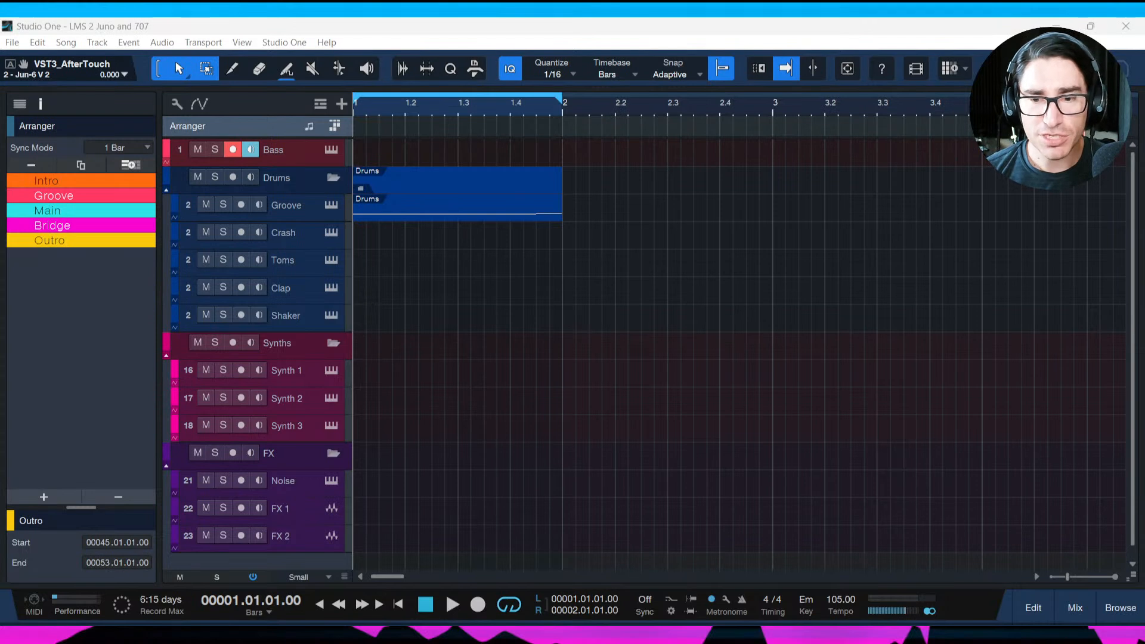
# Open the Jun-6 V instrument on the Synth 1 track, look over its panel, and close it.
pyautogui.click(633, 450)
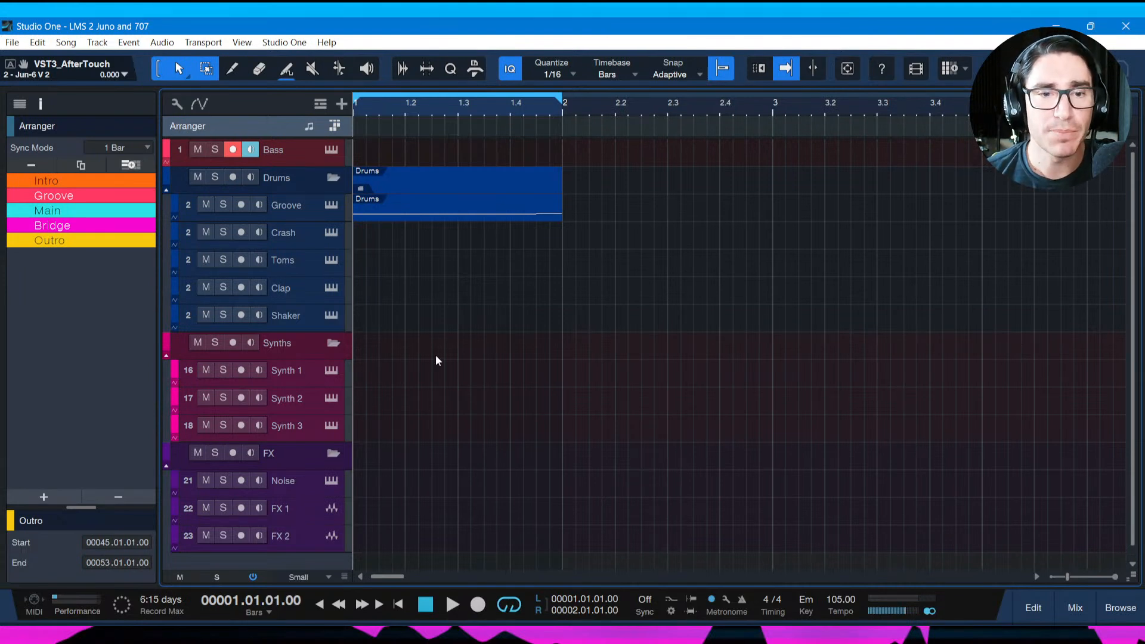
pyautogui.click(330, 370)
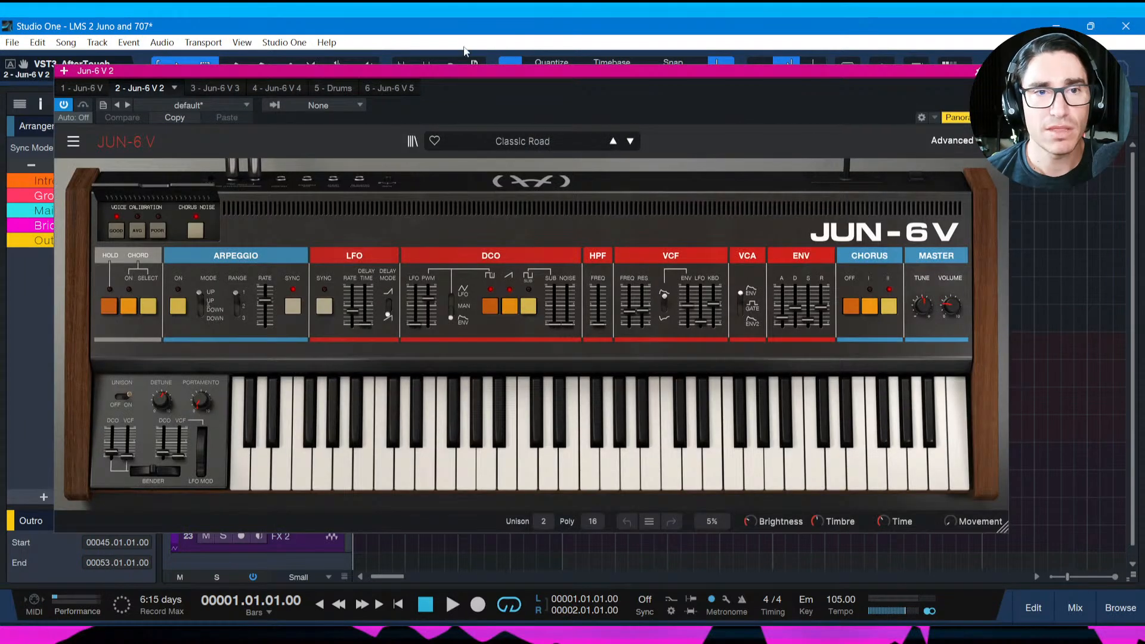
pyautogui.moveTo(546, 74); pyautogui.dragTo(554, 69)
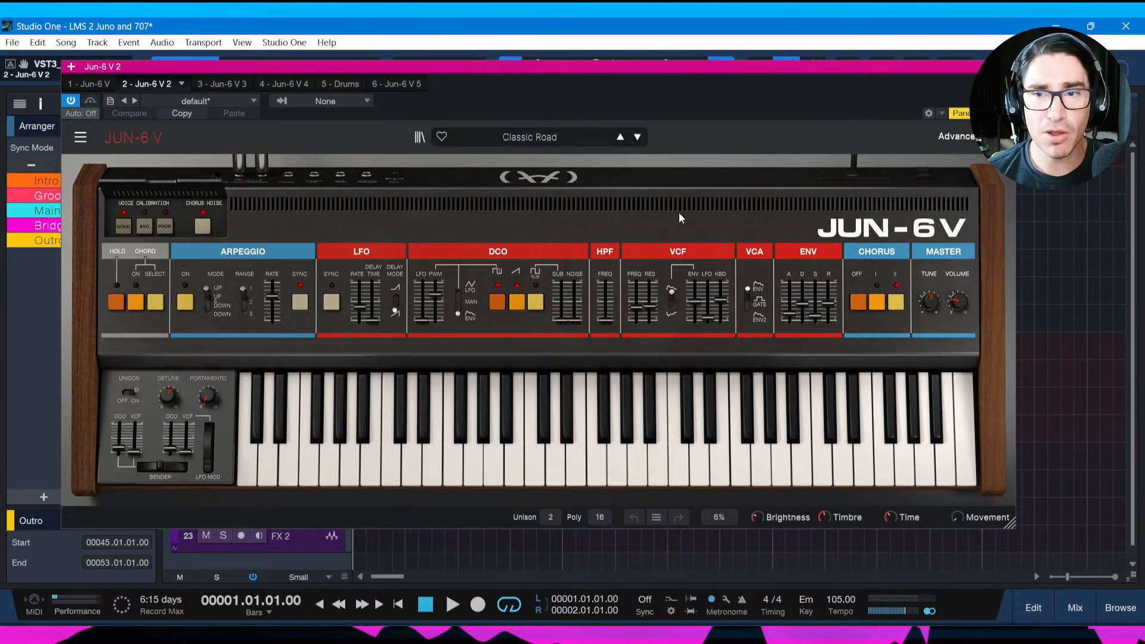
pyautogui.moveTo(715, 73); pyautogui.dragTo(702, 73)
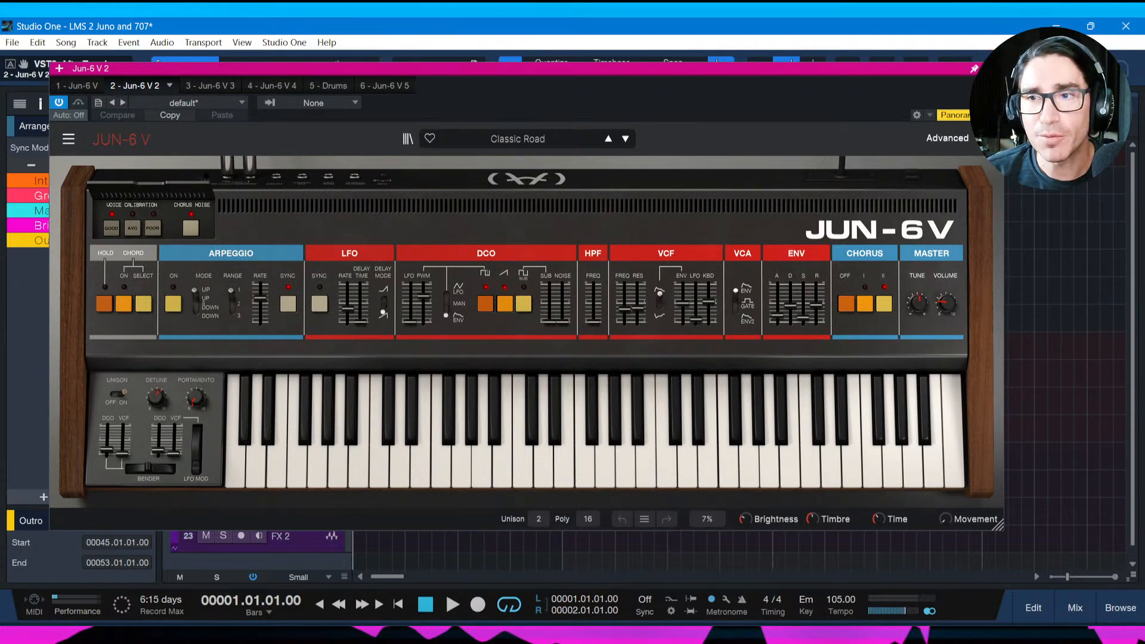
pyautogui.press('Escape')
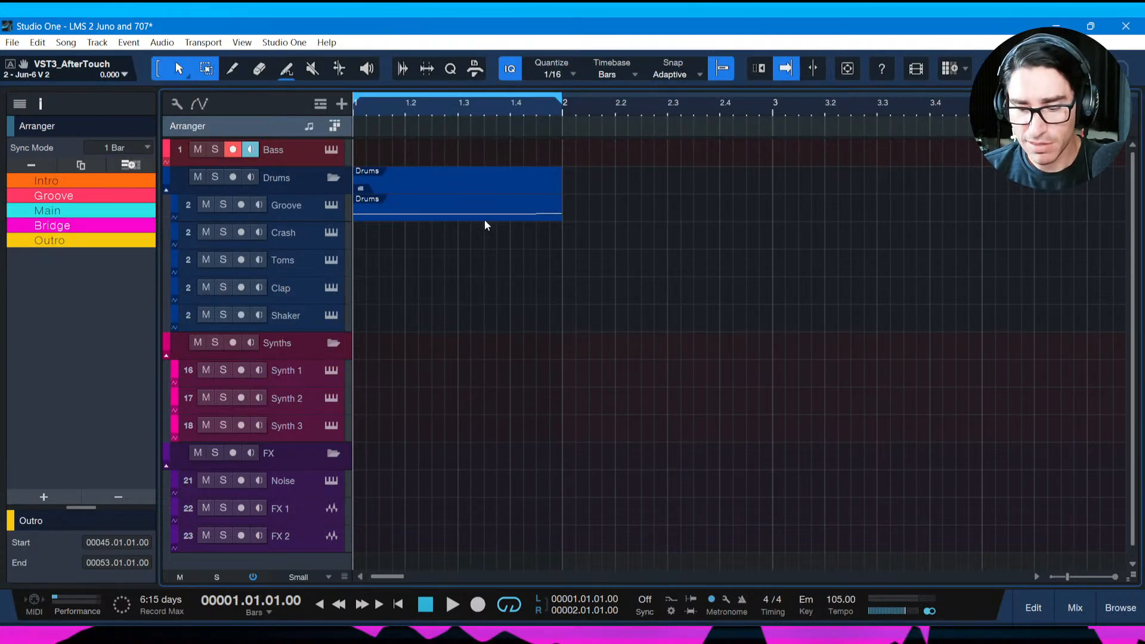
# Open the song notes and review the listed tempo, key and scale notes.
pyautogui.hotkey('ctrl', 'i')
pyautogui.moveTo(532, 194); pyautogui.dragTo(574, 151)
pyautogui.click(427, 197)
pyautogui.moveTo(489, 196); pyautogui.dragTo(429, 195)
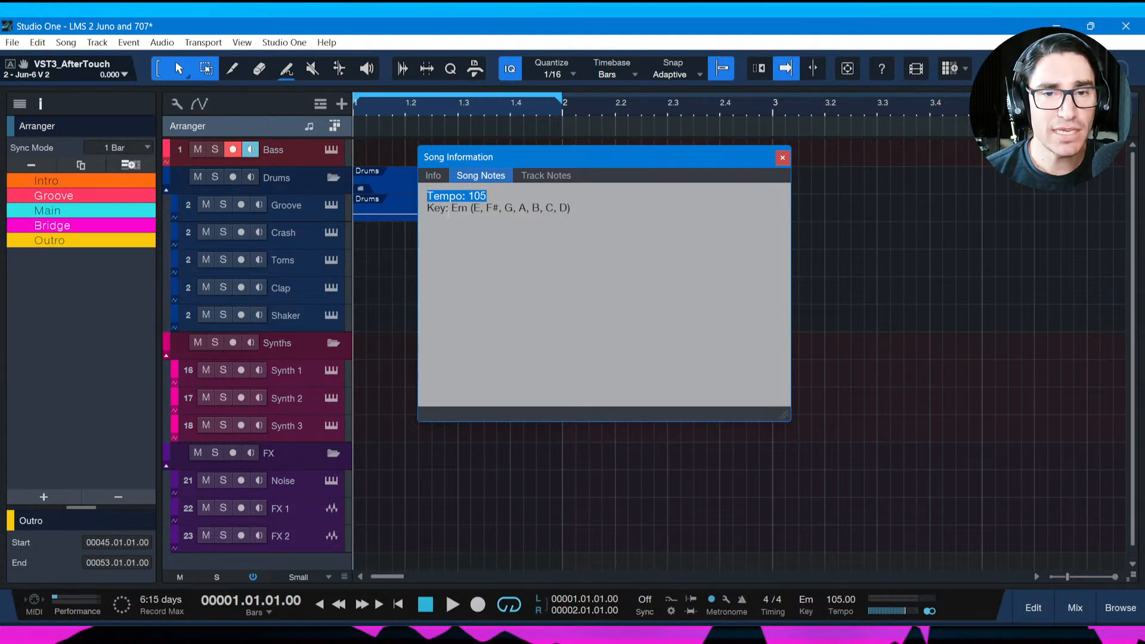
pyautogui.moveTo(472, 208); pyautogui.dragTo(566, 212)
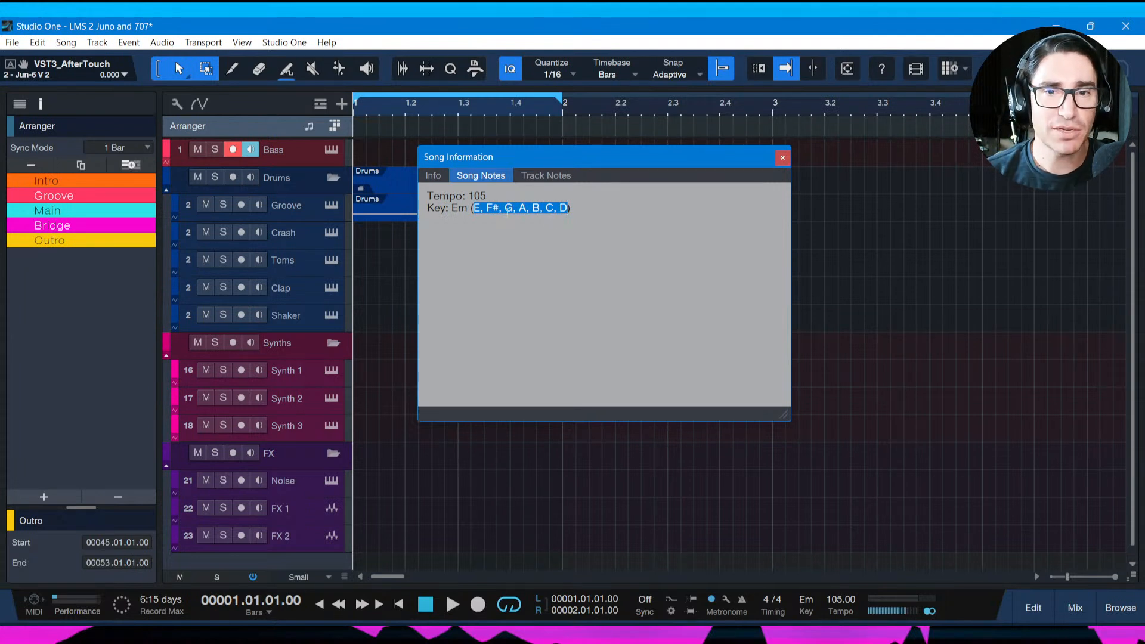
pyautogui.click(501, 208)
pyautogui.moveTo(503, 209); pyautogui.dragTo(486, 208)
pyautogui.click(781, 158)
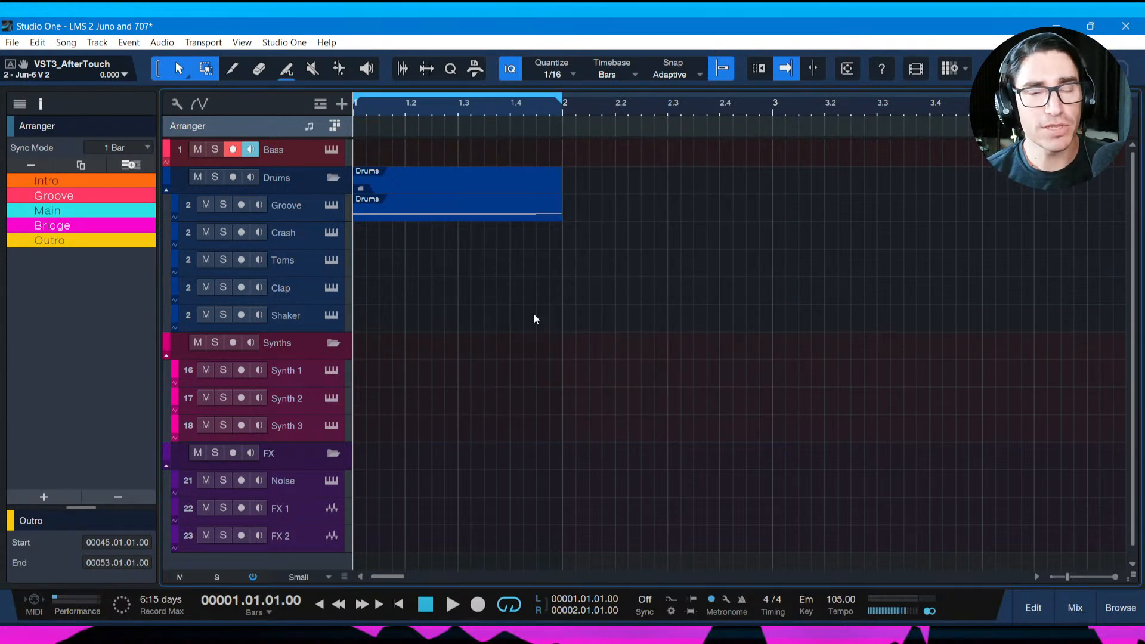
# Play the one-bar drum loop, stop it and save the song.
pyautogui.press('space')
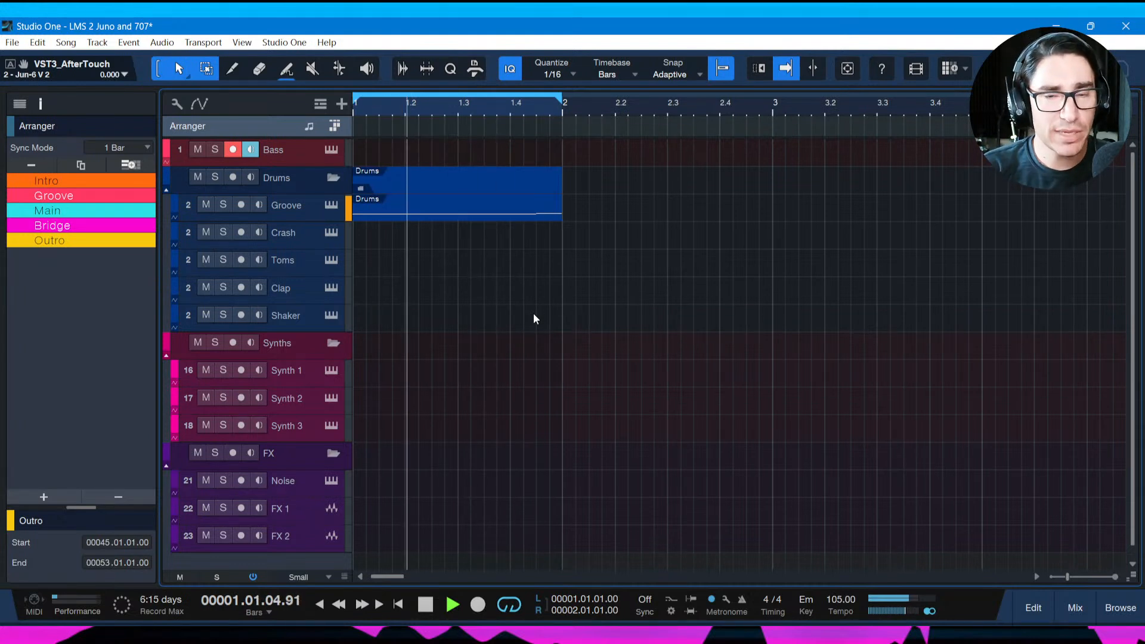
pyautogui.press('space')
pyautogui.hotkey('ctrl', 's')
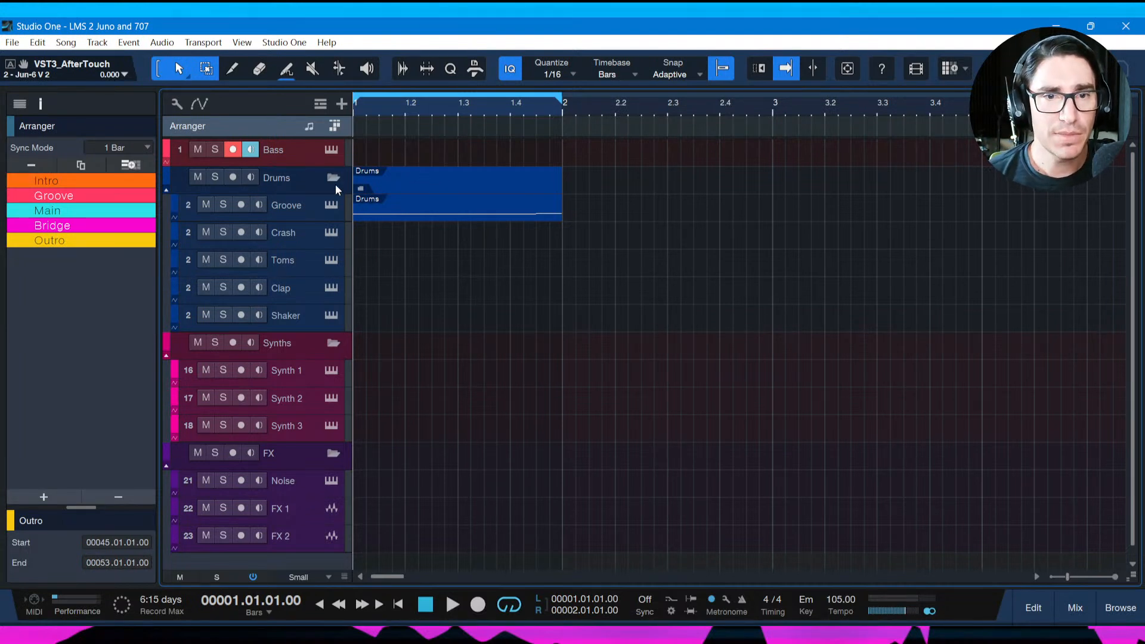
# Open the Battery drum instrument from the Groove track and locate the Kick 1 cell's sample in its file browser.
pyautogui.click(332, 207)
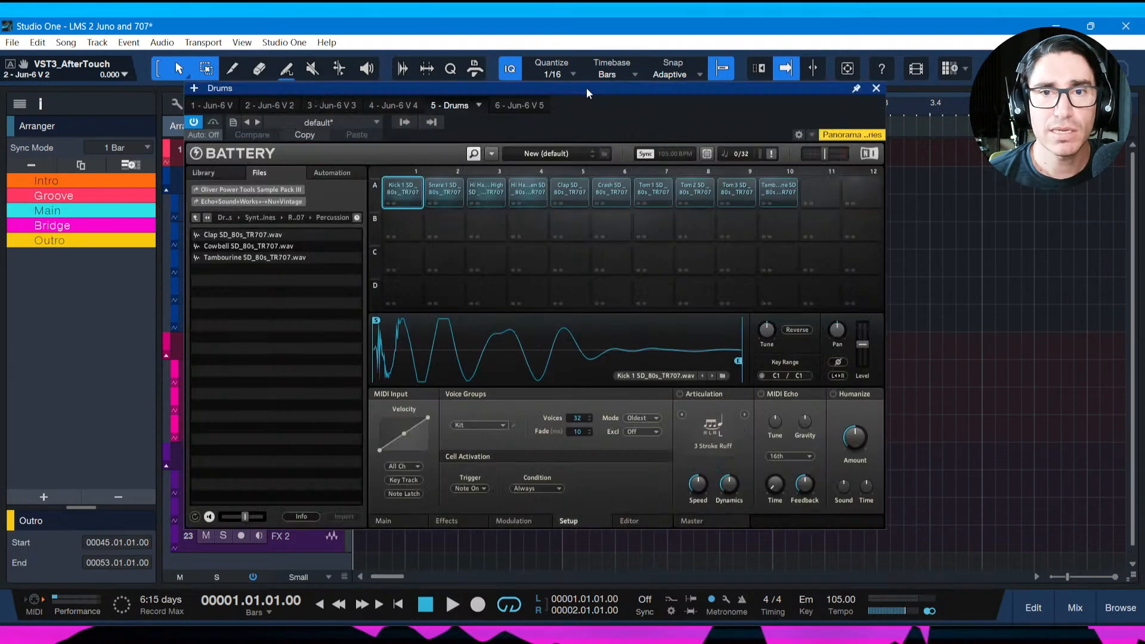
pyautogui.moveTo(586, 87); pyautogui.dragTo(624, 84)
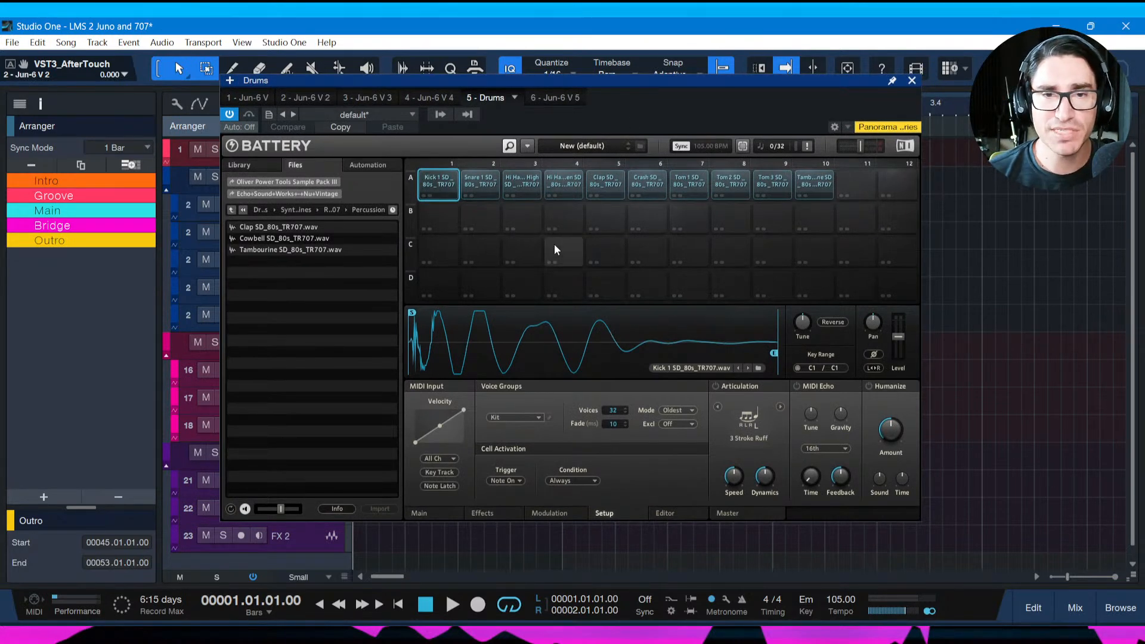
pyautogui.click(448, 187)
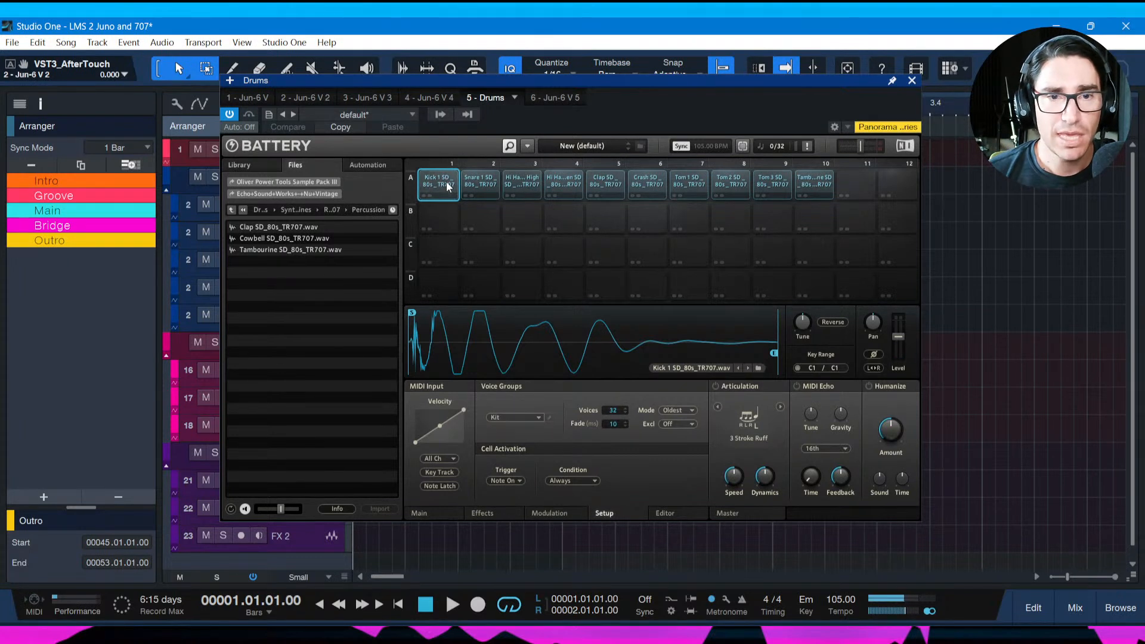
pyautogui.click(758, 368)
pyautogui.click(436, 183)
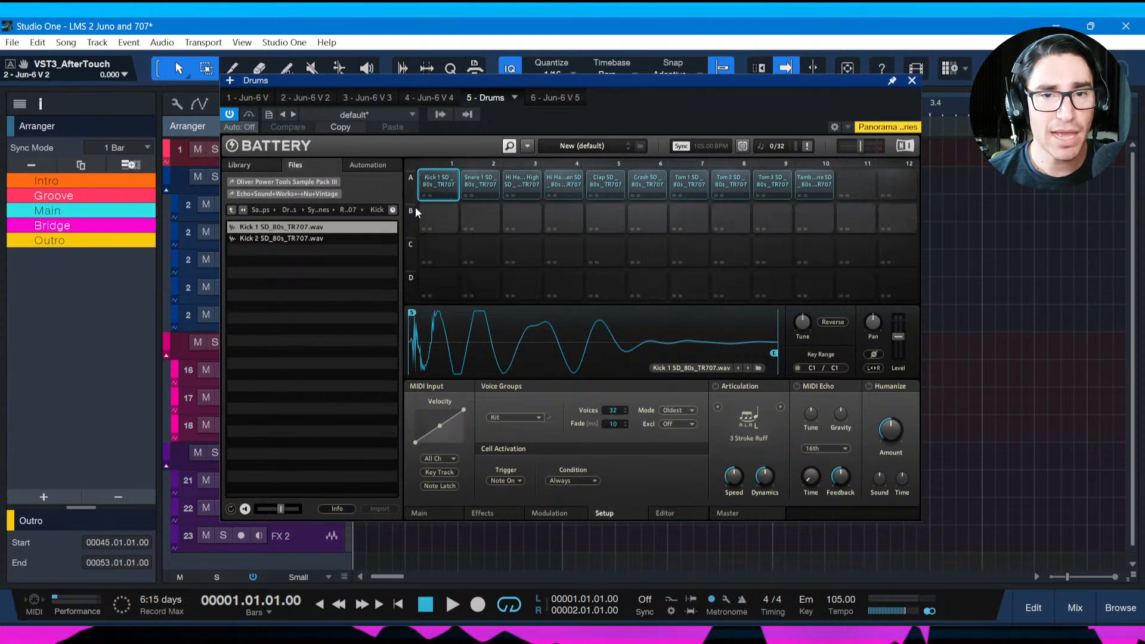
# Audition the drum cells in row A from kick to tambourine, and replay the kick and snare.
pyautogui.click(442, 181)
pyautogui.click(477, 181)
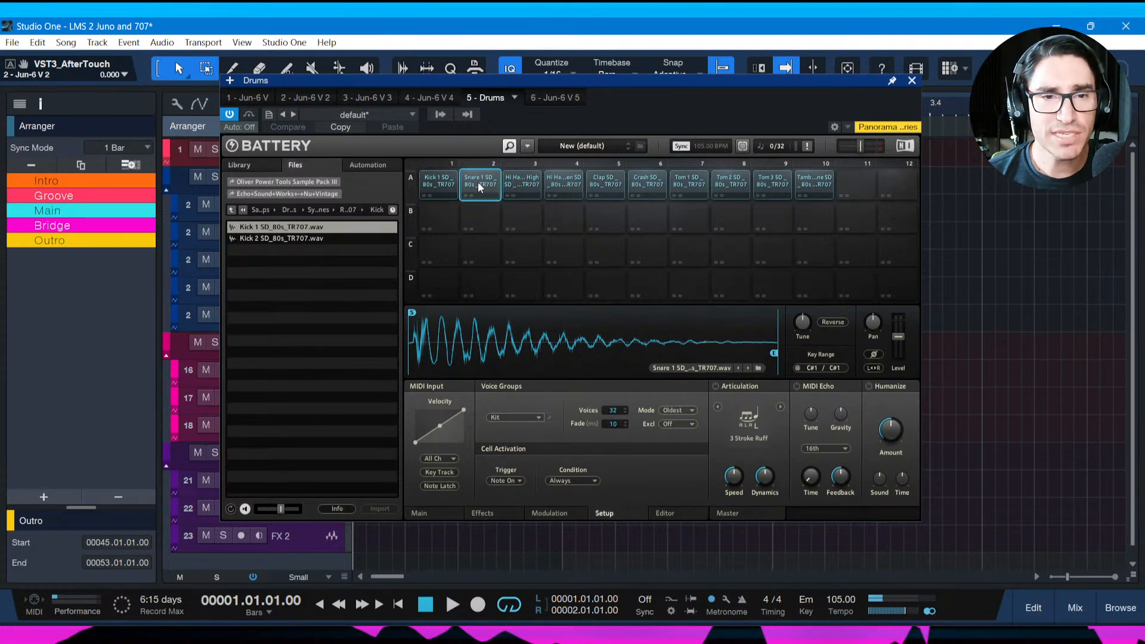
pyautogui.click(478, 182)
pyautogui.click(517, 180)
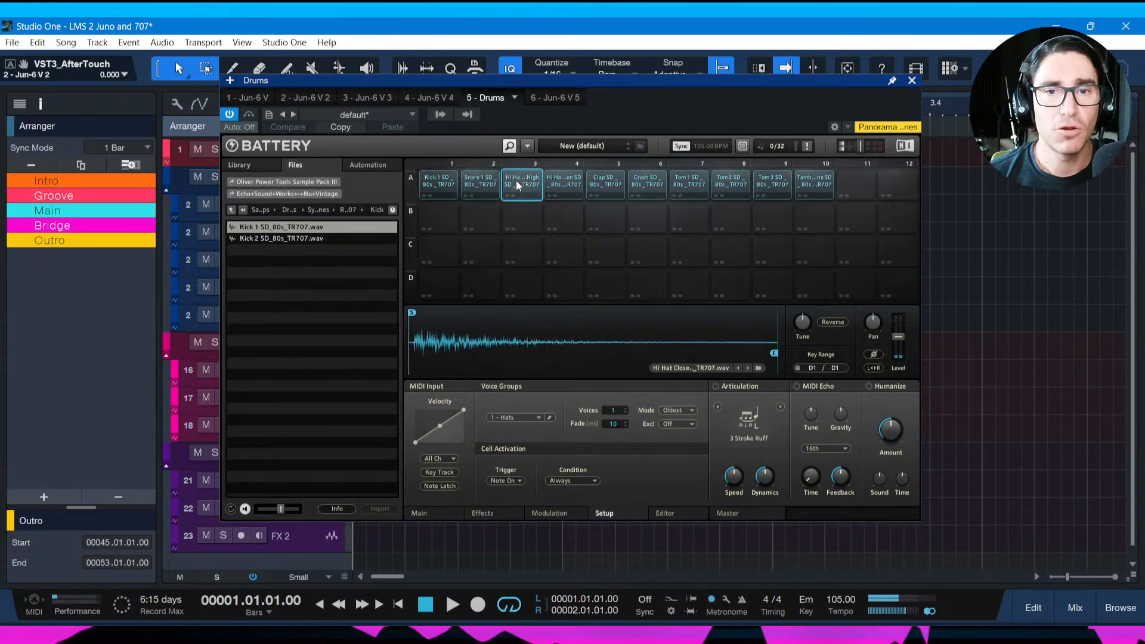
pyautogui.click(559, 184)
pyautogui.click(603, 183)
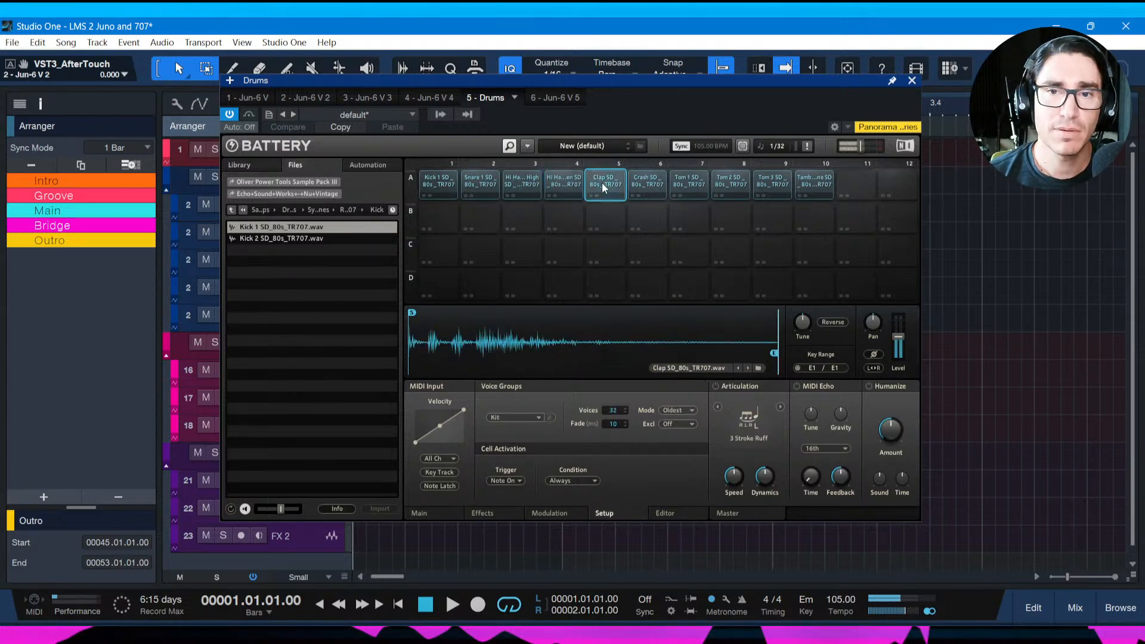
pyautogui.click(647, 182)
pyautogui.click(685, 182)
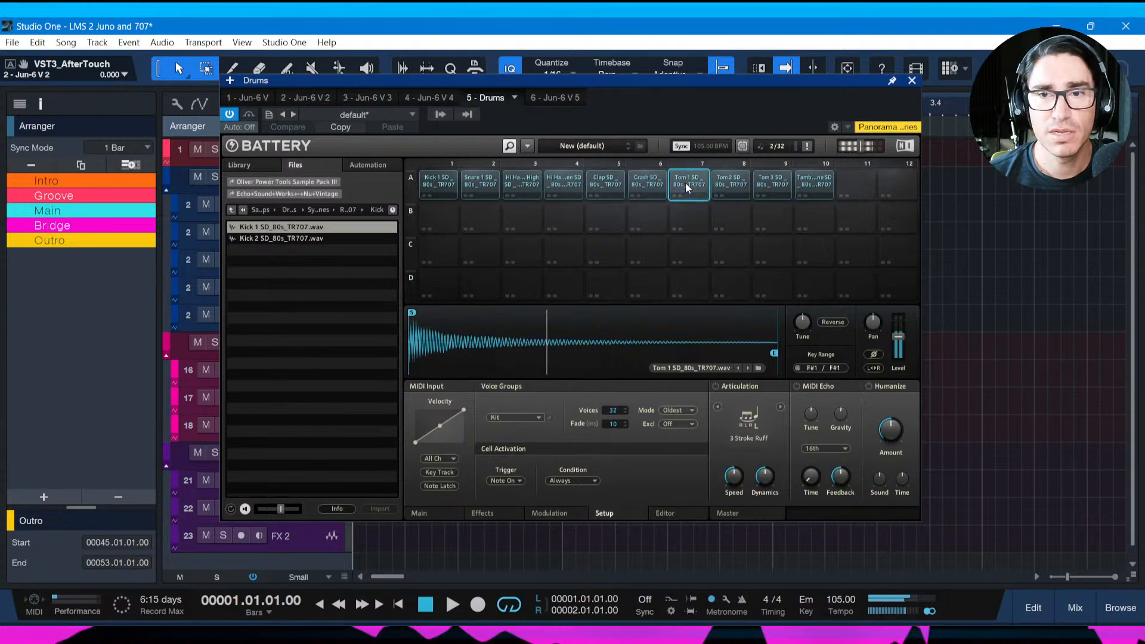
pyautogui.click(729, 183)
pyautogui.click(778, 185)
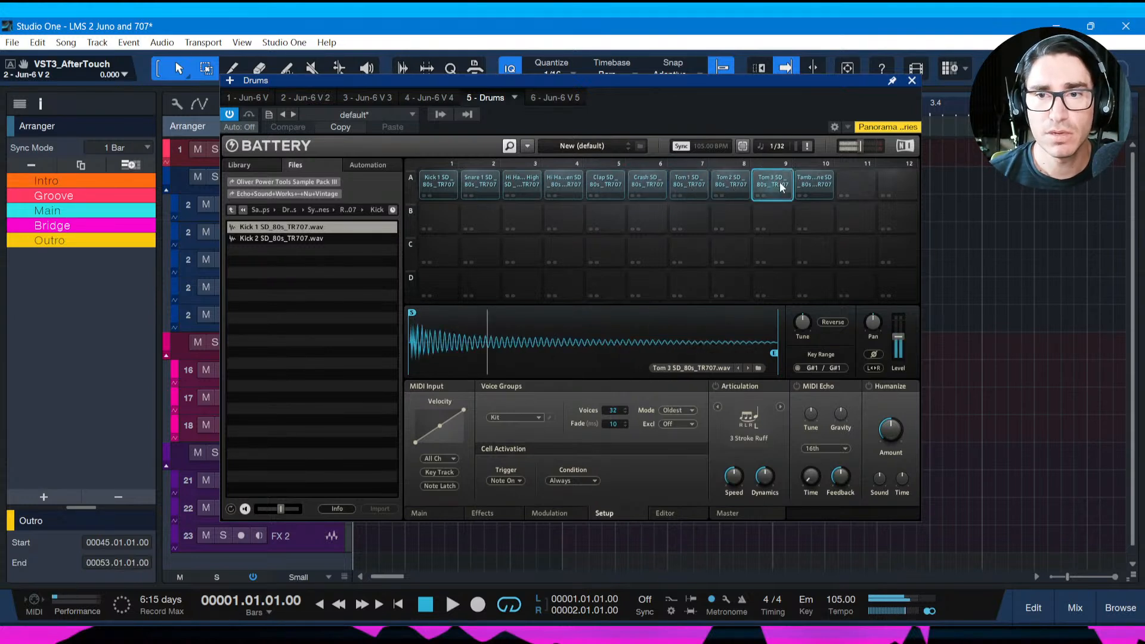
pyautogui.click(814, 184)
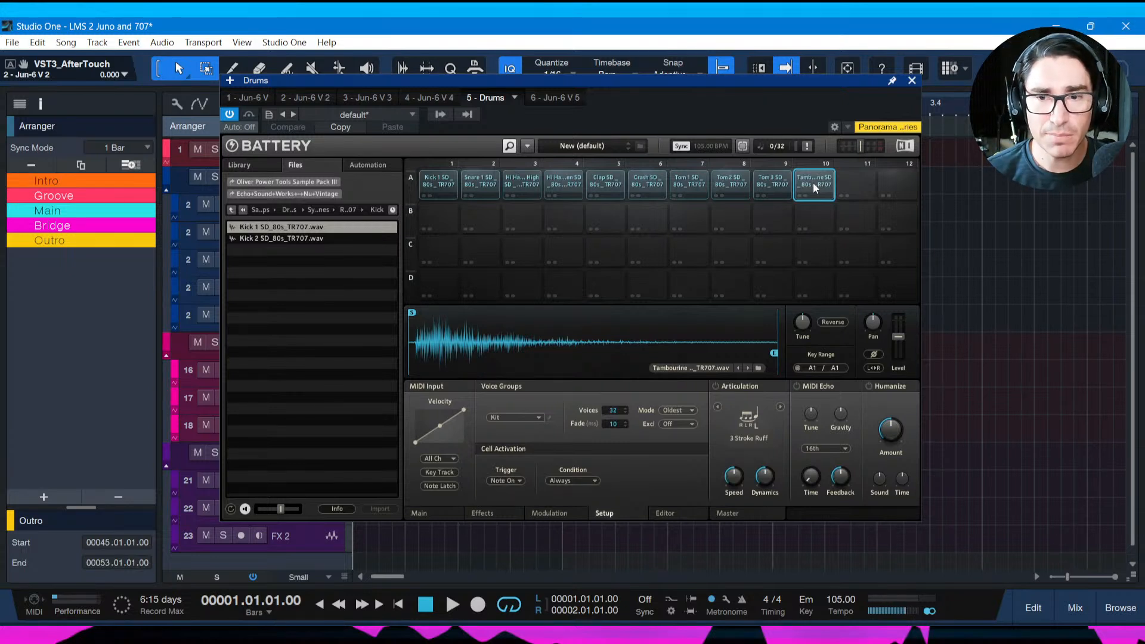
pyautogui.click(451, 182)
pyautogui.click(482, 180)
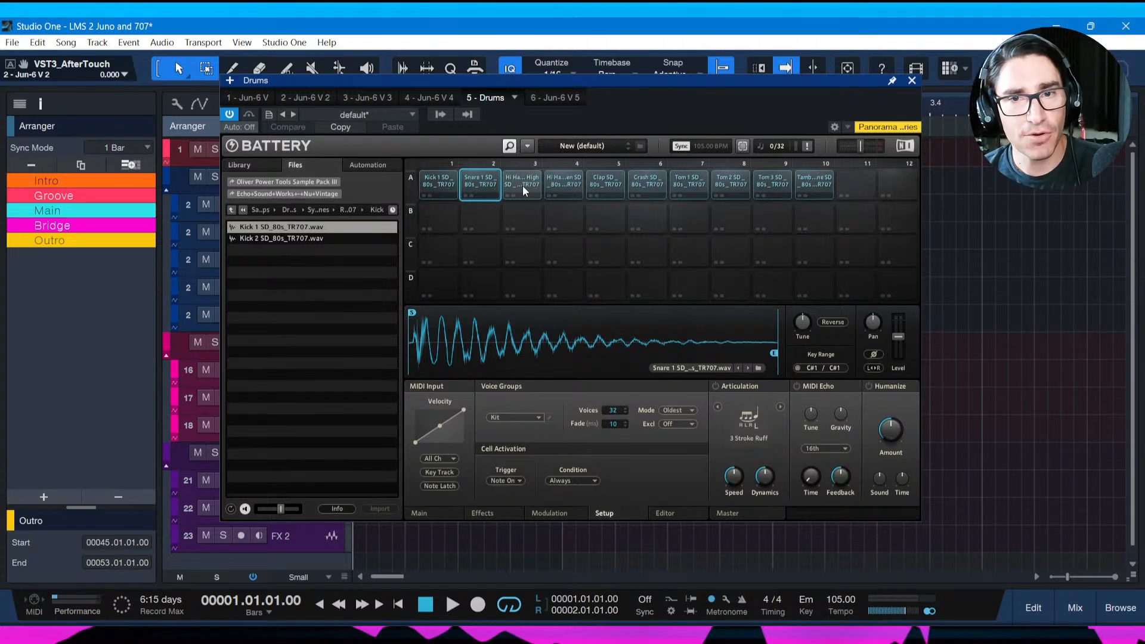
# Close the Battery drum instrument and save the song.
pyautogui.moveTo(667, 88); pyautogui.dragTo(643, 86)
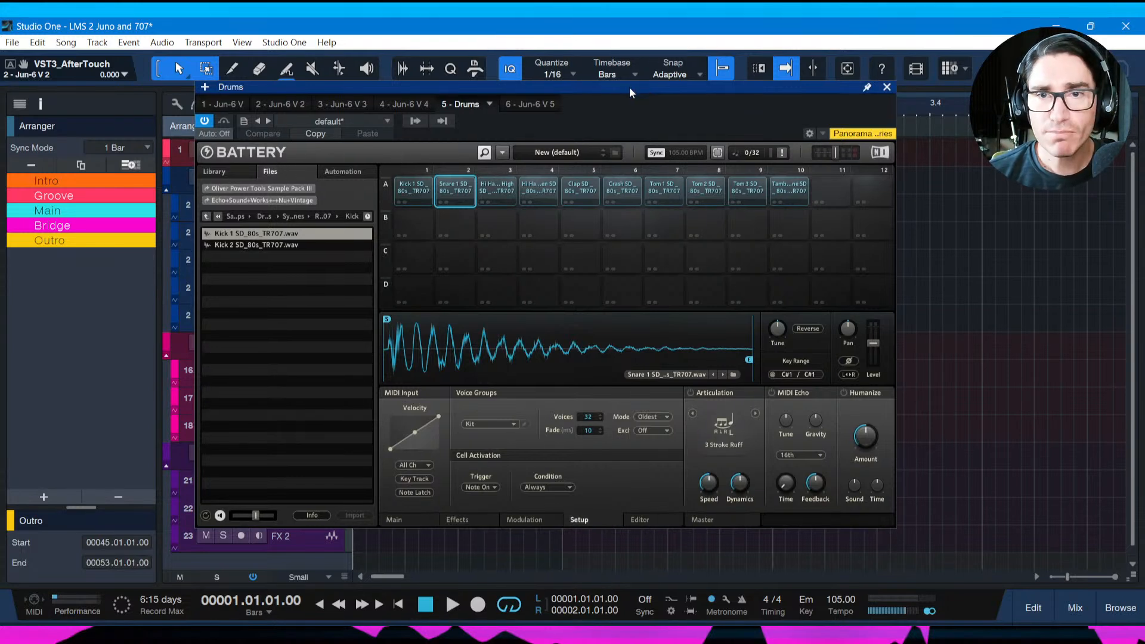
pyautogui.moveTo(630, 87); pyautogui.dragTo(622, 83)
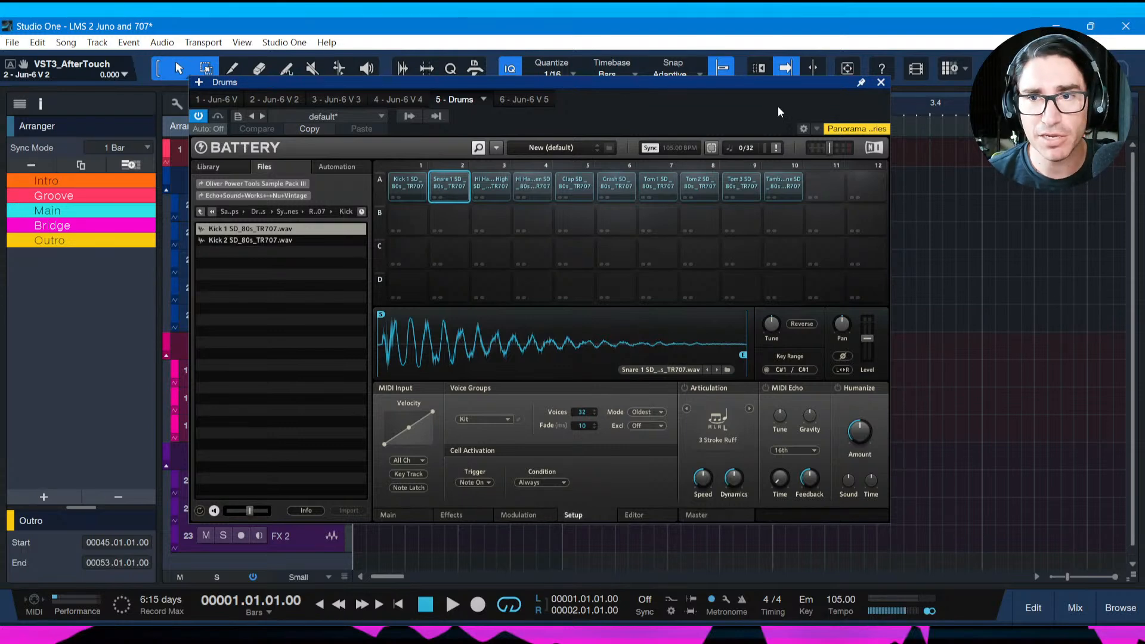
pyautogui.click(880, 84)
pyautogui.hotkey('ctrl', 's')
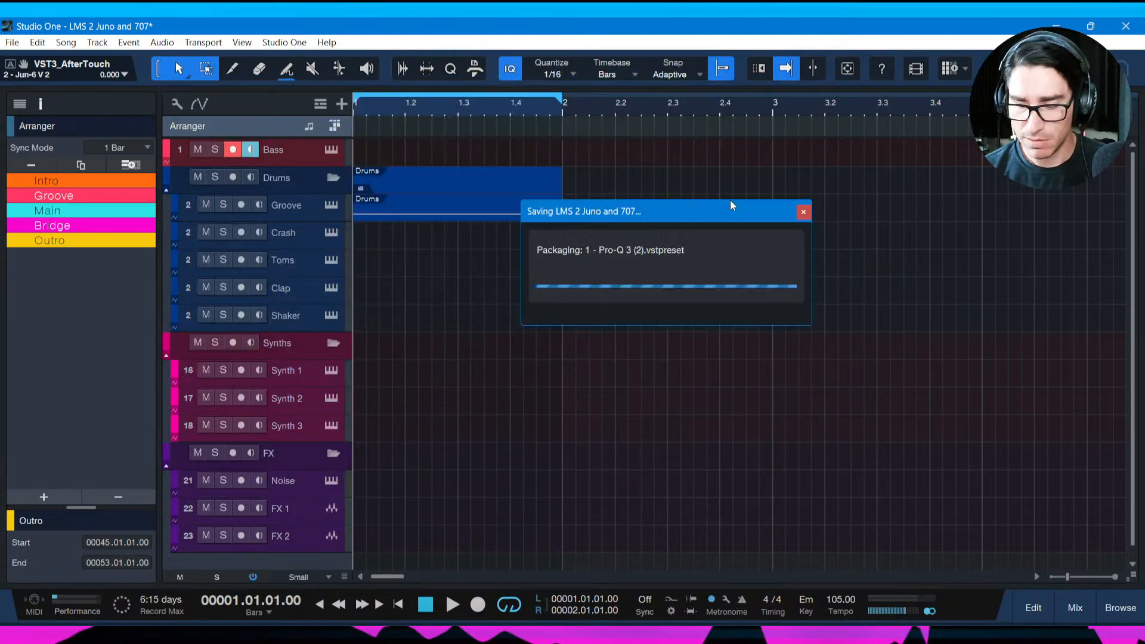
pyautogui.press('space')
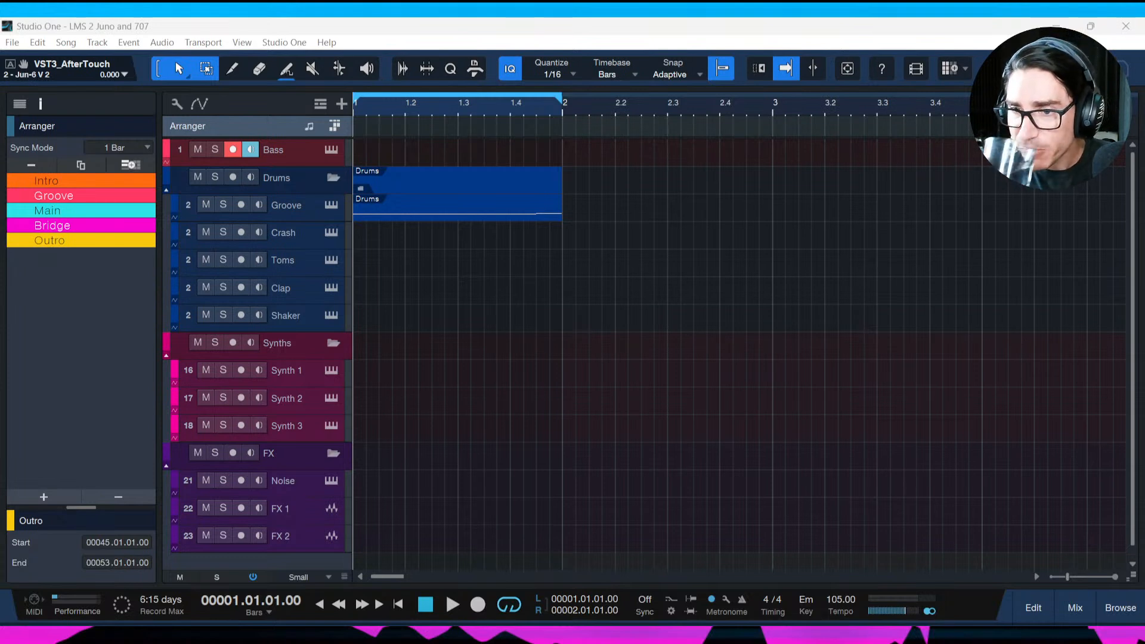
# Select the Synth 1 track for live input and start playback of the drum loop.
pyautogui.hotkey('alt', 'Tab')
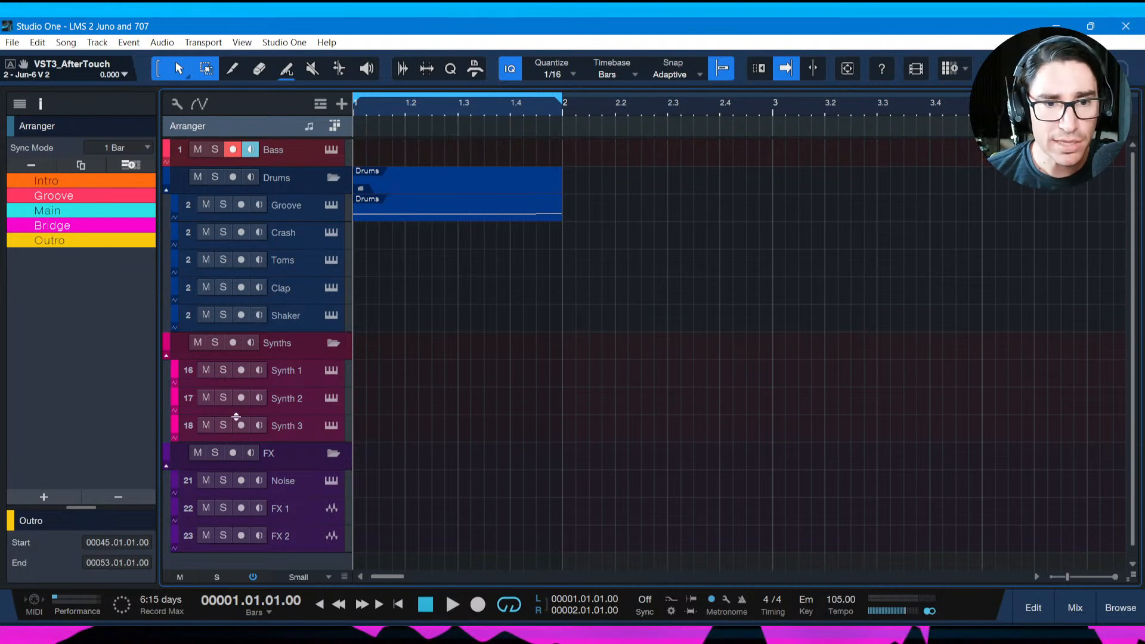
pyautogui.click(285, 377)
pyautogui.press('space')
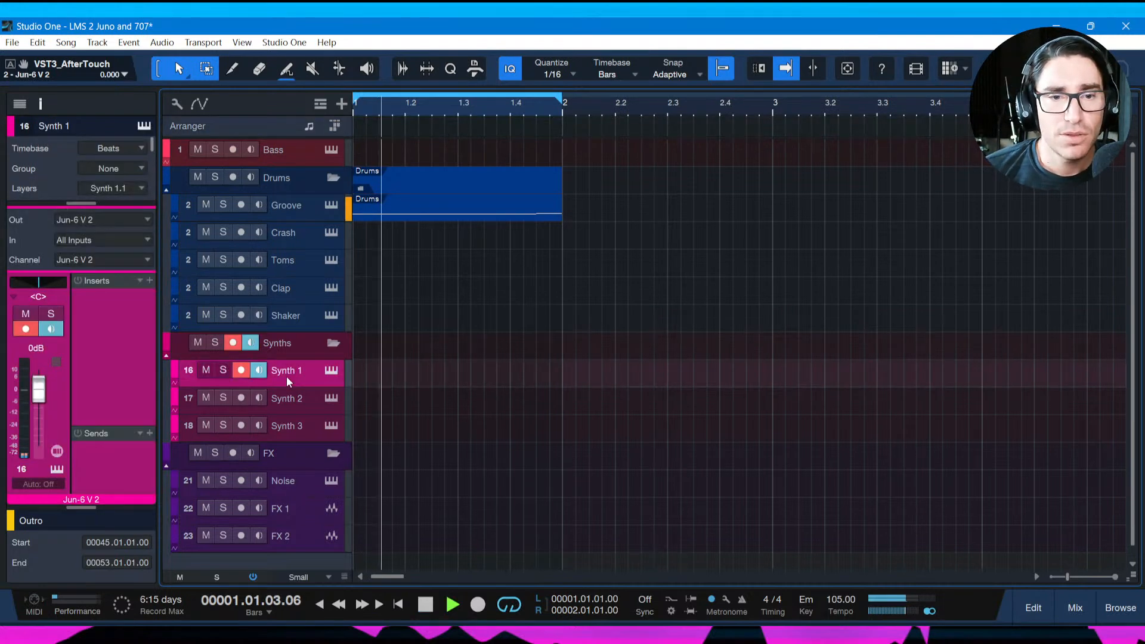
# Open Synth 1's Jun-6 V instrument and examine its preset and oscillator controls while the drum loop plays.
pyautogui.click(331, 371)
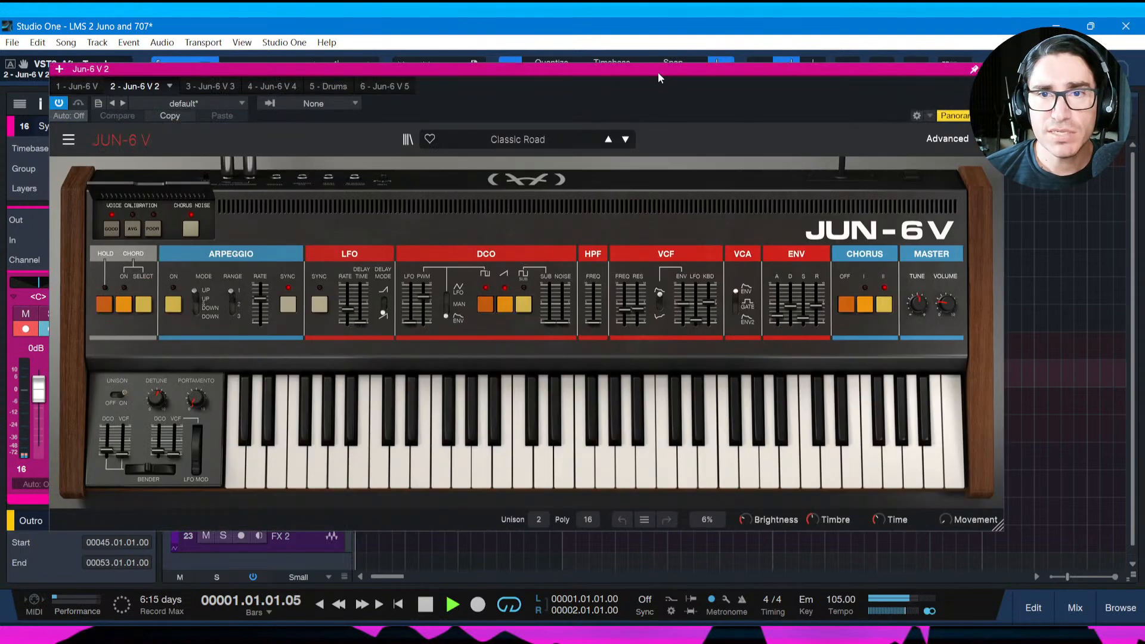
pyautogui.moveTo(657, 74); pyautogui.dragTo(653, 69)
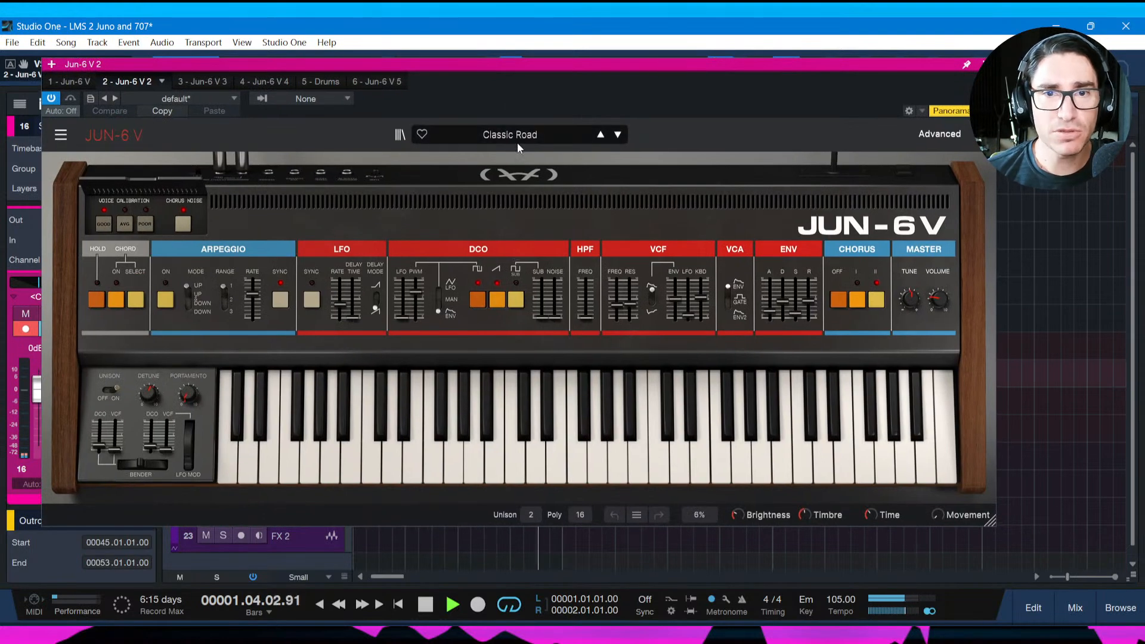
pyautogui.moveTo(538, 282)
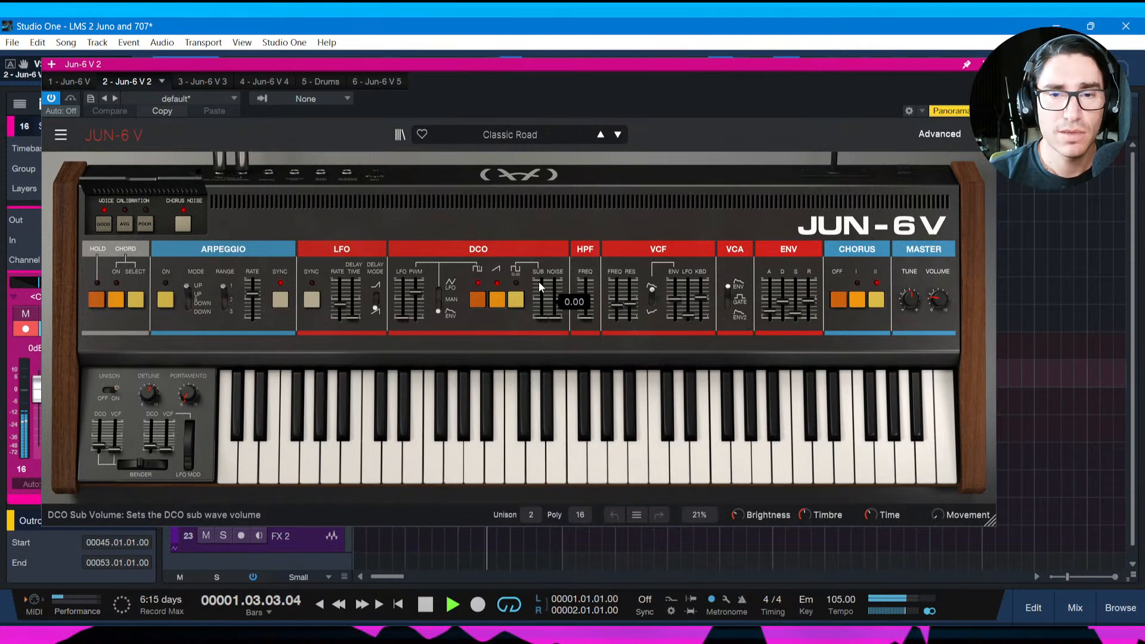
pyautogui.moveTo(905, 59); pyautogui.dragTo(903, 70)
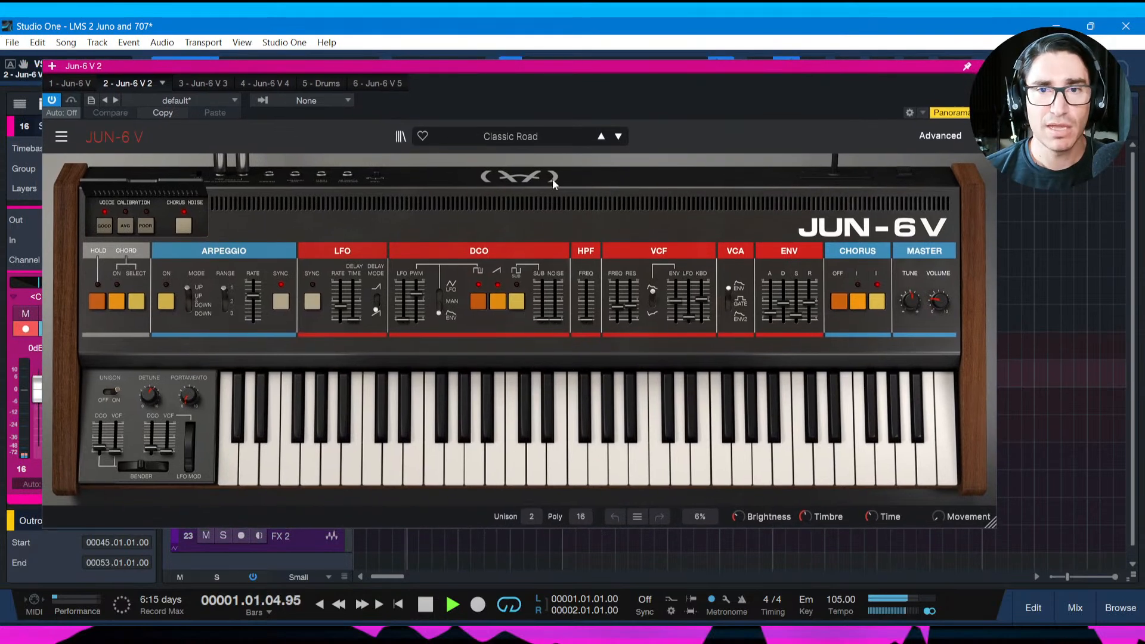
pyautogui.moveTo(533, 68)
pyautogui.mouseDown()
pyautogui.moveTo(543, 75)
pyautogui.moveTo(540, 66)
pyautogui.mouseUp()
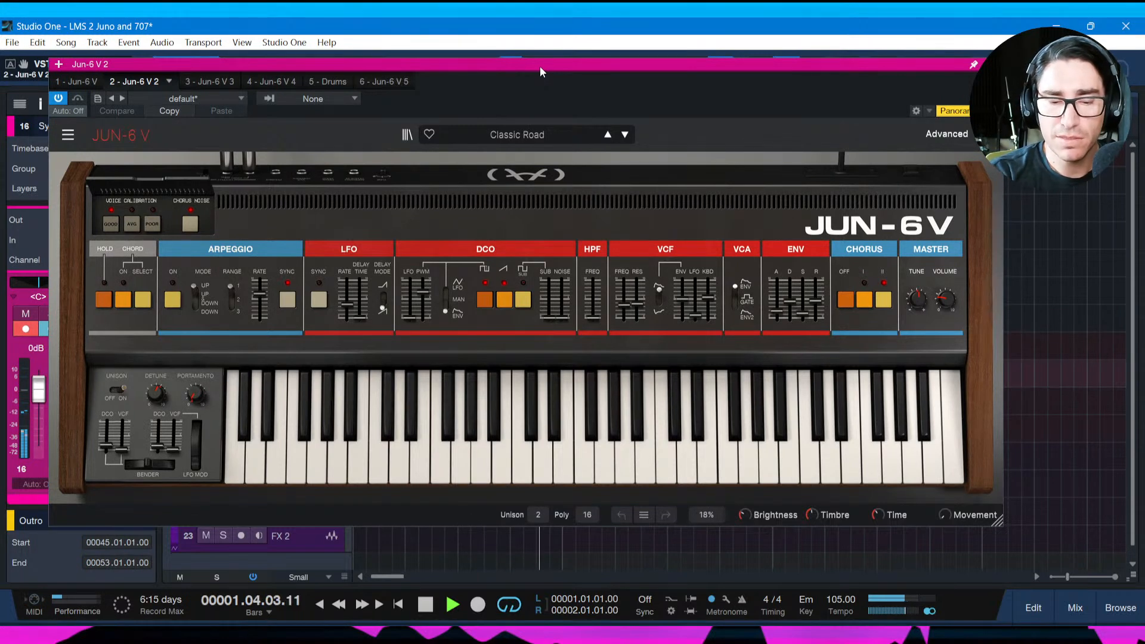
# Stop playback and save the song, closing the Jun-6 V instrument.
pyautogui.press('space')
pyautogui.hotkey('ctrl', 's')
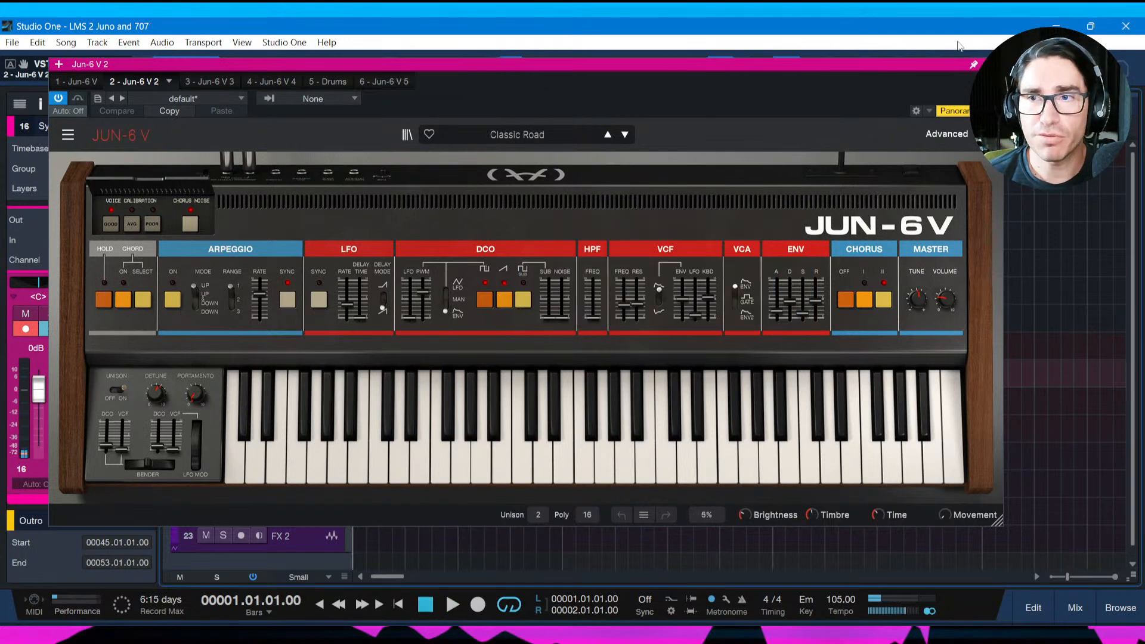
pyautogui.click(991, 64)
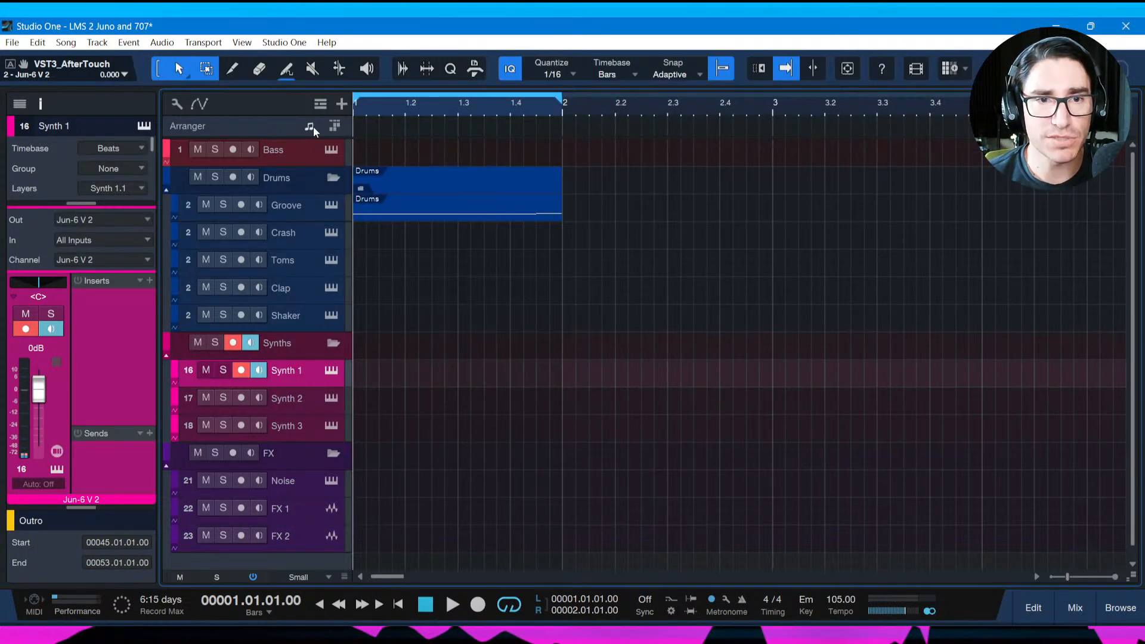
# Select the Bass track for live input and open its Jun-6 V instrument.
pyautogui.click(292, 149)
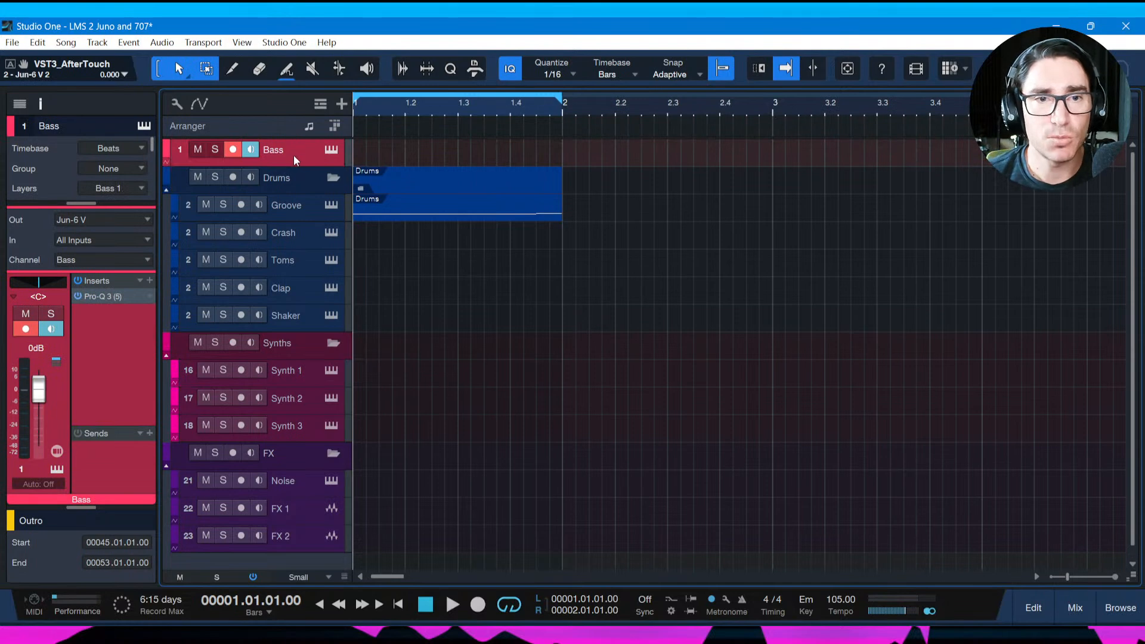
pyautogui.click(332, 151)
pyautogui.moveTo(615, 77); pyautogui.dragTo(643, 84)
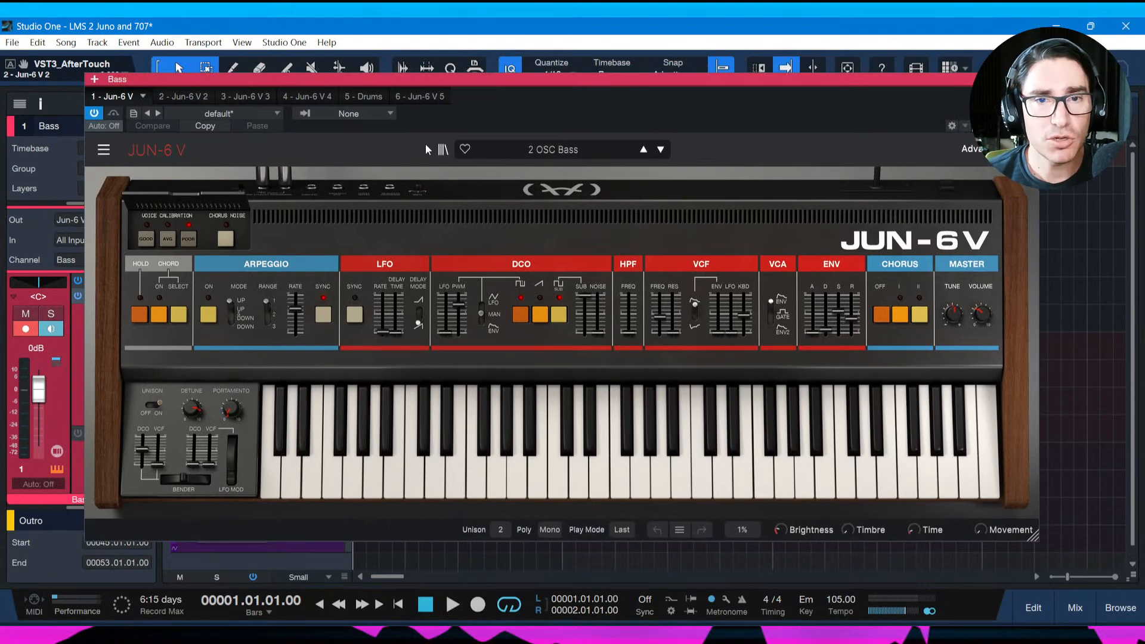
pyautogui.click(105, 150)
pyautogui.click(282, 148)
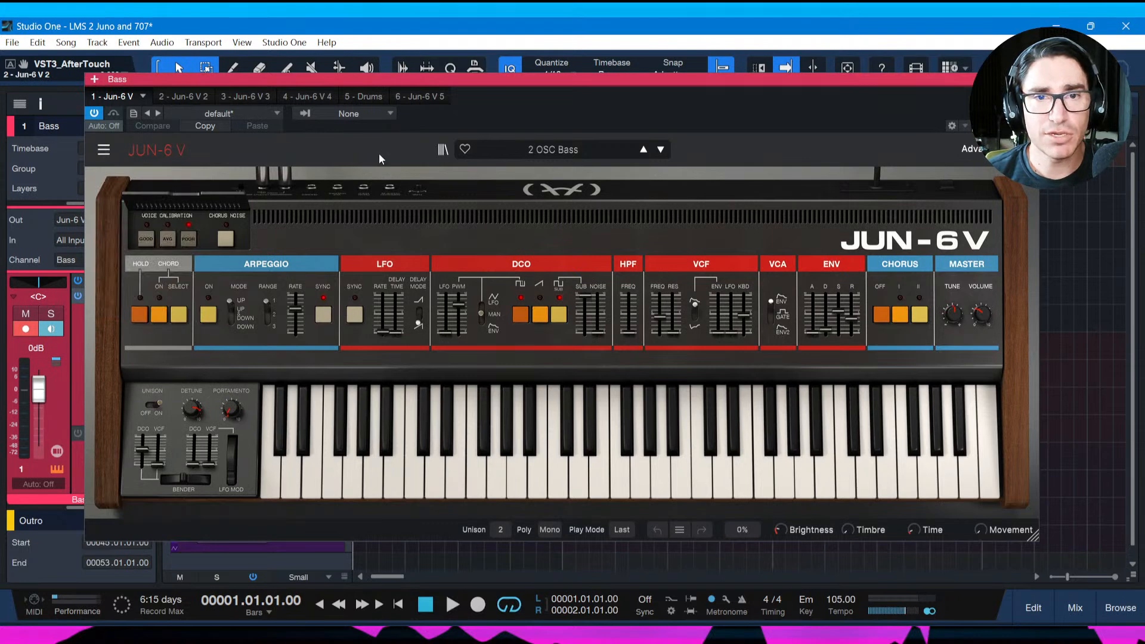
# Open the Vintage Factory sound bank in the Bass instrument's preset browser.
pyautogui.click(442, 150)
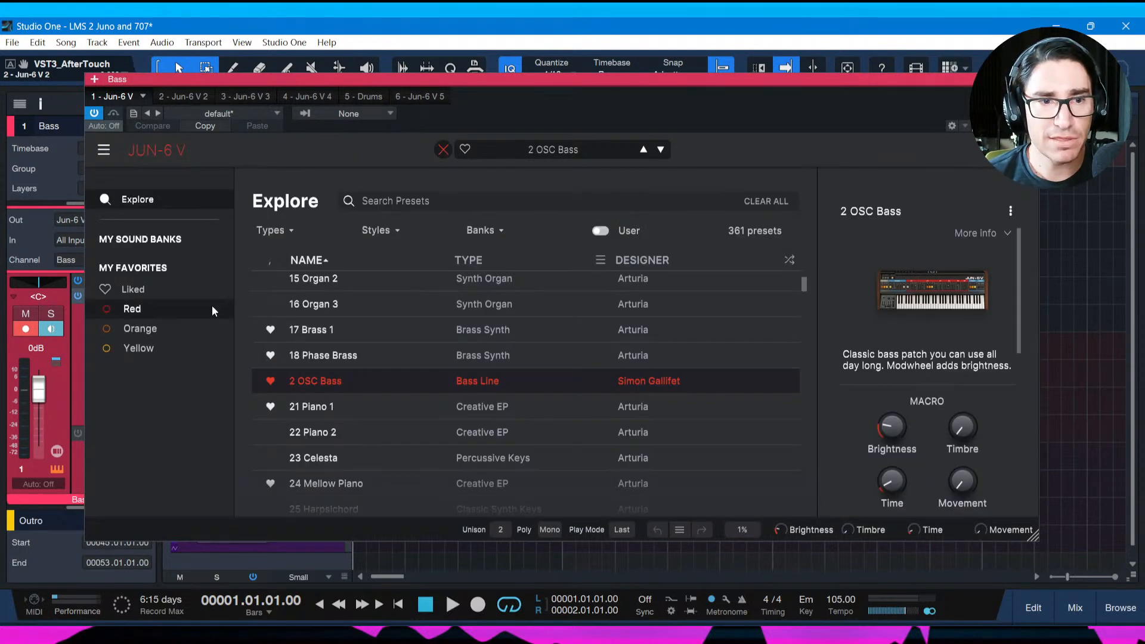
pyautogui.click(137, 239)
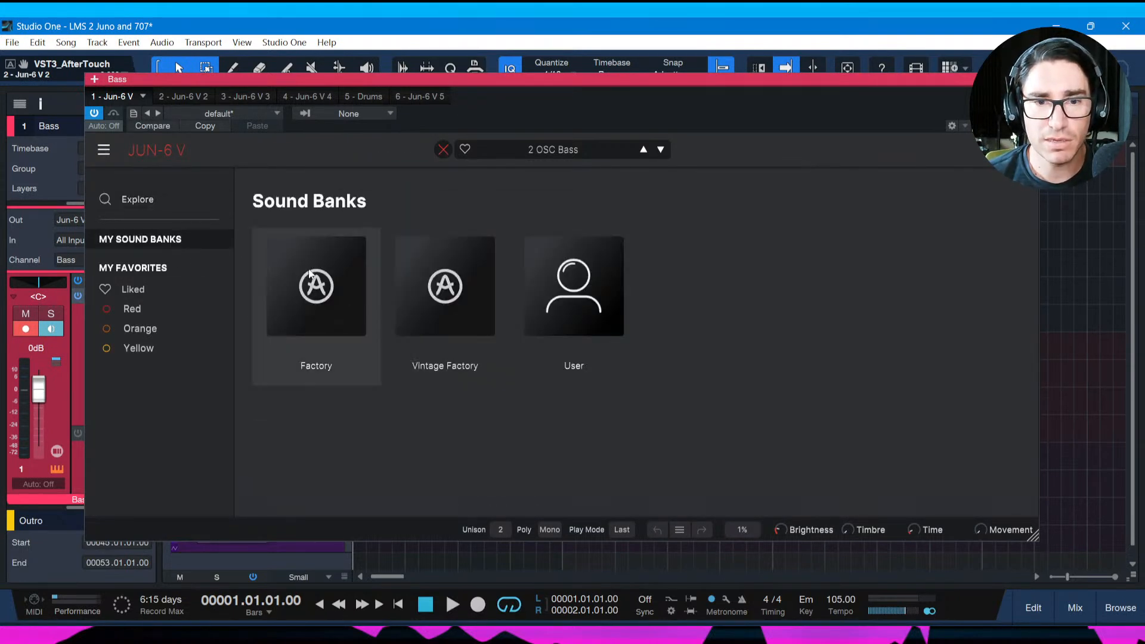
pyautogui.click(463, 304)
pyautogui.moveTo(678, 97); pyautogui.dragTo(654, 90)
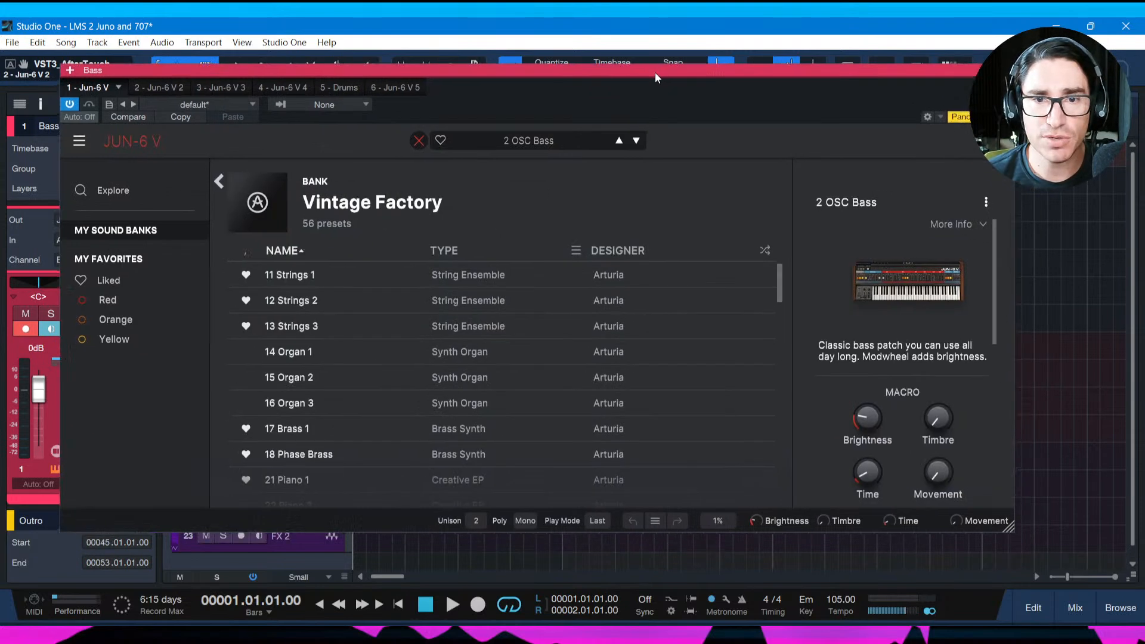
# Sort the bank's presets by type, audition 31 Bass 1, and load 32 Bass 2, returning to the synth's controls.
pyautogui.click(445, 254)
pyautogui.click(328, 327)
pyautogui.click(296, 304)
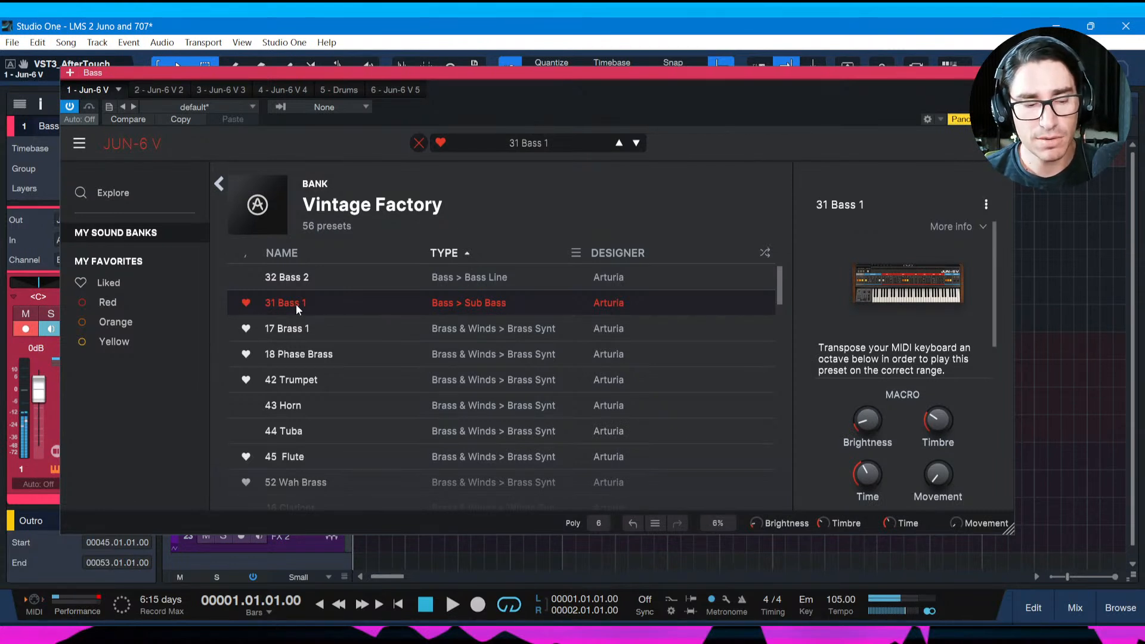
pyautogui.click(308, 281)
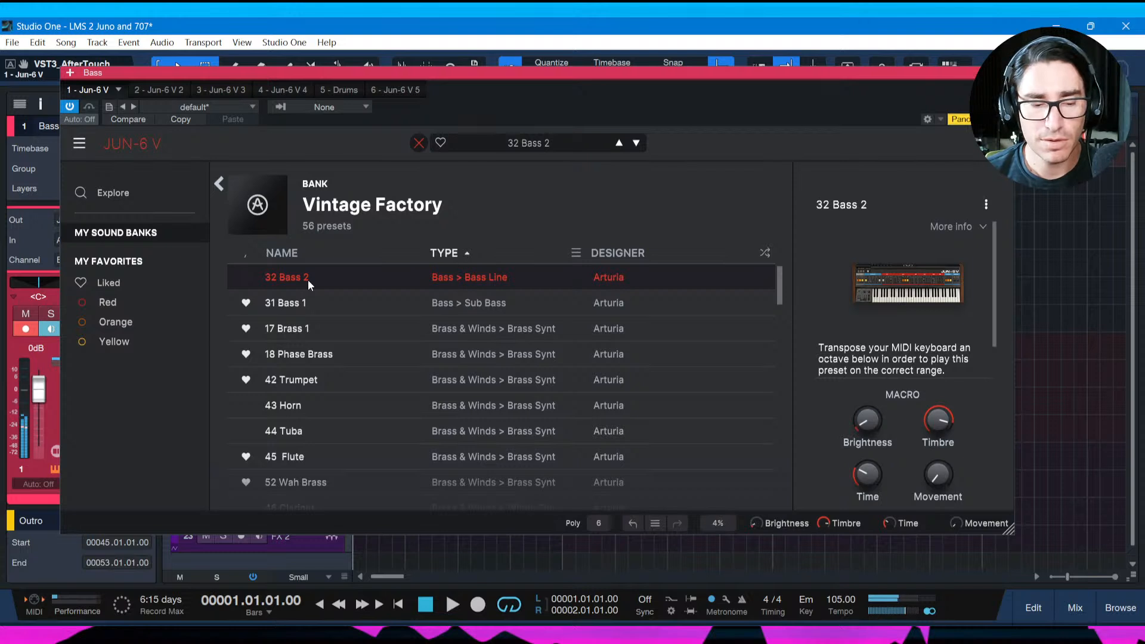
pyautogui.moveTo(603, 72); pyautogui.dragTo(598, 74)
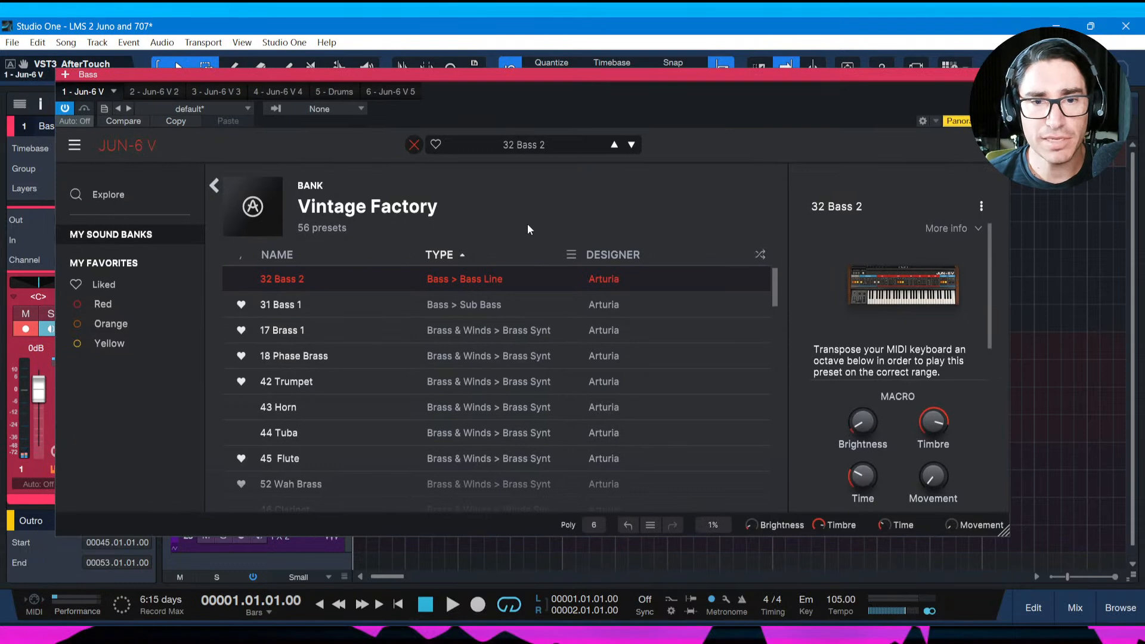
pyautogui.doubleClick(448, 279)
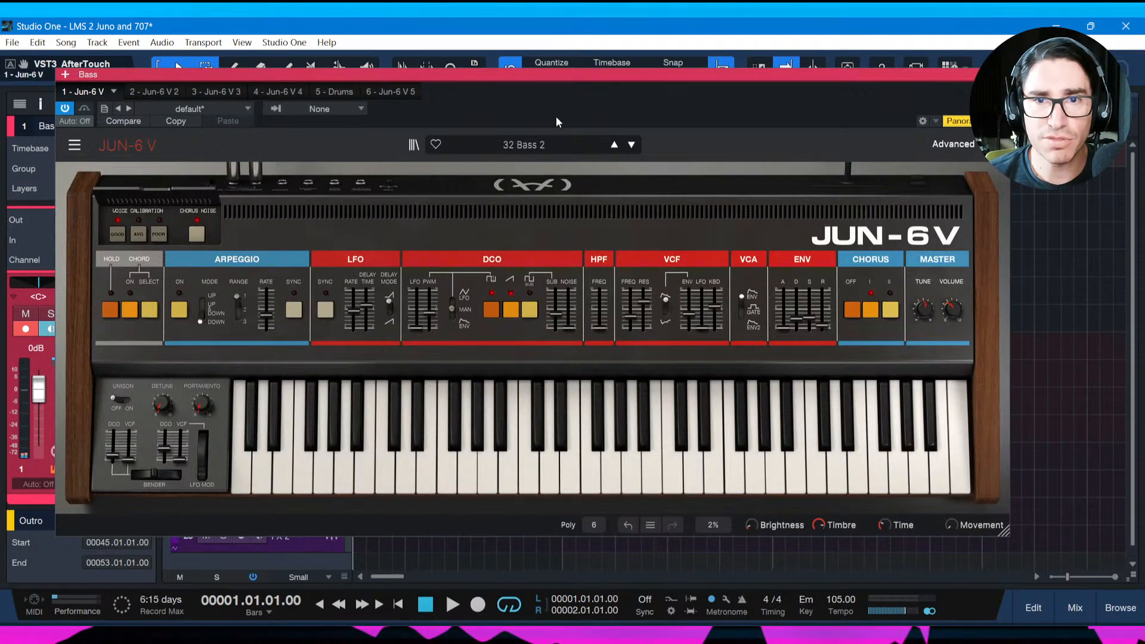
pyautogui.moveTo(561, 86); pyautogui.dragTo(546, 78)
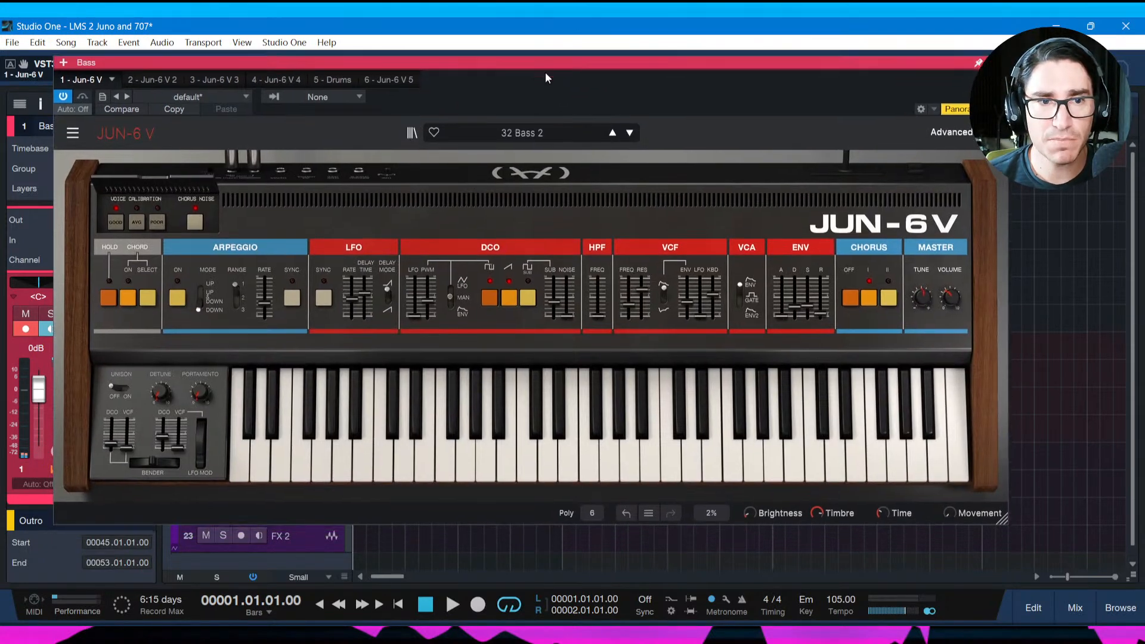
# Turn off the chorus noise in the 32 Bass 2 patch.
pyautogui.click(196, 224)
pyautogui.moveTo(535, 63); pyautogui.dragTo(556, 65)
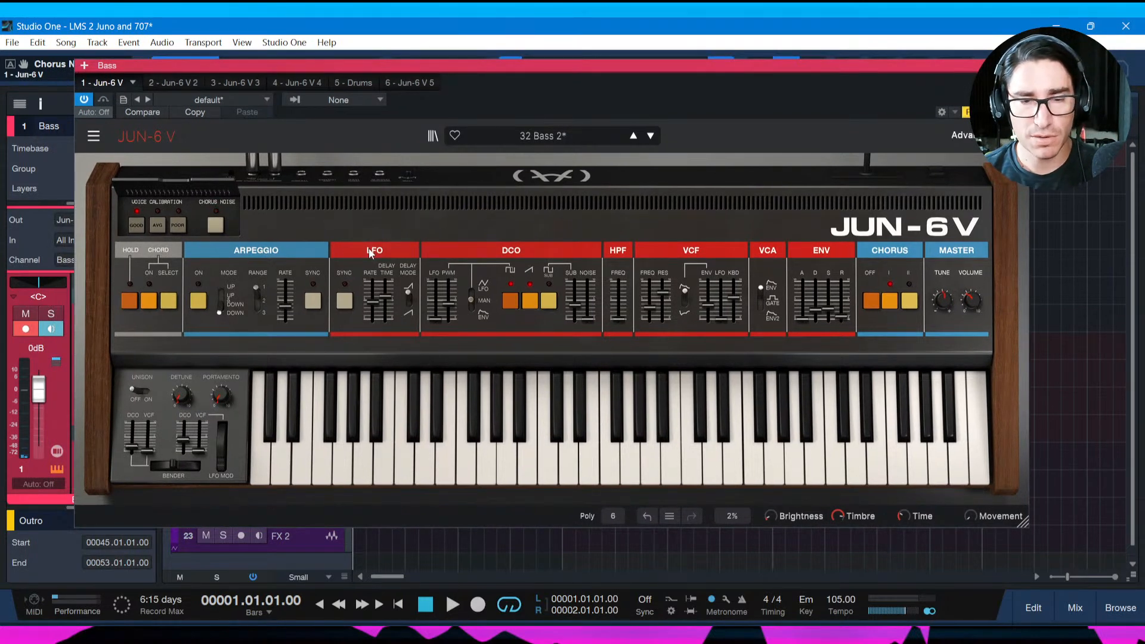
pyautogui.moveTo(785, 71); pyautogui.dragTo(747, 74)
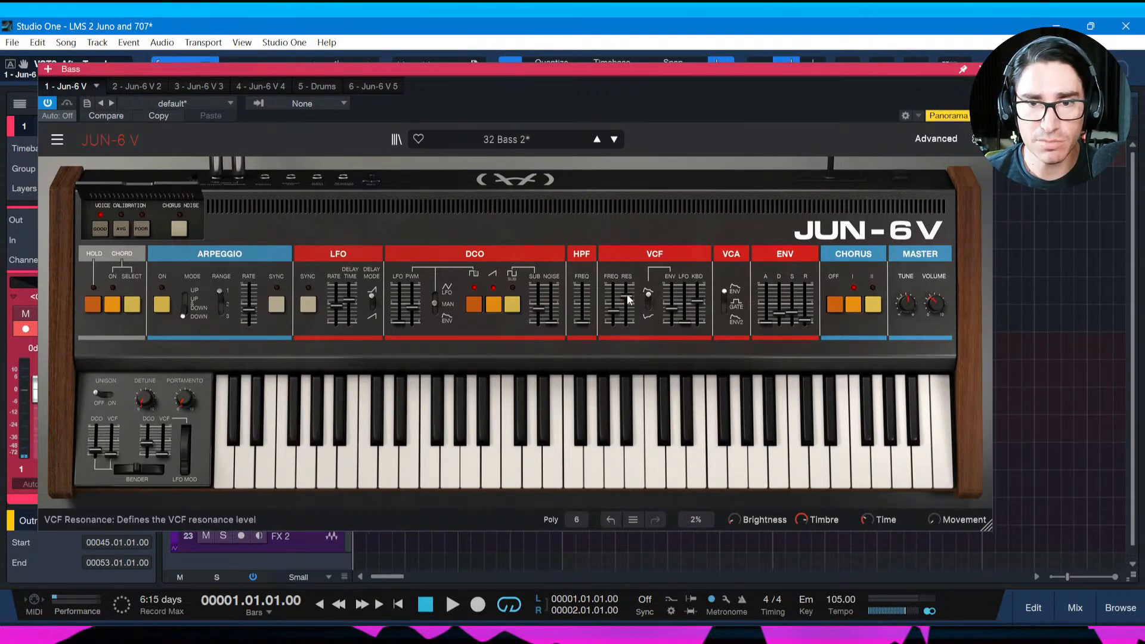
# Shape the bass patch with VCF envelope modulation of about 0.85, cutoff about 50.6 Hz, adjusted envelope controls, and master volume at -18.3.
pyautogui.moveTo(629, 300); pyautogui.dragTo(671, 294)
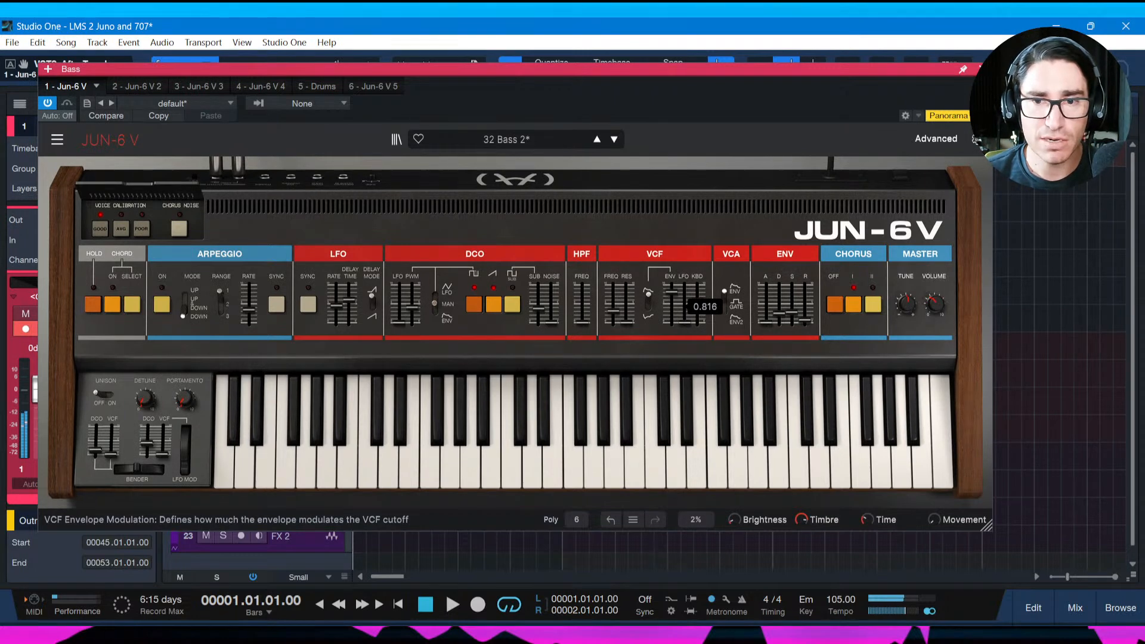
pyautogui.moveTo(672, 292)
pyautogui.mouseDown()
pyautogui.moveTo(672, 305)
pyautogui.moveTo(613, 313)
pyautogui.moveTo(673, 289)
pyautogui.mouseUp()
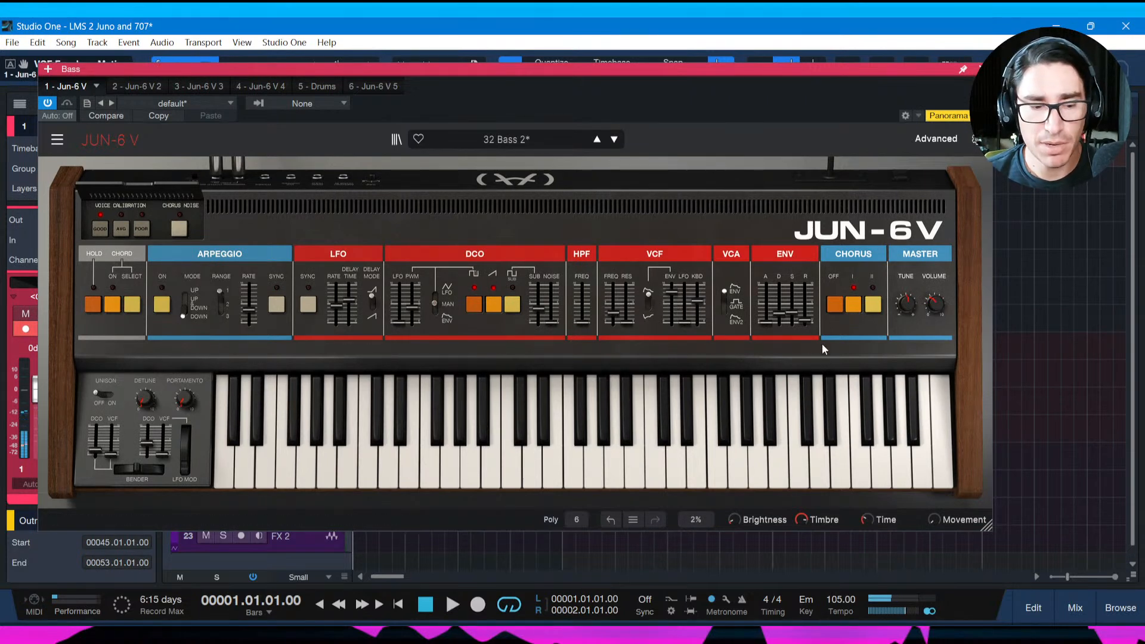
pyautogui.moveTo(801, 333)
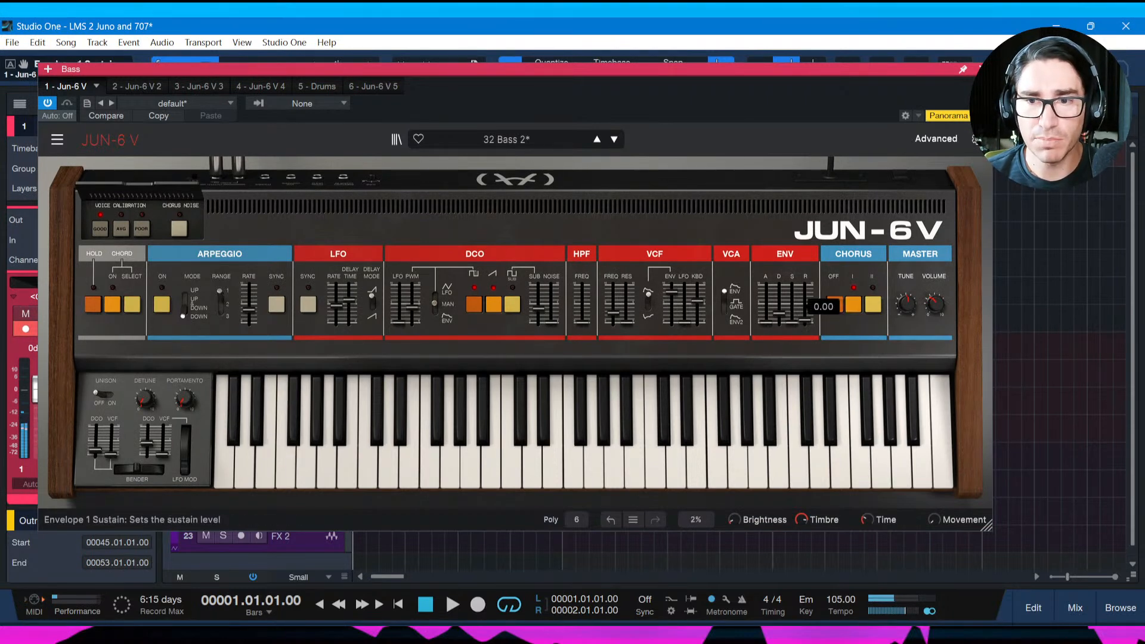
pyautogui.moveTo(780, 317); pyautogui.dragTo(780, 314)
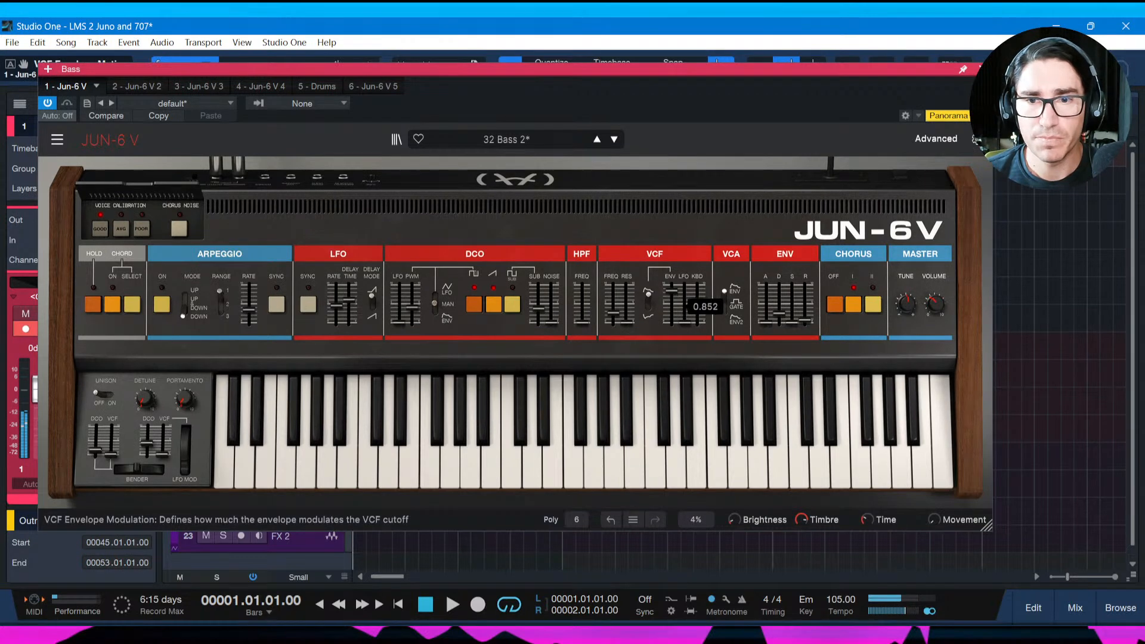
pyautogui.moveTo(694, 301); pyautogui.dragTo(613, 310)
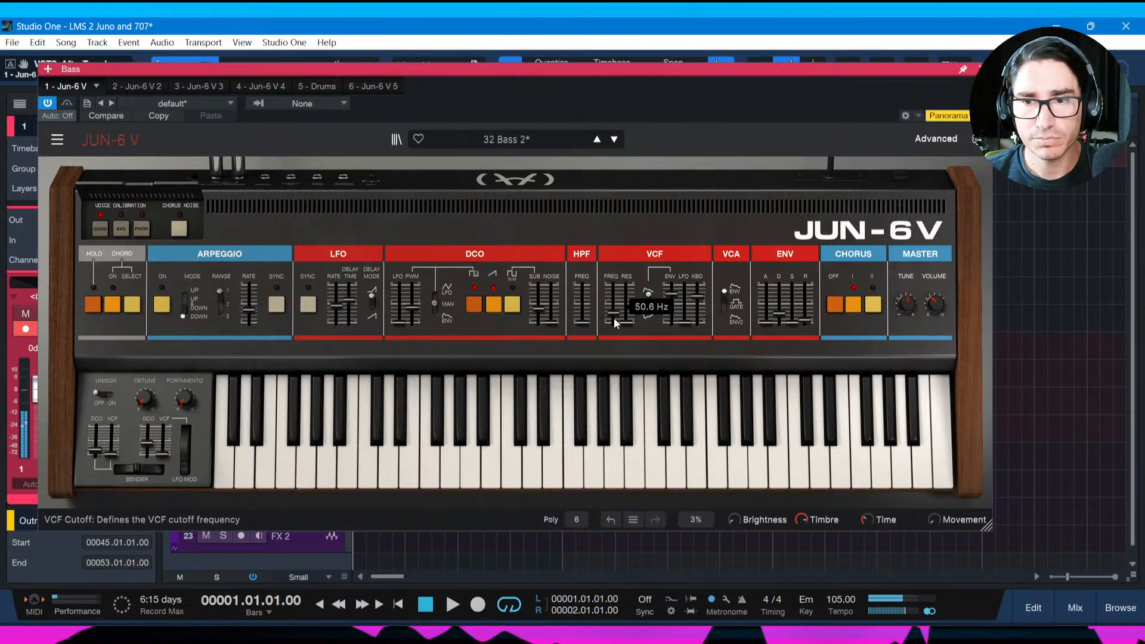
pyautogui.moveTo(936, 309); pyautogui.dragTo(936, 309)
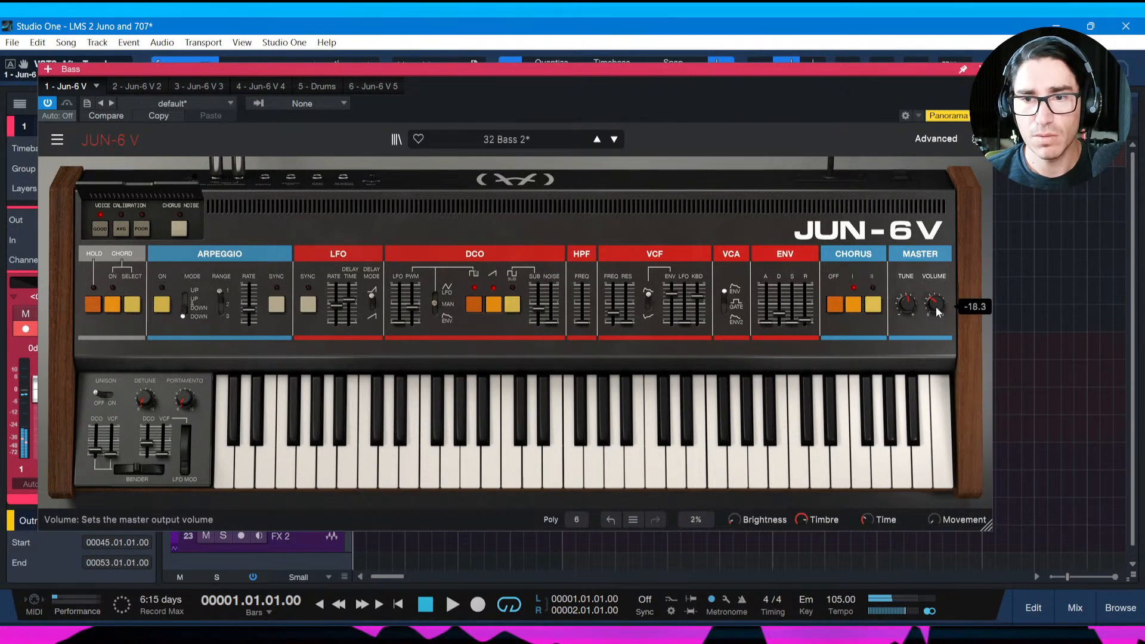
# Play the drum loop briefly, and examine the bass synth's Advanced modulation, delay and reverb controls before hiding them.
pyautogui.press('space')
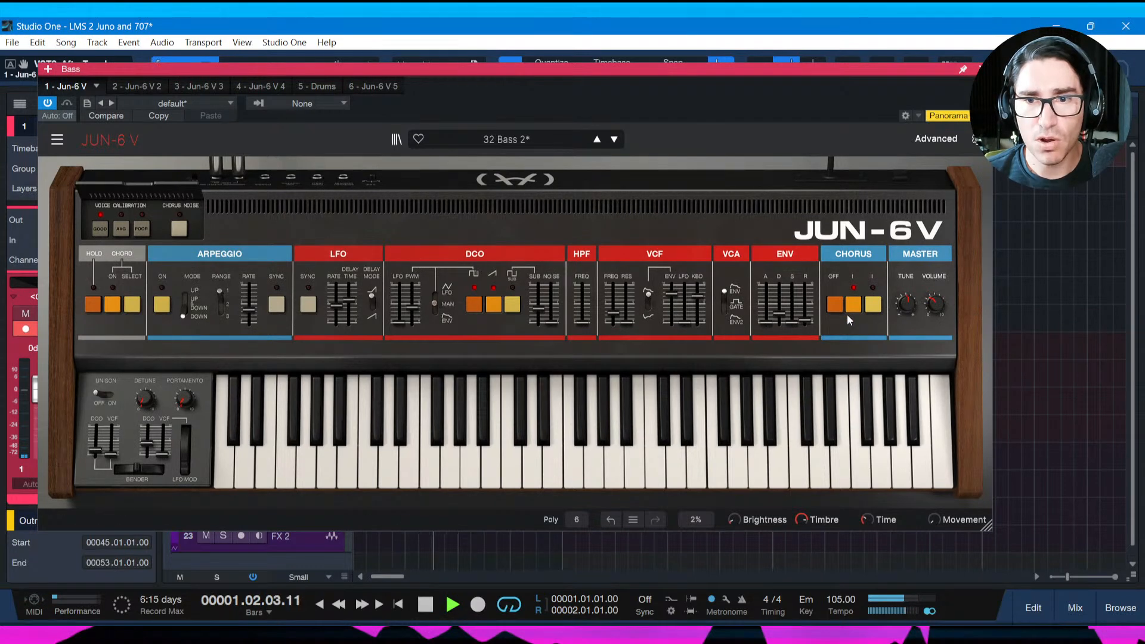
pyautogui.press('space')
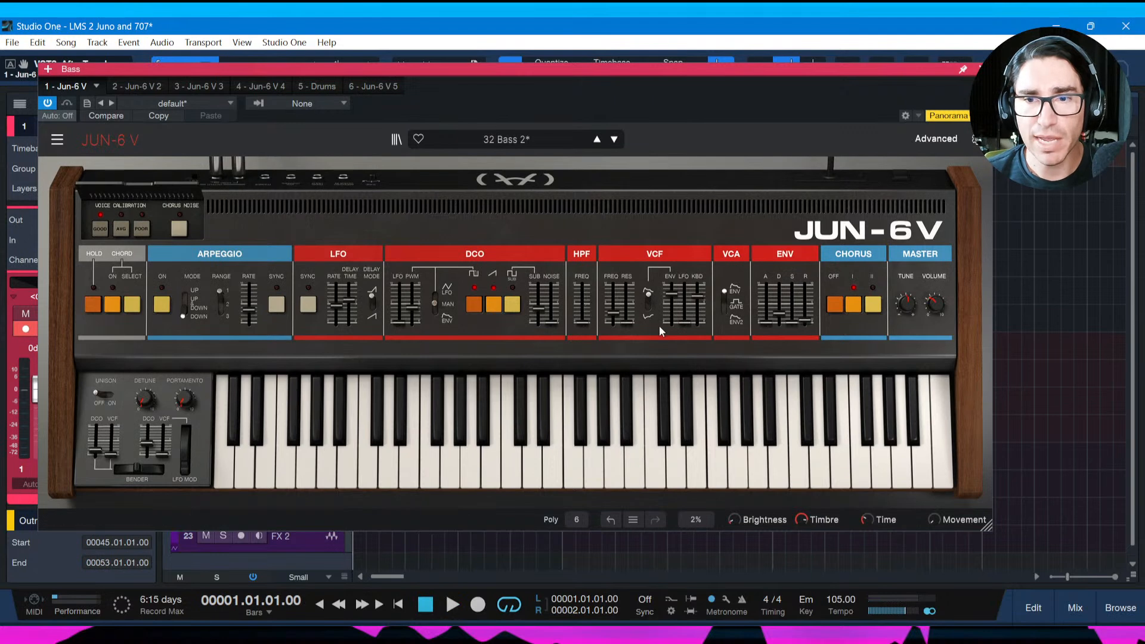
pyautogui.click(929, 140)
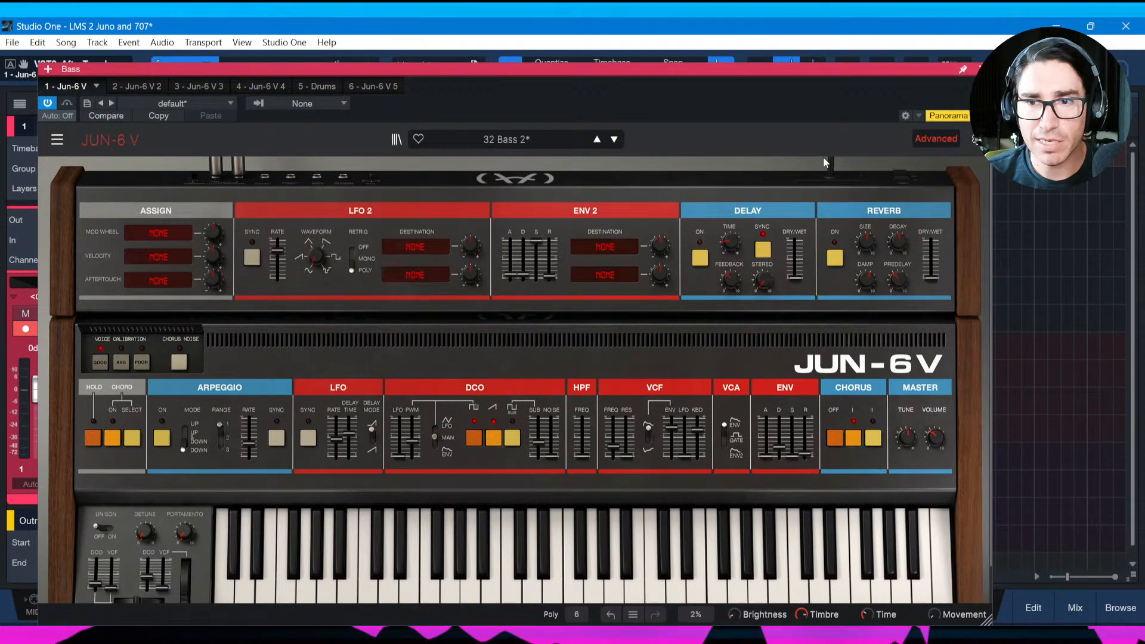
pyautogui.click(931, 139)
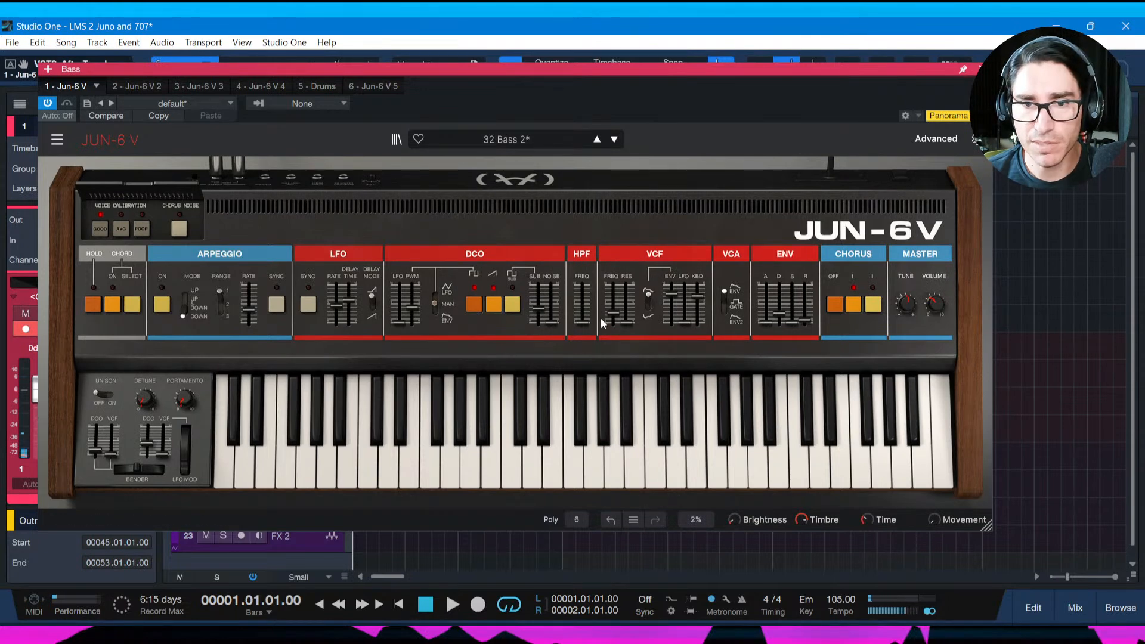
# Set the bass patch's VCF envelope modulation to about 0.90, fine-tune the cutoff, and set the envelope decay to about 457 ms.
pyautogui.moveTo(625, 322); pyautogui.dragTo(675, 286)
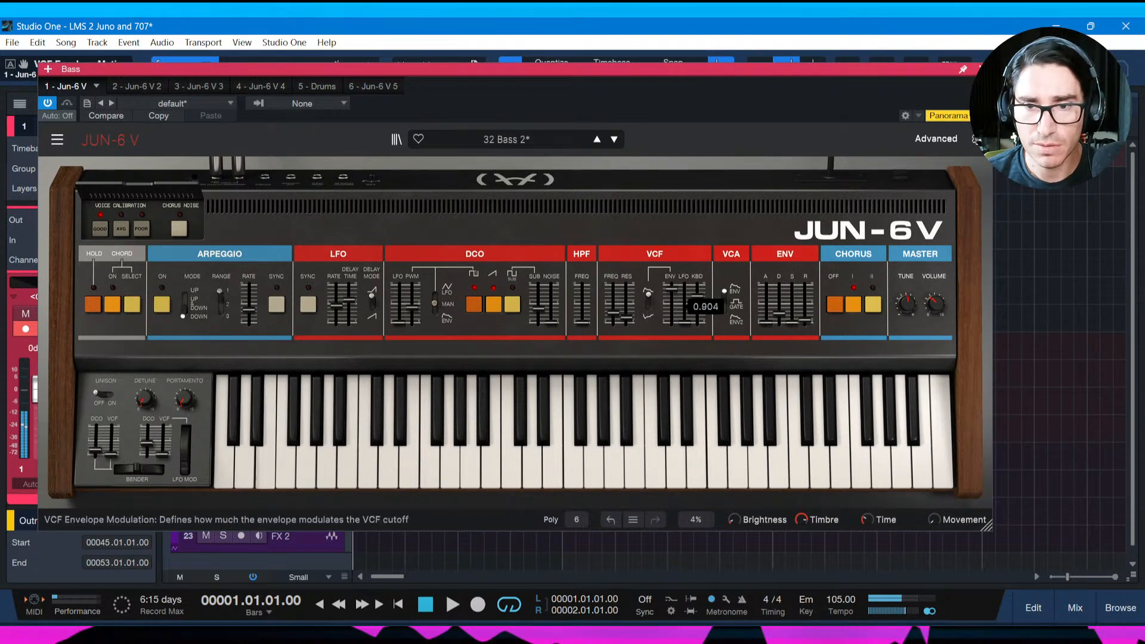
pyautogui.moveTo(613, 313); pyautogui.dragTo(613, 314)
pyautogui.moveTo(779, 311); pyautogui.dragTo(779, 306)
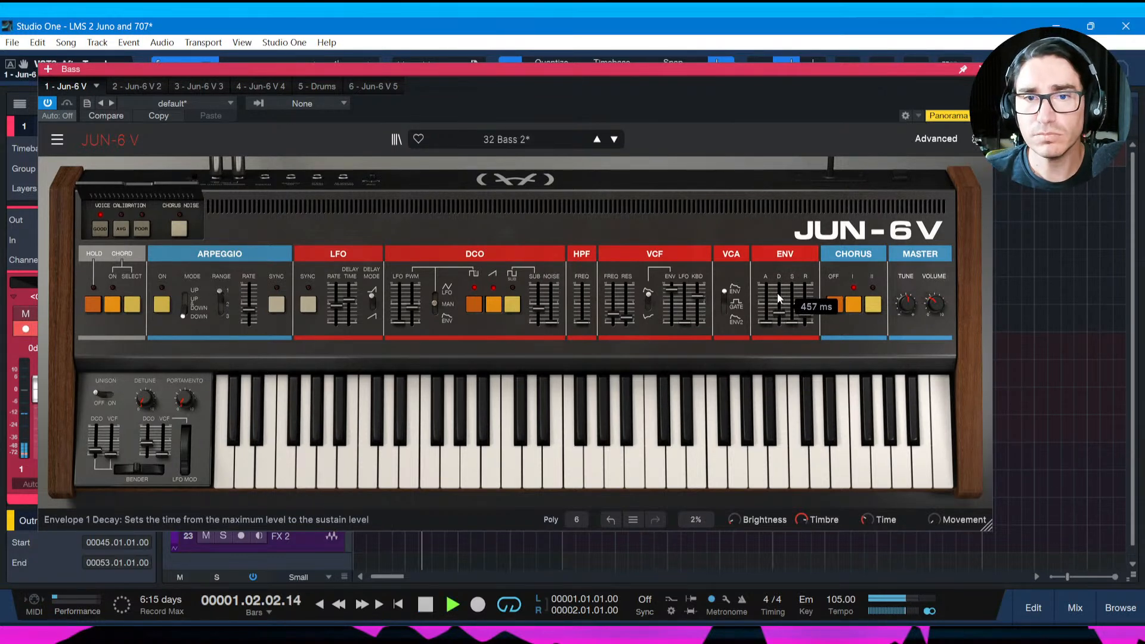
# Close the Bass instrument and save the song while the drum loop plays.
pyautogui.click(983, 69)
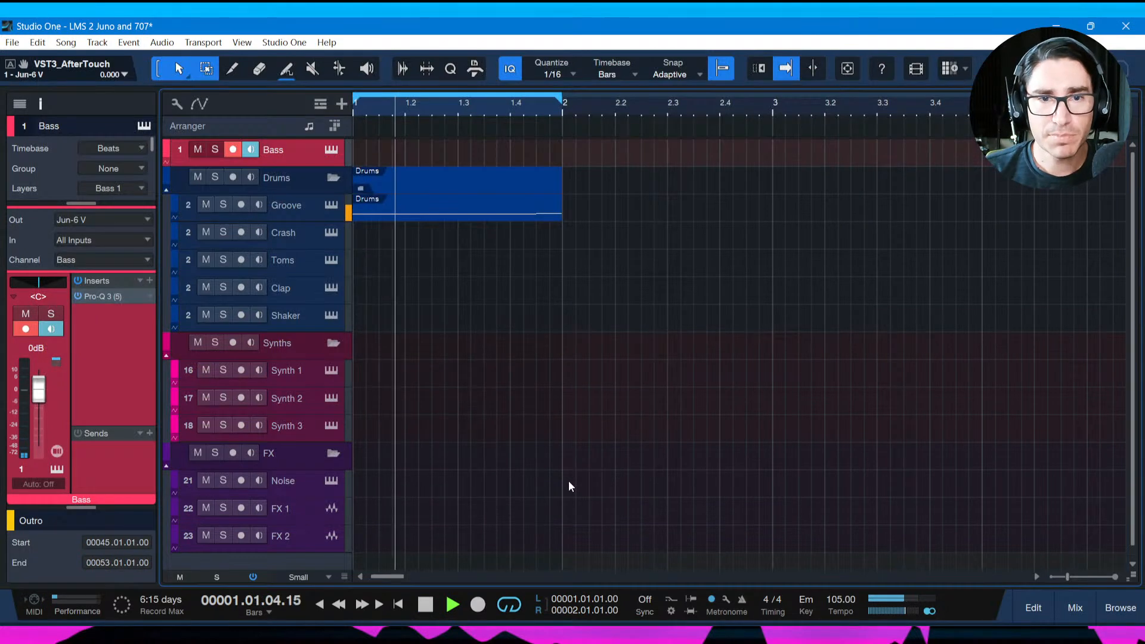
pyautogui.hotkey('ctrl', 's')
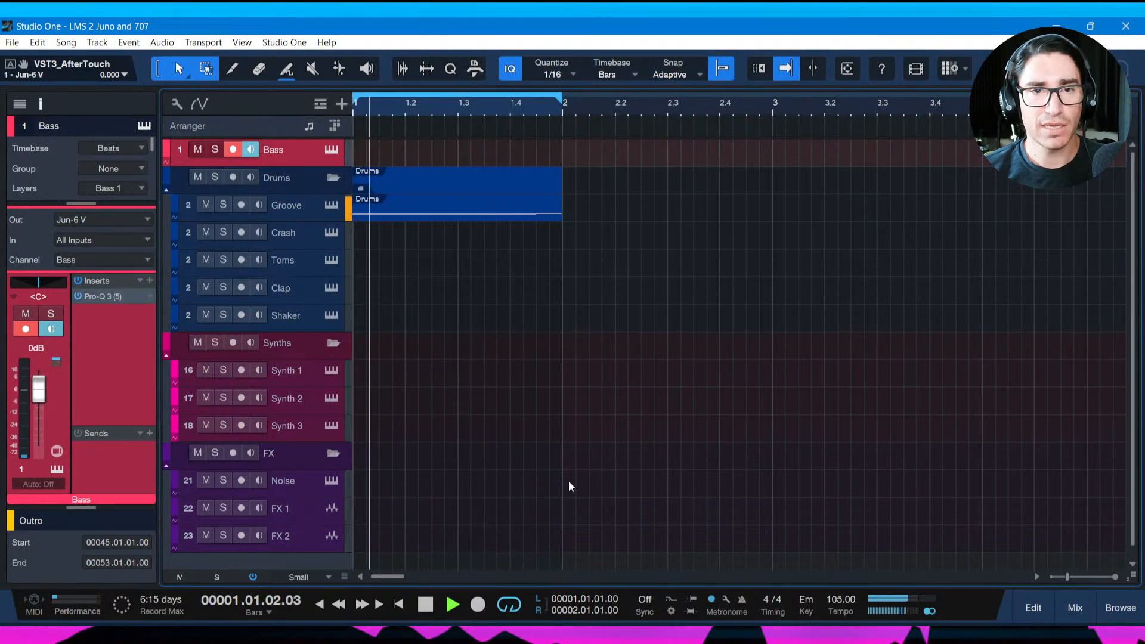
# Add the line "Chords: Em | D | Em | Bm |" to the song notes below the key.
pyautogui.hotkey('ctrl', 'i')
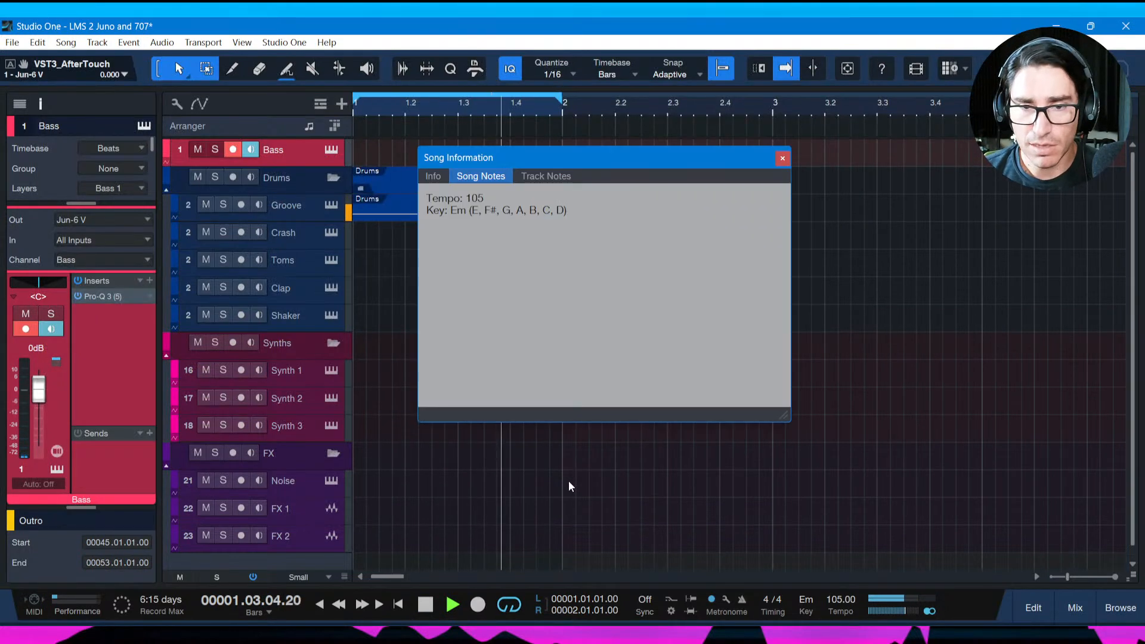
pyautogui.click(583, 213)
pyautogui.press('Return')
pyautogui.write('Chords')
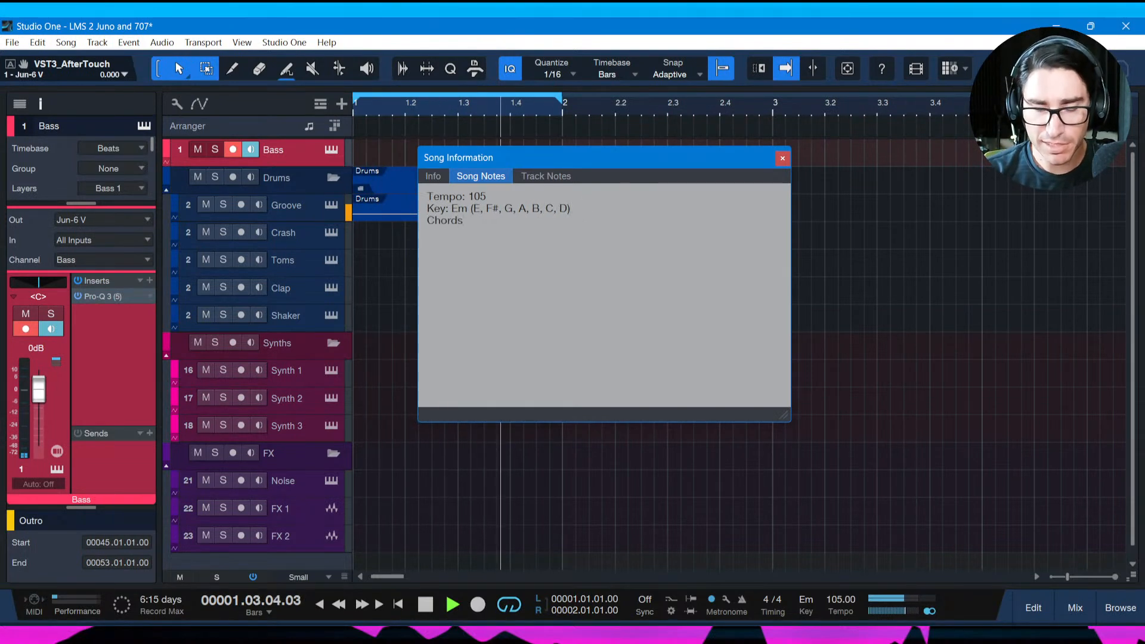
pyautogui.write(': Em |')
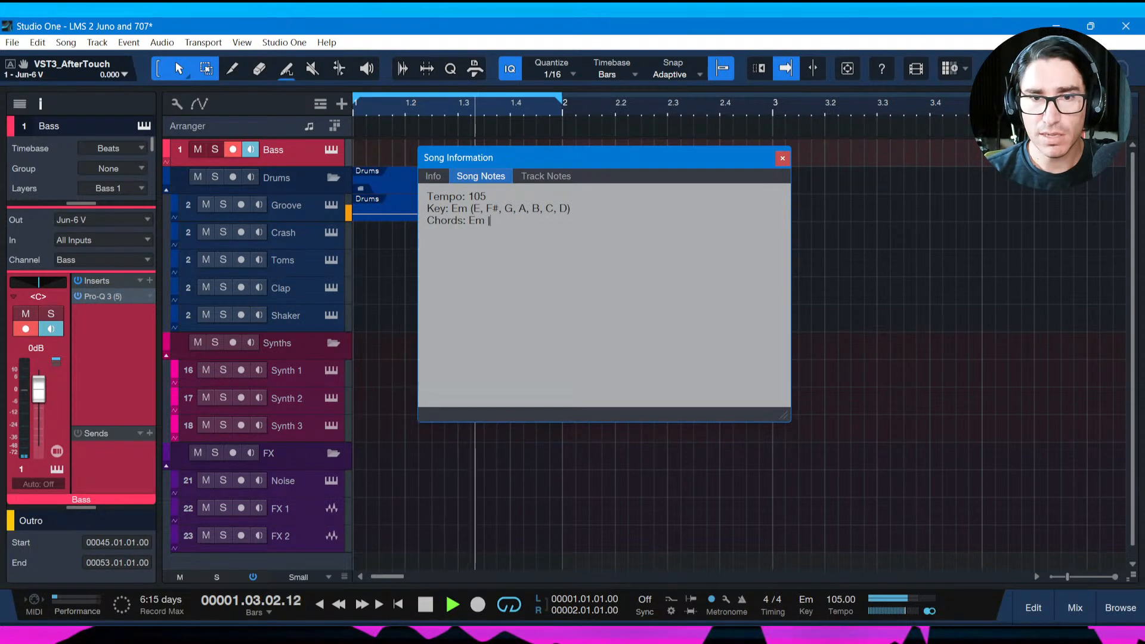
pyautogui.write(' D |')
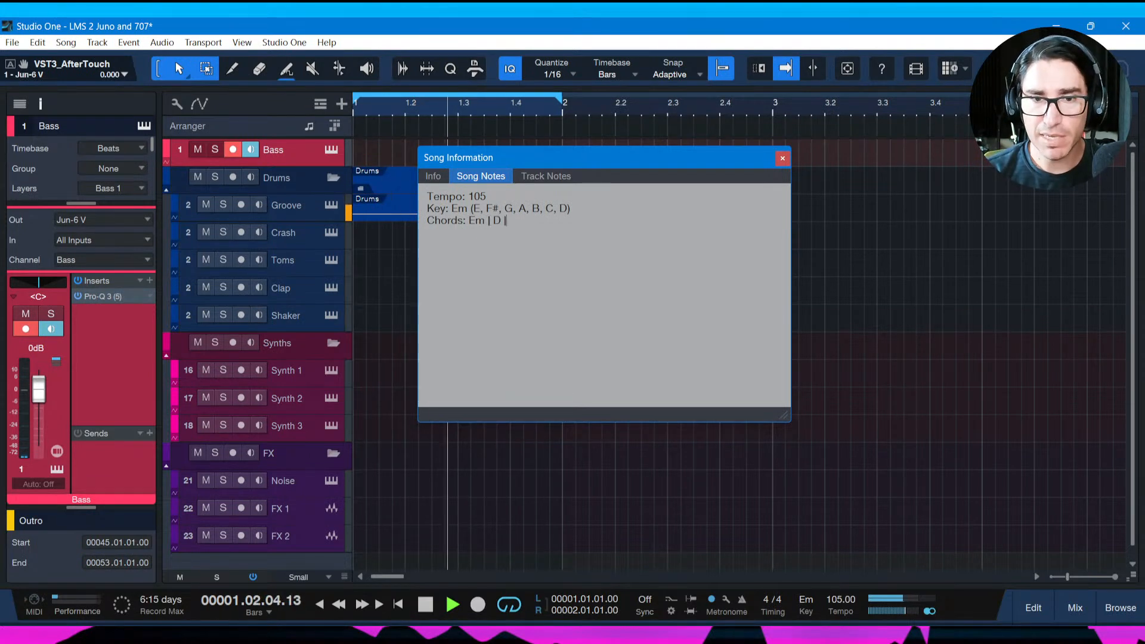
pyautogui.write(' Em | ')
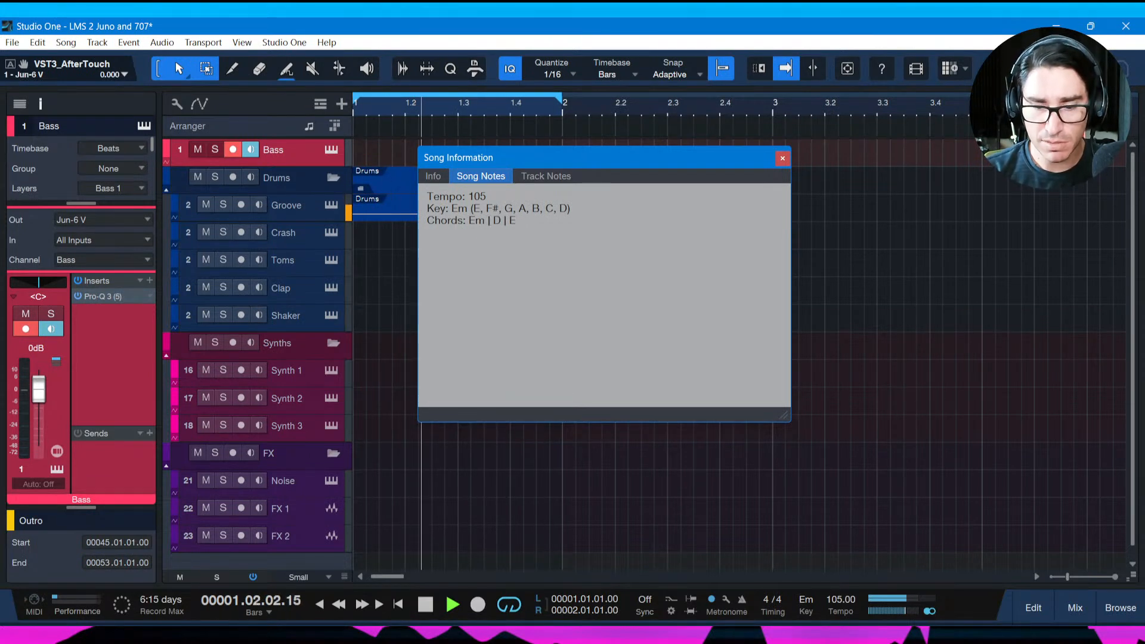
pyautogui.write('Bm |')
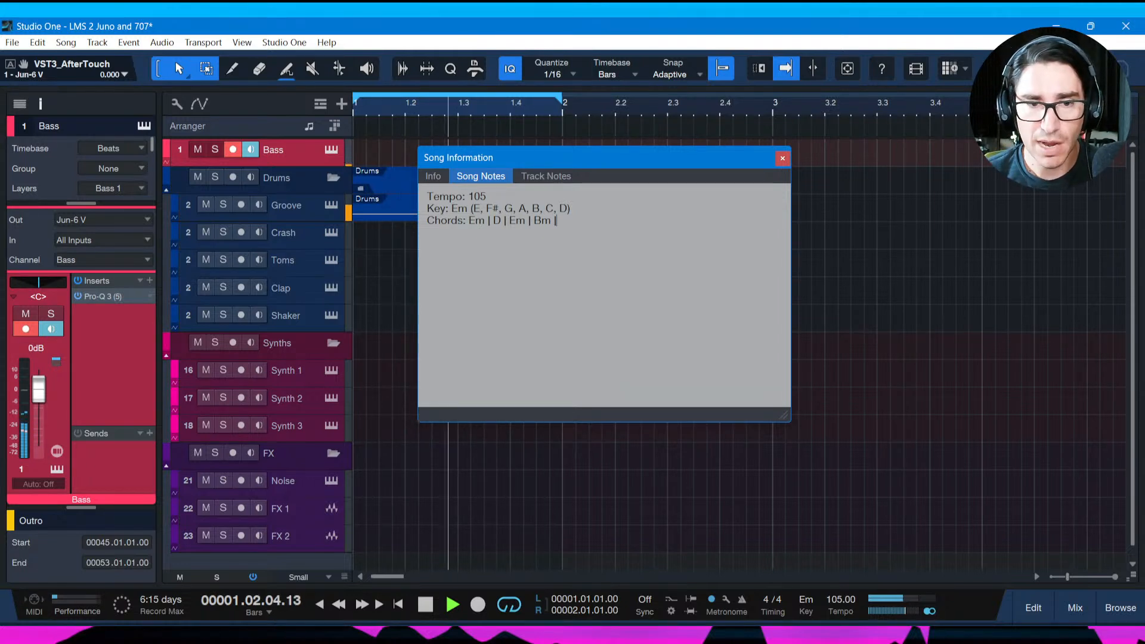
# Check the Bass track's Jun-6 V instrument during loop playback, and stop playback.
pyautogui.click(331, 150)
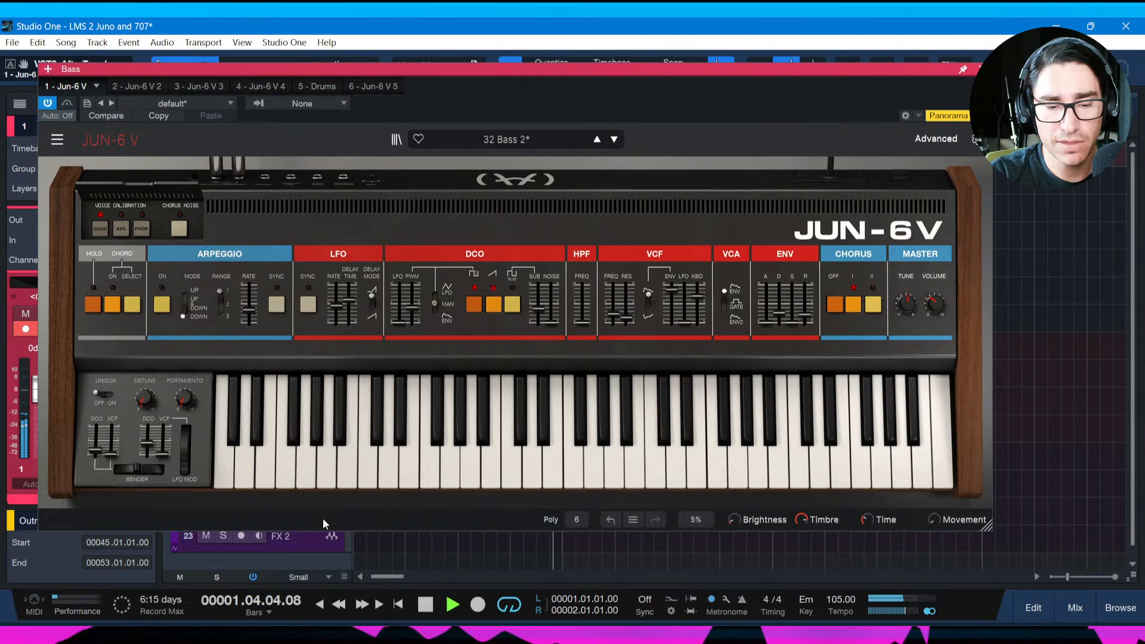
pyautogui.press('space')
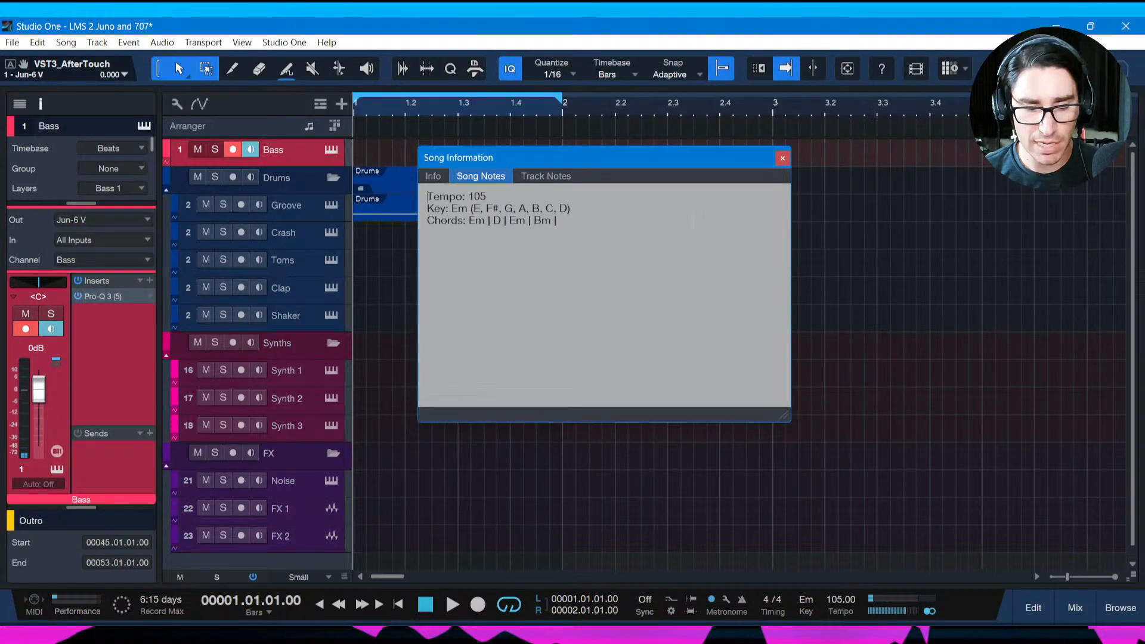
# Close the song notes and create an empty four-bar part on the Bass track from bar 1 to bar 5.
pyautogui.click(784, 159)
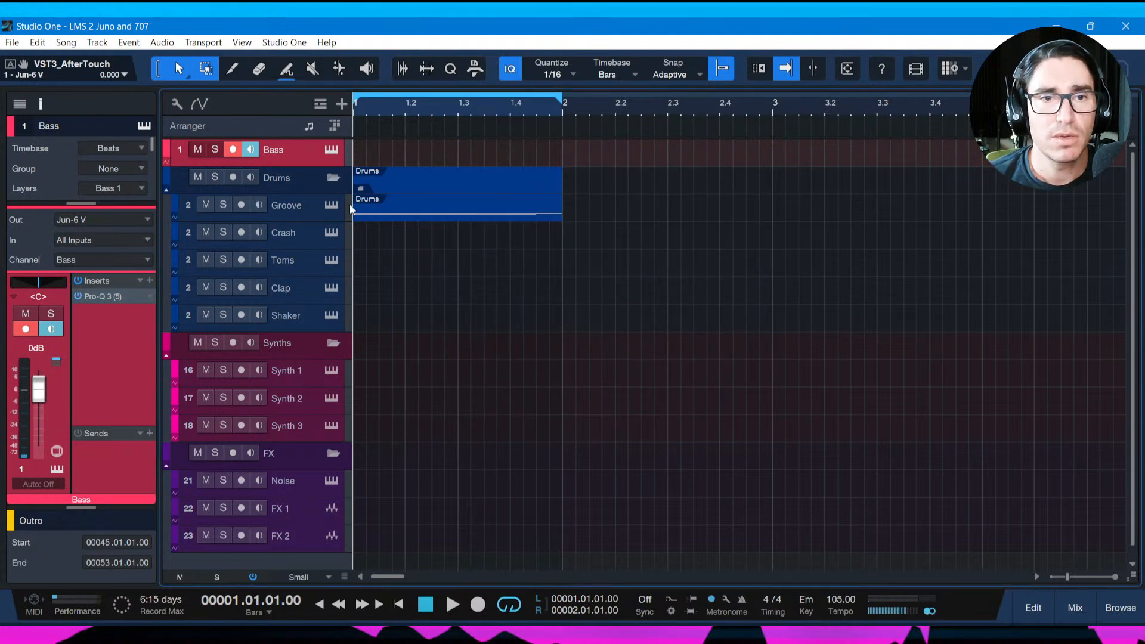
pyautogui.moveTo(352, 157); pyautogui.dragTo(746, 128)
pyautogui.press('w')
pyautogui.moveTo(494, 154); pyautogui.dragTo(656, 160)
# Duplicate the one-bar Drums part on the Groove track until it fills bars 1 to 4.
pyautogui.click(402, 211)
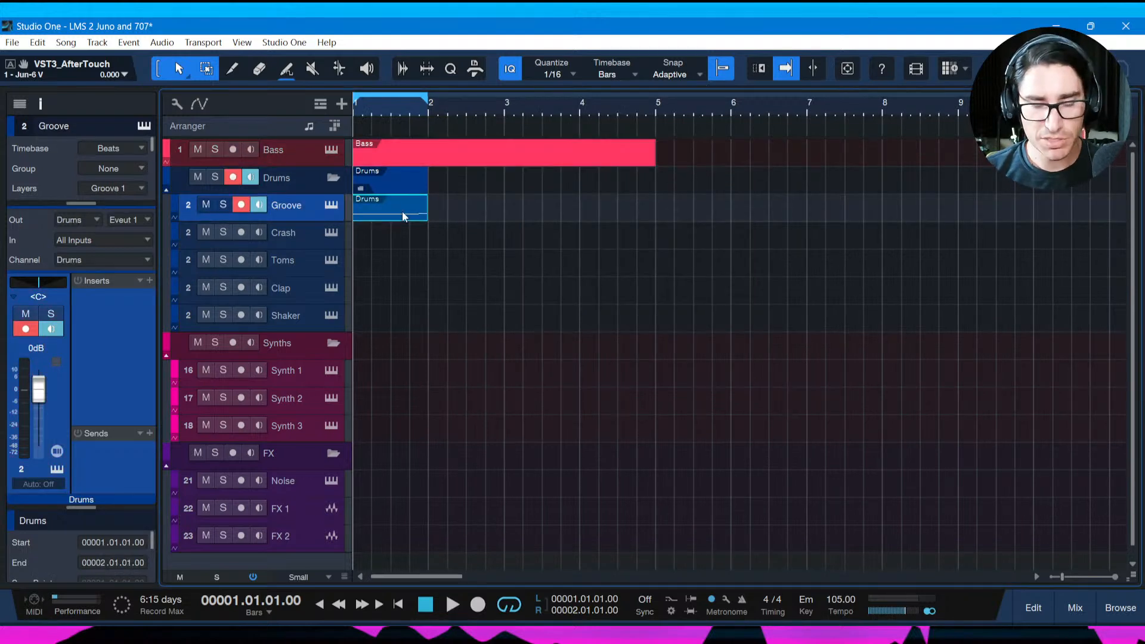
pyautogui.hotkey('ctrl', 'd')
pyautogui.hotkey('ctrl', 'd')
pyautogui.hotkey('ctrl', 'd')
pyautogui.hotkey('ctrl', 'd')
pyautogui.hotkey('ctrl', 'z')
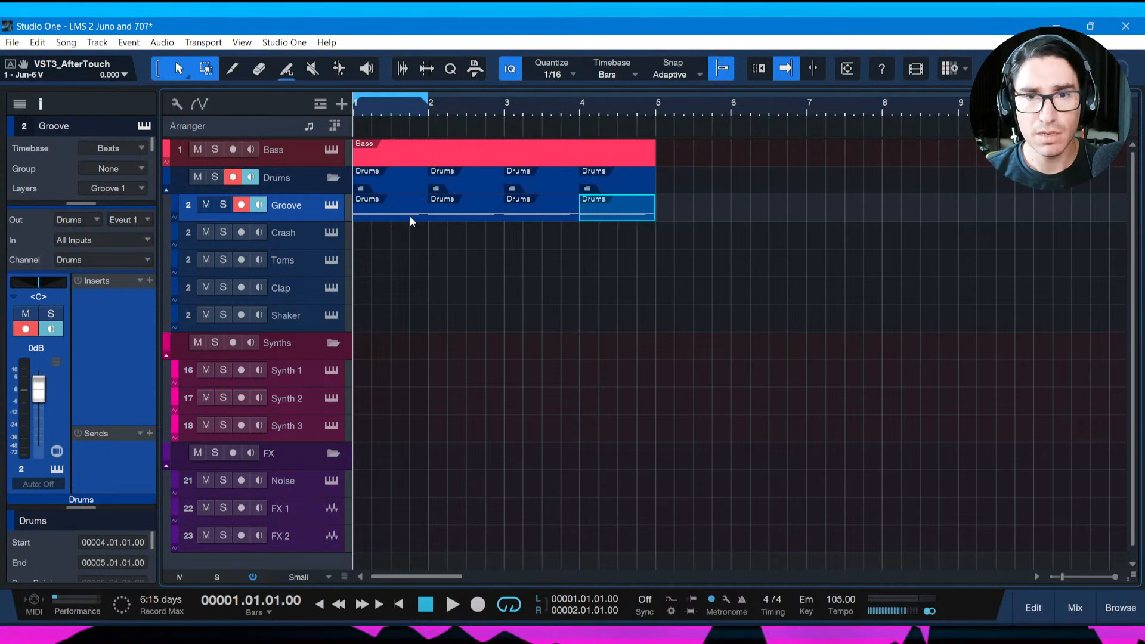
# Set the loop range to the four-bar Bass part and save the song.
pyautogui.click(459, 146)
pyautogui.press('p')
pyautogui.hotkey('ctrl', 's')
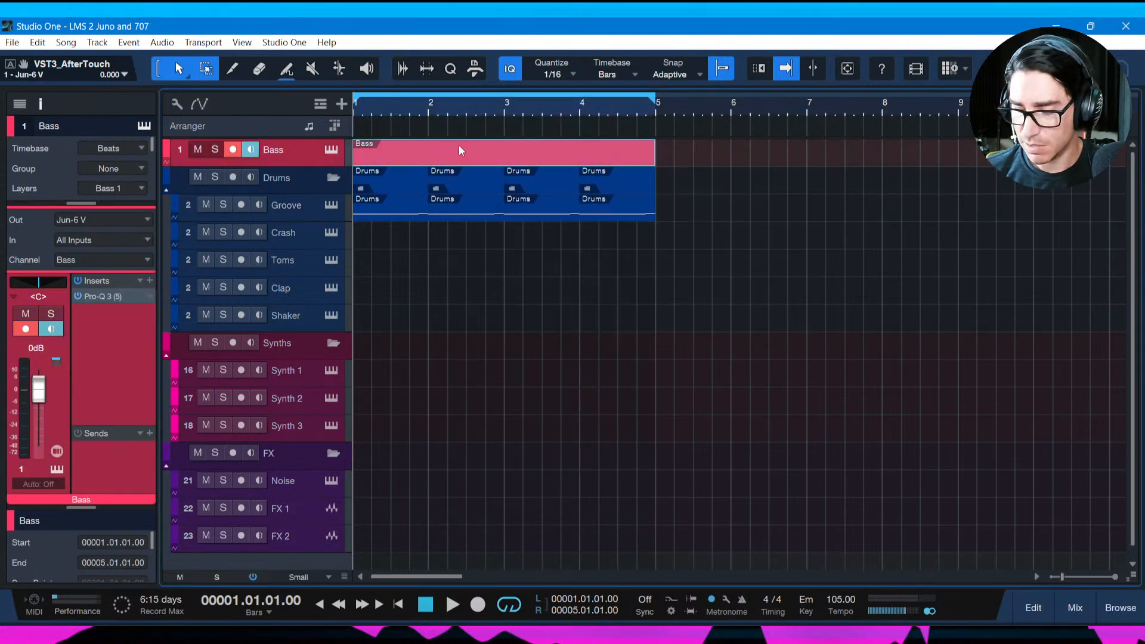
# Play back the four-bar drum loop, stop it, and save the song.
pyautogui.press('space')
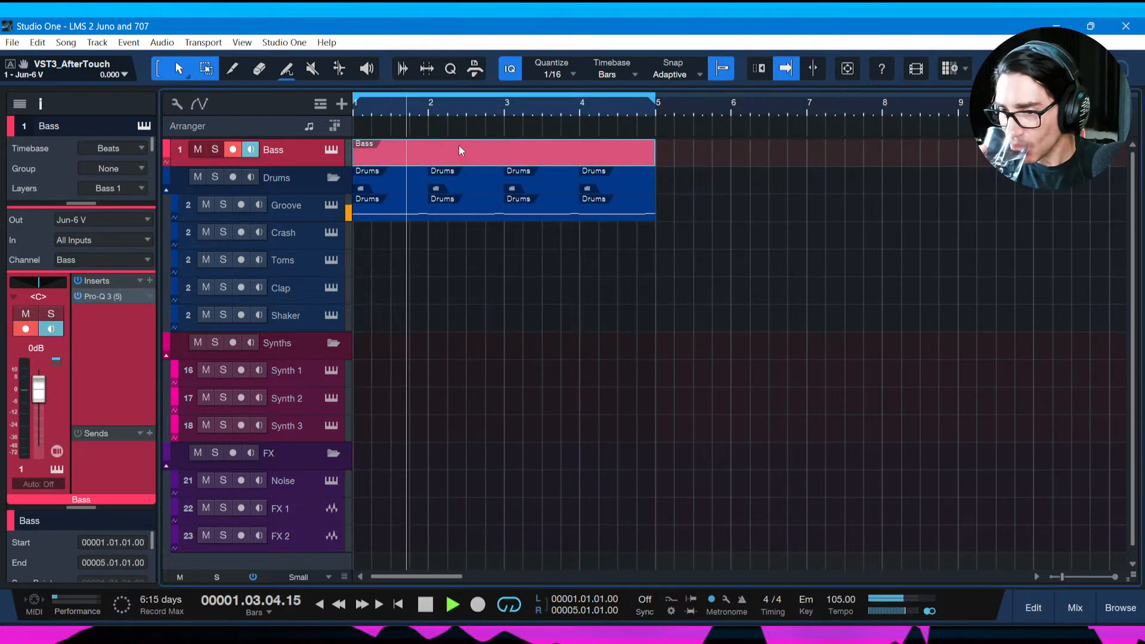
pyautogui.press('space')
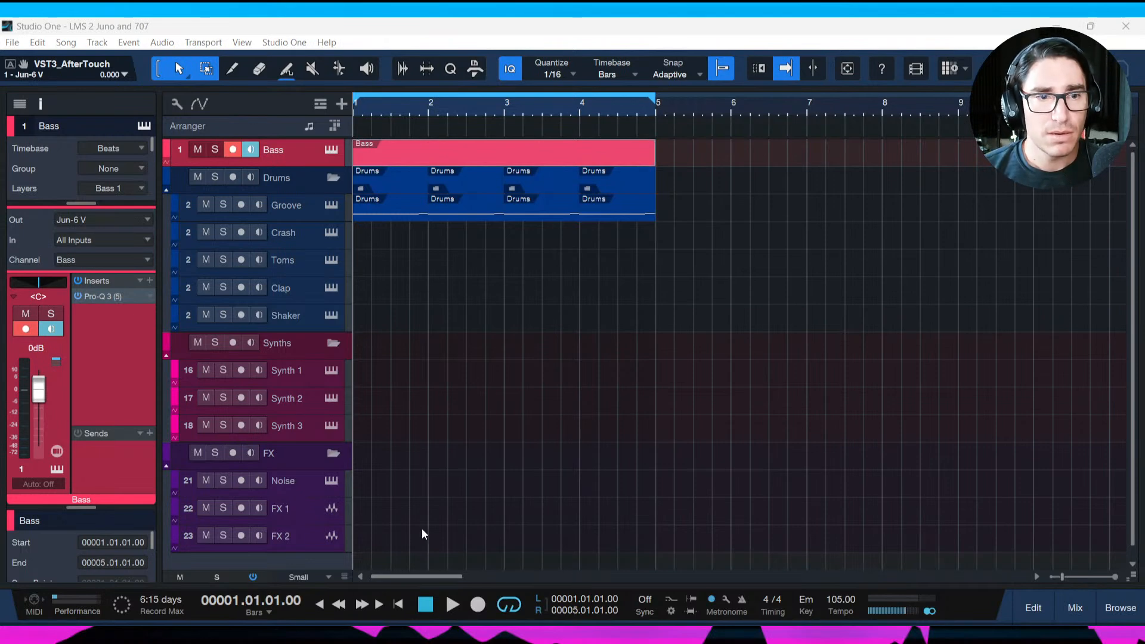
pyautogui.hotkey('alt', 'Tab')
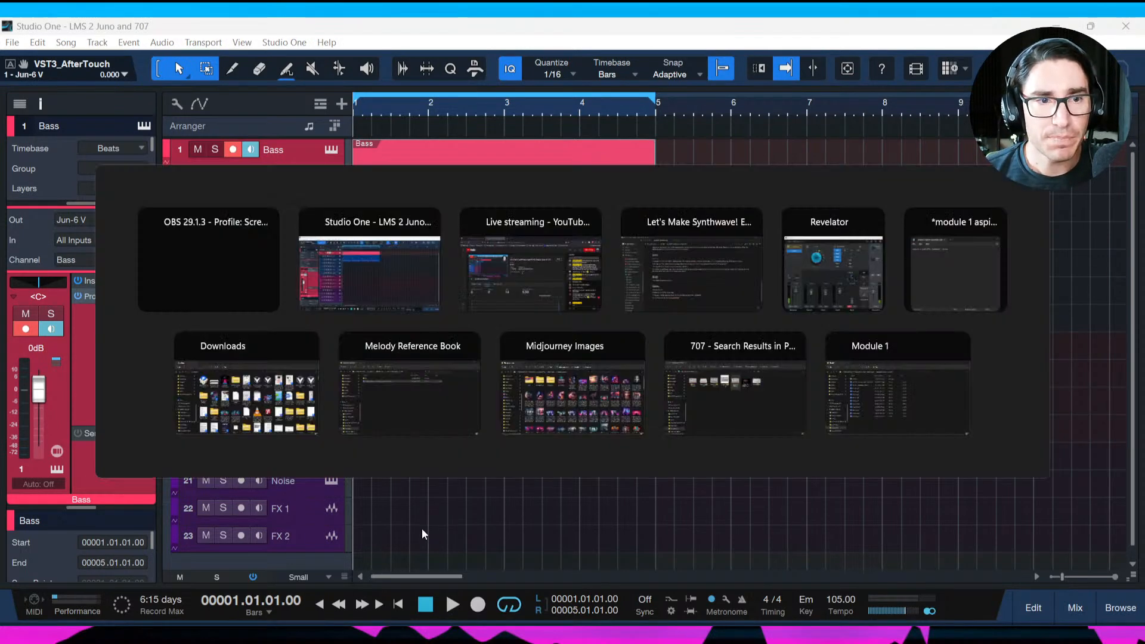
pyautogui.press('space')
pyautogui.press('space')
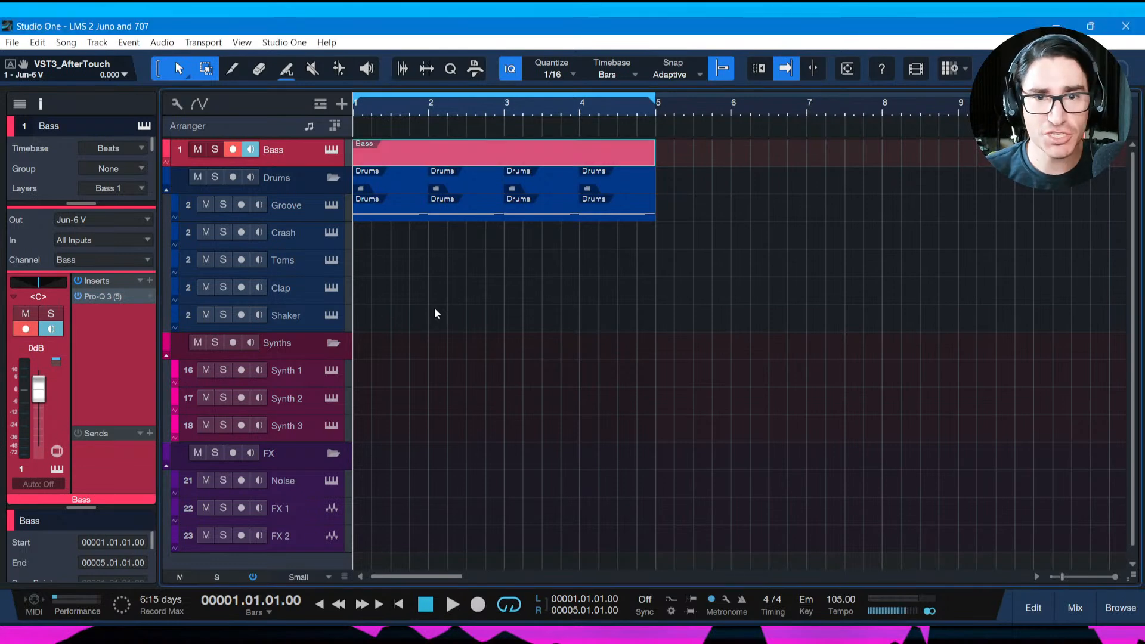
pyautogui.moveTo(412, 106); pyautogui.dragTo(442, 119)
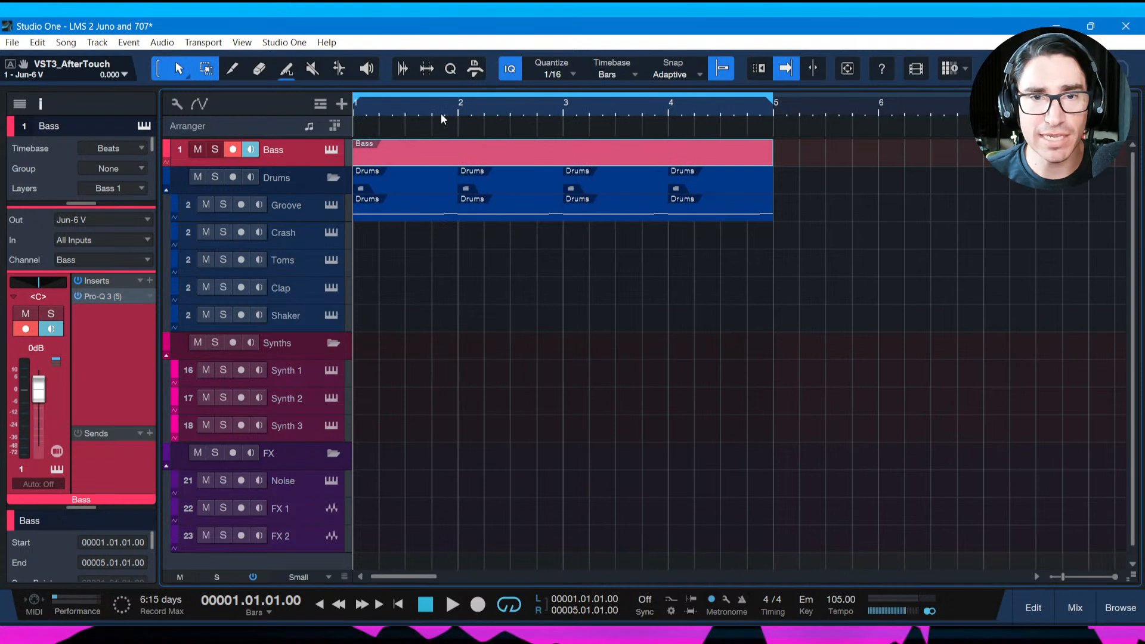
pyautogui.hotkey('ctrl', 's')
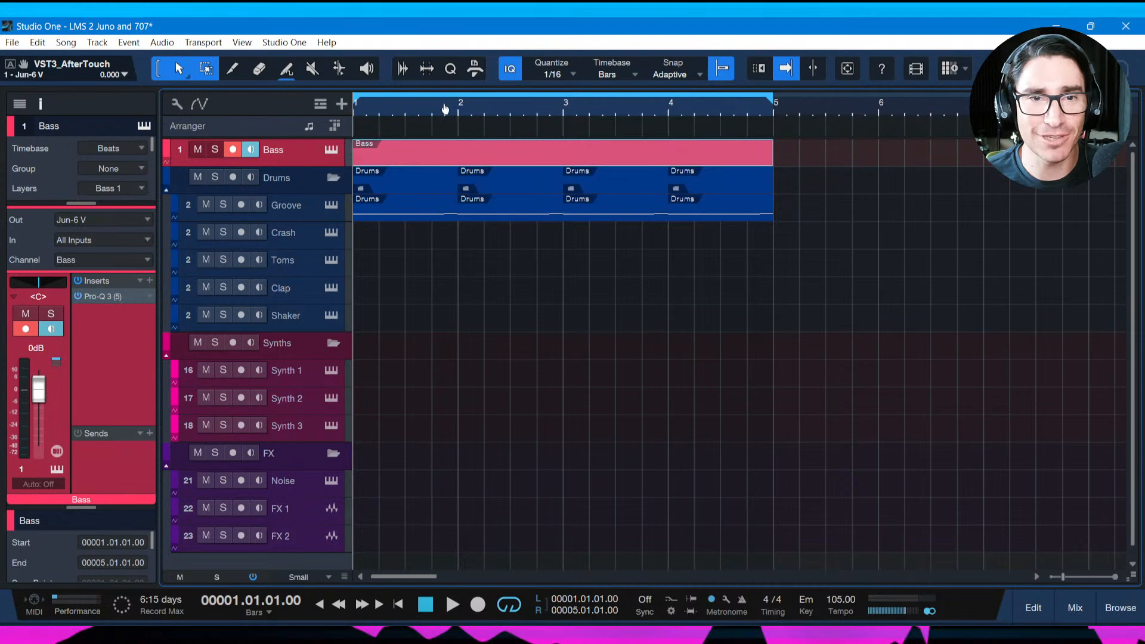
# Open the Bass part in the note editor and audition E 0 and E 1 on its keyboard.
pyautogui.doubleClick(399, 155)
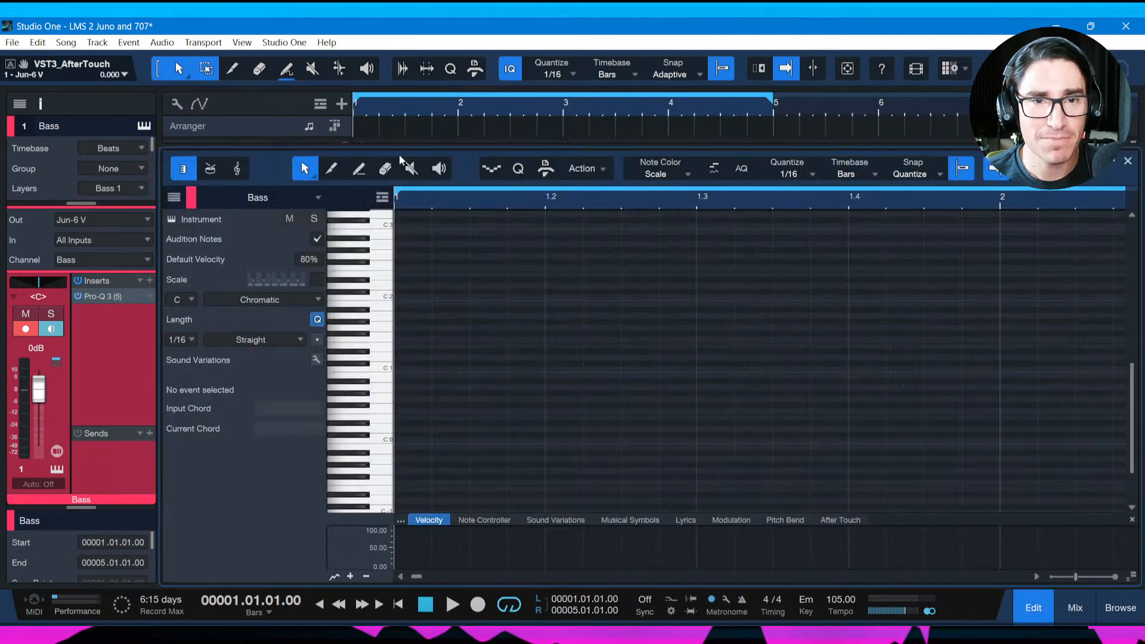
pyautogui.click(384, 422)
pyautogui.click(383, 422)
pyautogui.click(380, 347)
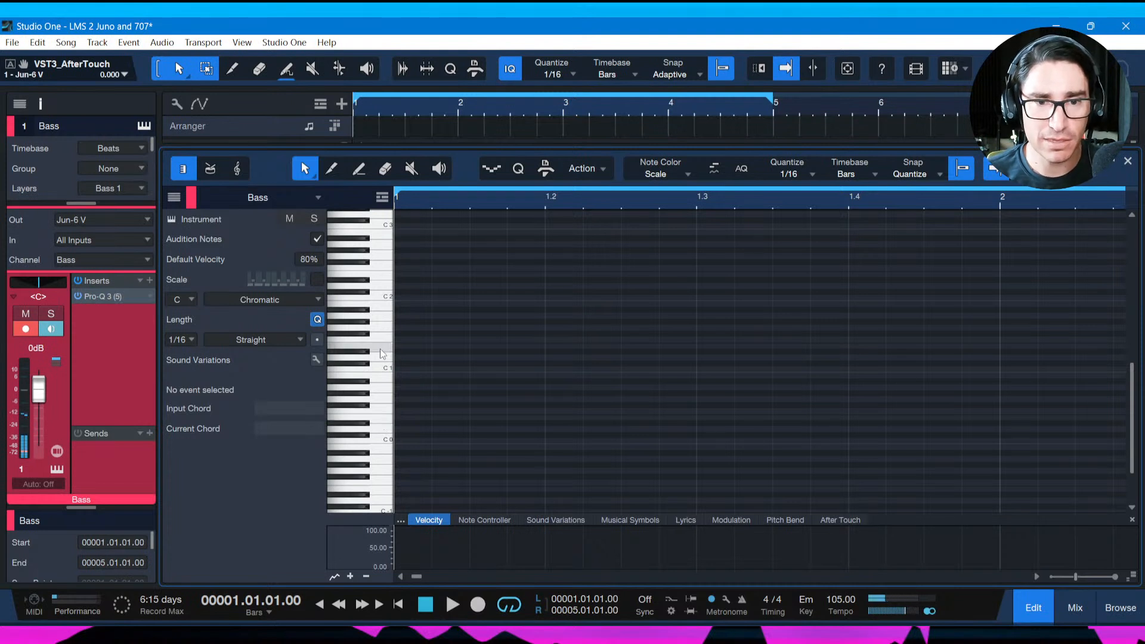
pyautogui.click(380, 348)
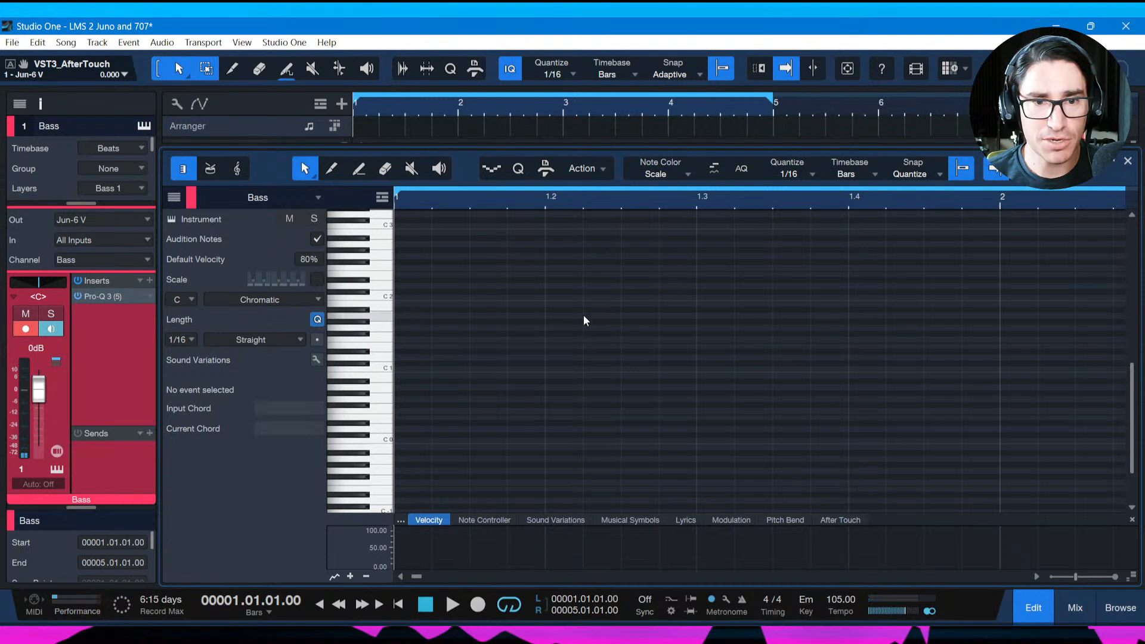
pyautogui.click(387, 348)
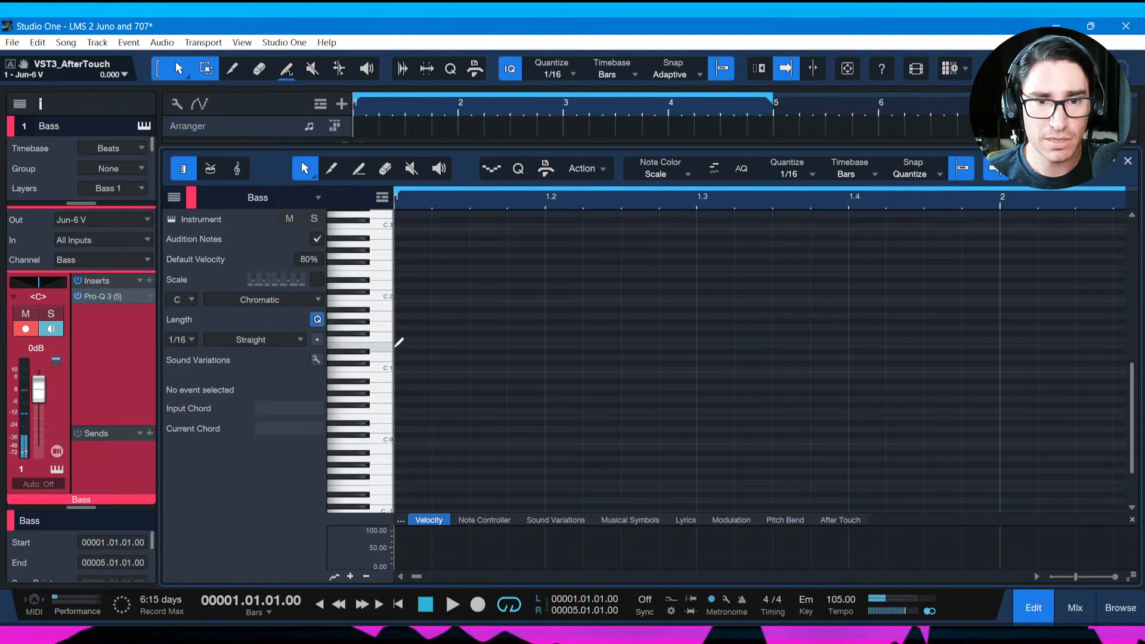
# Draw an E 1 note at the start of bar 1 and keep it one sixteenth long.
pyautogui.click(398, 346)
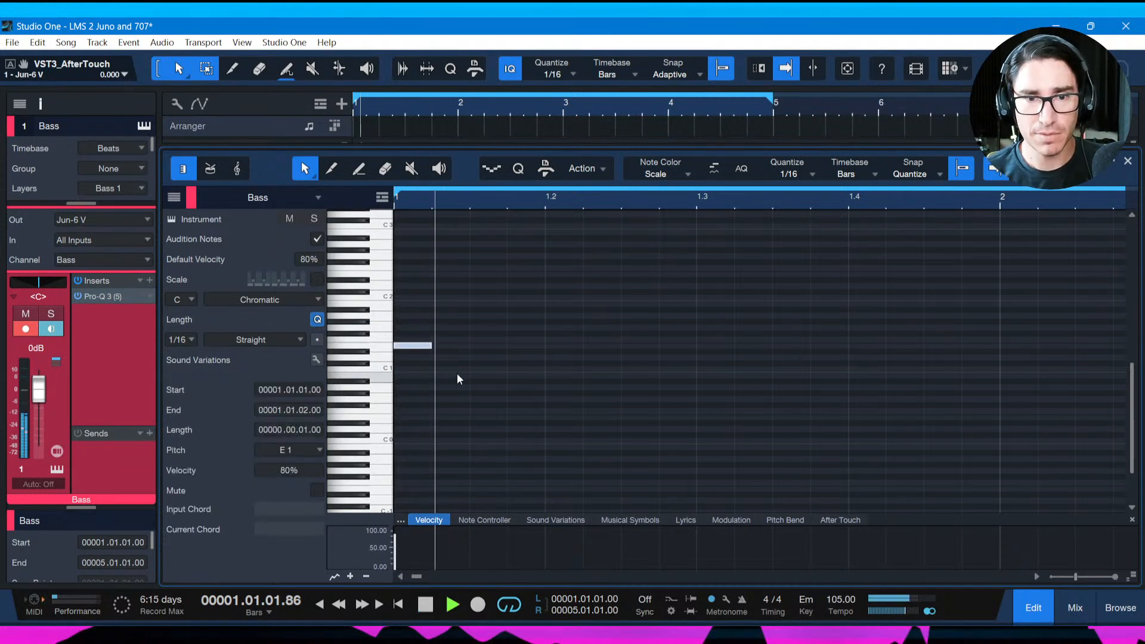
pyautogui.moveTo(430, 346); pyautogui.dragTo(463, 349)
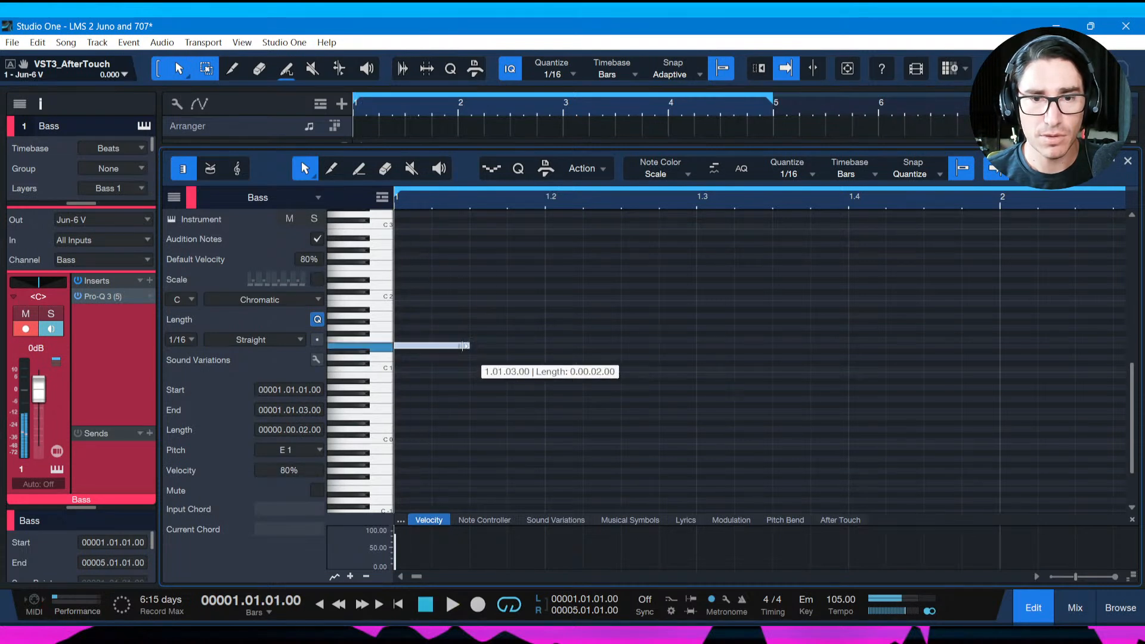
pyautogui.moveTo(469, 346); pyautogui.dragTo(432, 346)
# Duplicate the E 1 sixteenth note to positions 1.01.04 and 1.02.03, playing back the rhythm to check it.
pyautogui.press('d')
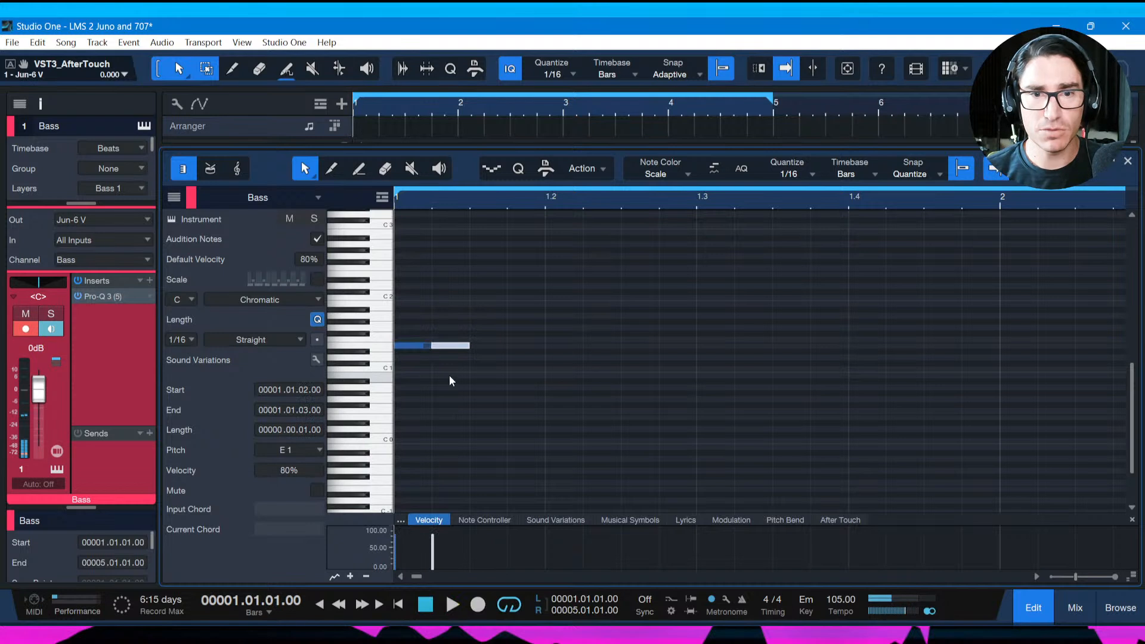
pyautogui.hotkey('alt', 'Right')
pyautogui.hotkey('alt', 'Right')
pyautogui.press('space')
pyautogui.press('space')
pyautogui.press('d')
pyautogui.hotkey('alt', 'Right')
pyautogui.hotkey('alt', 'Right')
pyautogui.press('space')
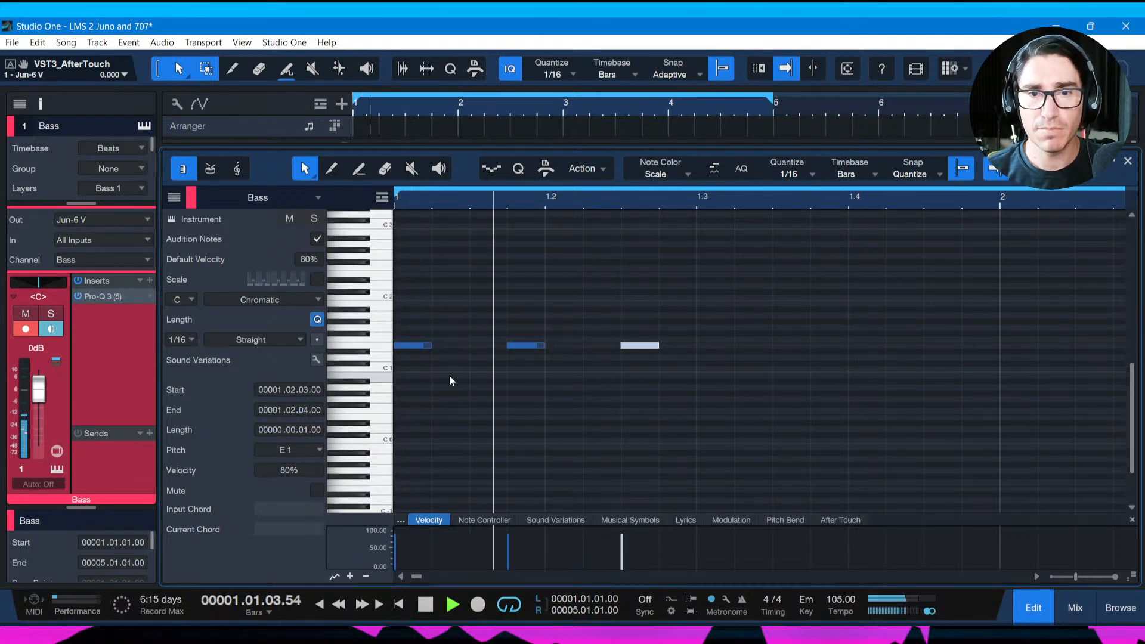
# Add further E 1 sixteenth notes at 1.03.03, 1.04.01 and 1.04.02, and play back the one-bar bass rhythm.
pyautogui.press('space')
pyautogui.press('d')
pyautogui.hotkey('alt', 'Right')
pyautogui.hotkey('alt', 'Right')
pyautogui.press('space')
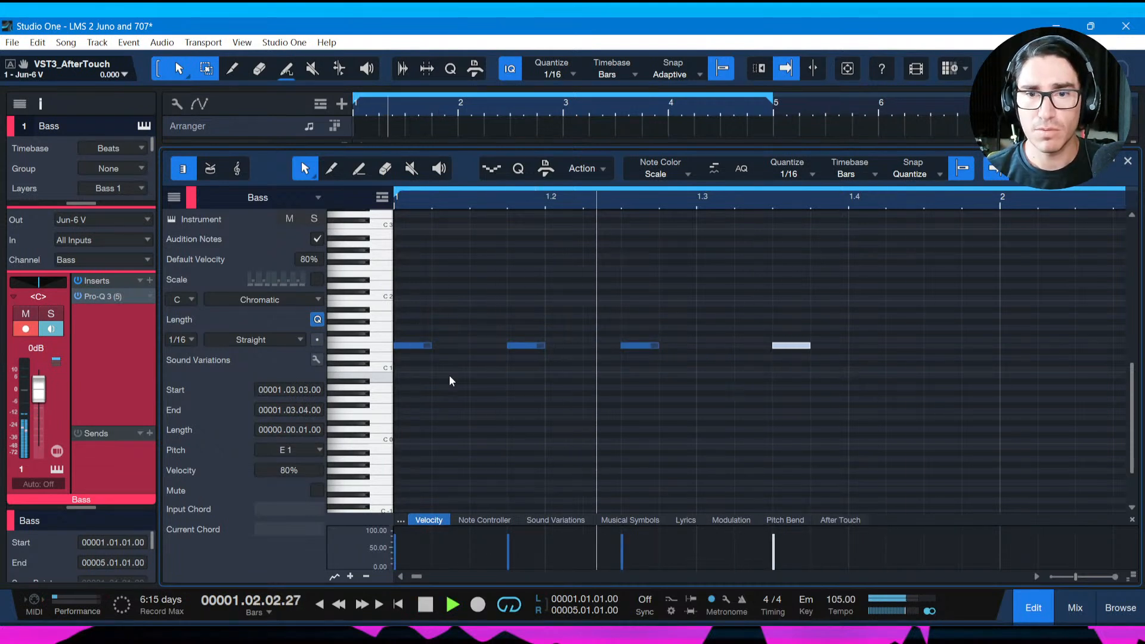
pyautogui.press('space')
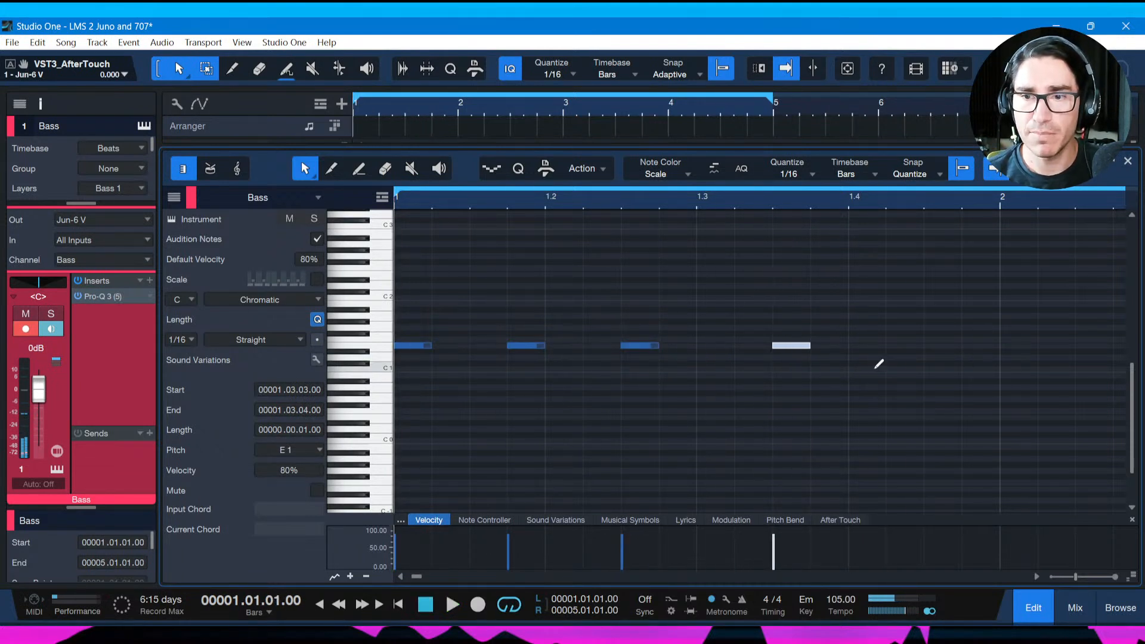
pyautogui.keyDown('alt'); pyautogui.click(859, 345); pyautogui.keyUp('alt')
pyautogui.keyDown('alt'); pyautogui.click(896, 345); pyautogui.keyUp('alt')
pyautogui.press('space')
pyautogui.press('space')
# Select all six bass notes in bar 1 and duplicate them into bars 2, 3 and 4.
pyautogui.moveTo(867, 199); pyautogui.dragTo(803, 198)
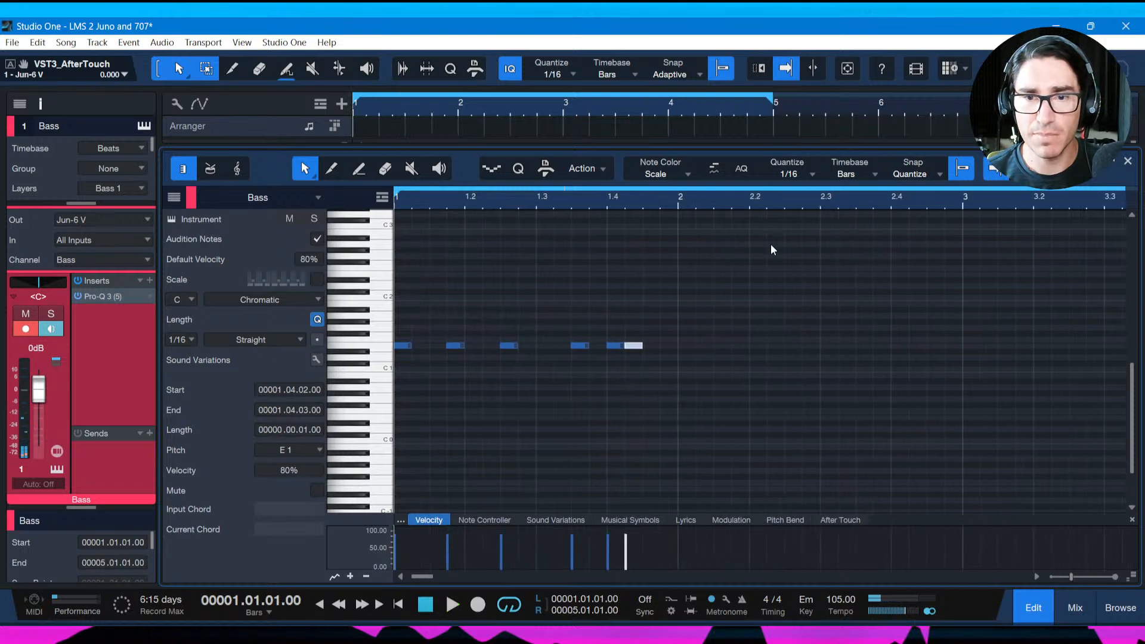
pyautogui.moveTo(724, 206); pyautogui.dragTo(565, 311)
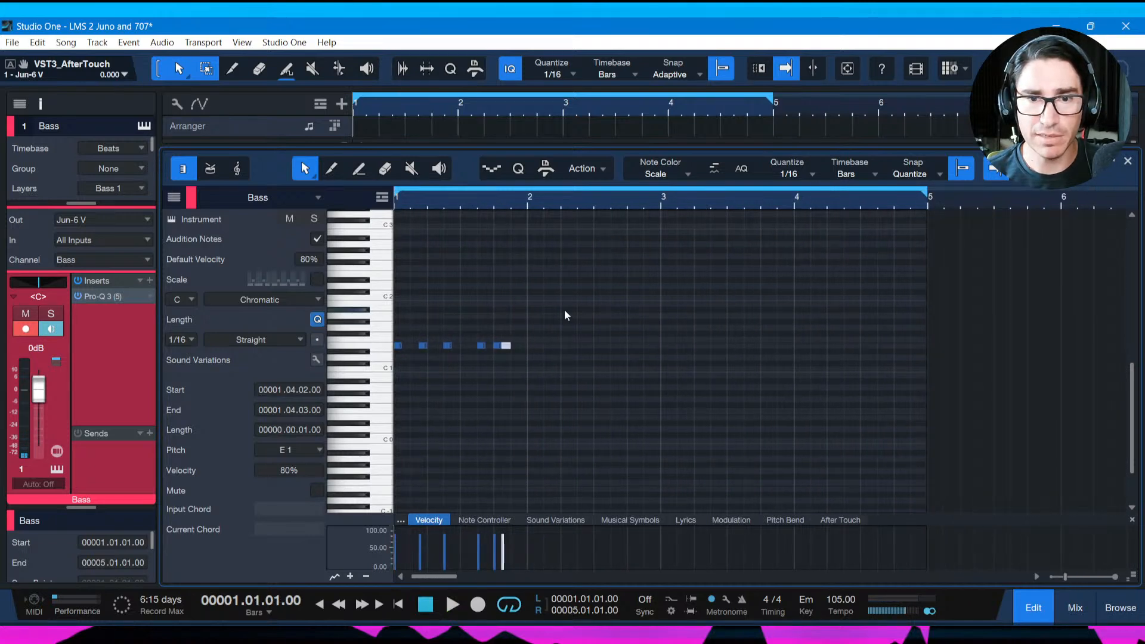
pyautogui.moveTo(528, 348); pyautogui.dragTo(397, 343)
pyautogui.hotkey('ctrl', 'd')
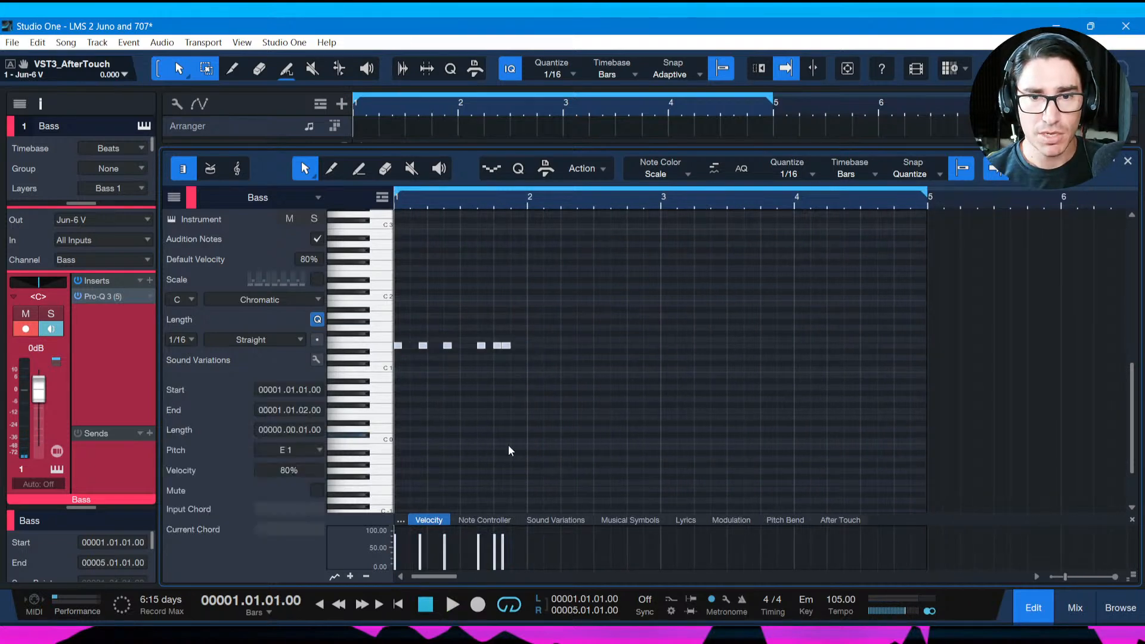
pyautogui.hotkey('ctrl', 'd')
pyautogui.hotkey('ctrl', 'd')
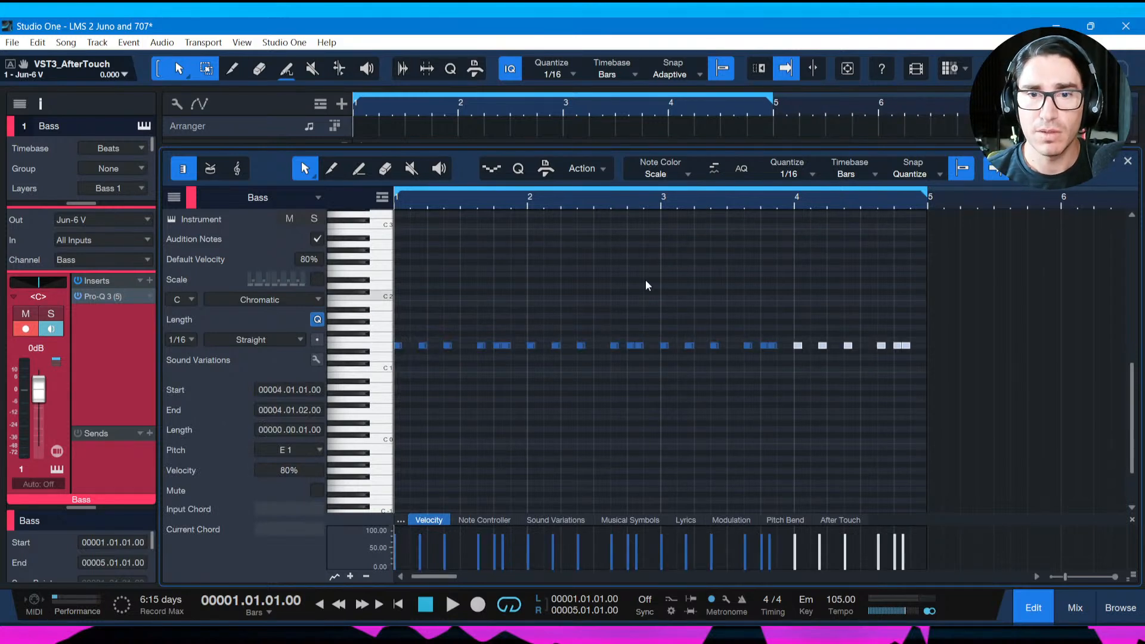
# Transpose the bass notes in bar 2 down to D 1.
pyautogui.click(571, 357)
pyautogui.moveTo(570, 356); pyautogui.dragTo(914, 360)
pyautogui.press('Down')
# Select the bass notes in bar 4 and transpose them up to B 1.
pyautogui.click(788, 349)
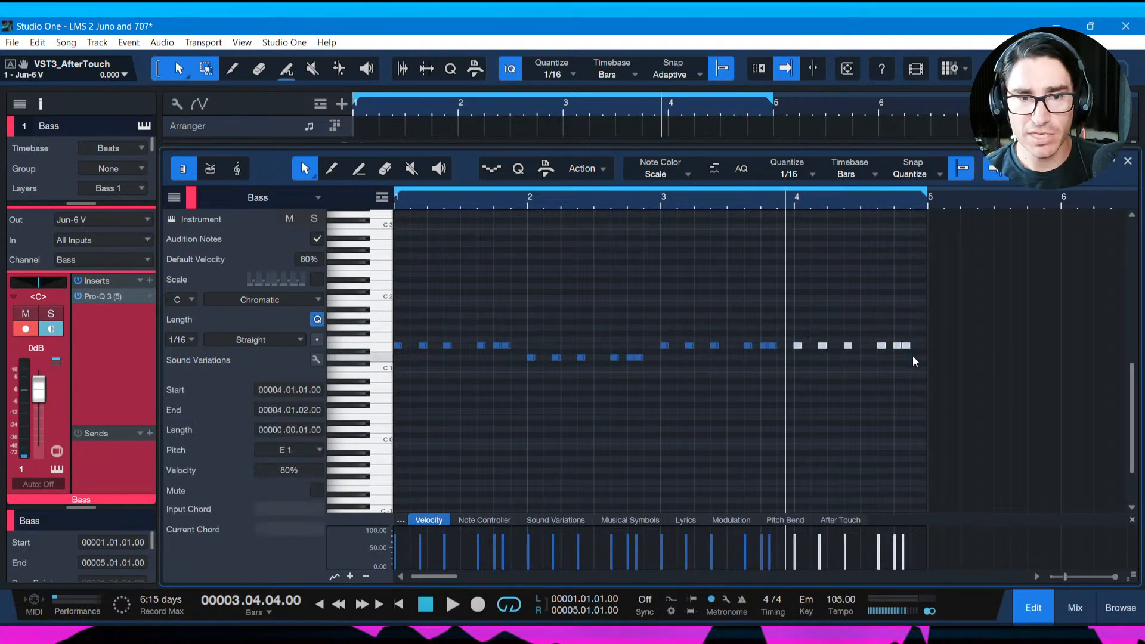
pyautogui.press('Up')
pyautogui.press('Up')
pyautogui.press('Up')
pyautogui.press('Up')
pyautogui.press('Up')
pyautogui.press('Up')
pyautogui.press('Up')
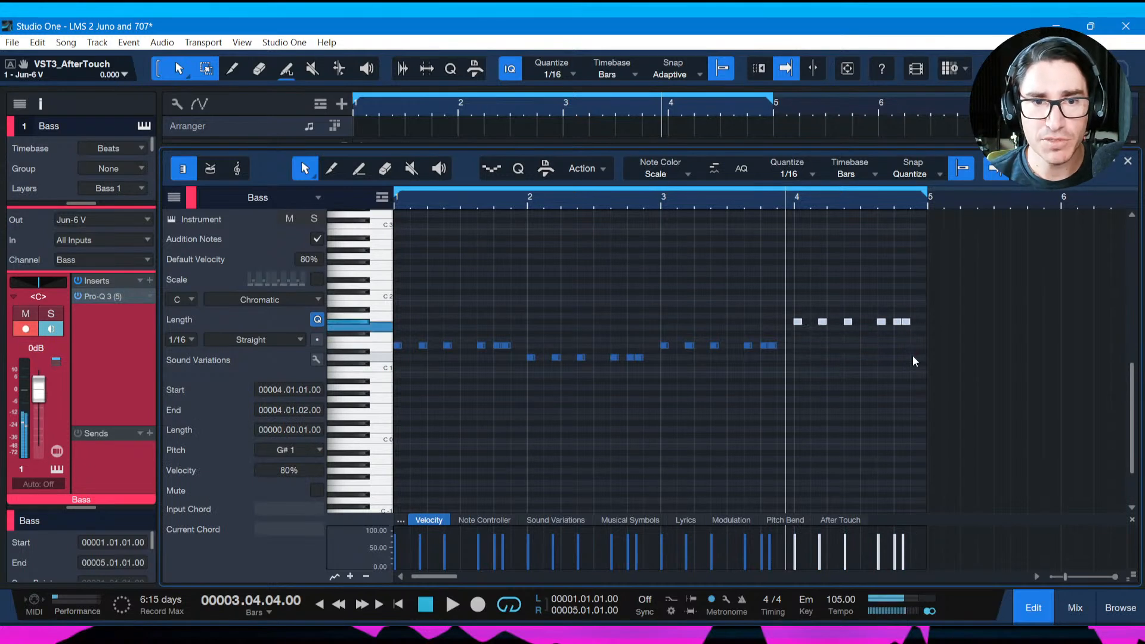
# Try bar 4's bass notes an octave lower at B 0 and return them to B 1.
pyautogui.press('Down')
pyautogui.press('Down')
pyautogui.press('Down')
pyautogui.press('Down')
pyautogui.press('Down')
pyautogui.press('Down')
pyautogui.press('Down')
pyautogui.press('Down')
pyautogui.press('Down')
pyautogui.press('Down')
pyautogui.press('Down')
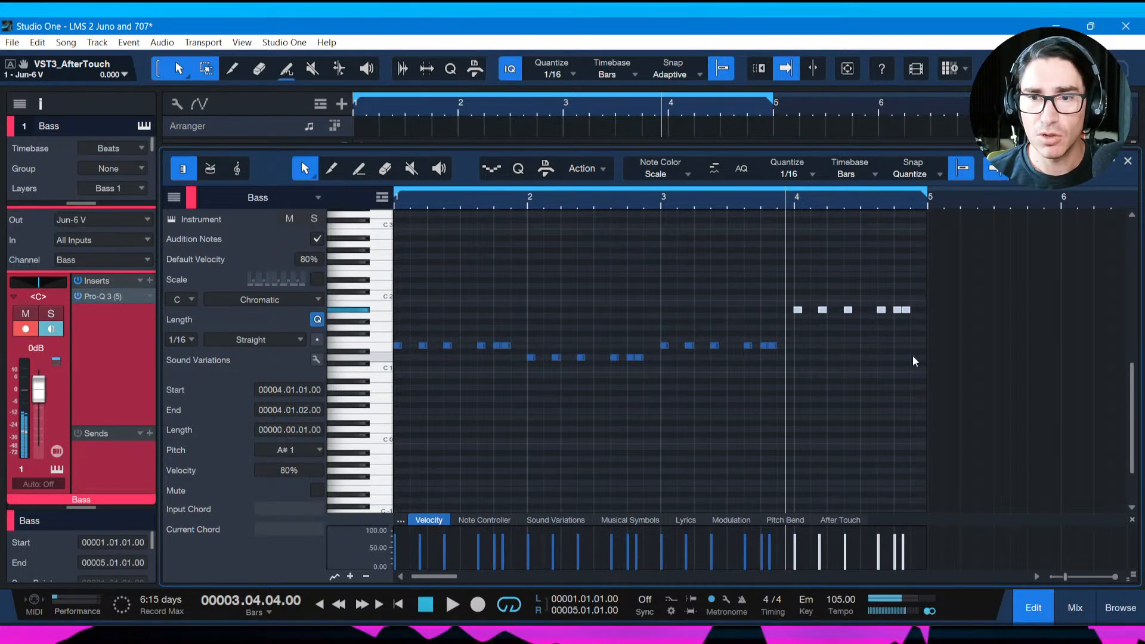
pyautogui.press('Up')
pyautogui.press('Up')
pyautogui.press('Up')
pyautogui.press('Up')
pyautogui.press('Up')
pyautogui.press('Up')
pyautogui.press('Up')
pyautogui.press('Up')
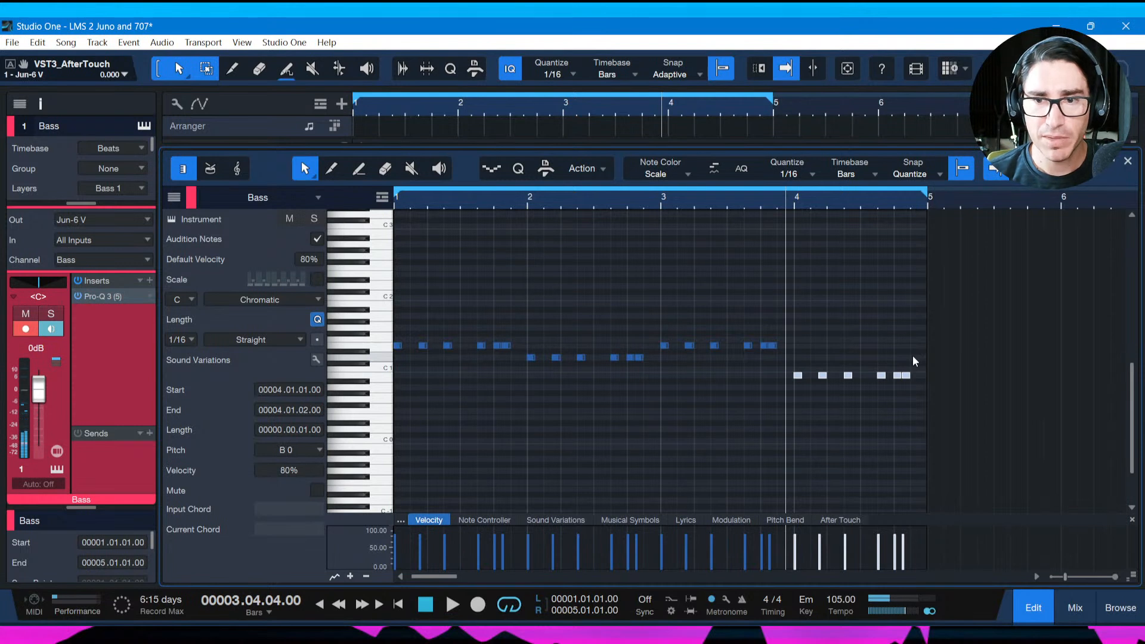
pyautogui.press('Up')
pyautogui.press('Up')
pyautogui.press('Up')
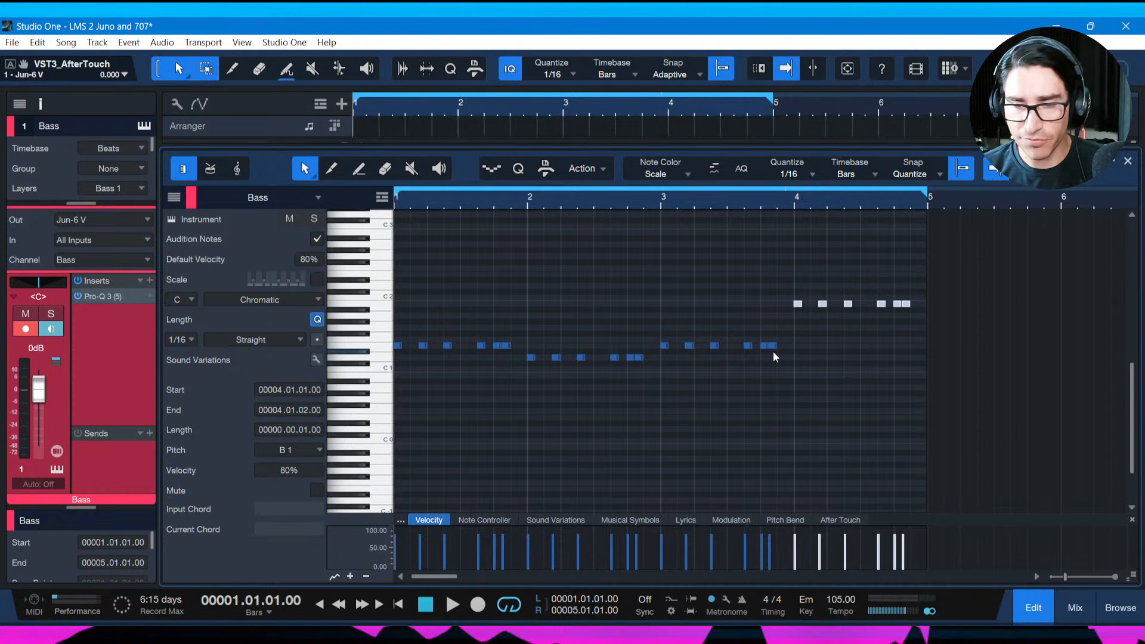
# Play back the bass progression and lower bar 4's notes by an octave to B 0.
pyautogui.press('space')
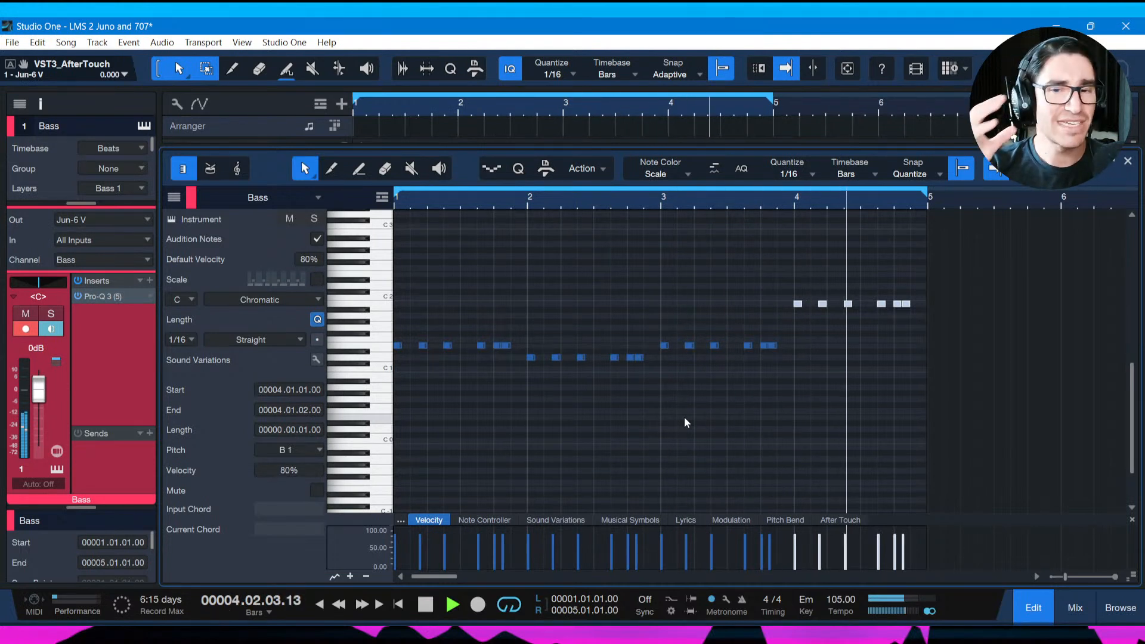
pyautogui.press('space')
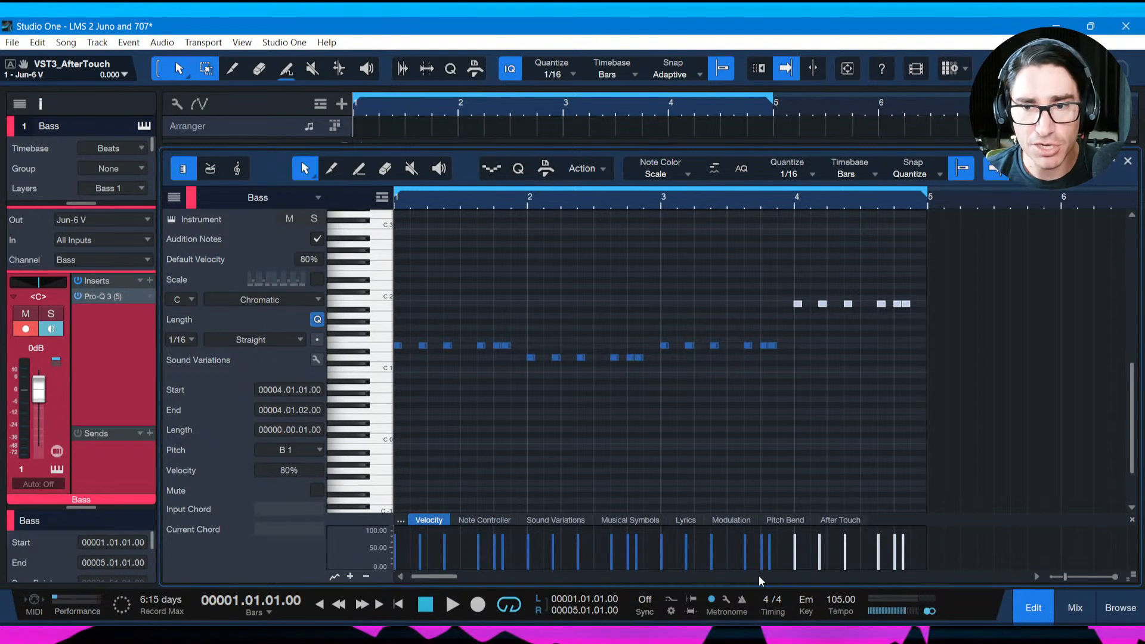
pyautogui.press('Down')
pyautogui.press('Down')
pyautogui.press('Down')
pyautogui.press('Down')
pyautogui.press('Down')
pyautogui.press('Down')
pyautogui.press('Down')
pyautogui.press('Down')
pyautogui.press('Down')
pyautogui.press('Down')
pyautogui.press('Down')
pyautogui.press('Down')
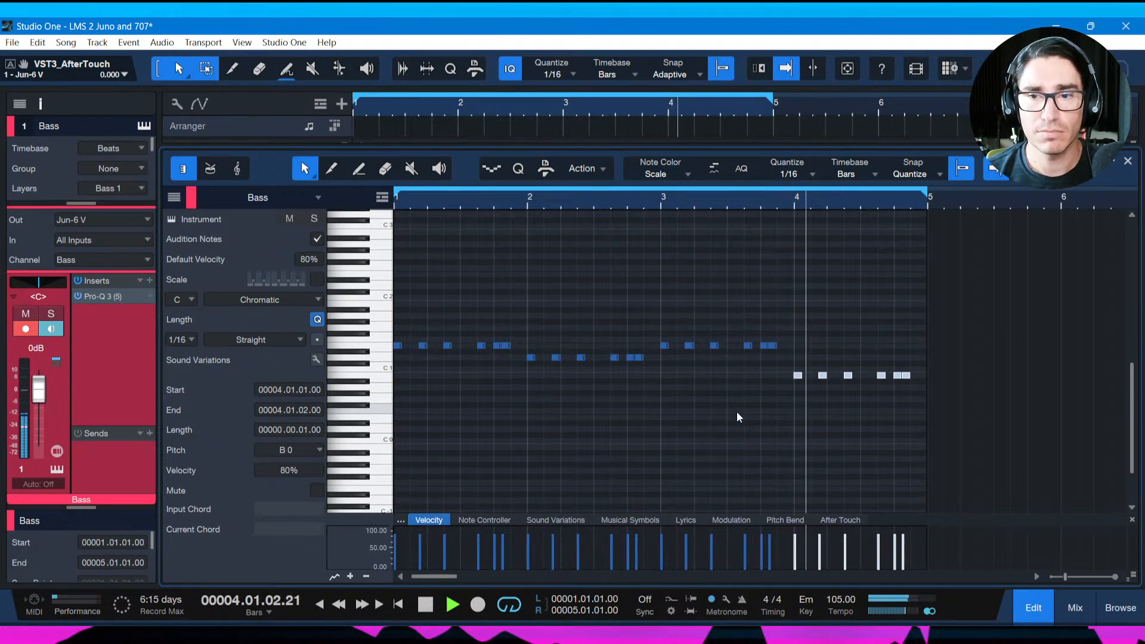
# Stop playback, save the song, and play the four-bar bass progression again.
pyautogui.press('space')
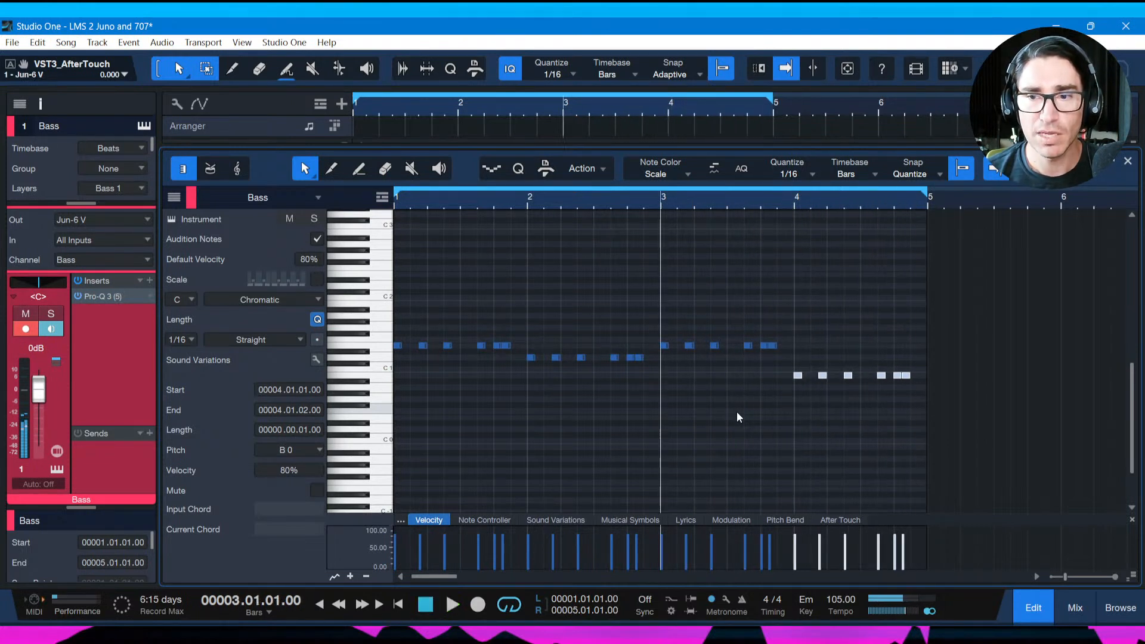
pyautogui.hotkey('ctrl', 's')
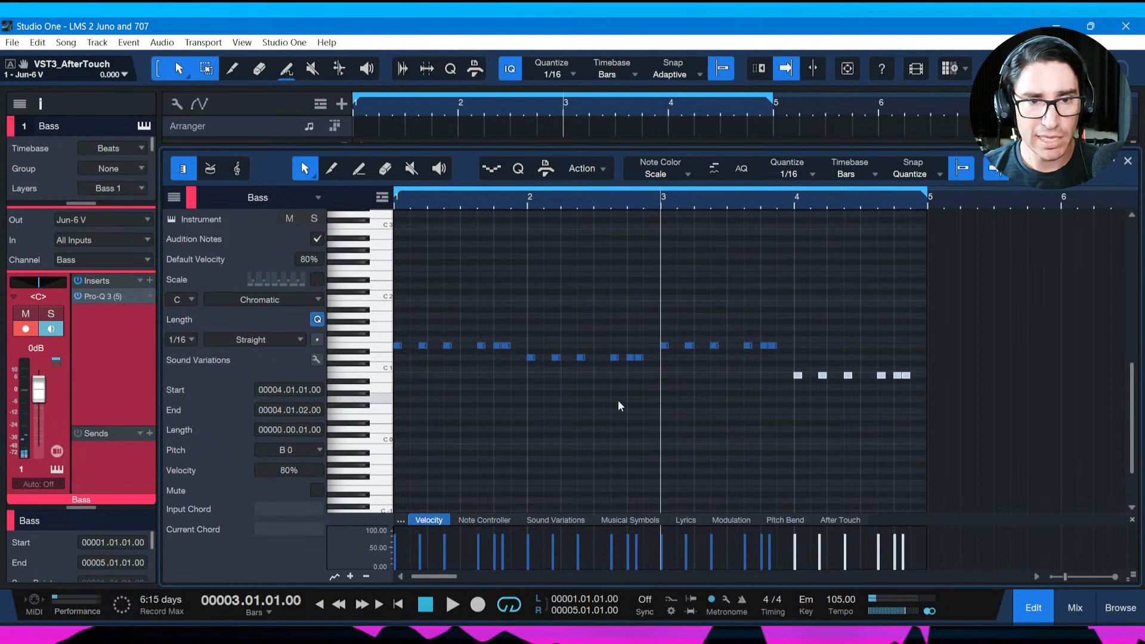
pyautogui.press('space')
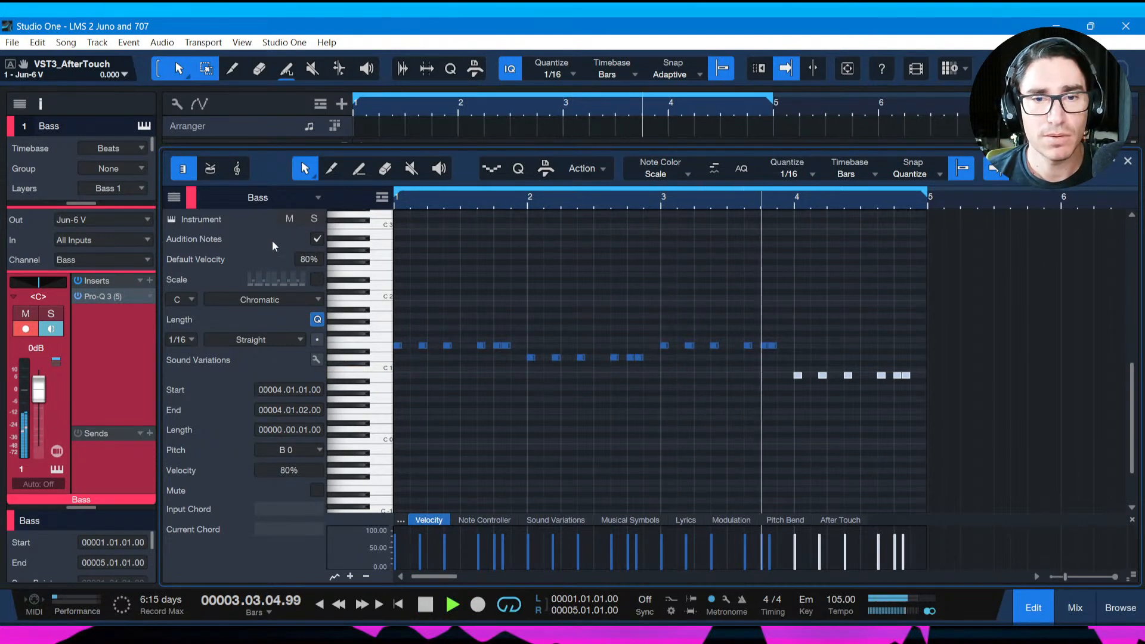
# Show the mixer, replay the loop and mute the Bass channel to hear the drums alone.
pyautogui.press('F3')
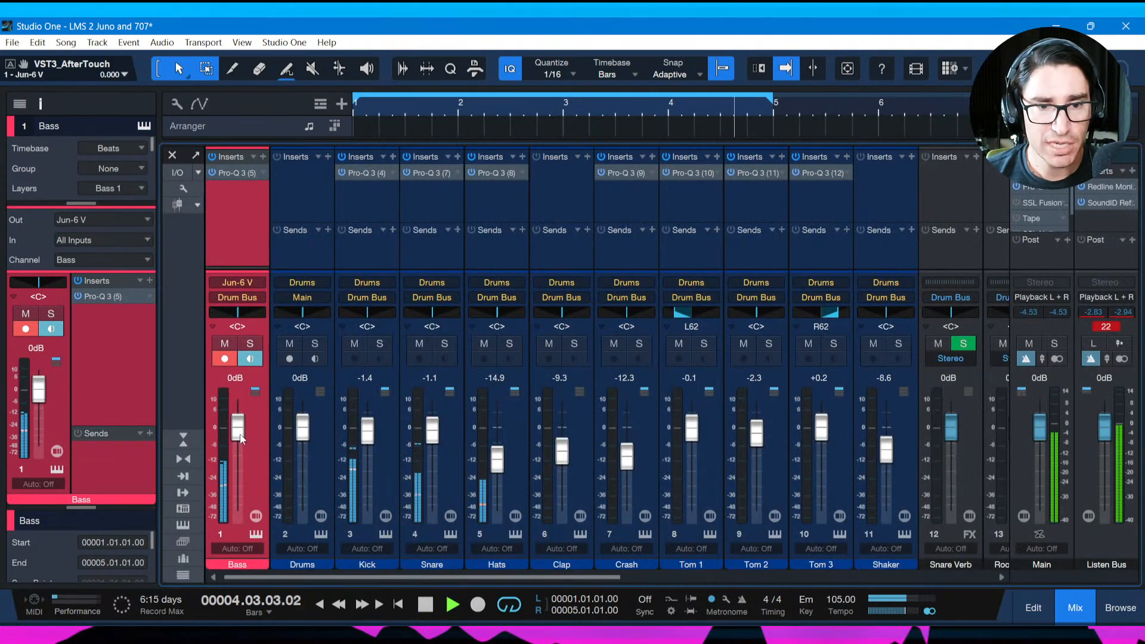
pyautogui.press('space')
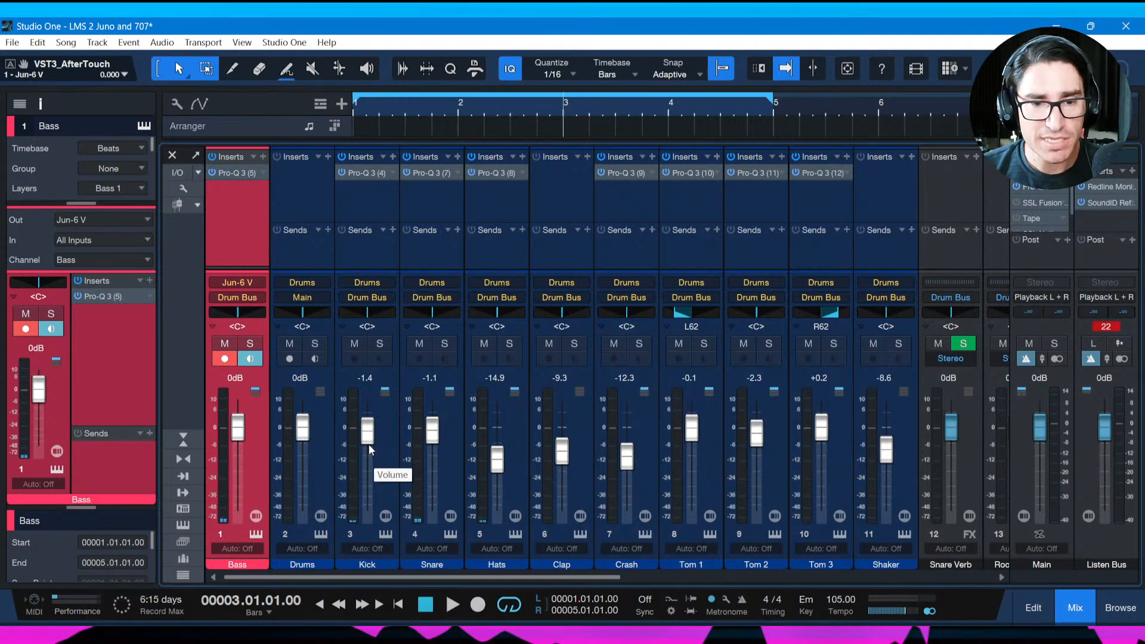
pyautogui.press('space')
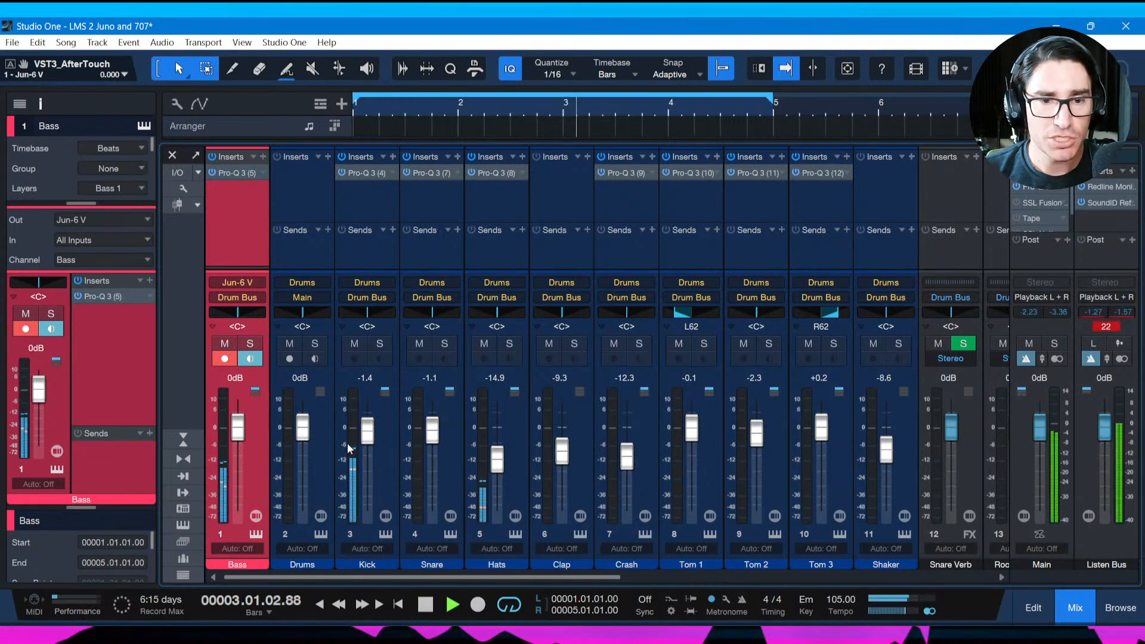
pyautogui.hotkey('shift', 'm')
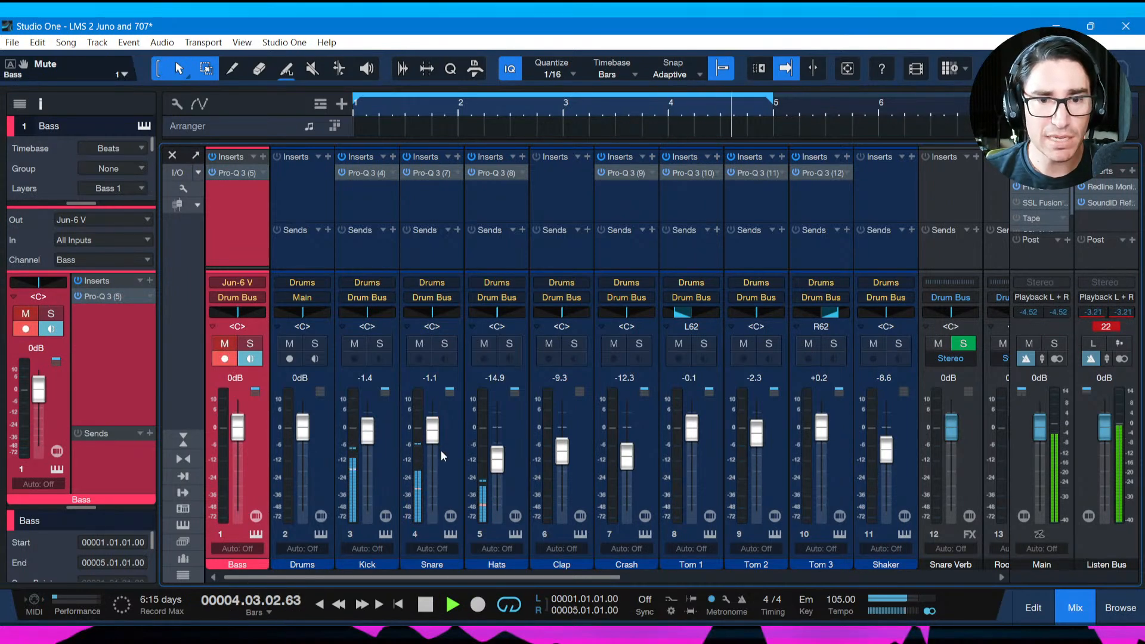
# Set Hats to -16.0 dB and Snare to -0.8 dB, unmute Bass and raise it to +2.4 dB, and save the song.
pyautogui.moveTo(497, 458); pyautogui.dragTo(501, 474)
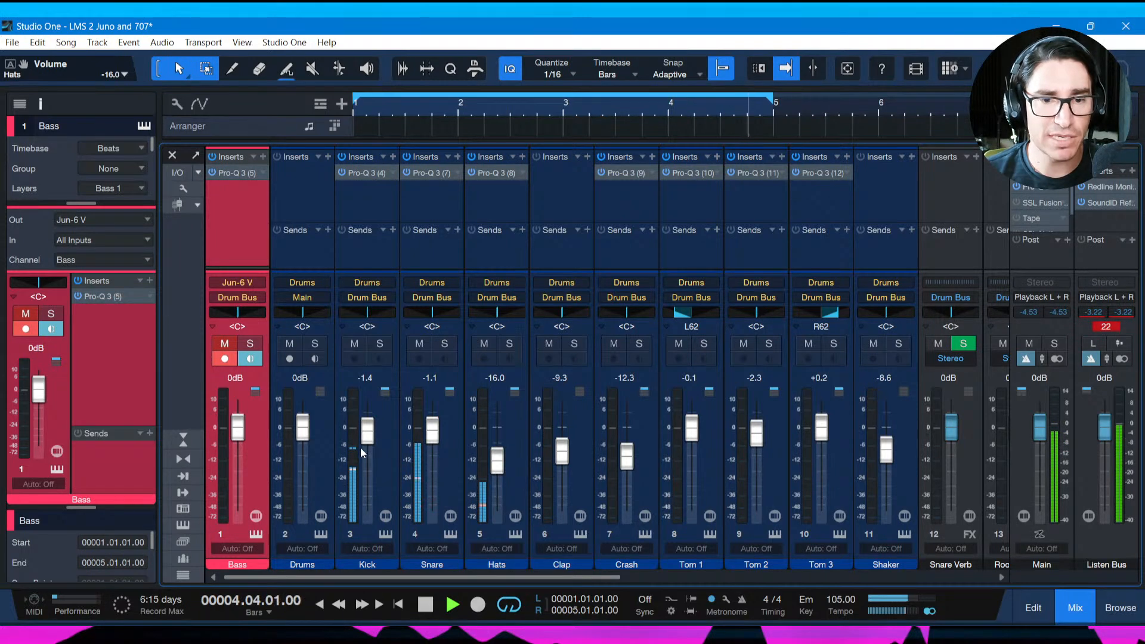
pyautogui.moveTo(432, 443); pyautogui.dragTo(430, 442)
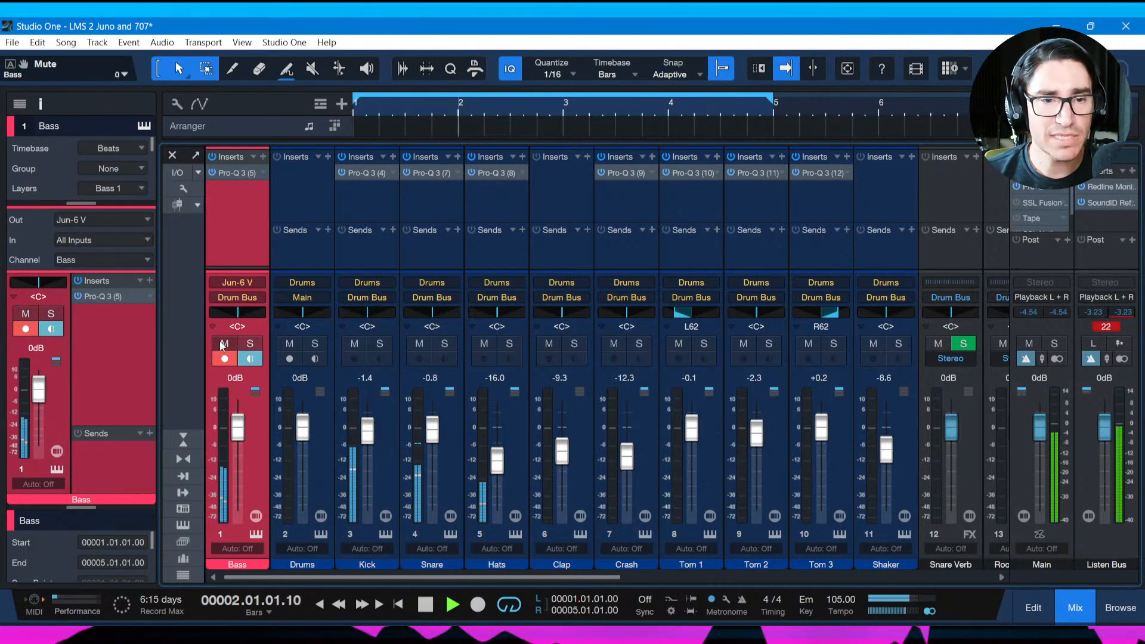
pyautogui.moveTo(236, 441)
pyautogui.mouseDown()
pyautogui.moveTo(237, 418)
pyautogui.moveTo(239, 434)
pyautogui.mouseUp()
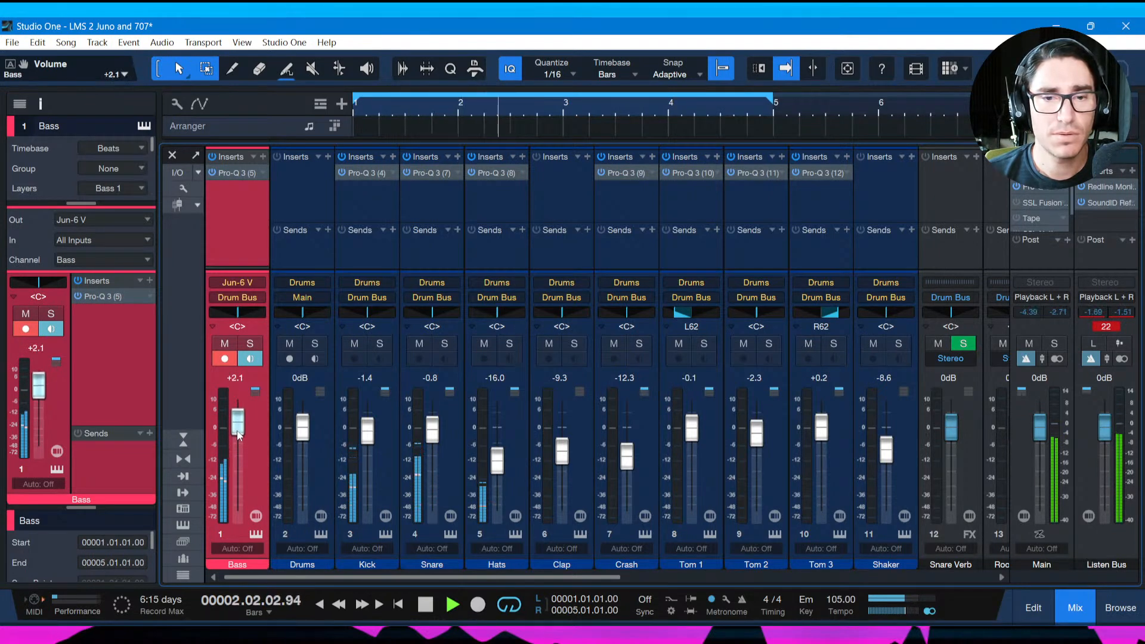
pyautogui.hotkey('ctrl', 's')
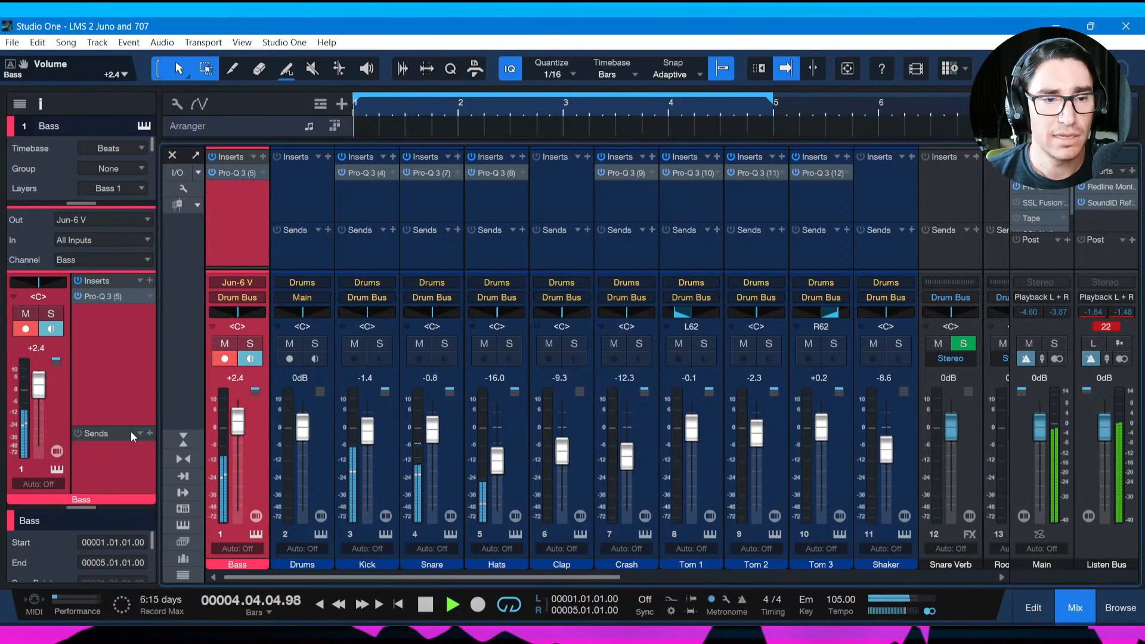
# Open the Bass track's Jun-6 V and adjust the envelope decay during playback, trying 574 ms and 999 ms.
pyautogui.click(57, 470)
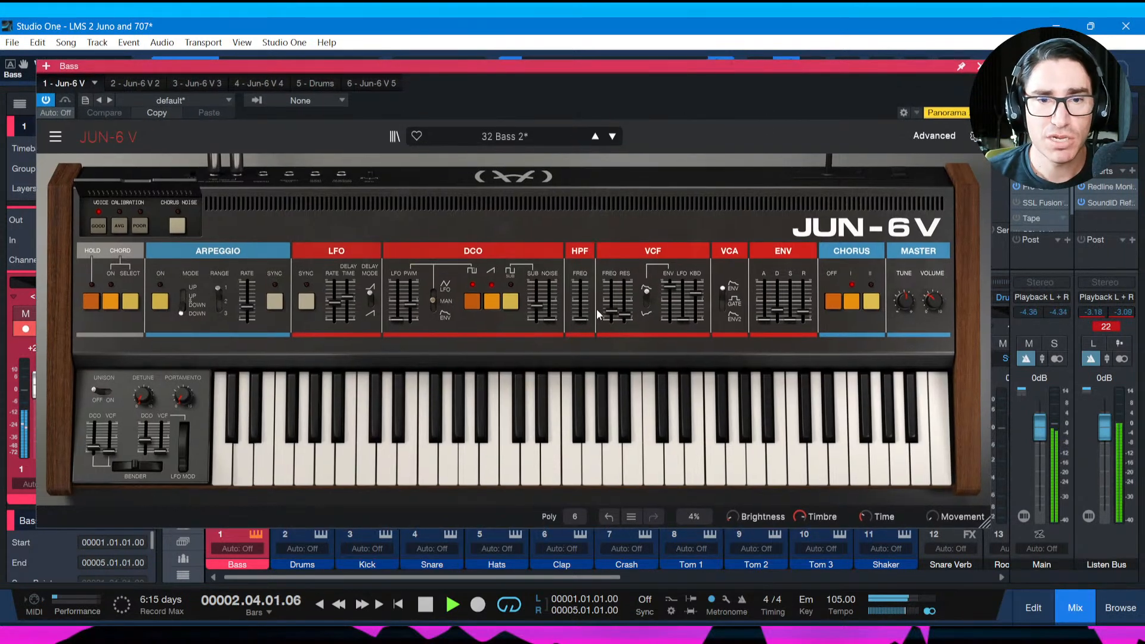
pyautogui.moveTo(587, 306)
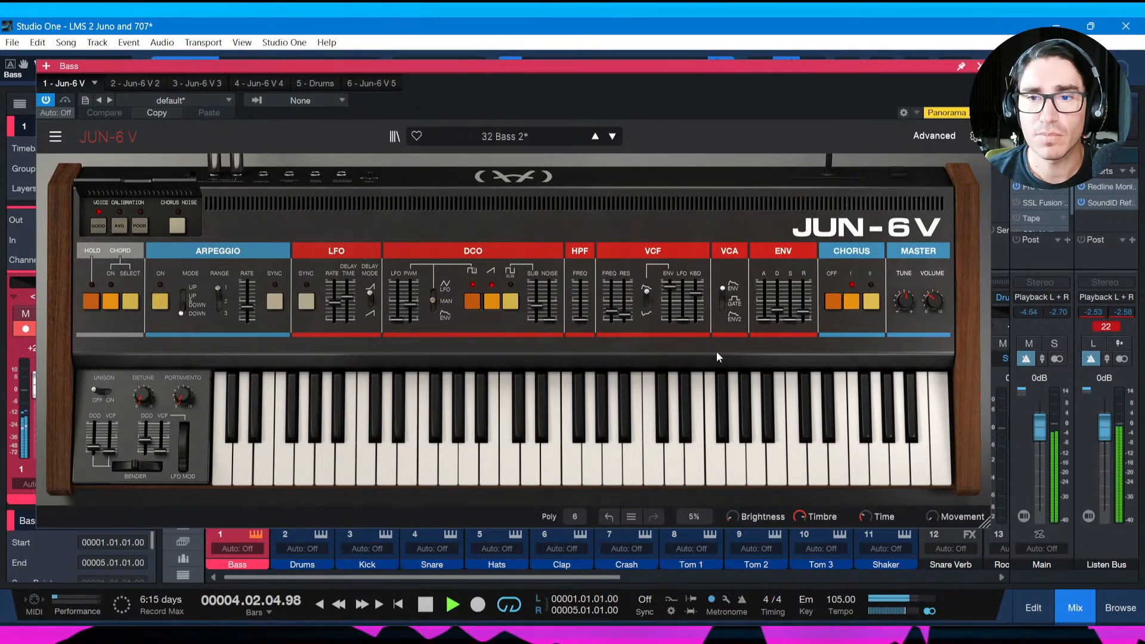
pyautogui.moveTo(777, 310); pyautogui.dragTo(777, 308)
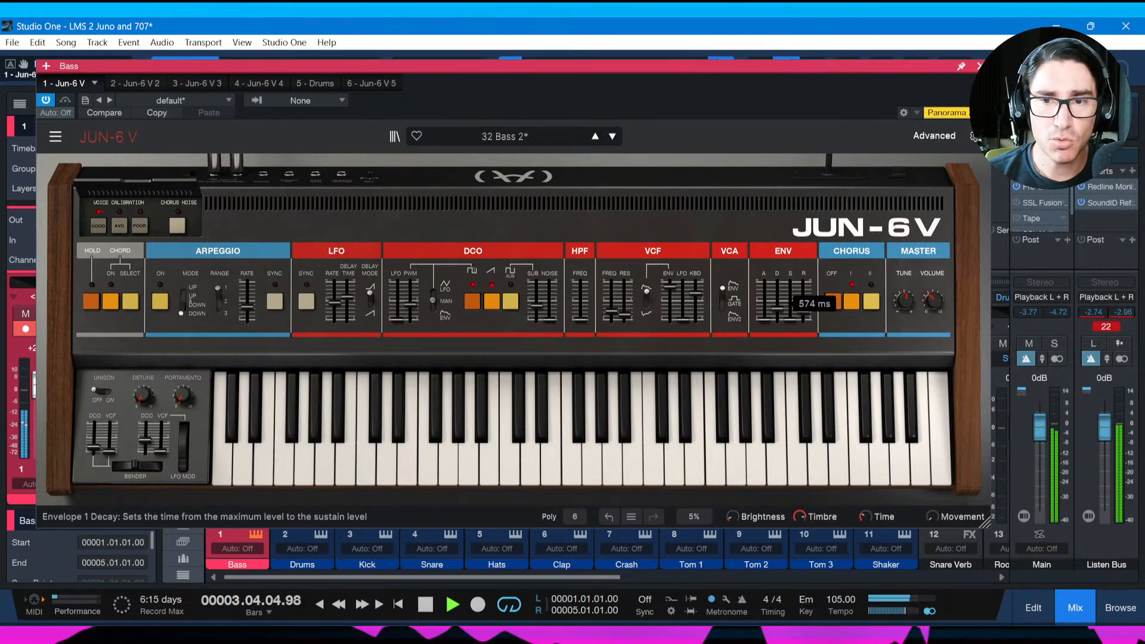
pyautogui.moveTo(777, 304); pyautogui.dragTo(777, 305)
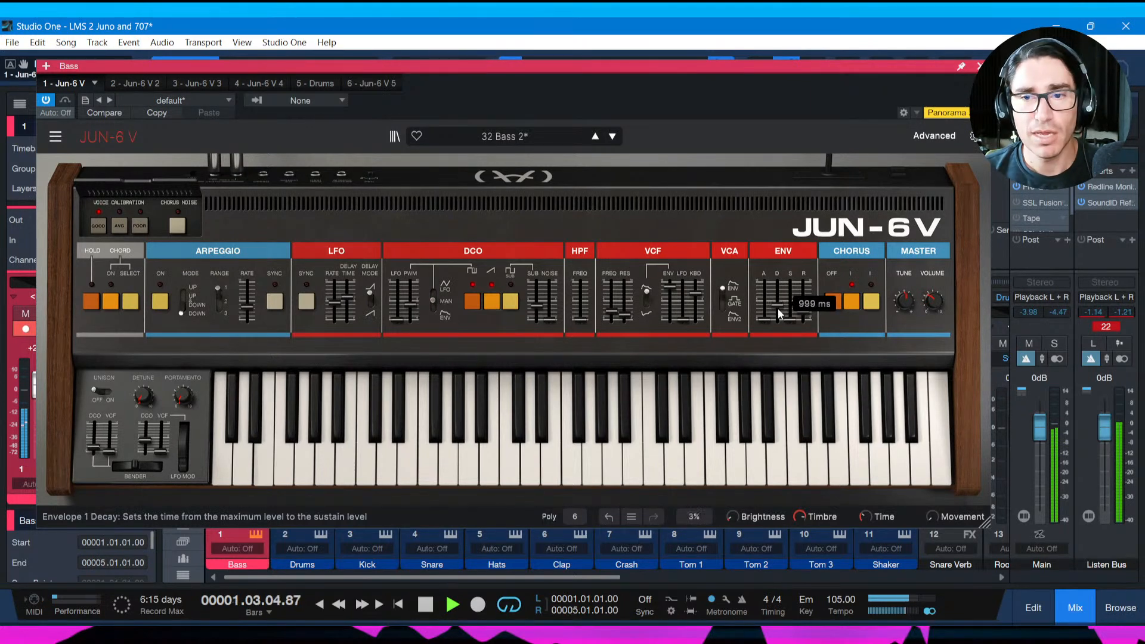
pyautogui.moveTo(778, 309); pyautogui.dragTo(806, 316)
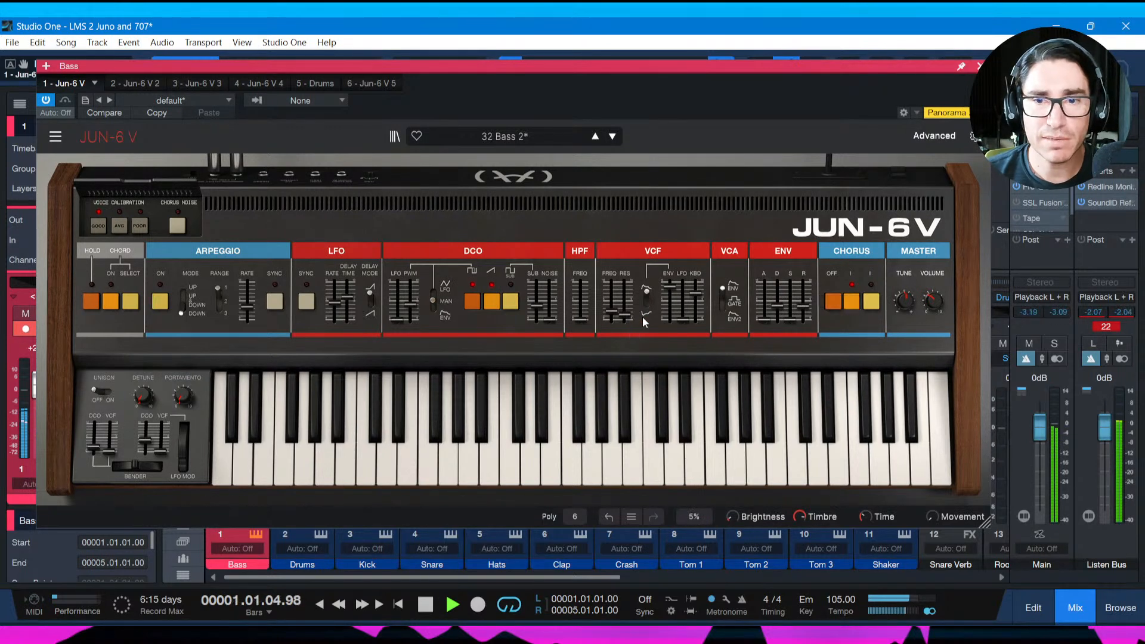
# Fine-tune the Bass synth's VCF envelope modulation to 0.808 while the loop plays, and save the song.
pyautogui.moveTo(667, 289); pyautogui.dragTo(668, 292)
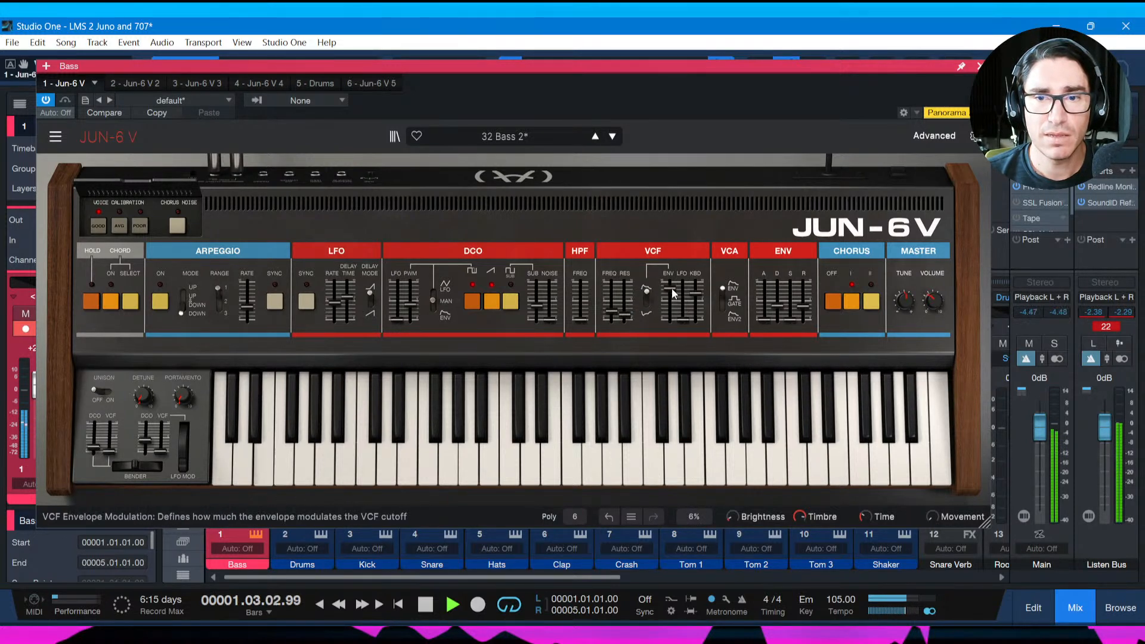
pyautogui.moveTo(668, 292); pyautogui.dragTo(668, 291)
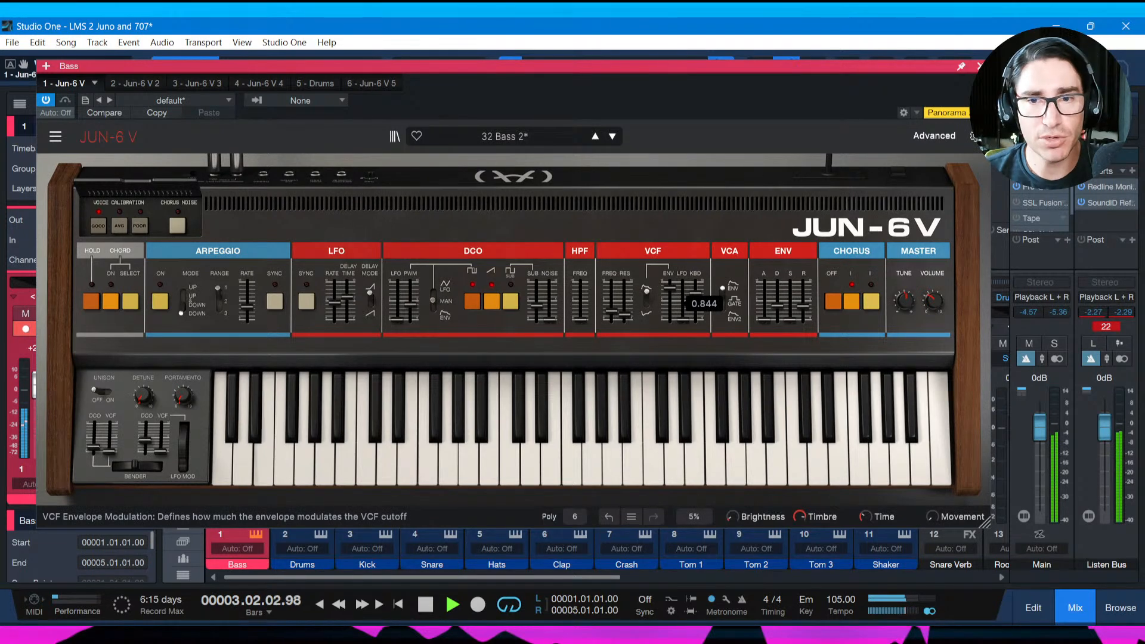
pyautogui.moveTo(669, 291); pyautogui.dragTo(668, 291)
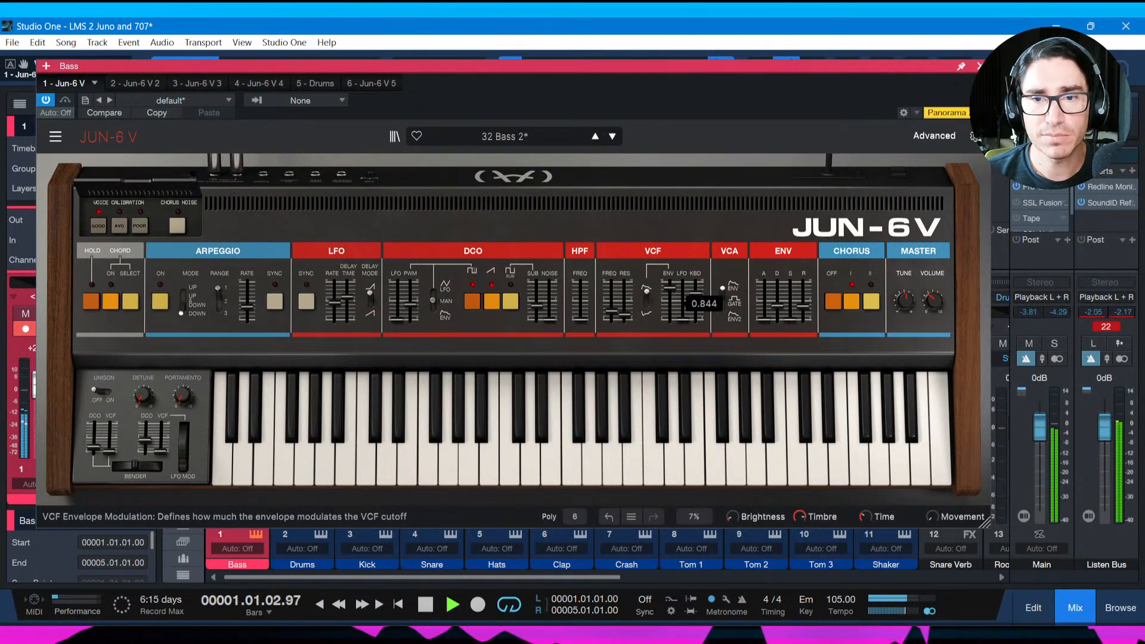
pyautogui.press('space')
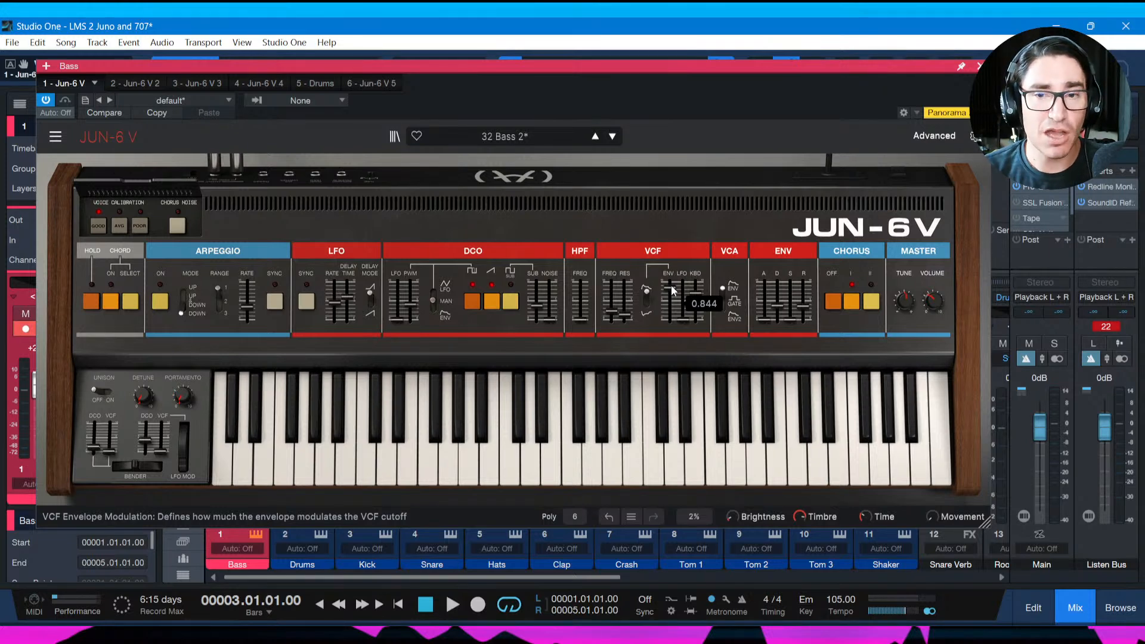
pyautogui.press('space')
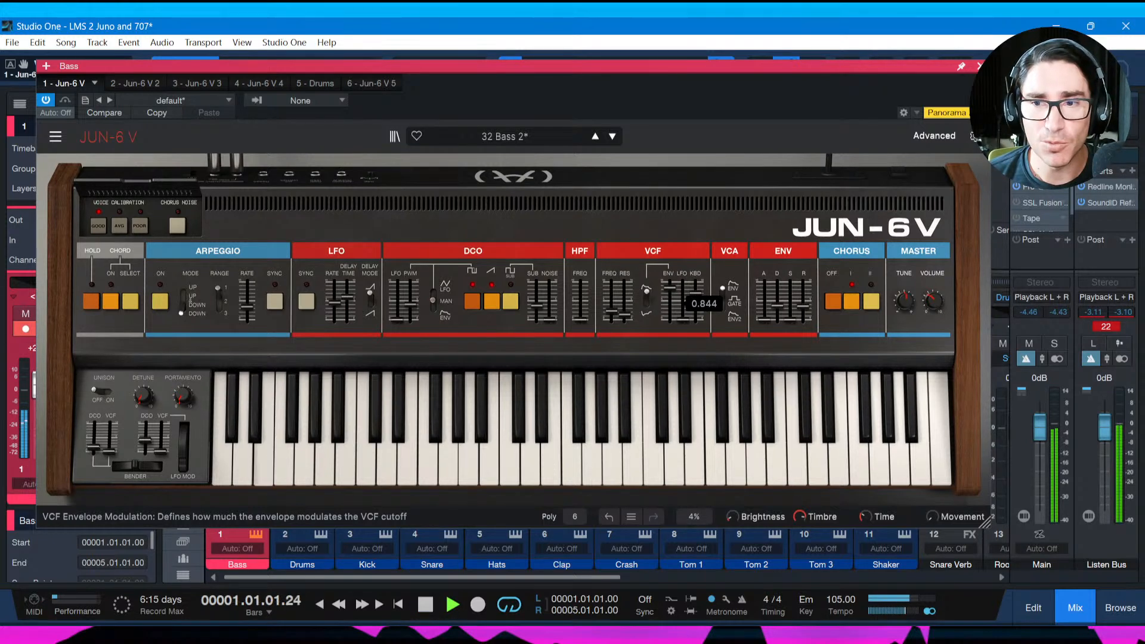
pyautogui.moveTo(669, 289); pyautogui.dragTo(672, 293)
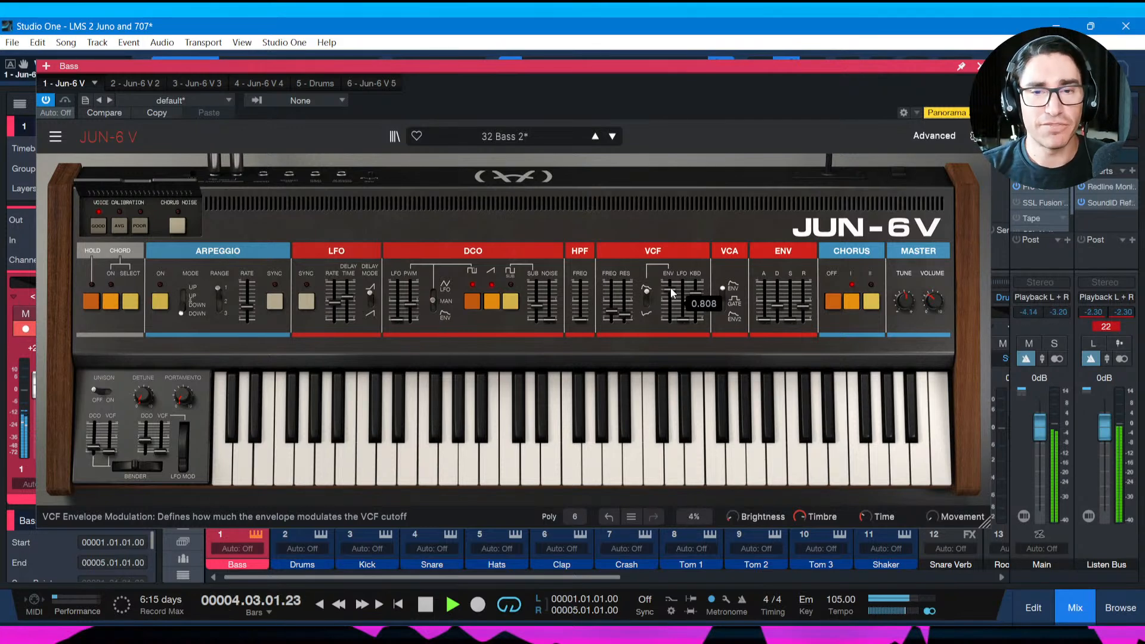
pyautogui.hotkey('ctrl', 's')
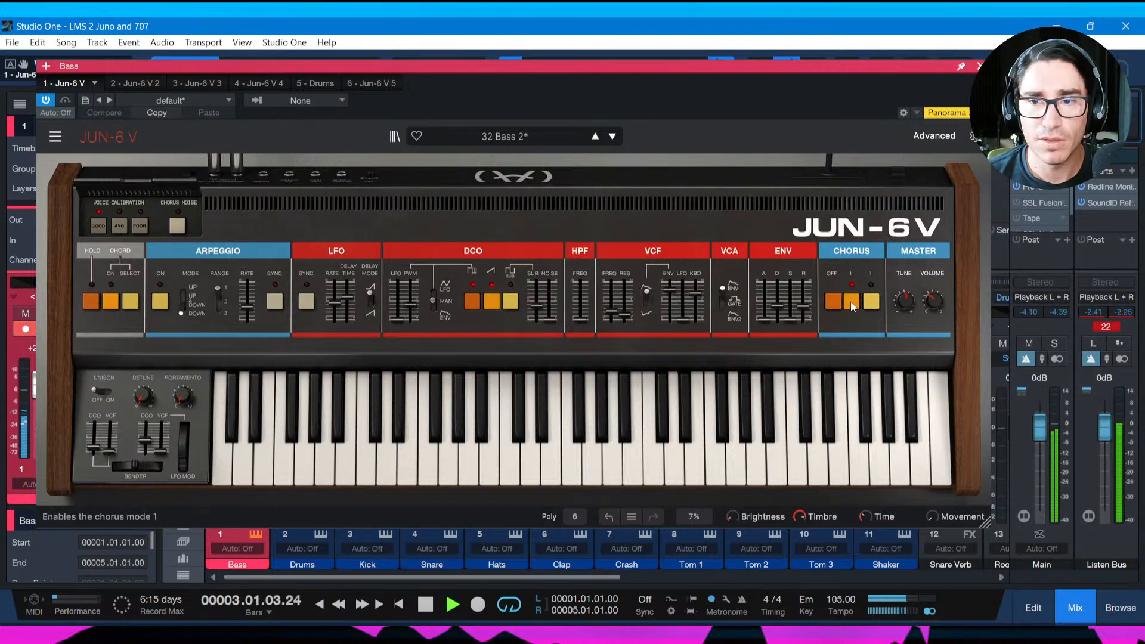
# Switch the Bass synth to chorus mode 2 after comparing it with mode 1, save the song and close the synth.
pyautogui.click(868, 304)
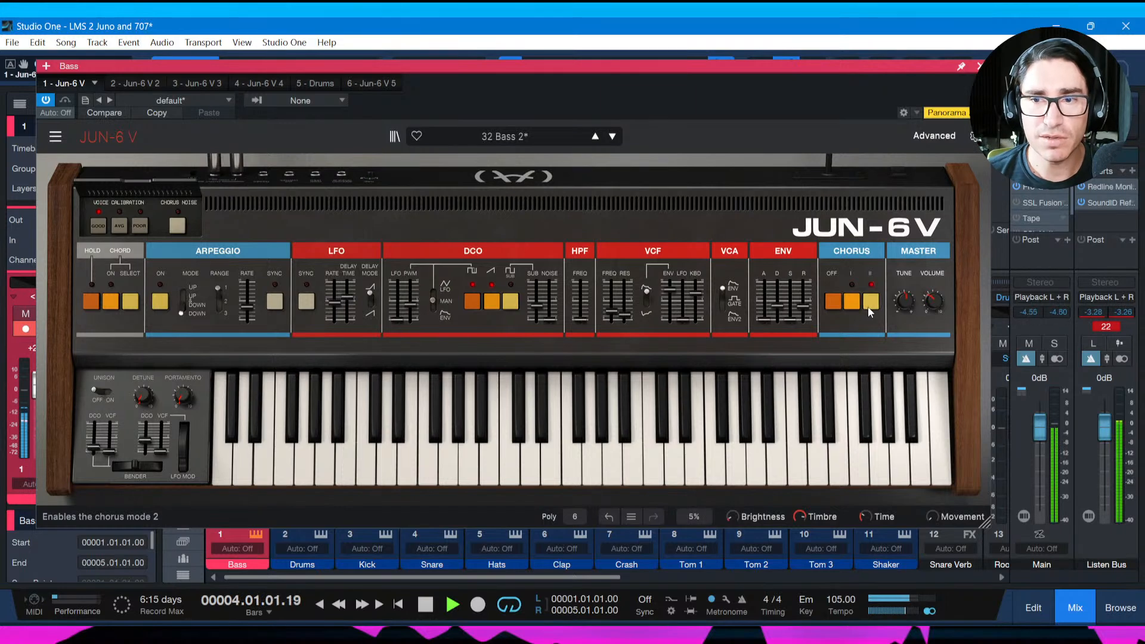
pyautogui.moveTo(908, 68)
pyautogui.mouseDown()
pyautogui.moveTo(879, 72)
pyautogui.moveTo(893, 72)
pyautogui.mouseUp()
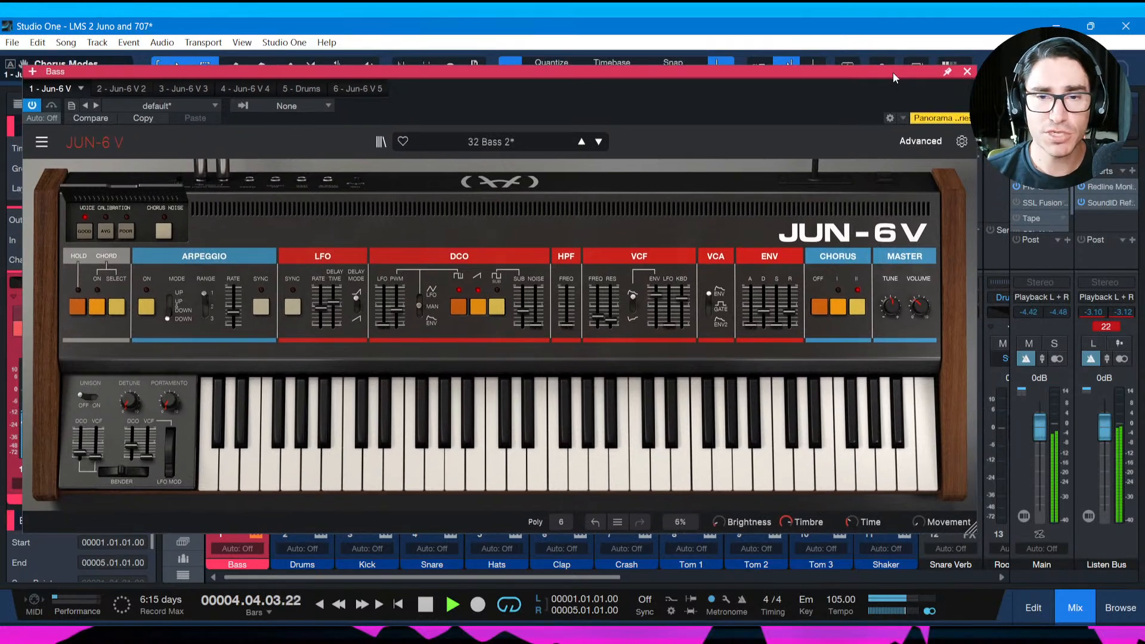
pyautogui.moveTo(894, 317)
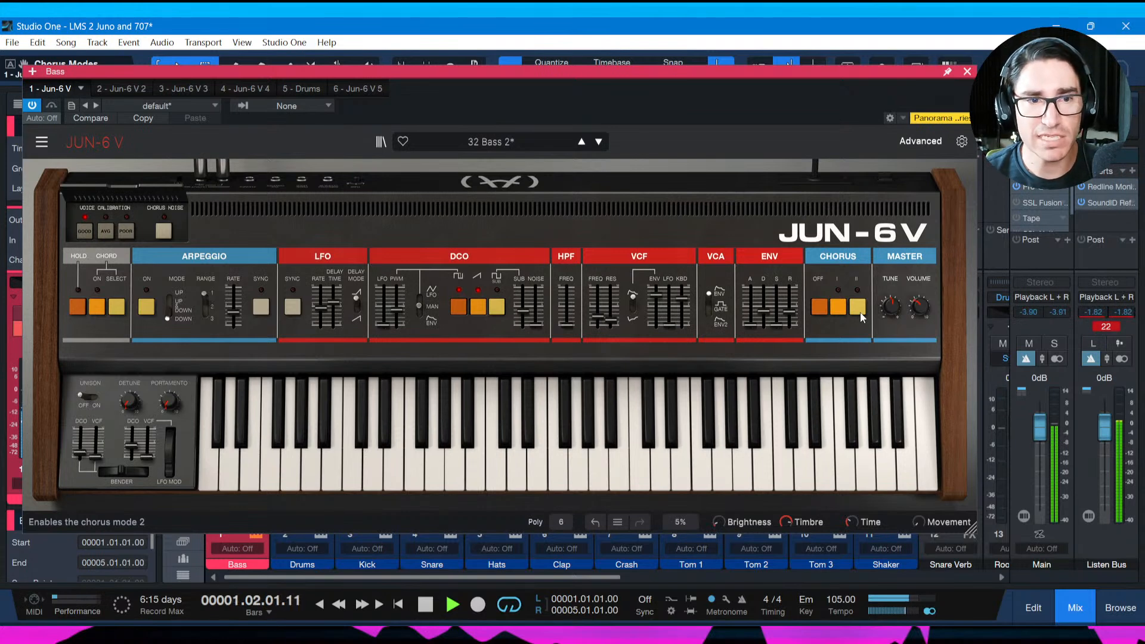
pyautogui.click(835, 309)
pyautogui.click(863, 307)
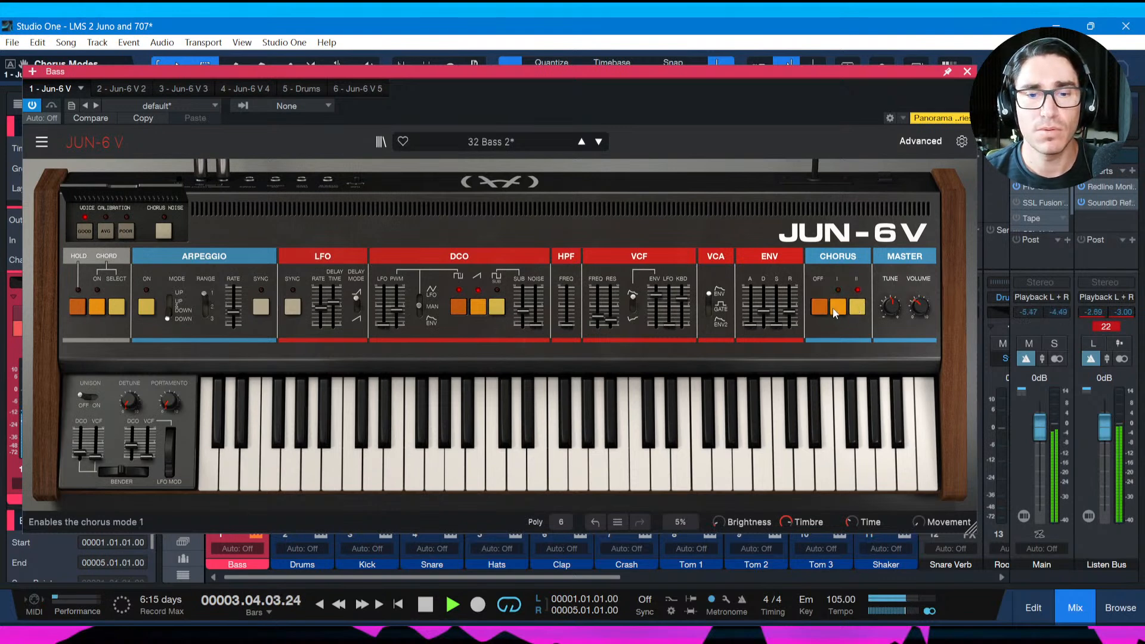
pyautogui.hotkey('ctrl', 's')
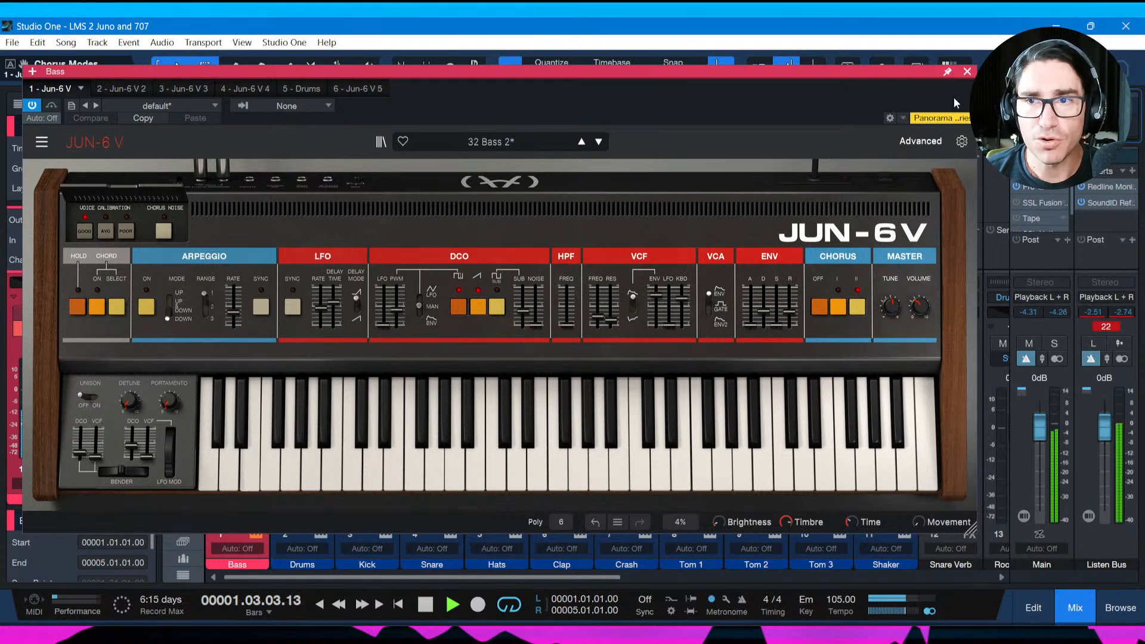
pyautogui.click(968, 72)
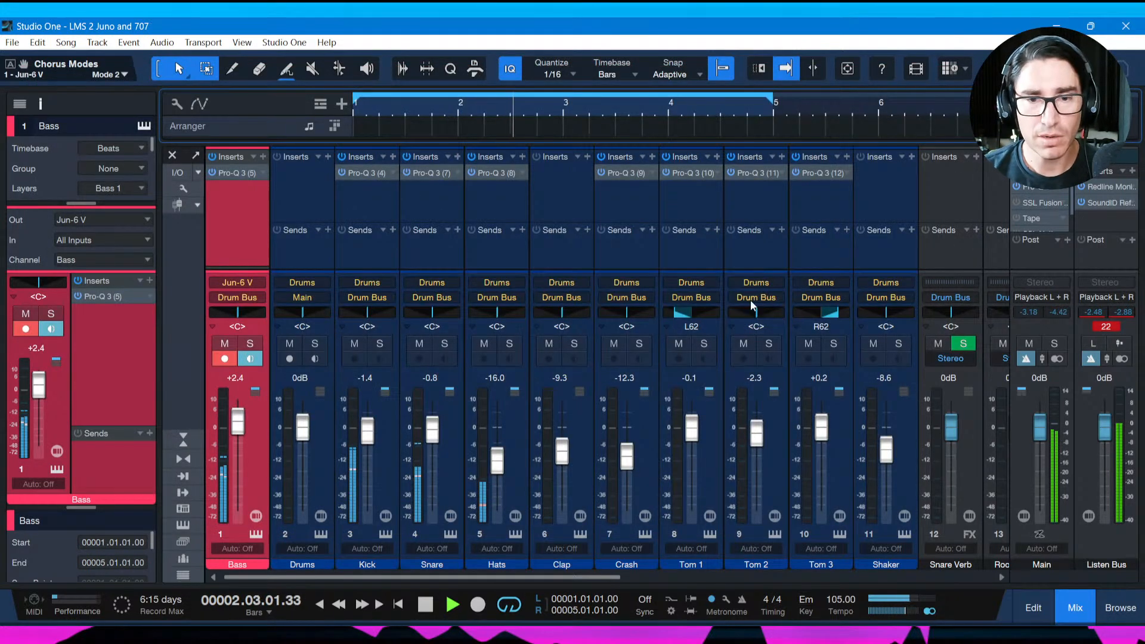
# Hide the mixer to return to the full arrangement and save the song.
pyautogui.press('F3')
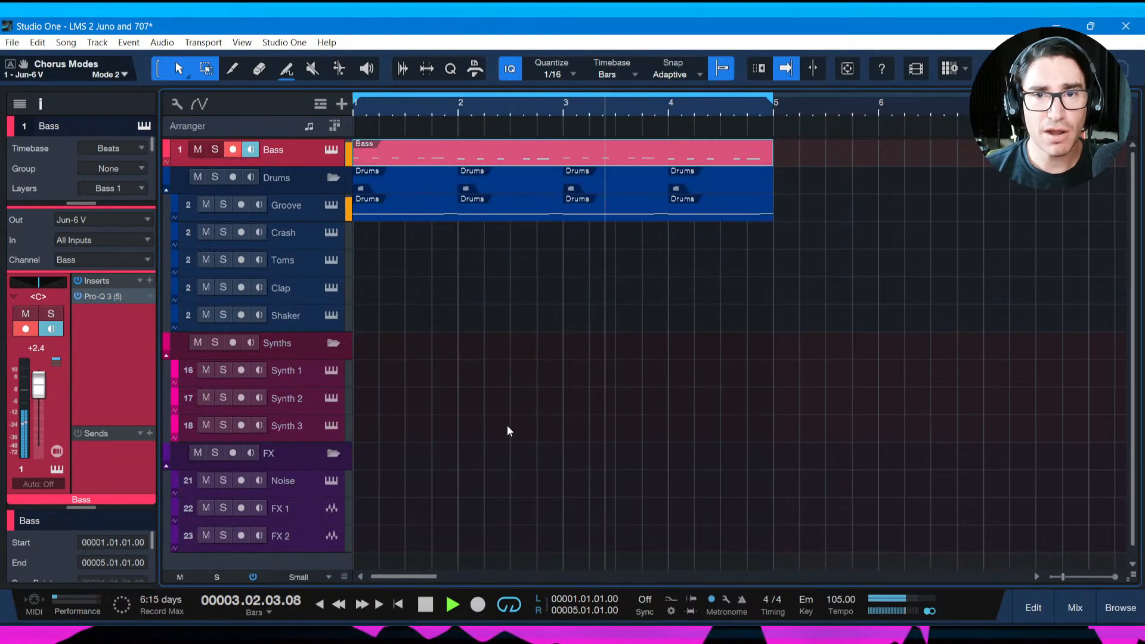
pyautogui.scroll(-1, 507, 424)
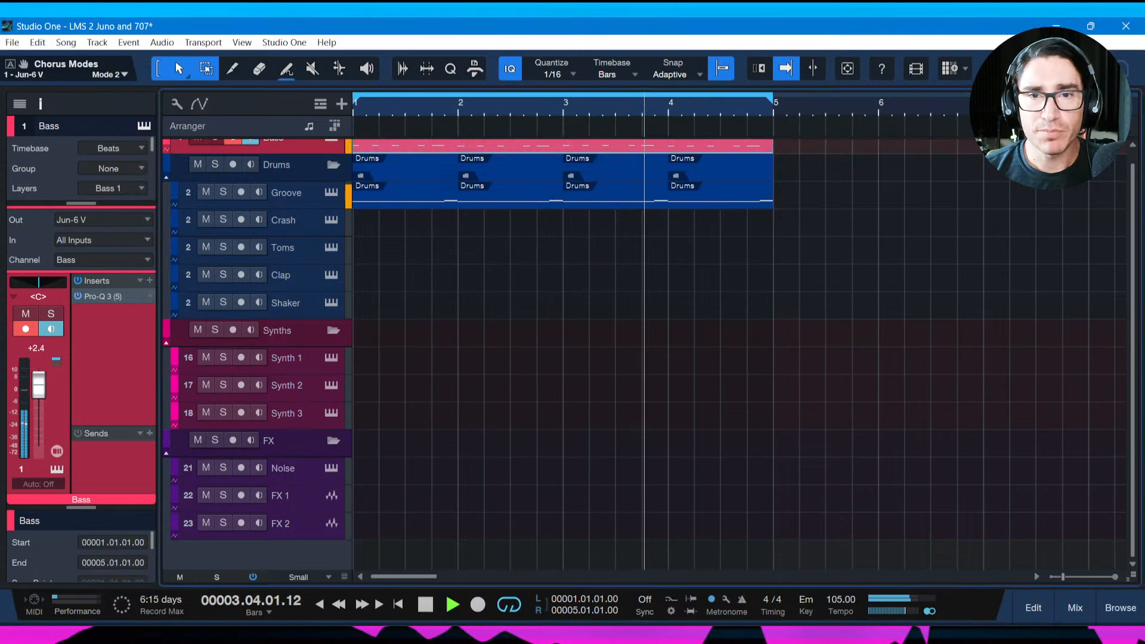
pyautogui.hotkey('ctrl', 's')
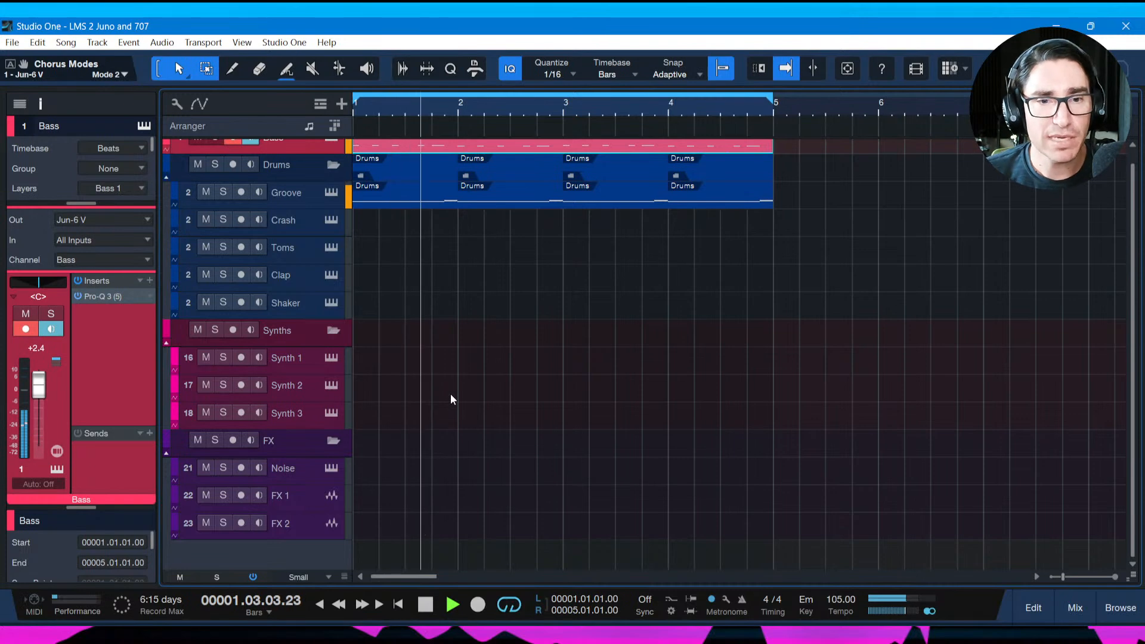
# Select the Synth 1 track, open its Jun-6 V and browse to the Vintage Factory sound bank.
pyautogui.click(300, 357)
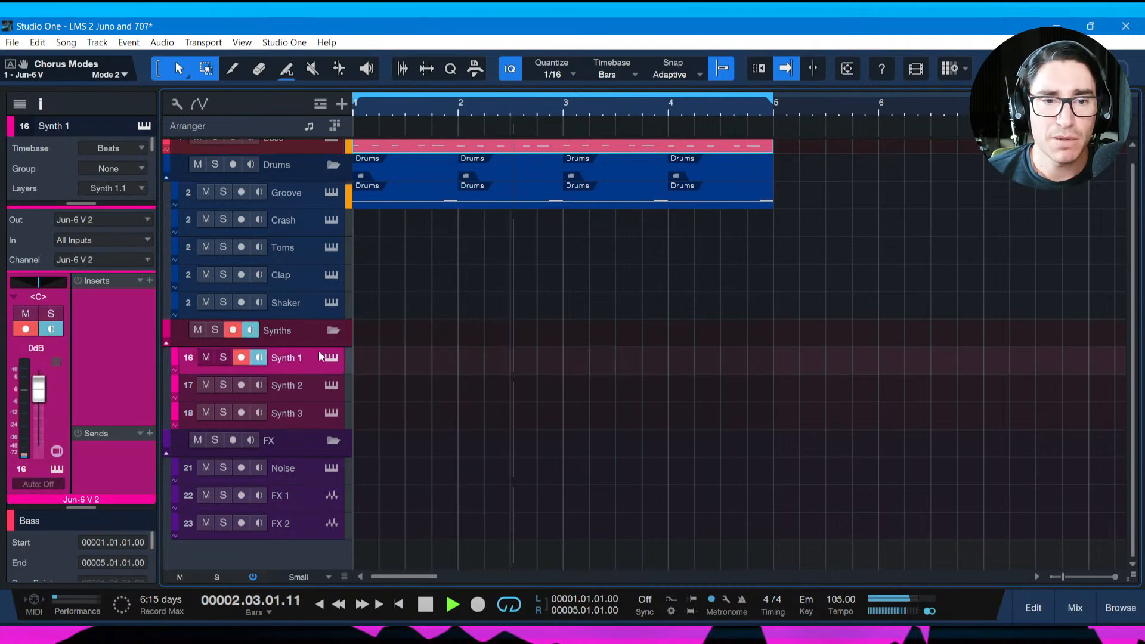
pyautogui.click(329, 359)
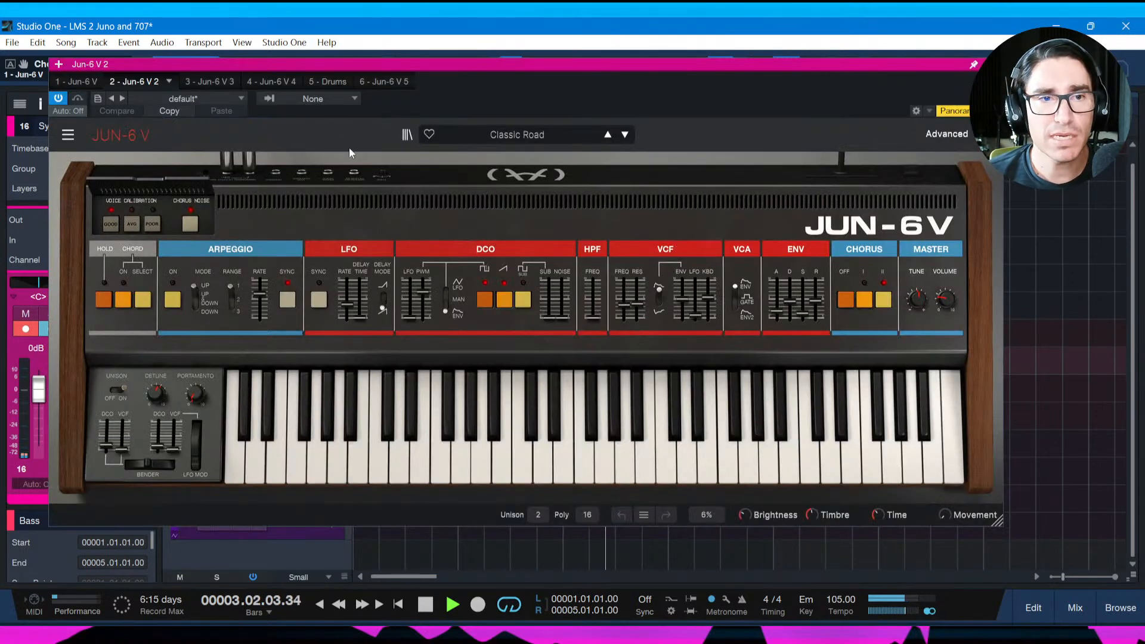
pyautogui.click(407, 135)
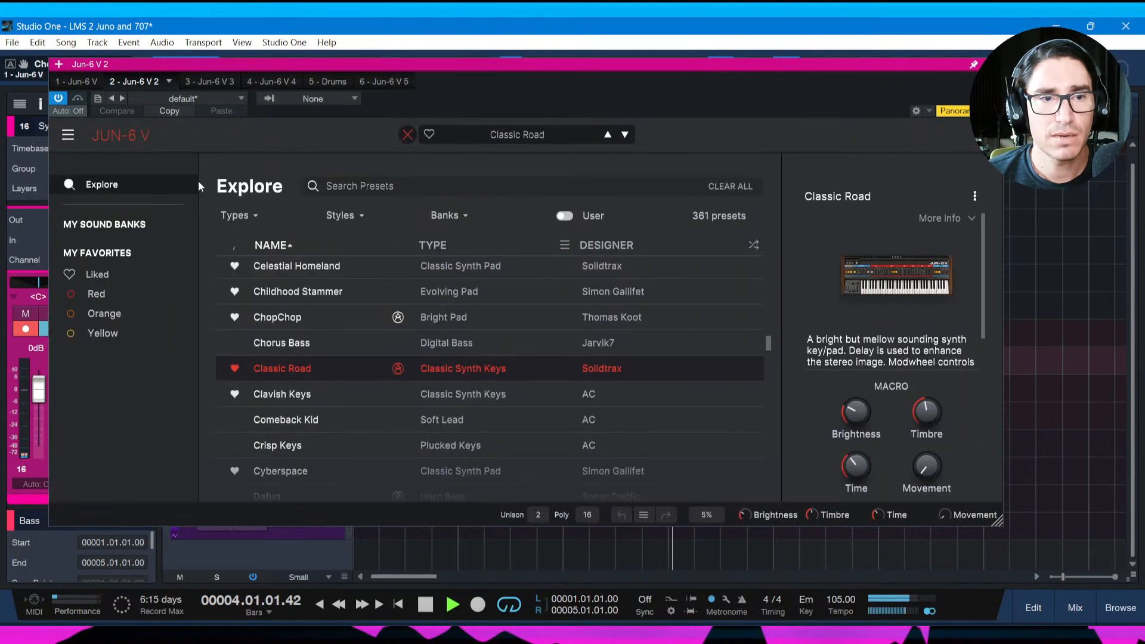
pyautogui.click(104, 223)
pyautogui.click(460, 272)
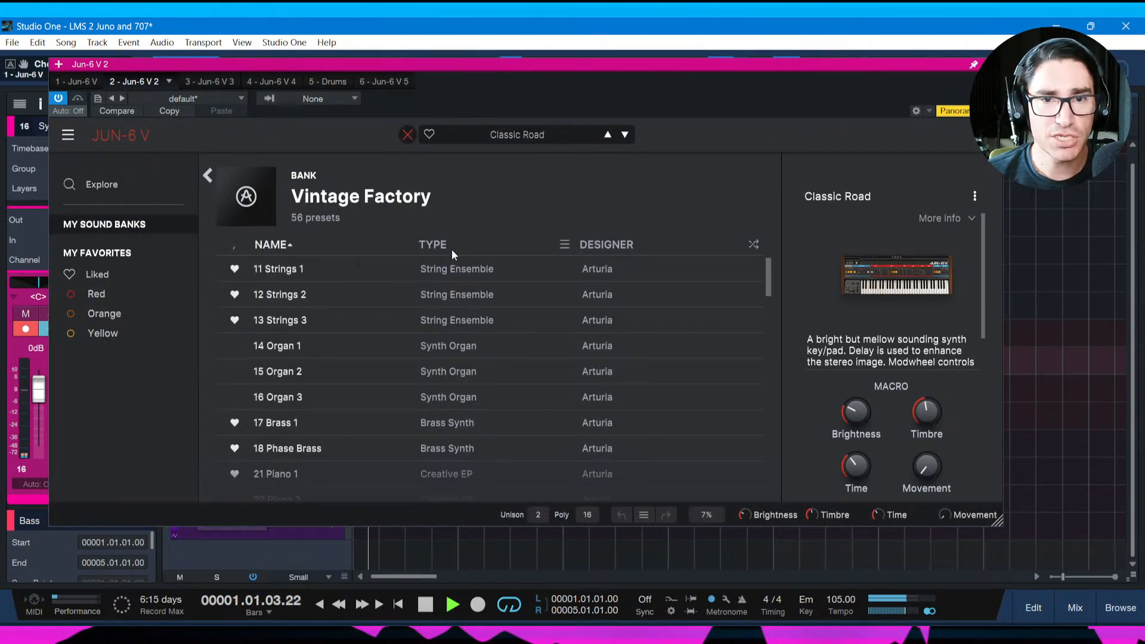
# Sort the Vintage Factory presets by type and load 17 Brass 1 on Synth 1.
pyautogui.click(435, 246)
pyautogui.moveTo(664, 71); pyautogui.dragTo(645, 68)
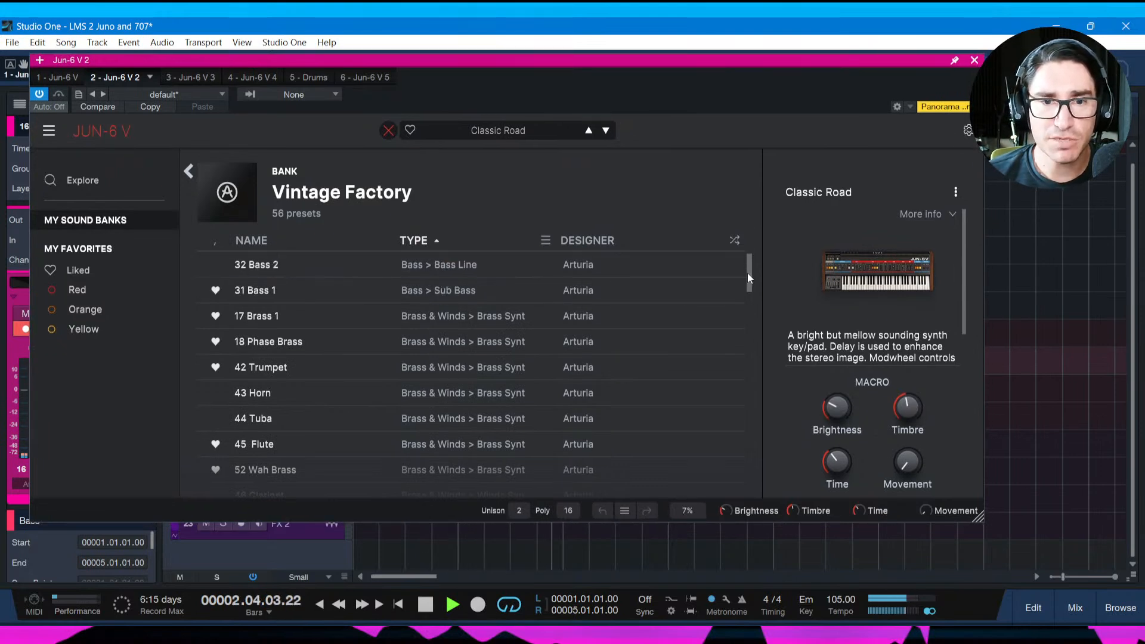
pyautogui.click(432, 319)
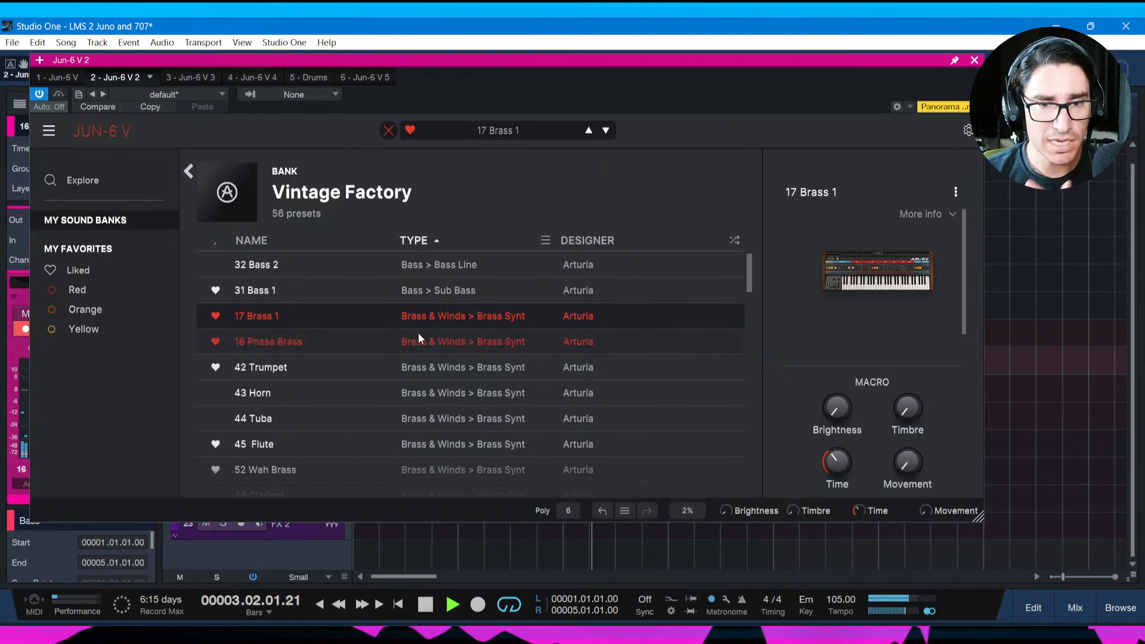
# Load the 18 Phase Brass preset and set the Synth 1 channel level to +4.4 dB.
pyautogui.click(421, 341)
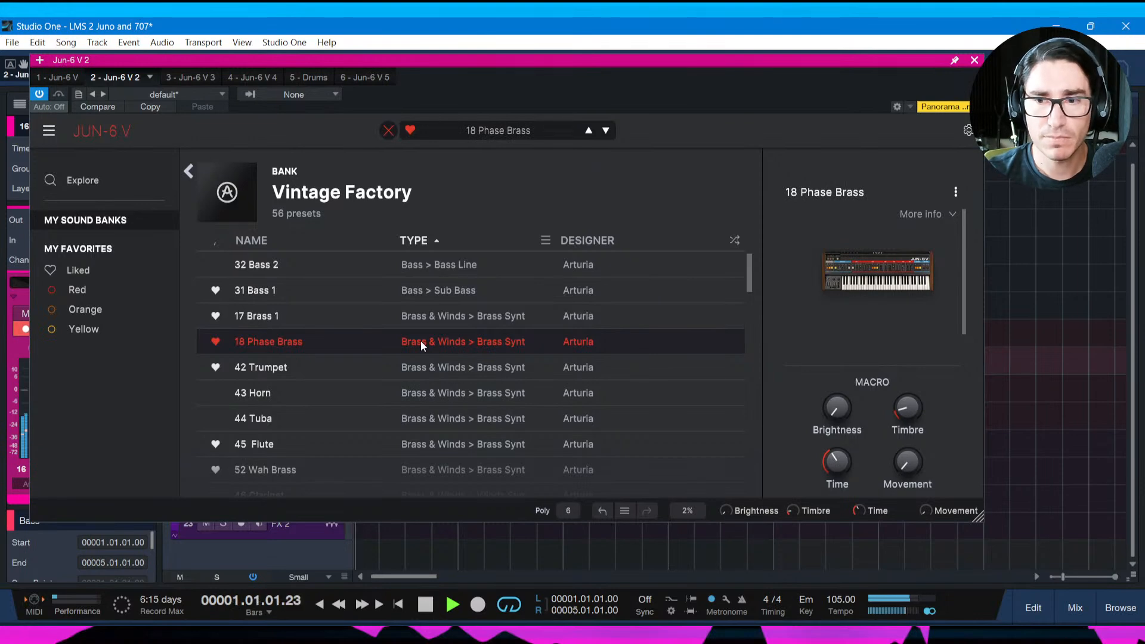
pyautogui.moveTo(661, 60); pyautogui.dragTo(791, 88)
pyautogui.moveTo(40, 401); pyautogui.dragTo(41, 392)
pyautogui.moveTo(949, 87); pyautogui.dragTo(923, 81)
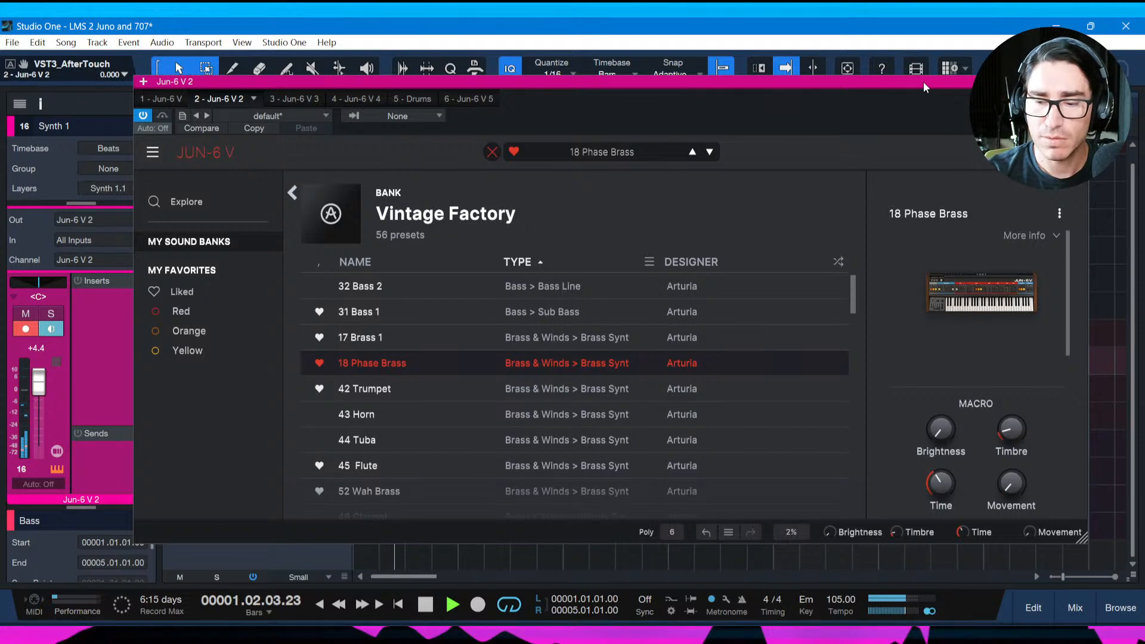
# Audition the brass presets 17 Brass 1, 42 Trumpet and 43 Horn on Synth 1, and return to 18 Phase Brass.
pyautogui.click(511, 342)
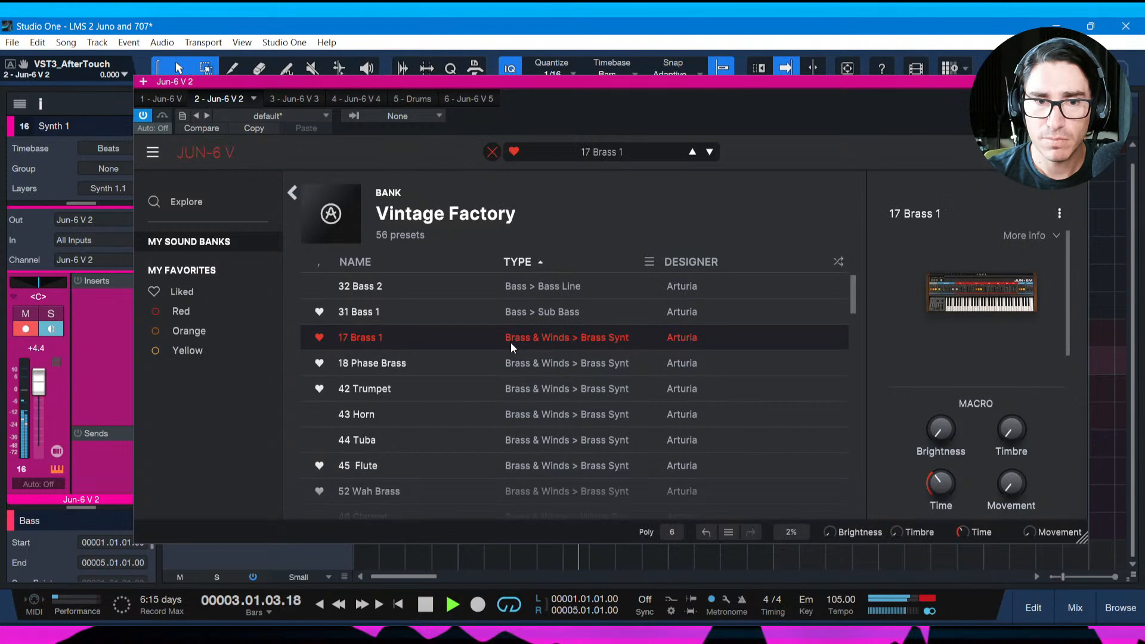
pyautogui.click(508, 392)
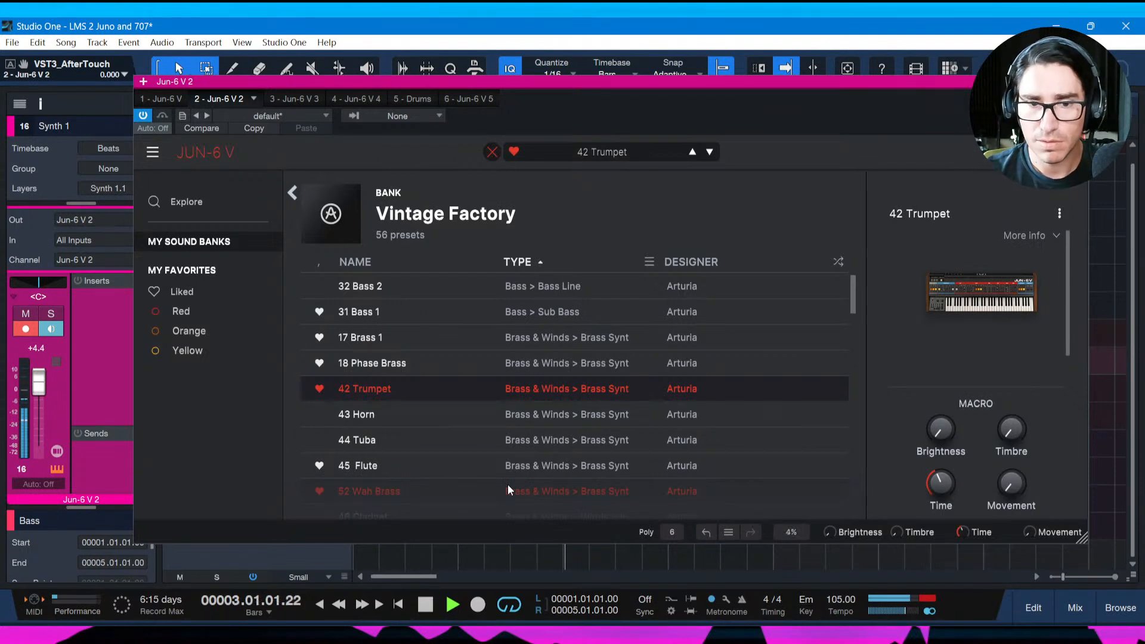
pyautogui.click(583, 411)
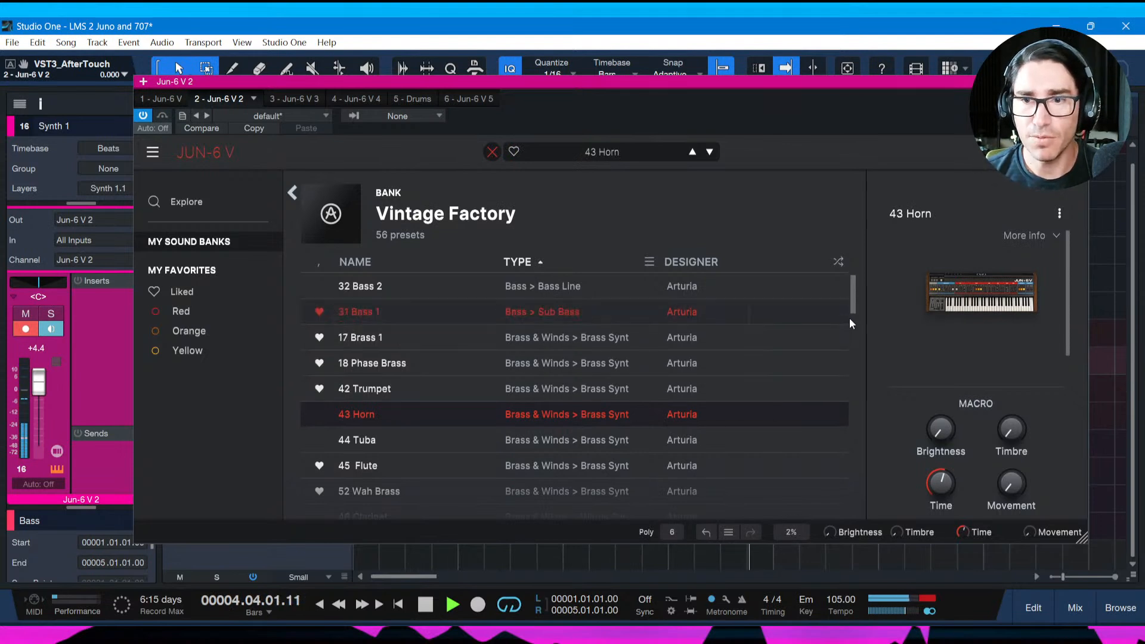
pyautogui.scroll(-1, 856, 322)
pyautogui.scroll(-1, 854, 329)
pyautogui.scroll(2, 847, 316)
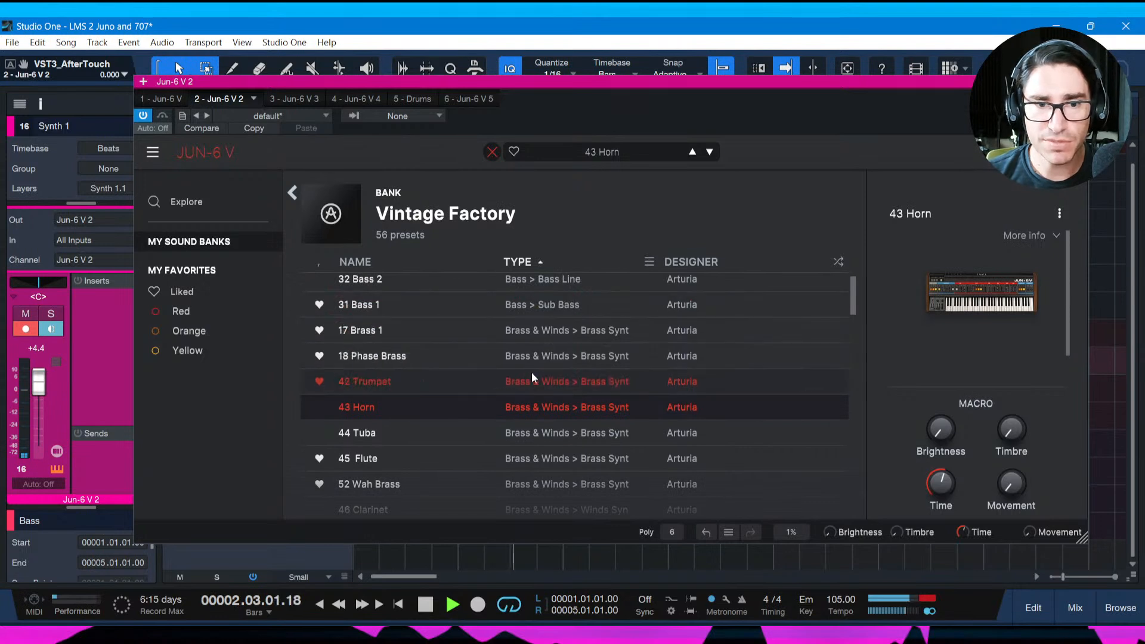
pyautogui.click(550, 366)
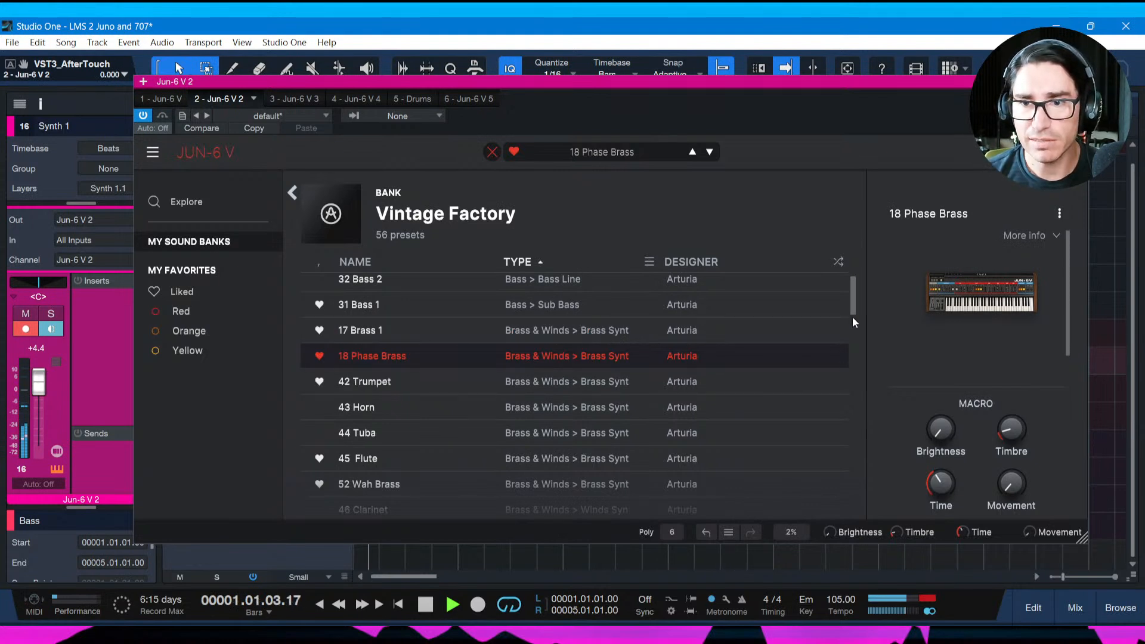
# Audition the electric piano presets from 33 Clavichord 1 through 21 Piano 1 and 22 Piano 2 to 24 Mellow Piano.
pyautogui.scroll(-2, 850, 322)
pyautogui.moveTo(851, 314); pyautogui.dragTo(845, 349)
pyautogui.scroll(-2, 854, 349)
pyautogui.click(540, 416)
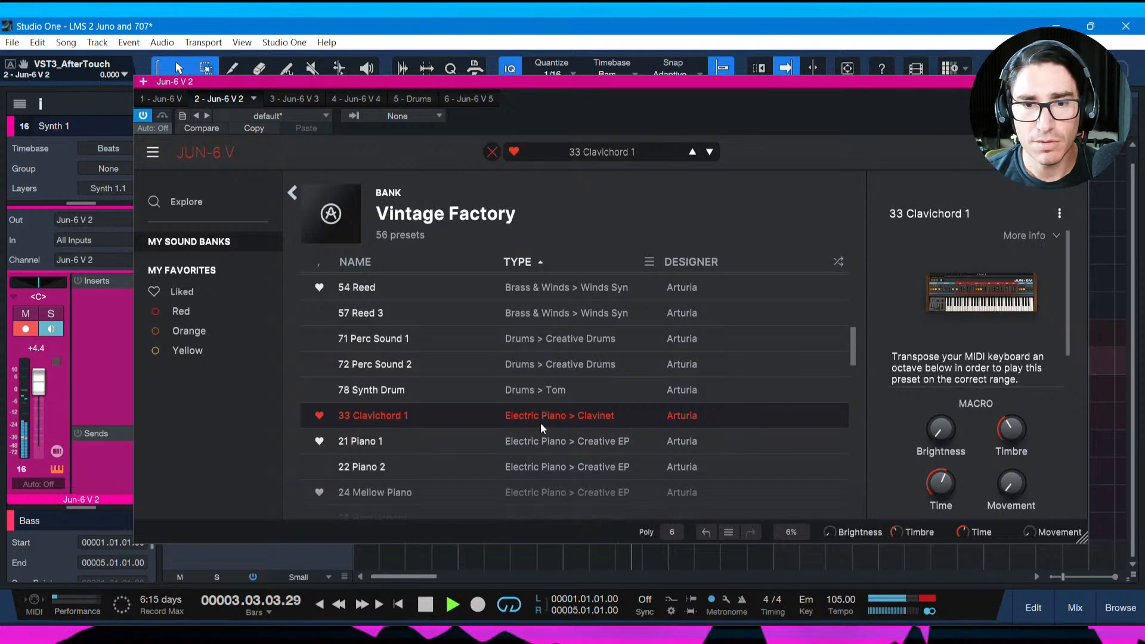
pyautogui.click(536, 441)
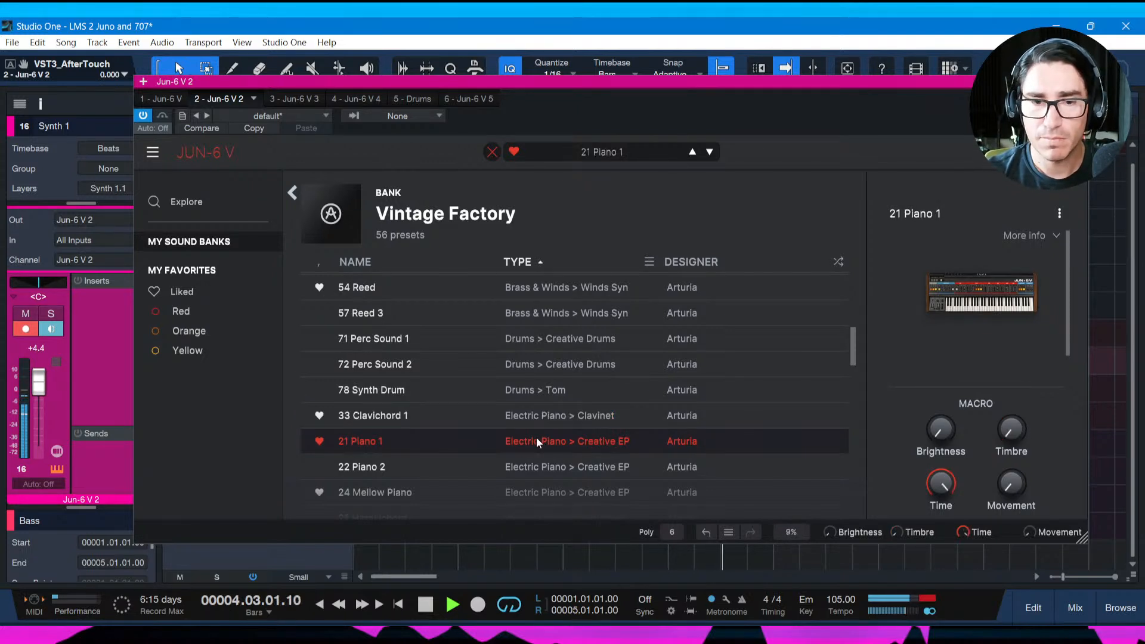
pyautogui.press('Down')
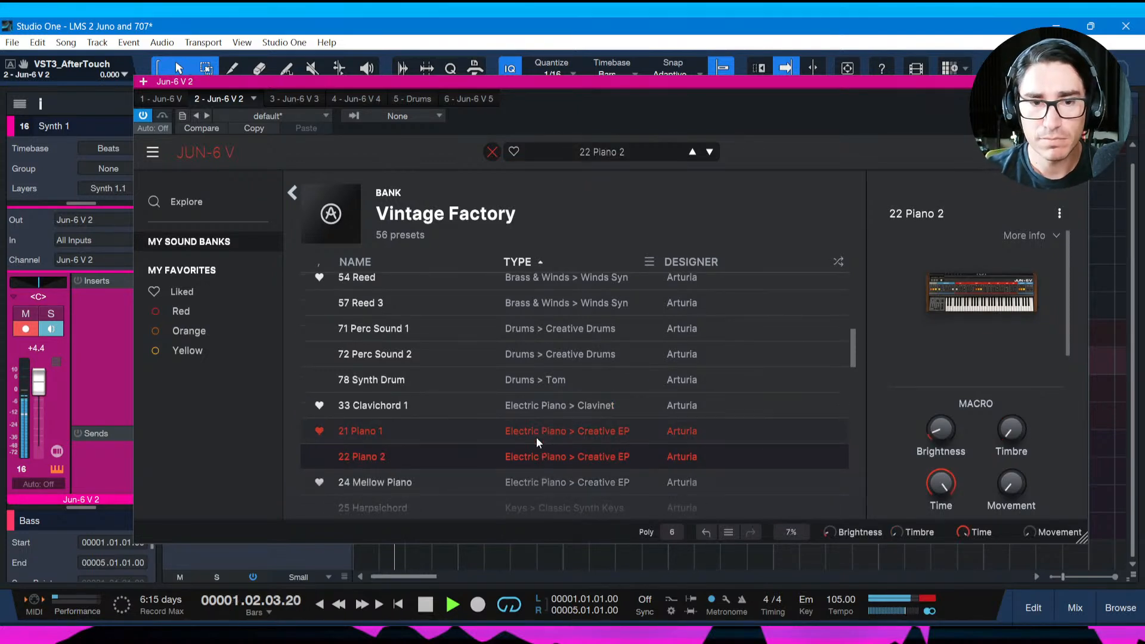
pyautogui.press('Down')
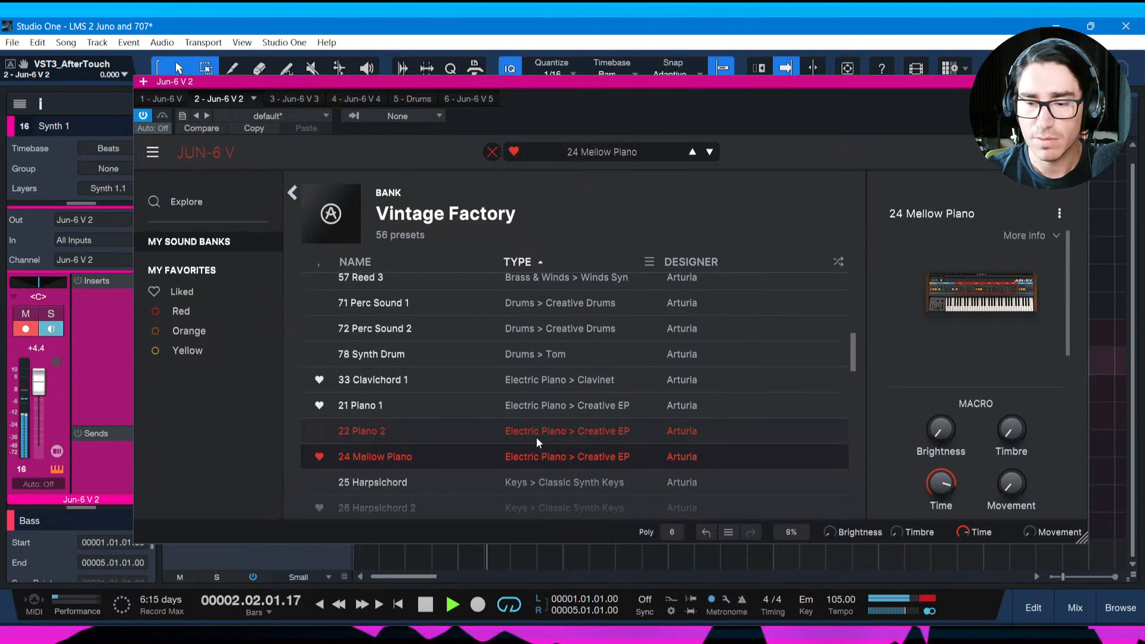
# Audition the Classic Synth Keys presets in list order, from 25 Harpsichord to 64 Space Harp.
pyautogui.press('Down')
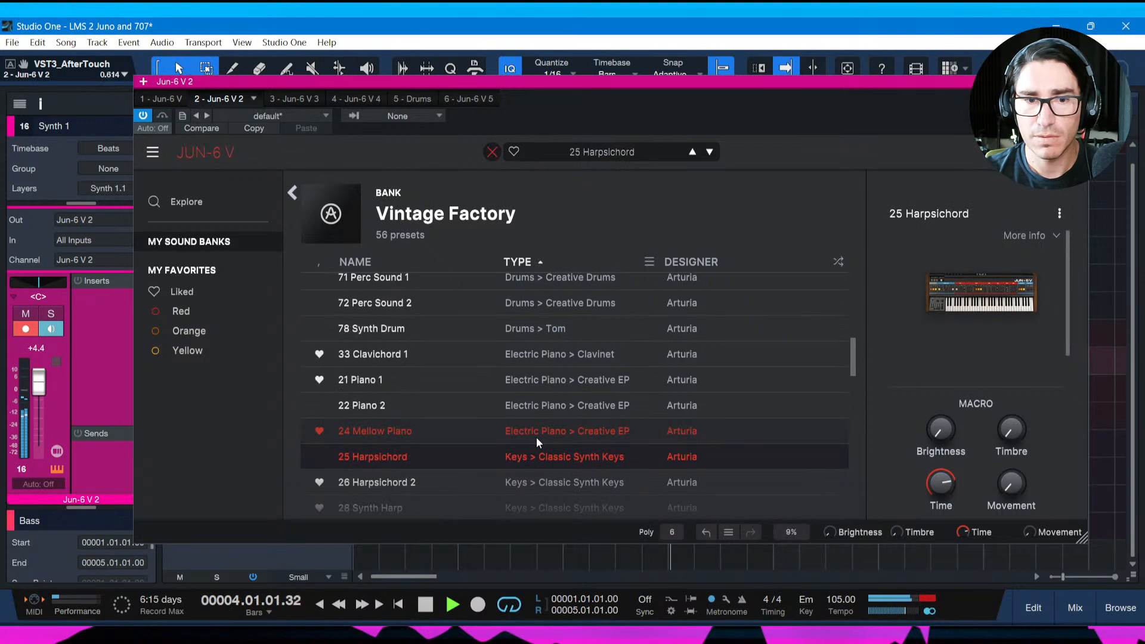
pyautogui.press('Down')
pyautogui.press('Down')
pyautogui.press('Up')
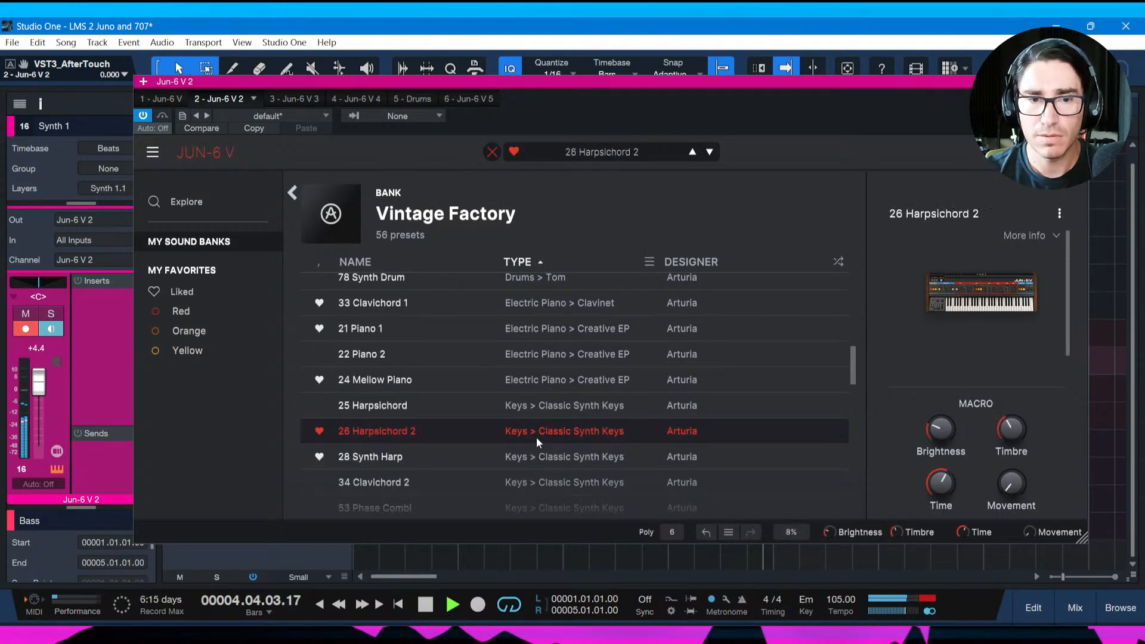
pyautogui.press('Down')
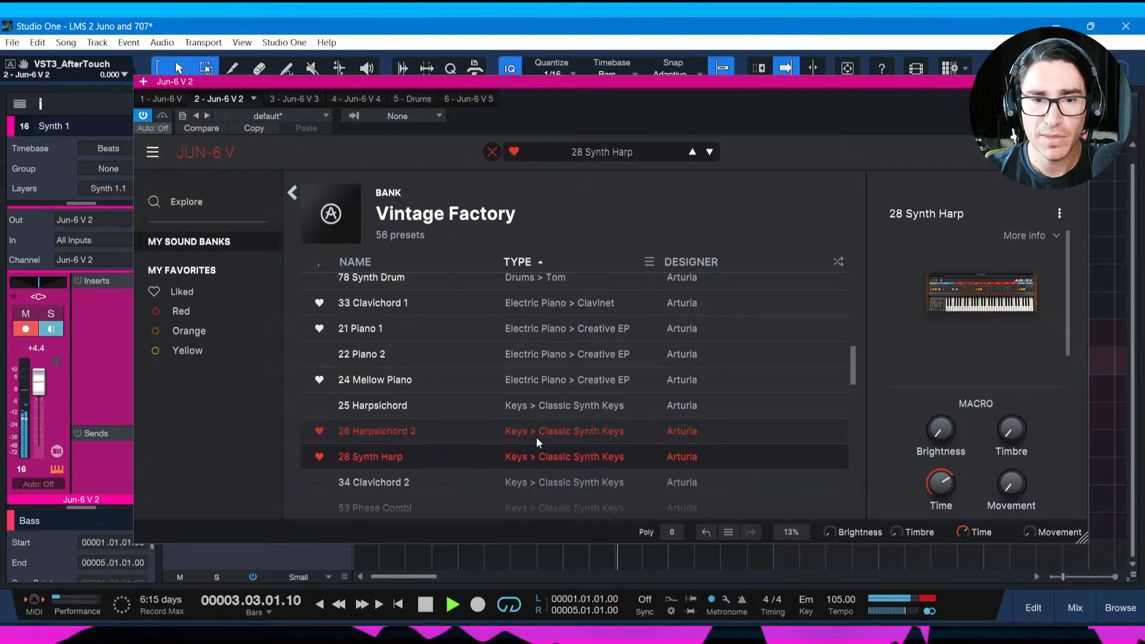
pyautogui.press('Down')
pyautogui.press('Down')
pyautogui.press('Down')
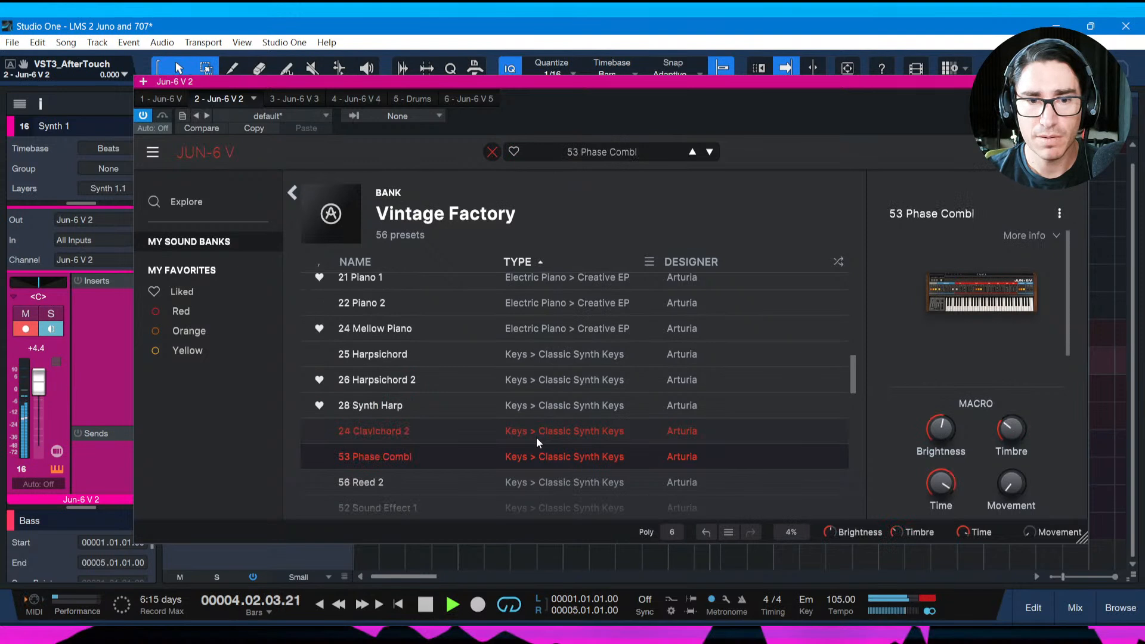
pyautogui.press('Down')
pyautogui.press('Down')
pyautogui.press('Down')
pyautogui.press('Down')
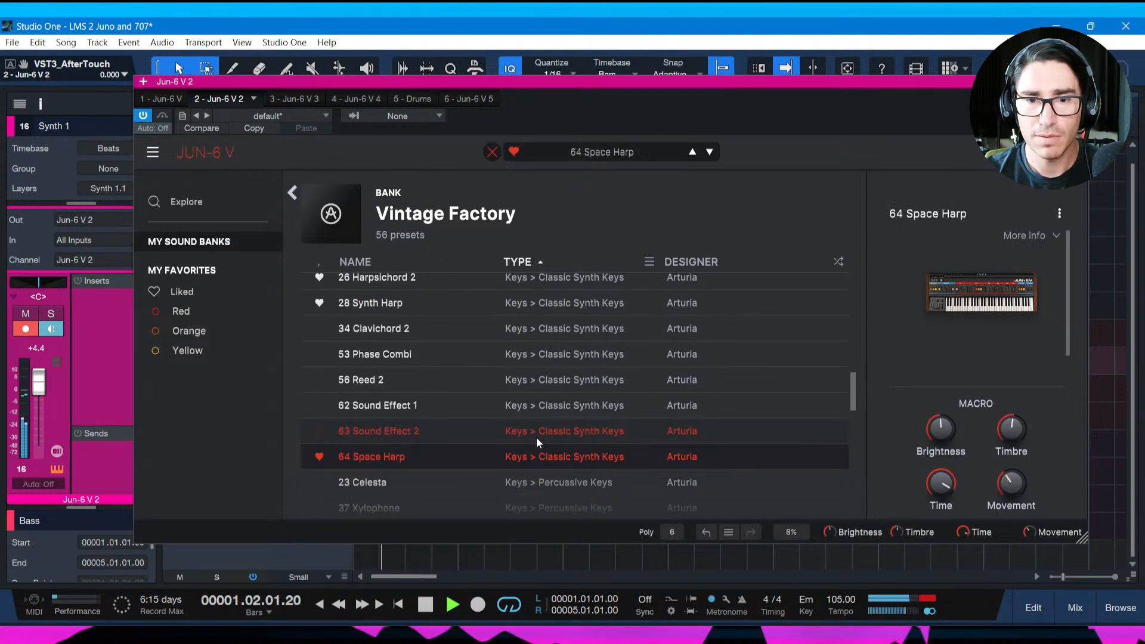
# Audition the Percussive Keys presets 23 Celesta, 37 Xylophone and 38 Glockenspiel.
pyautogui.press('Down')
pyautogui.press('Down')
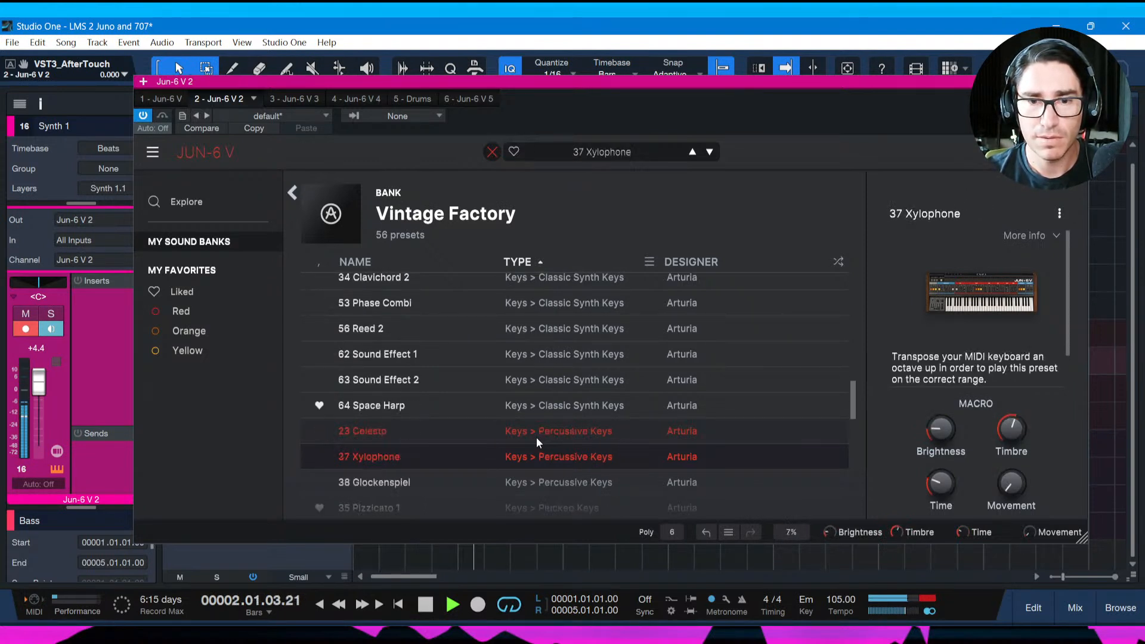
pyautogui.press('Up')
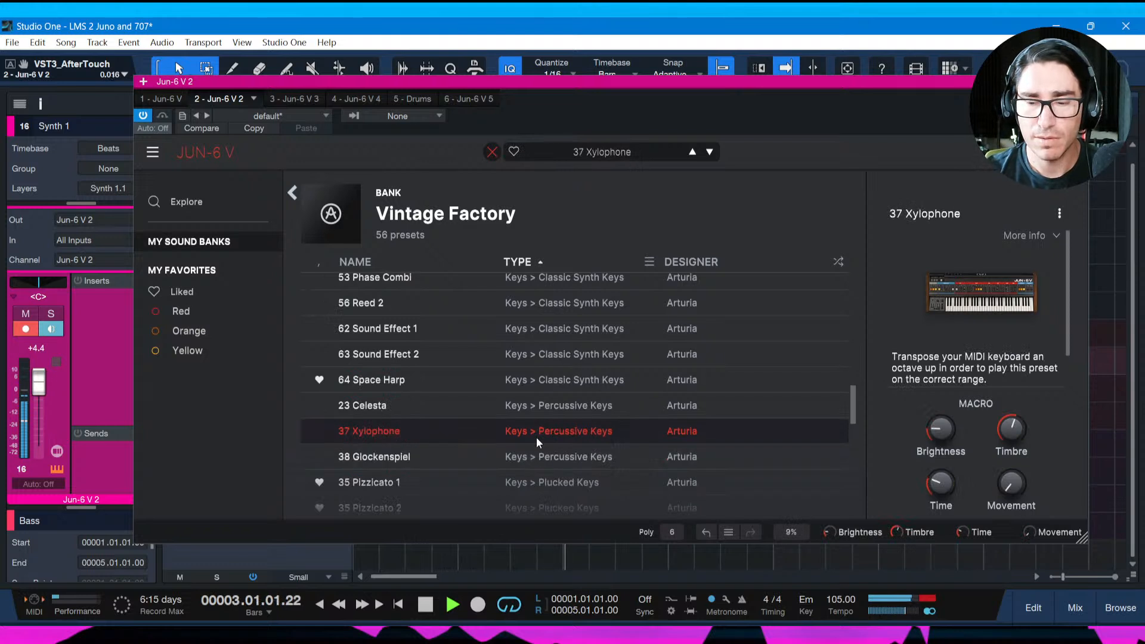
pyautogui.press('Down')
# Compare the Plucked Keys presets 35 Pizzicato 1, 36 Pizzicato 2 and 55 Pop Corn by switching back and forth between them.
pyautogui.press('Down')
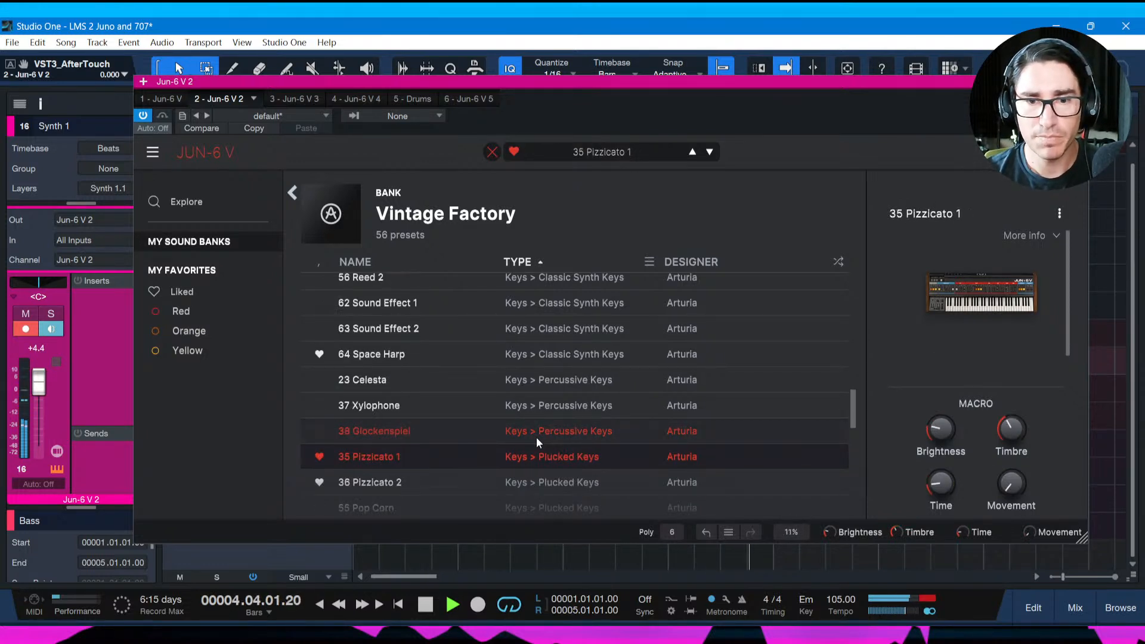
pyautogui.press('Down')
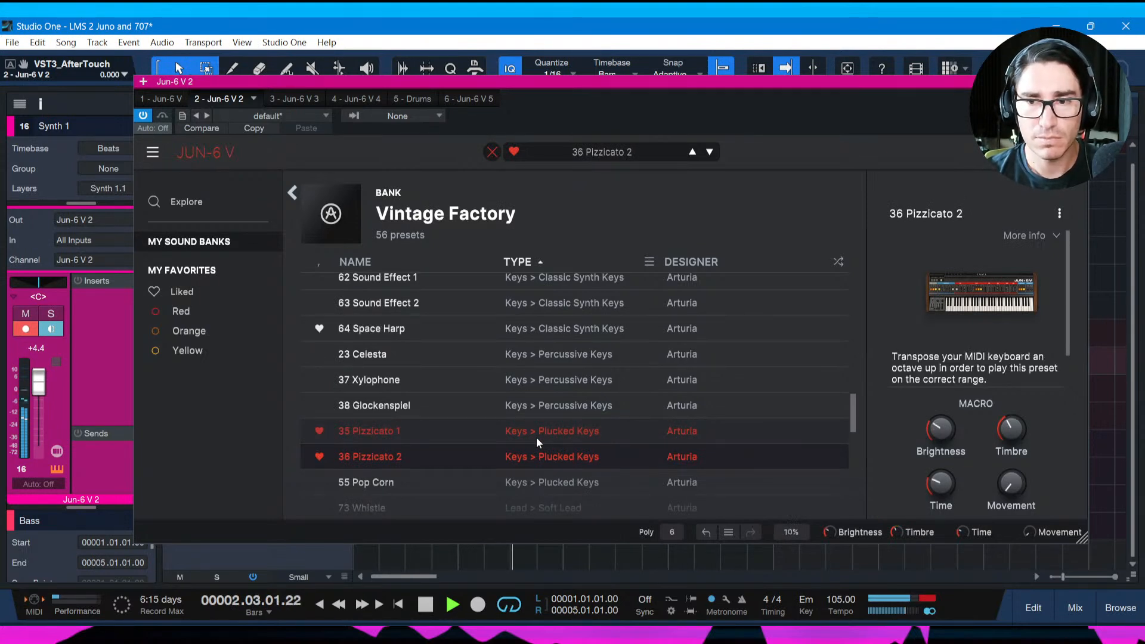
pyautogui.press('Up')
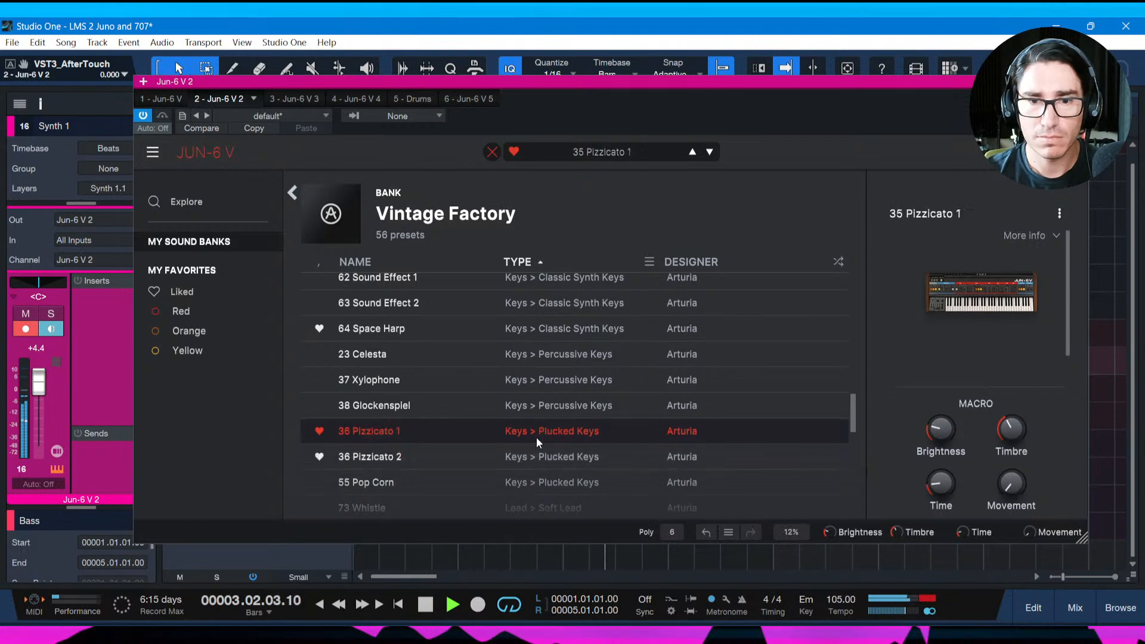
pyautogui.press('Down')
pyautogui.press('Down')
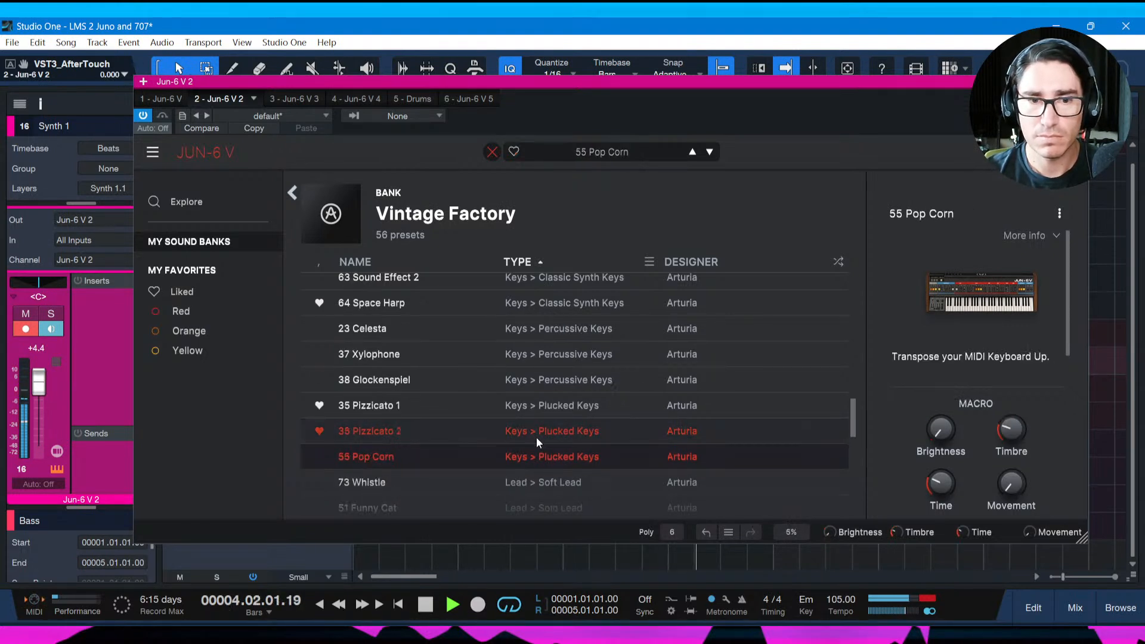
pyautogui.press('Up')
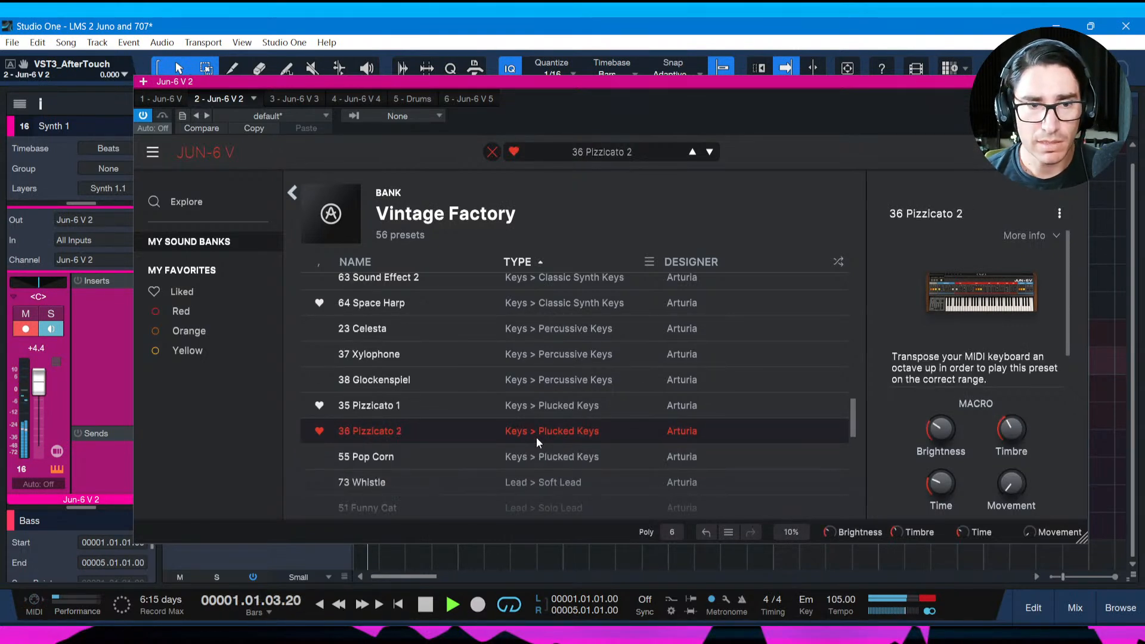
pyautogui.press('Down')
pyautogui.press('Down')
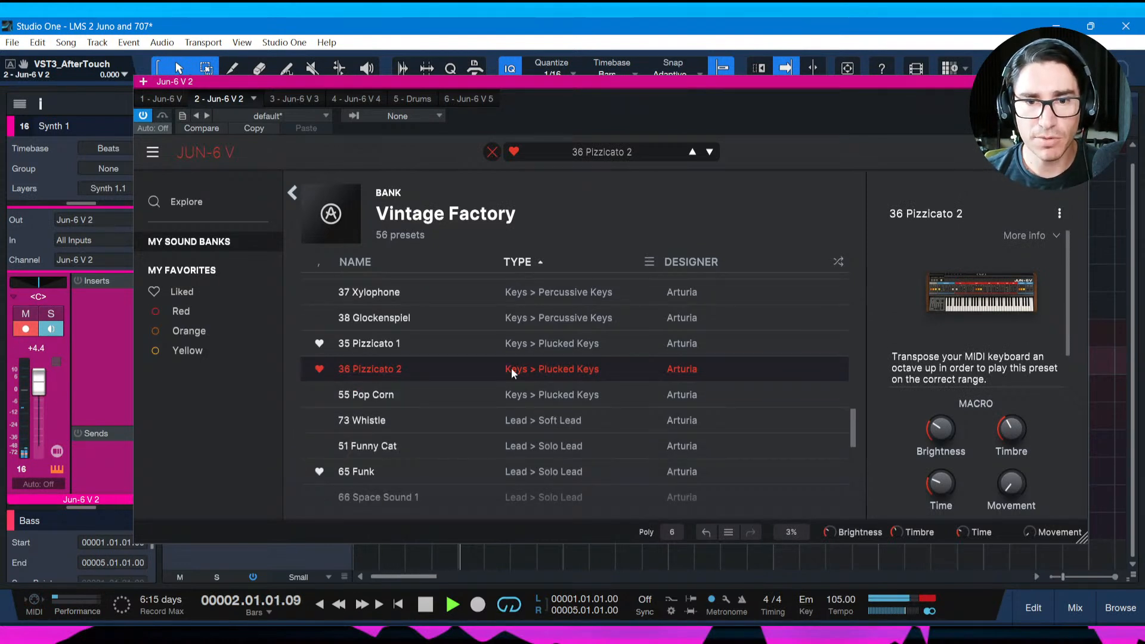
pyautogui.press('Down')
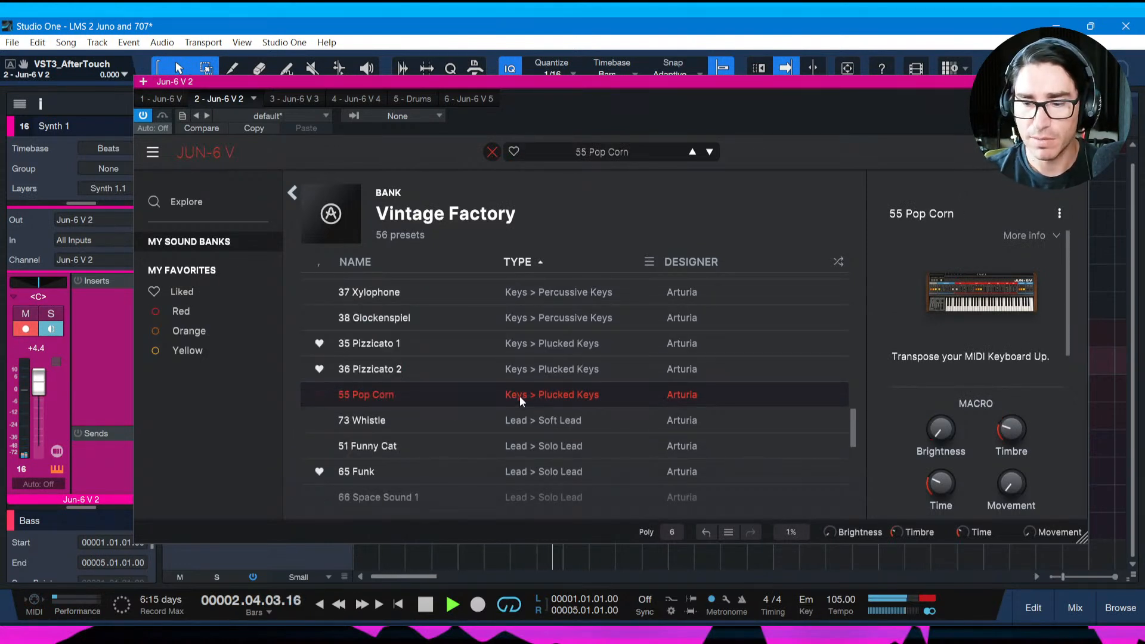
# Audition the lead and organ presets from 73 Whistle through 65 Funk to 61 Synth Organ.
pyautogui.press('Down')
pyautogui.press('Down')
pyautogui.press('Down')
pyautogui.press('Down')
pyautogui.press('Down')
pyautogui.press('Down')
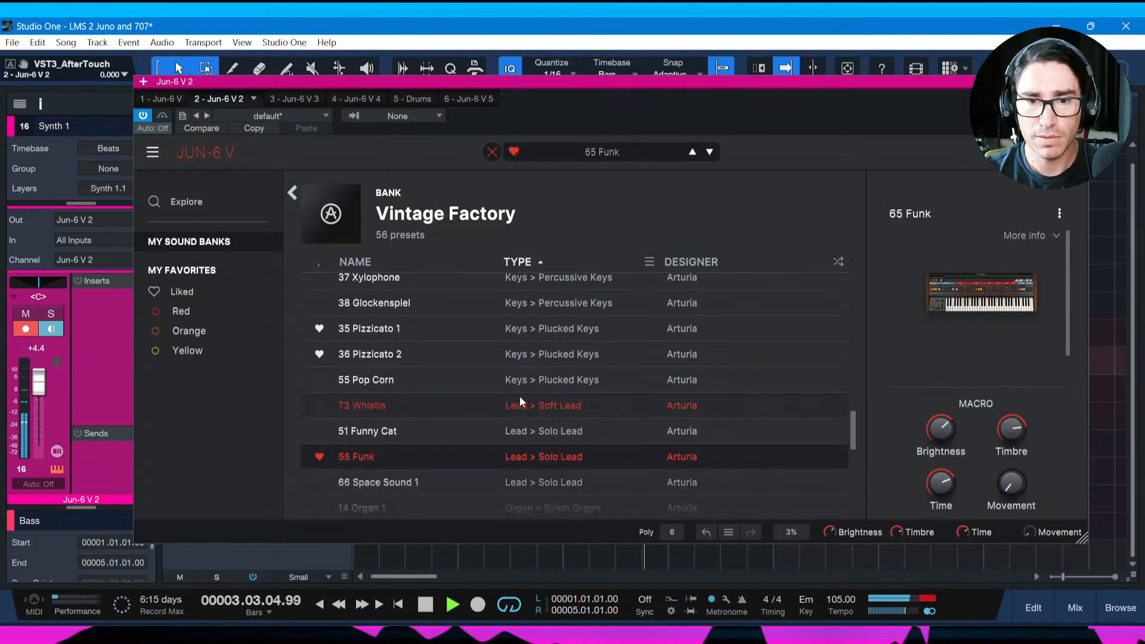
pyautogui.press('Up')
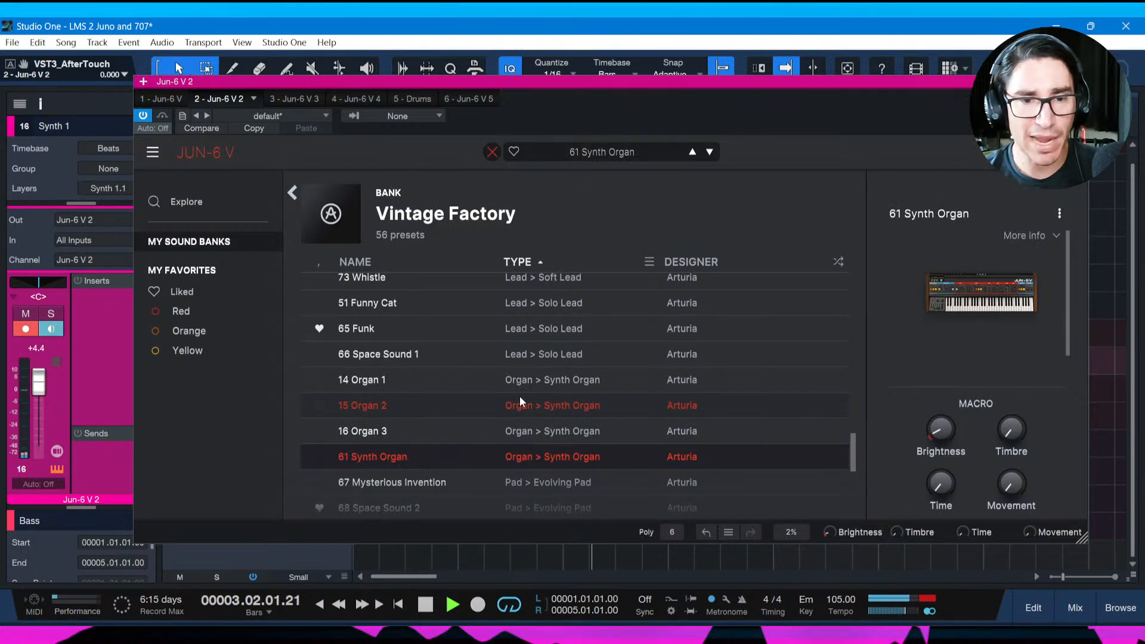
# Audition the pad and sound effect presets from 67 Mysterious Invention through 68 Space Sound 2 to 76 Space Sound 3.
pyautogui.press('Down')
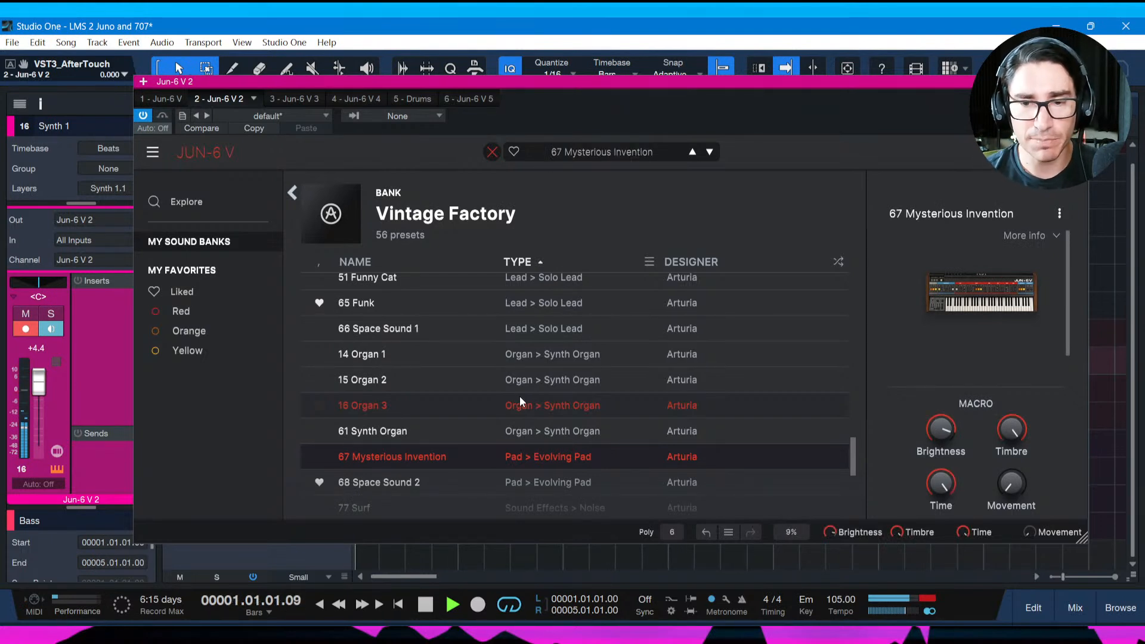
pyautogui.press('Down')
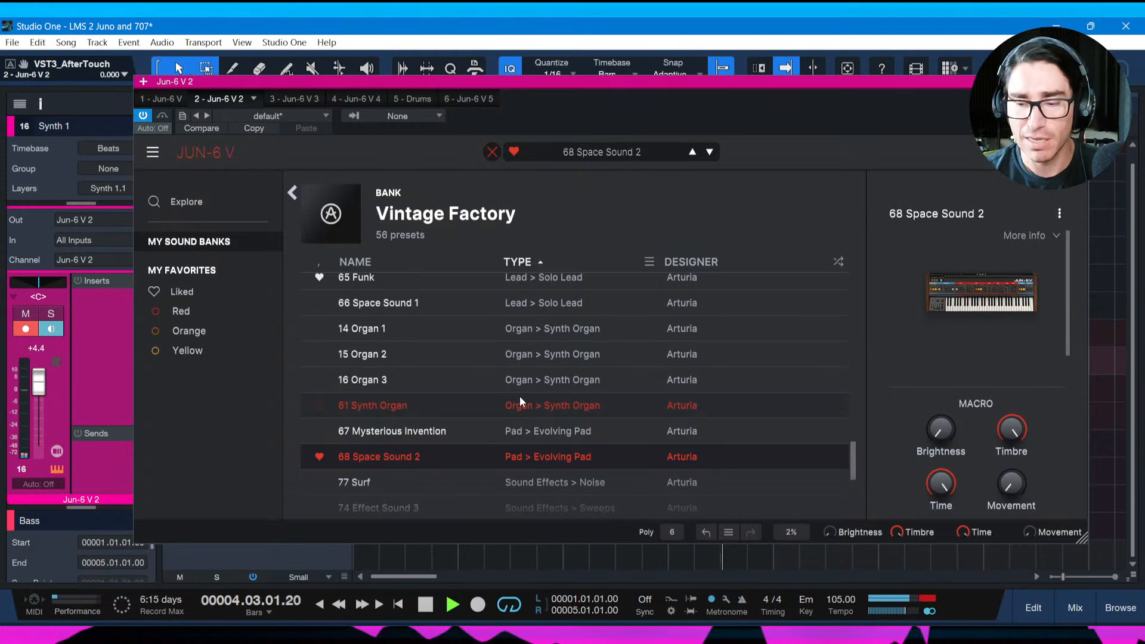
pyautogui.press('Down')
pyautogui.press('Down')
pyautogui.press('Down')
pyautogui.press('Down')
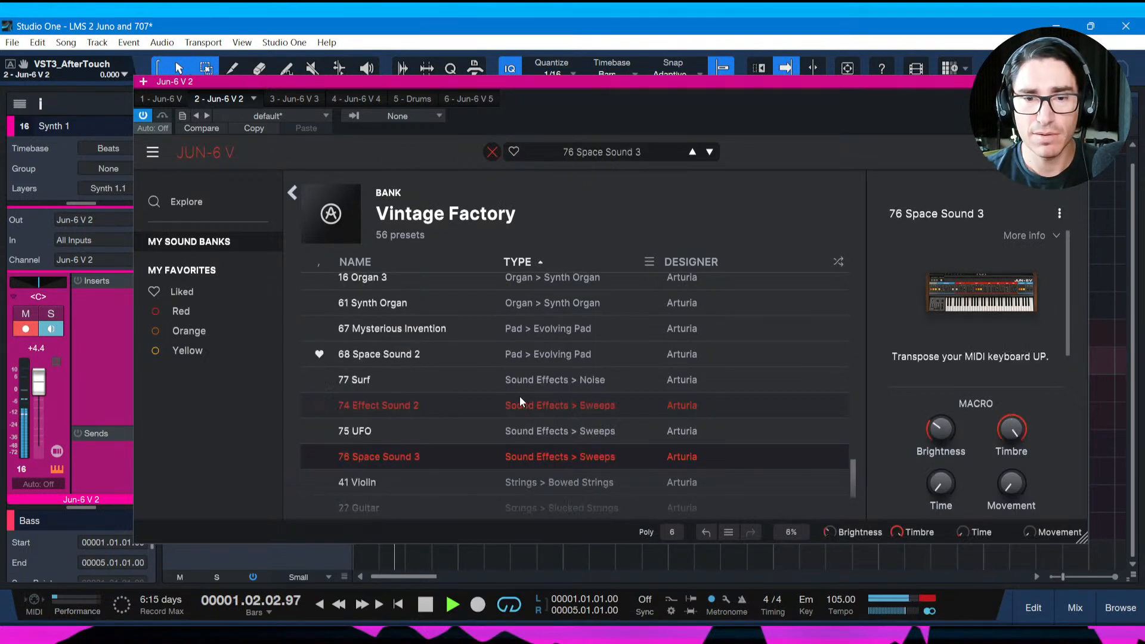
# Compare the strings presets 41 Violin, 27 Guitar, 11 Strings 1 and 12 Strings 2, and load 13 Strings 3 on Synth 1.
pyautogui.press('Down')
pyautogui.press('Down')
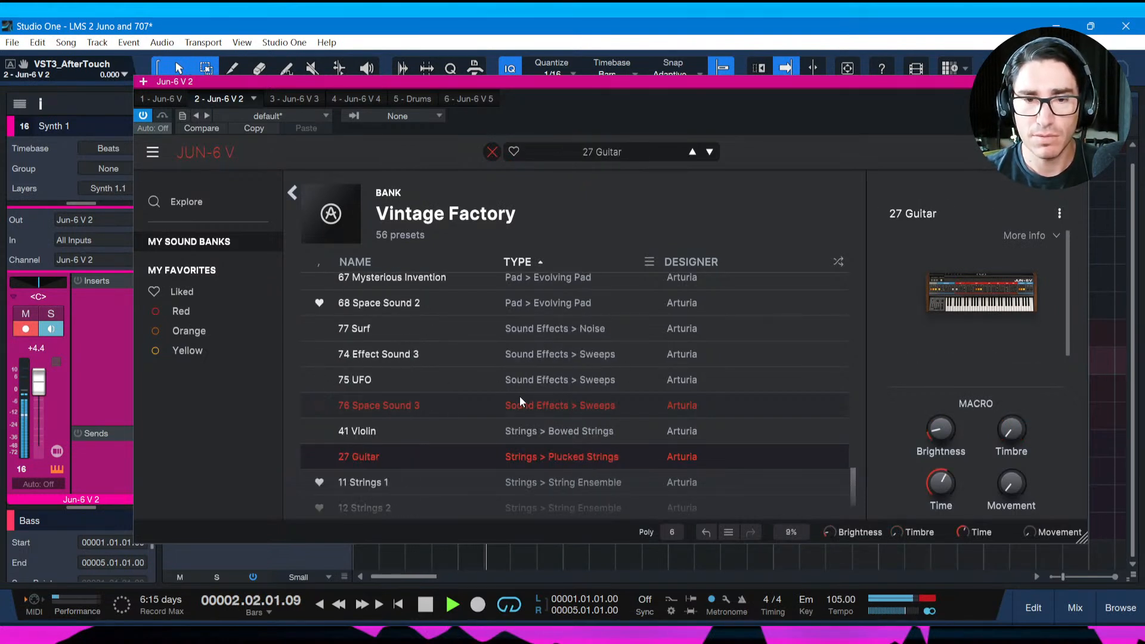
pyautogui.press('Up')
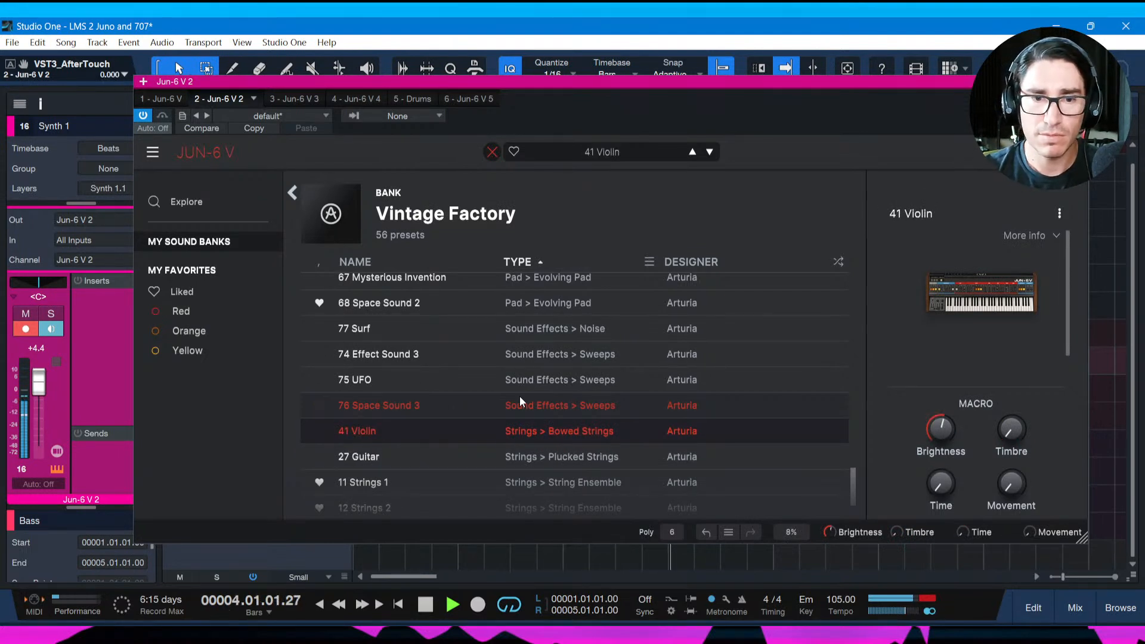
pyautogui.press('Down')
pyautogui.press('Down')
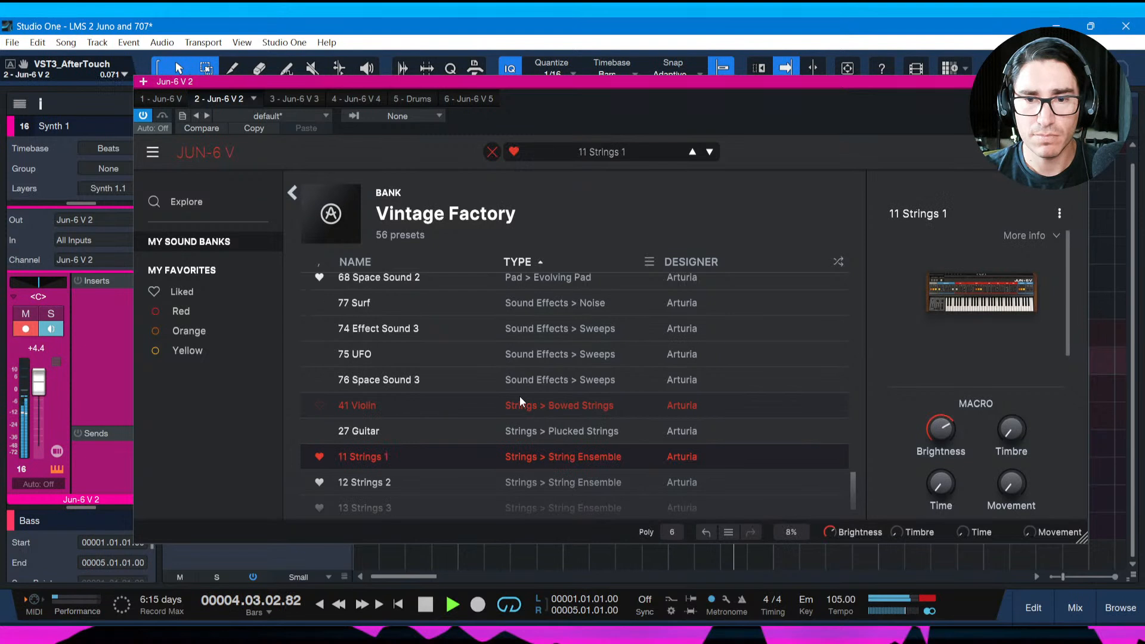
pyautogui.press('Down')
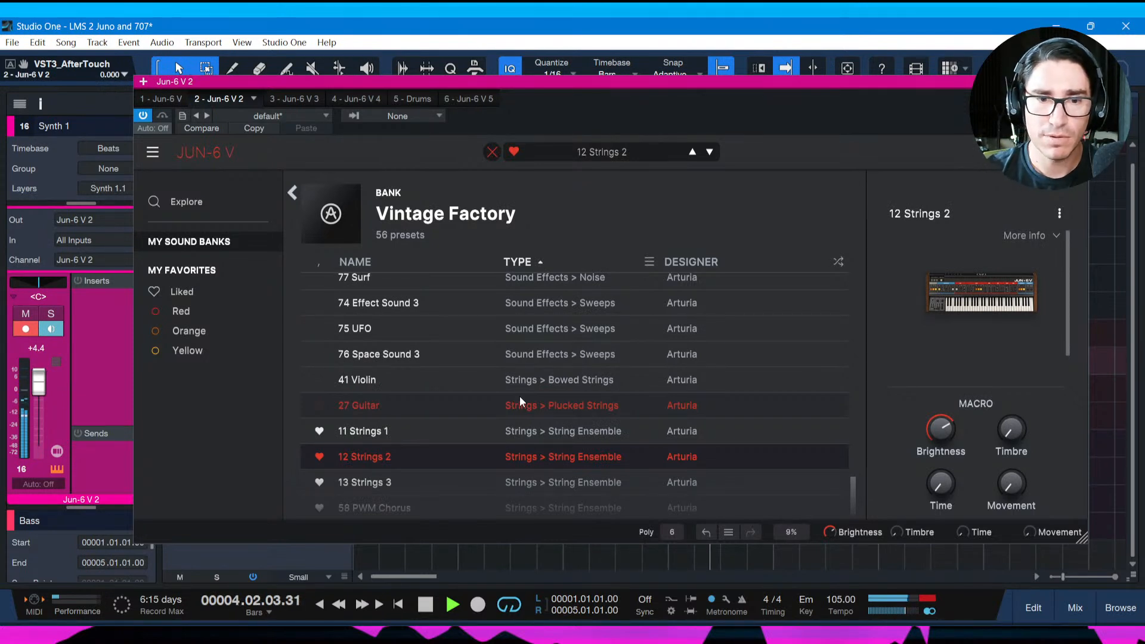
pyautogui.press('Down')
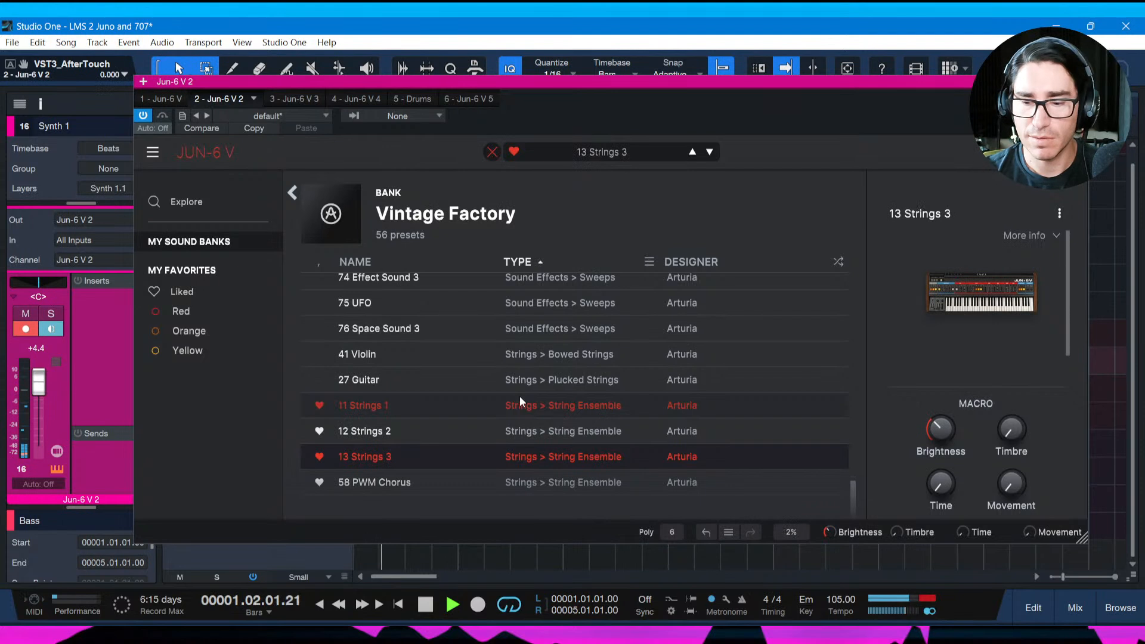
# Compare the String Ensemble presets 58 PWM Chorus, 11 Strings 1 and 12 Strings 2.
pyautogui.press('Down')
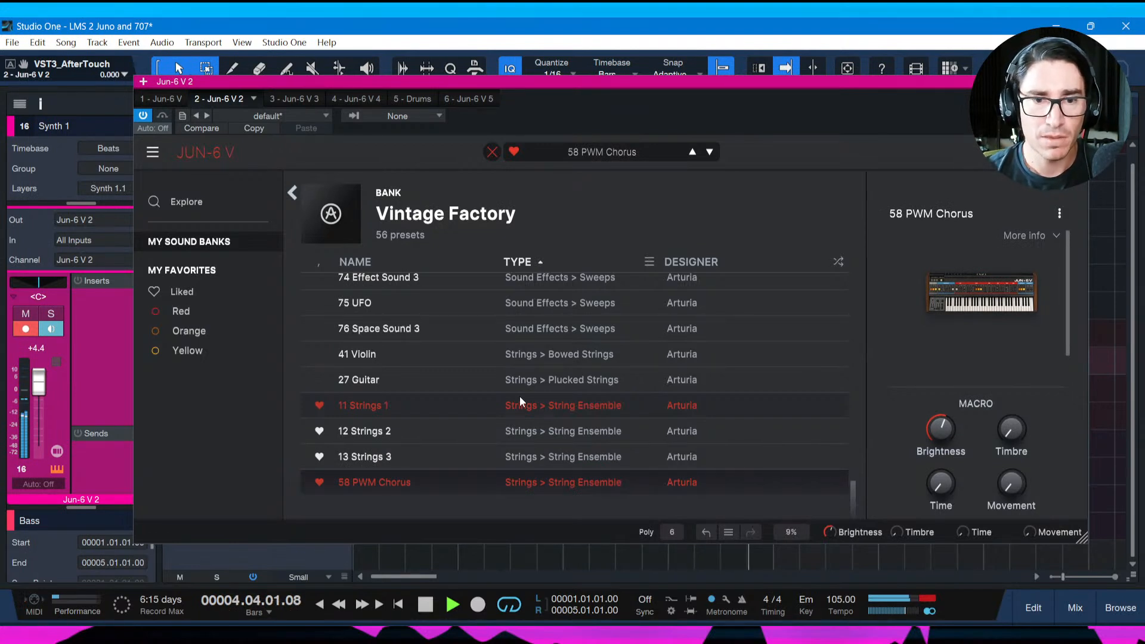
pyautogui.press('Up')
pyautogui.press('Up')
pyautogui.press('Up')
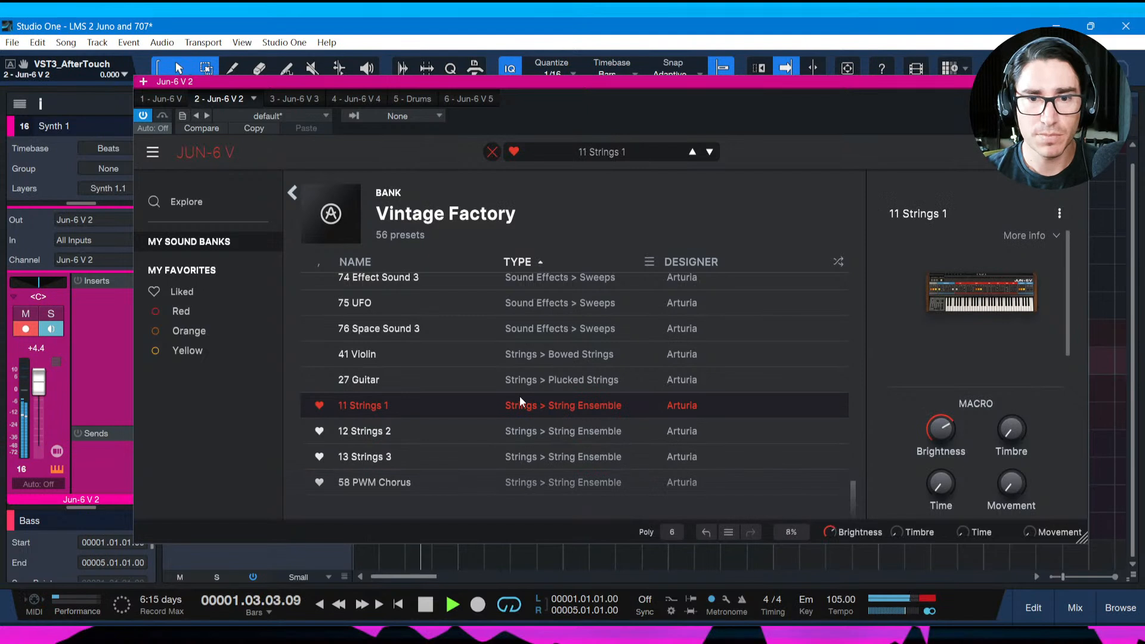
pyautogui.press('Down')
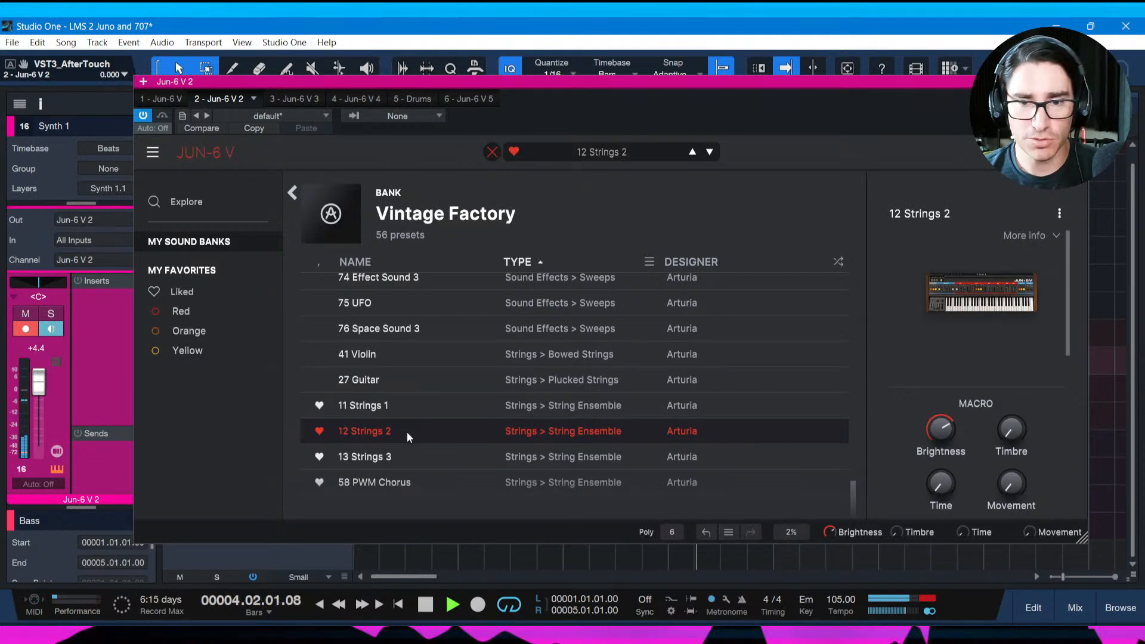
# Go back up the presets to Plucked Keys, audition 35 Pizzicato 1, load 36 Pizzicato 2 and close the preset browser.
pyautogui.press('Up')
pyautogui.press('Up')
pyautogui.press('Up')
pyautogui.press('Up')
pyautogui.press('Up')
pyautogui.press('Up')
pyautogui.press('Up')
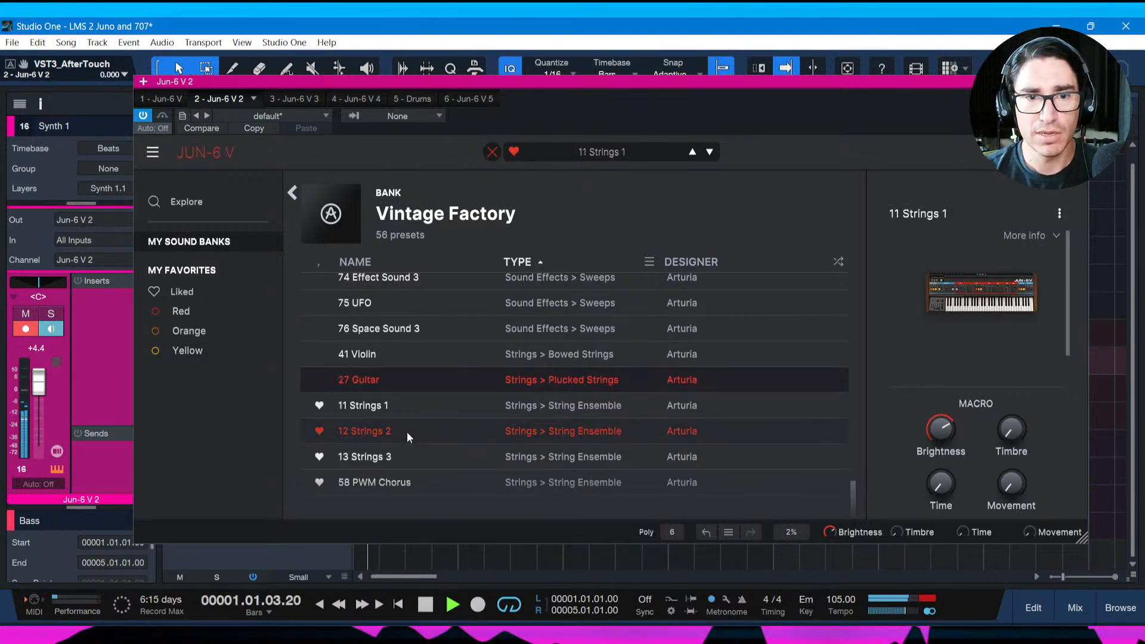
pyautogui.press('Up')
pyautogui.press('Up')
pyautogui.press('Up')
pyautogui.press('Up')
pyautogui.press('Up')
pyautogui.press('Up')
pyautogui.press('Up')
pyautogui.press('Up')
pyautogui.press('Up')
pyautogui.press('Up')
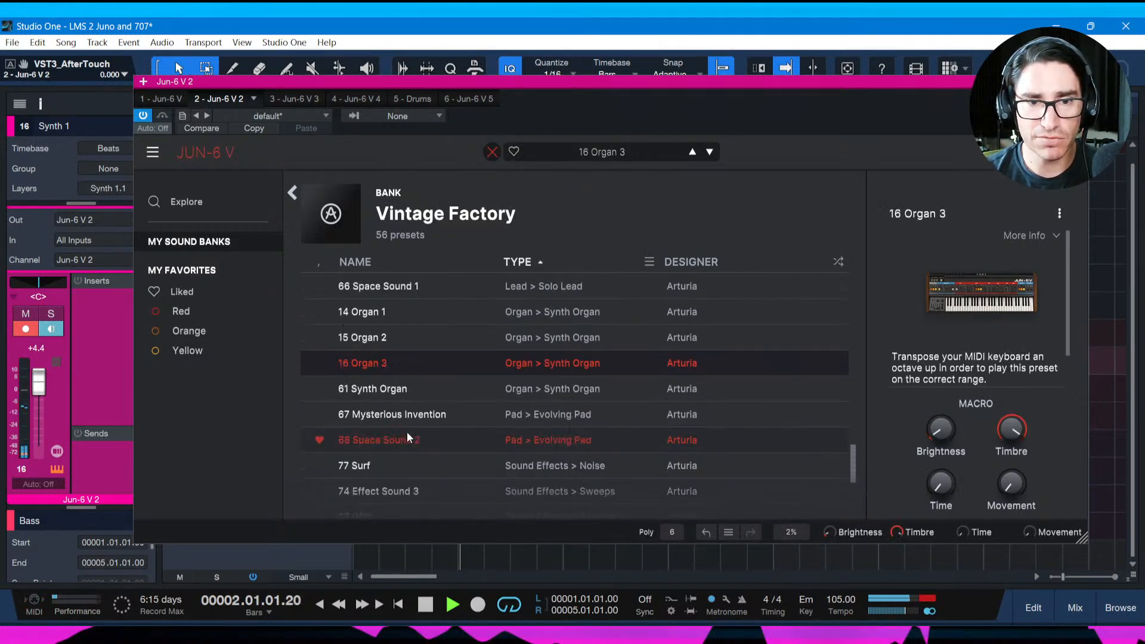
pyautogui.press('Down')
pyautogui.press('Down')
pyautogui.press('Up')
pyautogui.press('Up')
pyautogui.press('Up')
pyautogui.press('Up')
pyautogui.press('Up')
pyautogui.press('Up')
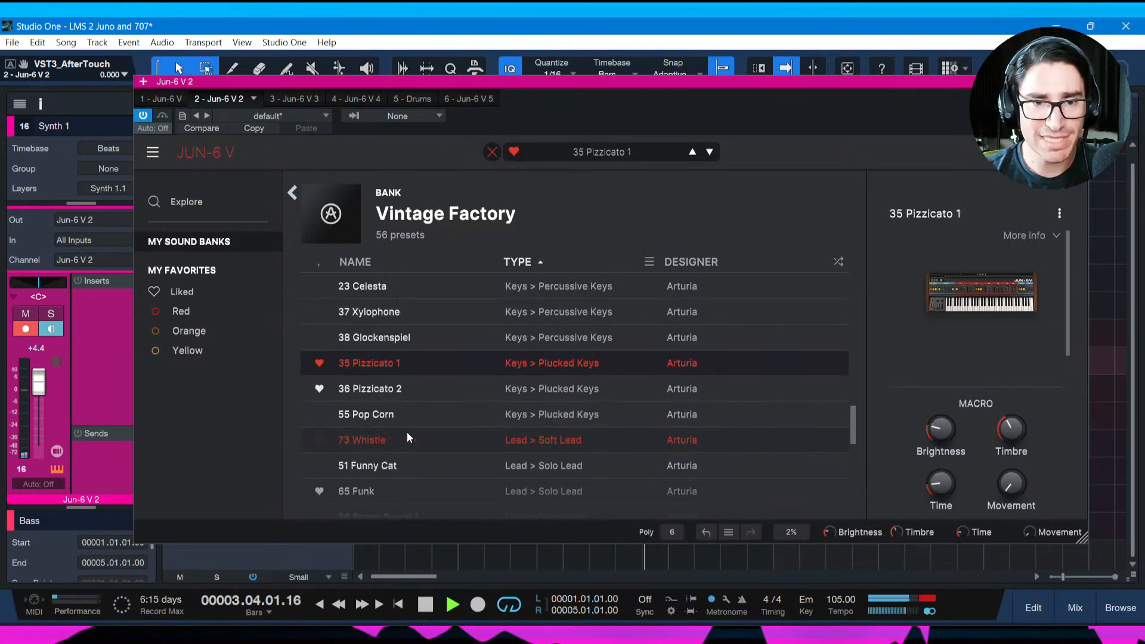
pyautogui.press('Down')
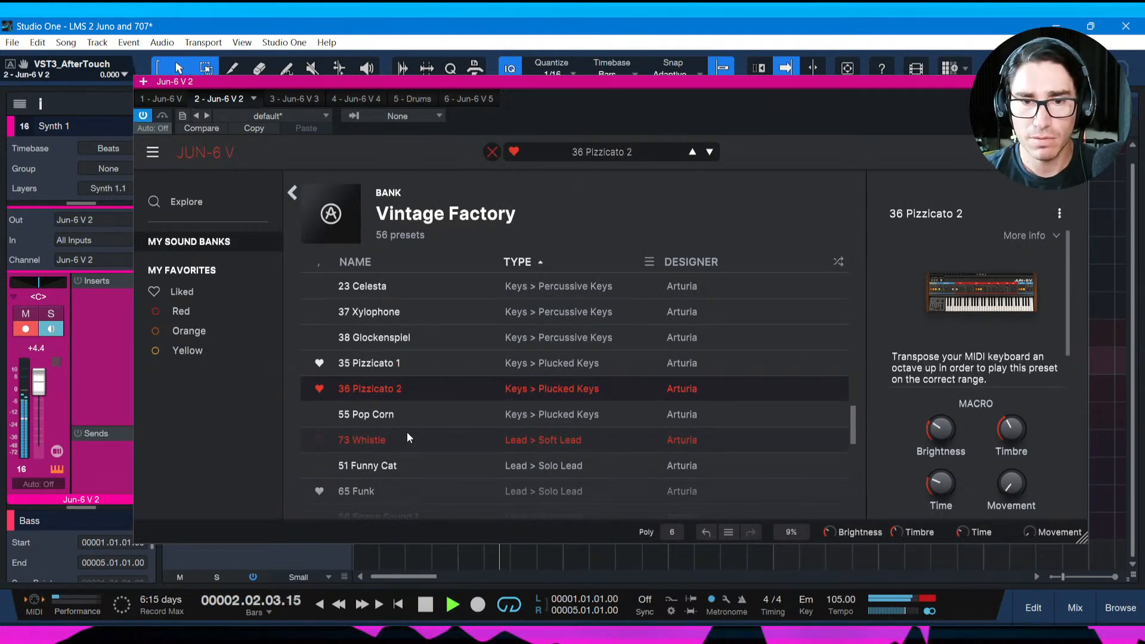
pyautogui.click(492, 151)
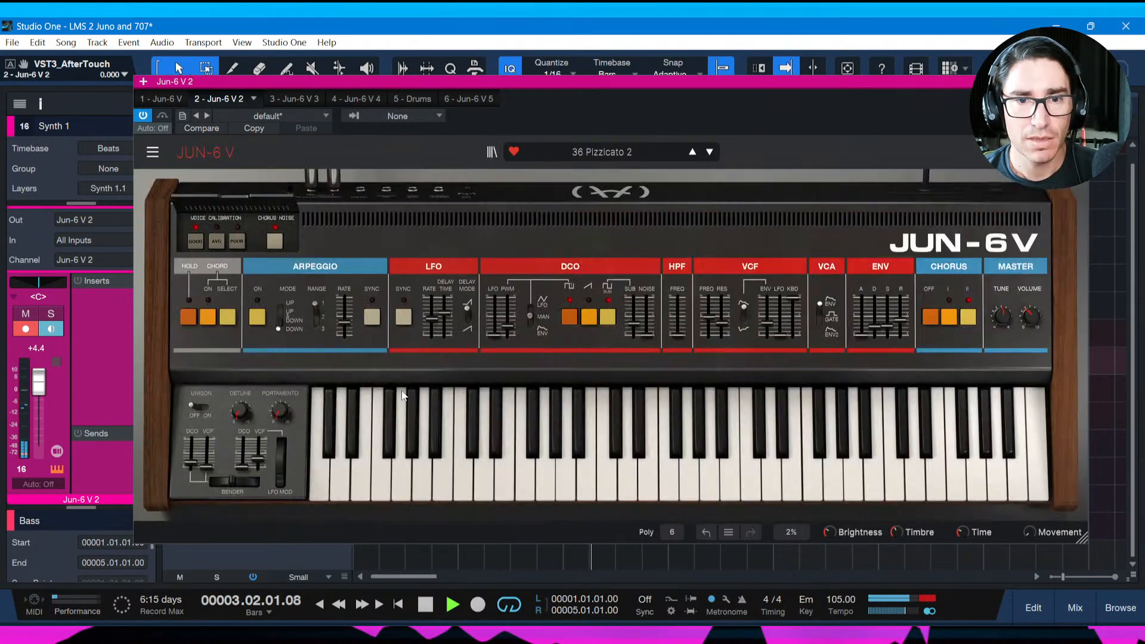
# Shift the synth window slightly aside and try the 36 Pizzicato 2 sound against the looped bass and drums.
pyautogui.moveTo(839, 83)
pyautogui.mouseDown()
pyautogui.moveTo(791, 80)
pyautogui.moveTo(824, 80)
pyautogui.mouseUp()
pyautogui.click(321, 642)
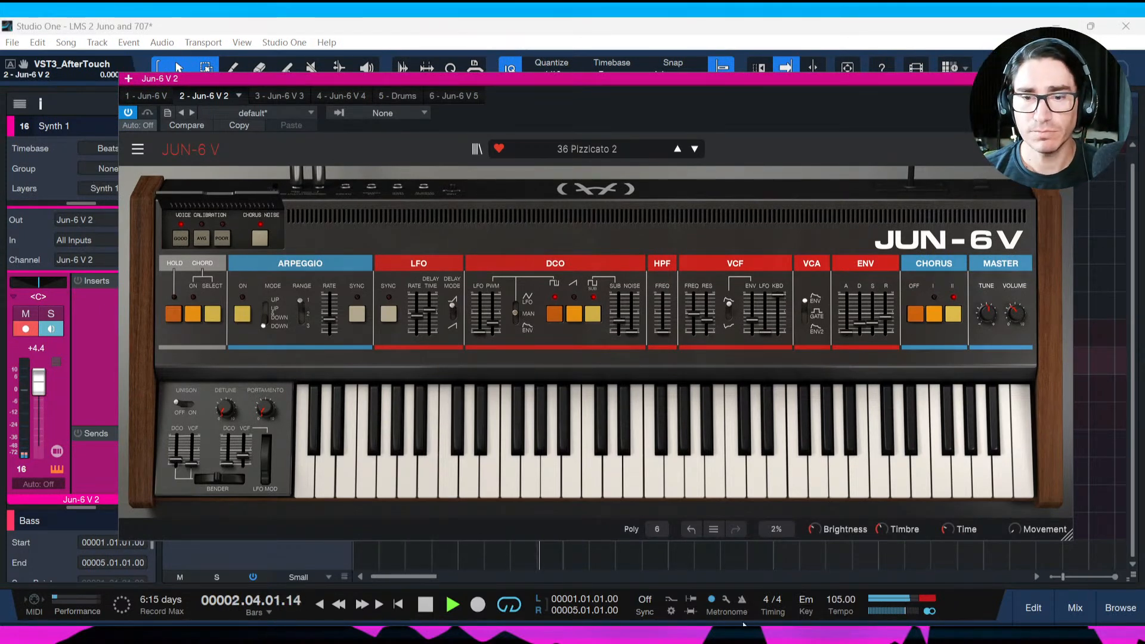
pyautogui.moveTo(766, 79); pyautogui.dragTo(739, 81)
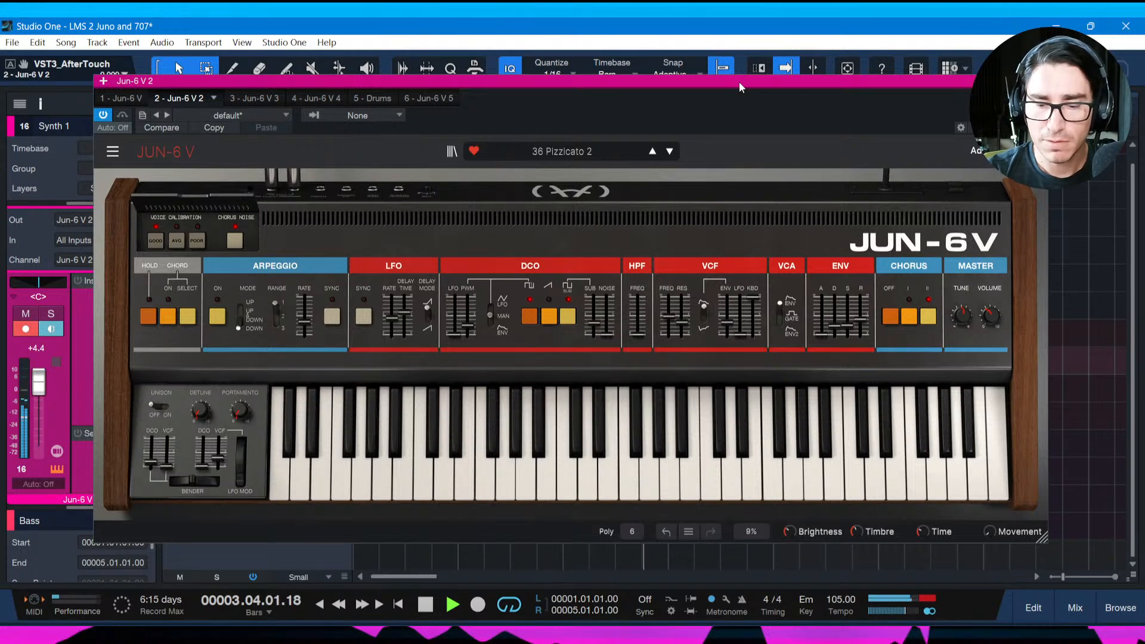
pyautogui.press('space')
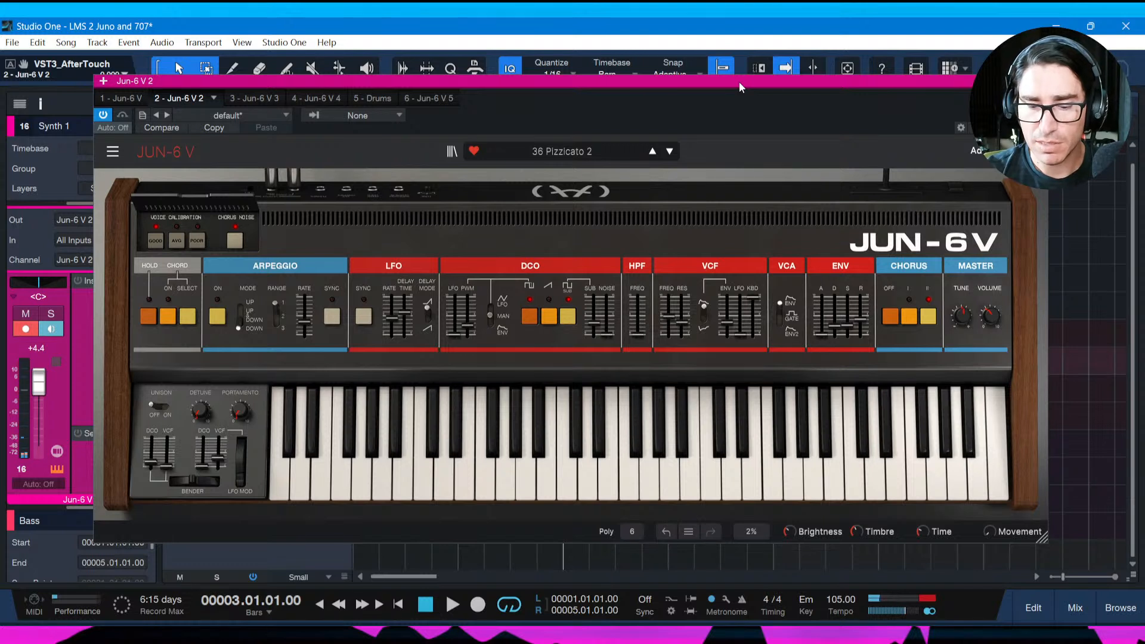
pyautogui.press('space')
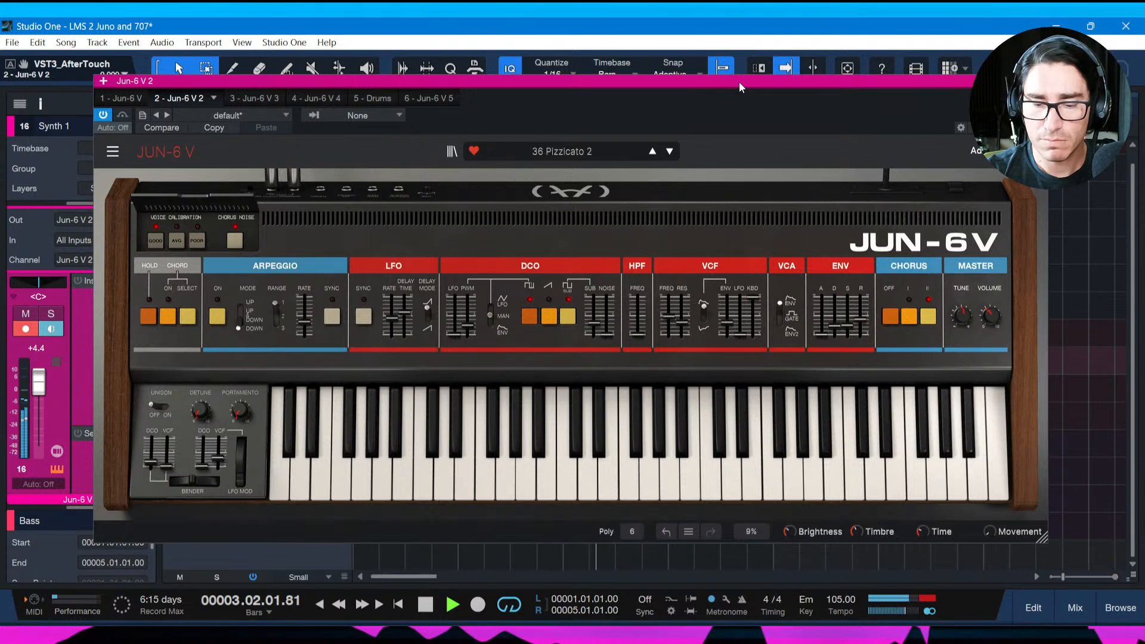
pyautogui.press('space')
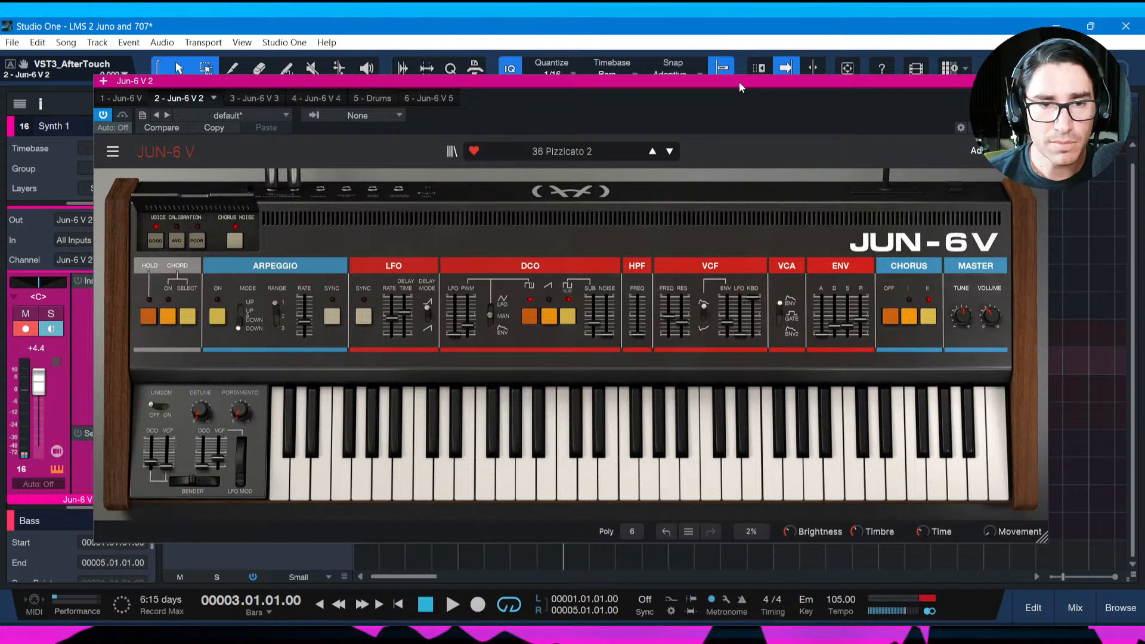
# Turn off Chorus Noise on the 36 Pizzicato 2 sound, check it against the loop, and save the song with the synth closed.
pyautogui.click(235, 239)
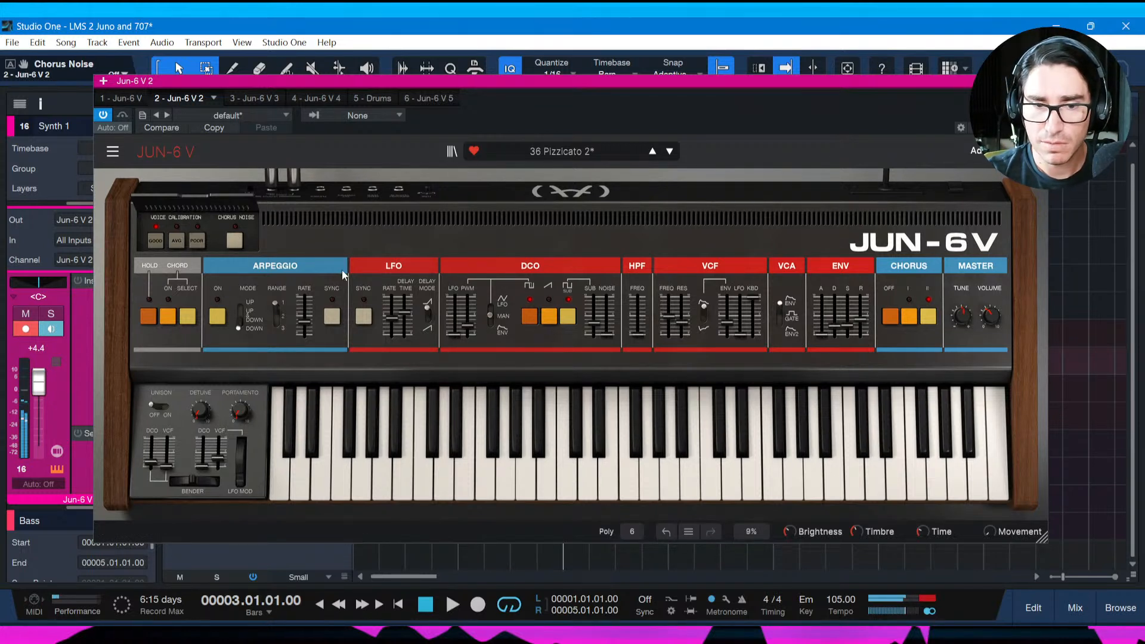
pyautogui.press('space')
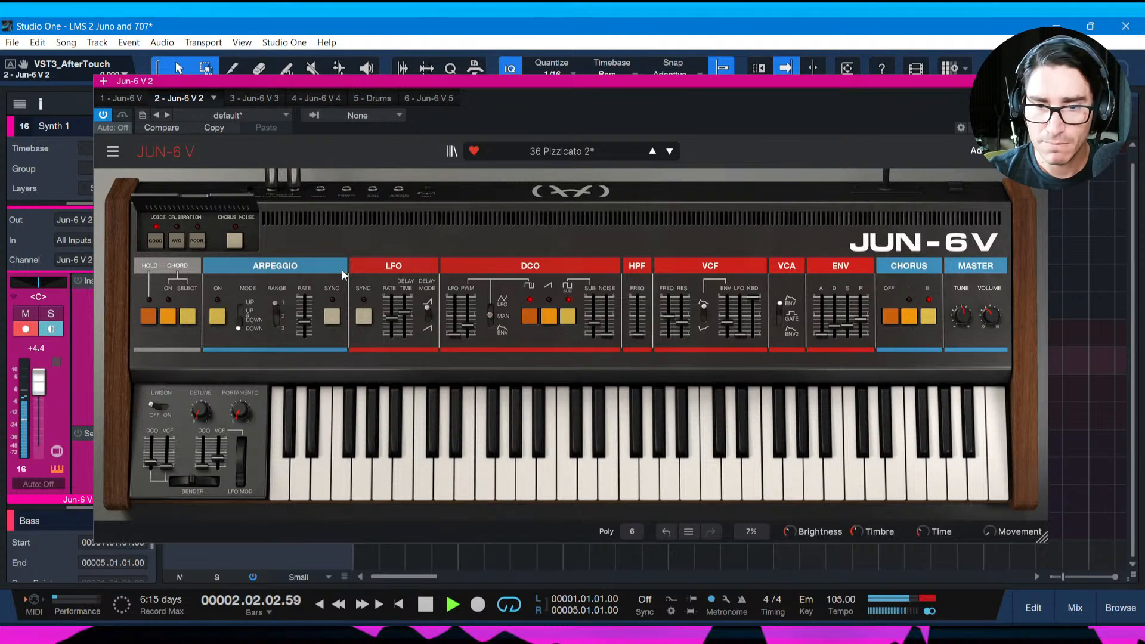
pyautogui.press('space')
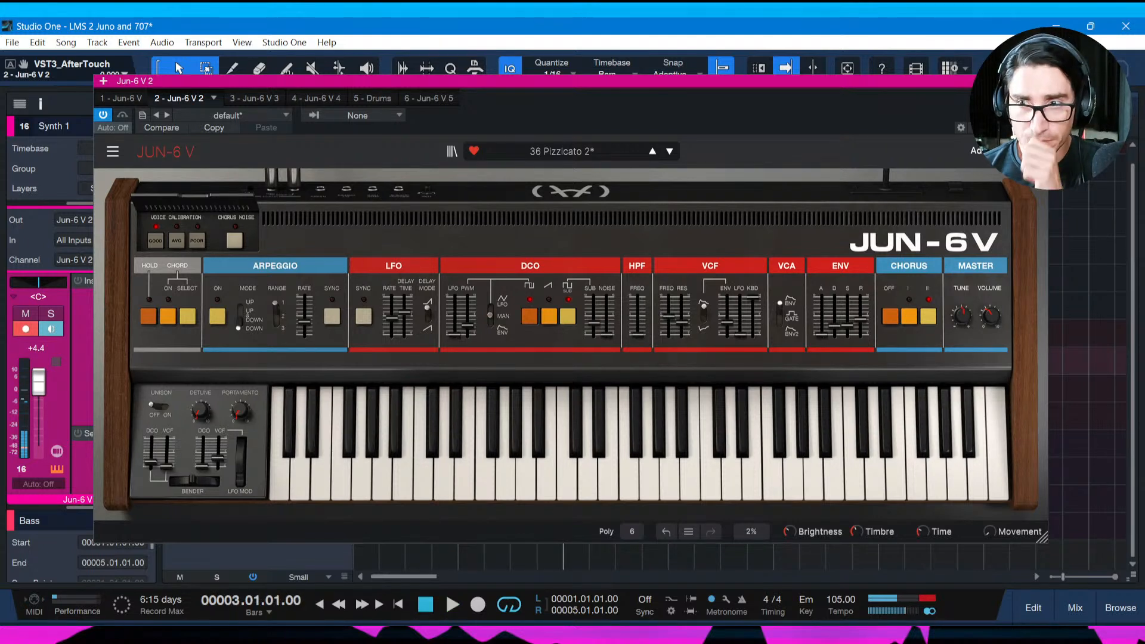
pyautogui.click(1038, 81)
pyautogui.hotkey('ctrl', 's')
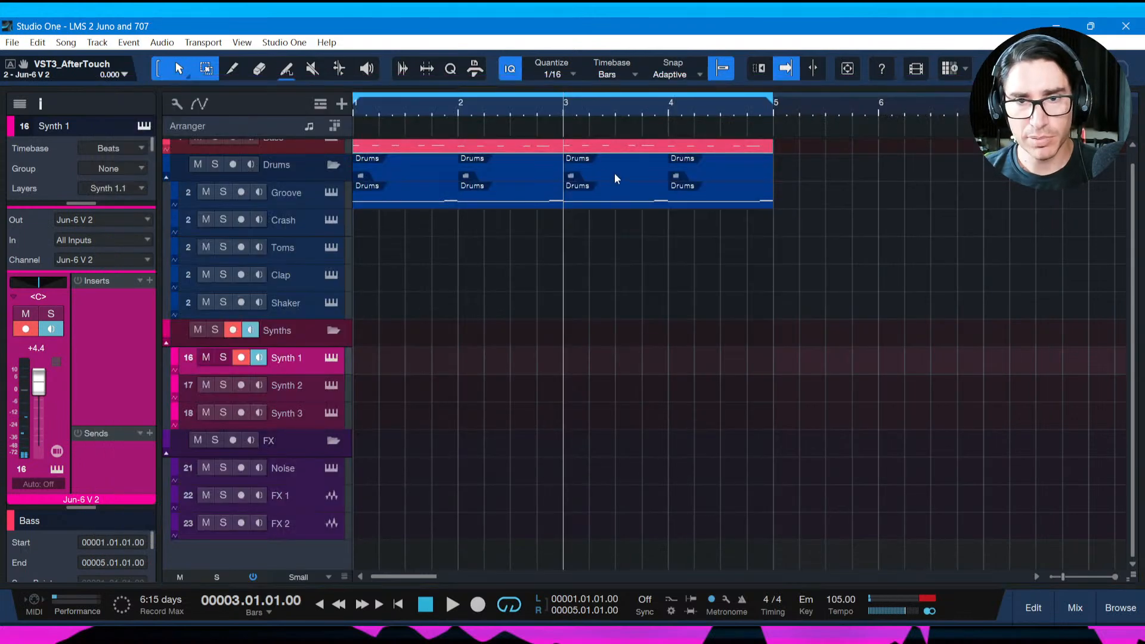
# Draw an empty part from bar 1 to bar 5 on the Synth 1 track and rename the track Chords.
pyautogui.moveTo(360, 358); pyautogui.dragTo(777, 361)
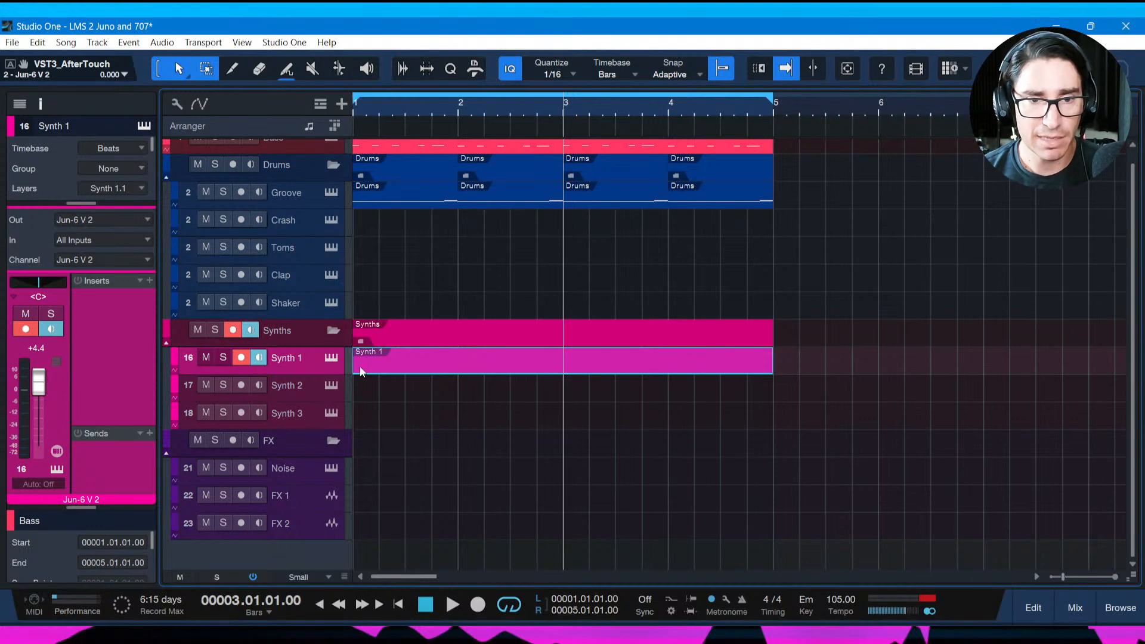
pyautogui.doubleClick(290, 358)
pyautogui.write('C')
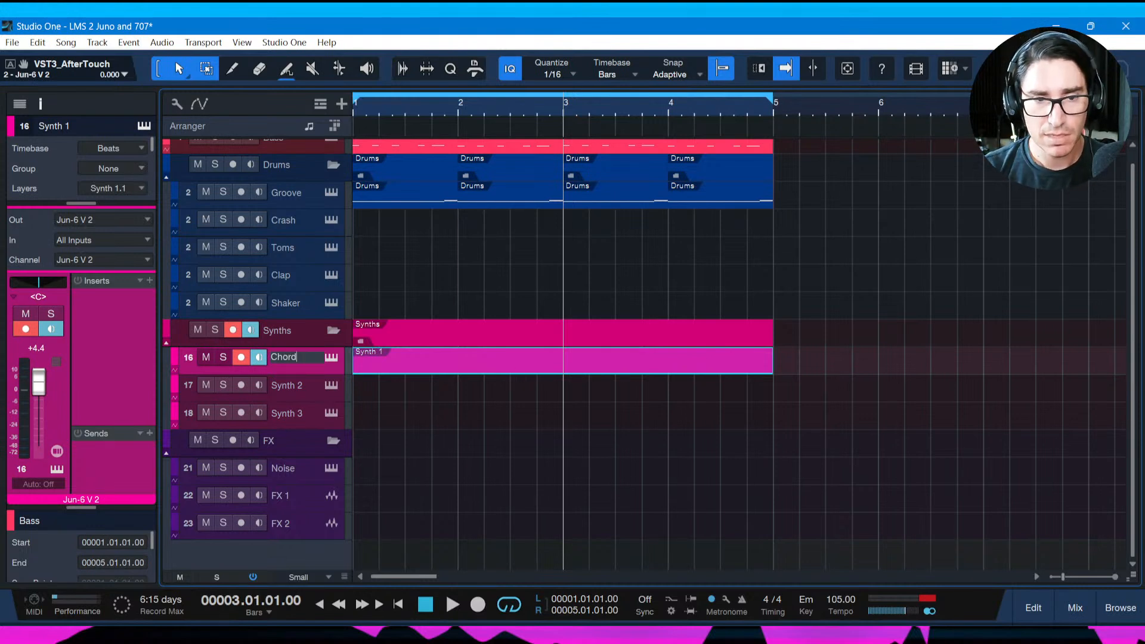
pyautogui.write('hord')
pyautogui.press('Return')
pyautogui.doubleClick(295, 360)
pyautogui.click(297, 361)
pyautogui.write('s')
pyautogui.press('Return')
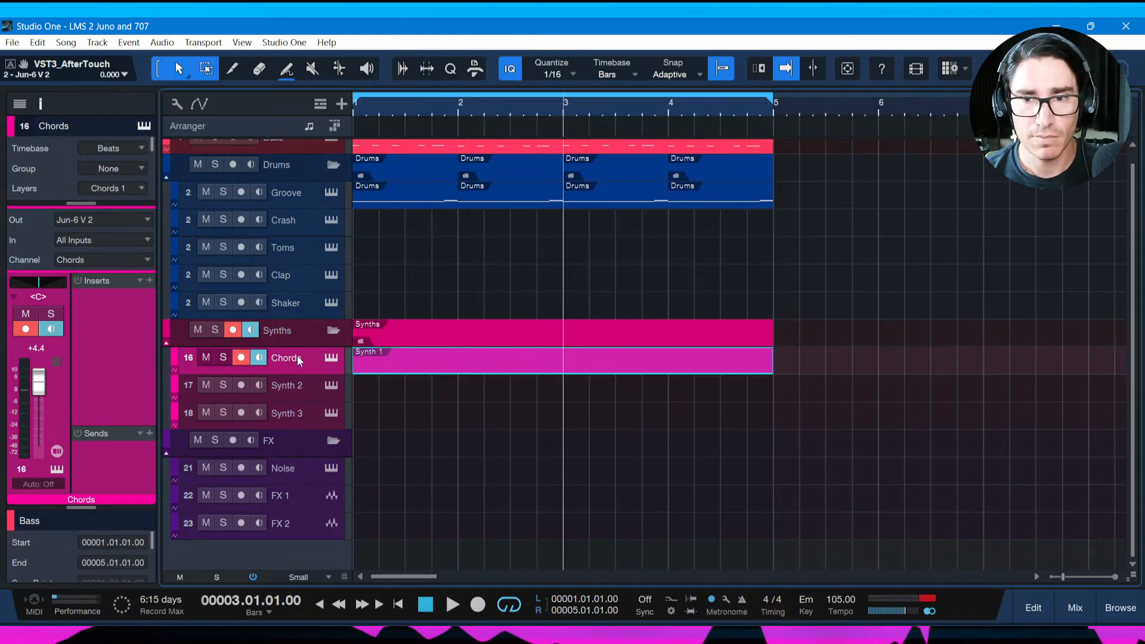
# Open the Chords part in the note editor and record short repeated Em, D, Em and Bm chords across its four bars.
pyautogui.doubleClick(372, 366)
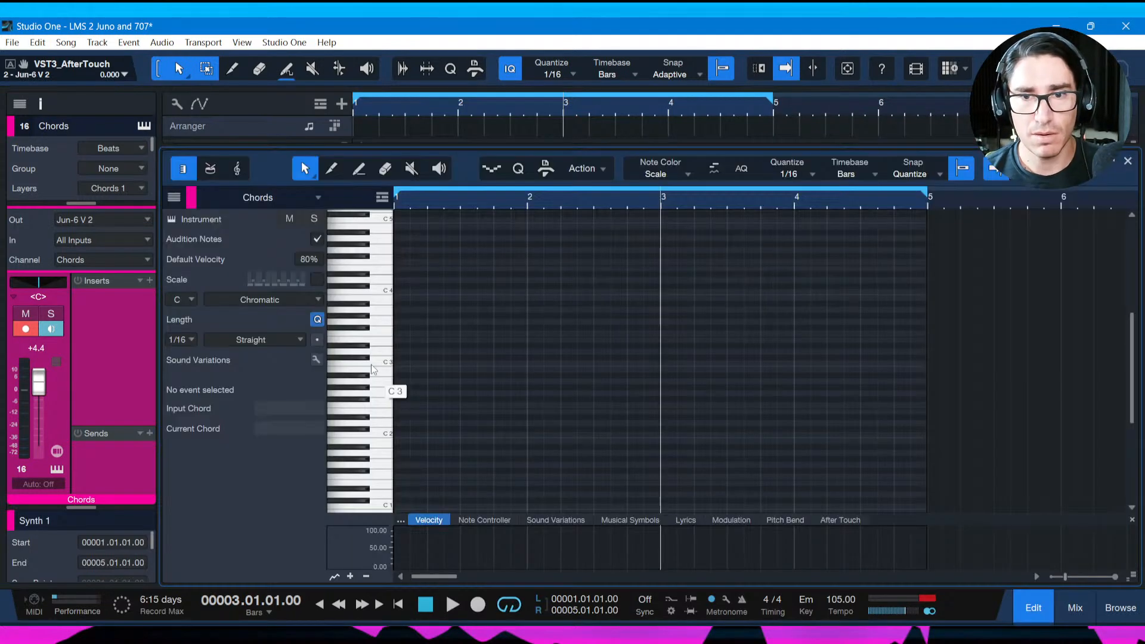
pyautogui.hotkey('ctrl', 's')
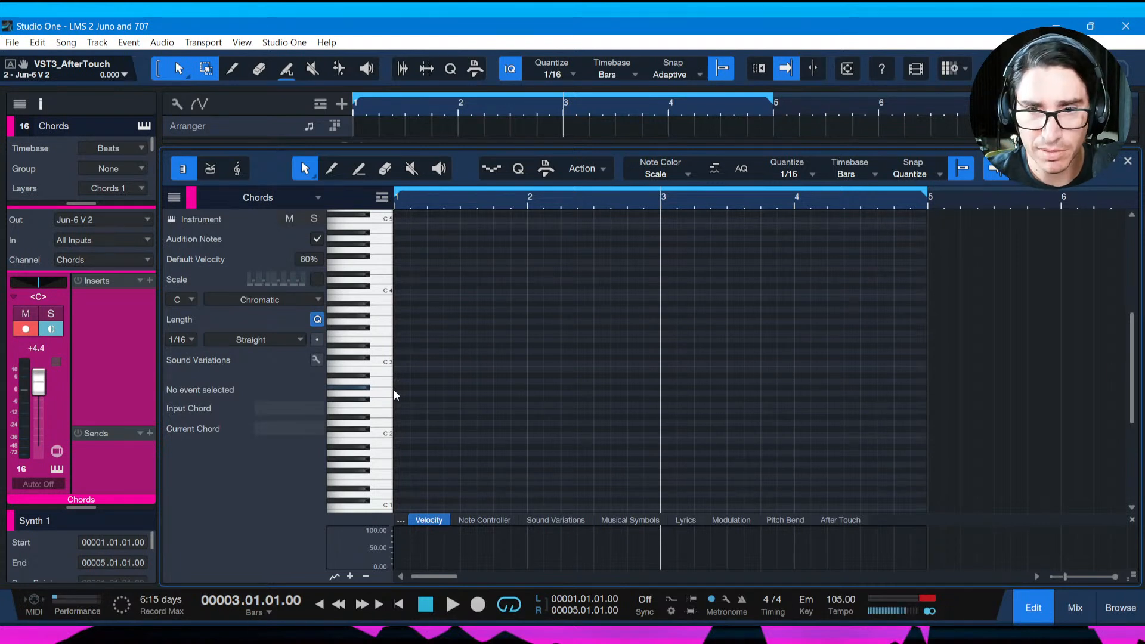
pyautogui.press('Home')
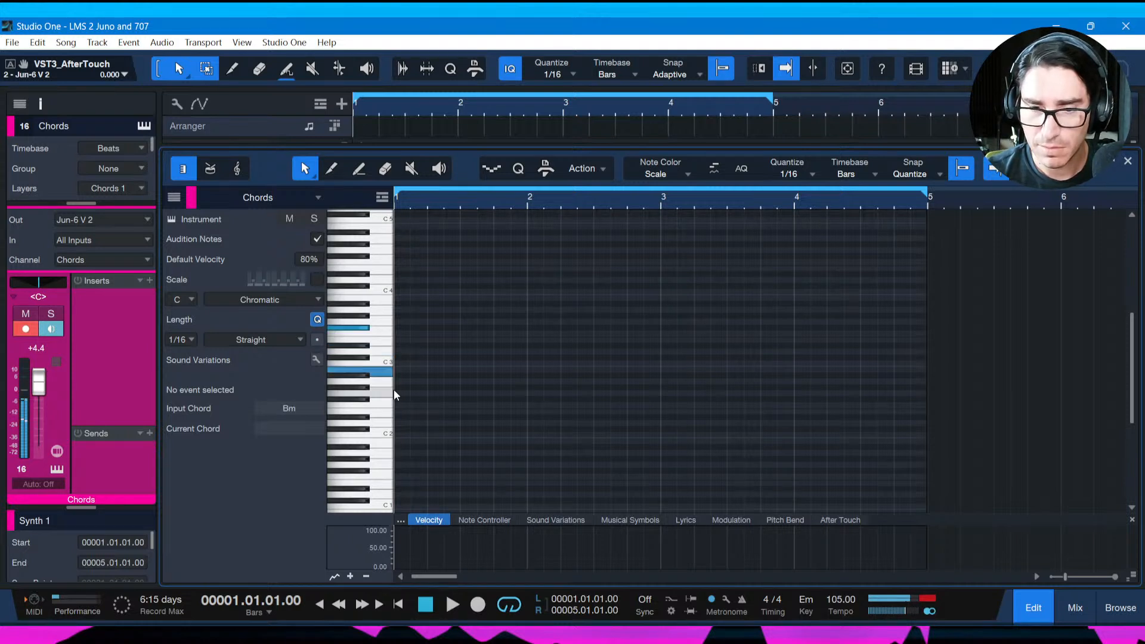
pyautogui.hotkey('ctrl', 's')
pyautogui.press('space')
pyautogui.press('space')
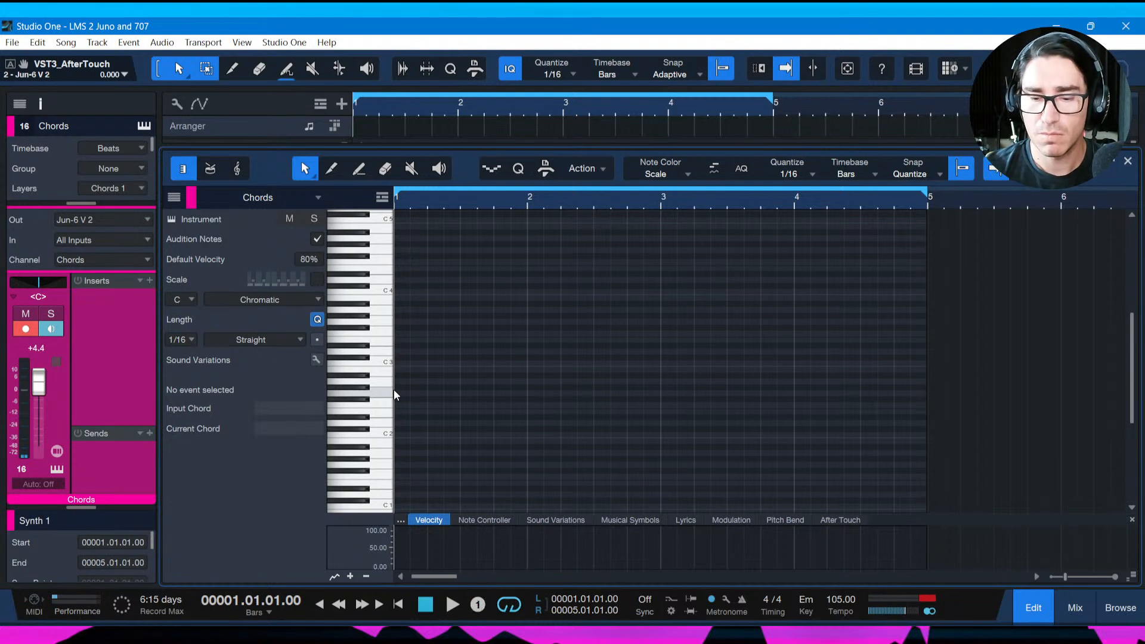
pyautogui.press('KP_Multiply')
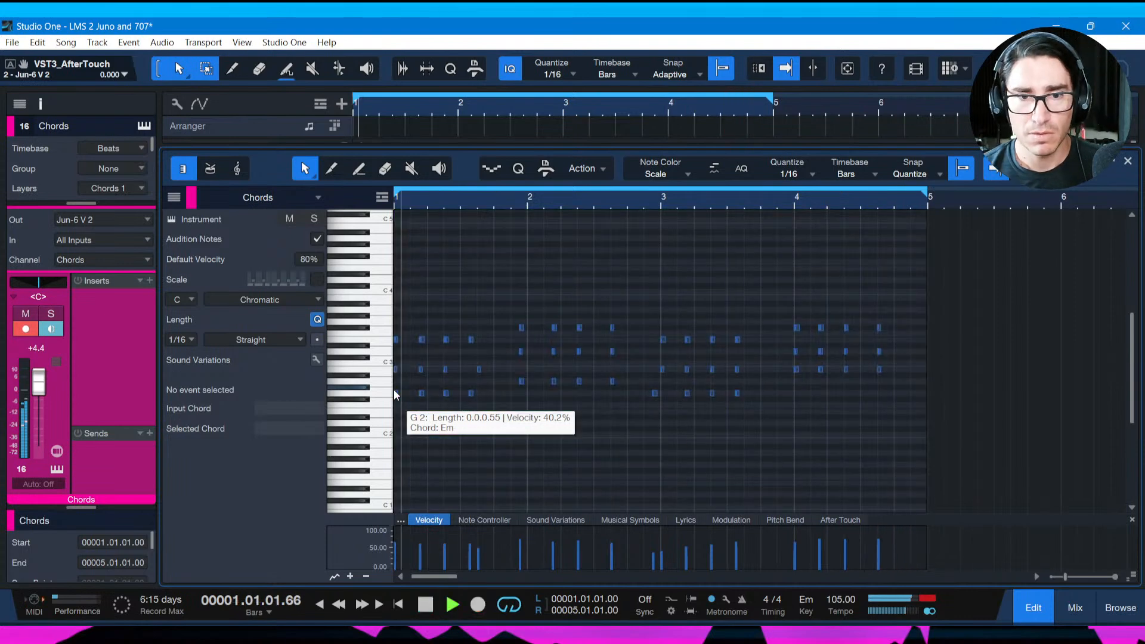
pyautogui.press('space')
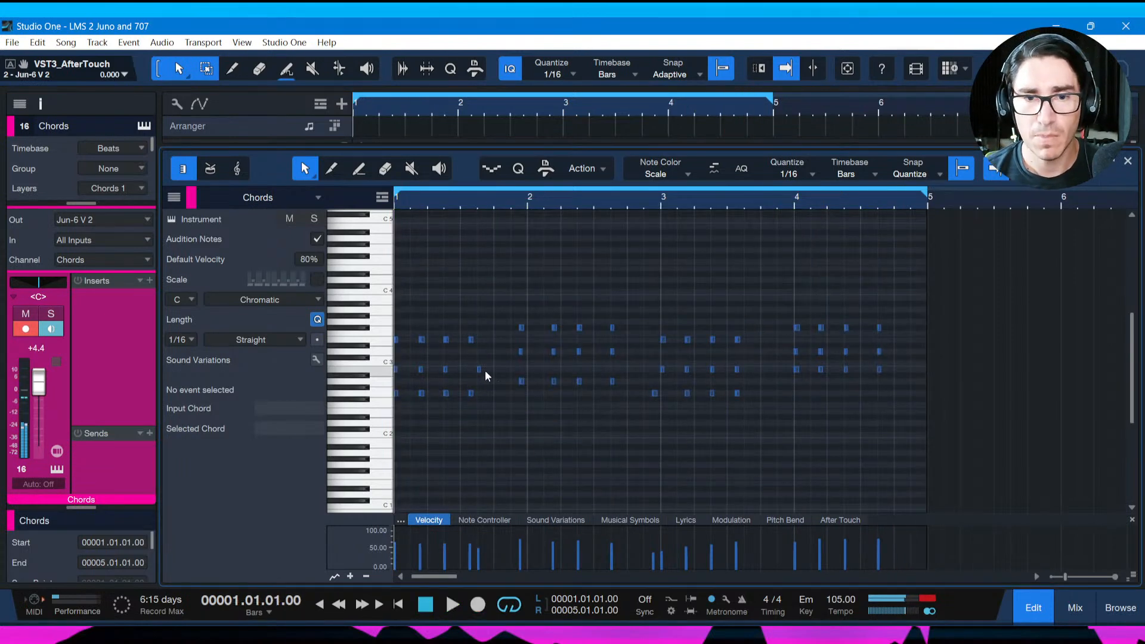
# Align the late B2 note of bar 1's fourth chord to 1.3.2 and play the part back.
pyautogui.moveTo(468, 197); pyautogui.dragTo(499, 218)
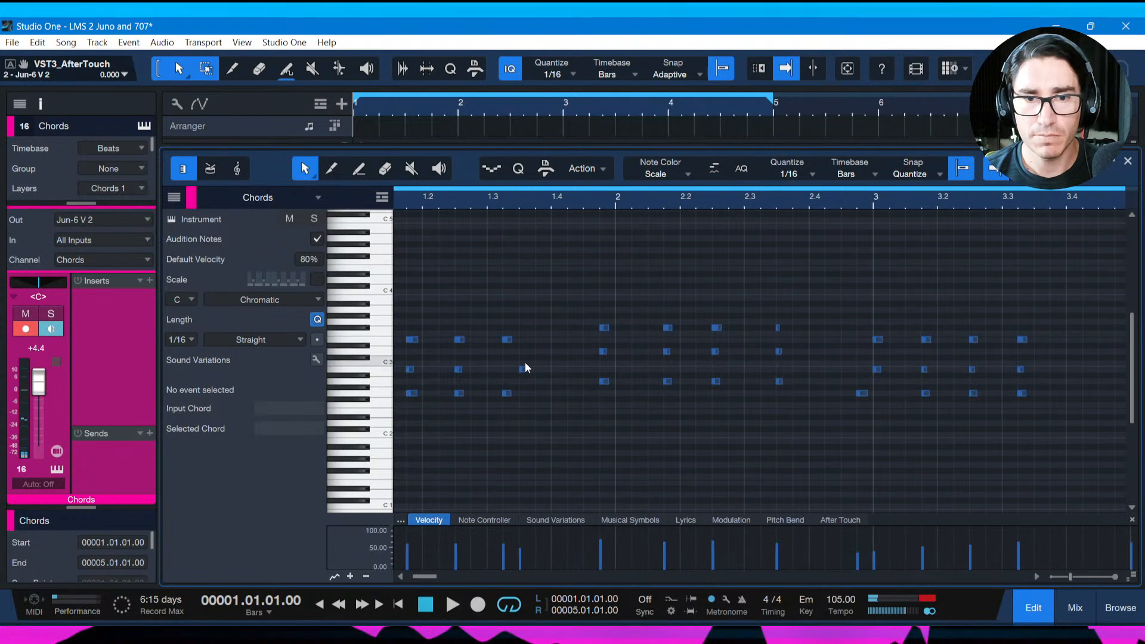
pyautogui.moveTo(525, 367); pyautogui.dragTo(523, 371)
pyautogui.press('space')
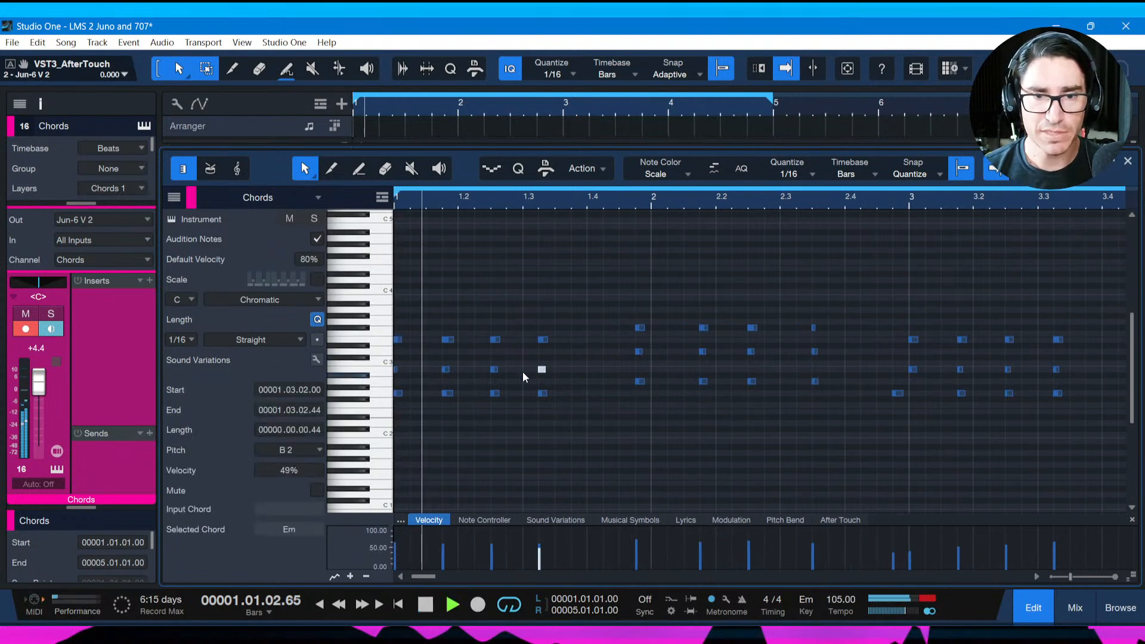
pyautogui.press('space')
# Quantize the recorded chord notes of bars 2 and 3 to 1/16 and listen to the result.
pyautogui.moveTo(604, 290); pyautogui.dragTo(839, 419)
pyautogui.press('q')
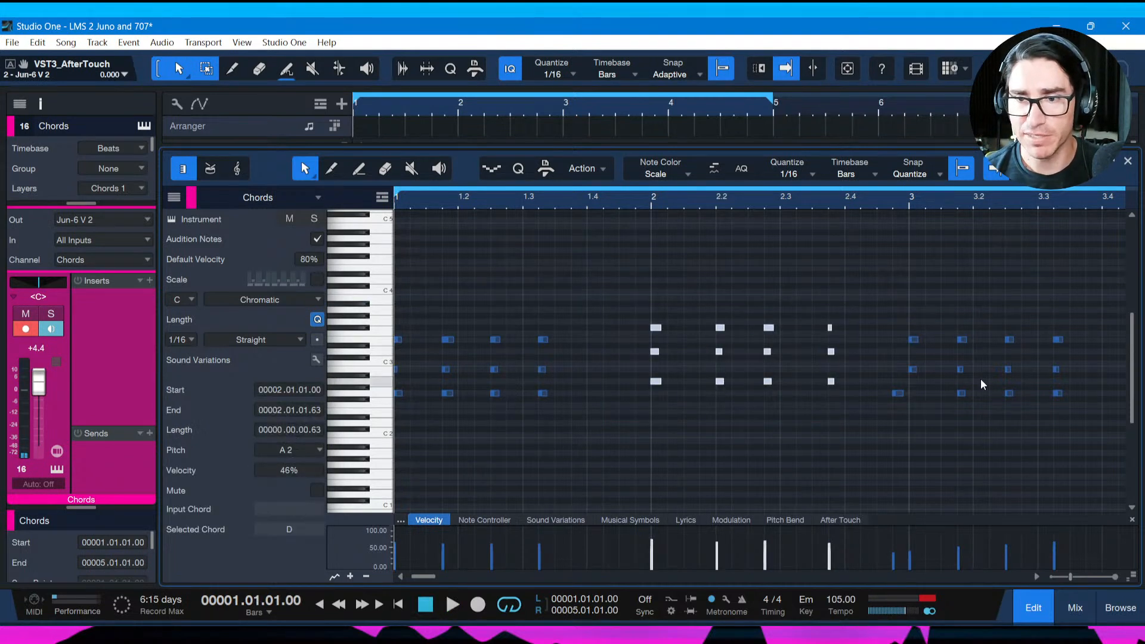
pyautogui.hscroll(2, 981, 384)
pyautogui.moveTo(825, 301); pyautogui.dragTo(1043, 416)
pyautogui.press('q')
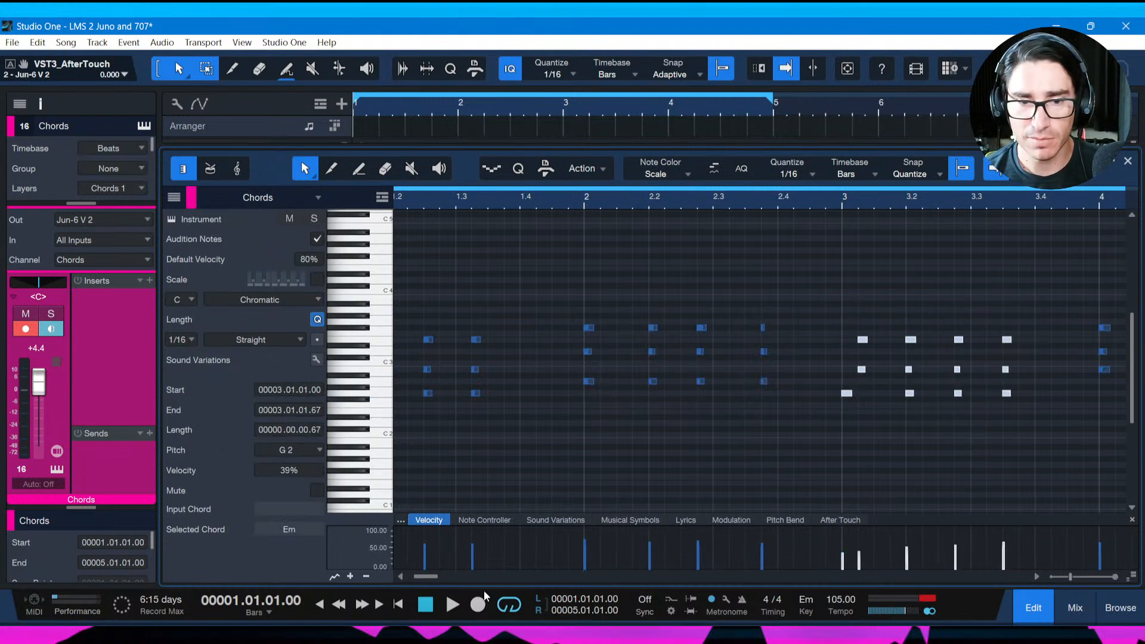
pyautogui.moveTo(433, 577); pyautogui.dragTo(427, 578)
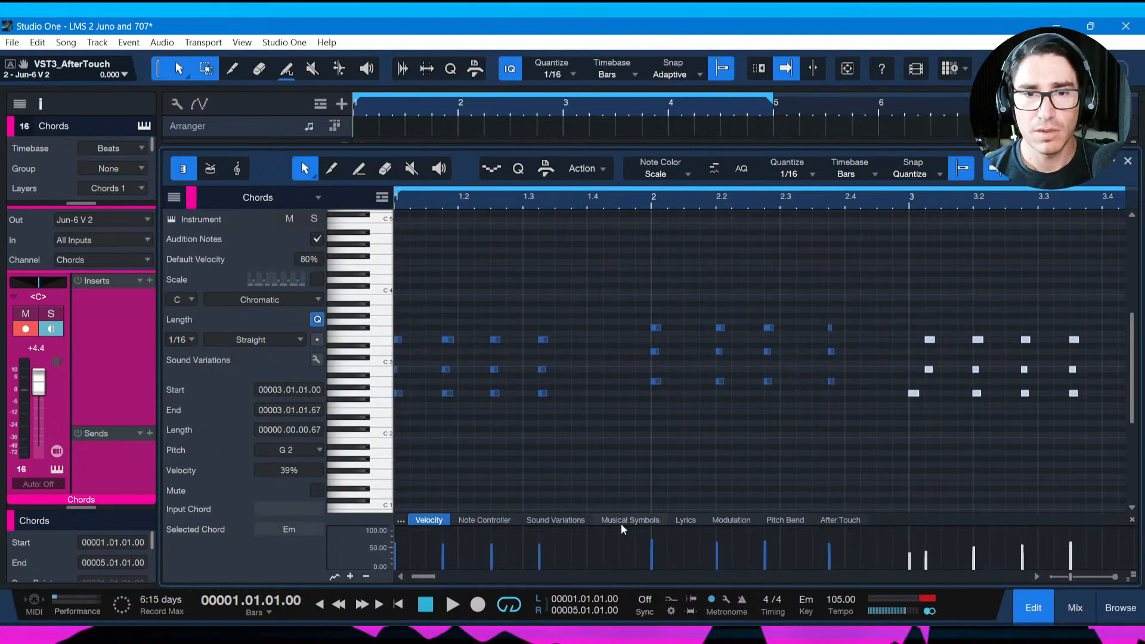
pyautogui.press('space')
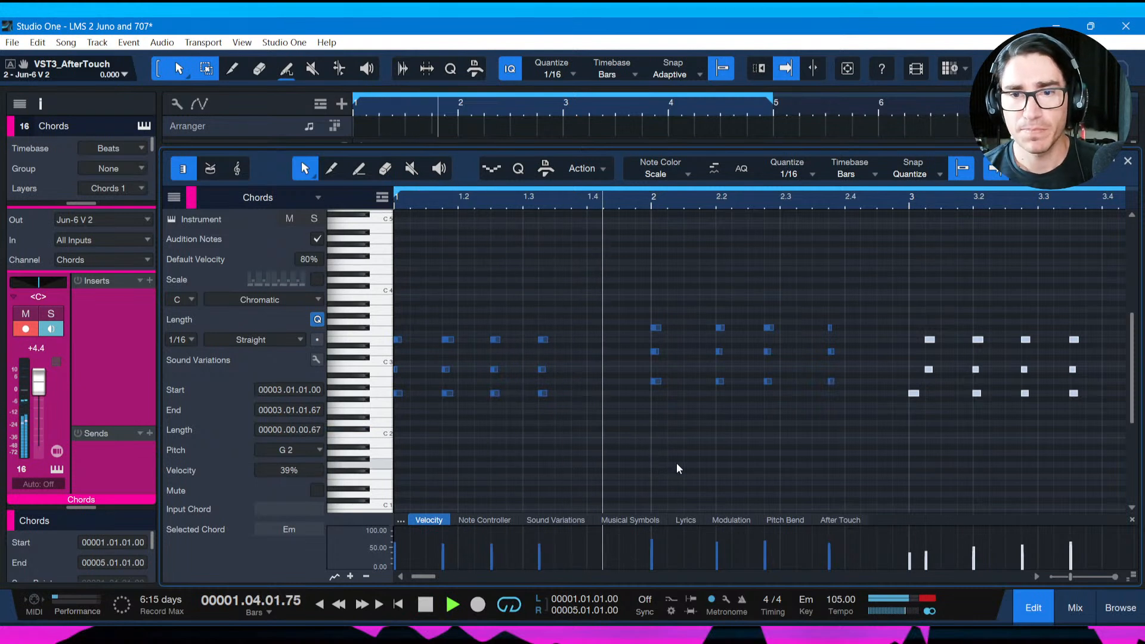
pyautogui.press('space')
pyautogui.press('space')
pyautogui.press('space')
# Delete all chord notes from bar 2 onward, keeping only the four Em chords of bar 1, and save the song.
pyautogui.moveTo(636, 273); pyautogui.dragTo(1096, 413)
pyautogui.press('Delete')
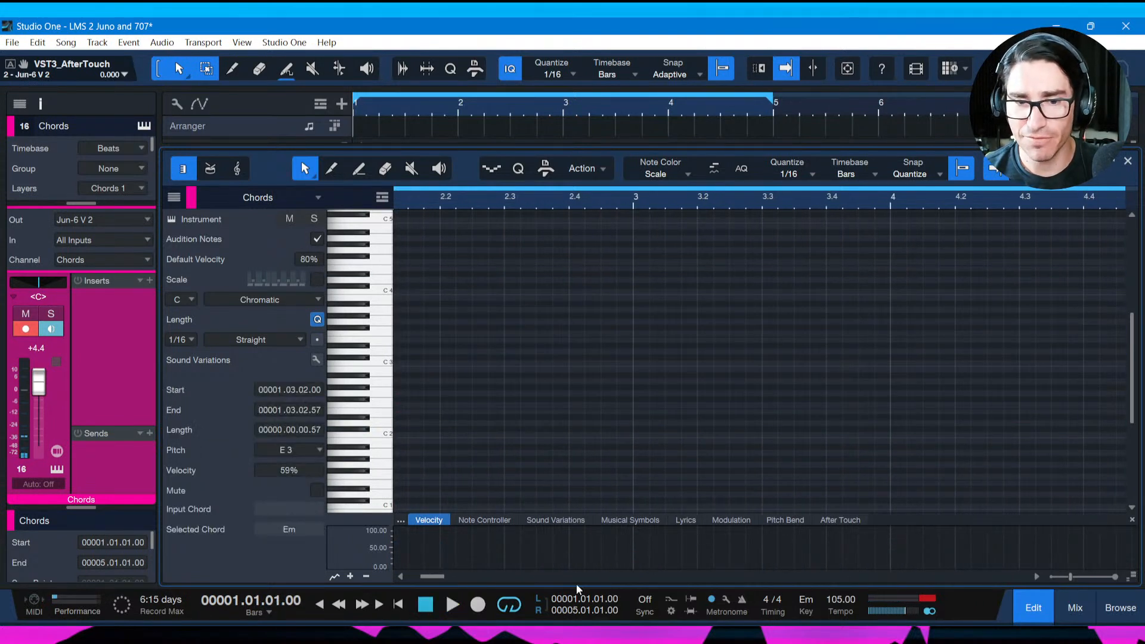
pyautogui.moveTo(435, 577); pyautogui.dragTo(402, 575)
pyautogui.click(524, 440)
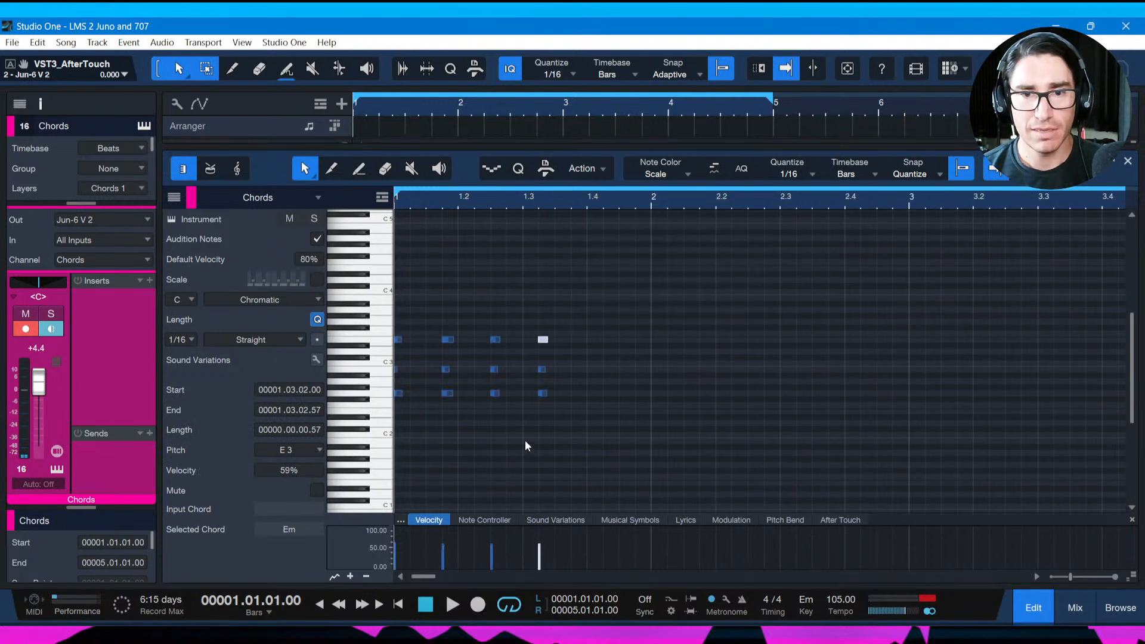
pyautogui.hotkey('ctrl', 's')
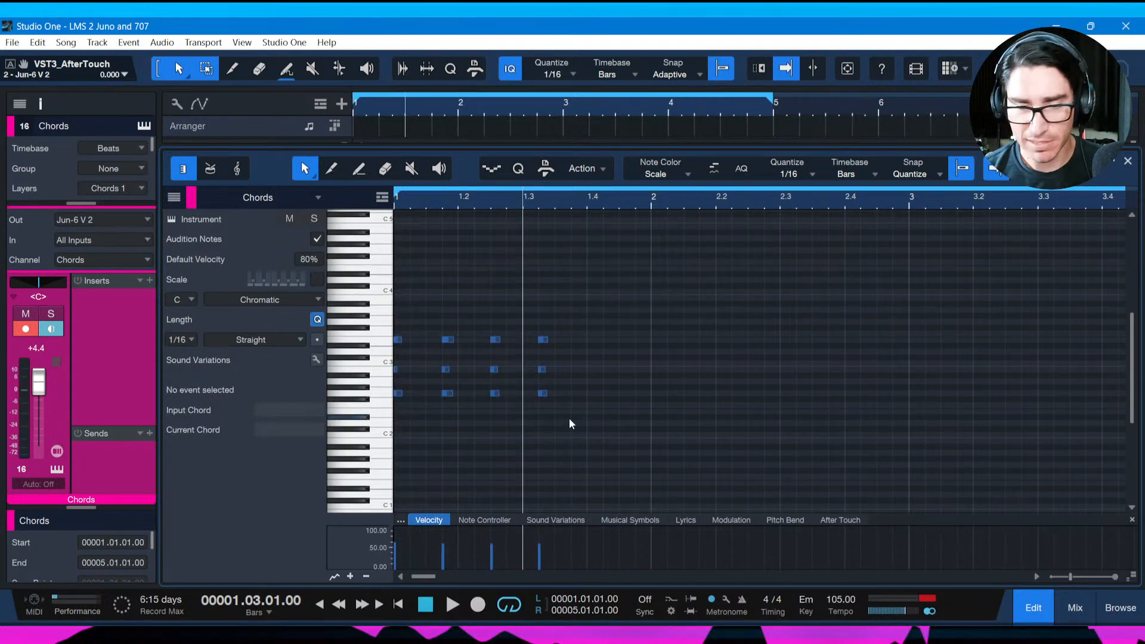
# Play back the chords and show the track list to compare them with the Bass part's notes.
pyautogui.press('space')
pyautogui.press('space')
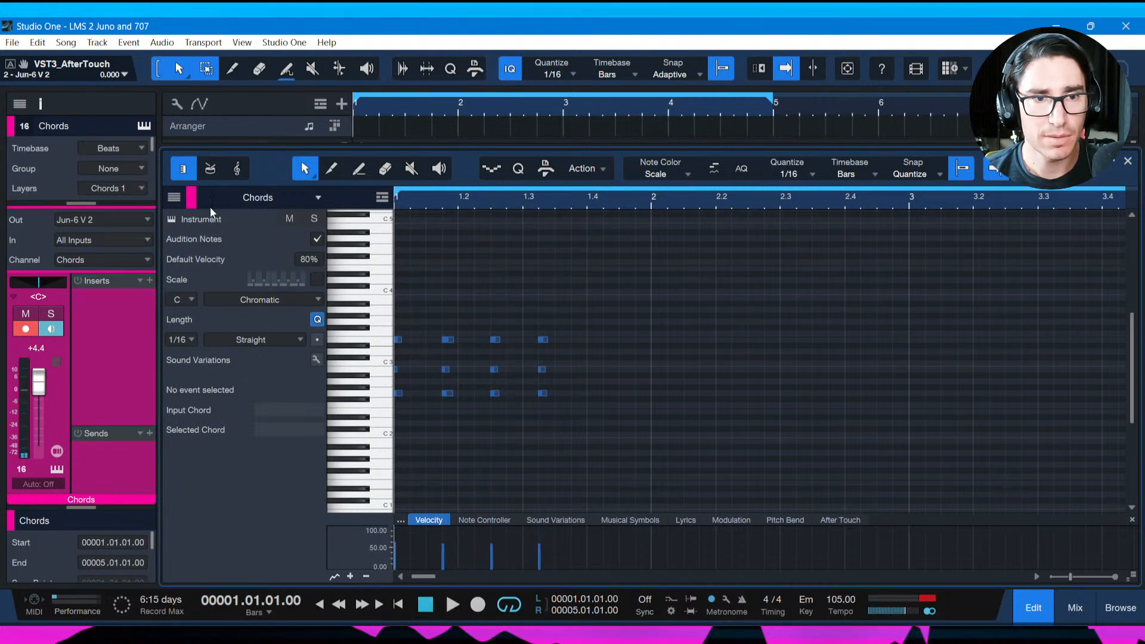
pyautogui.click(173, 199)
pyautogui.click(173, 218)
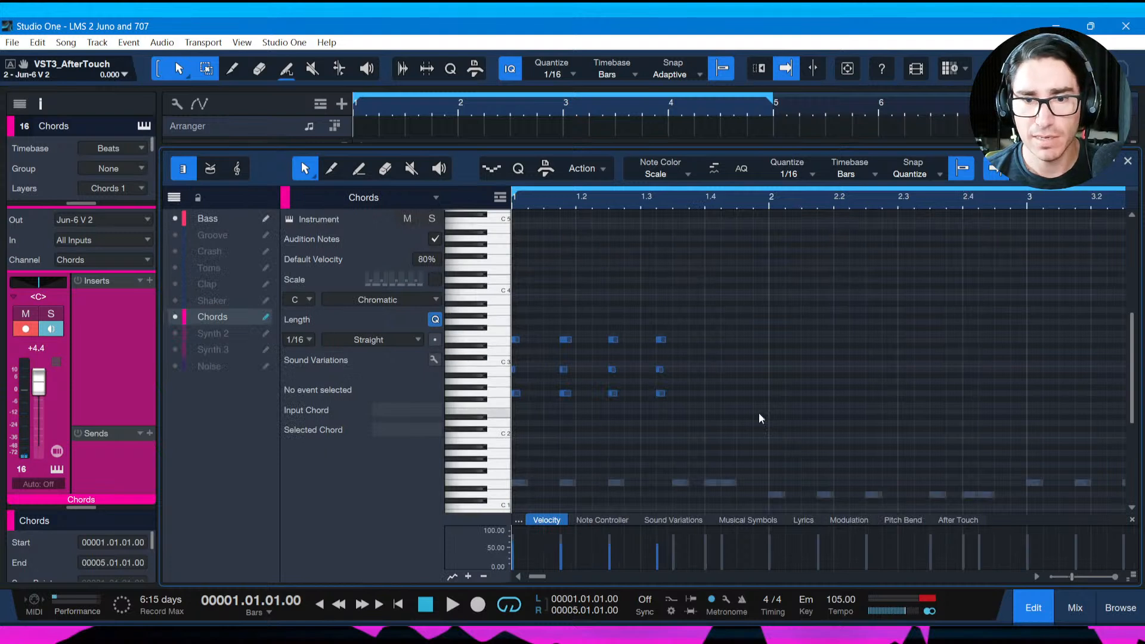
pyautogui.scroll(-3, 764, 414)
pyautogui.scroll(-3, 765, 418)
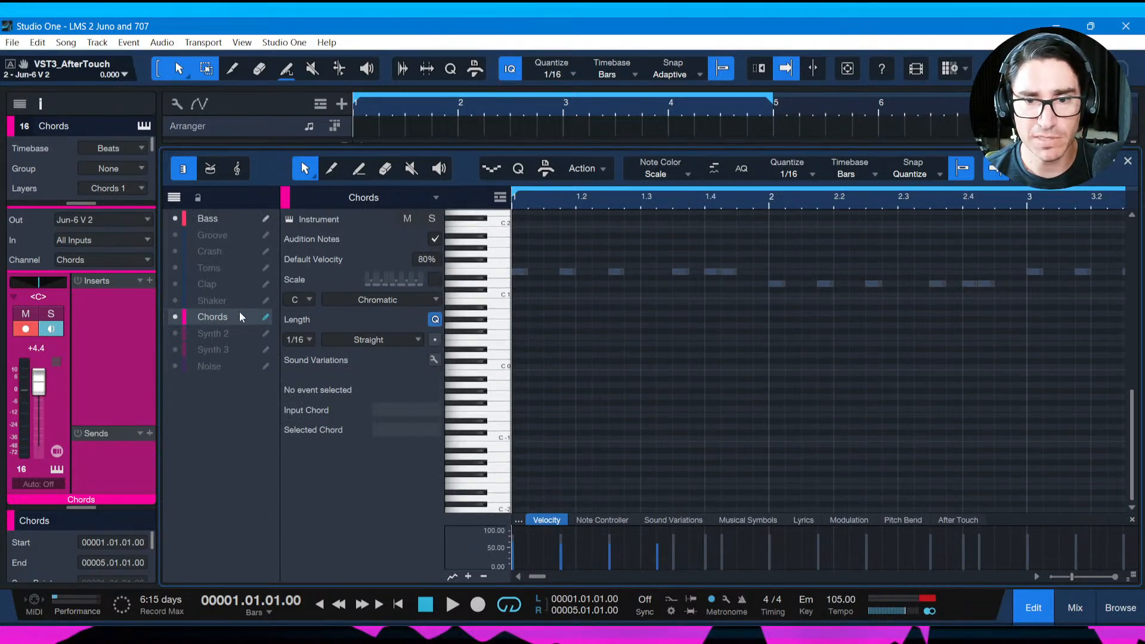
pyautogui.scroll(4, 614, 391)
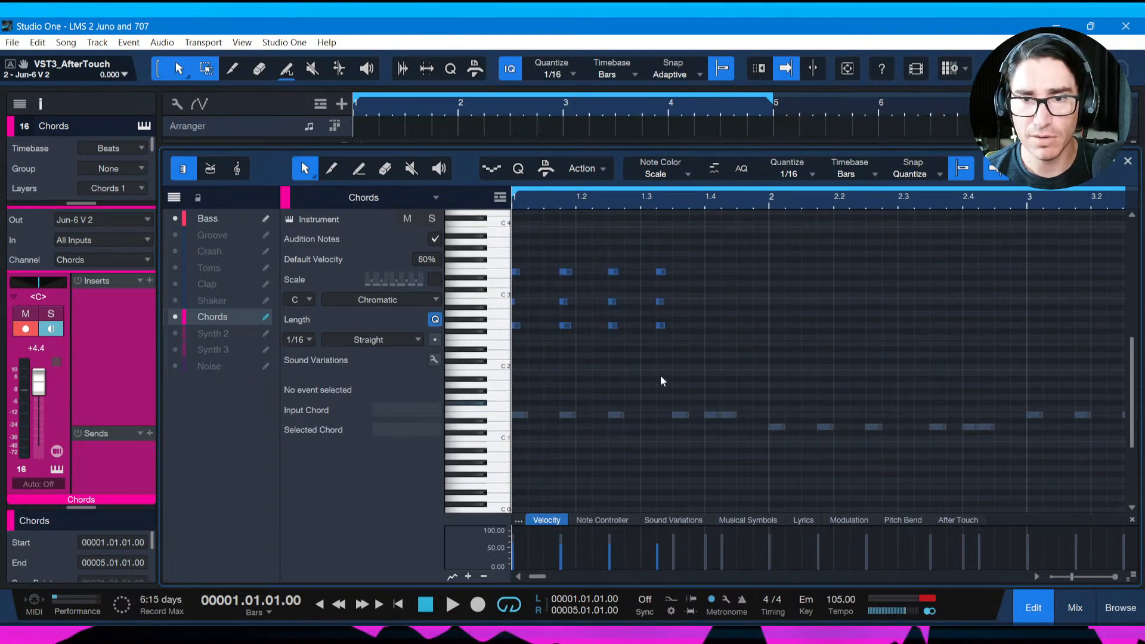
# Move bar 1's fourth Em chord later to 1.3.3 and listen to it against the bass.
pyautogui.scroll(1, 674, 358)
pyautogui.moveTo(673, 272); pyautogui.dragTo(655, 355)
pyautogui.hotkey('alt', 'Right')
pyautogui.press('space')
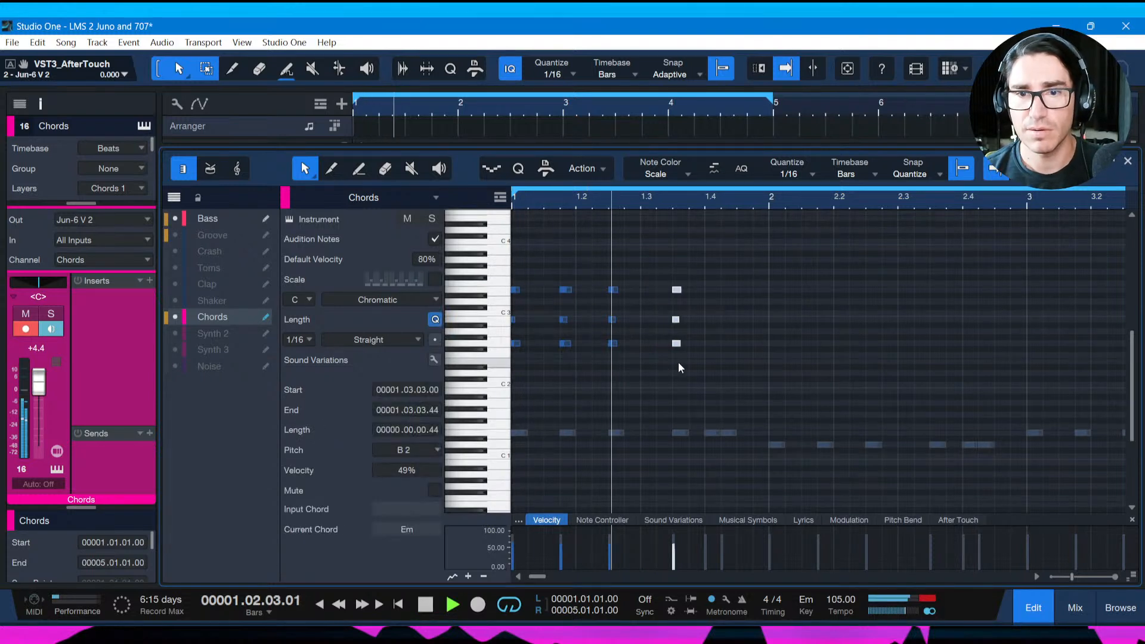
pyautogui.press('space')
# Try bar 1's fourth chord at 1.4.1, return it to 1.3.3 and listen to both timings.
pyautogui.hotkey('alt', 'Right')
pyautogui.hotkey('alt', 'Right')
pyautogui.press('space')
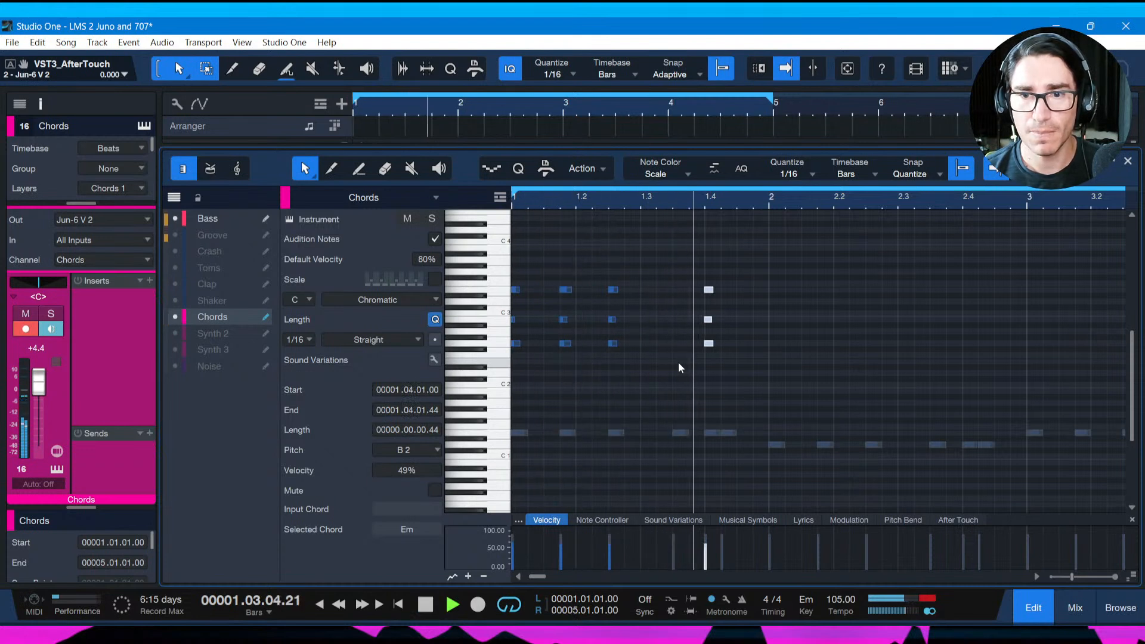
pyautogui.press('space')
pyautogui.hotkey('alt', 'Left')
pyautogui.hotkey('alt', 'Left')
pyautogui.press('space')
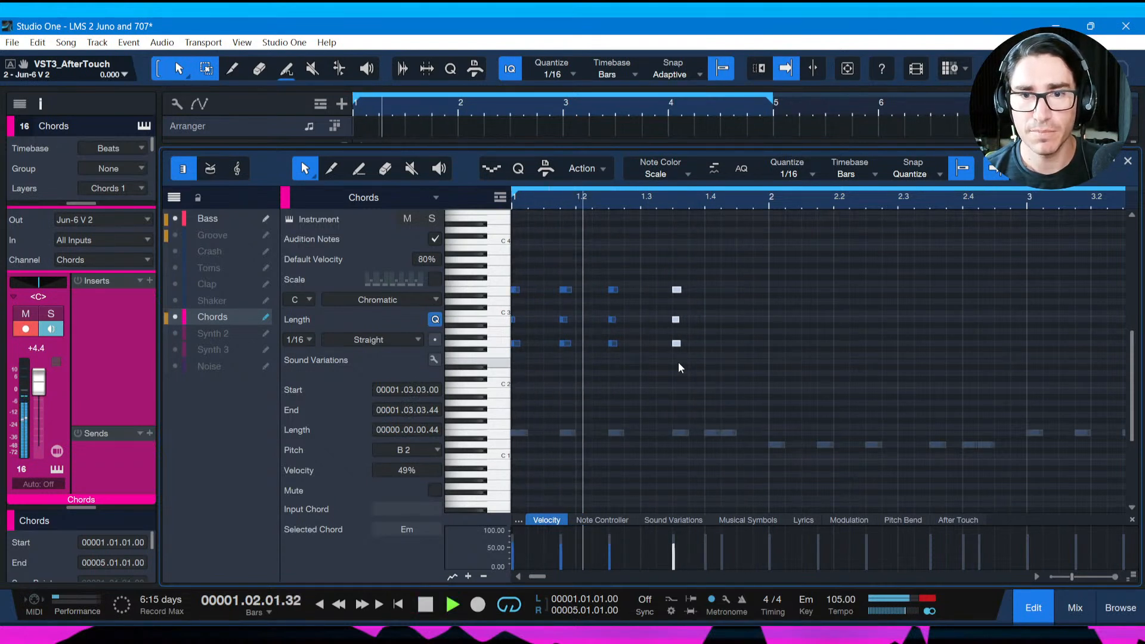
pyautogui.press('space')
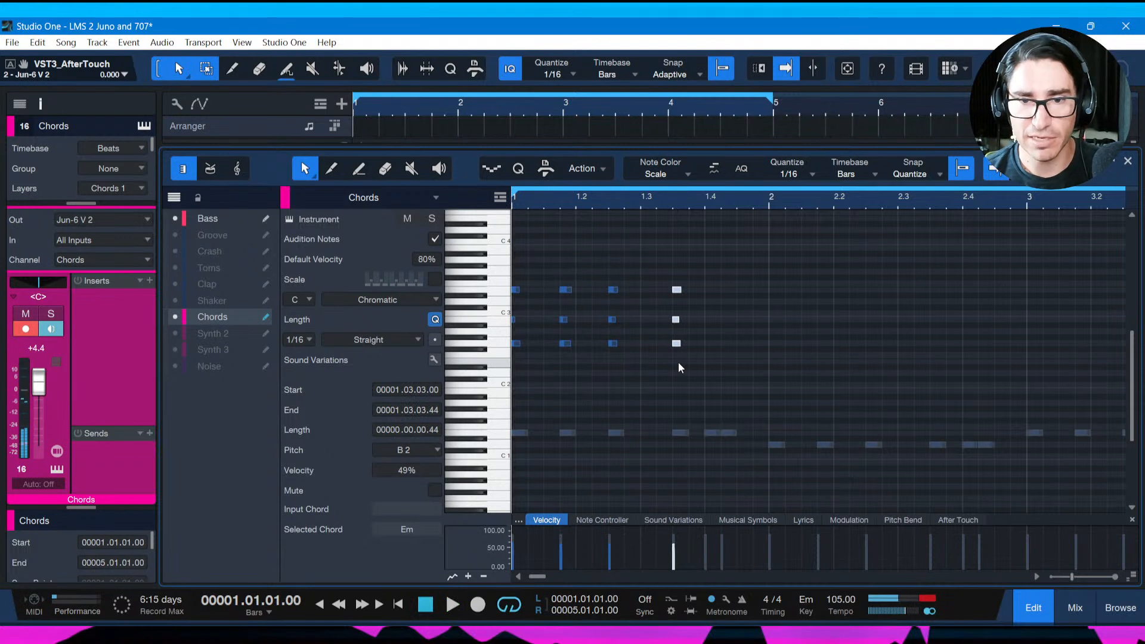
# Audition bar 1's fourth chord at 1.4.1 once more and move it back to 1.3.3.
pyautogui.hotkey('alt', 'Right')
pyautogui.hotkey('alt', 'Right')
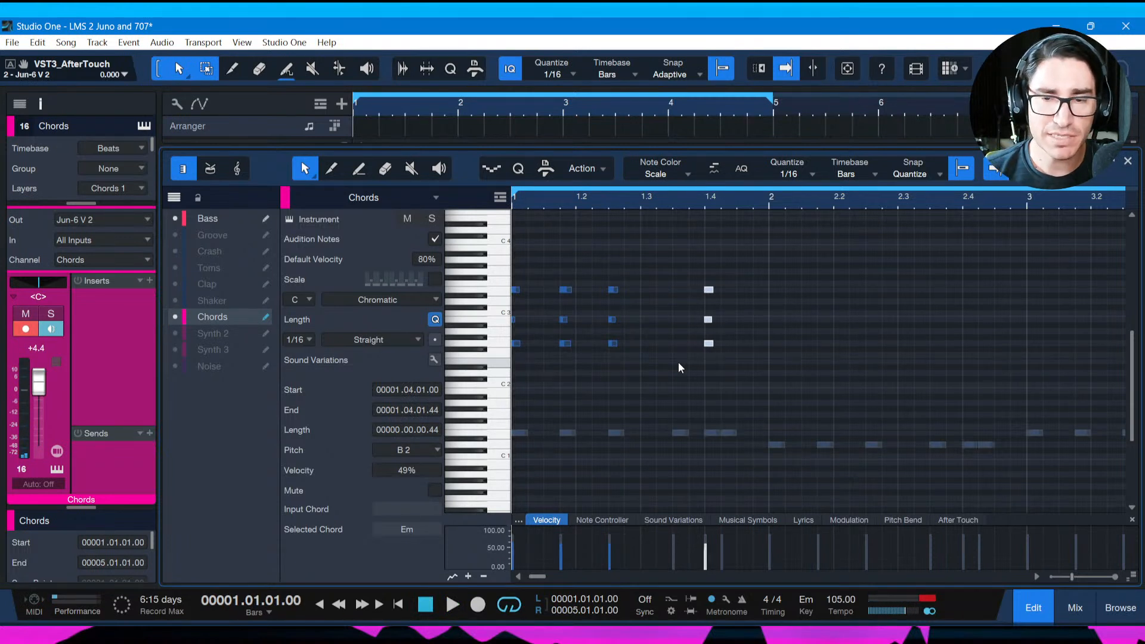
pyautogui.press('space')
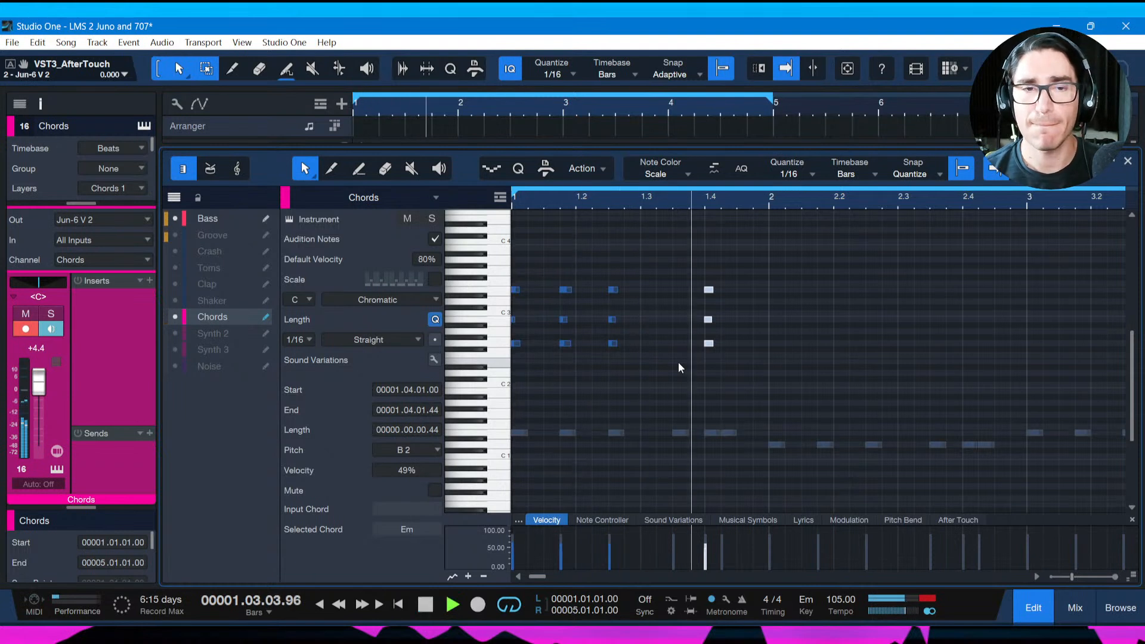
pyautogui.press('space')
pyautogui.hotkey('alt', 'Left')
pyautogui.hotkey('alt', 'Left')
# Save the song, play the revised chord rhythm and hide the note editor's track list.
pyautogui.hotkey('ctrl', 's')
pyautogui.press('space')
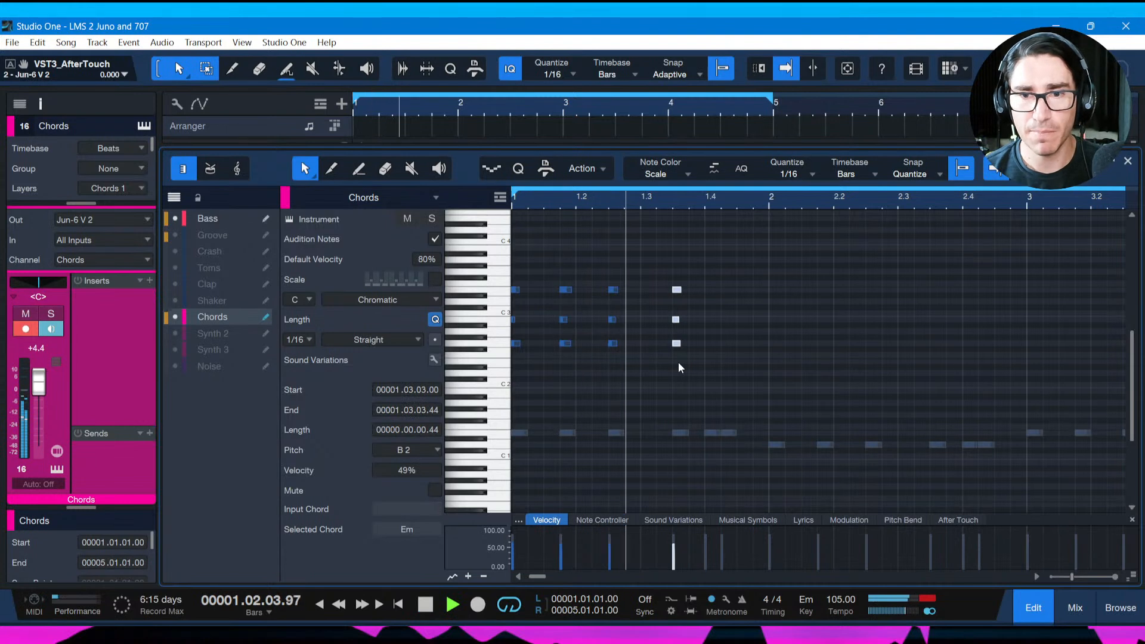
pyautogui.press('space')
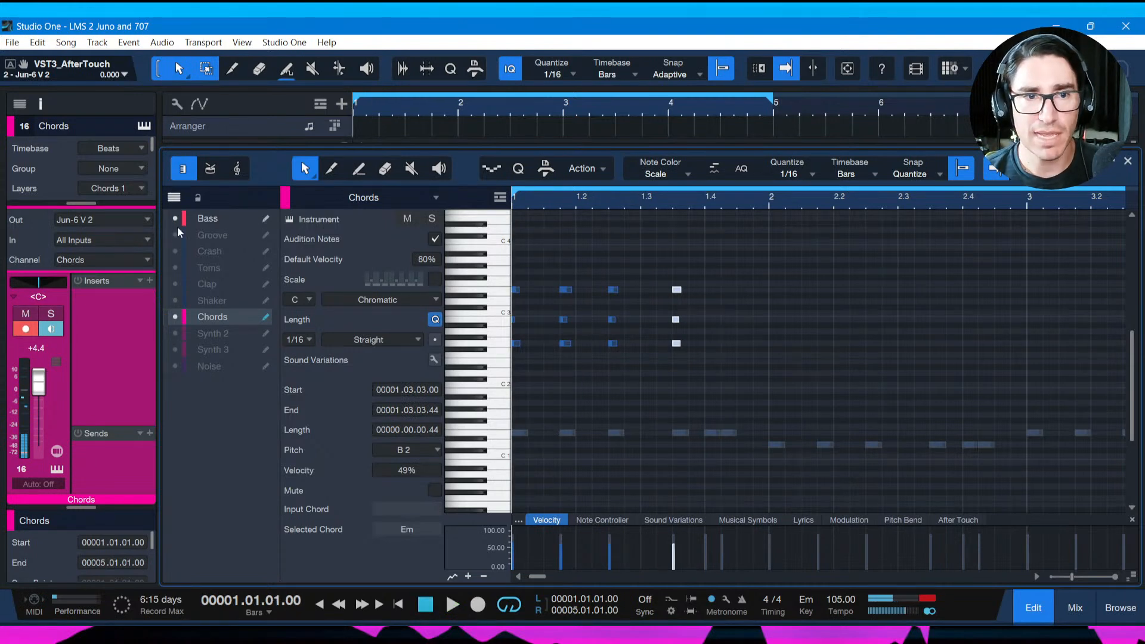
pyautogui.click(174, 198)
pyautogui.scroll(1, 750, 469)
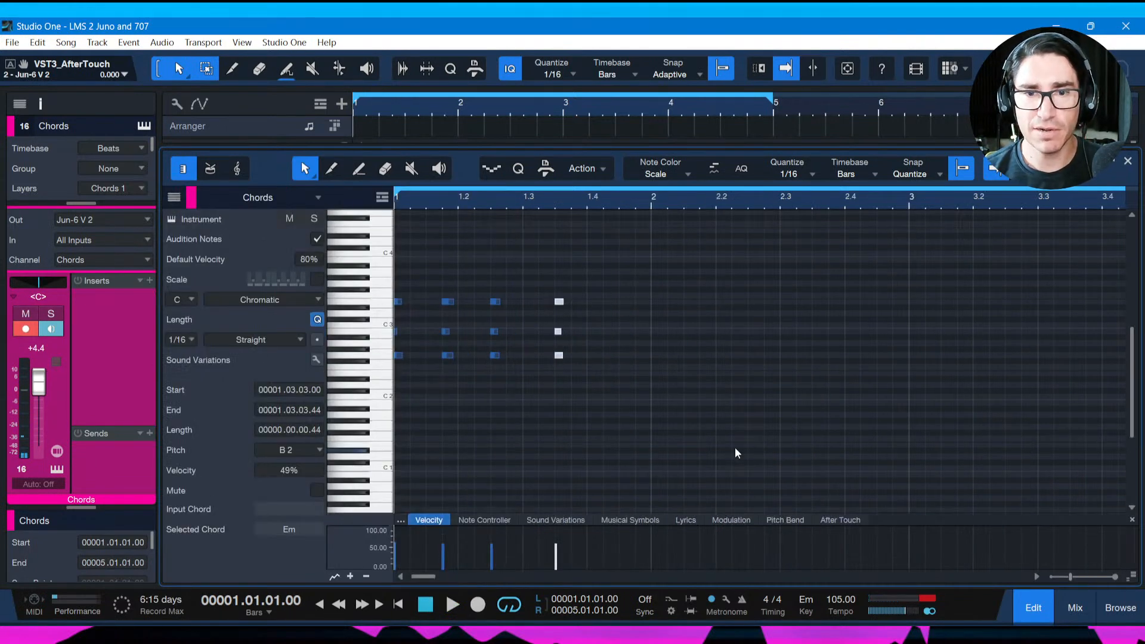
# Duplicate bar 1's four Em chords into bars 2, 3 and 4 and save the song.
pyautogui.scroll(1, 636, 400)
pyautogui.moveTo(651, 383); pyautogui.dragTo(399, 289)
pyautogui.click(449, 321)
pyautogui.moveTo(400, 335); pyautogui.dragTo(403, 335)
pyautogui.click(485, 390)
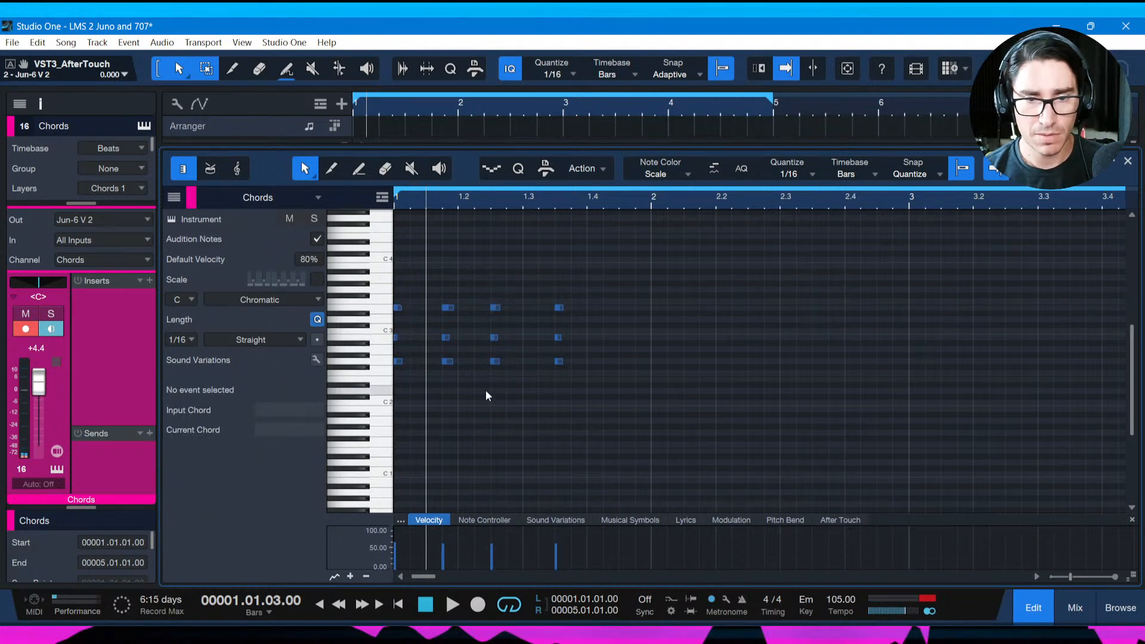
pyautogui.hotkey('ctrl', 'a')
pyautogui.hotkey('ctrl', 'd')
pyautogui.hotkey('ctrl', 'd')
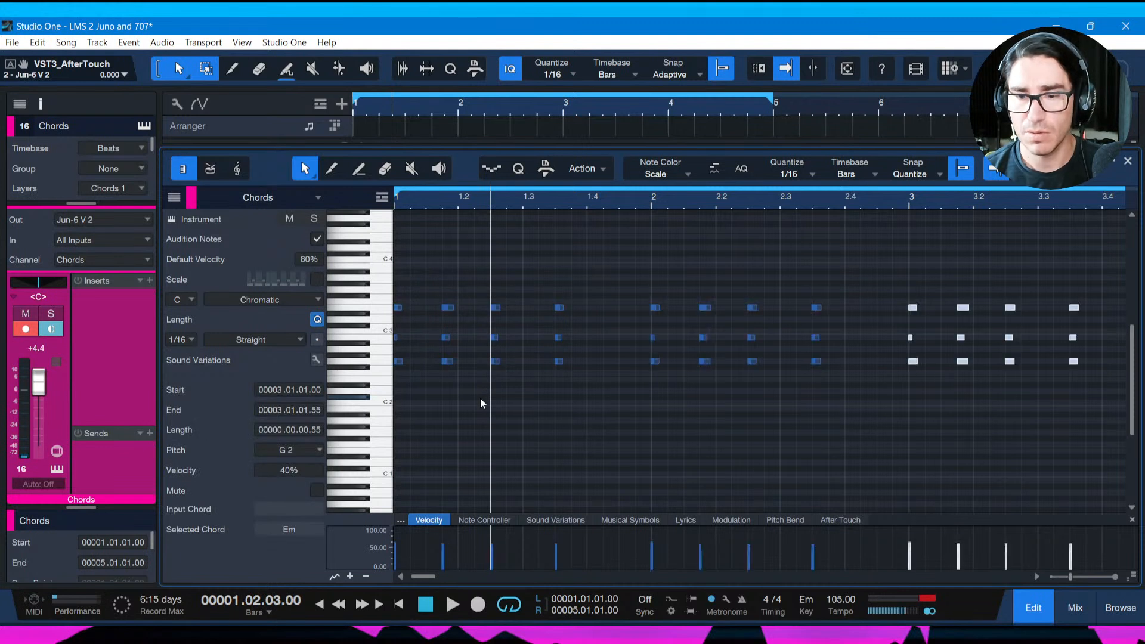
pyautogui.hotkey('ctrl', 'd')
pyautogui.hotkey('ctrl', 's')
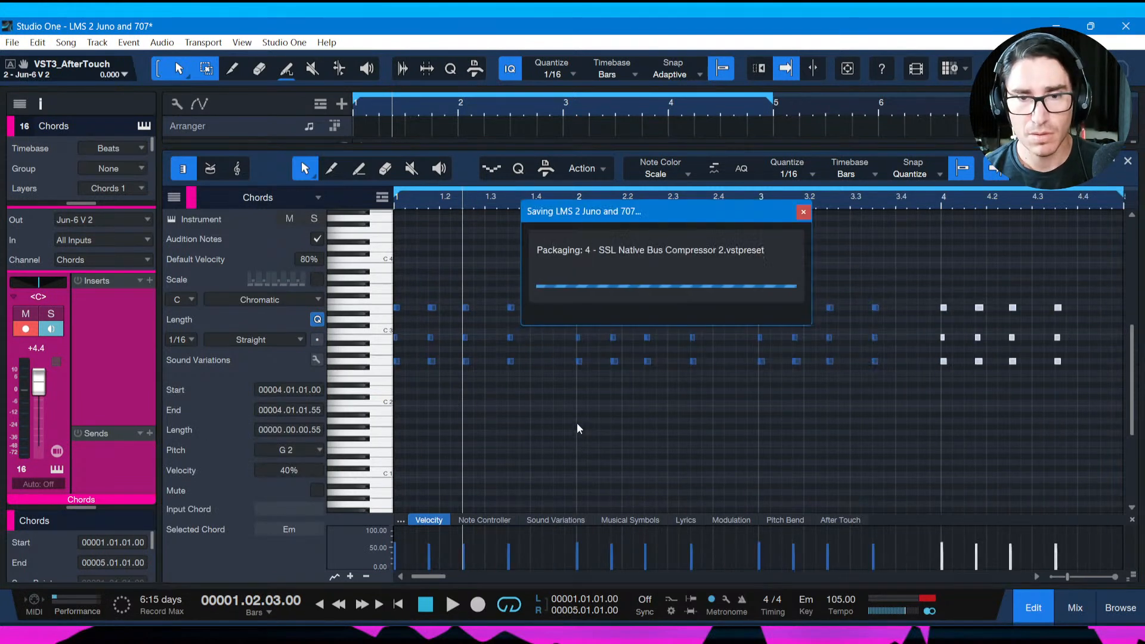
# Transpose bar 2's chords up two semitones, raise their middle notes to D3 and listen to the change.
pyautogui.click(583, 389)
pyautogui.moveTo(565, 275); pyautogui.dragTo(740, 365)
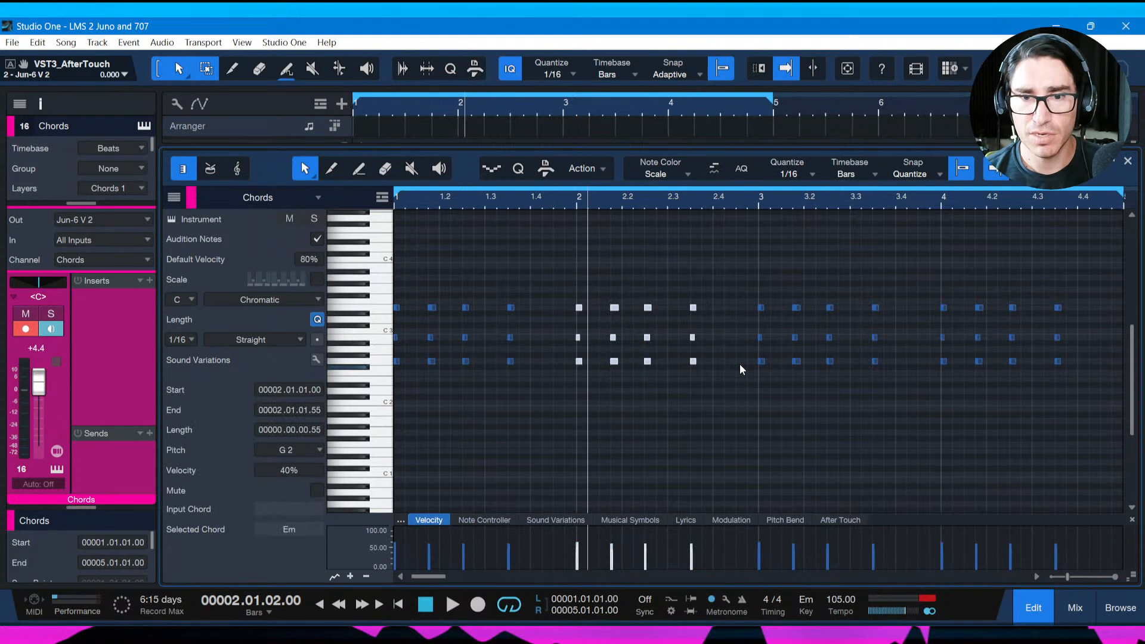
pyautogui.press('Up')
pyautogui.press('Up')
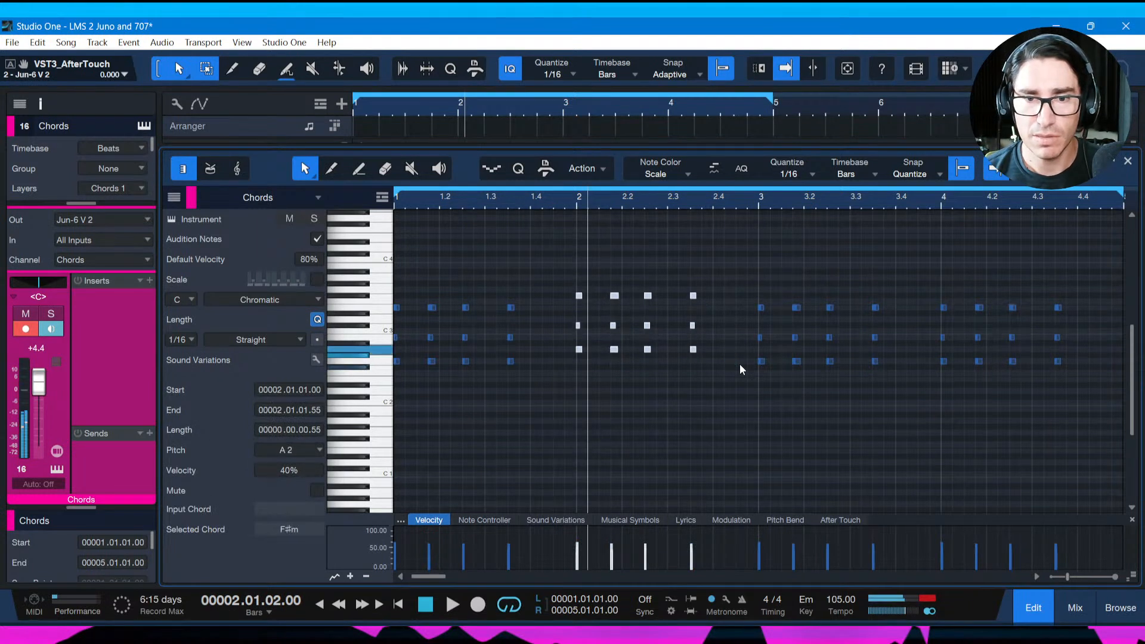
pyautogui.click(561, 310)
pyautogui.moveTo(561, 309); pyautogui.dragTo(714, 331)
pyautogui.press('Up')
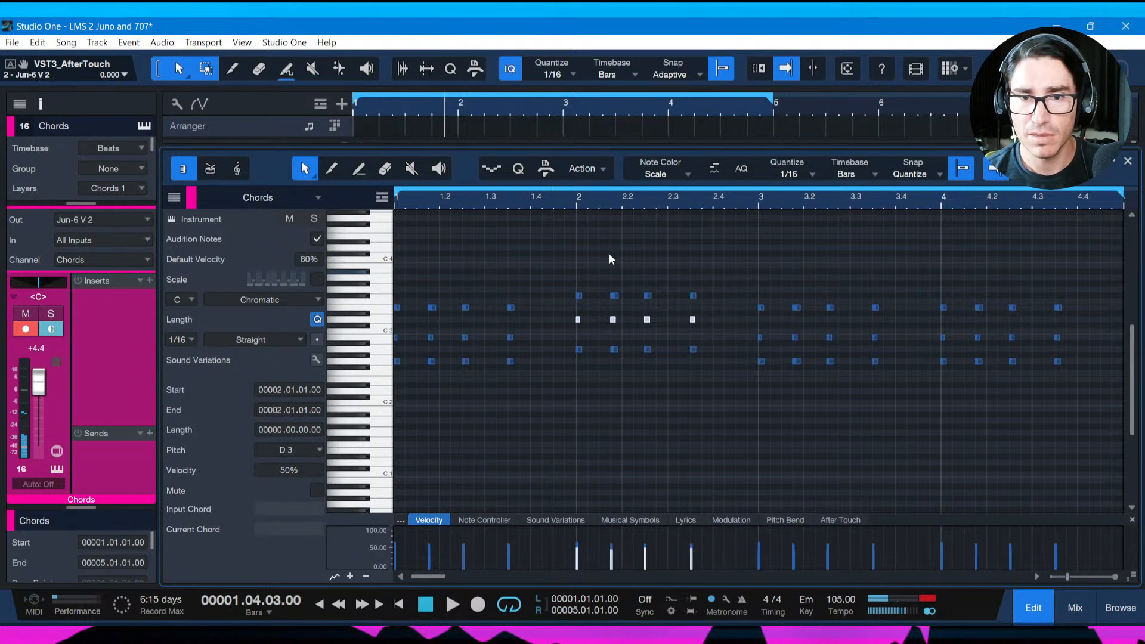
pyautogui.press('space')
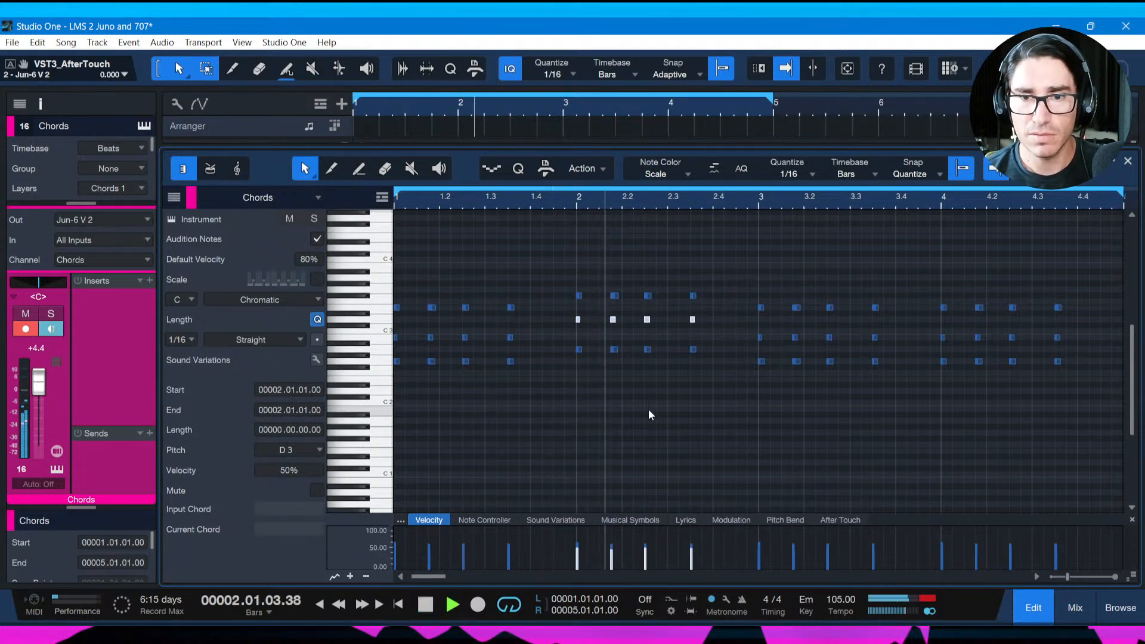
pyautogui.press('space')
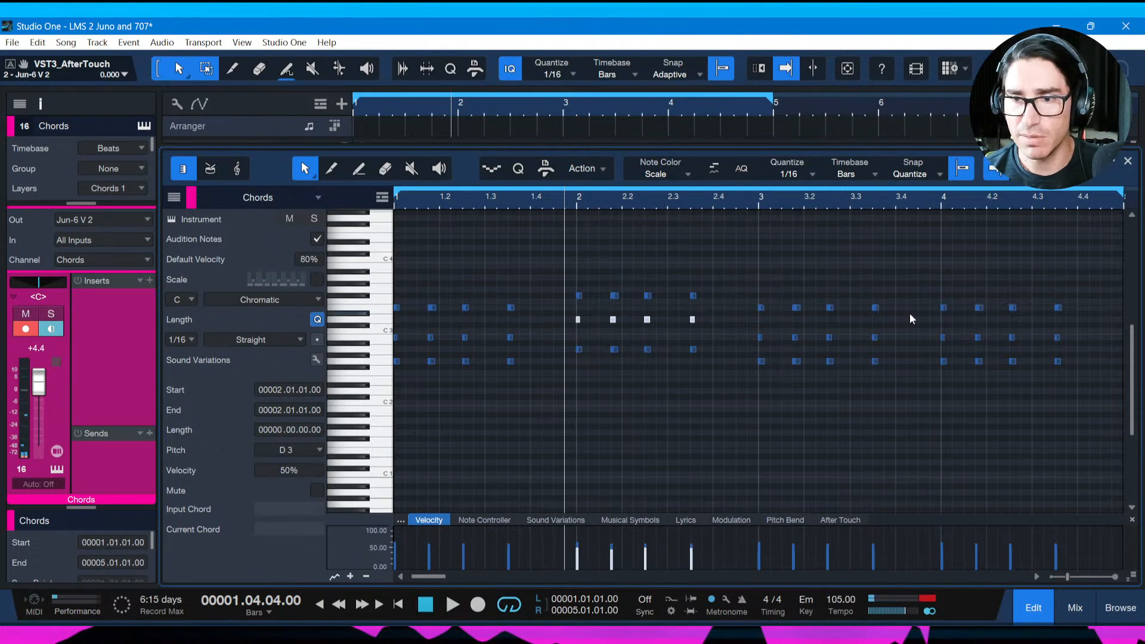
# Transpose bar 4's chords up four semitones and lower their middle notes to D3.
pyautogui.moveTo(935, 294); pyautogui.dragTo(1080, 378)
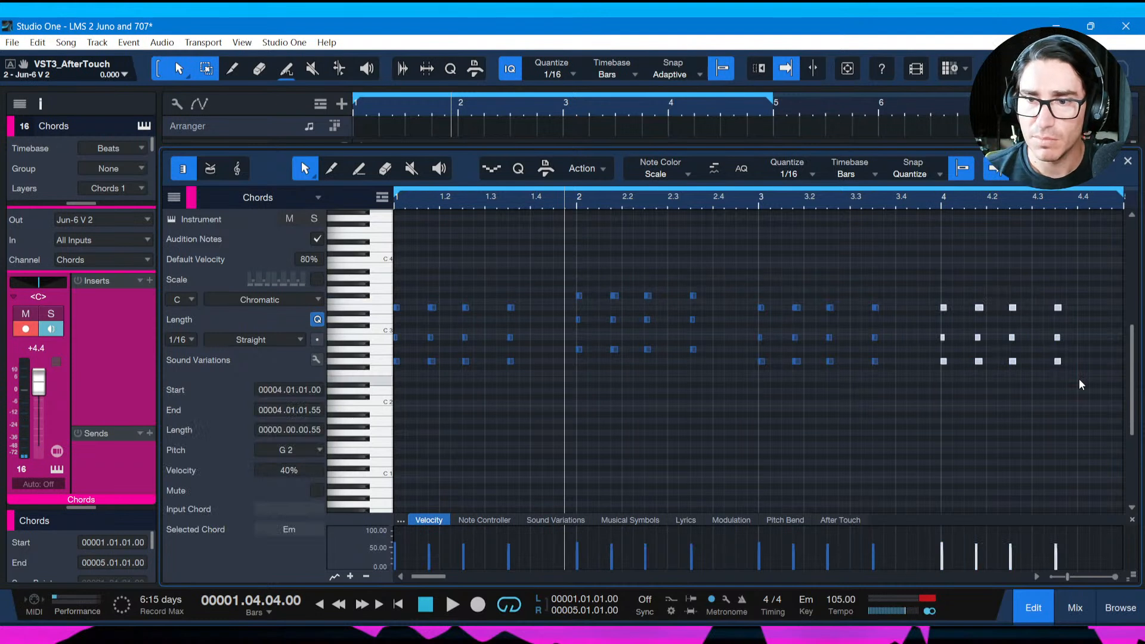
pyautogui.press('Up')
pyautogui.press('Up')
pyautogui.press('Up')
pyautogui.press('Up')
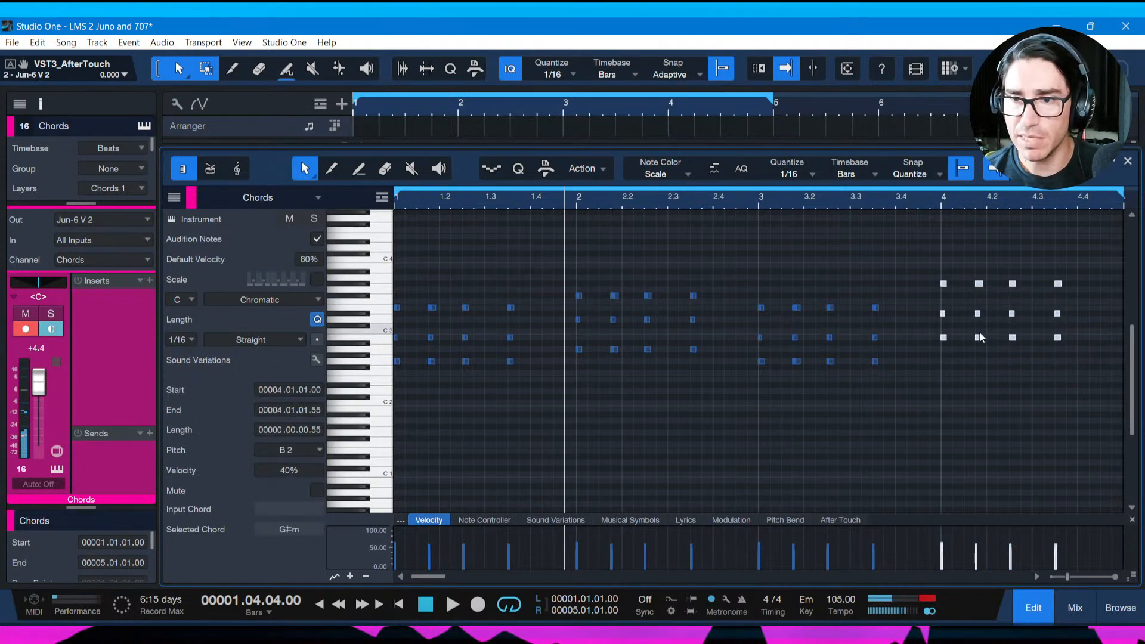
pyautogui.click(924, 310)
pyautogui.moveTo(930, 287); pyautogui.dragTo(1069, 320)
pyautogui.press('Down')
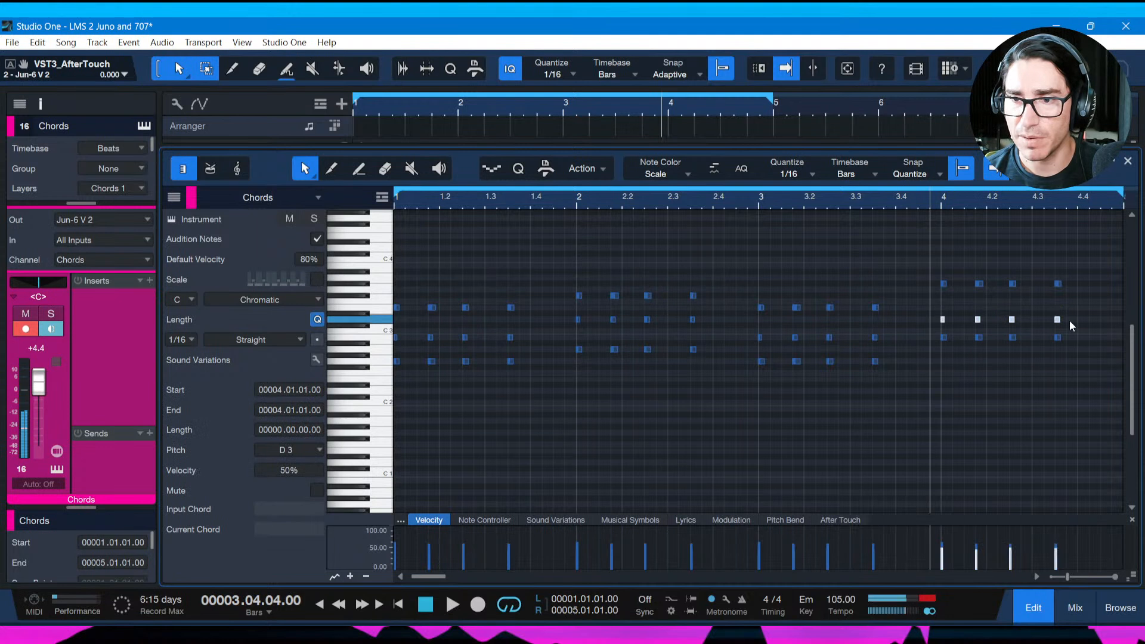
# Lower bar 4's top notes to F#3, play back the progression and save the song.
pyautogui.moveTo(941, 251); pyautogui.dragTo(1078, 299)
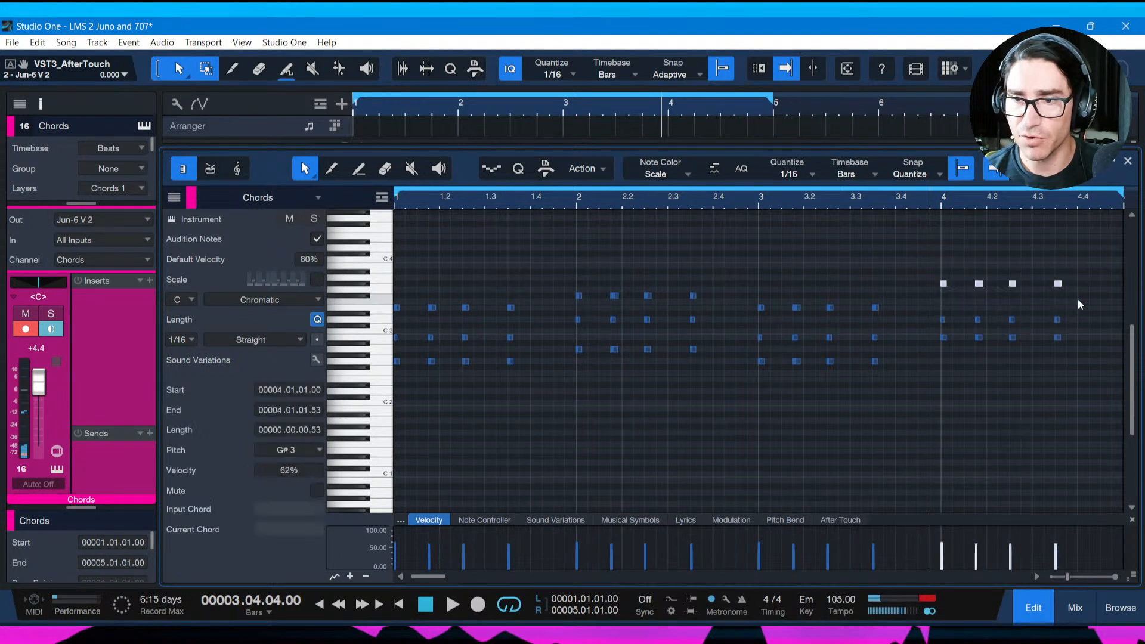
pyautogui.press('Down')
pyautogui.press('space')
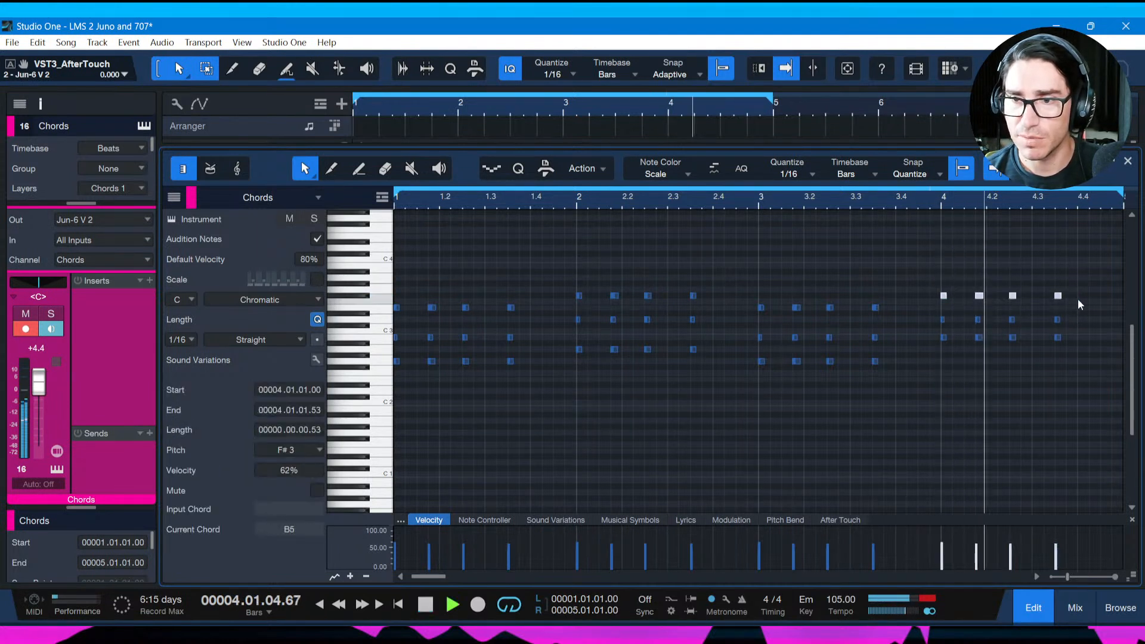
pyautogui.press('space')
pyautogui.press('space')
pyautogui.press('space')
pyautogui.press(',')
pyautogui.press('space')
pyautogui.hotkey('ctrl', 's')
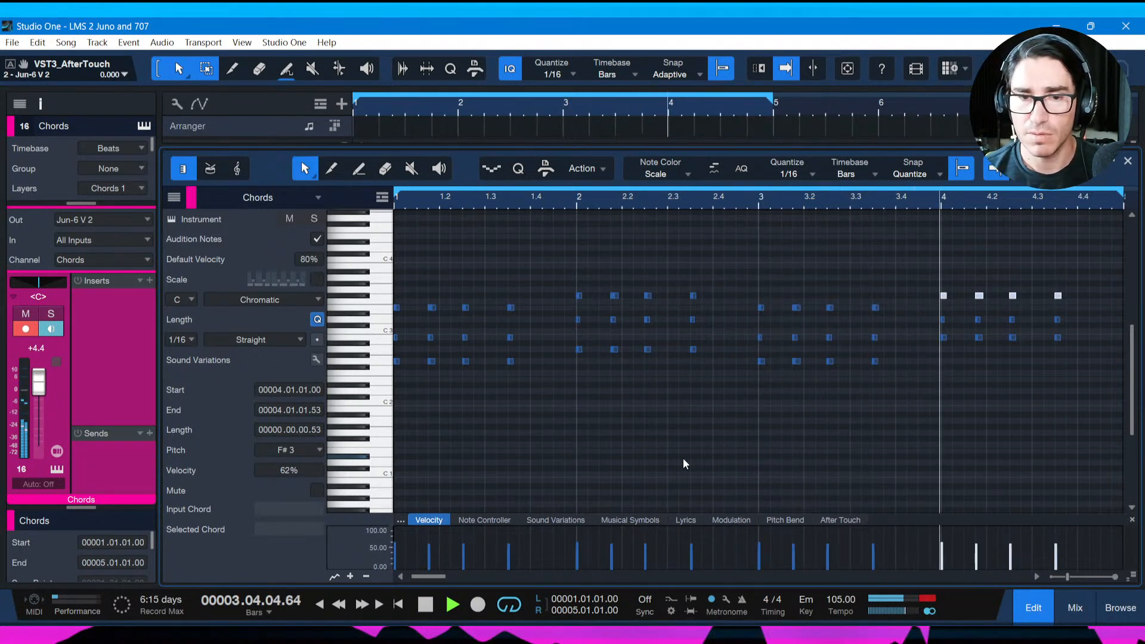
pyautogui.press('space')
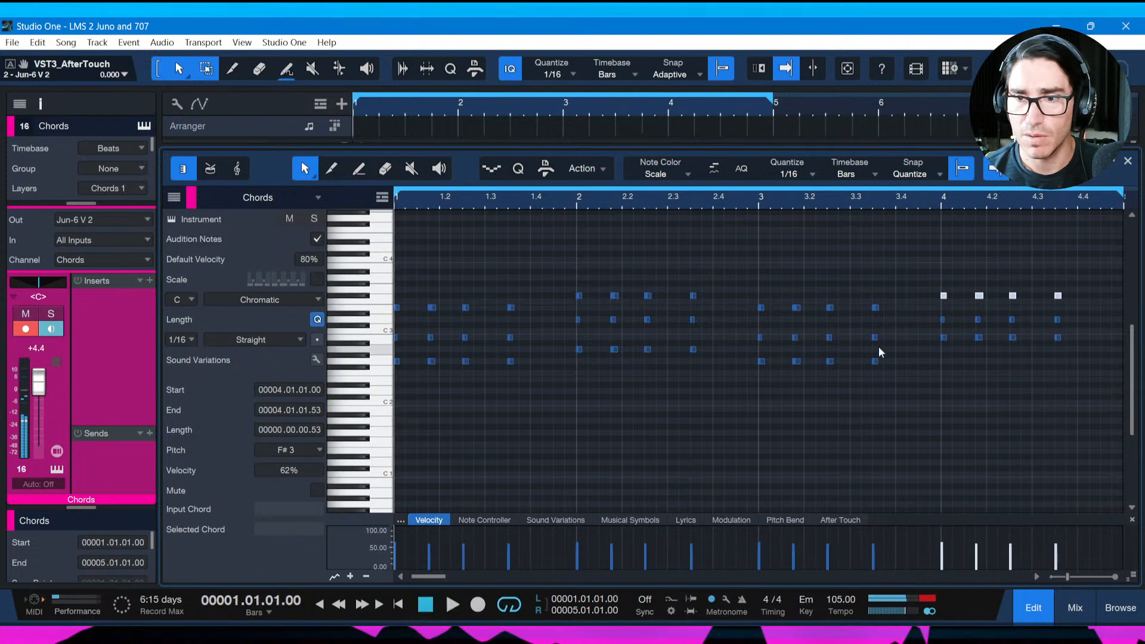
# Drop bar 4's F#3 notes an octave to F#2, listen from bar 3 and save the song.
pyautogui.moveTo(941, 257); pyautogui.dragTo(1085, 302)
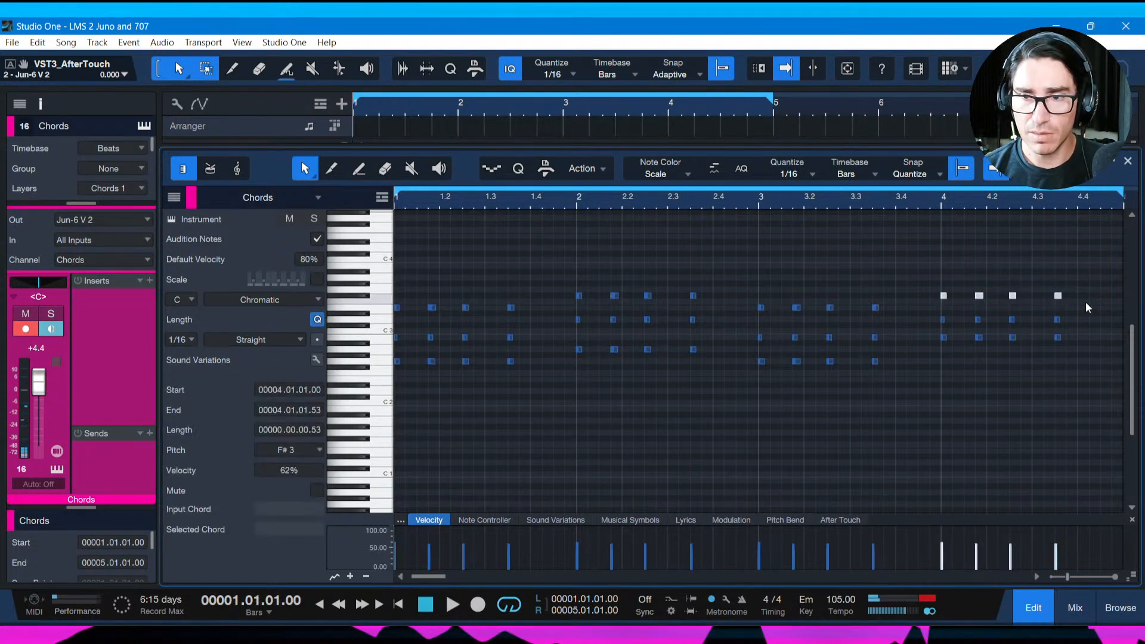
pyautogui.hotkey('shift', 'Down')
pyautogui.press('space')
pyautogui.press('space')
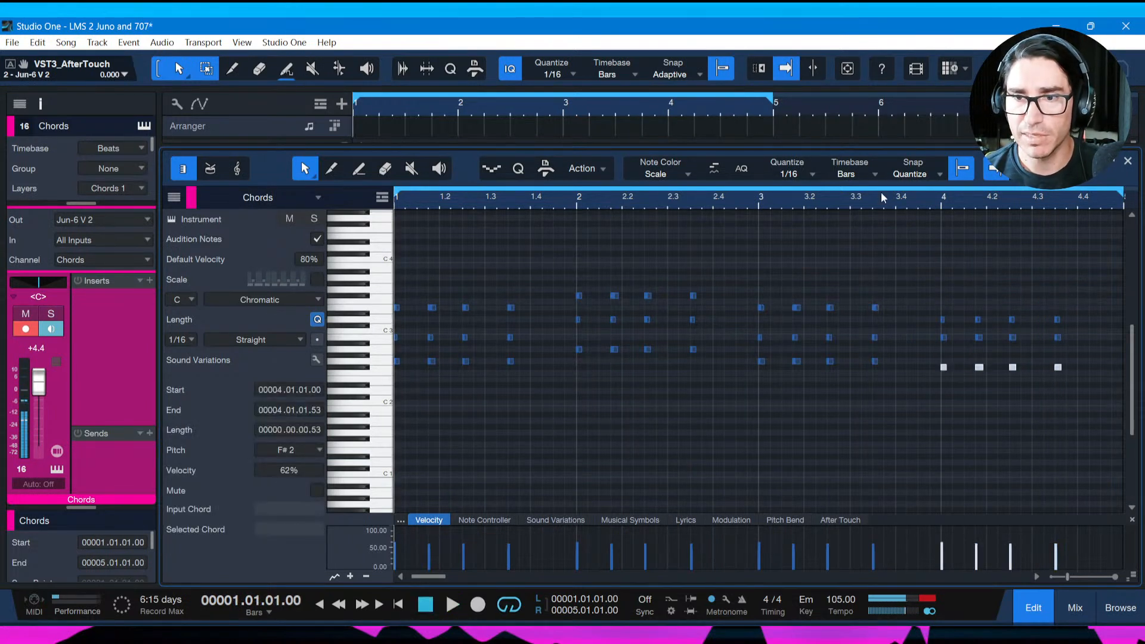
pyautogui.click(865, 216)
pyautogui.press('space')
pyautogui.hotkey('ctrl', 's')
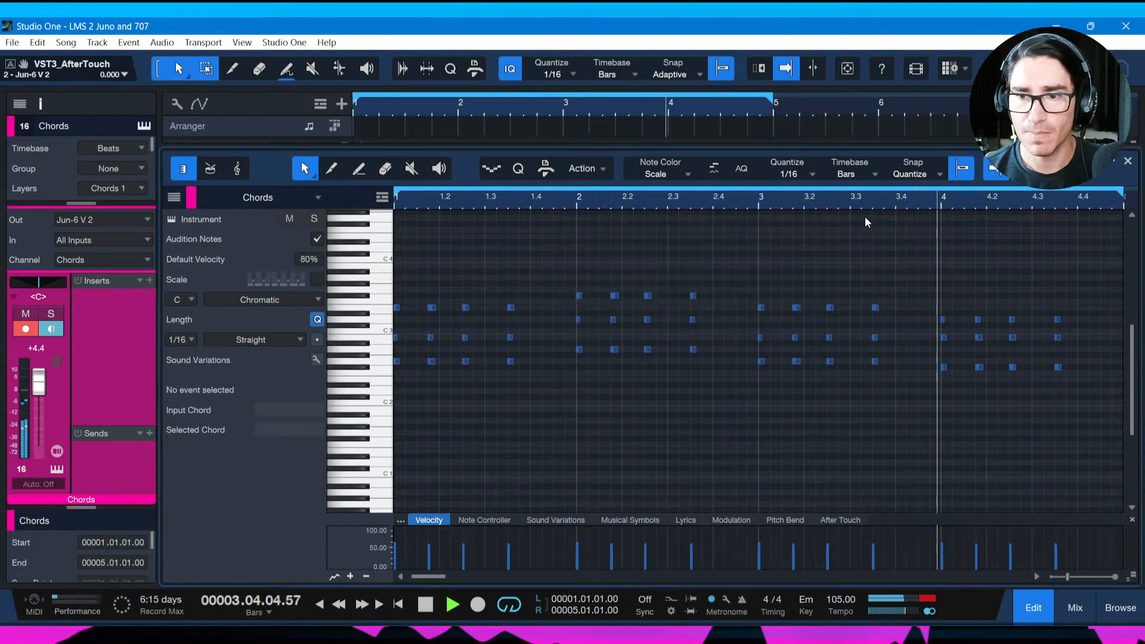
pyautogui.press('space')
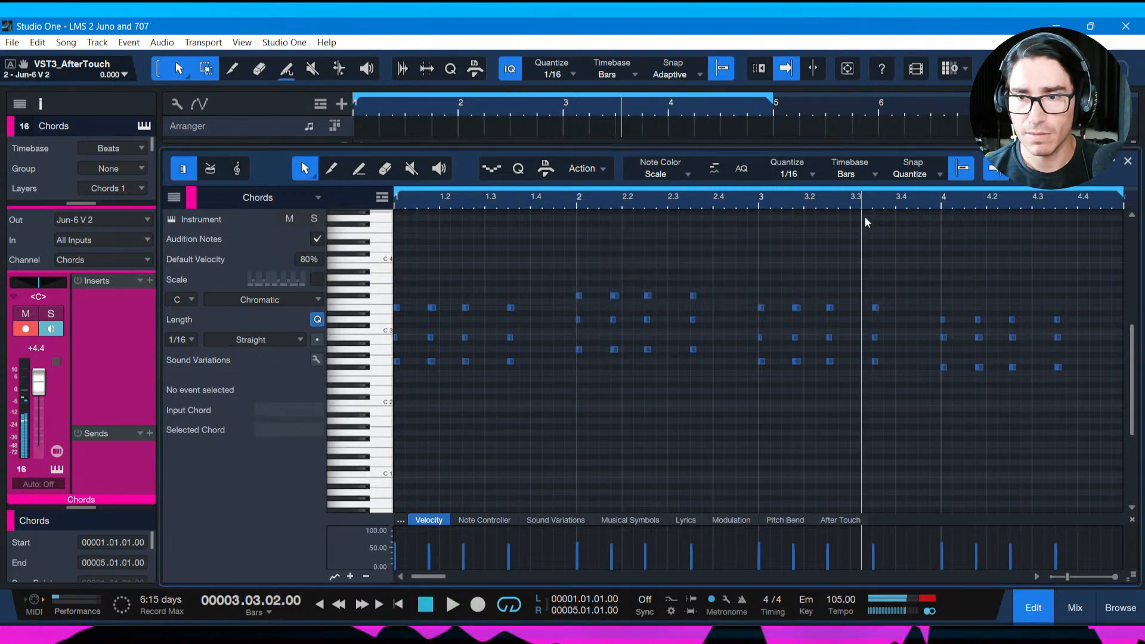
# Compare bar 4's F# notes at F#3 and F#2 by ear, leaving them at F#2, and save the song.
pyautogui.moveTo(918, 350); pyautogui.dragTo(1071, 369)
pyautogui.hotkey('shift', 'alt', 'Up')
pyautogui.press('space')
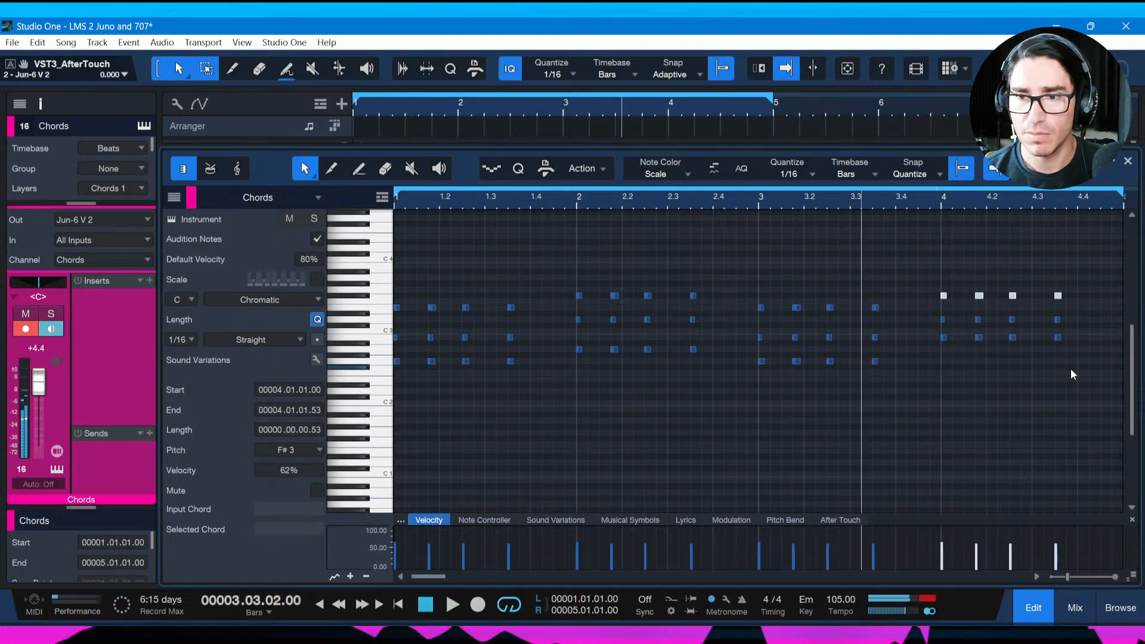
pyautogui.press('space')
pyautogui.hotkey('shift', 'alt', 'Down')
pyautogui.press('space')
pyautogui.hotkey('ctrl', 's')
pyautogui.press('space')
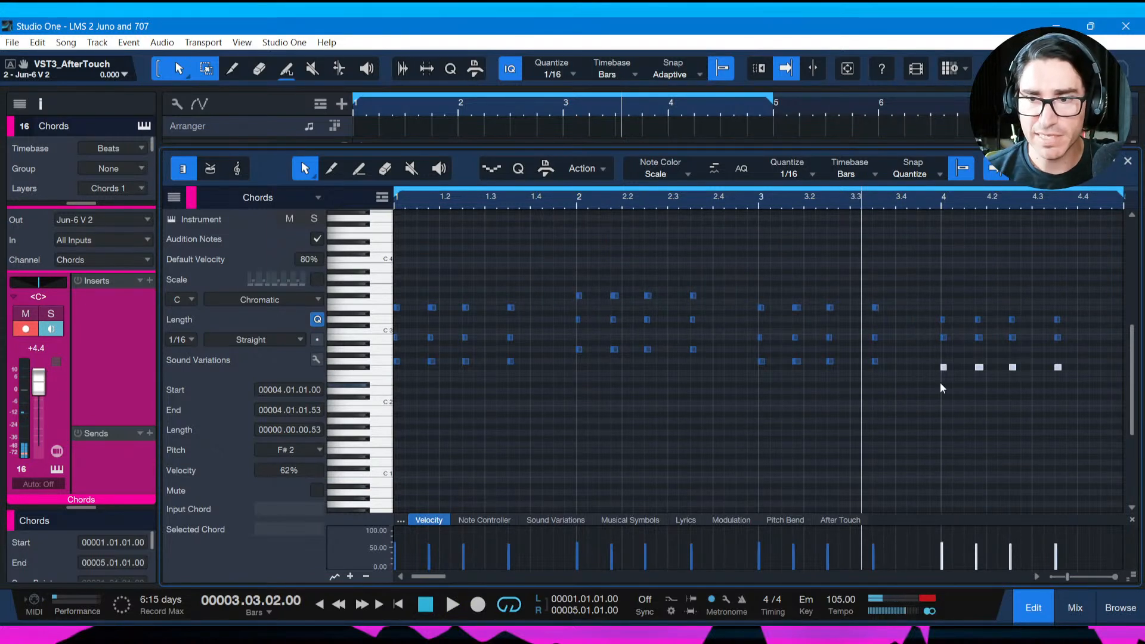
# Raise bar 4's F#2 notes an octave back to F#3, save the song and return to bar 1.
pyautogui.hotkey('shift', 'alt', 'Up')
pyautogui.hotkey('ctrl', 's')
pyautogui.press('Return')
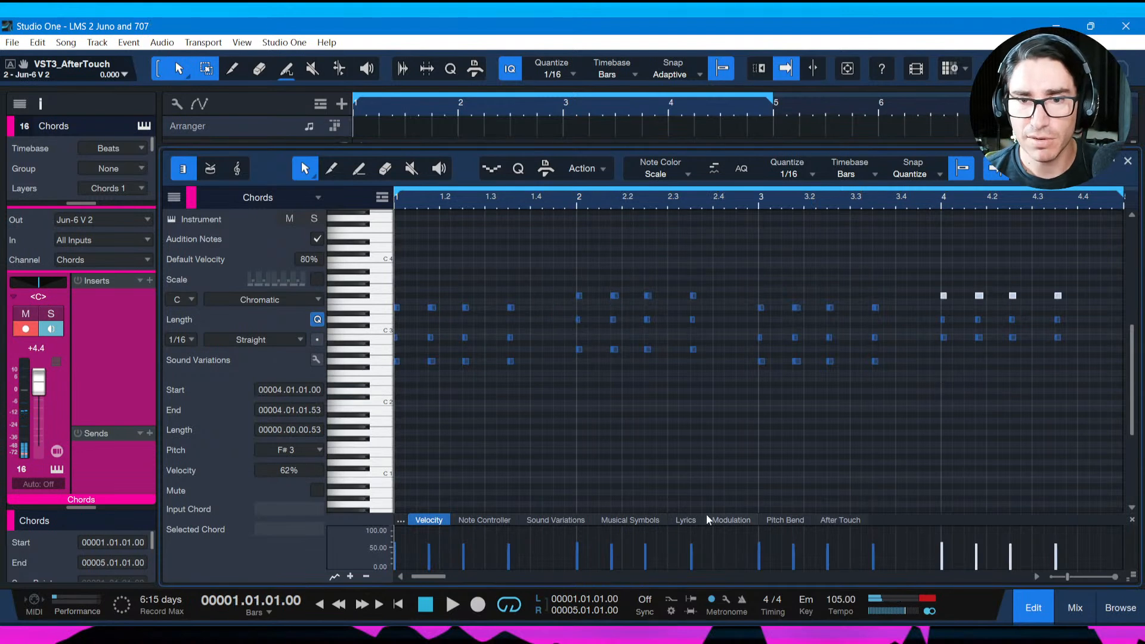
# Play back the progression, inspect the advanced controls of the Jun-6 V on Chords, and save the song.
pyautogui.press('space')
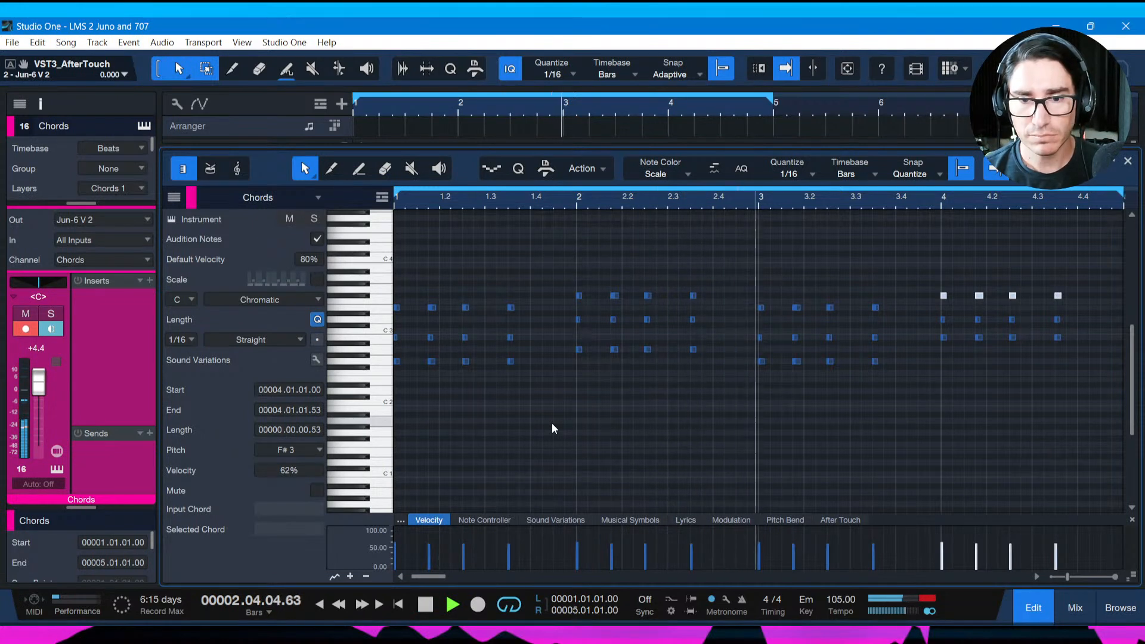
pyautogui.press('Return')
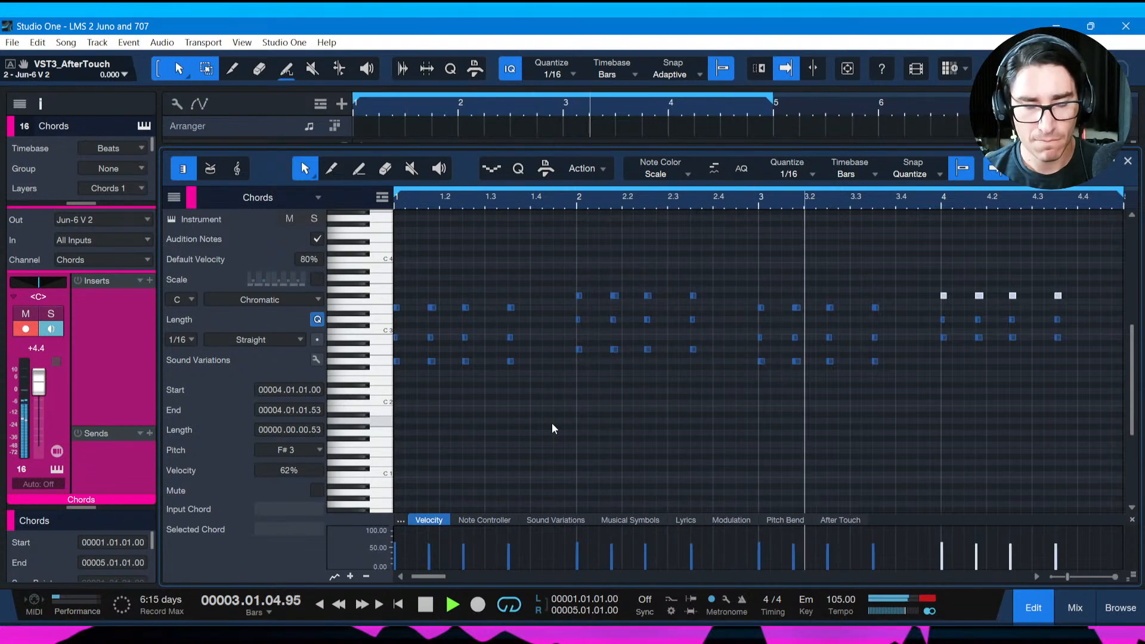
pyautogui.click(171, 221)
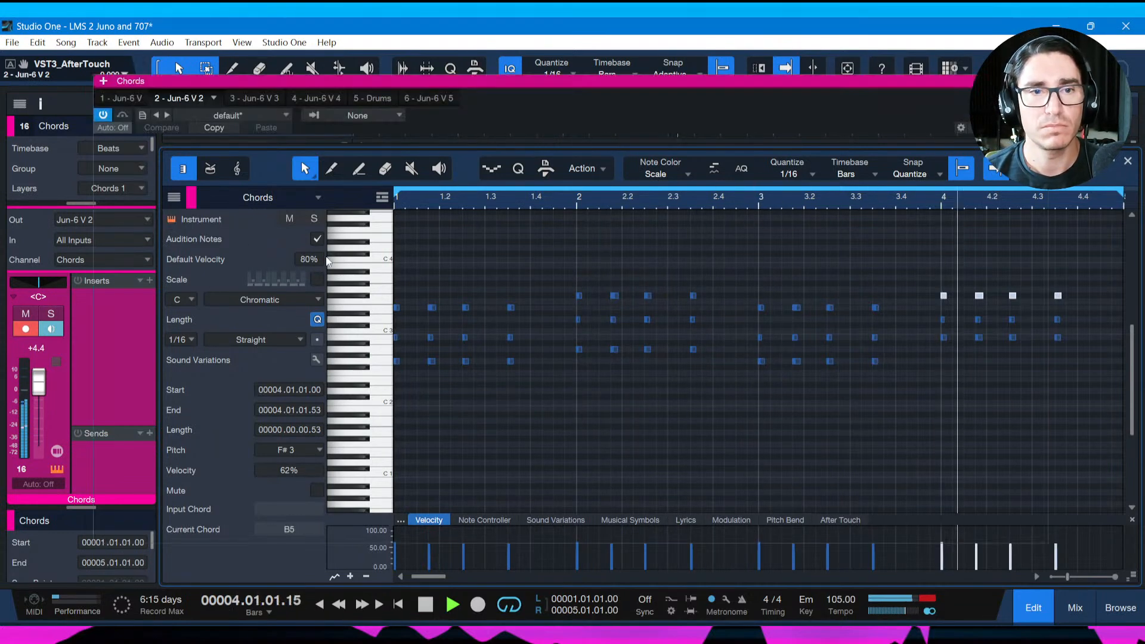
pyautogui.click(785, 66)
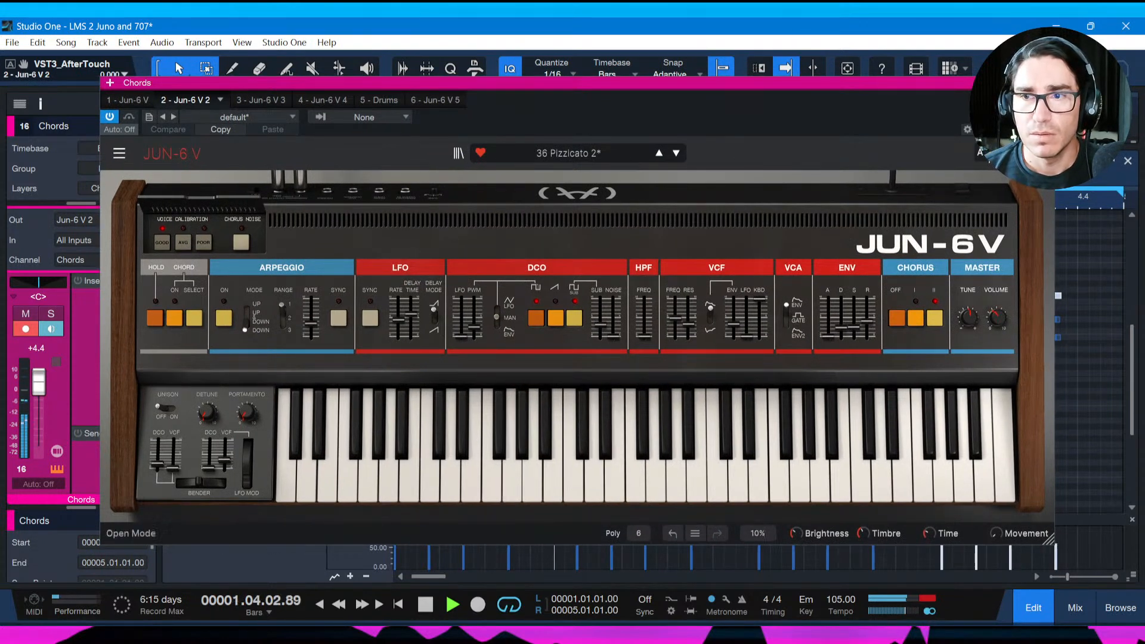
pyautogui.click(980, 152)
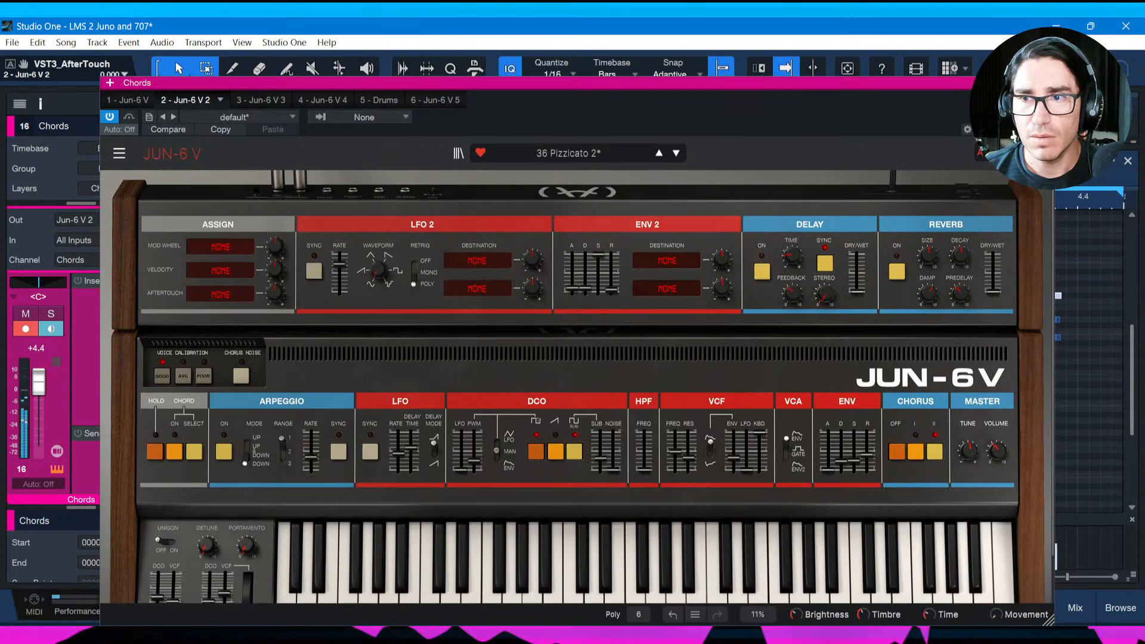
pyautogui.hotkey('ctrl', 's')
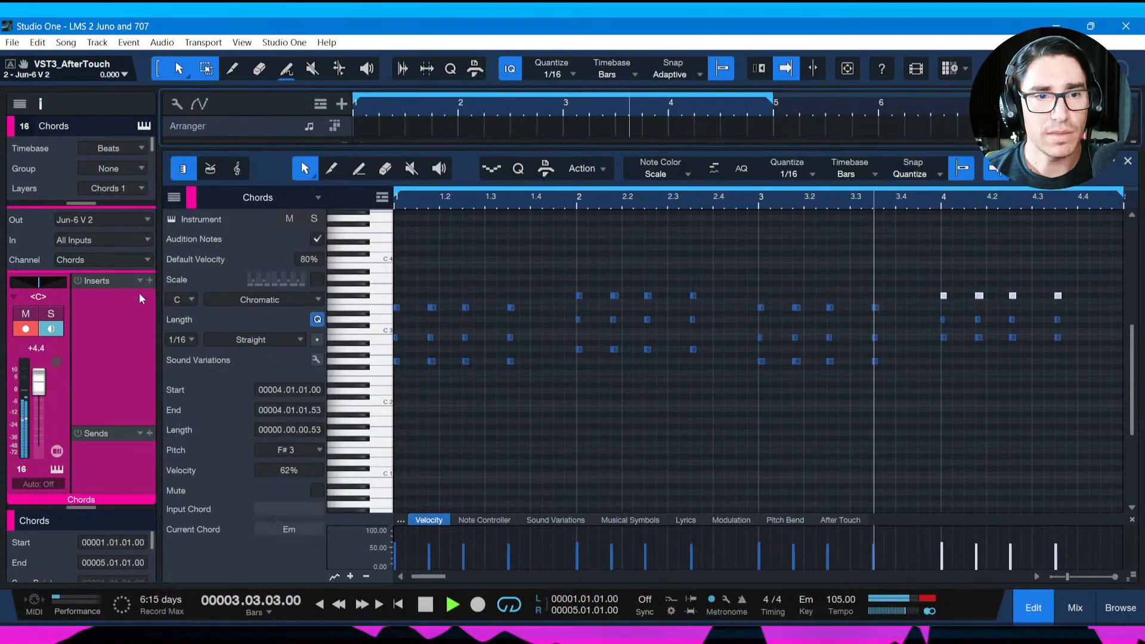
# Insert Replika XT on the Chords channel, try the Ping Pong delay and return it to Standard.
pyautogui.click(149, 281)
pyautogui.write('repli')
pyautogui.press('Return')
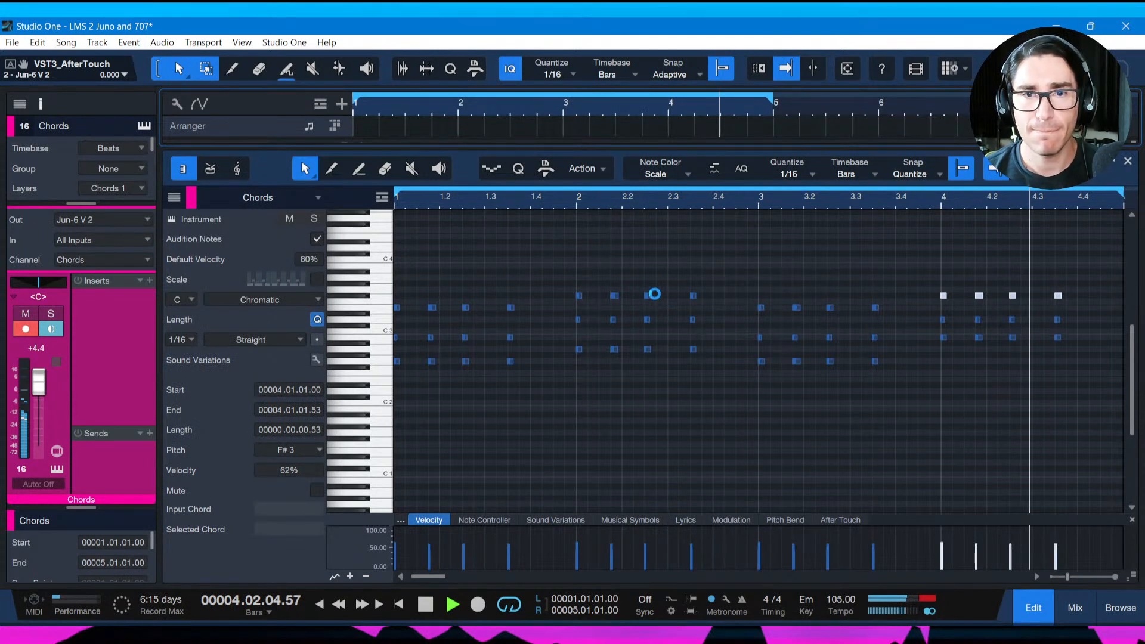
pyautogui.click(793, 464)
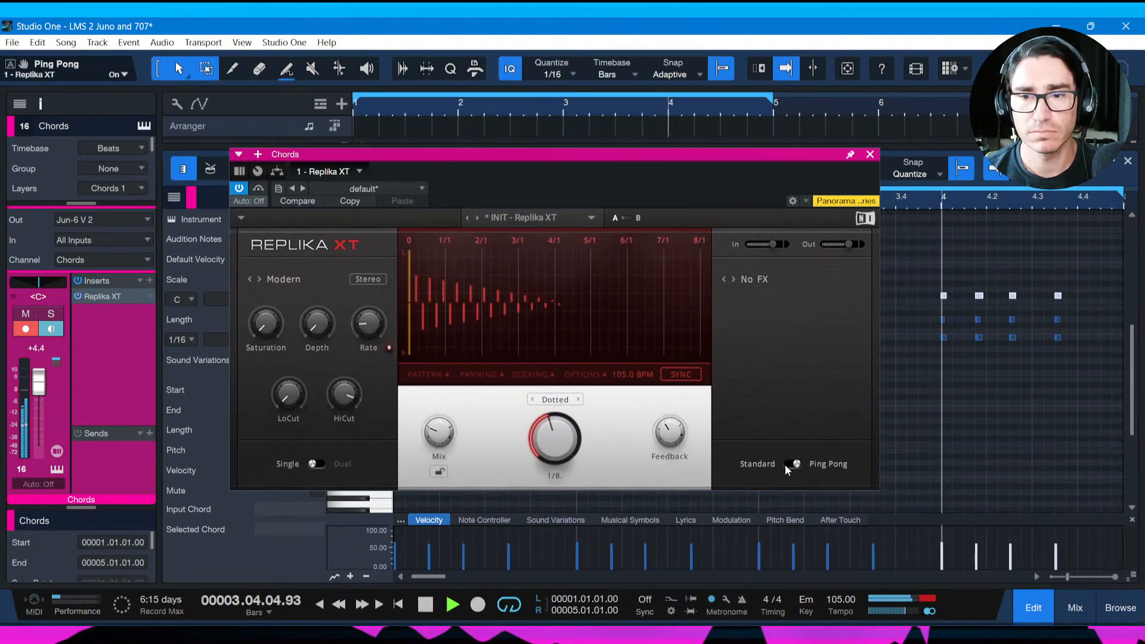
pyautogui.click(792, 463)
# Lower Replika XT's high cut, raise its low cut, set the mix to 93% / 7% and stop playback.
pyautogui.moveTo(442, 431)
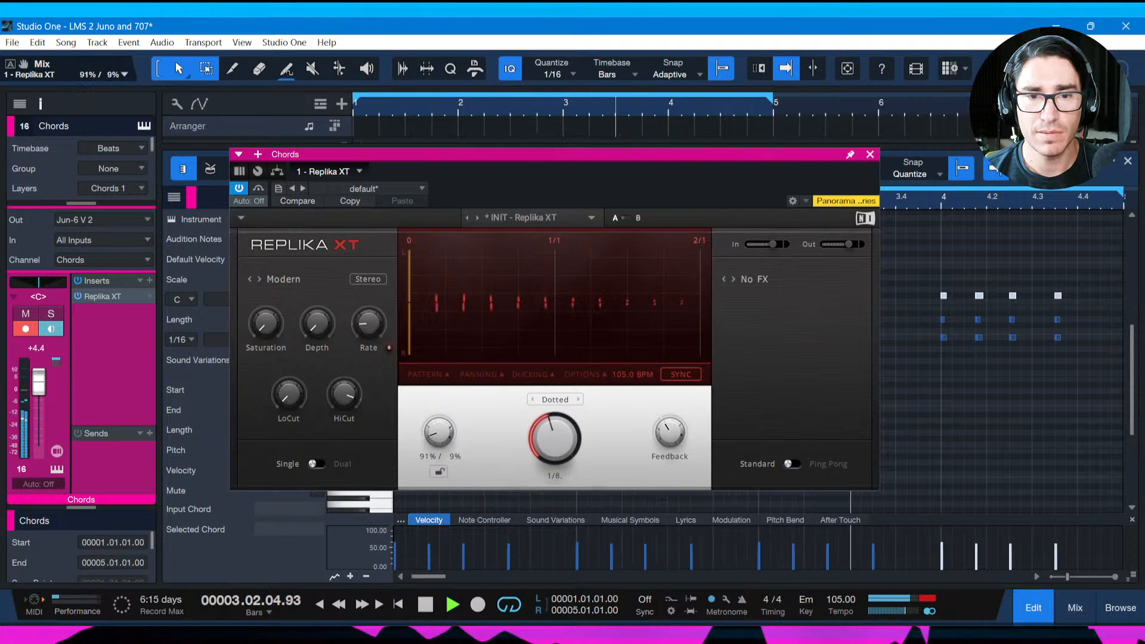
pyautogui.moveTo(347, 395); pyautogui.dragTo(347, 451)
pyautogui.moveTo(289, 393); pyautogui.dragTo(338, 409)
pyautogui.moveTo(439, 433); pyautogui.dragTo(439, 446)
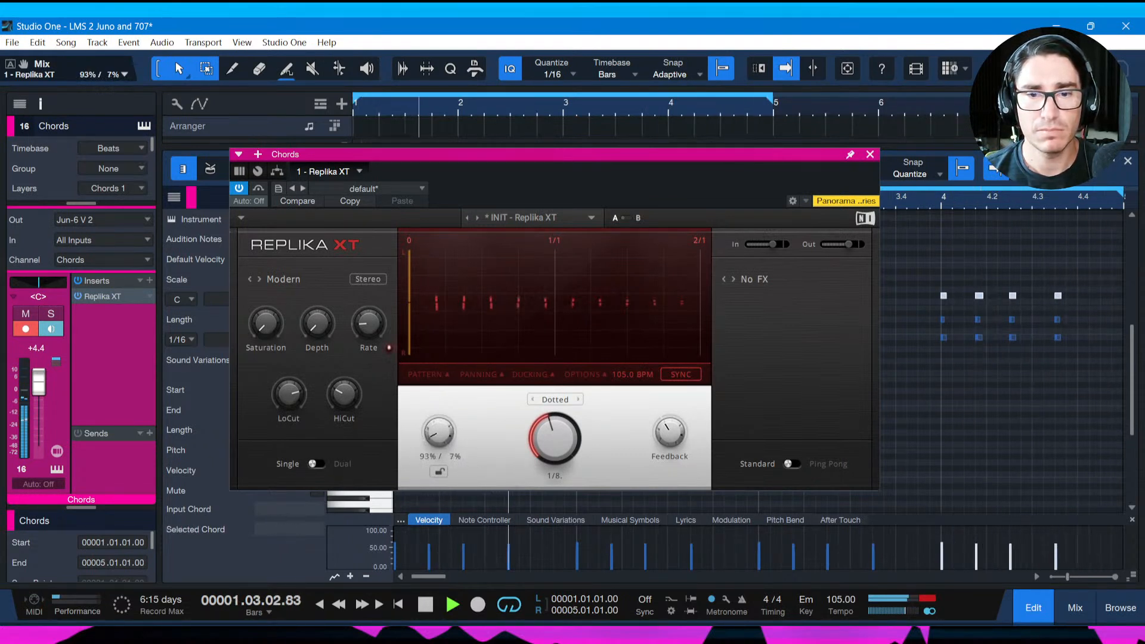
pyautogui.click(870, 155)
pyautogui.press('space')
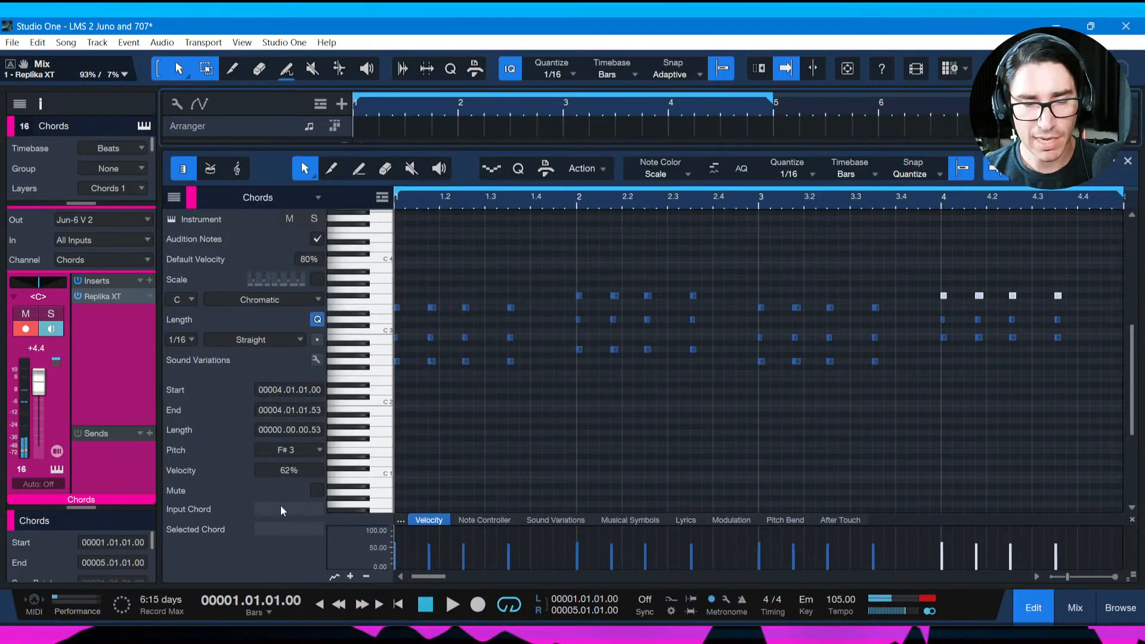
# Examine the Rev LX-24 reverb settings on the Synth Verb channel.
pyautogui.press('F3')
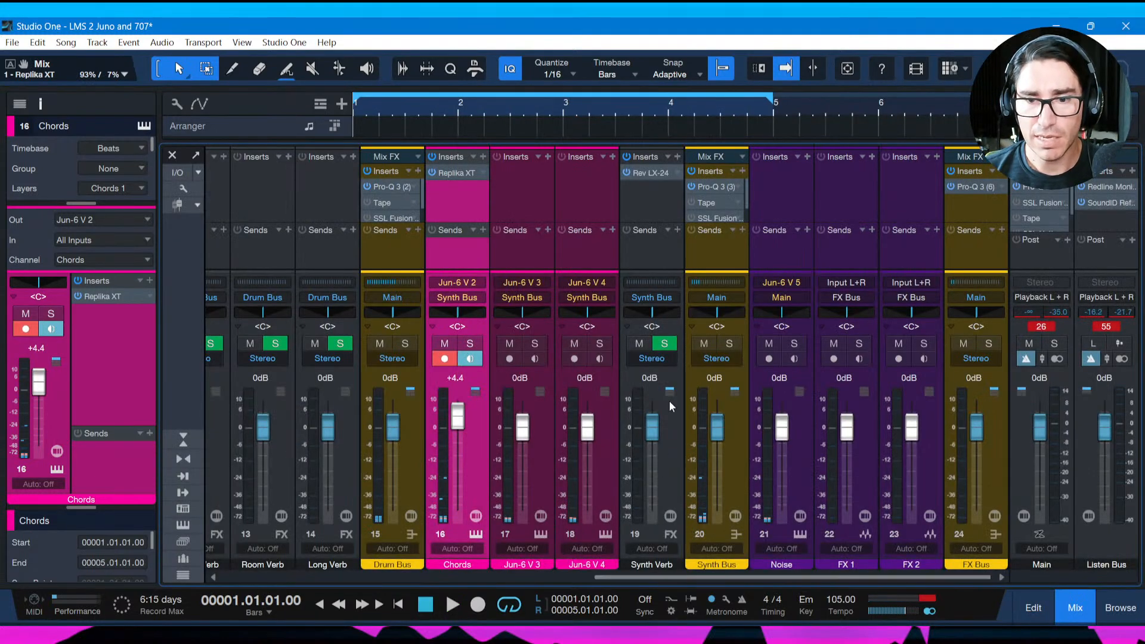
pyautogui.click(651, 194)
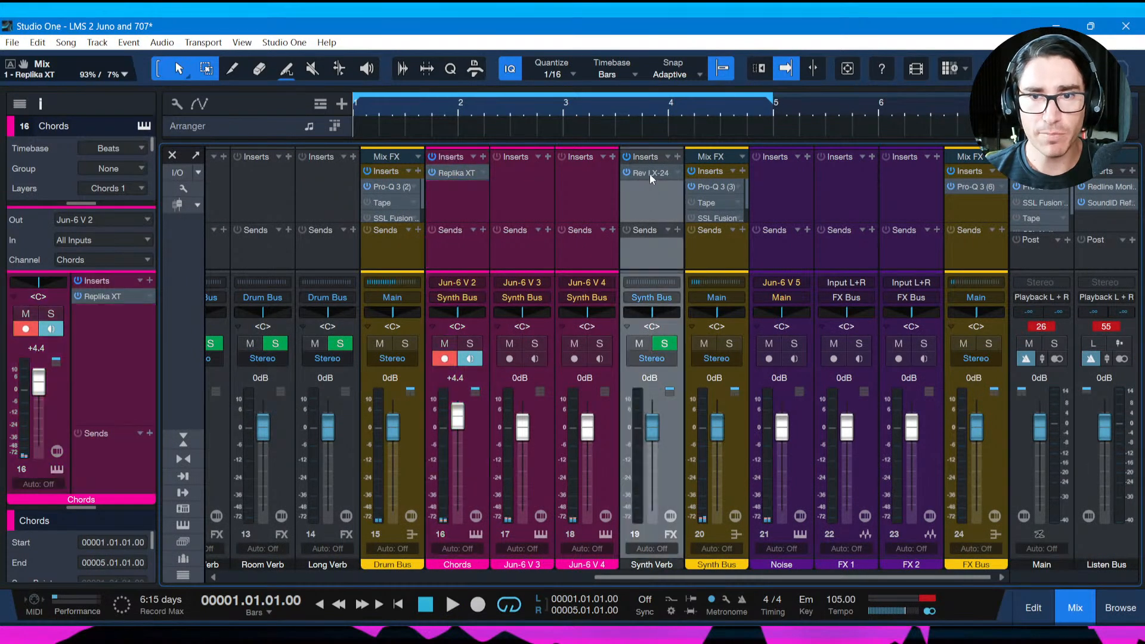
pyautogui.click(650, 173)
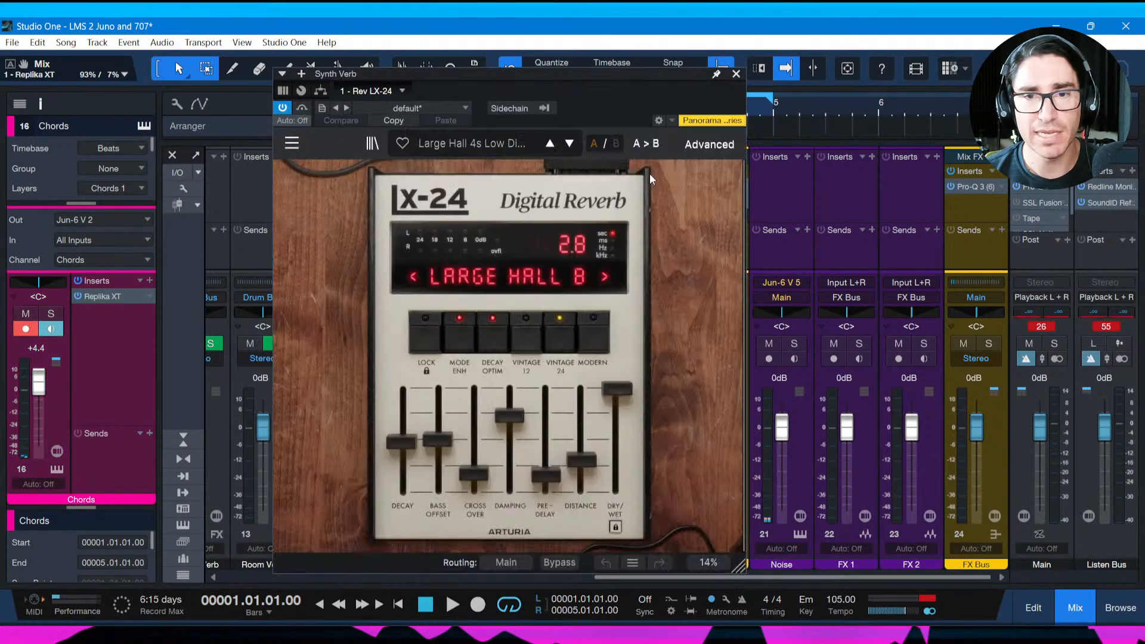
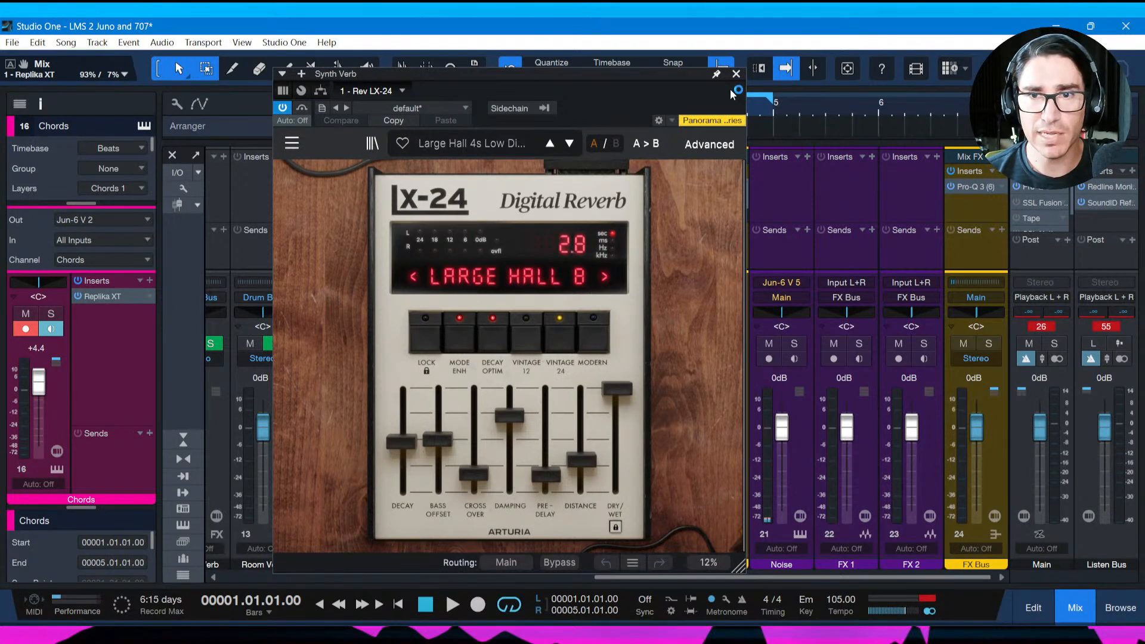
pyautogui.click(737, 75)
# Add a Synth Verb send to the Chords channel at -22.0 dB during playback and save the song.
pyautogui.press('space')
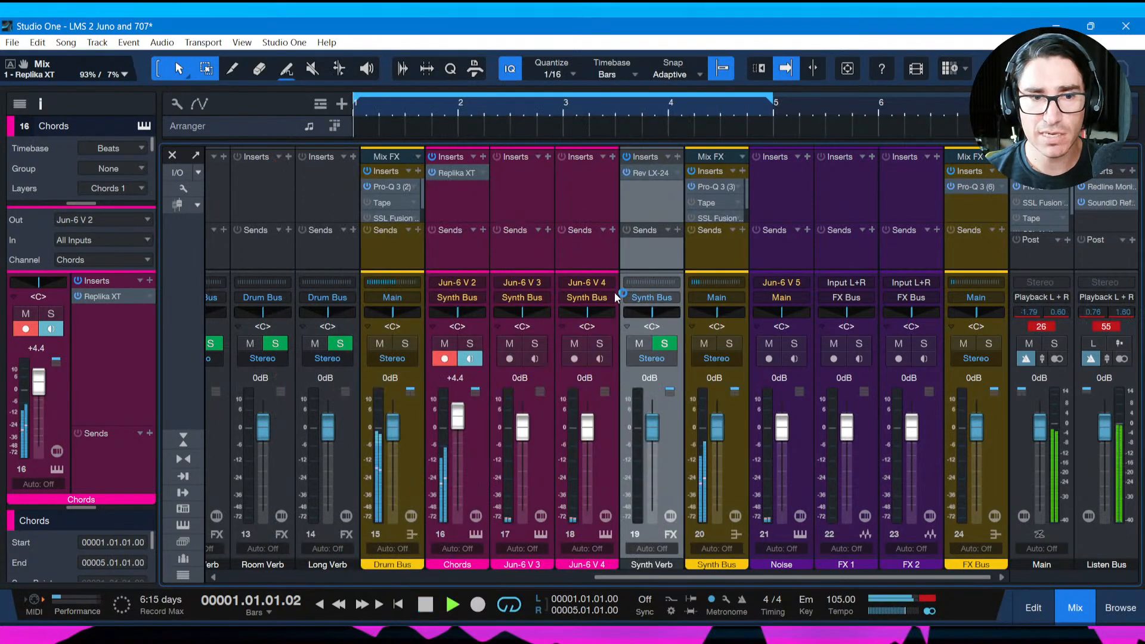
pyautogui.click(149, 431)
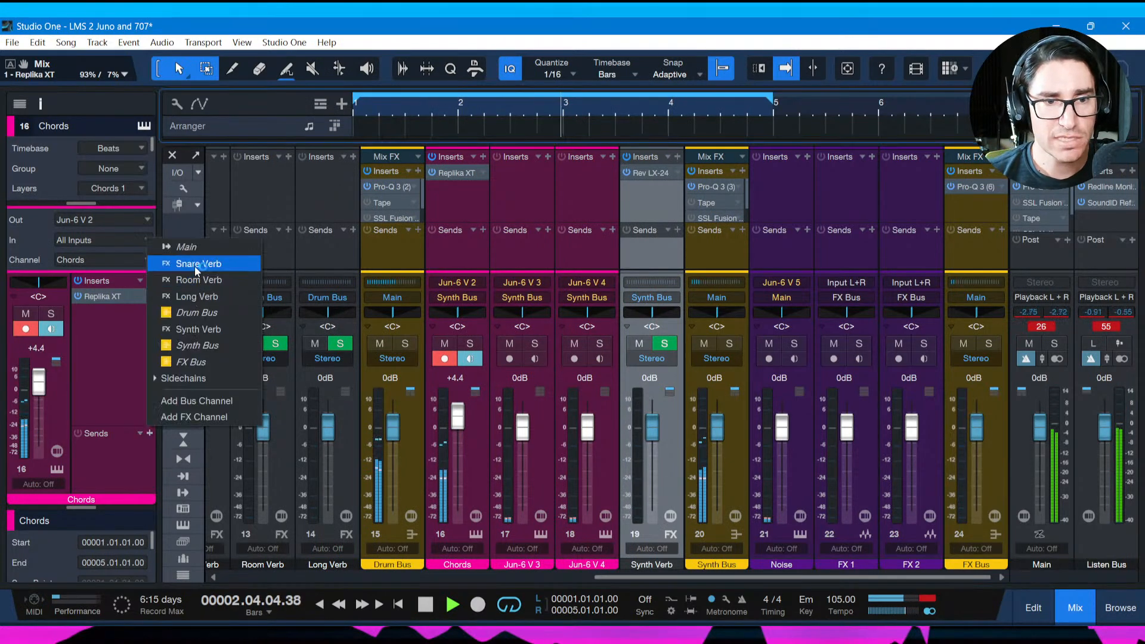
pyautogui.click(200, 325)
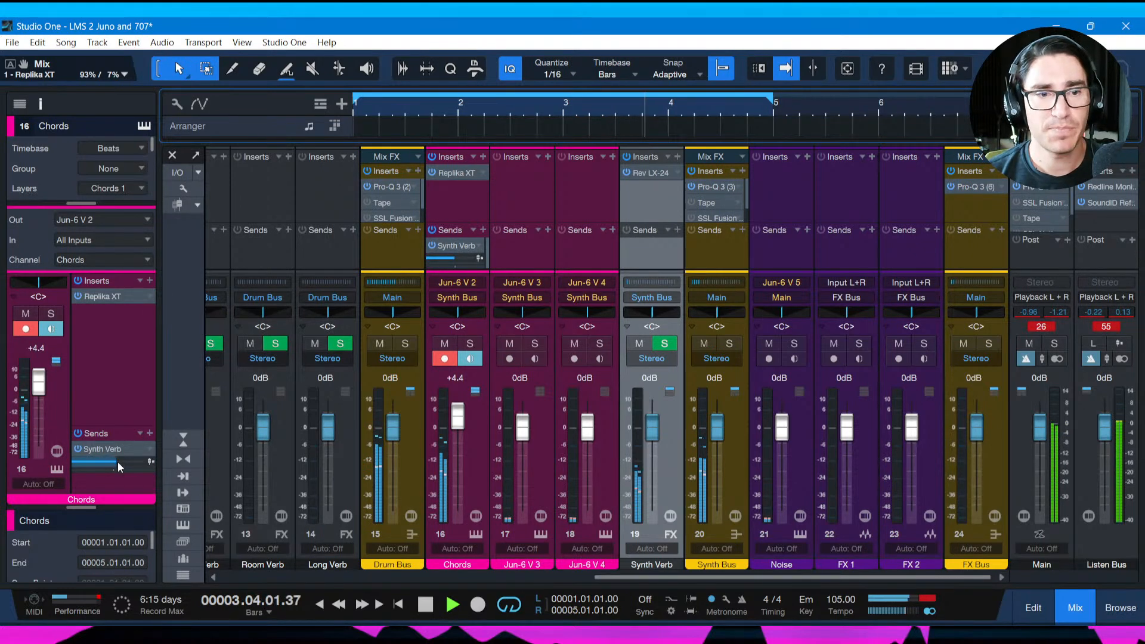
pyautogui.moveTo(117, 461); pyautogui.dragTo(97, 467)
pyautogui.hotkey('ctrl', 's')
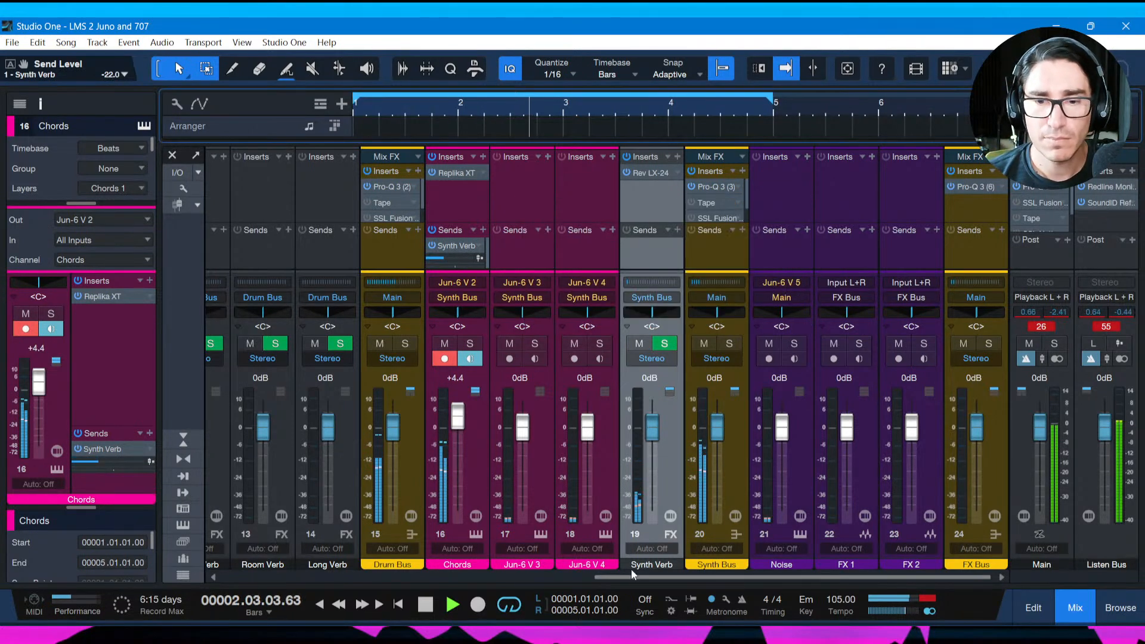
# Lower the Chords fader to +0.7 dB, save the song, return to the arrangement and stop playback.
pyautogui.moveTo(635, 579); pyautogui.dragTo(569, 580)
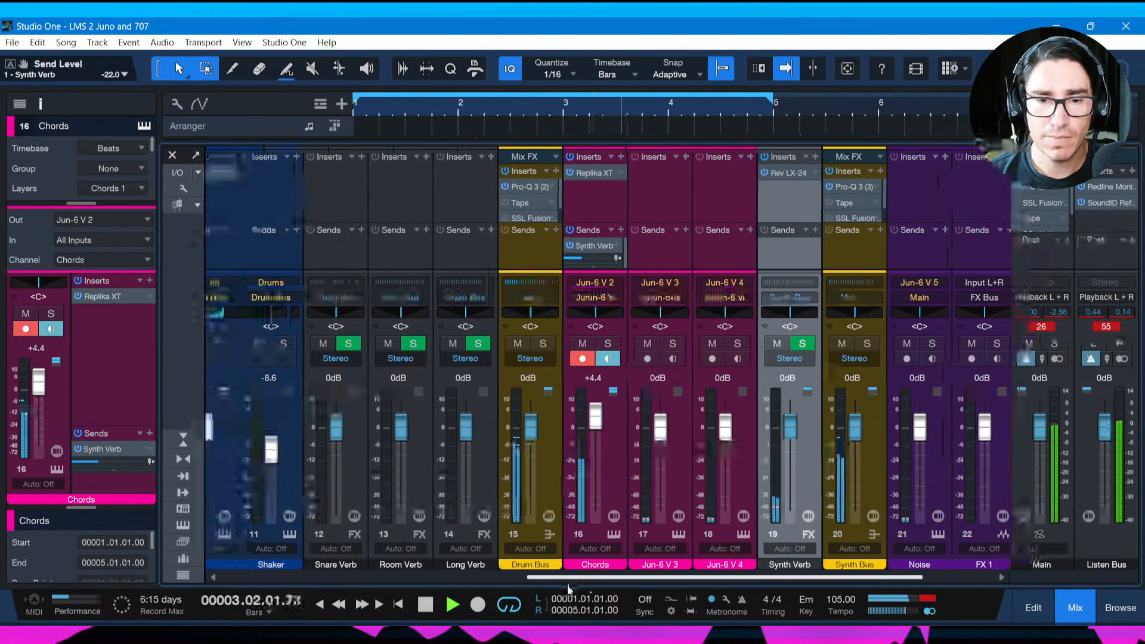
pyautogui.moveTo(594, 427); pyautogui.dragTo(590, 437)
pyautogui.hotkey('ctrl', 's')
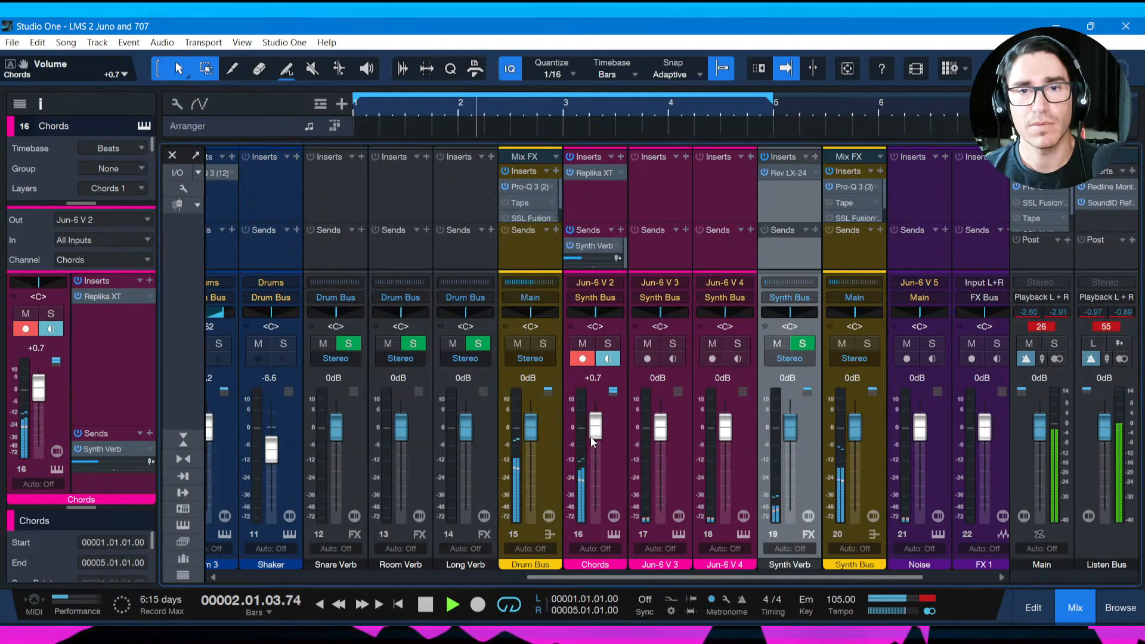
pyautogui.press('F3')
pyautogui.hotkey('ctrl', 's')
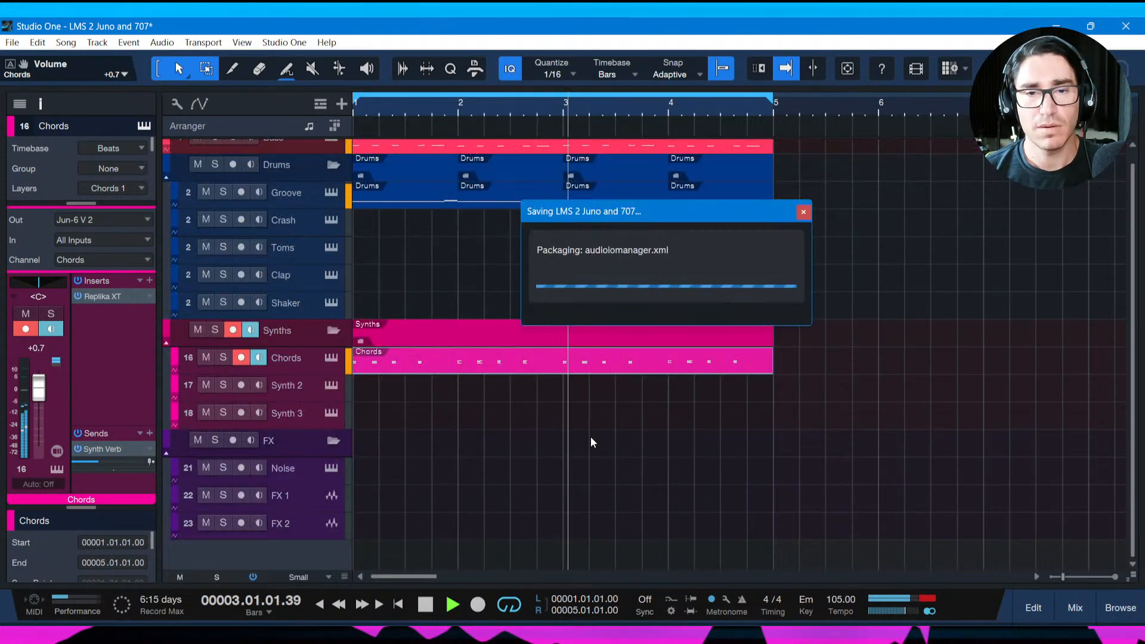
pyautogui.press('space')
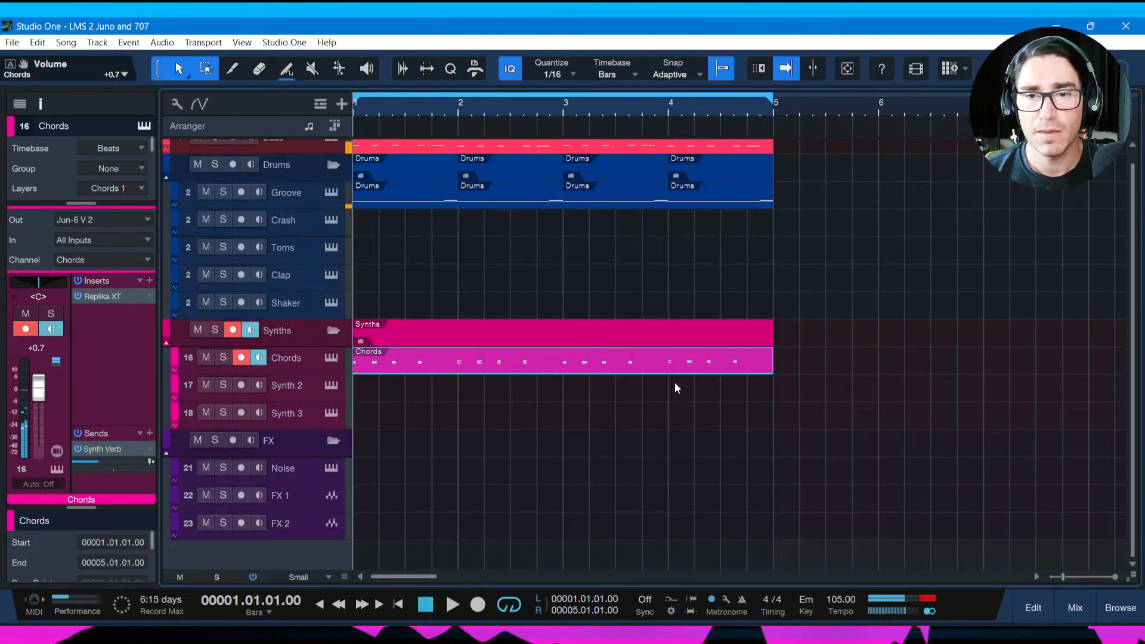
# Move the last chord in bar 4 of the Chords part earlier to 4.03.02.00 and play from around bar 4.
pyautogui.doubleClick(673, 372)
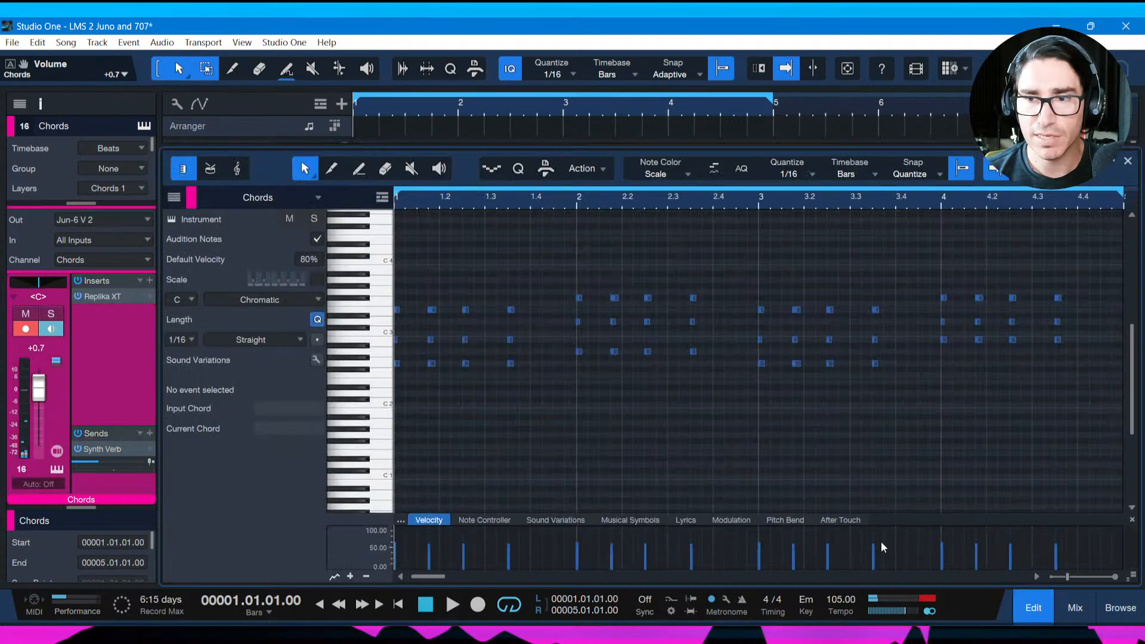
pyautogui.hscroll(10, 768, 467)
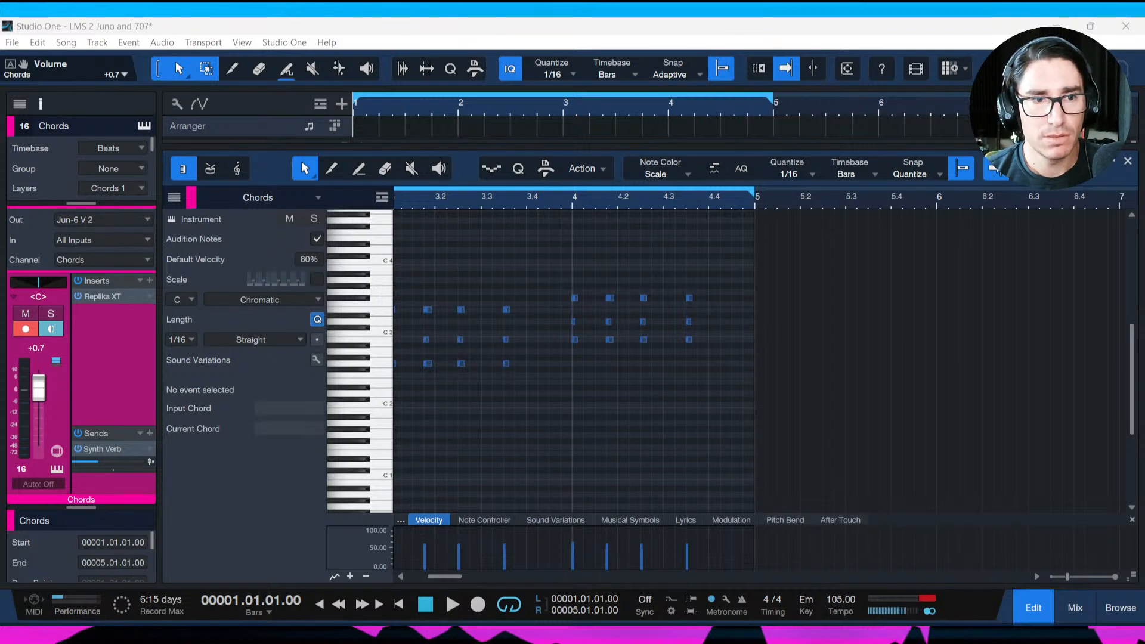
pyautogui.click(693, 471)
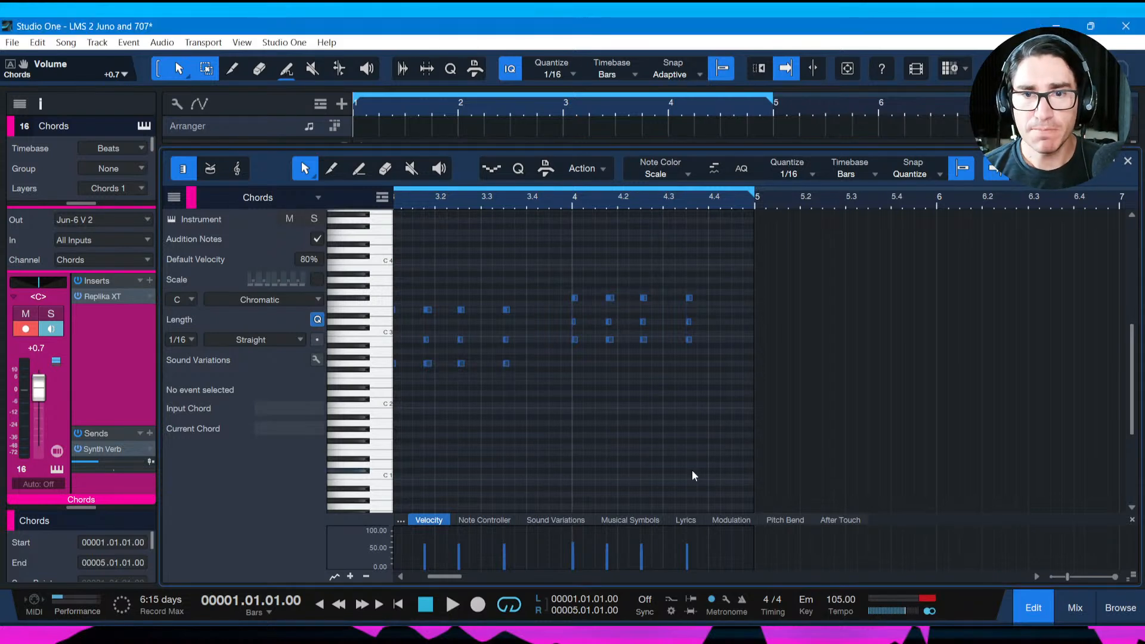
pyautogui.click(567, 206)
pyautogui.press('space')
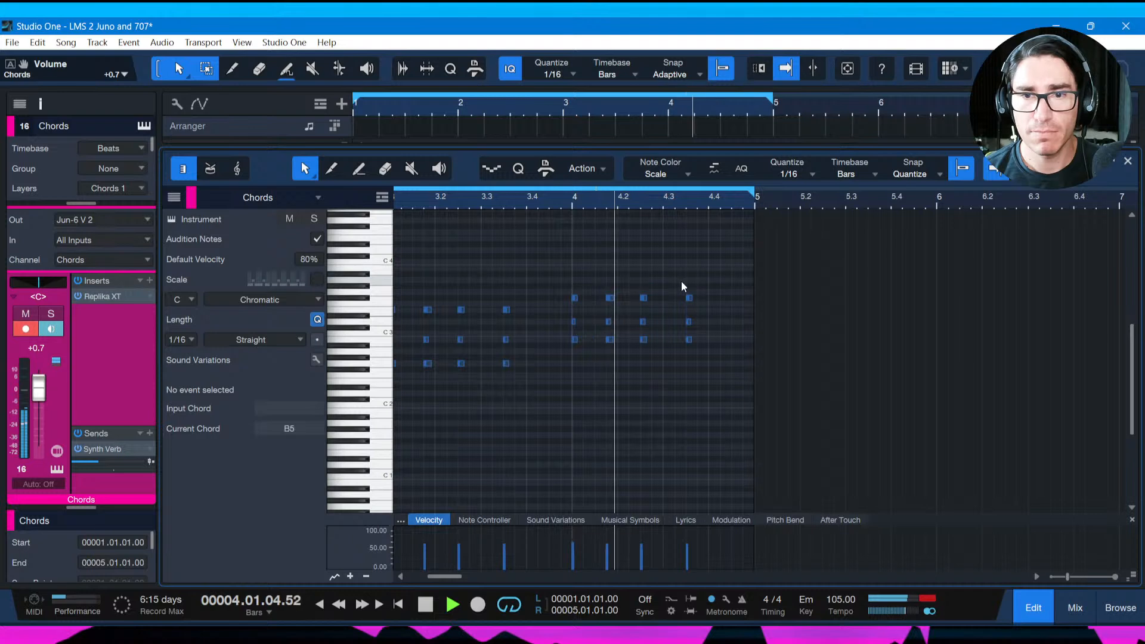
pyautogui.press('space')
pyautogui.moveTo(676, 284); pyautogui.dragTo(707, 357)
pyautogui.hotkey('alt', 'Left')
pyautogui.press('space')
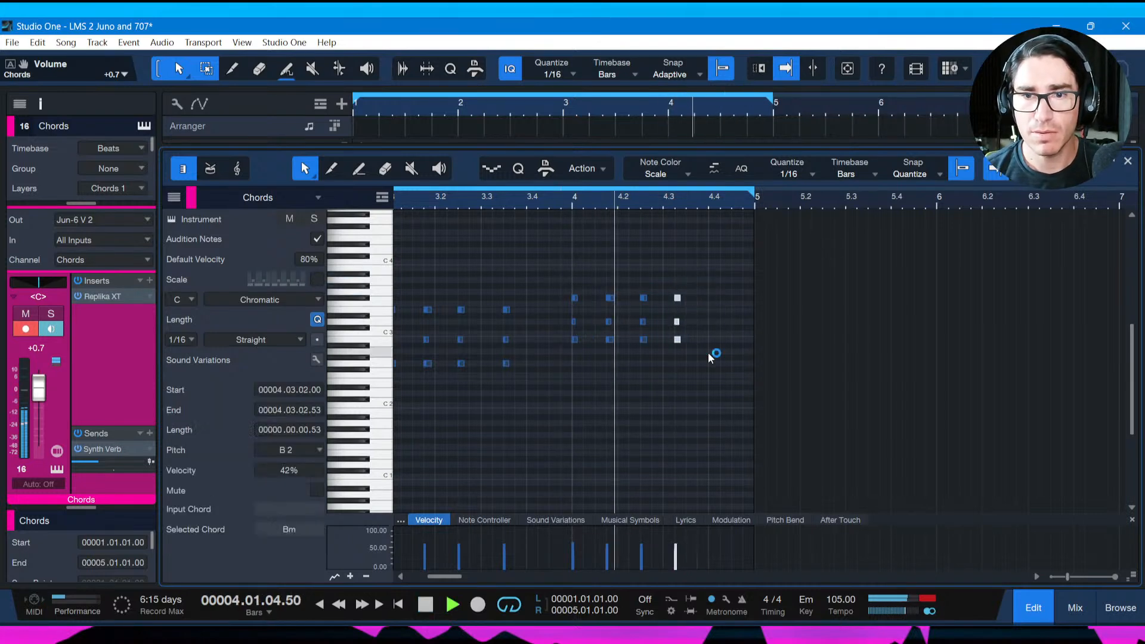
# Try a duplicate of bar 4's last Bm chord, shifting the copy to 4.04.01.57 and auditioning it.
pyautogui.press('space')
pyautogui.hotkey('ctrl', 'alt', 'Right')
pyautogui.hotkey('alt', 'Right')
pyautogui.hotkey('alt', 'Right')
pyautogui.press('space')
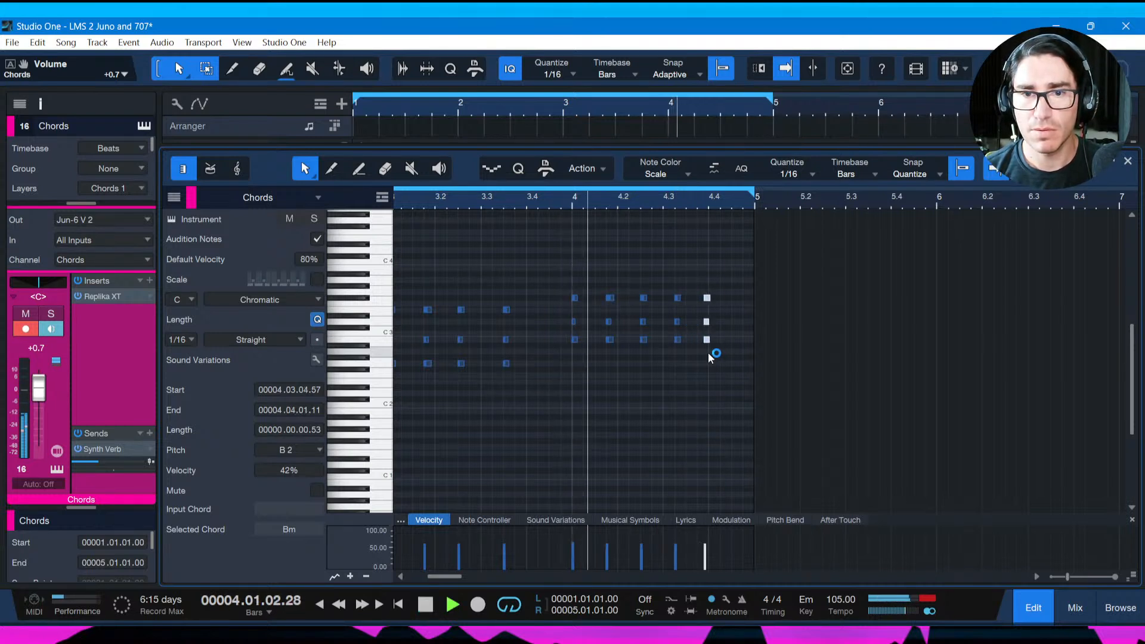
pyautogui.press('space')
pyautogui.hotkey('alt', 'Right')
pyautogui.press('space')
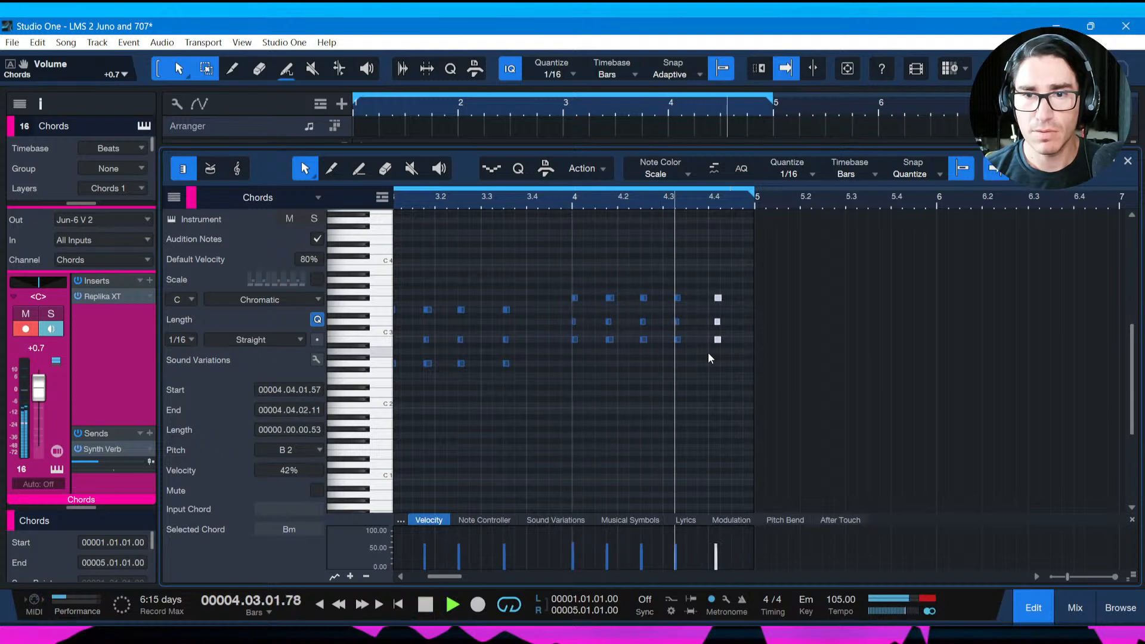
# Shift the added Bm chord back to 4.03.03.57 and audition it in bar 4.
pyautogui.press('space')
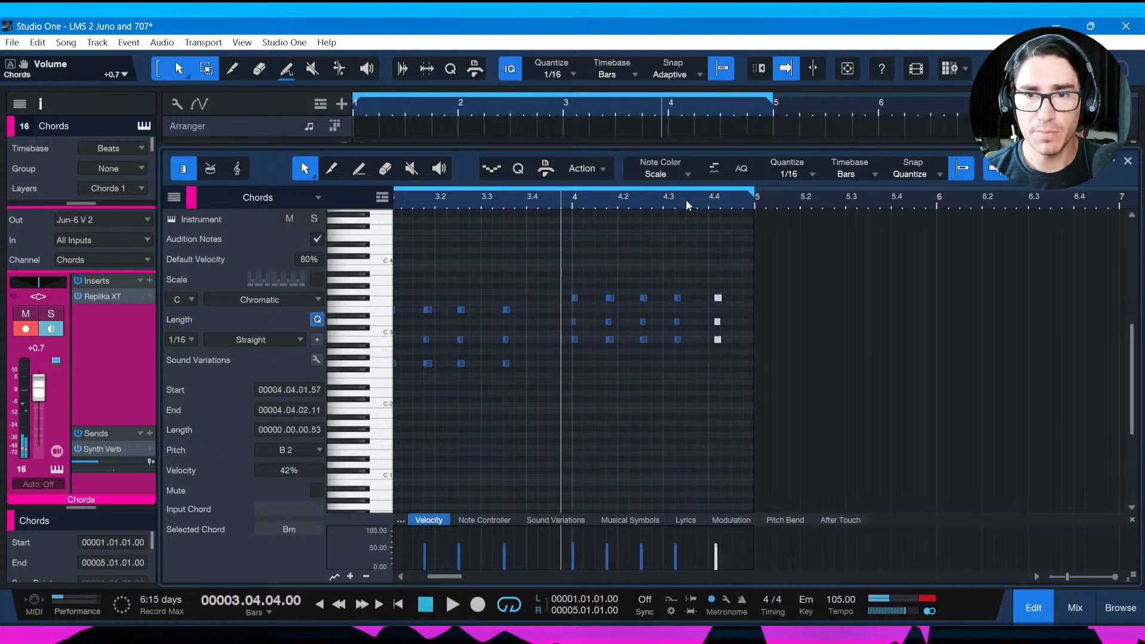
pyautogui.moveTo(686, 200); pyautogui.dragTo(687, 224)
pyautogui.hotkey('alt', 'Left')
pyautogui.hotkey('alt', 'Left')
pyautogui.hotkey('alt', 'Left')
pyautogui.hotkey('alt', 'Right')
pyautogui.press('space')
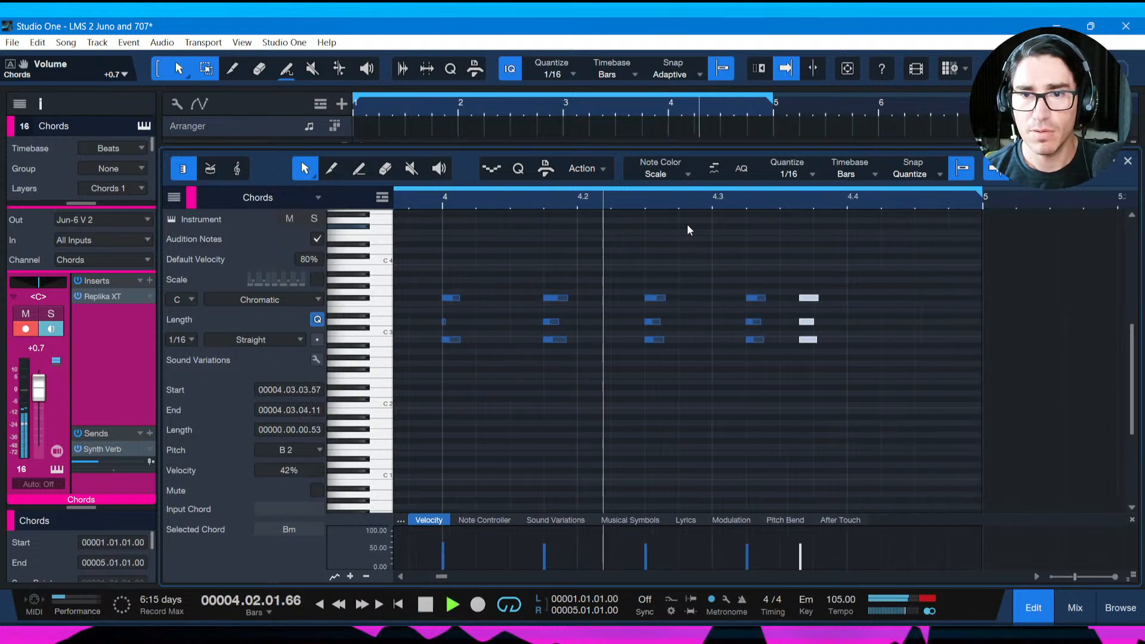
# Delete the added fifth chord from bar 4 and play back the remaining chords.
pyautogui.press('space')
pyautogui.moveTo(785, 260); pyautogui.dragTo(835, 375)
pyautogui.press('Delete')
pyautogui.press('space')
pyautogui.press('space')
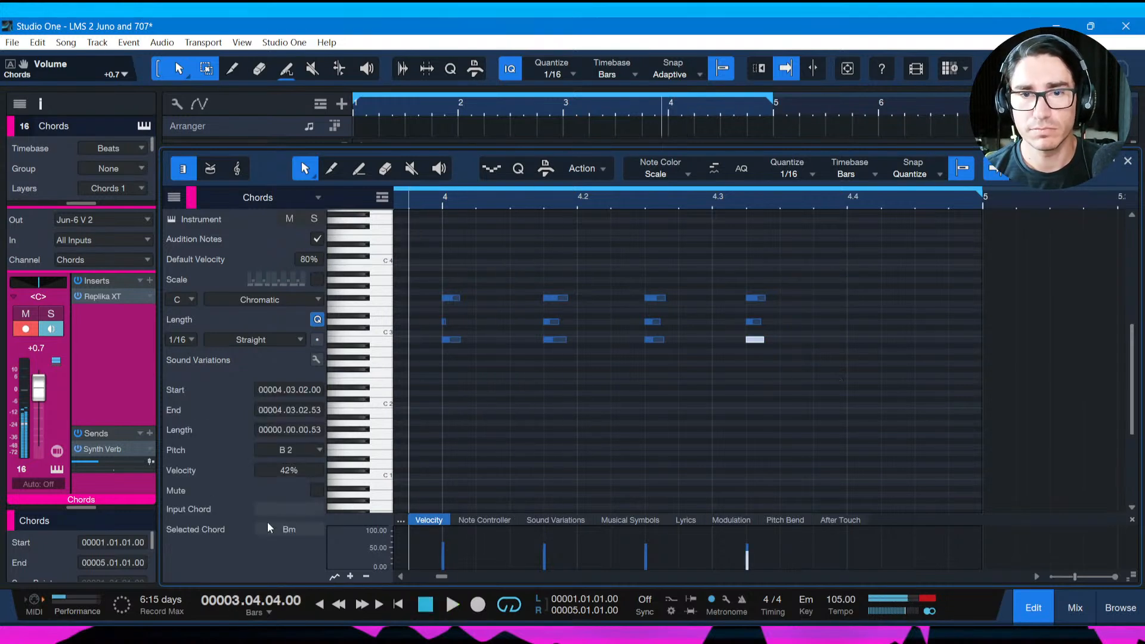
pyautogui.press('space')
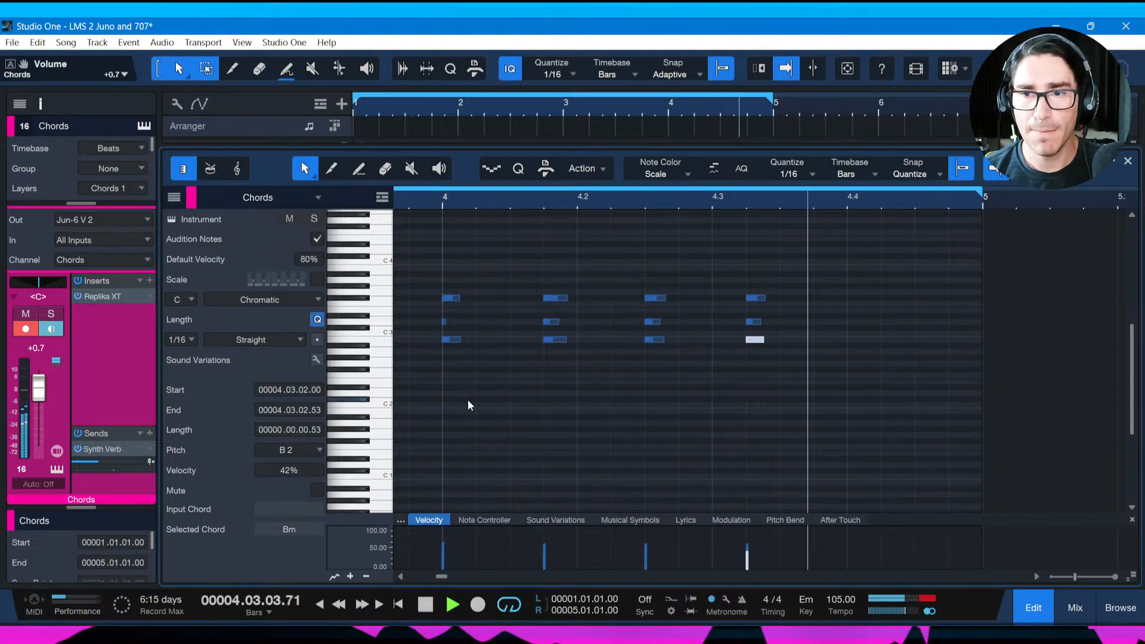
pyautogui.press('space')
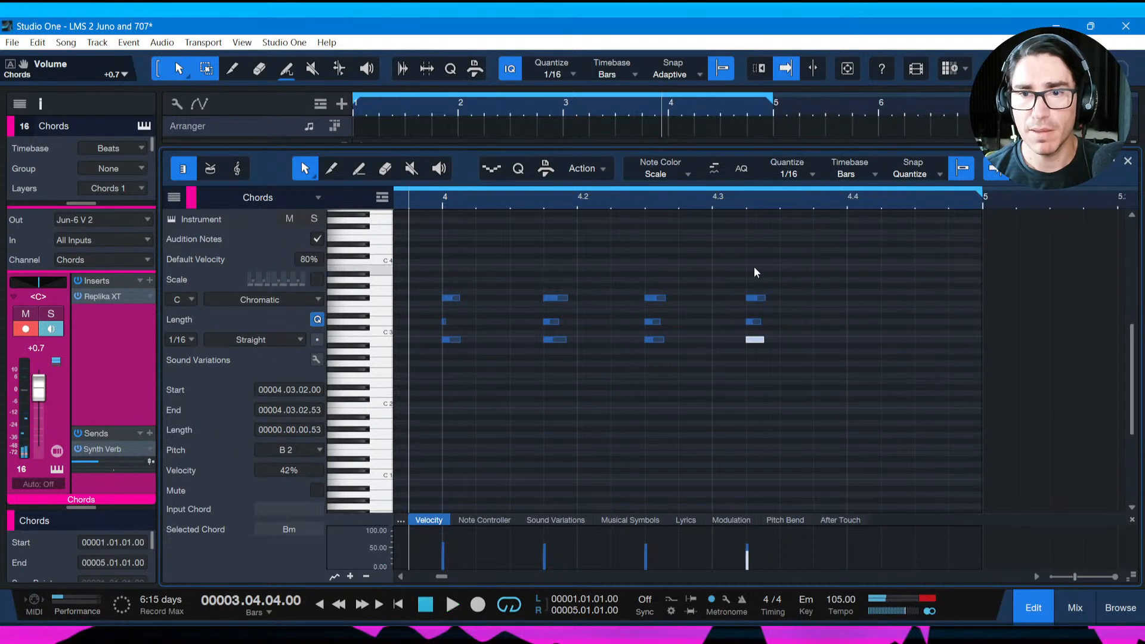
# Duplicate the last Bm chord in bar 4, place the copy at 4.04.01.00, and audition it.
pyautogui.click(757, 272)
pyautogui.moveTo(746, 363); pyautogui.dragTo(745, 363)
pyautogui.press('d')
pyautogui.hotkey('alt', 'Right')
pyautogui.hotkey('alt', 'Right')
pyautogui.hotkey('alt', 'Right')
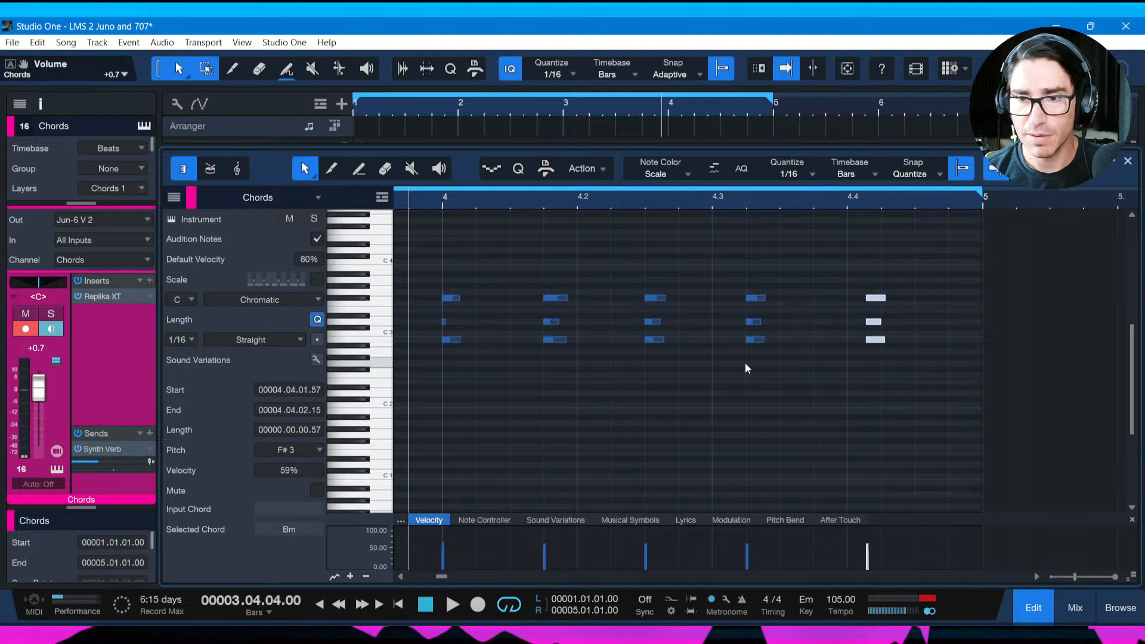
pyautogui.moveTo(881, 298); pyautogui.dragTo(866, 304)
pyautogui.press('space')
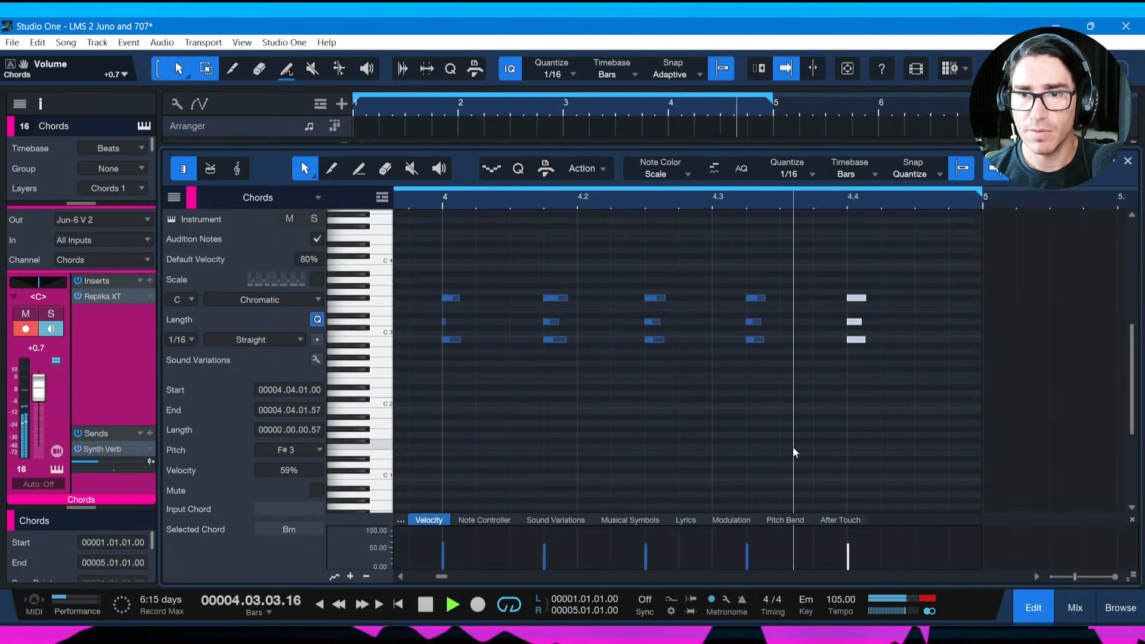
pyautogui.press('space')
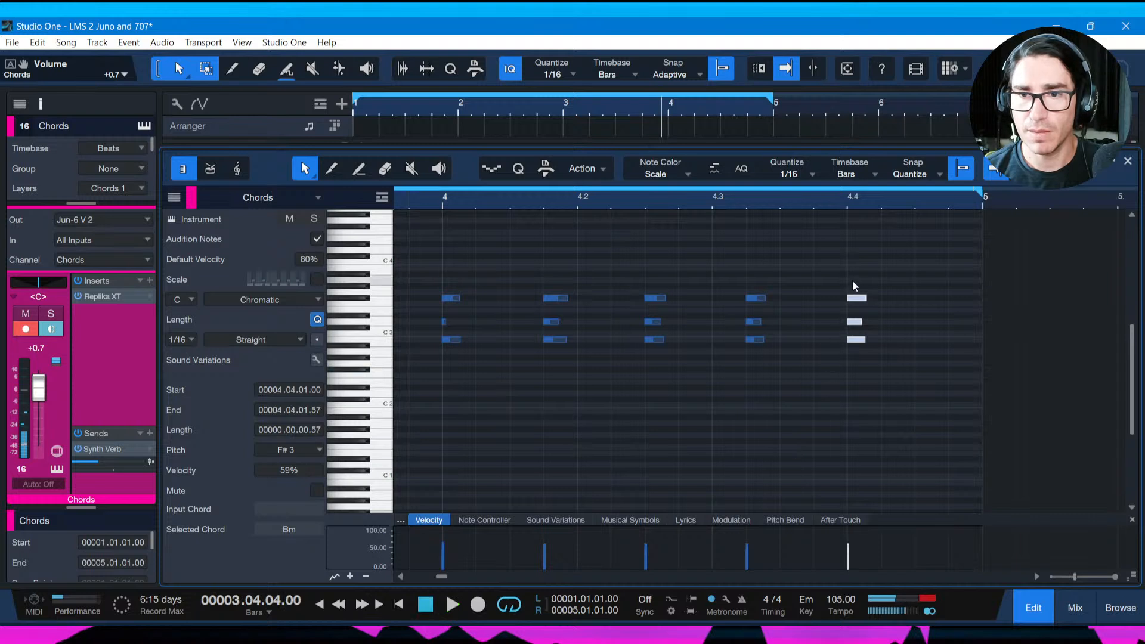
# Duplicate the Bm chord on beat 4.4, place the copy at 4.04.03.00, and audition the bar's ending.
pyautogui.click(859, 372)
pyautogui.moveTo(838, 273); pyautogui.dragTo(886, 347)
pyautogui.press('d')
pyautogui.hotkey('alt', 'Right')
pyautogui.hotkey('alt', 'Right')
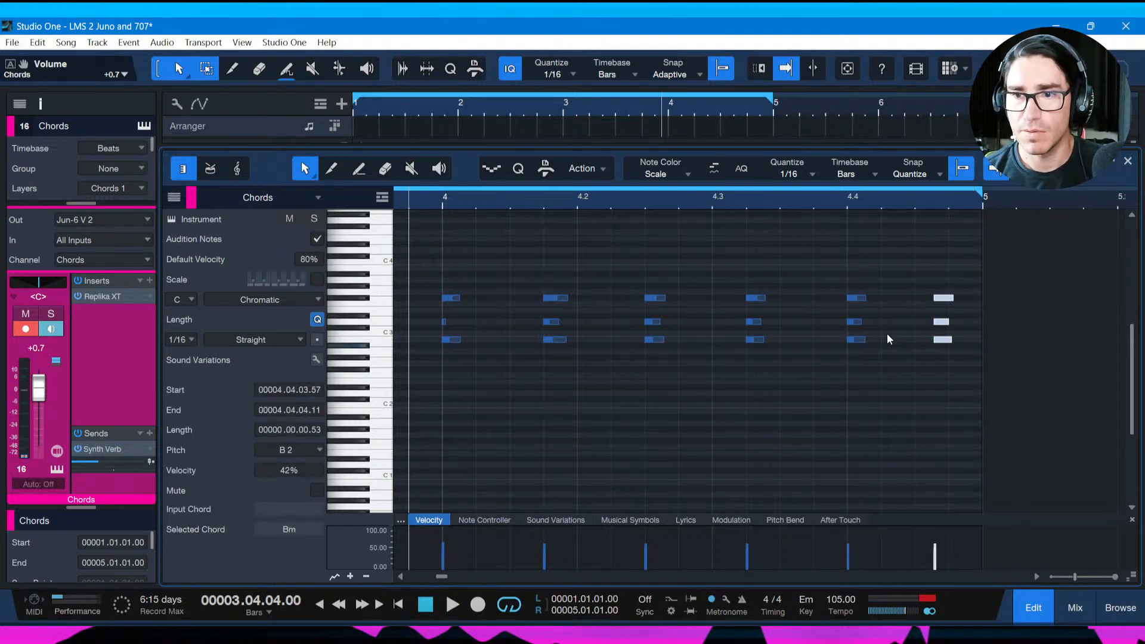
pyautogui.moveTo(946, 339); pyautogui.dragTo(928, 339)
pyautogui.press('space')
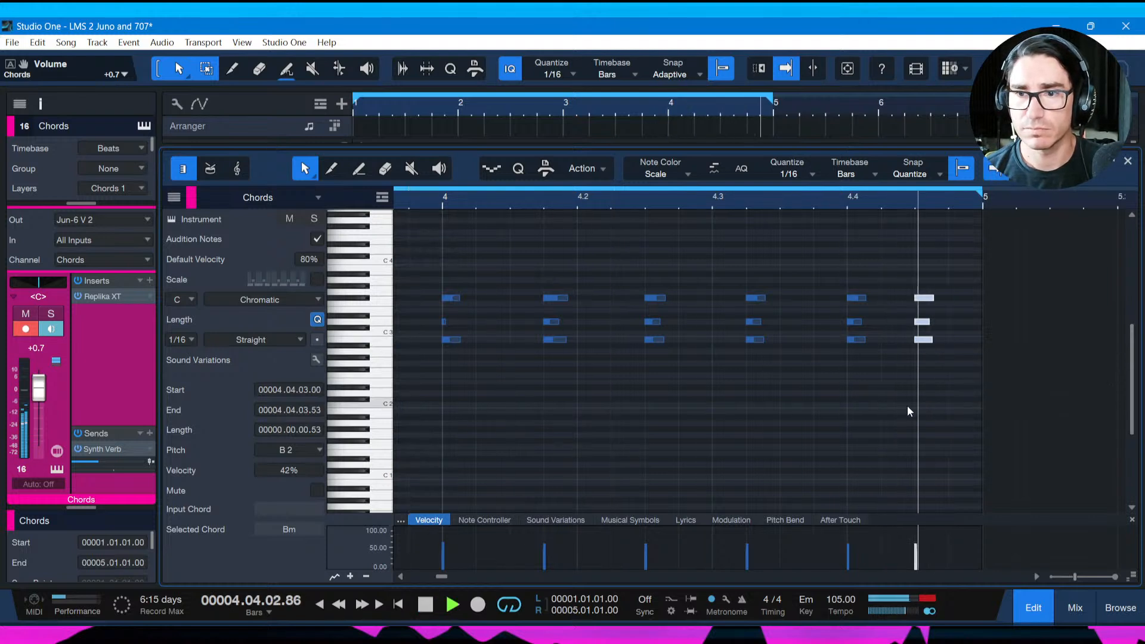
pyautogui.press('space')
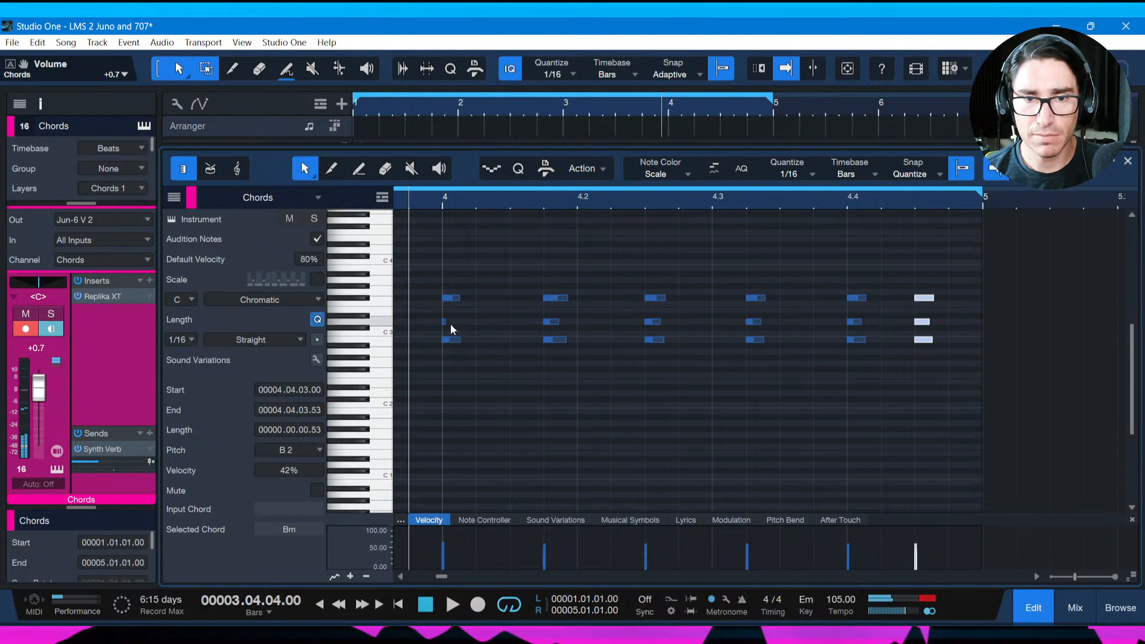
# With snapping off, lengthen the short middle note of the opening chord to 0.00.00.53 in bar 4 and 0.00.00.42 in bar 1.
pyautogui.moveTo(445, 322)
pyautogui.mouseDown()
pyautogui.moveTo(470, 323)
pyautogui.moveTo(460, 324)
pyautogui.mouseUp()
pyautogui.press('n')
pyautogui.moveTo(689, 204); pyautogui.dragTo(812, 189)
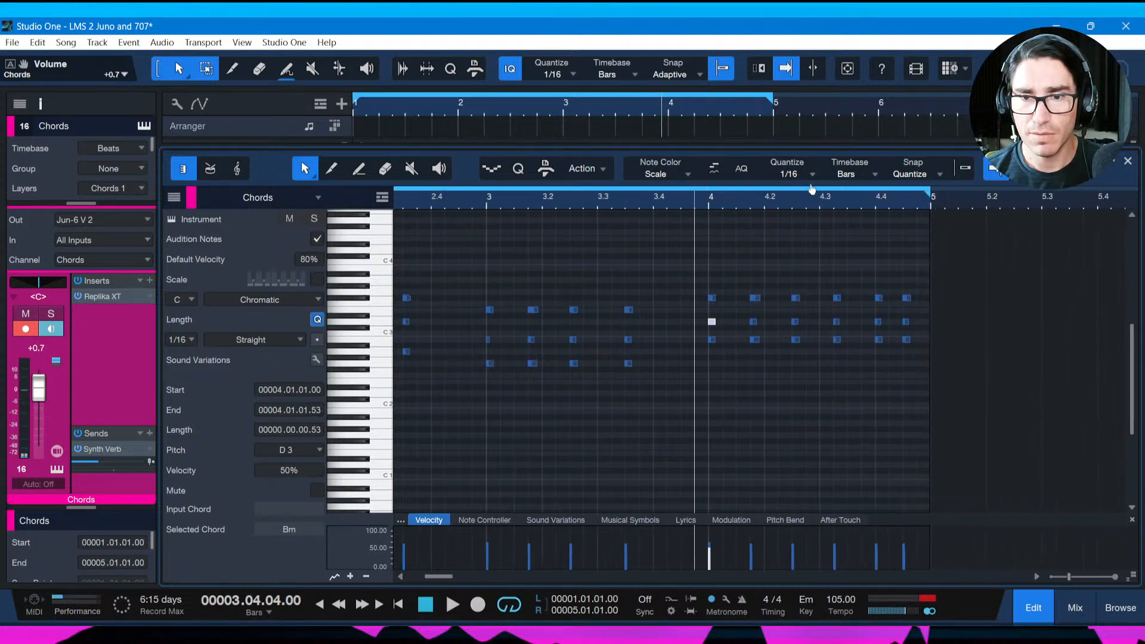
pyautogui.click(400, 577)
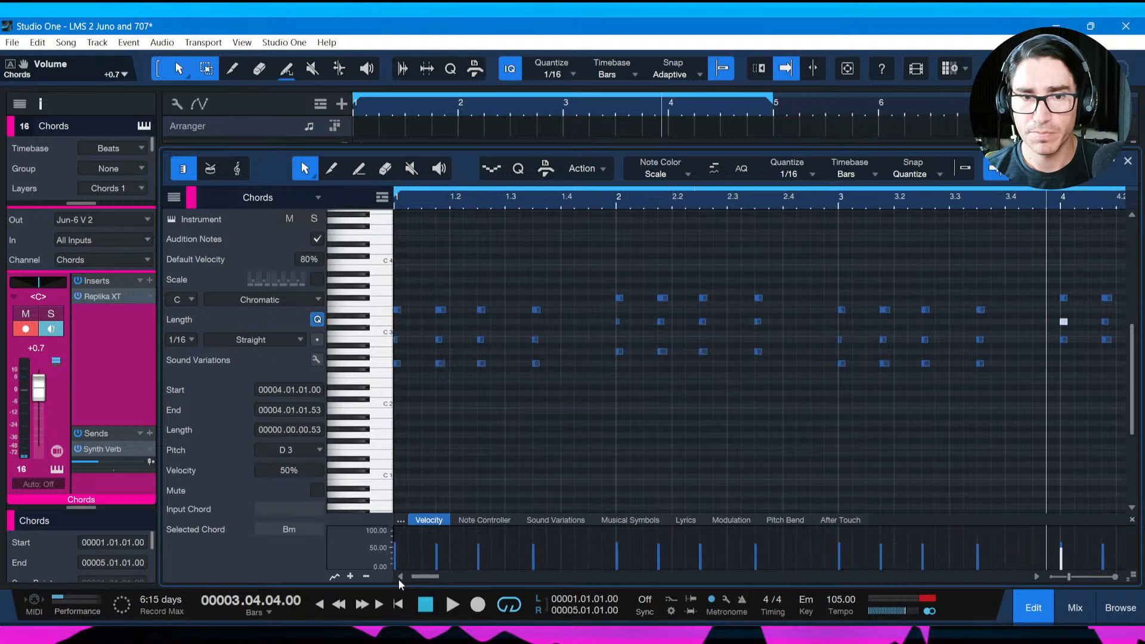
pyautogui.press('e')
pyautogui.press('e')
pyautogui.press('e')
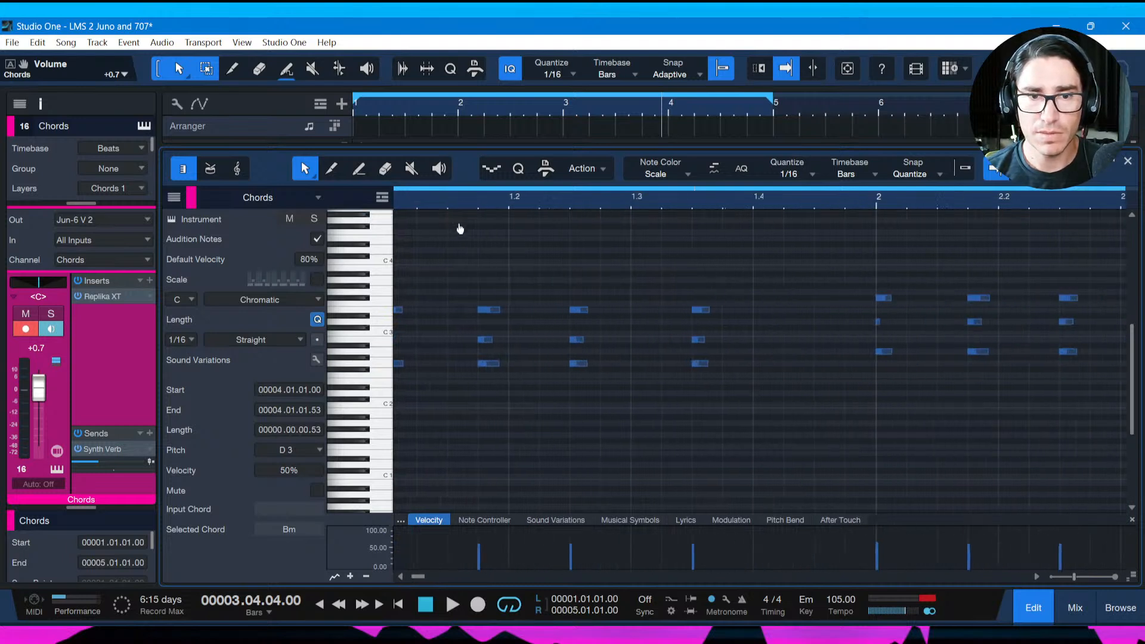
pyautogui.press(',')
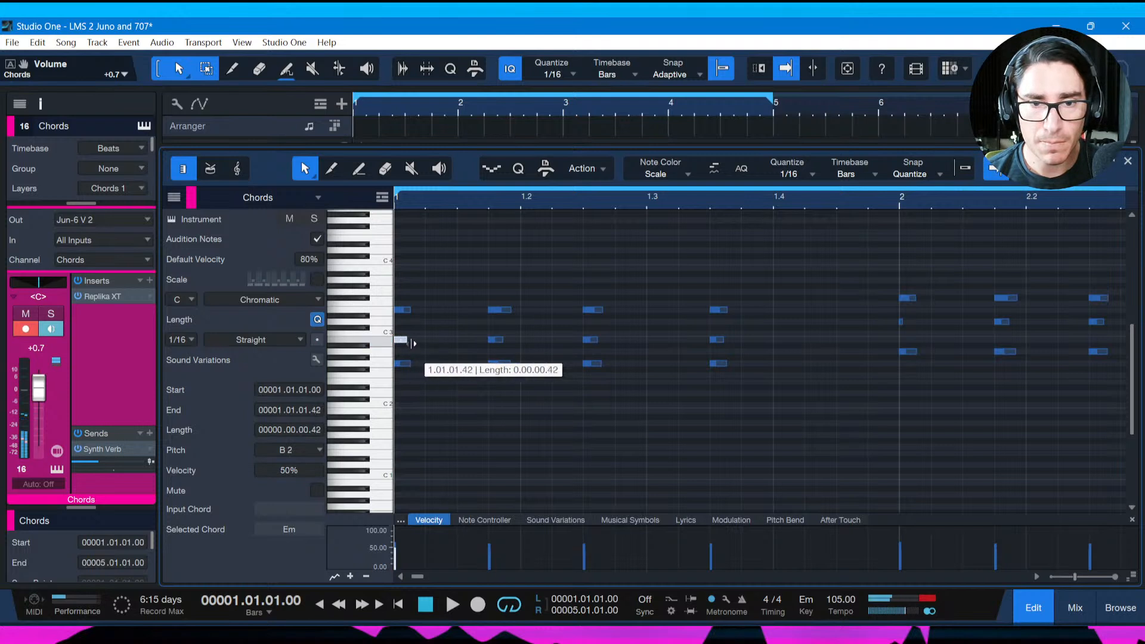
pyautogui.click(400, 340)
# Lengthen the opening chord's short middle note to 0.00.00.37 in bar 2 and 0.00.00.31 in bar 3.
pyautogui.moveTo(902, 322); pyautogui.dragTo(912, 325)
pyautogui.hscroll(5, 928, 371)
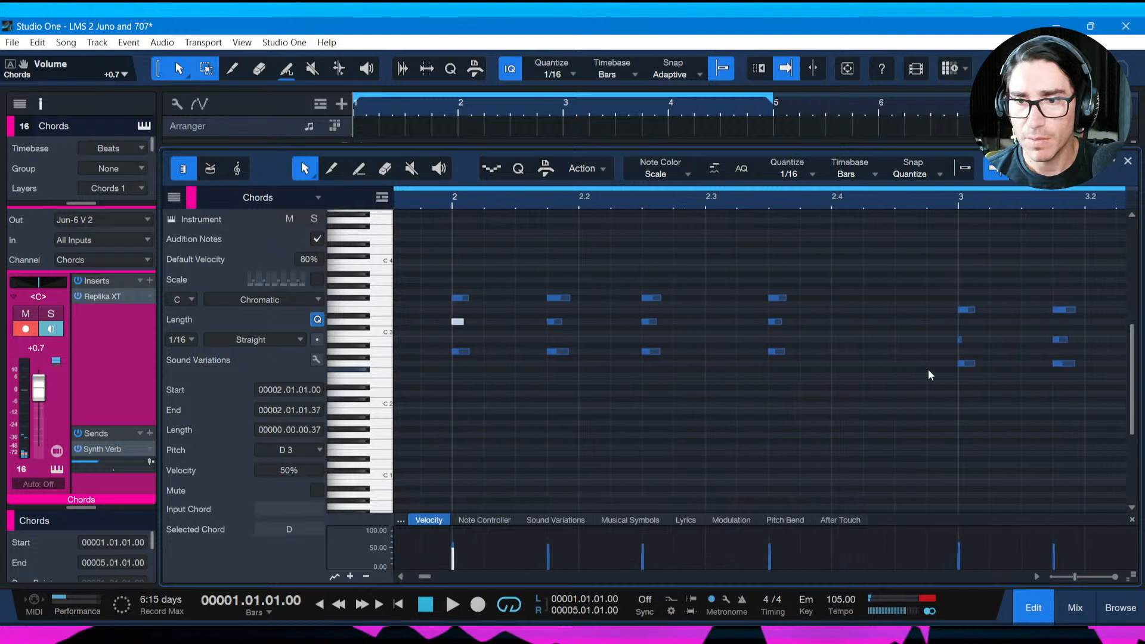
pyautogui.moveTo(897, 340); pyautogui.dragTo(902, 340)
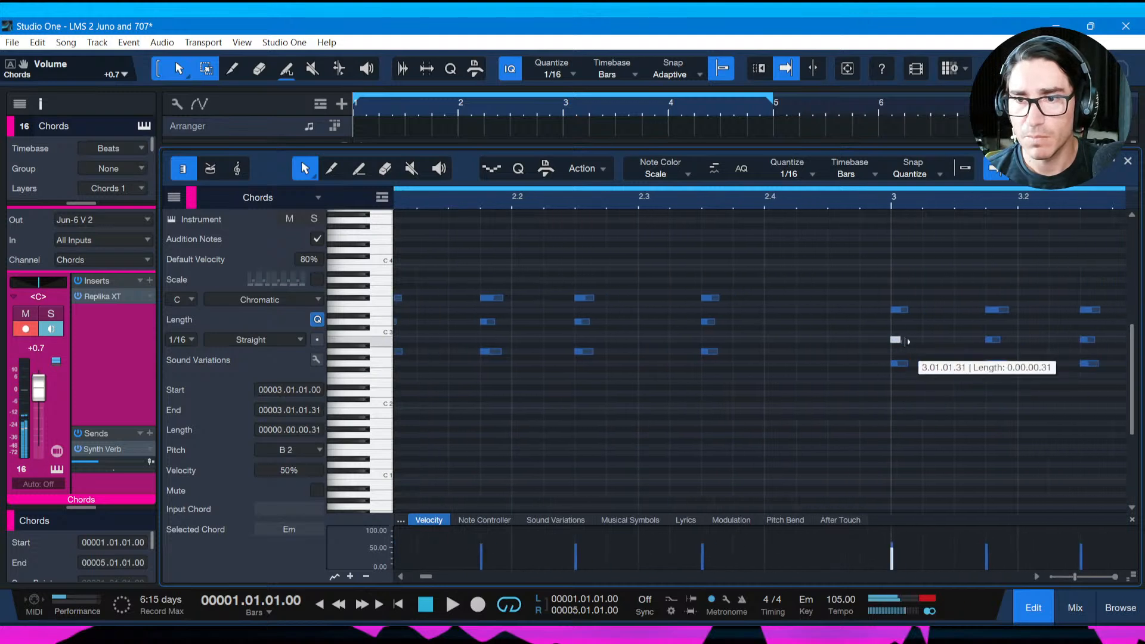
pyautogui.hscroll(2, 933, 381)
# Play through the complete four-bar Chords part and save the song.
pyautogui.hotkey('shift', 'f')
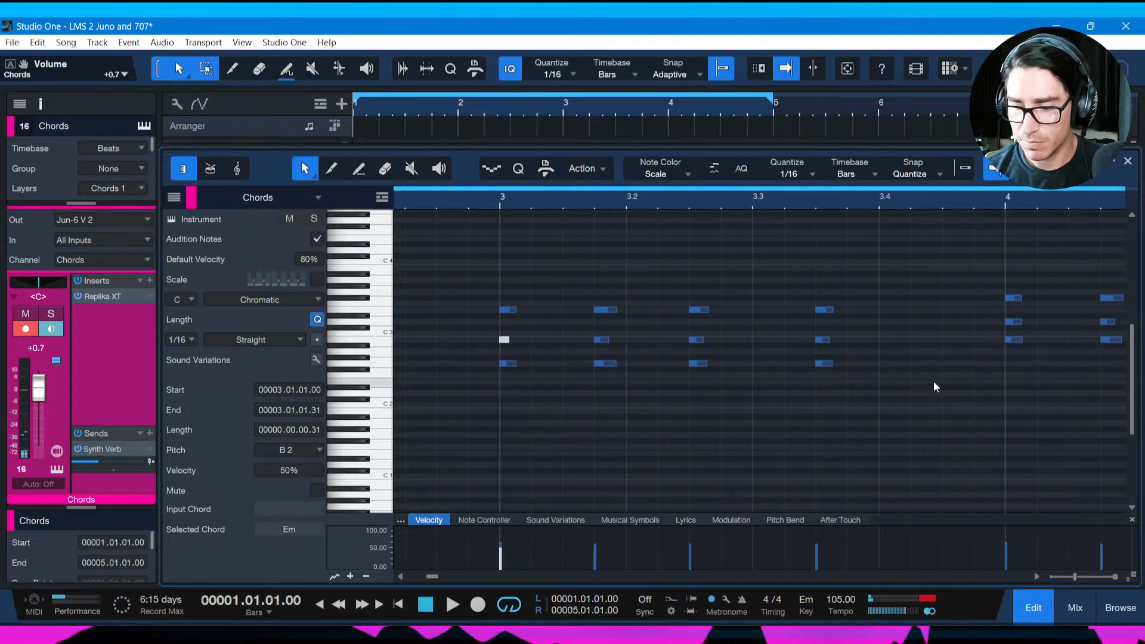
pyautogui.press('space')
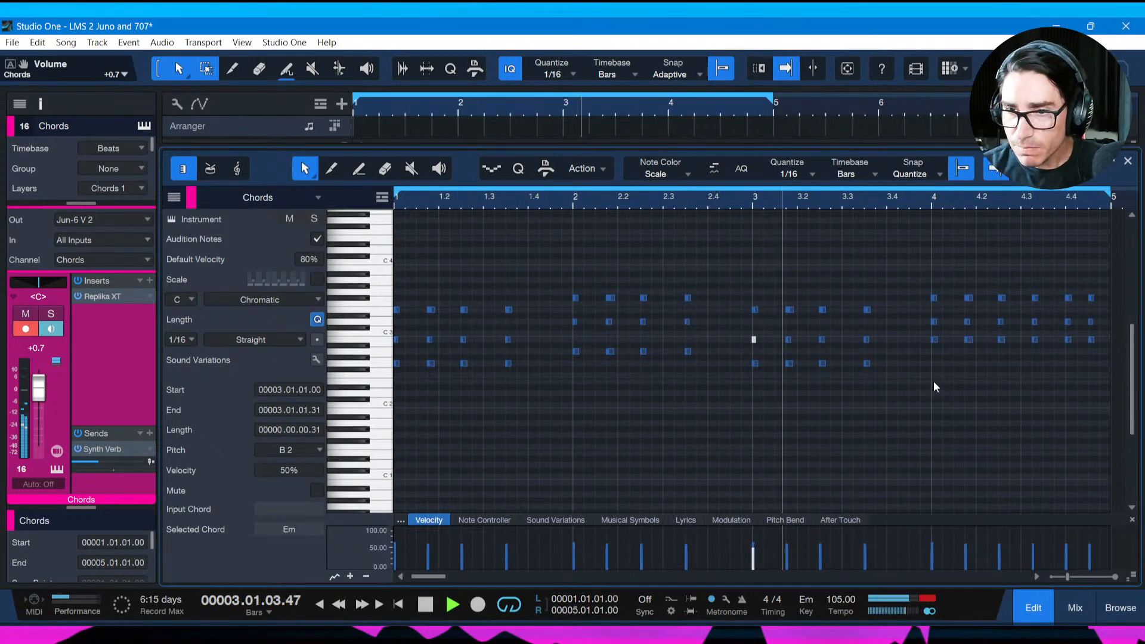
pyautogui.hotkey('ctrl', 's')
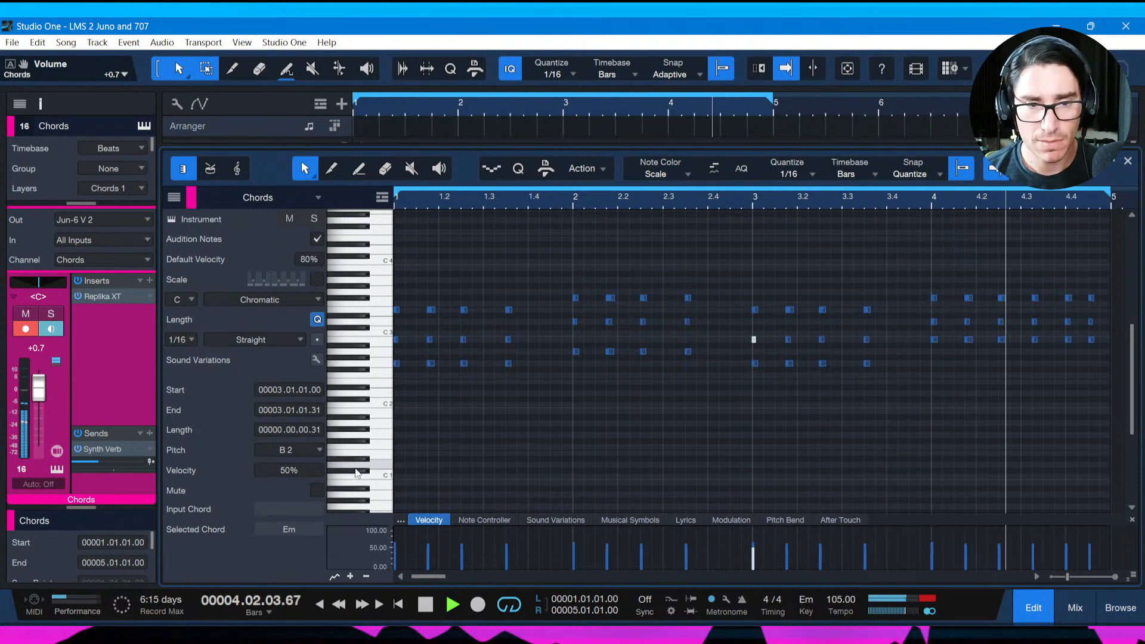
# Set the Chords channel's Synth Verb send to -11.6 dB, reset its volume to 0 dB, and save.
pyautogui.moveTo(92, 467); pyautogui.dragTo(102, 465)
pyautogui.keyDown('ctrl'); pyautogui.click(44, 397); pyautogui.keyUp('ctrl')
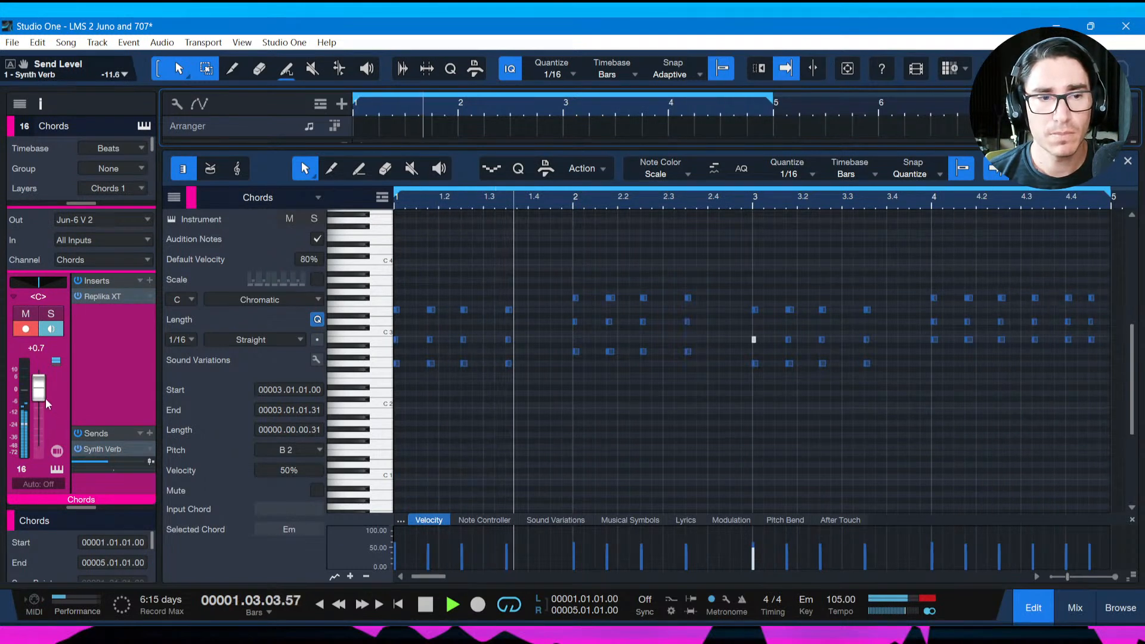
pyautogui.hotkey('ctrl', 's')
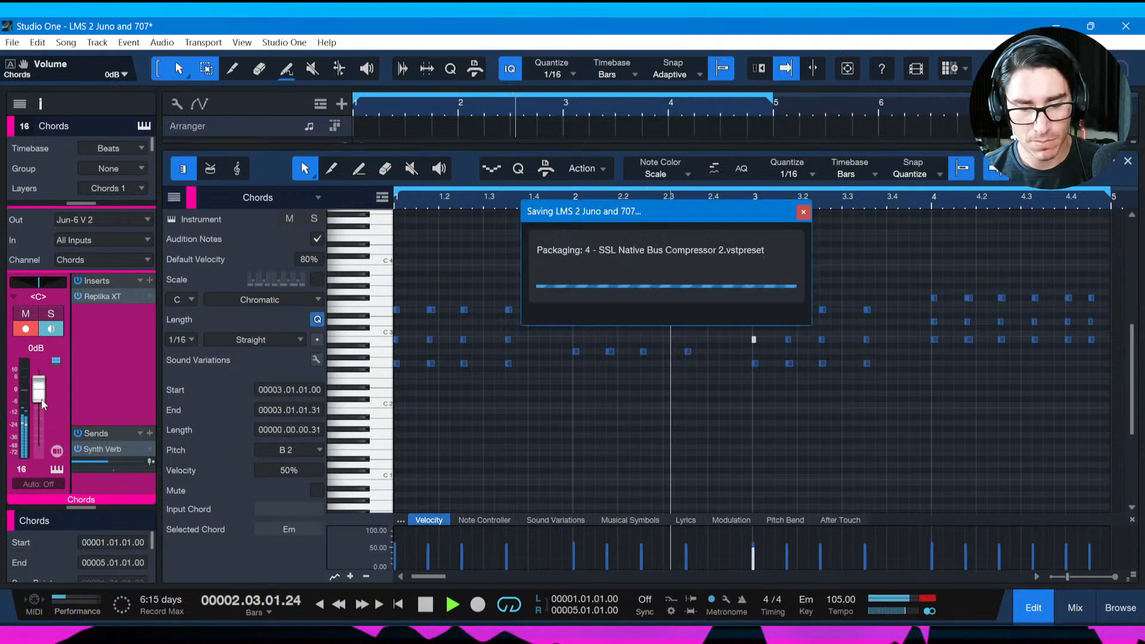
# Set the Bass channel volume to +1.3 dB and the Chords volume to -2.2 dB, save the song, and stop playback.
pyautogui.press('F3')
pyautogui.moveTo(531, 578); pyautogui.dragTo(218, 577)
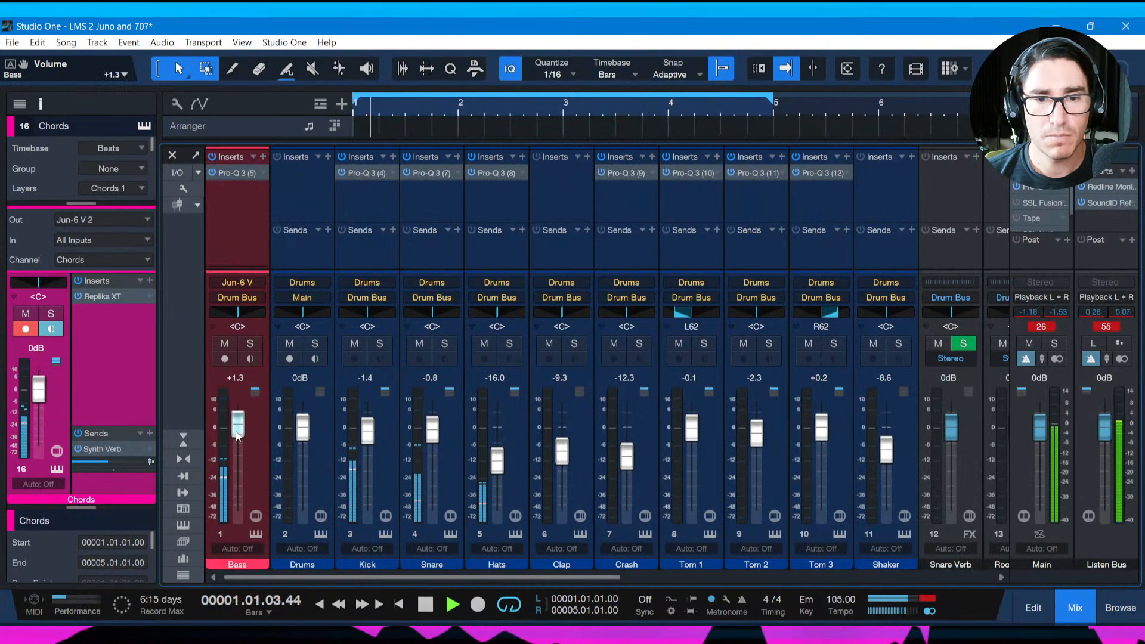
pyautogui.press('F3')
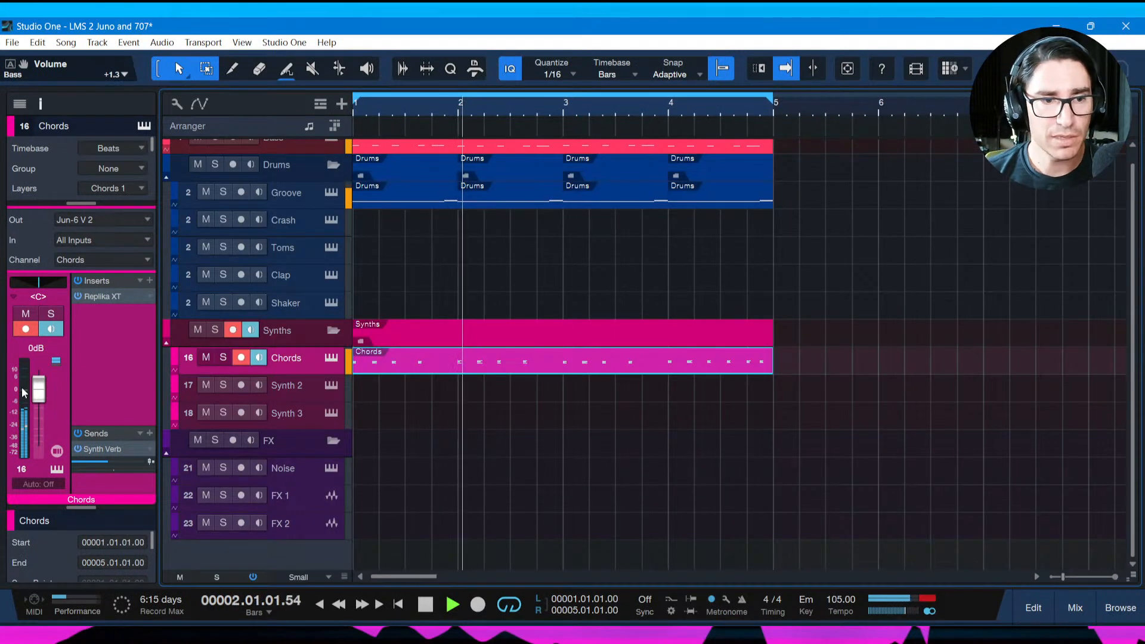
pyautogui.moveTo(38, 397); pyautogui.dragTo(40, 396)
pyautogui.hotkey('ctrl', 's')
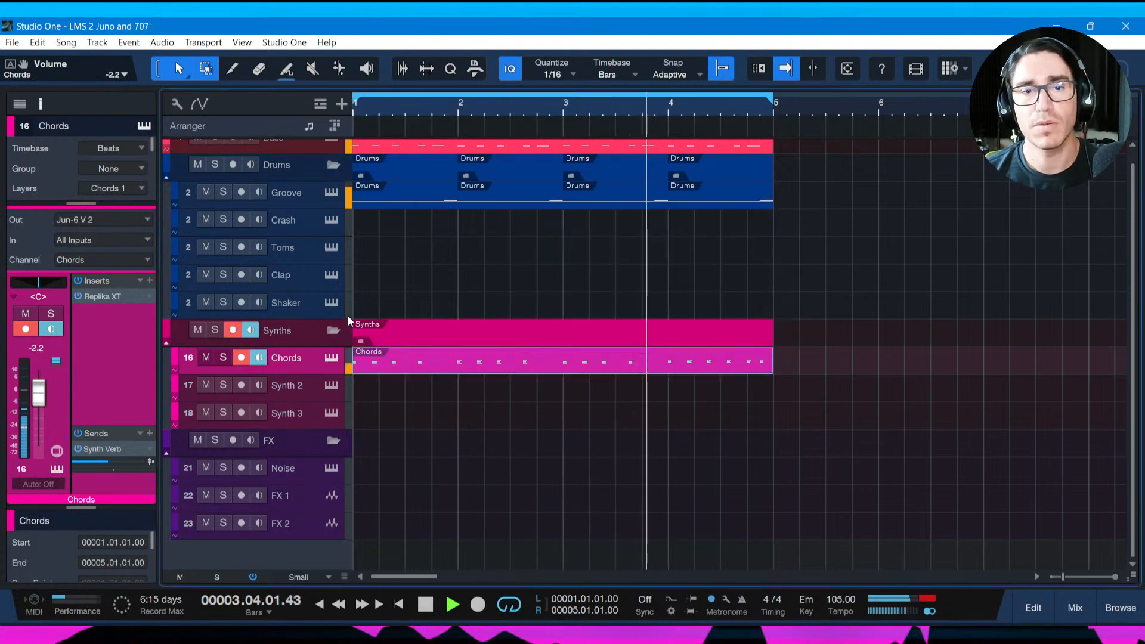
pyautogui.press('space')
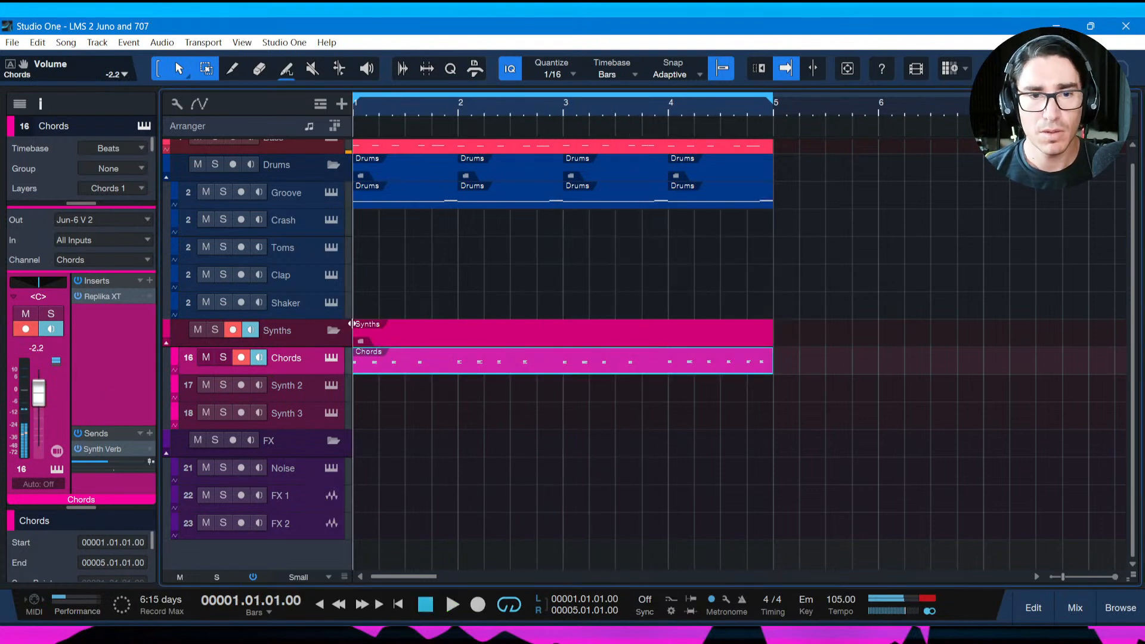
# Delete the four one-bar Drums events from the Groove track.
pyautogui.click(701, 198)
pyautogui.press('Delete')
pyautogui.click(622, 198)
pyautogui.press('Delete')
pyautogui.click(536, 202)
pyautogui.press('Delete')
pyautogui.click(413, 200)
pyautogui.press('Delete')
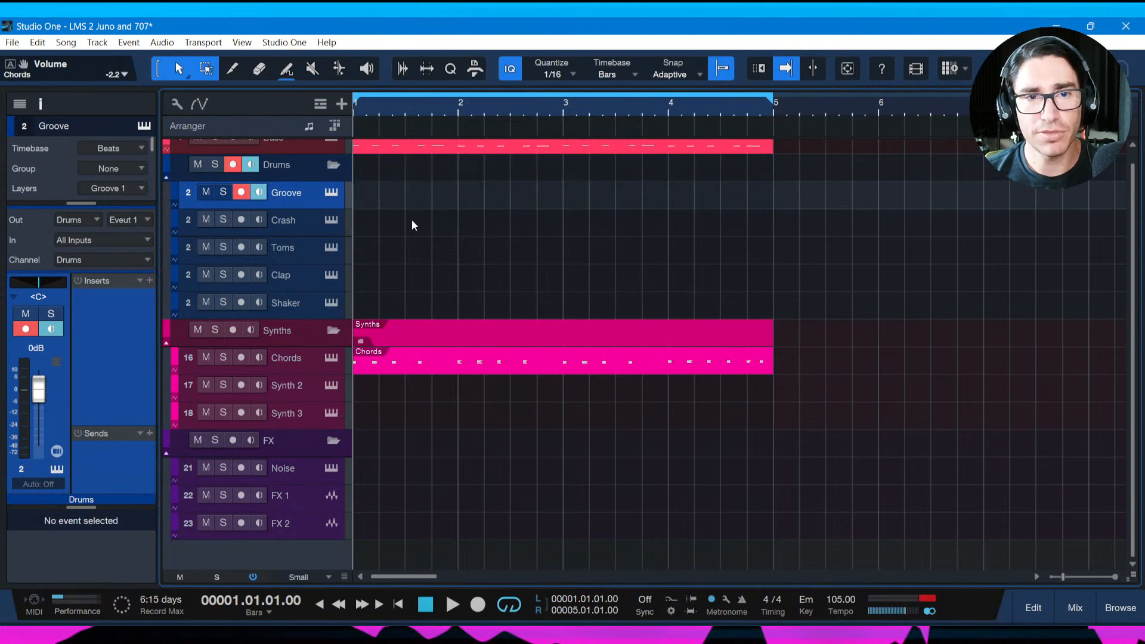
# Create an empty Groove event spanning bars 1 to 5, save the song, and open the event for note editing.
pyautogui.moveTo(360, 192); pyautogui.dragTo(778, 198)
pyautogui.hotkey('ctrl', 's')
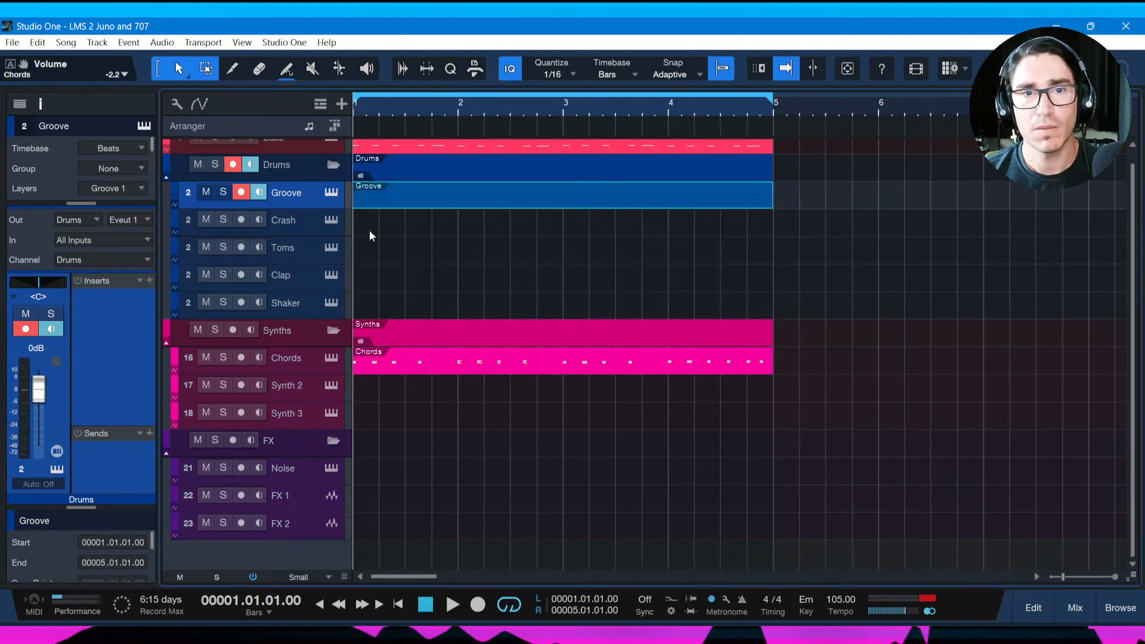
pyautogui.doubleClick(384, 203)
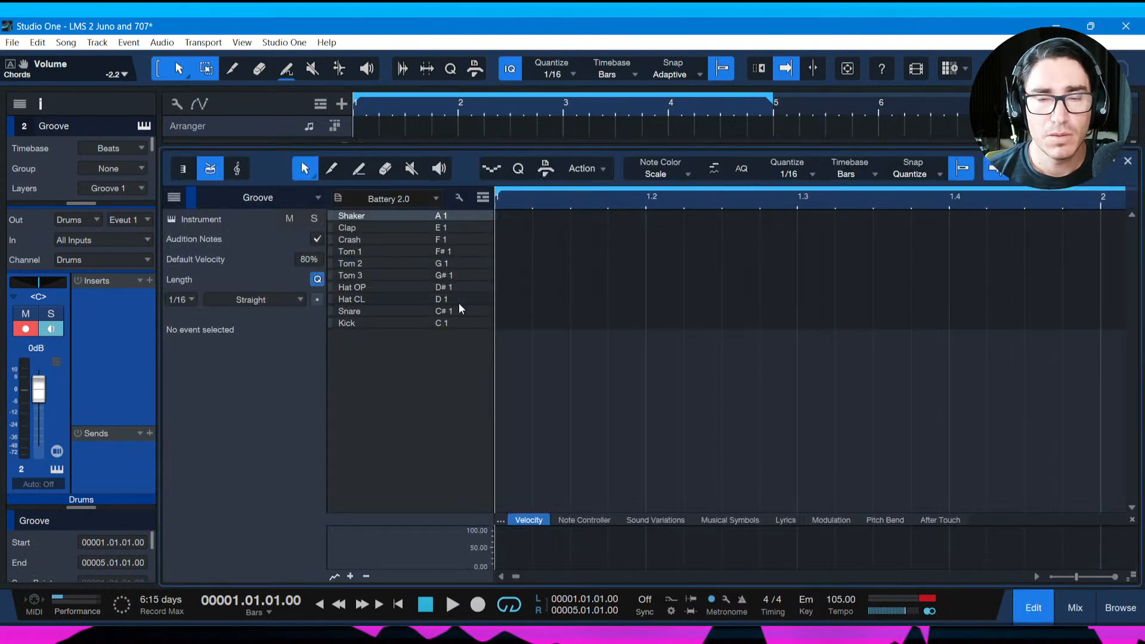
pyautogui.press('space')
pyautogui.press('space')
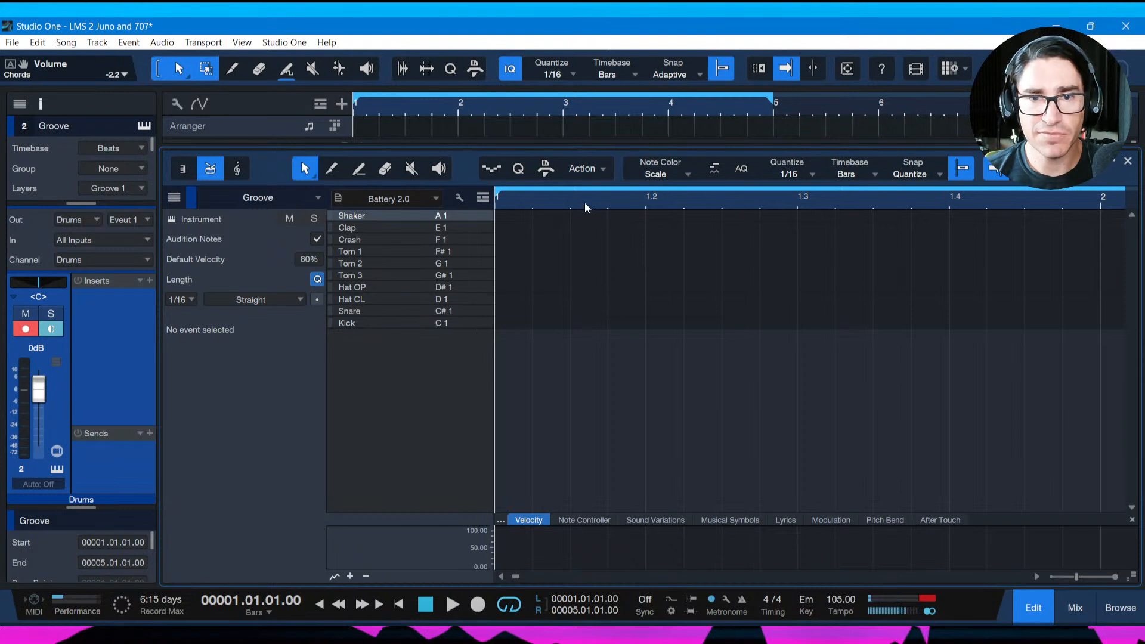
# Add snare hits on beats 1.2 and 1.4 of the Groove part and audition them.
pyautogui.moveTo(585, 203)
pyautogui.mouseDown()
pyautogui.moveTo(575, 195)
pyautogui.moveTo(594, 207)
pyautogui.mouseUp()
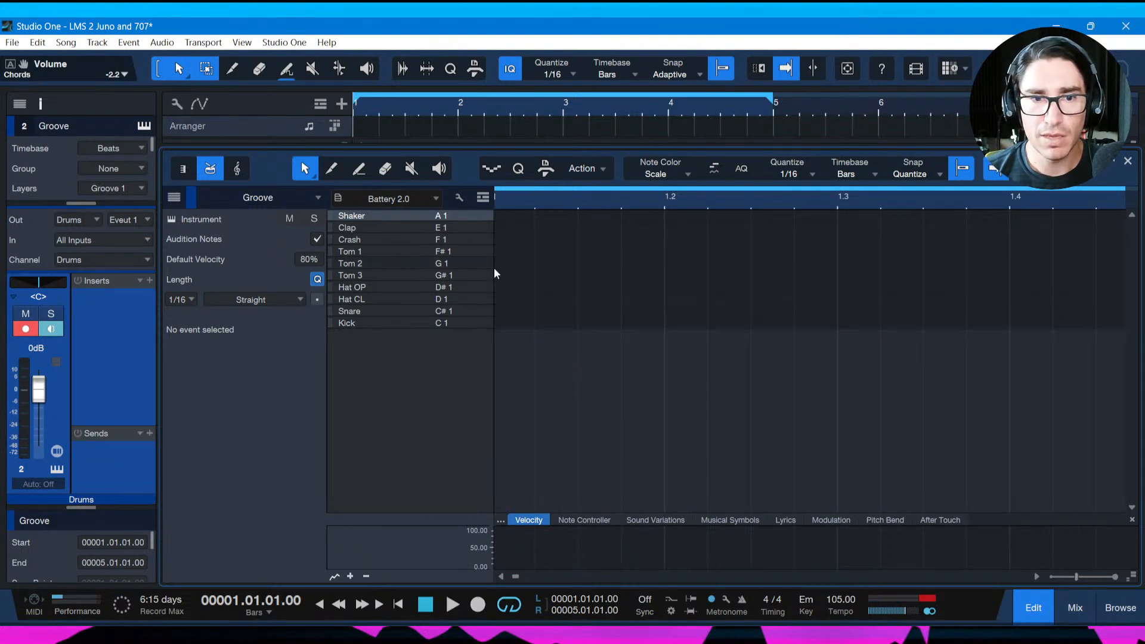
pyautogui.click(478, 310)
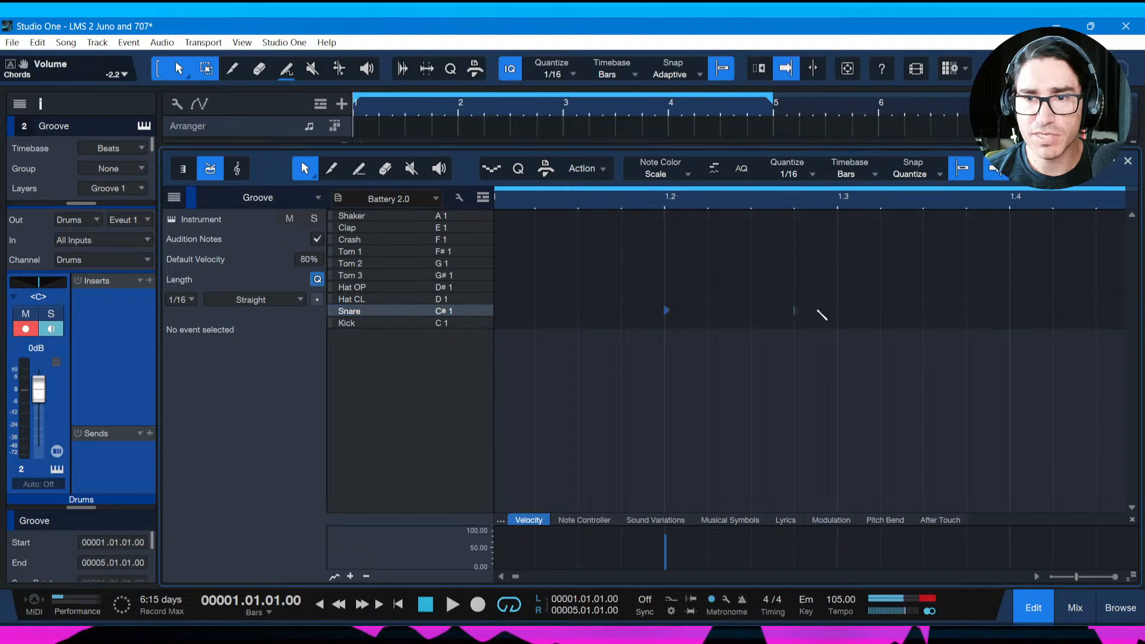
pyautogui.click(1014, 311)
pyautogui.press('space')
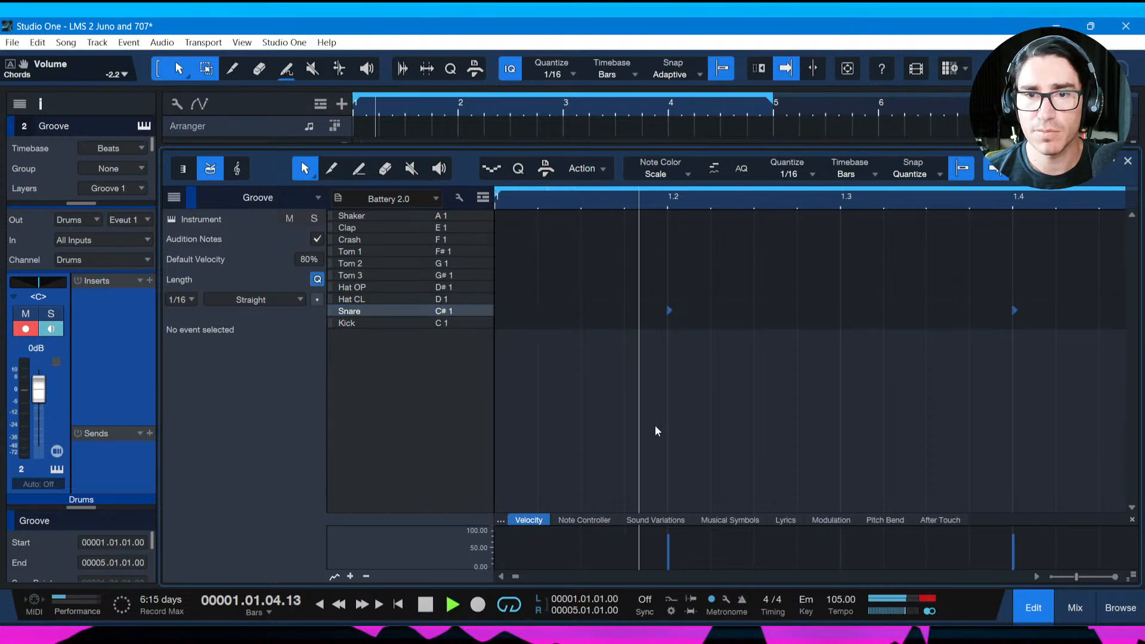
pyautogui.press('space')
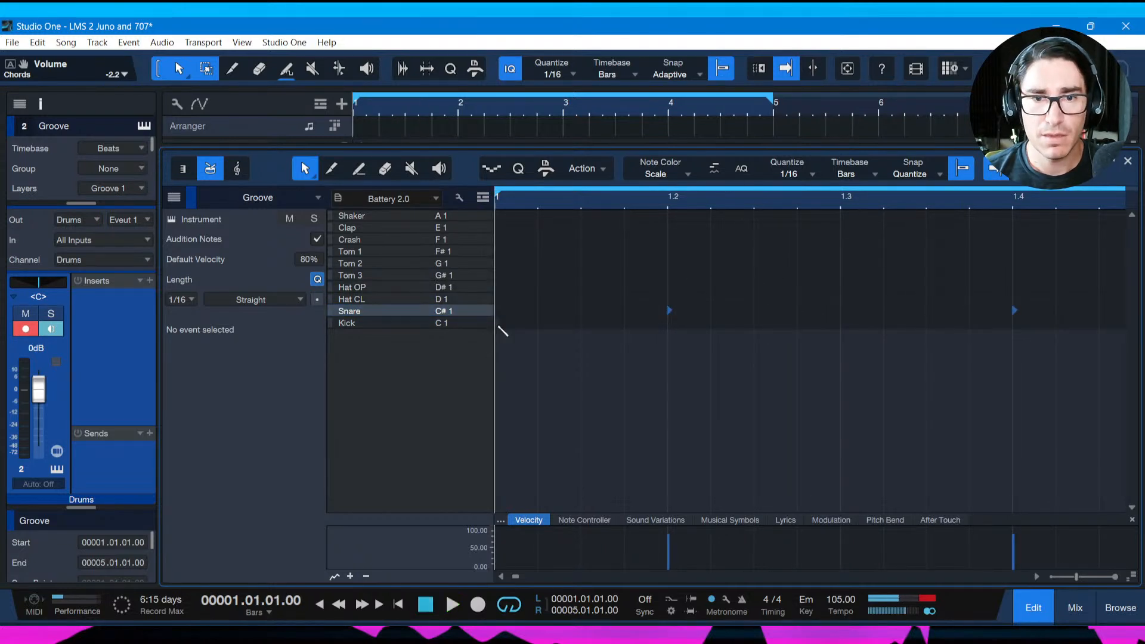
# Add a kick hit on the first beat of bar 1 and play back the beat.
pyautogui.click(508, 326)
pyautogui.moveTo(730, 206); pyautogui.dragTo(739, 189)
pyautogui.press('space')
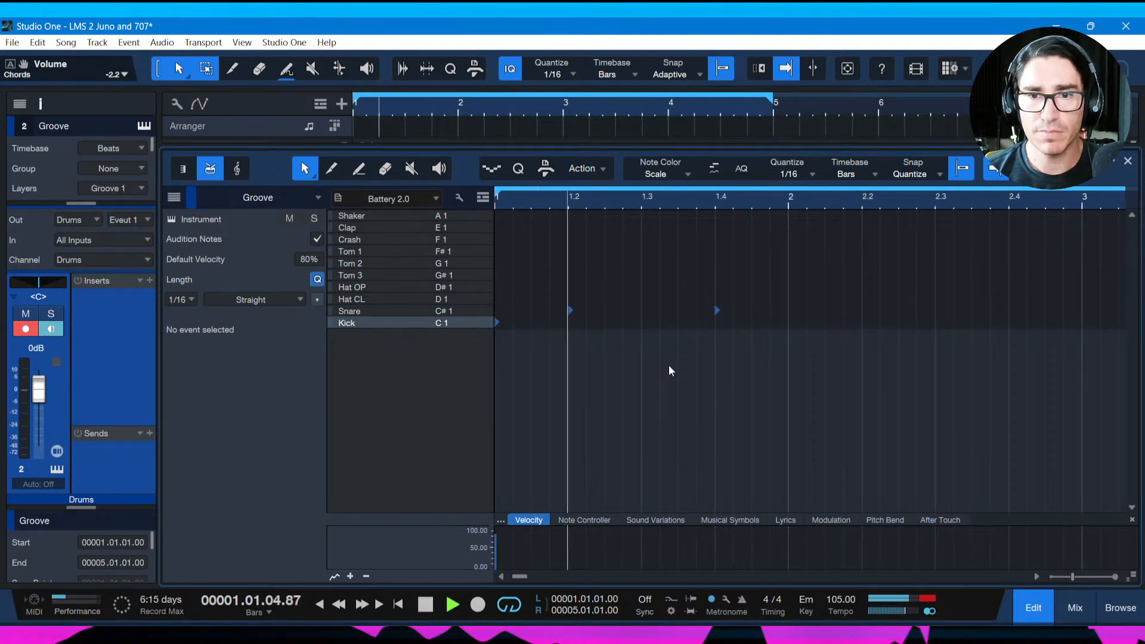
pyautogui.press('space')
pyautogui.press('space')
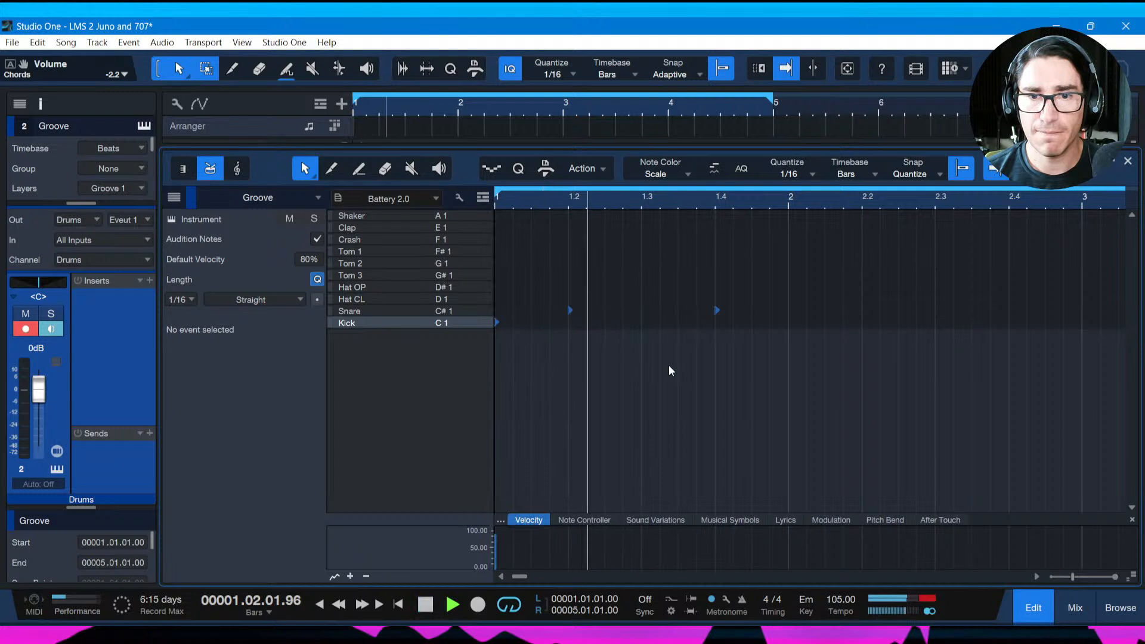
pyautogui.press('space')
# Add kick hits at 1.01.04, 1.02.03 and 1.03.03 in bar 1, playing back the beat between additions.
pyautogui.scroll(3, 574, 232)
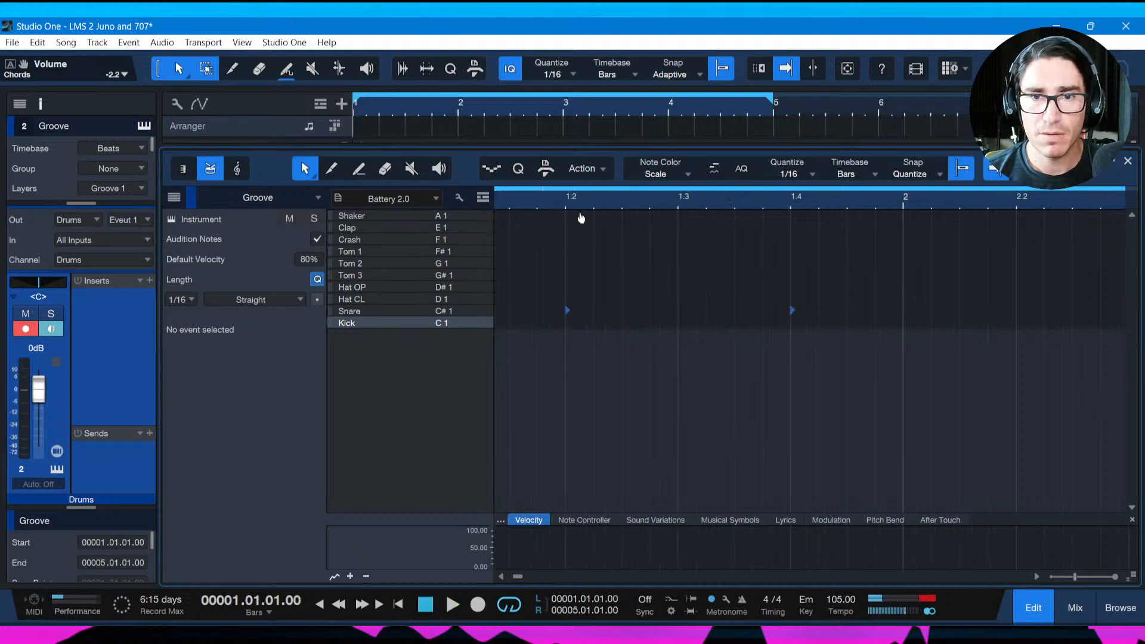
pyautogui.click(559, 323)
pyautogui.press('space')
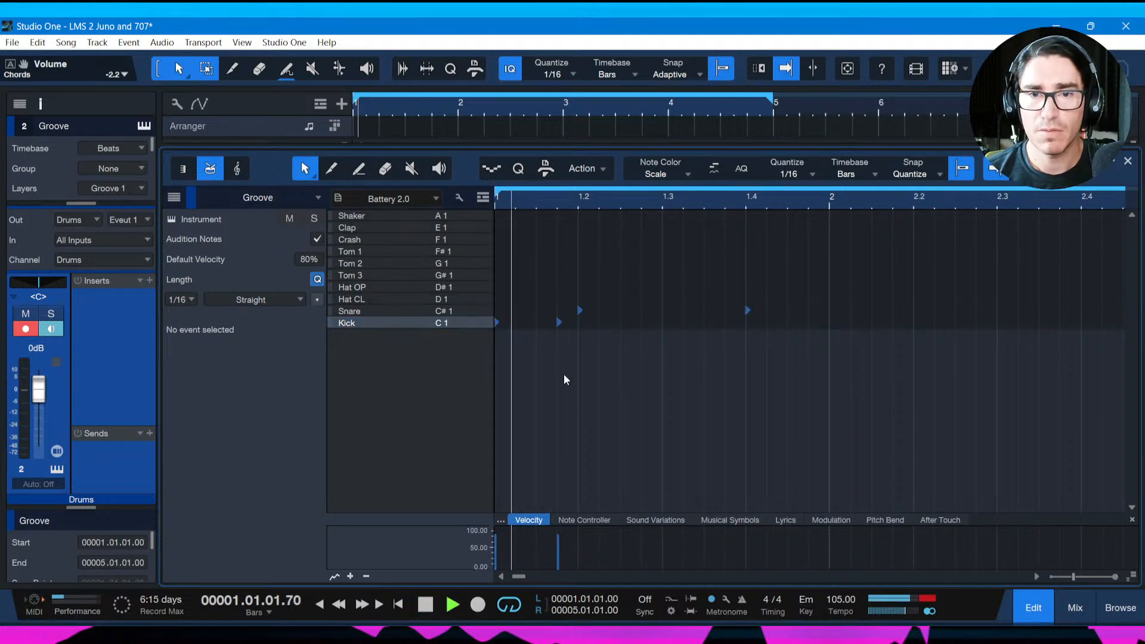
pyautogui.press('space')
pyautogui.click(622, 323)
pyautogui.press('space')
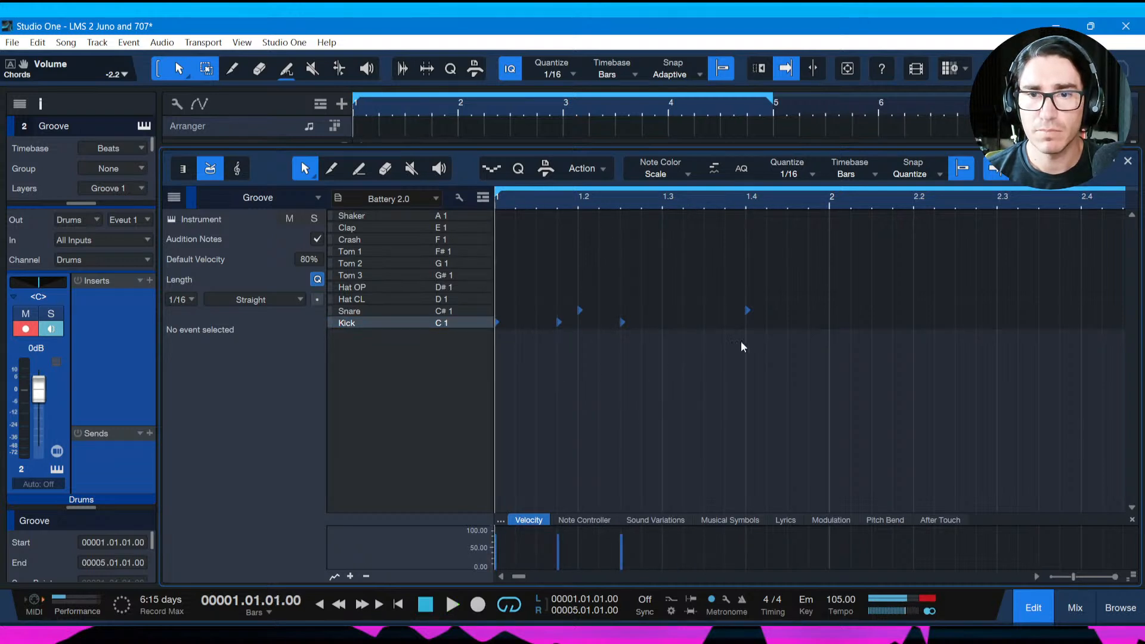
pyautogui.click(706, 322)
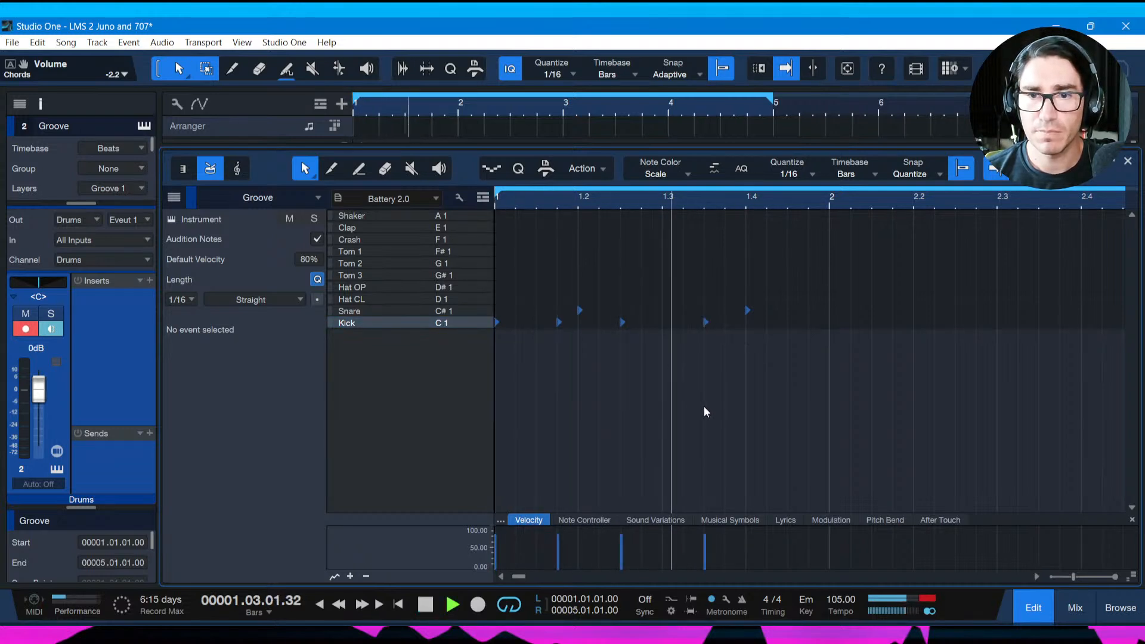
# Add a kick hit at 1.04.02 in bar 1 and play back the beat.
pyautogui.press('space')
pyautogui.click(768, 322)
pyautogui.press('space')
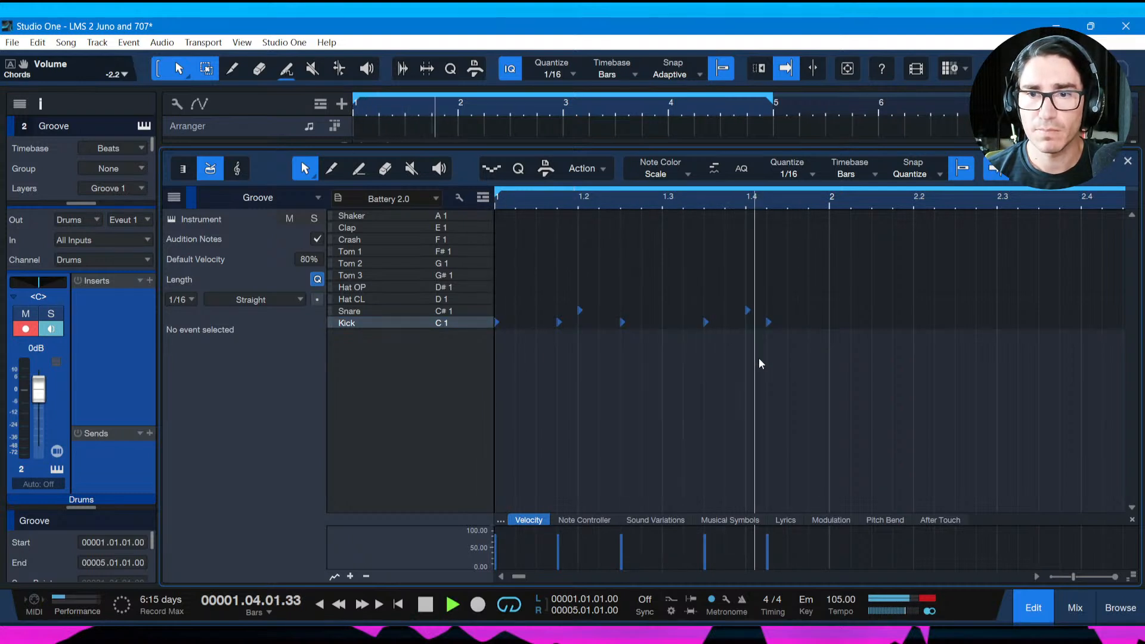
pyautogui.press('space')
# Duplicate bar 1's kick pattern into bars 2, 3 and 4.
pyautogui.moveTo(828, 324); pyautogui.dragTo(495, 327)
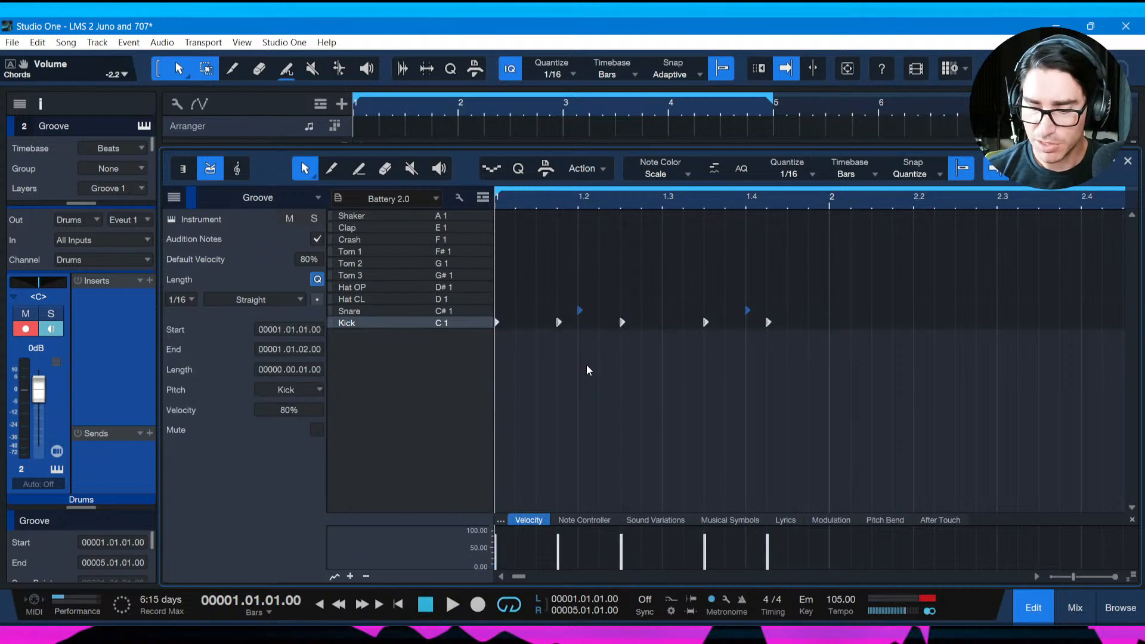
pyautogui.press('w')
pyautogui.press('d')
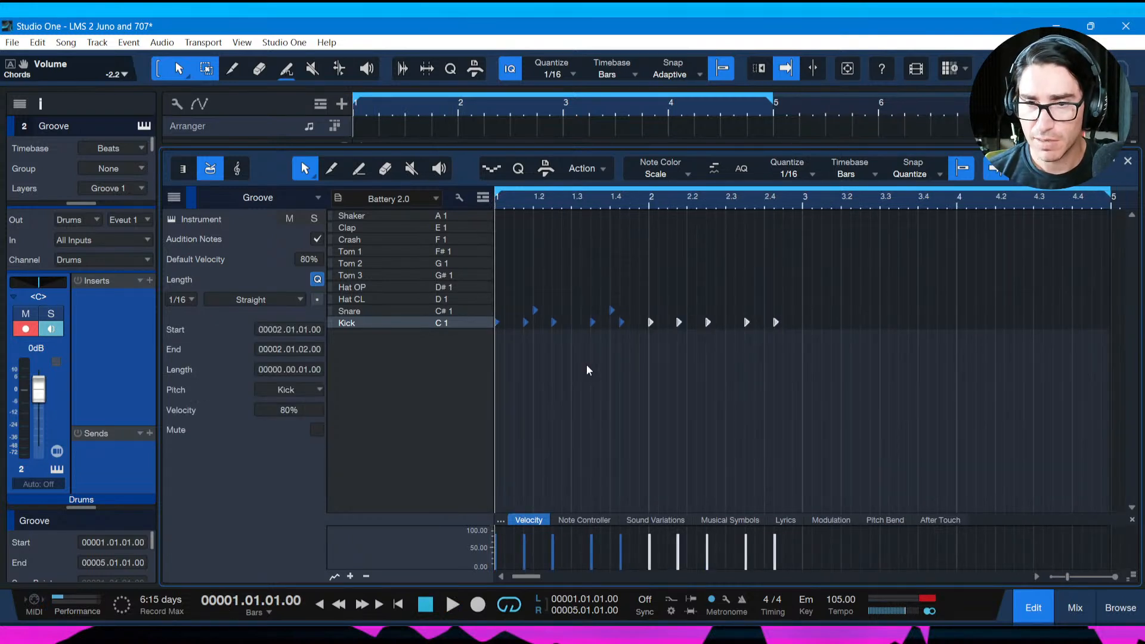
pyautogui.press('d')
pyautogui.press('d')
# Duplicate bar 1's two snare hits into bars 2, 3 and 4.
pyautogui.moveTo(654, 304); pyautogui.dragTo(499, 308)
pyautogui.press('d')
pyautogui.press('d')
pyautogui.press('d')
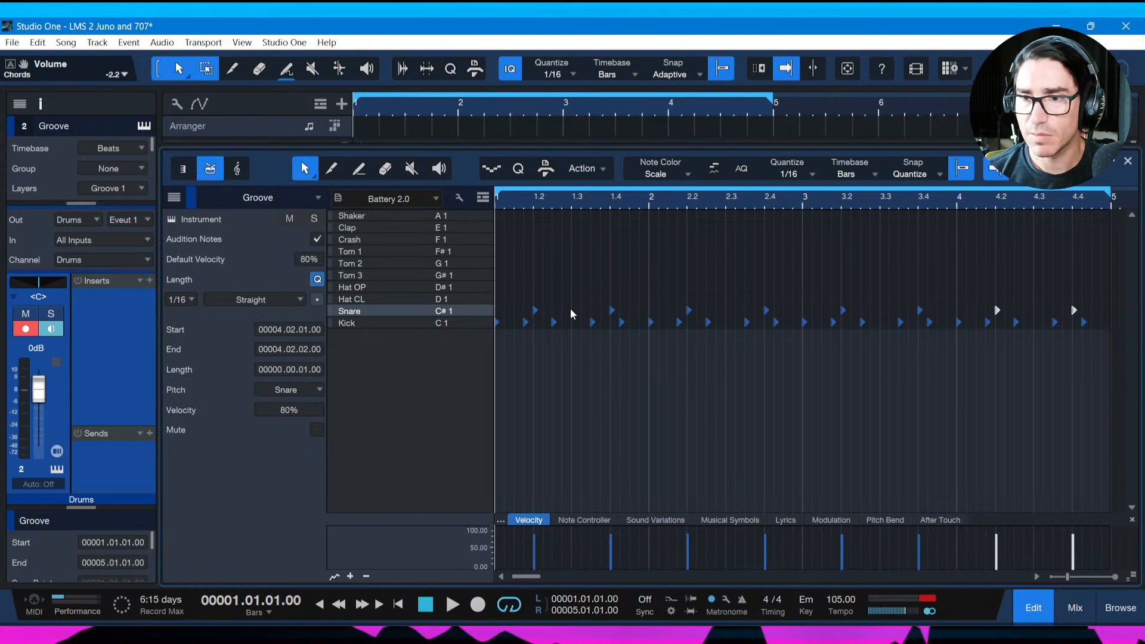
# Play back the four-bar kick and snare groove and save the song.
pyautogui.press('space')
pyautogui.hotkey('ctrl', 's')
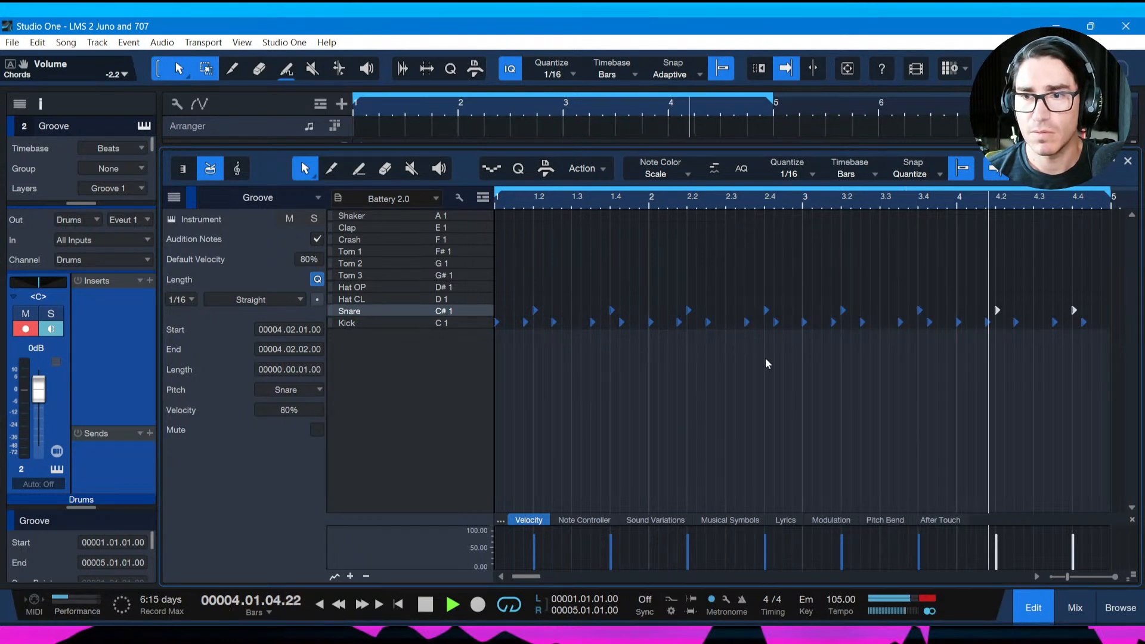
pyautogui.press('space')
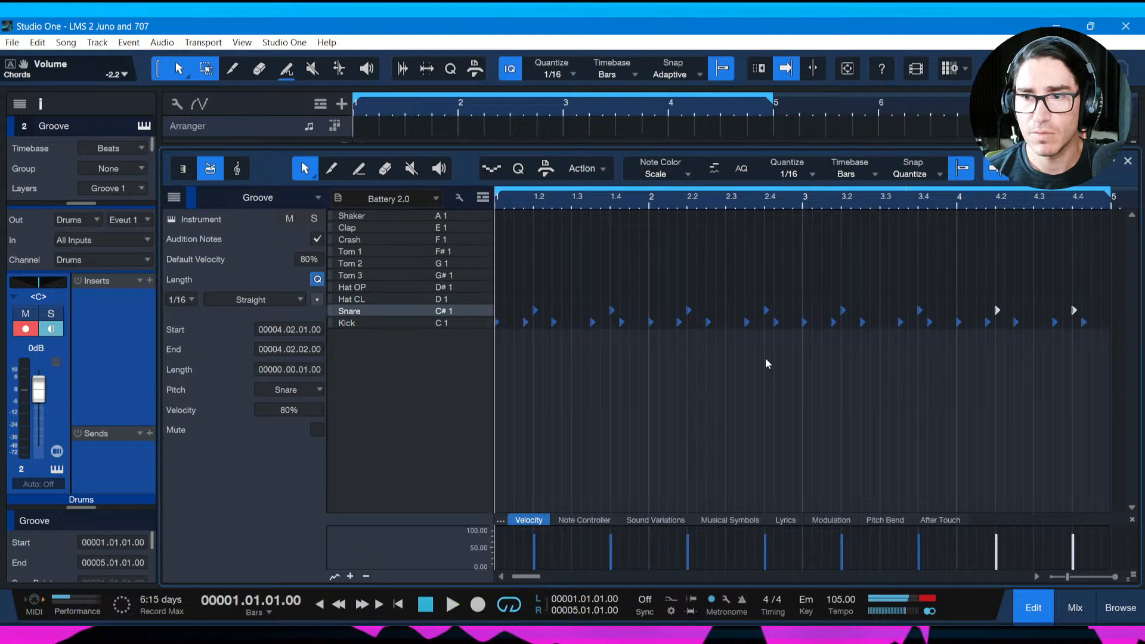
# Add a kick hit at 4.03.02, auditioning the beat from the start of bar 4 before and after.
pyautogui.keyDown('ctrl'); pyautogui.scroll(5, 1074, 224); pyautogui.keyUp('ctrl')
pyautogui.keyDown('ctrl'); pyautogui.scroll(1, 1051, 231); pyautogui.keyUp('ctrl')
pyautogui.click(663, 205)
pyautogui.press('space')
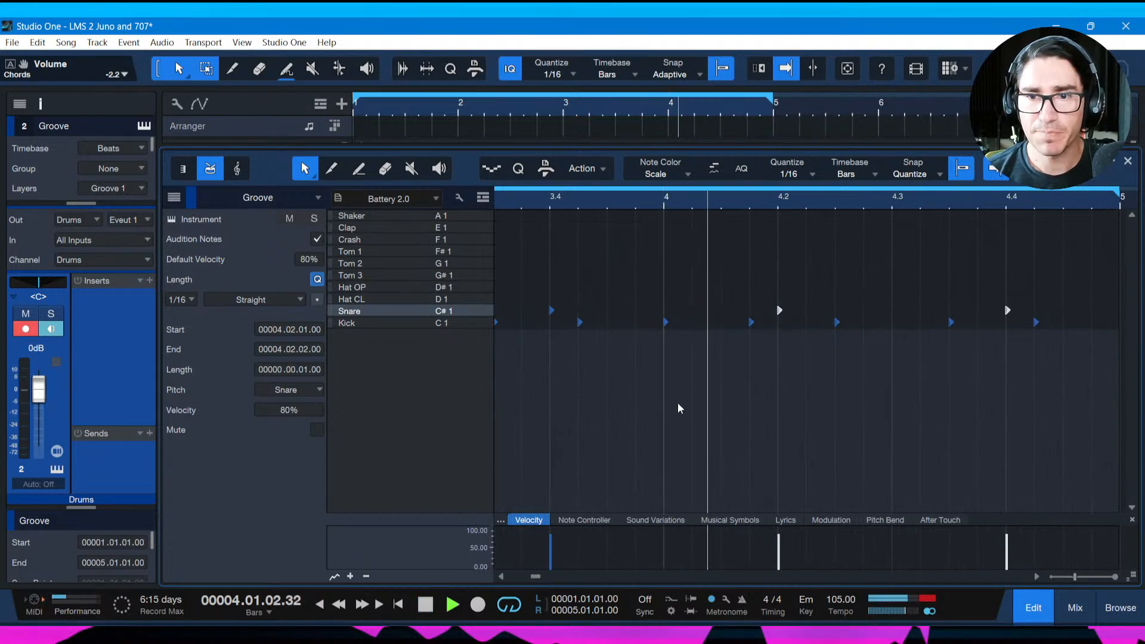
pyautogui.press('space')
pyautogui.press('space')
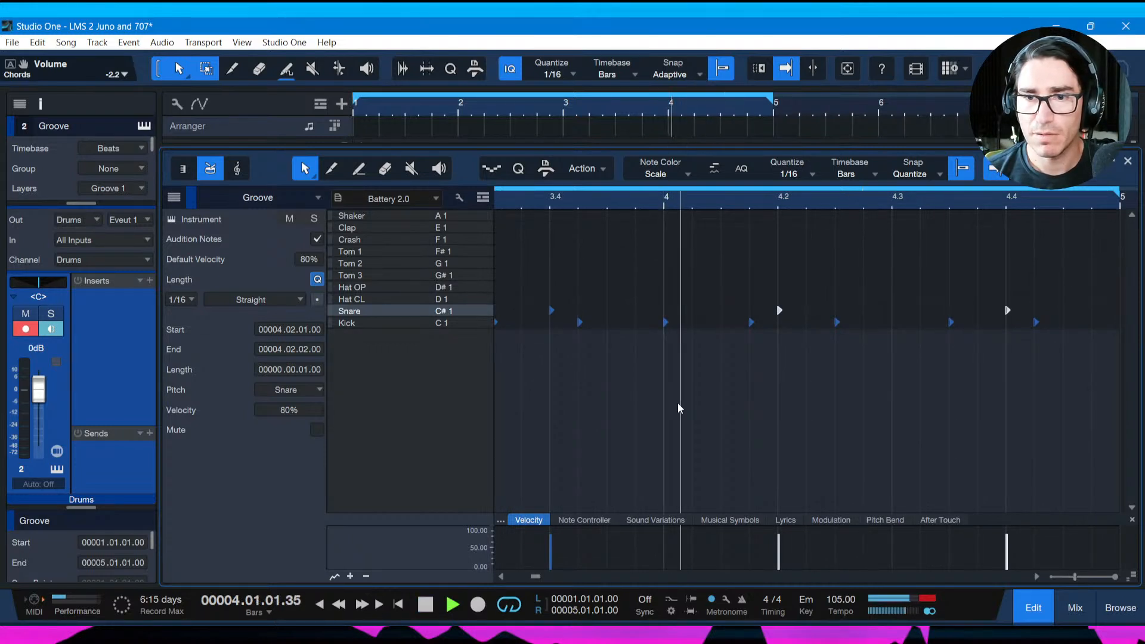
pyautogui.press('space')
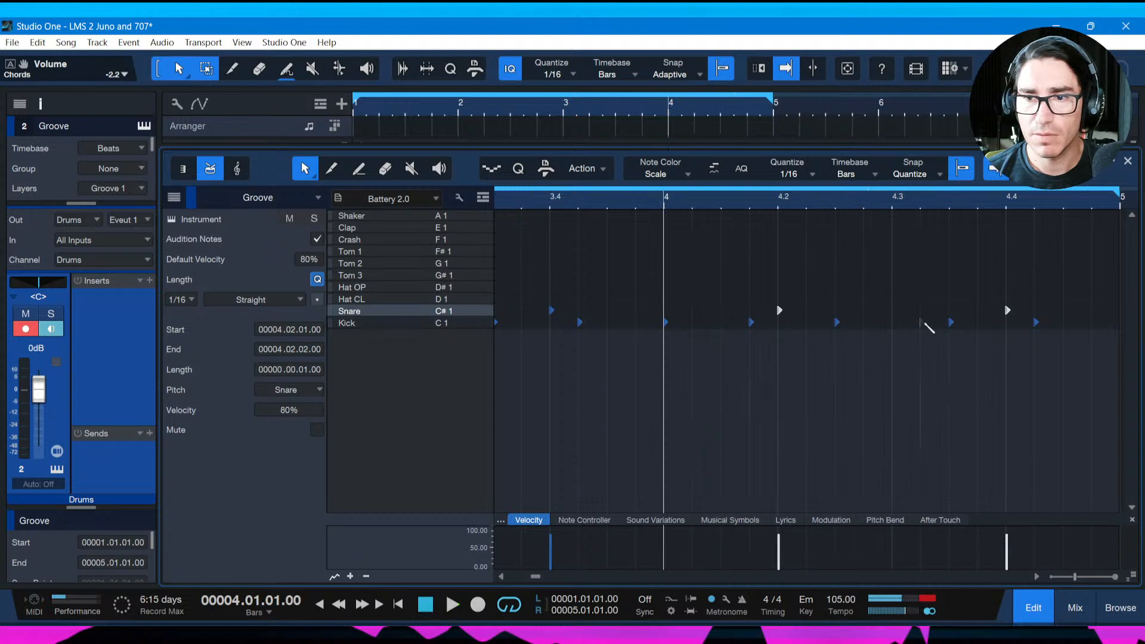
pyautogui.click(922, 322)
pyautogui.press('space')
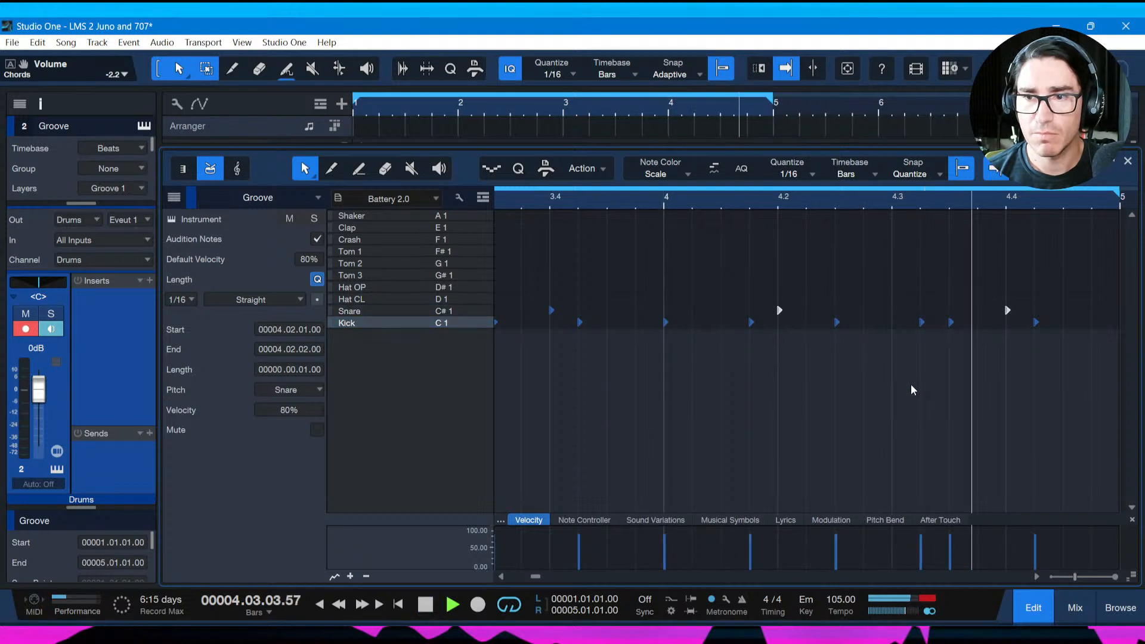
pyautogui.press('space')
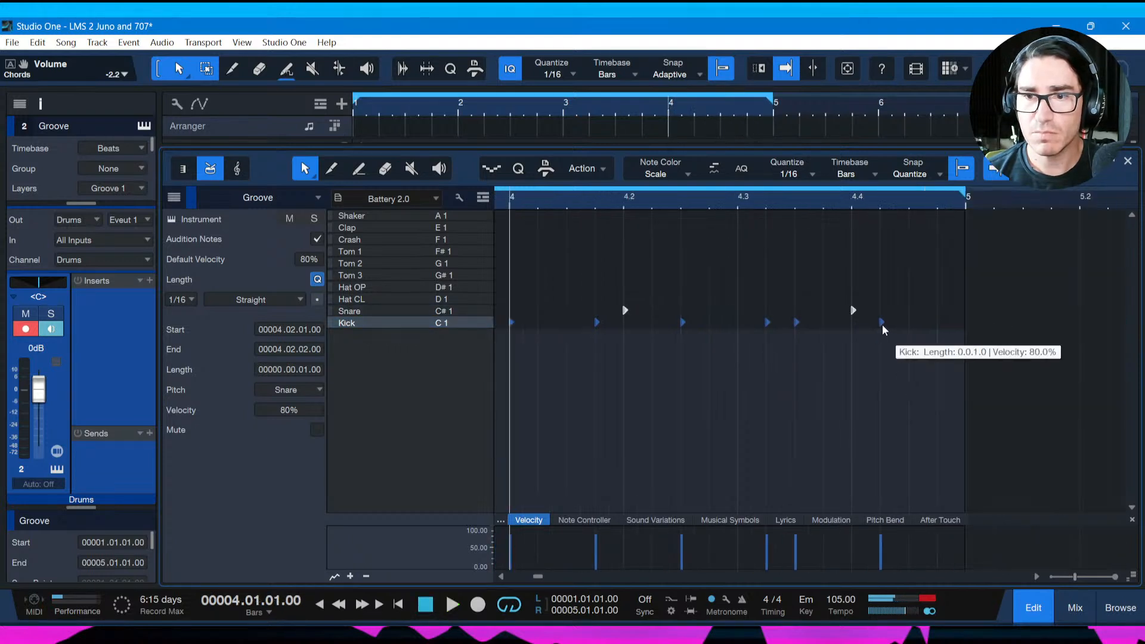
# Move the last kick hit in bar 4 to 4.04.03, play back the groove and save the song.
pyautogui.moveTo(883, 324); pyautogui.dragTo(911, 323)
pyautogui.press('space')
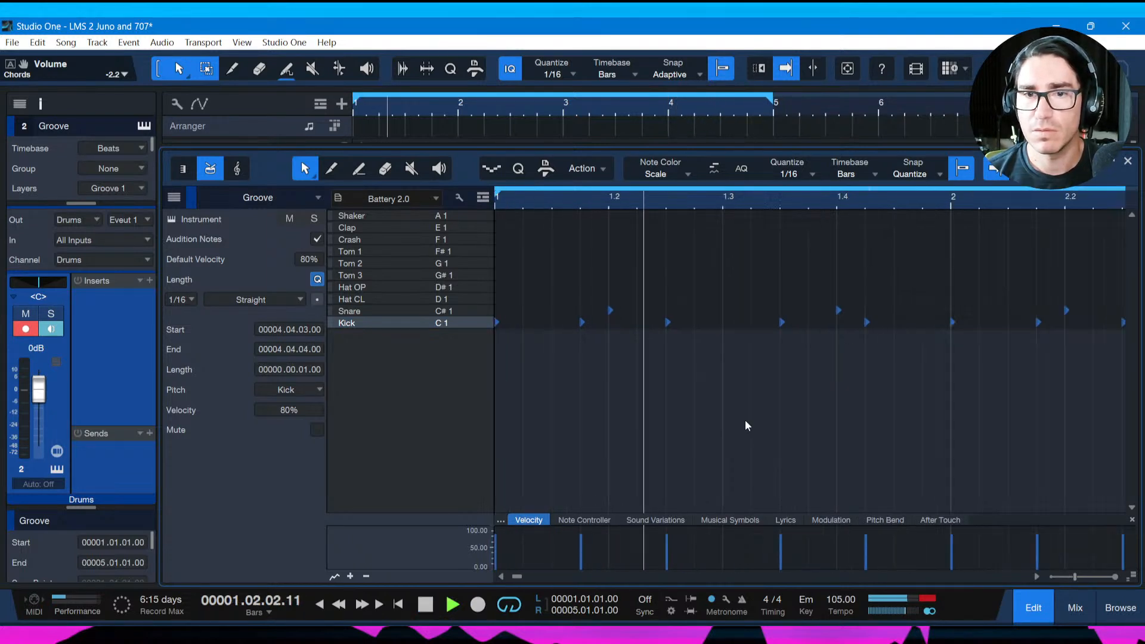
pyautogui.press('space')
pyautogui.hotkey('shift', 'z')
pyautogui.press('space')
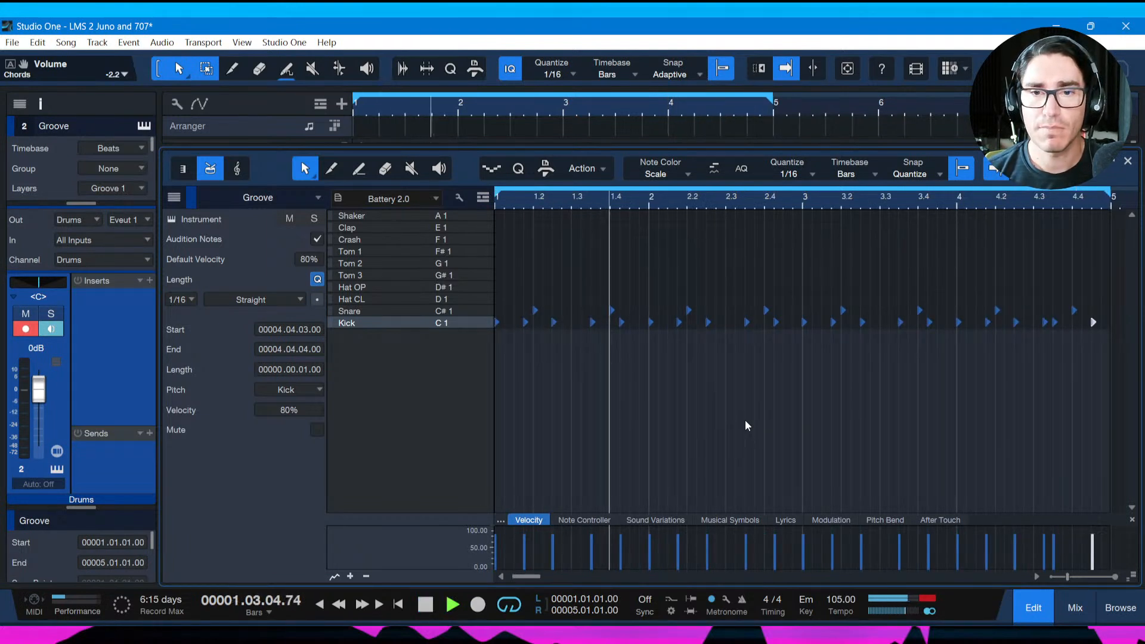
pyautogui.hotkey('ctrl', 's')
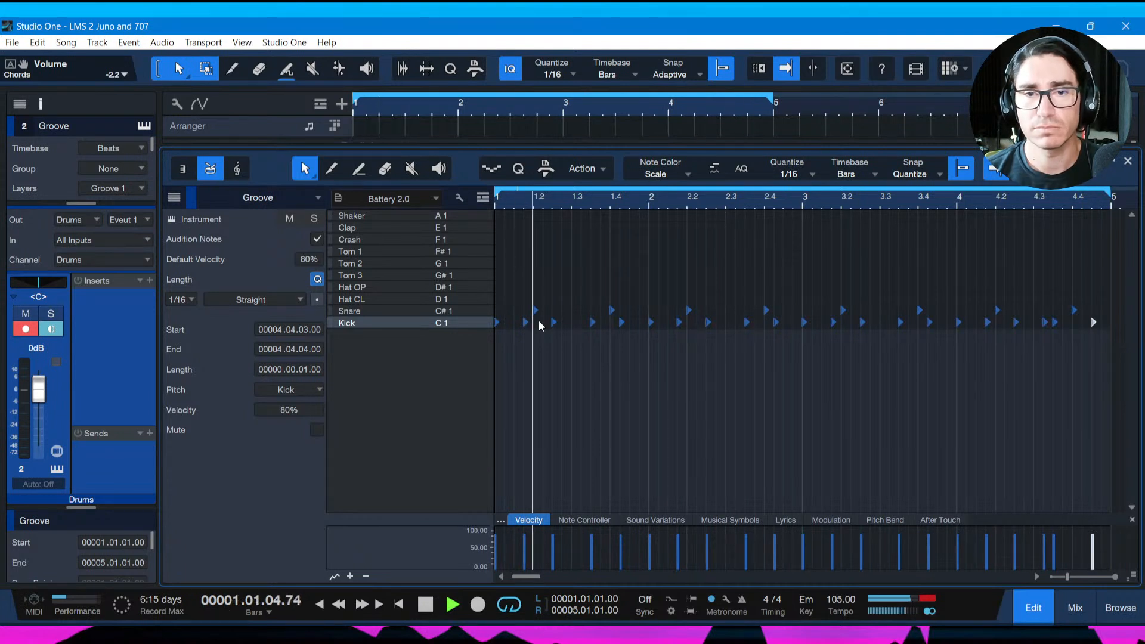
# Play back bar 4 from its start to check the kick variation.
pyautogui.click(1007, 208)
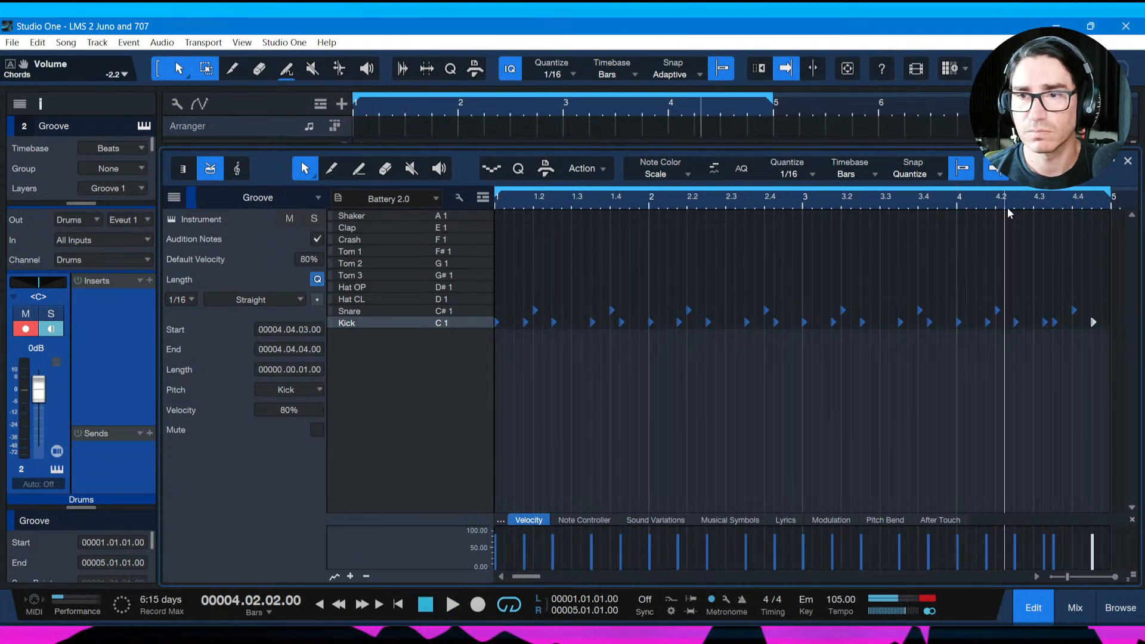
pyautogui.press('space')
pyautogui.click(956, 206)
pyautogui.press('space')
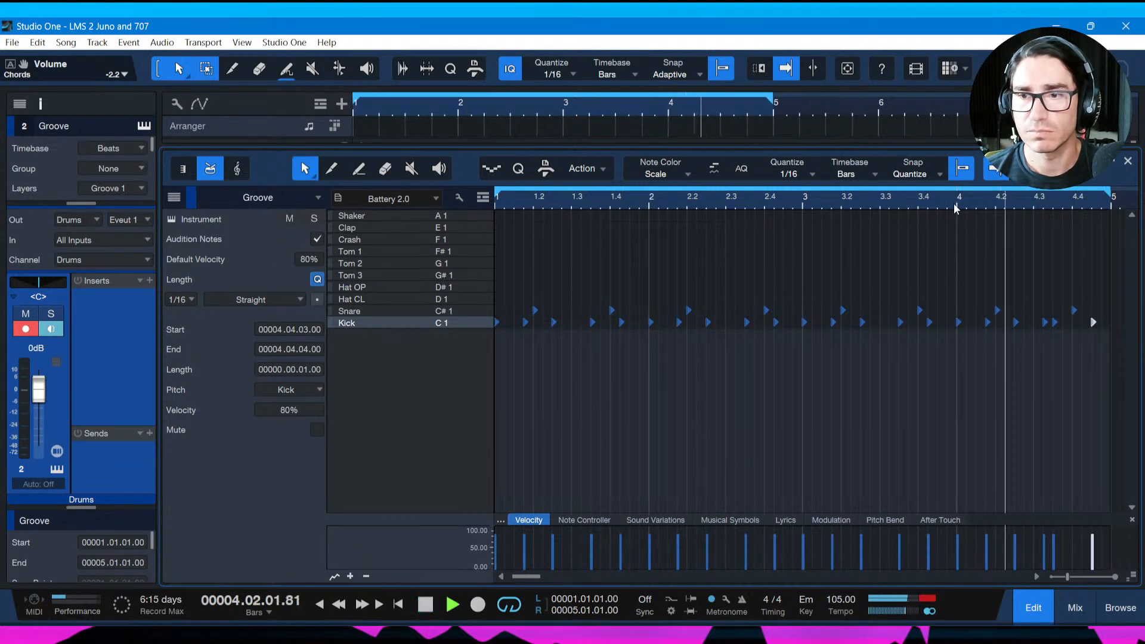
pyautogui.press('space')
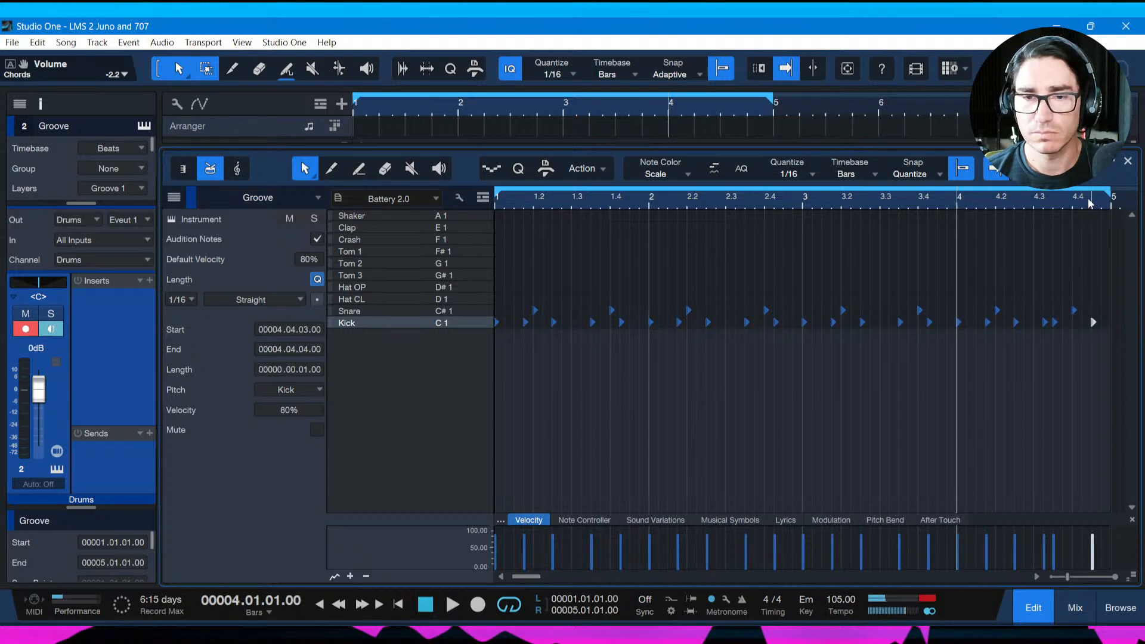
# Audition the Hat CL sound and play the groove from bar 1.
pyautogui.click(483, 298)
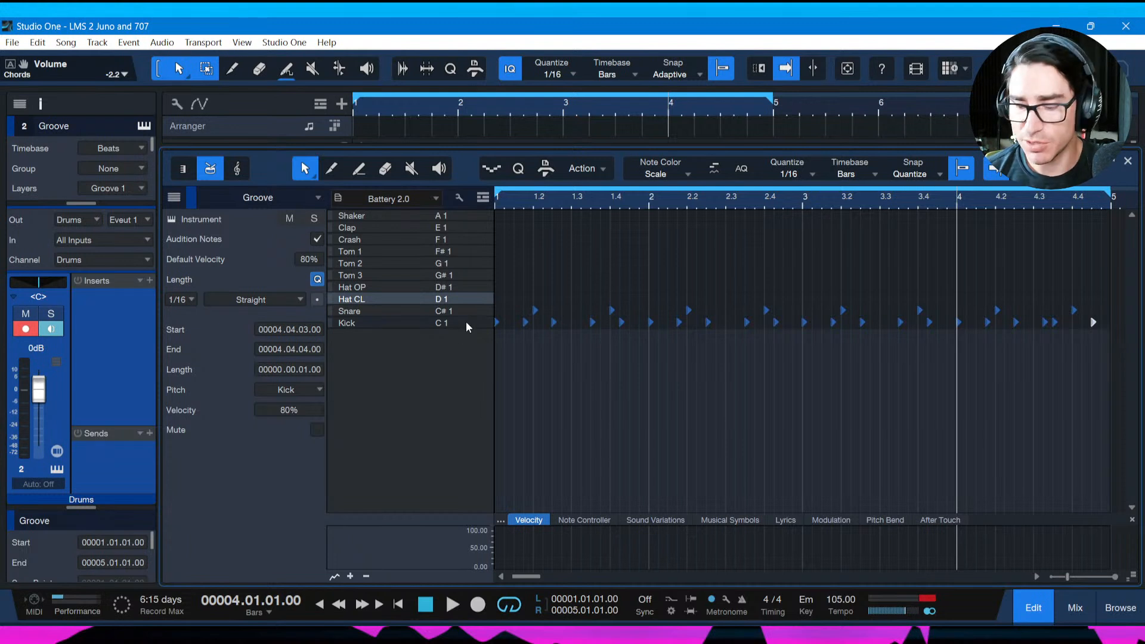
pyautogui.press('space')
pyautogui.press('space')
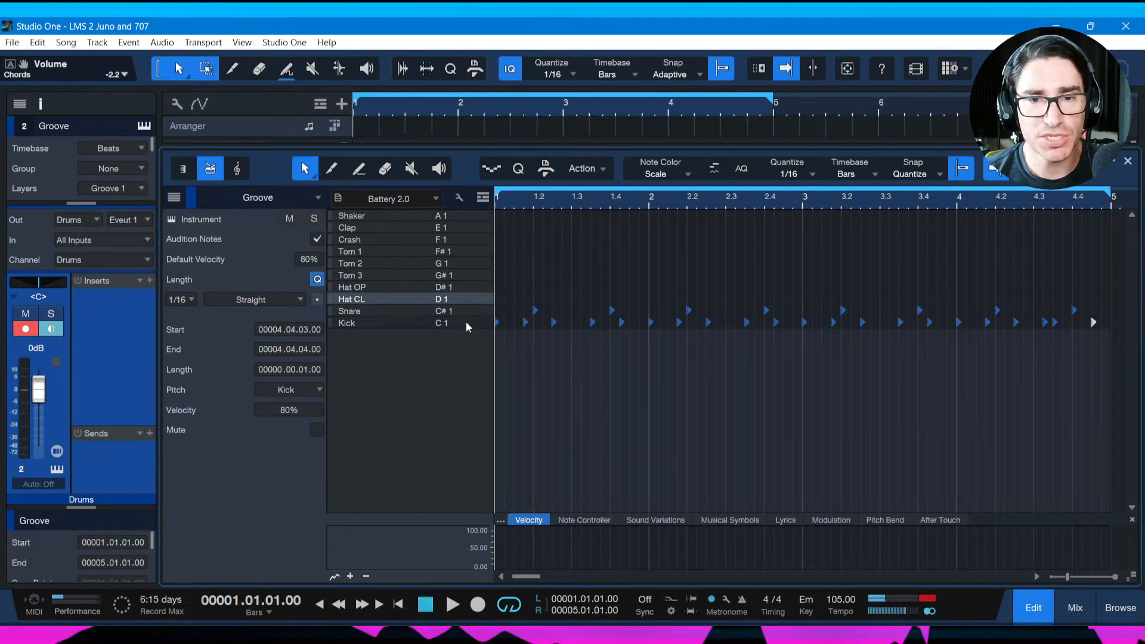
pyautogui.press('space')
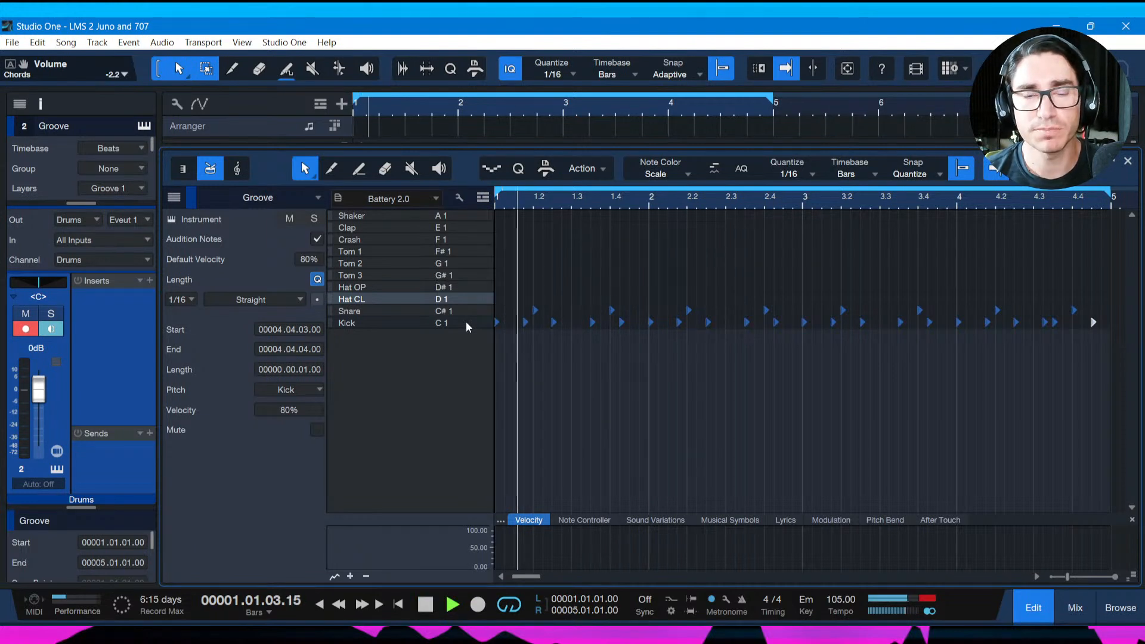
pyautogui.press('space')
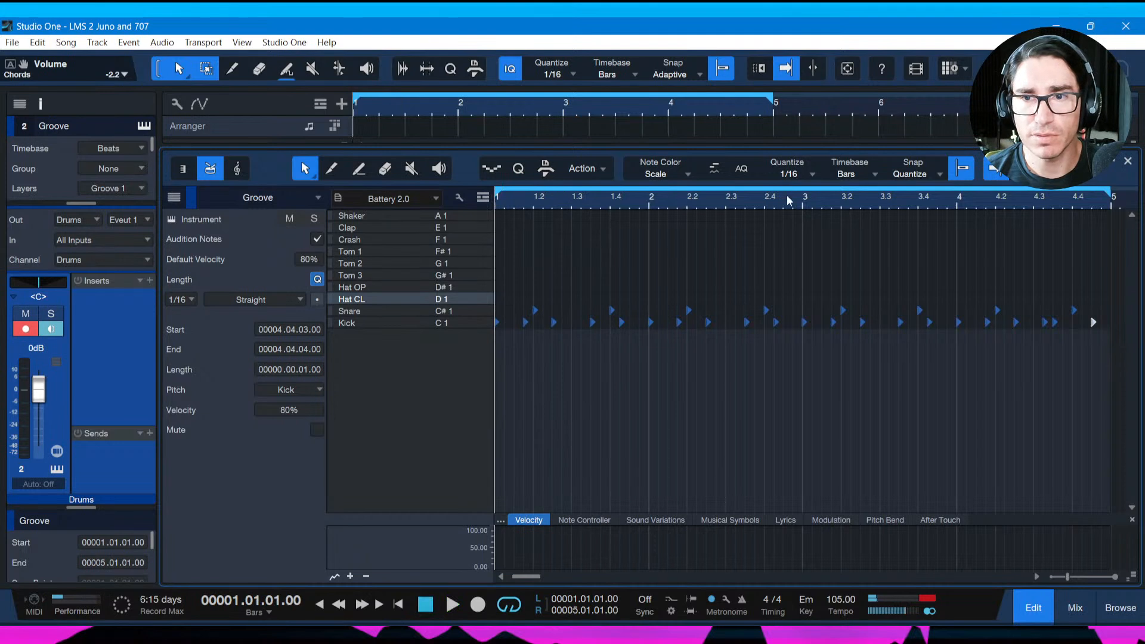
# Try closed hats across bar 1 at 1/8 quantize, play them back and delete them.
pyautogui.click(811, 174)
pyautogui.click(902, 196)
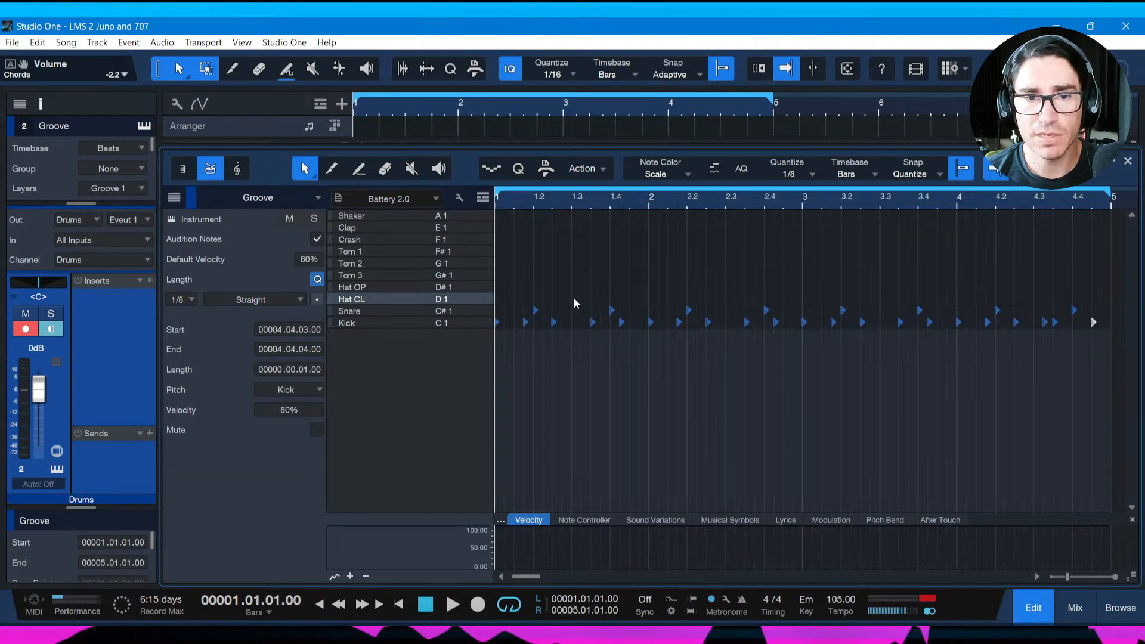
pyautogui.moveTo(496, 299); pyautogui.dragTo(536, 304)
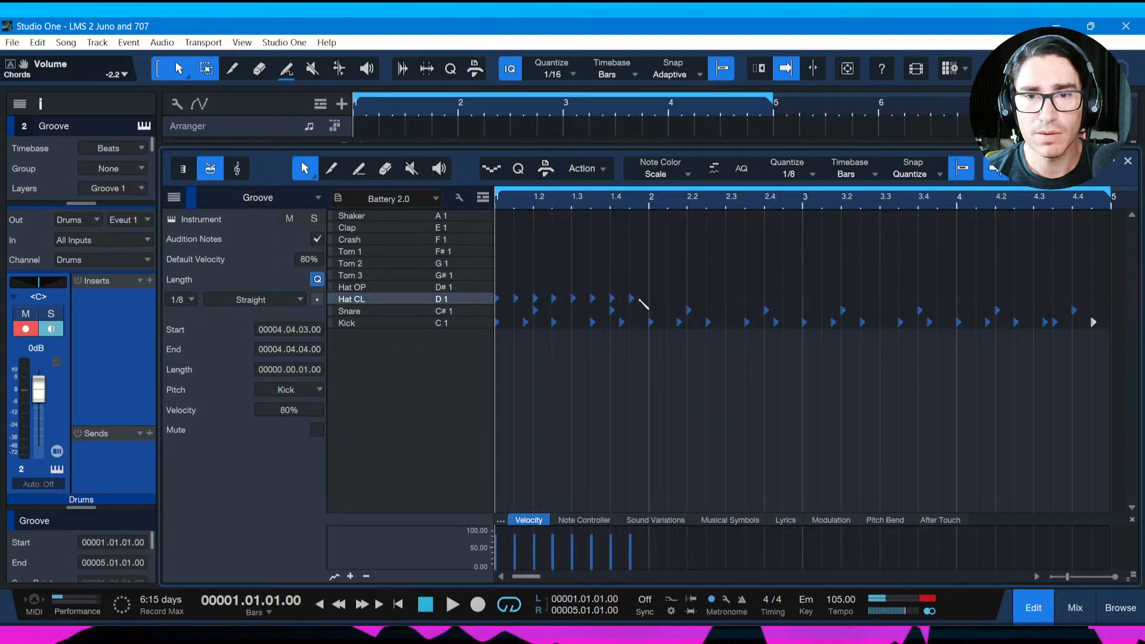
pyautogui.press('space')
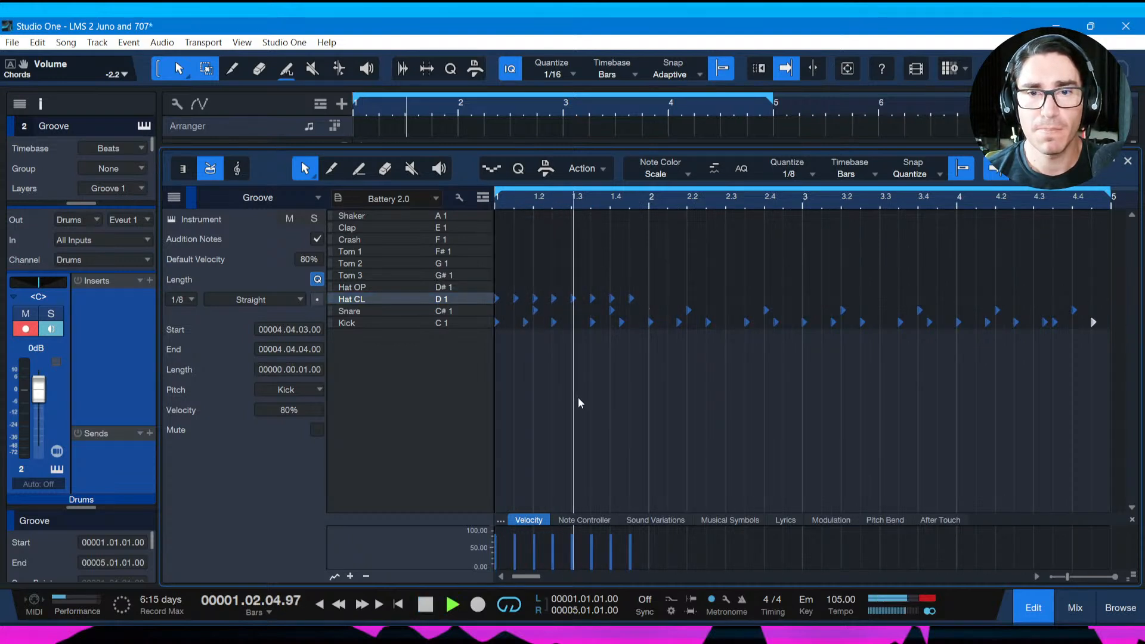
pyautogui.press('space')
pyautogui.moveTo(636, 296); pyautogui.dragTo(486, 307)
pyautogui.press('Delete')
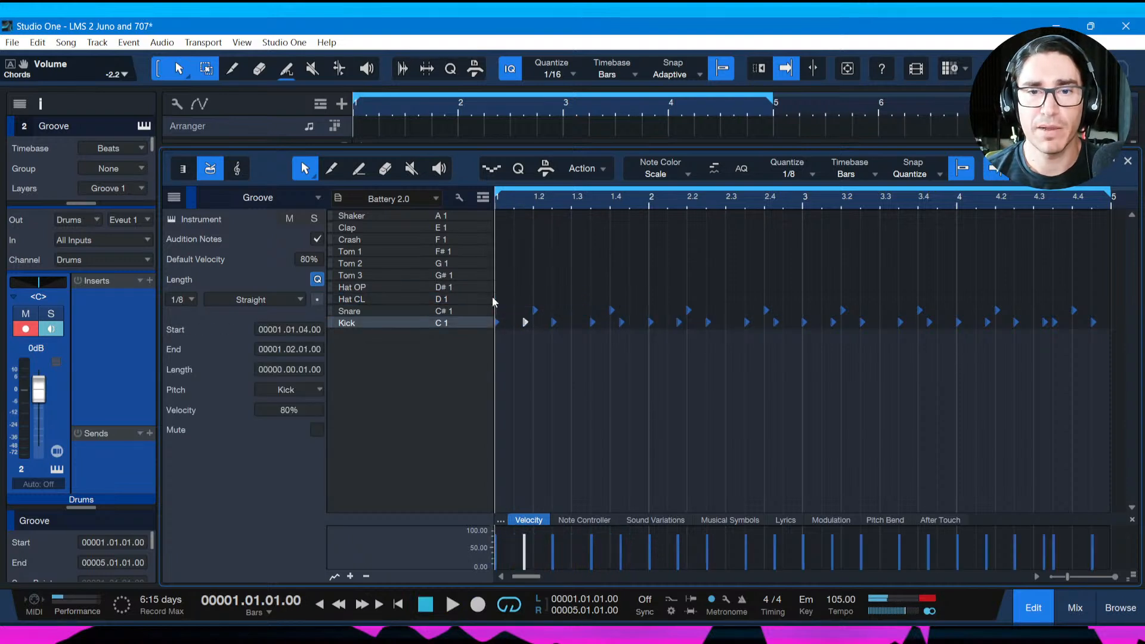
# Try closed hats across bar 1 at 1/16 quantize, play them back and delete them.
pyautogui.click(815, 177)
pyautogui.click(910, 202)
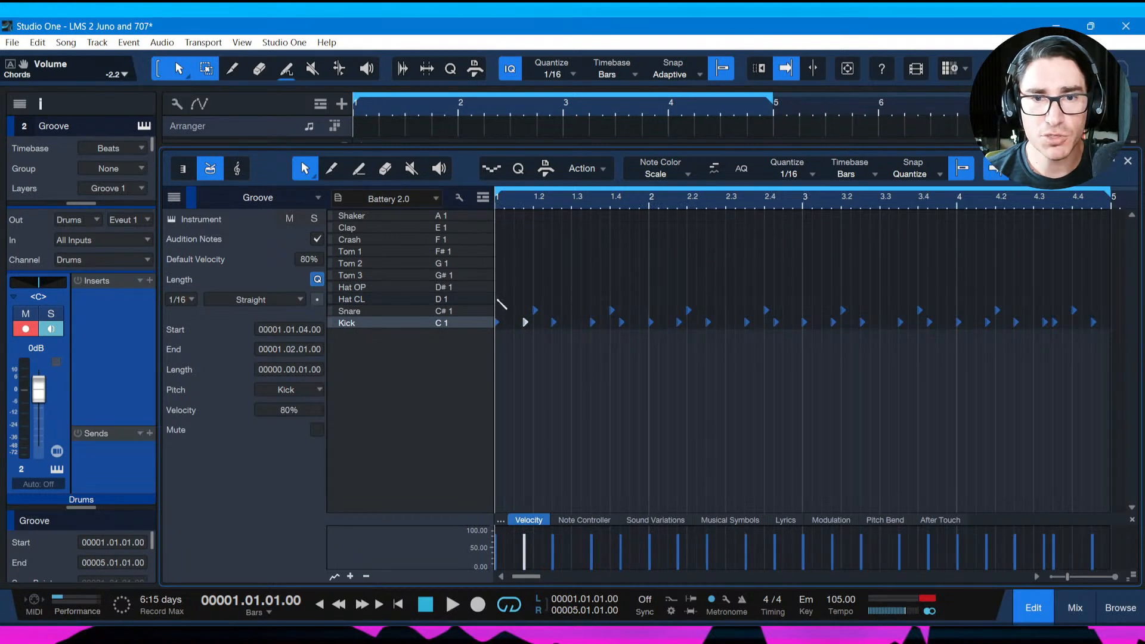
pyautogui.moveTo(499, 301); pyautogui.dragTo(524, 300)
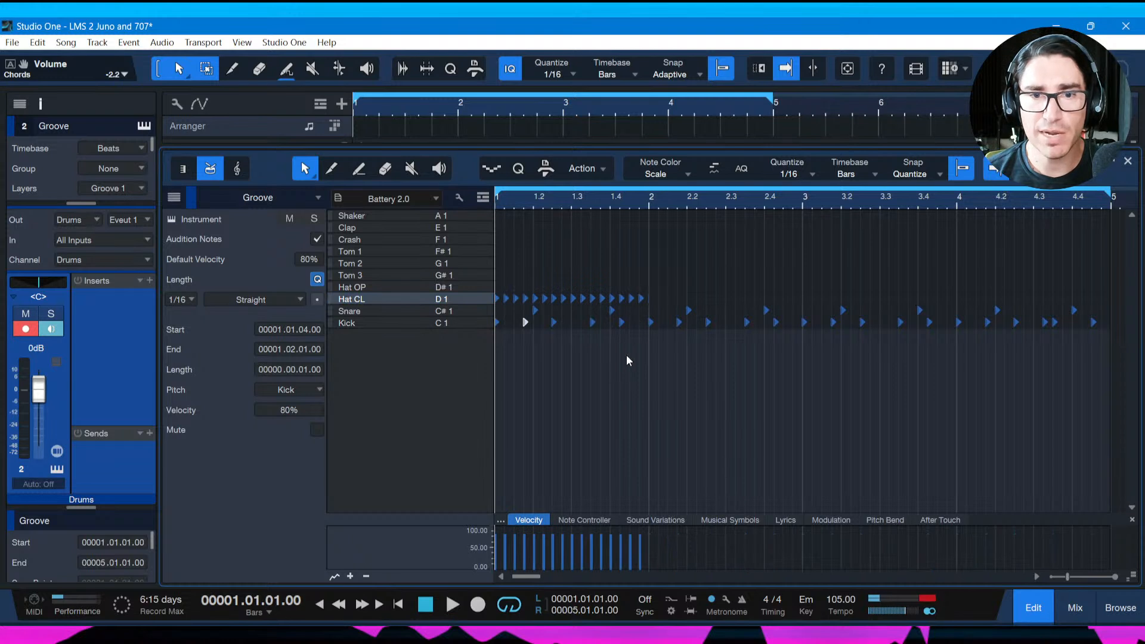
pyautogui.press('space')
pyautogui.press('space')
pyautogui.press('space')
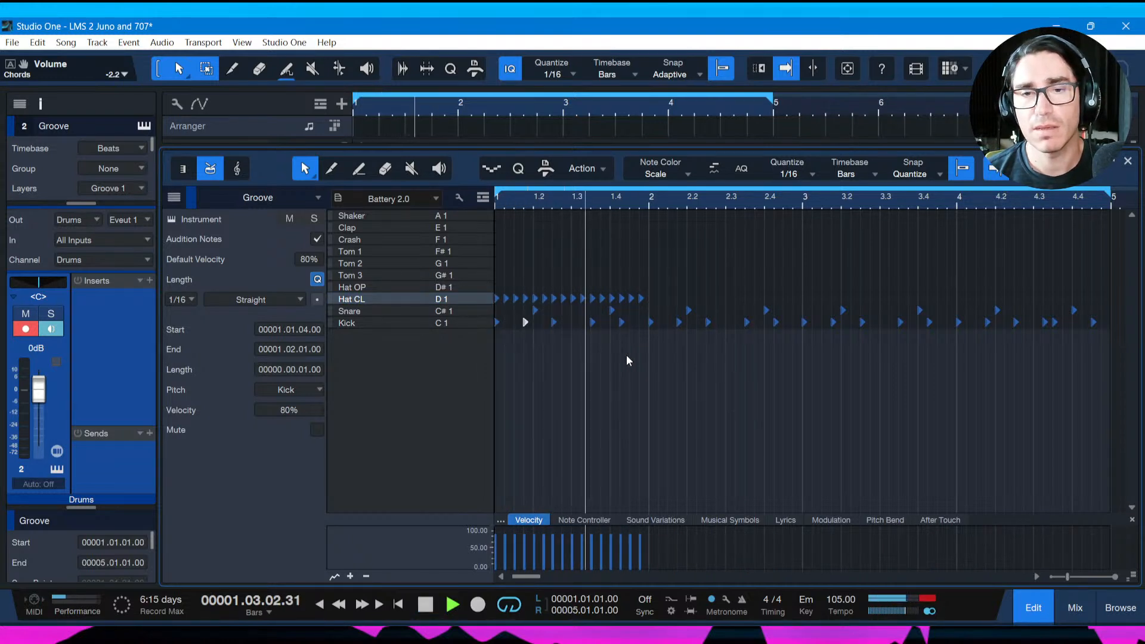
pyautogui.press('space')
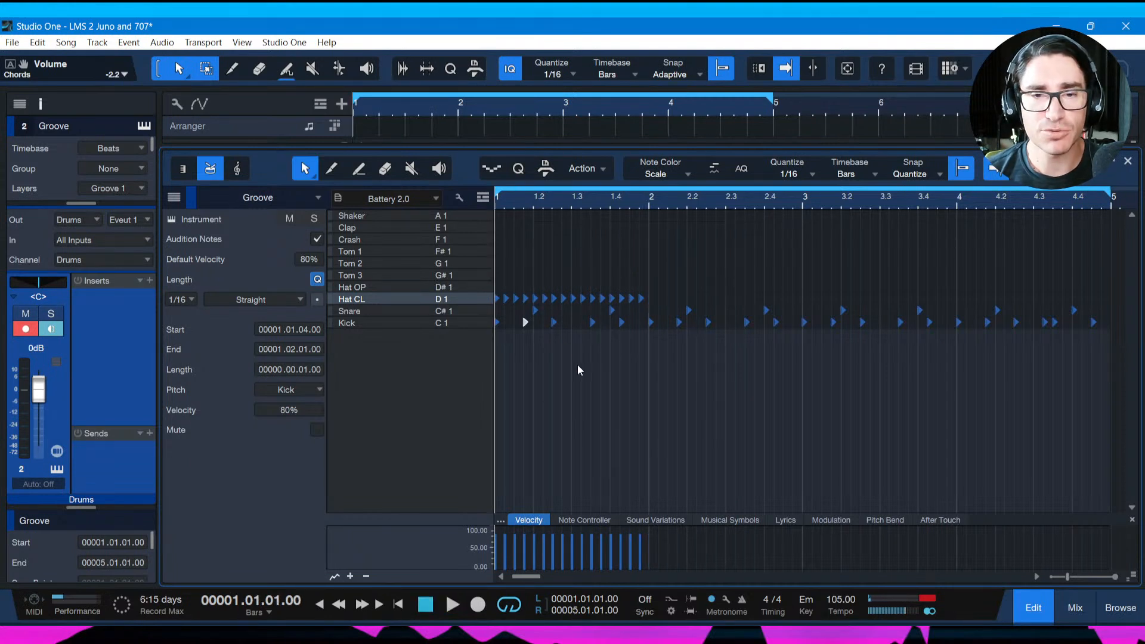
pyautogui.press('space')
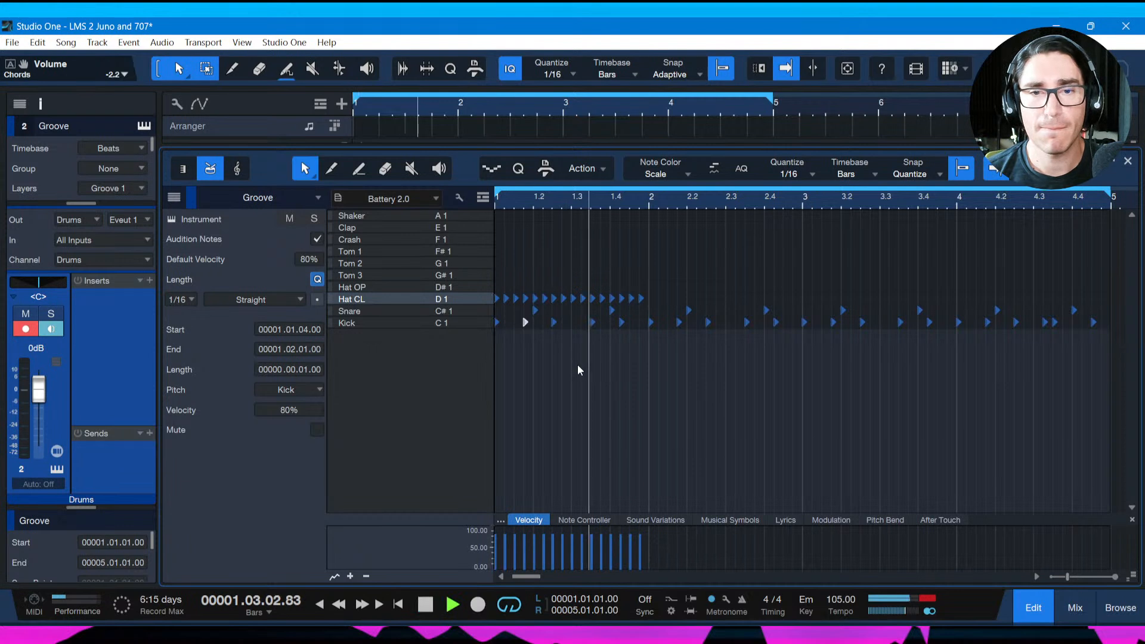
pyautogui.press('space')
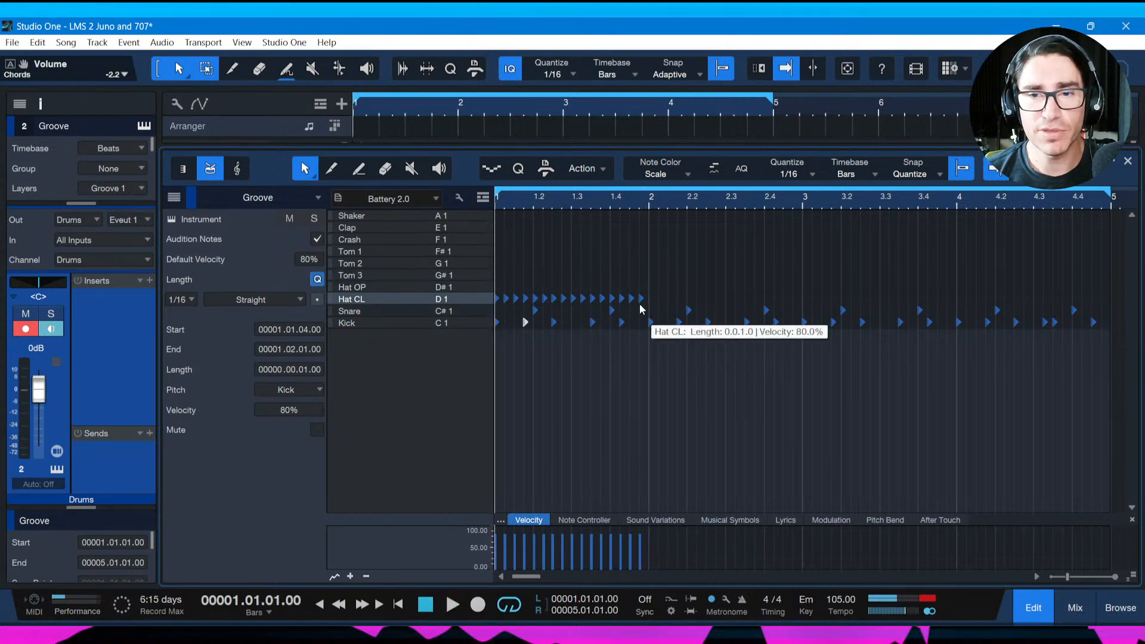
pyautogui.moveTo(641, 302); pyautogui.dragTo(499, 307)
pyautogui.press('Delete')
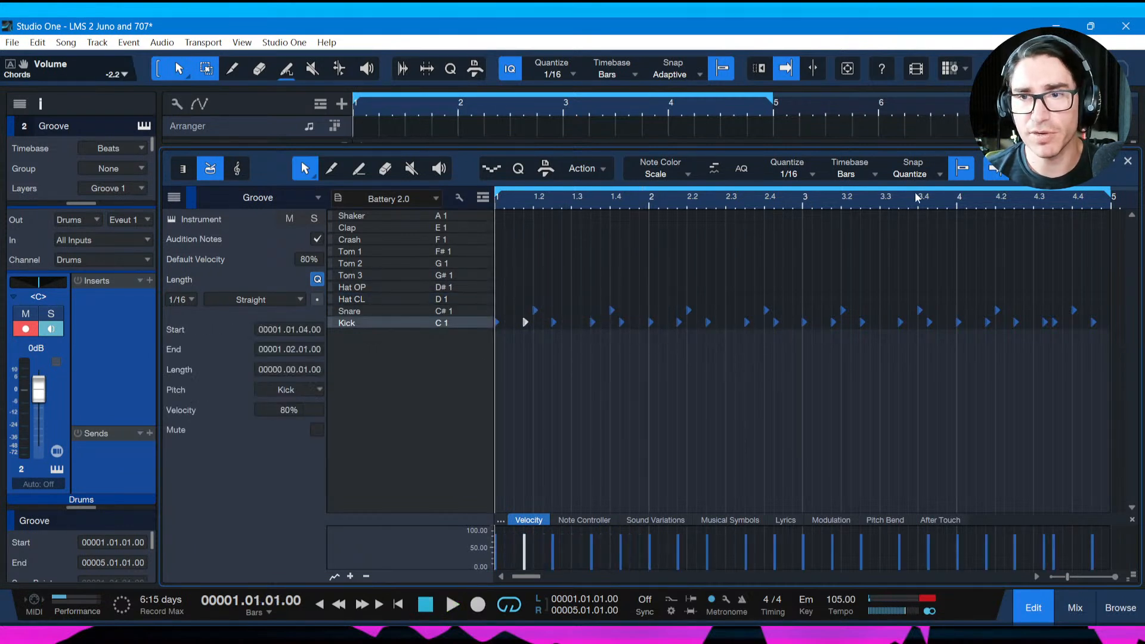
# Set the editor's quantize to 1/8, fill bar 1 with eighth-note Hat CL hits and play back the groove.
pyautogui.click(776, 182)
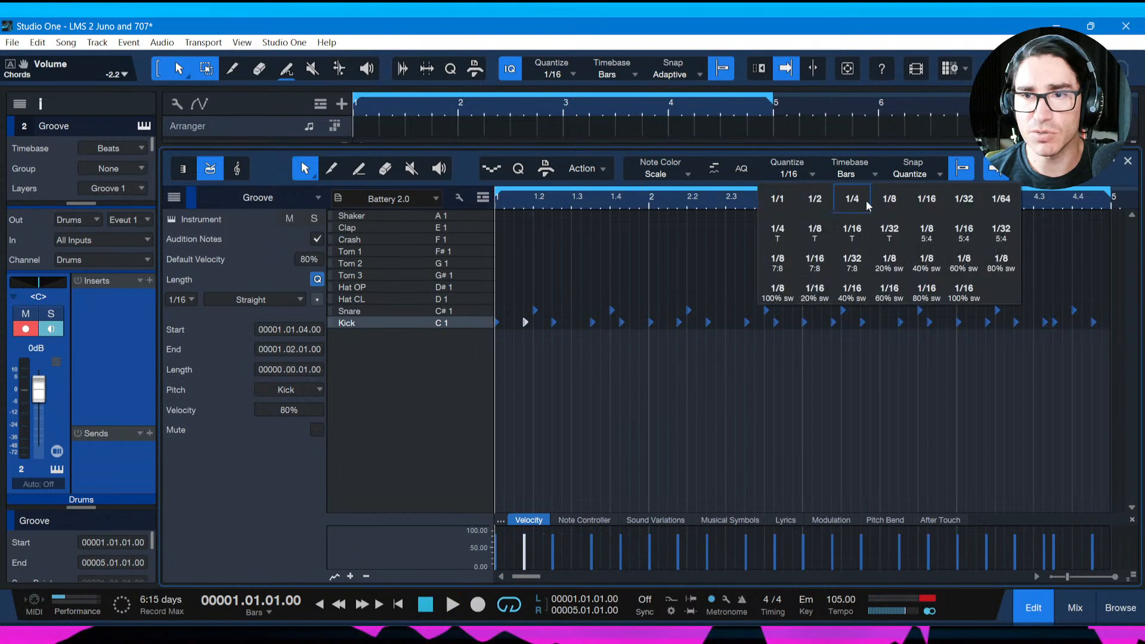
pyautogui.click(899, 205)
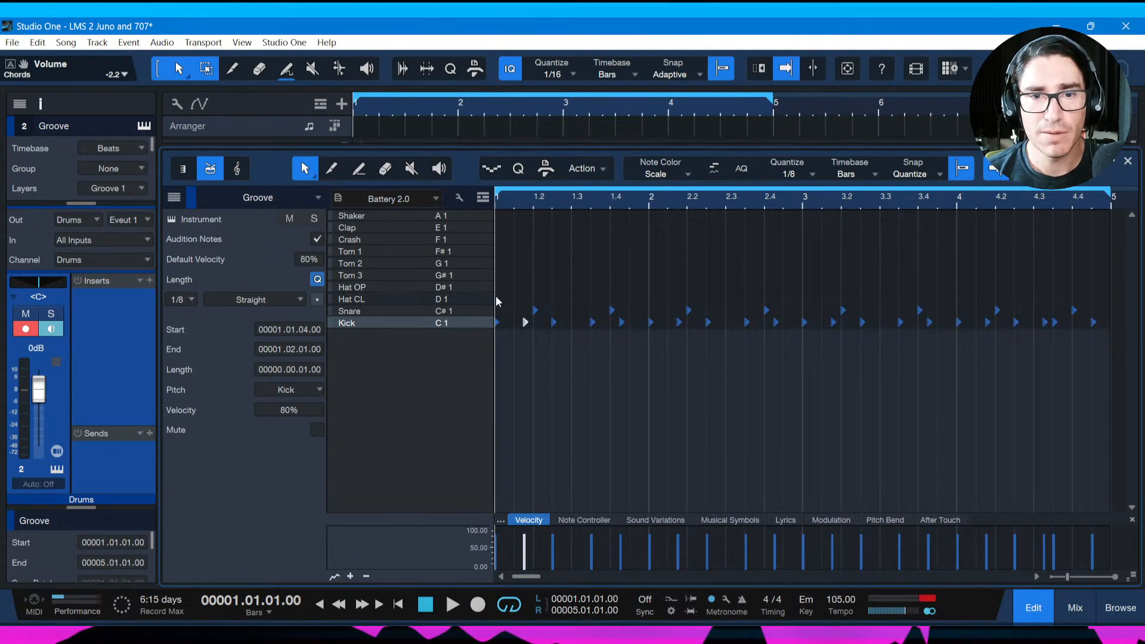
pyautogui.moveTo(498, 298); pyautogui.dragTo(641, 303)
pyautogui.press('space')
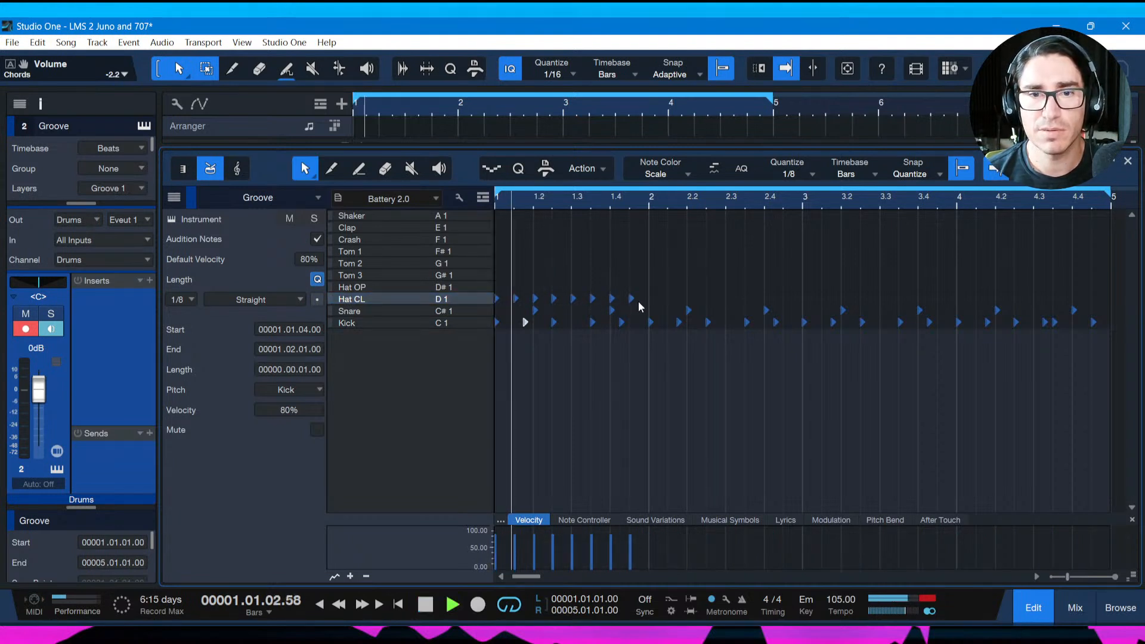
# Listen to the eighth-note closed hats against the kick and snare from bar 1.
pyautogui.press('space')
pyautogui.press('space')
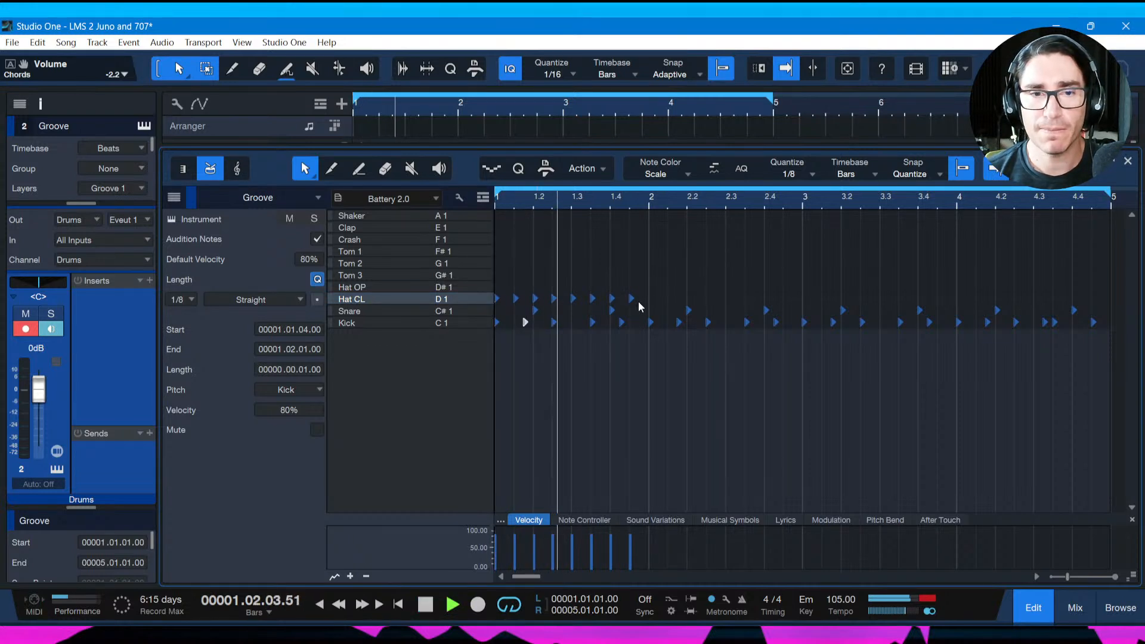
pyautogui.press('space')
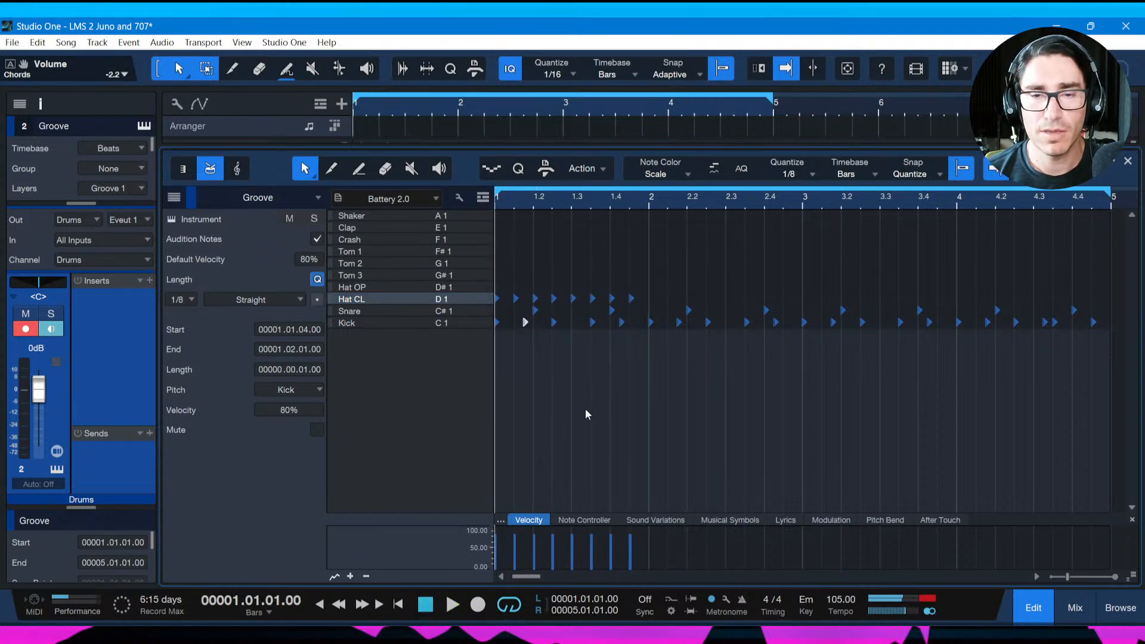
# Vary the velocities of bar 1's Hat CL hits, softening several of them, and play back the groove from bar 1.
pyautogui.moveTo(515, 545); pyautogui.dragTo(571, 556)
pyautogui.moveTo(591, 555)
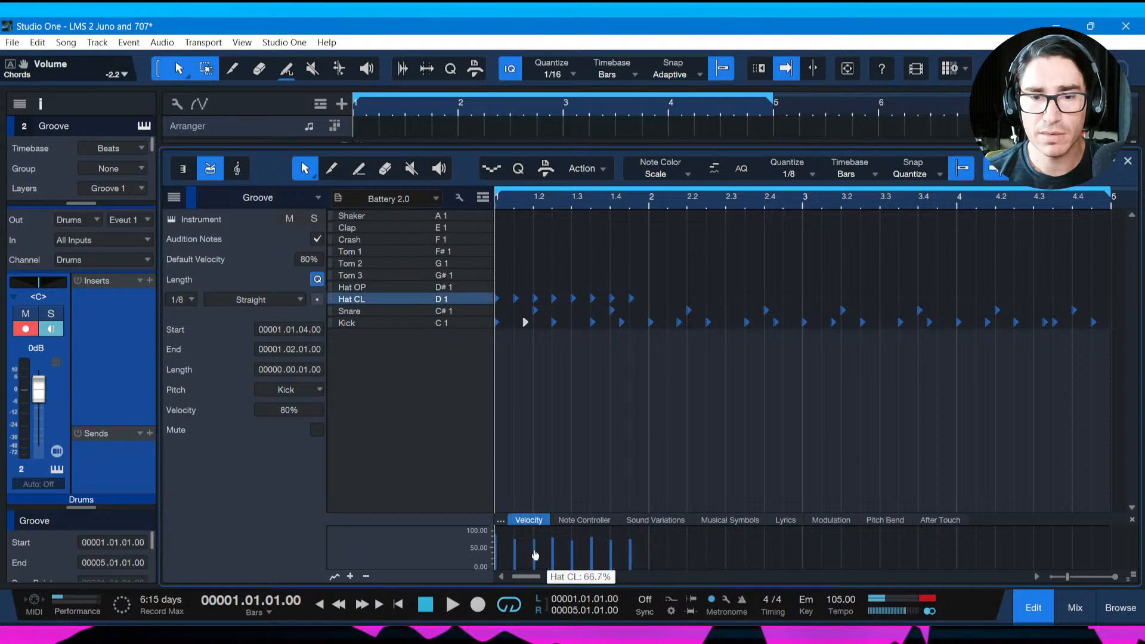
pyautogui.press('space')
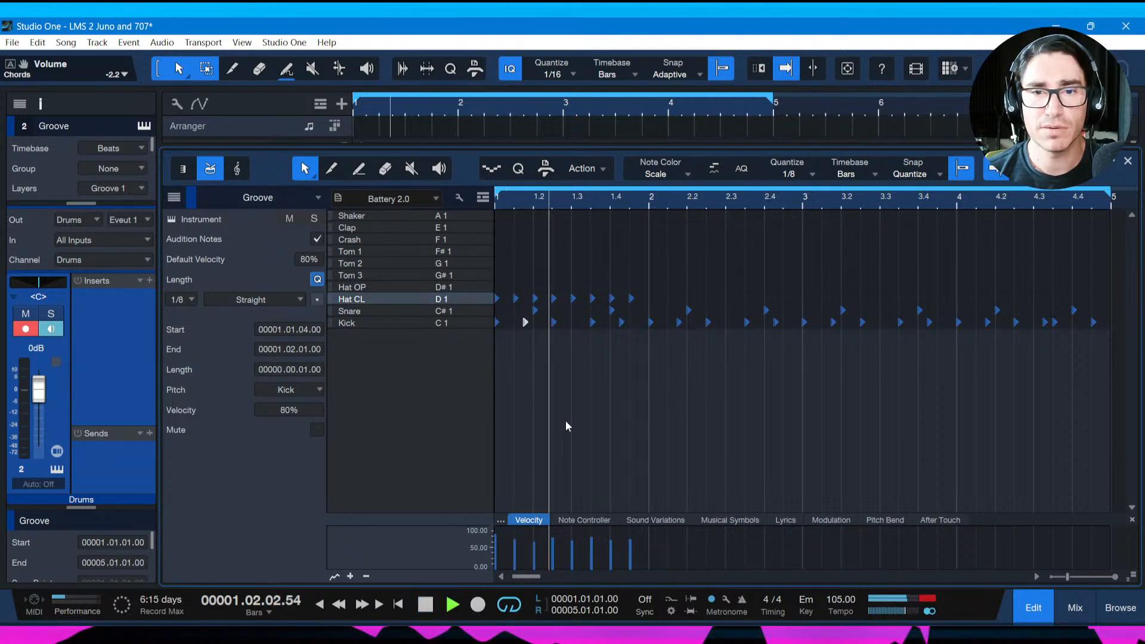
pyautogui.press('space')
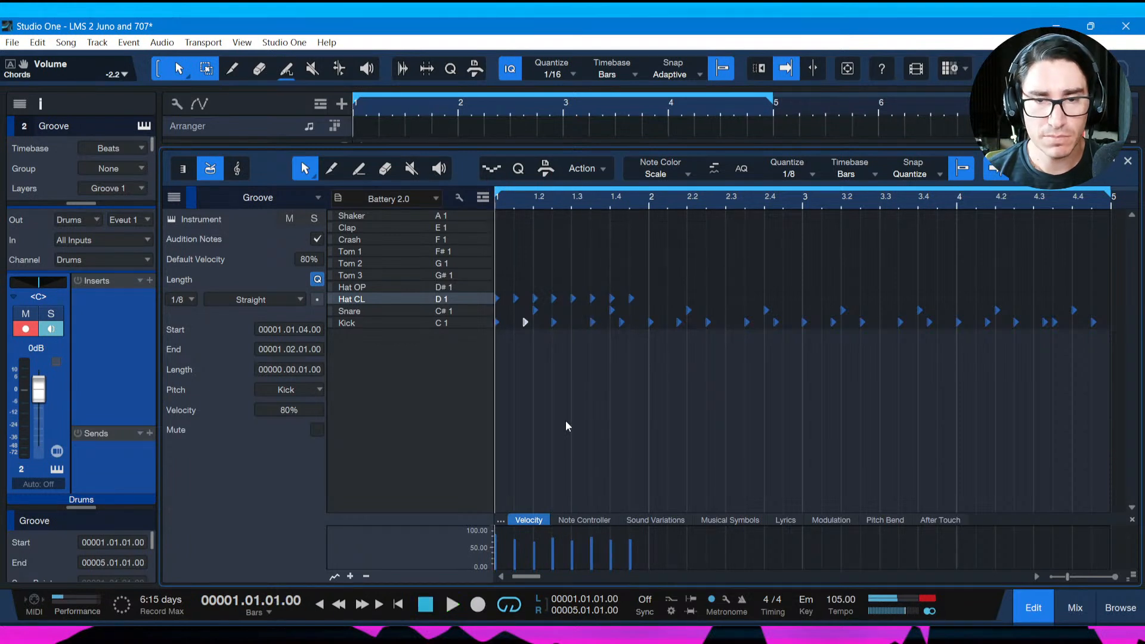
pyautogui.press('space')
pyautogui.press('space')
# Duplicate bar 1's Hat CL hits three times to fill bars 2 to 4.
pyautogui.moveTo(650, 292); pyautogui.dragTo(494, 302)
pyautogui.press('d')
pyautogui.press('d')
pyautogui.press('d')
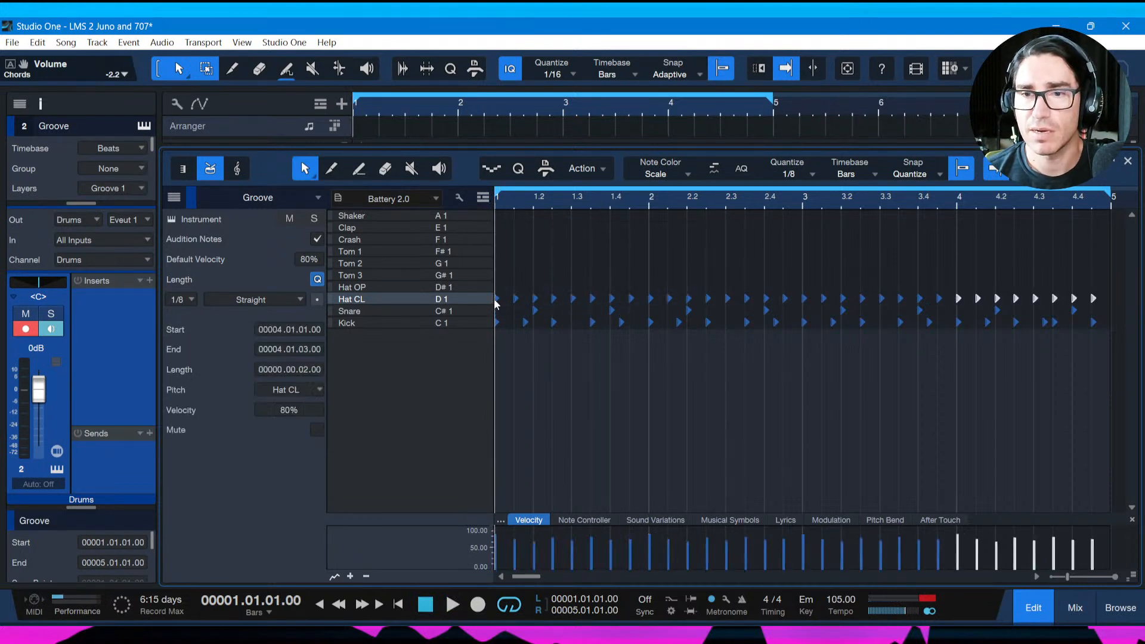
# Place the playhead at 2.2.3 and select the last Hat CL hit of bar 2.
pyautogui.click(711, 370)
pyautogui.click(784, 297)
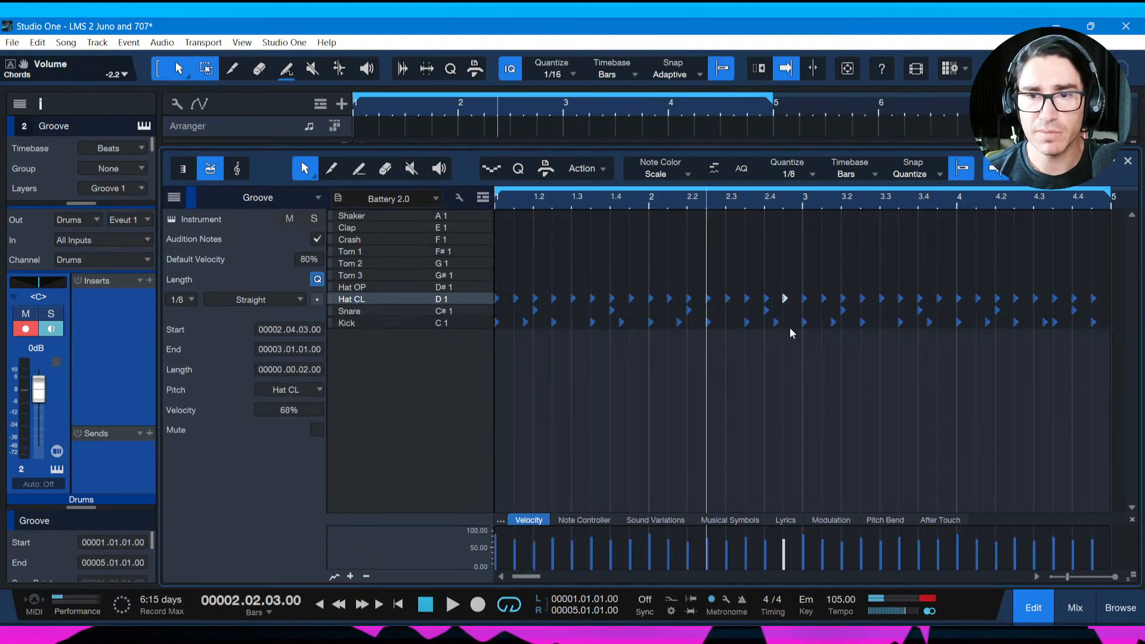
# Move the selected closed hat note at 2.4.3 to the Hat OP lane and audition the groove.
pyautogui.press('Up')
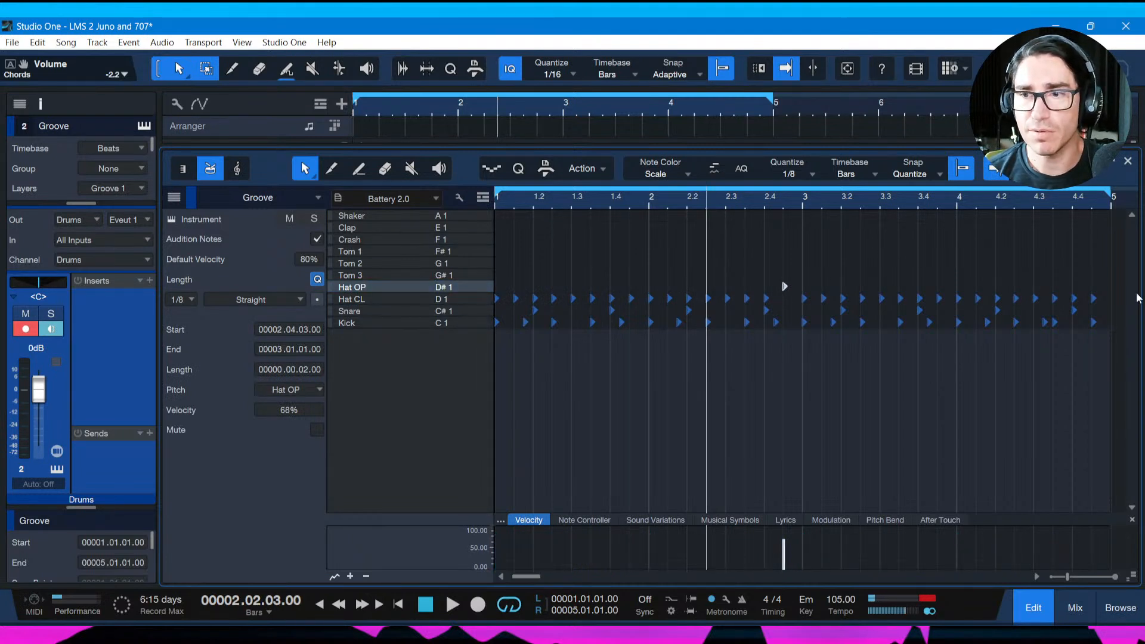
pyautogui.press('space')
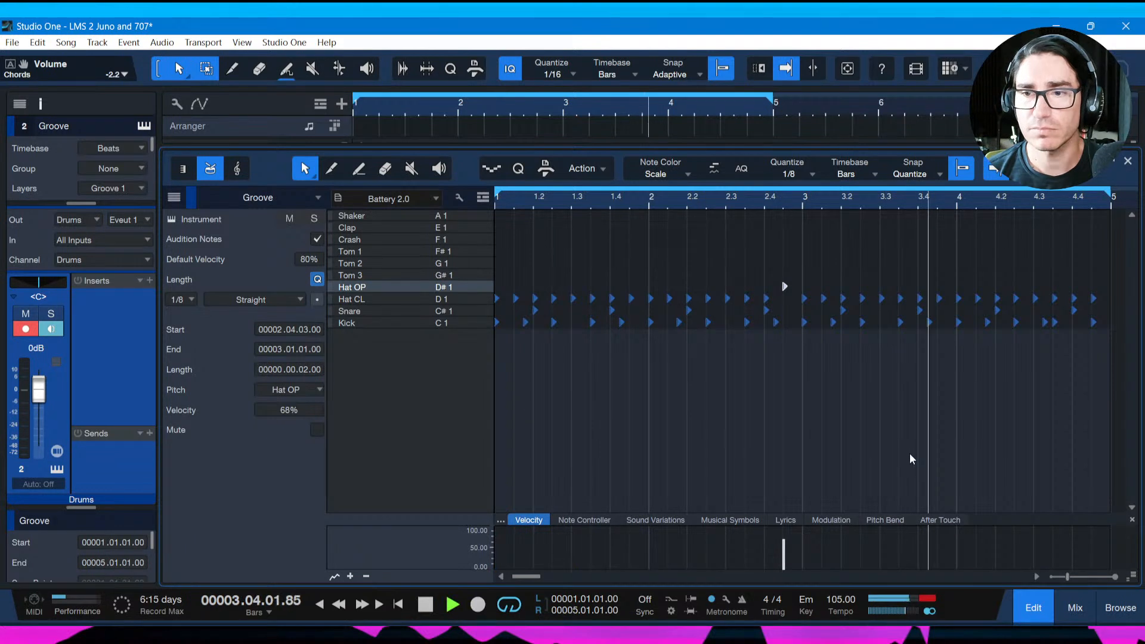
pyautogui.press('space')
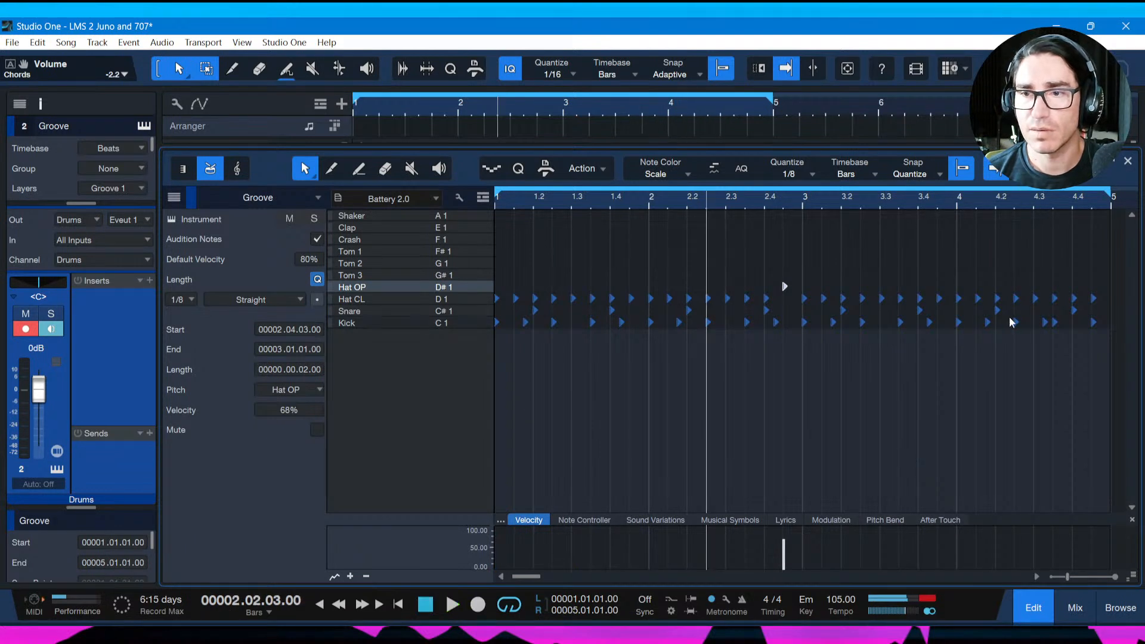
# Move the closed hat notes at 4.2.3 and 4.4.3 to the Hat OP lane, then play the groove and save the song.
pyautogui.click(1018, 301)
pyautogui.press('Up')
pyautogui.press('Right')
pyautogui.press('Right')
pyautogui.press('Right')
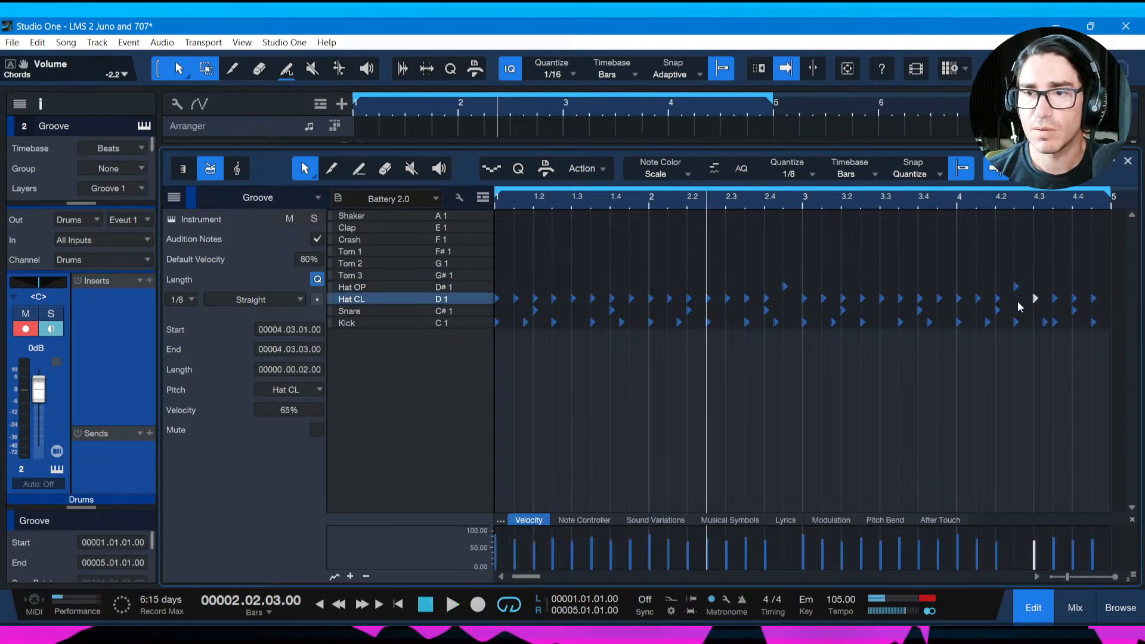
pyautogui.press('Right')
pyautogui.press('Right')
pyautogui.press('Right')
pyautogui.press('Right')
pyautogui.press('Up')
pyautogui.press('space')
pyautogui.hotkey('ctrl', 's')
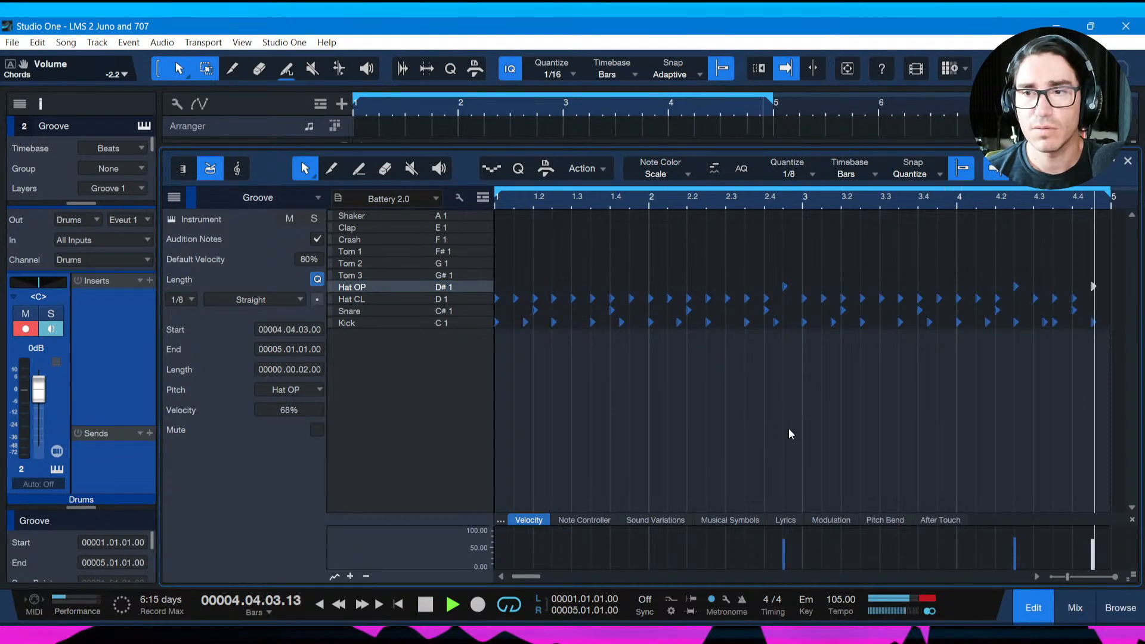
# In the mixer, set the Hats level to -8.6 dB and the Bass level to +1.0 dB.
pyautogui.press('F3')
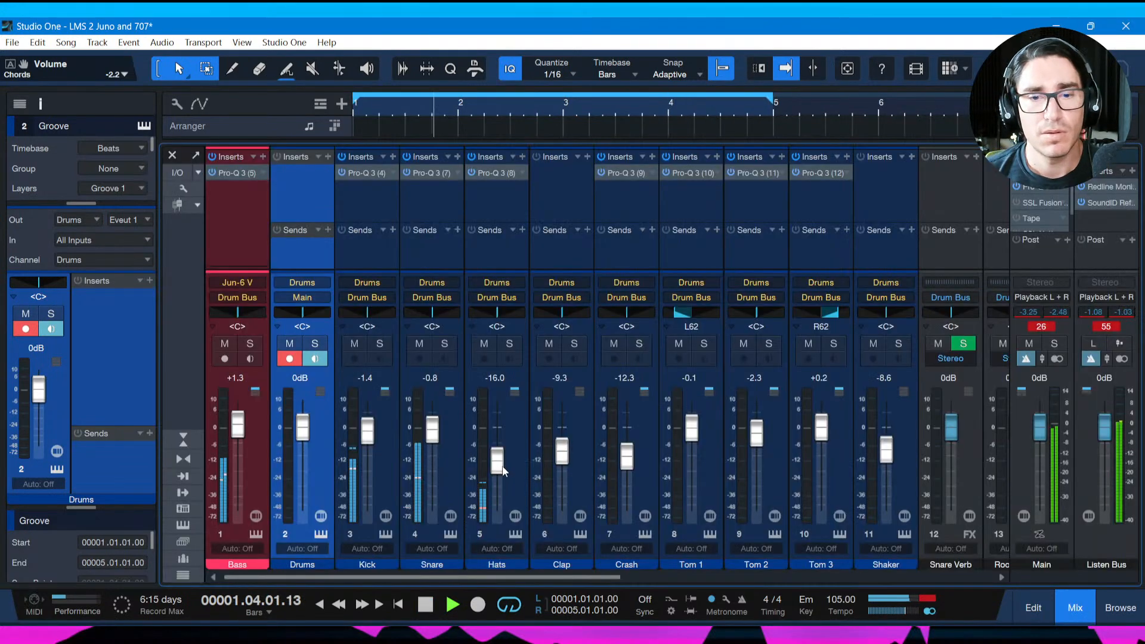
pyautogui.moveTo(500, 472)
pyautogui.mouseDown()
pyautogui.moveTo(495, 447)
pyautogui.moveTo(496, 459)
pyautogui.mouseUp()
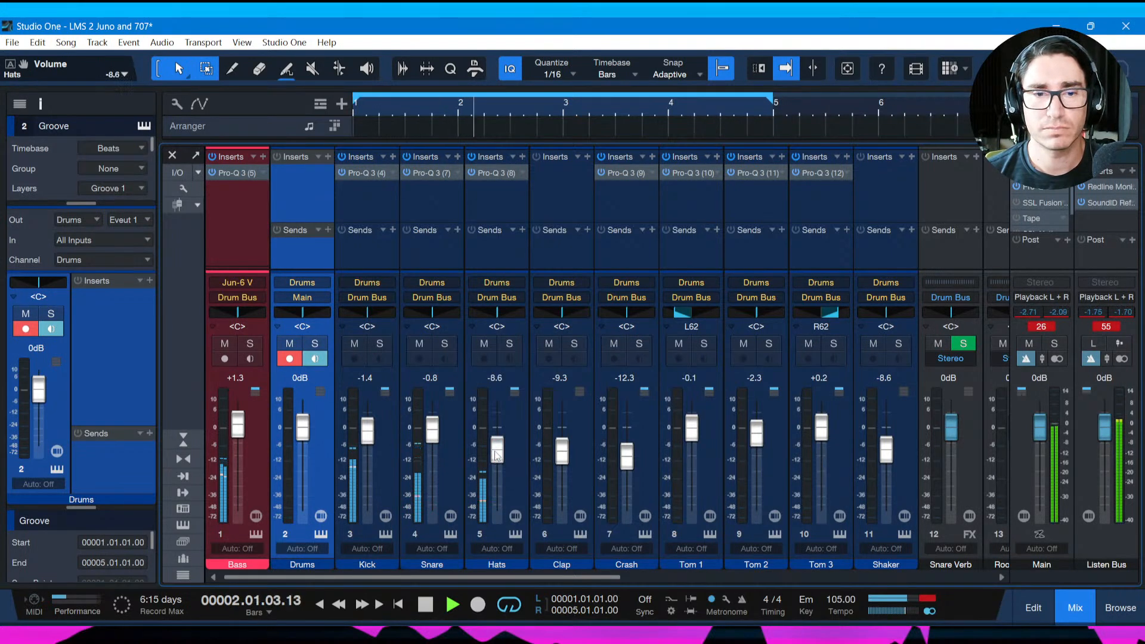
pyautogui.click(238, 440)
pyautogui.moveTo(239, 439); pyautogui.dragTo(238, 441)
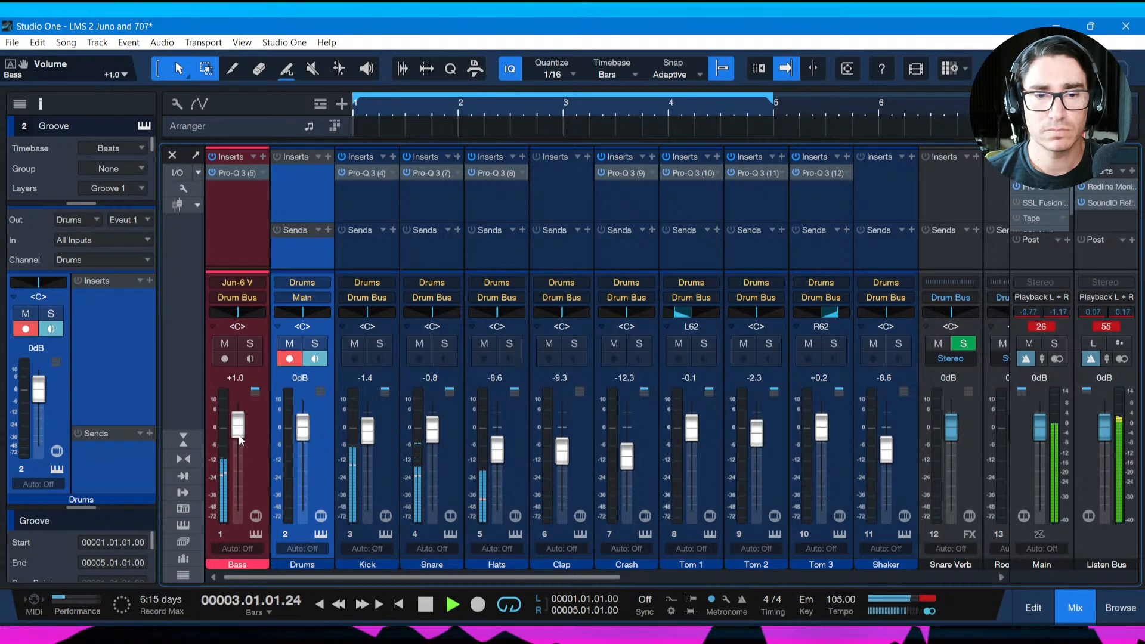
# Set the Chords channel level to -3.7 dB, save the song and stop playback.
pyautogui.moveTo(616, 577); pyautogui.dragTo(803, 577)
pyautogui.moveTo(842, 438); pyautogui.dragTo(837, 448)
pyautogui.hotkey('ctrl', 's')
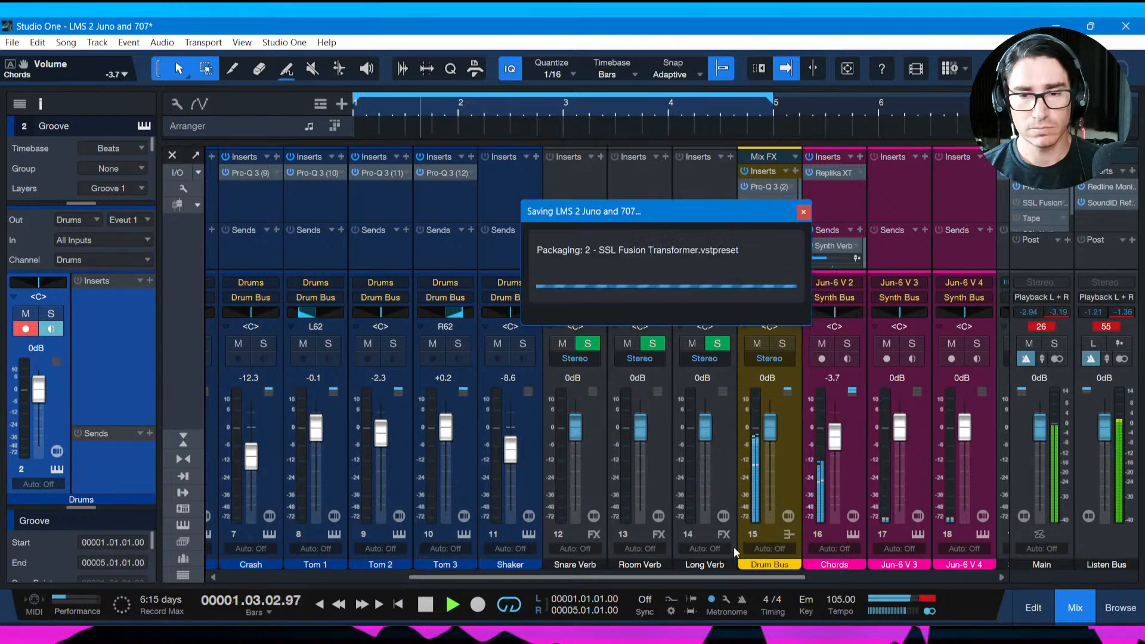
pyautogui.moveTo(708, 579); pyautogui.dragTo(443, 578)
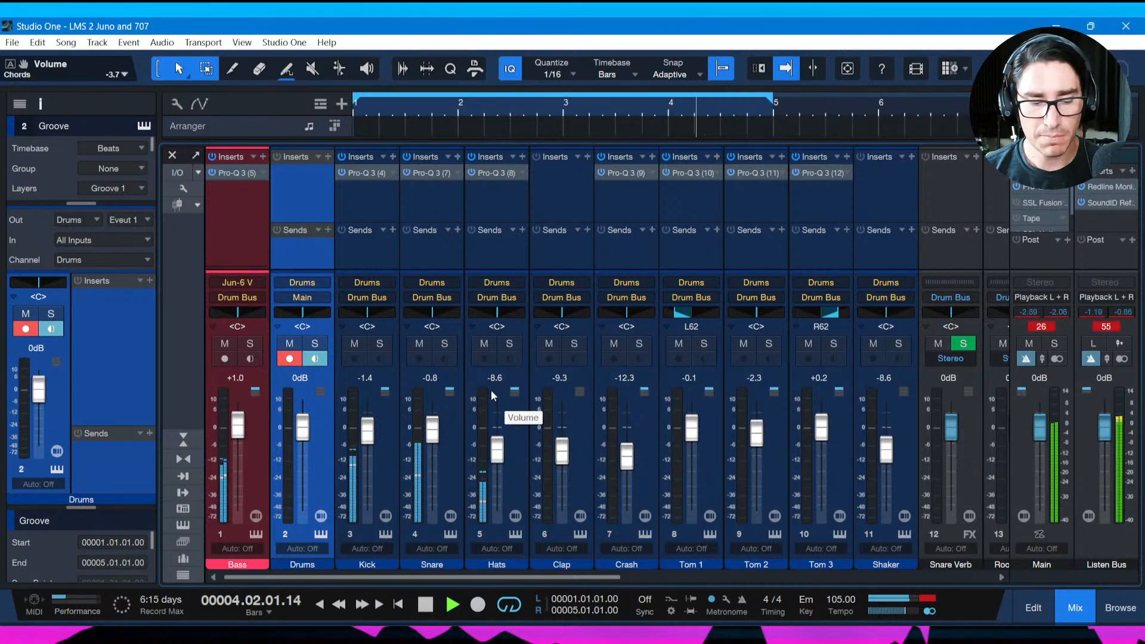
pyautogui.press('space')
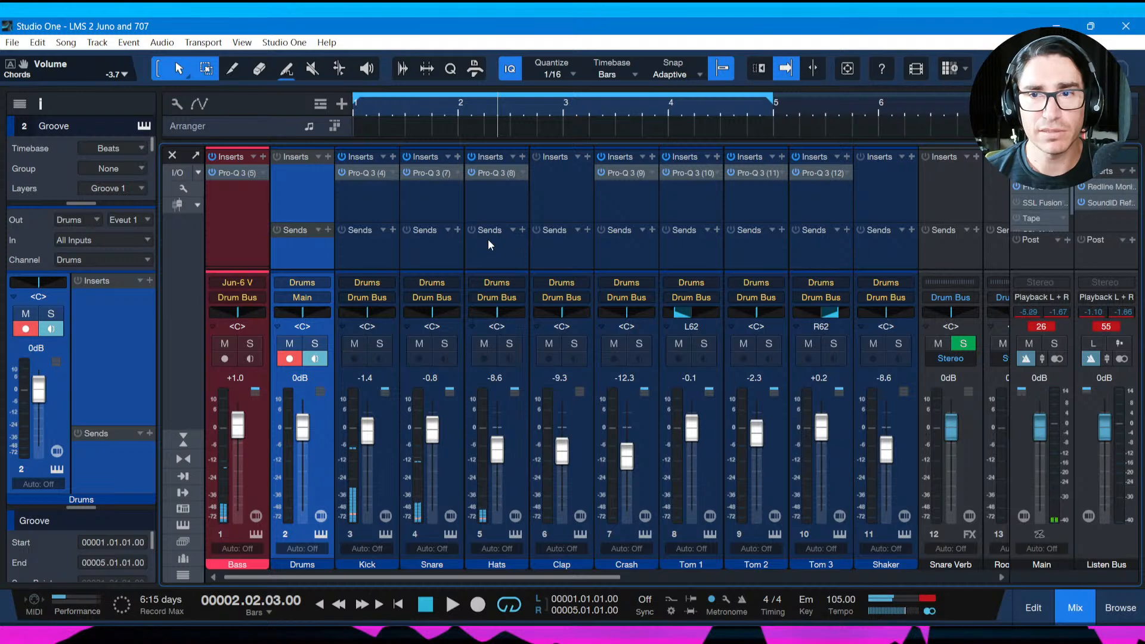
# Insert the 80s Spaces plug-in on the Snare channel.
pyautogui.moveTo(567, 579); pyautogui.dragTo(662, 574)
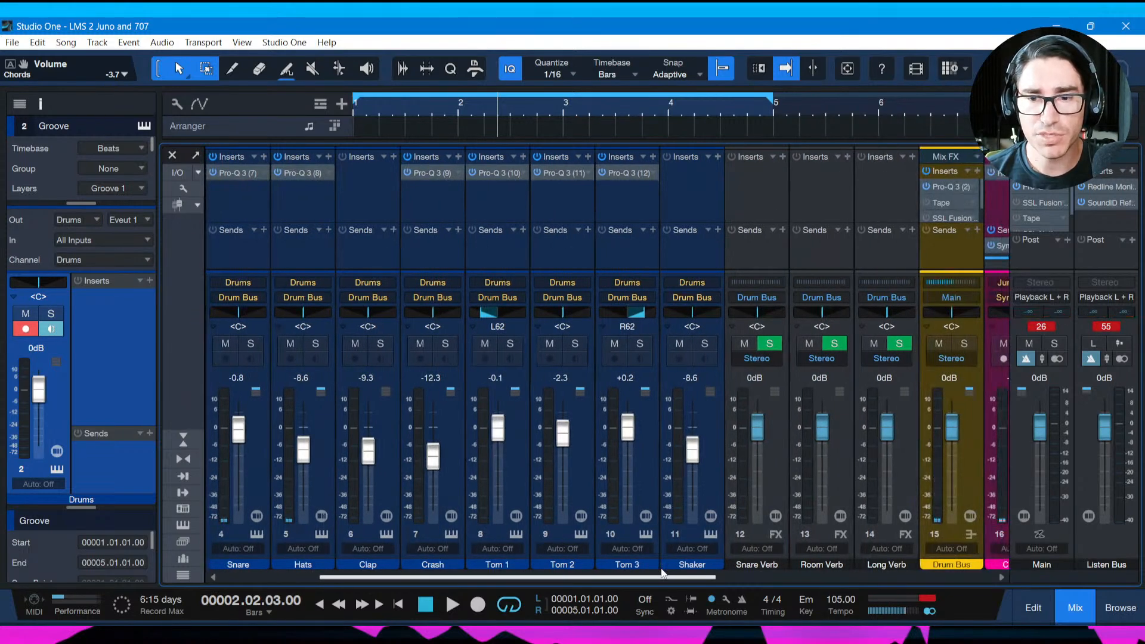
pyautogui.moveTo(662, 574); pyautogui.dragTo(503, 583)
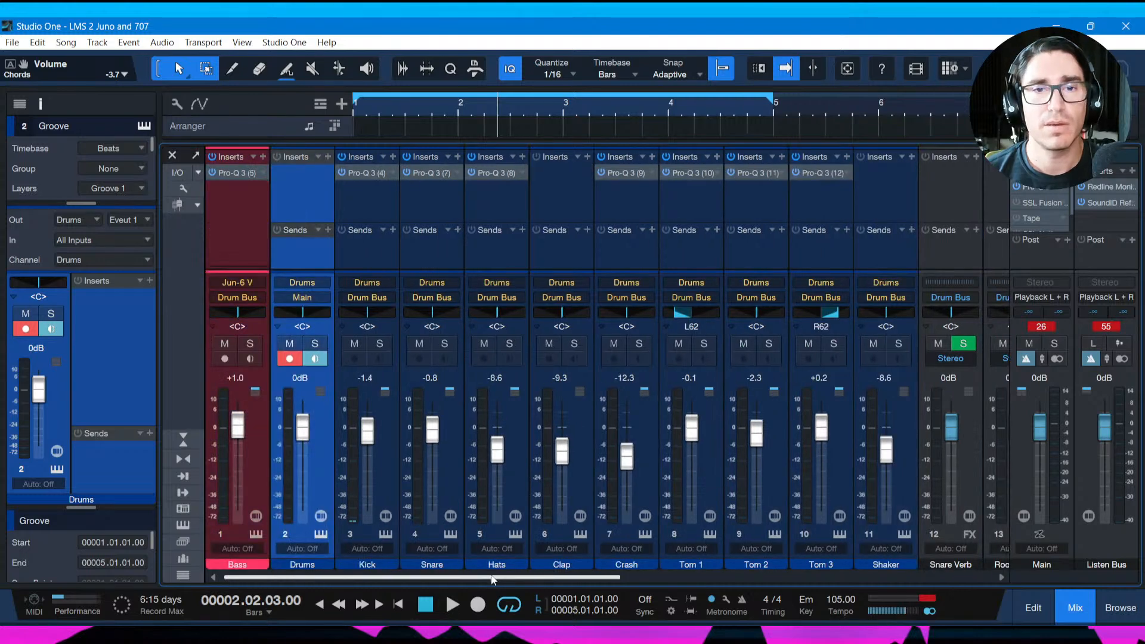
pyautogui.click(457, 156)
pyautogui.write('80s')
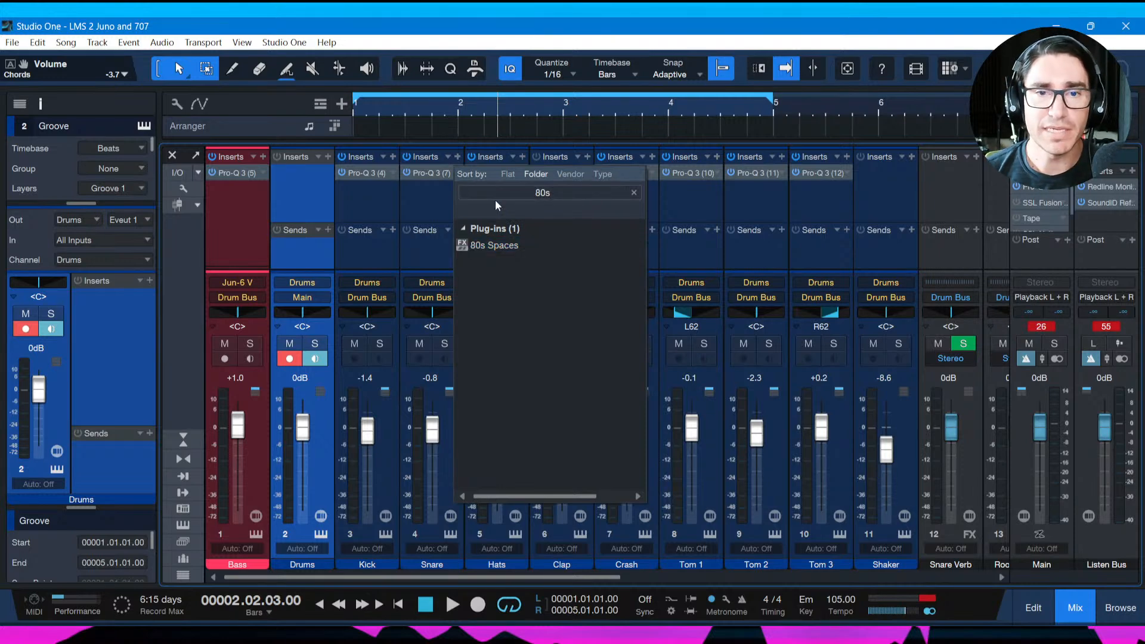
pyautogui.doubleClick(487, 244)
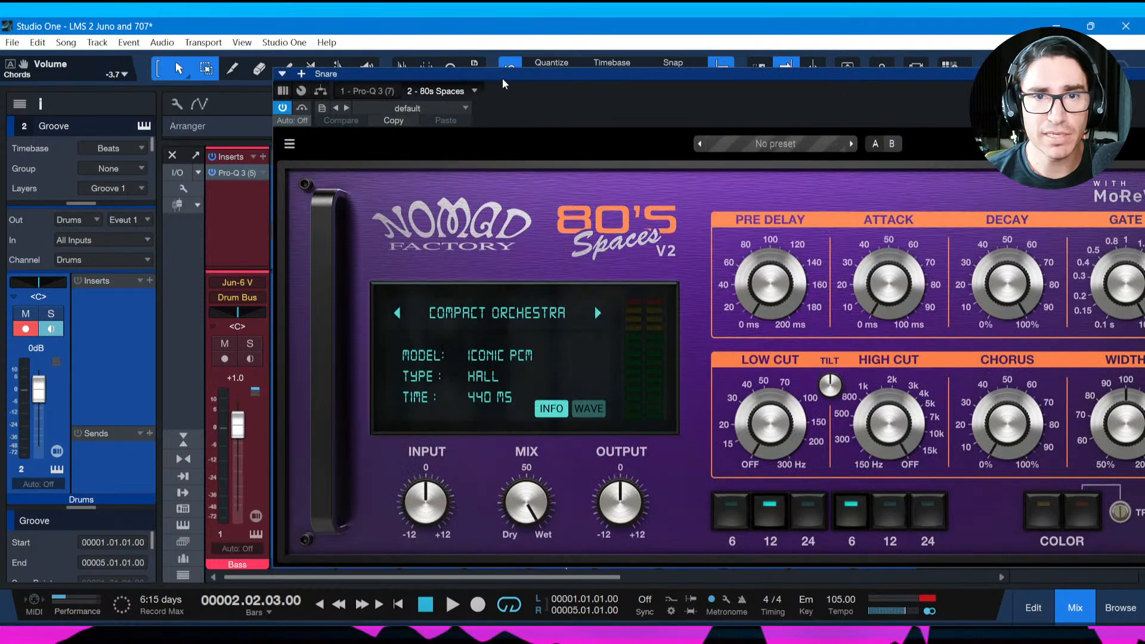
pyautogui.moveTo(503, 87); pyautogui.dragTo(385, 67)
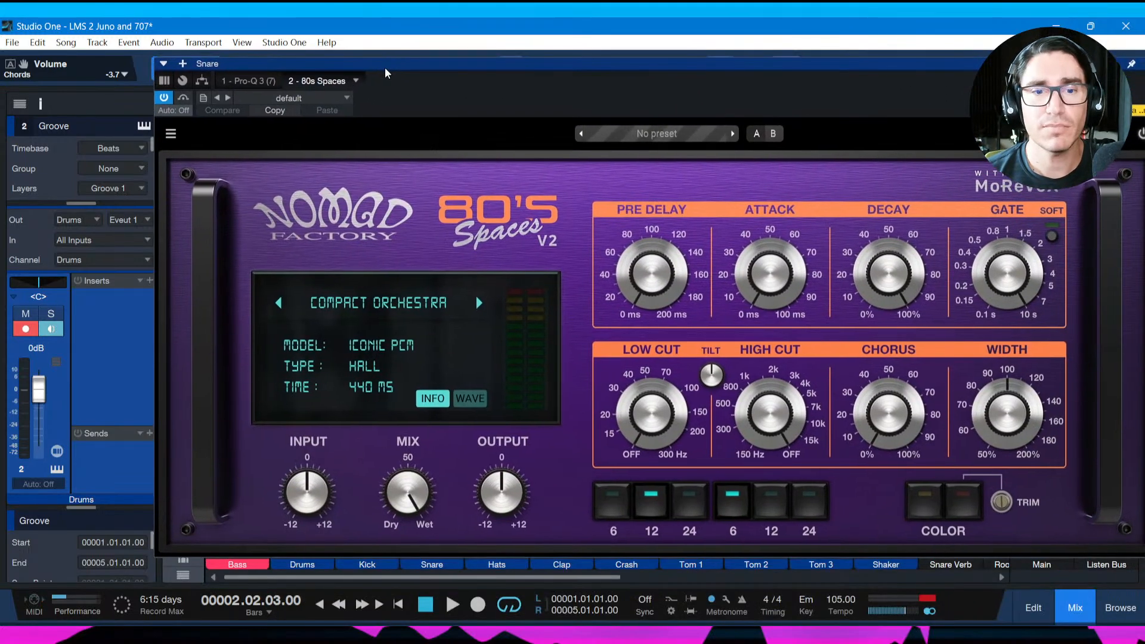
# Load the drum preset 14- Prince Snare in 80s Spaces and start playback.
pyautogui.click(655, 135)
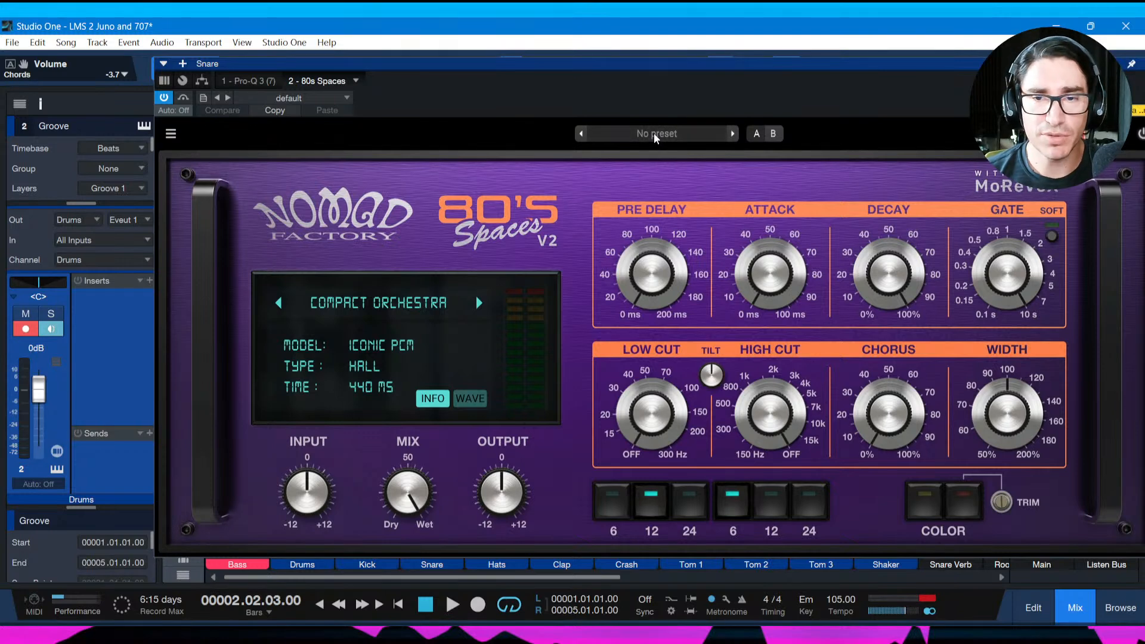
pyautogui.moveTo(642, 195)
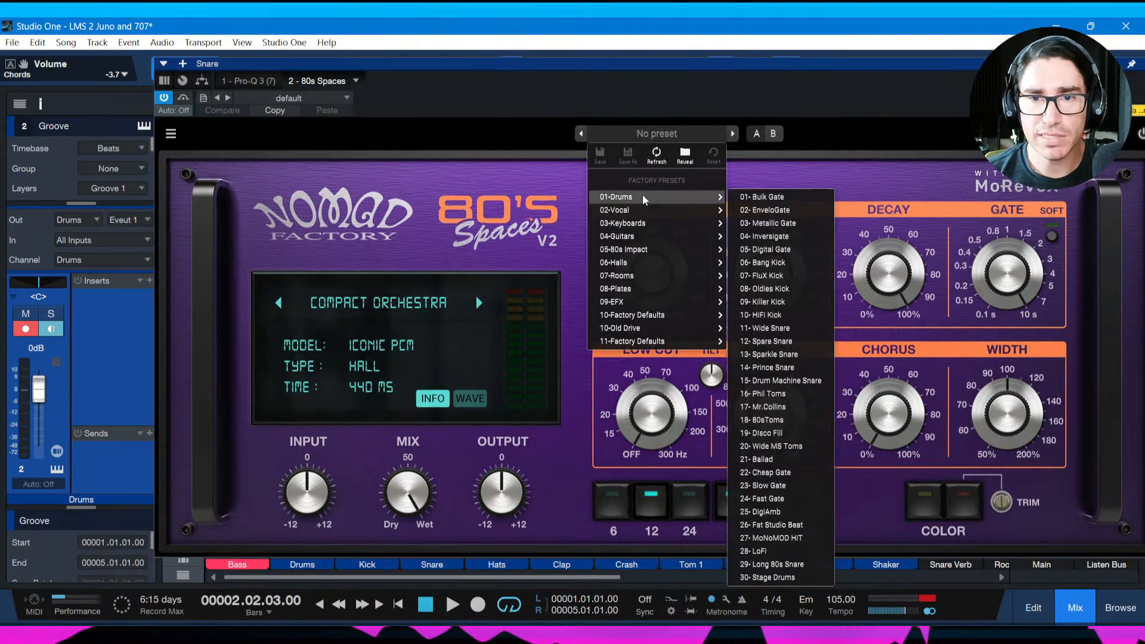
pyautogui.click(761, 368)
pyautogui.moveTo(770, 70); pyautogui.dragTo(703, 73)
pyautogui.press('space')
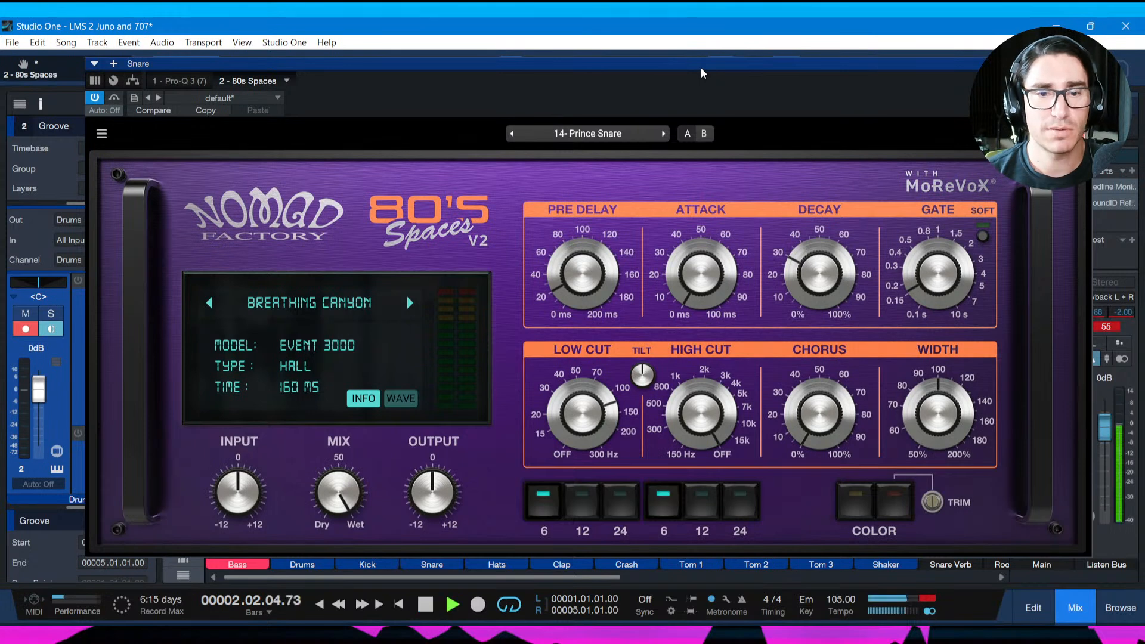
# Lower the snare reverb's mix to 17% and raise its low cut to about 150 Hz.
pyautogui.moveTo(340, 490); pyautogui.dragTo(337, 619)
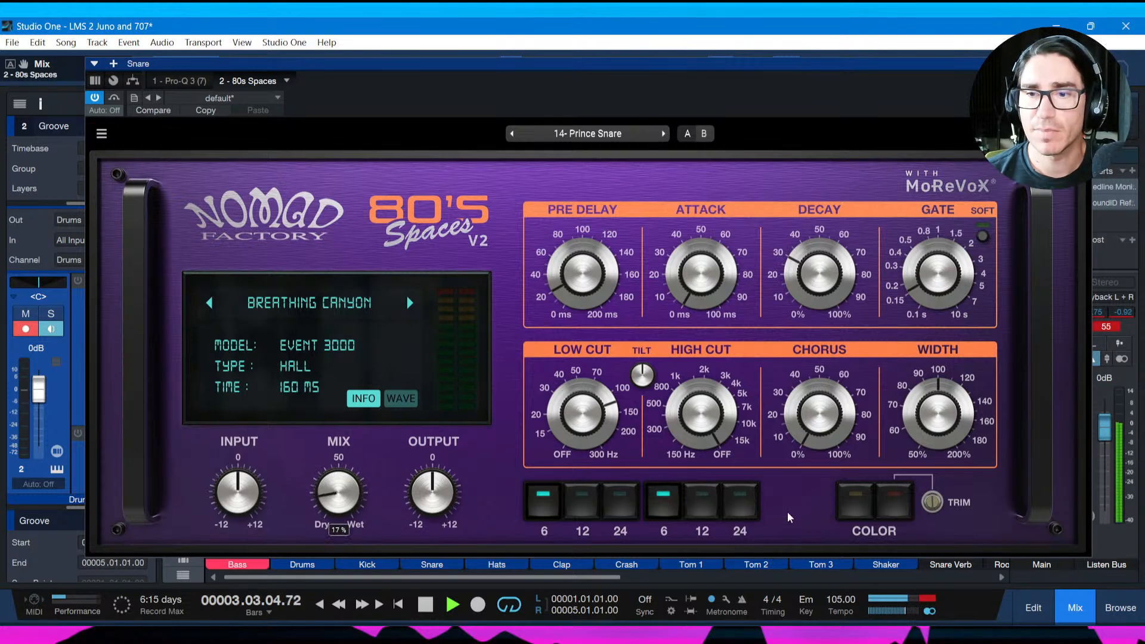
pyautogui.click(589, 416)
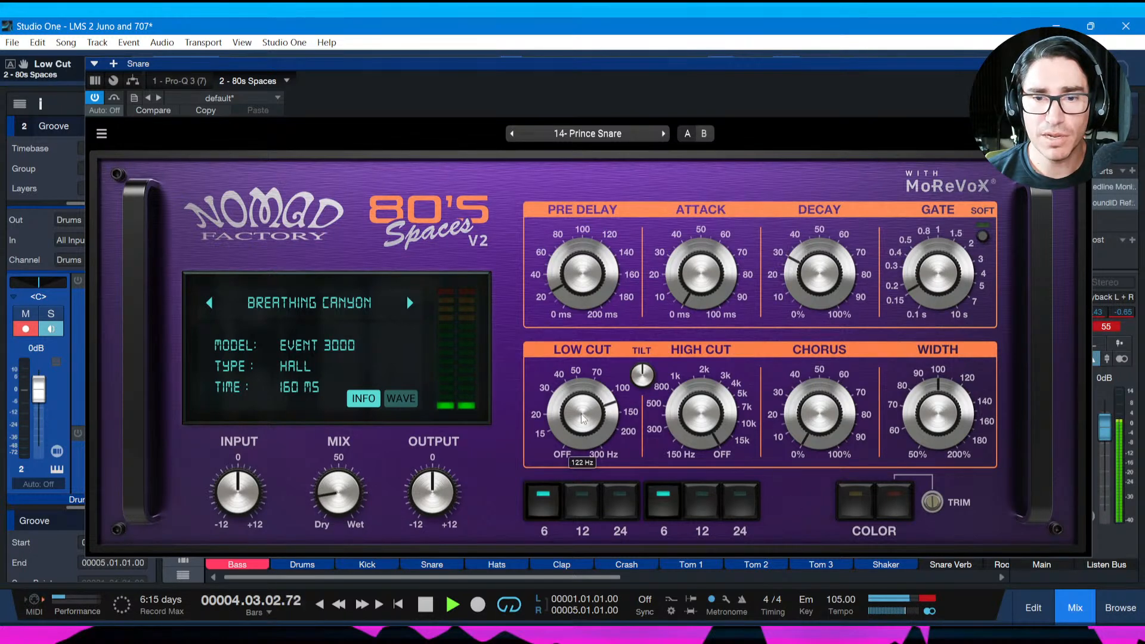
pyautogui.moveTo(582, 418); pyautogui.dragTo(585, 410)
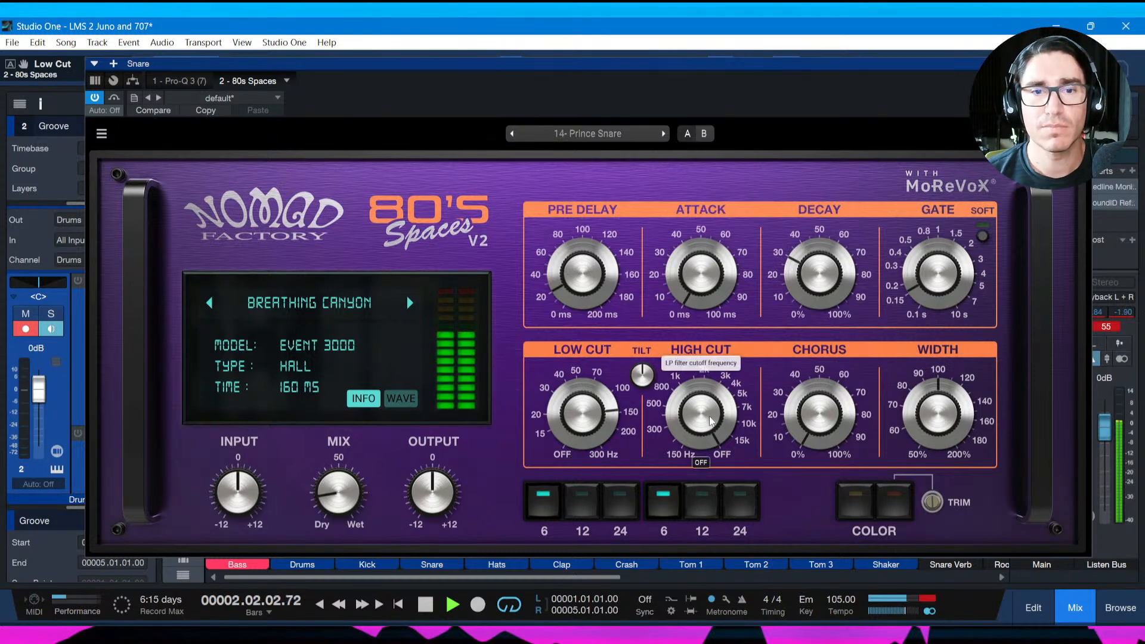
# Set the snare reverb's mix to 23%, close the plug-in and save the song with playback stopped.
pyautogui.moveTo(338, 507); pyautogui.dragTo(330, 474)
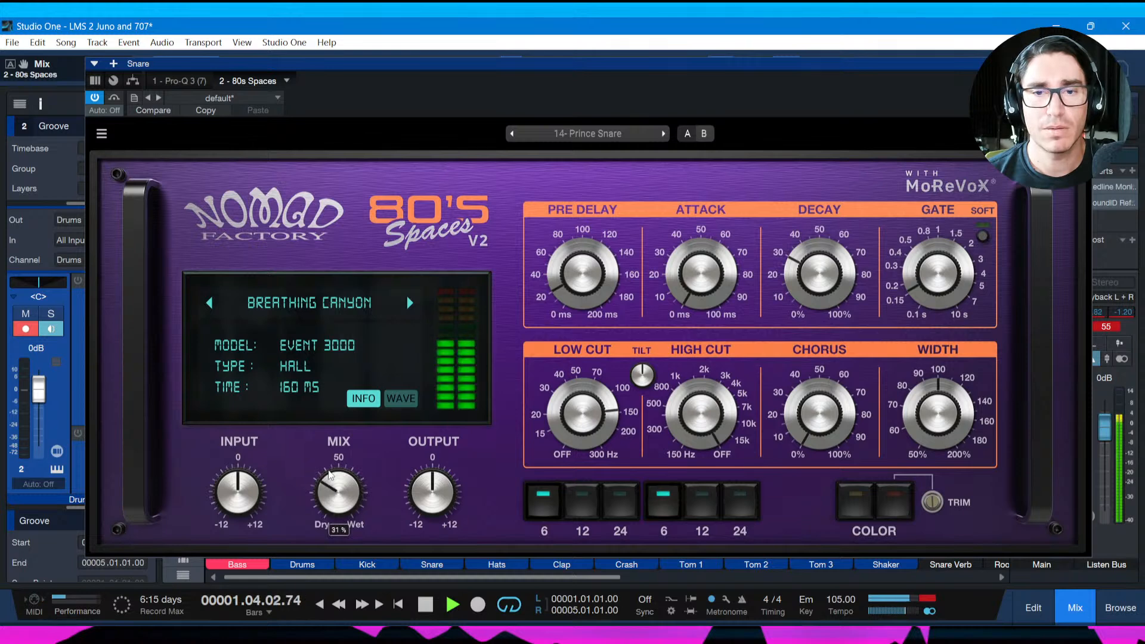
pyautogui.moveTo(330, 485); pyautogui.dragTo(328, 489)
pyautogui.moveTo(1038, 64); pyautogui.dragTo(1023, 64)
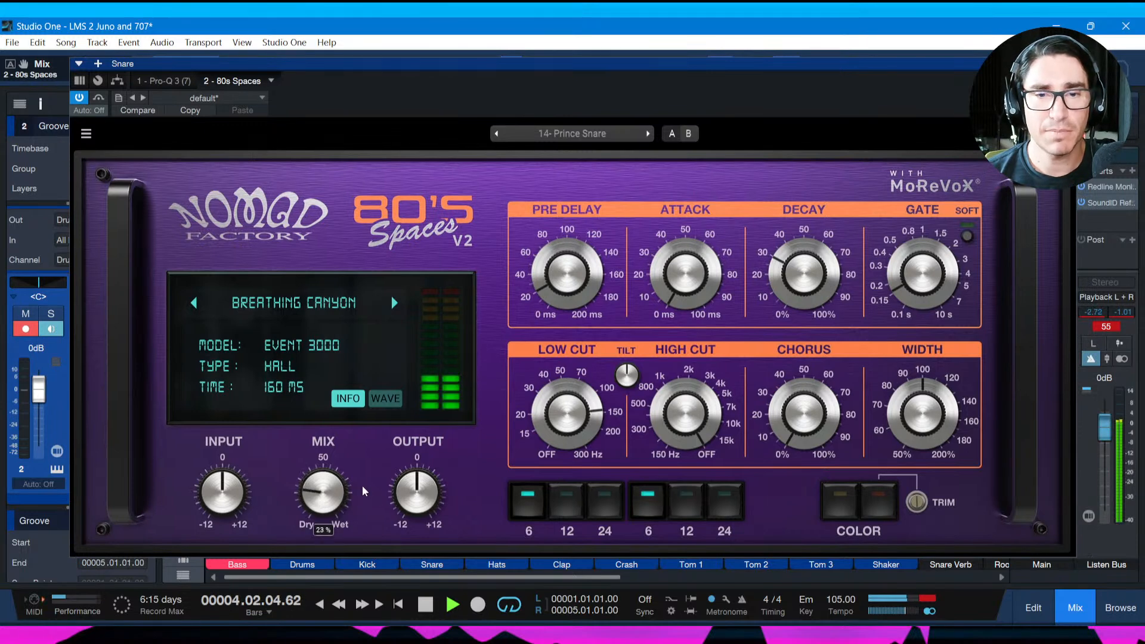
pyautogui.moveTo(323, 492); pyautogui.dragTo(322, 493)
pyautogui.click(1067, 64)
pyautogui.hotkey('ctrl', 's')
pyautogui.press('space')
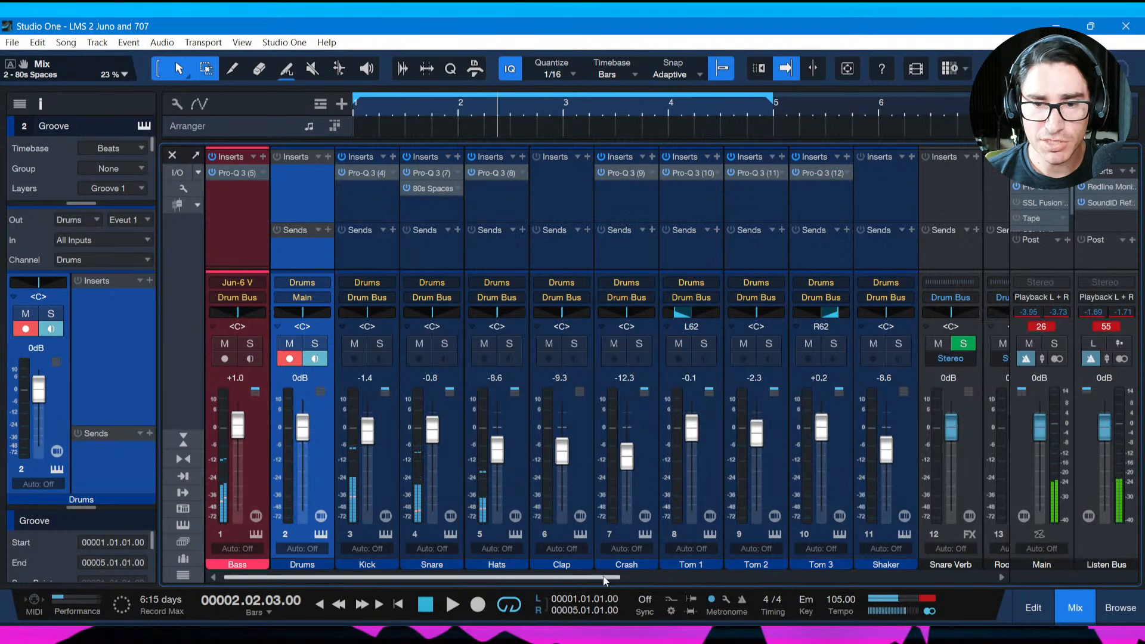
# Insert the SSL Native FlexVerb plug-in on the Room Verb FX channel.
pyautogui.moveTo(604, 580); pyautogui.dragTo(739, 576)
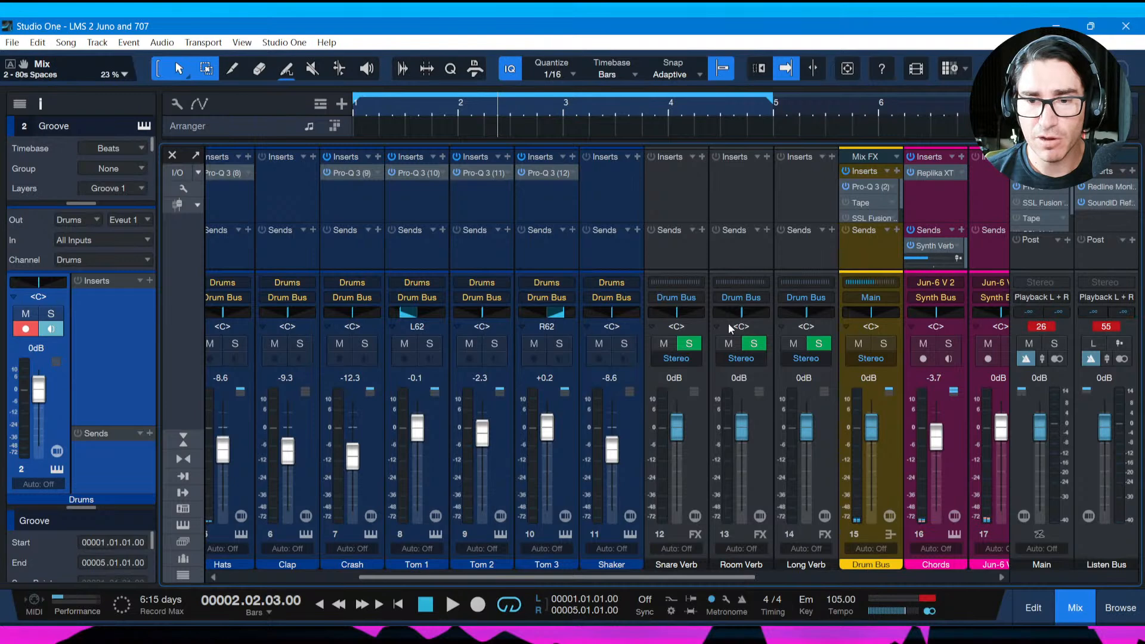
pyautogui.click(767, 157)
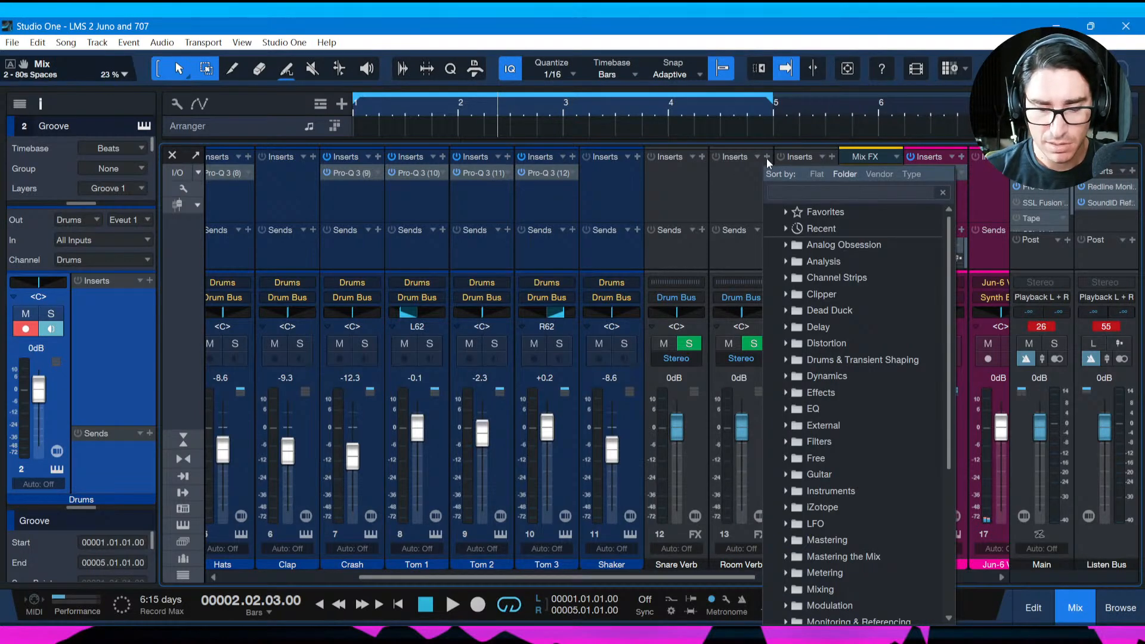
pyautogui.write('ssl')
pyautogui.press('BackSpace')
pyautogui.press('BackSpace')
pyautogui.press('BackSpace')
pyautogui.write('flex')
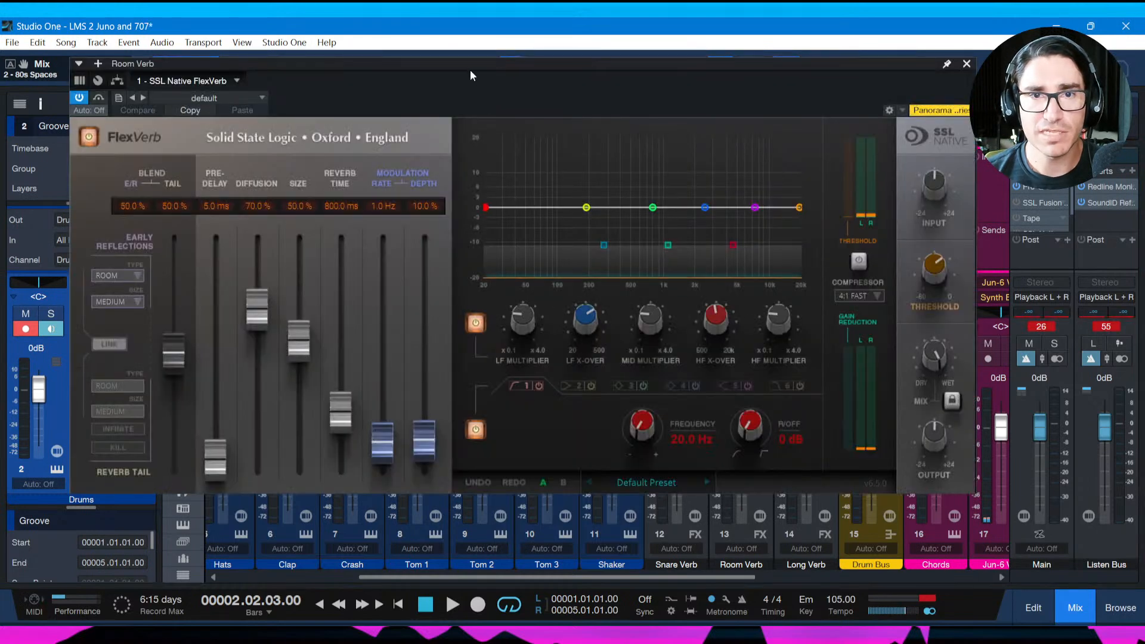
pyautogui.moveTo(470, 70); pyautogui.dragTo(486, 81)
# Load FlexVerb's Rooms preset The Drum Room, close the plug-in, and save the song with playback running.
pyautogui.click(655, 494)
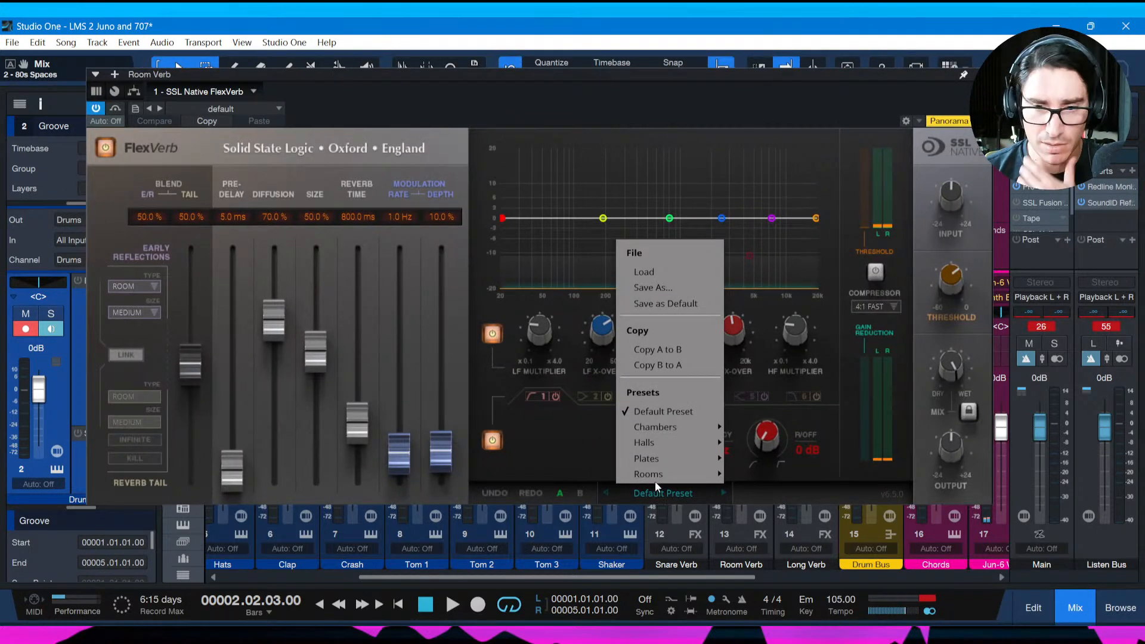
pyautogui.moveTo(658, 474)
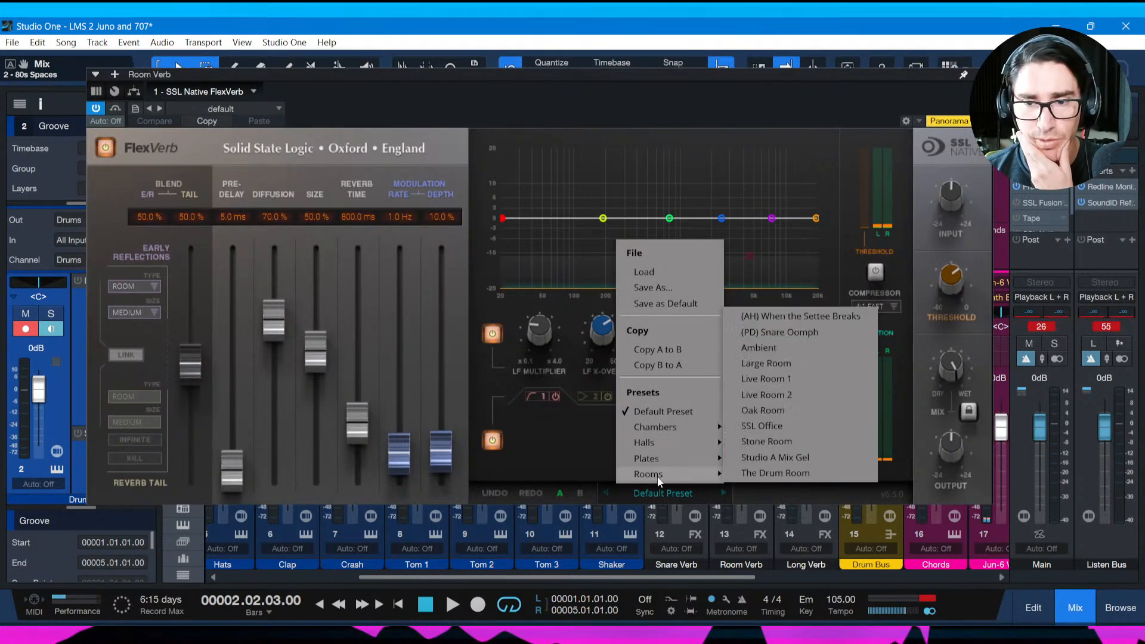
pyautogui.click(785, 474)
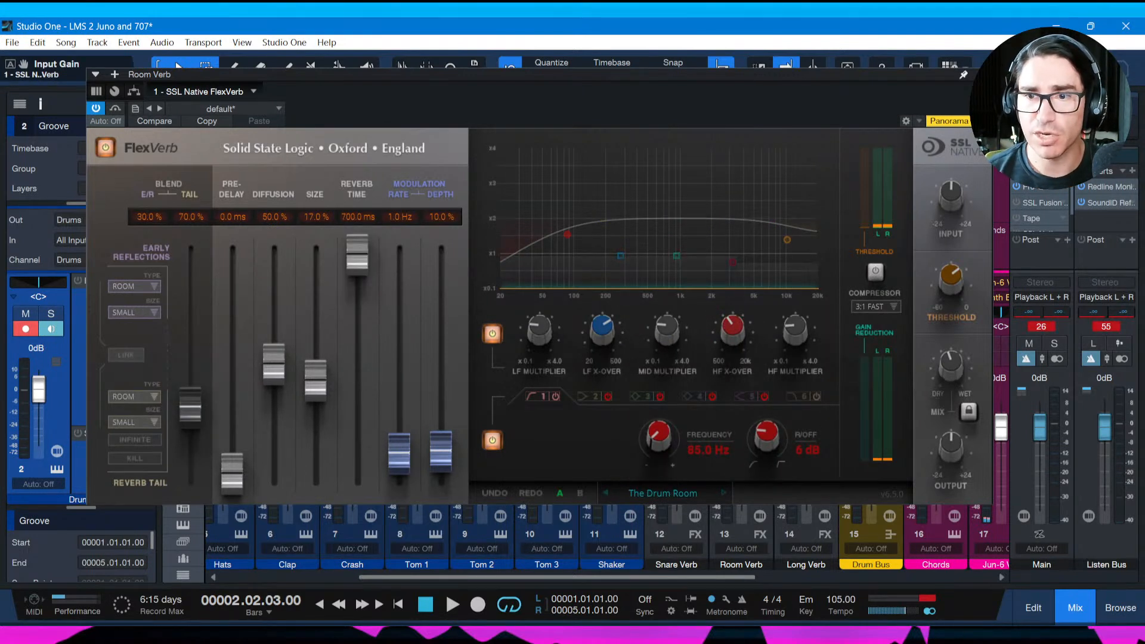
pyautogui.hotkey('ctrl', 'w')
pyautogui.press('space')
pyautogui.hotkey('ctrl', 's')
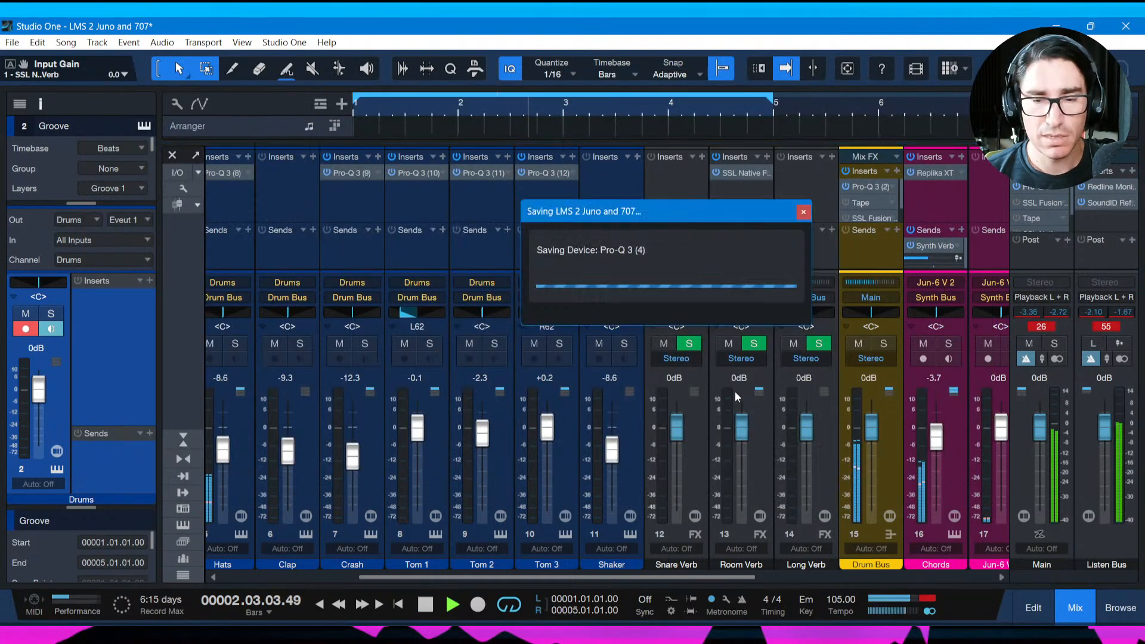
# Add a send from the Hats channel to the Room Verb.
pyautogui.moveTo(505, 577); pyautogui.dragTo(439, 577)
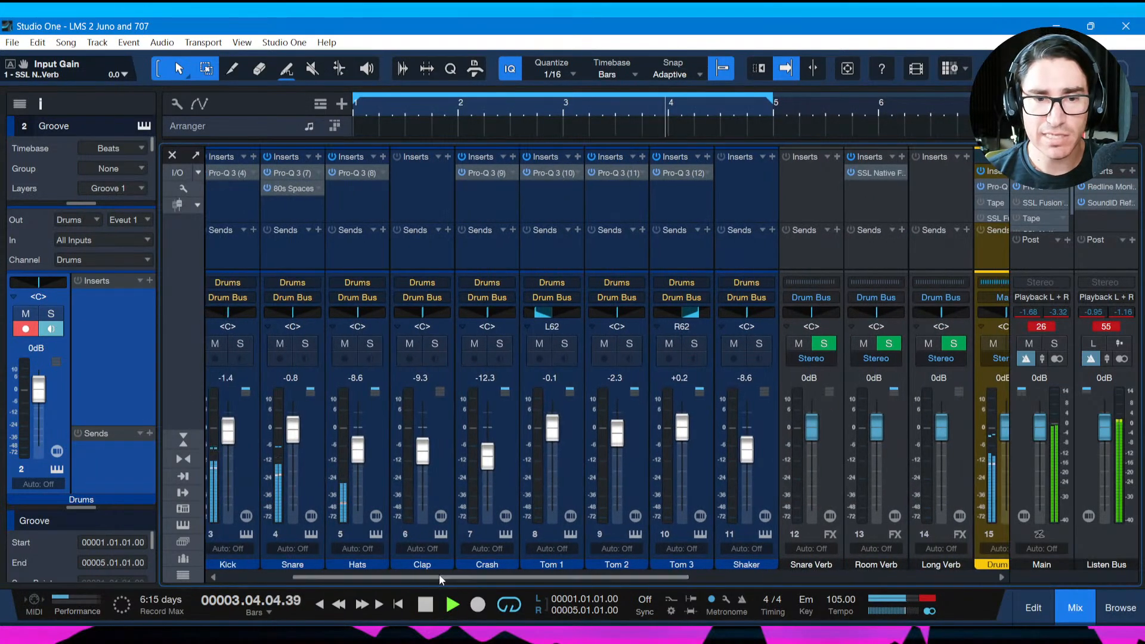
pyautogui.click(384, 230)
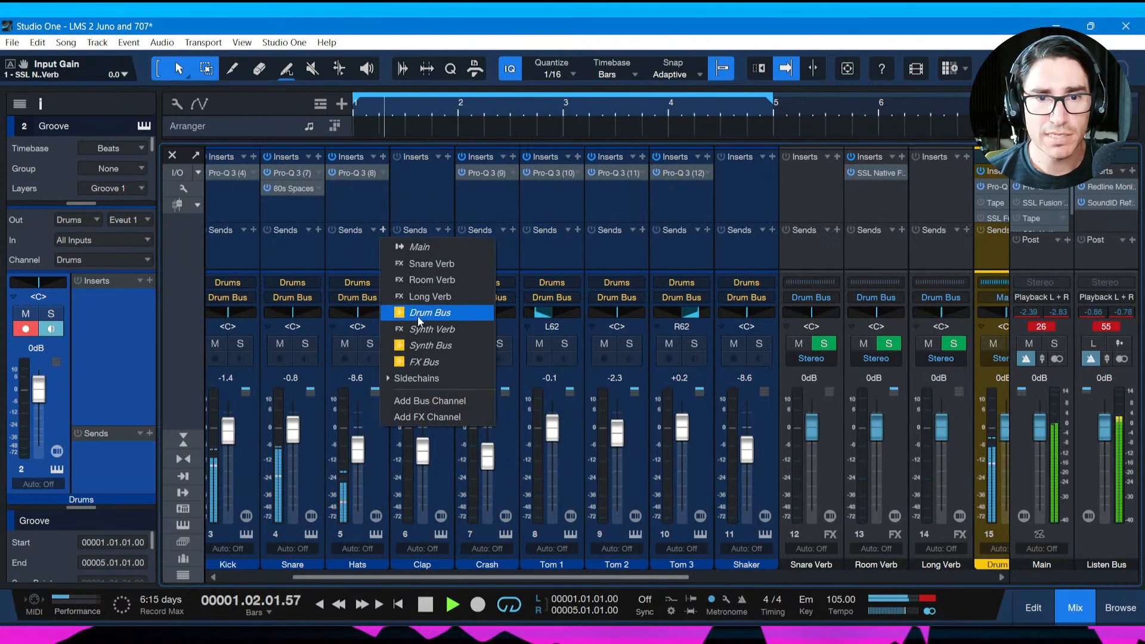
pyautogui.click(424, 282)
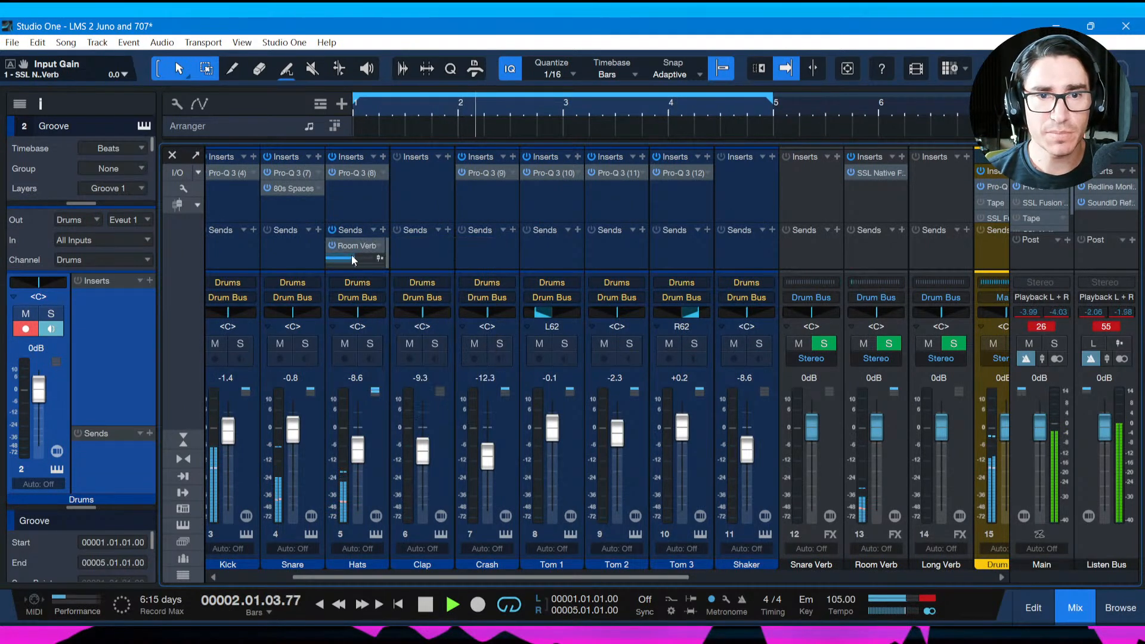
# Raise the Hats send to the Room Verb, lower the Hats volume to -10.2 dB, and compare with the sends bypassed.
pyautogui.moveTo(353, 257); pyautogui.dragTo(364, 263)
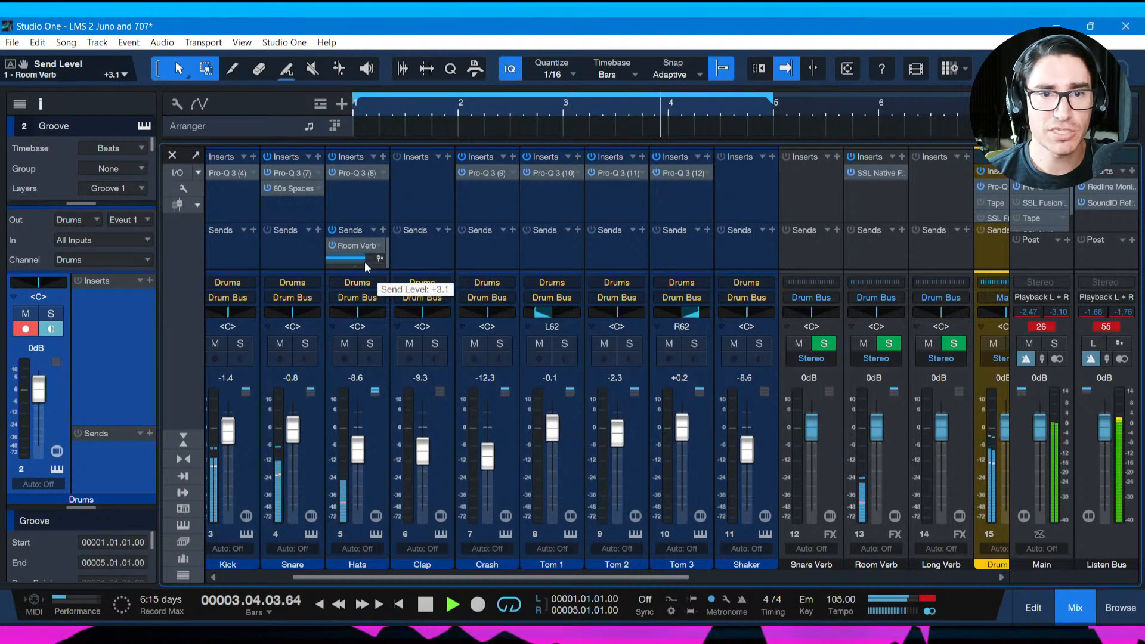
pyautogui.moveTo(354, 459); pyautogui.dragTo(352, 463)
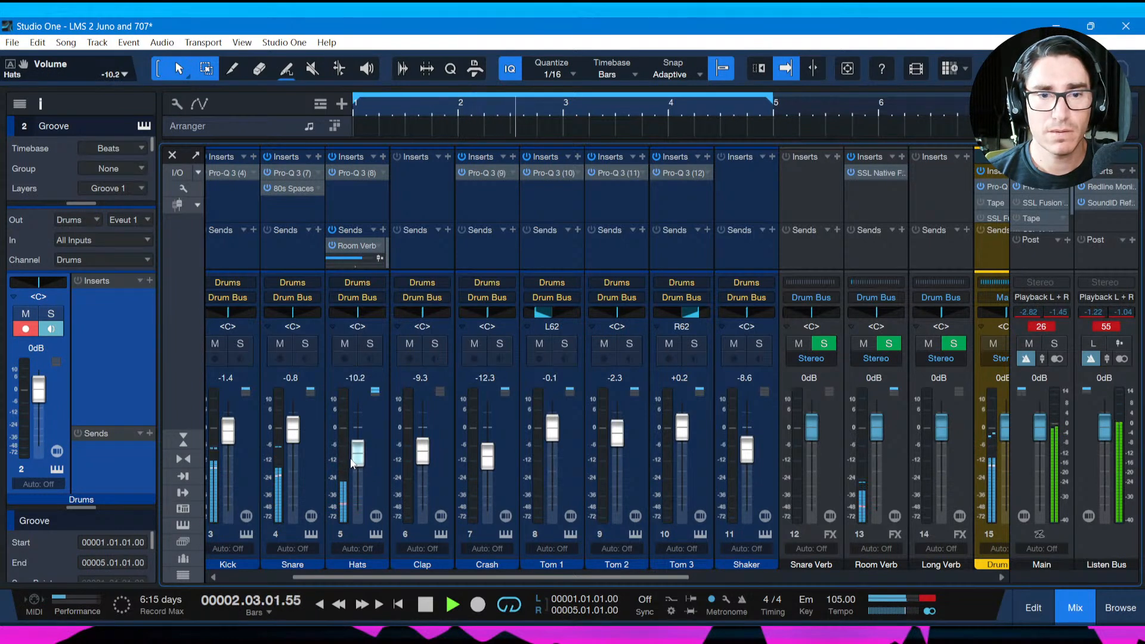
pyautogui.click(332, 230)
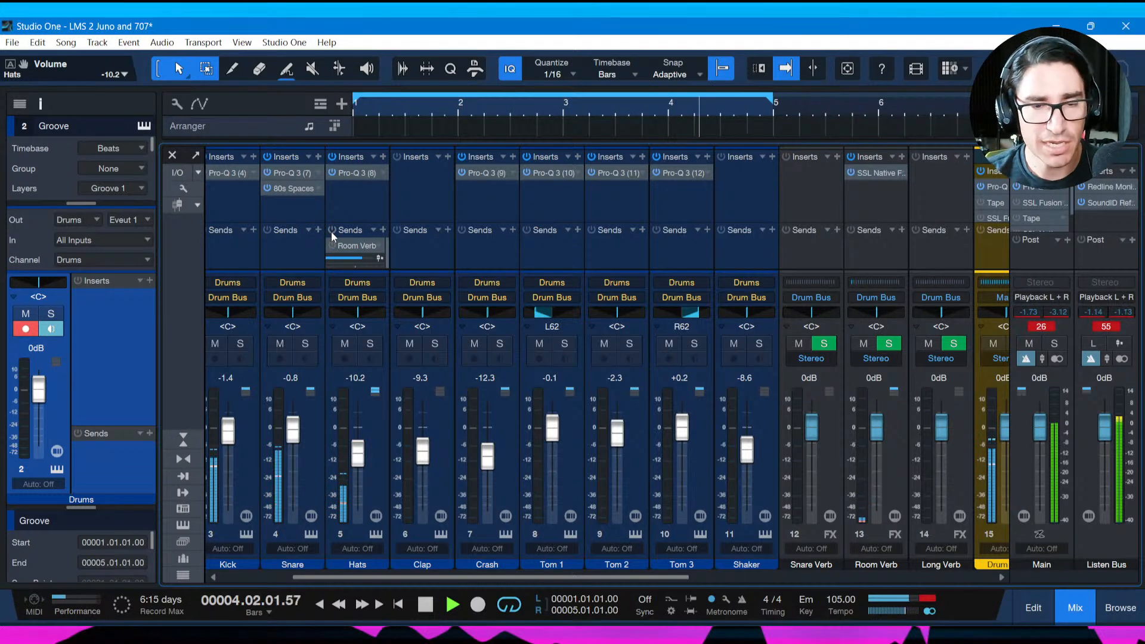
pyautogui.click(332, 230)
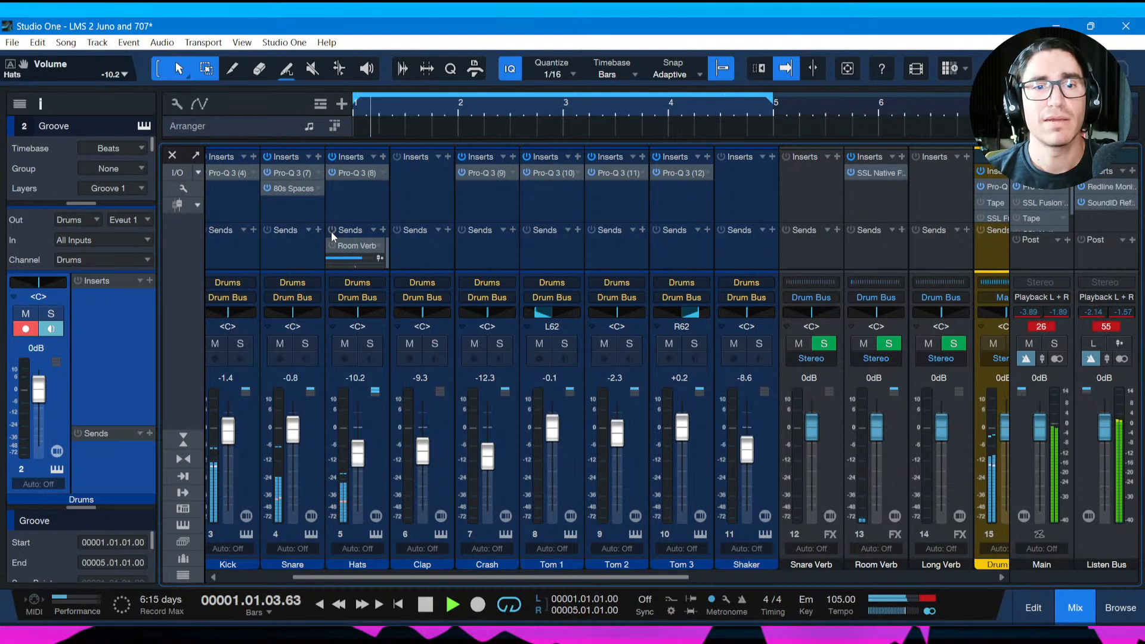
# Set the Hats channel volume to -10.8 dB and save the song.
pyautogui.moveTo(359, 468)
pyautogui.mouseDown()
pyautogui.moveTo(359, 447)
pyautogui.moveTo(360, 466)
pyautogui.mouseUp()
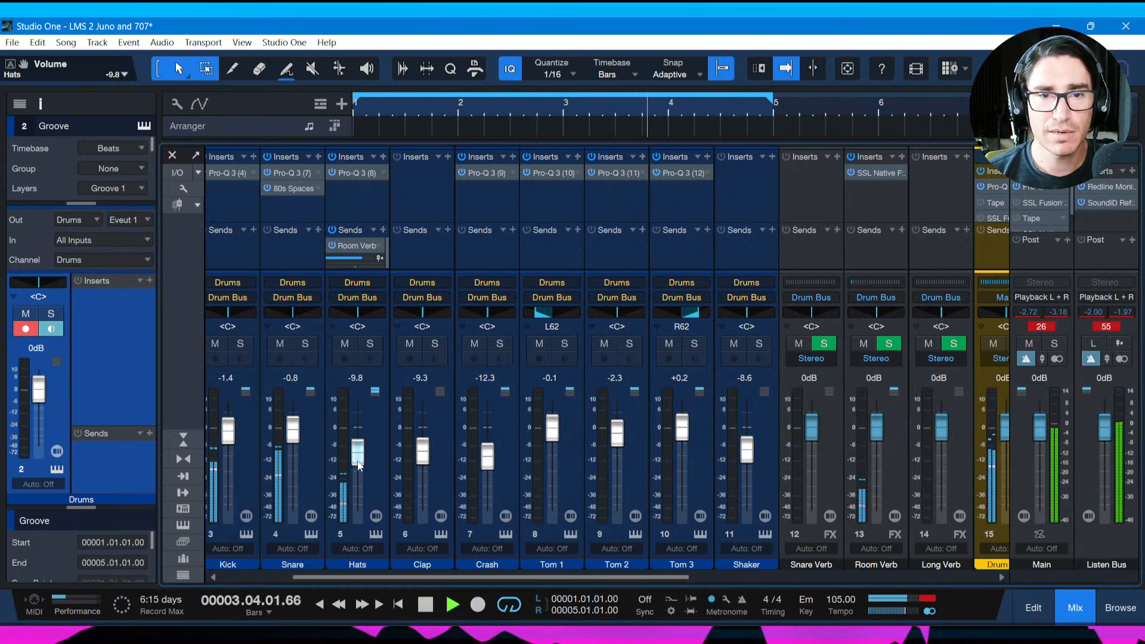
pyautogui.moveTo(359, 465); pyautogui.dragTo(359, 467)
pyautogui.hotkey('ctrl', 's')
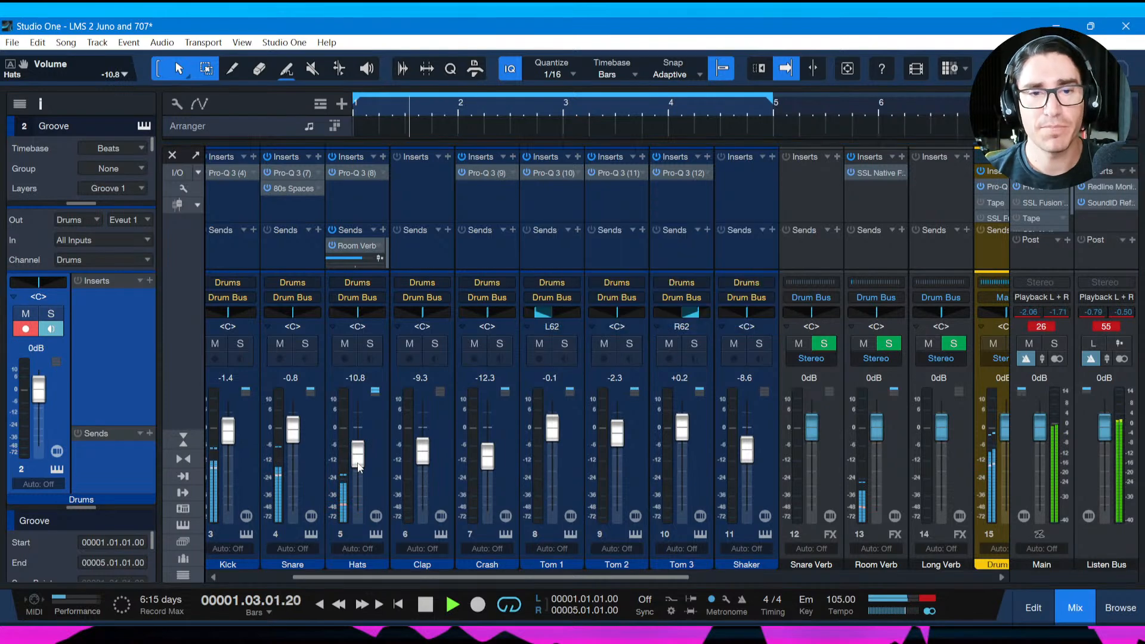
# Set the mix of the Snare channel's 80s Spaces reverb to 18%, close the plug-in and save the song.
pyautogui.moveTo(410, 578); pyautogui.dragTo(280, 581)
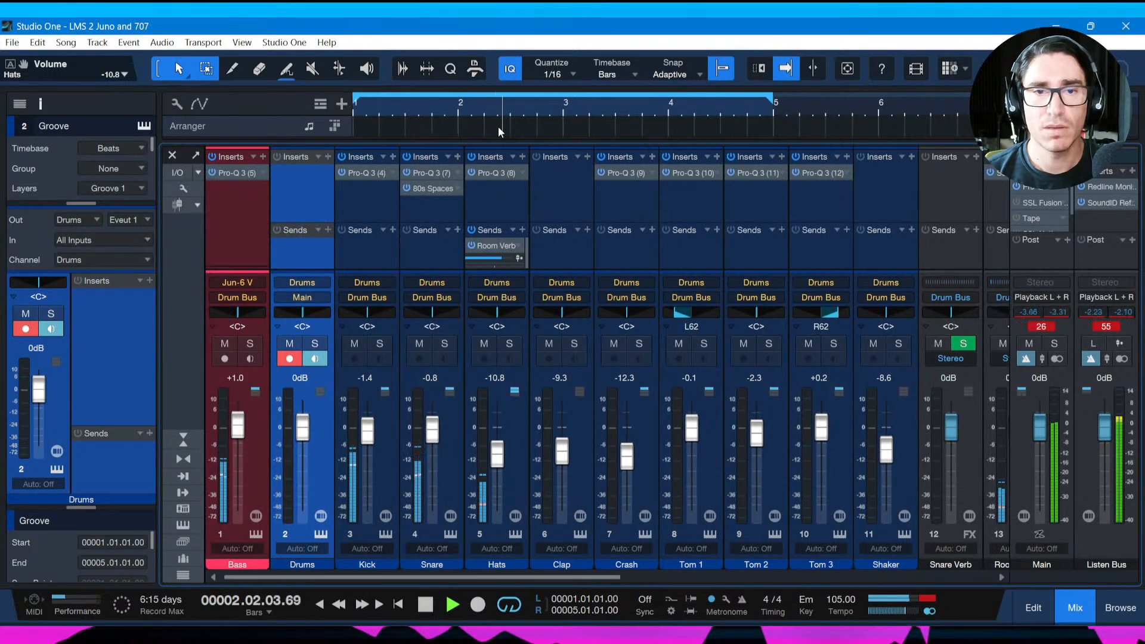
pyautogui.click(427, 188)
pyautogui.click(315, 489)
pyautogui.moveTo(315, 489); pyautogui.dragTo(314, 494)
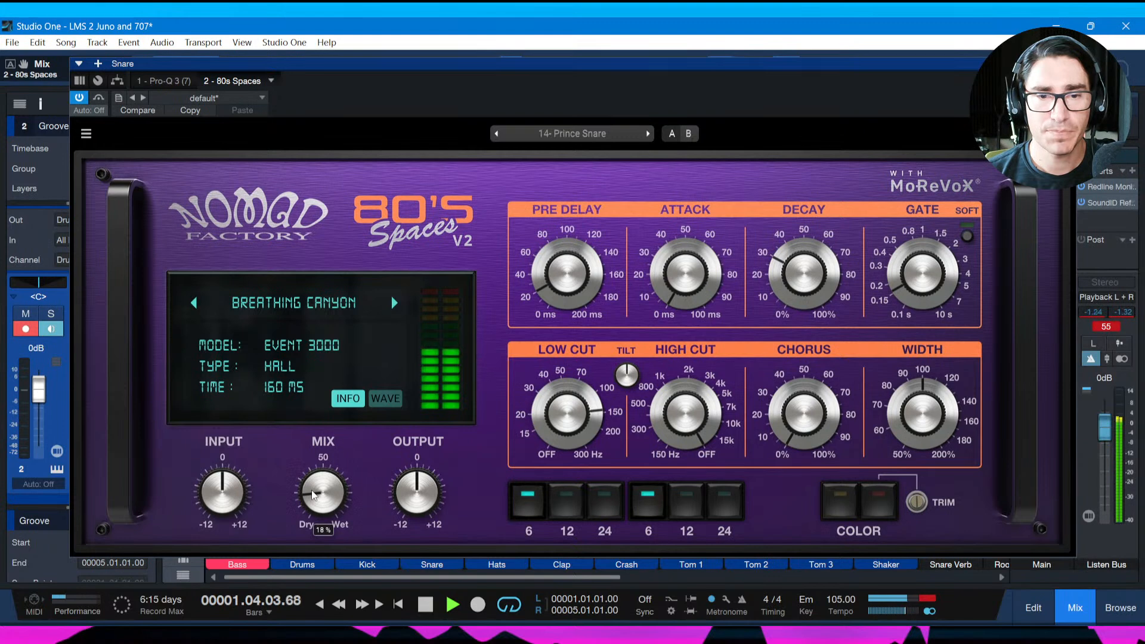
pyautogui.hotkey('ctrl', 's')
pyautogui.press('Escape')
pyautogui.hotkey('ctrl', 's')
# Hide the mixer and save the song with playback stopped and the playhead at the song start.
pyautogui.press('F3')
pyautogui.press('space')
pyautogui.hotkey('ctrl', 's')
pyautogui.press('Home')
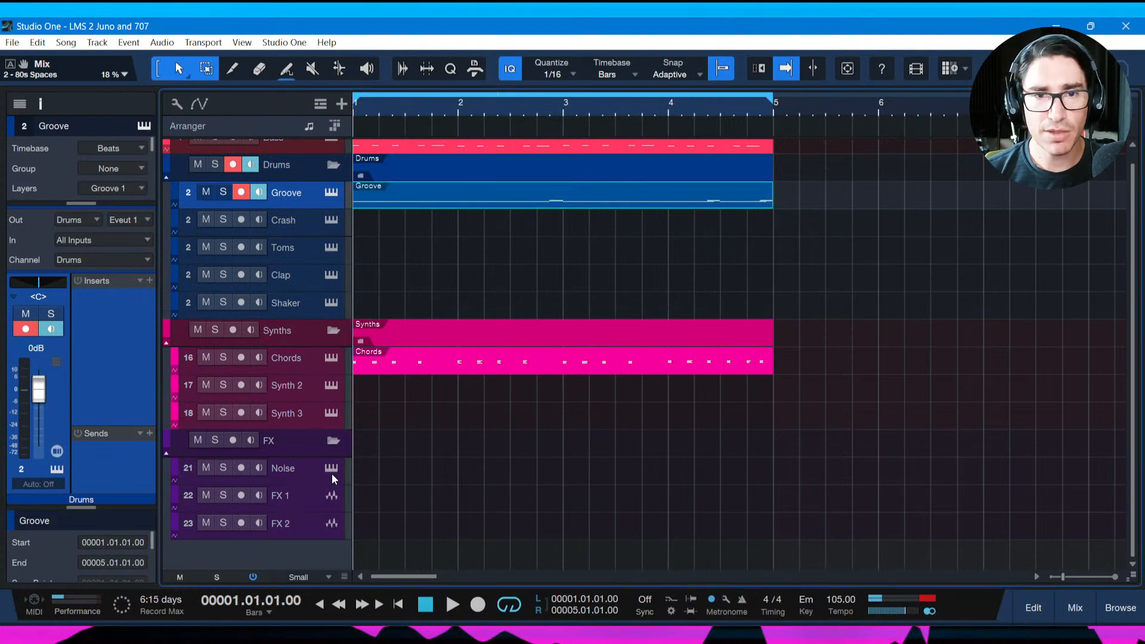
# Play the four-bar loop from the start to check the mix, and stop playback.
pyautogui.press('space')
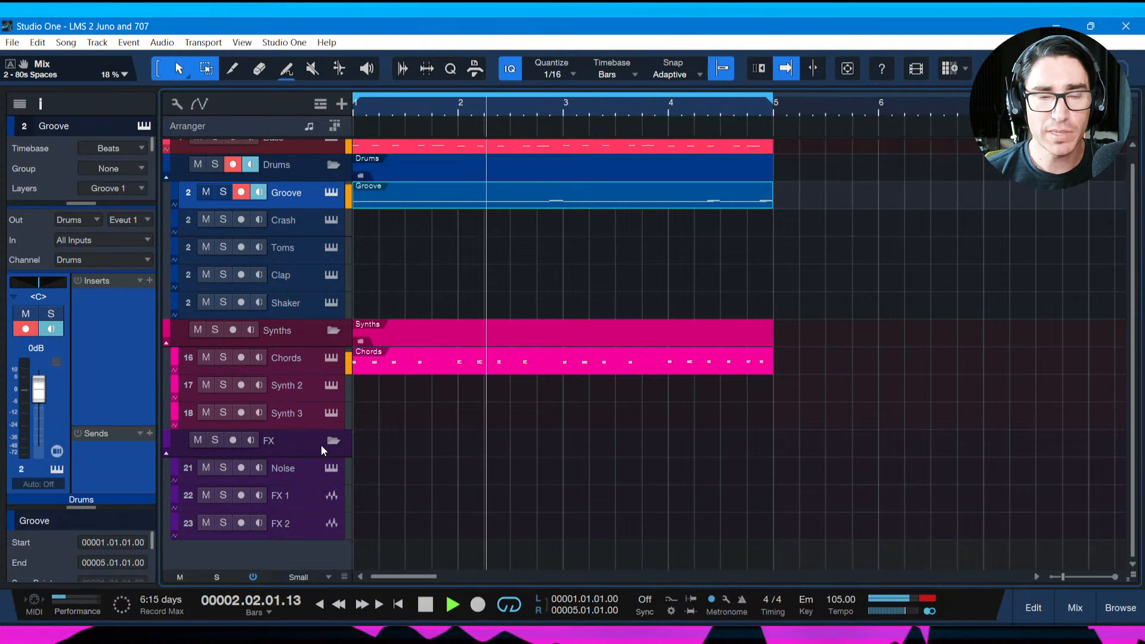
pyautogui.press('space')
pyautogui.click(334, 642)
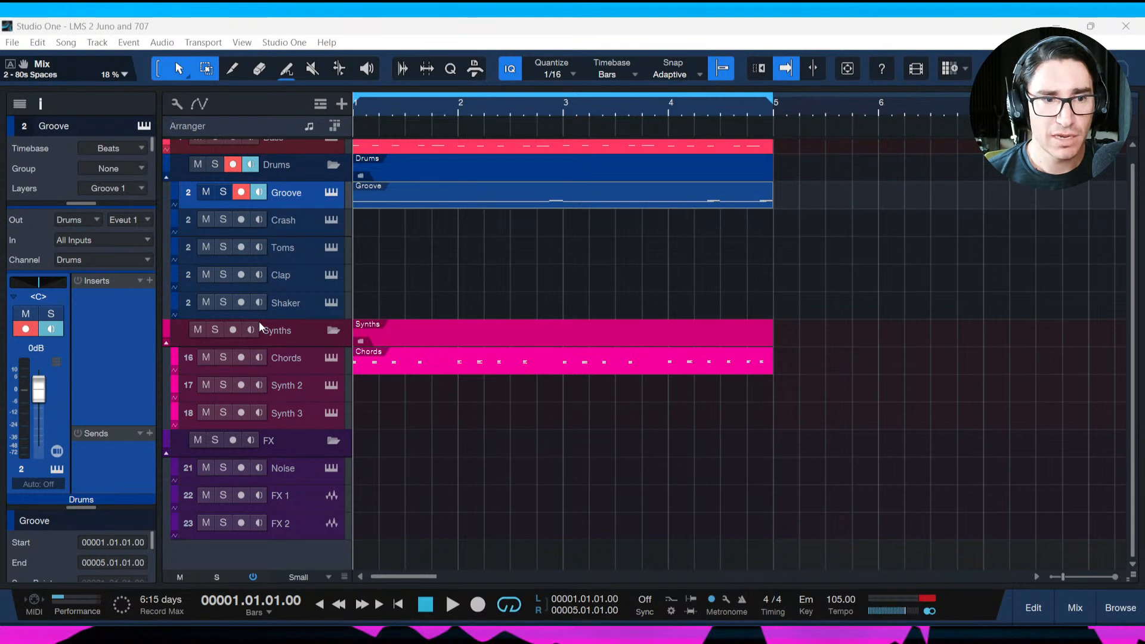
pyautogui.hotkey('alt', 'Tab')
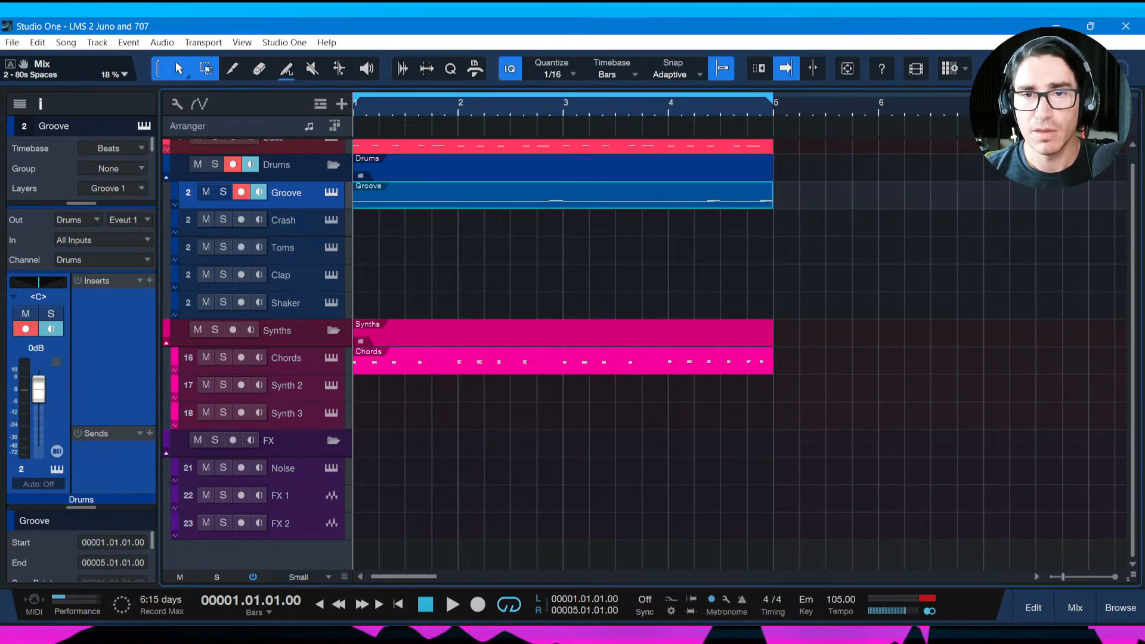
# With the loop playing, select the Synth 2 track and open the preset browser of its Jun-6 V 3 instrument.
pyautogui.press('space')
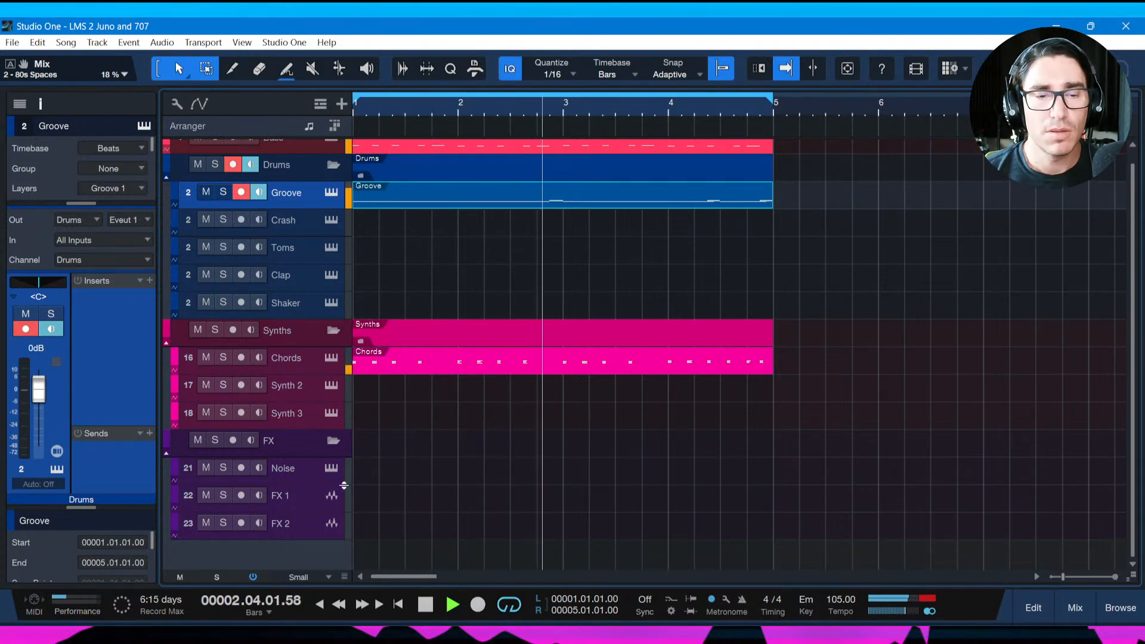
pyautogui.click(296, 387)
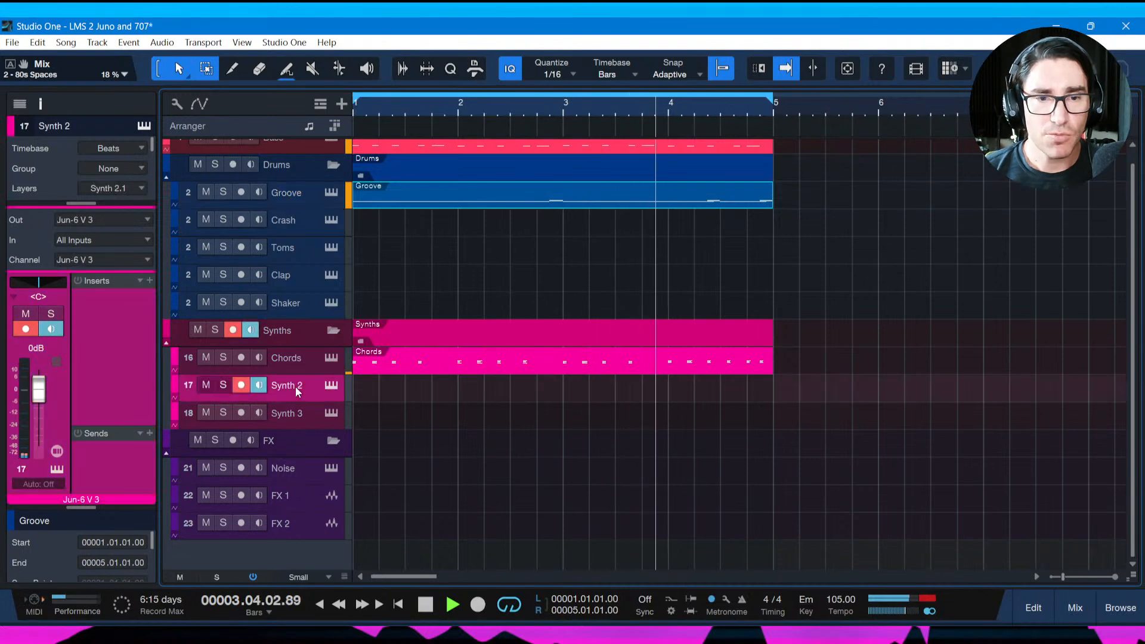
pyautogui.click(329, 385)
pyautogui.click(411, 144)
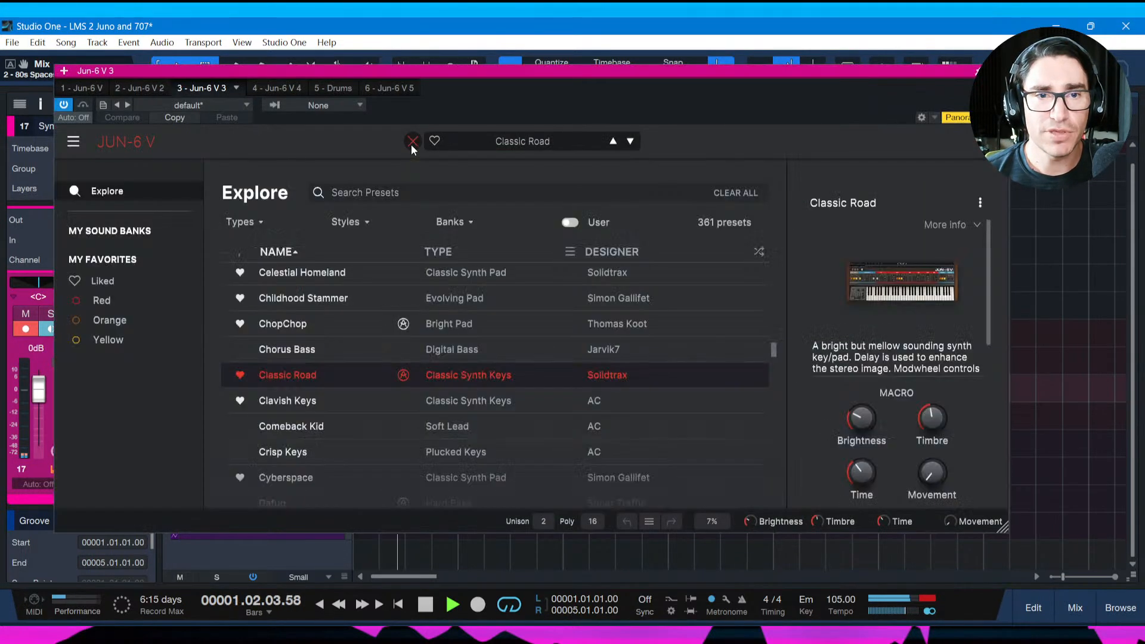
# Open the Vintage Factory sound bank and sort its presets by type to reach the string ensembles.
pyautogui.click(145, 231)
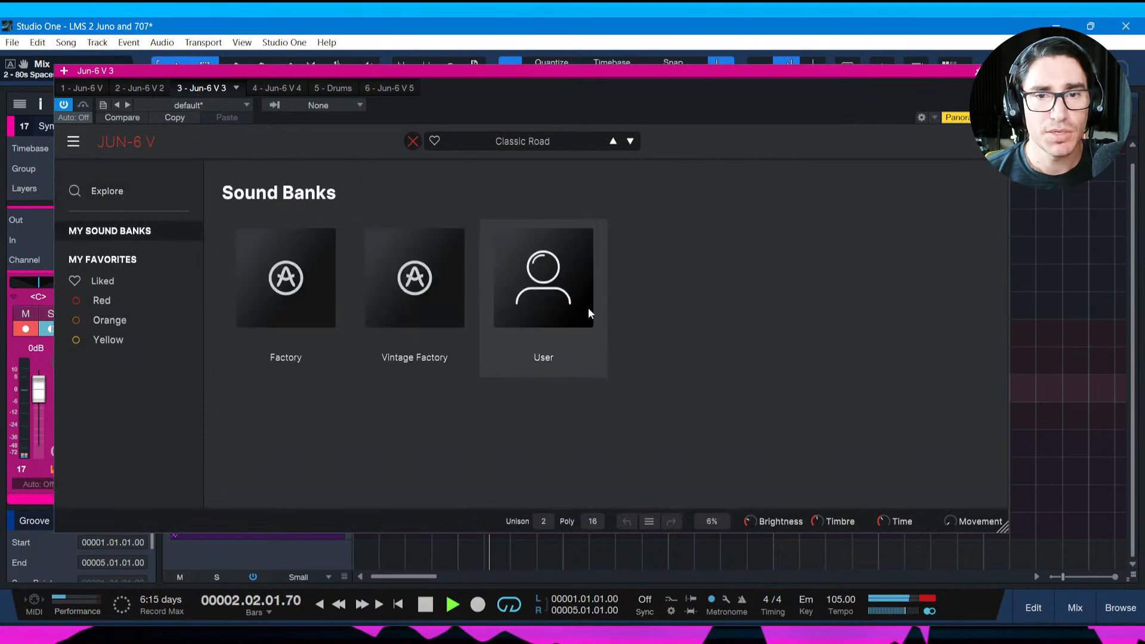
pyautogui.click(470, 295)
pyautogui.click(439, 251)
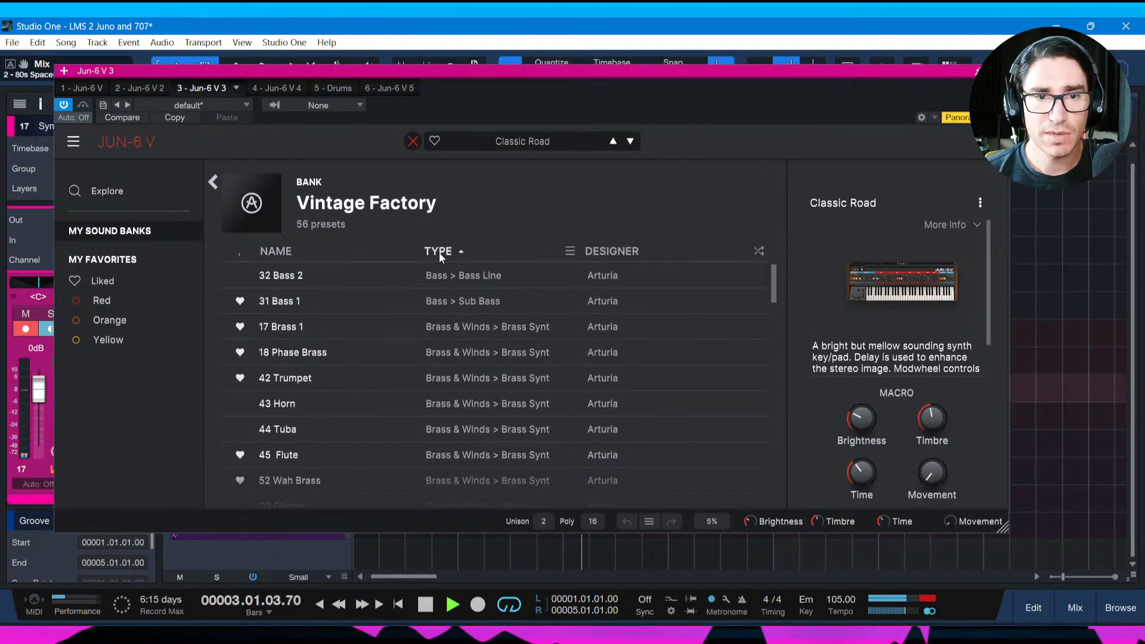
pyautogui.moveTo(772, 299); pyautogui.dragTo(778, 525)
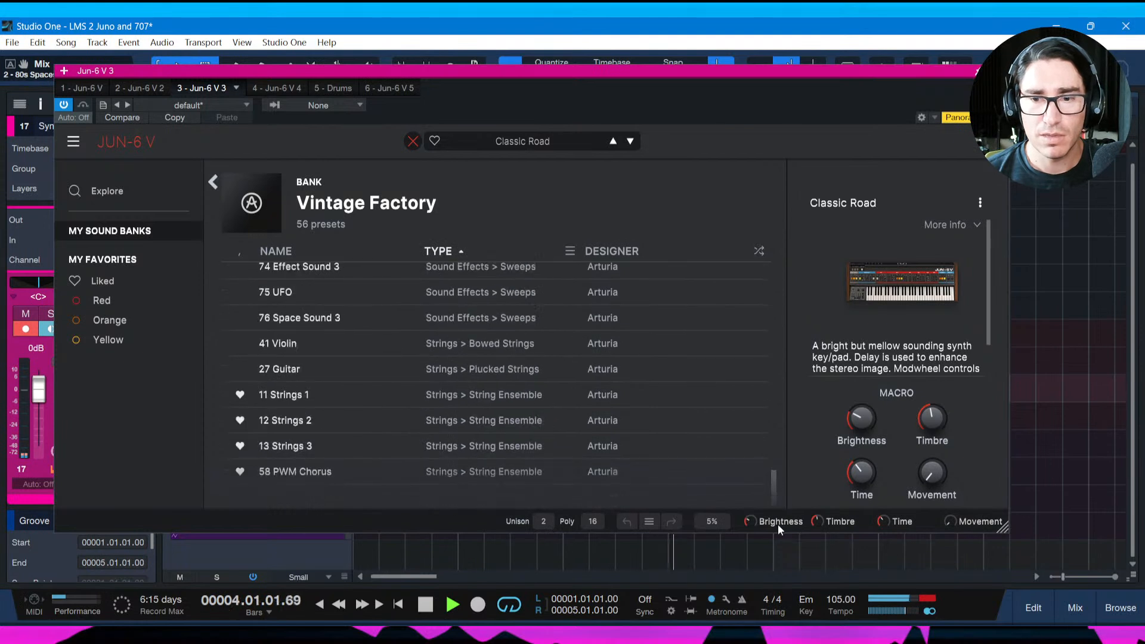
# Audition the string ensemble presets 12 Strings 2, 13 Strings 3, 11 Strings 1 and 58 PWM Chorus over the loop.
pyautogui.click(459, 424)
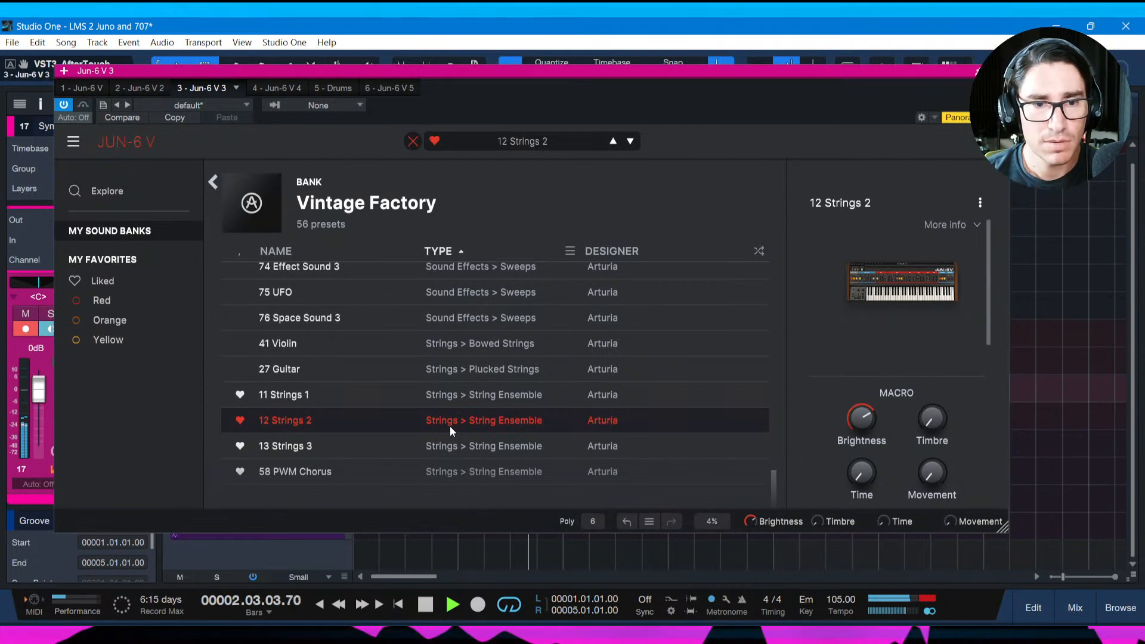
pyautogui.click(441, 454)
pyautogui.click(446, 403)
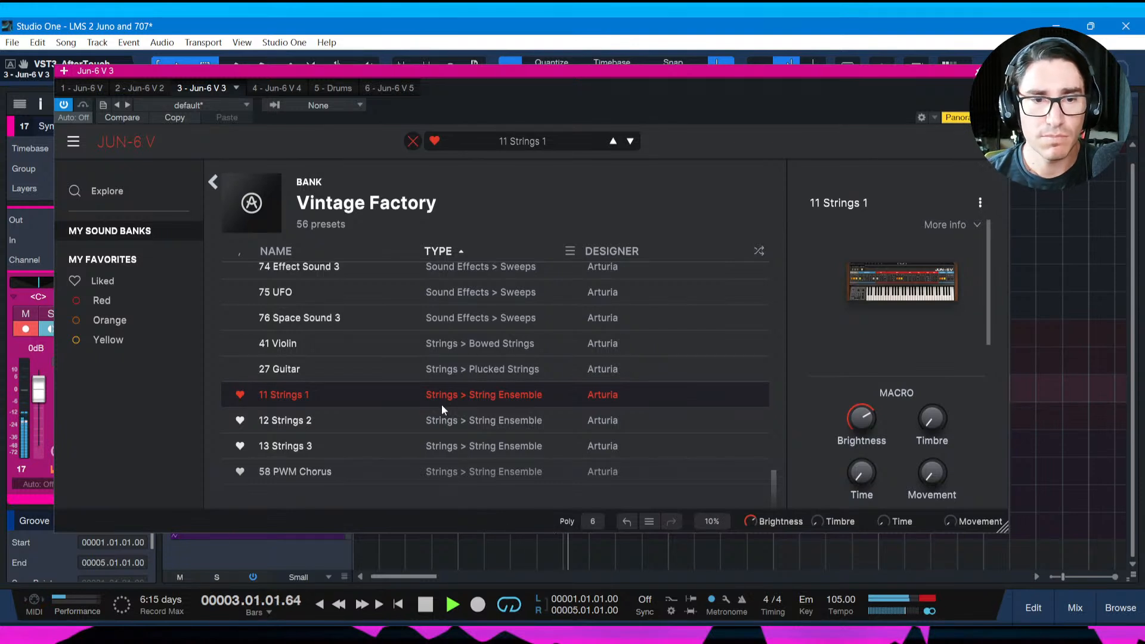
pyautogui.click(445, 414)
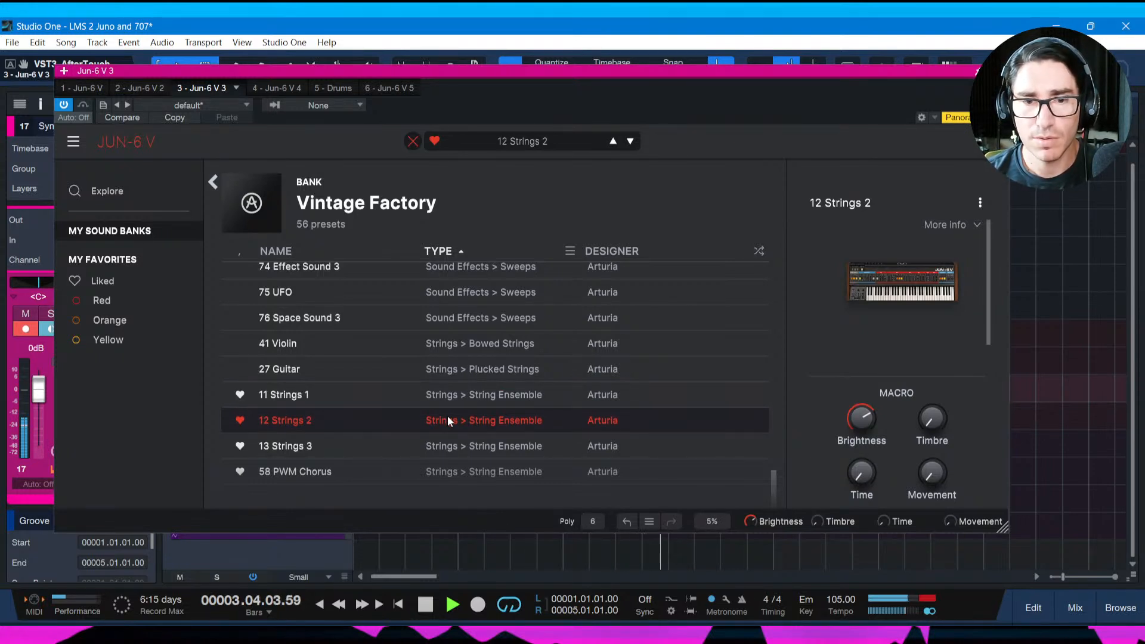
pyautogui.click(453, 443)
pyautogui.click(455, 471)
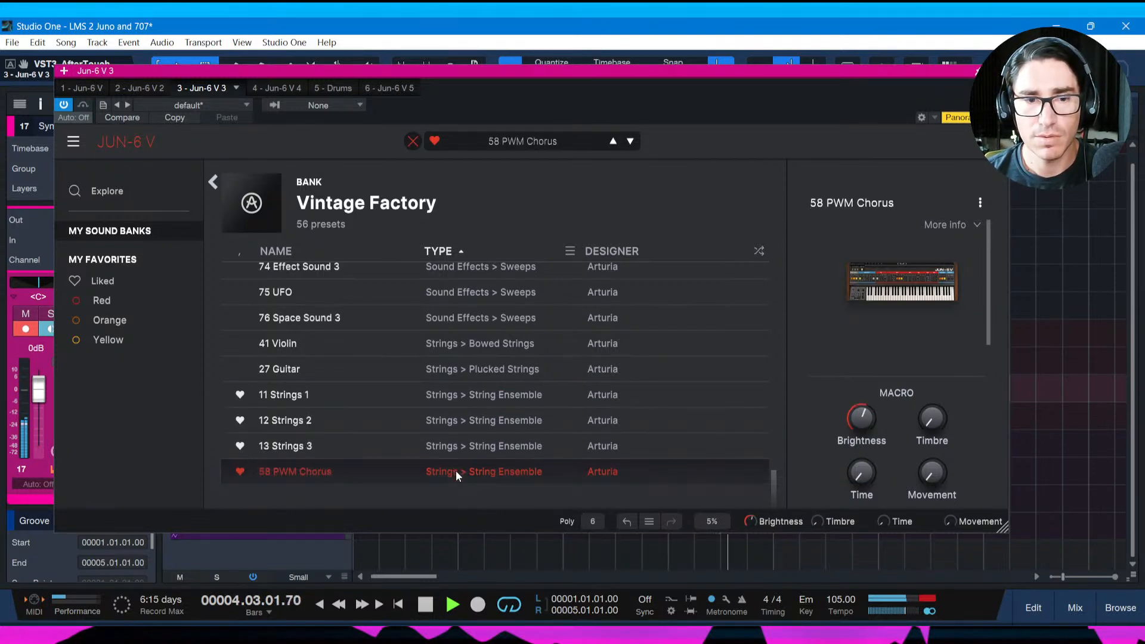
# Load the 12 Strings 2 preset, return to the synth panel and check its advanced section.
pyautogui.click(461, 418)
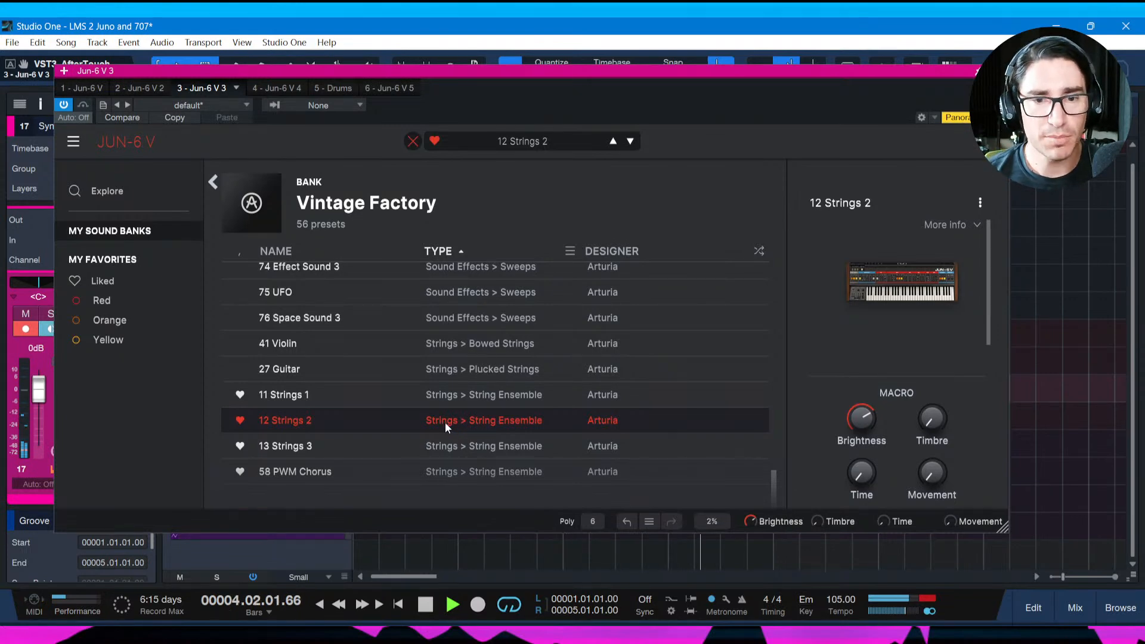
pyautogui.doubleClick(445, 422)
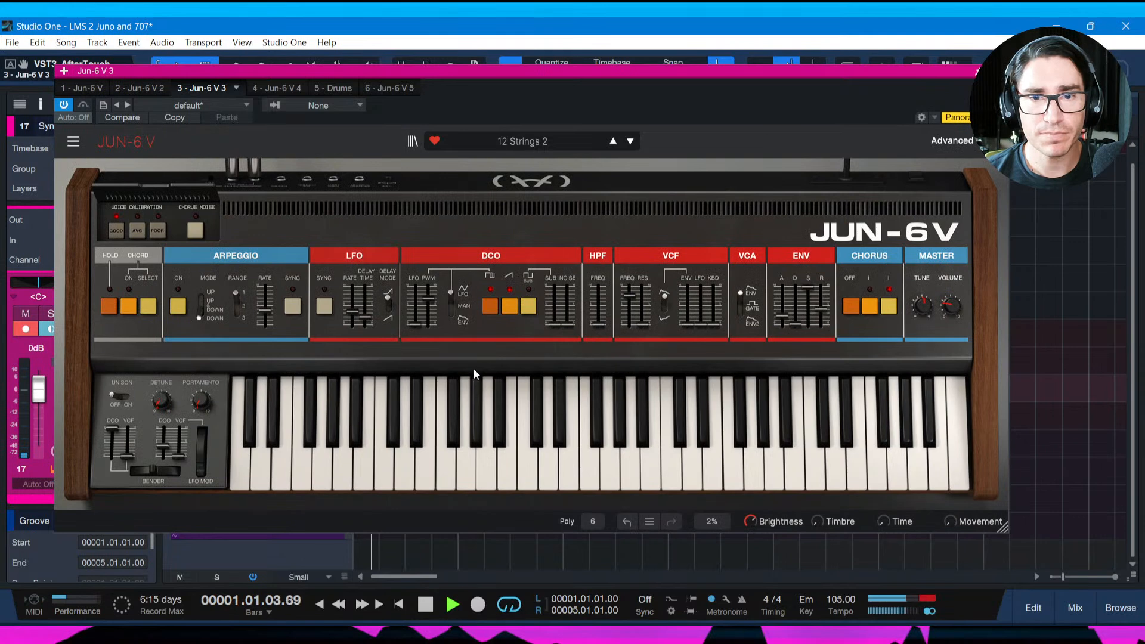
pyautogui.moveTo(428, 299)
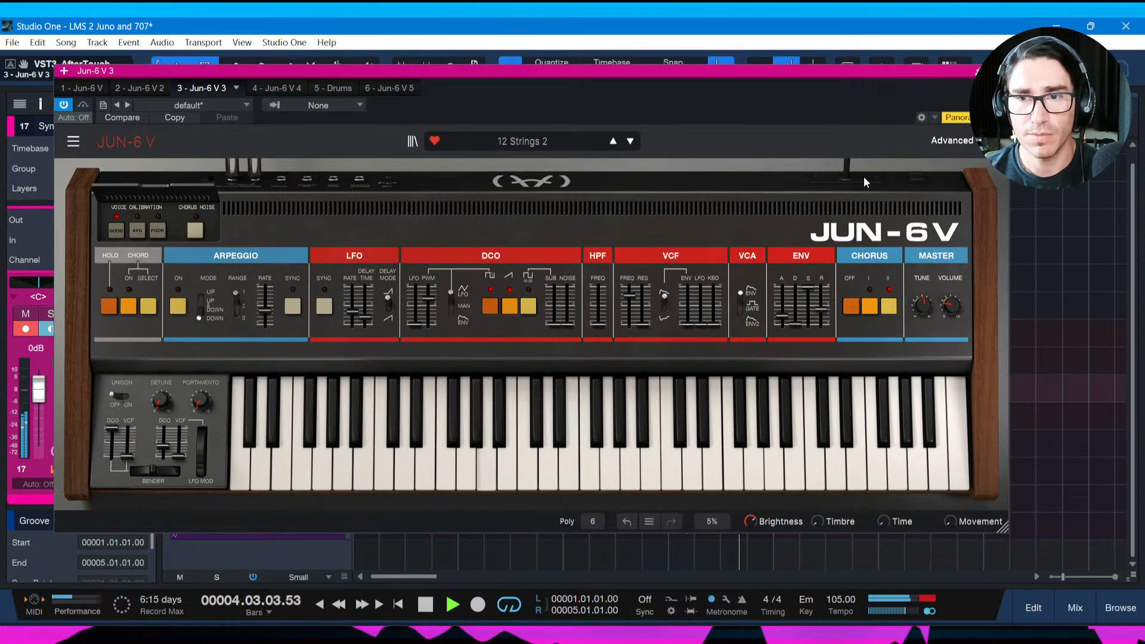
pyautogui.click(937, 142)
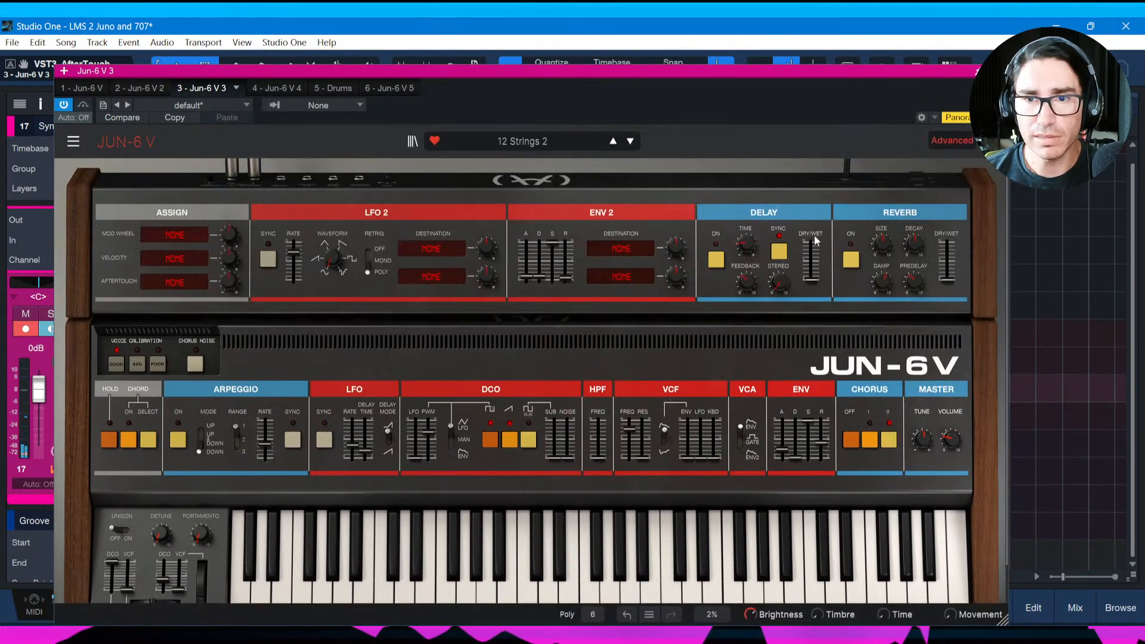
pyautogui.click(935, 142)
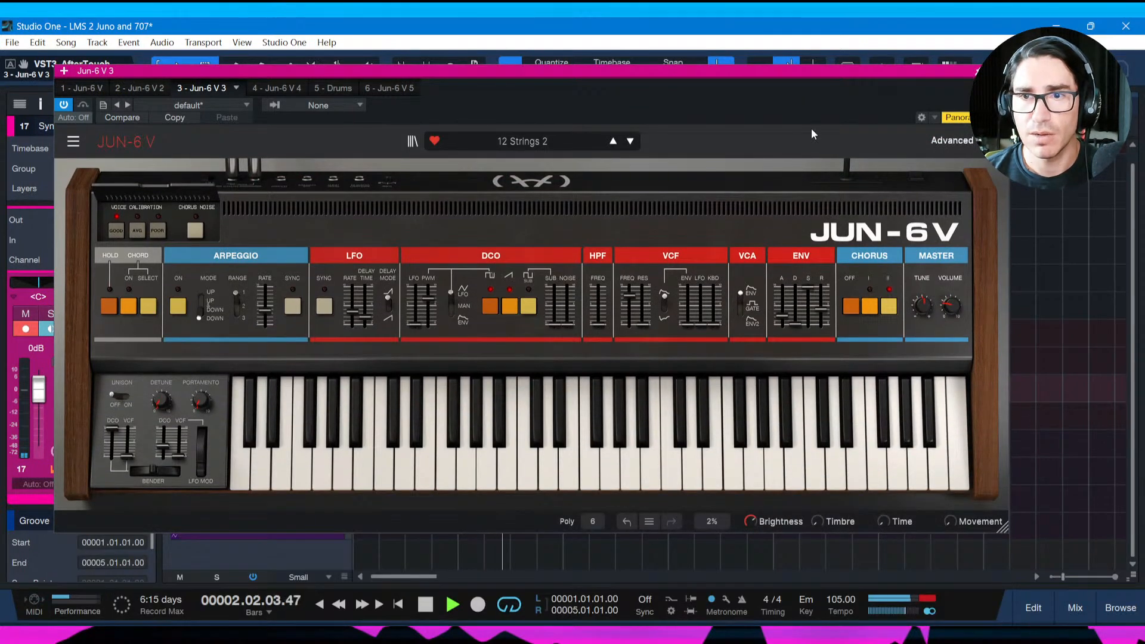
pyautogui.moveTo(788, 73); pyautogui.dragTo(775, 66)
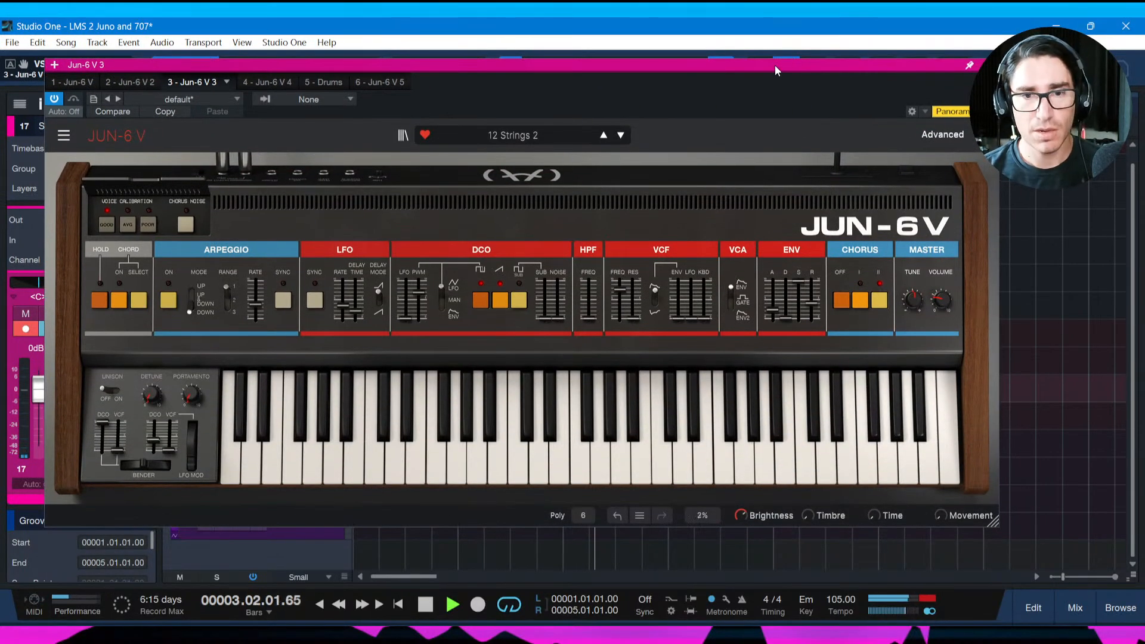
# Stop playback and replay the loop from the start to try out a part with the strings sound.
pyautogui.press('space')
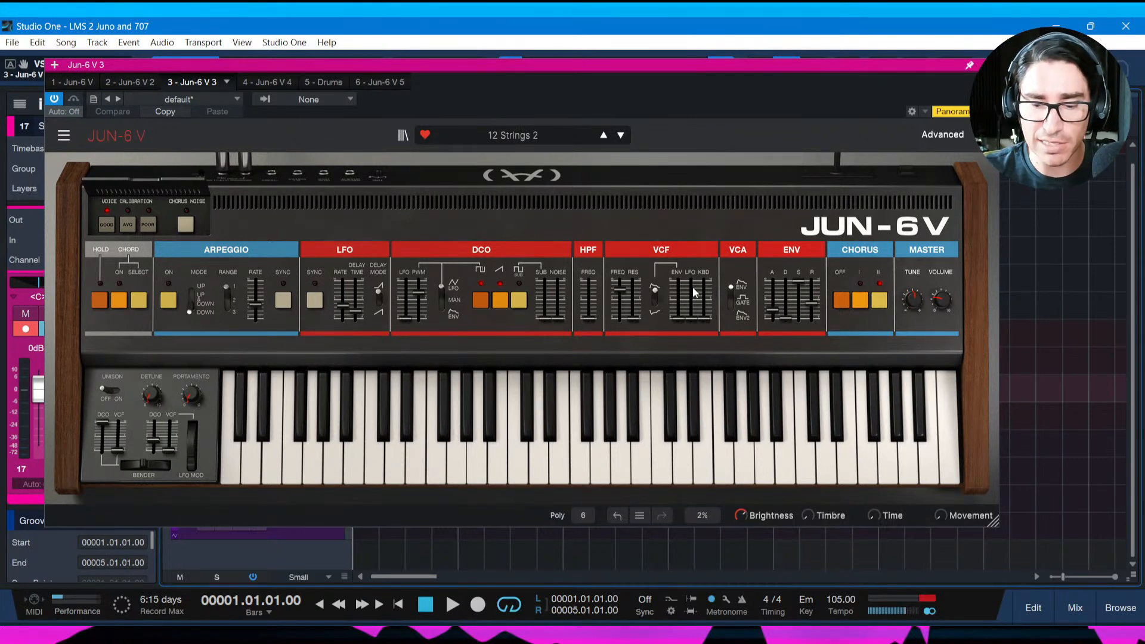
pyautogui.press('space')
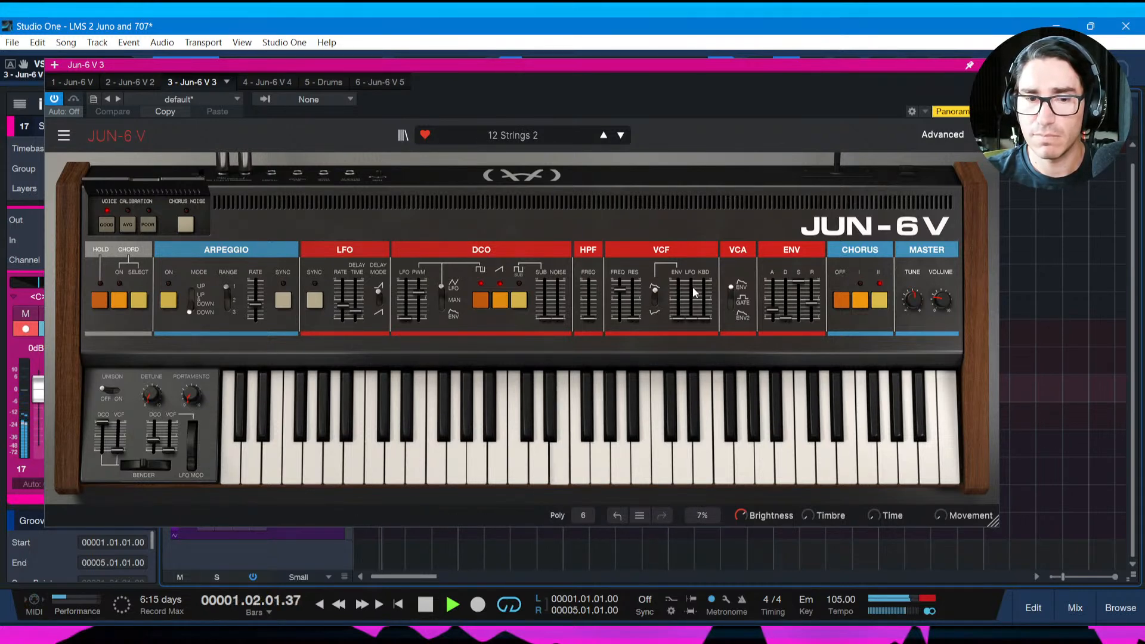
pyautogui.press('space')
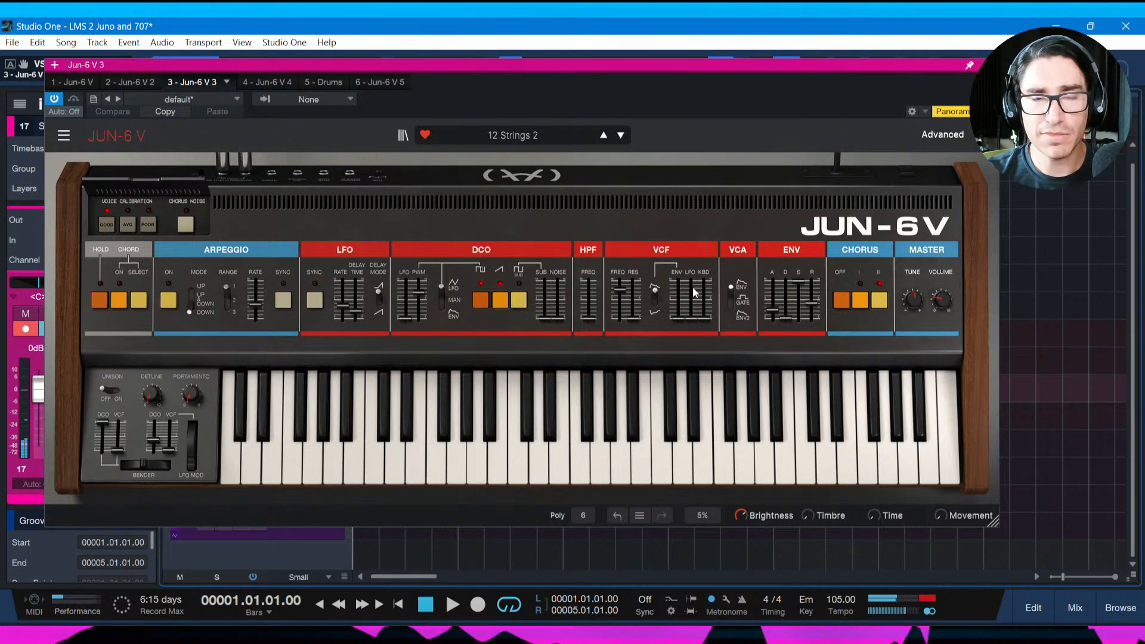
# Open the song notes for the key and chords, and replay the loop to rehearse the strings part.
pyautogui.hotkey('ctrl', 'i')
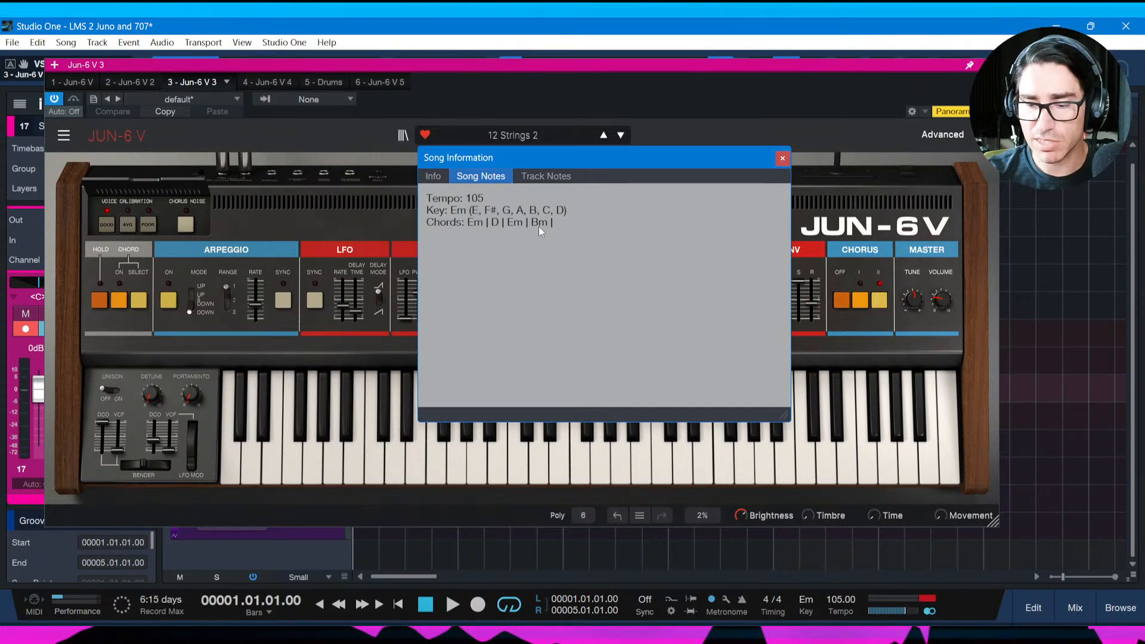
pyautogui.press('space')
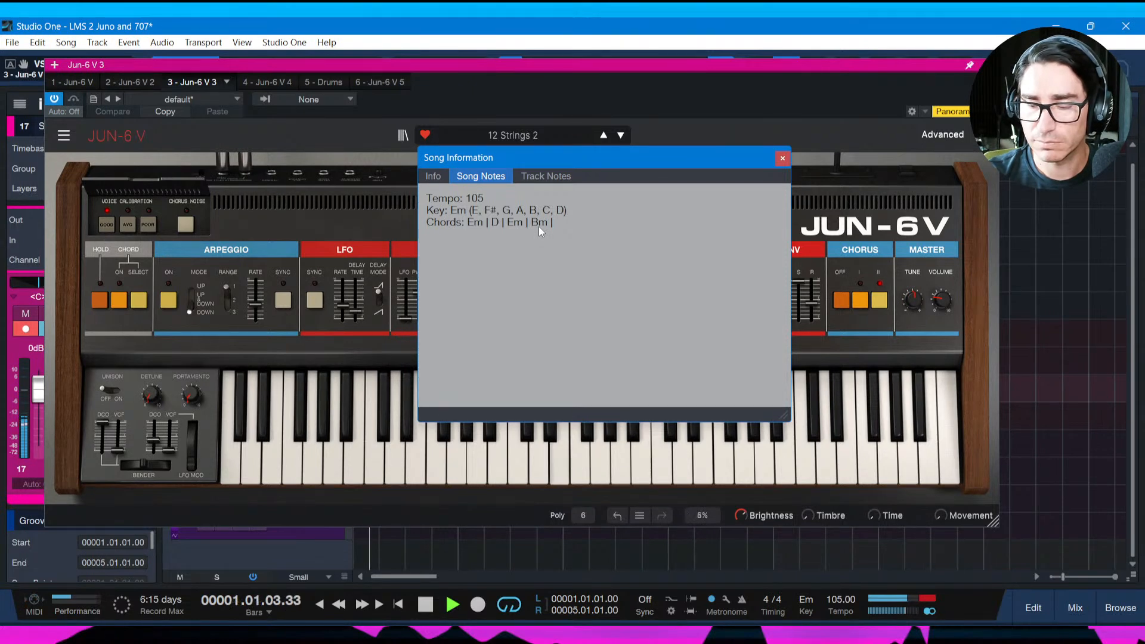
pyautogui.press('space')
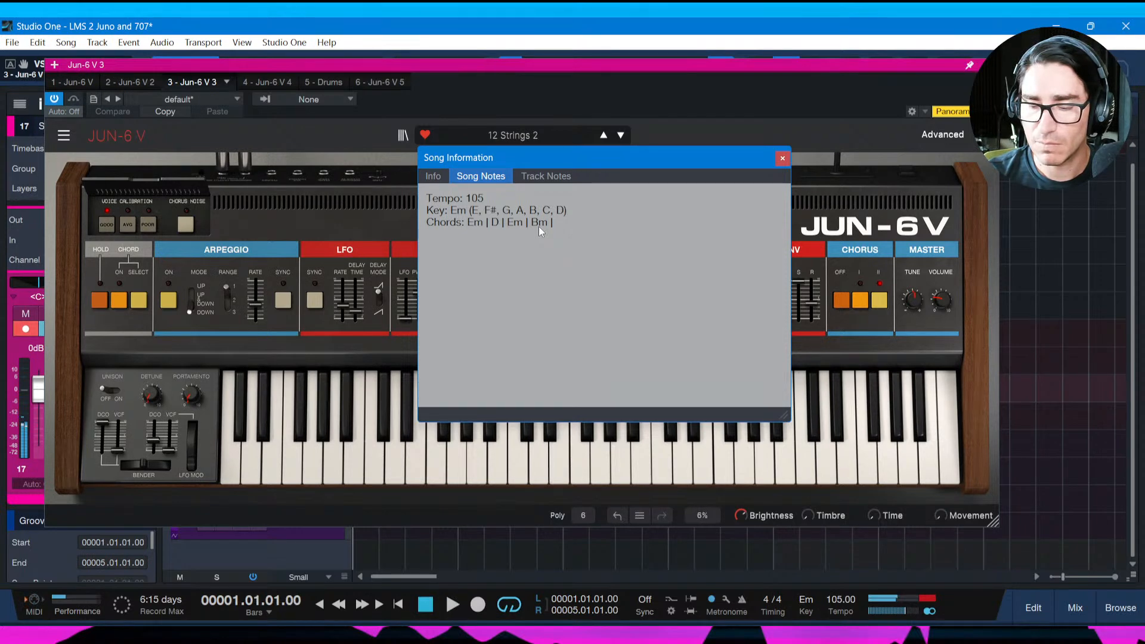
pyautogui.press('space')
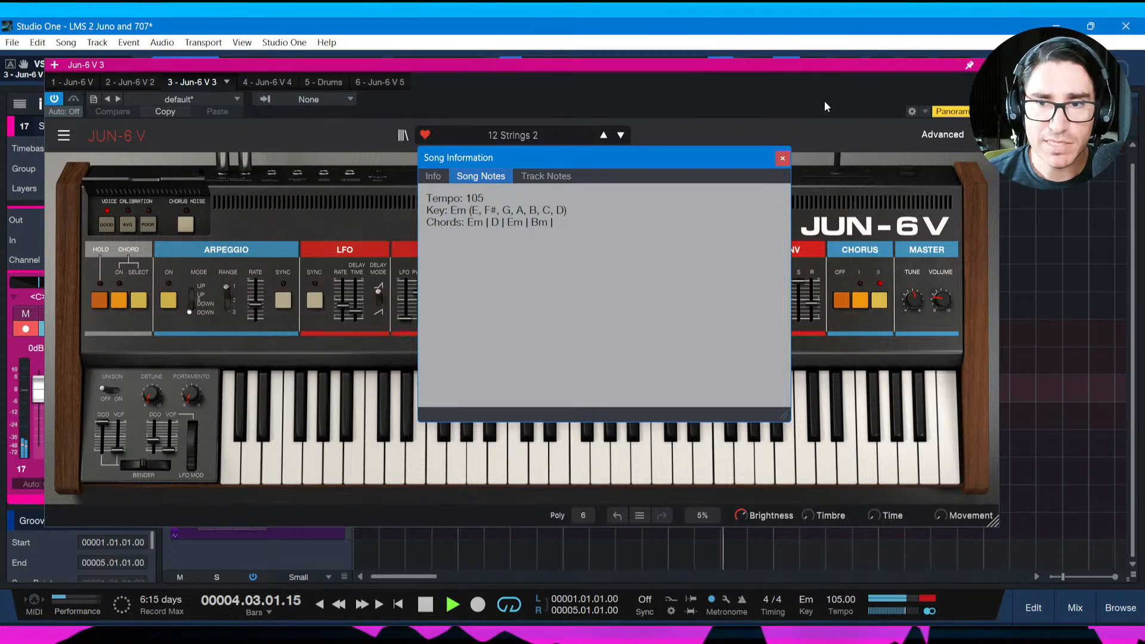
# Close the song notes, rehearse the strings part over repeated plays of the loop, and save the song.
pyautogui.click(781, 158)
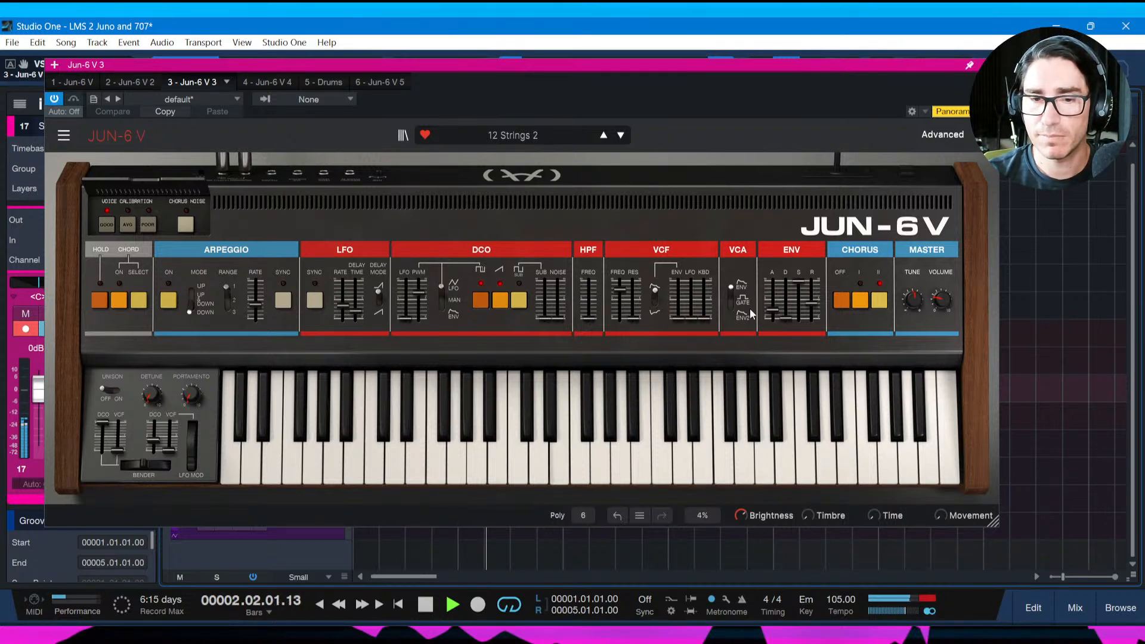
pyautogui.press('space')
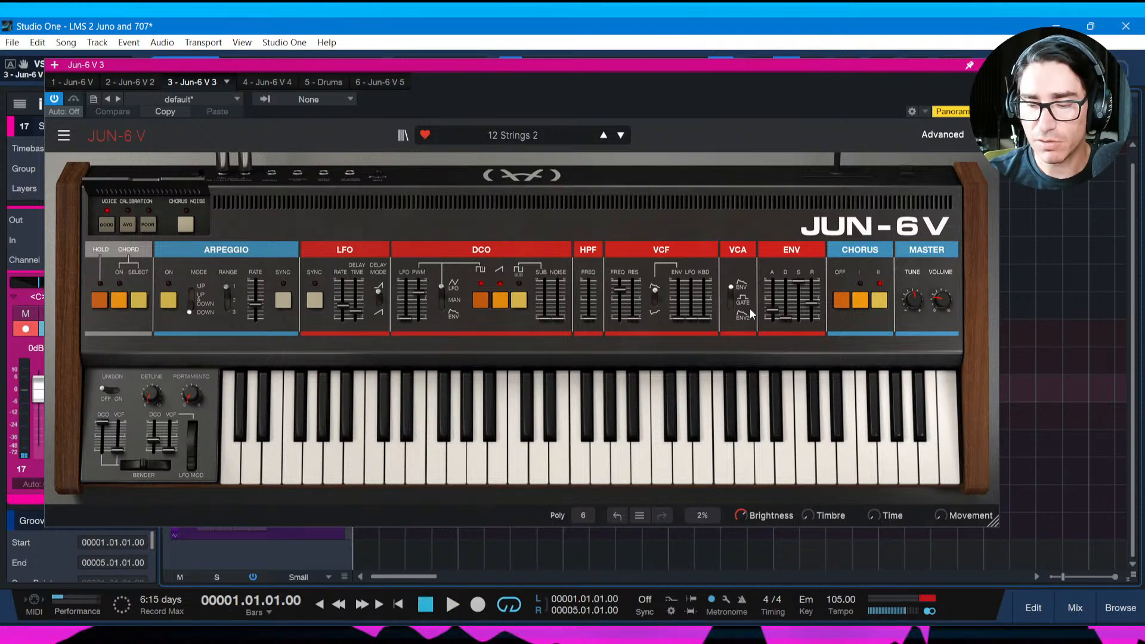
pyautogui.press('space')
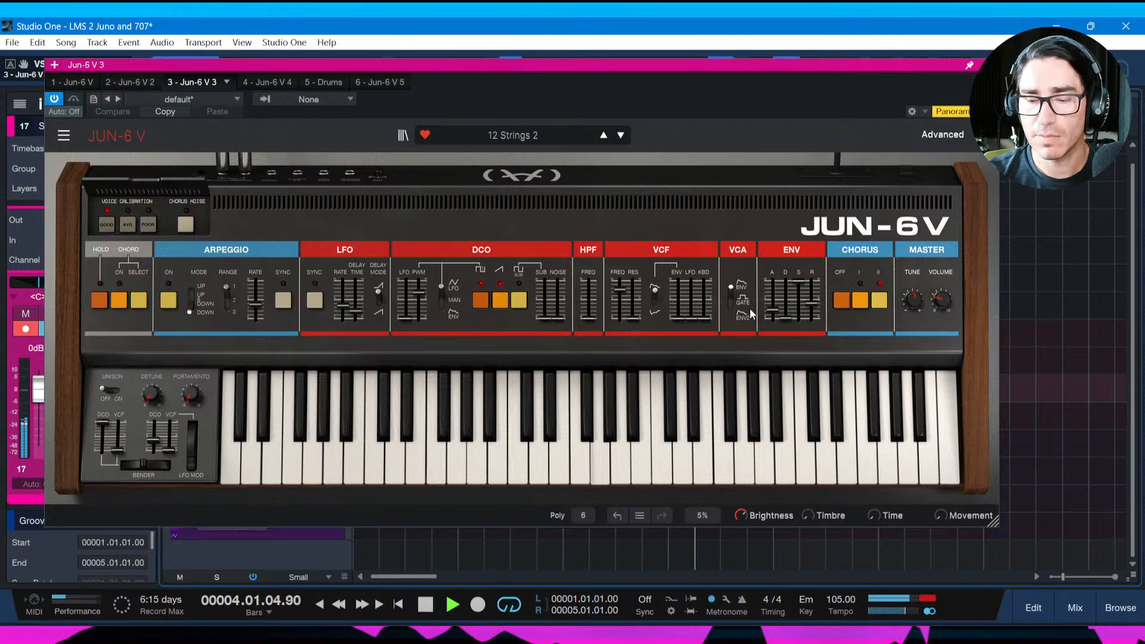
pyautogui.press('space')
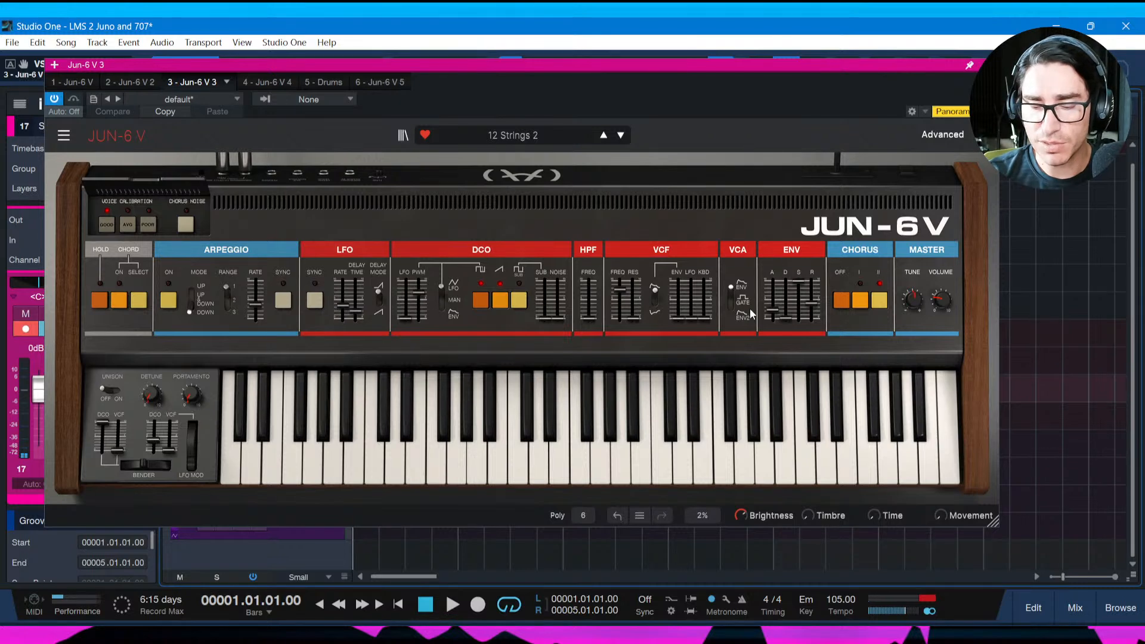
pyautogui.press('space')
pyautogui.press('space')
pyautogui.hotkey('ctrl', 's')
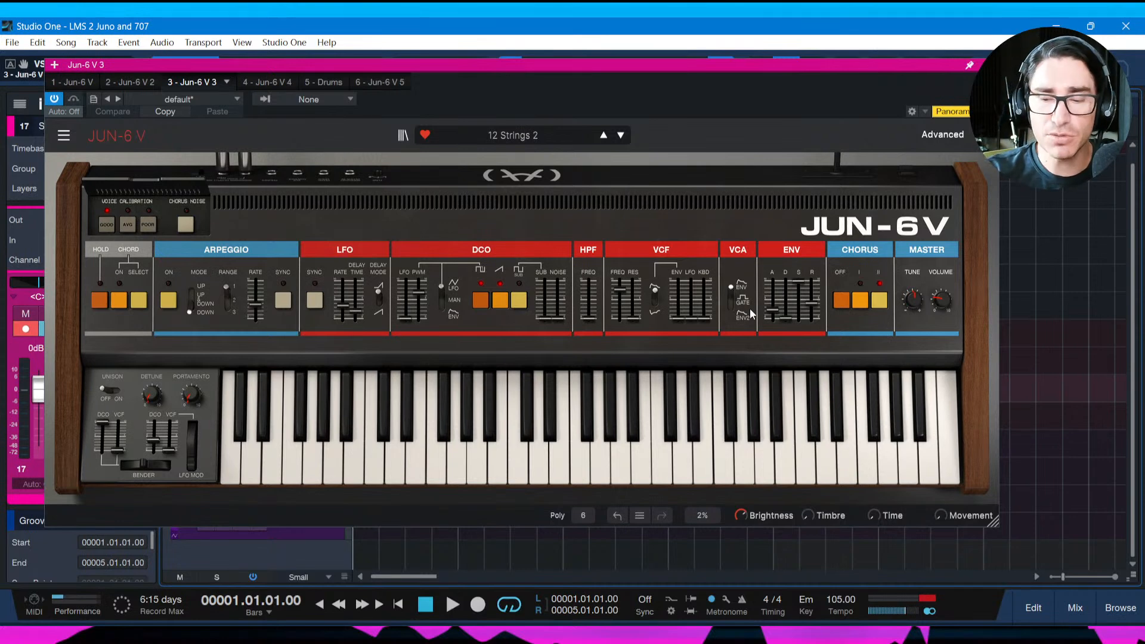
# Run through the strings part over the loop two more times, close the synth and save again.
pyautogui.press('space')
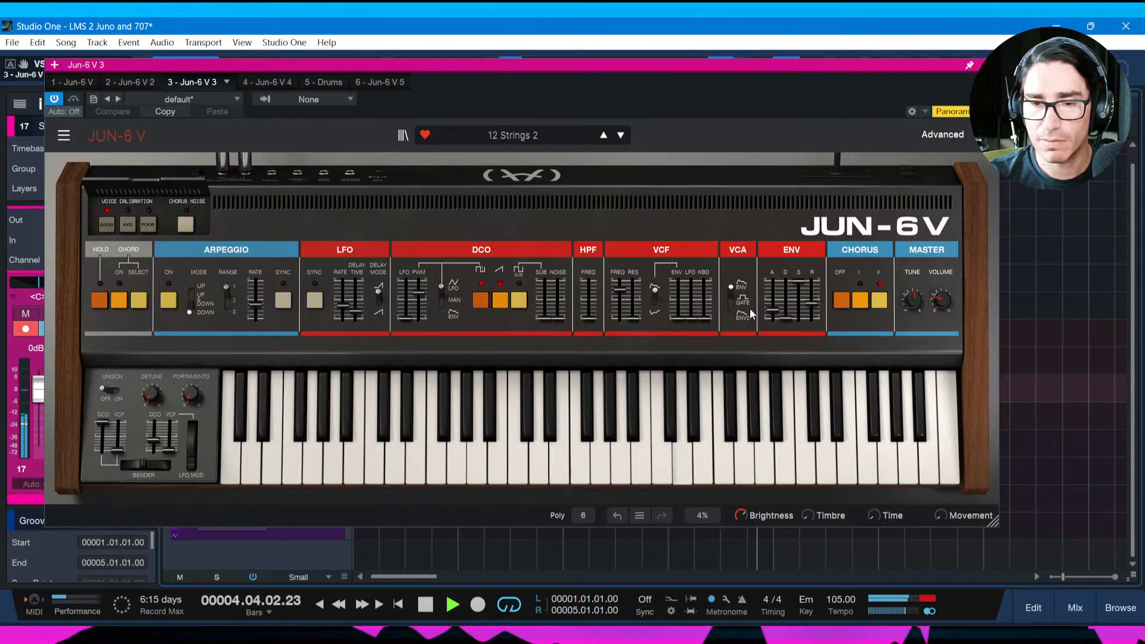
pyautogui.press('space')
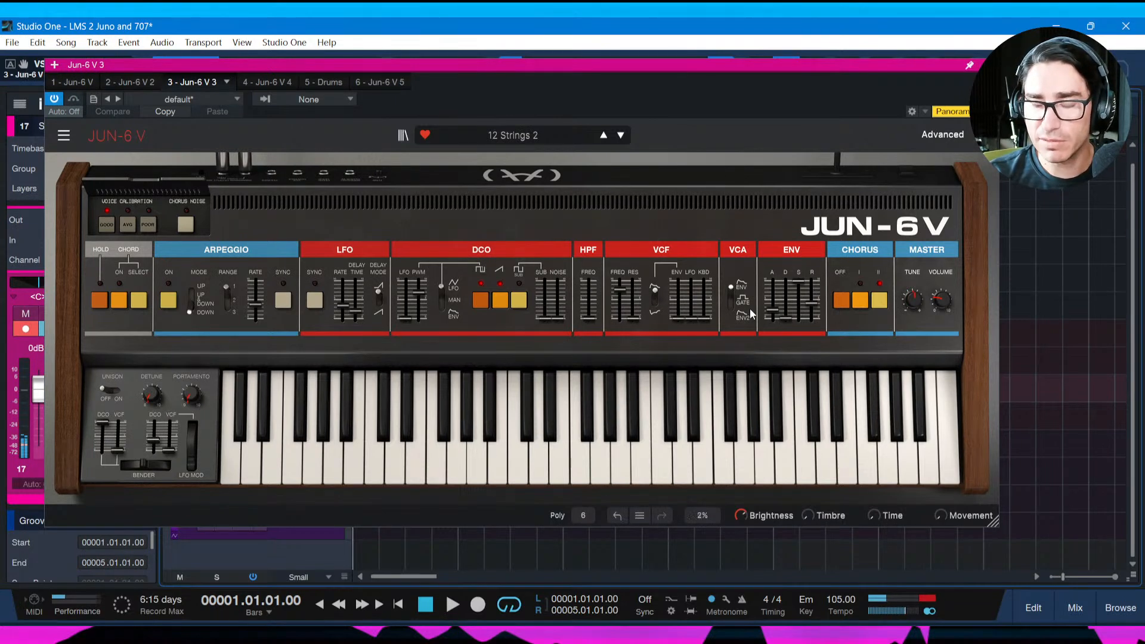
pyautogui.press('space')
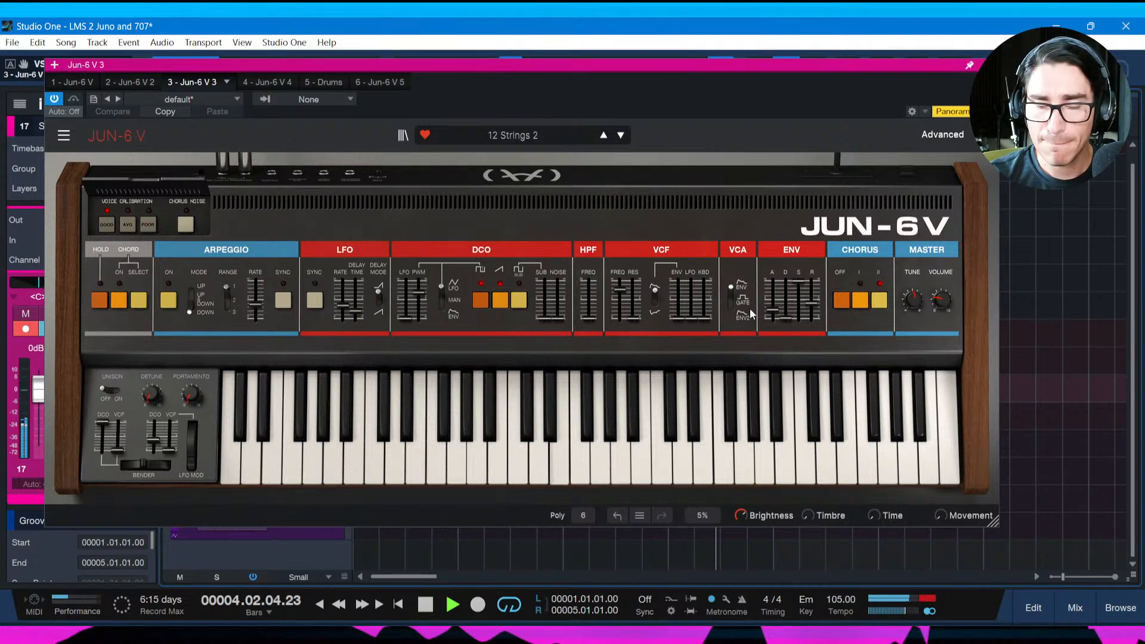
pyautogui.press('space')
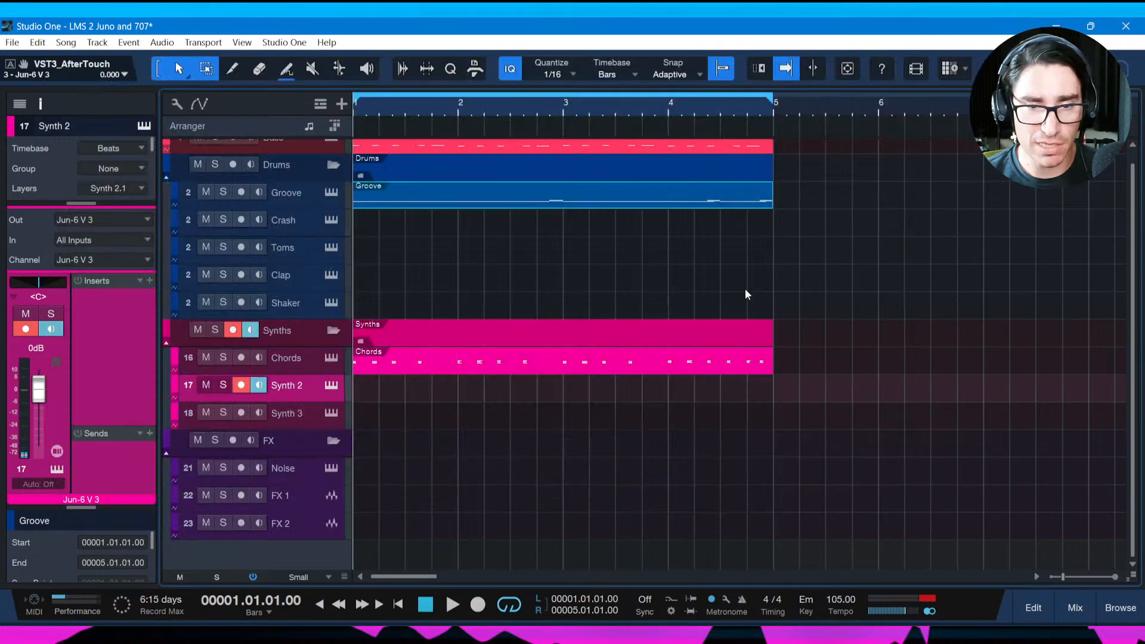
pyautogui.hotkey('ctrl', 's')
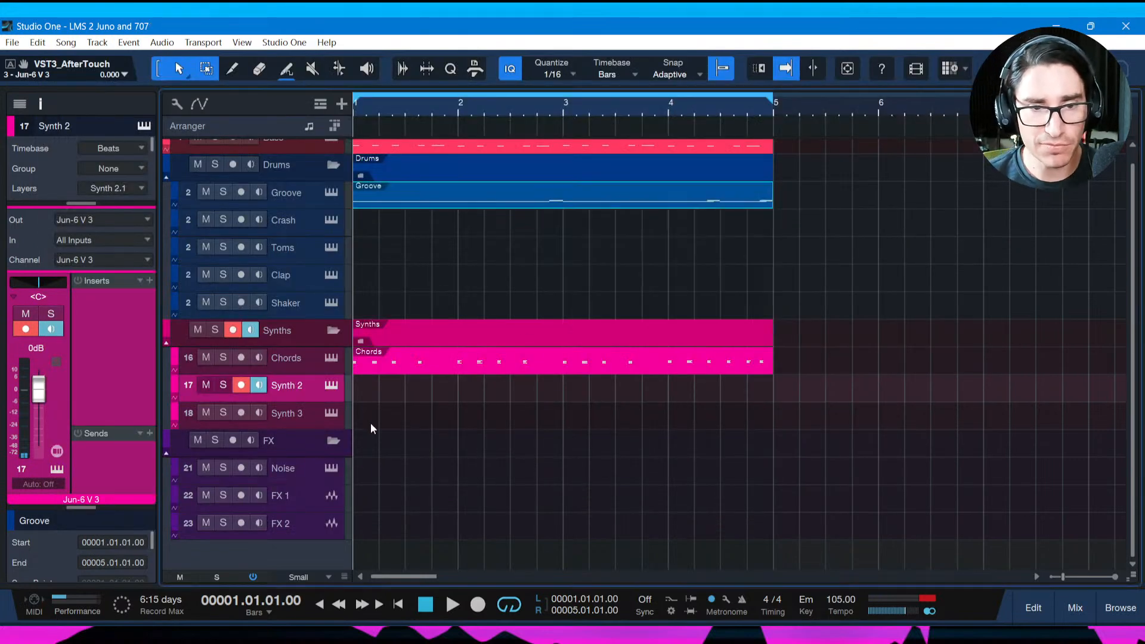
# Rename the Synth 2 track as Strings and create an empty four-bar instrument part on it.
pyautogui.press('F3')
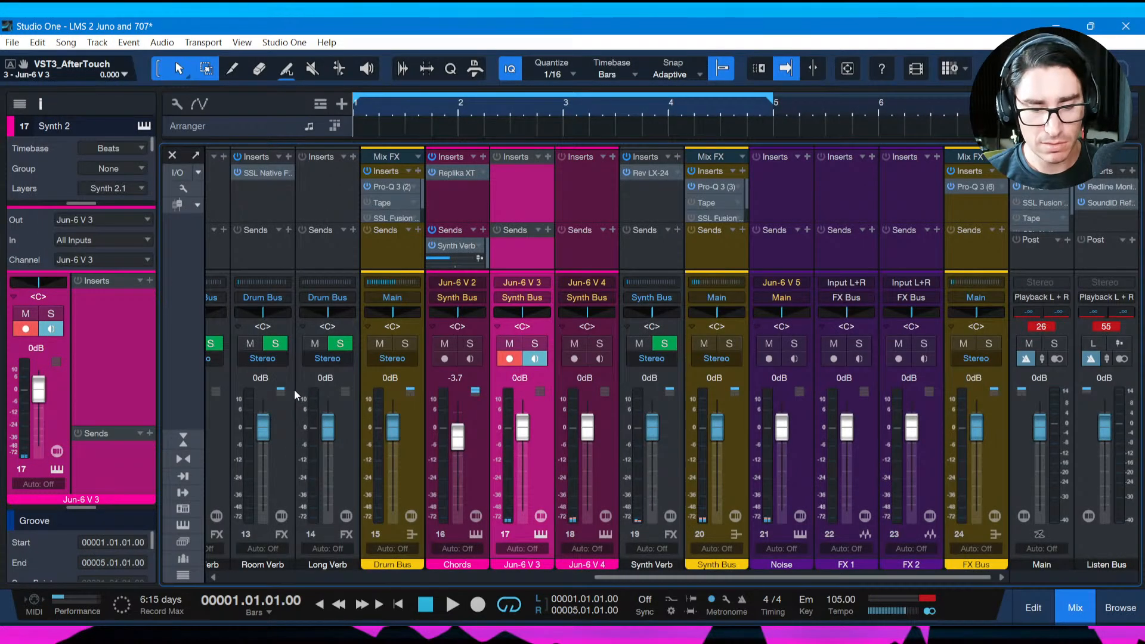
pyautogui.press('F3')
pyautogui.doubleClick(292, 386)
pyautogui.write('Strings')
pyautogui.press('Return')
pyautogui.doubleClick(356, 400)
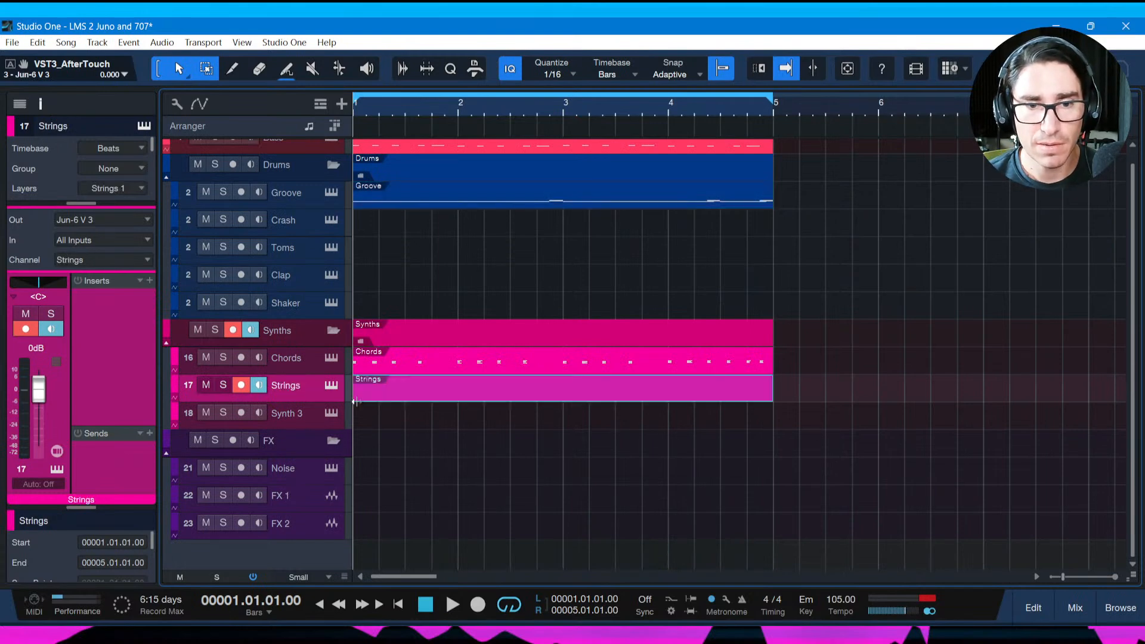
# Draw an E3 note from bar 1 to beat 2.4 in the Strings part, followed by an A3 note up to bar 3.
pyautogui.doubleClick(374, 403)
pyautogui.click(391, 348)
pyautogui.moveTo(398, 339); pyautogui.dragTo(550, 340)
pyautogui.press('space')
pyautogui.press('space')
pyautogui.moveTo(550, 342)
pyautogui.mouseDown()
pyautogui.moveTo(652, 347)
pyautogui.moveTo(700, 306)
pyautogui.mouseUp()
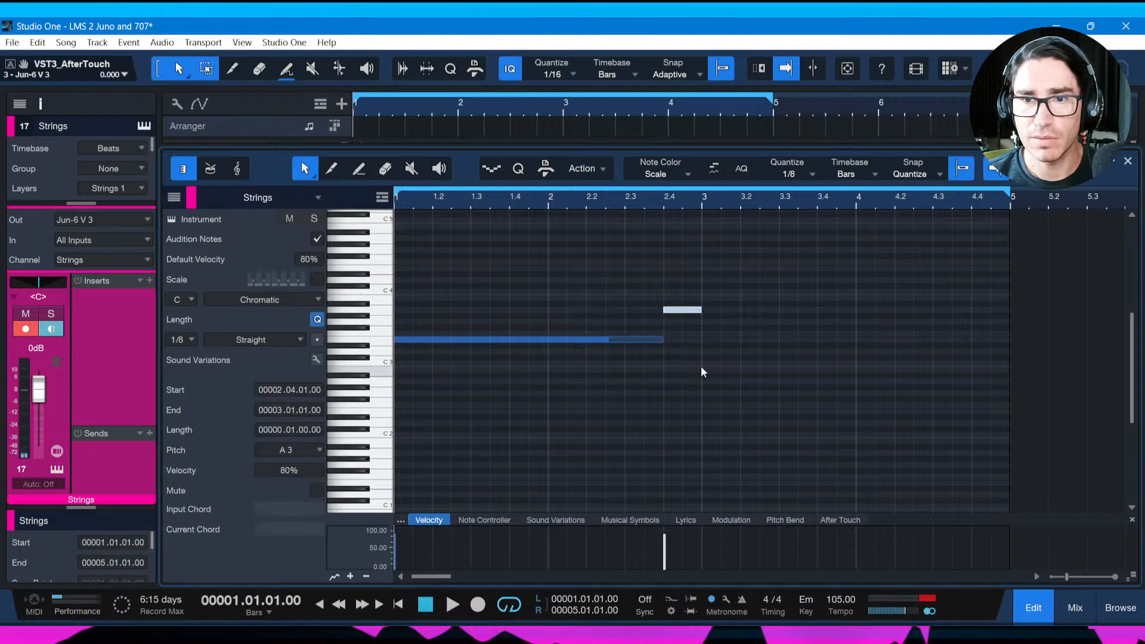
# Duplicate both strings notes into bars 3 and 4.
pyautogui.click(653, 373)
pyautogui.hotkey('ctrl', 'a')
pyautogui.press('d')
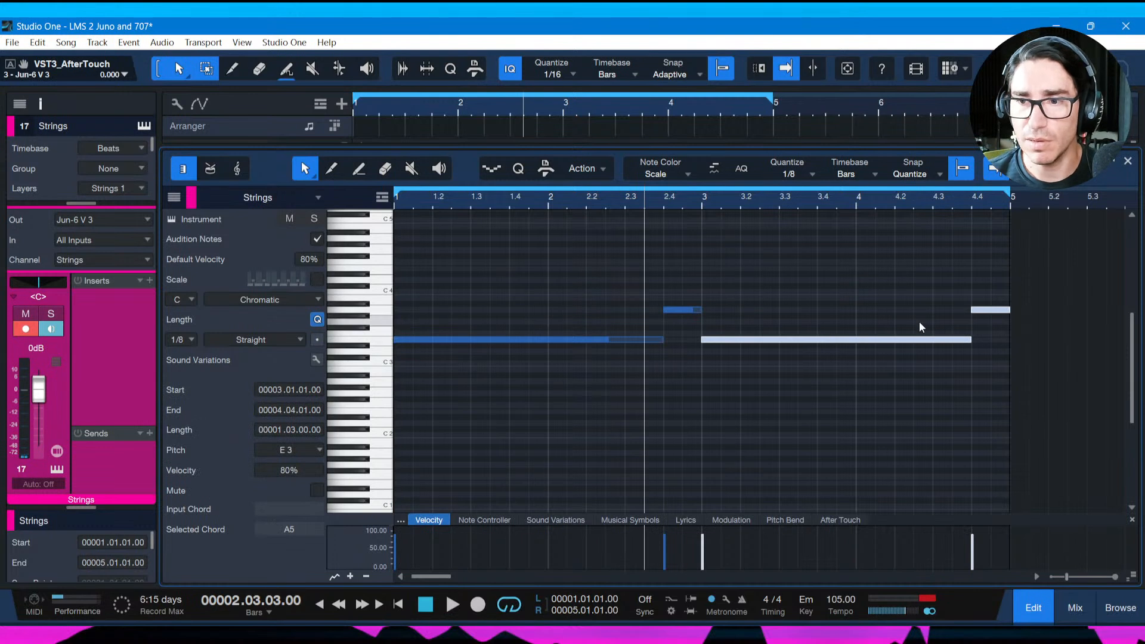
# Raise the last strings note to B3, play the loop and save the song.
pyautogui.click(980, 311)
pyautogui.press('Up')
pyautogui.press('Up')
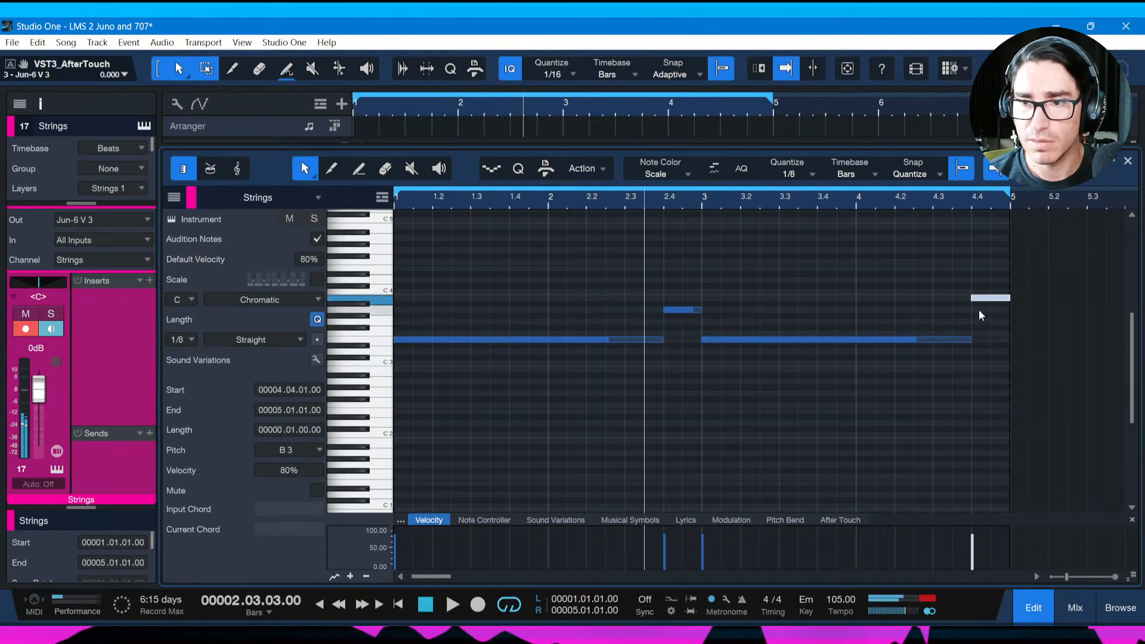
pyautogui.press('space')
pyautogui.hotkey('ctrl', 's')
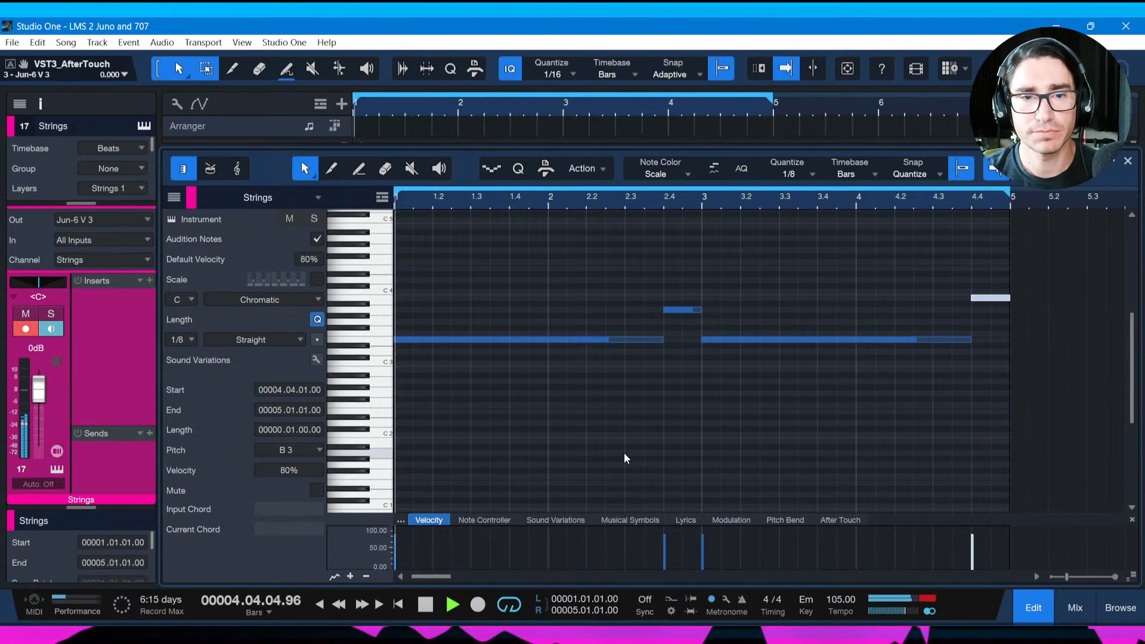
# Open the synth of the Strings track and lengthen its envelope attack to about 224 ms.
pyautogui.click(172, 218)
pyautogui.moveTo(670, 69); pyautogui.dragTo(682, 65)
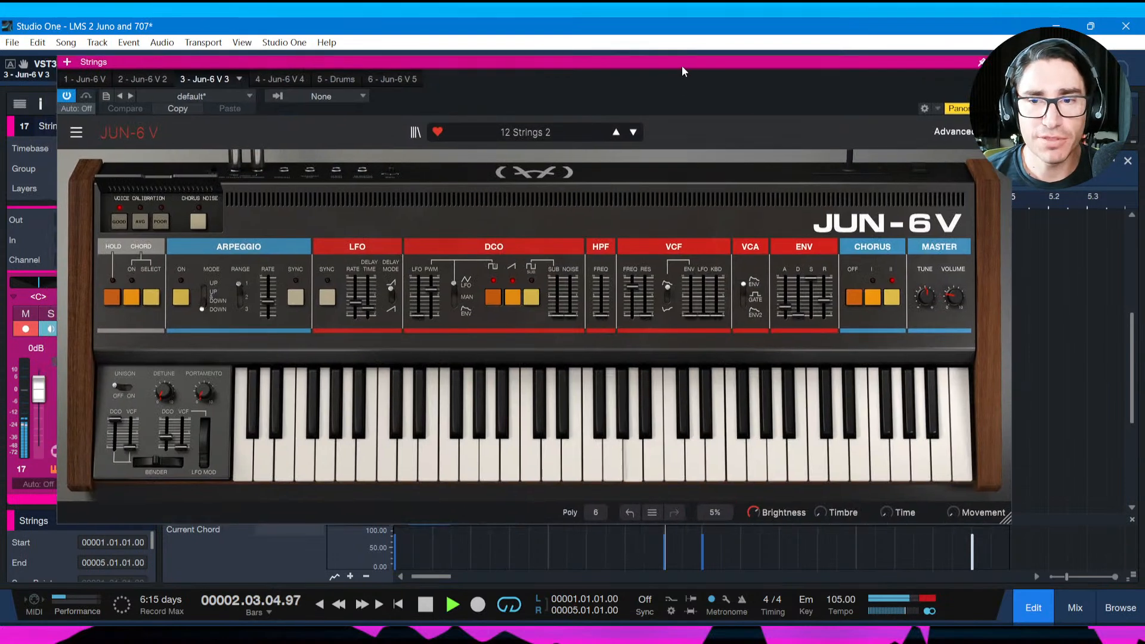
pyautogui.moveTo(787, 310); pyautogui.dragTo(824, 313)
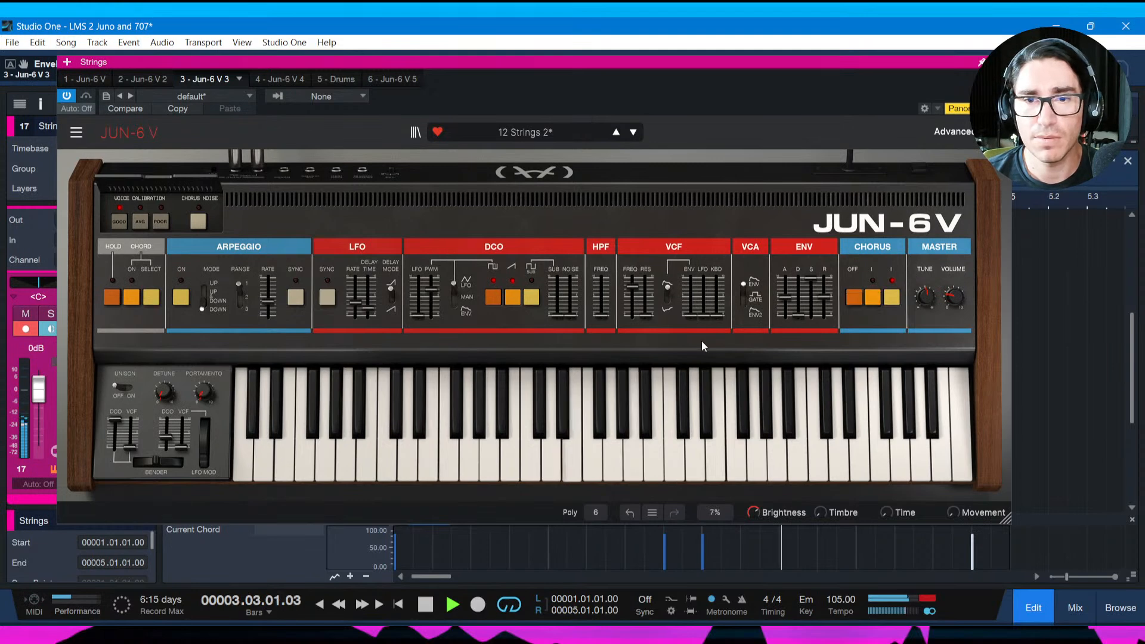
# Lower the VCF cutoff of the strings sound to about 4920 Hz while the loop plays.
pyautogui.moveTo(637, 291)
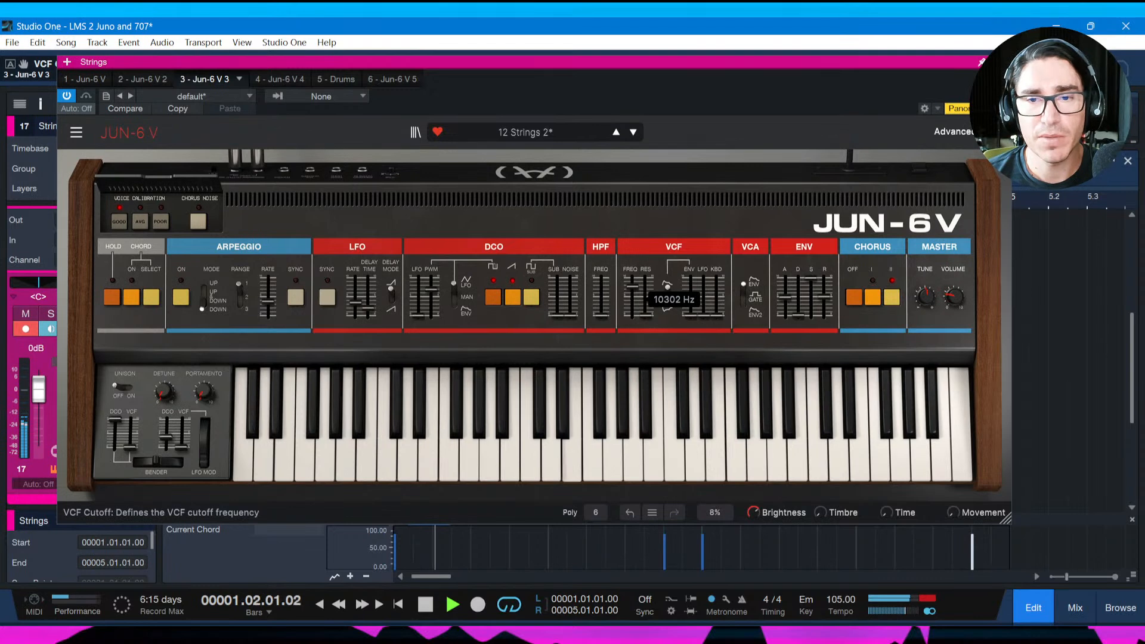
pyautogui.moveTo(637, 291); pyautogui.dragTo(637, 299)
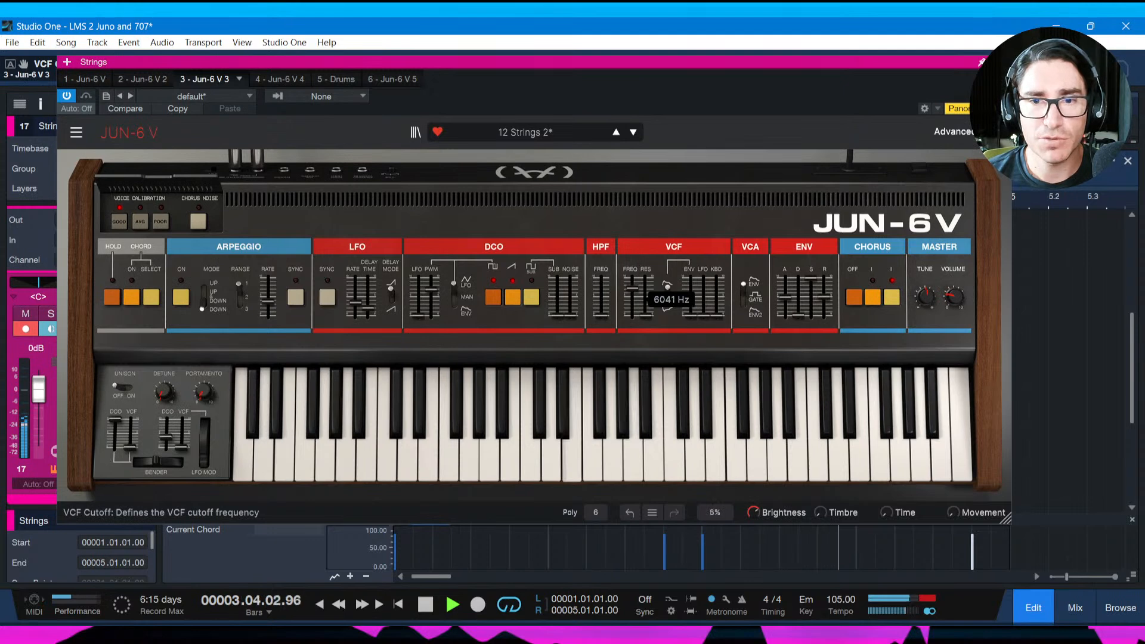
pyautogui.moveTo(637, 298); pyautogui.dragTo(637, 299)
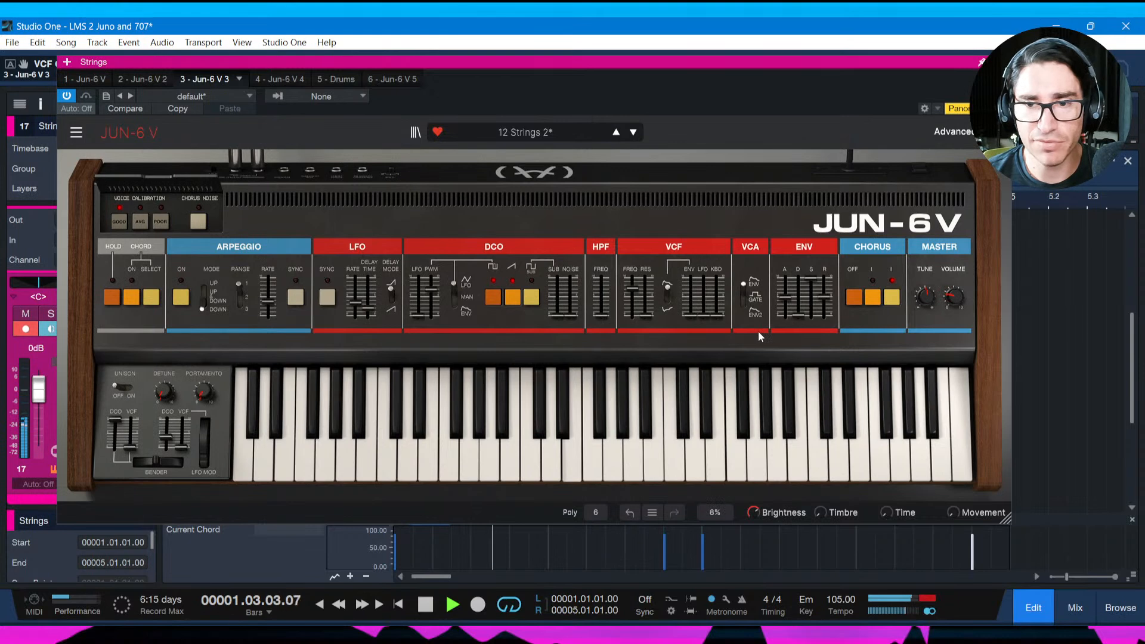
pyautogui.moveTo(638, 291); pyautogui.dragTo(637, 295)
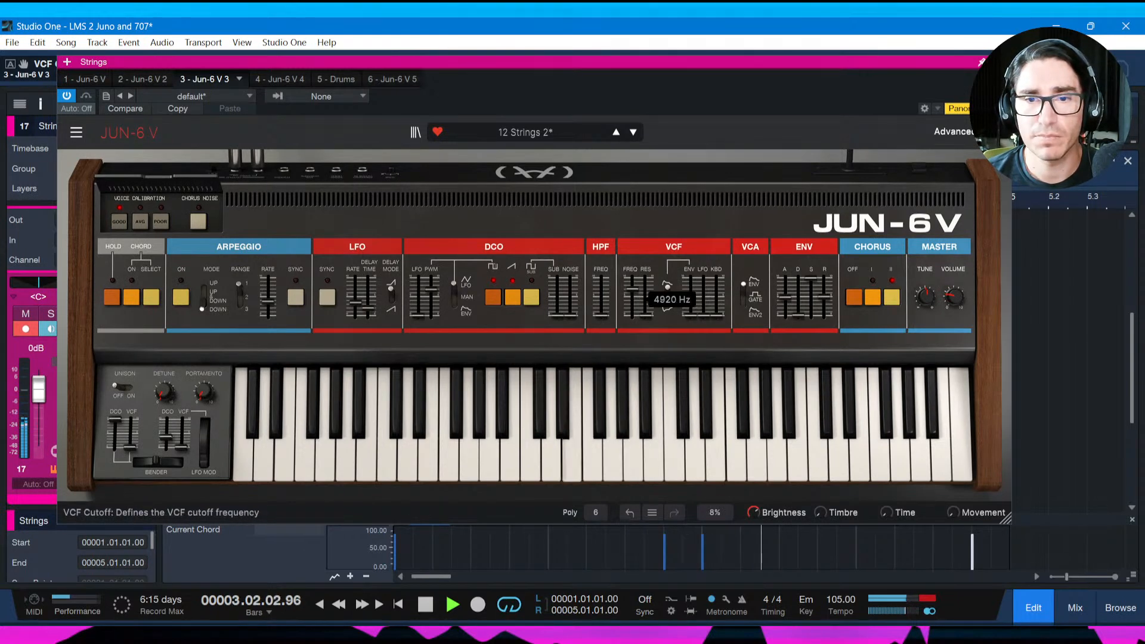
pyautogui.moveTo(785, 298)
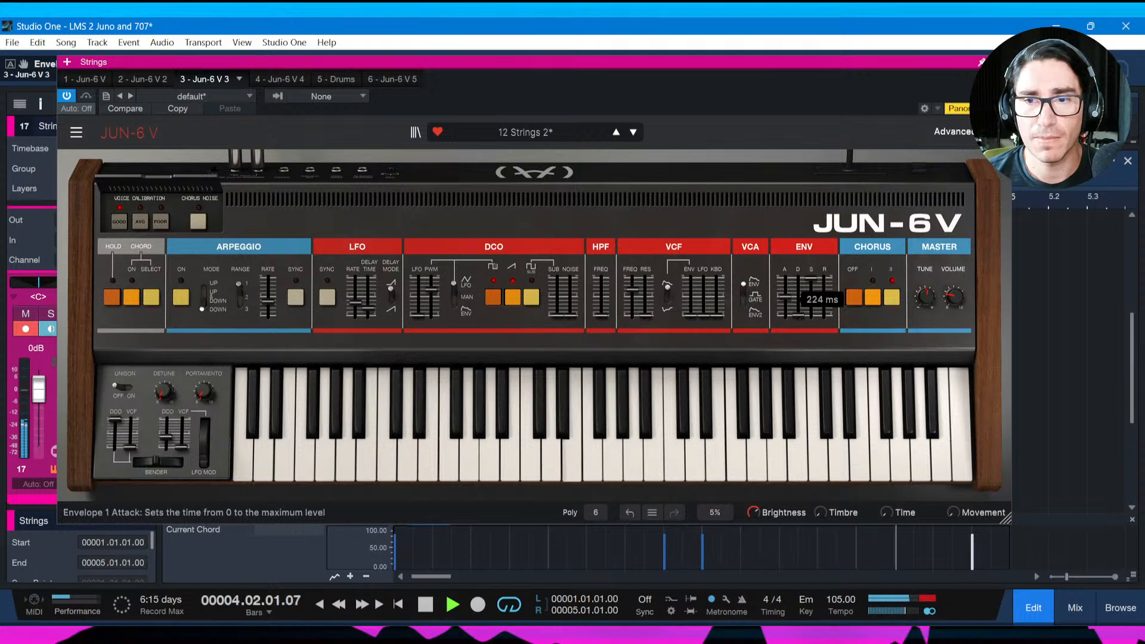
# Add a Synth Verb send to the Strings channel and set its level to +3.5 dB.
pyautogui.moveTo(725, 62); pyautogui.dragTo(852, 69)
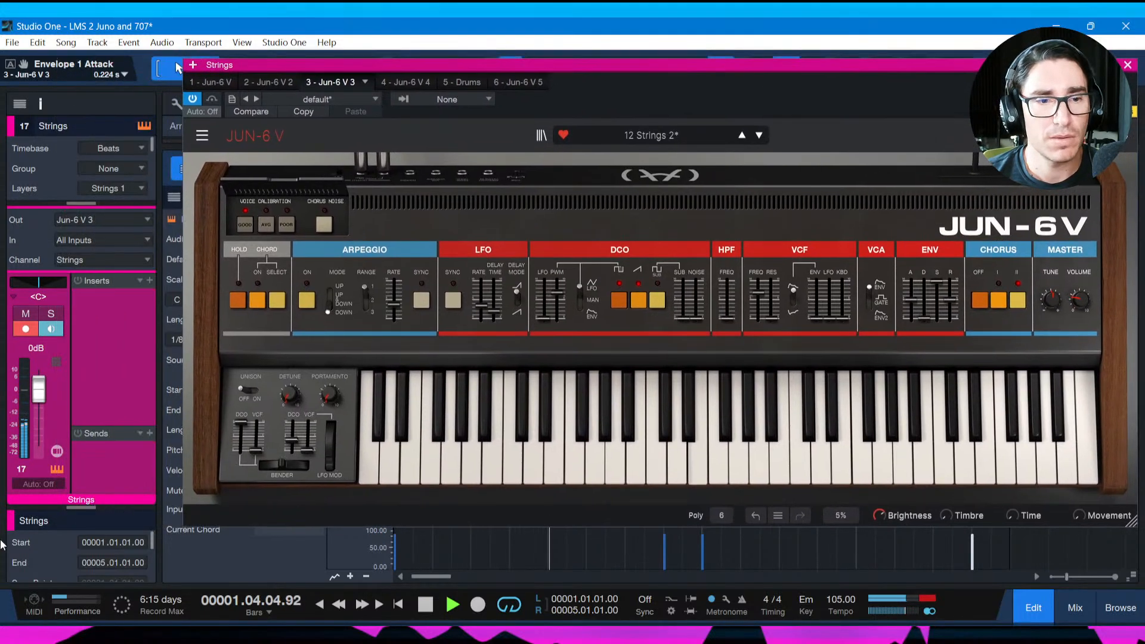
pyautogui.click(149, 434)
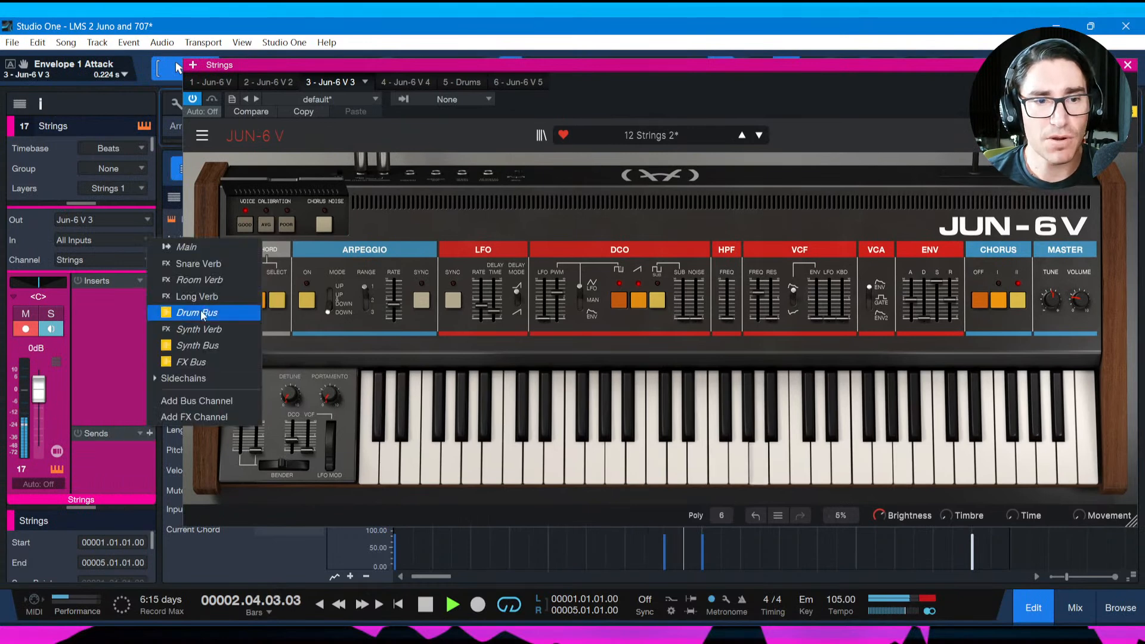
pyautogui.click(195, 329)
pyautogui.moveTo(117, 464); pyautogui.dragTo(136, 466)
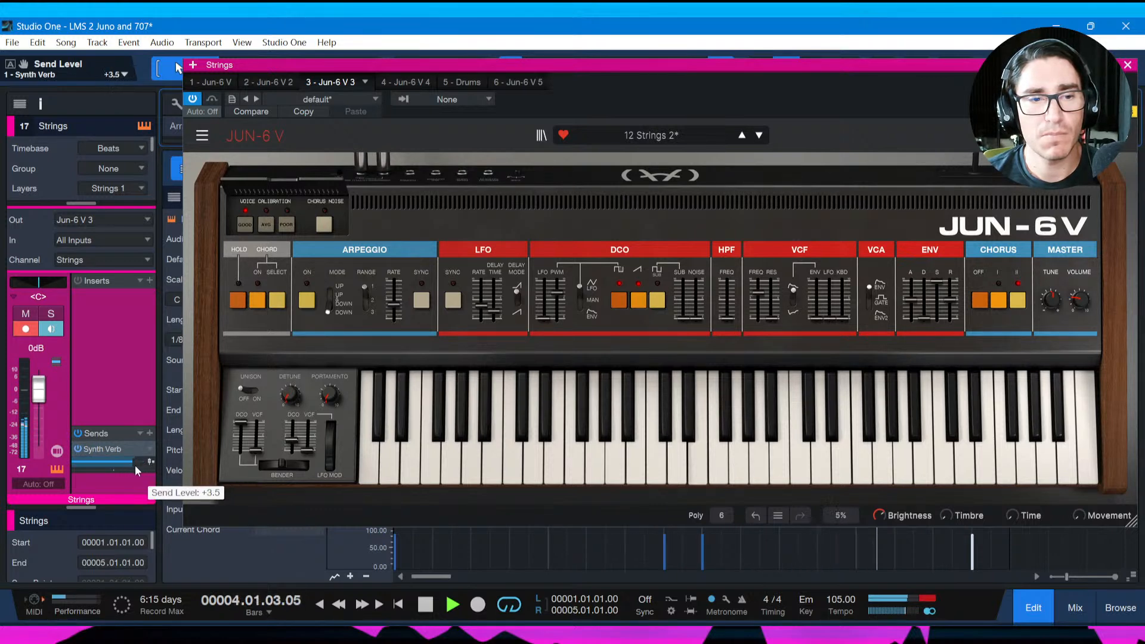
# Lower the Synth Verb send to -3.5 dB with the Strings soloed, turn solo off again and save.
pyautogui.press('s')
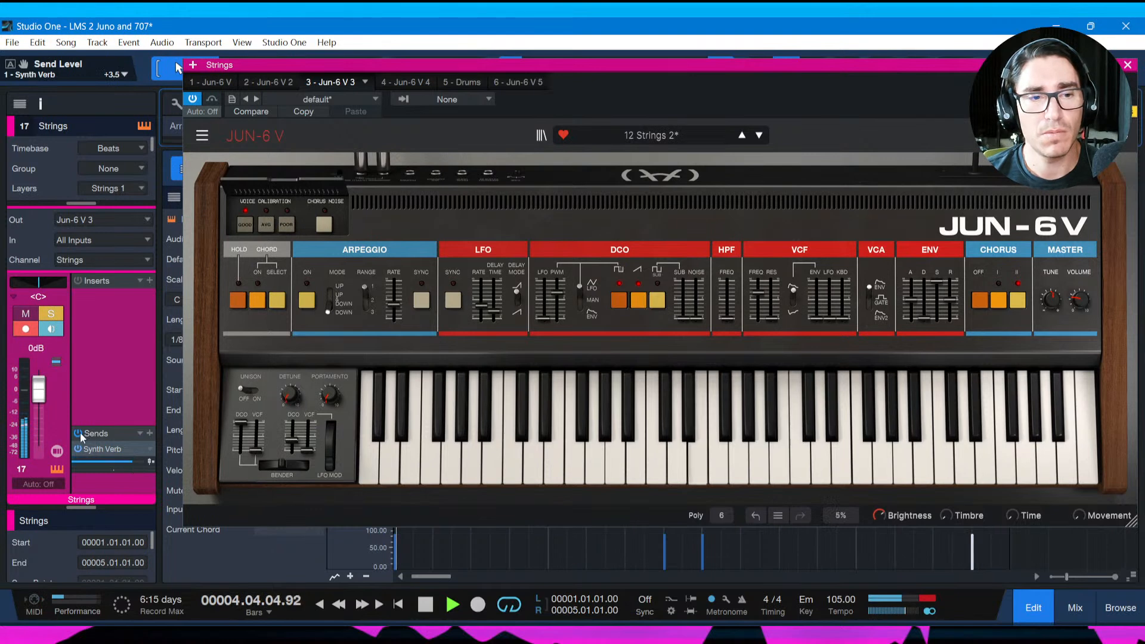
pyautogui.moveTo(128, 461); pyautogui.dragTo(117, 464)
pyautogui.press('s')
pyautogui.hotkey('ctrl', 's')
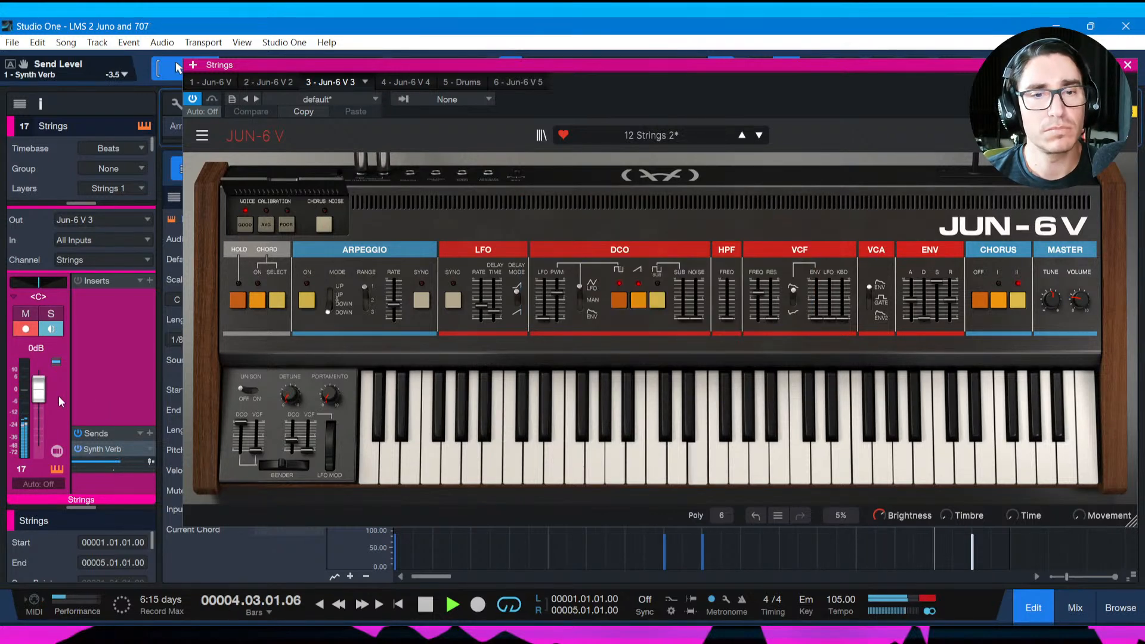
# Close the synth and set the Strings channel volume to -0.4 dB.
pyautogui.click(1128, 65)
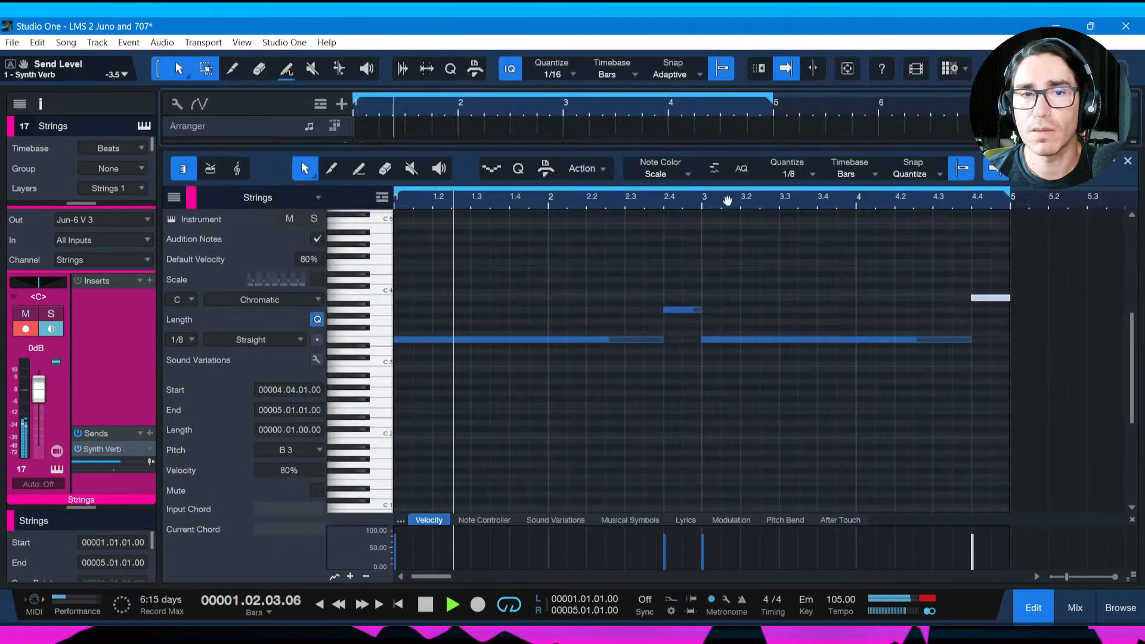
pyautogui.moveTo(39, 389); pyautogui.dragTo(38, 390)
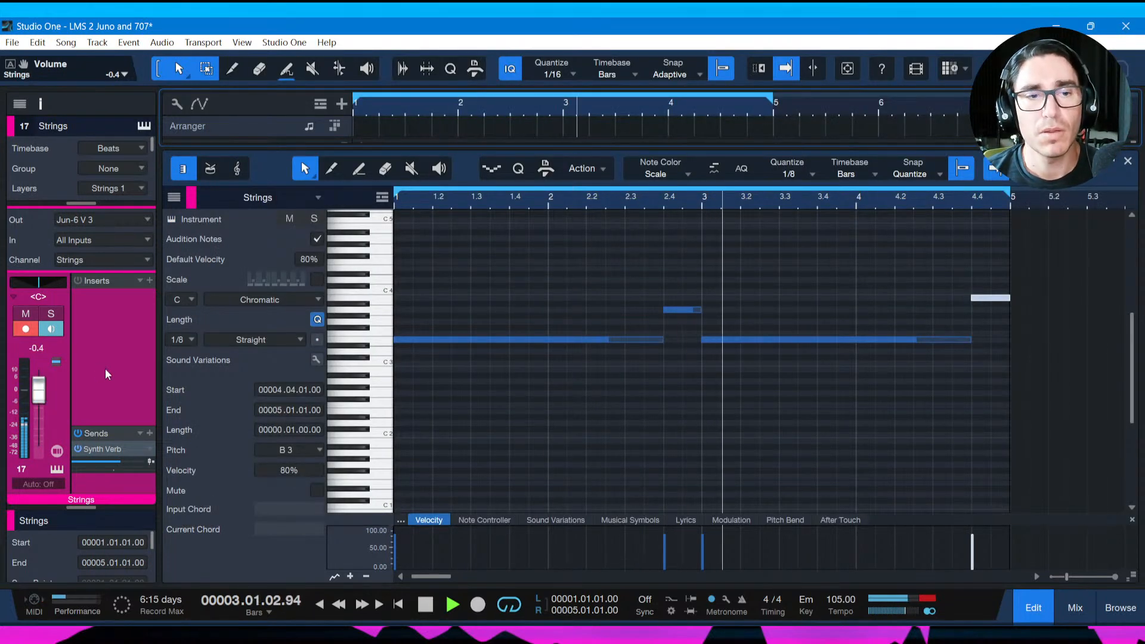
# Search the effects for "shap" and insert ShaperBox 3 on the Strings channel, placing its window clear of the channel strip.
pyautogui.click(152, 282)
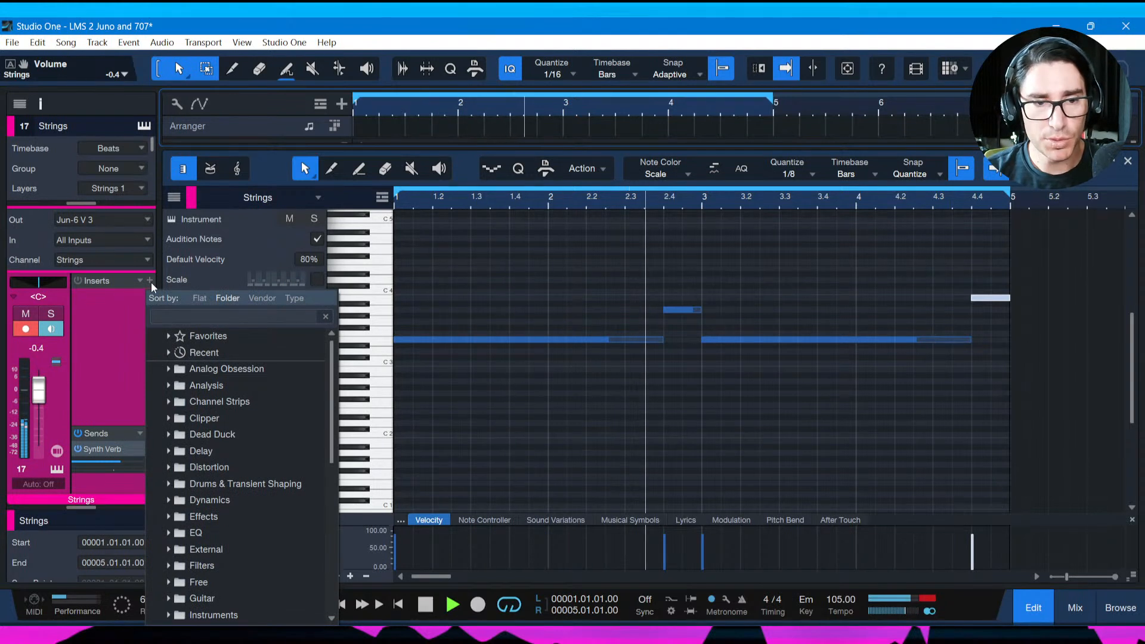
pyautogui.write('shap')
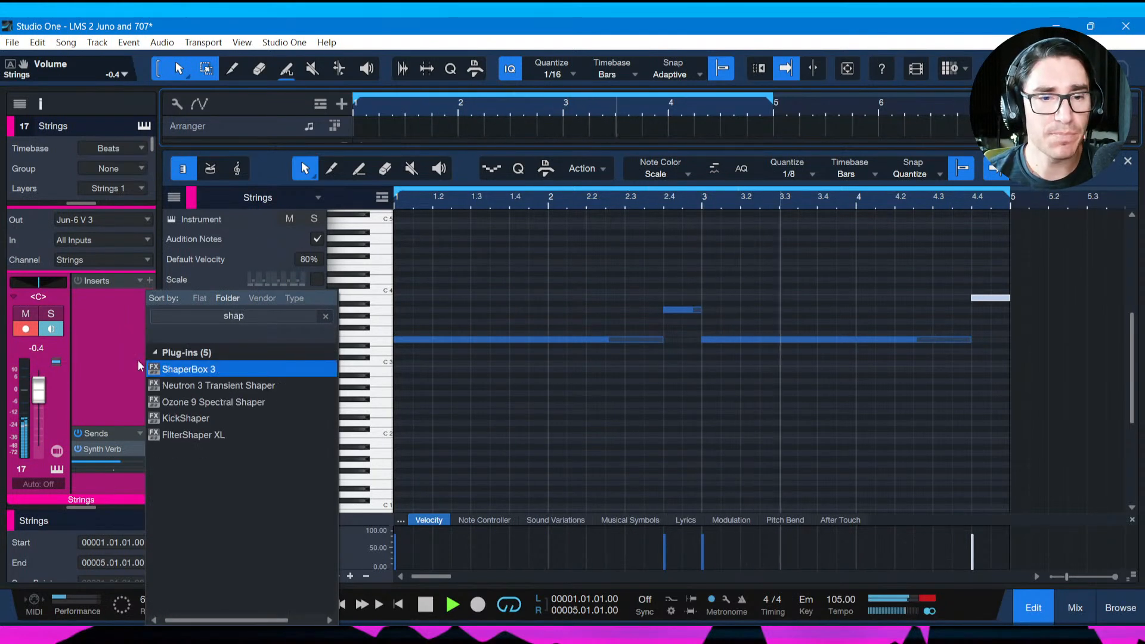
pyautogui.click(171, 408)
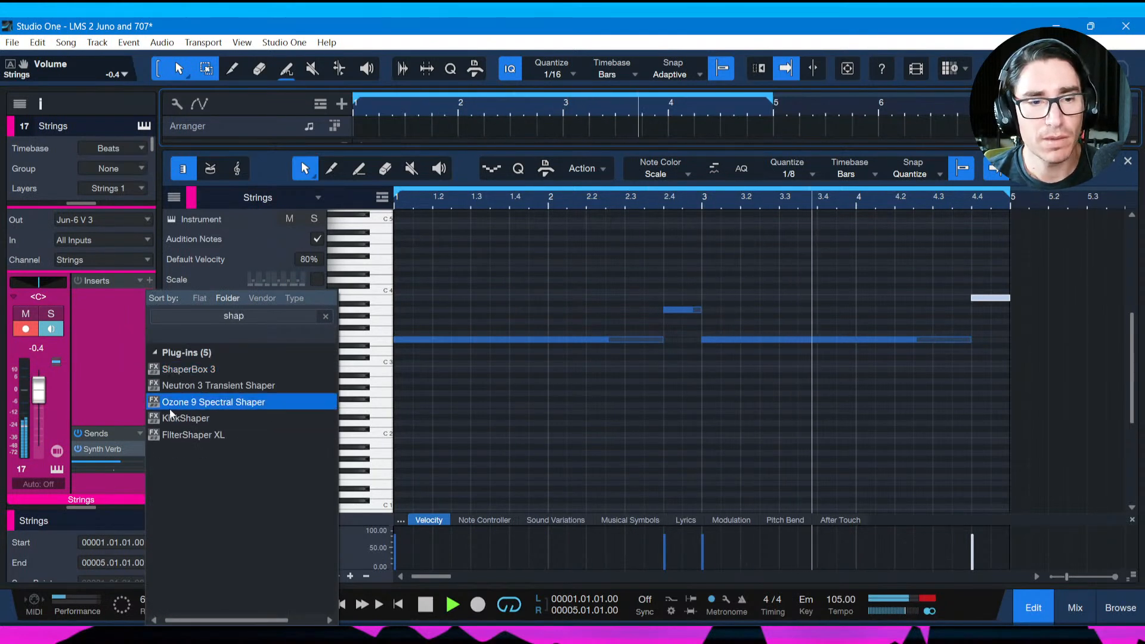
pyautogui.click(210, 368)
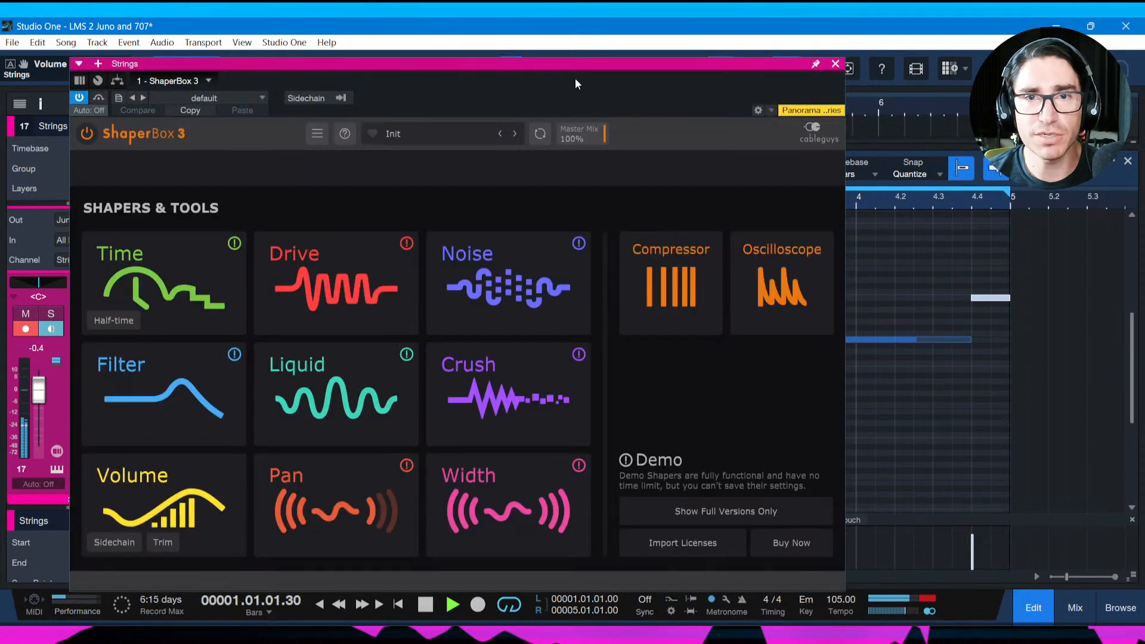
pyautogui.moveTo(561, 65); pyautogui.dragTo(608, 60)
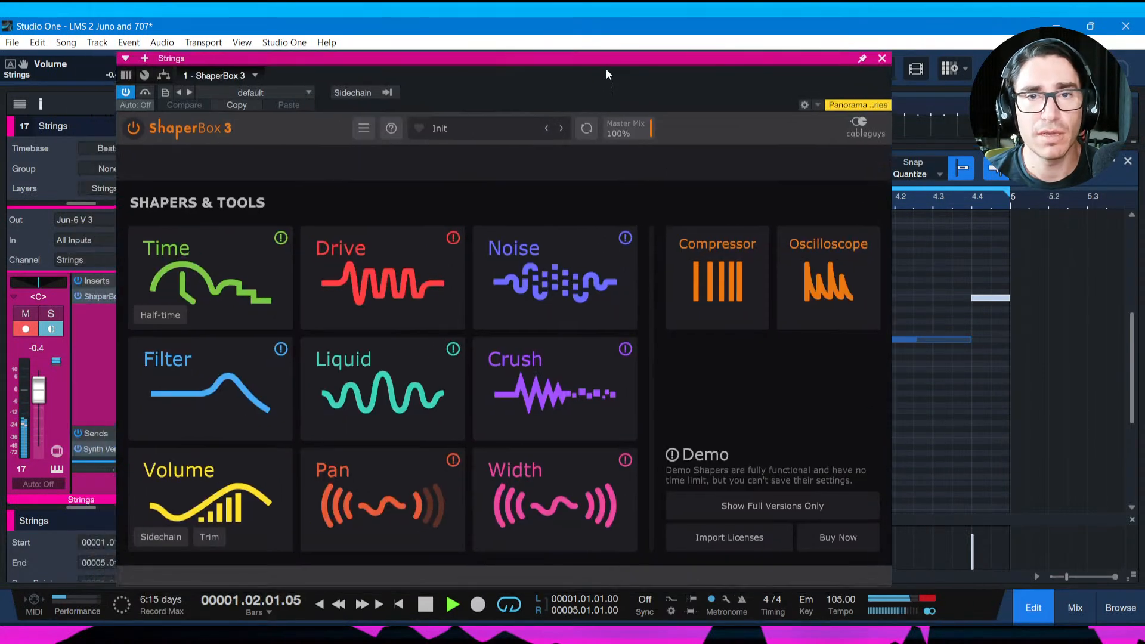
# Try the sidechain Volume shaper in ShaperBox 3 on the Strings channel with its mix lowered to 39%.
pyautogui.click(159, 534)
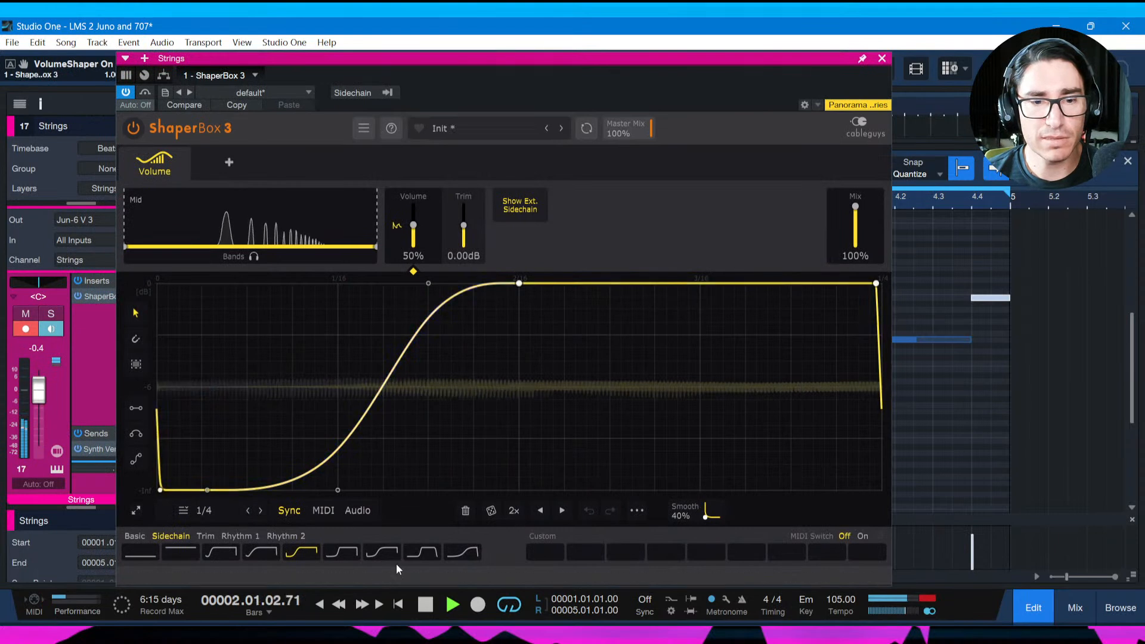
pyautogui.moveTo(855, 206); pyautogui.dragTo(856, 229)
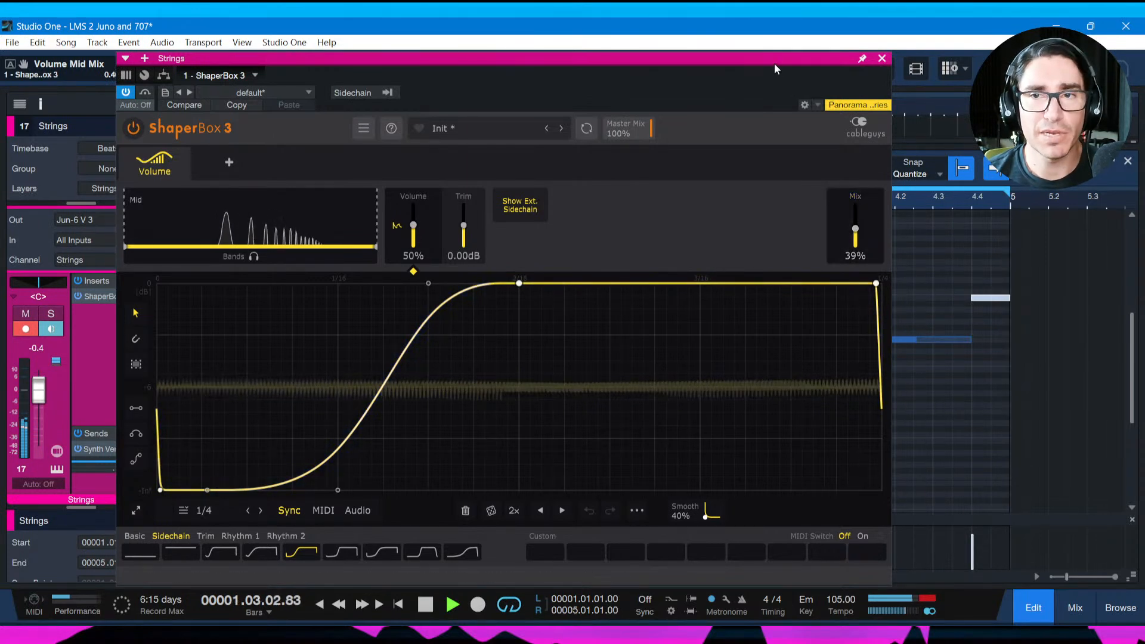
pyautogui.moveTo(775, 63); pyautogui.dragTo(866, 70)
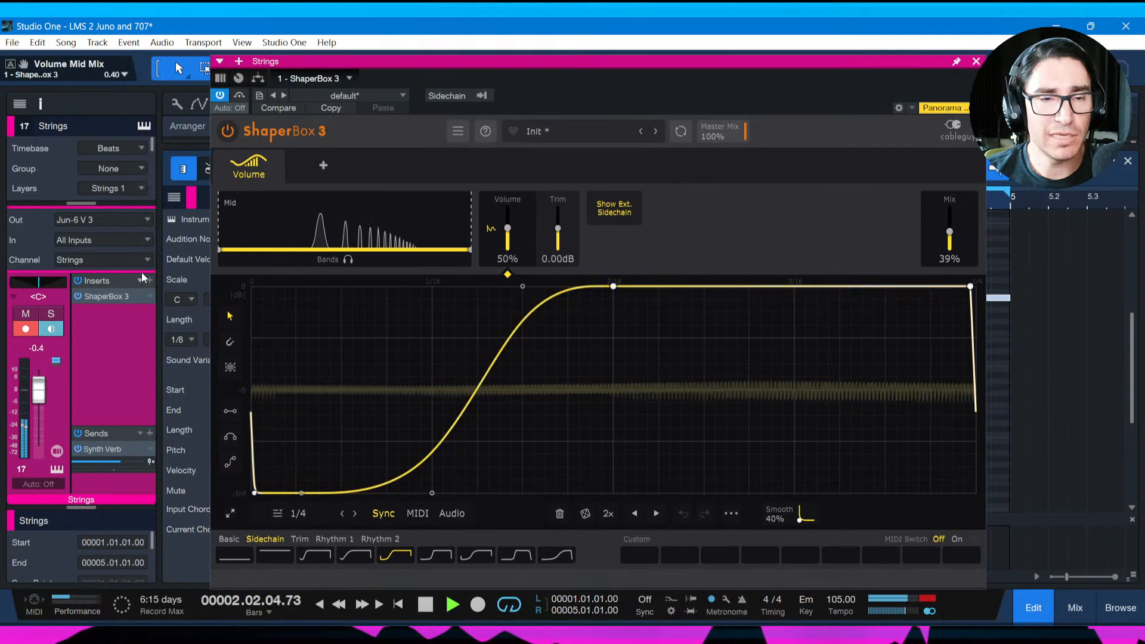
# Disable ShaperBox 3, close its window, save the song and remove the plug-in from the Strings inserts.
pyautogui.click(77, 296)
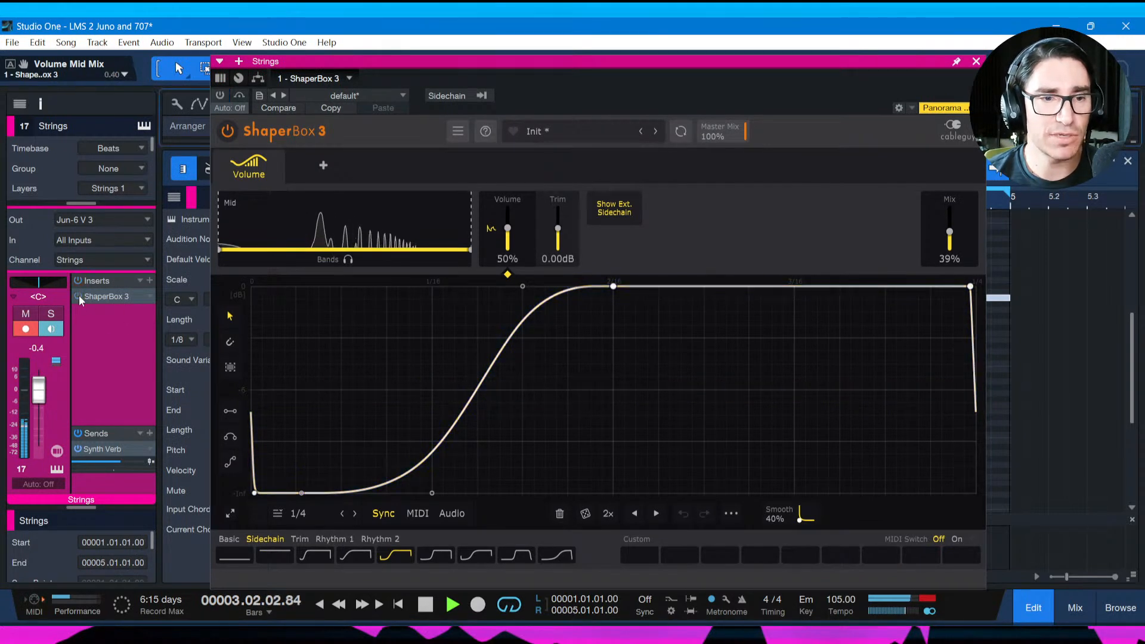
pyautogui.moveTo(924, 62); pyautogui.dragTo(916, 74)
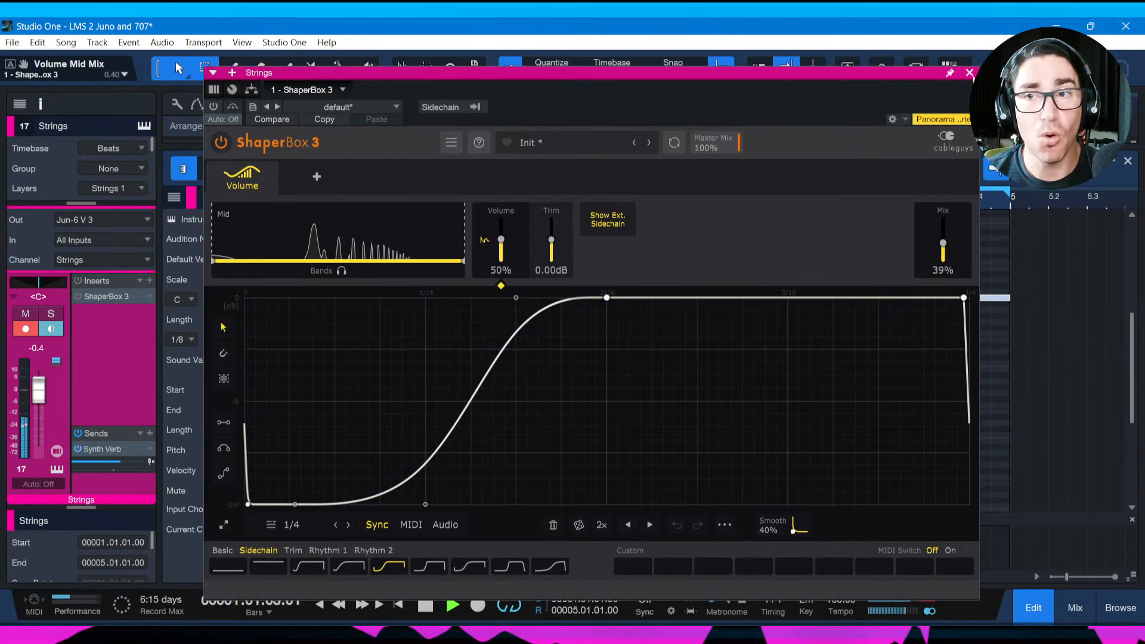
pyautogui.click(970, 73)
pyautogui.hotkey('ctrl', 's')
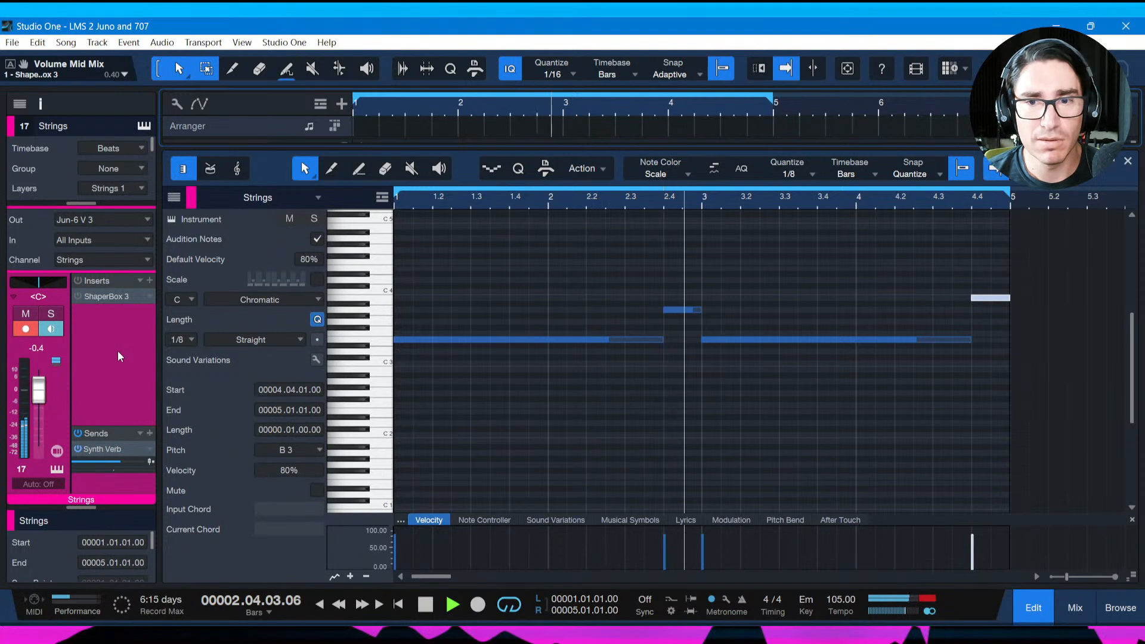
pyautogui.click(146, 297)
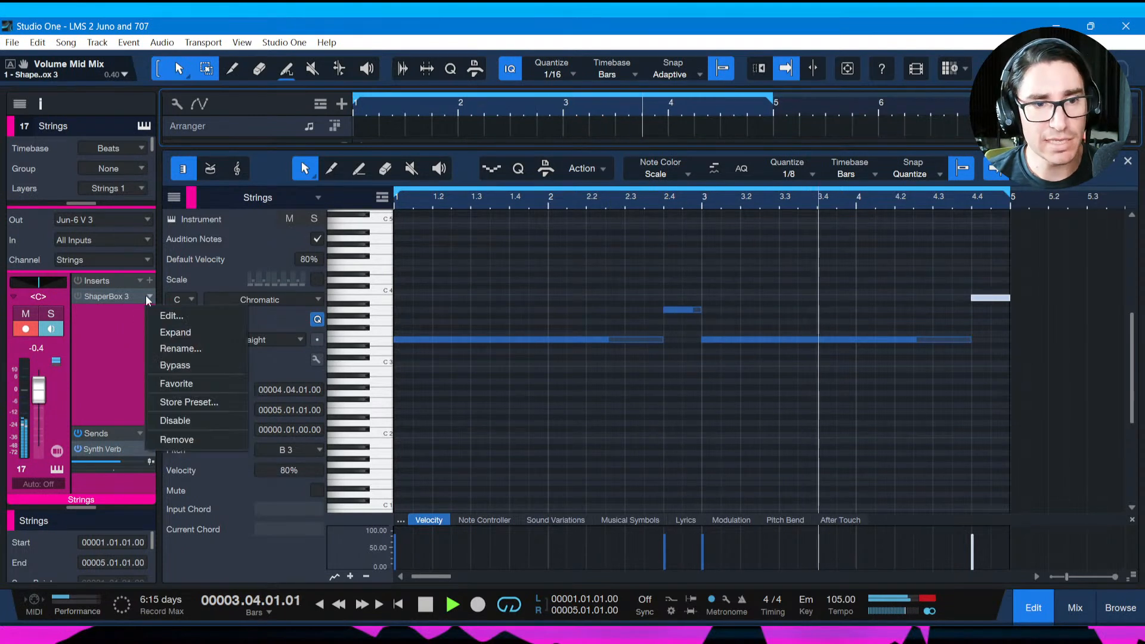
pyautogui.click(191, 442)
# Balance the synth channels against the mix during playback, setting Strings to -6.6 dB and Chords to -3.4 dB, and return to the arrangement.
pyautogui.moveTo(38, 390); pyautogui.dragTo(41, 394)
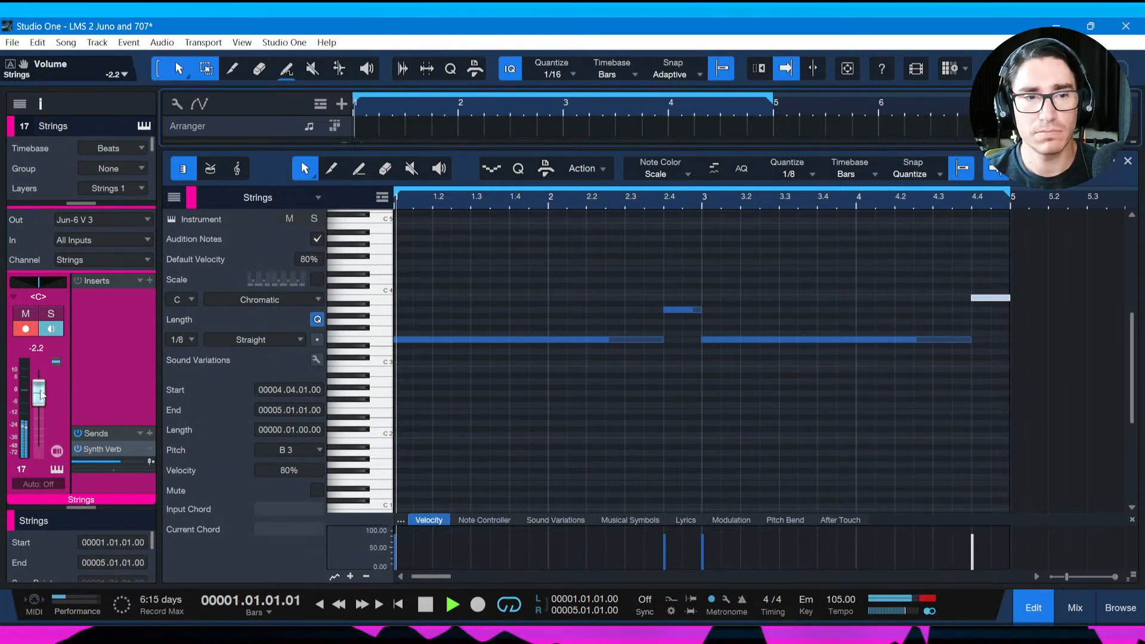
pyautogui.hotkey('ctrl', 's')
pyautogui.press('space')
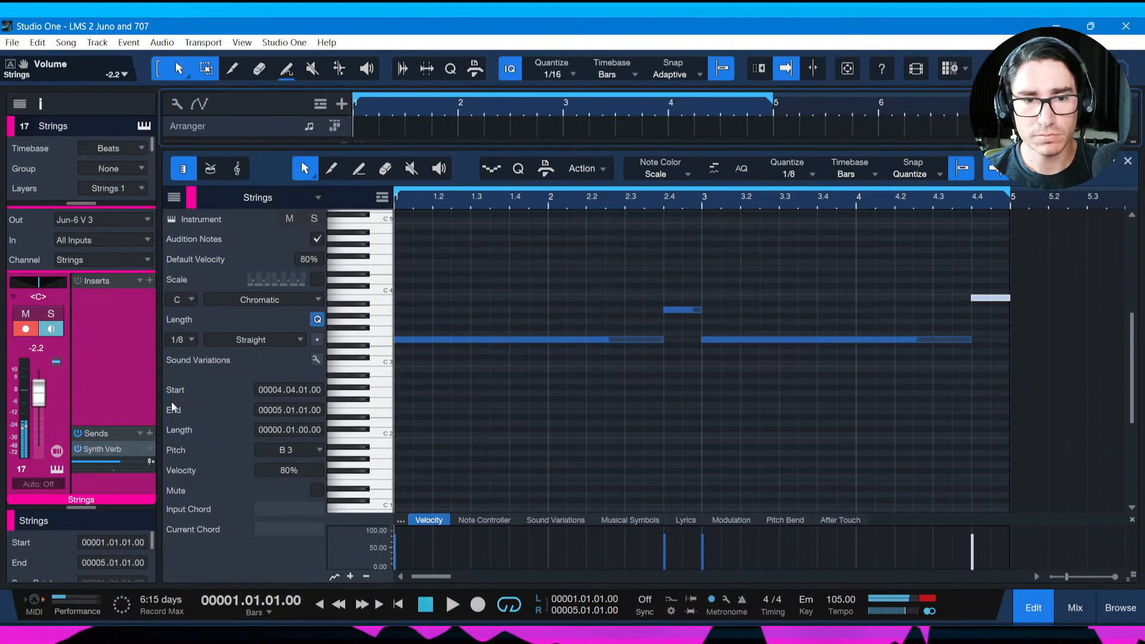
pyautogui.press('F3')
pyautogui.press('space')
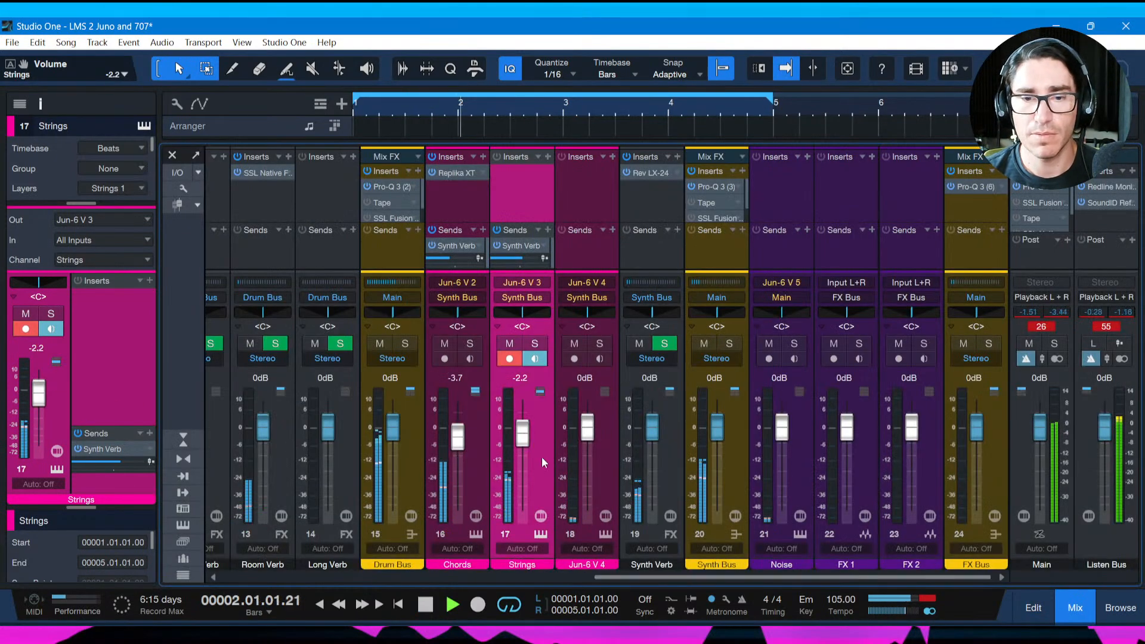
pyautogui.moveTo(523, 440)
pyautogui.mouseDown()
pyautogui.moveTo(524, 452)
pyautogui.moveTo(464, 439)
pyautogui.moveTo(521, 454)
pyautogui.mouseUp()
pyautogui.press('space')
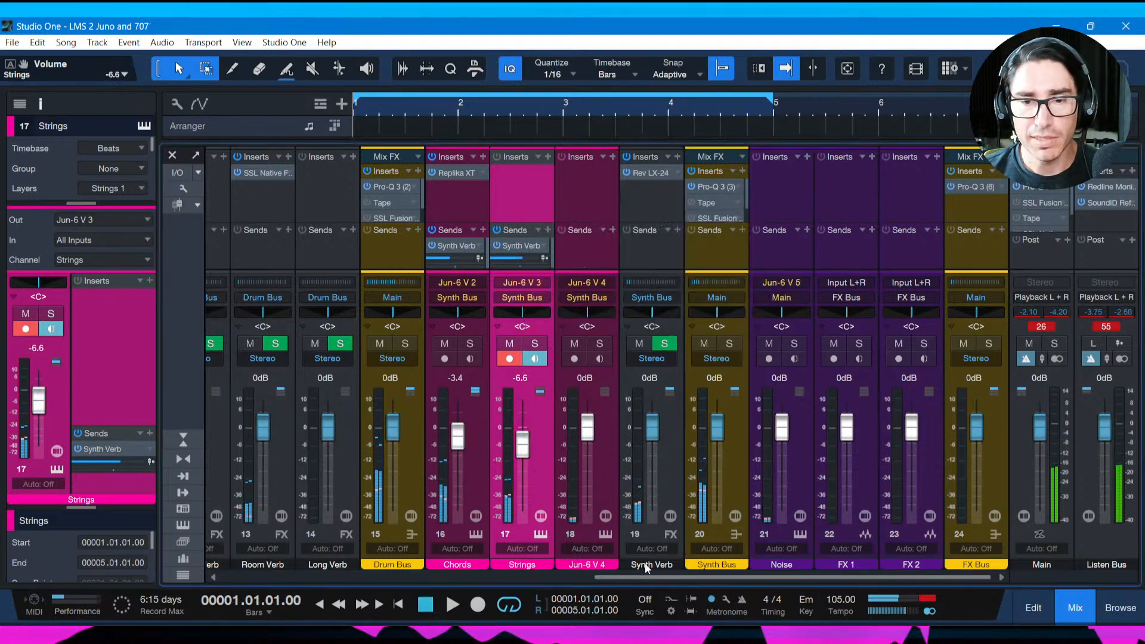
pyautogui.moveTo(652, 577); pyautogui.dragTo(304, 598)
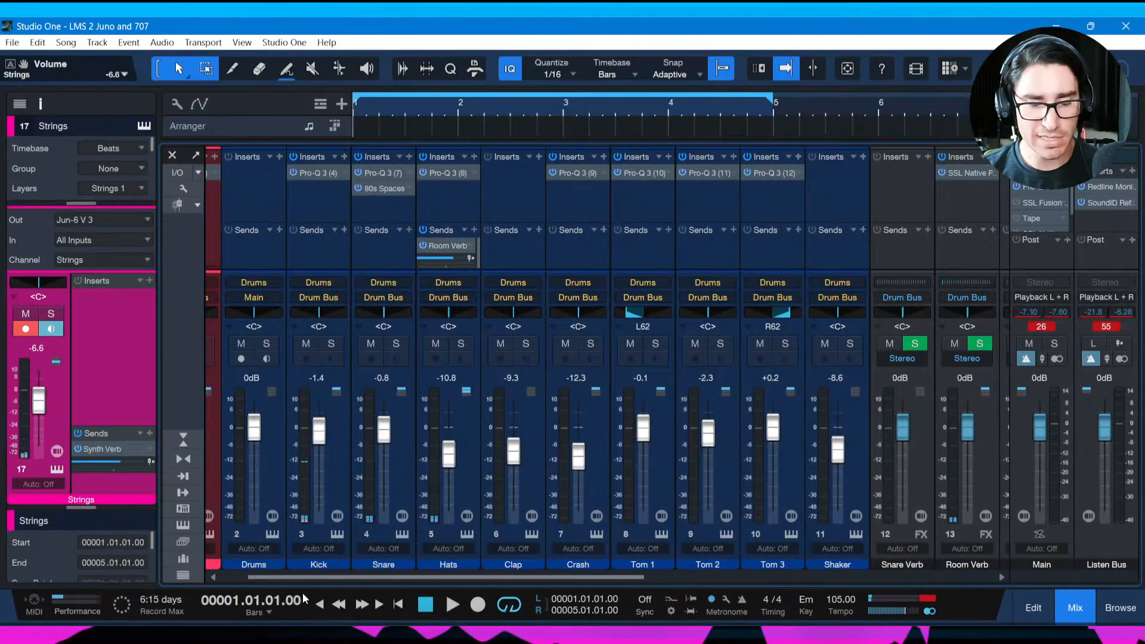
pyautogui.press('F3')
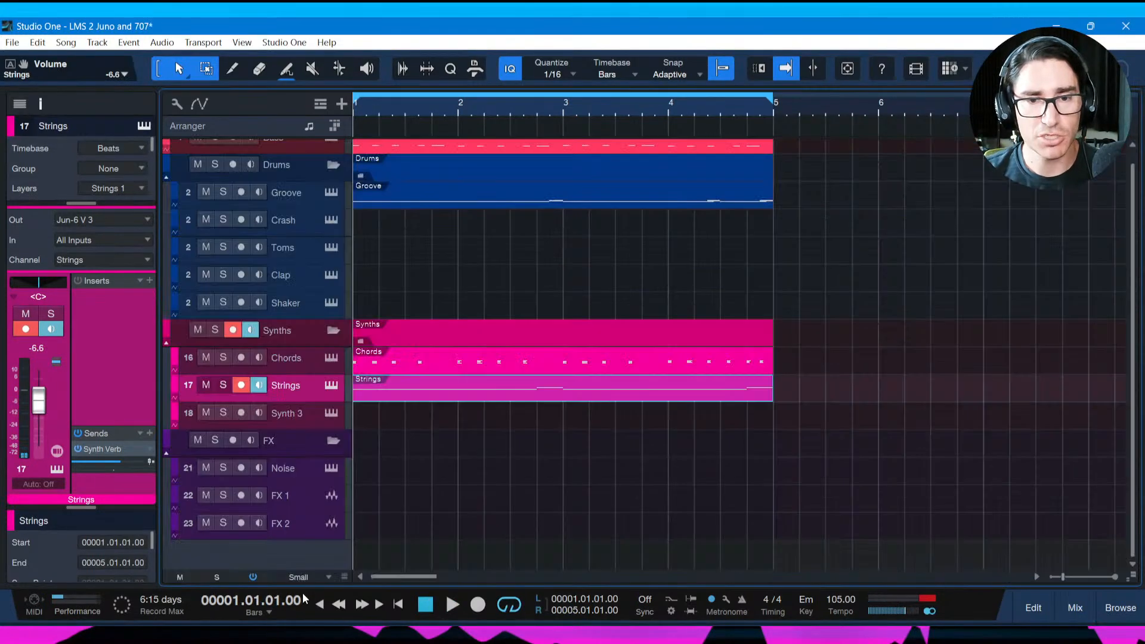
# Rename the Synth 3 track as Lead, fit more bars into the arrangement view and save the song.
pyautogui.doubleClick(293, 417)
pyautogui.write('Lead')
pyautogui.press('Return')
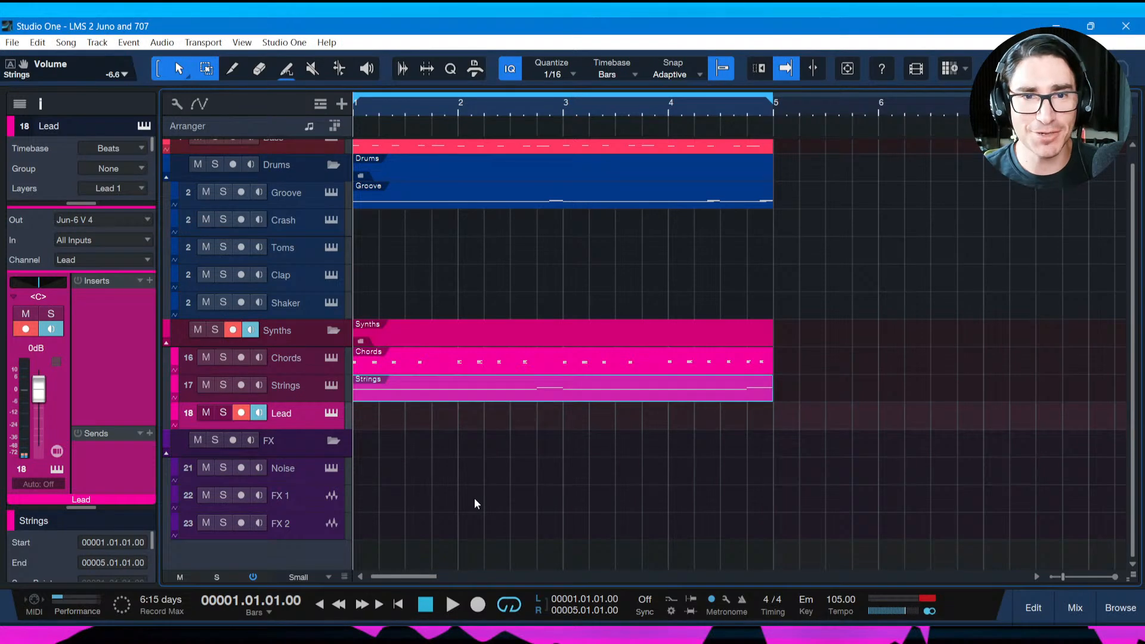
pyautogui.moveTo(541, 118); pyautogui.dragTo(579, 106)
pyautogui.hotkey('ctrl', 's')
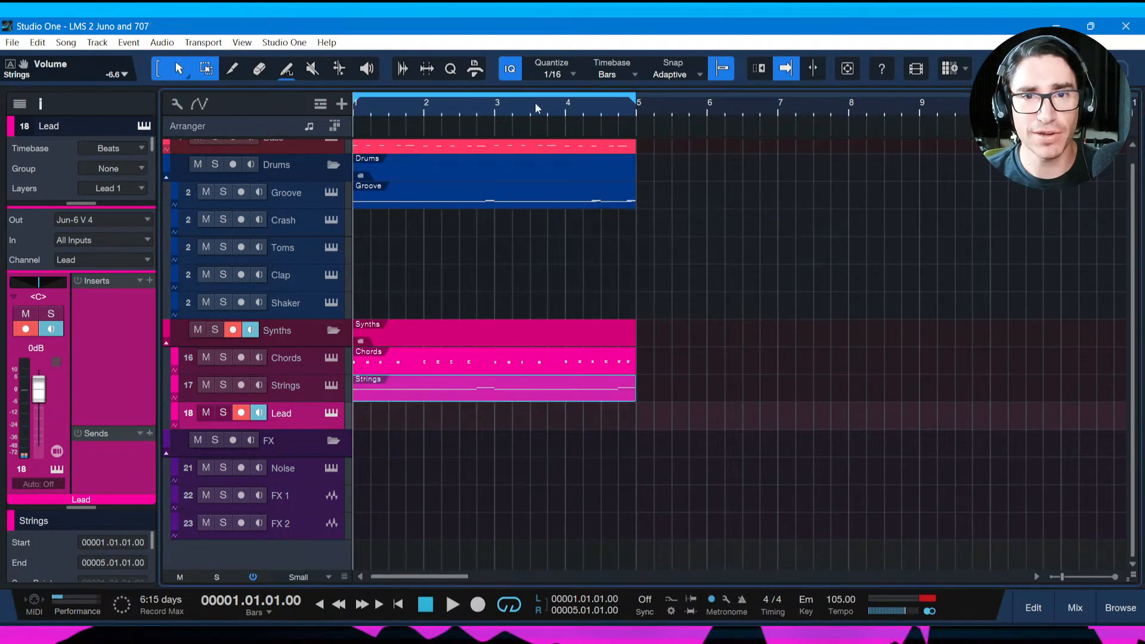
pyautogui.moveTo(529, 114); pyautogui.dragTo(525, 113)
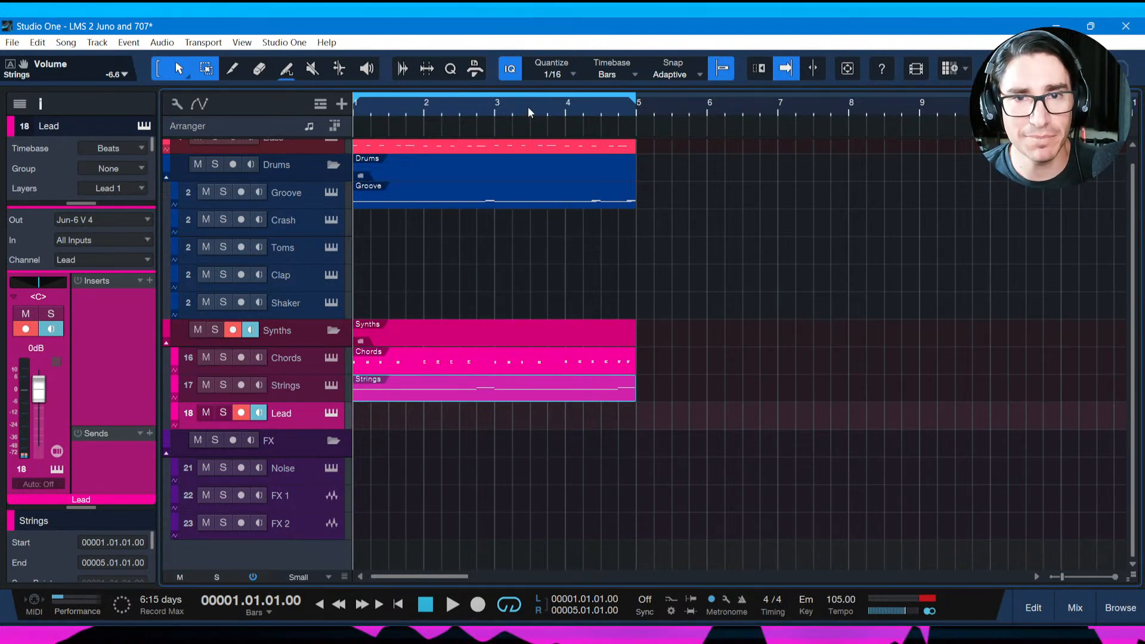
pyautogui.hotkey('ctrl', 's')
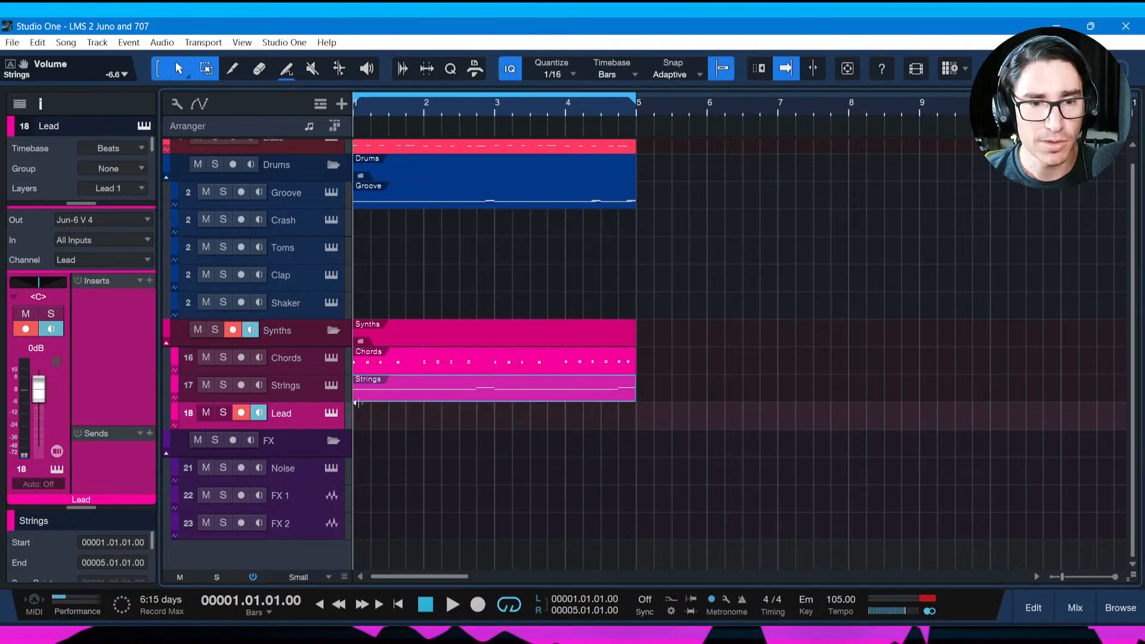
# Open the Lead track's Jun-6 V preset browser and list the Vintage Factory bank sorted by type.
pyautogui.click(331, 412)
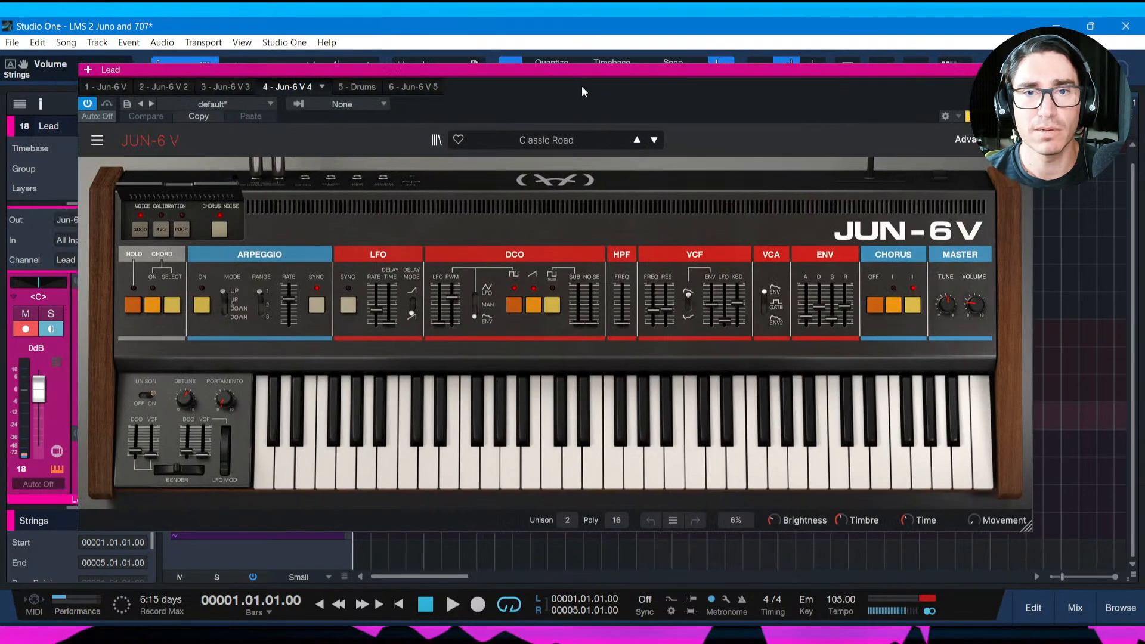
pyautogui.click(436, 140)
pyautogui.click(141, 236)
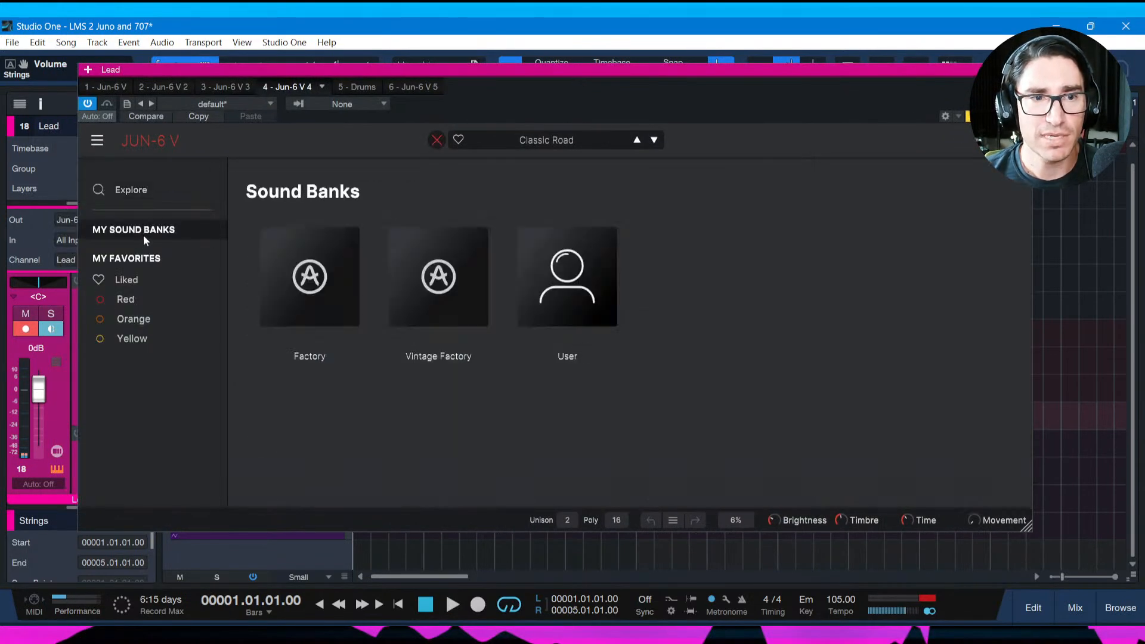
pyautogui.click(430, 275)
pyautogui.click(463, 250)
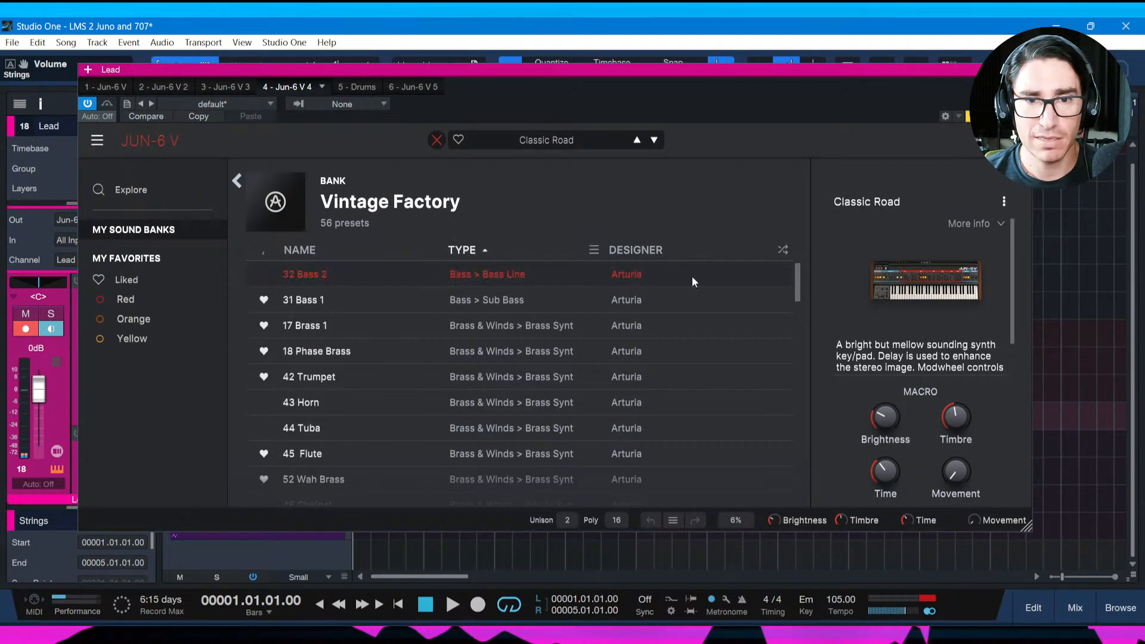
# Audition the Classic Synth Keys presets 53 Phase Combi, 28 Synth Harp, 26 Harpsichord 2 and 25 Harpsichord for the lead.
pyautogui.moveTo(799, 278); pyautogui.dragTo(803, 437)
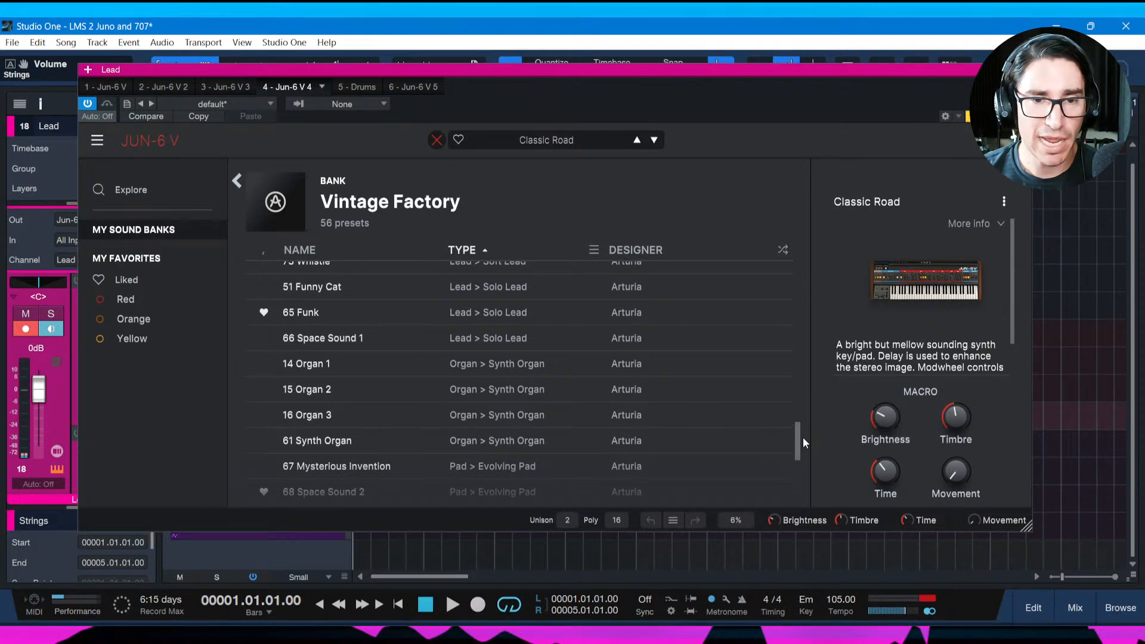
pyautogui.moveTo(803, 440); pyautogui.dragTo(803, 434)
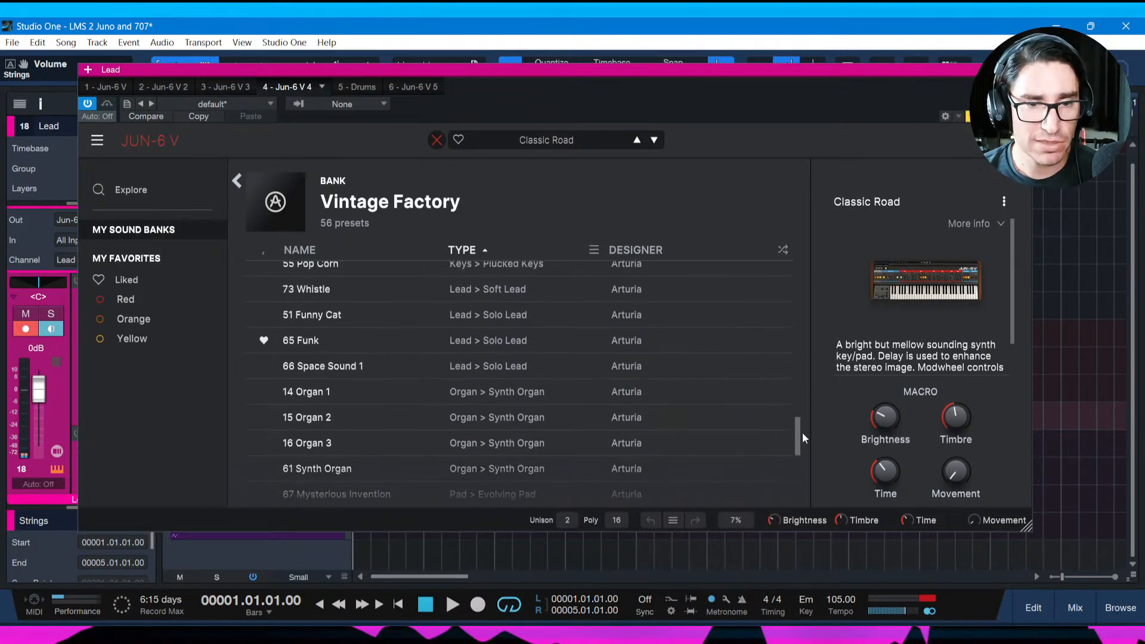
pyautogui.moveTo(803, 432); pyautogui.dragTo(794, 370)
pyautogui.click(520, 384)
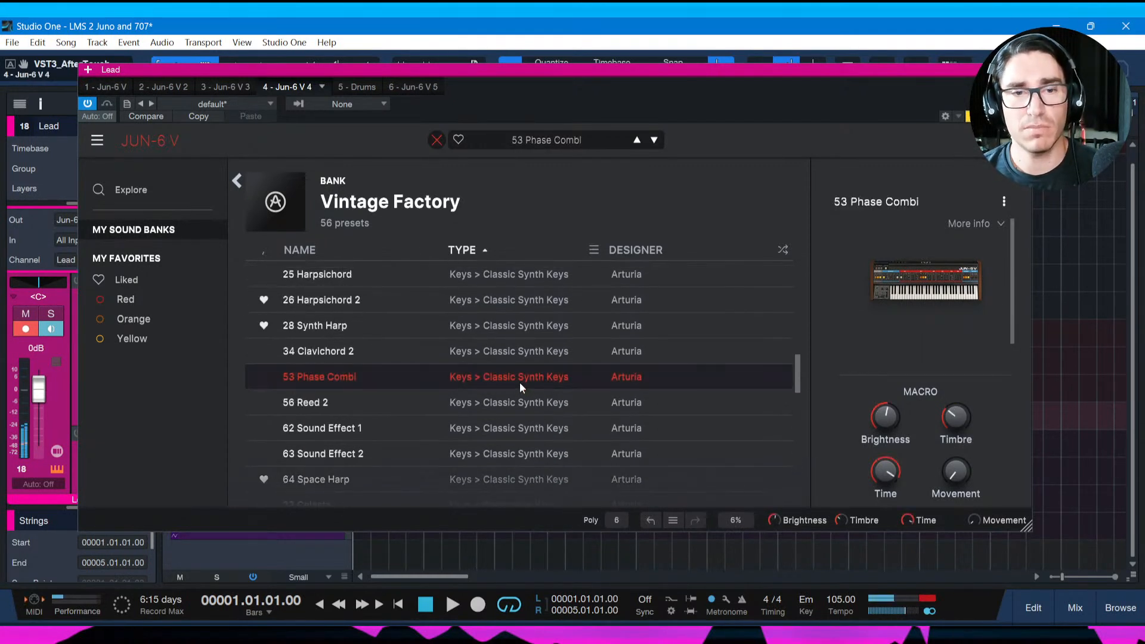
pyautogui.click(515, 331)
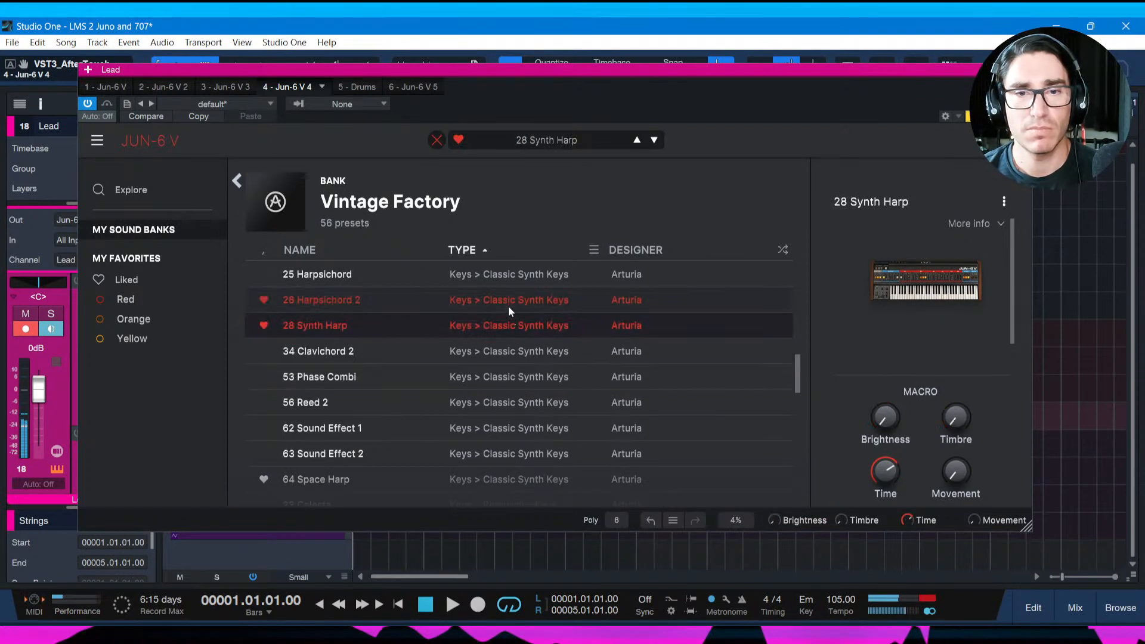
pyautogui.click(508, 303)
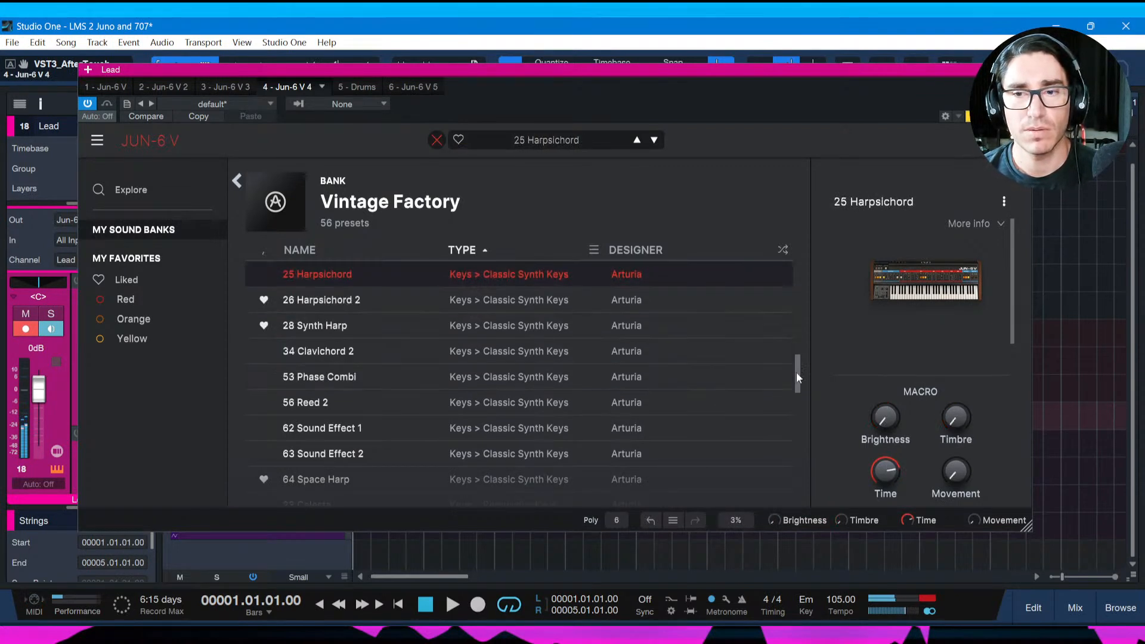
# Audition the electric piano presets 24 Mellow Piano, 33 Clavichord 1 and 21 Piano 1.
pyautogui.moveTo(797, 372); pyautogui.dragTo(799, 346)
pyautogui.click(522, 409)
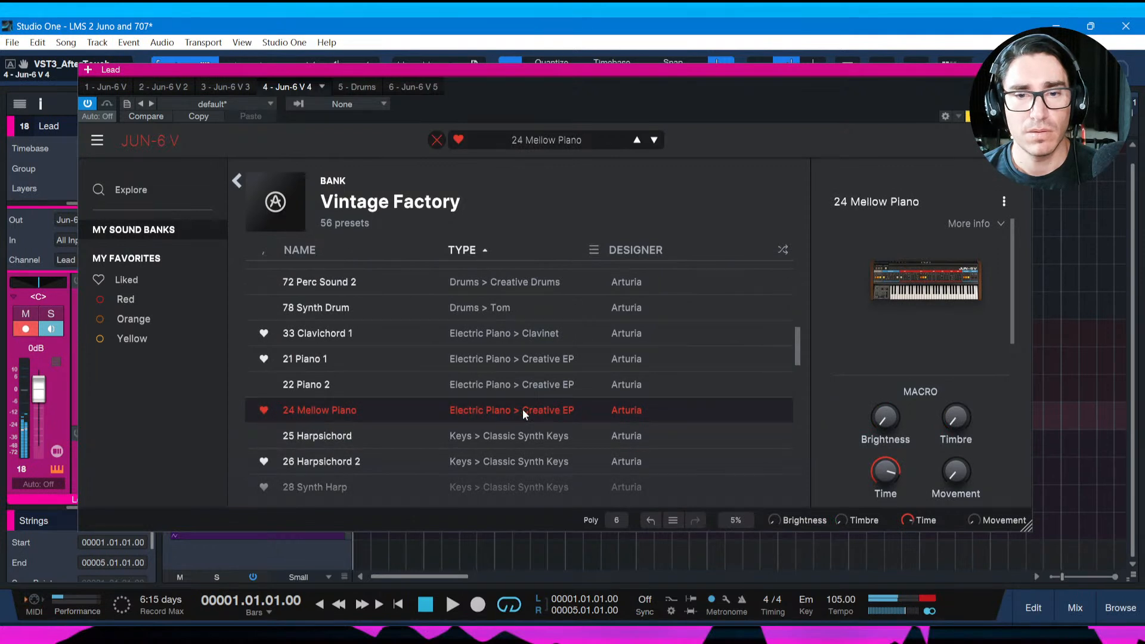
pyautogui.click(495, 335)
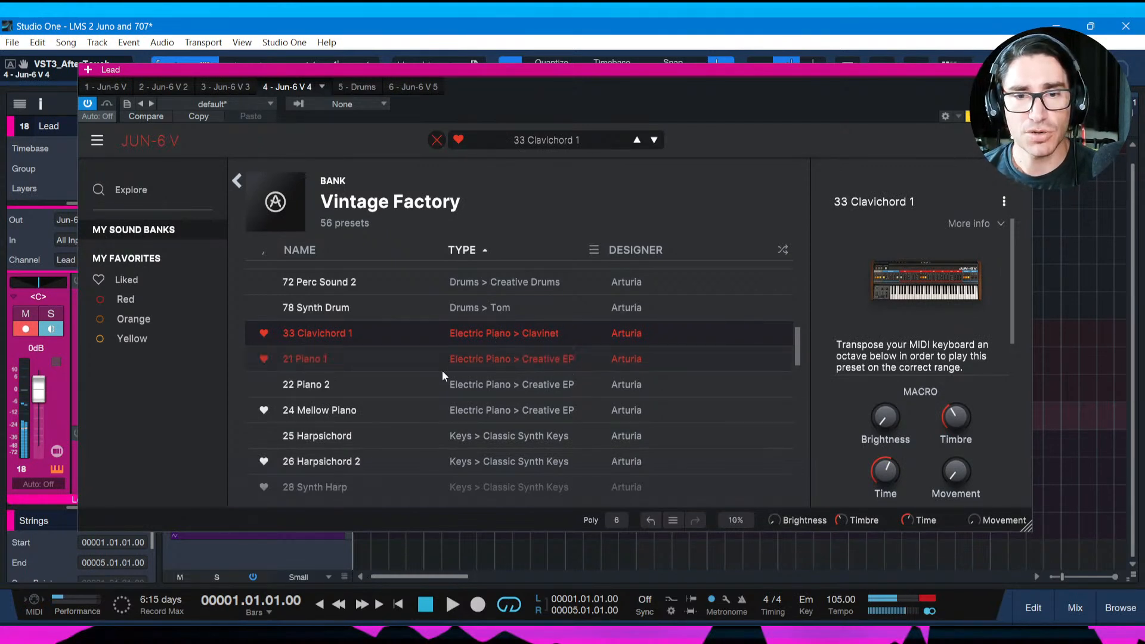
pyautogui.click(686, 365)
# Compare the brass and wind presets 52 Wah Brass, 45 Flute and 46 Clarinet, returning to 52 Wah Brass.
pyautogui.moveTo(797, 353); pyautogui.dragTo(792, 310)
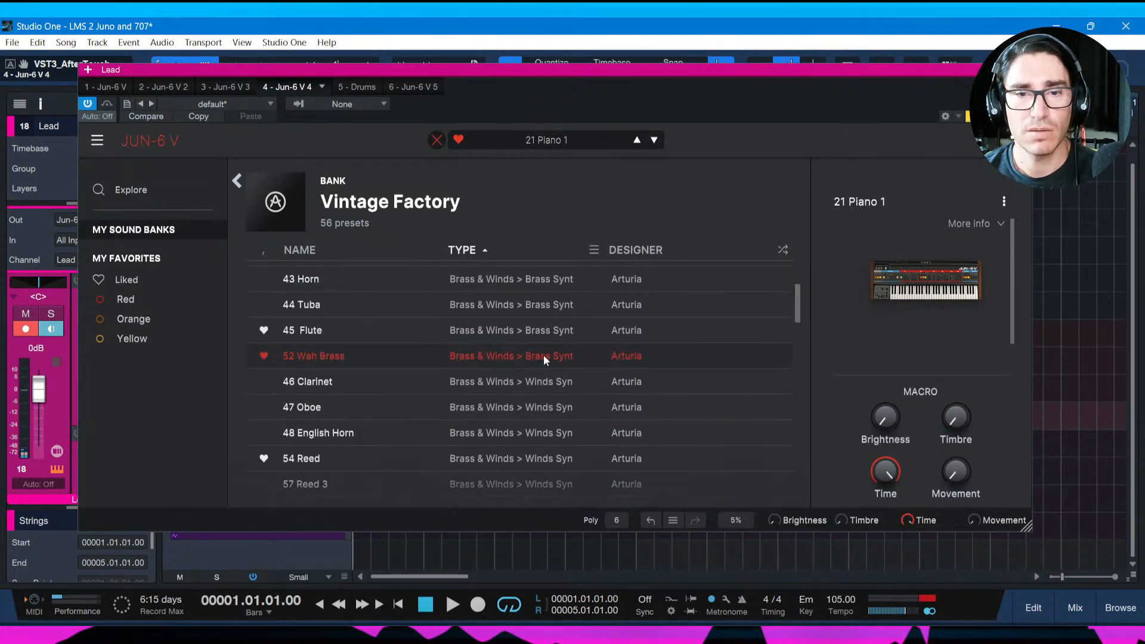
pyautogui.click(543, 355)
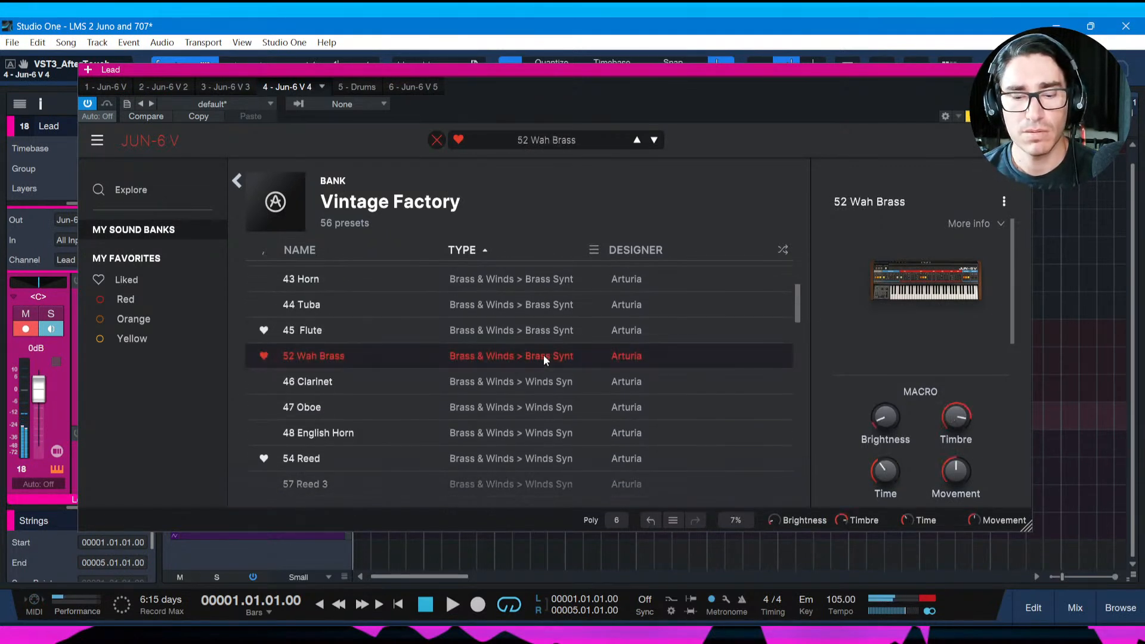
pyautogui.click(482, 338)
pyautogui.click(486, 379)
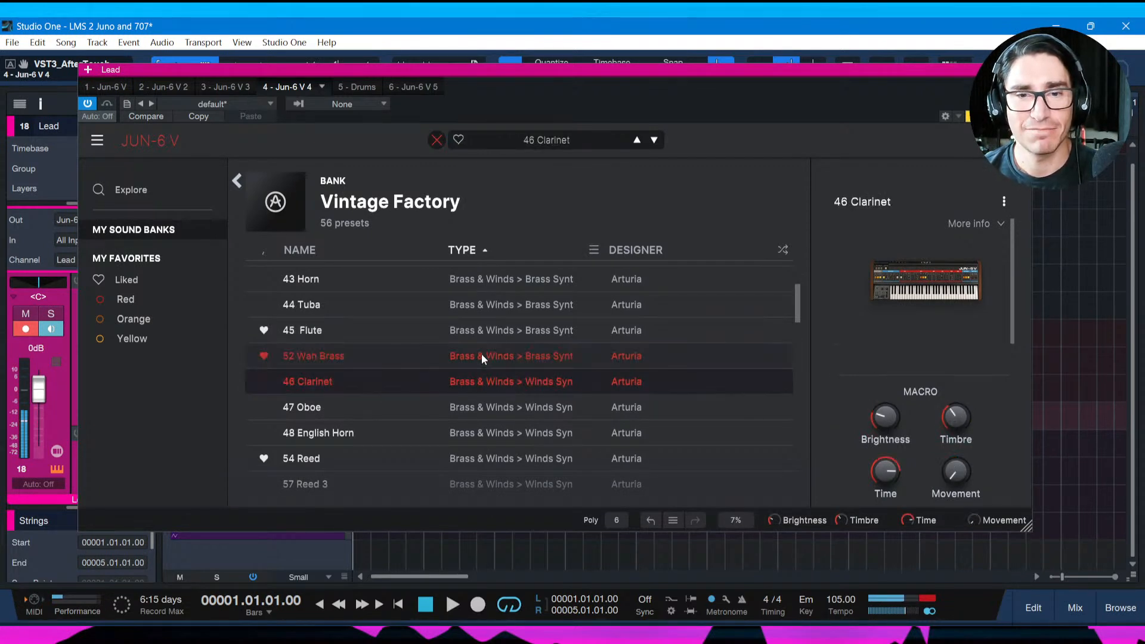
pyautogui.click(481, 355)
pyautogui.click(482, 332)
pyautogui.click(549, 356)
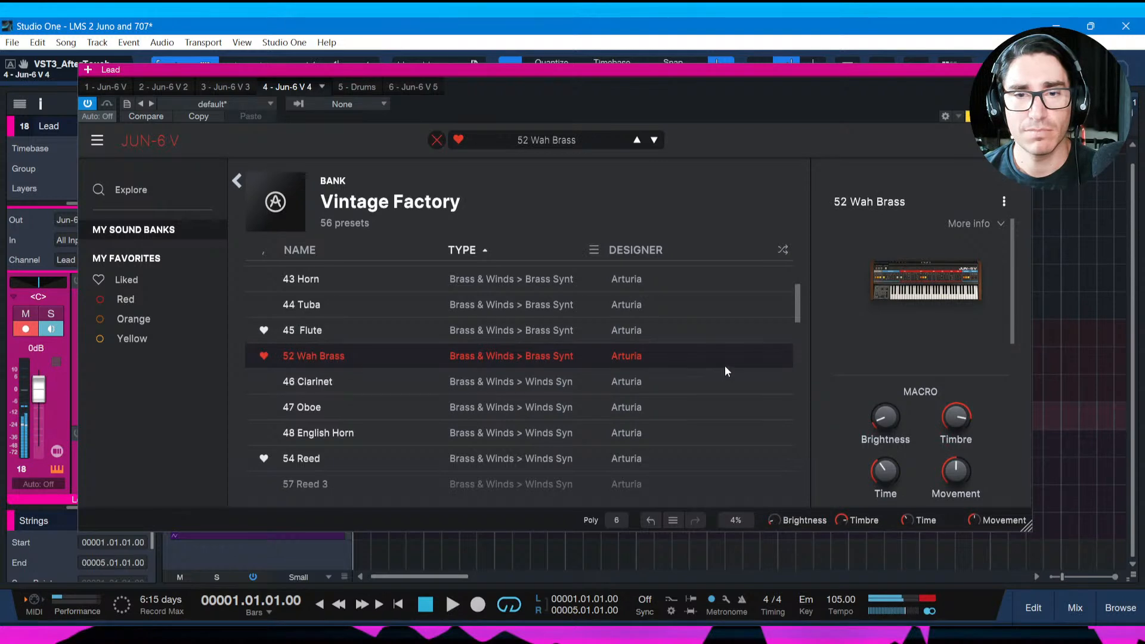
# Audition the brass presets 17 Brass 1 and 18 Phase Brass, and load 42 Trumpet.
pyautogui.moveTo(797, 303); pyautogui.dragTo(797, 276)
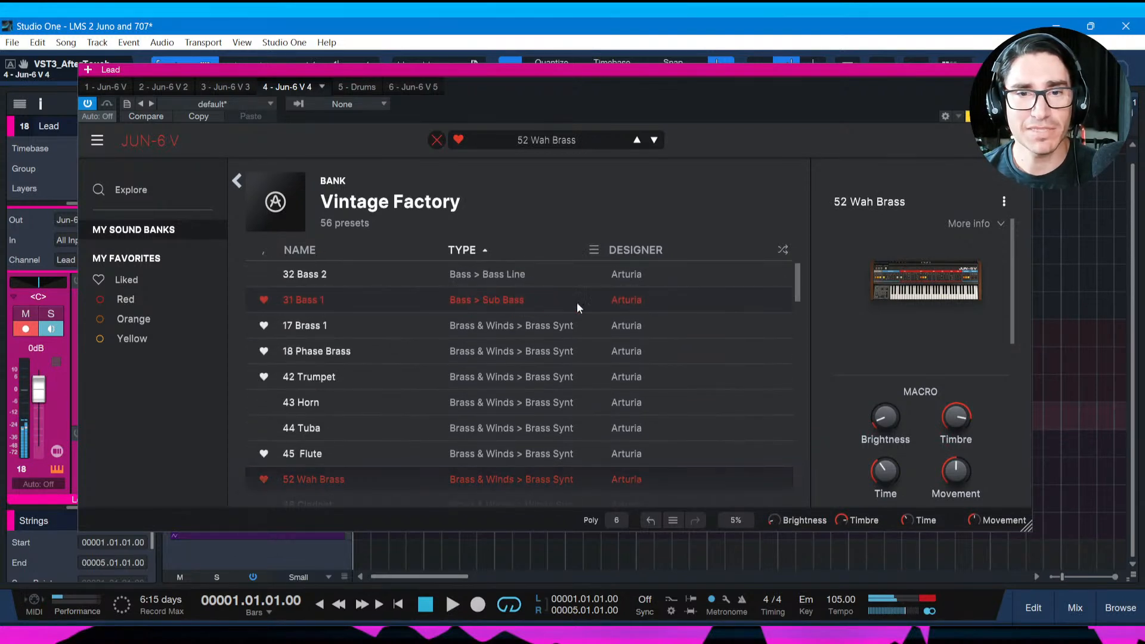
pyautogui.click(489, 327)
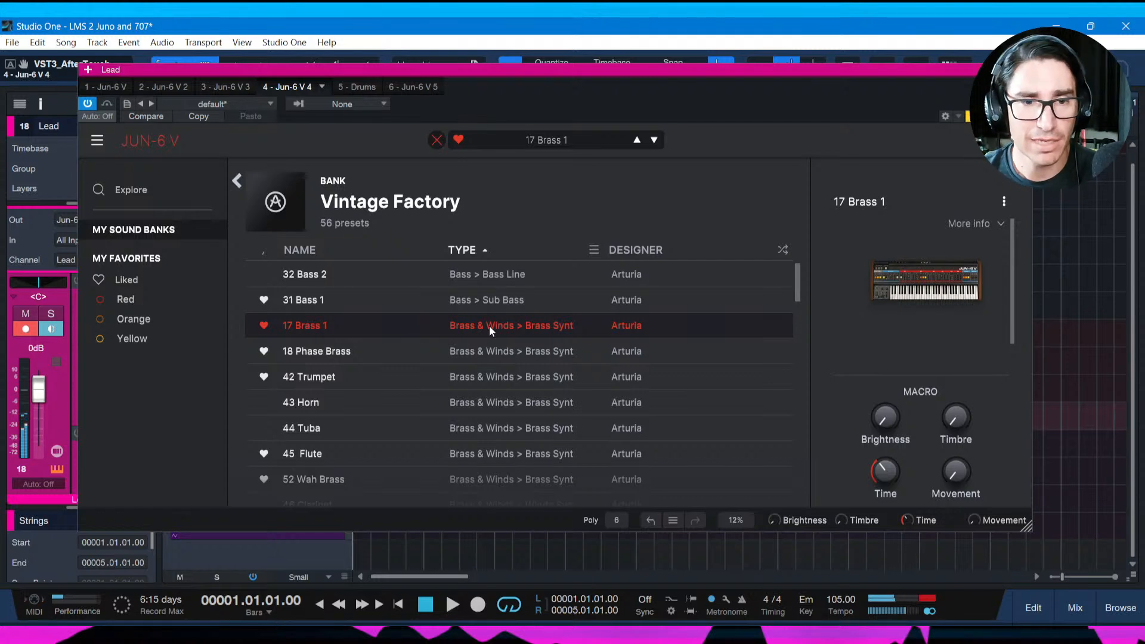
pyautogui.click(482, 352)
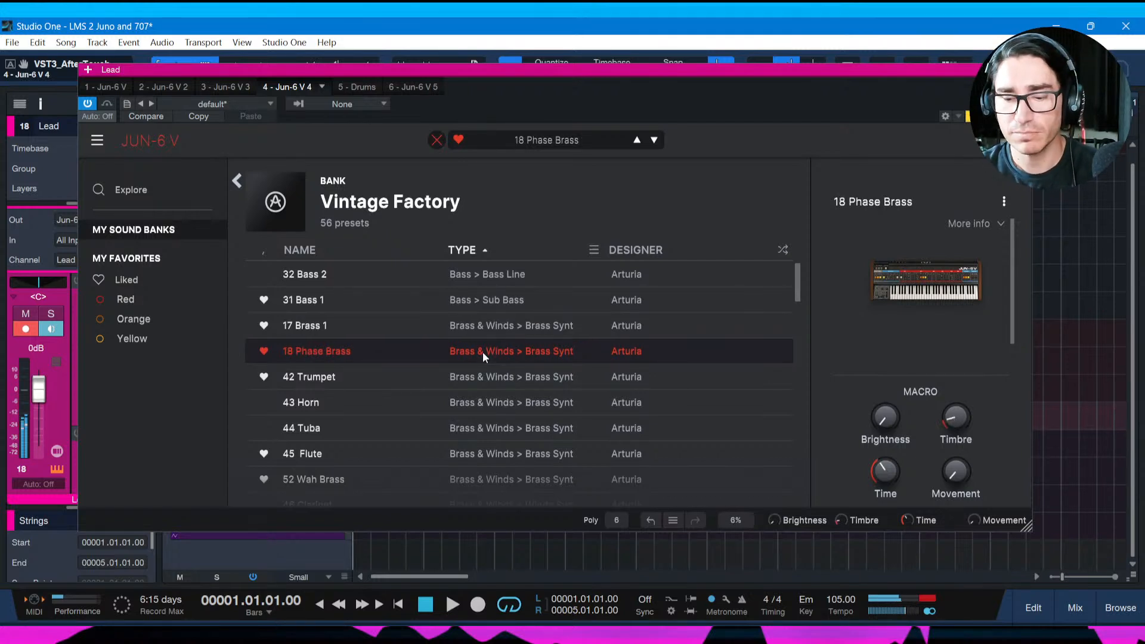
pyautogui.click(477, 375)
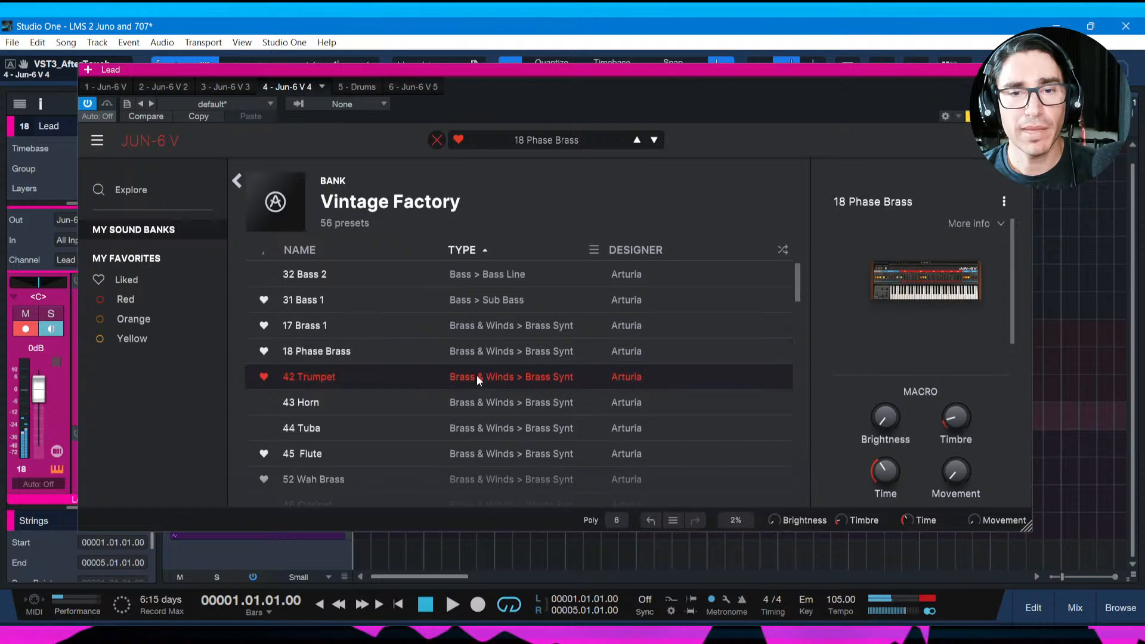
# Load the 17 Brass 1 preset for the lead and switch off its chorus noise during playback.
pyautogui.click(482, 333)
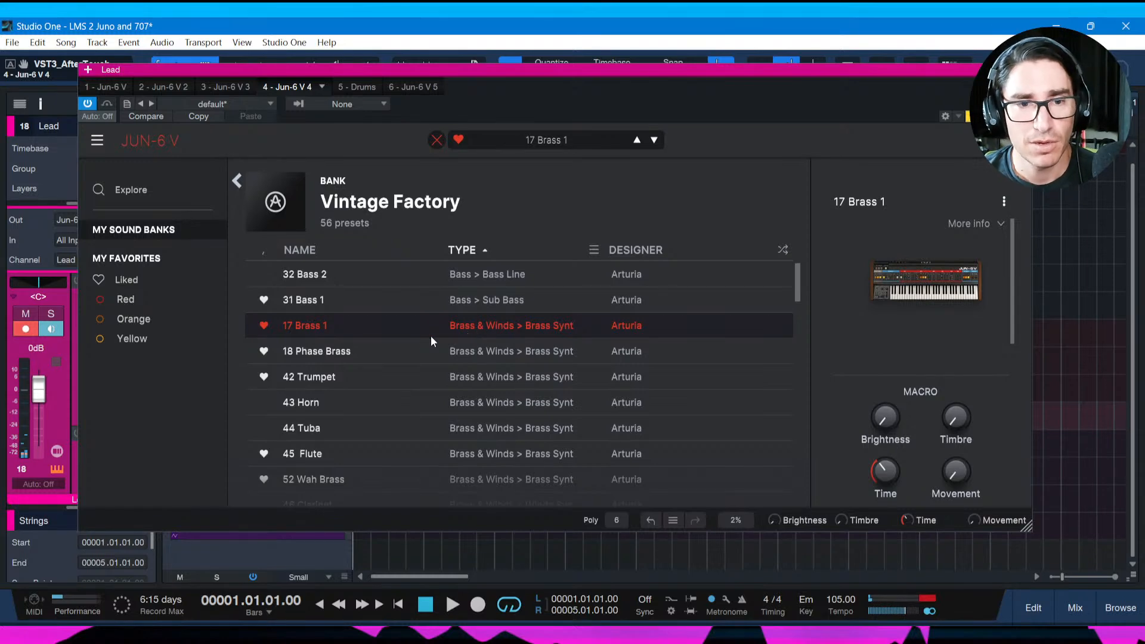
pyautogui.doubleClick(460, 330)
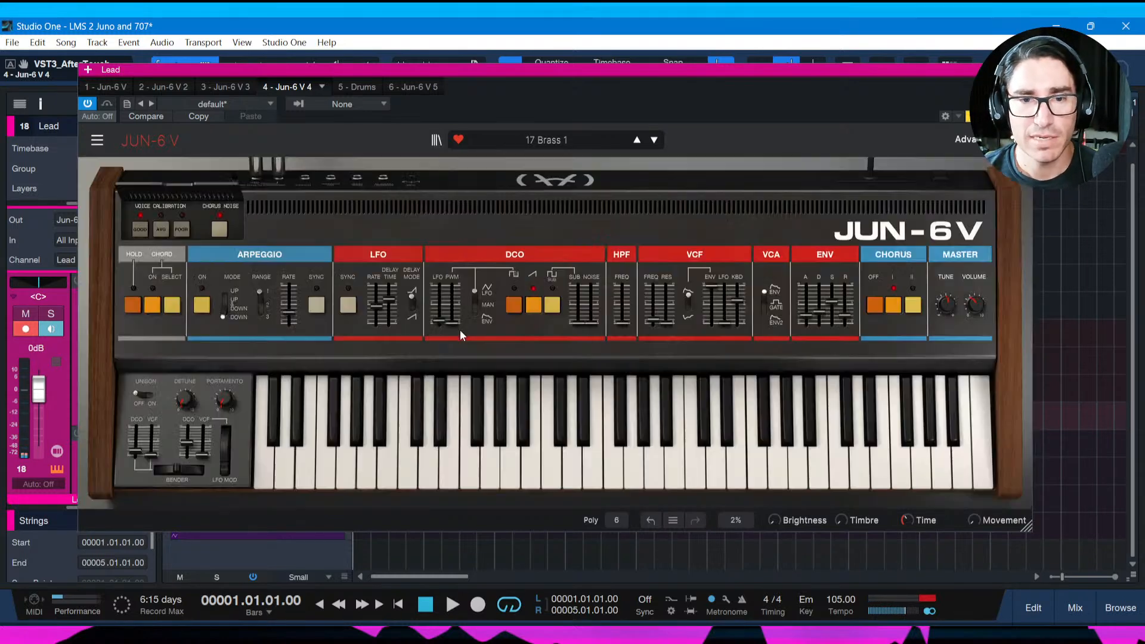
pyautogui.moveTo(685, 74); pyautogui.dragTo(660, 69)
pyautogui.press('space')
pyautogui.click(197, 224)
pyautogui.moveTo(826, 73); pyautogui.dragTo(836, 86)
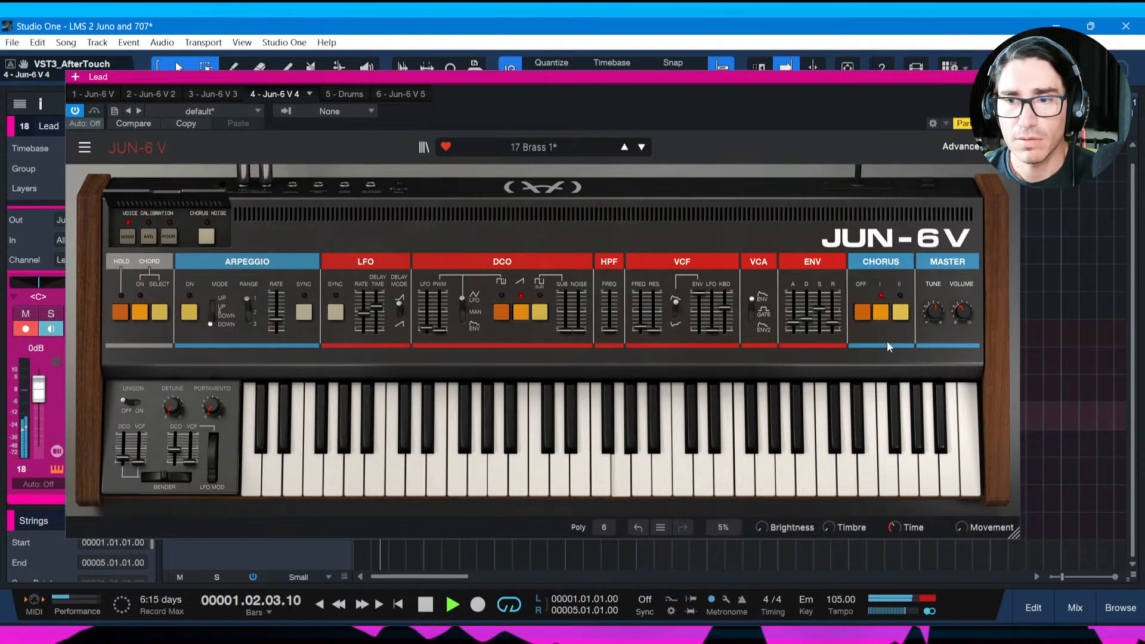
# Set the lead synth's master volume to -13.7.
pyautogui.moveTo(963, 312)
pyautogui.moveTo(963, 312); pyautogui.dragTo(963, 308)
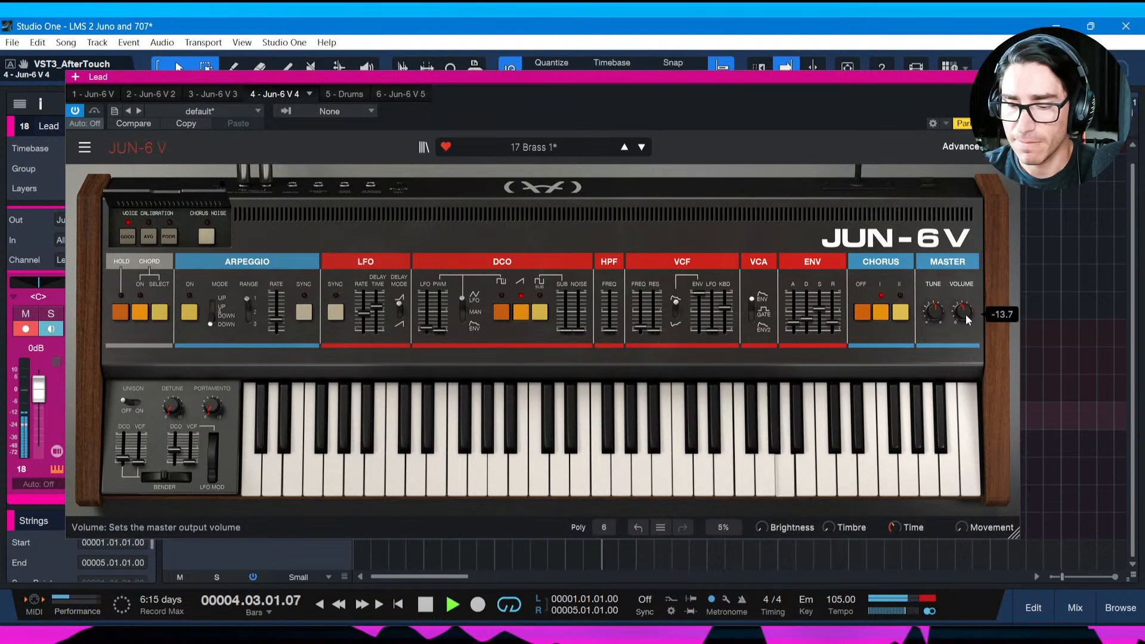
pyautogui.moveTo(921, 100); pyautogui.dragTo(898, 109)
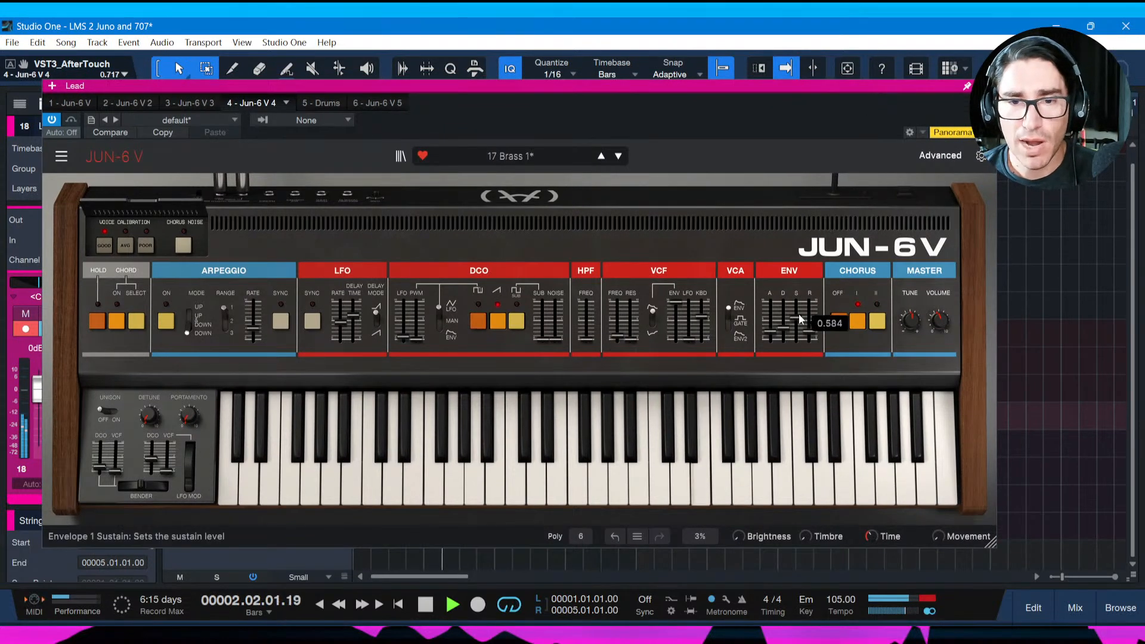
# Add a Synth Verb send to the Lead channel and adjust its send level.
pyautogui.moveTo(729, 87); pyautogui.dragTo(867, 70)
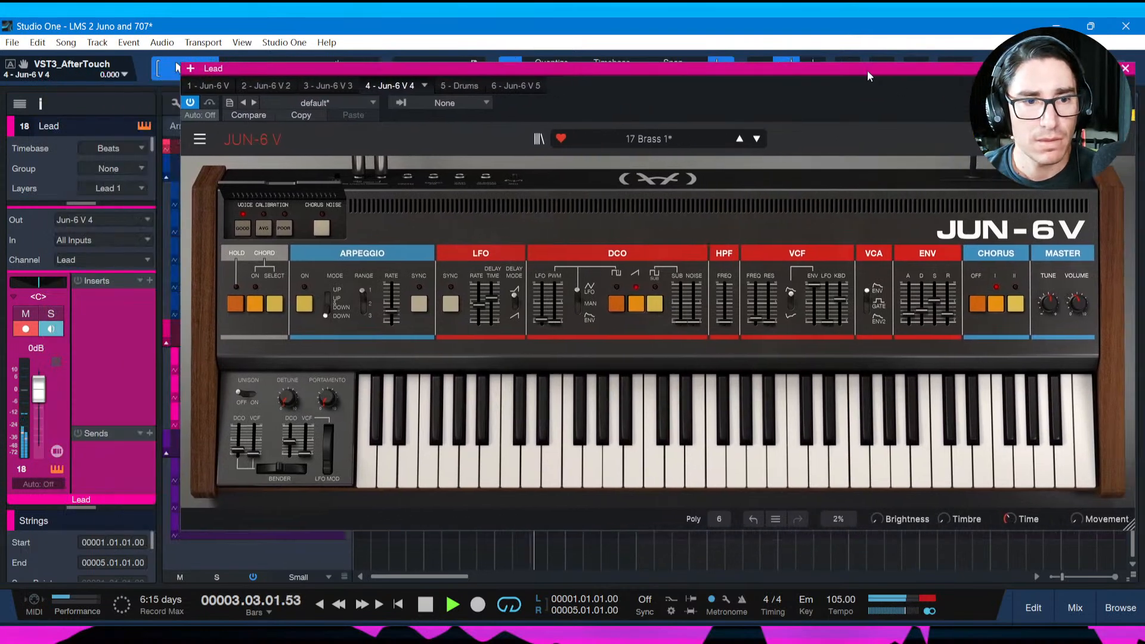
pyautogui.click(150, 433)
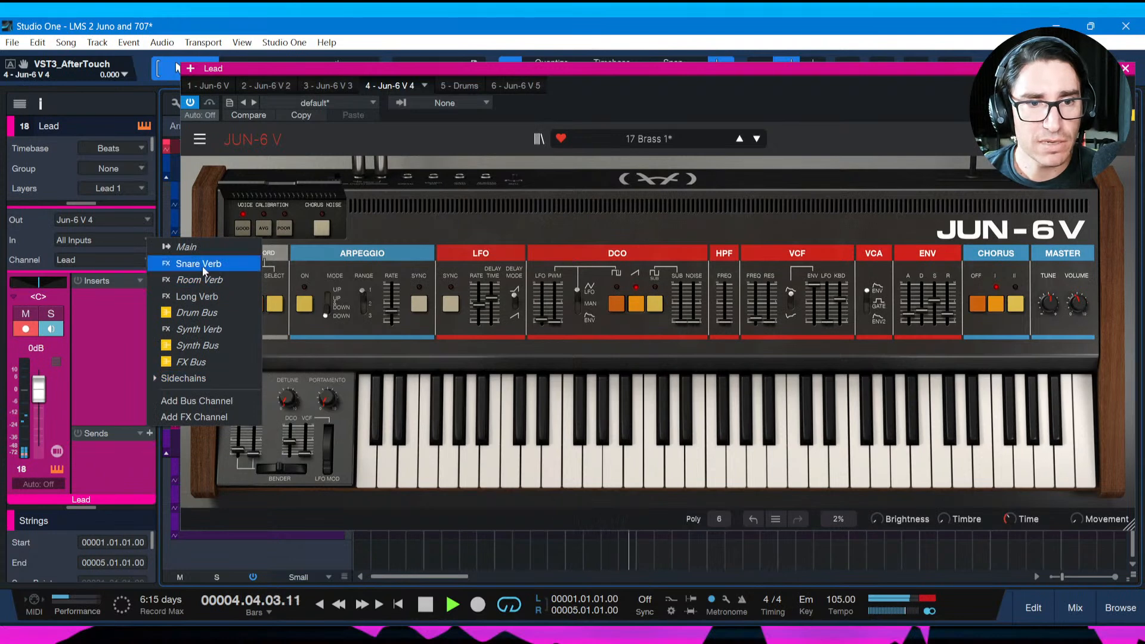
pyautogui.click(192, 329)
pyautogui.moveTo(118, 463)
pyautogui.mouseDown()
pyautogui.moveTo(130, 464)
pyautogui.moveTo(120, 463)
pyautogui.mouseUp()
# Insert the Replika XT delay on the Lead channel.
pyautogui.click(151, 279)
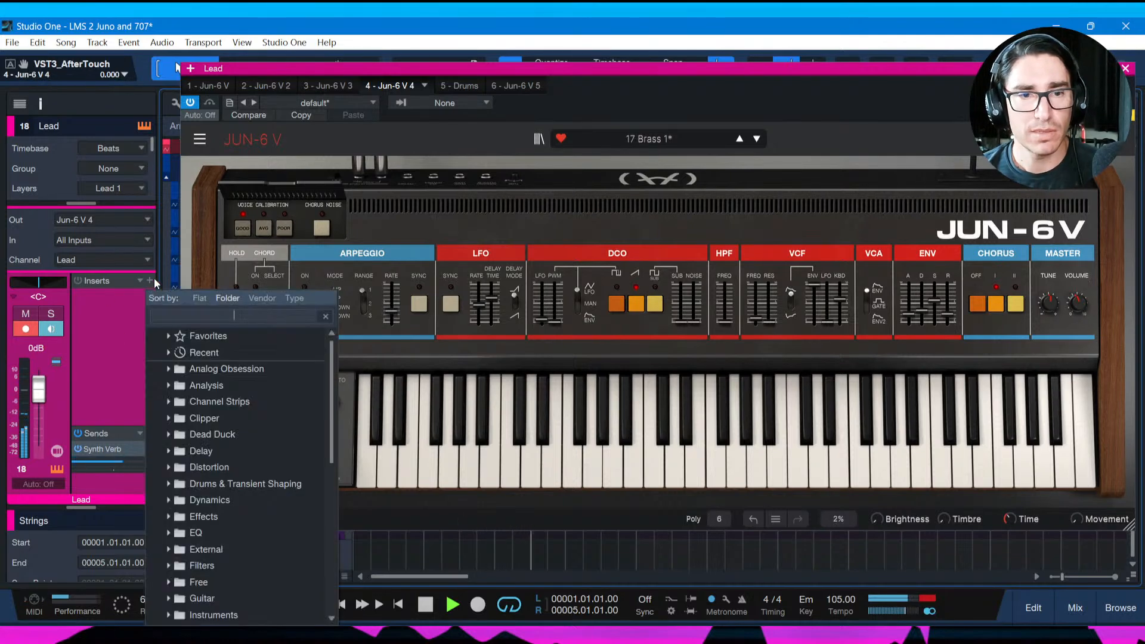
pyautogui.write('e')
pyautogui.press('BackSpace')
pyautogui.write('r')
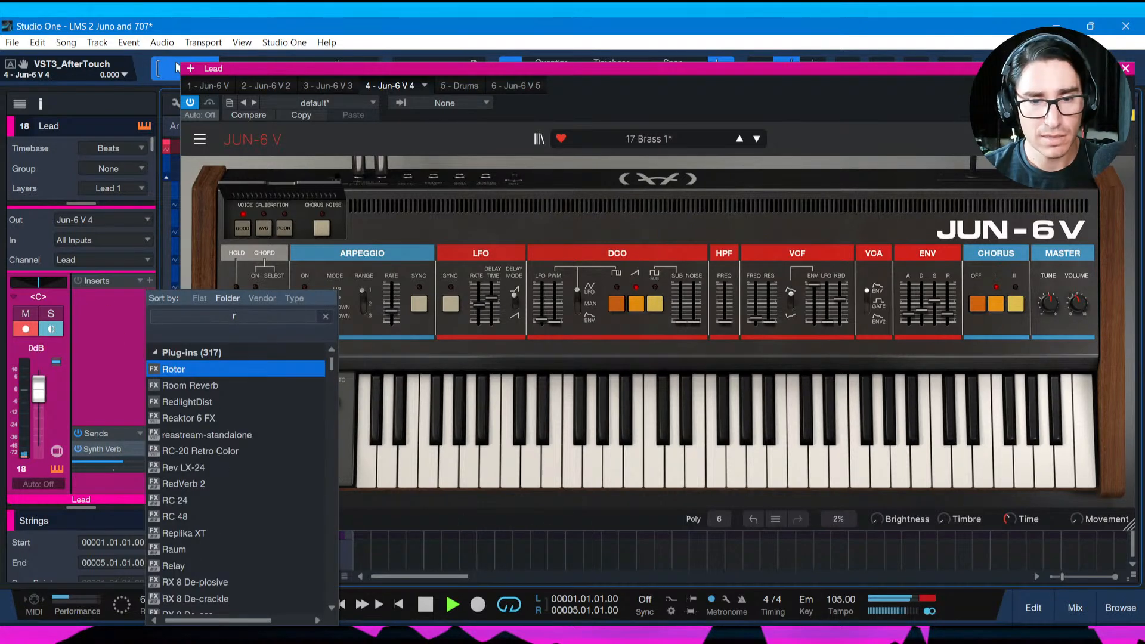
pyautogui.write('epli')
pyautogui.press('Return')
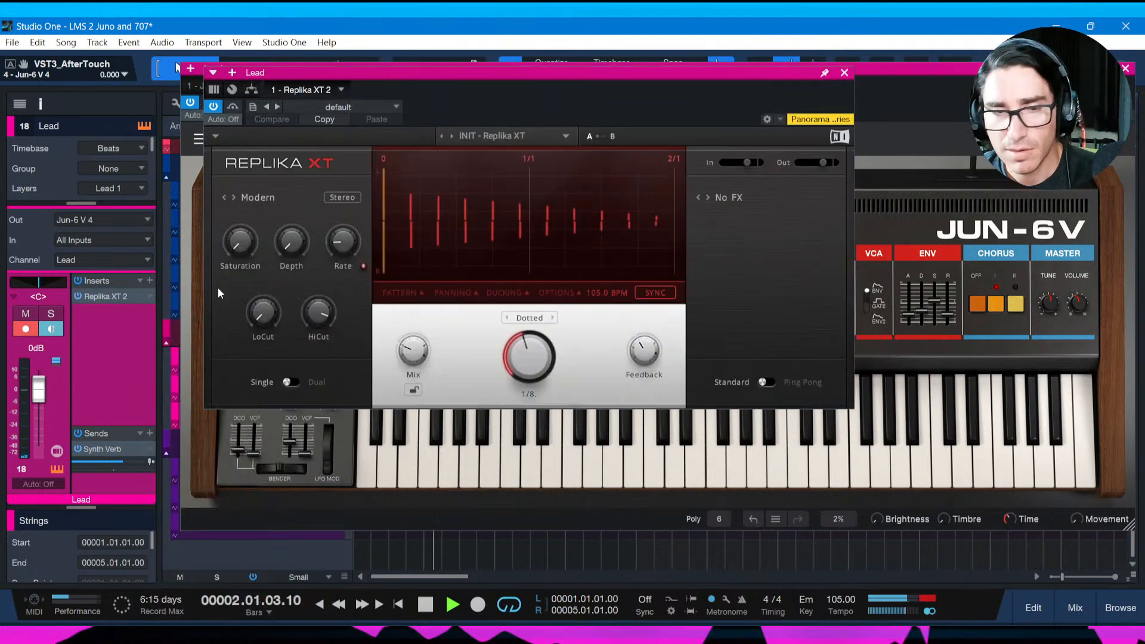
# Switch the lead's delay to Ping Pong, raise its LoCut and lower its HiCut.
pyautogui.moveTo(667, 74); pyautogui.dragTo(654, 99)
pyautogui.click(757, 407)
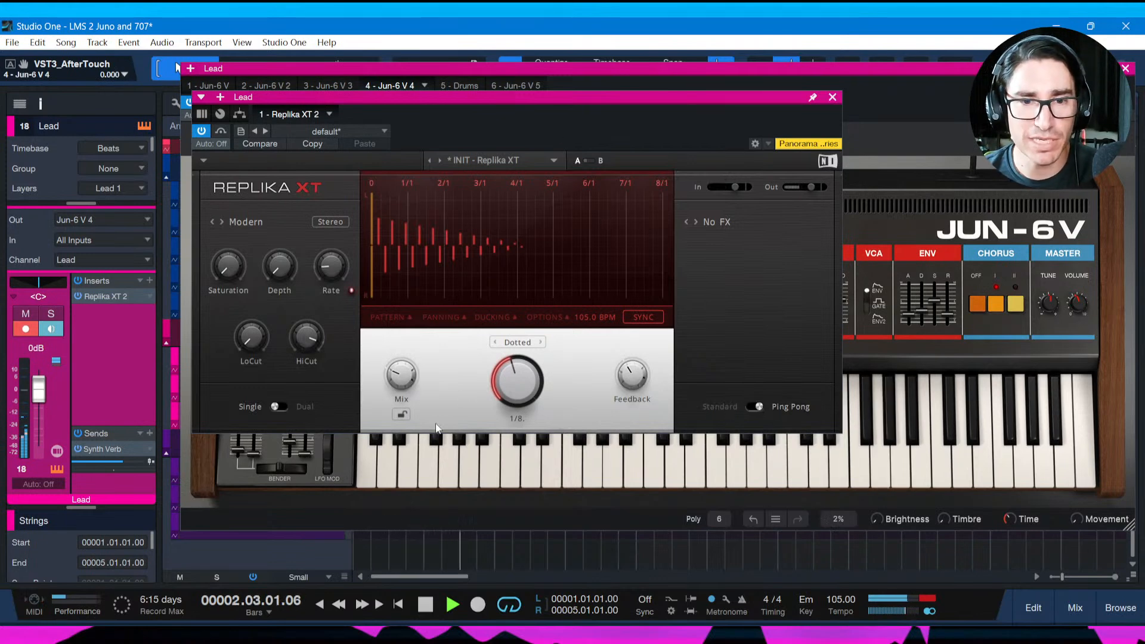
pyautogui.moveTo(403, 382)
pyautogui.moveTo(315, 337); pyautogui.dragTo(251, 302)
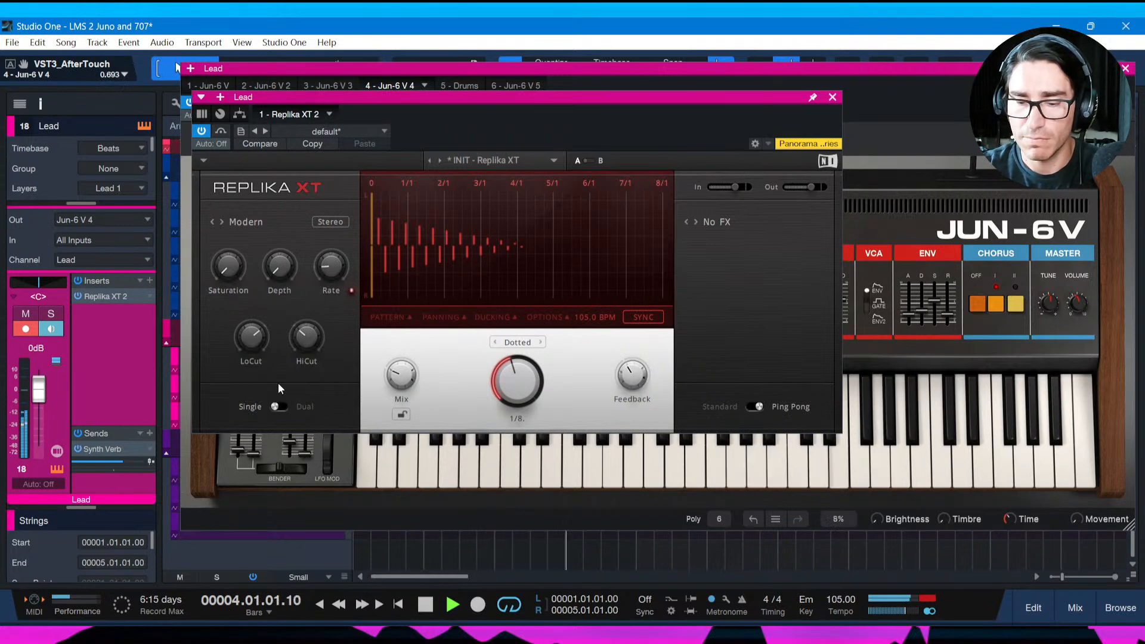
# Stop playback and save the song, closing the Replika XT and Jun-6 V windows.
pyautogui.press('space')
pyautogui.hotkey('ctrl', 's')
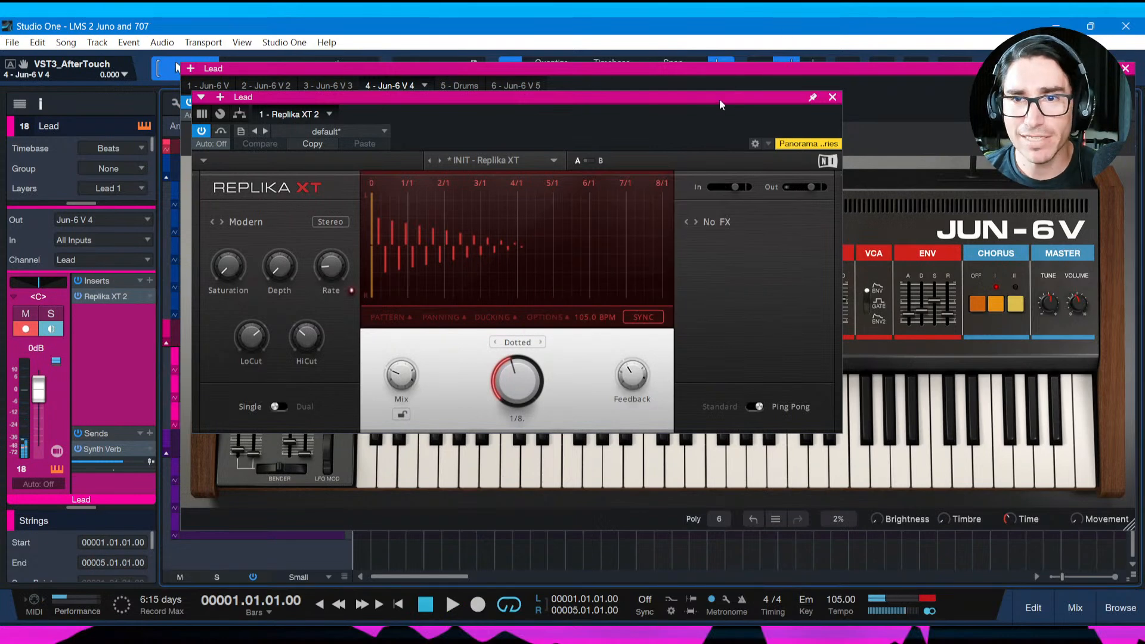
pyautogui.moveTo(719, 99); pyautogui.dragTo(710, 102)
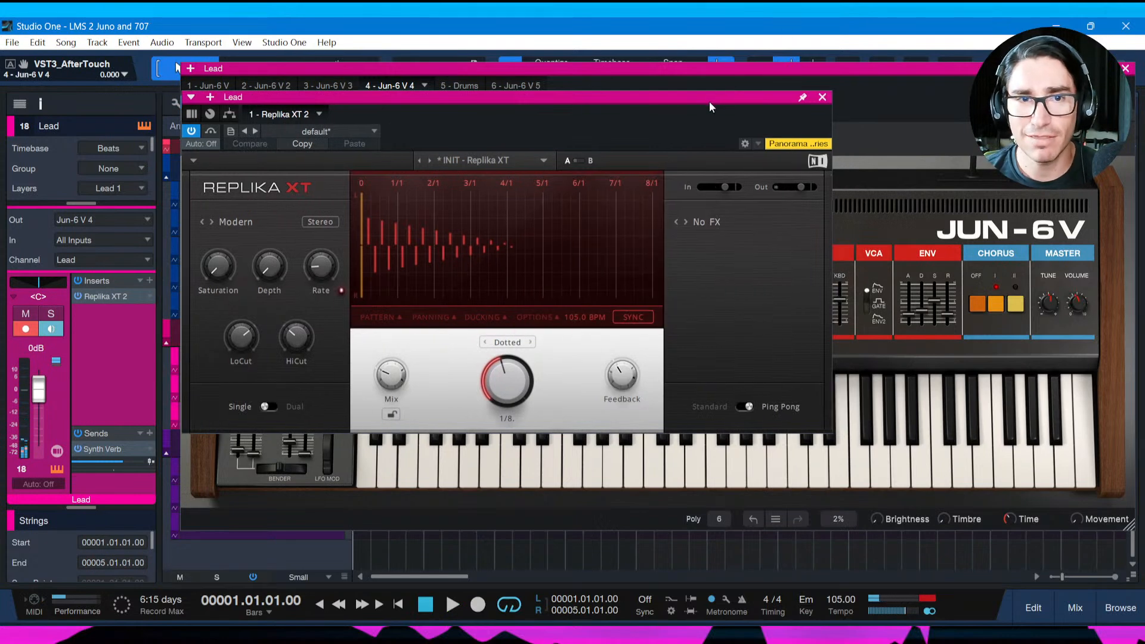
pyautogui.click(823, 98)
pyautogui.moveTo(844, 74); pyautogui.dragTo(799, 79)
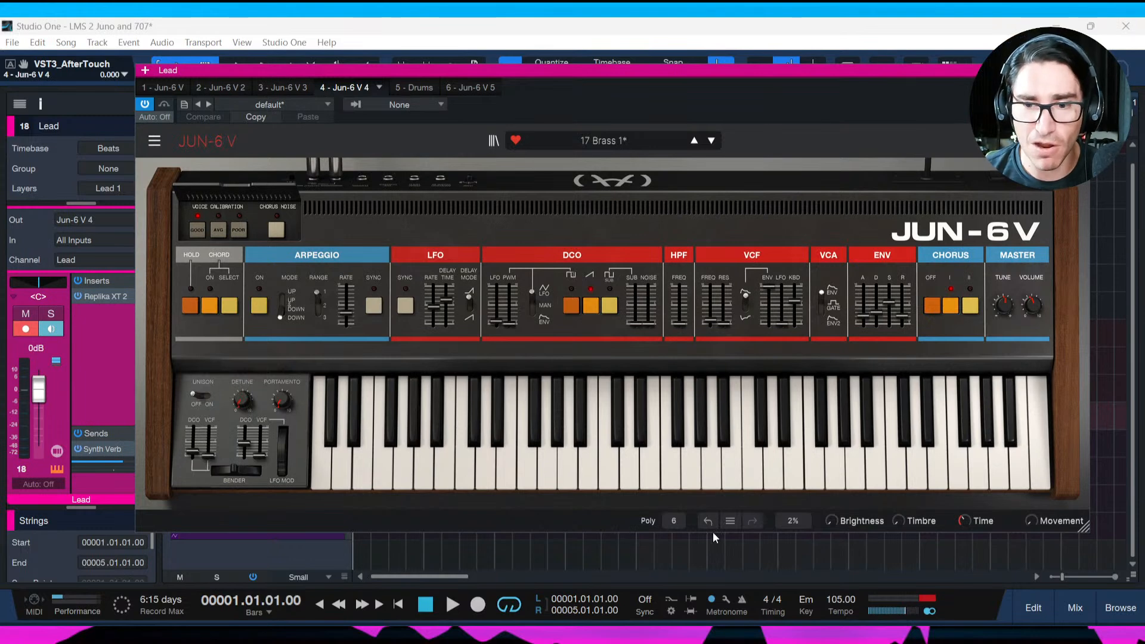
pyautogui.click(677, 536)
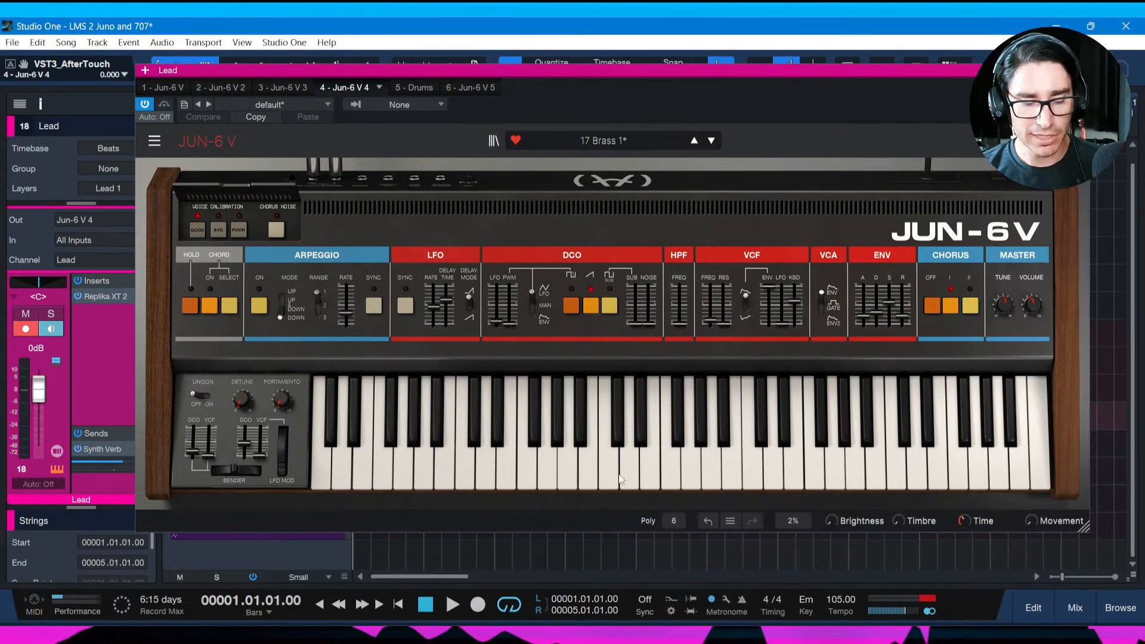
pyautogui.hotkey('ctrl', 's')
pyautogui.moveTo(778, 71); pyautogui.dragTo(749, 77)
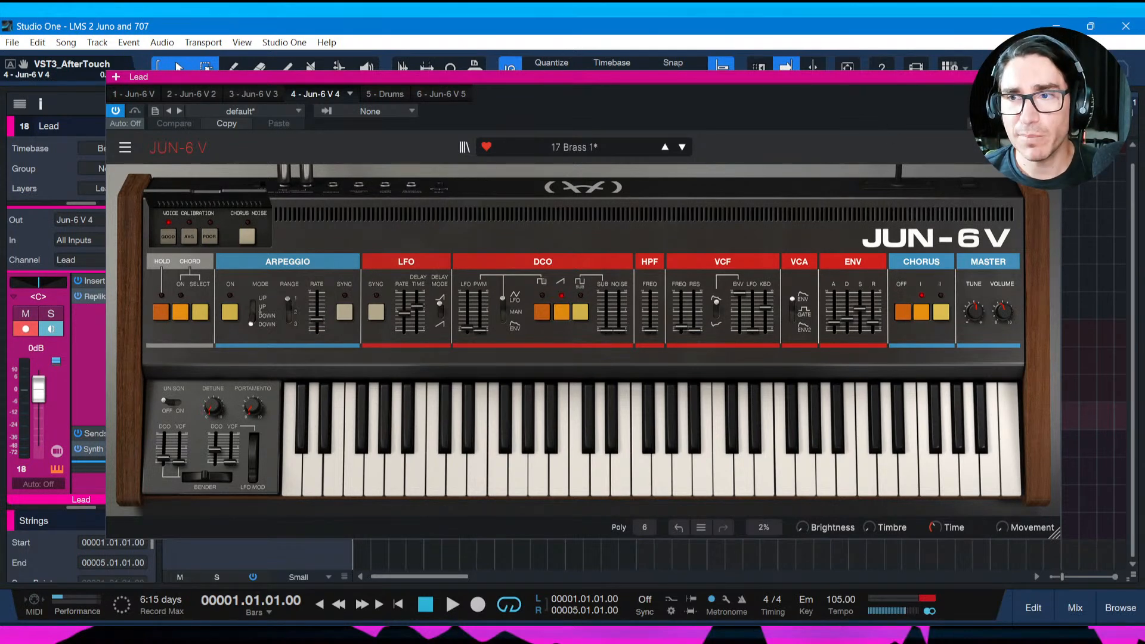
pyautogui.click(1051, 77)
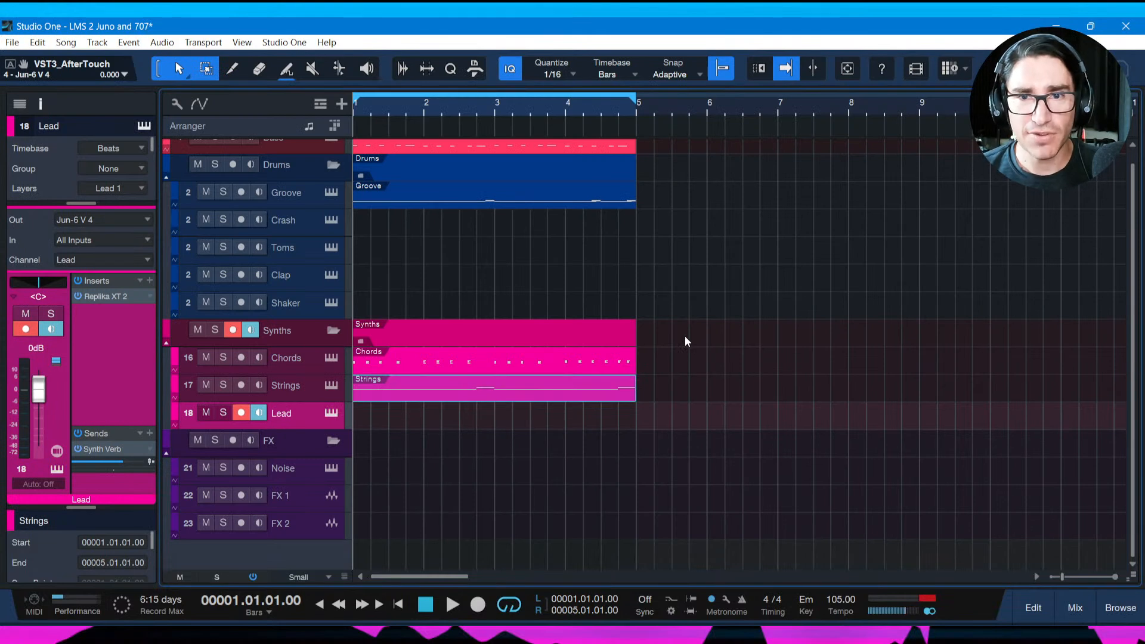
# Duplicate the Bass, Groove, Chords and Strings events directly after the originals so they fill bars 5 to 9.
pyautogui.scroll(-3, 669, 110)
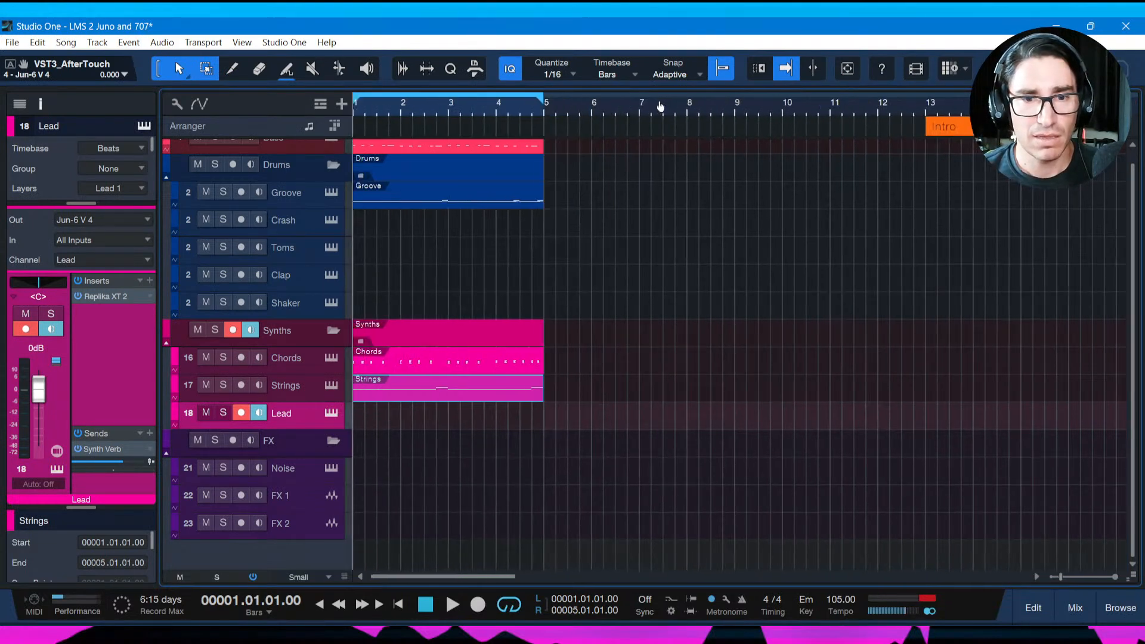
pyautogui.scroll(1, 556, 334)
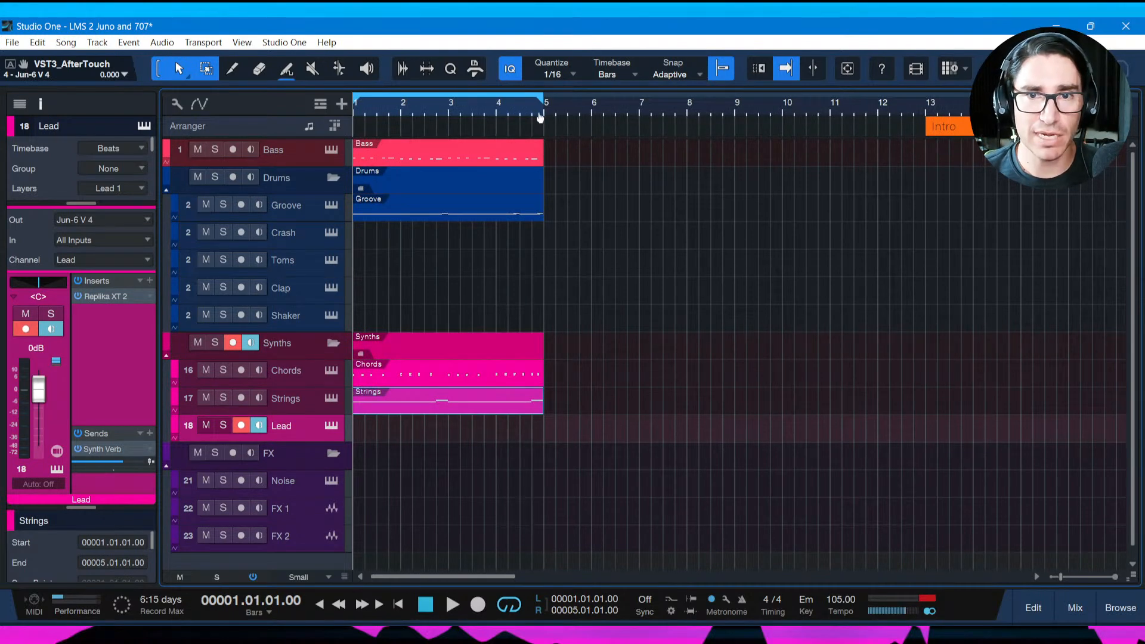
pyautogui.scroll(2, 536, 116)
pyautogui.scroll(-1, 537, 116)
pyautogui.click(500, 438)
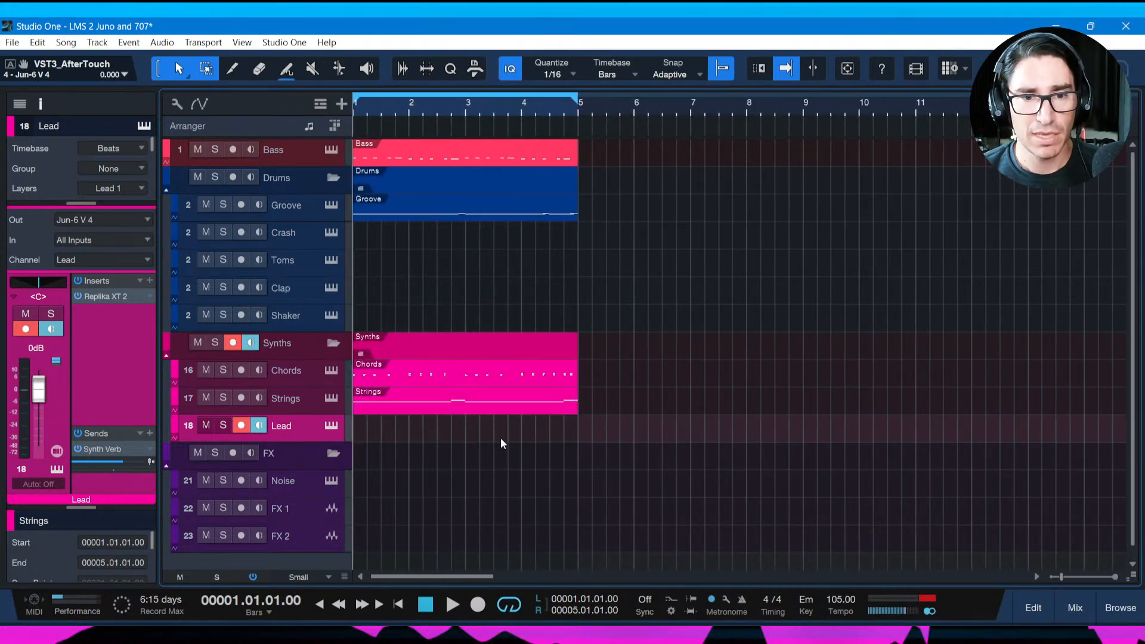
pyautogui.click(480, 409)
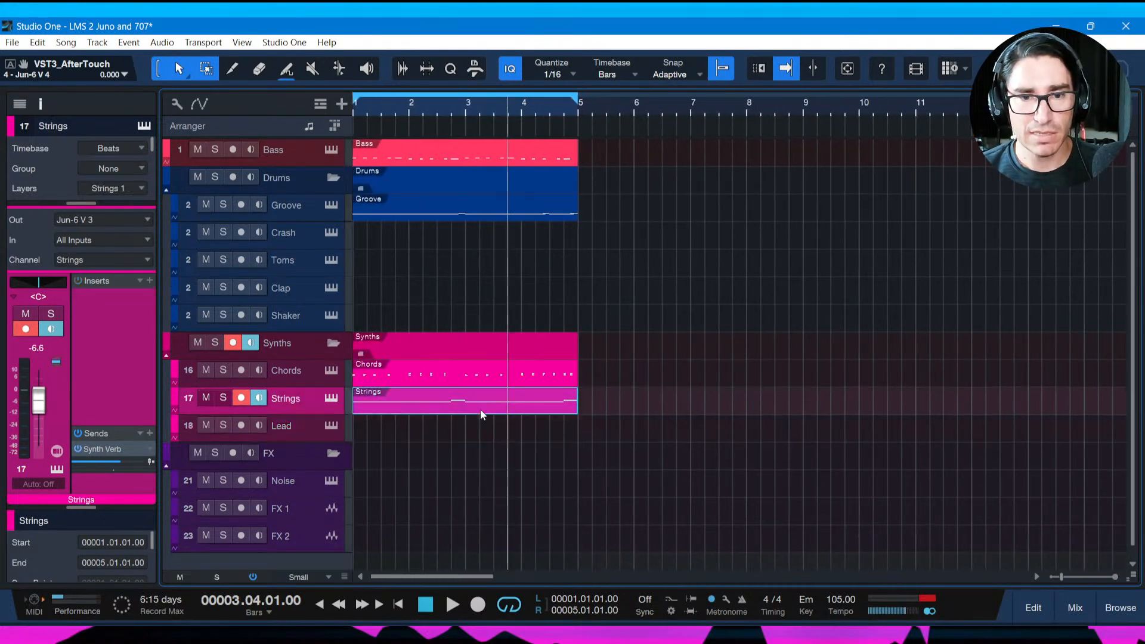
pyautogui.keyDown('shift'); pyautogui.click(457, 381); pyautogui.keyUp('shift')
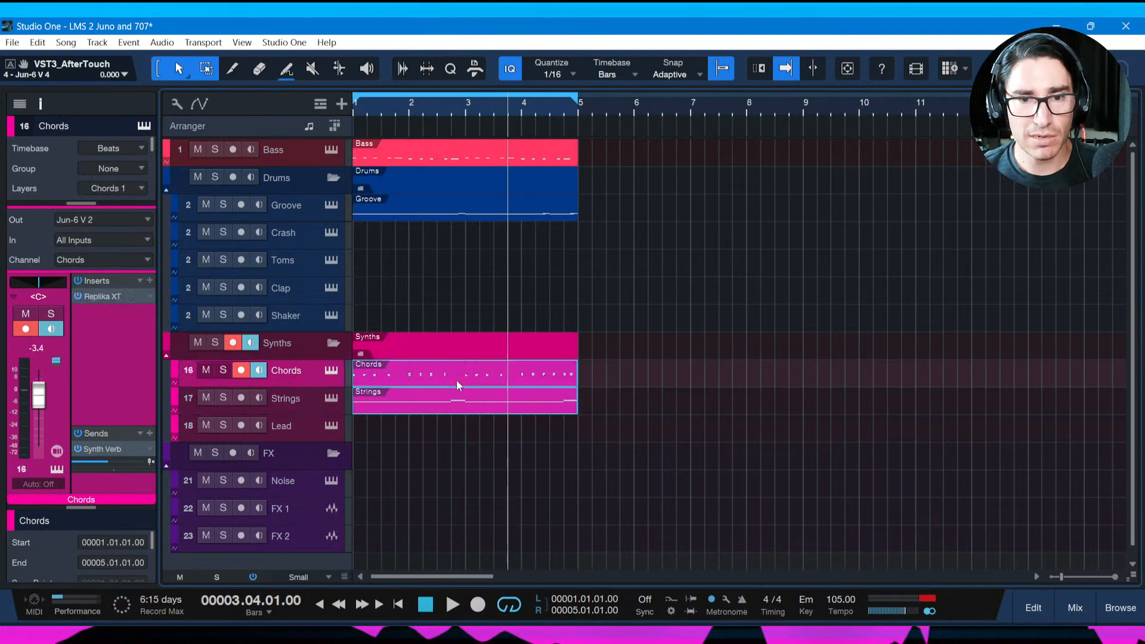
pyautogui.click(469, 206)
pyautogui.keyDown('shift'); pyautogui.click(460, 157); pyautogui.keyUp('shift')
pyautogui.press('d')
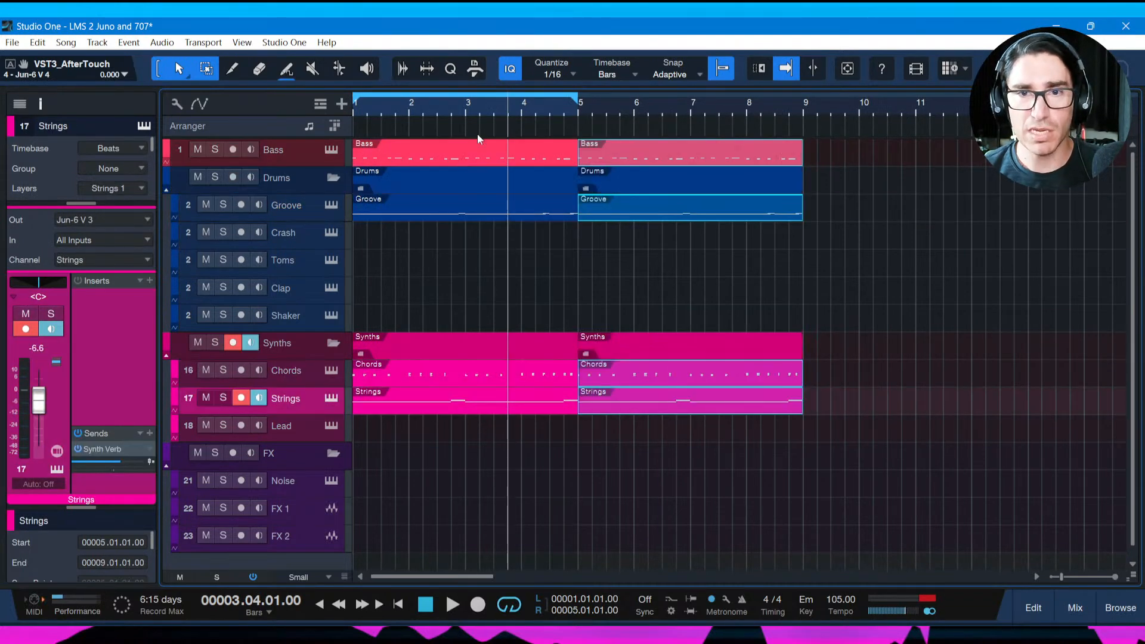
# Save the song with the loop range extended to bar 9 and play it from the start.
pyautogui.moveTo(577, 99); pyautogui.dragTo(810, 111)
pyautogui.hotkey('ctrl', 's')
pyautogui.press('Home')
pyautogui.press('space')
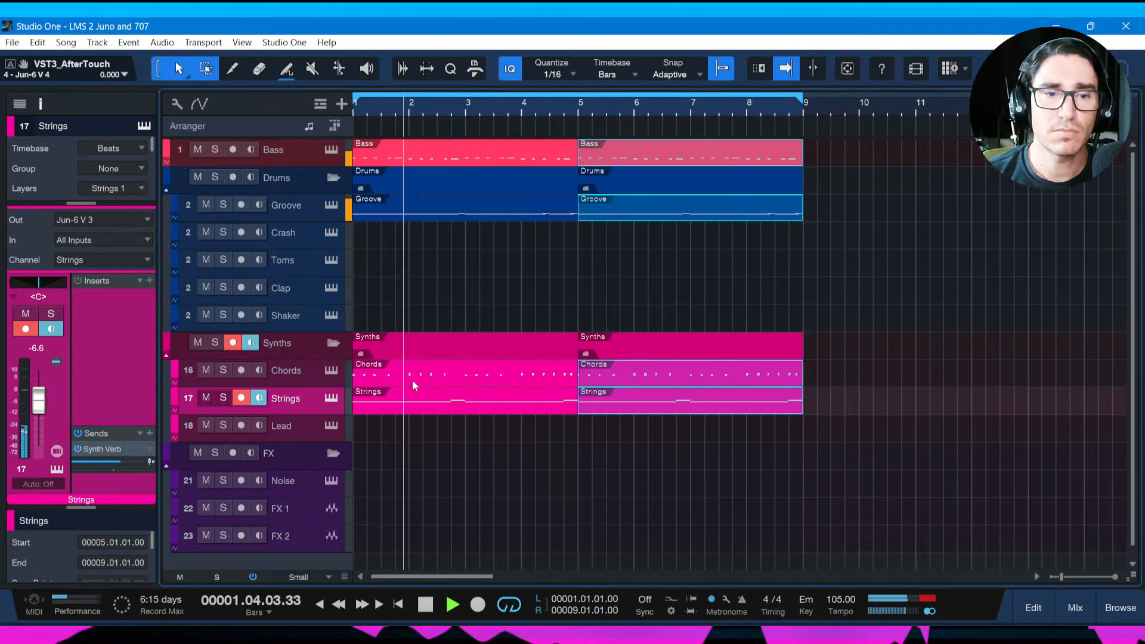
# Rename the Lead track as Lead Brass.
pyautogui.click(309, 423)
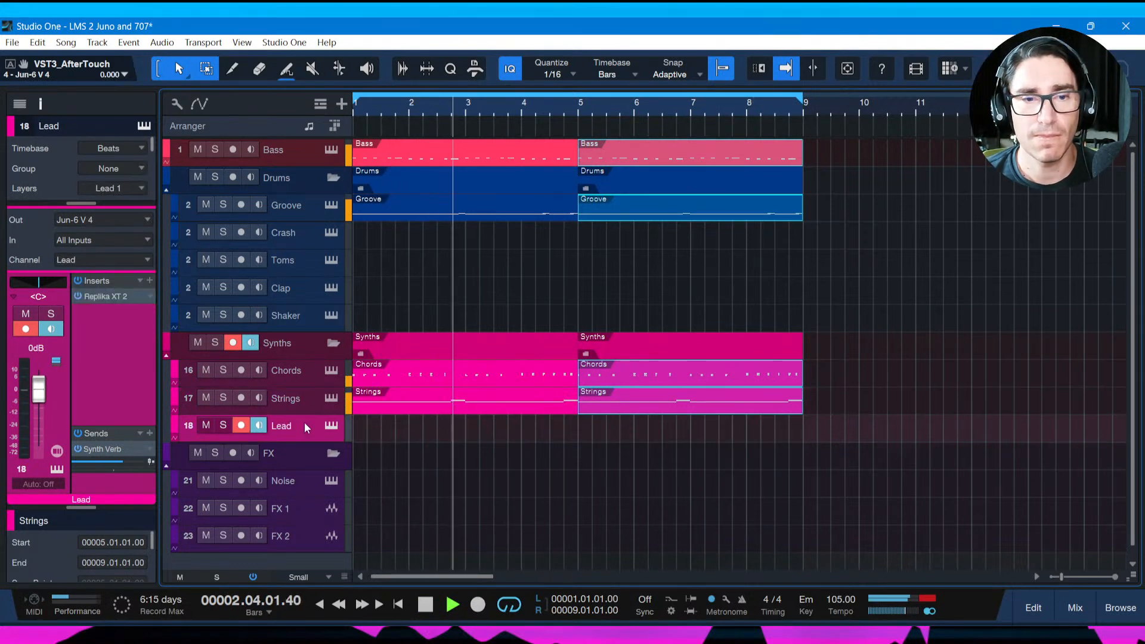
pyautogui.doubleClick(288, 428)
pyautogui.write('B')
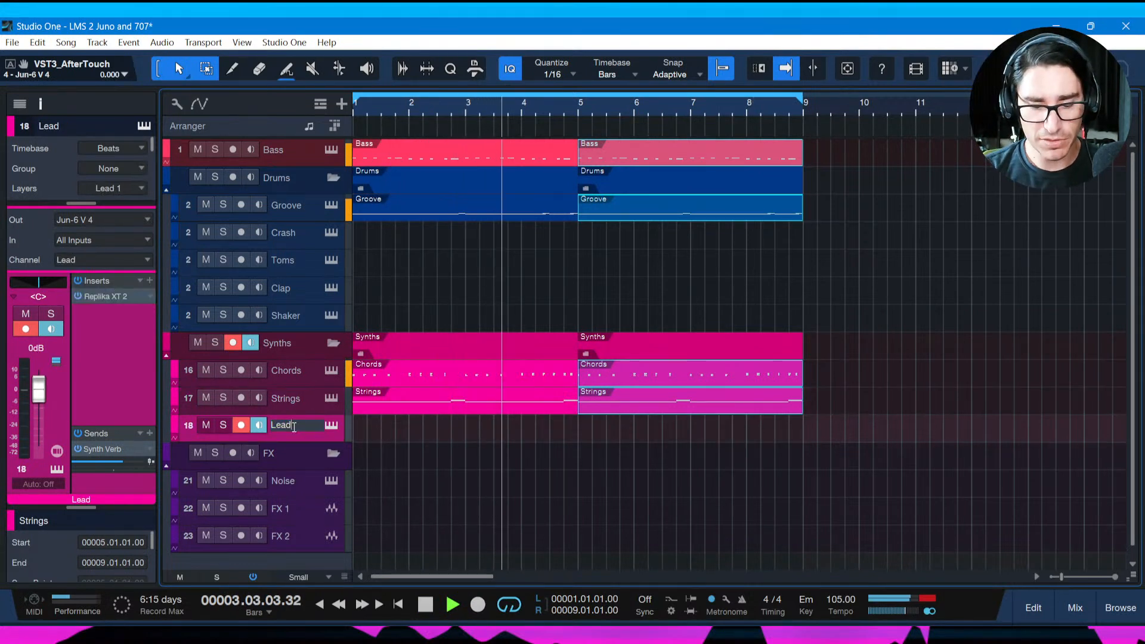
pyautogui.write('rass')
pyautogui.press('Return')
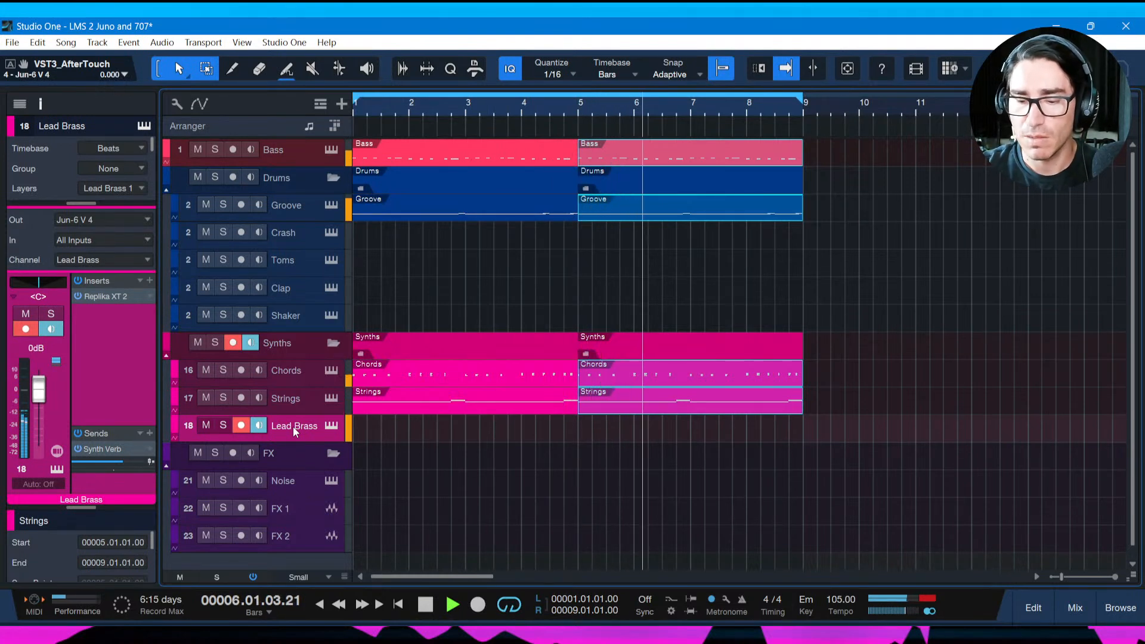
# Rehearse the Lead Brass part over the looped arrangement with its Jun-6 V instrument open, stopping playback at the end.
pyautogui.press('space')
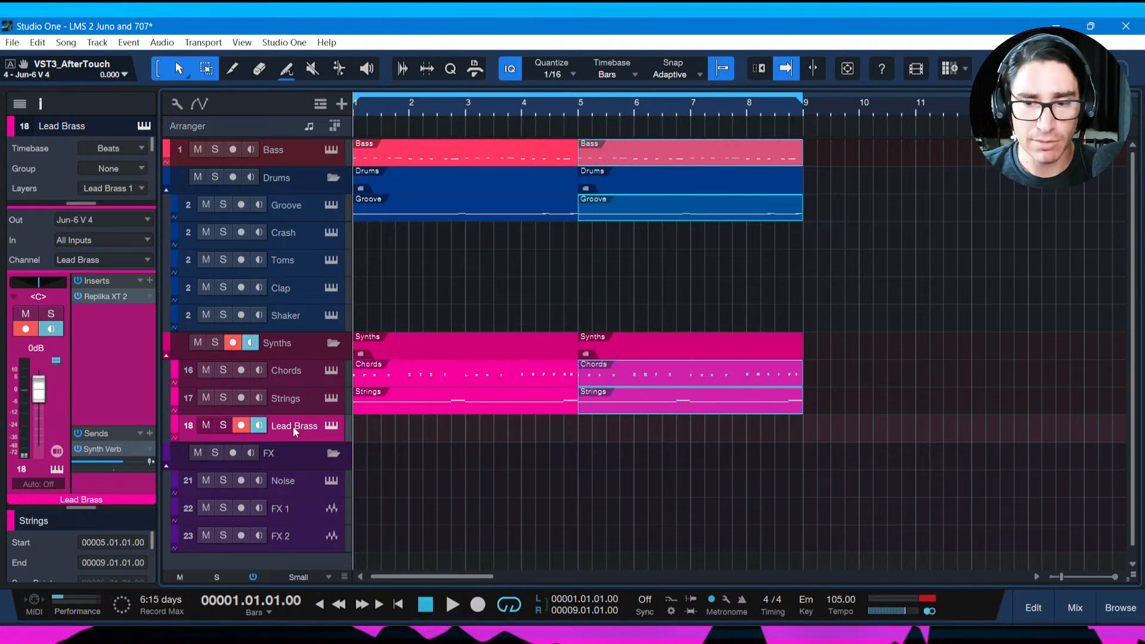
pyautogui.press('space')
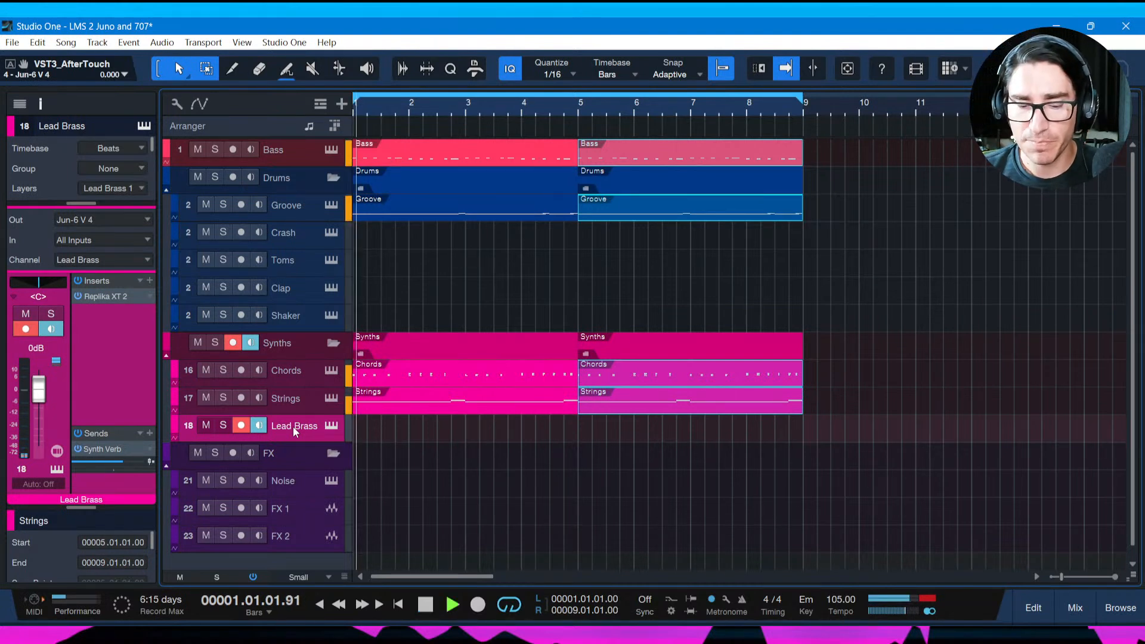
pyautogui.press('space')
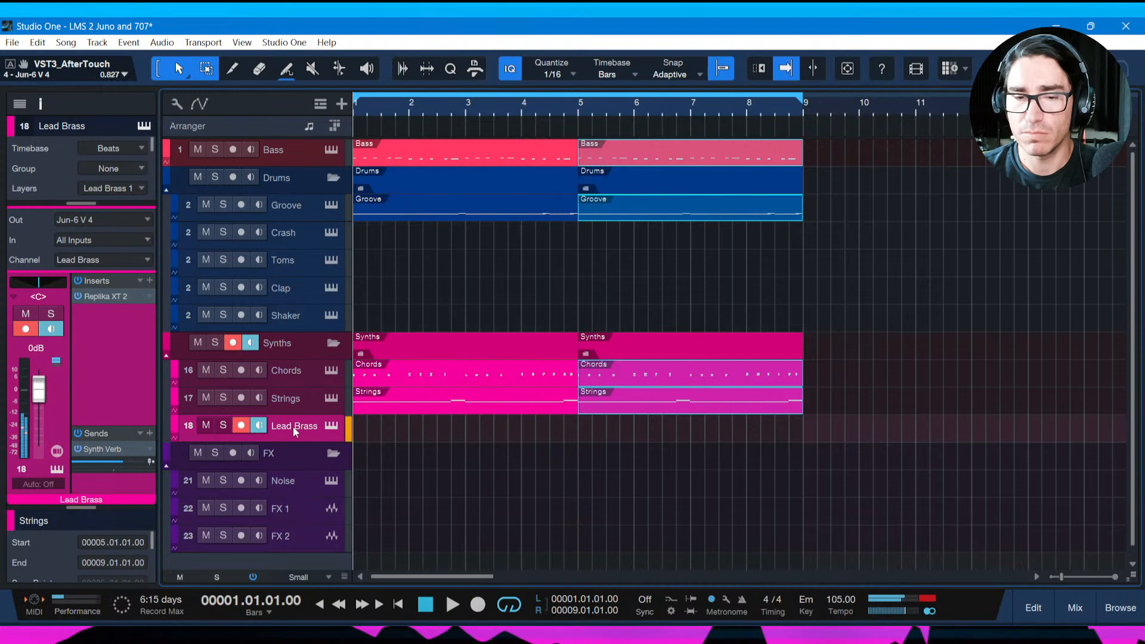
pyautogui.click(329, 426)
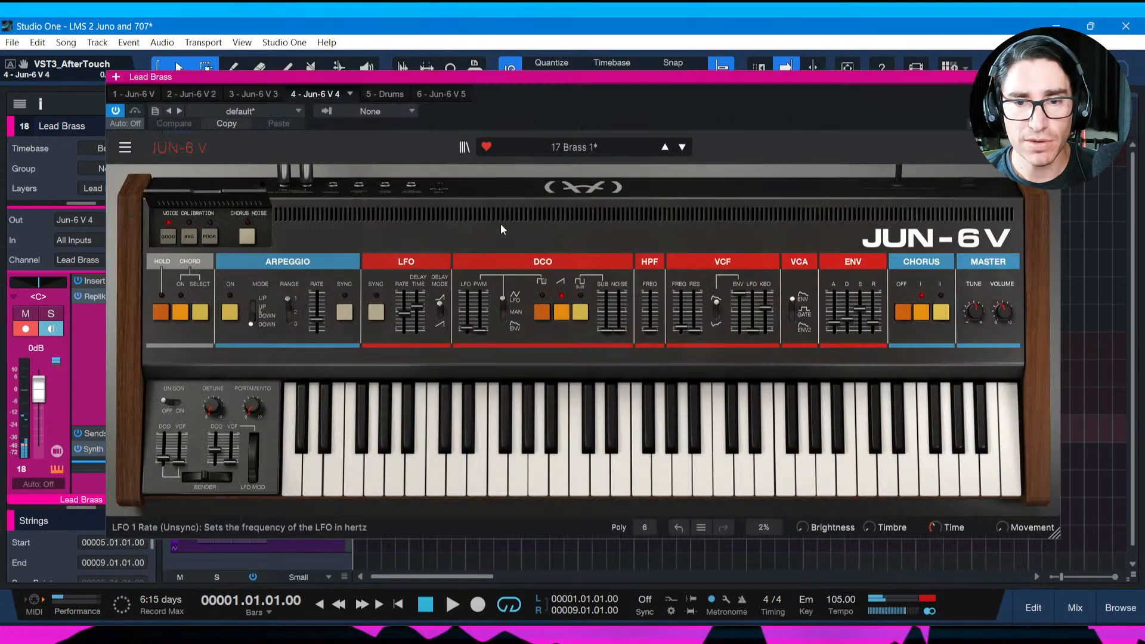
pyautogui.moveTo(724, 80); pyautogui.dragTo(682, 83)
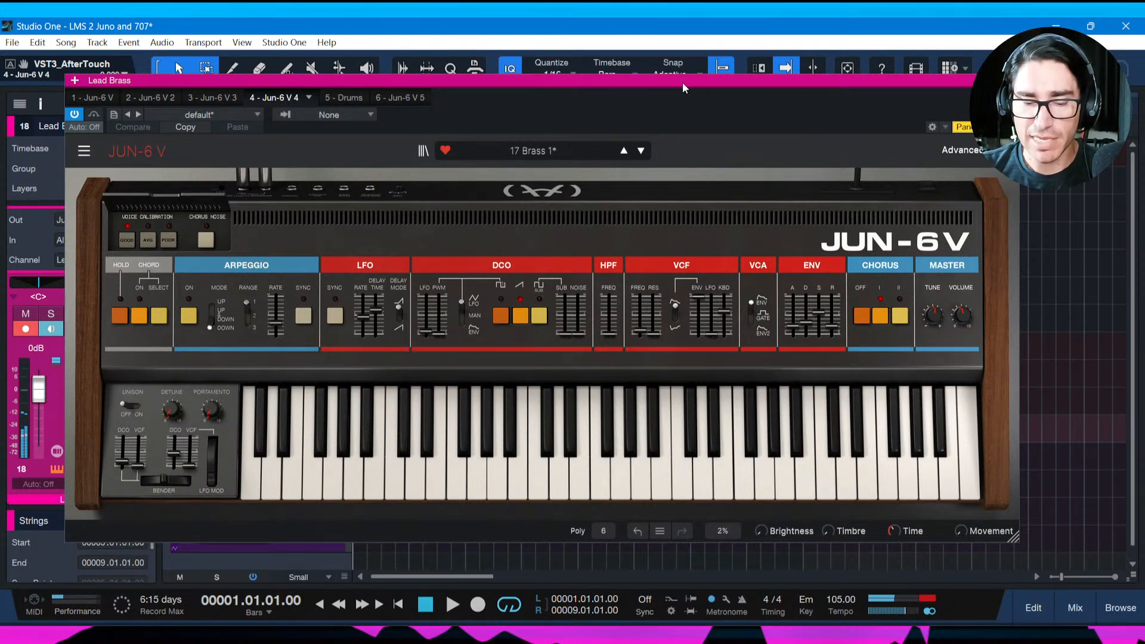
pyautogui.press('space')
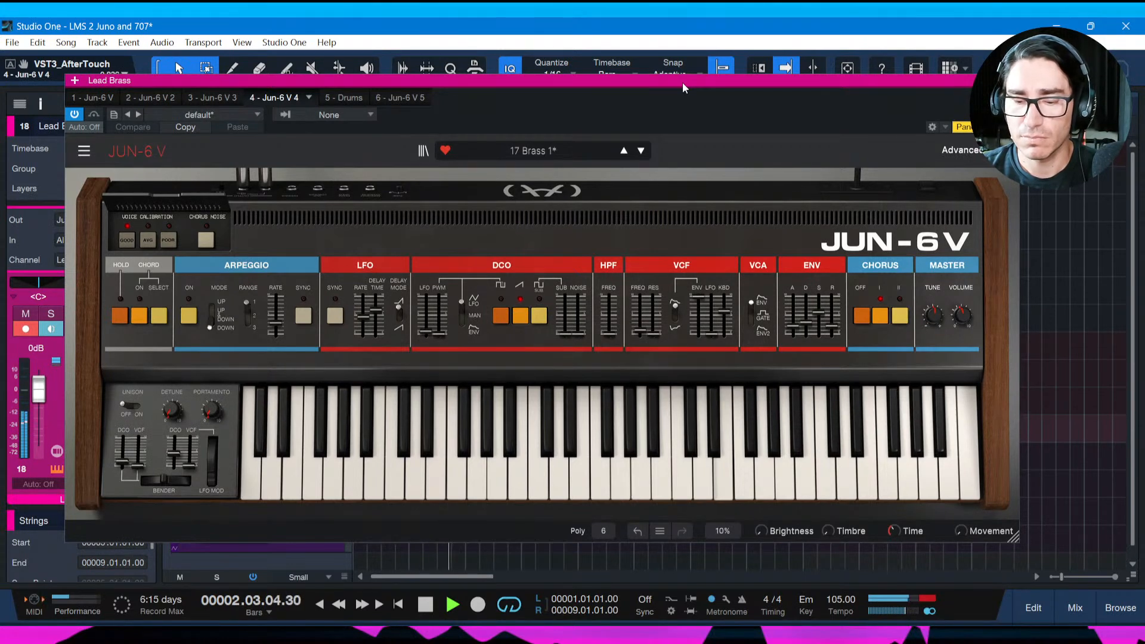
pyautogui.press('space')
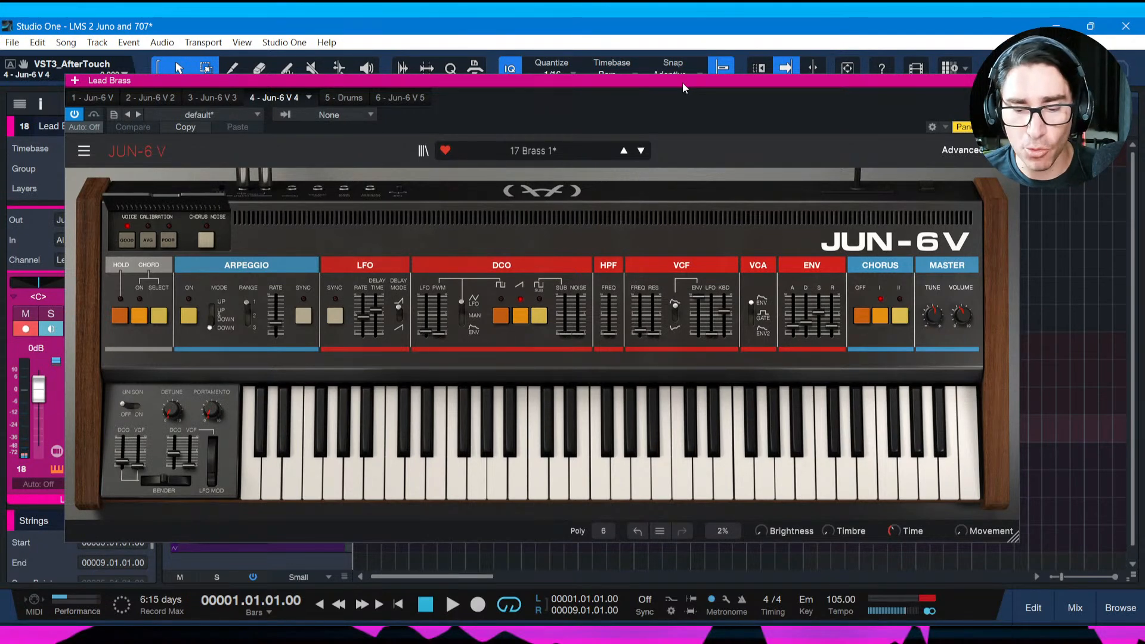
# Play through the Lead Brass idea once more from the song start, stop, and close the instrument window.
pyautogui.press('space')
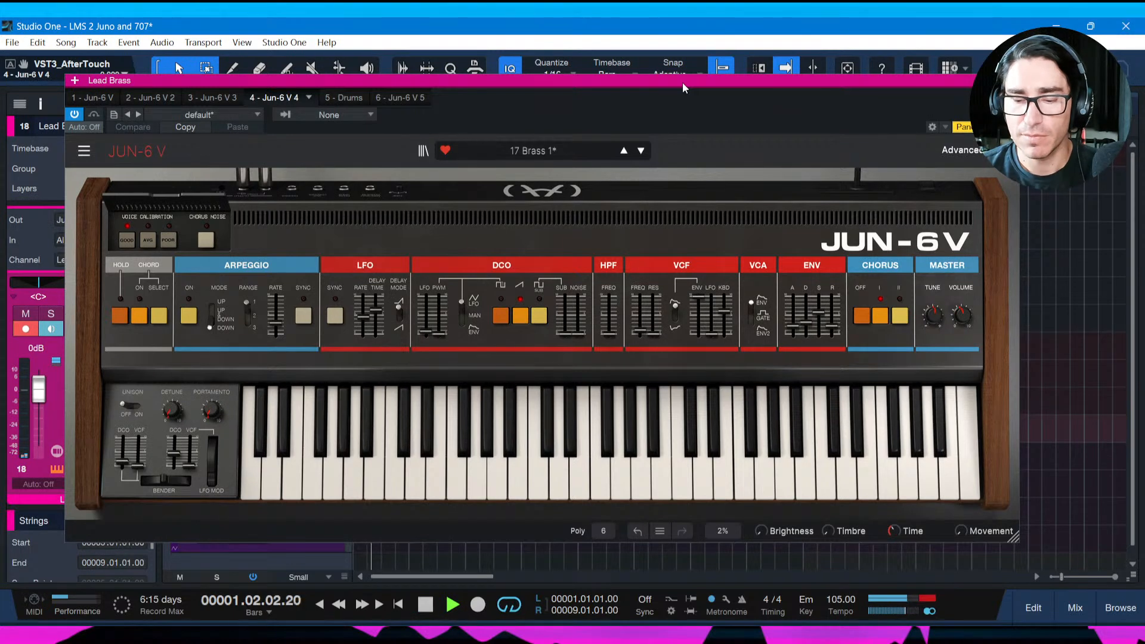
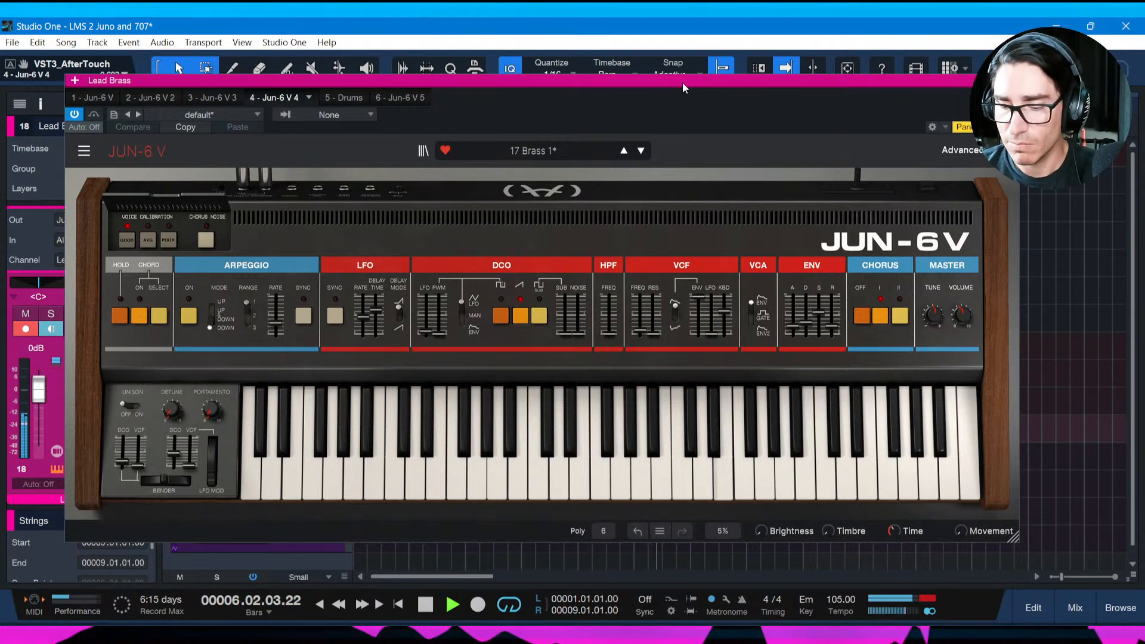
pyautogui.press('space')
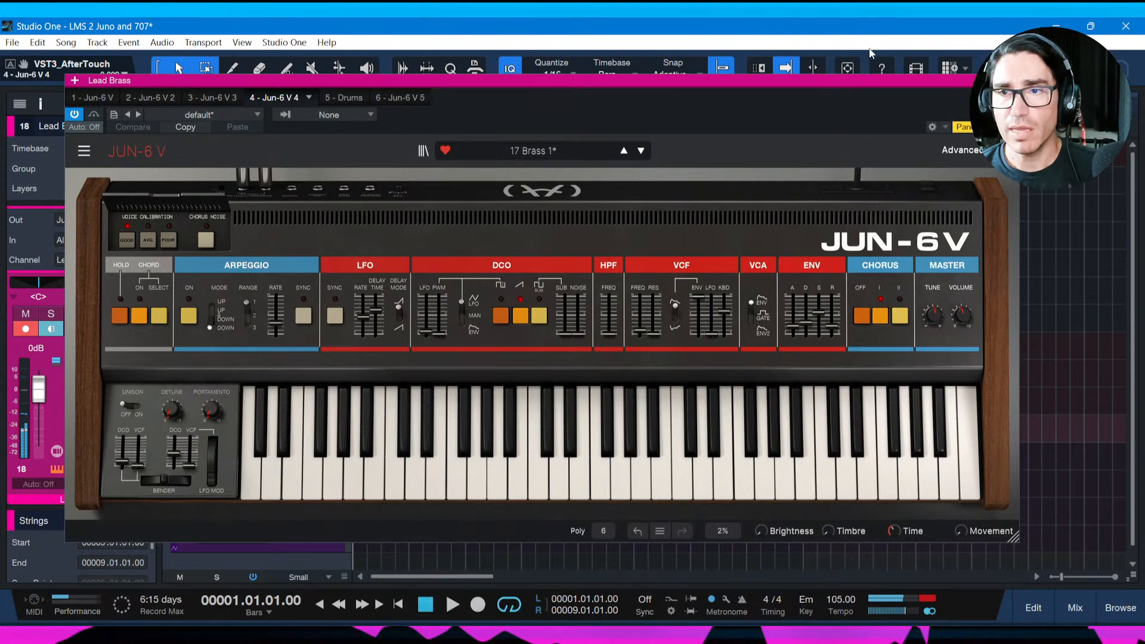
pyautogui.click(1010, 81)
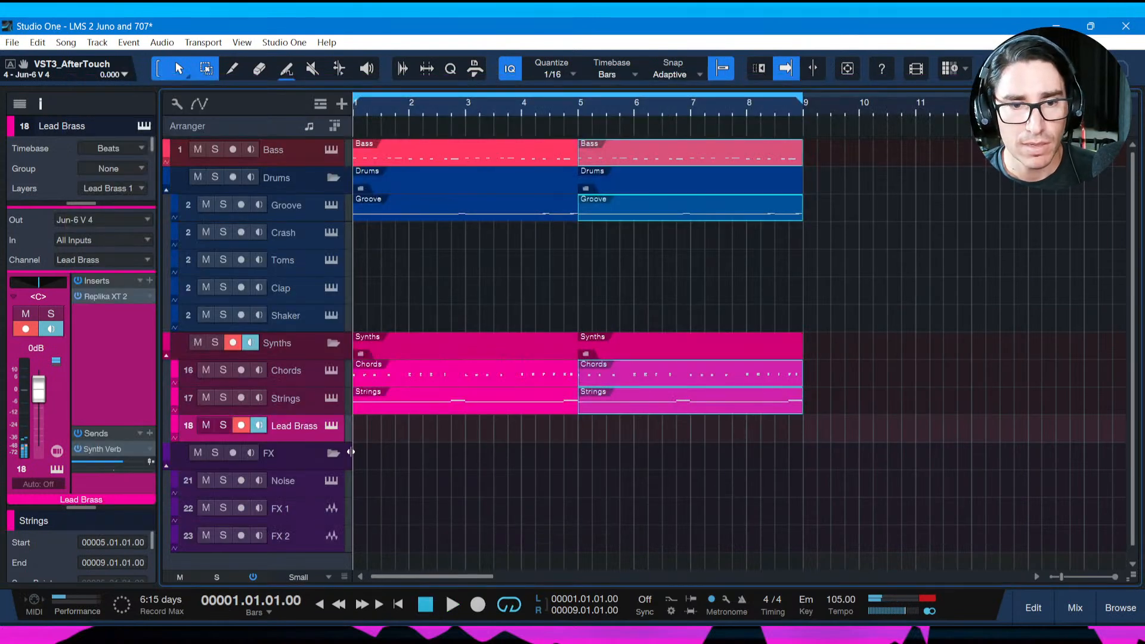
# Create an empty Lead Brass event from bar 1 to bar 5, save the song, and set the loop range to that event.
pyautogui.moveTo(358, 426); pyautogui.dragTo(582, 424)
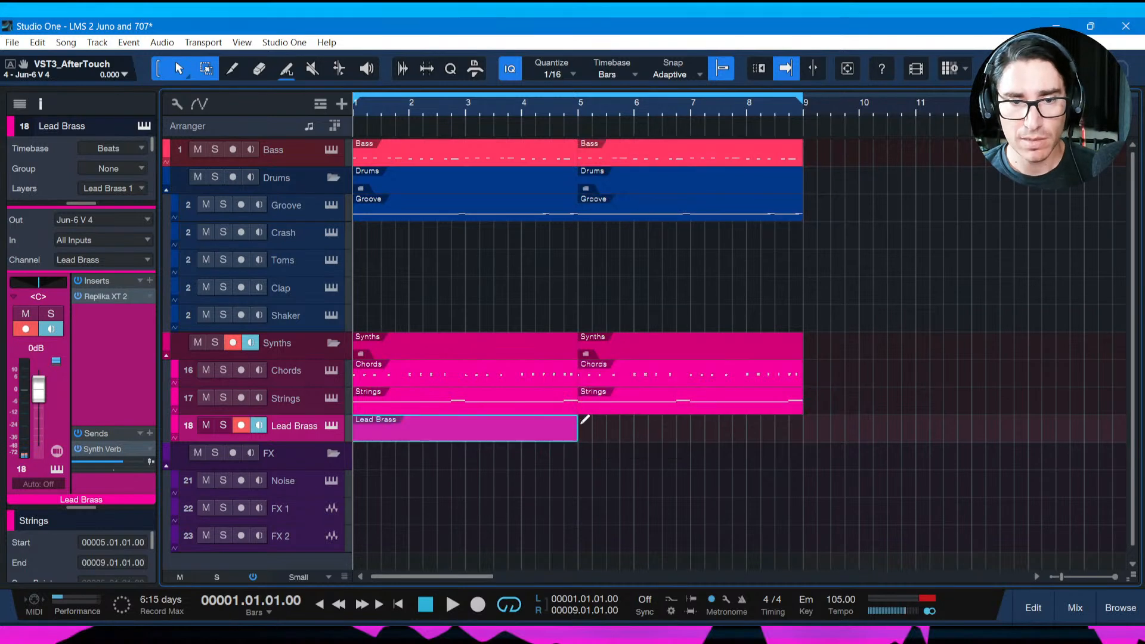
pyautogui.hotkey('ctrl', 's')
pyautogui.click(554, 427)
pyautogui.press('p')
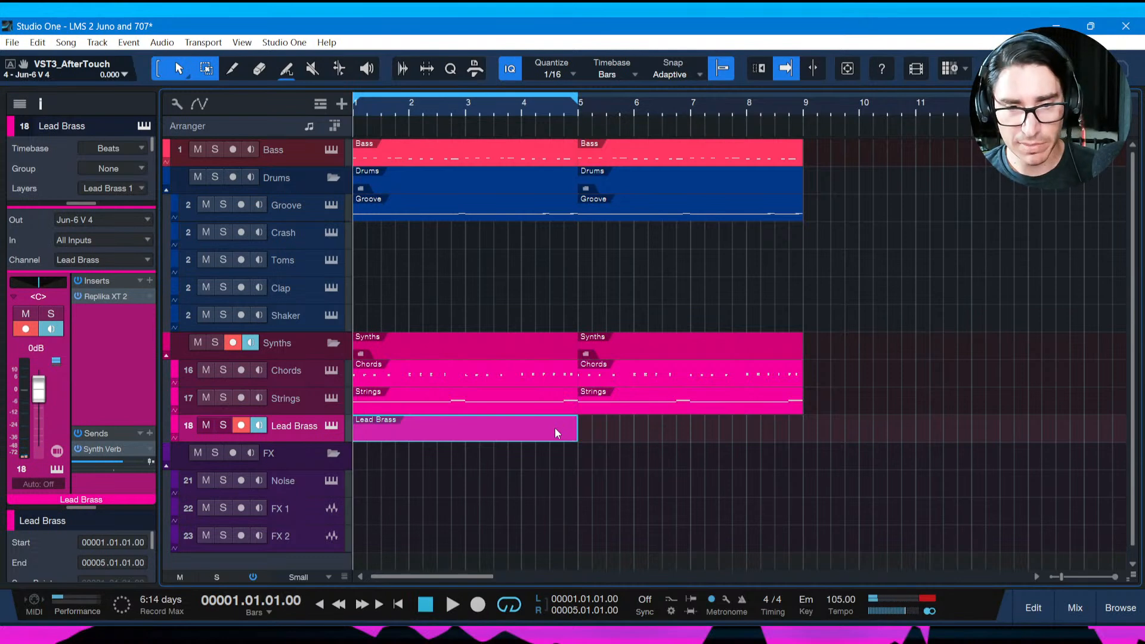
# Record a four-bar lead take into the Lead Brass event with its note editor open, and play back its beginning.
pyautogui.doubleClick(555, 428)
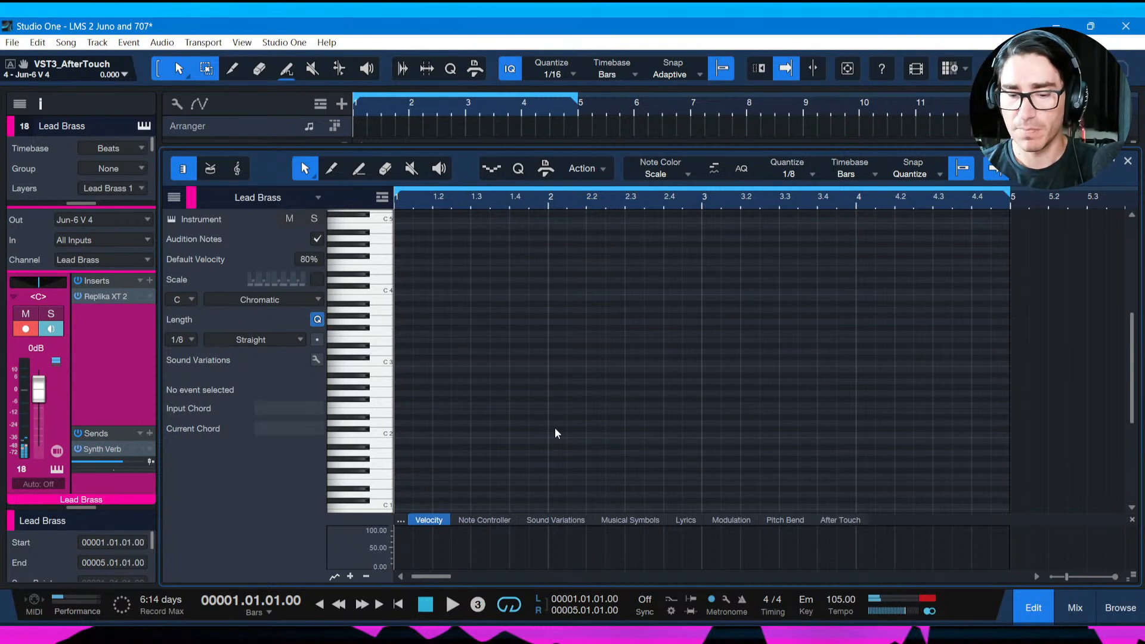
pyautogui.press('KP_Multiply')
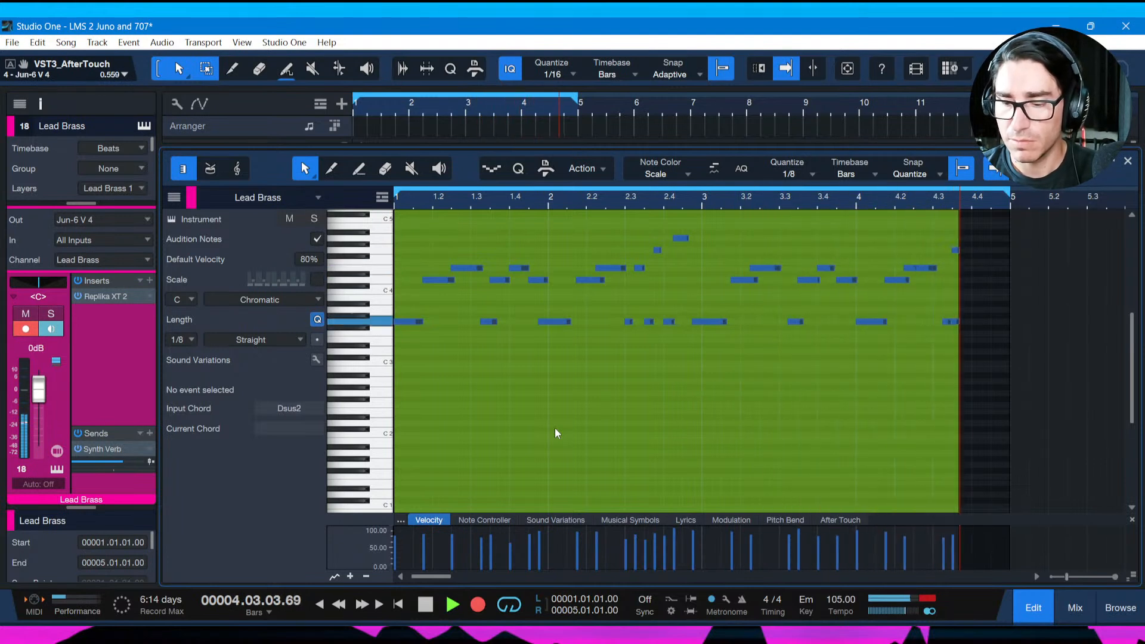
pyautogui.press('space')
pyautogui.press('space')
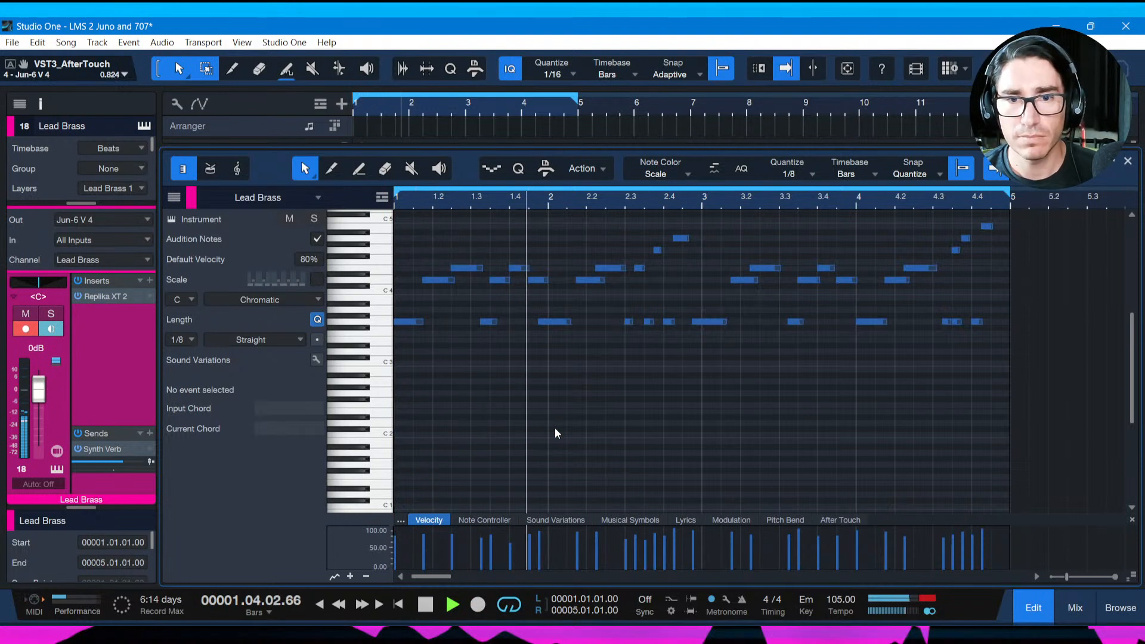
pyautogui.press('space')
# Nudge the long G3 note just before bar 2 one eighth later to start at 2.1.2, and audition it.
pyautogui.click(557, 325)
pyautogui.hotkey('alt', 'Right')
pyautogui.press('space')
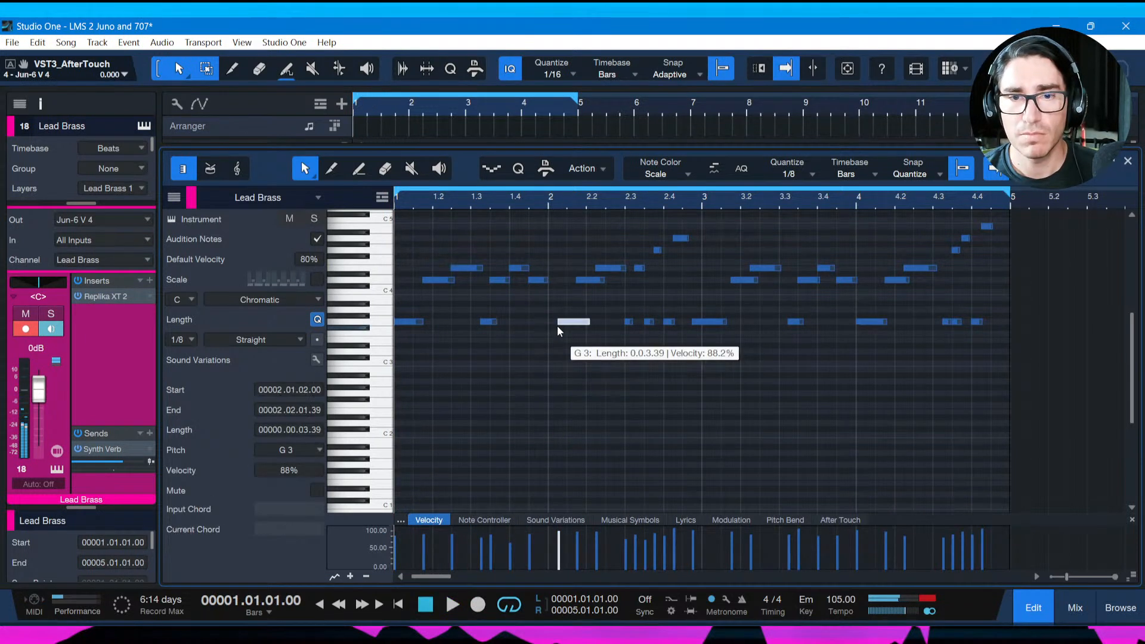
pyautogui.press('space')
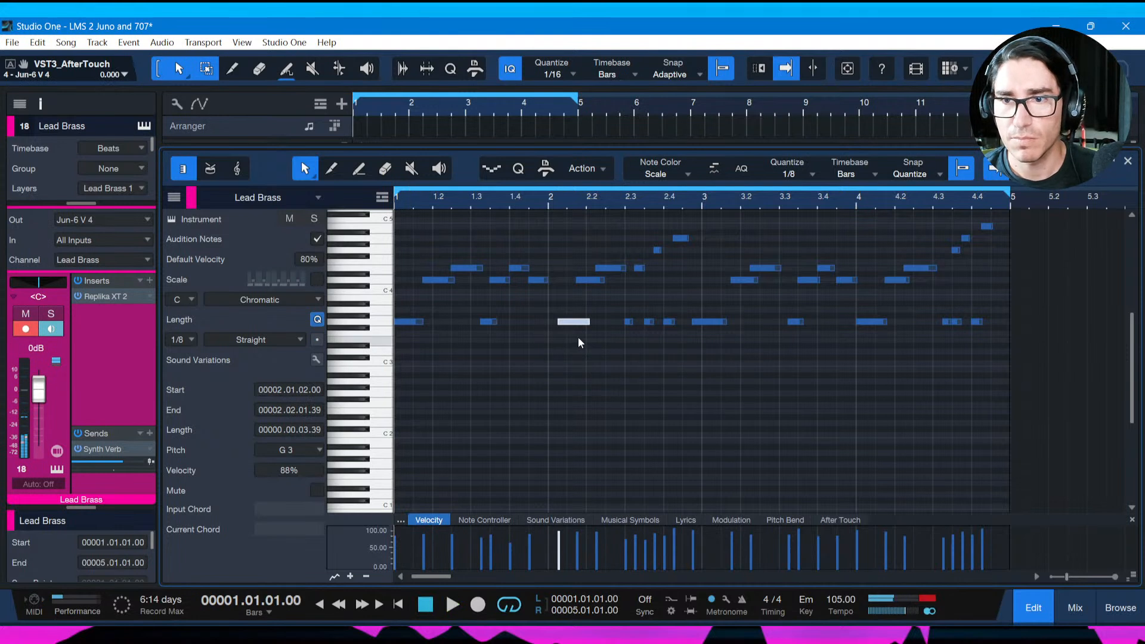
# Set the note editor's quantize to 1/16, nudge the selected G3 note earlier to 2.1.1, and audition it.
pyautogui.click(813, 177)
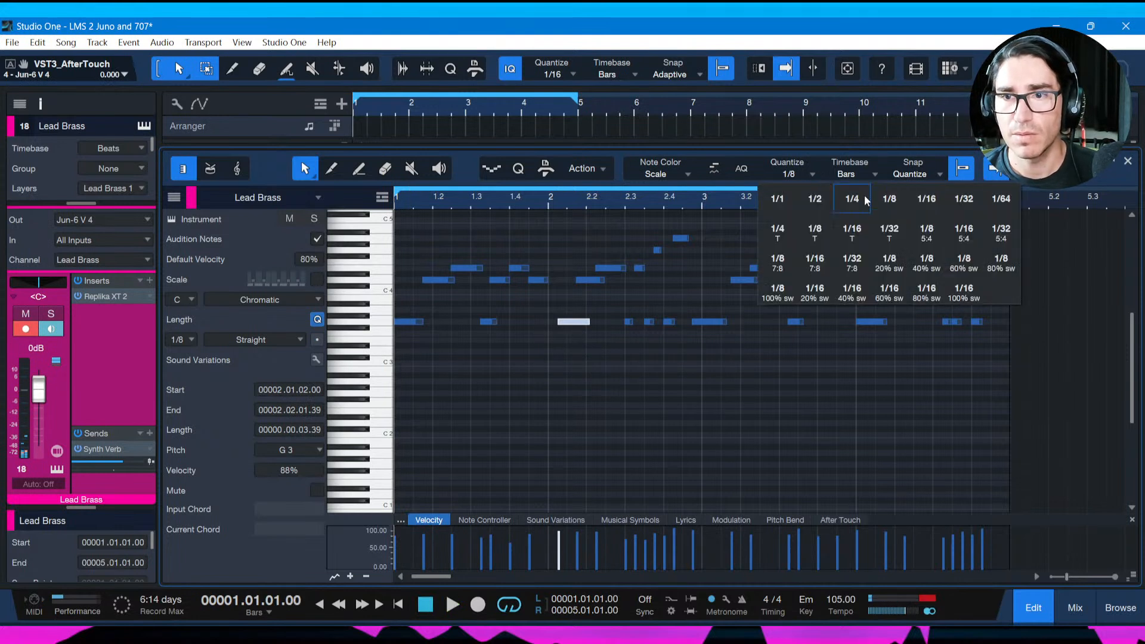
pyautogui.click(932, 204)
pyautogui.hotkey('alt', 'Left')
pyautogui.press('space')
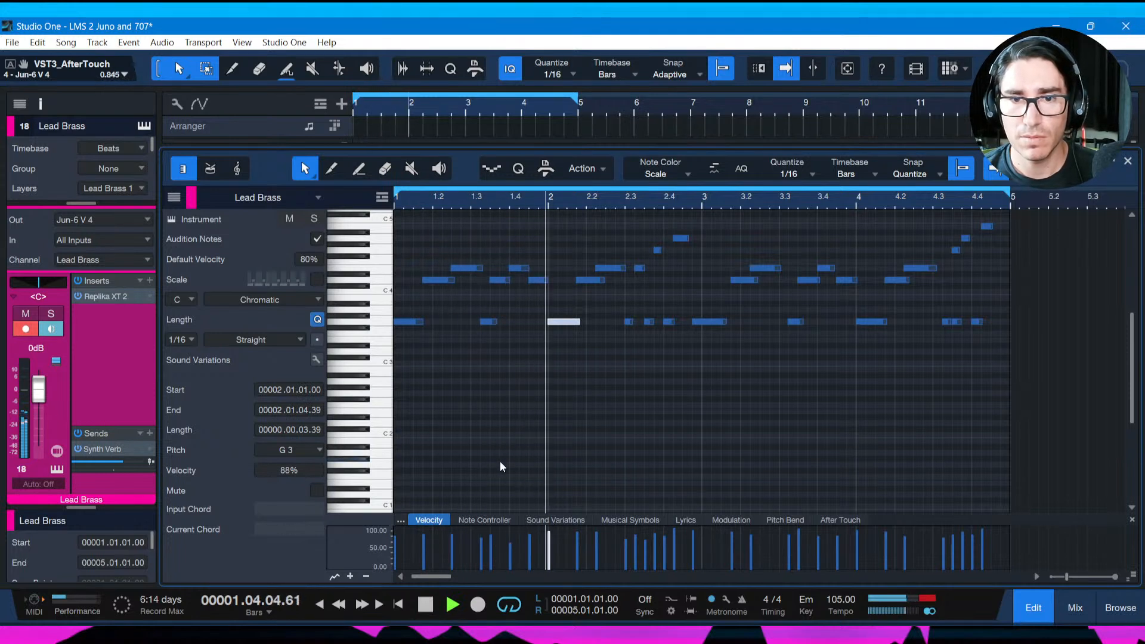
pyautogui.press('space')
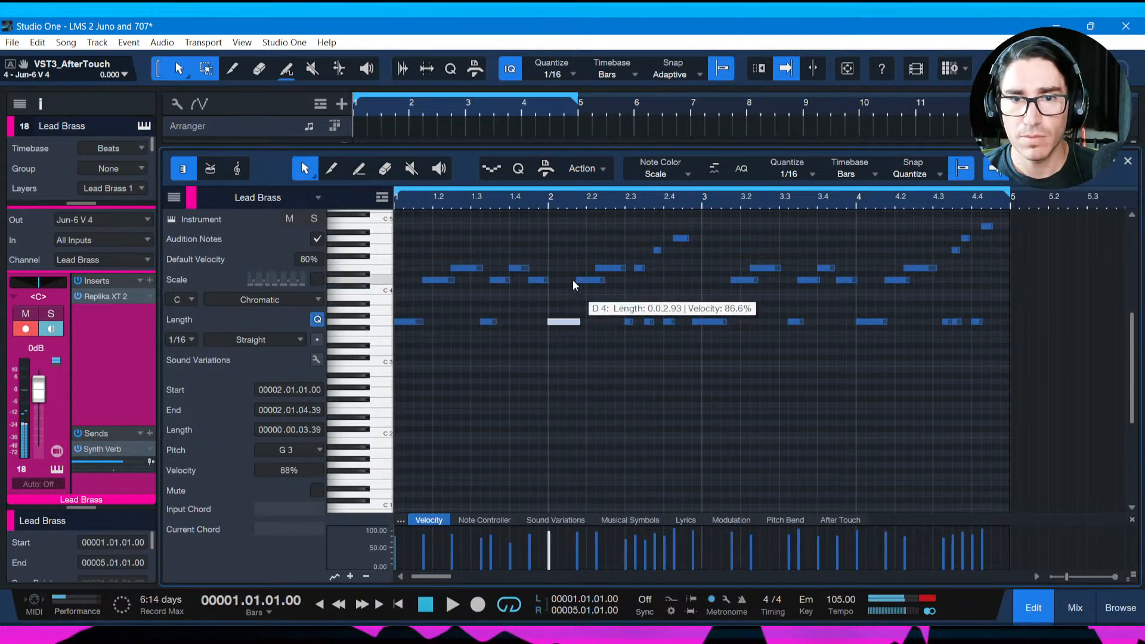
pyautogui.click(560, 334)
pyautogui.press('space')
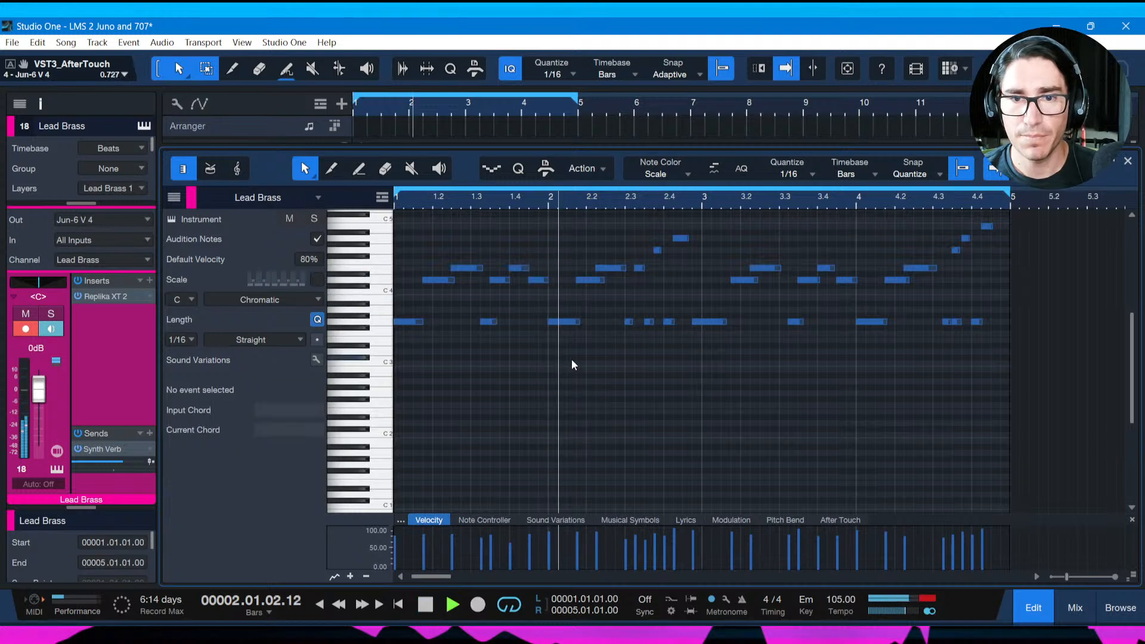
pyautogui.press('space')
# Try moving the longer E4 note in bar 2 to start at 2.2.3, audition it, and undo the move.
pyautogui.click(608, 269)
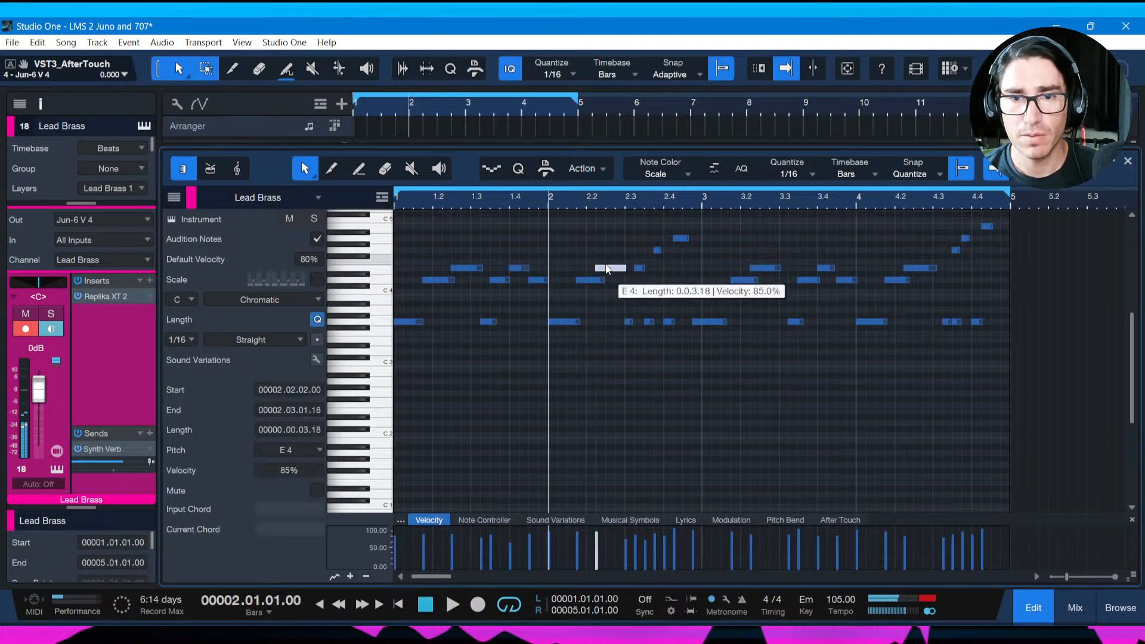
pyautogui.moveTo(608, 268); pyautogui.dragTo(618, 270)
pyautogui.press('space')
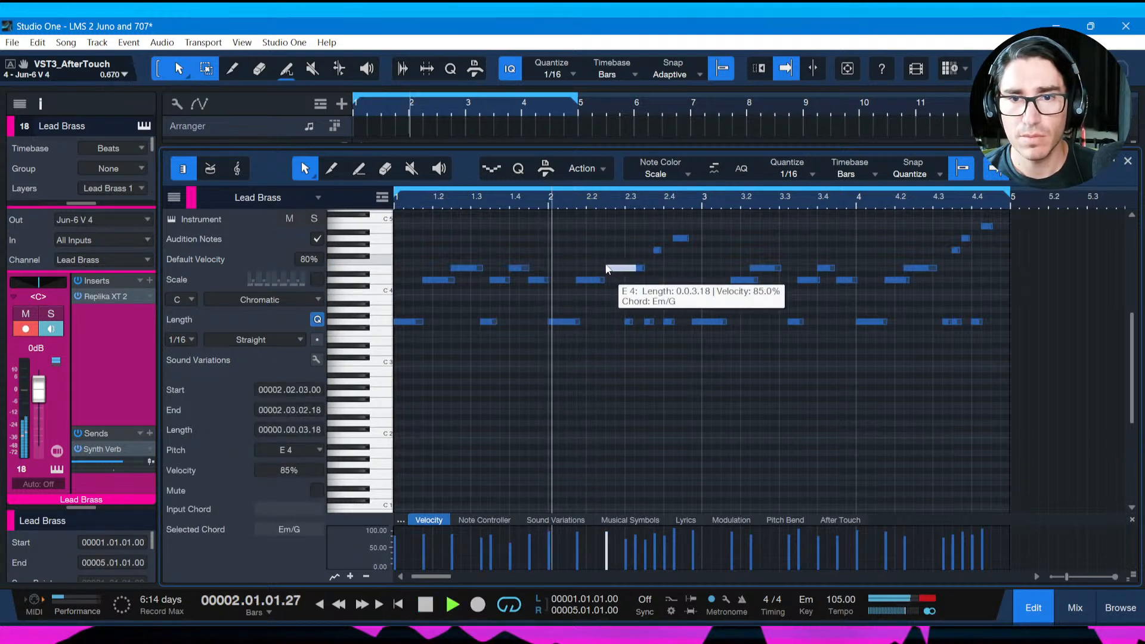
pyautogui.press('space')
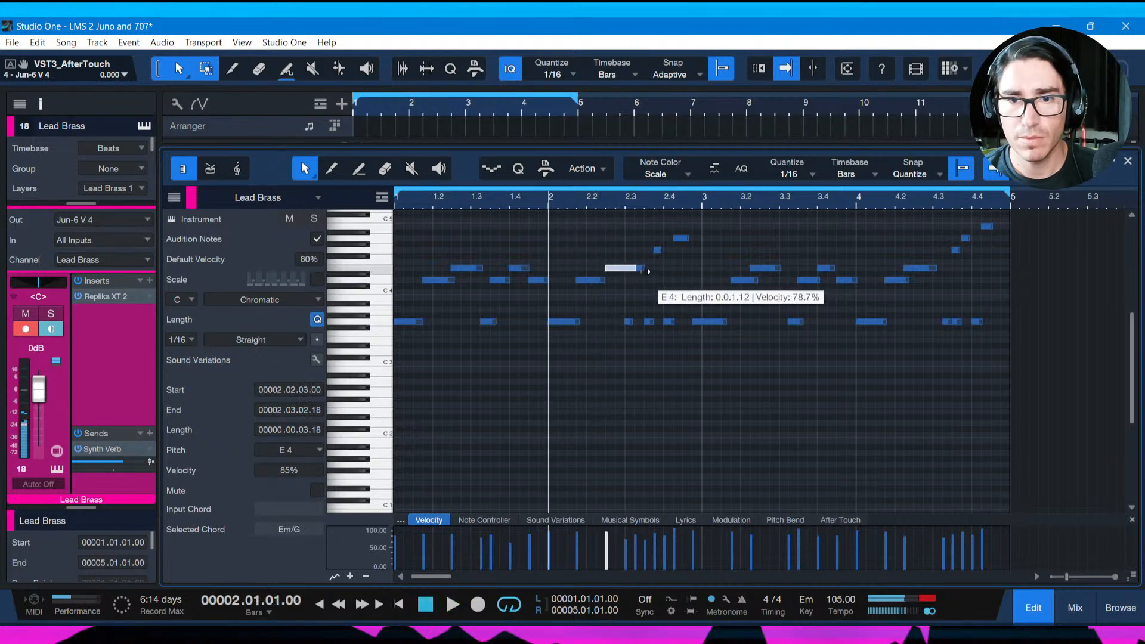
pyautogui.hotkey('ctrl', 'z')
# Move the short E4 note in bar 2 one sixteenth later and audition the phrase.
pyautogui.click(638, 269)
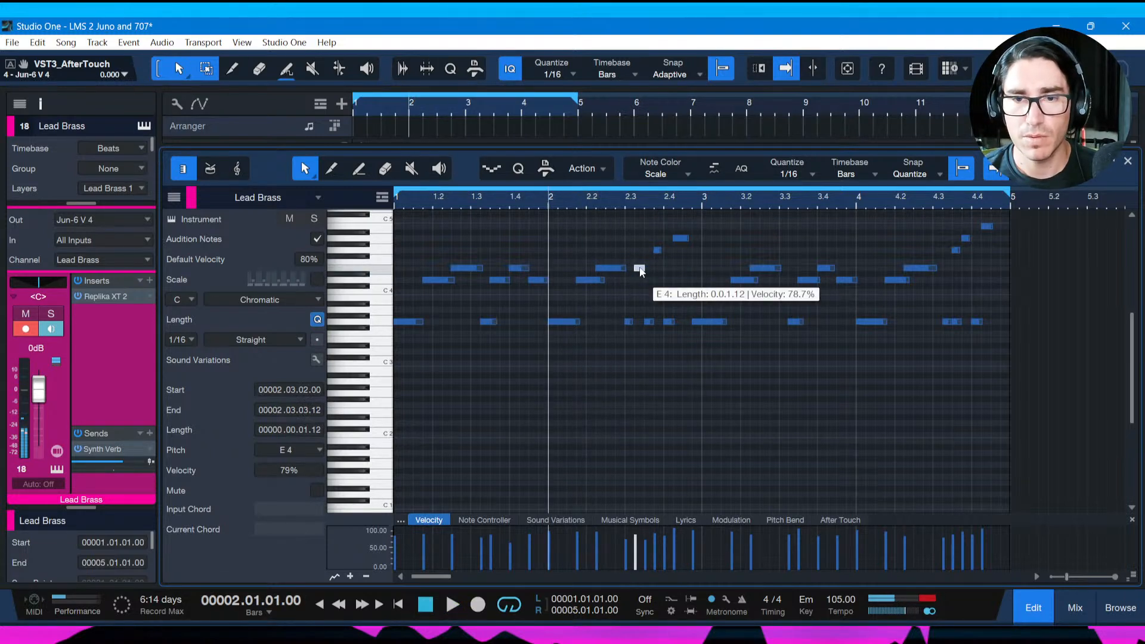
pyautogui.moveTo(639, 269); pyautogui.dragTo(645, 268)
pyautogui.press('space')
pyautogui.press('space')
# Adjust the longer E4 note in bar 2 to run from 2.2.3 to 2.3.1, and audition it from bar 2.
pyautogui.click(605, 269)
pyautogui.moveTo(606, 269); pyautogui.dragTo(624, 269)
pyautogui.press('space')
pyautogui.press('space')
pyautogui.press('space')
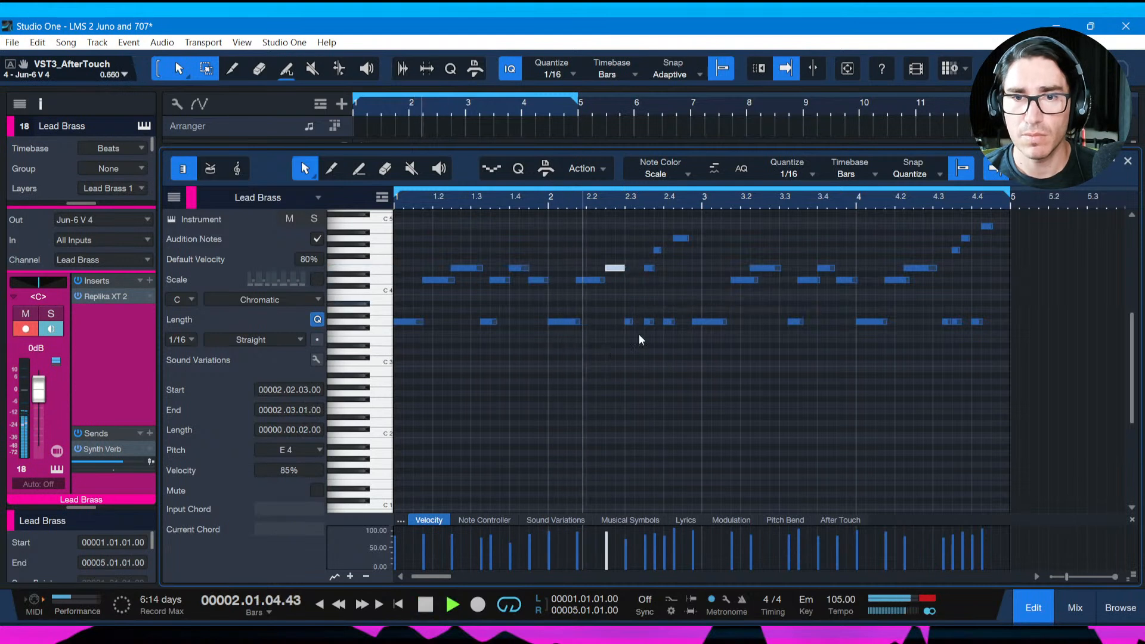
pyautogui.press('space')
# Move the short E4 note in bar 2 back to start at 2.3.2 and play the phrase.
pyautogui.click(648, 268)
pyautogui.moveTo(651, 272); pyautogui.dragTo(642, 271)
pyautogui.press('space')
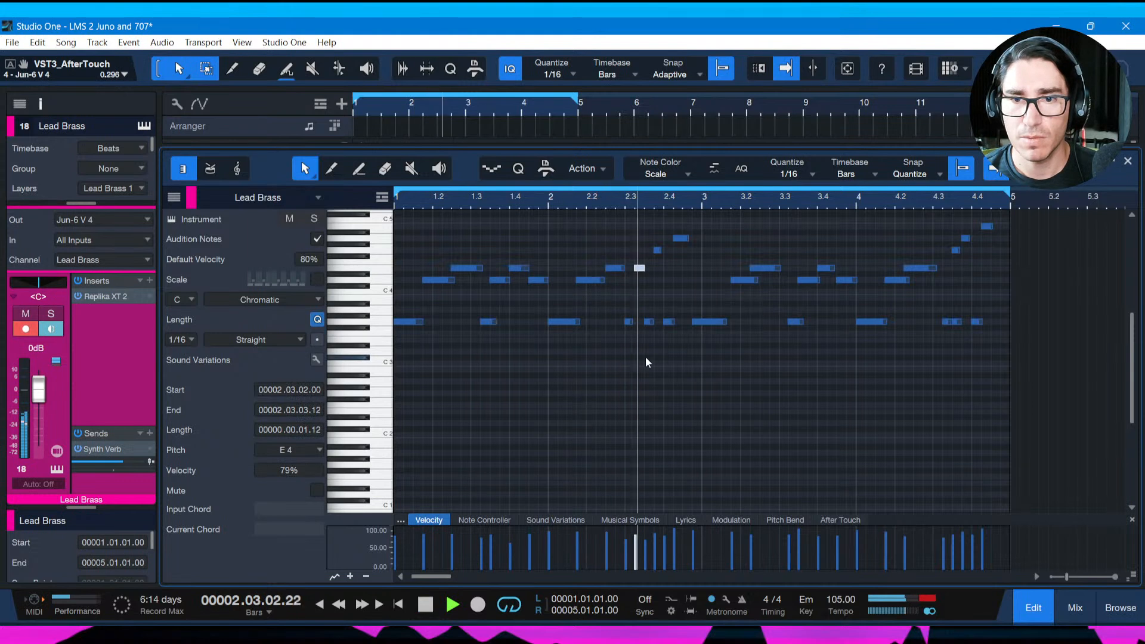
pyautogui.press('space')
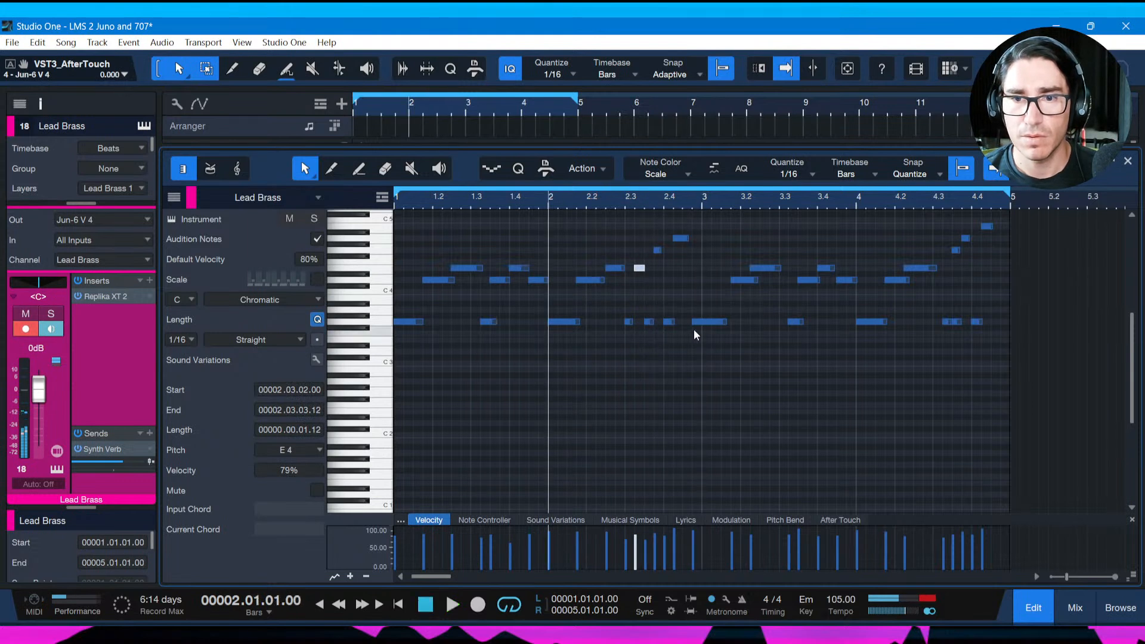
# Replay the bar 2 phrase repeatedly to check the timing of its edited notes.
pyautogui.press('space')
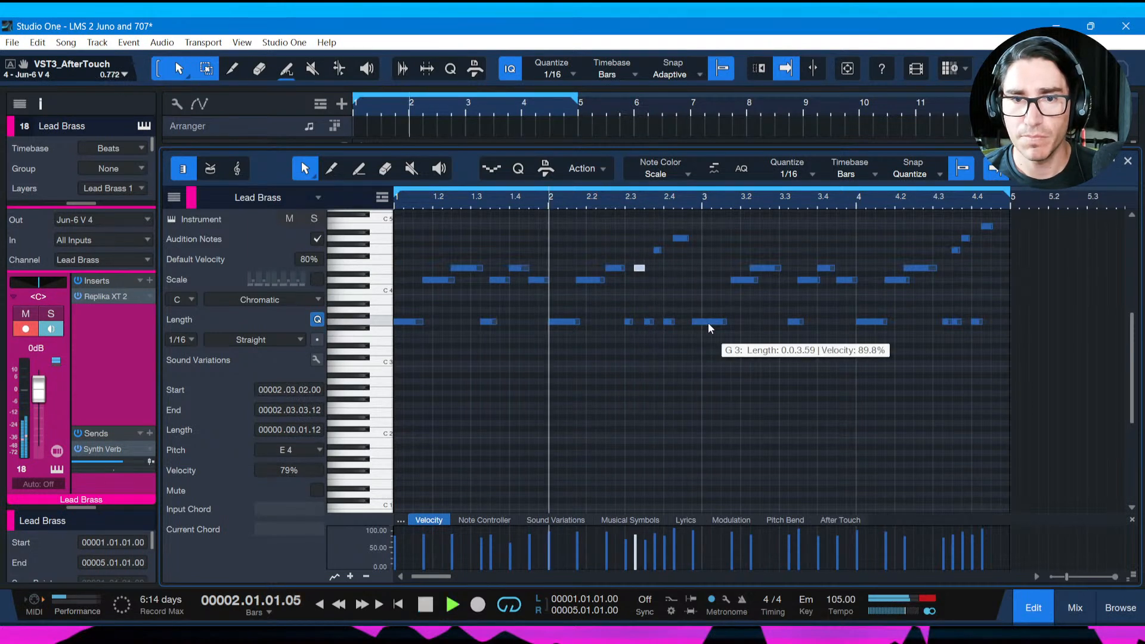
pyautogui.press('space')
pyautogui.press('space')
pyautogui.press('space')
pyautogui.press('space')
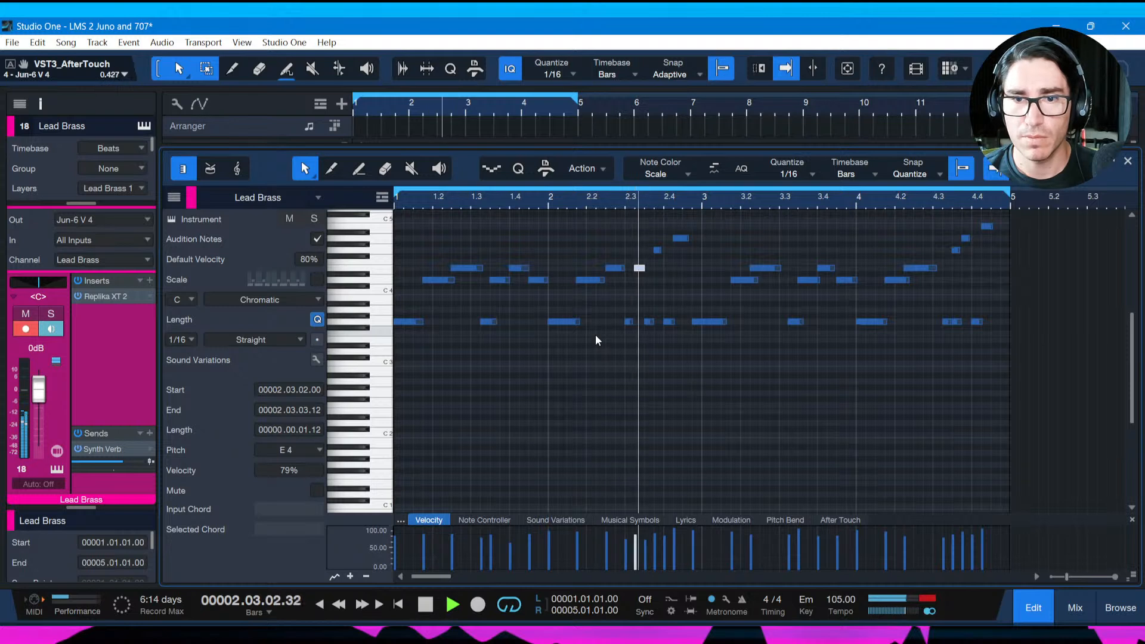
pyautogui.press('space')
pyautogui.press('space')
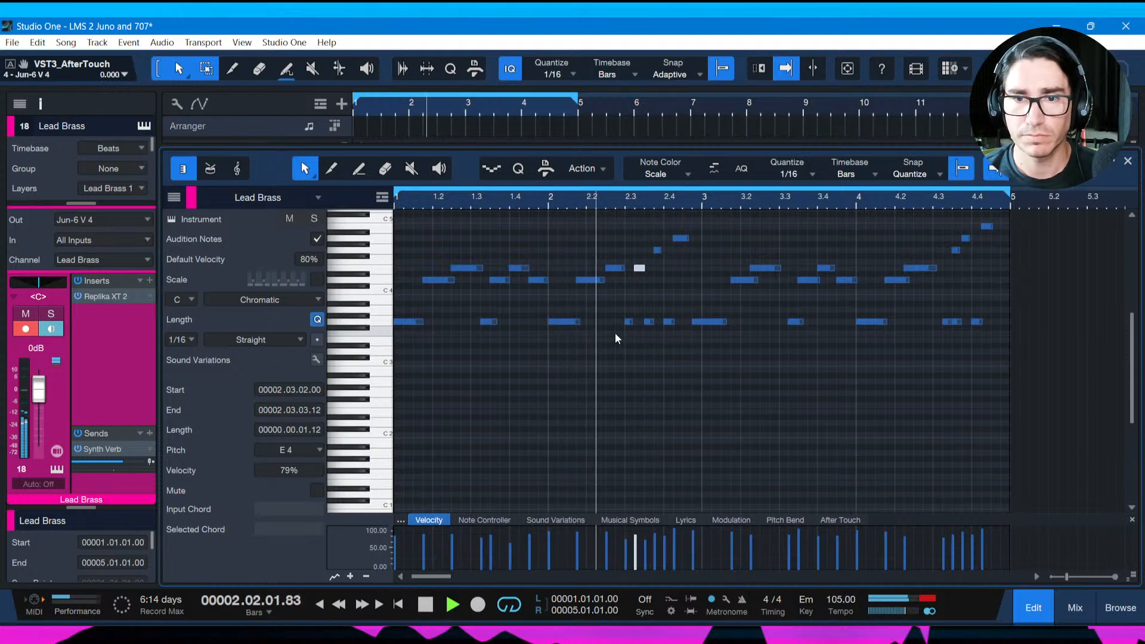
pyautogui.press('space')
# Move the long G3 note before bar 3 to 3.1.1, shift the six closing notes of bar 2 one sixteenth later, and save the song.
pyautogui.moveTo(633, 222); pyautogui.dragTo(684, 272)
pyautogui.moveTo(718, 322); pyautogui.dragTo(728, 323)
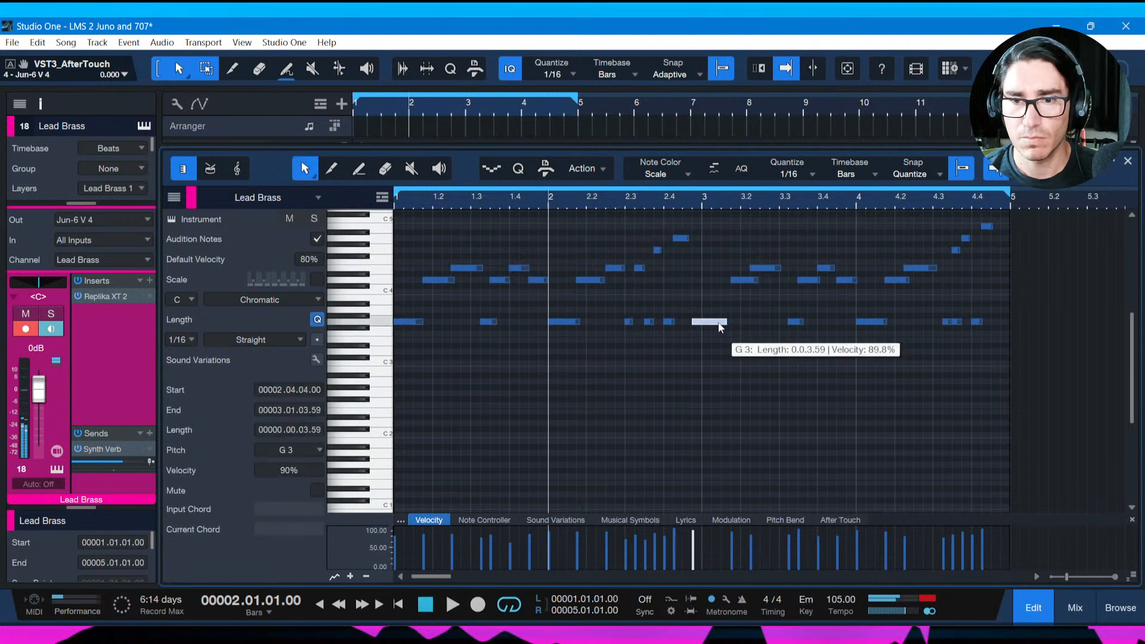
pyautogui.moveTo(624, 218); pyautogui.dragTo(689, 332)
pyautogui.press('space')
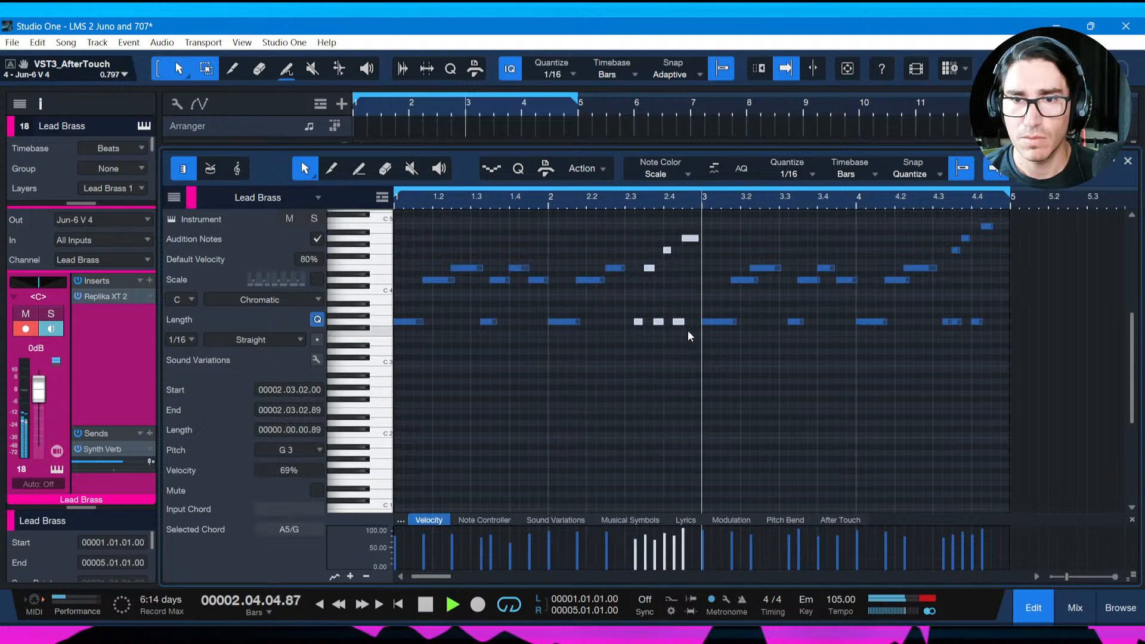
pyautogui.press('space')
pyautogui.hotkey('ctrl', 's')
# Listen to the lead from the song start and delete all of its notes from bar 3 onward.
pyautogui.press('space')
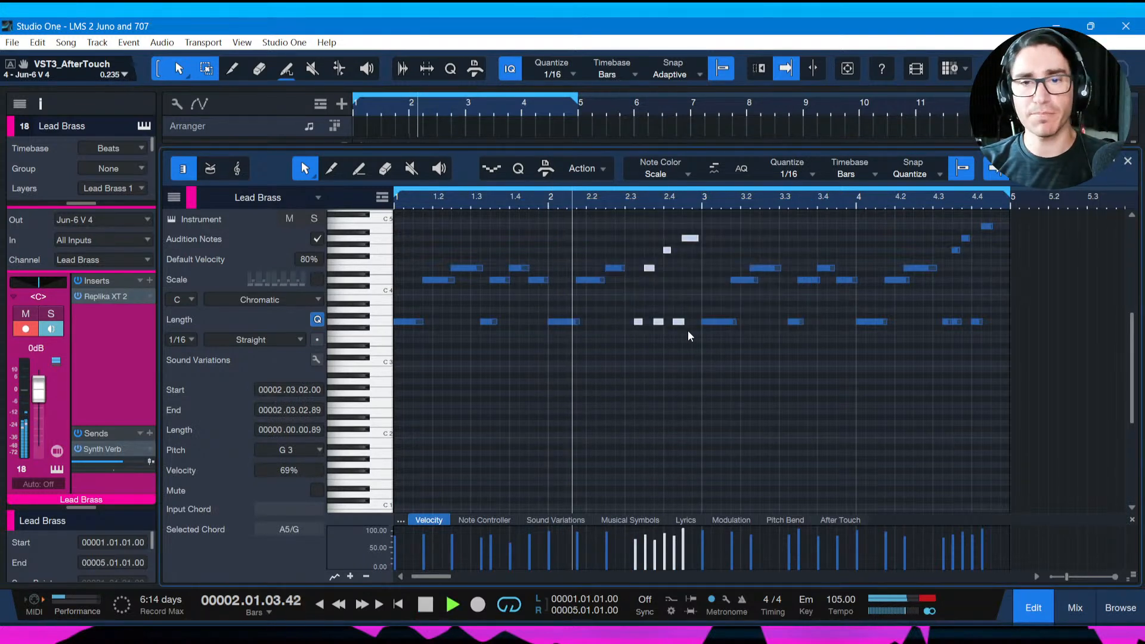
pyautogui.press('space')
pyautogui.press('Home')
pyautogui.press('space')
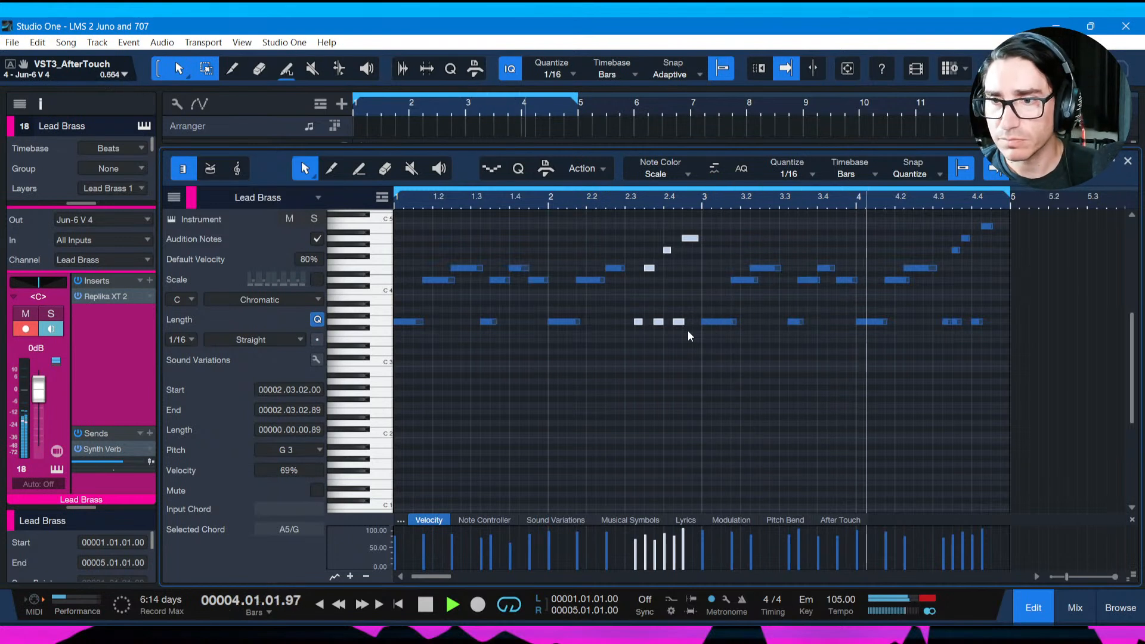
pyautogui.press('space')
pyautogui.moveTo(721, 223); pyautogui.dragTo(1000, 349)
pyautogui.press('Delete')
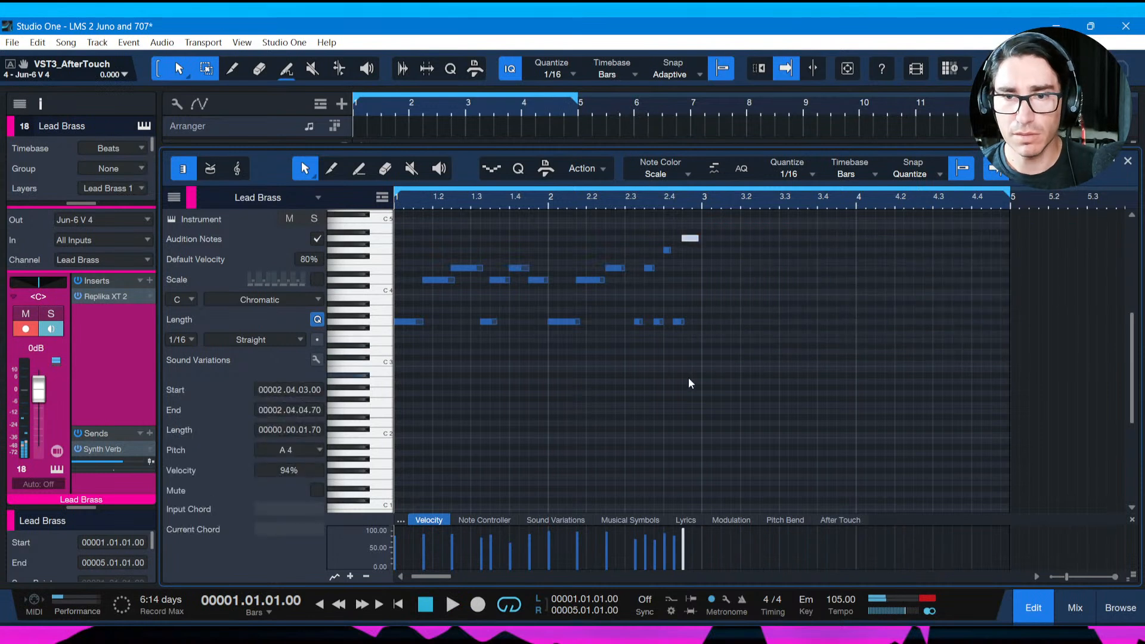
# Duplicate all the lead notes of bars 1 and 2 into bars 3 and 4, and save the song.
pyautogui.click(603, 373)
pyautogui.hotkey('ctrl', 'a')
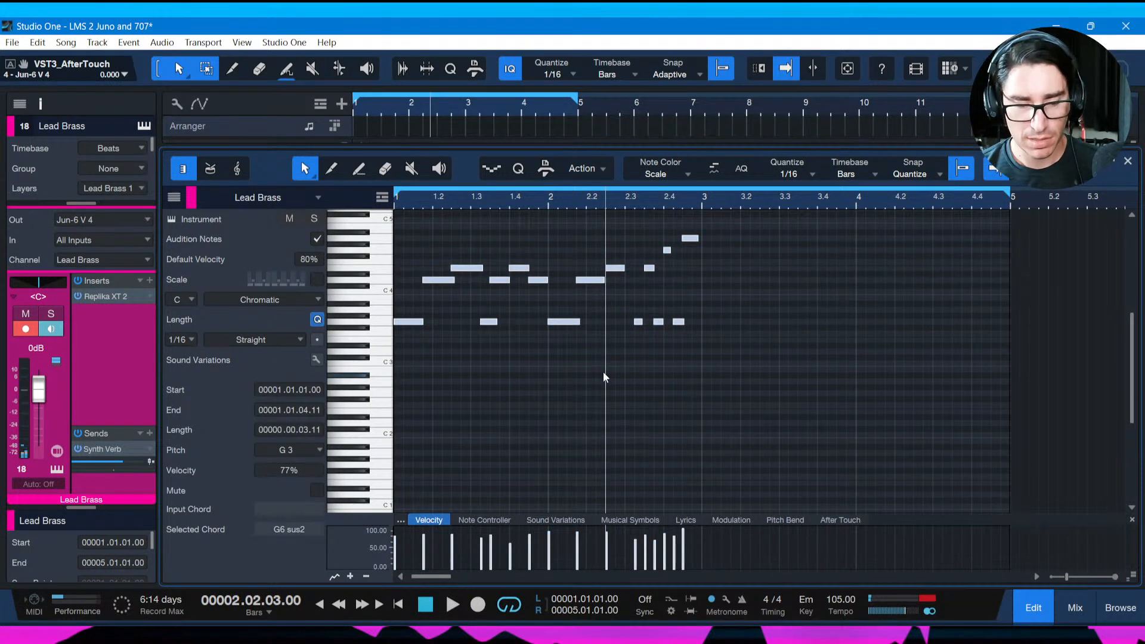
pyautogui.press('d')
pyautogui.hotkey('ctrl', 's')
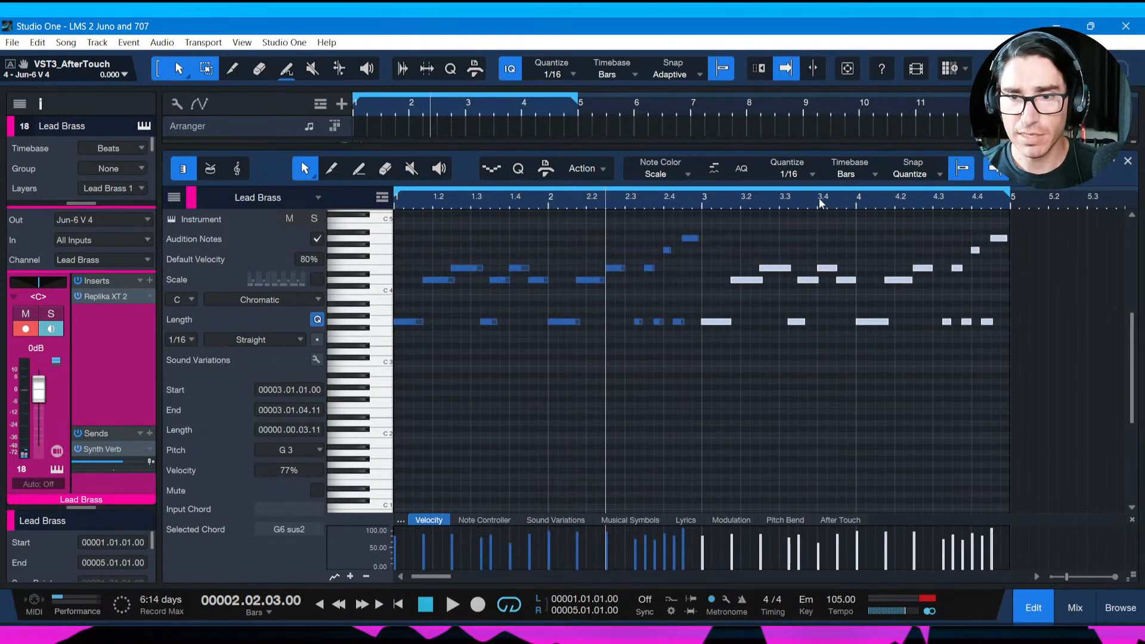
# Play the lead from bar 3 to hear the duplicated phrase through bar 4.
pyautogui.click(699, 278)
pyautogui.press('space')
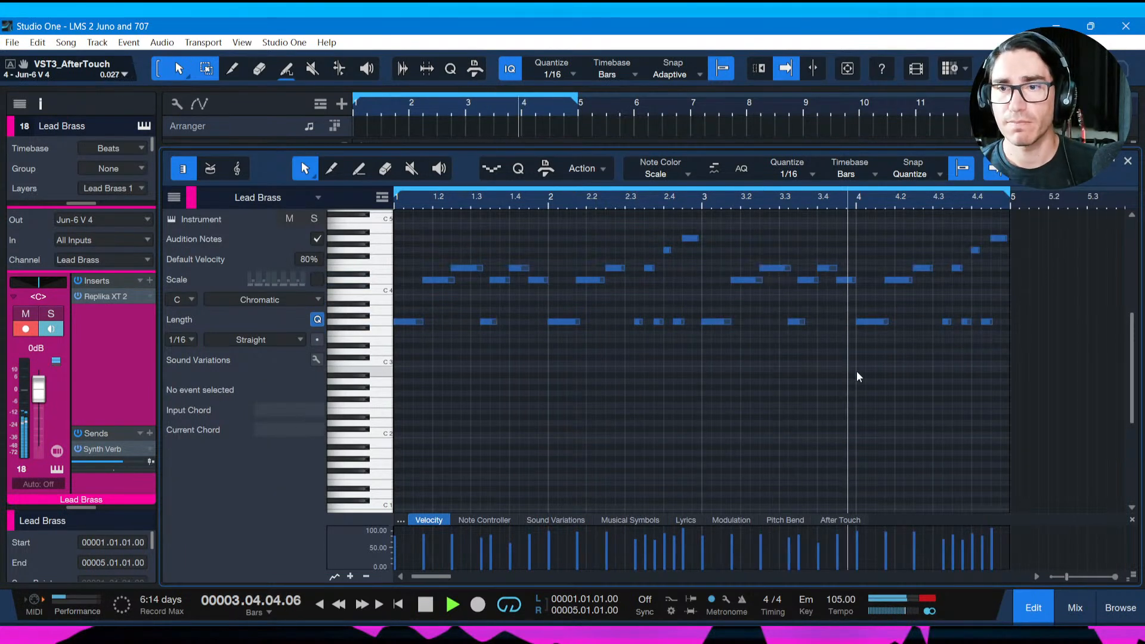
pyautogui.press('space')
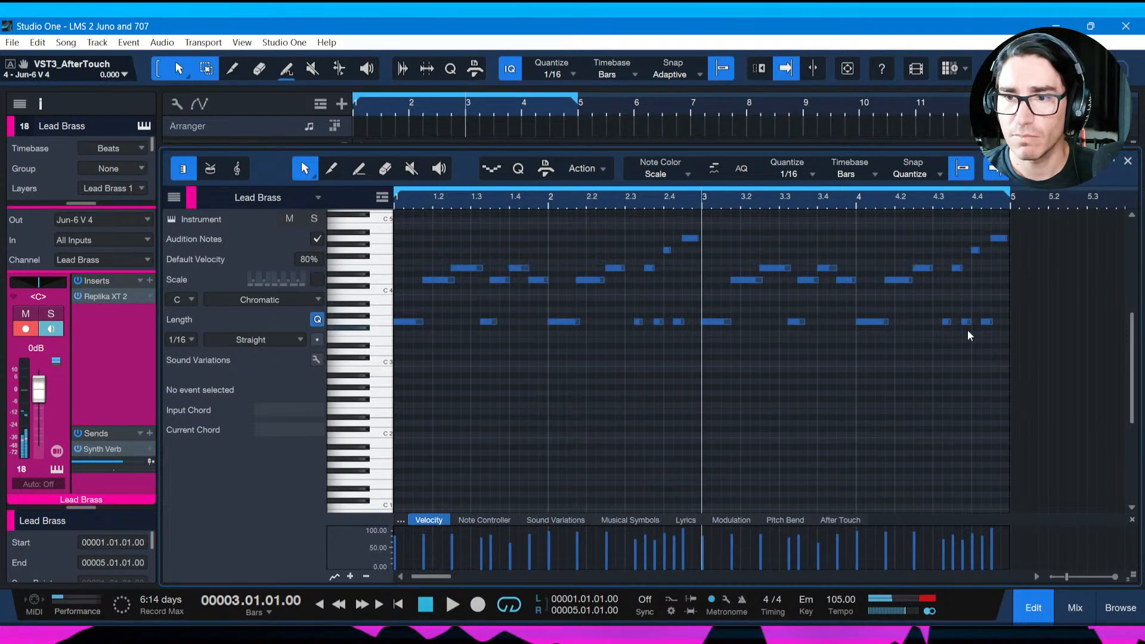
# Lower the lead note at 4.3.3 in bar 4 to D4.
pyautogui.click(966, 322)
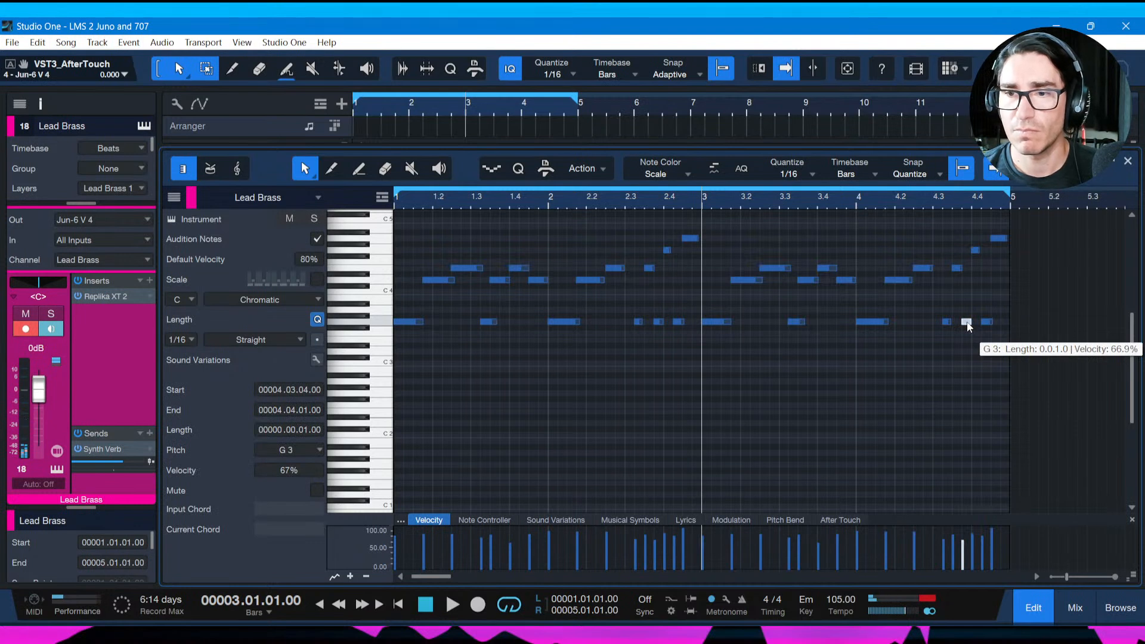
pyautogui.click(957, 269)
pyautogui.press('Down')
pyautogui.press('Down')
pyautogui.press('Right')
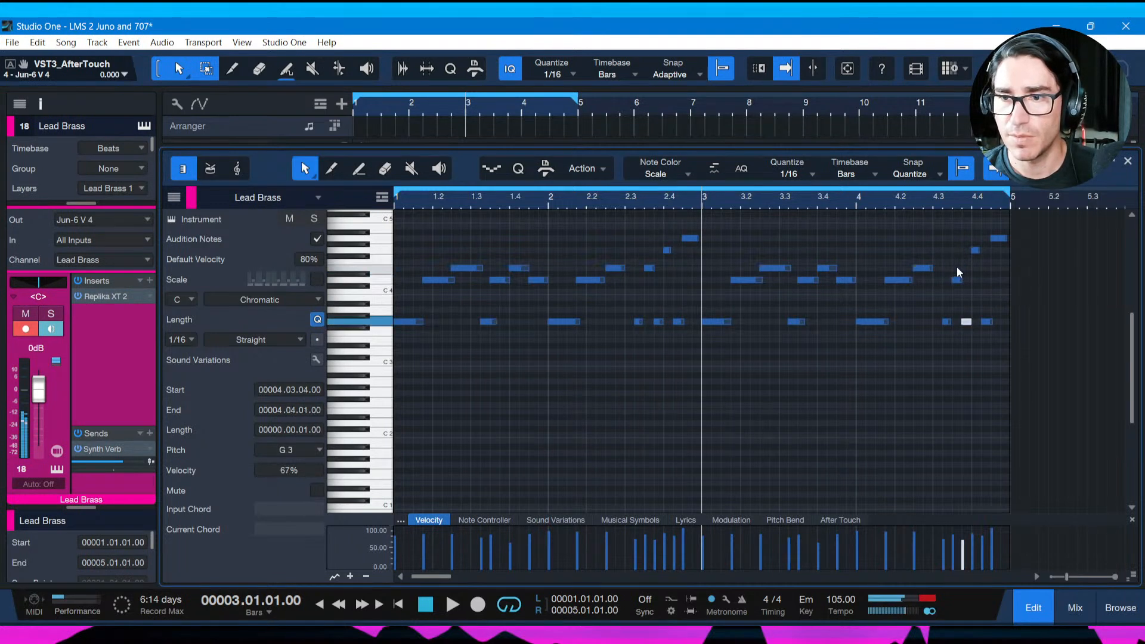
pyautogui.press('Left')
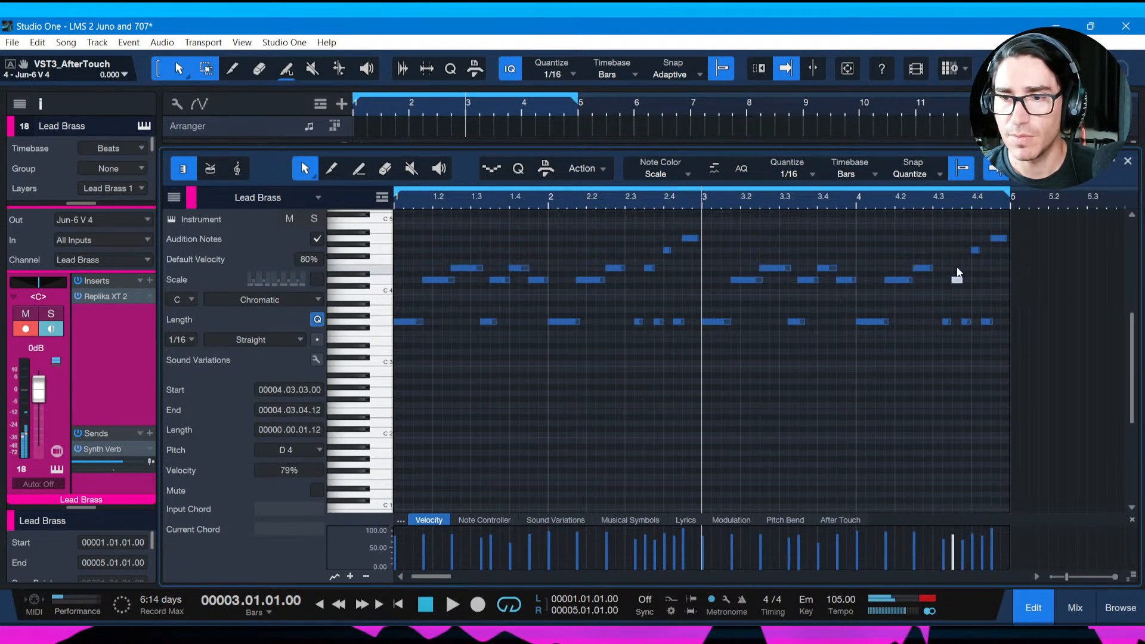
# Raise the note at 4.3.4 to B3, lower the one at 4.4.1 to F#4, and replay the phrase from bar 3.
pyautogui.press('Right')
pyautogui.press('Up')
pyautogui.press('Up')
pyautogui.press('Up')
pyautogui.press('Up')
pyautogui.press('Right')
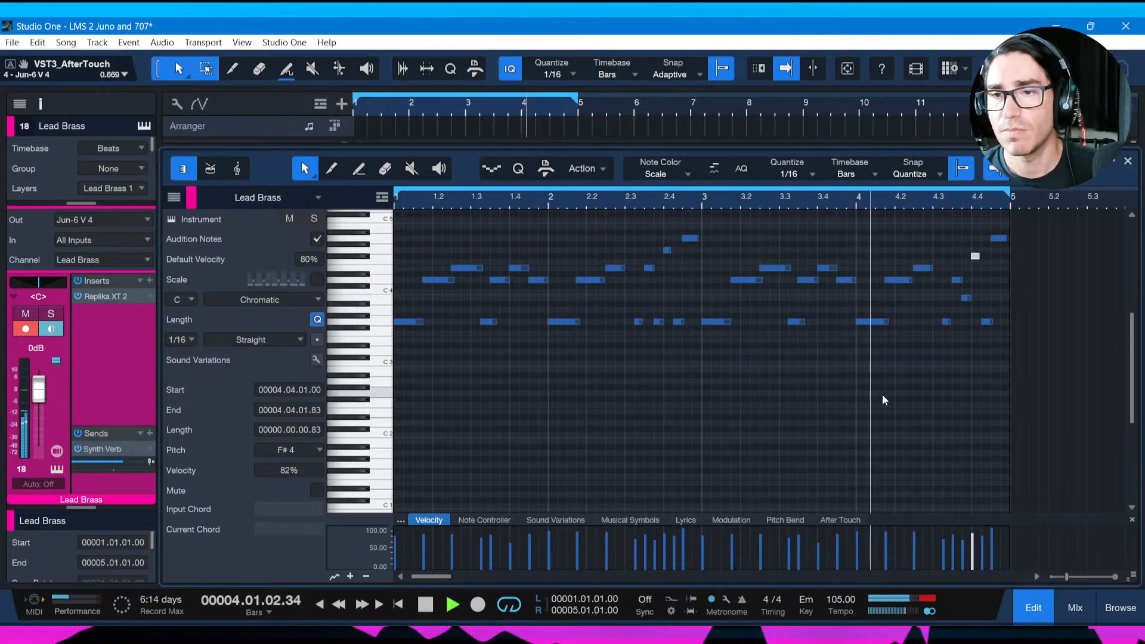
pyautogui.press('space')
pyautogui.press('space')
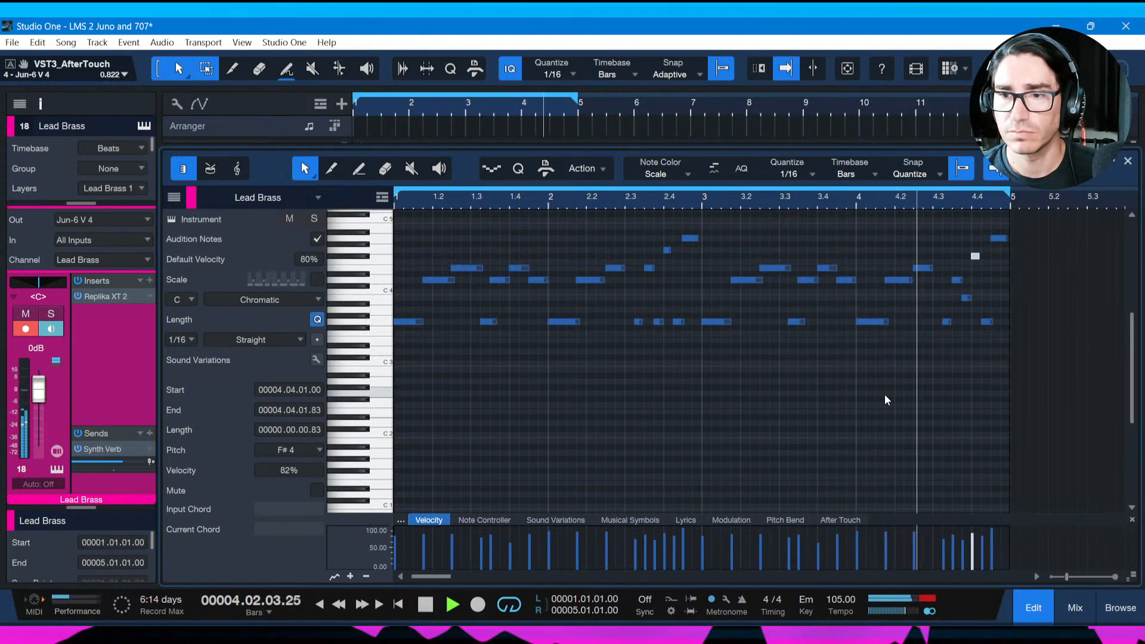
pyautogui.press('space')
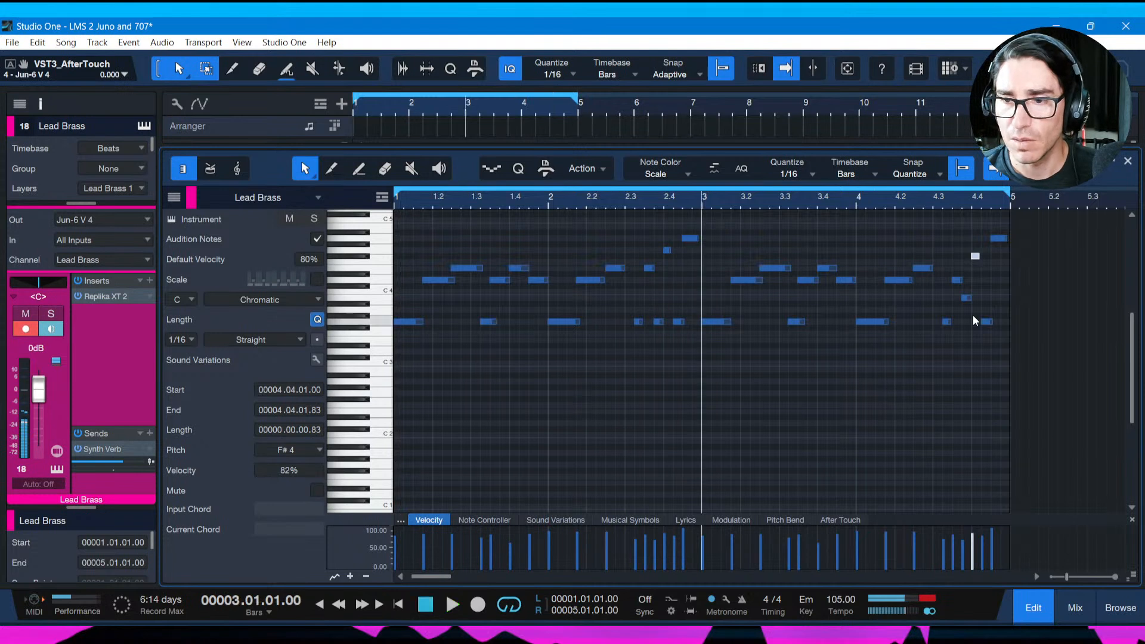
# Lower the last note of bar 4 to G4, replay the phrase from bar 3, and save the song.
pyautogui.click(967, 298)
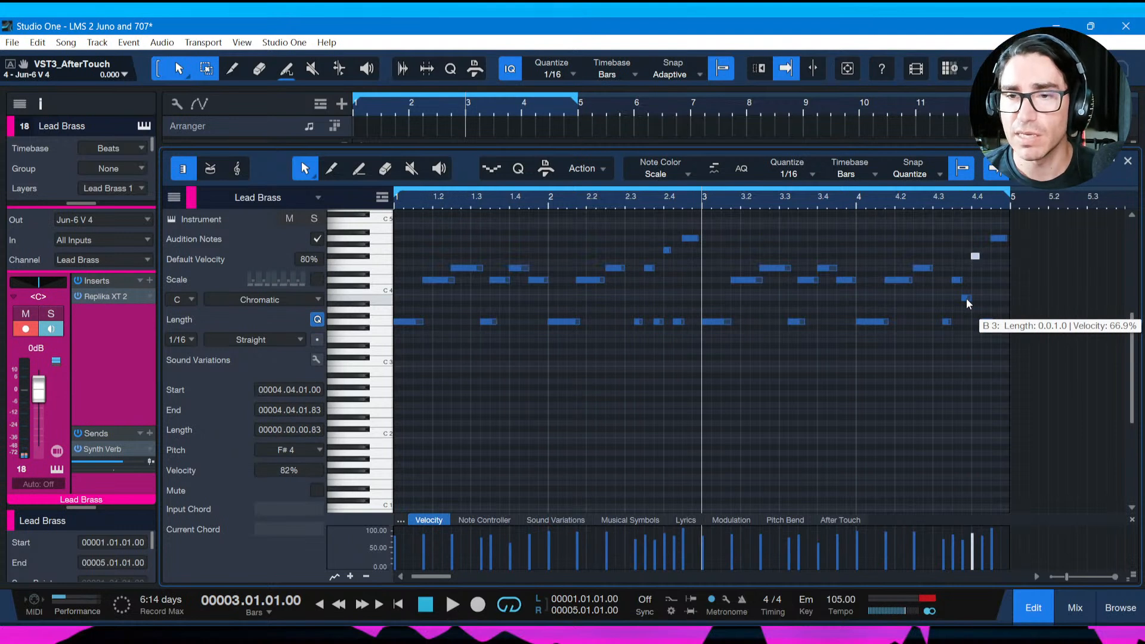
pyautogui.click(984, 322)
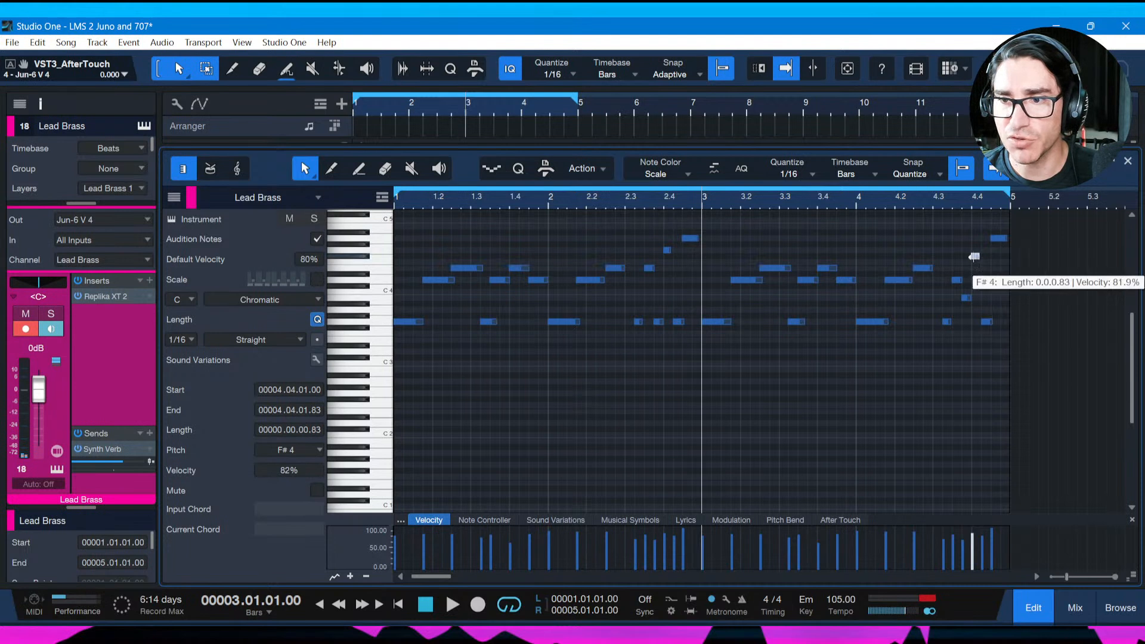
pyautogui.click(998, 238)
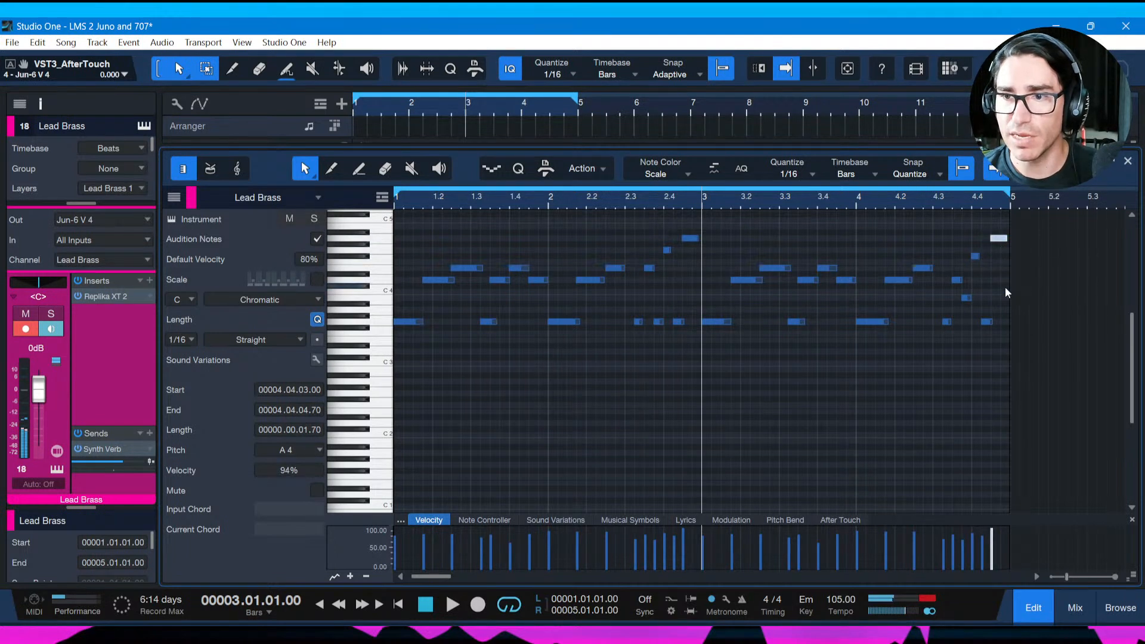
pyautogui.press('Down')
pyautogui.press('Down')
pyautogui.press('space')
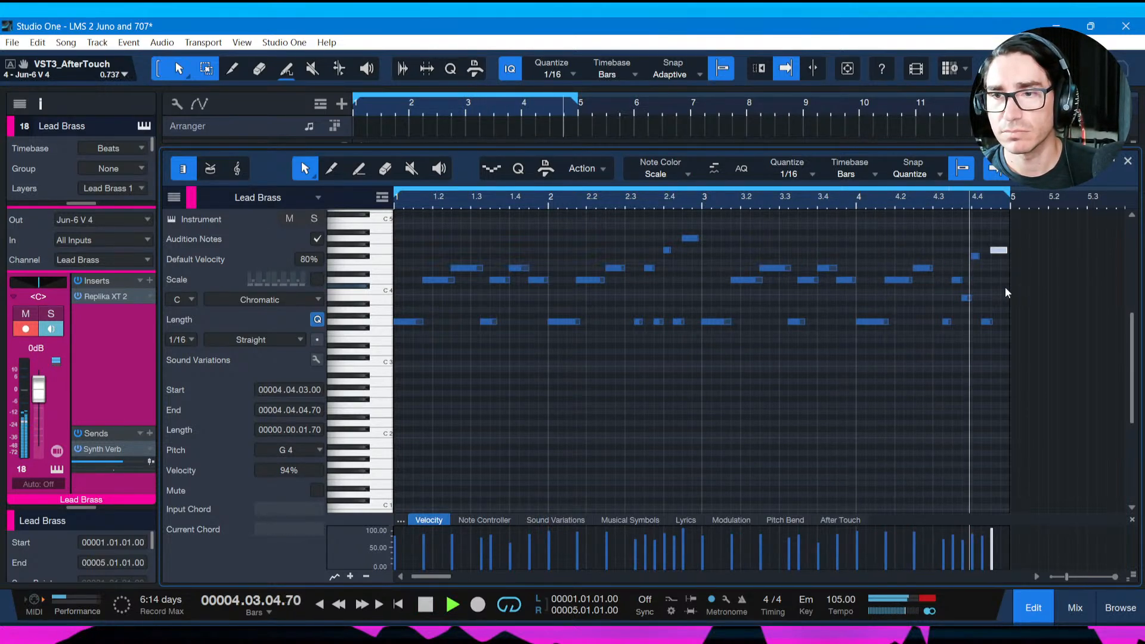
pyautogui.hotkey('ctrl', 's')
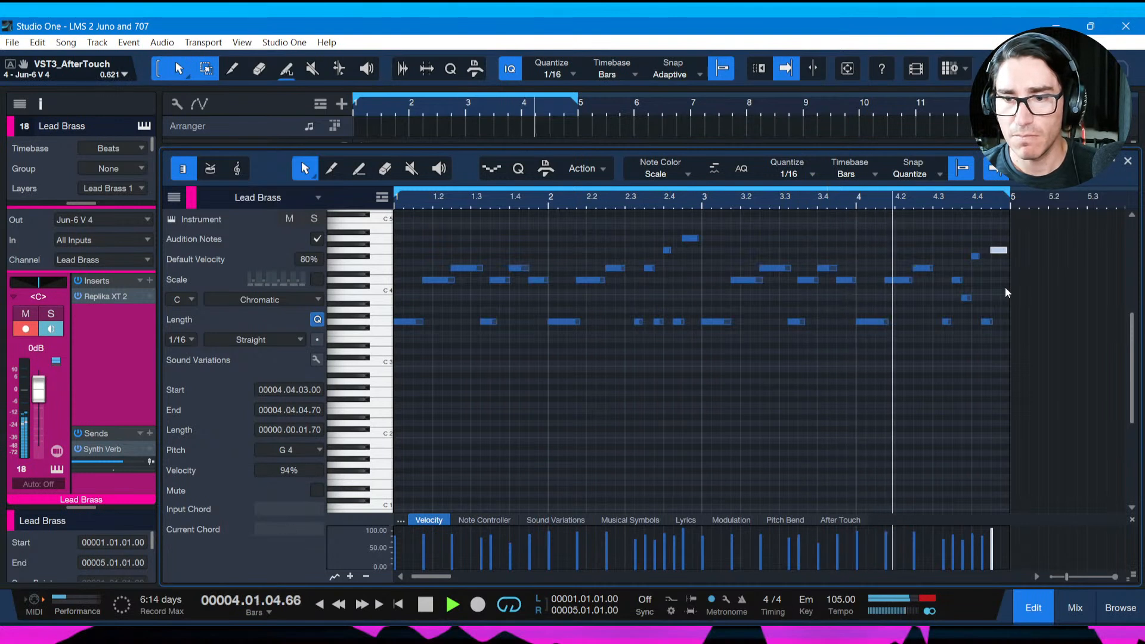
pyautogui.press('space')
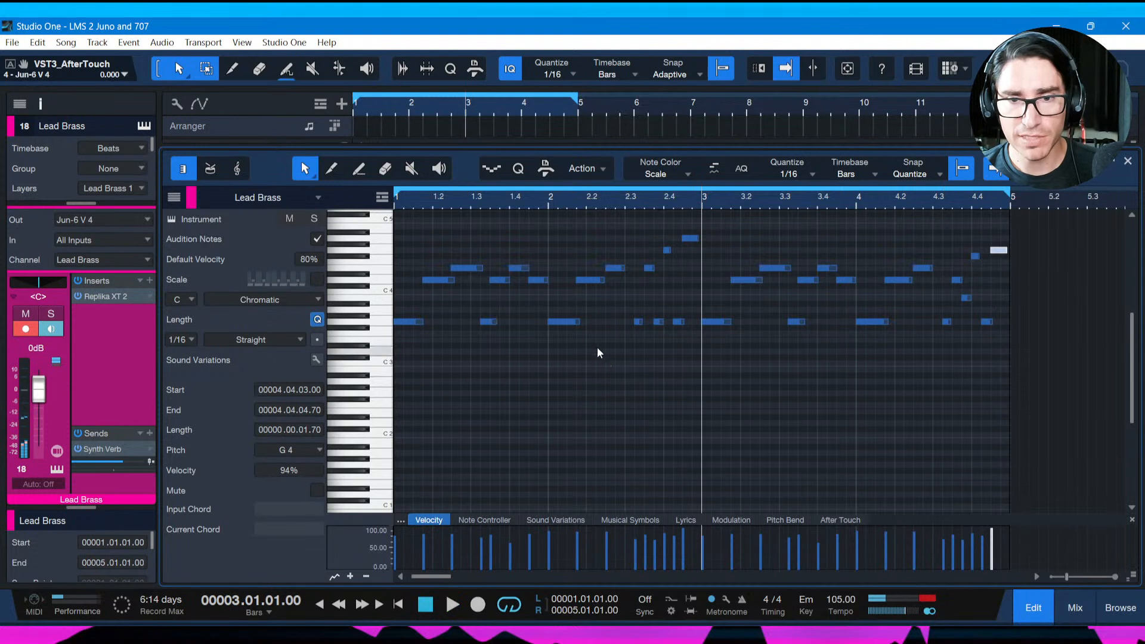
# Set the velocity of all lead notes to 80% and save the song.
pyautogui.hotkey('ctrl', 'a')
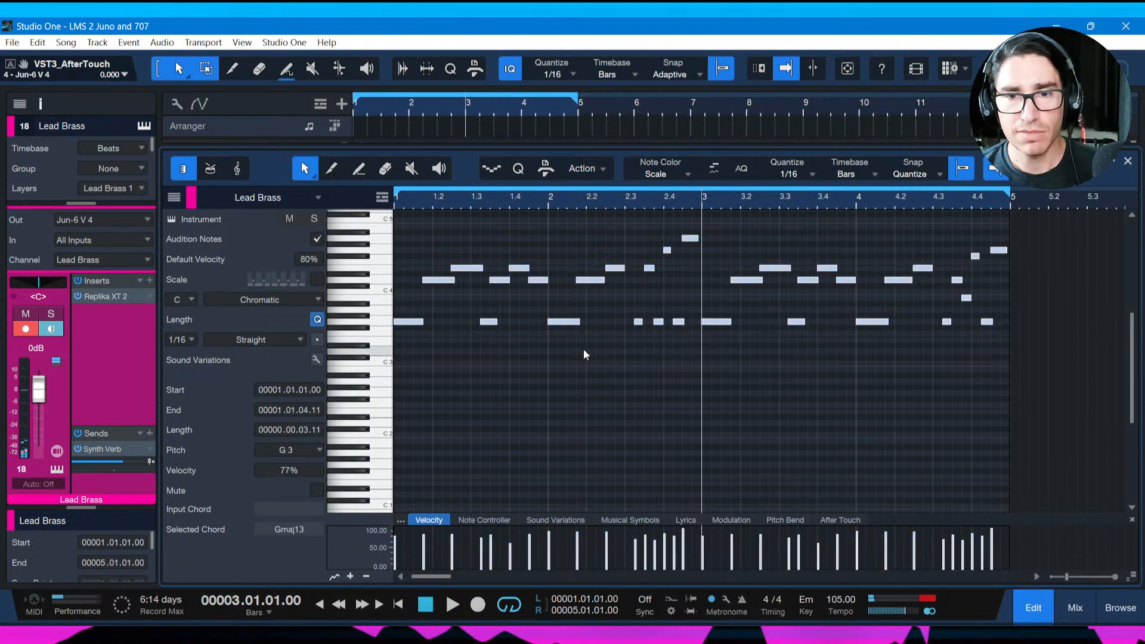
pyautogui.rightClick(567, 323)
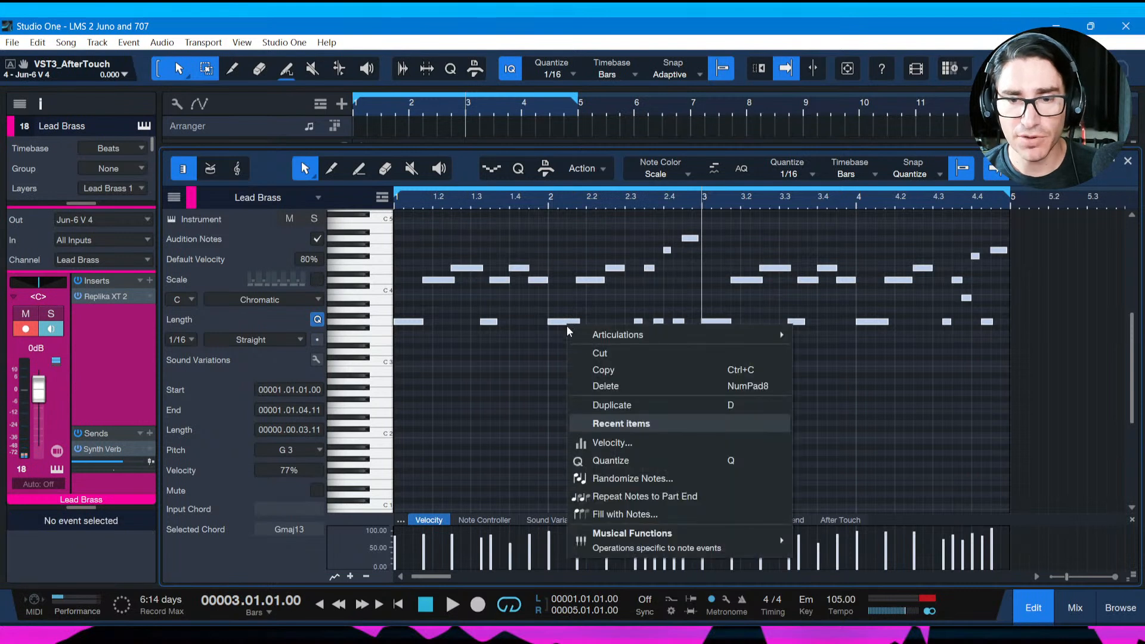
pyautogui.click(628, 442)
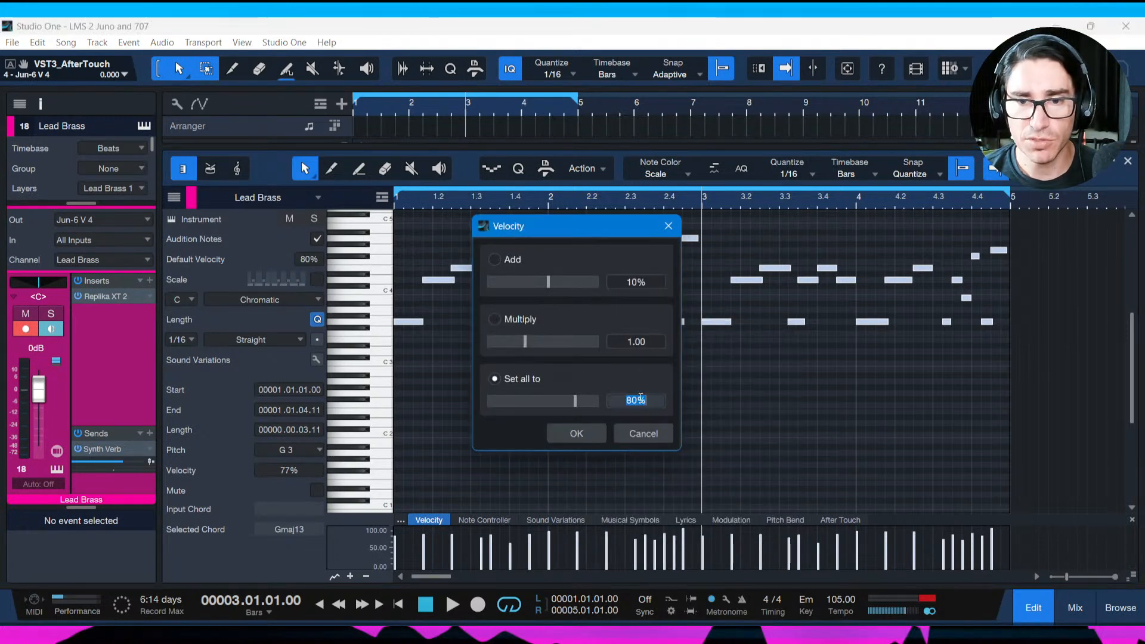
pyautogui.click(576, 434)
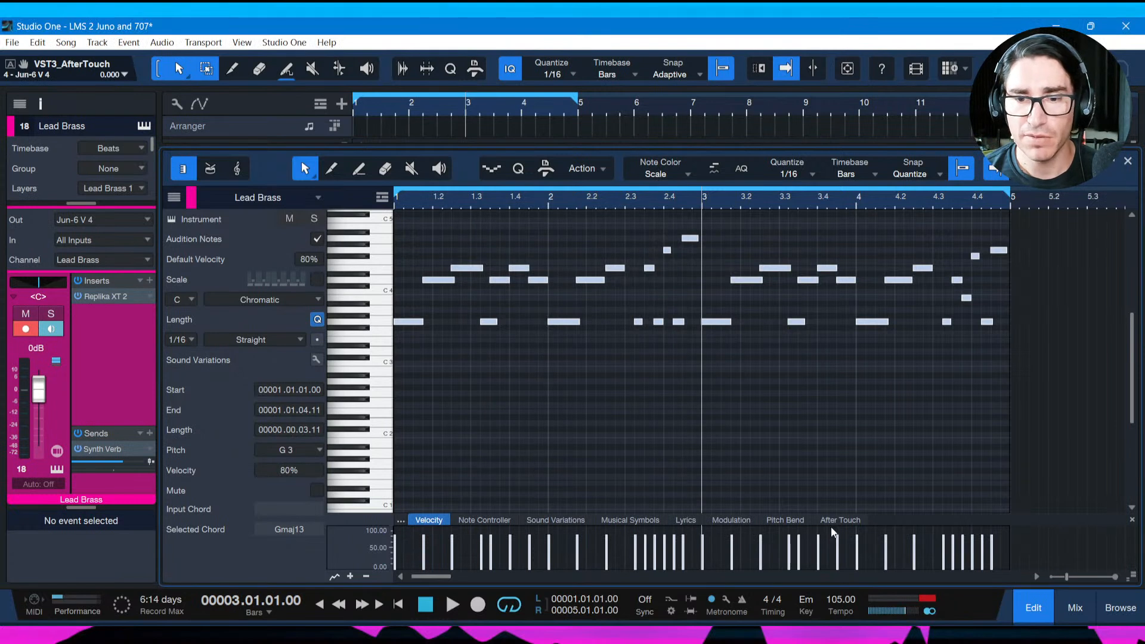
pyautogui.click(579, 394)
pyautogui.hotkey('ctrl', 's')
# Play the lead from the song start to hear the even velocities.
pyautogui.press('Home')
pyautogui.press('space')
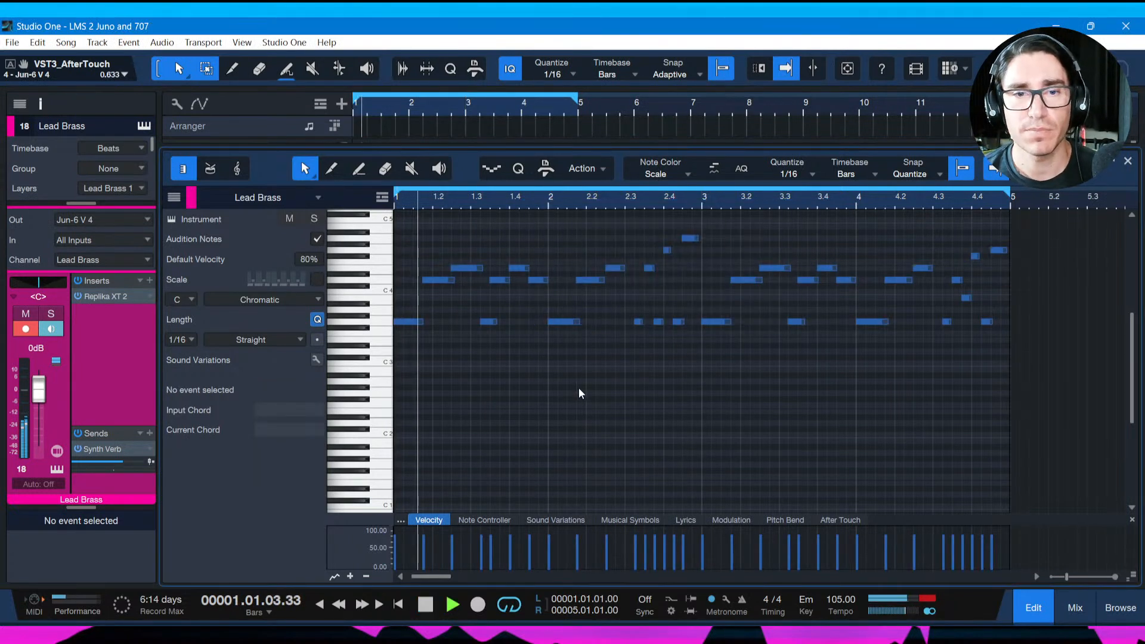
pyautogui.press('space')
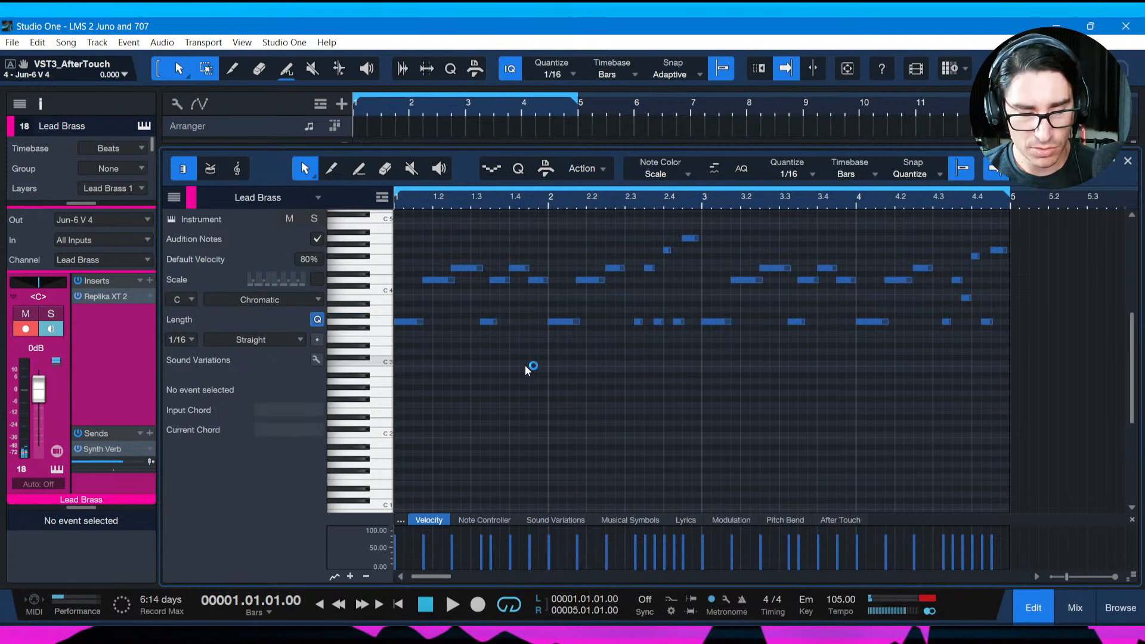
# Apply Overlap Correction with an overlap of 0.00.00 to all lead notes, listen to the loop, and save the song.
pyautogui.hotkey('ctrl', 'a')
pyautogui.rightClick(564, 323)
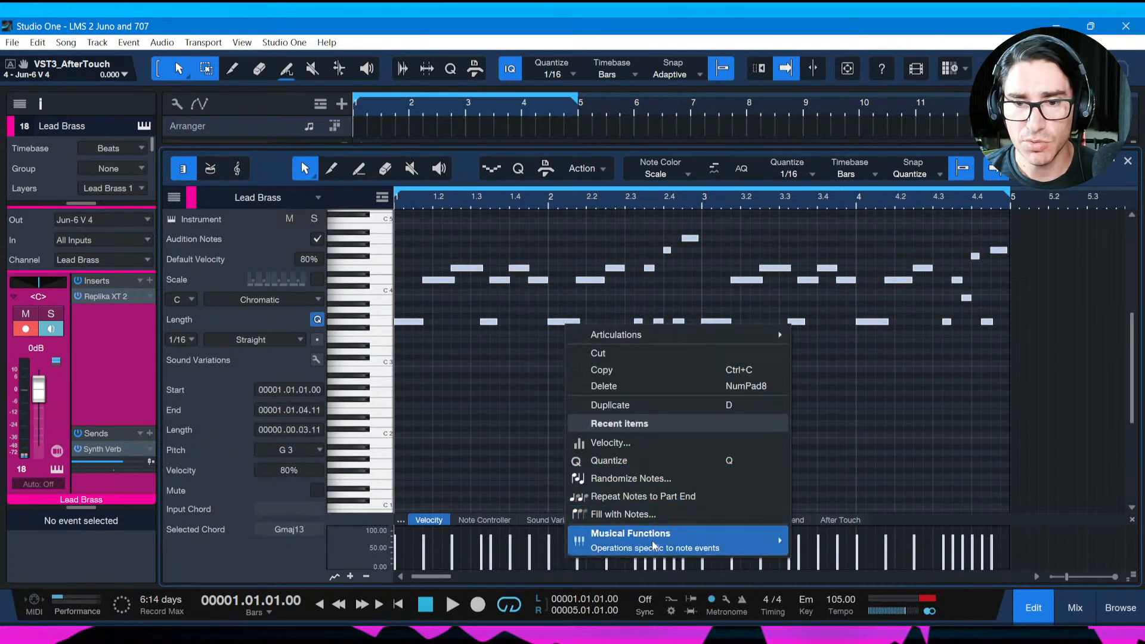
pyautogui.moveTo(654, 546)
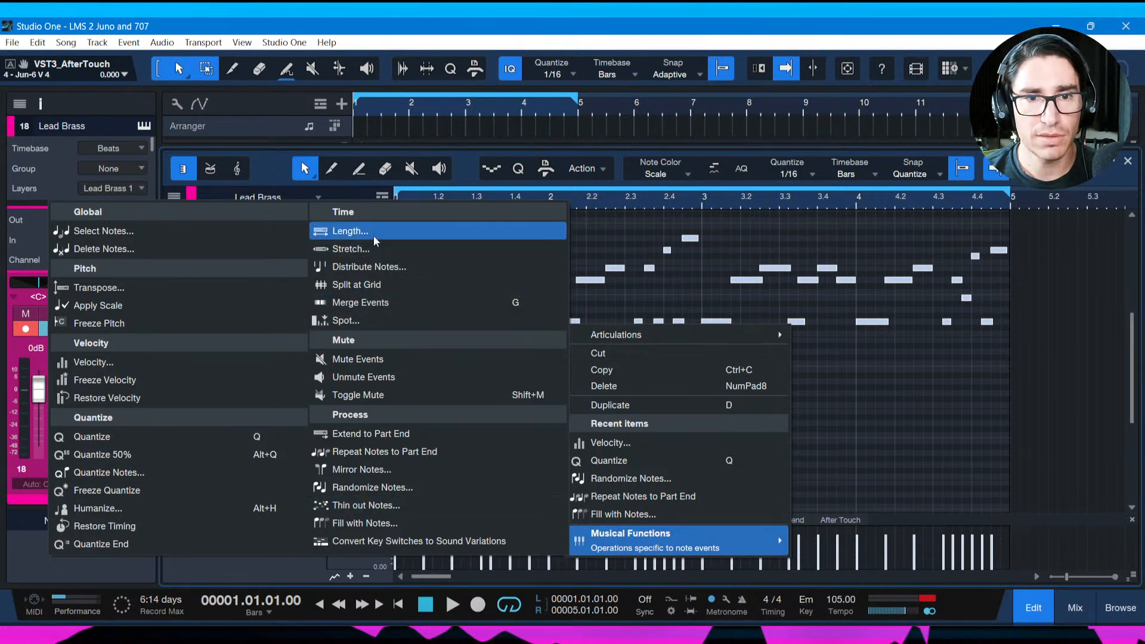
pyautogui.click(355, 232)
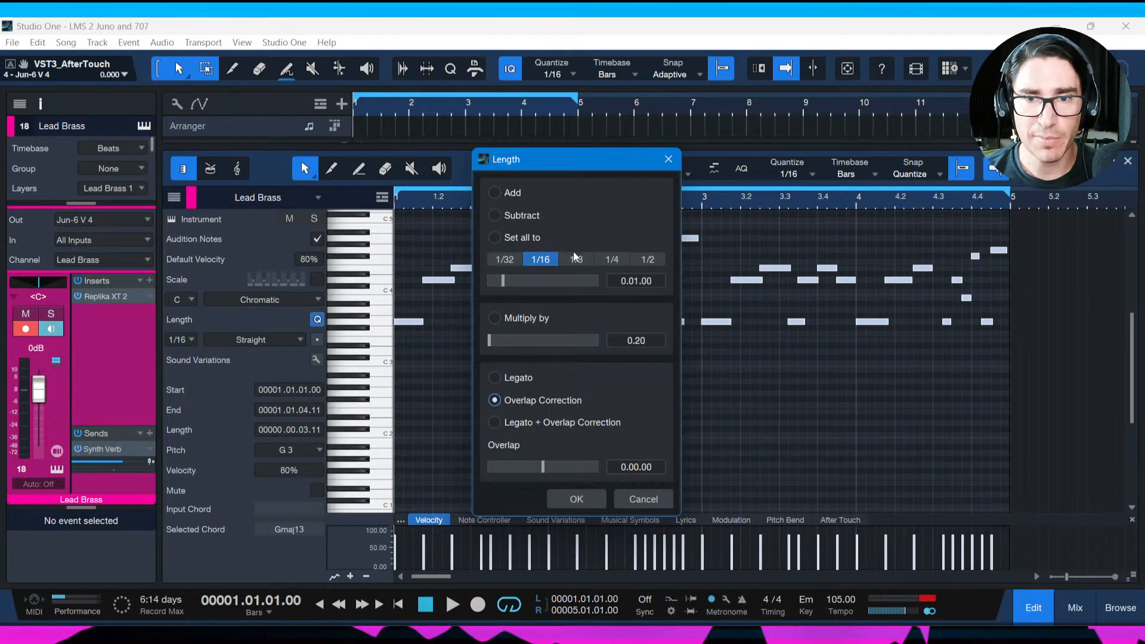
pyautogui.moveTo(560, 170); pyautogui.dragTo(687, 217)
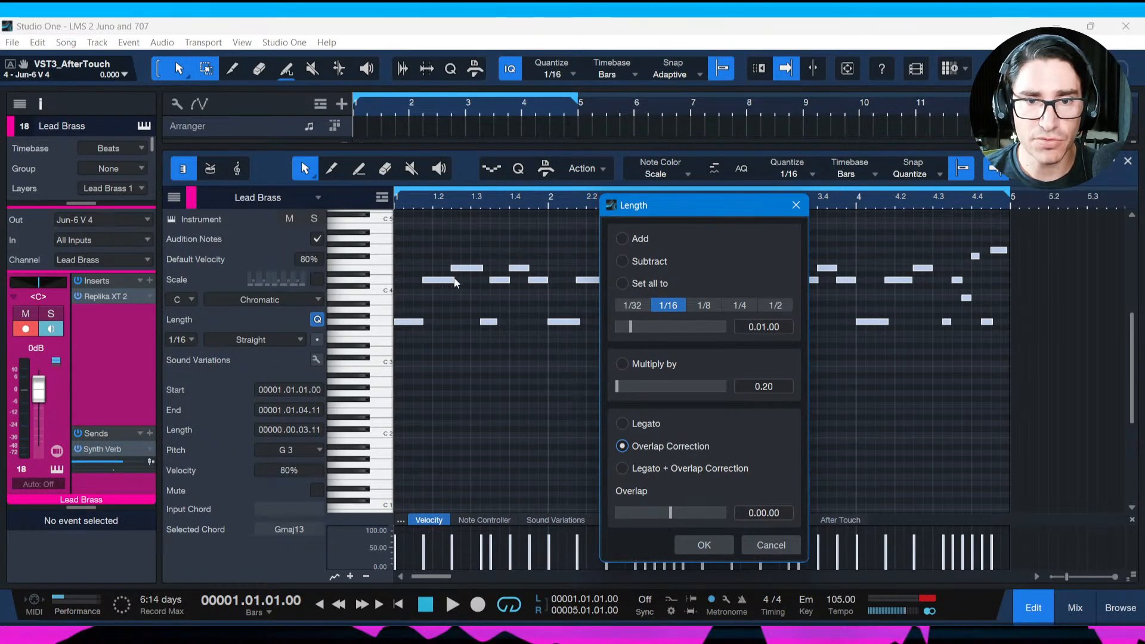
pyautogui.click(711, 541)
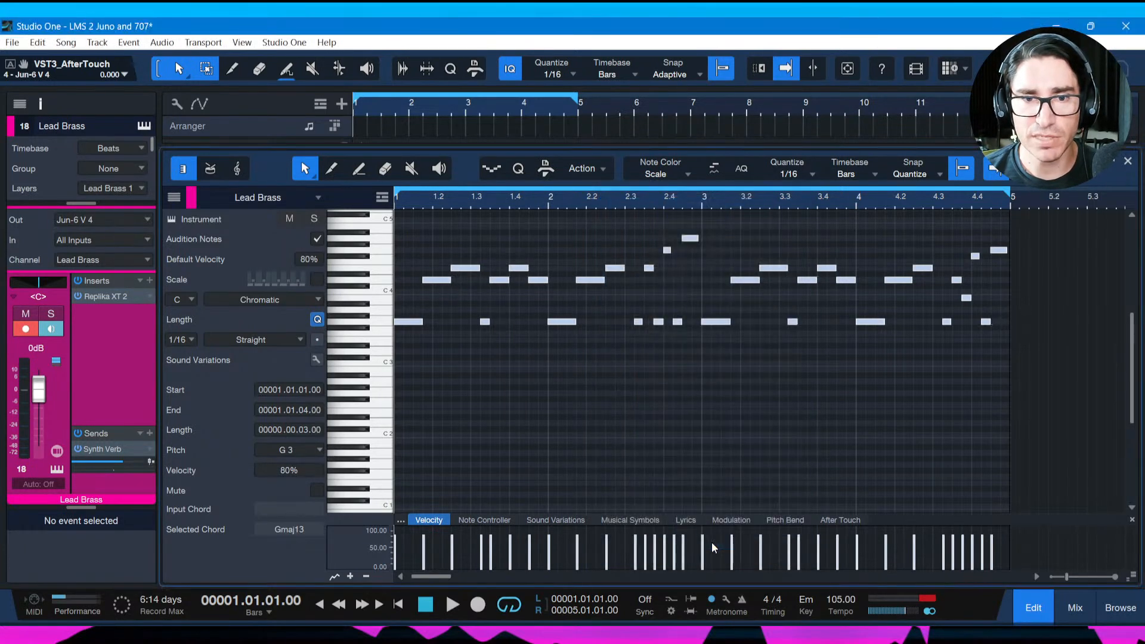
pyautogui.press('space')
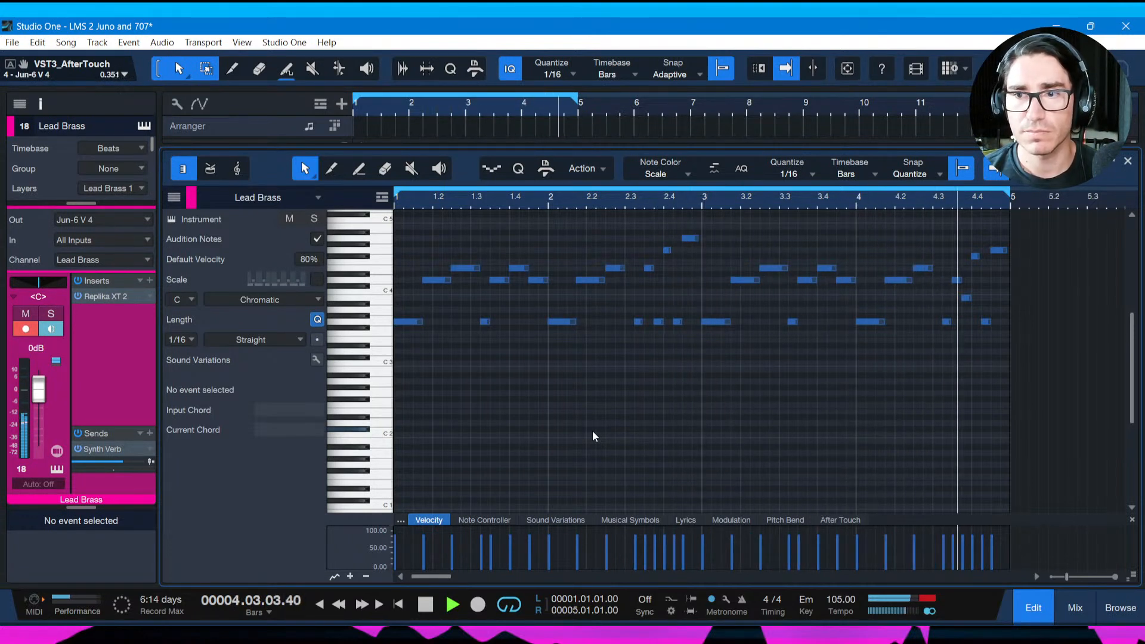
pyautogui.hotkey('ctrl', 's')
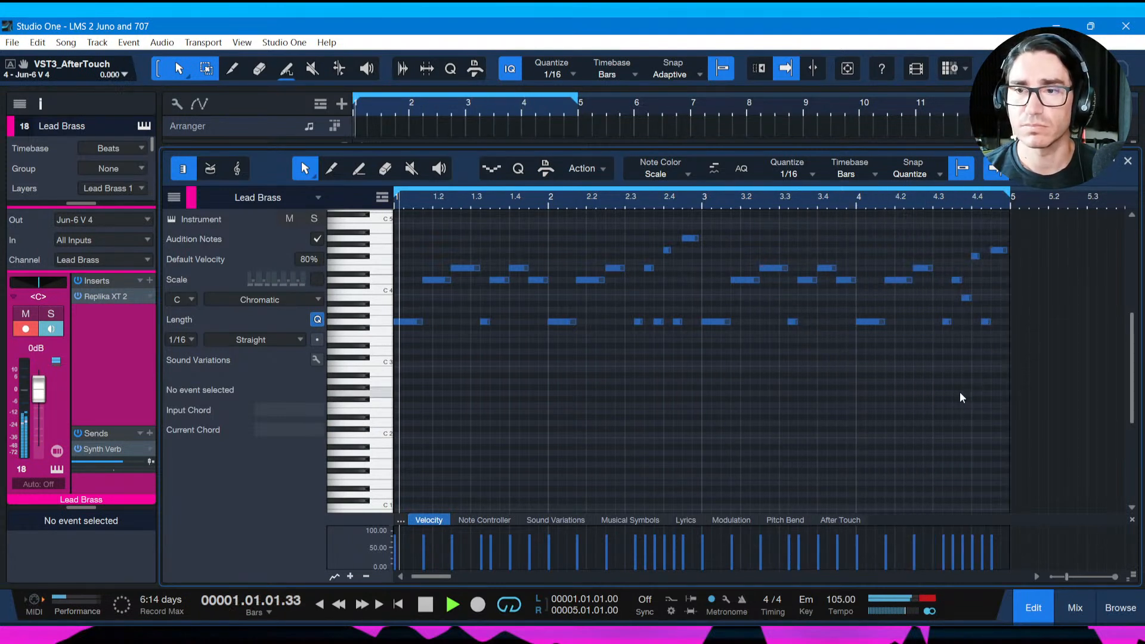
pyautogui.press('space')
# Close the note editor, duplicate the Lead Brass part into bars 5 to 8, save, and extend the loop to bar 9.
pyautogui.press('F2')
pyautogui.hotkey('ctrl', 's')
pyautogui.press('d')
pyautogui.hotkey('ctrl', 's')
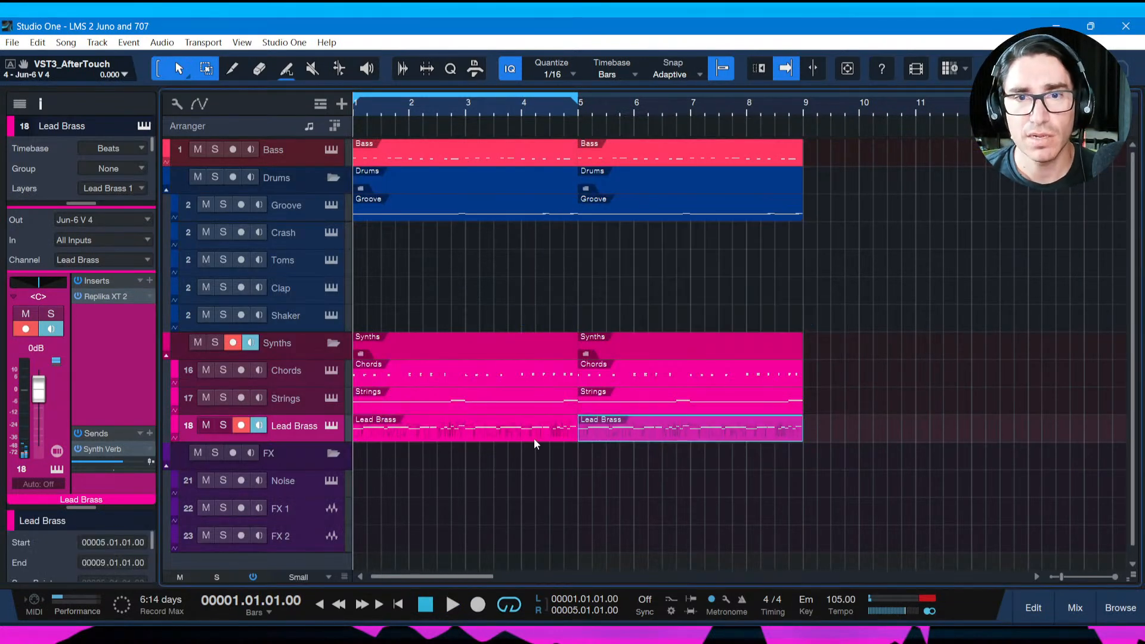
pyautogui.moveTo(578, 102); pyautogui.dragTo(801, 102)
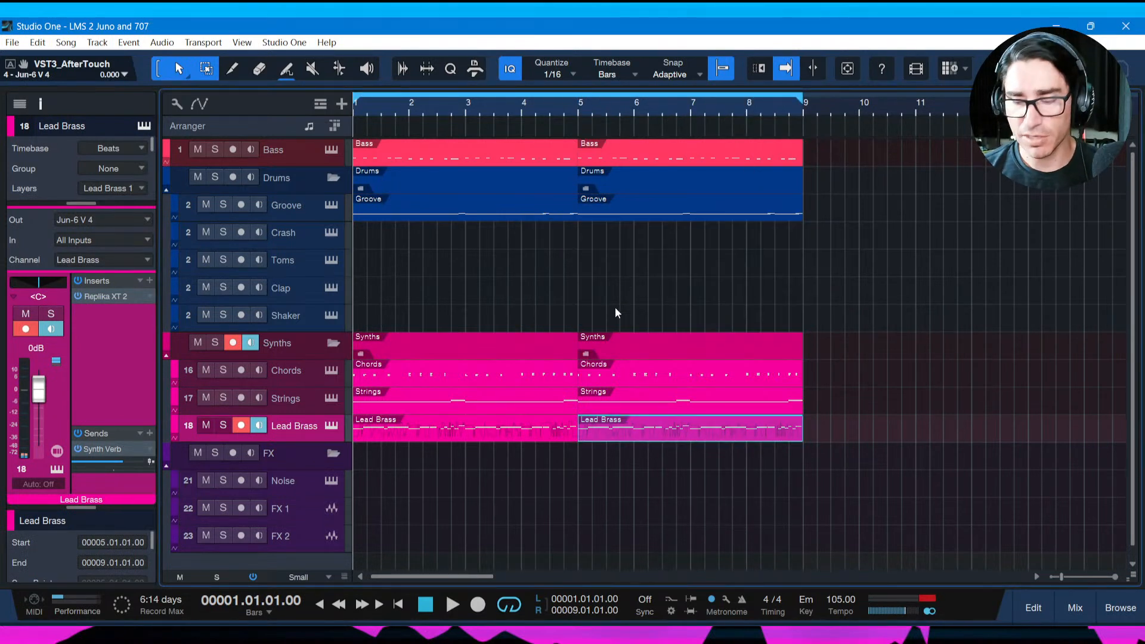
# Set the mix of the Lead Brass track's Replika XT delay to 77% / 23% during playback.
pyautogui.press('space')
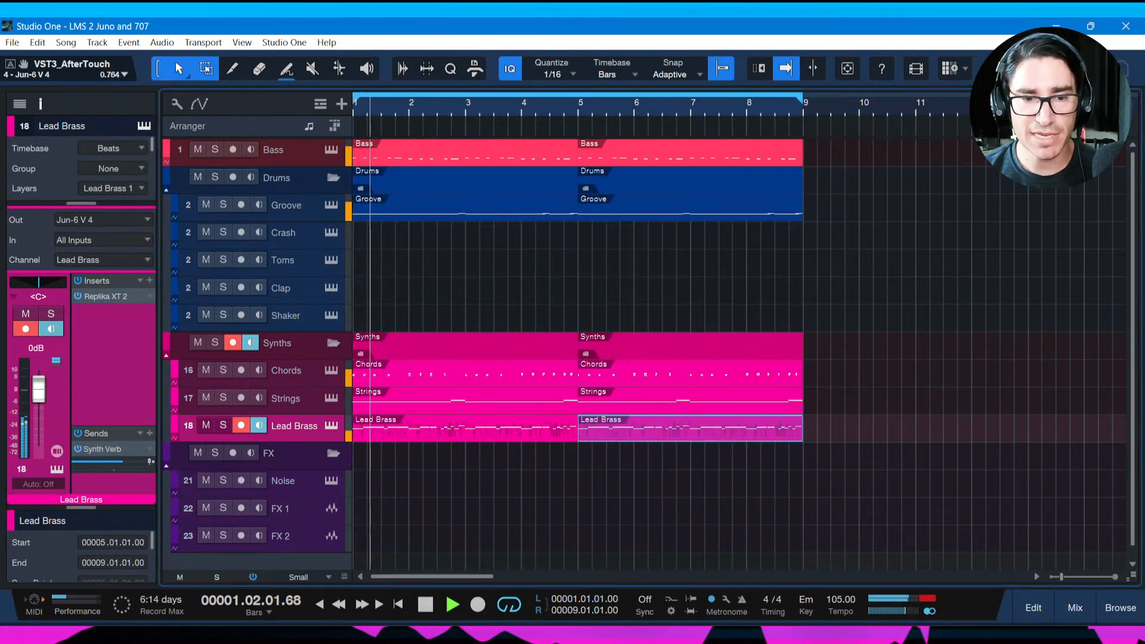
pyautogui.click(112, 297)
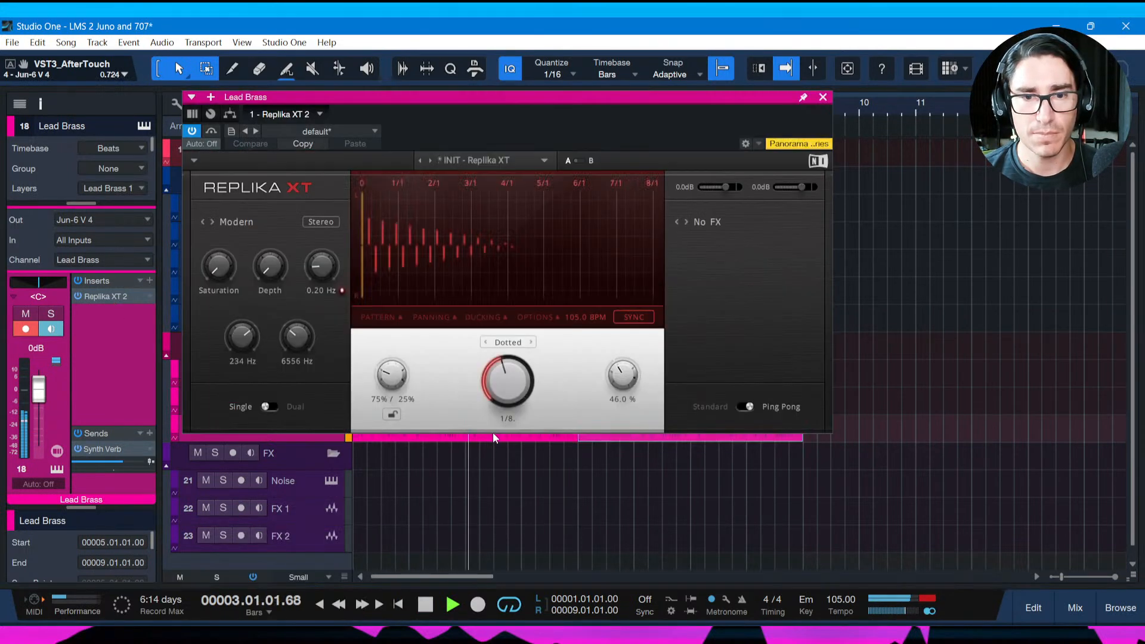
pyautogui.moveTo(391, 375); pyautogui.dragTo(396, 376)
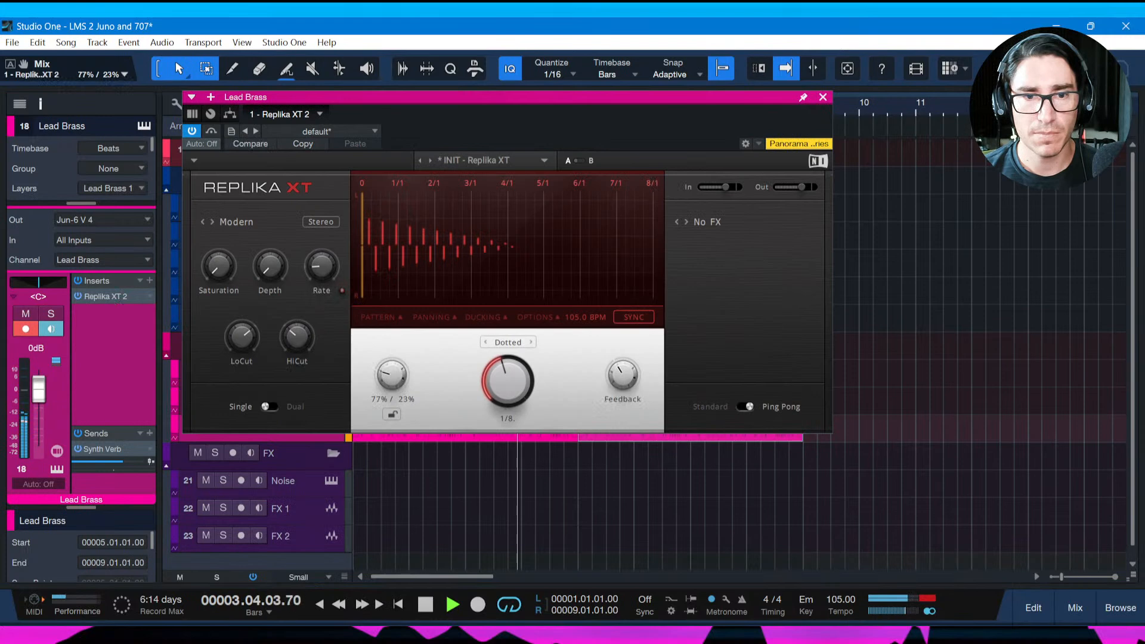
pyautogui.click(823, 97)
# Lower the Lead Brass channel volume to -2.2 dB, save the song, and stop playback.
pyautogui.moveTo(43, 393); pyautogui.dragTo(41, 398)
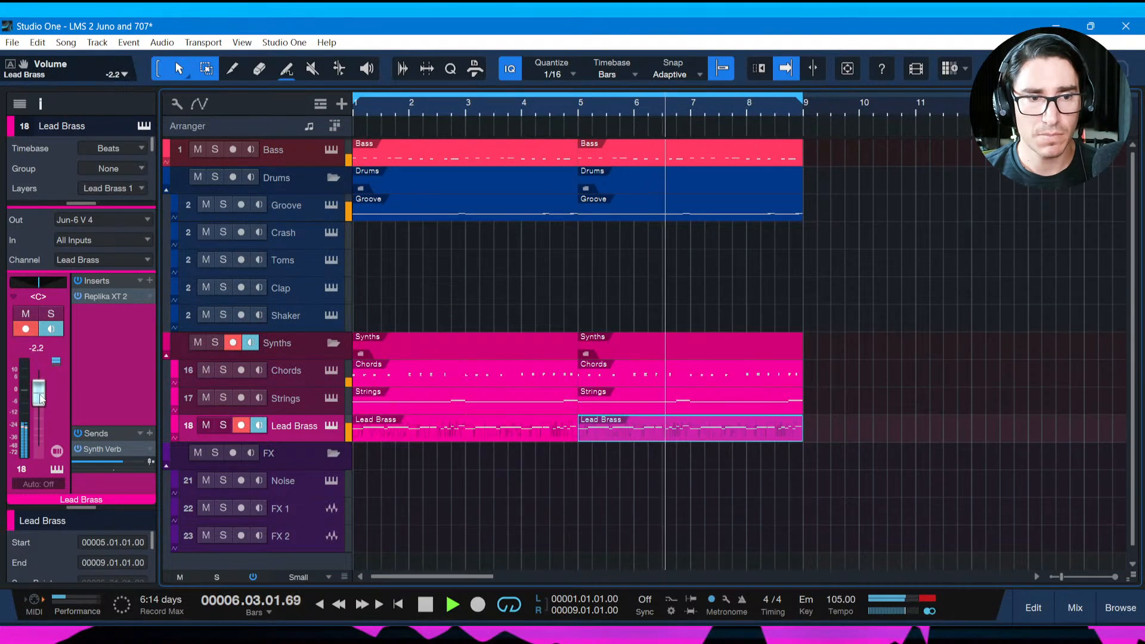
pyautogui.hotkey('ctrl', 's')
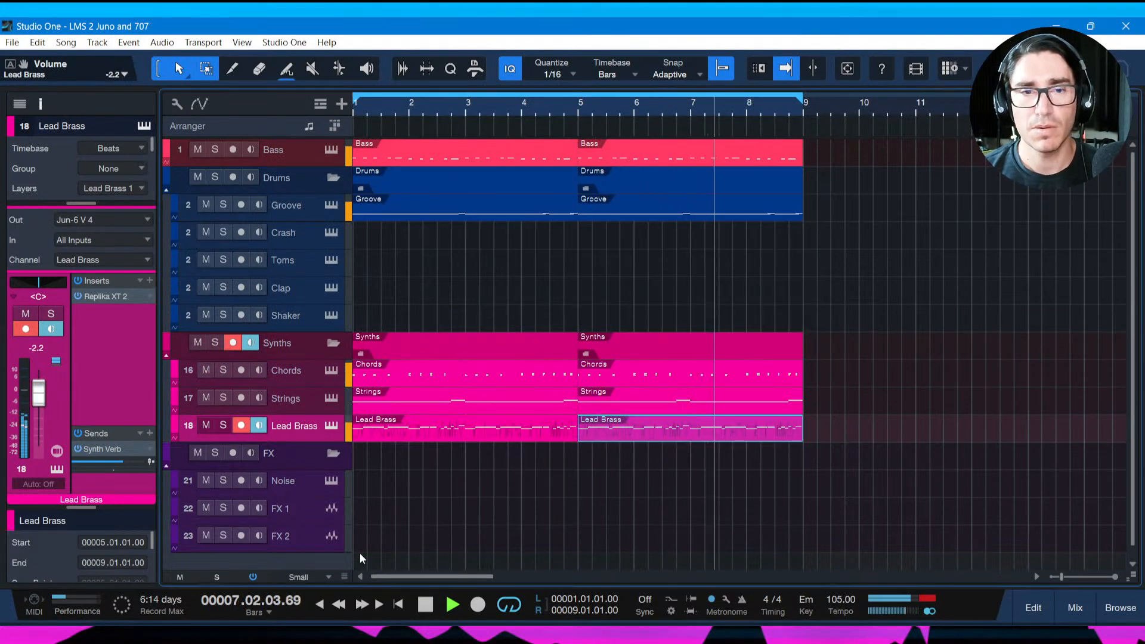
pyautogui.press('space')
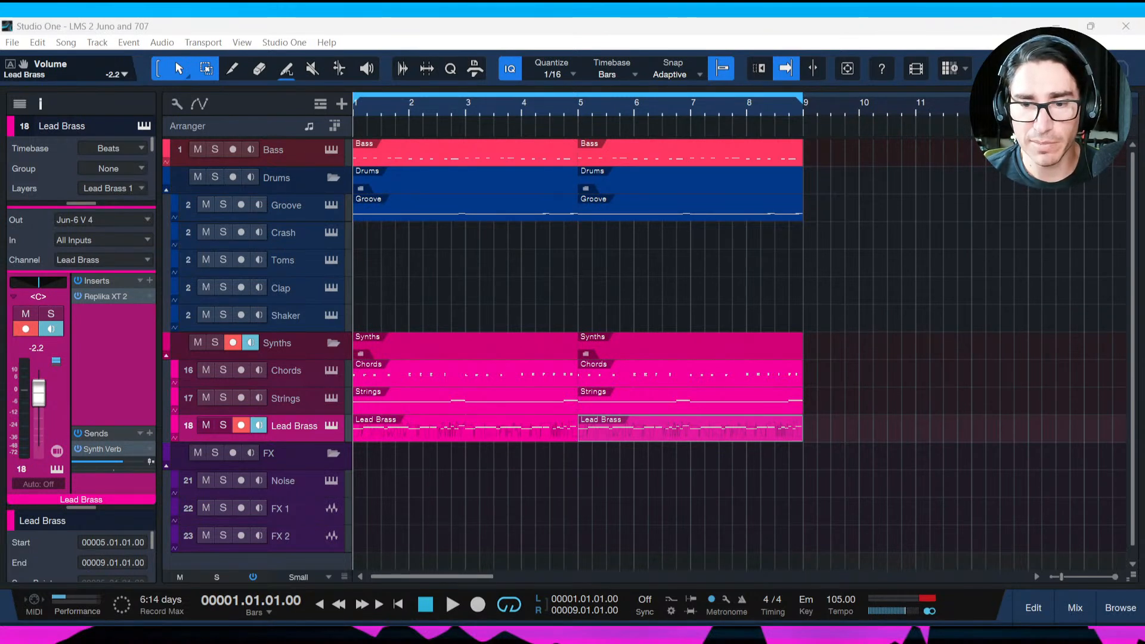
pyautogui.hotkey('alt', 'Tab')
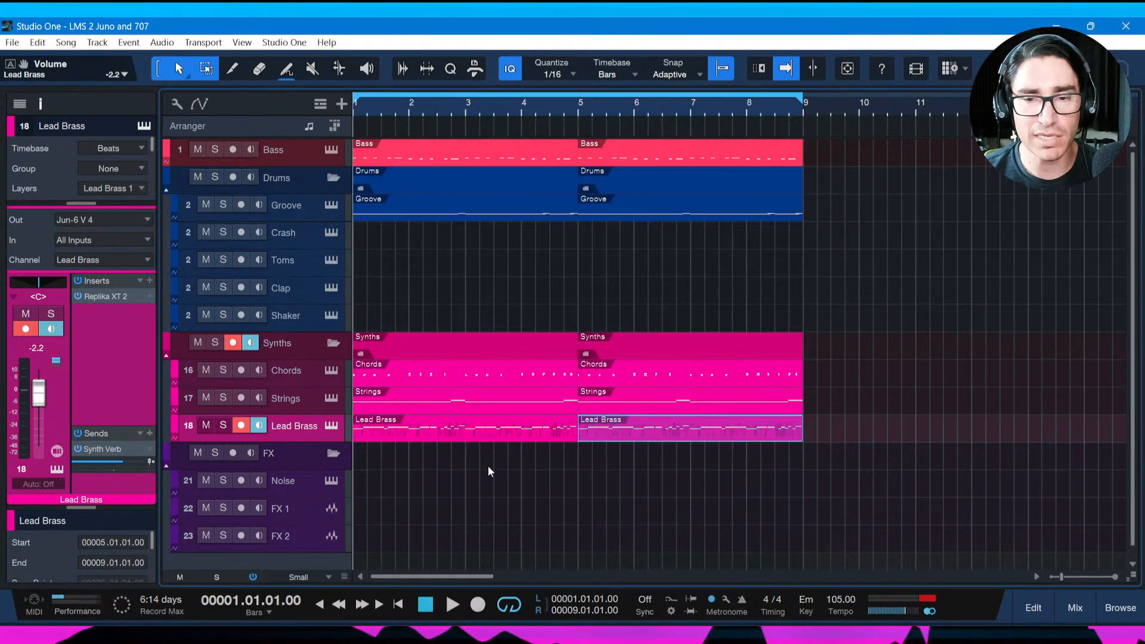
pyautogui.hotkey('alt', 'Tab')
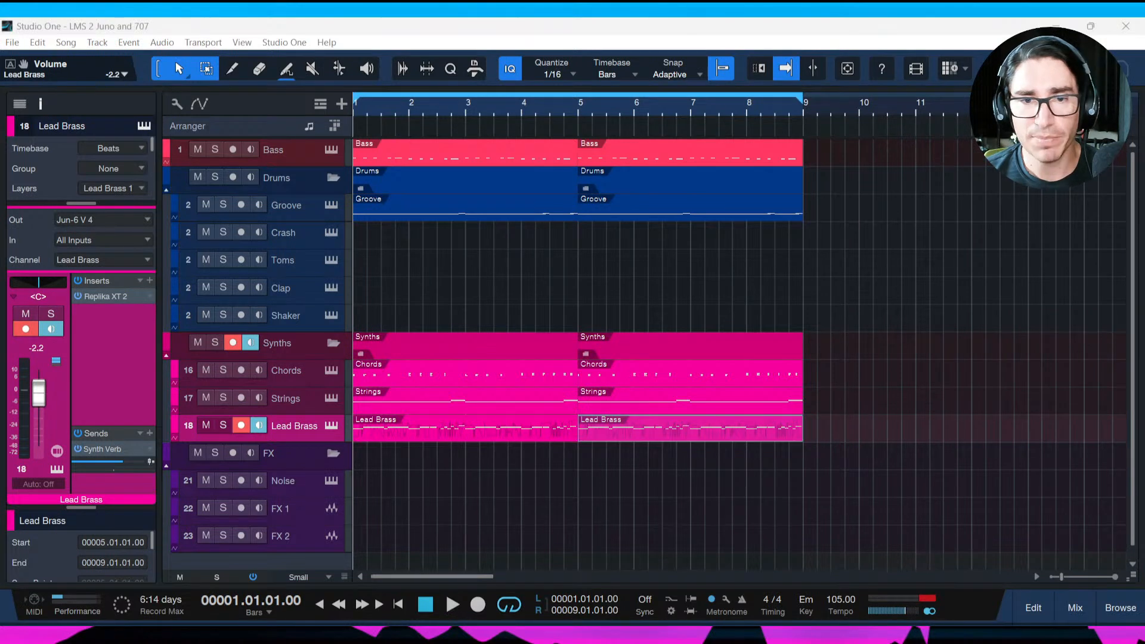
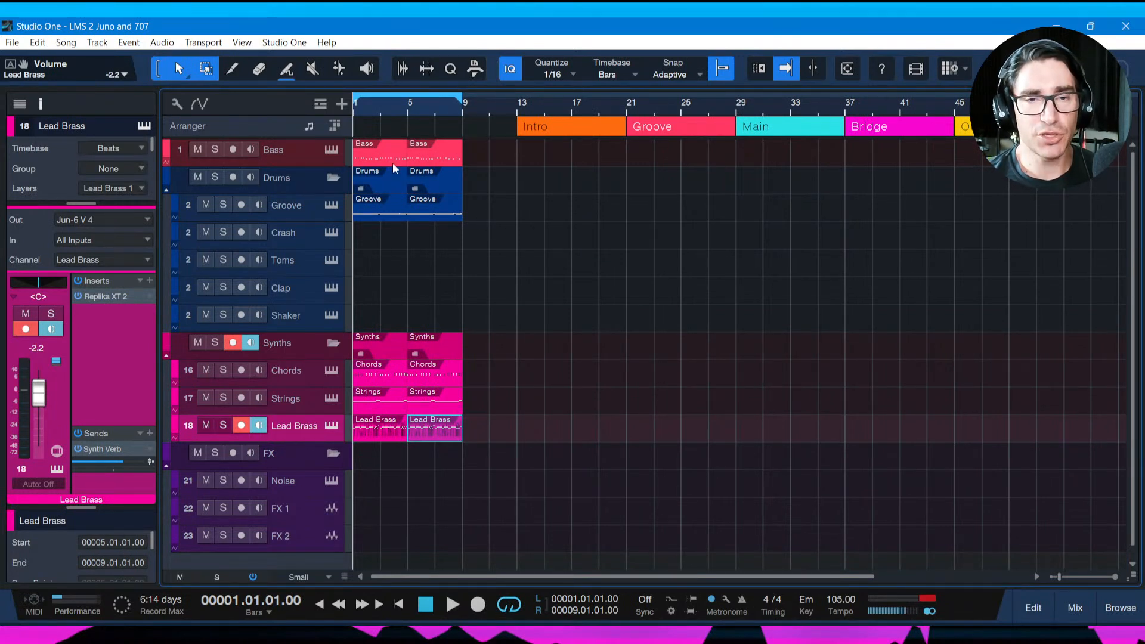
# Copy all parts of the eight-bar loop into the Main section, starting at bar 29, and save the song.
pyautogui.moveTo(398, 115); pyautogui.dragTo(461, 130)
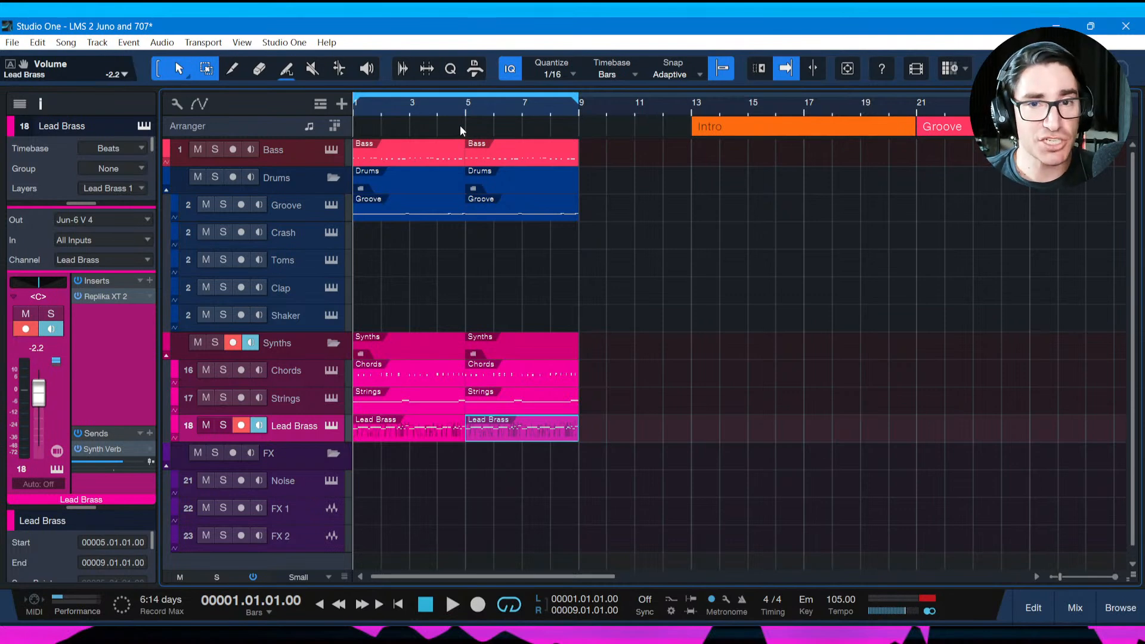
pyautogui.press('w')
pyautogui.press('w')
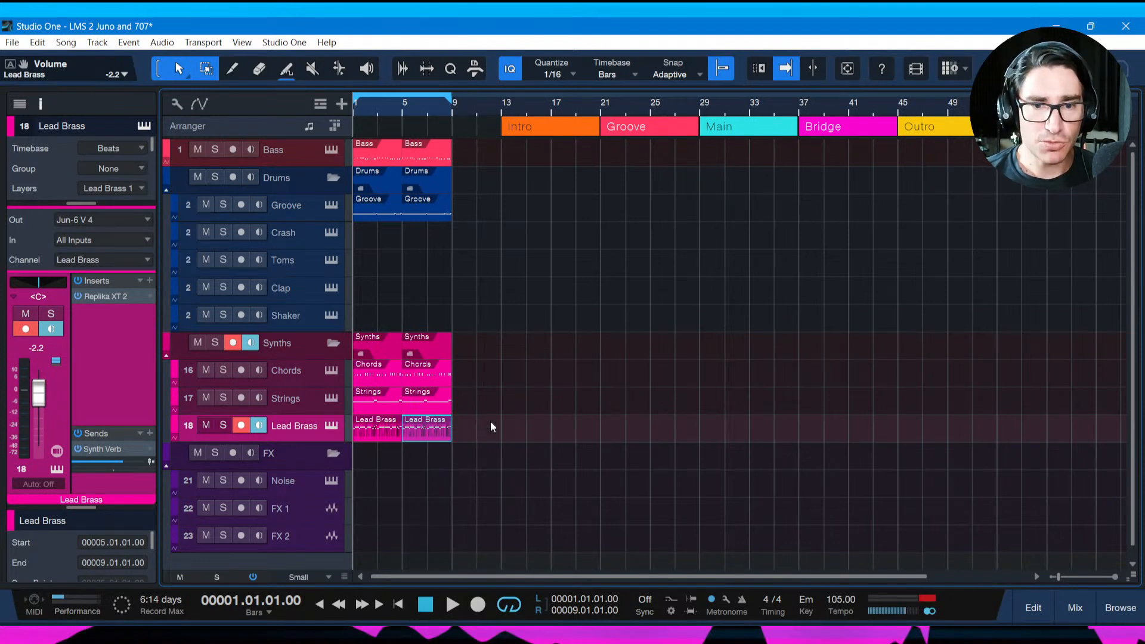
pyautogui.click(420, 457)
pyautogui.hotkey('ctrl', 'a')
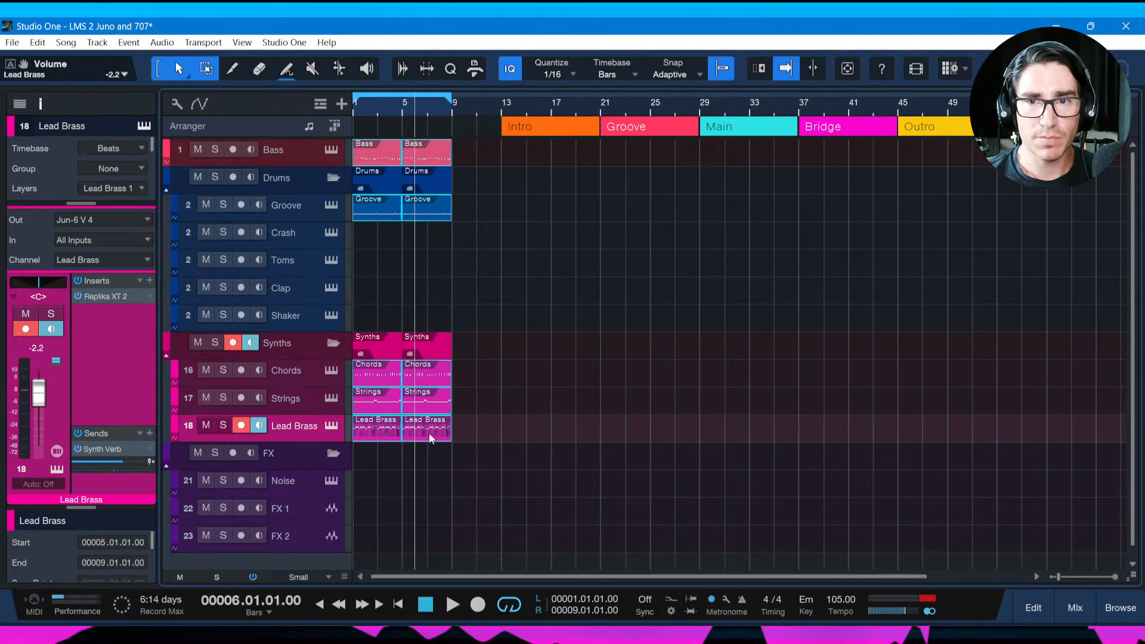
pyautogui.moveTo(428, 433); pyautogui.dragTo(775, 421)
pyautogui.moveTo(679, 102)
pyautogui.mouseDown()
pyautogui.moveTo(674, 119)
pyautogui.moveTo(662, 111)
pyautogui.mouseUp()
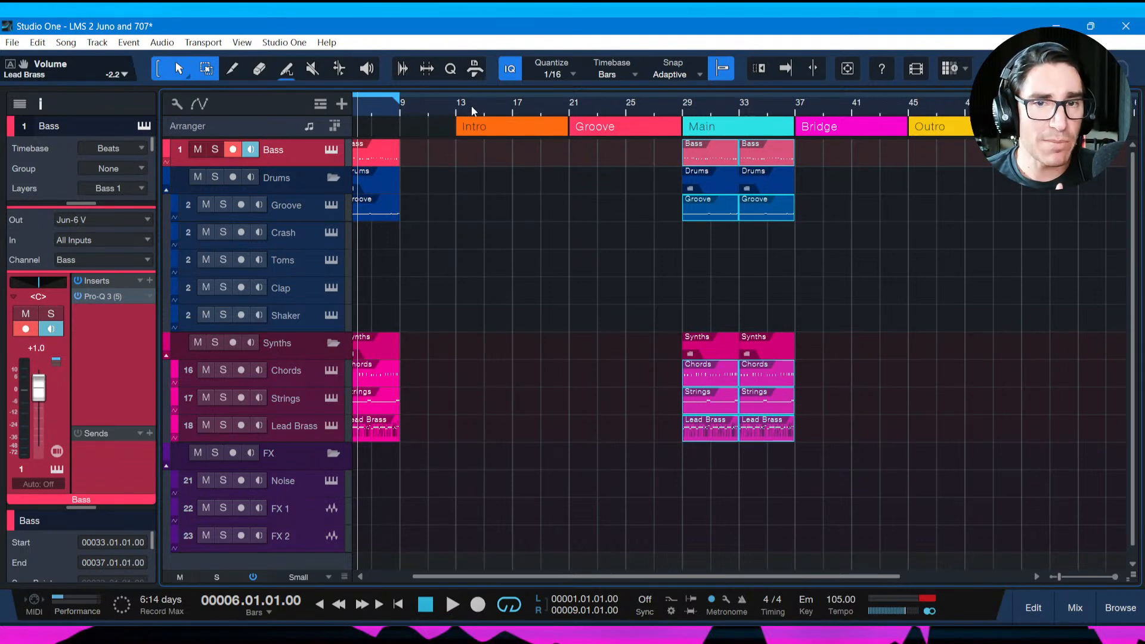
pyautogui.moveTo(471, 106)
pyautogui.mouseDown()
pyautogui.moveTo(463, 119)
pyautogui.moveTo(451, 108)
pyautogui.mouseUp()
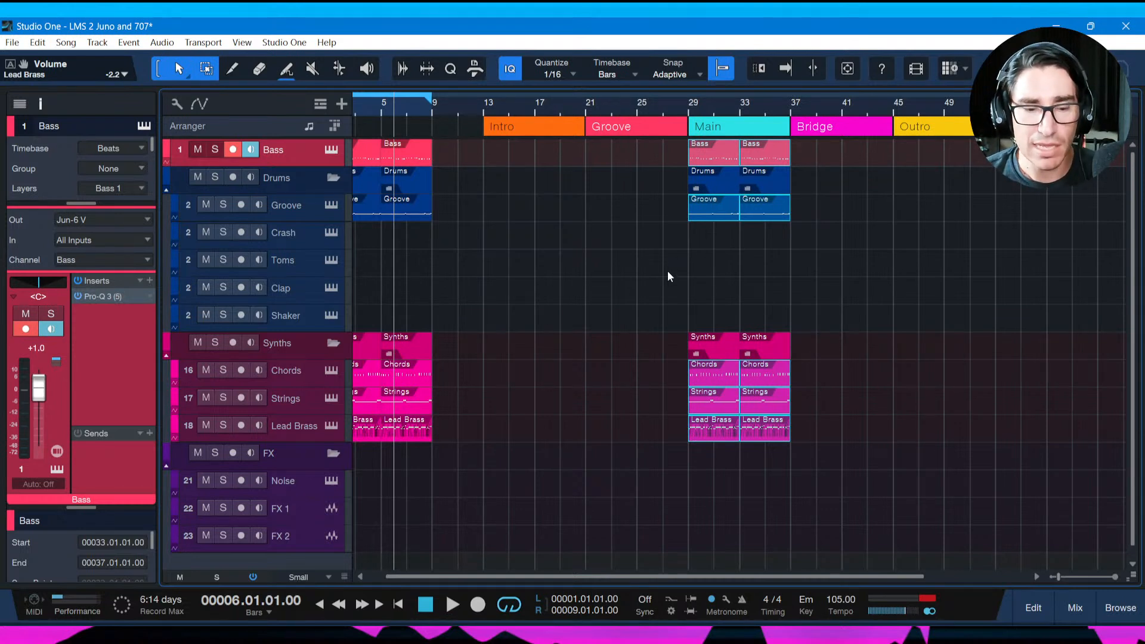
pyautogui.hotkey('ctrl', 's')
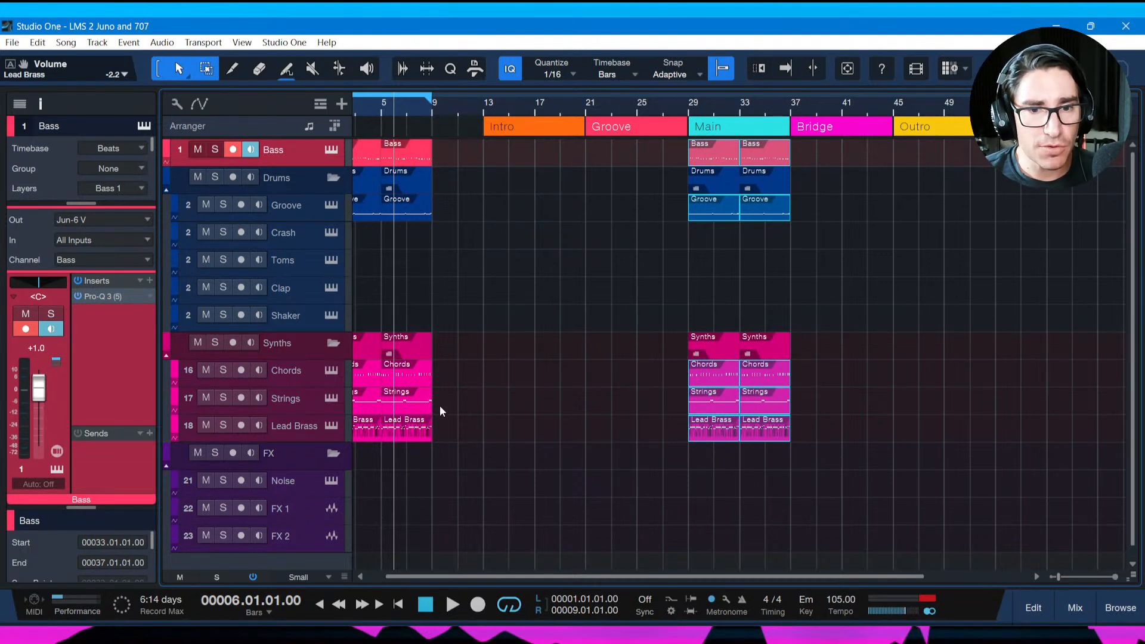
# Copy the Chords and Strings parts into the Intro section and duplicate each so they fill bars 13 to 21.
pyautogui.click(422, 406)
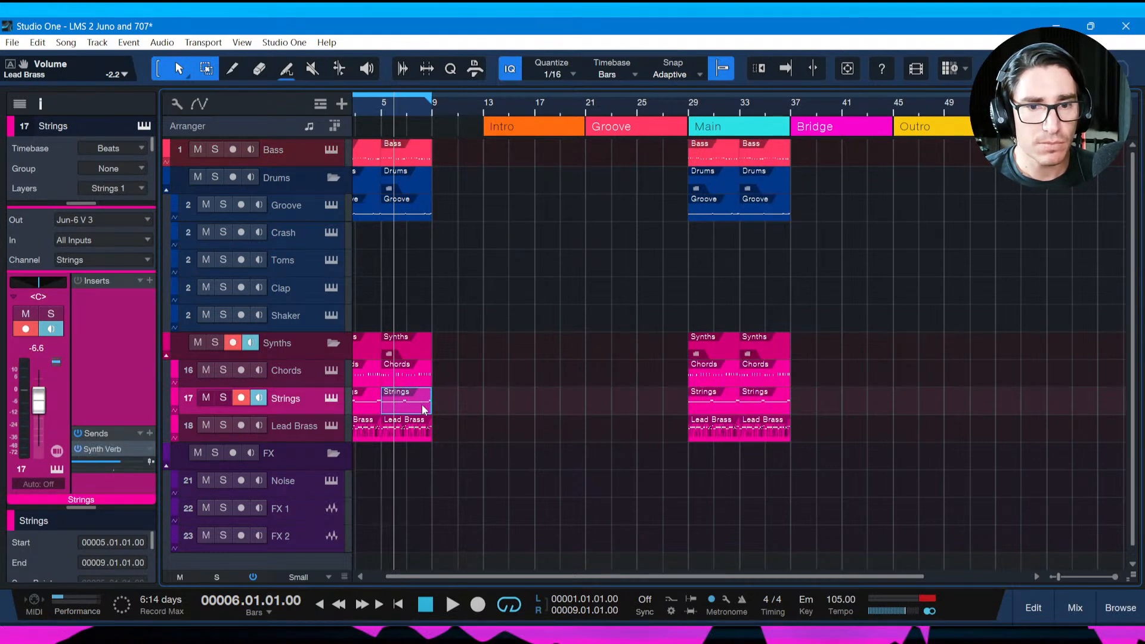
pyautogui.click(419, 380)
pyautogui.moveTo(420, 378); pyautogui.dragTo(524, 377)
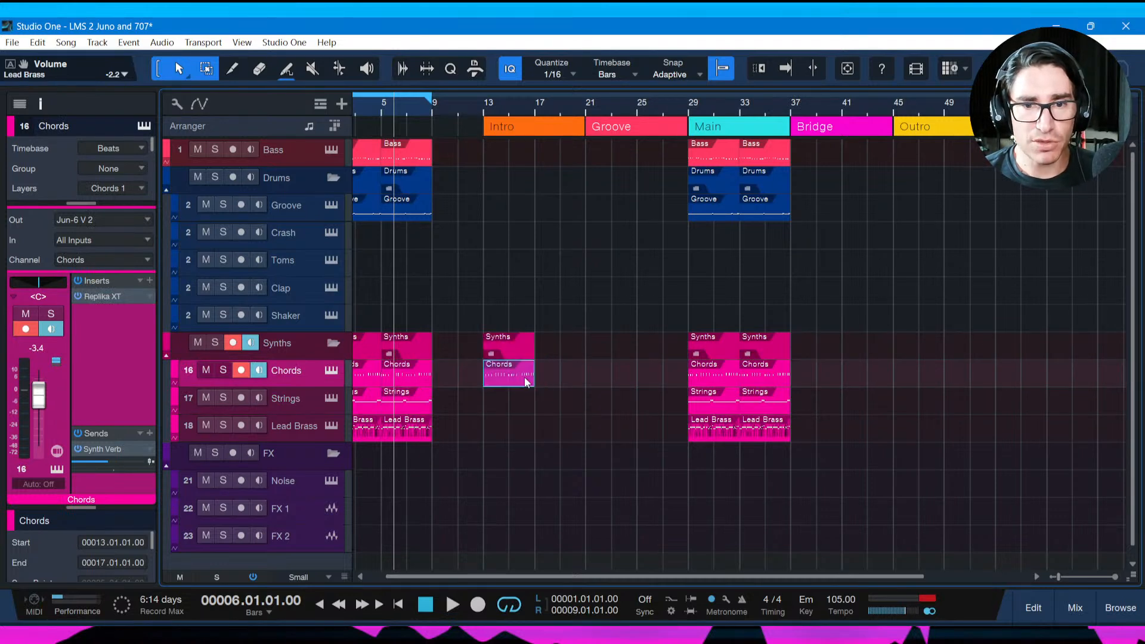
pyautogui.hotkey('ctrl', 'd')
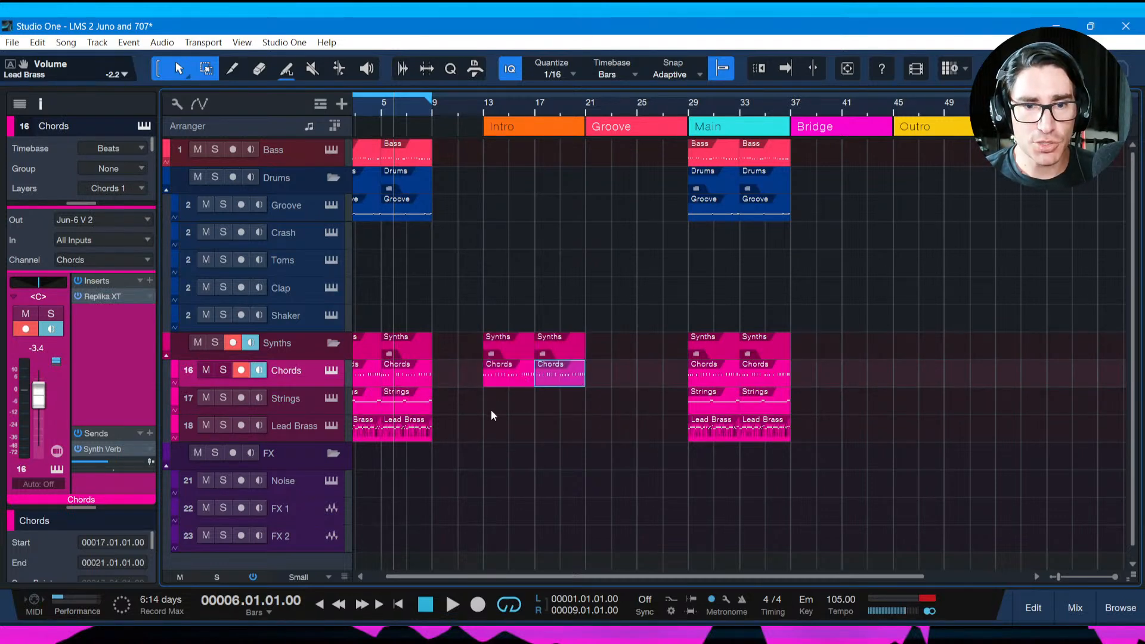
pyautogui.click(424, 410)
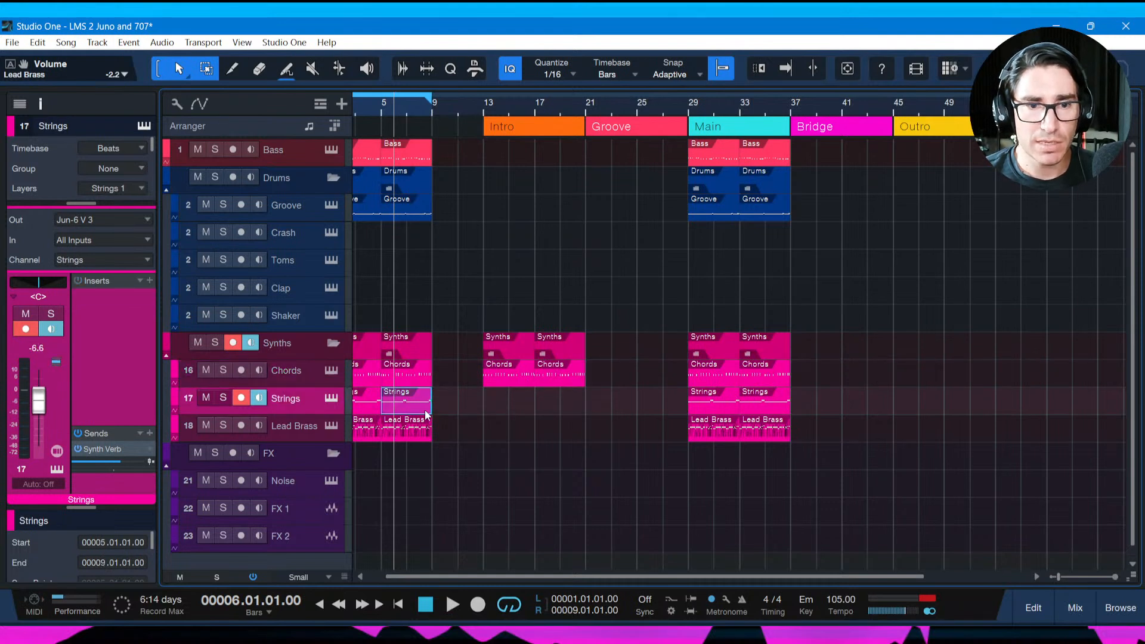
pyautogui.moveTo(425, 409); pyautogui.dragTo(531, 408)
pyautogui.hotkey('ctrl', 'd')
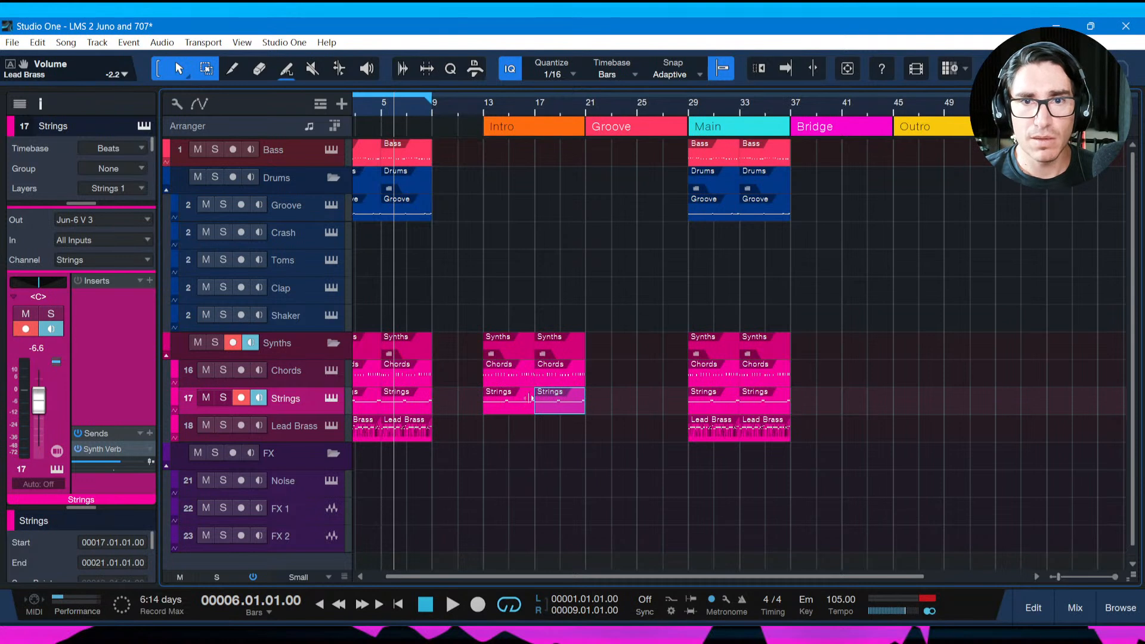
# Loop the Intro section from bar 13 to 21, listen to it, save the song, and stop playback.
pyautogui.click(544, 133)
pyautogui.press('p')
pyautogui.press('space')
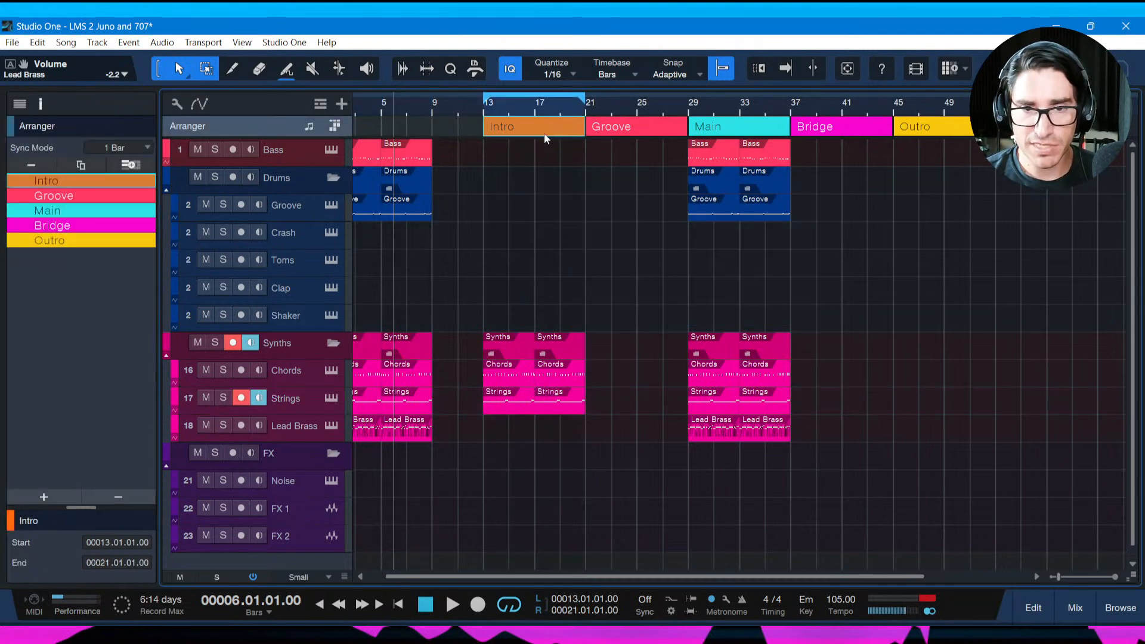
pyautogui.hotkey('ctrl', 's')
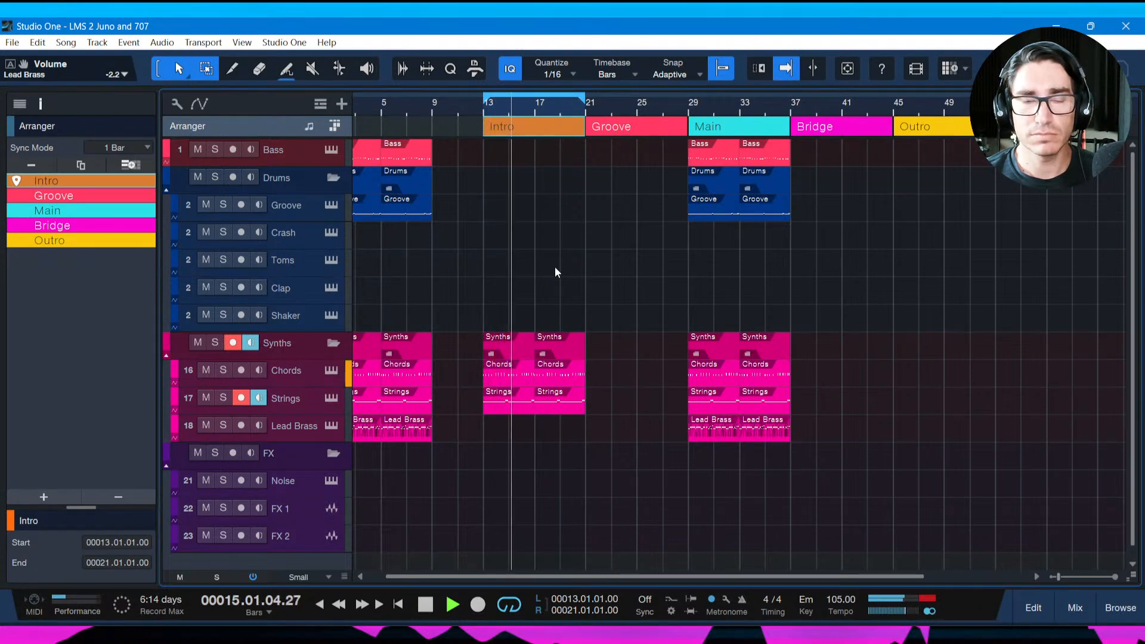
pyautogui.press('space')
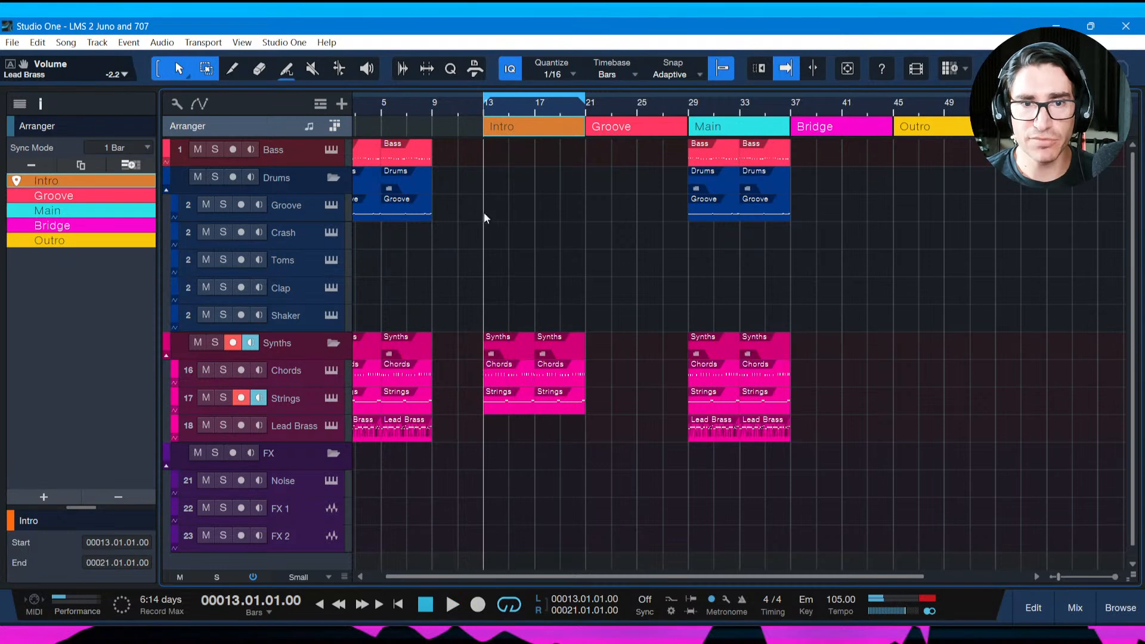
# Copy the Groove drum part into the Groove and Bridge sections, filling bars 21 to 29 and 37 to 45.
pyautogui.doubleClick(408, 213)
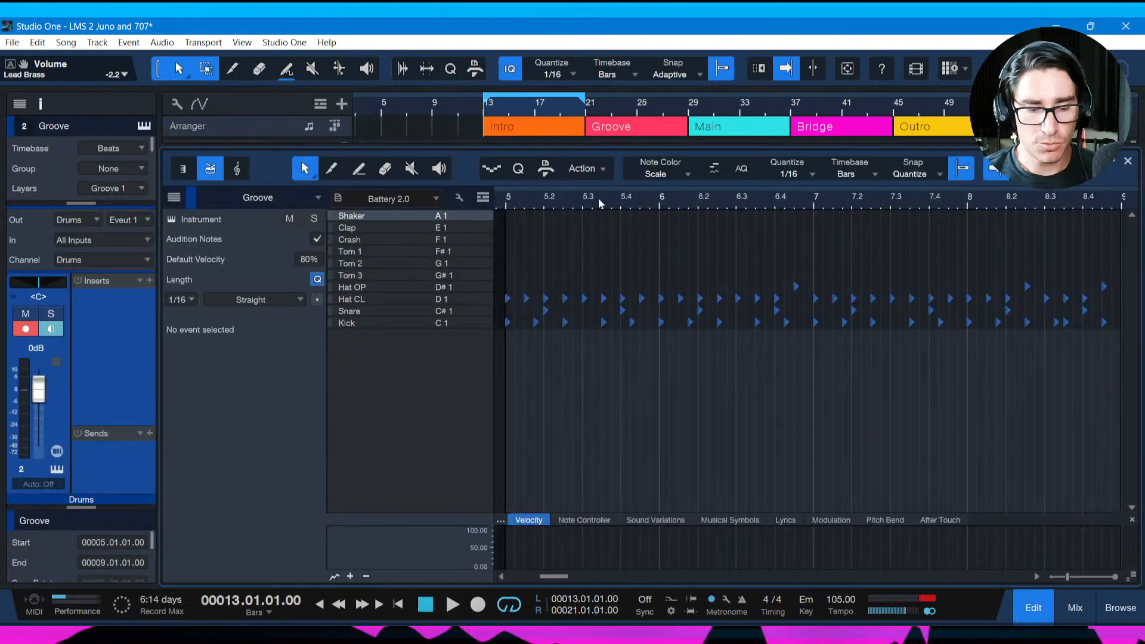
pyautogui.press('F2')
pyautogui.moveTo(409, 209); pyautogui.dragTo(825, 210)
pyautogui.press('d')
pyautogui.press('d')
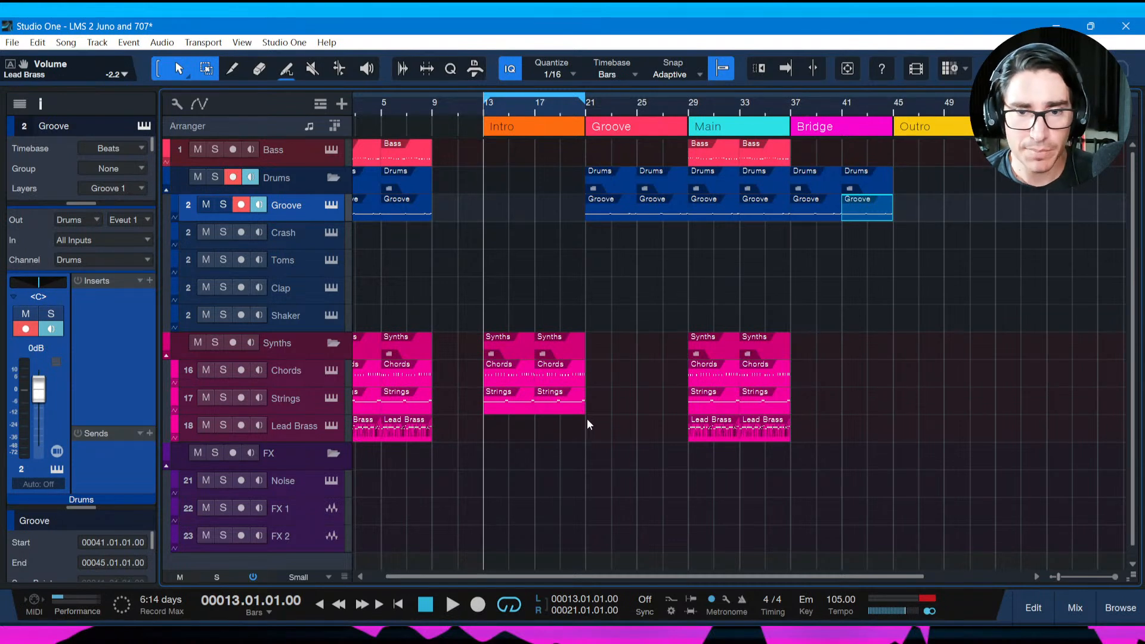
# Copy the Intro's Chords and Strings parts into the Outro section, starting at bar 45.
pyautogui.moveTo(587, 420); pyautogui.dragTo(917, 405)
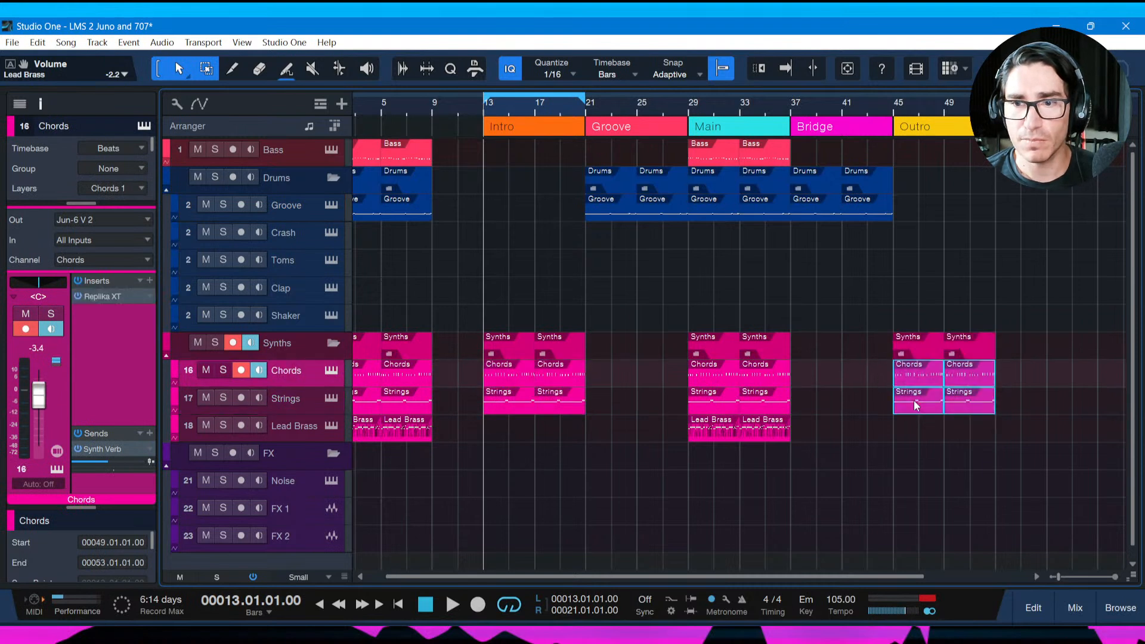
pyautogui.click(622, 423)
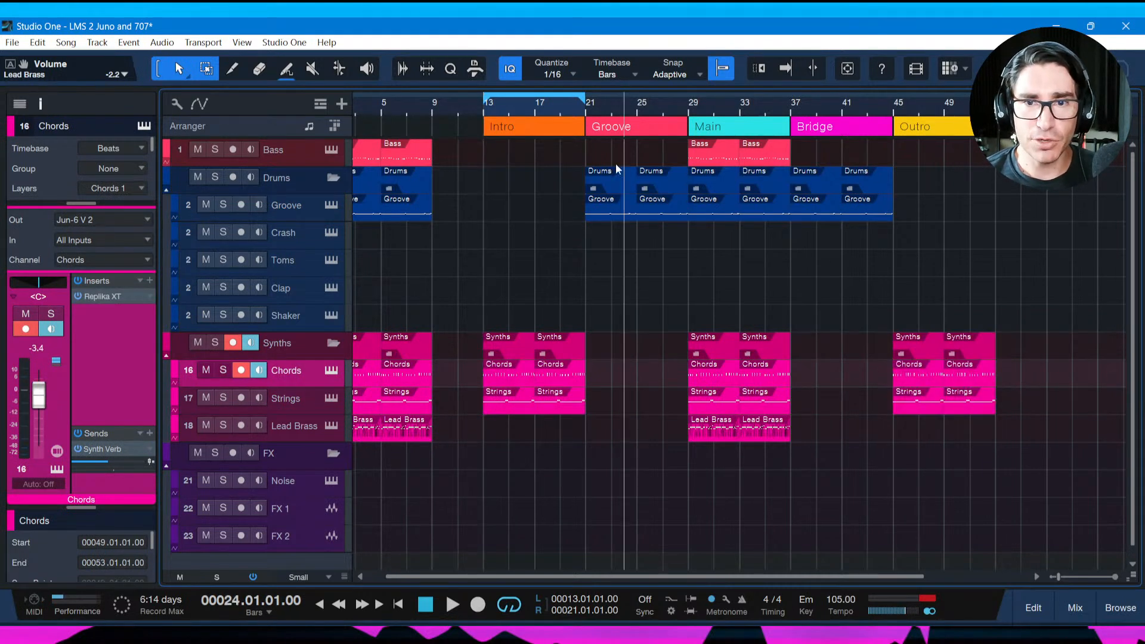
# Copy the Bass part to fill the Groove section and duplicate it twice through the Bridge section, and save.
pyautogui.moveTo(425, 154); pyautogui.dragTo(628, 159)
pyautogui.press('d')
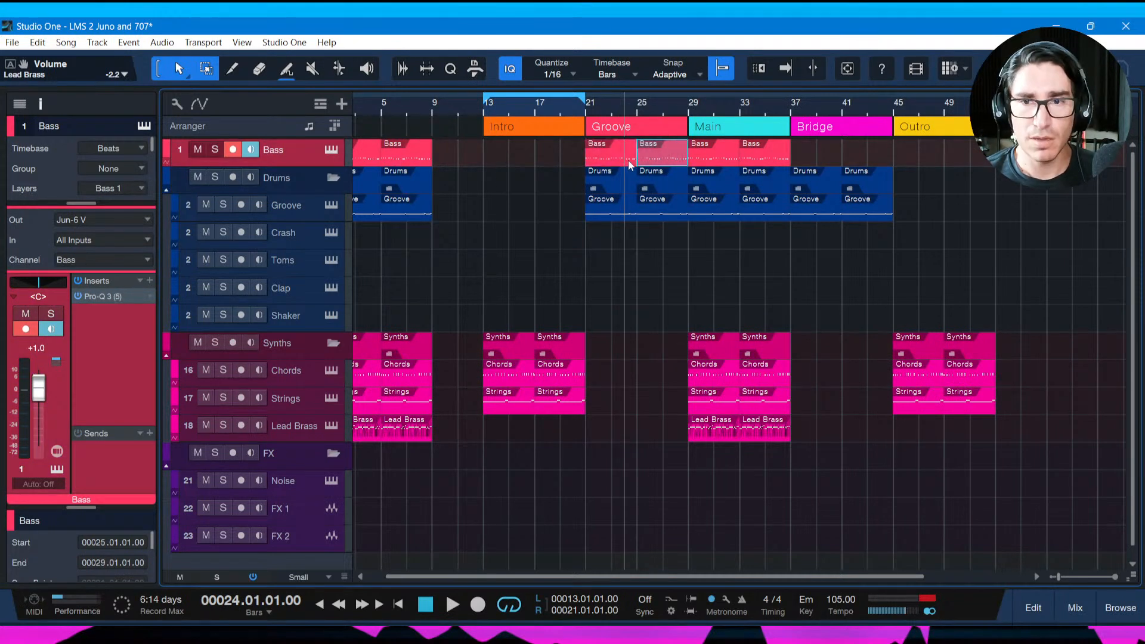
pyautogui.click(763, 166)
pyautogui.press('d')
pyautogui.press('d')
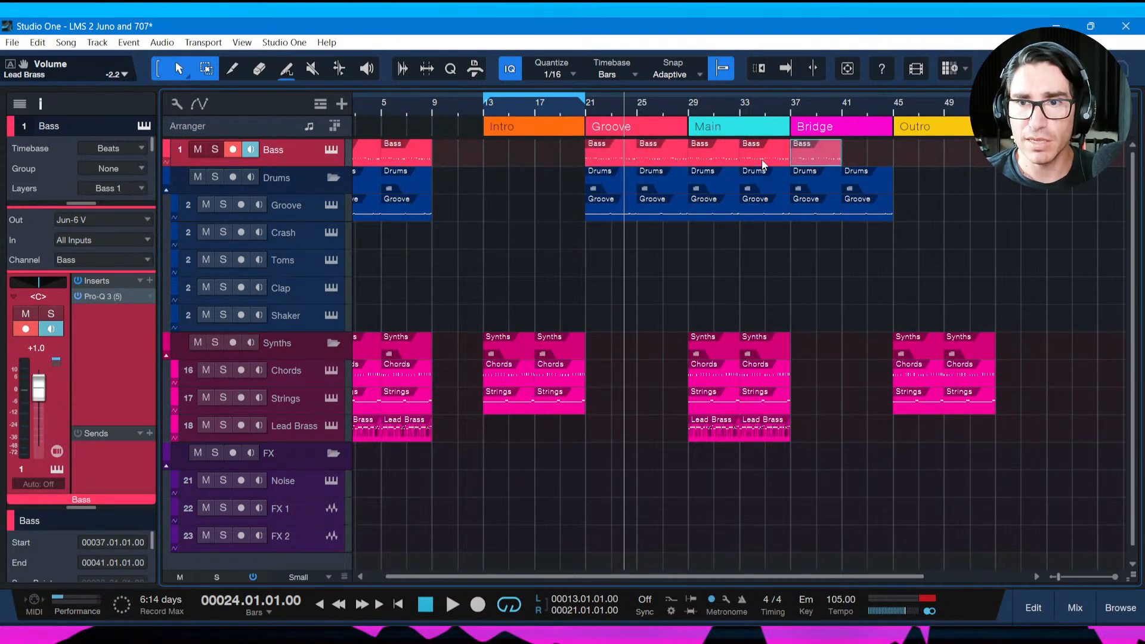
pyautogui.hotkey('ctrl', 's')
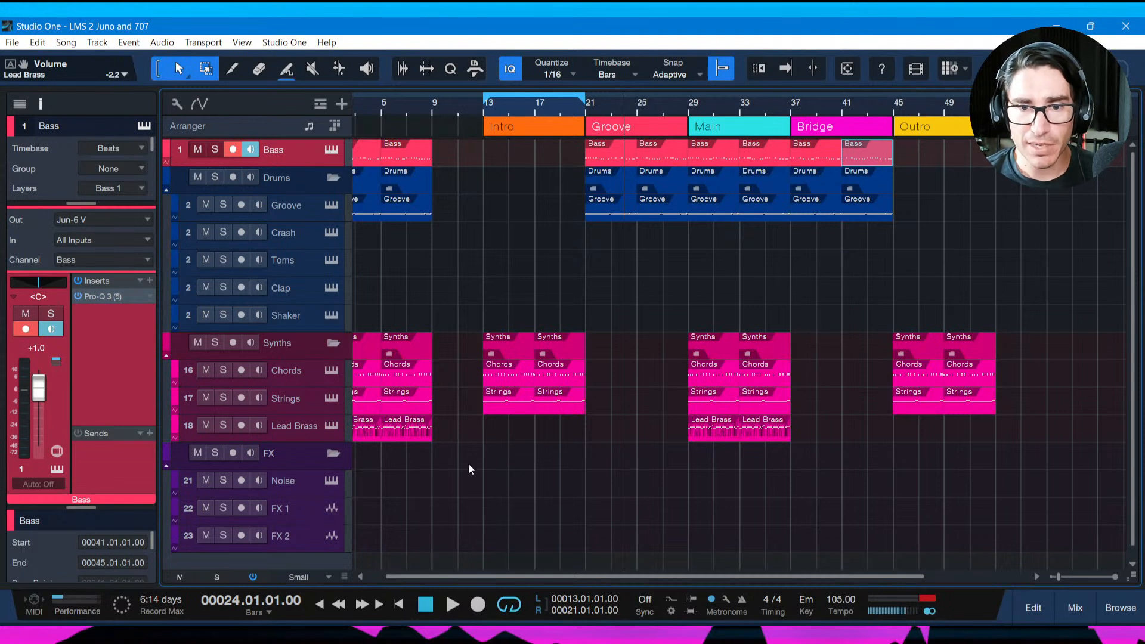
# Duplicate the Intro's second Chords part through the Groove, Main and Bridge sections, up to bar 45, and save.
pyautogui.click(553, 380)
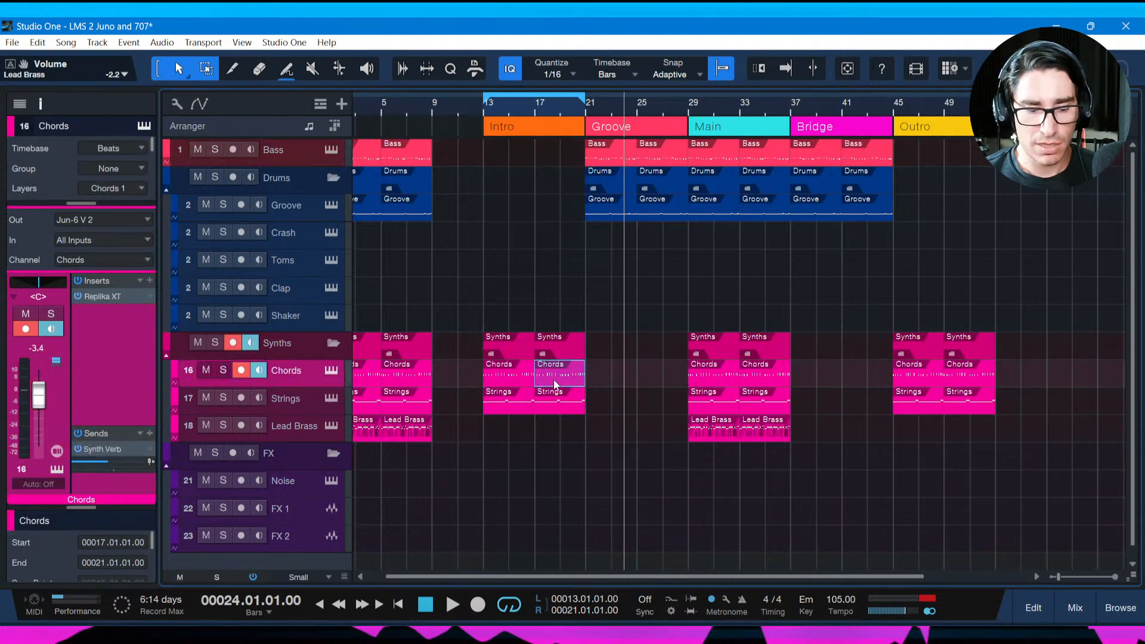
pyautogui.press('d')
pyautogui.press('d')
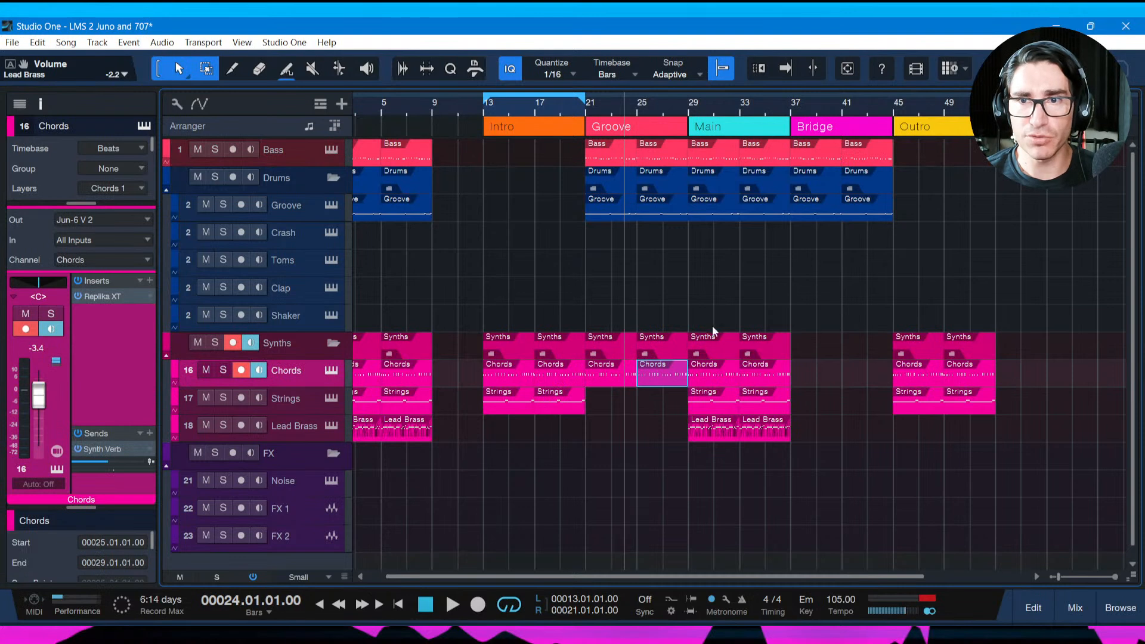
pyautogui.press('d')
pyautogui.press('d')
pyautogui.press('d')
pyautogui.press('d')
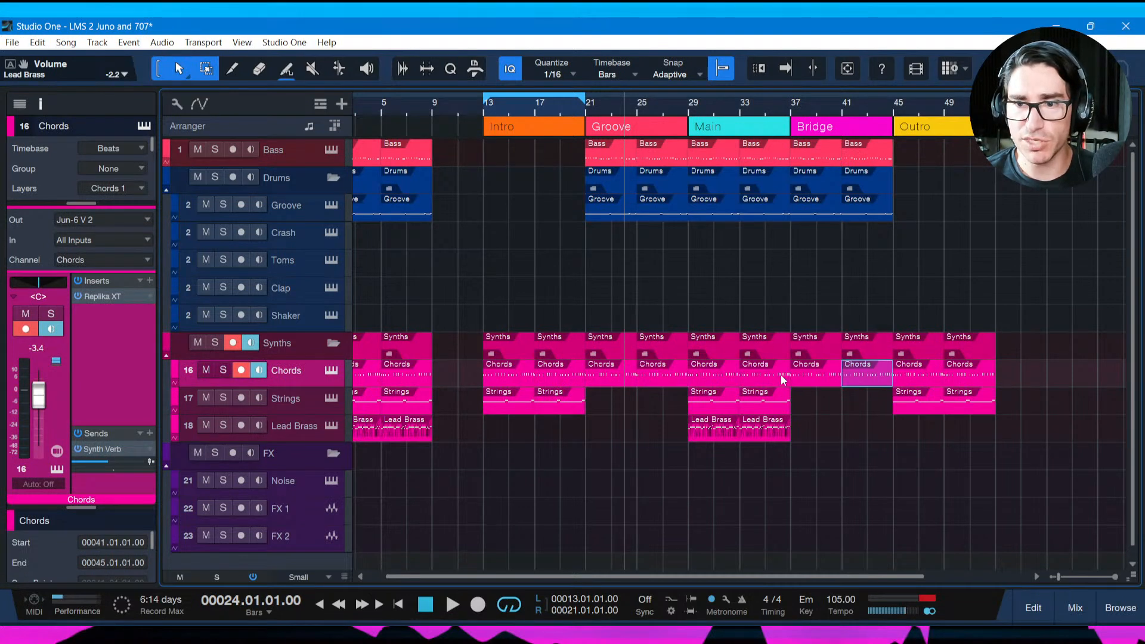
pyautogui.hotkey('ctrl', 's')
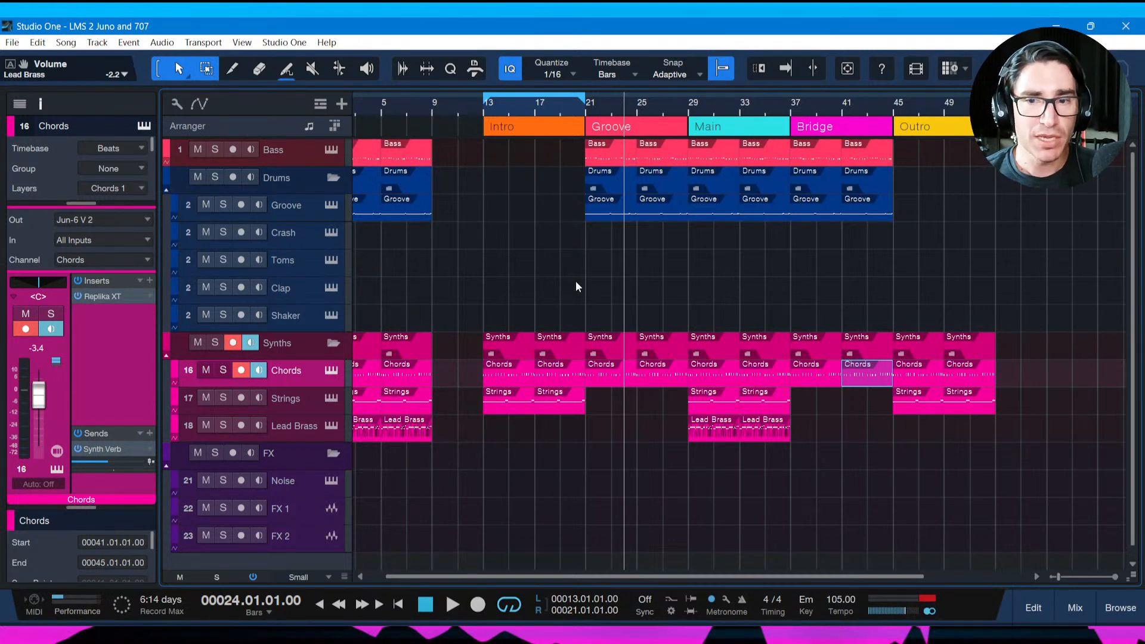
pyautogui.moveTo(826, 103); pyautogui.dragTo(807, 91)
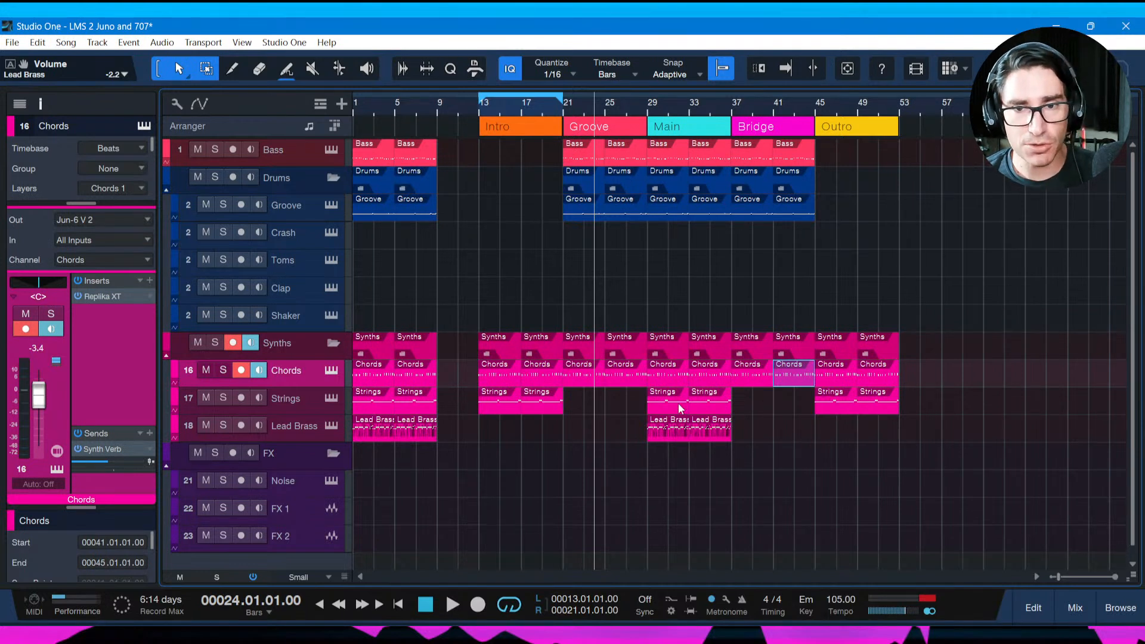
pyautogui.hotkey('ctrl', 's')
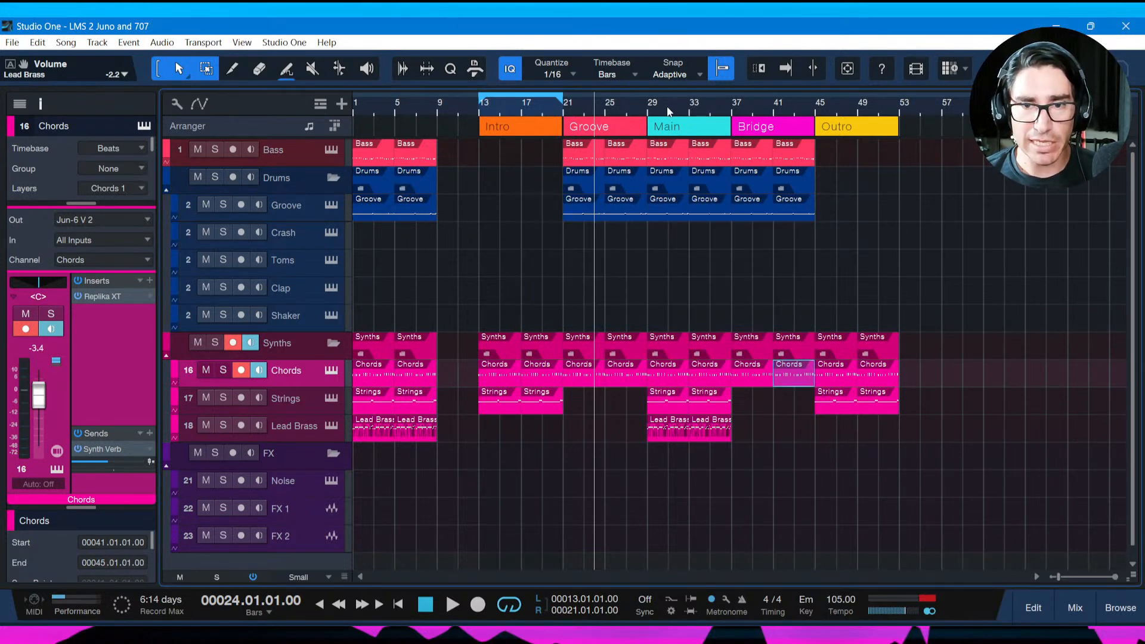
# Listen to the Intro from the loop start at bar 13, and stop playback.
pyautogui.click(669, 102)
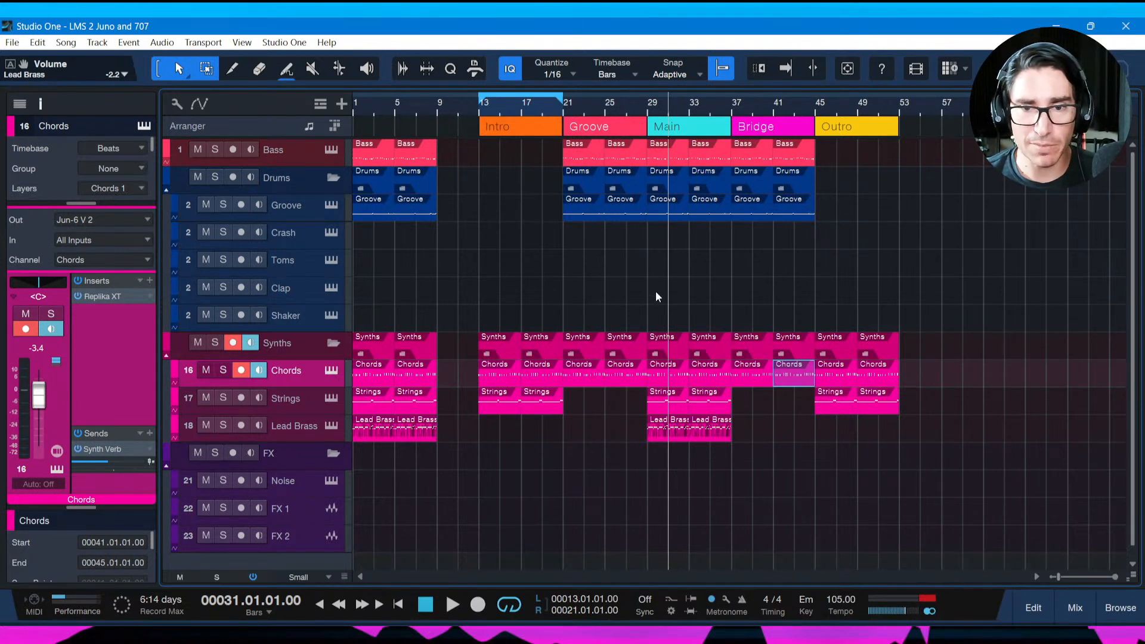
pyautogui.press('KP_1')
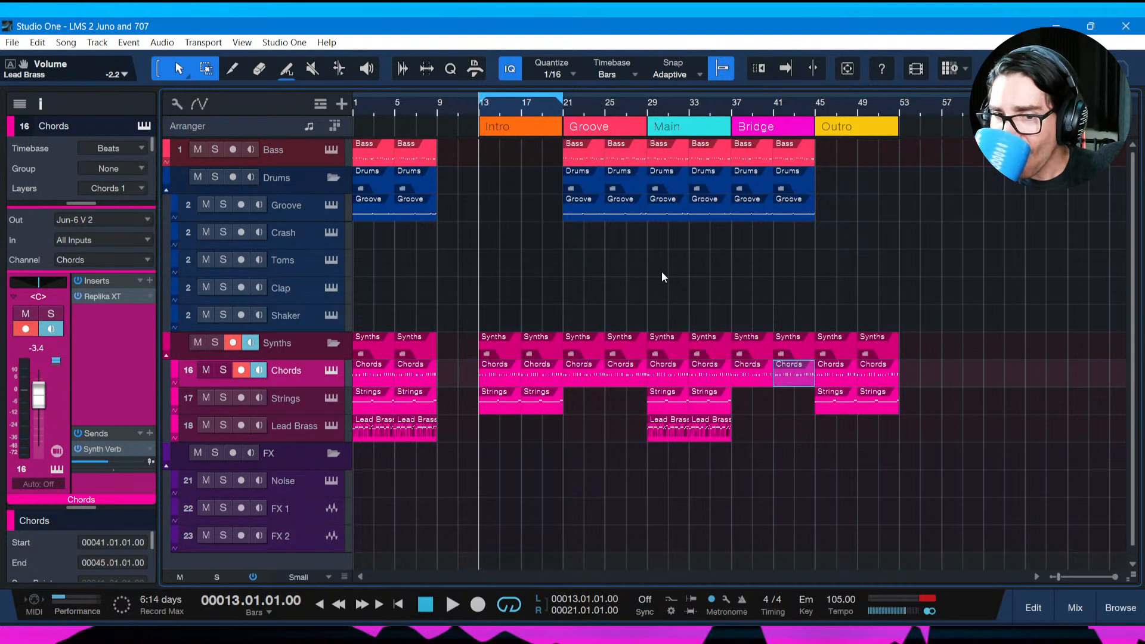
pyautogui.press('space')
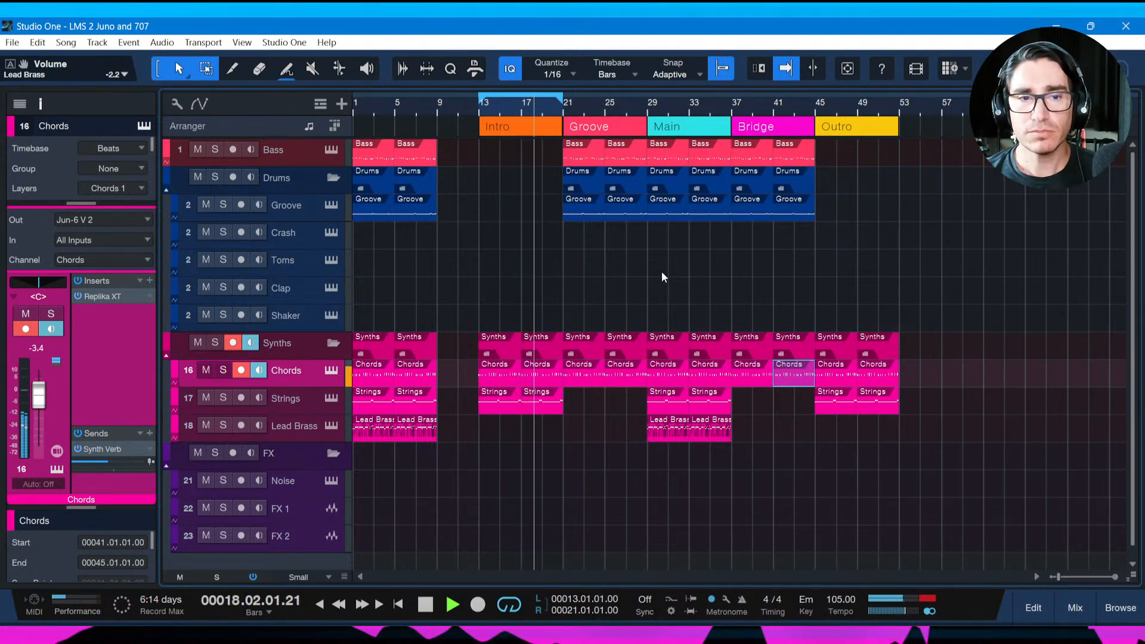
pyautogui.press('space')
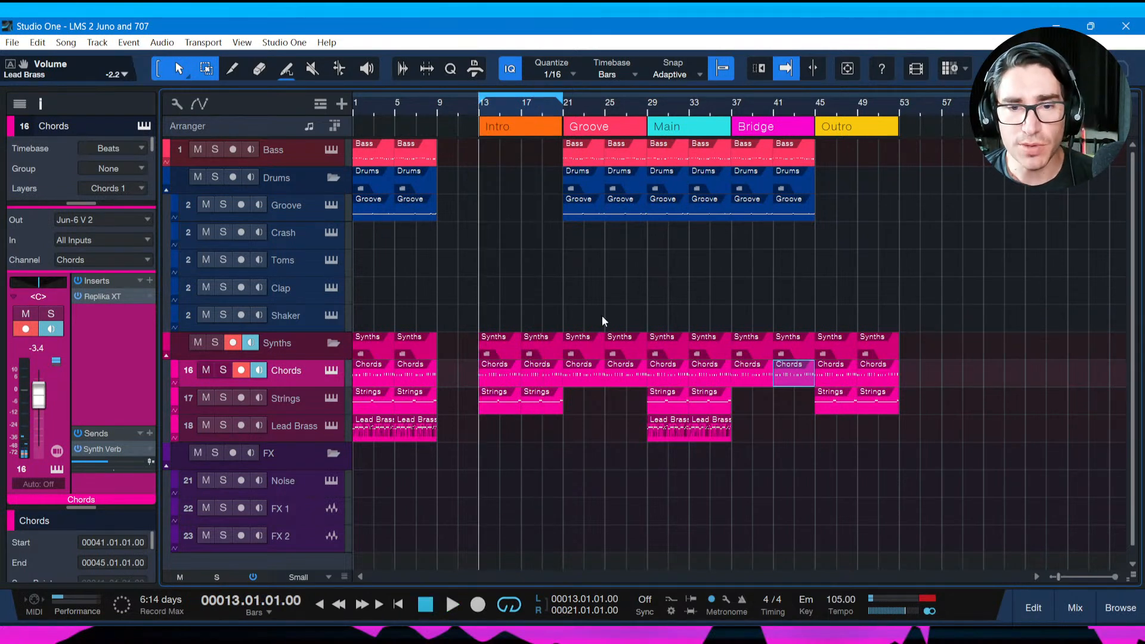
# Save the song and listen to the start of the Intro with its Chords and Strings parts.
pyautogui.click(502, 407)
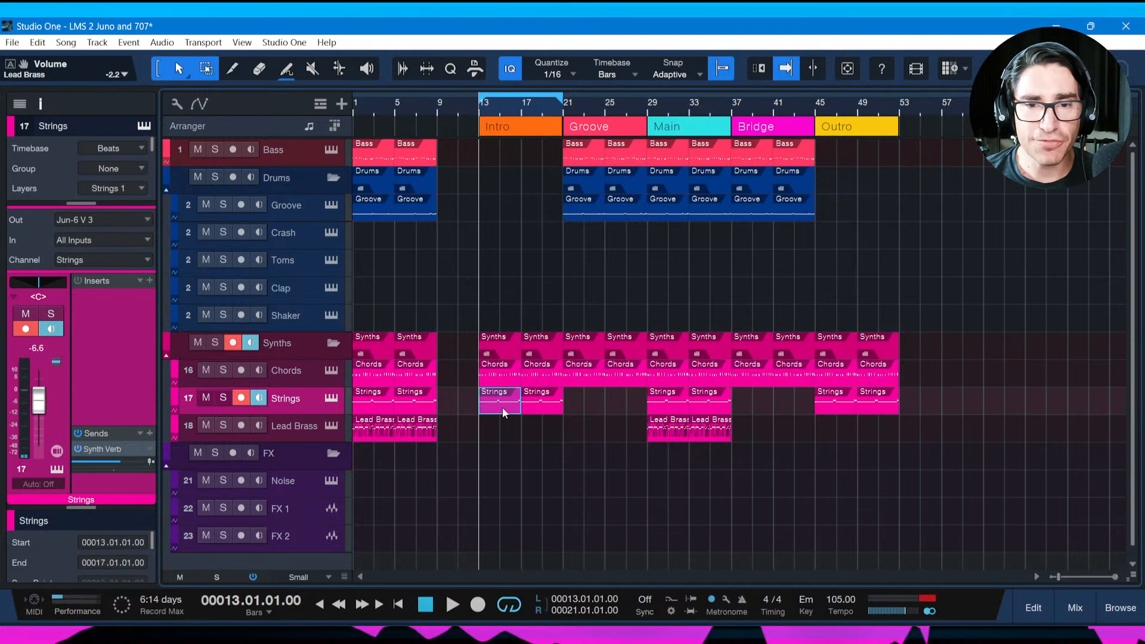
pyautogui.click(534, 407)
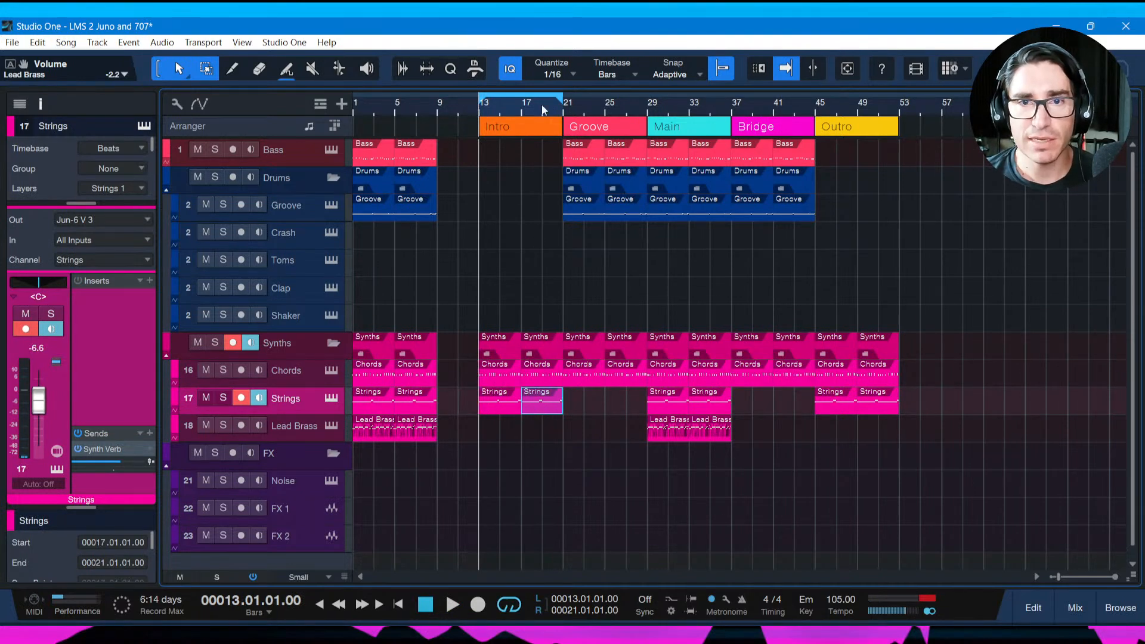
pyautogui.moveTo(518, 109); pyautogui.dragTo(570, 138)
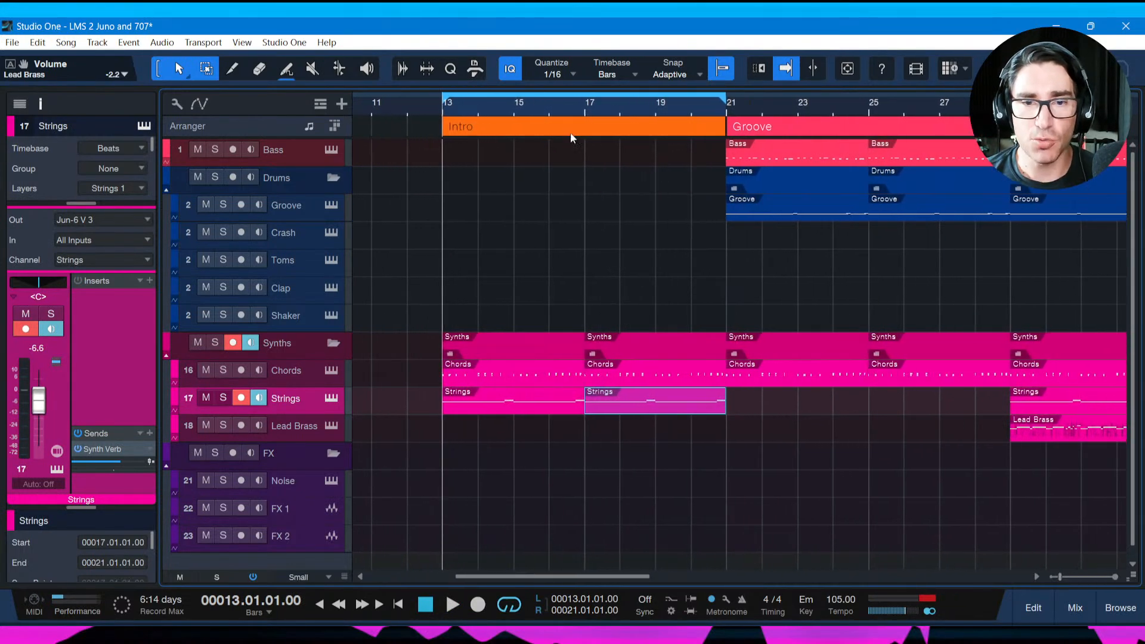
pyautogui.hotkey('ctrl', 's')
pyautogui.press('space')
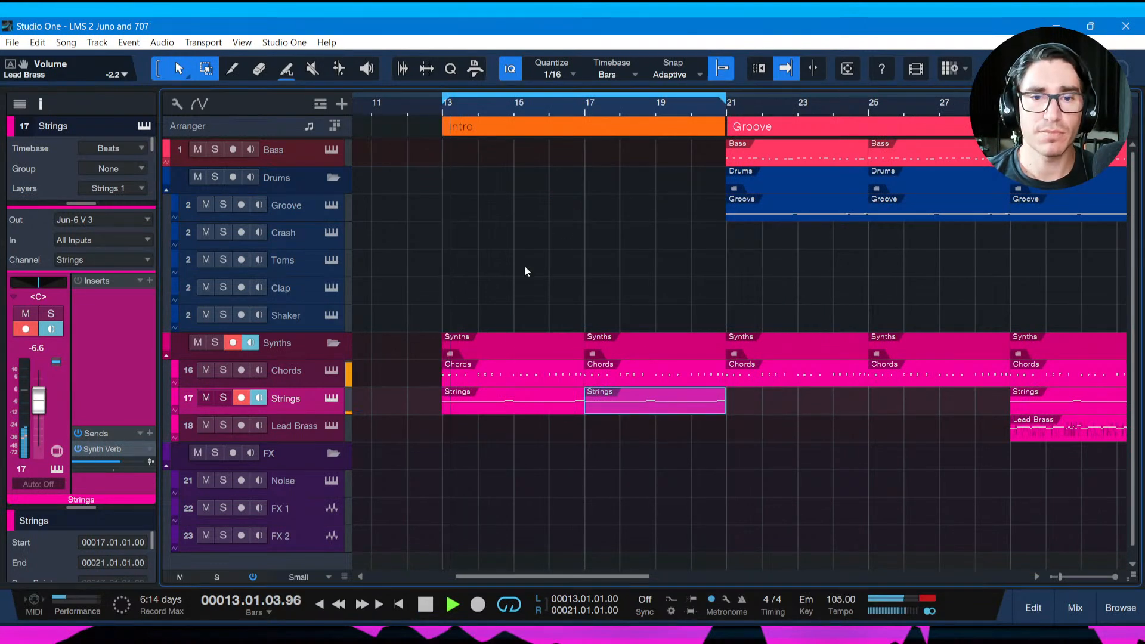
pyautogui.press('space')
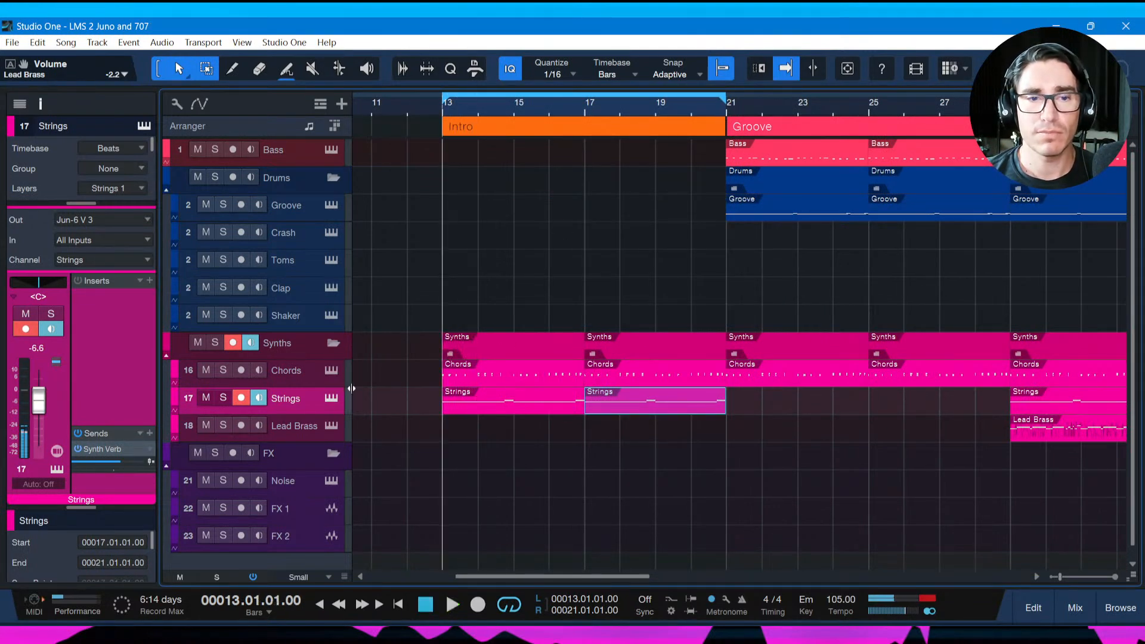
# Add the FilterShaper XL plug-in as an insert on the Strings channel.
pyautogui.click(149, 280)
pyautogui.write('shaper')
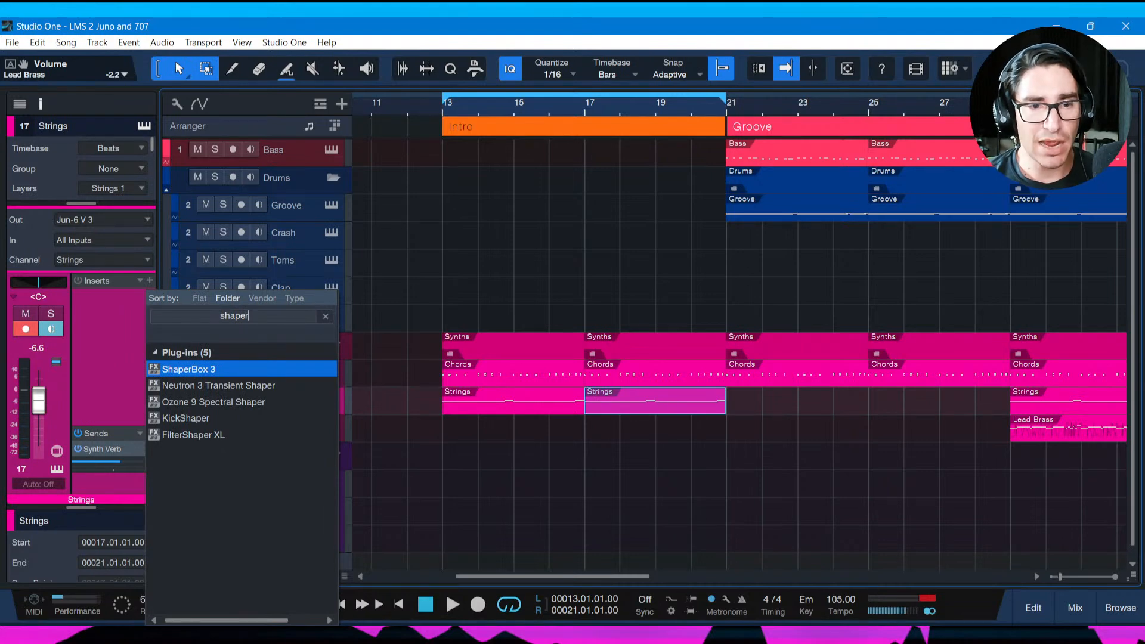
pyautogui.press('Down')
pyautogui.press('Down')
pyautogui.press('Down')
pyautogui.press('Down')
pyautogui.press('Return')
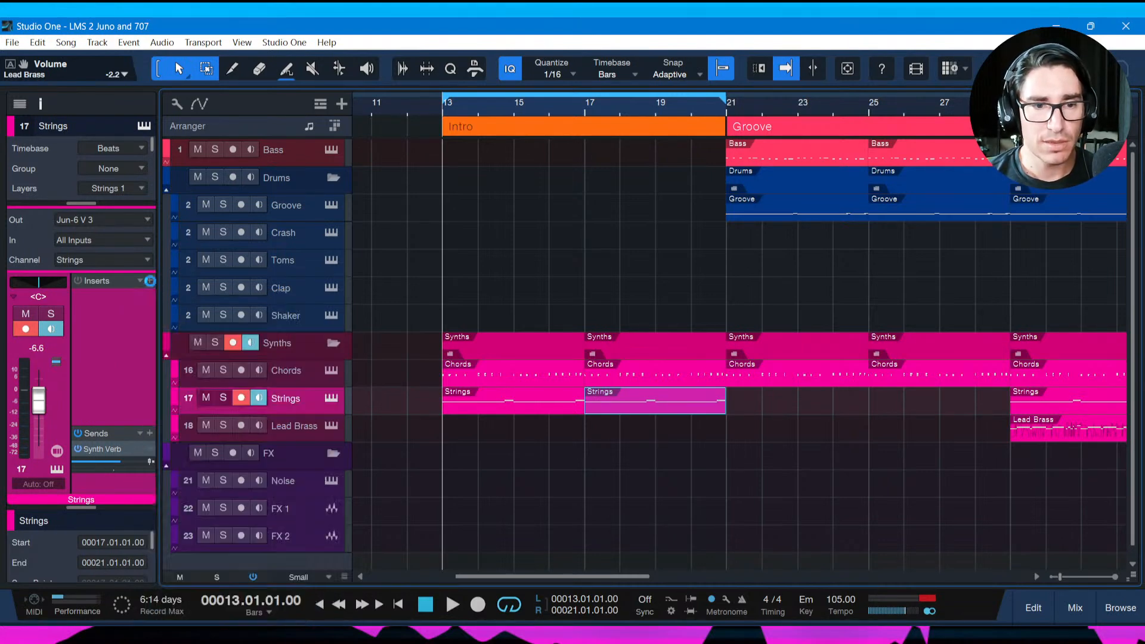
# Lower the Filter 1 cutoff in FilterShaper XL to 58.3 Hz while listening to the Intro.
pyautogui.moveTo(566, 103); pyautogui.dragTo(875, 94)
pyautogui.press('space')
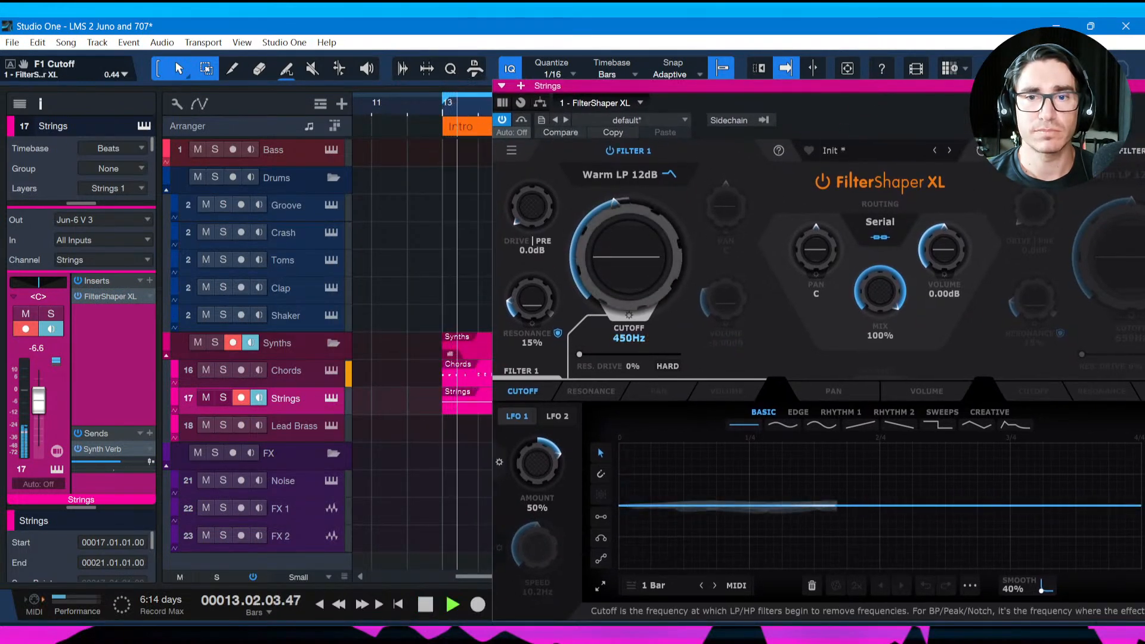
pyautogui.moveTo(629, 257); pyautogui.dragTo(629, 298)
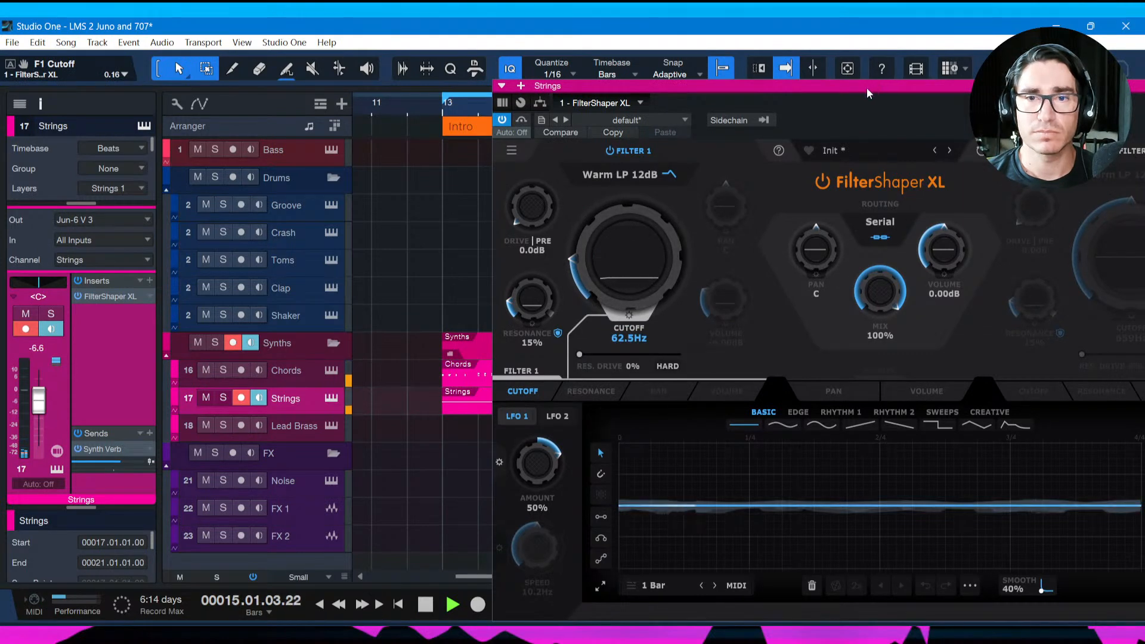
pyautogui.moveTo(868, 88); pyautogui.dragTo(707, 71)
pyautogui.moveTo(468, 241)
pyautogui.mouseDown()
pyautogui.moveTo(468, 159)
pyautogui.moveTo(469, 235)
pyautogui.moveTo(479, 234)
pyautogui.mouseUp()
pyautogui.press('space')
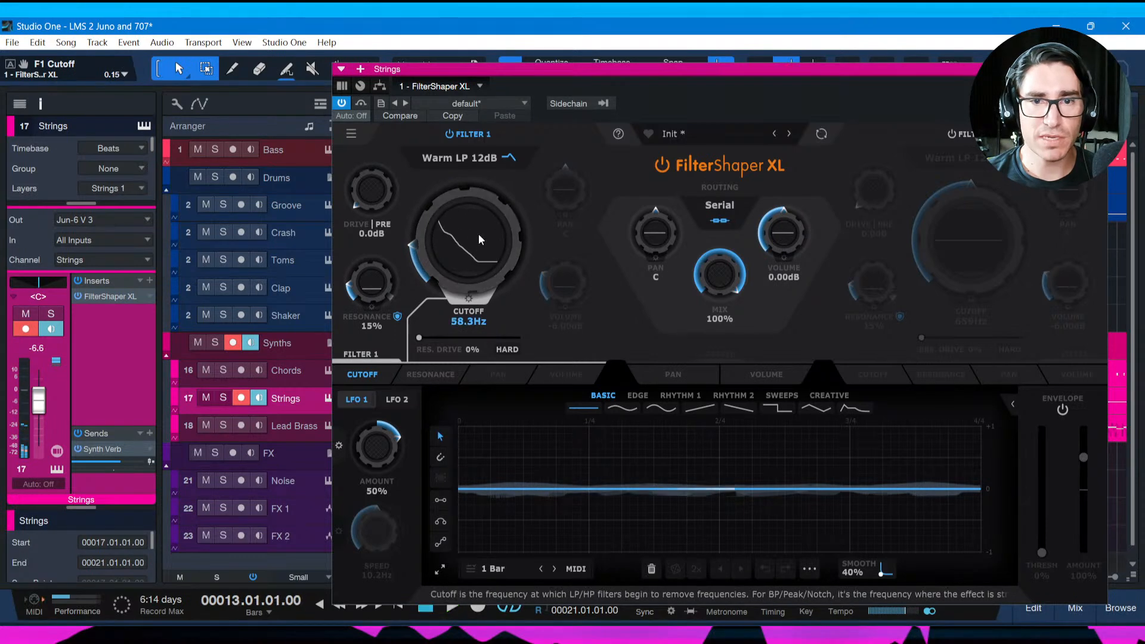
# Show the F1 Cutoff automation in its own enlarged lane below the Strings track, close the plug-in and save.
pyautogui.moveTo(582, 73); pyautogui.dragTo(571, 70)
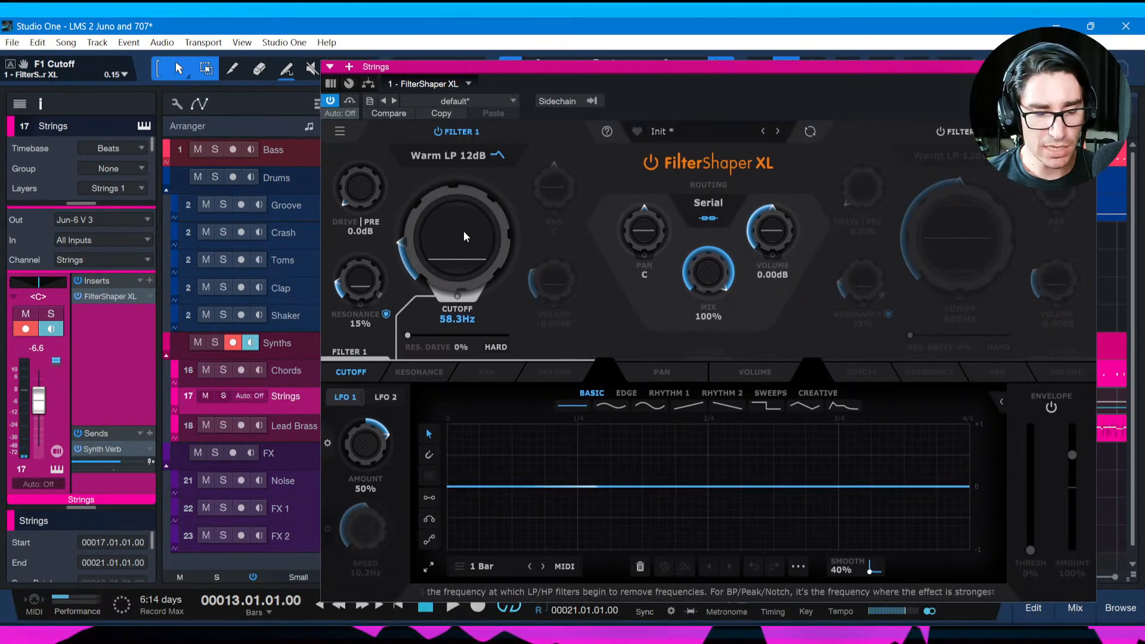
pyautogui.hotkey('ctrl', 'w')
pyautogui.hotkey('ctrl', 's')
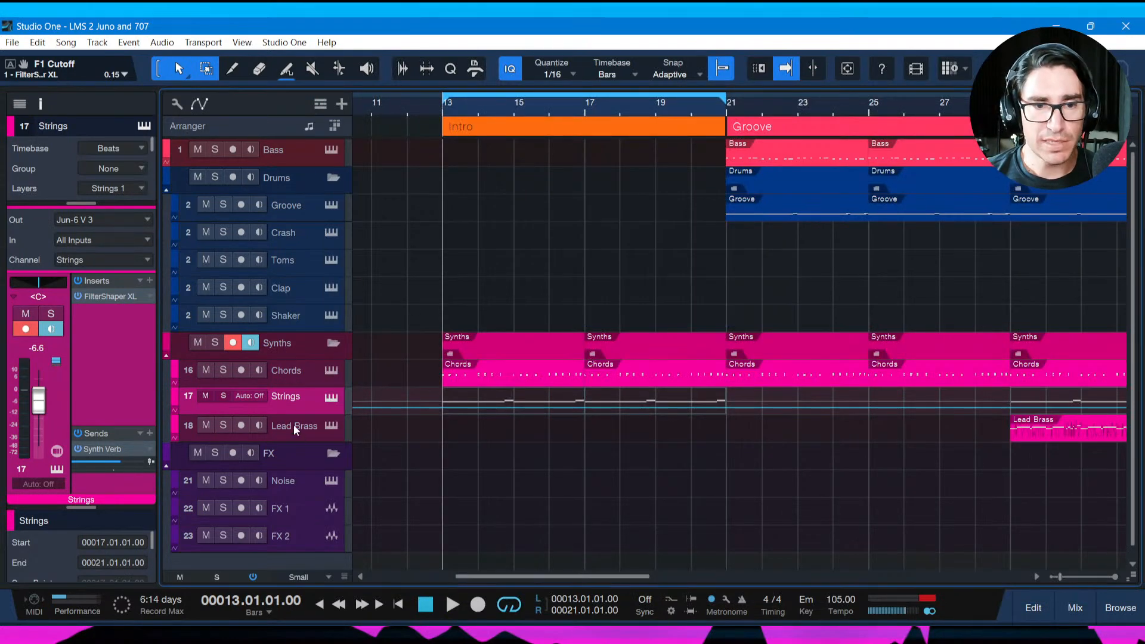
pyautogui.click(176, 410)
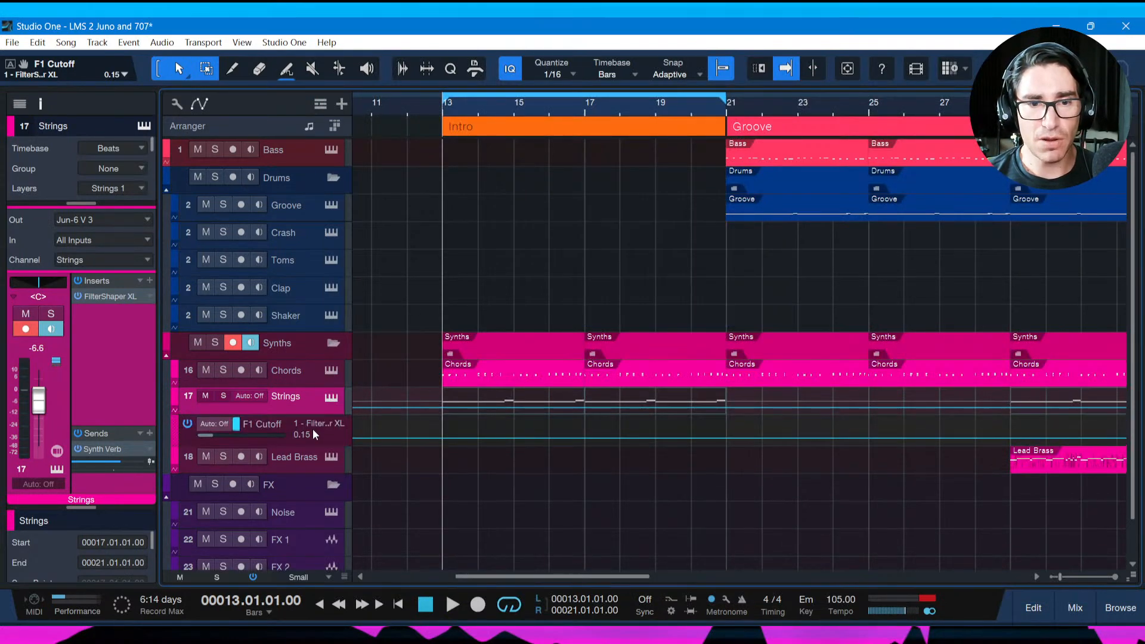
pyautogui.moveTo(311, 444); pyautogui.dragTo(307, 522)
pyautogui.press('space')
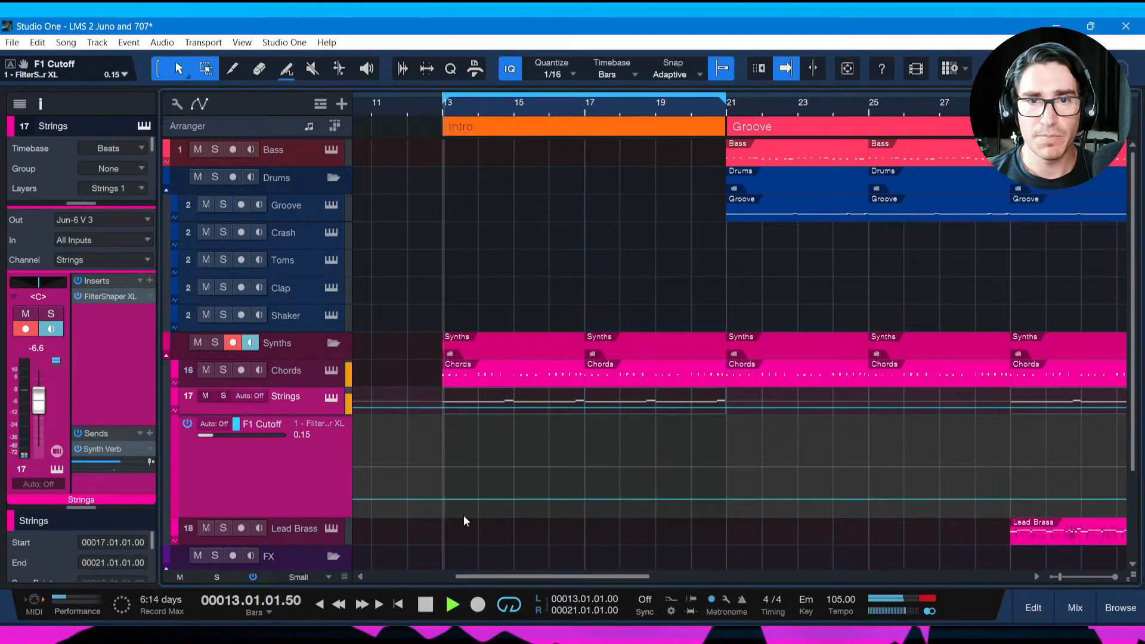
pyautogui.press('space')
# Automate the Strings F1 Cutoff to rise from 0.00 at bar 13 to 1.00 at bar 21, and play it briefly.
pyautogui.click(727, 503)
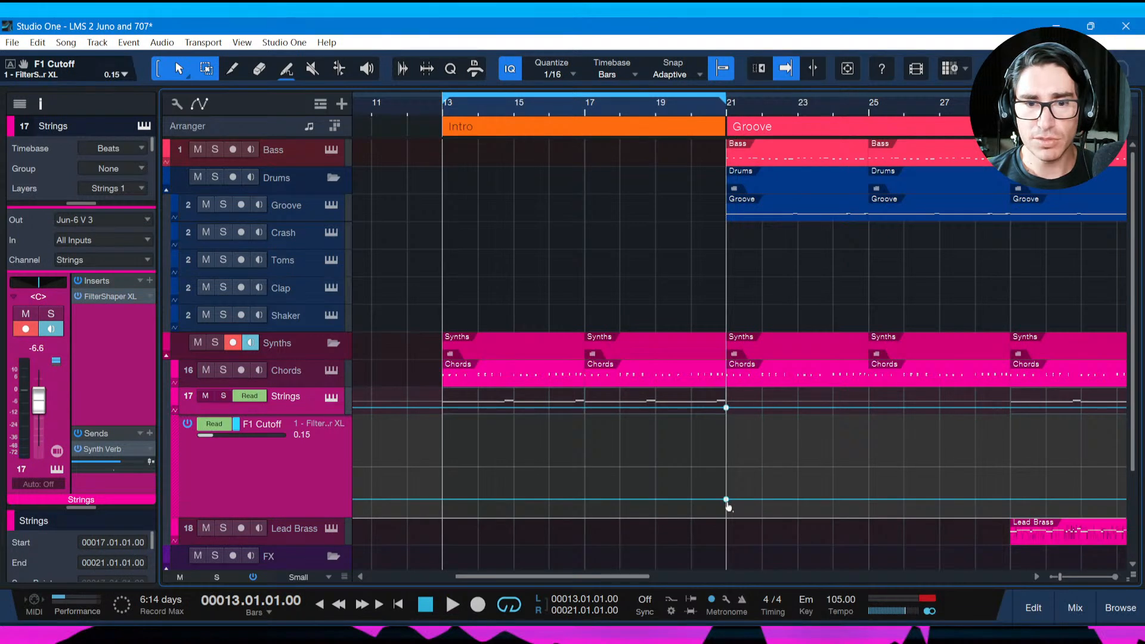
pyautogui.moveTo(728, 507); pyautogui.dragTo(728, 426)
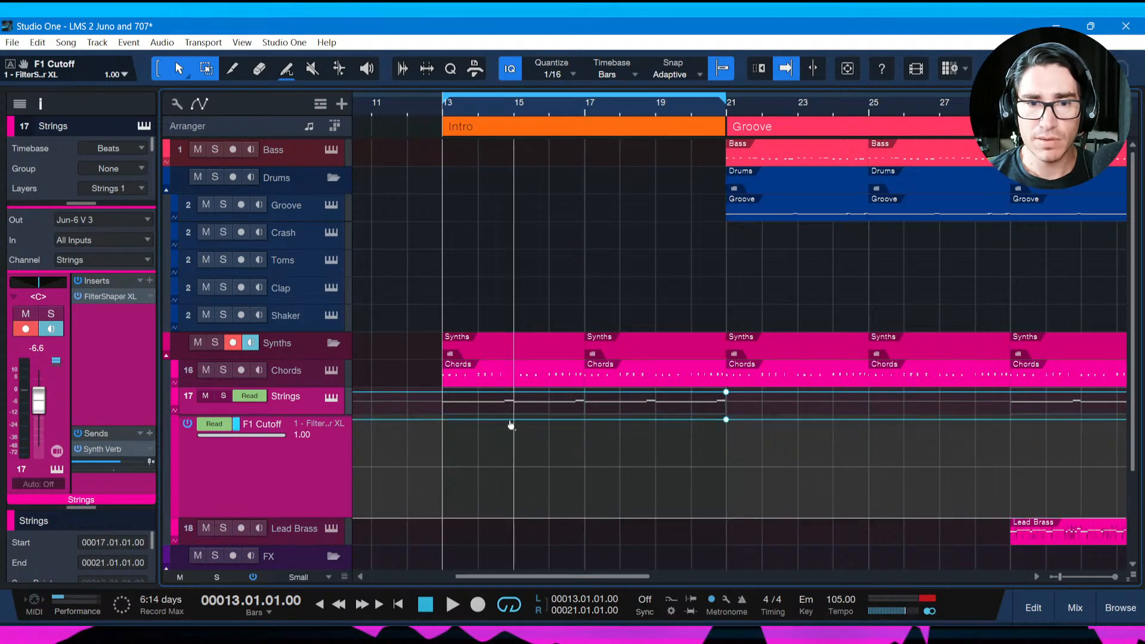
pyautogui.moveTo(441, 425); pyautogui.dragTo(440, 531)
pyautogui.press('space')
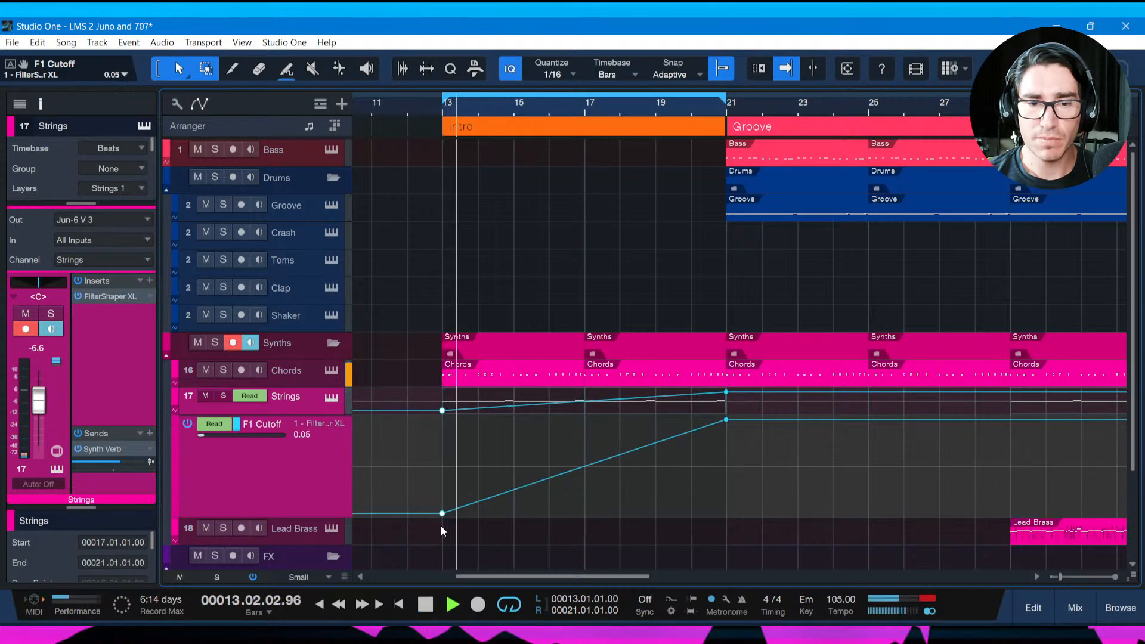
pyautogui.press('space')
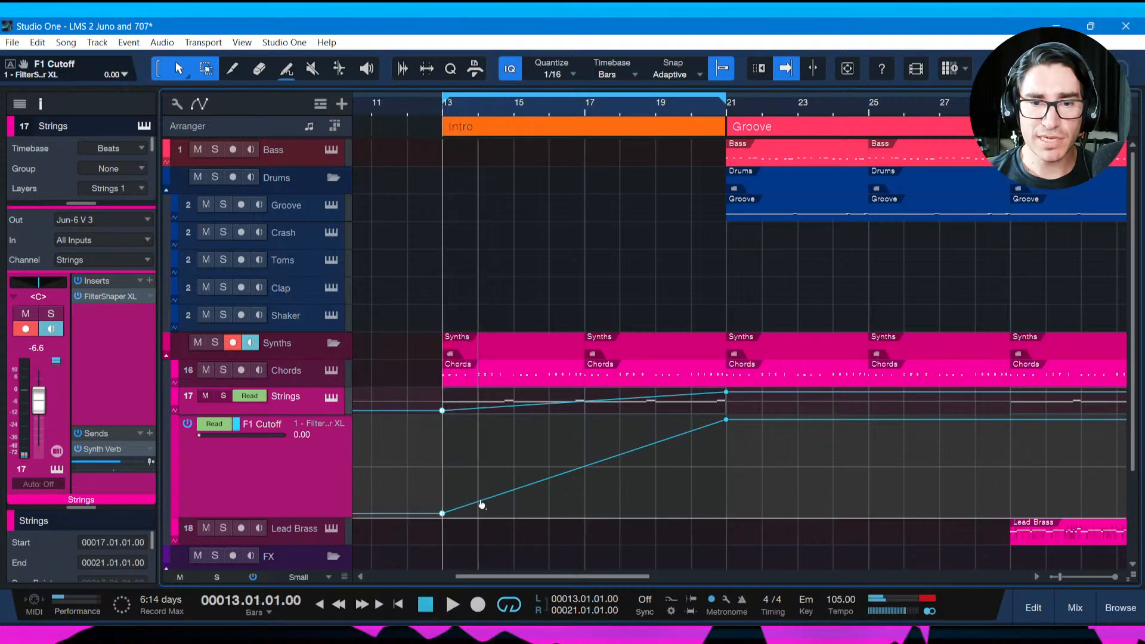
# Try a cutoff starting value of 0.24 at bar 13 with the ramp bent downward around bar 17 during playback.
pyautogui.moveTo(449, 517)
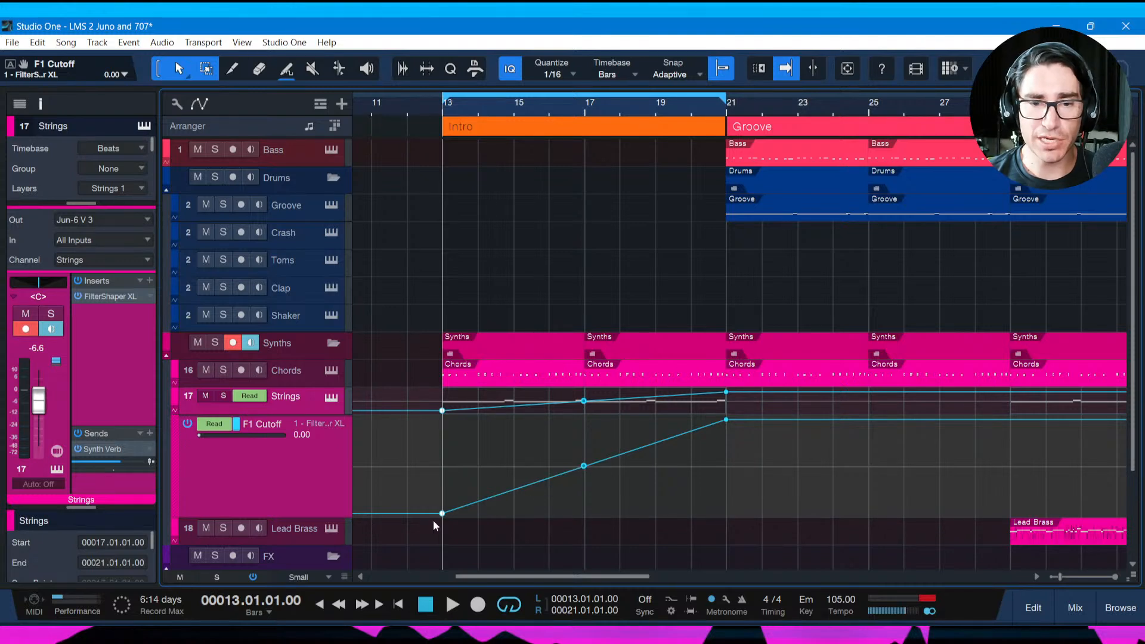
pyautogui.moveTo(445, 516); pyautogui.dragTo(445, 493)
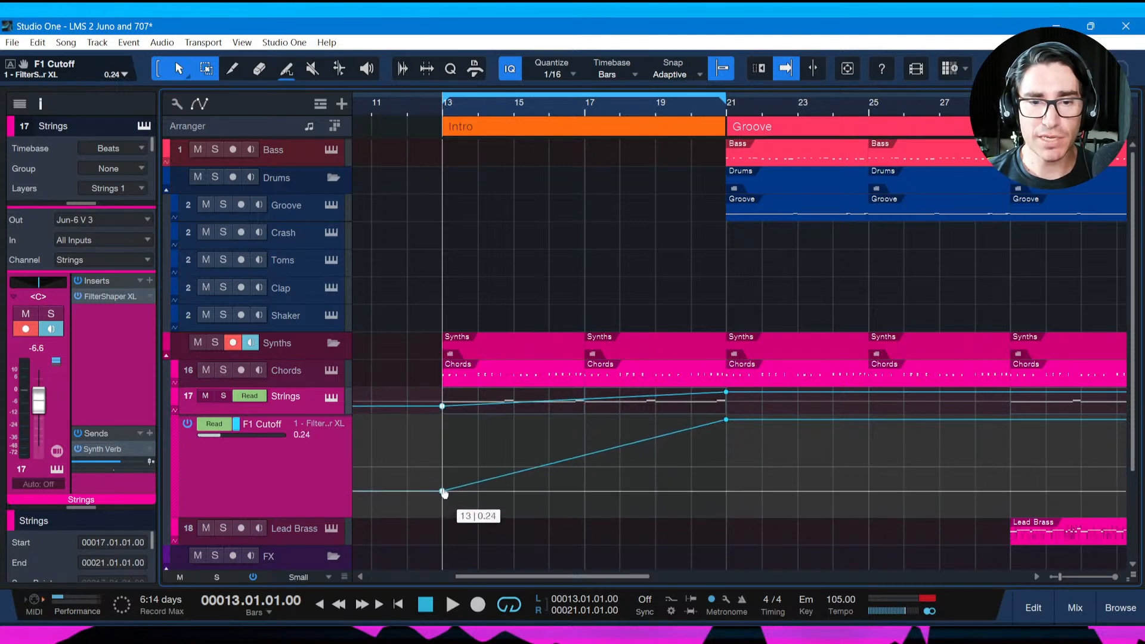
pyautogui.press('space')
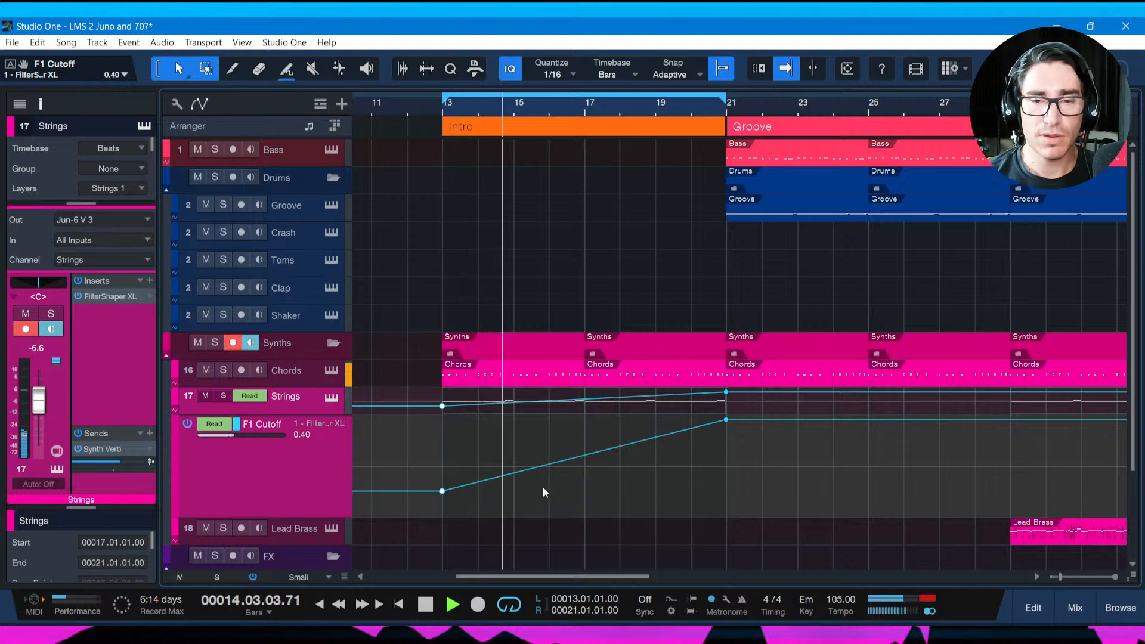
pyautogui.click(584, 456)
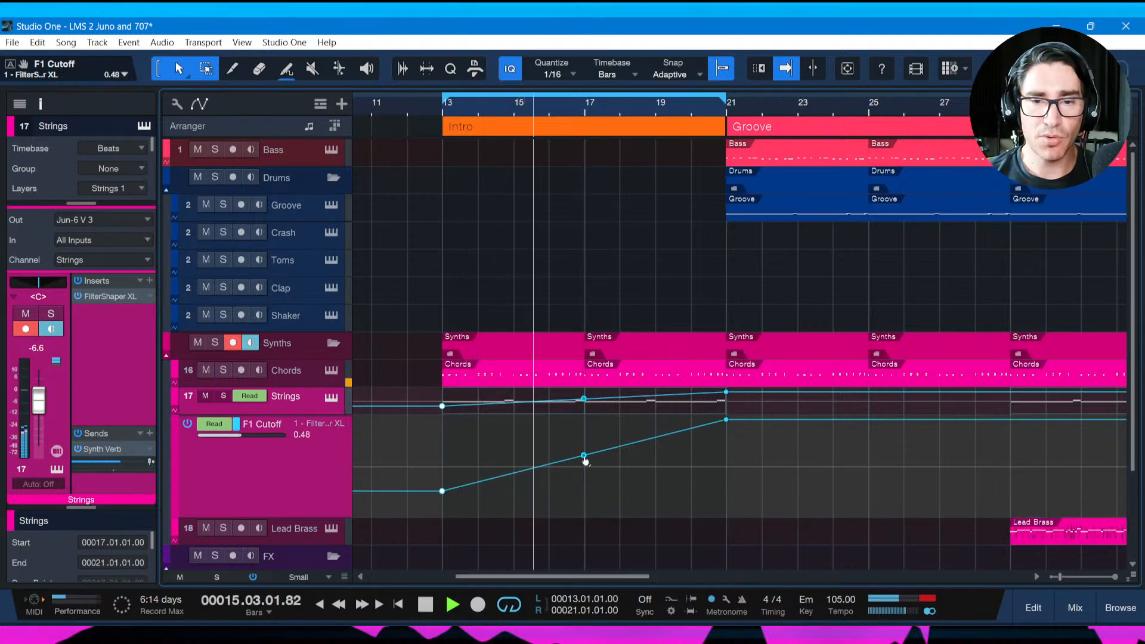
pyautogui.moveTo(585, 460); pyautogui.dragTo(585, 473)
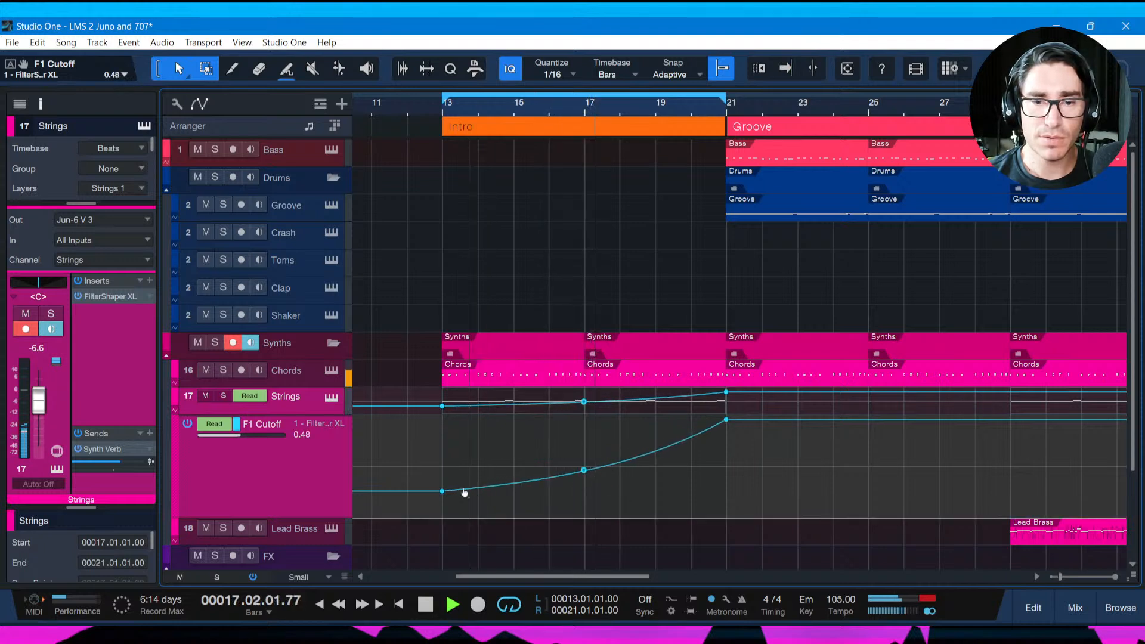
# Raise the cutoff automation's starting point at bar 13 to 0.29, replay the Intro and save.
pyautogui.moveTo(444, 492); pyautogui.dragTo(445, 487)
pyautogui.press('space')
pyautogui.press('space')
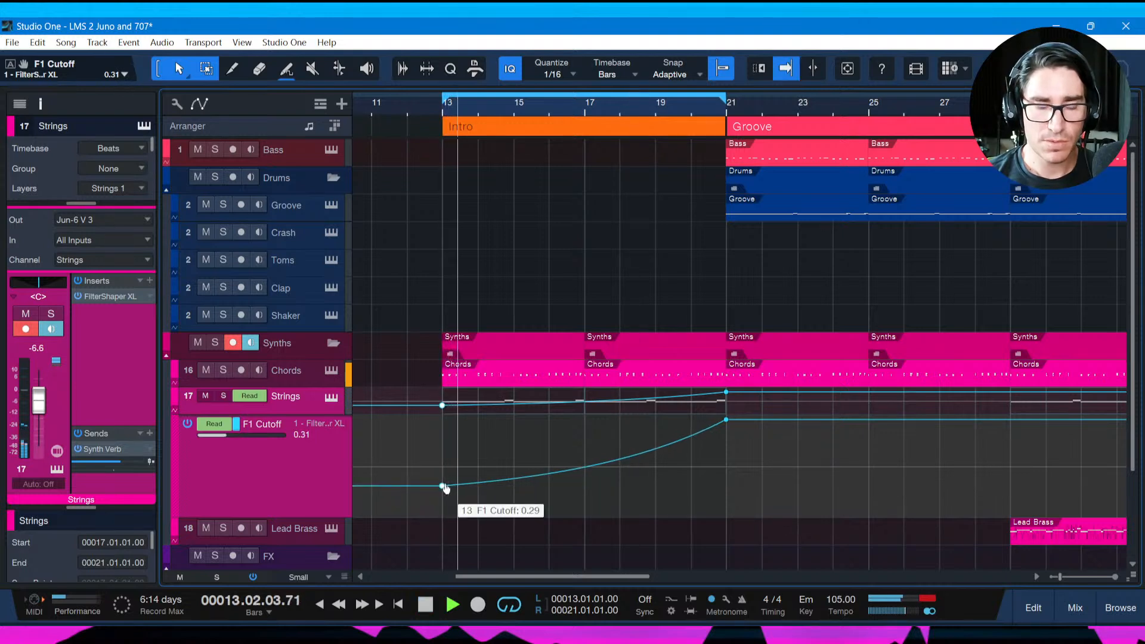
pyautogui.hotkey('ctrl', 's')
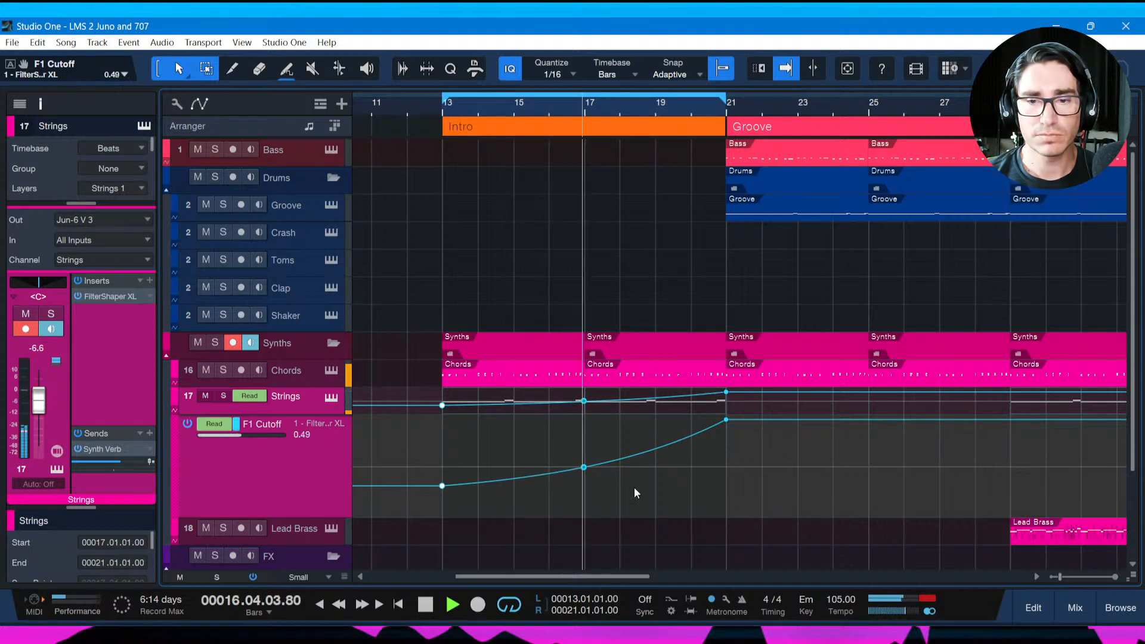
# Bend the cutoff ramp upward around bar 17 so it rises faster early on, listen to it and save.
pyautogui.press('space')
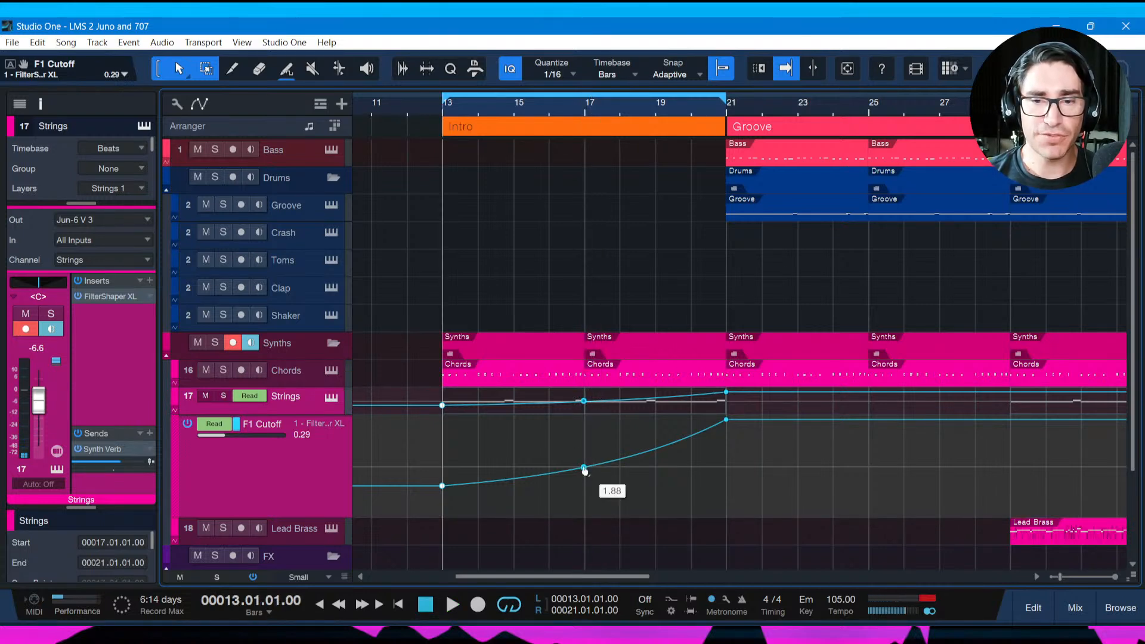
pyautogui.moveTo(585, 471); pyautogui.dragTo(579, 448)
pyautogui.press('space')
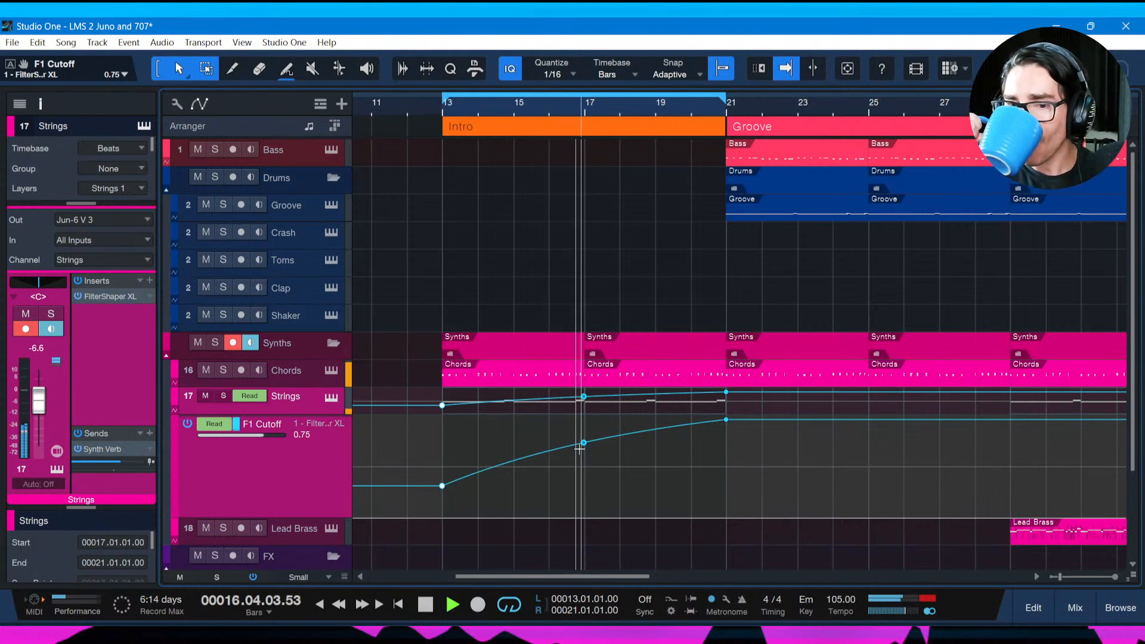
pyautogui.hotkey('ctrl', 's')
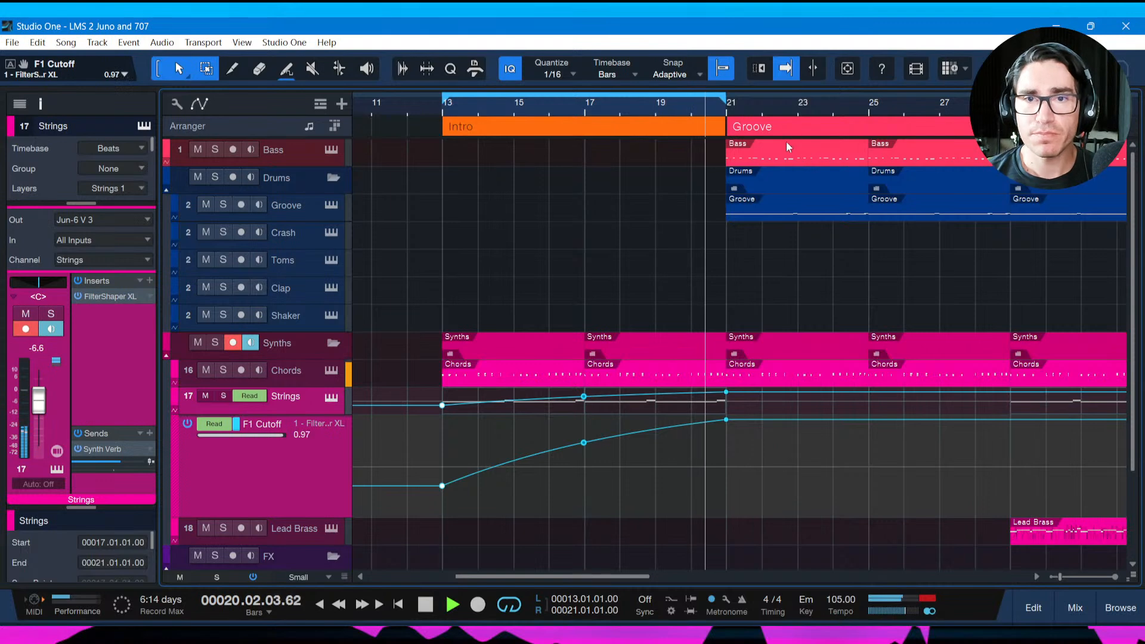
# Draw empty one-bar Toms parts at bars 20, 28, 36 and 44, just before each following section.
pyautogui.moveTo(729, 105); pyautogui.dragTo(634, 106)
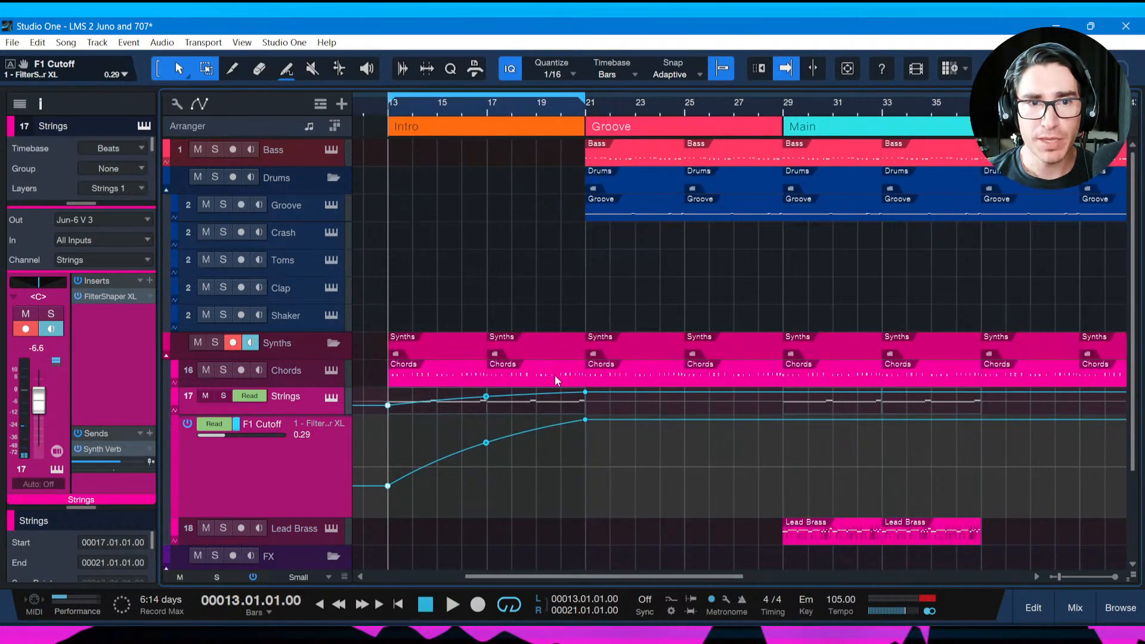
pyautogui.moveTo(568, 259); pyautogui.dragTo(591, 264)
pyautogui.moveTo(764, 256); pyautogui.dragTo(782, 262)
pyautogui.moveTo(962, 255); pyautogui.dragTo(986, 266)
pyautogui.hscroll(6, 993, 284)
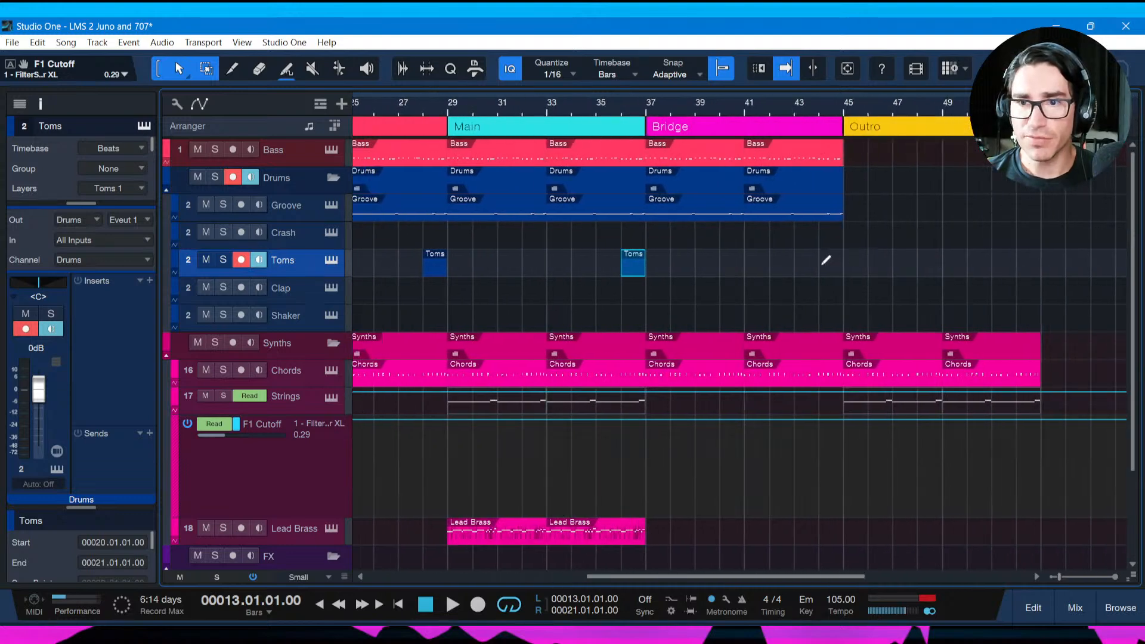
pyautogui.moveTo(825, 258); pyautogui.dragTo(844, 262)
# Draw a one-bar Crash part at bar 21 and audition the Crash sound in the drum editor.
pyautogui.hscroll(-5, 639, 303)
pyautogui.hscroll(-2, 639, 303)
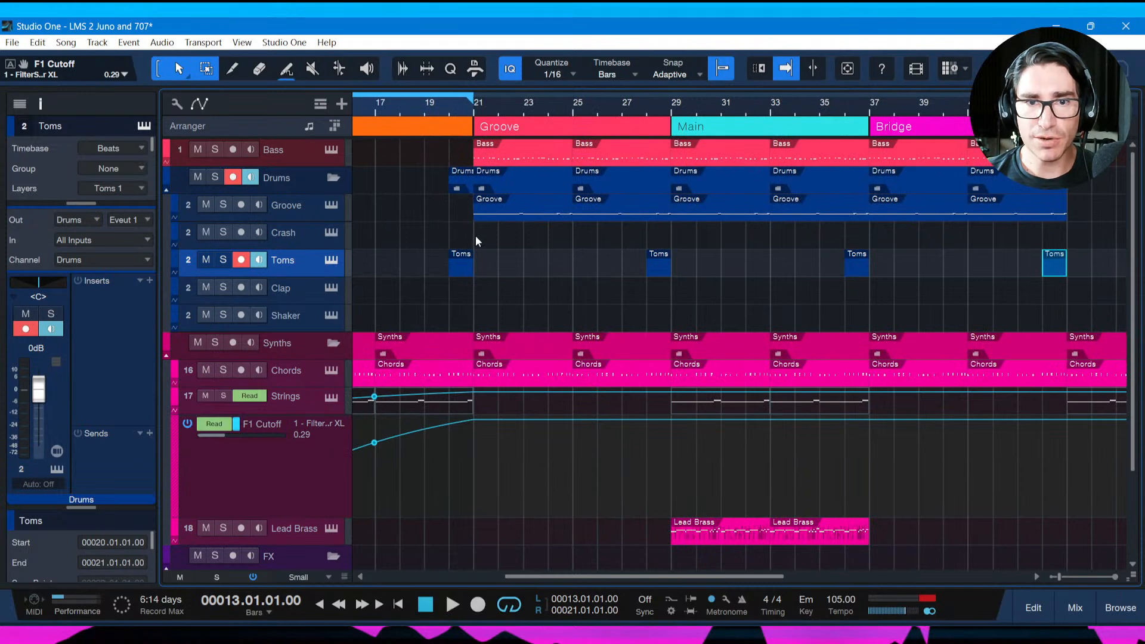
pyautogui.moveTo(475, 235); pyautogui.dragTo(508, 242)
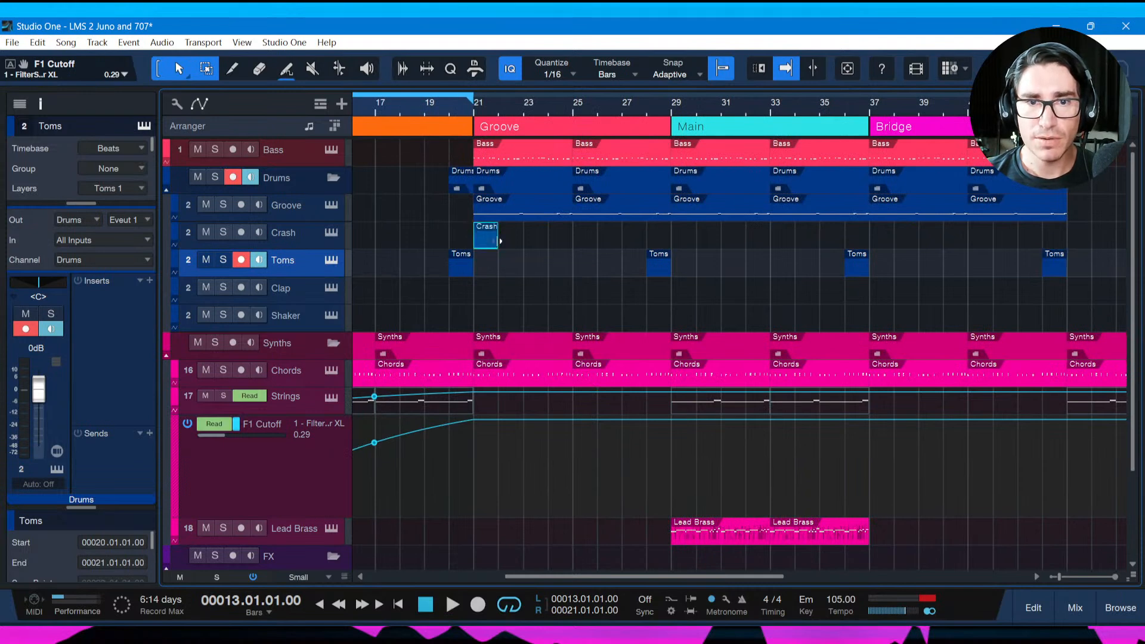
pyautogui.doubleClick(489, 241)
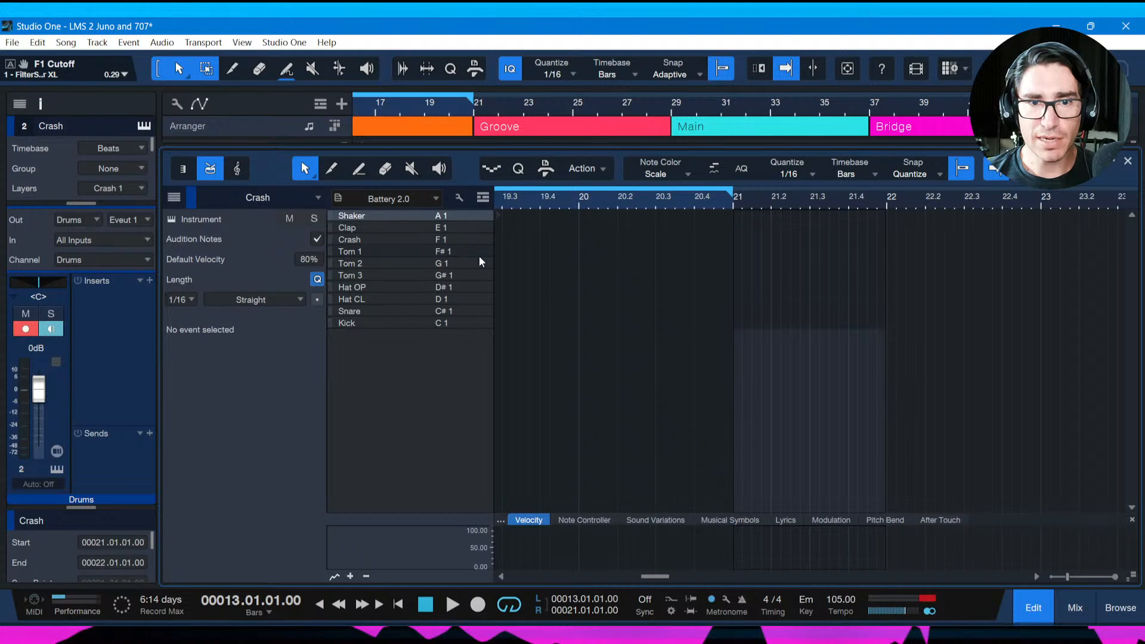
pyautogui.click(484, 242)
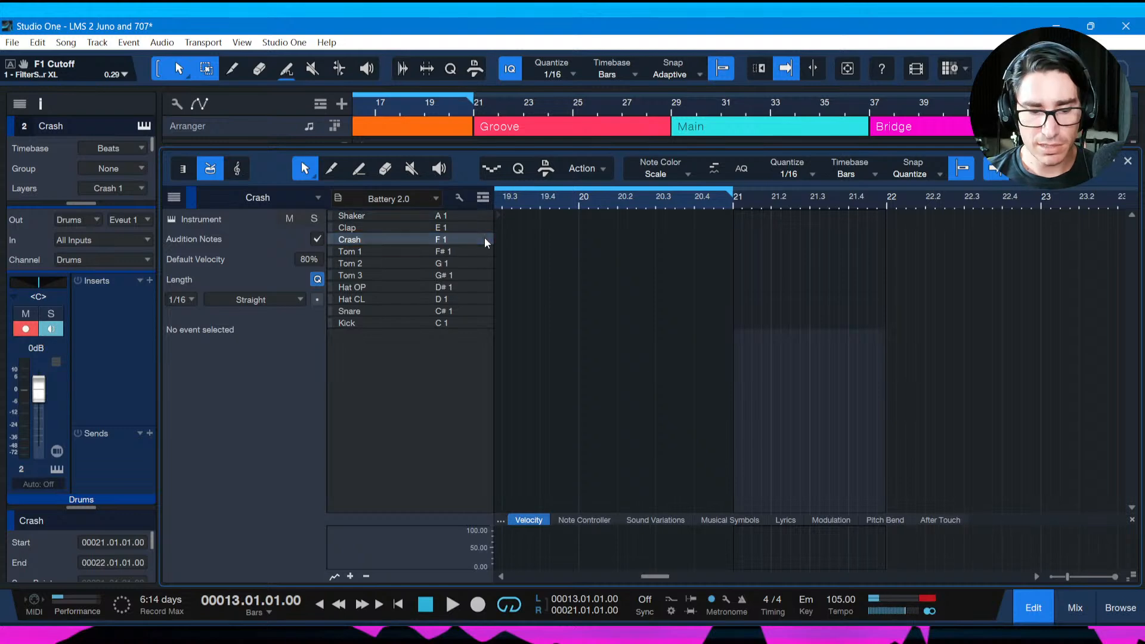
pyautogui.press('F2')
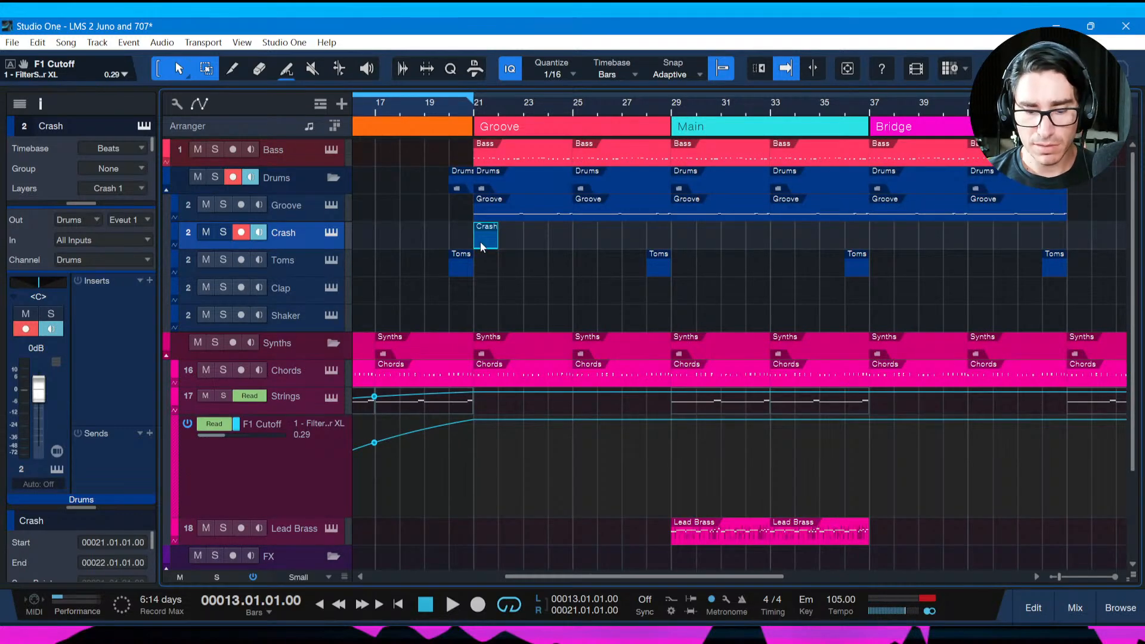
pyautogui.press('F2')
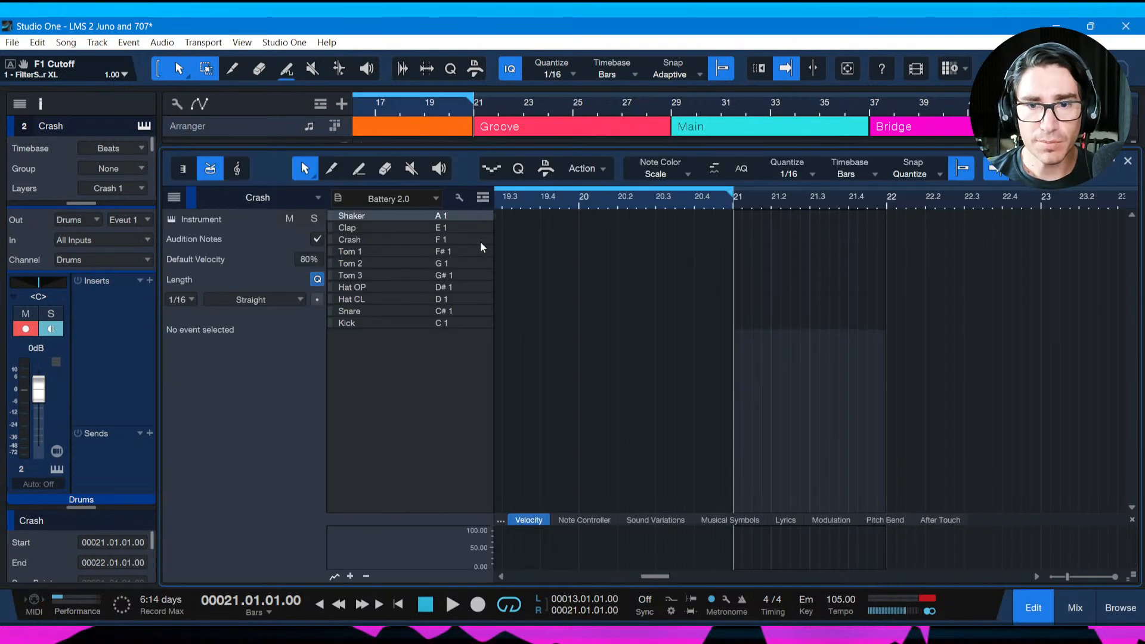
pyautogui.click(589, 484)
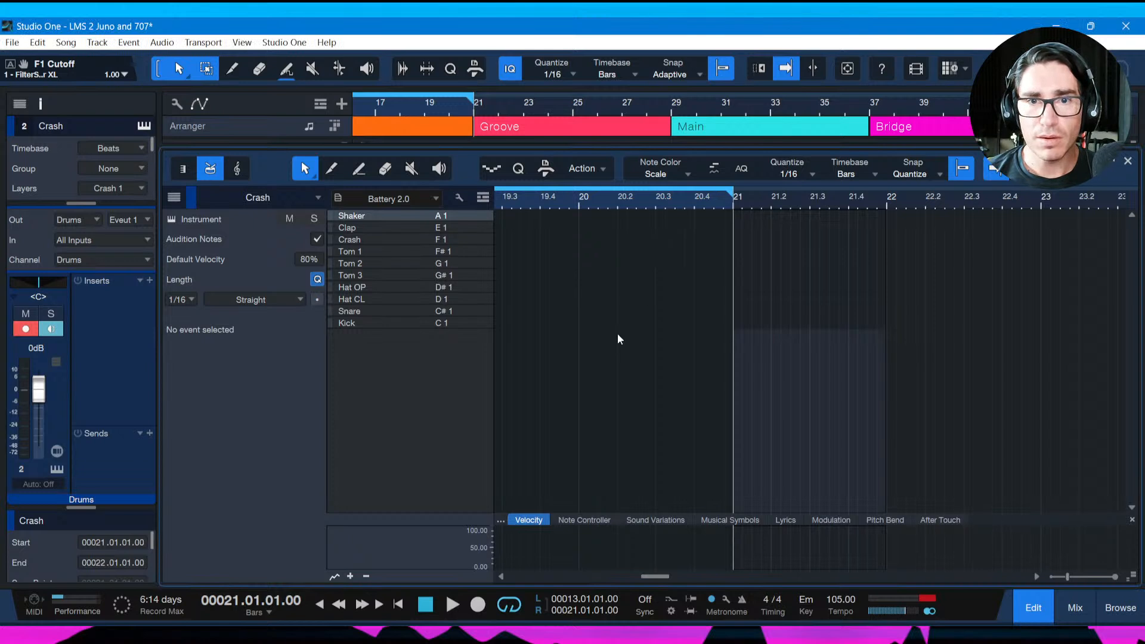
pyautogui.click(743, 343)
pyautogui.click(735, 332)
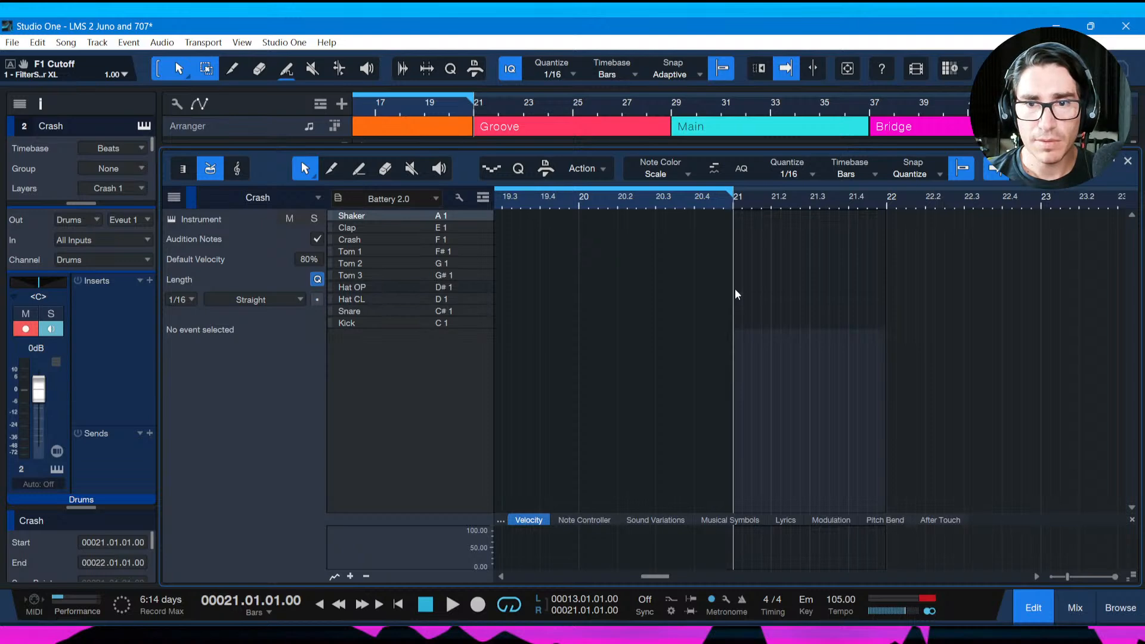
pyautogui.press('F2')
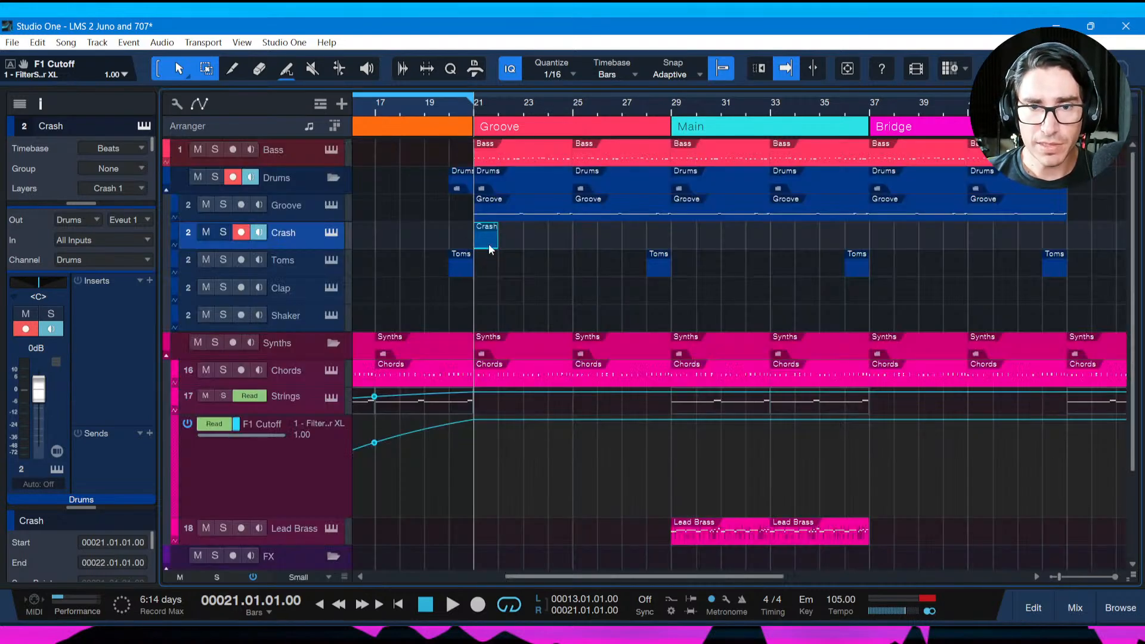
# Loop the one-bar Crash part at bar 21, enter a single Crash hit on its first beat and save.
pyautogui.press('p')
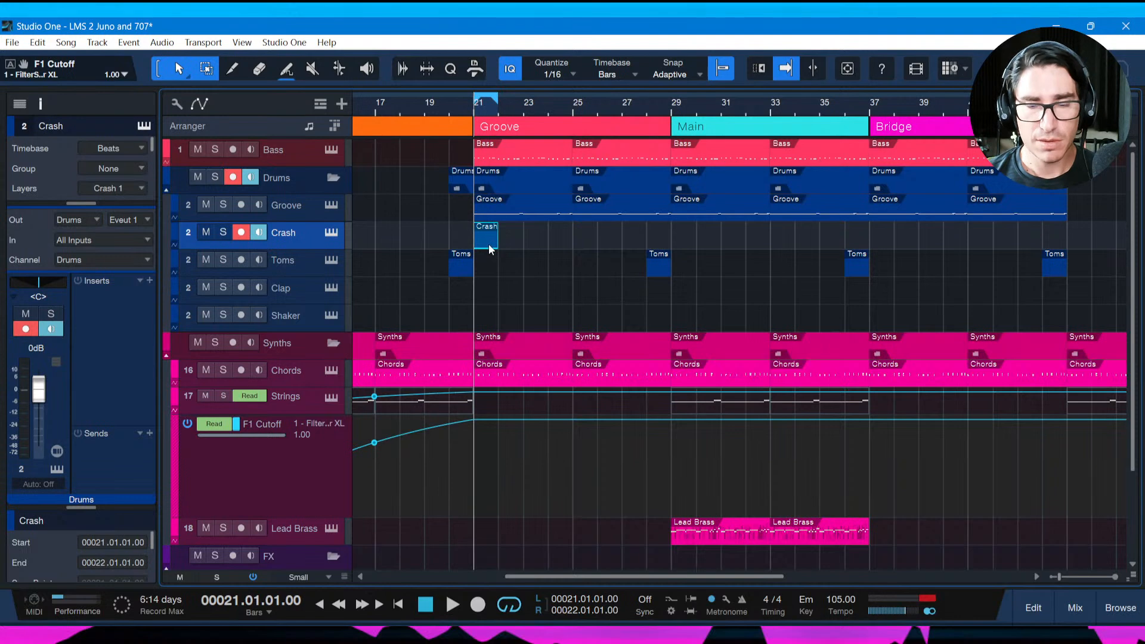
pyautogui.press('F2')
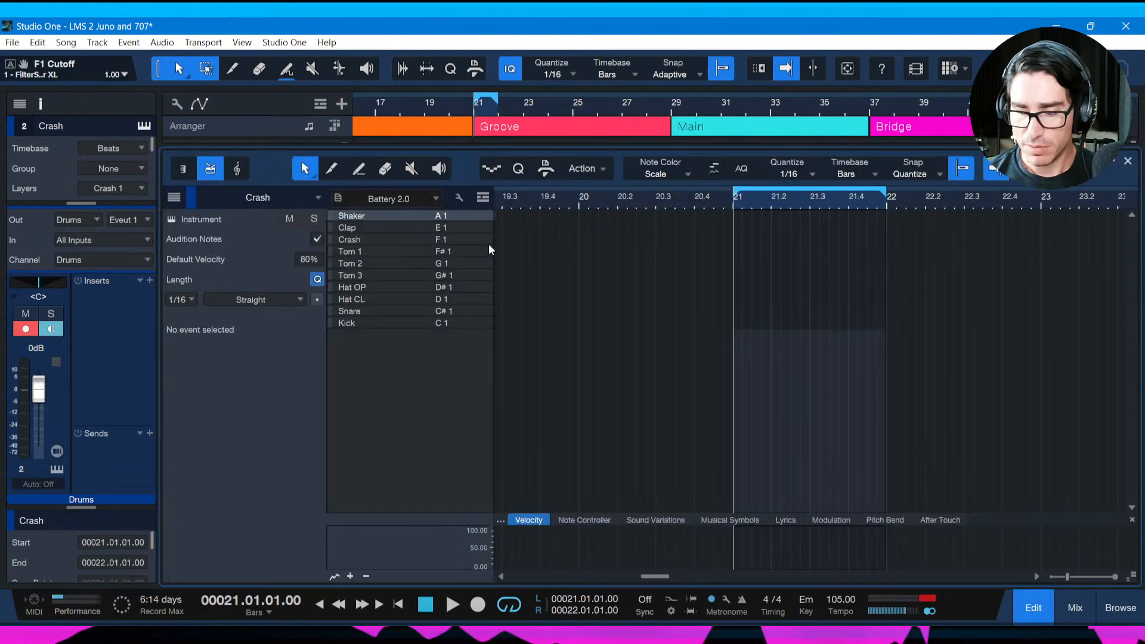
pyautogui.click(752, 325)
pyautogui.click(739, 227)
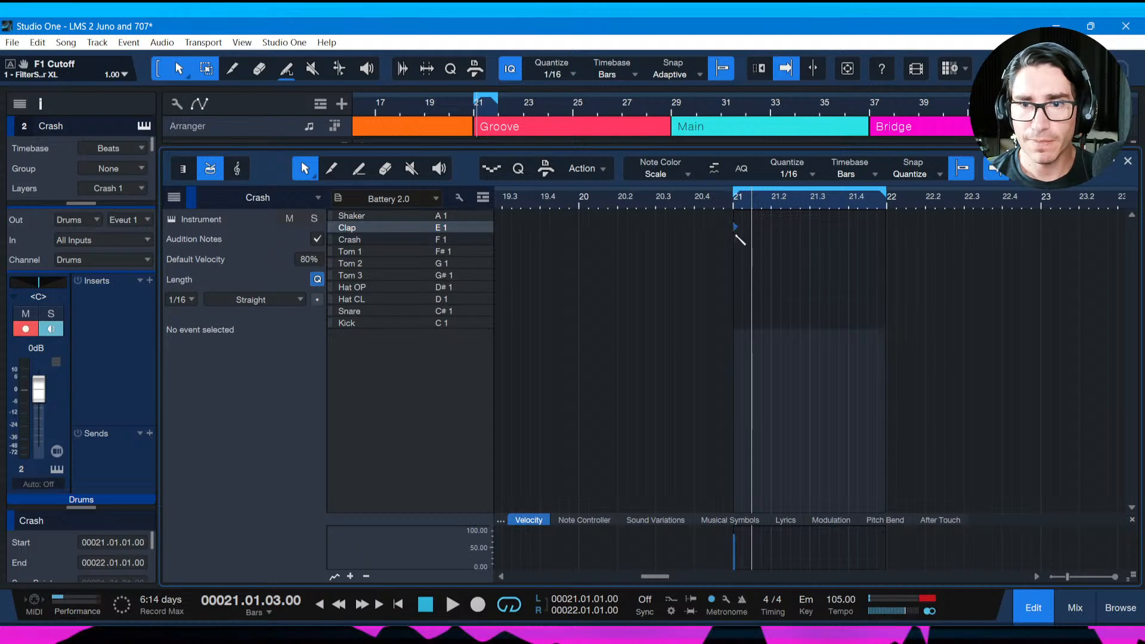
pyautogui.click(736, 237)
pyautogui.click(736, 233)
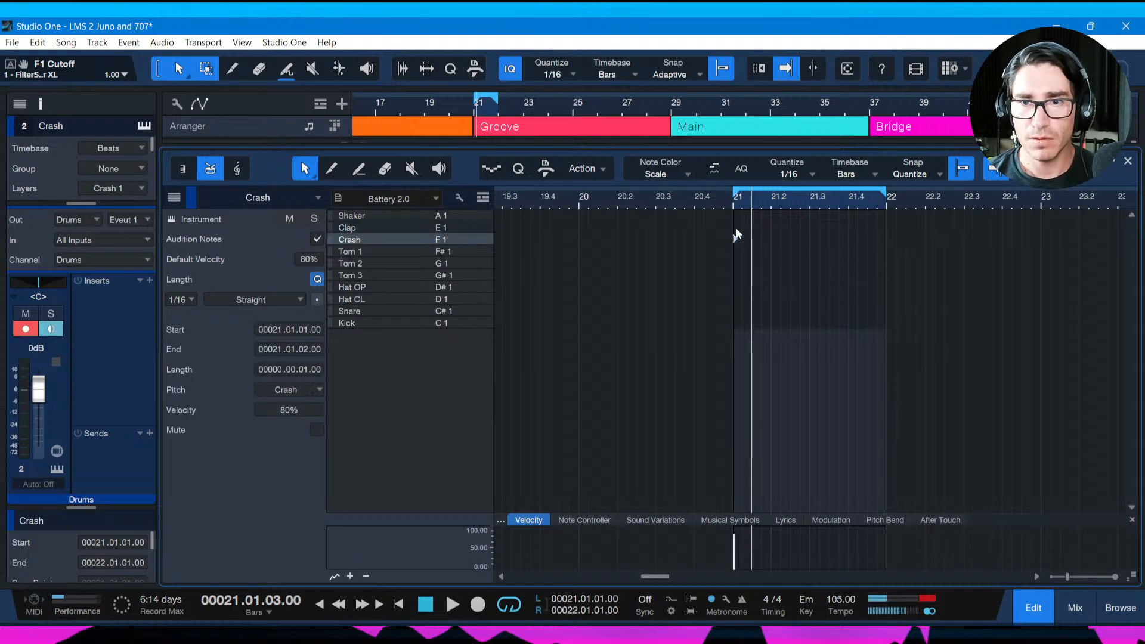
pyautogui.press('F2')
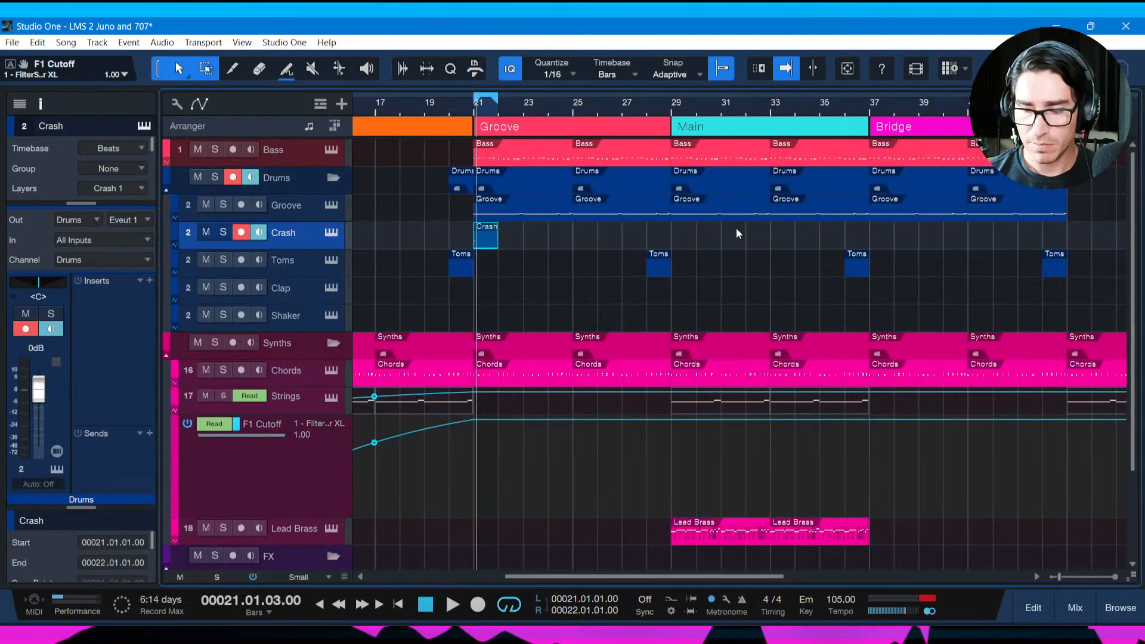
pyautogui.hotkey('ctrl', 's')
# Listen to the transition into the Groove section around bar 21 and save the song.
pyautogui.moveTo(518, 101); pyautogui.dragTo(544, 113)
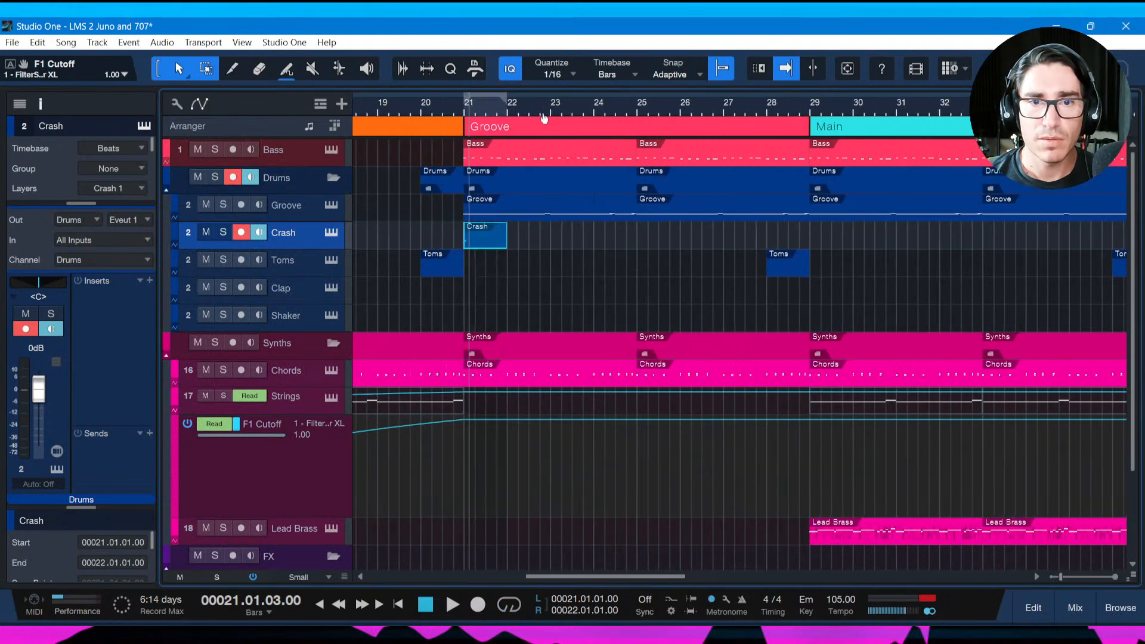
pyautogui.press('KP_Subtract')
pyautogui.press('space')
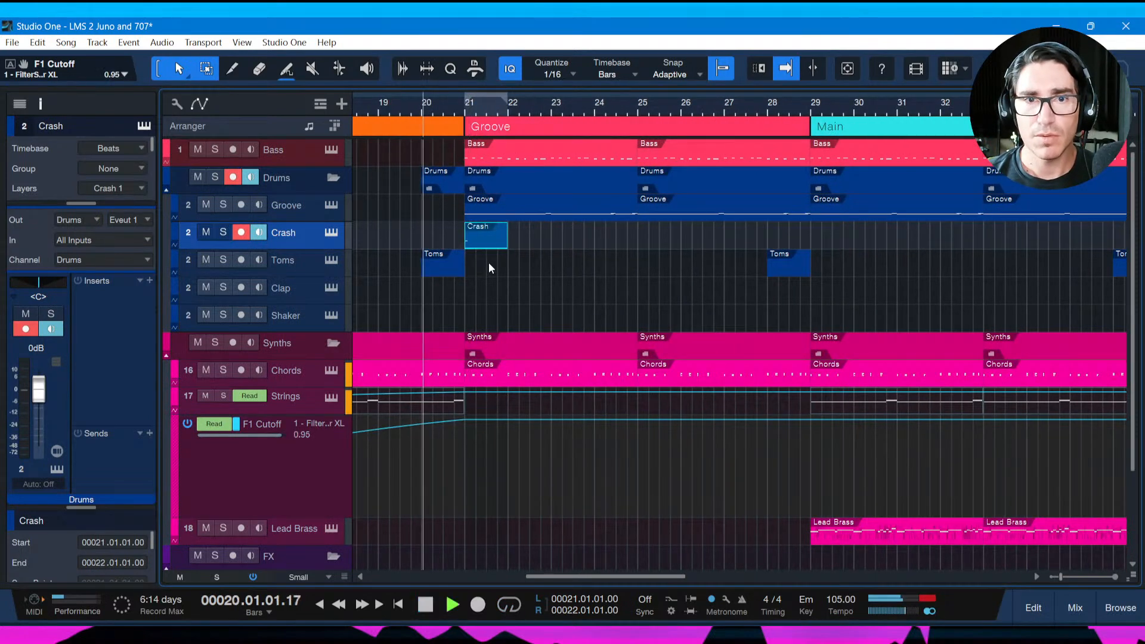
pyautogui.press('space')
pyautogui.click(481, 206)
pyautogui.press('l')
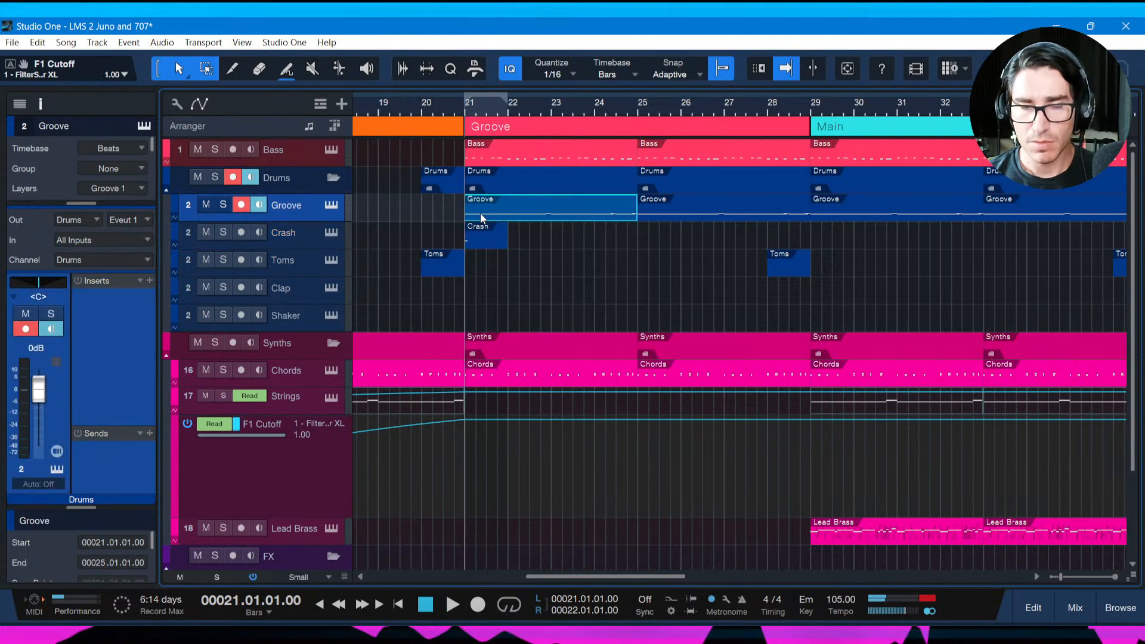
pyautogui.press('space')
pyautogui.hotkey('ctrl', 's')
pyautogui.press('space')
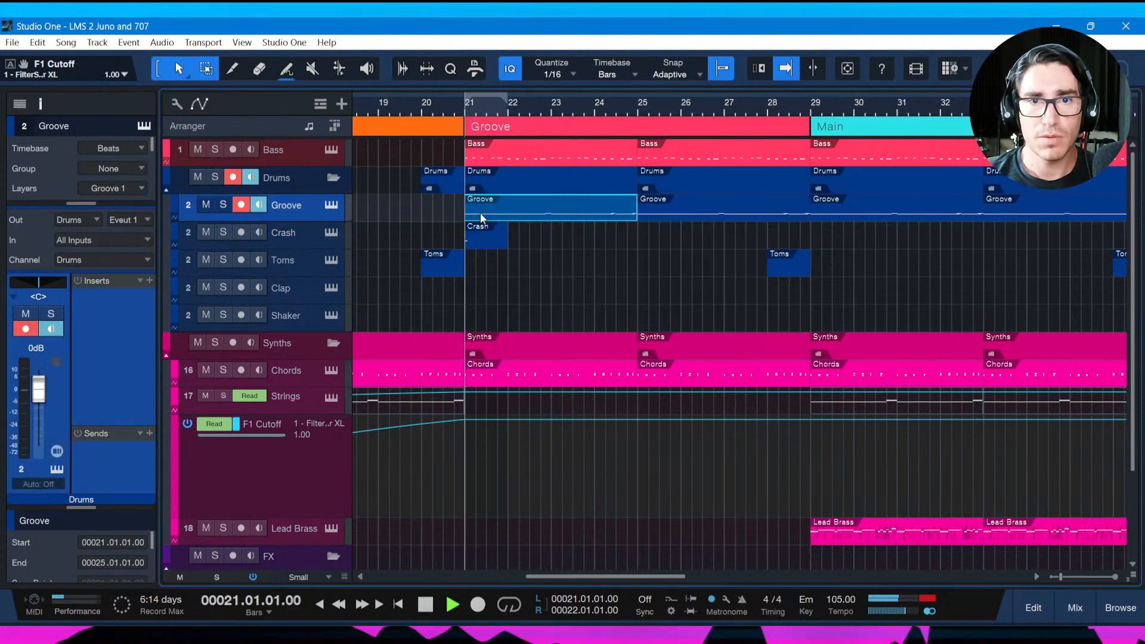
# Turn looping on, settle the loop range from bar 21 to bar 22 and play it.
pyautogui.moveTo(506, 97); pyautogui.dragTo(591, 102)
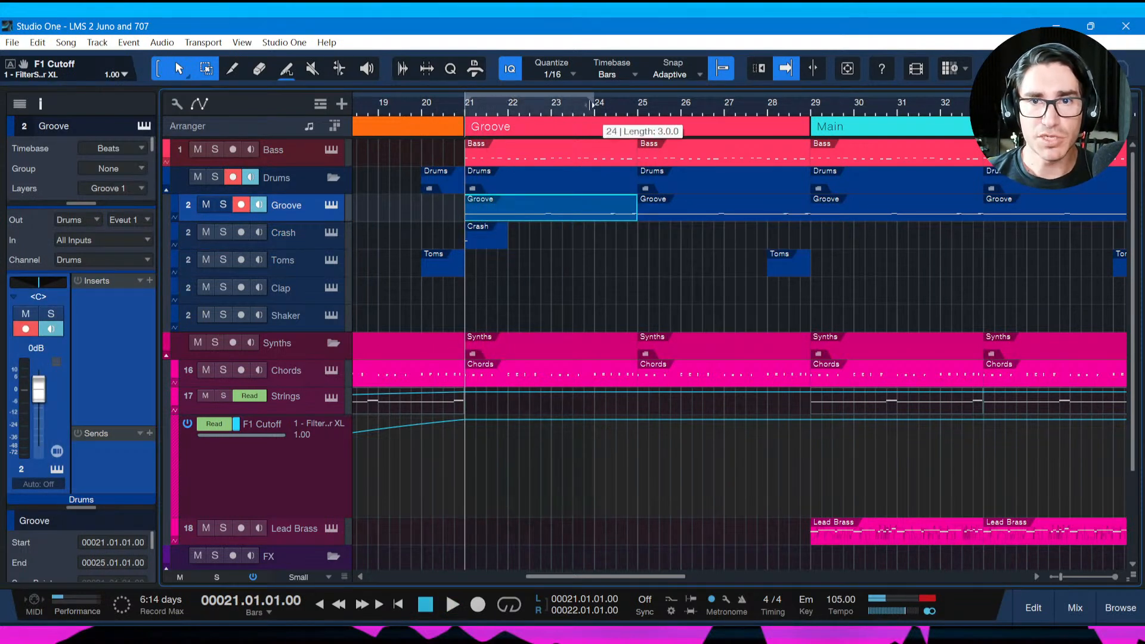
pyautogui.hotkey('ctrl', 's')
pyautogui.press('KP_Divide')
pyautogui.press('space')
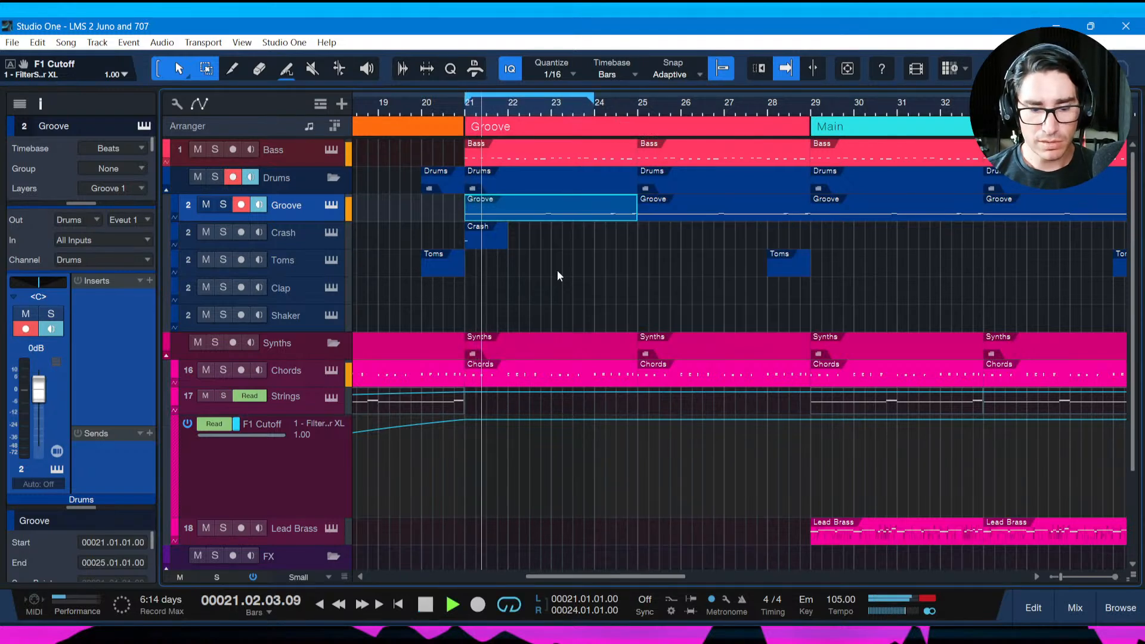
pyautogui.press('space')
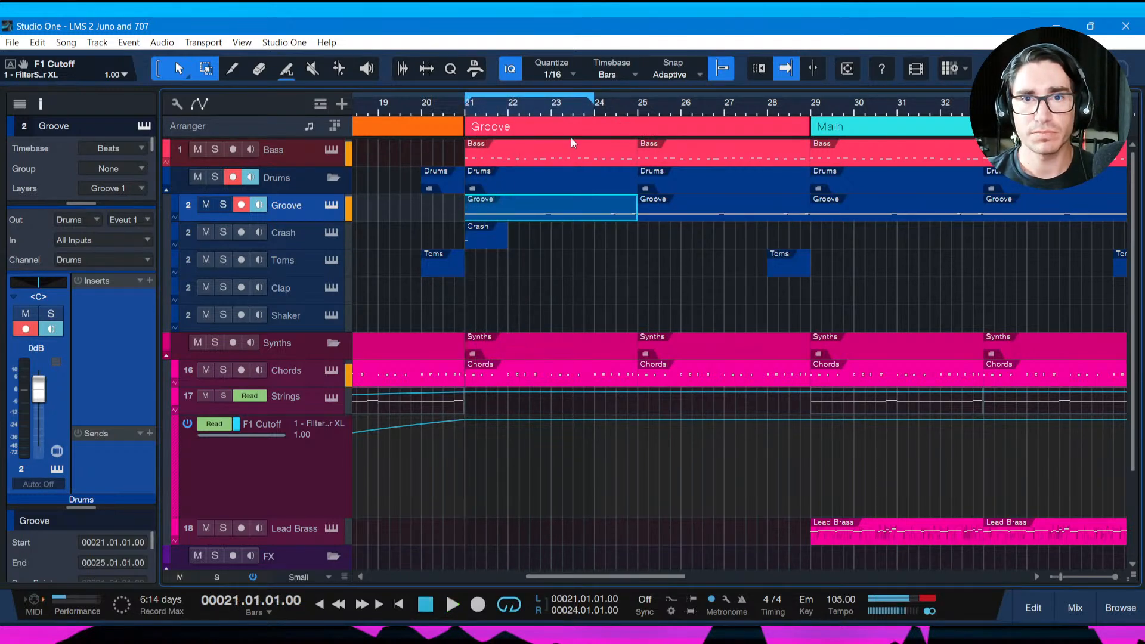
pyautogui.moveTo(596, 97); pyautogui.dragTo(509, 107)
pyautogui.press('space')
# While the loop plays, set the Bass channel level to -1.4 dB and the Crash channel level to -5.2 dB.
pyautogui.press('F3')
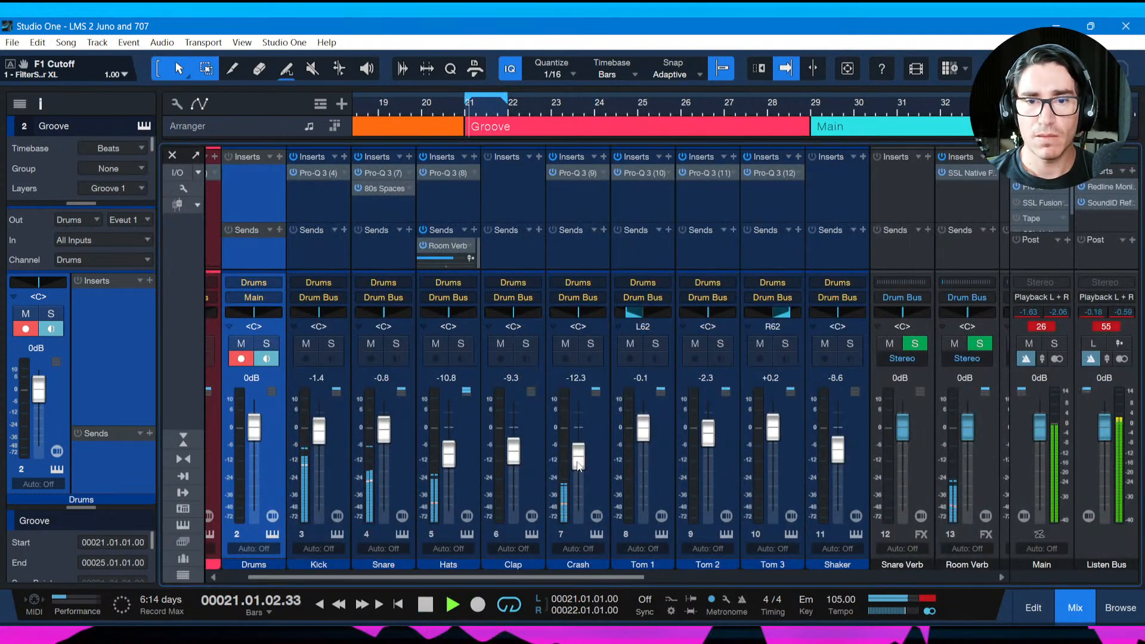
pyautogui.moveTo(578, 466); pyautogui.dragTo(578, 456)
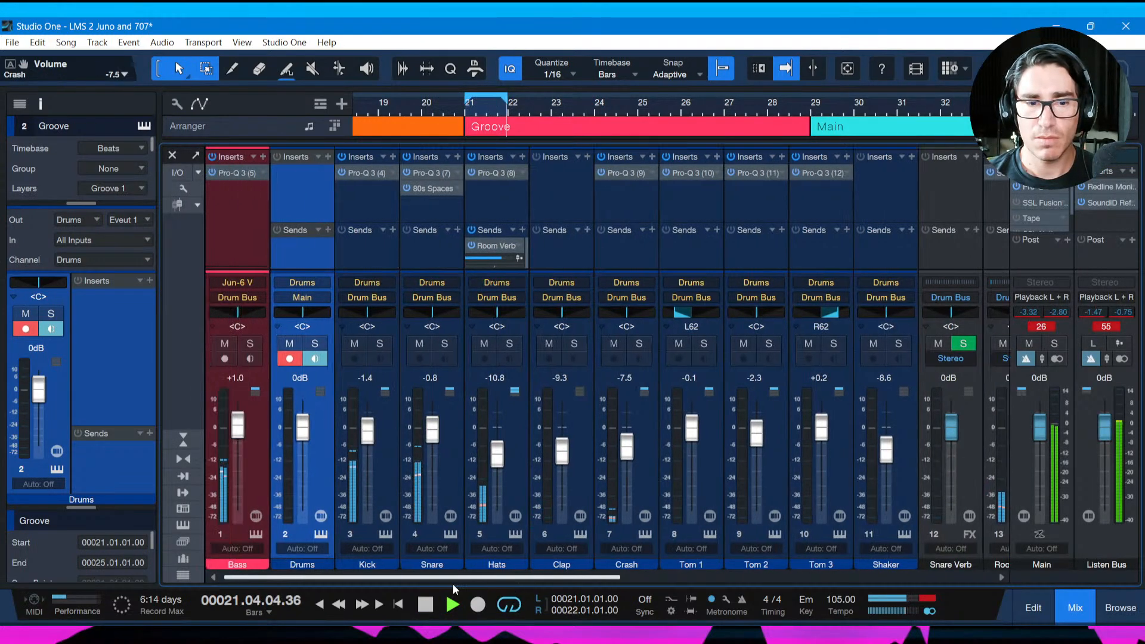
pyautogui.hscroll(-1, 306, 488)
pyautogui.moveTo(237, 437); pyautogui.dragTo(237, 445)
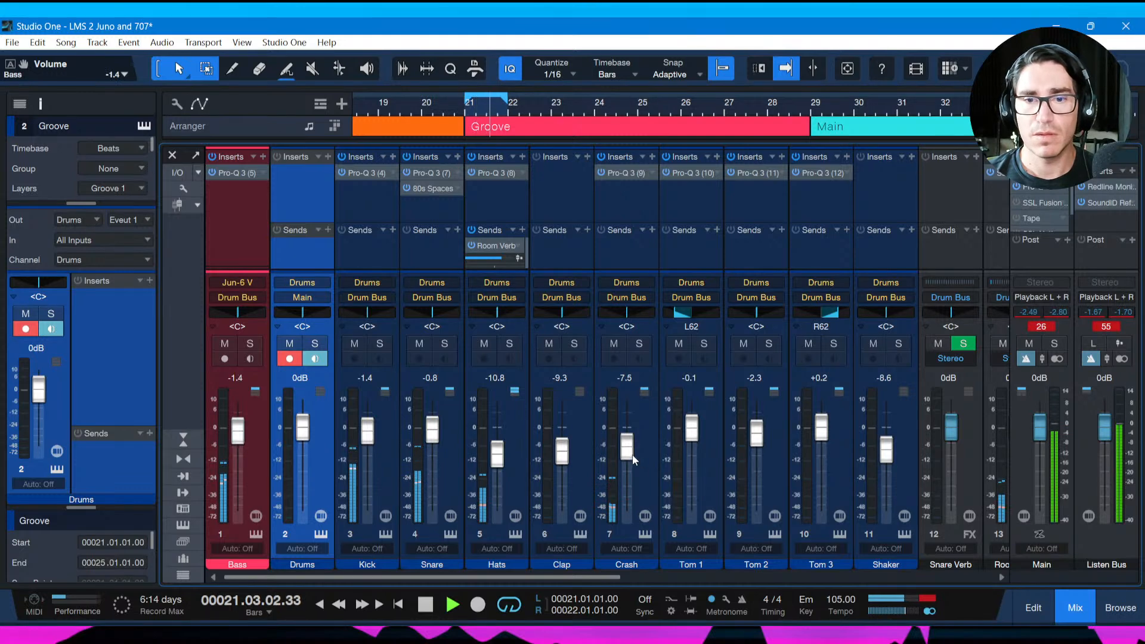
pyautogui.moveTo(632, 454); pyautogui.dragTo(631, 451)
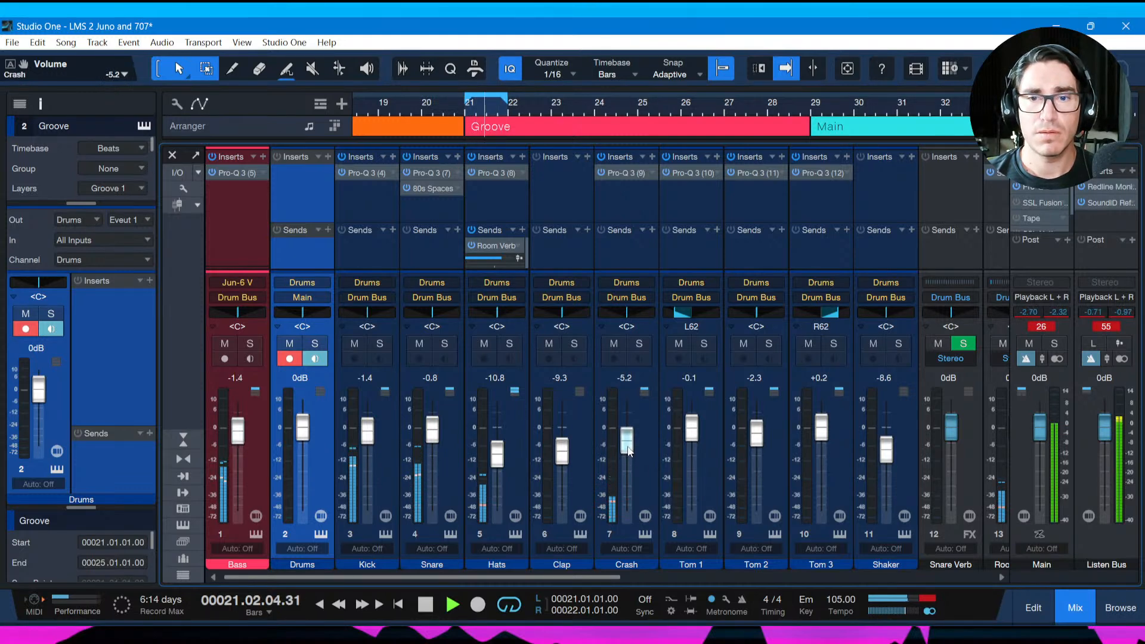
pyautogui.press('space')
# Add a Room Verb send at -1.3 dB to the Crash channel and raise the channel level to -3.1 dB.
pyautogui.click(653, 229)
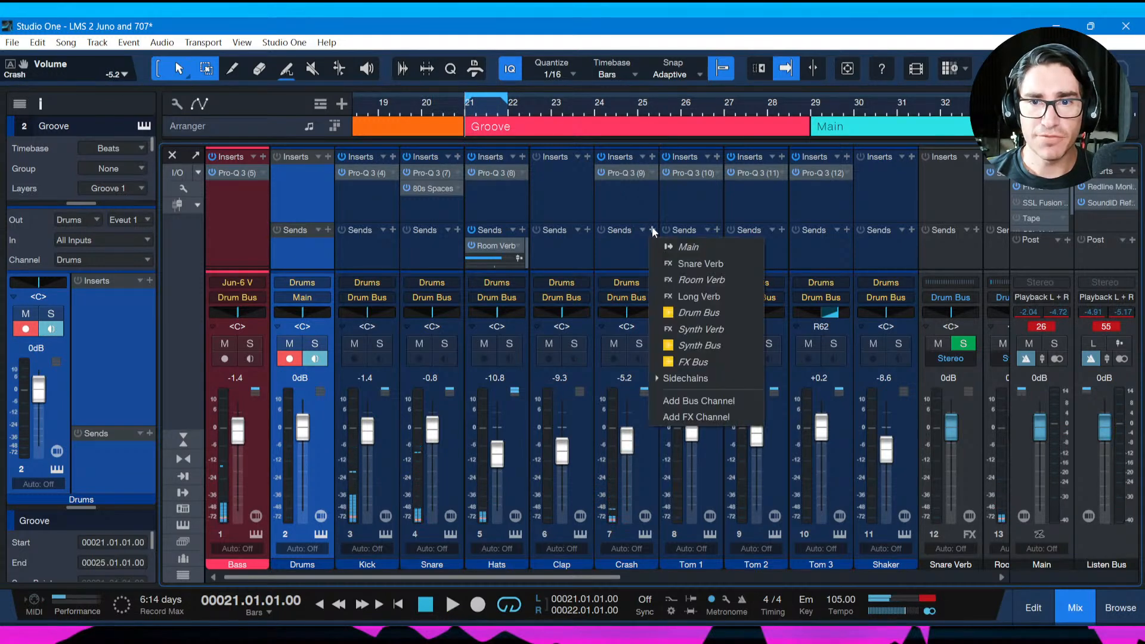
pyautogui.click(674, 285)
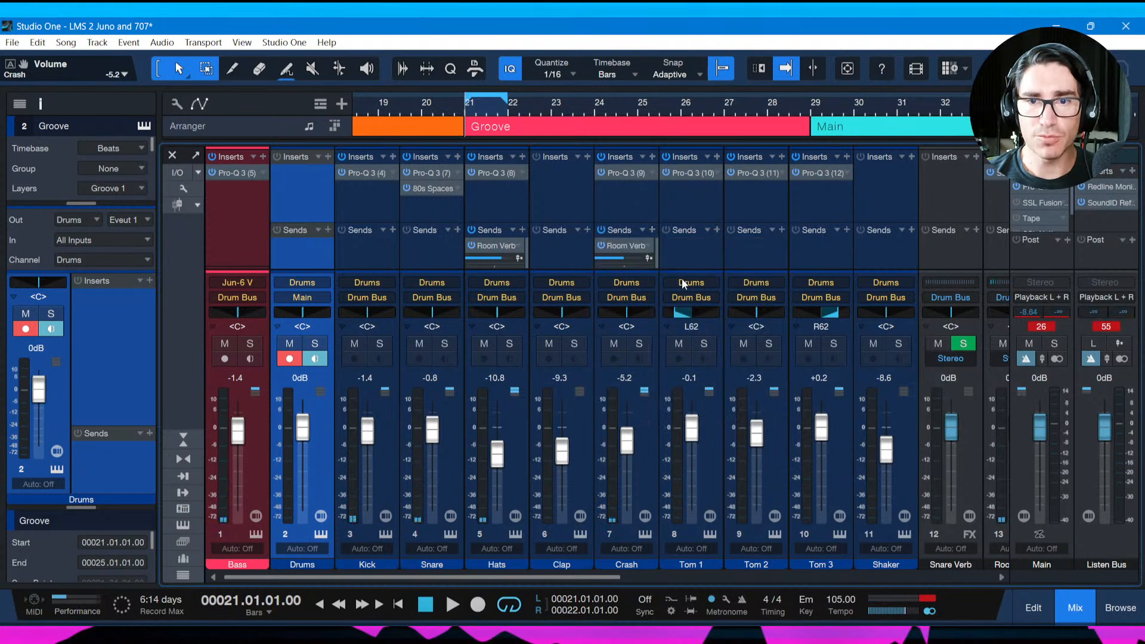
pyautogui.press('space')
pyautogui.moveTo(624, 259); pyautogui.dragTo(629, 259)
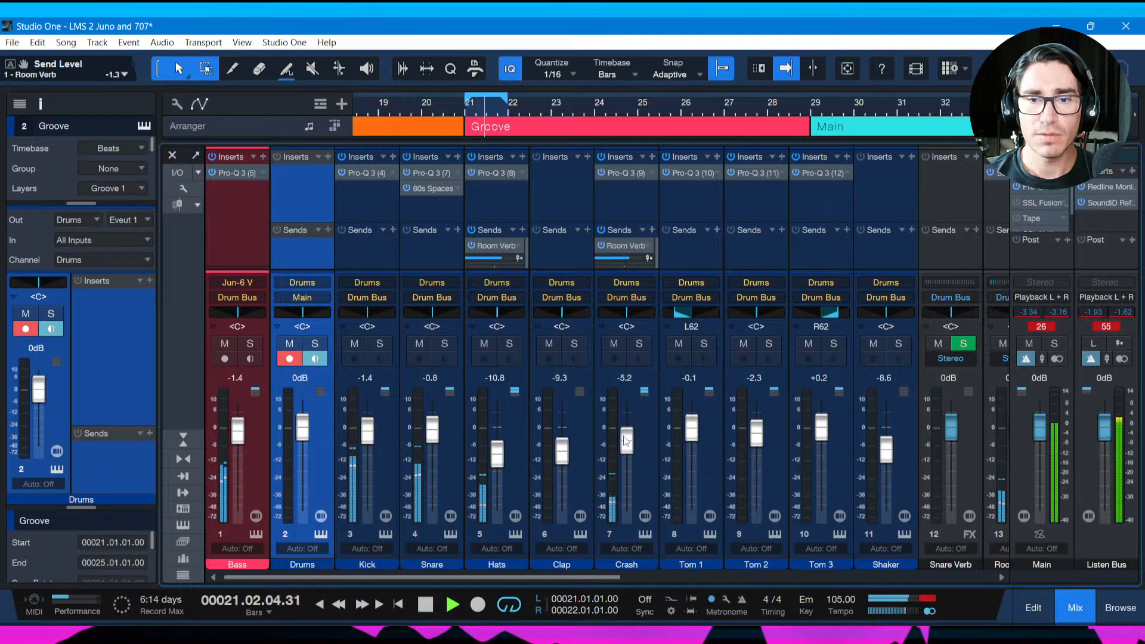
pyautogui.moveTo(626, 440)
pyautogui.mouseDown()
pyautogui.moveTo(625, 453)
pyautogui.moveTo(625, 444)
pyautogui.mouseUp()
pyautogui.press('space')
pyautogui.press('space')
pyautogui.press('space')
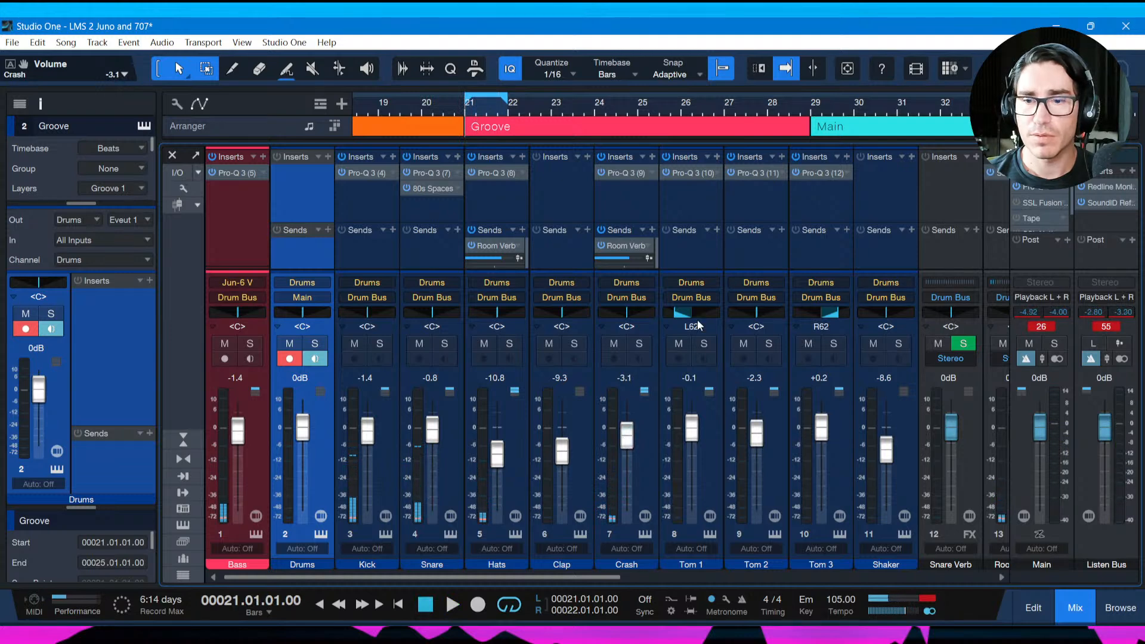
# Solo the Crash channel, set its Room Verb send to +1.4 dB, and unsolo it to hear the full mix.
pyautogui.moveTo(617, 584); pyautogui.dragTo(590, 580)
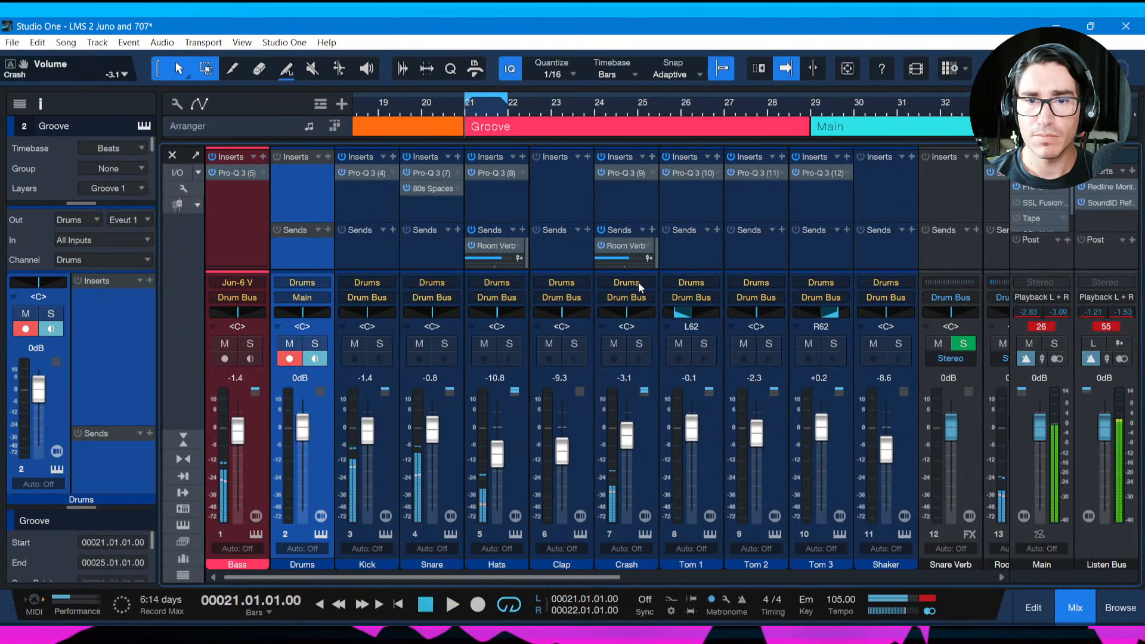
pyautogui.click(640, 345)
pyautogui.press('space')
pyautogui.moveTo(630, 262); pyautogui.dragTo(638, 263)
pyautogui.press('space')
pyautogui.press('space')
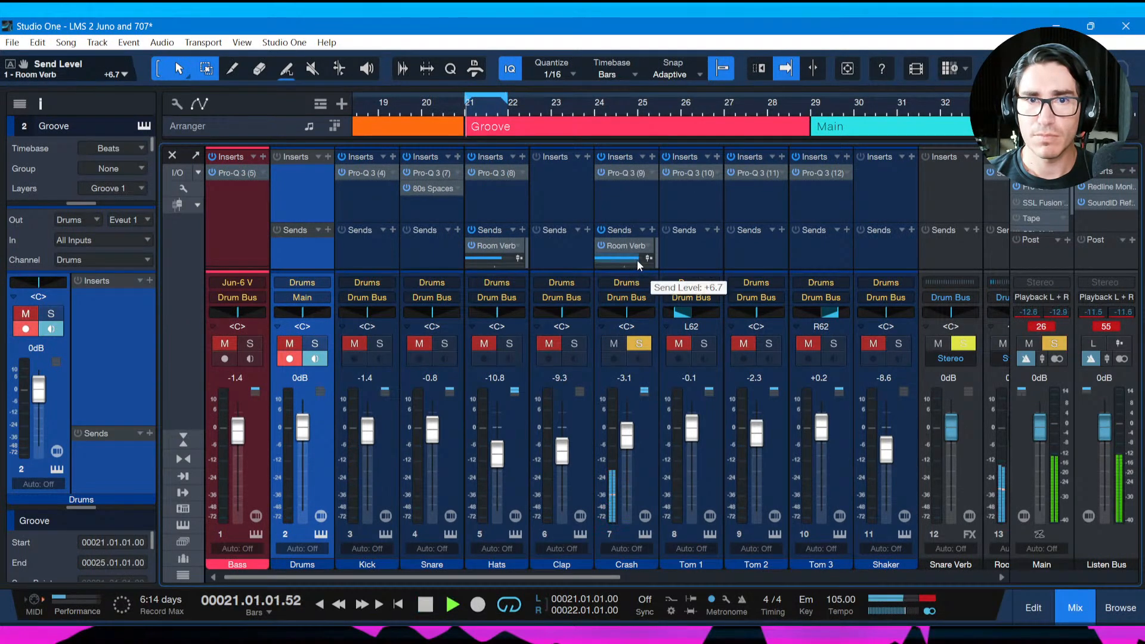
pyautogui.moveTo(637, 260); pyautogui.dragTo(629, 264)
pyautogui.press('space')
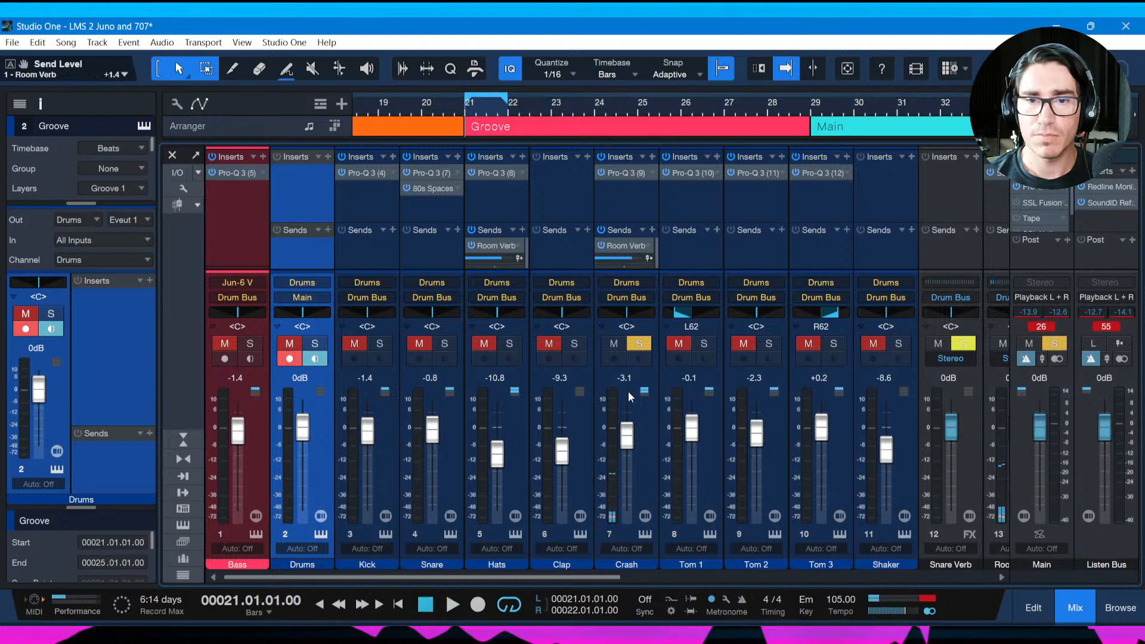
pyautogui.press('space')
pyautogui.press('space')
pyautogui.press('space')
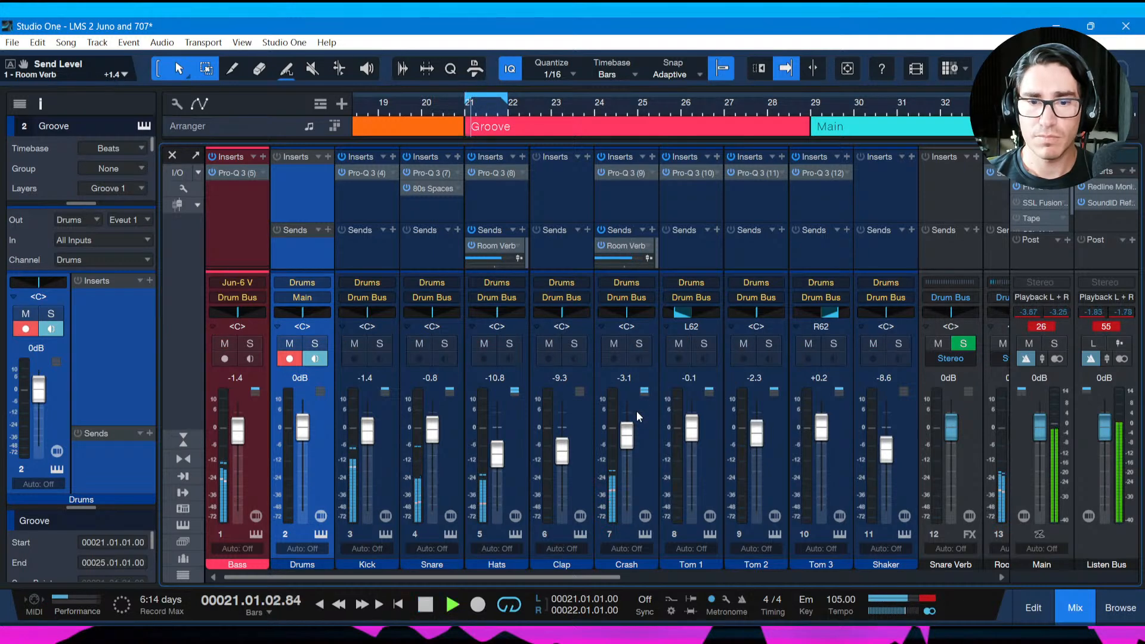
# Lower the Crash channel level to -7.5 dB and replay the looped hit several times.
pyautogui.moveTo(628, 434); pyautogui.dragTo(631, 445)
pyautogui.press('space')
pyautogui.press('space')
pyautogui.press('space')
pyautogui.press('space')
pyautogui.press('space')
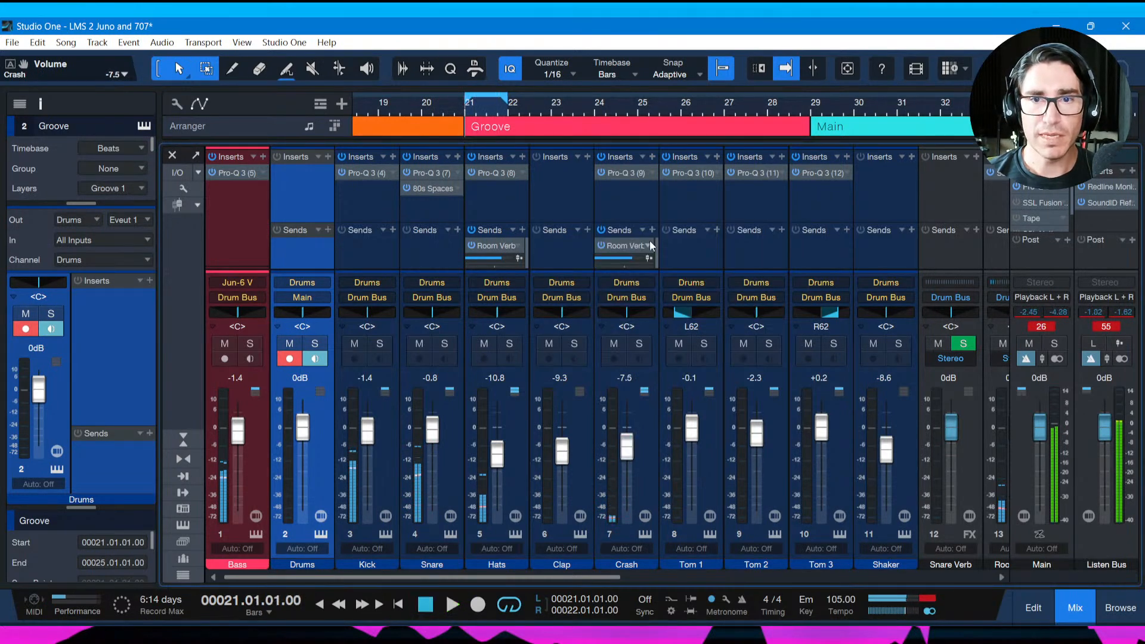
# Insert the Replika XT delay on the Crash channel after the EQ and switch it to Ping Pong.
pyautogui.click(635, 207)
pyautogui.click(652, 157)
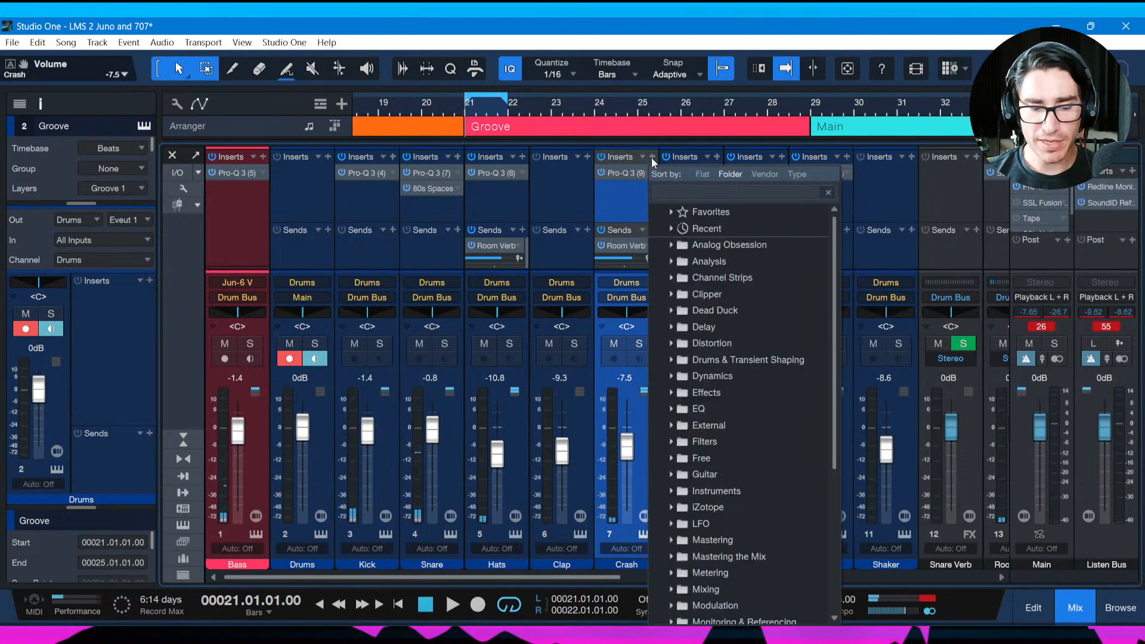
pyautogui.write('proq')
pyautogui.press('Escape')
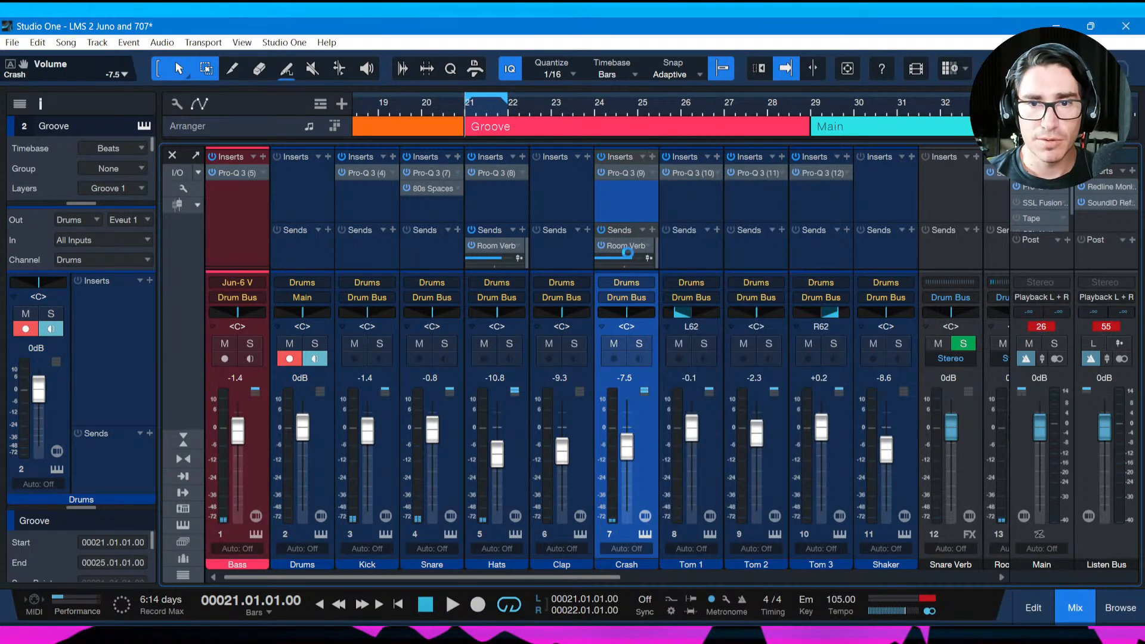
pyautogui.click(883, 376)
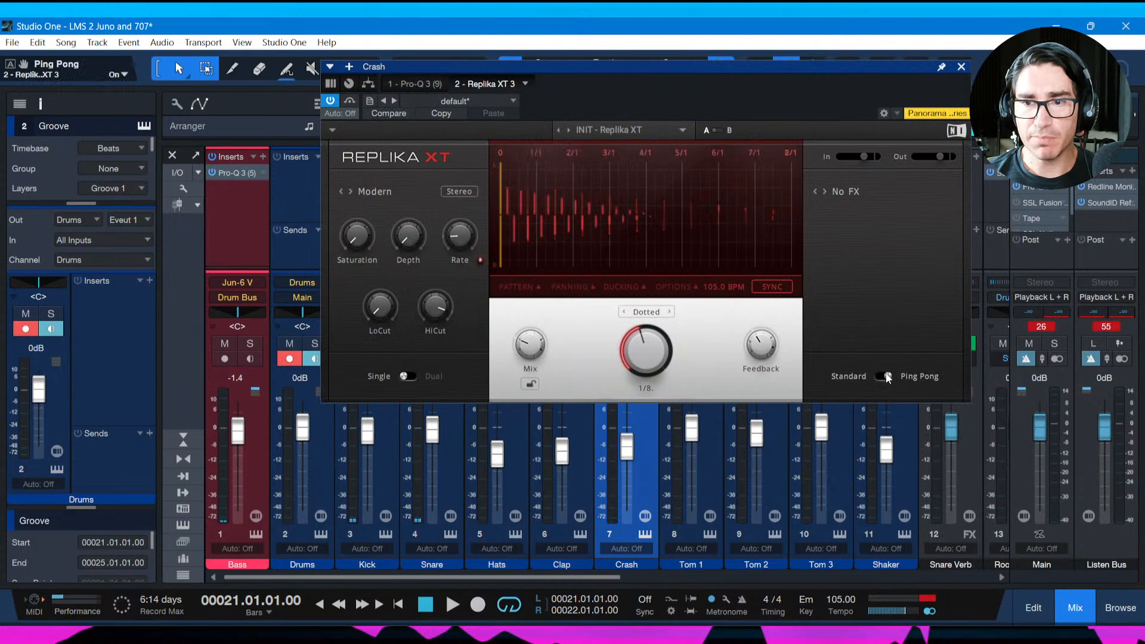
# Shape the Crash delay with a higher low cut, a 2497 Hz high cut, more saturation and rate, and a 19% / 81% mix.
pyautogui.moveTo(420, 314); pyautogui.dragTo(380, 301)
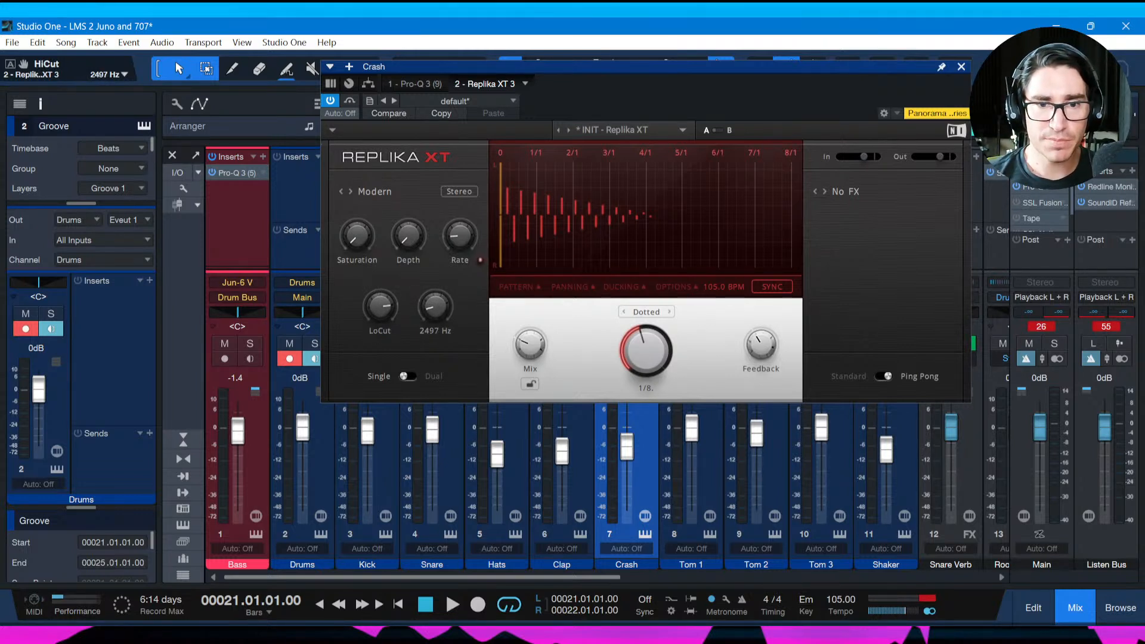
pyautogui.press('space')
pyautogui.moveTo(357, 236); pyautogui.dragTo(357, 226)
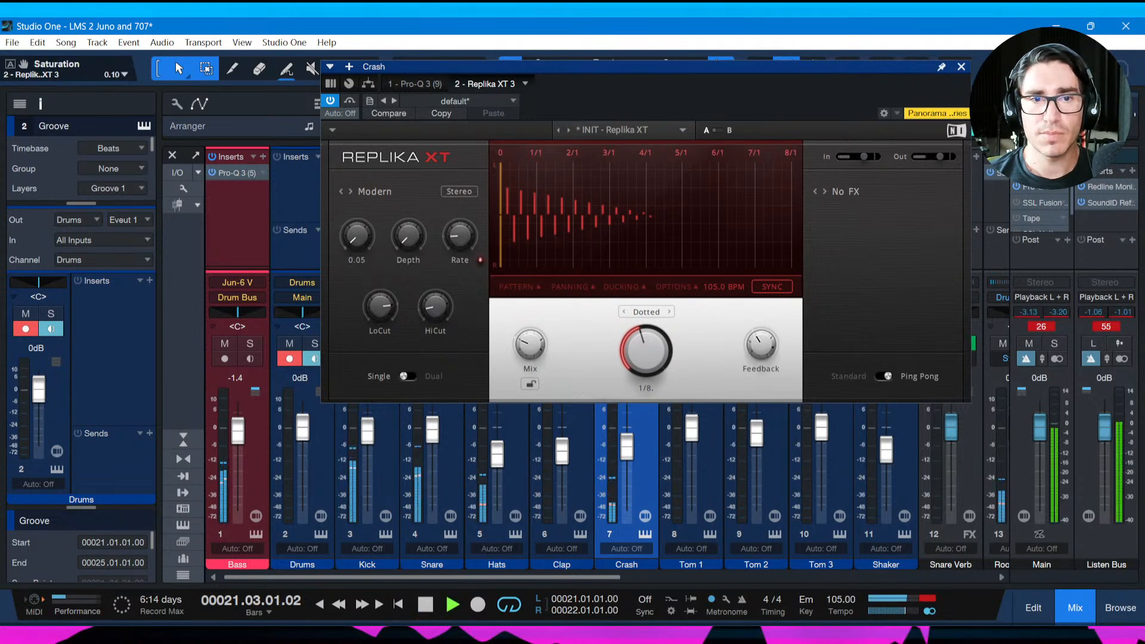
pyautogui.moveTo(466, 238); pyautogui.dragTo(464, 236)
pyautogui.press('space')
pyautogui.moveTo(529, 345); pyautogui.dragTo(539, 355)
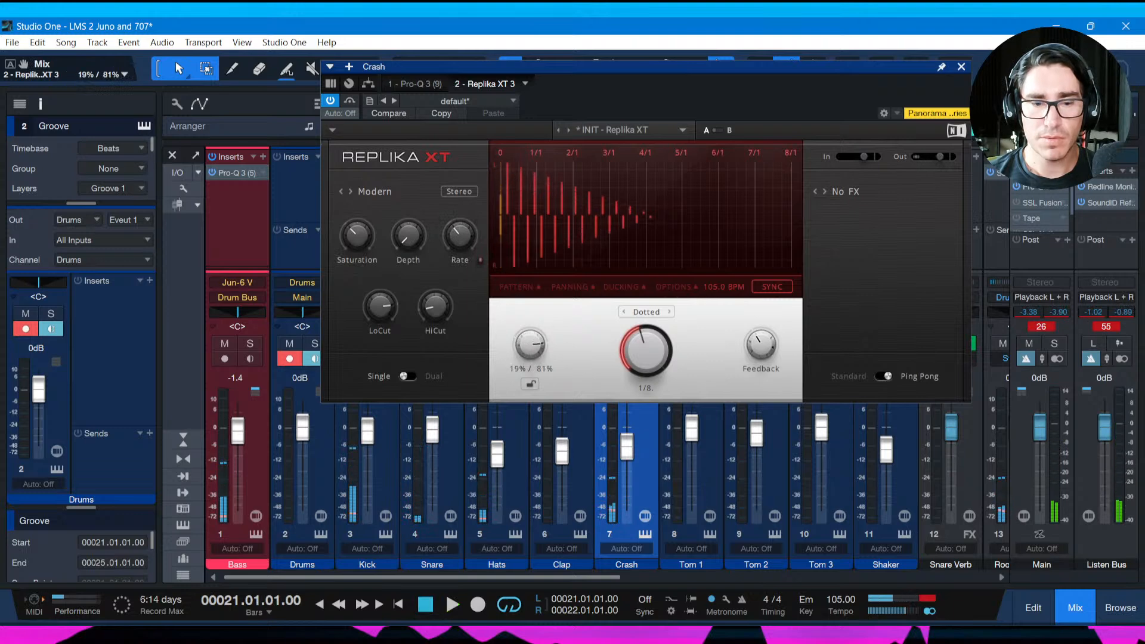
# Increase the Crash delay's modulation depth and set its rate to 0.95 Hz while listening to the loop.
pyautogui.press('space')
pyautogui.moveTo(408, 235); pyautogui.dragTo(462, 237)
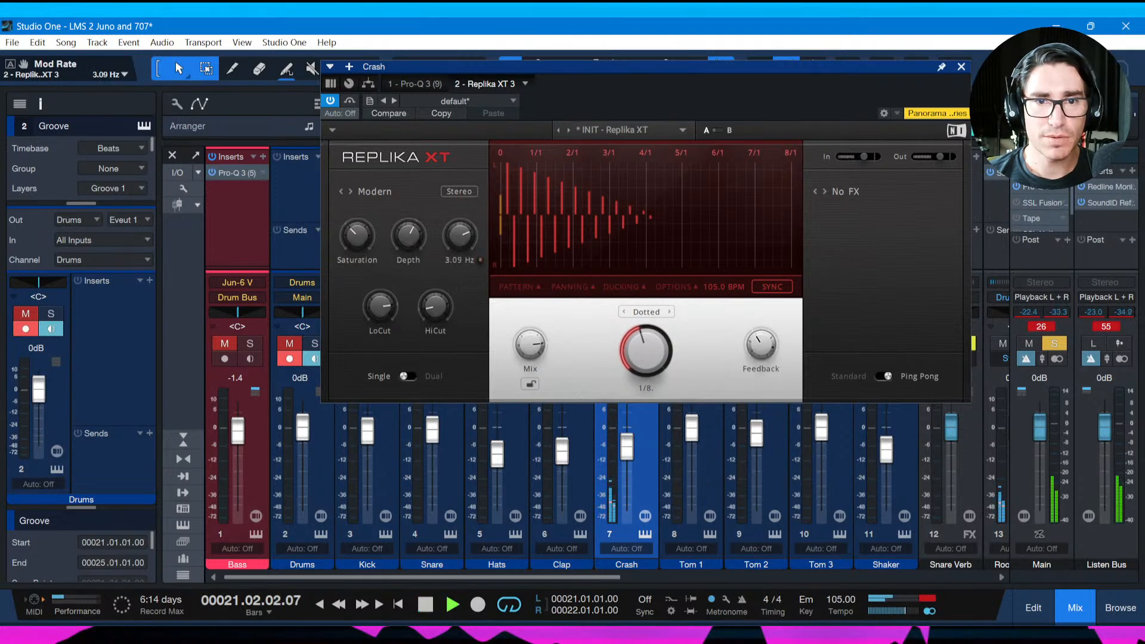
pyautogui.moveTo(460, 236); pyautogui.dragTo(460, 245)
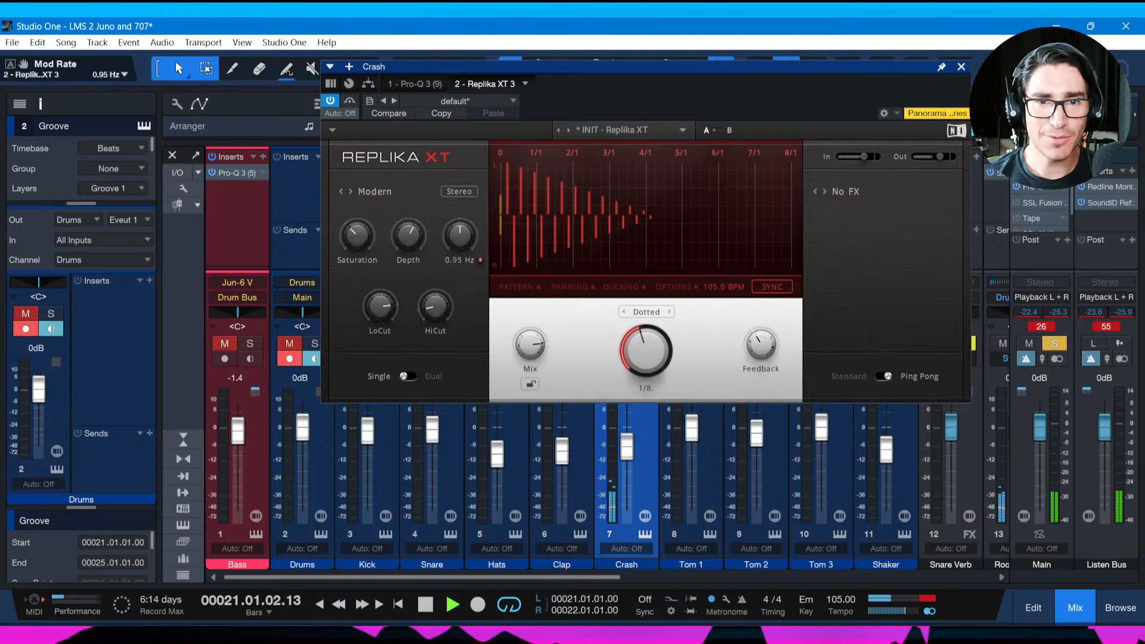
pyautogui.press('space')
# Set the Crash delay's mix to 59% / 41% while the loop plays, and save the song.
pyautogui.moveTo(530, 345); pyautogui.dragTo(530, 347)
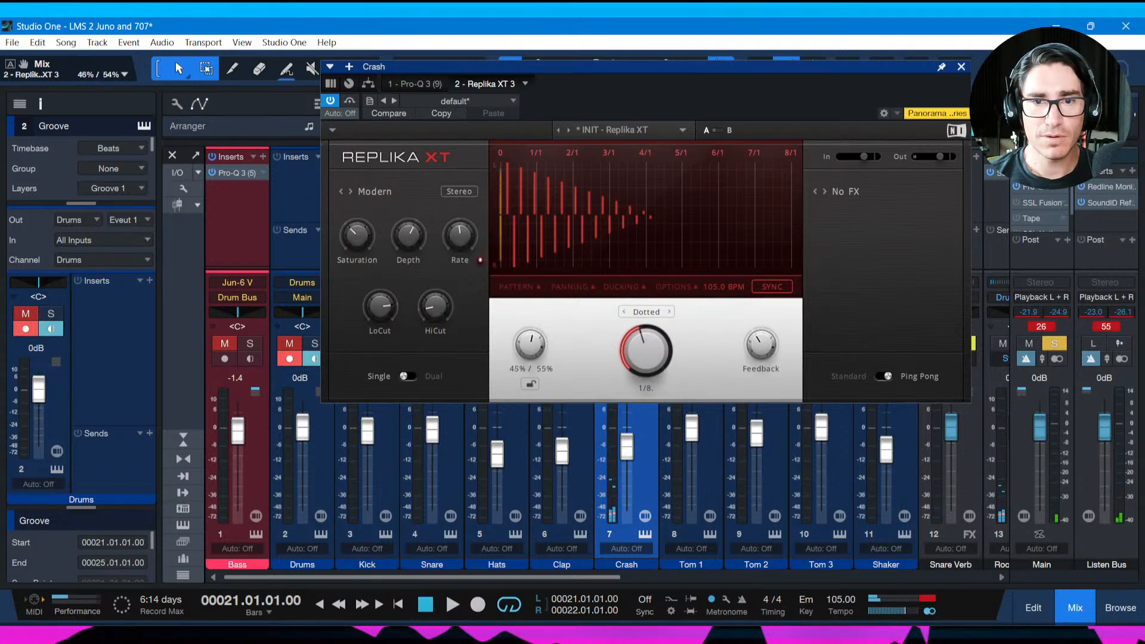
pyautogui.press('space')
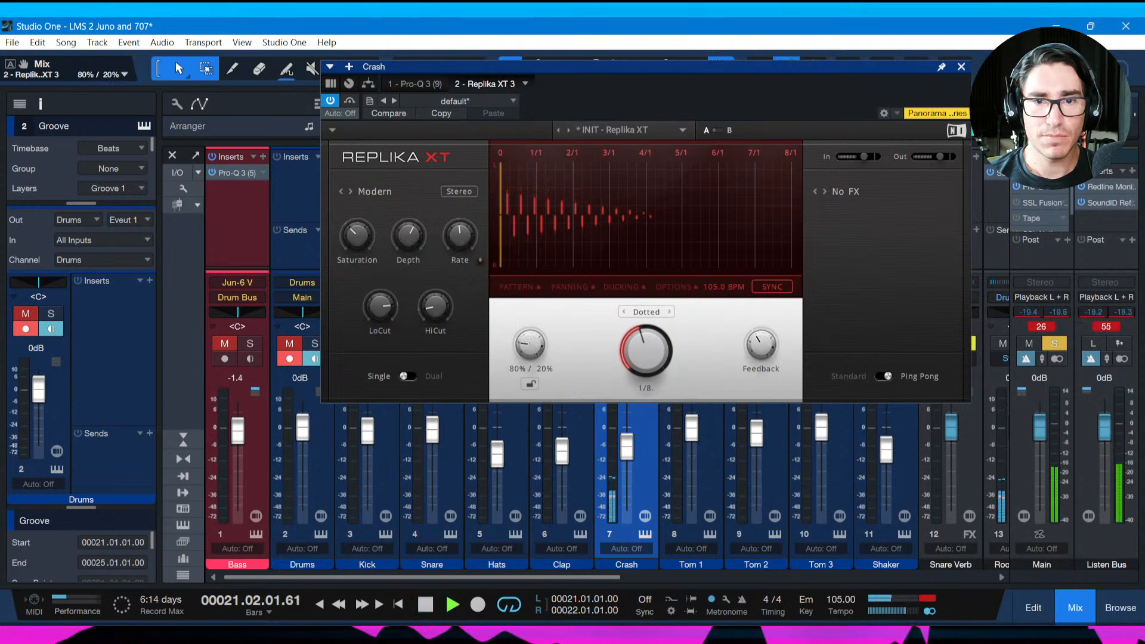
pyautogui.moveTo(530, 344); pyautogui.dragTo(530, 349)
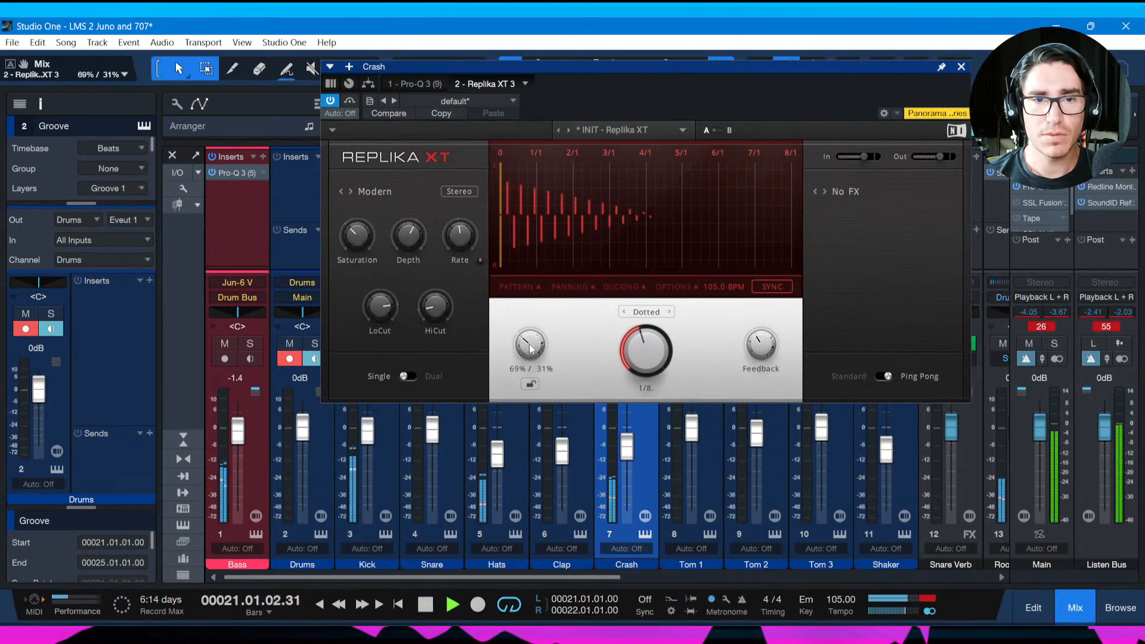
pyautogui.hotkey('ctrl', 's')
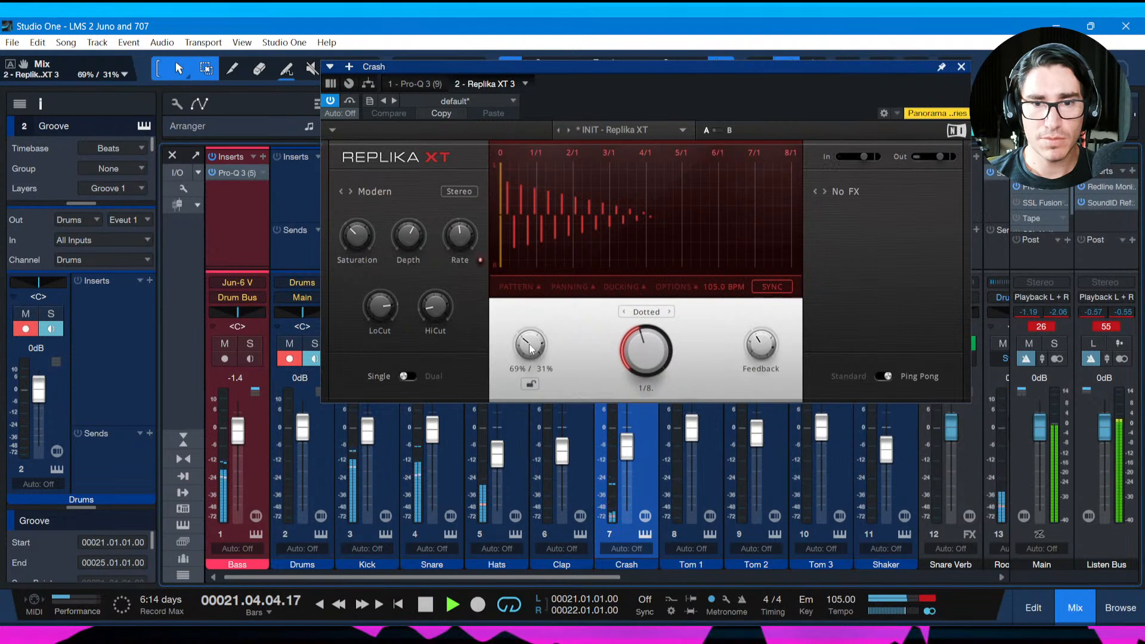
pyautogui.moveTo(531, 349); pyautogui.dragTo(530, 354)
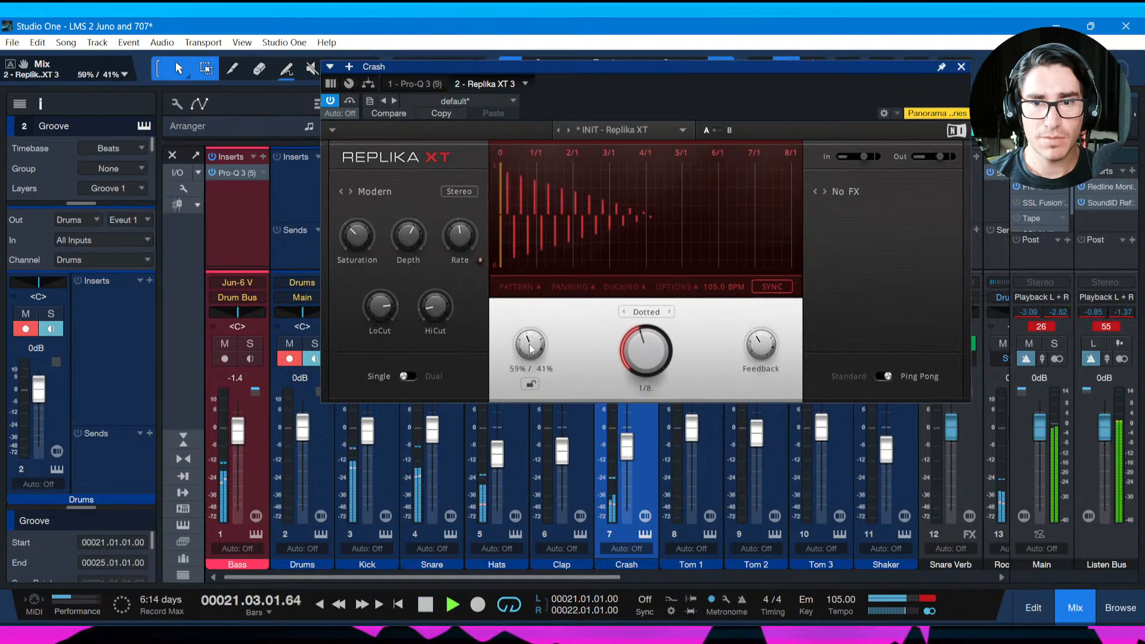
pyautogui.hotkey('ctrl', 's')
# Close the delay plug-in, lower the Crash channel level to -8.6 dB, and stop playback.
pyautogui.press('Escape')
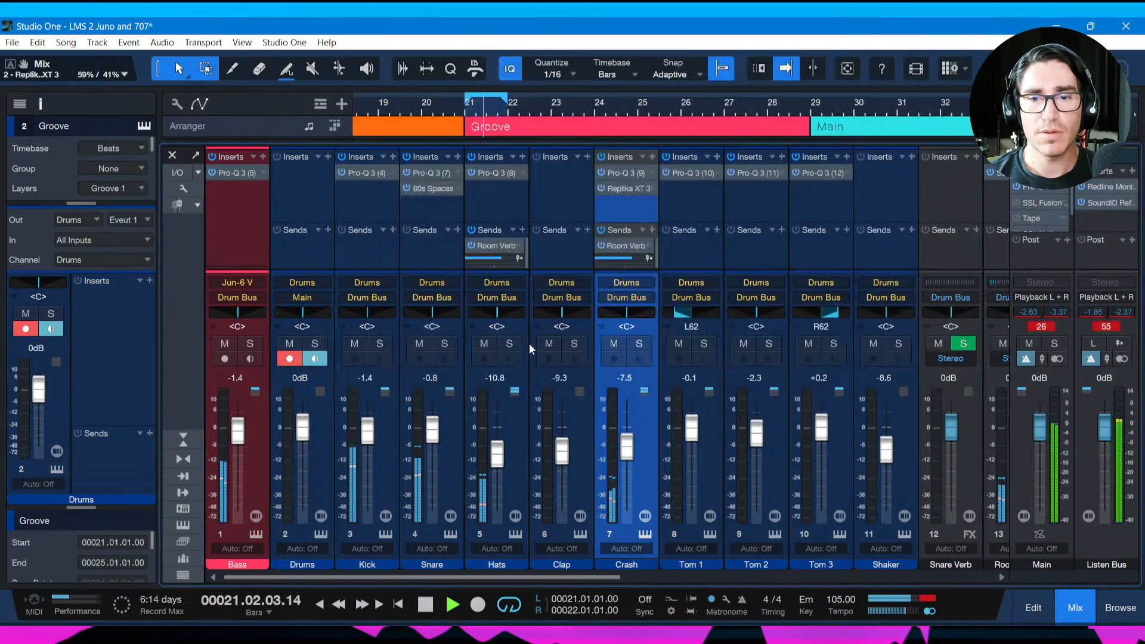
pyautogui.moveTo(632, 458); pyautogui.dragTo(631, 461)
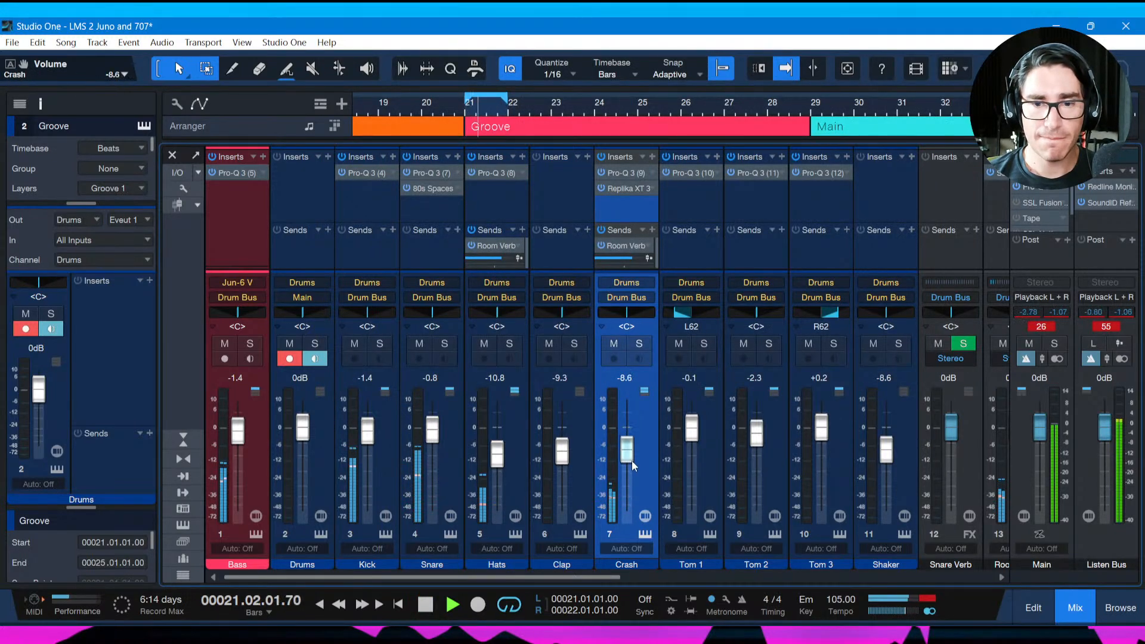
pyautogui.press('space')
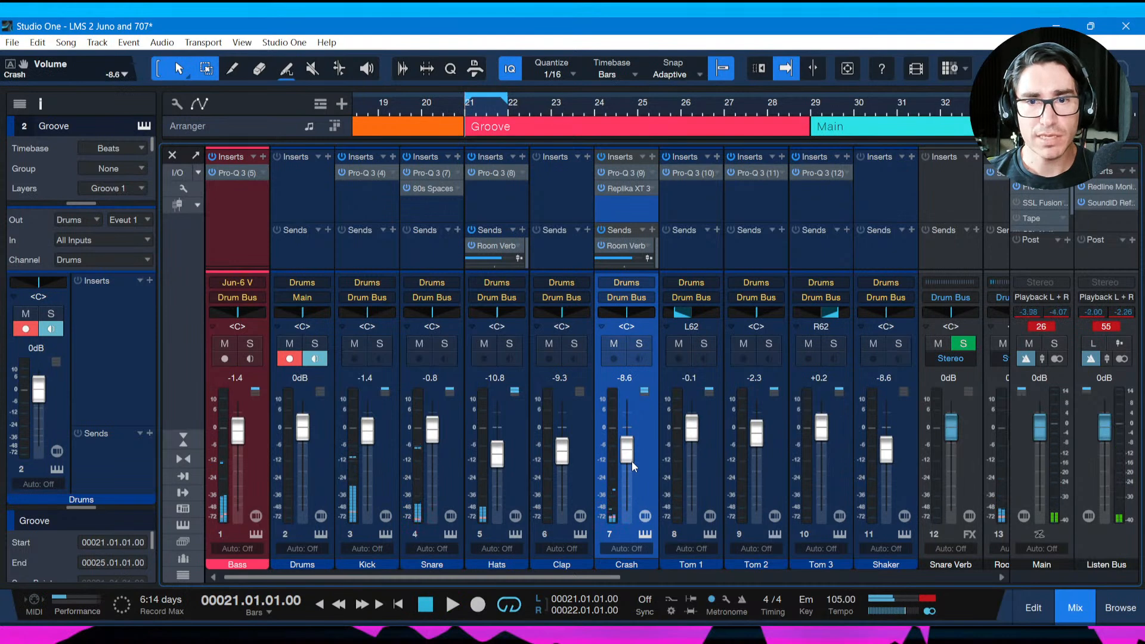
# Copy the Crash event at bar 21 to bars 29, 37 and 45 on the Crash track.
pyautogui.press('F3')
pyautogui.hotkey('ctrl', 's')
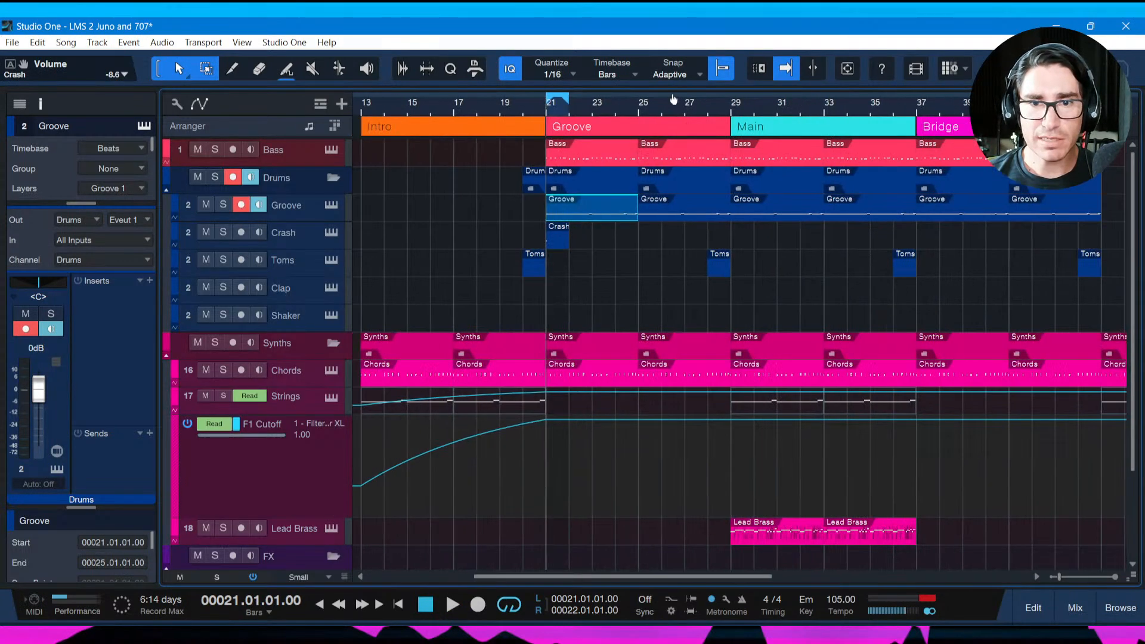
pyautogui.moveTo(674, 100); pyautogui.dragTo(492, 241)
pyautogui.click(407, 239)
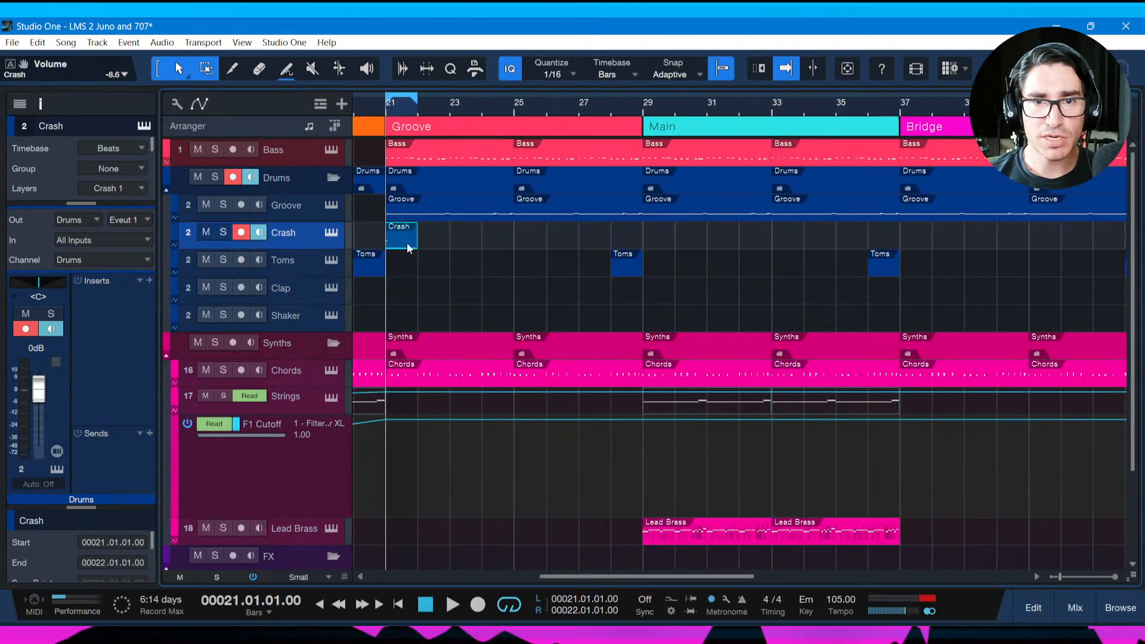
pyautogui.moveTo(407, 242); pyautogui.dragTo(925, 234)
pyautogui.hscroll(5, 949, 257)
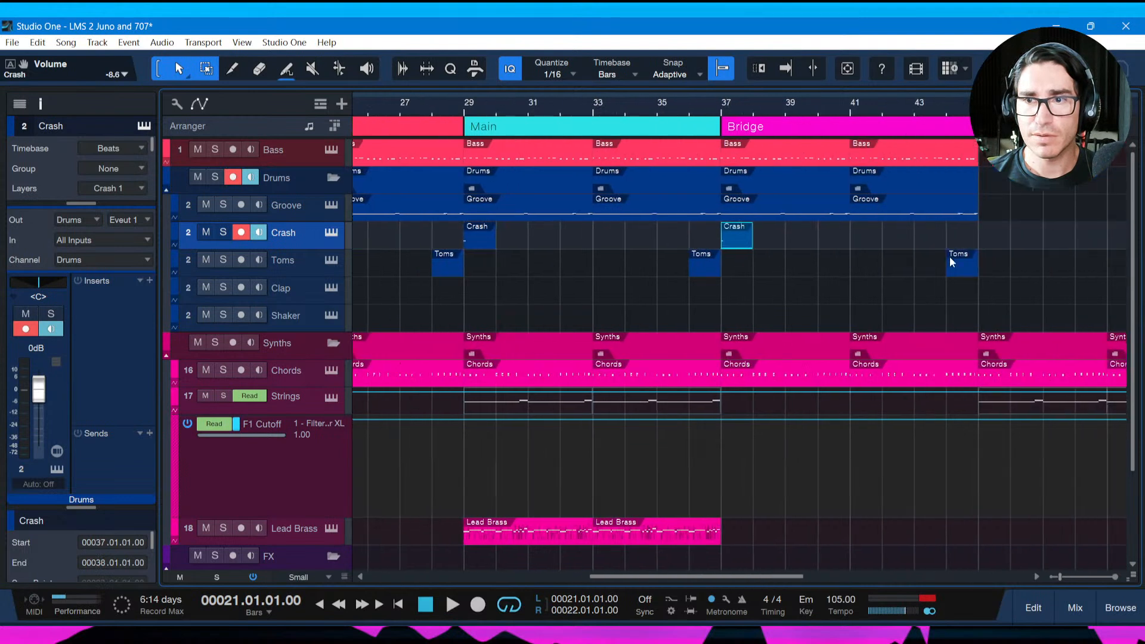
pyautogui.moveTo(743, 243); pyautogui.dragTo(1001, 244)
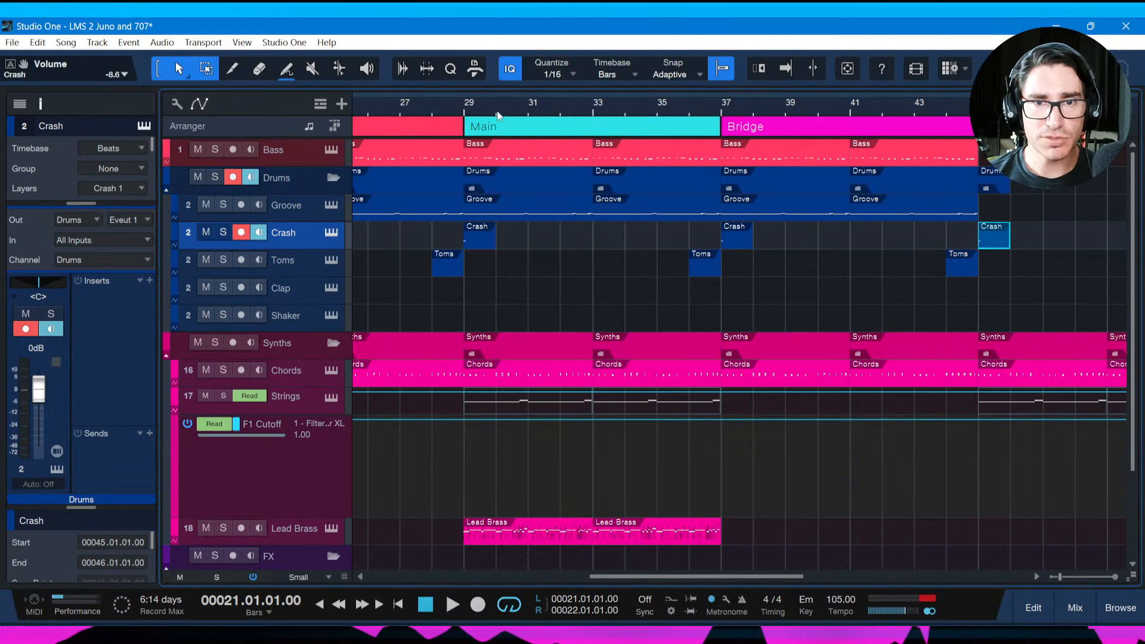
# Create an empty event on the Clap track from bar 29 to 37 and duplicate it to cover bars 37 to 45.
pyautogui.scroll(-4, 499, 115)
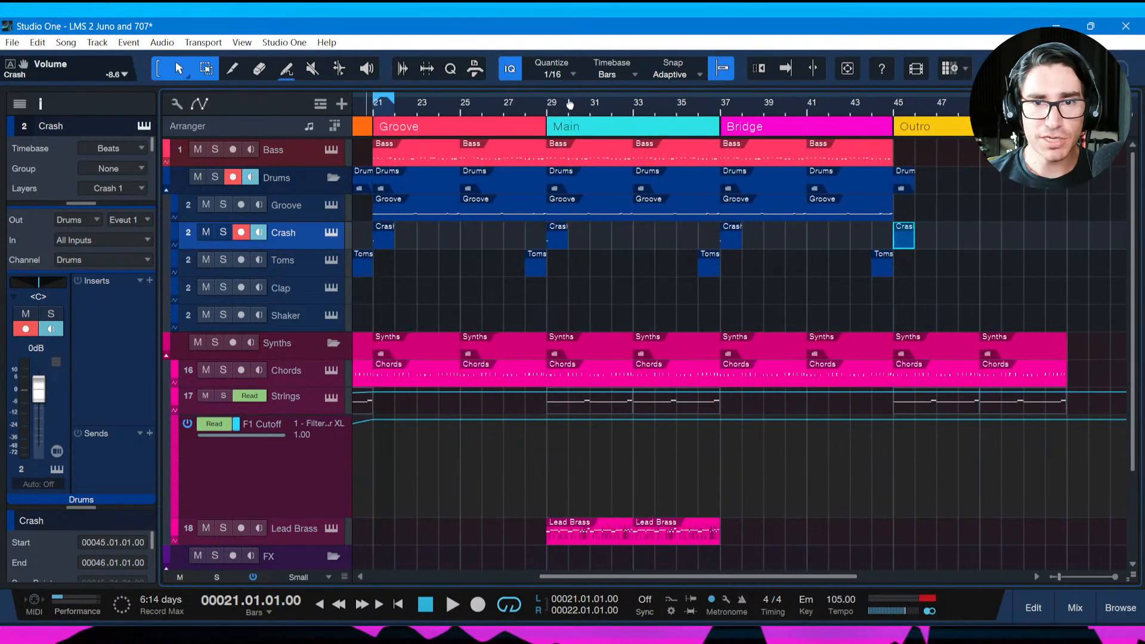
pyautogui.scroll(2, 570, 105)
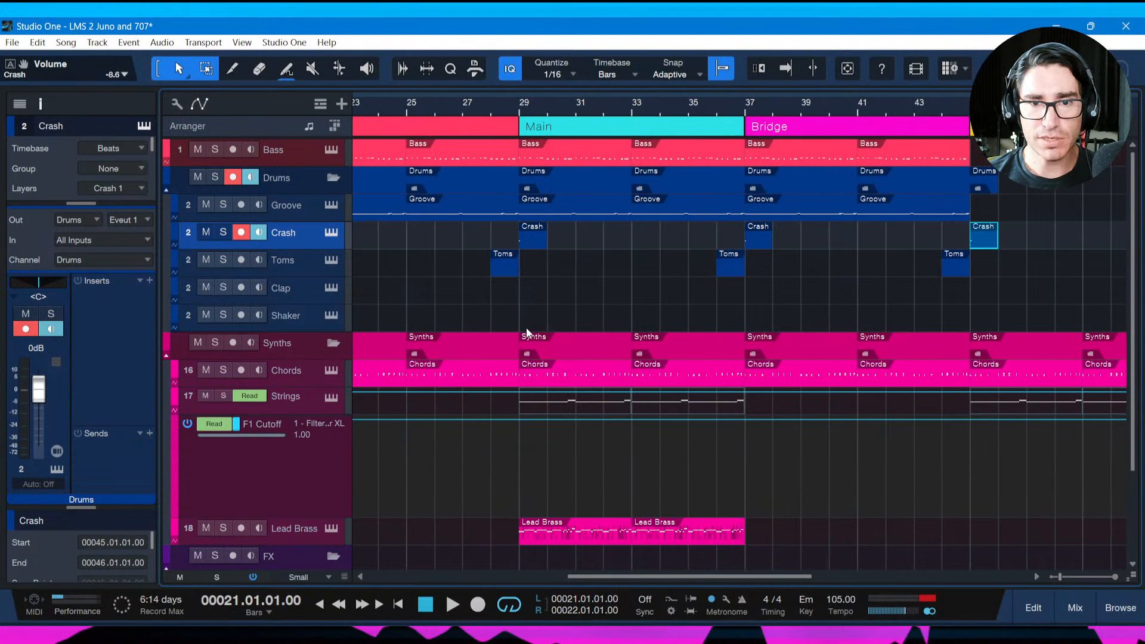
pyautogui.moveTo(528, 279); pyautogui.dragTo(750, 289)
pyautogui.hotkey('ctrl', 's')
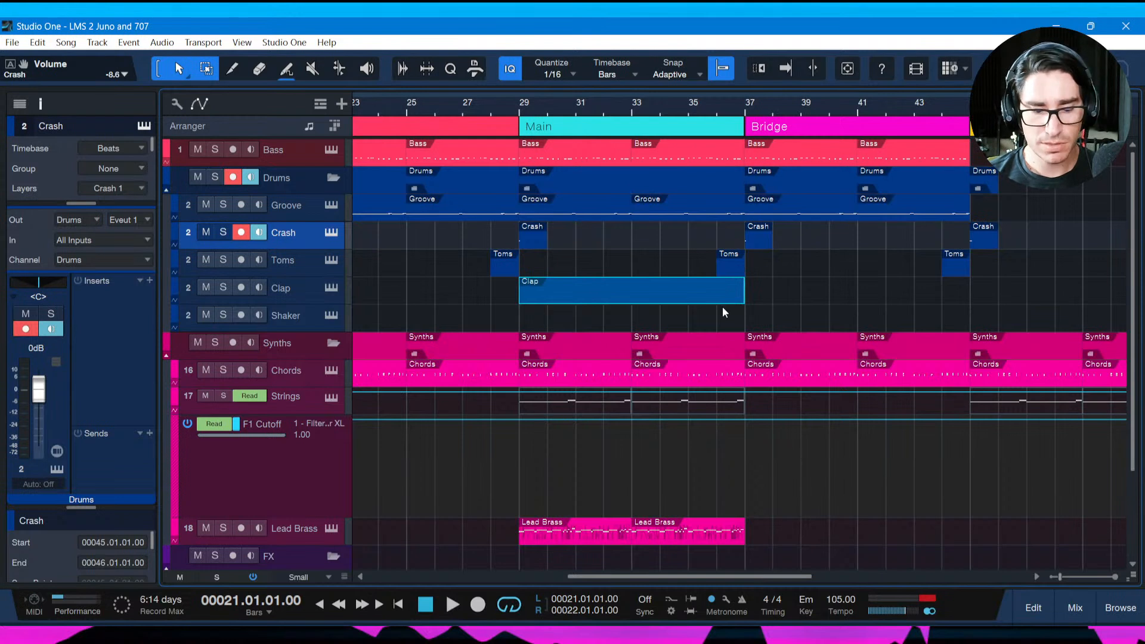
pyautogui.press('d')
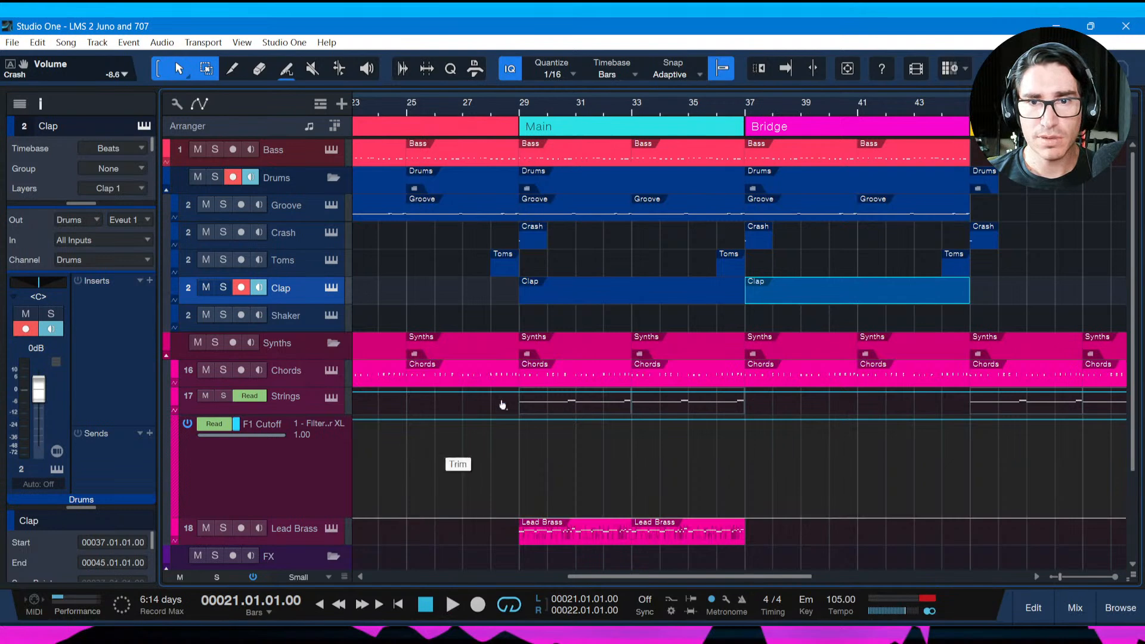
# Set the loop range to the Main section, bars 29 to 37, and save the song.
pyautogui.click(573, 132)
pyautogui.press('p')
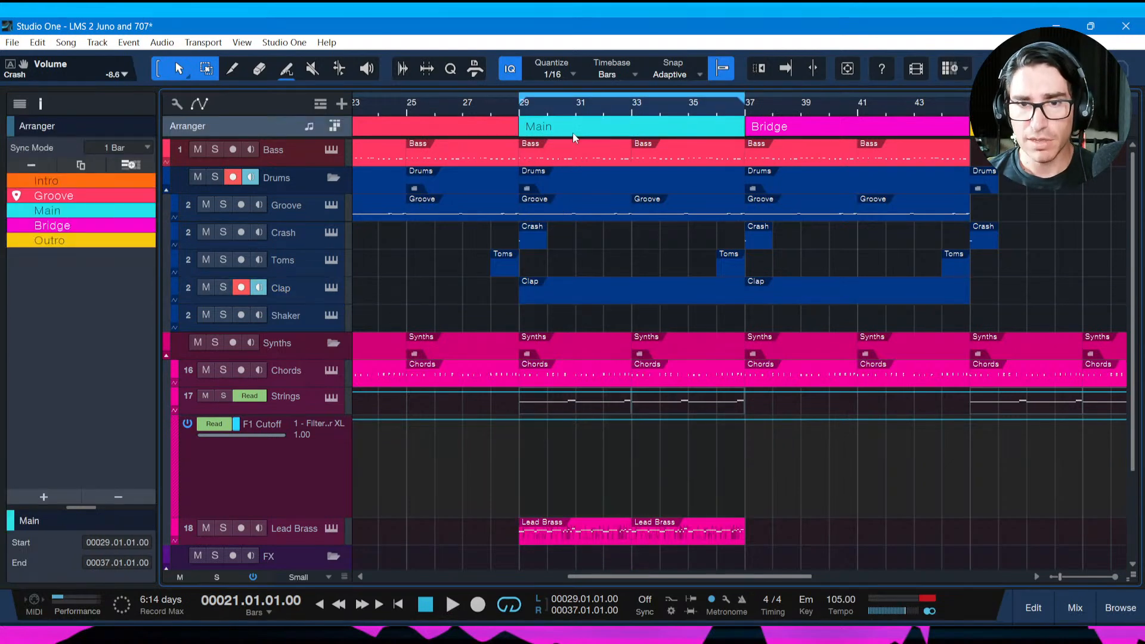
pyautogui.hotkey('ctrl', 's')
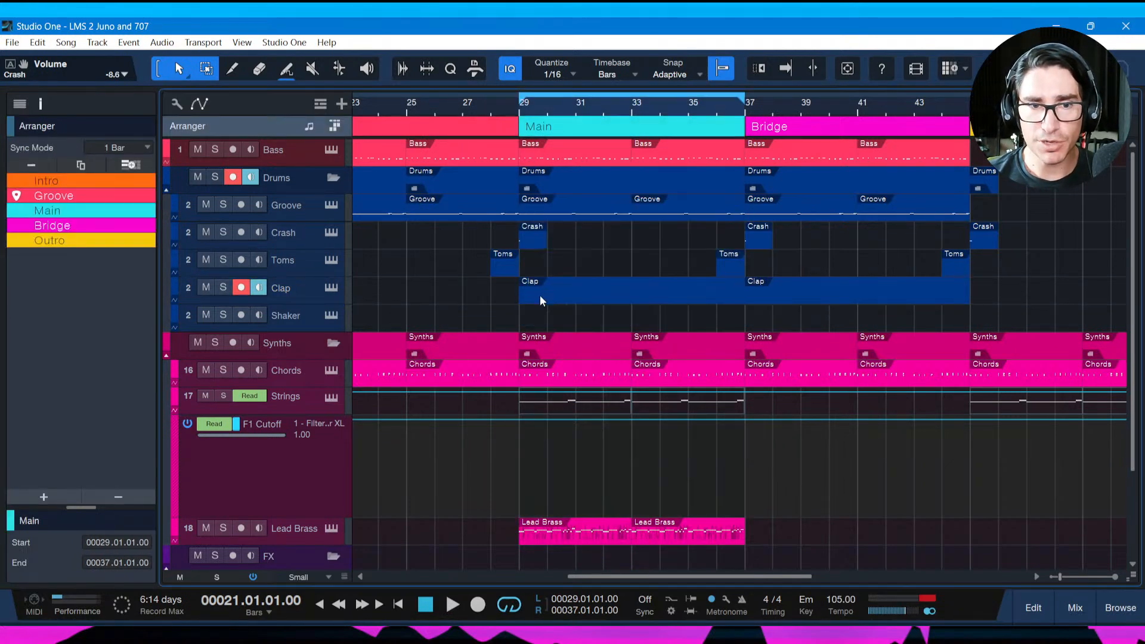
# Audition the clap sound while the Main section plays and set the Clap channel volume to -5.4 dB.
pyautogui.doubleClick(539, 295)
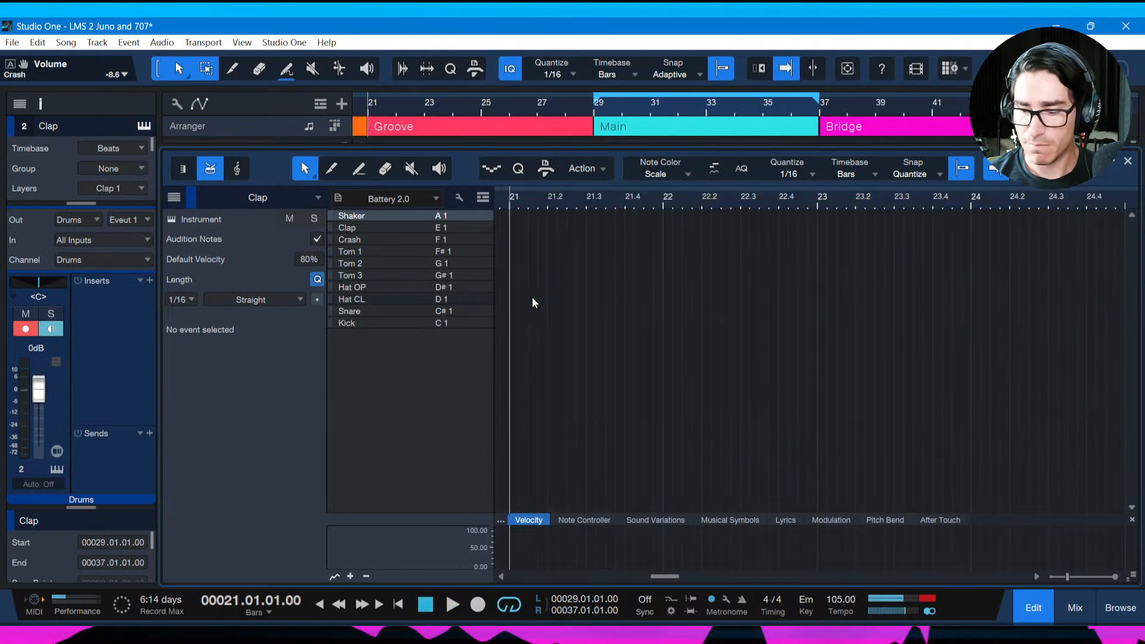
pyautogui.press('space')
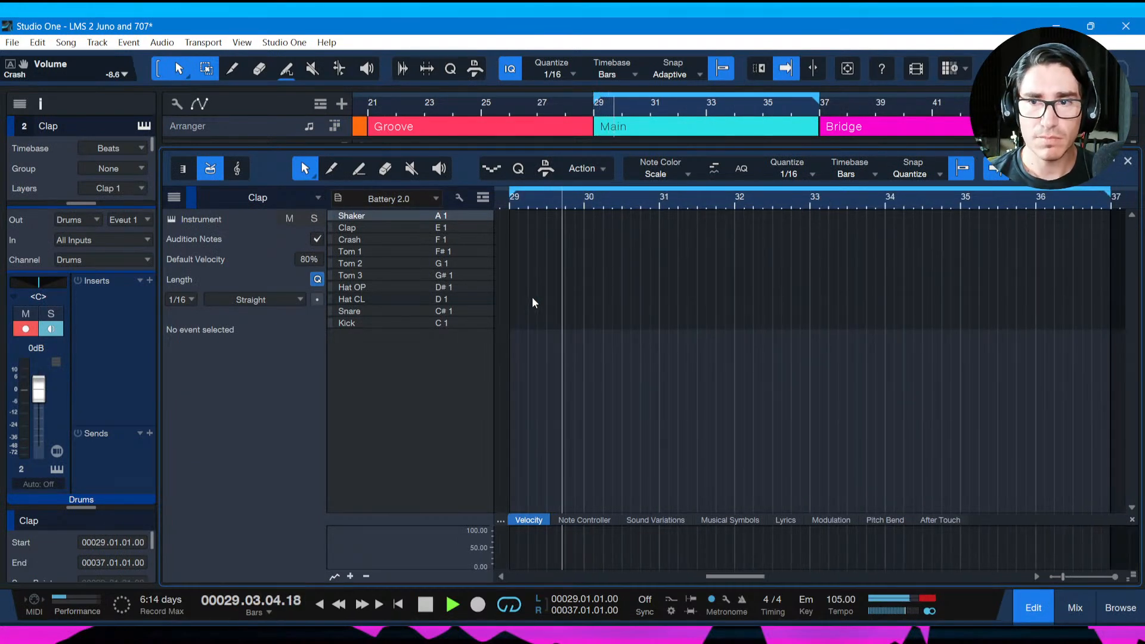
pyautogui.click(482, 227)
pyautogui.press('F3')
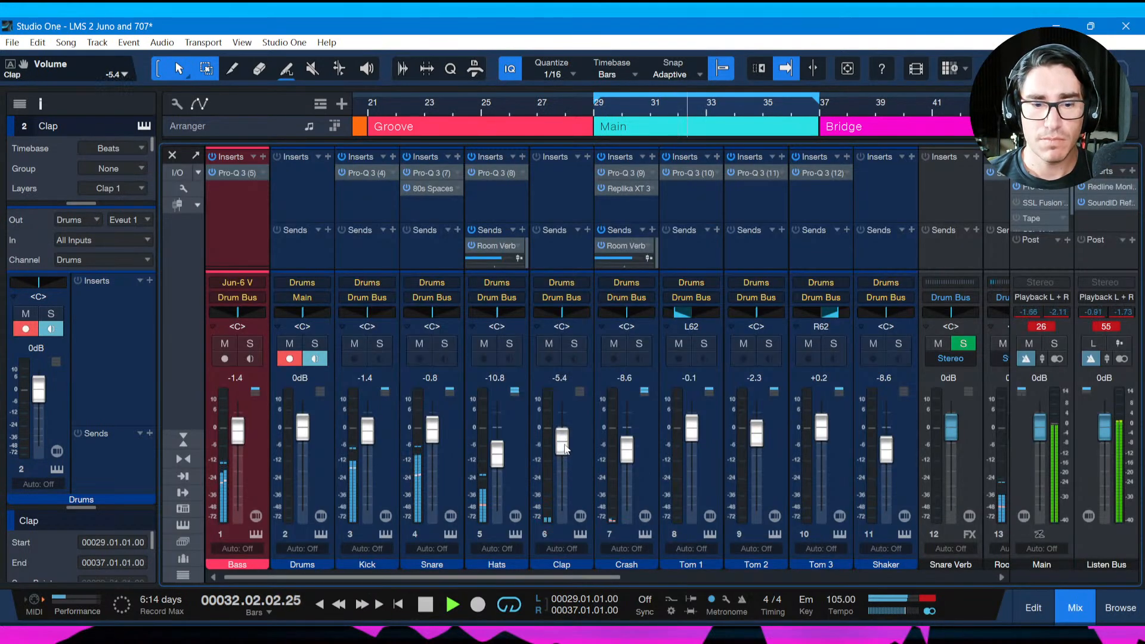
pyautogui.press('F3')
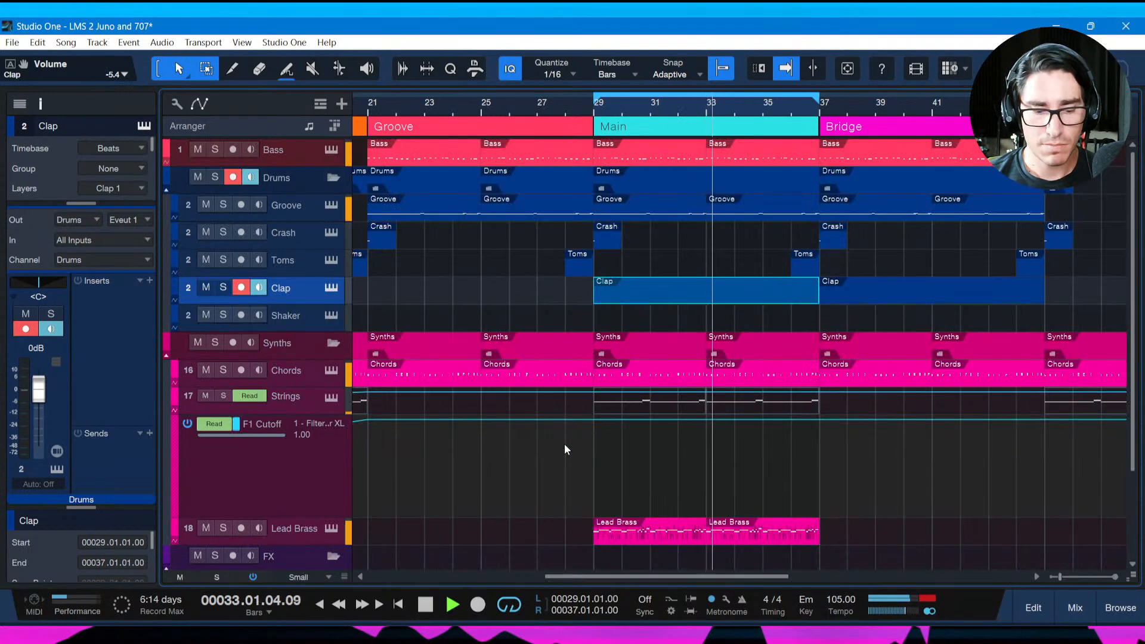
# Set the Lead Brass channel volume to -4.8 dB during playback.
pyautogui.hotkey('shift', 'e')
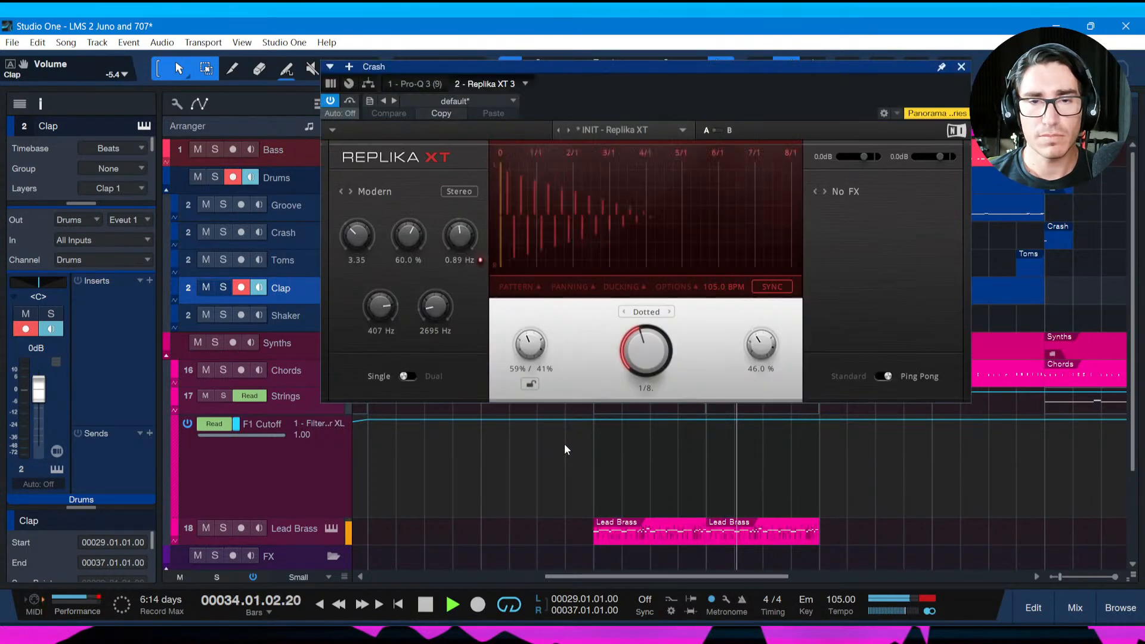
pyautogui.click(962, 71)
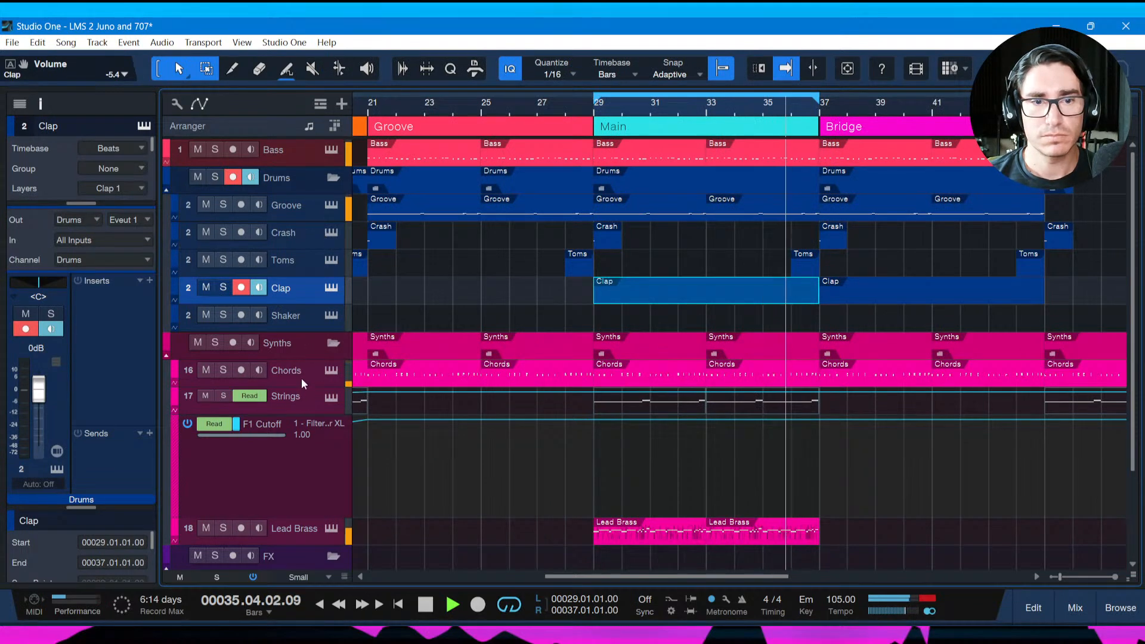
pyautogui.click(304, 525)
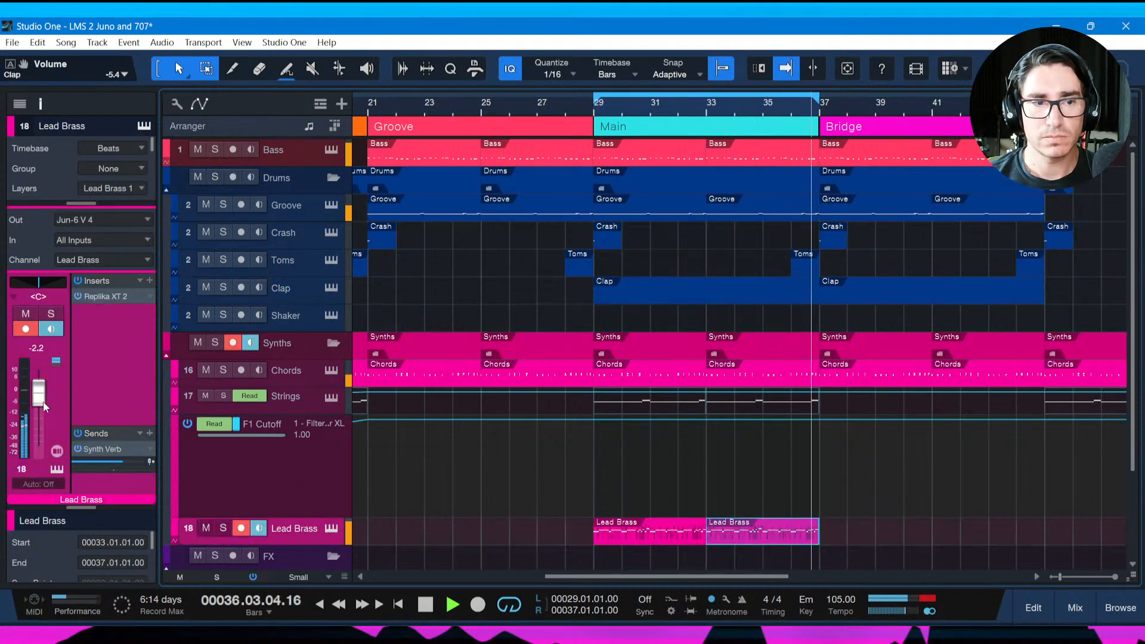
pyautogui.moveTo(43, 402); pyautogui.dragTo(44, 411)
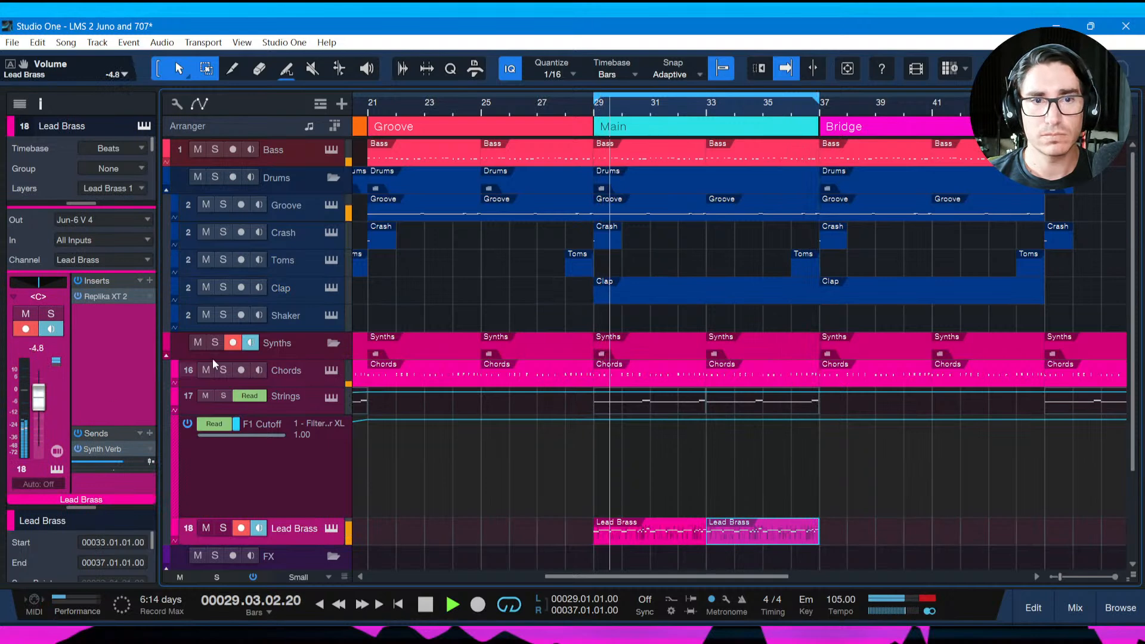
# View the Battery drum kit used by the Groove track, close it and stop playback.
pyautogui.click(309, 207)
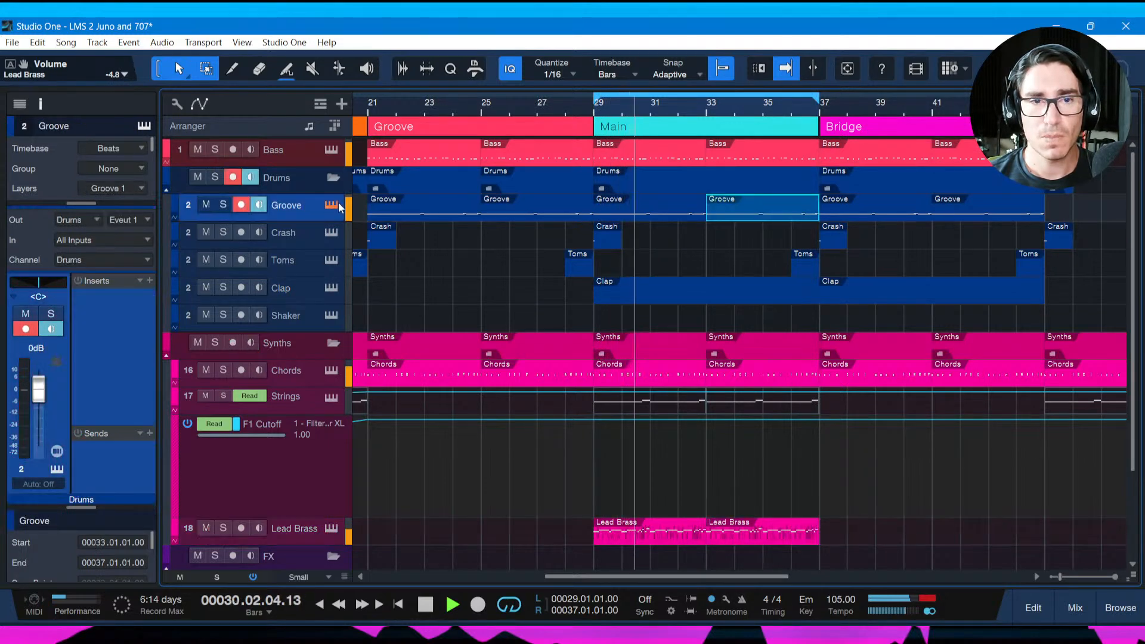
pyautogui.click(331, 204)
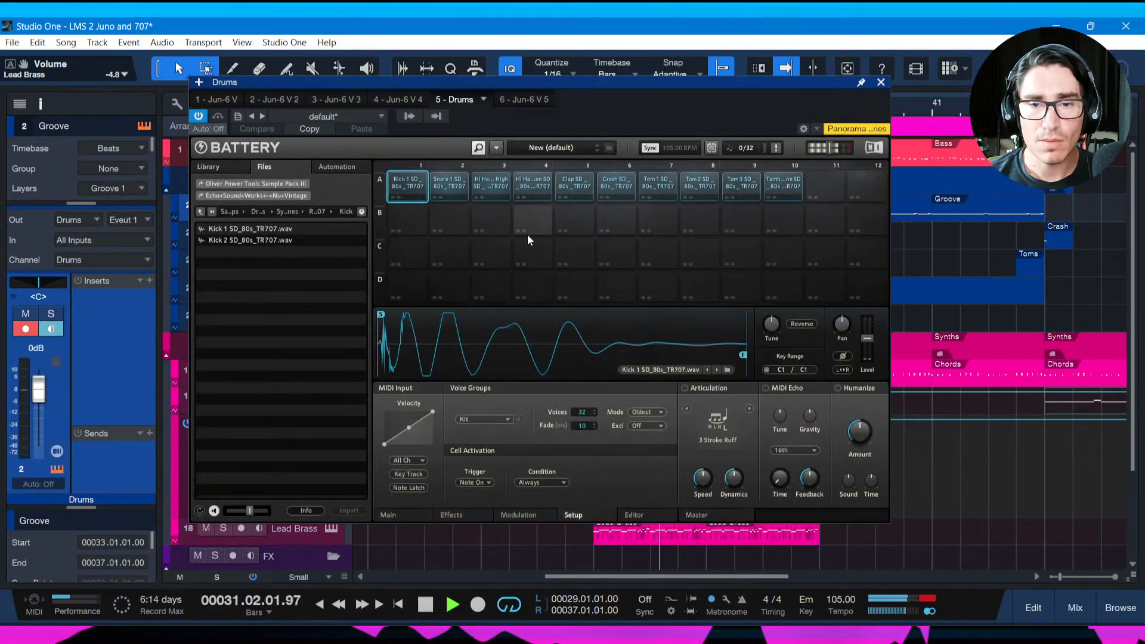
pyautogui.click(880, 83)
pyautogui.press('space')
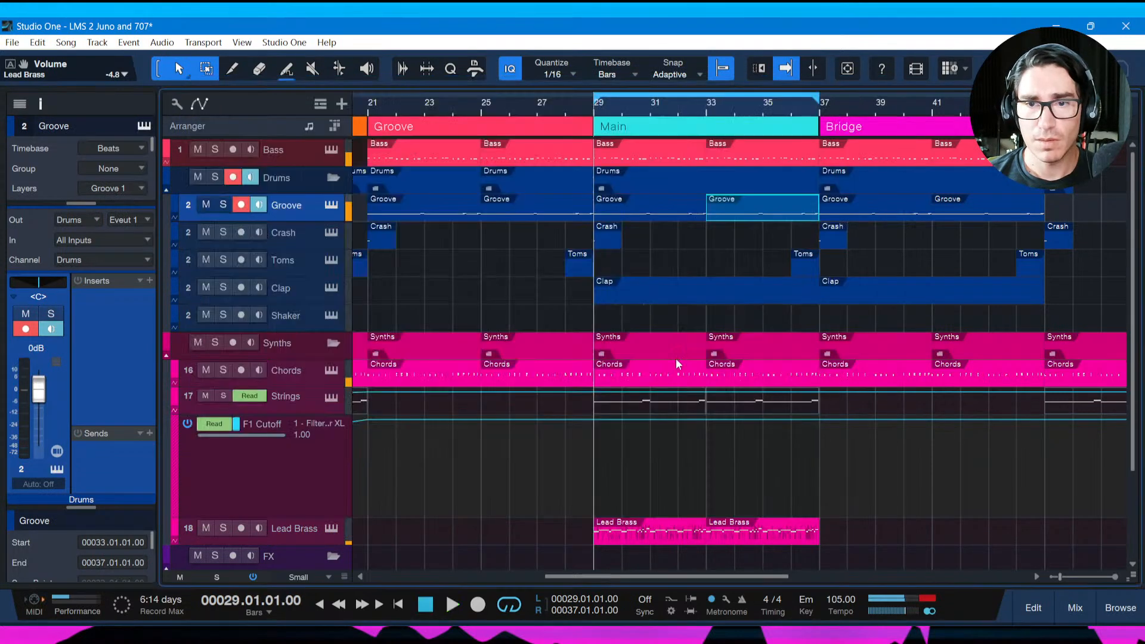
# Open the Clap event at bar 29 for editing and audition the clap sound against repeated playback of the Main section.
pyautogui.doubleClick(605, 298)
pyautogui.press('space')
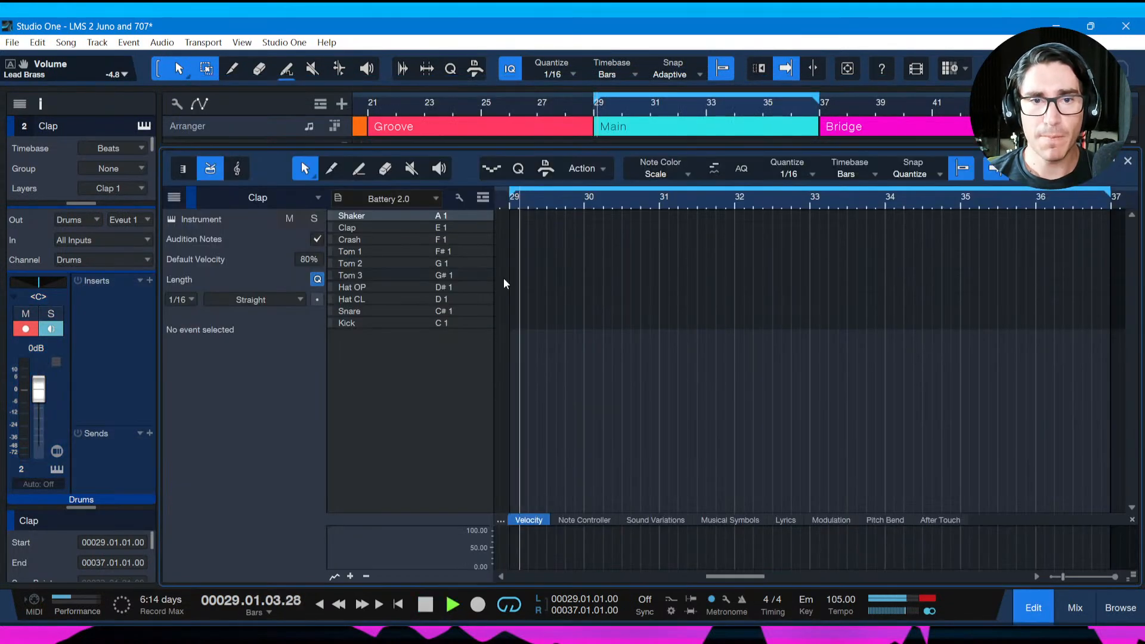
pyautogui.click(485, 227)
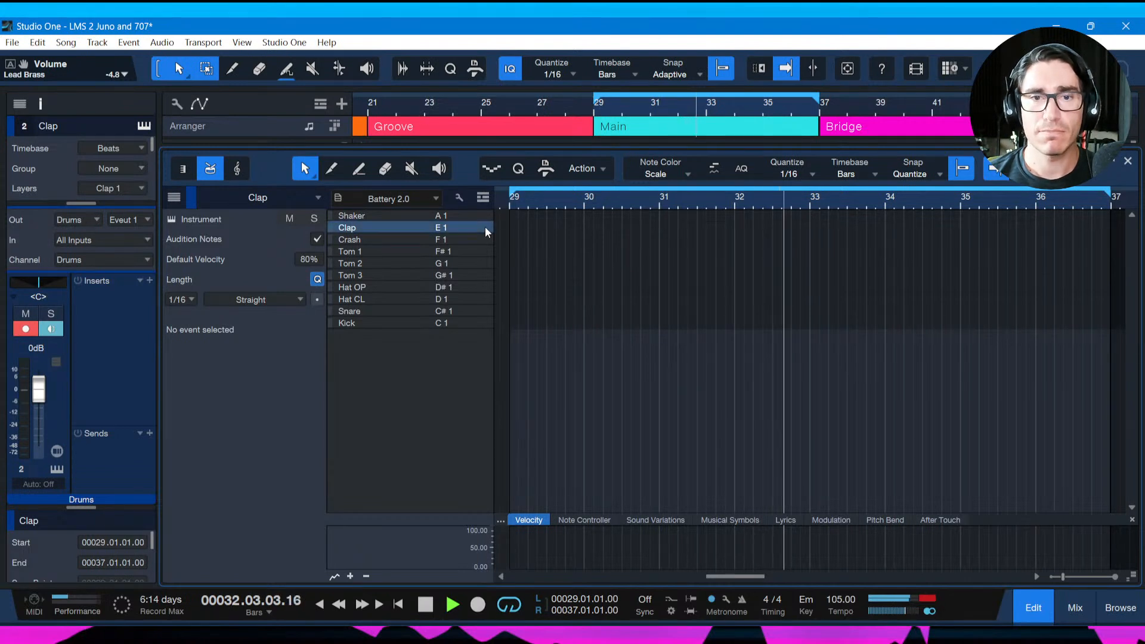
pyautogui.press('space')
pyautogui.press('space')
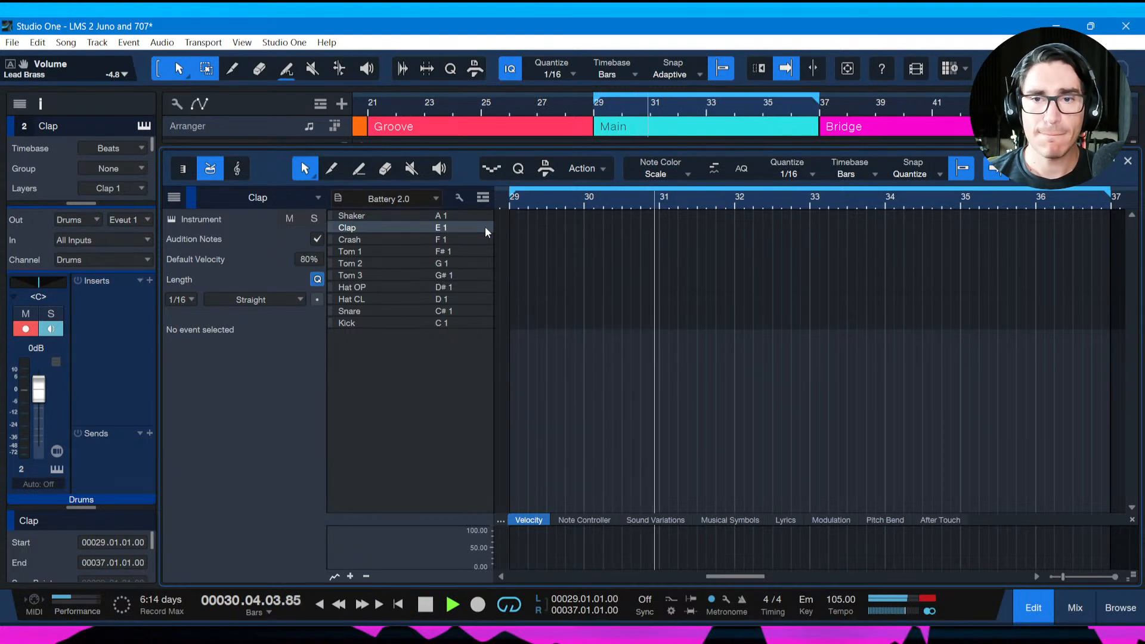
pyautogui.press('space')
pyautogui.press('space')
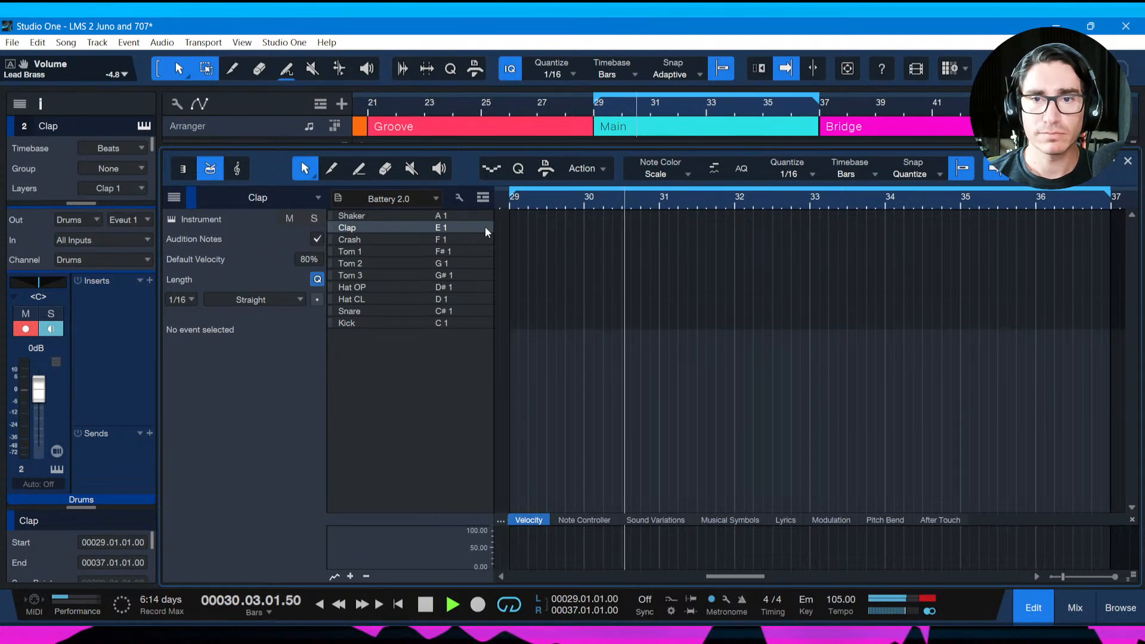
pyautogui.press('space')
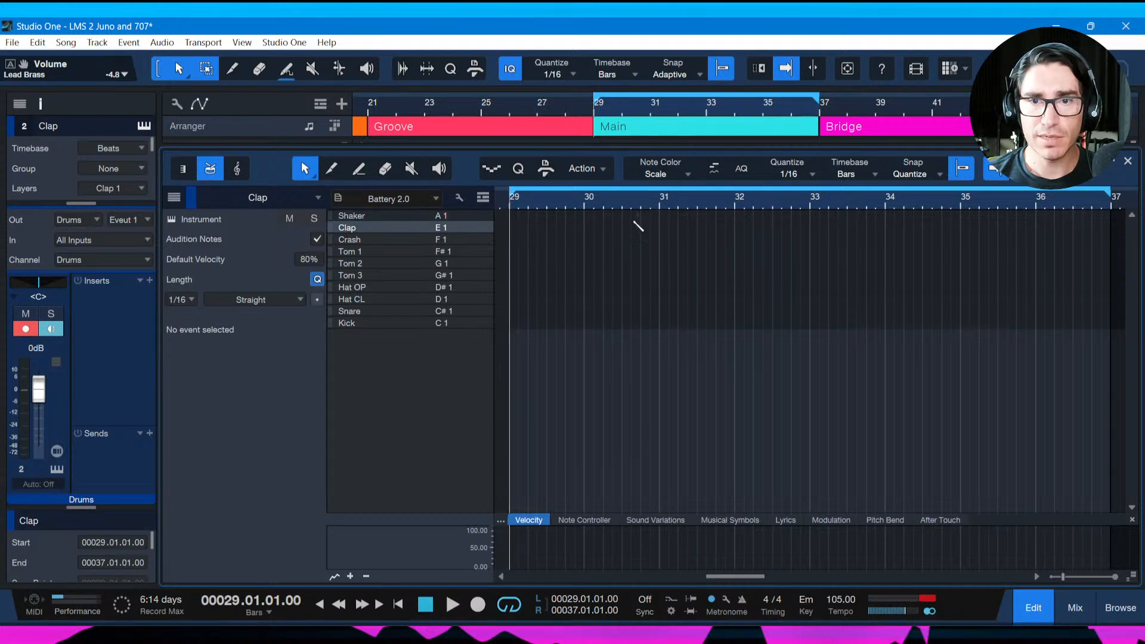
pyautogui.press('space')
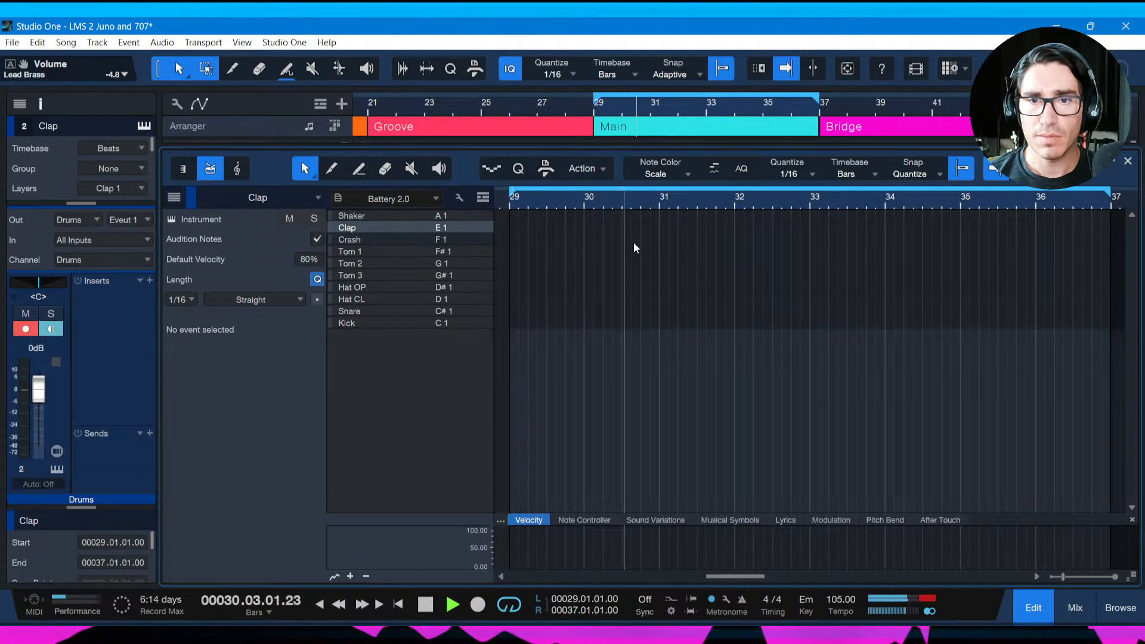
pyautogui.press('space')
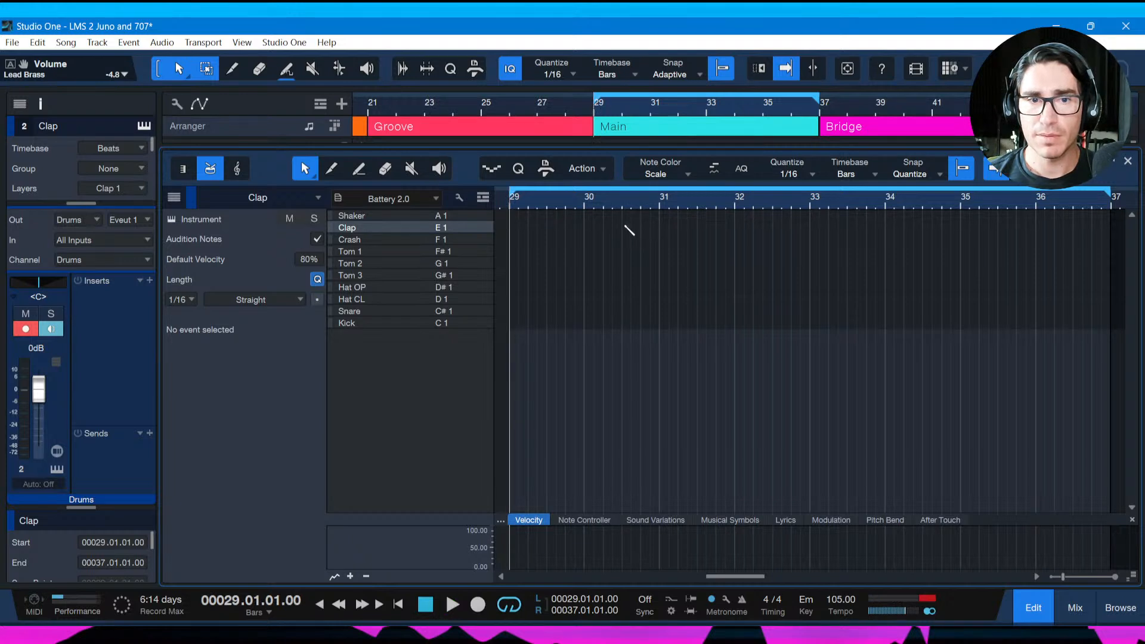
pyautogui.click(626, 227)
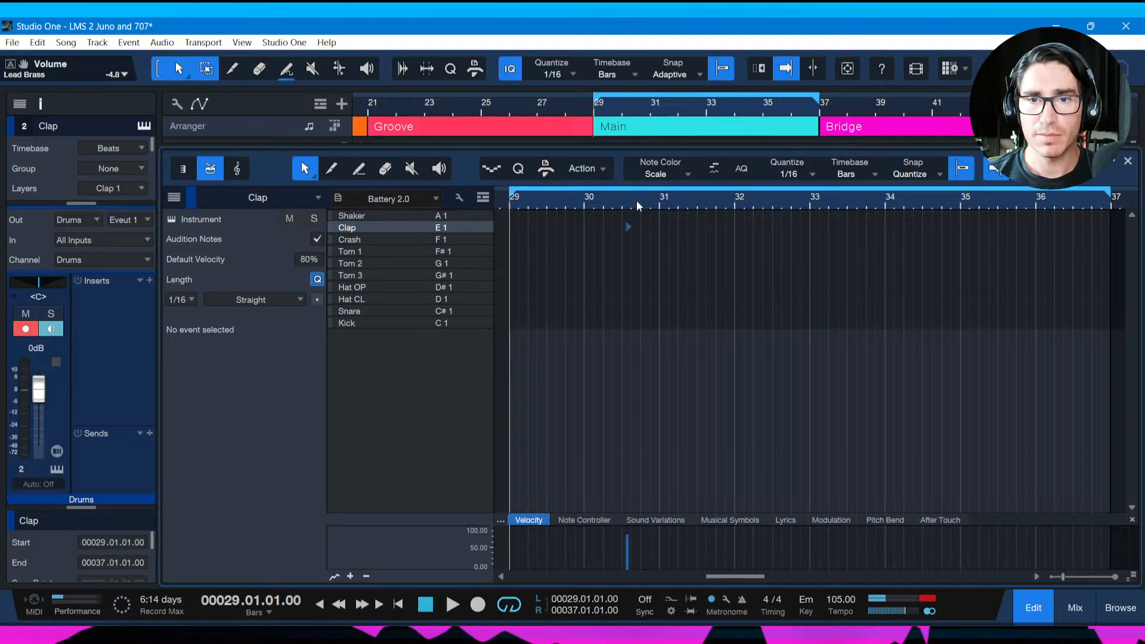
pyautogui.moveTo(635, 201); pyautogui.dragTo(635, 226)
pyautogui.click(636, 226)
pyautogui.press('Delete')
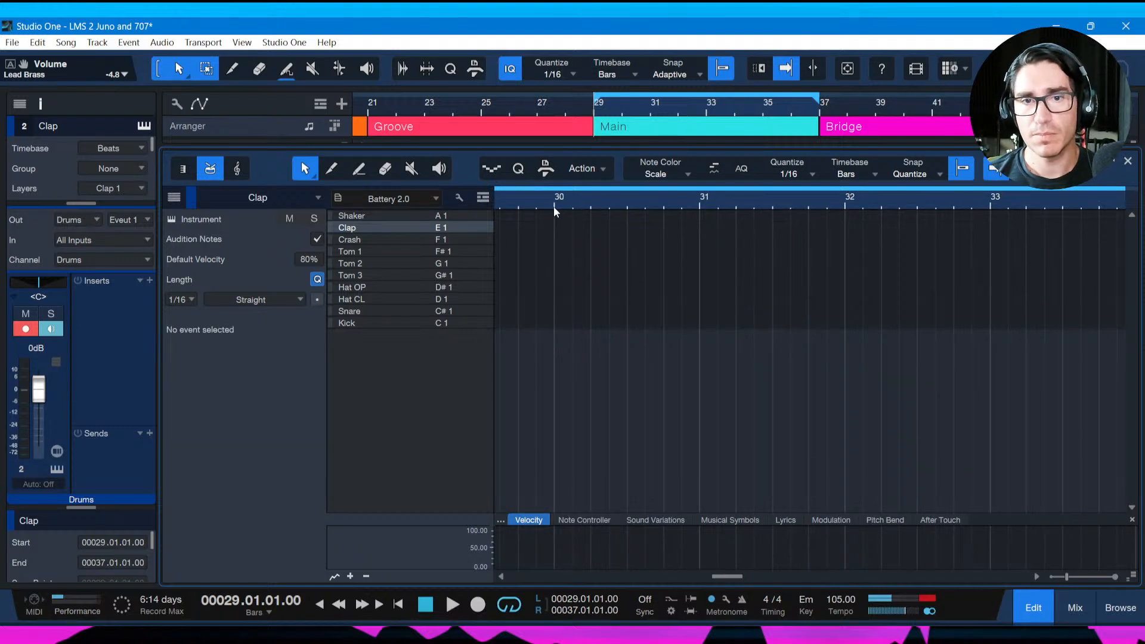
# Add three clap notes in the second half of bar 30, one followed by two adjacent sixteenths, and play back from bar 30.
pyautogui.click(553, 207)
pyautogui.press('space')
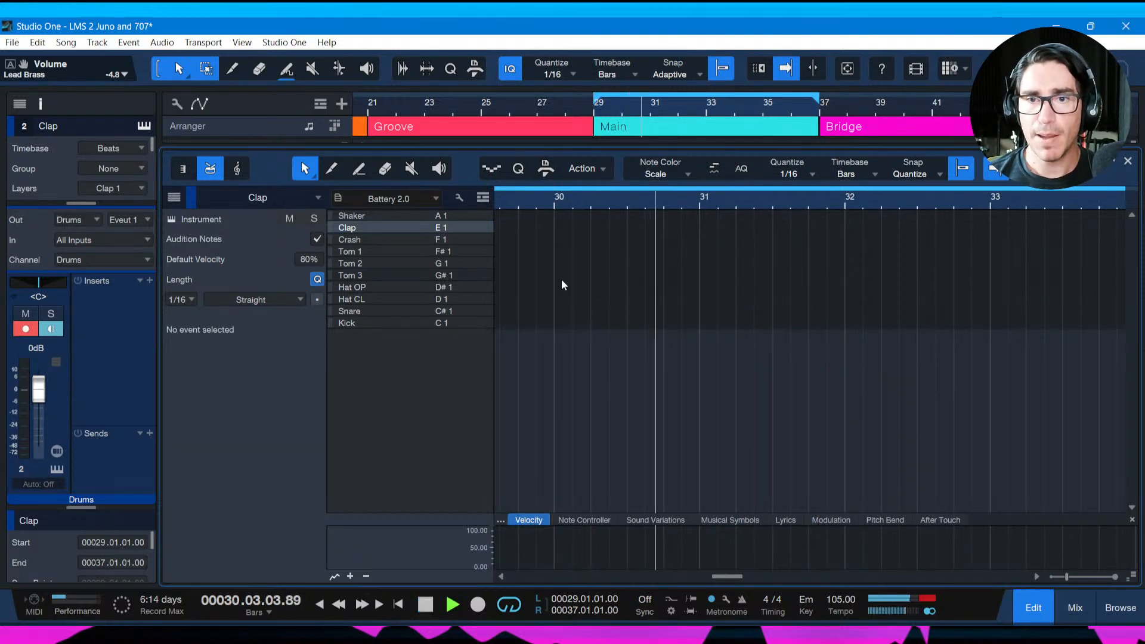
pyautogui.press('space')
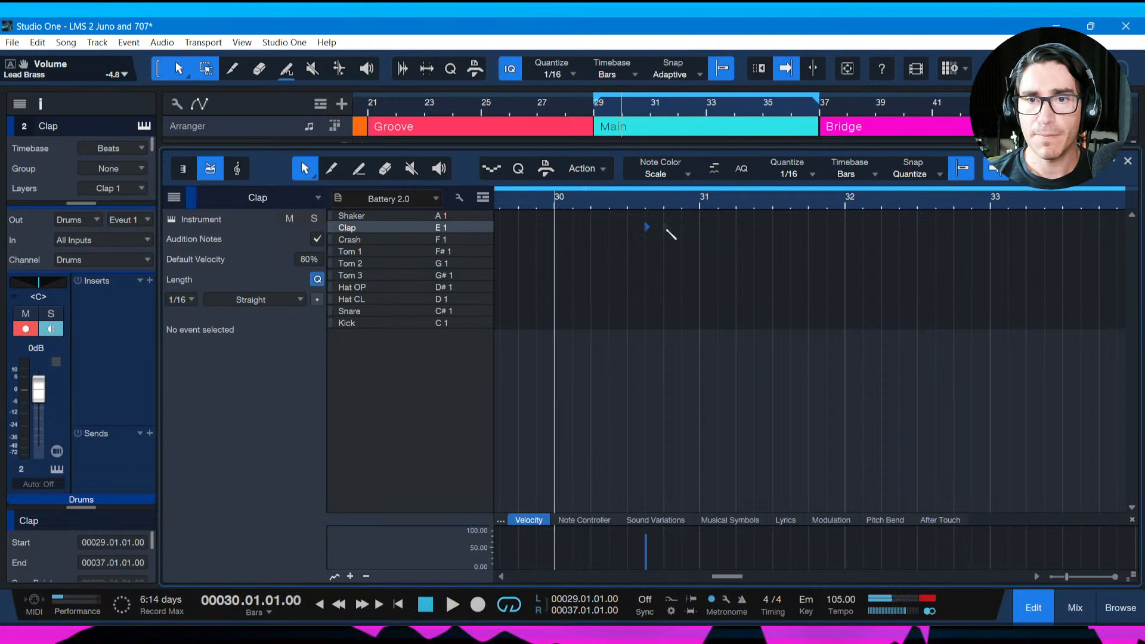
pyautogui.click(667, 227)
pyautogui.click(675, 227)
pyautogui.press('space')
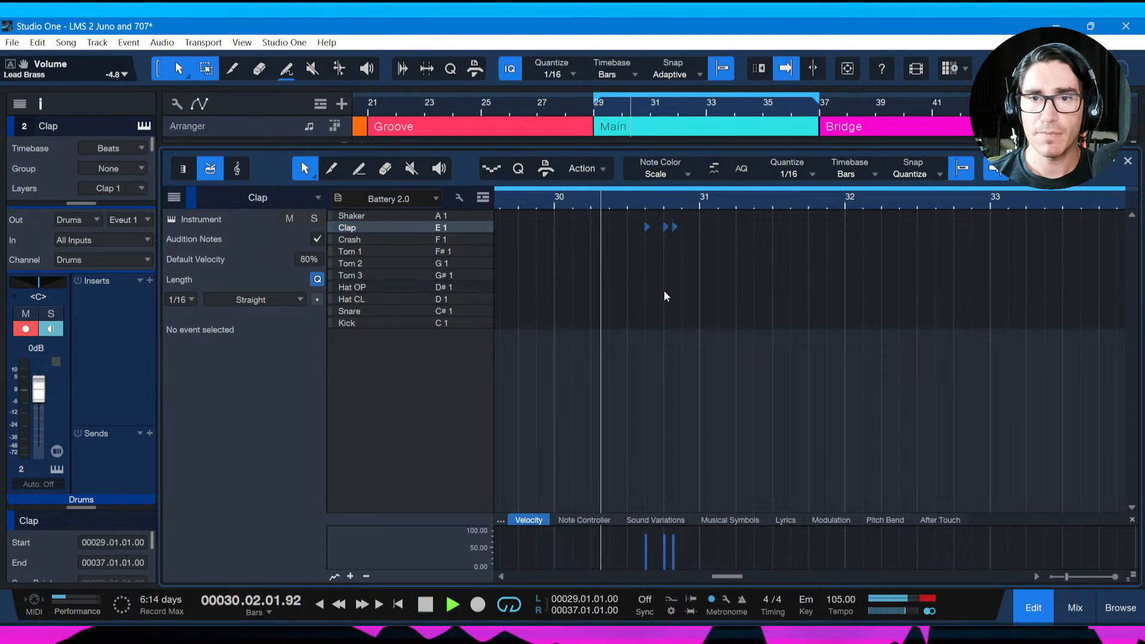
pyautogui.press('space')
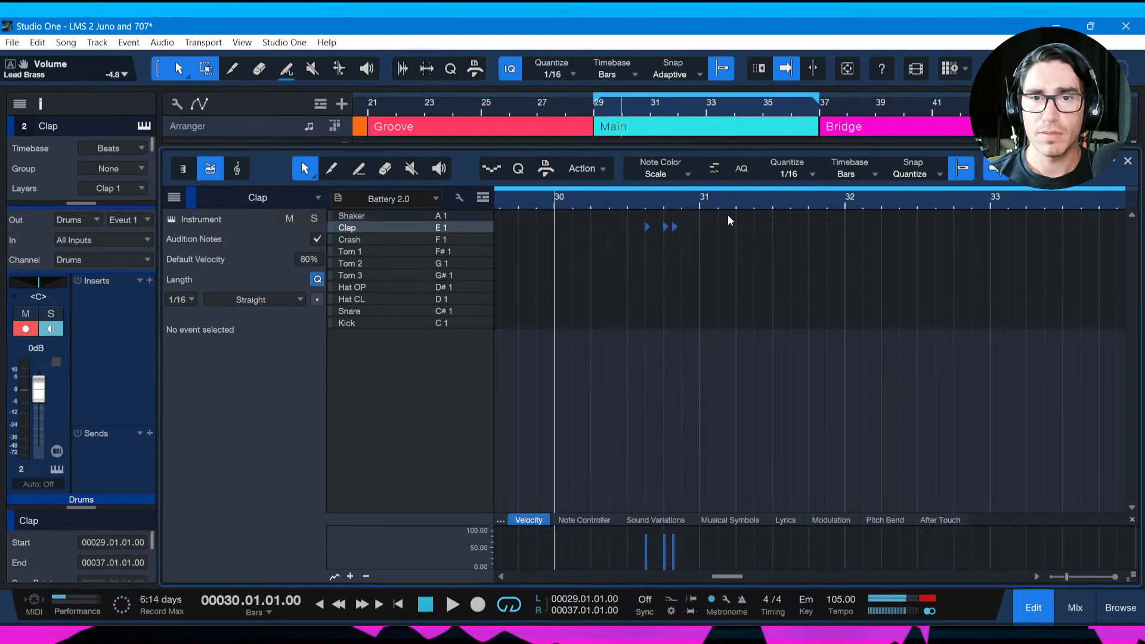
pyautogui.moveTo(728, 203); pyautogui.dragTo(689, 197)
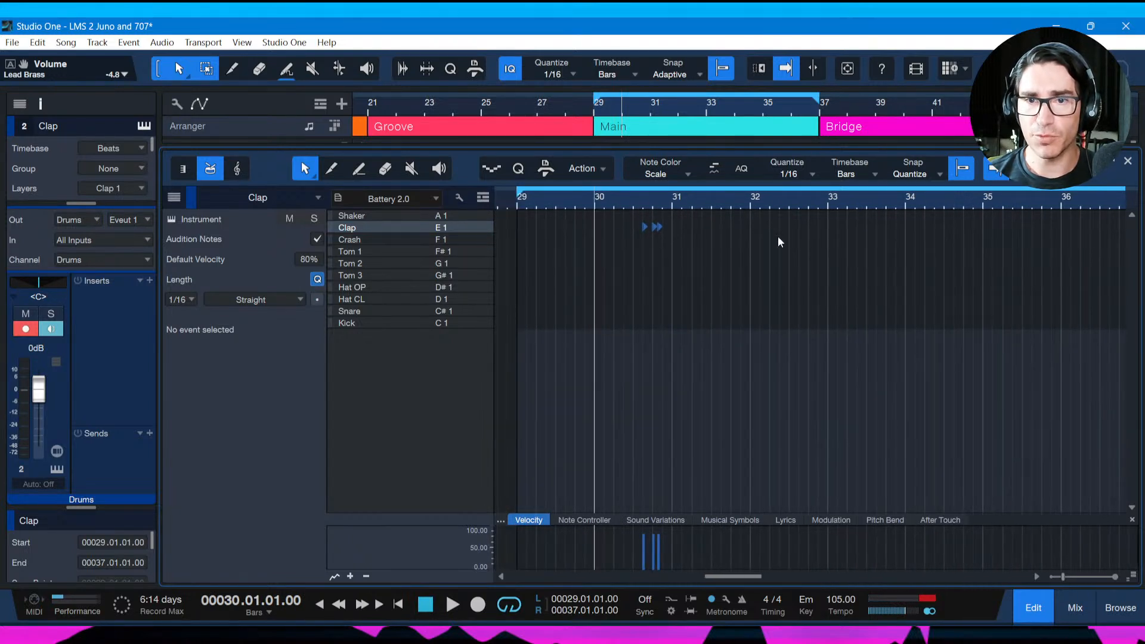
# Play back the clap pattern from bar 30, move the playback position to bar 32 and audition from there.
pyautogui.press('space')
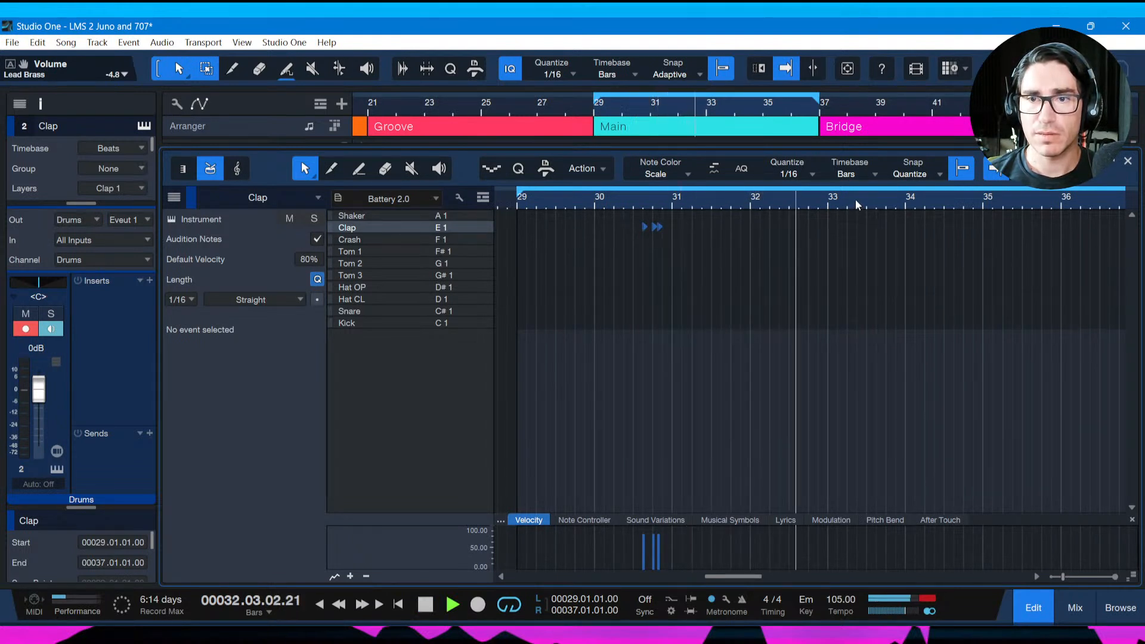
pyautogui.press('space')
pyautogui.scroll(2, 829, 212)
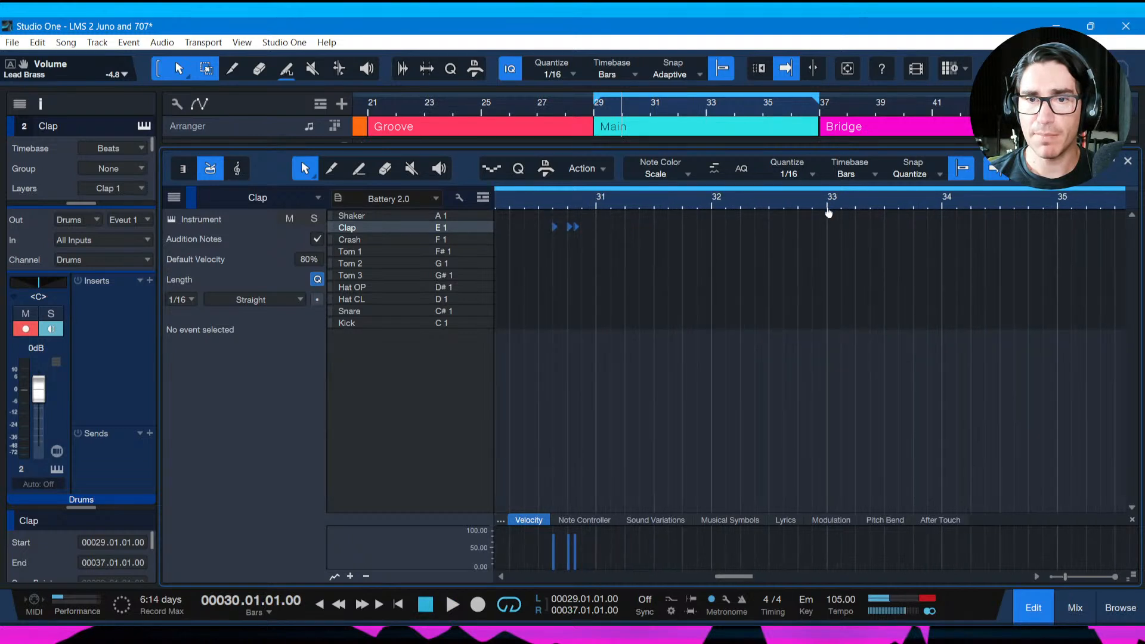
pyautogui.click(710, 205)
pyautogui.press('space')
pyautogui.press('space')
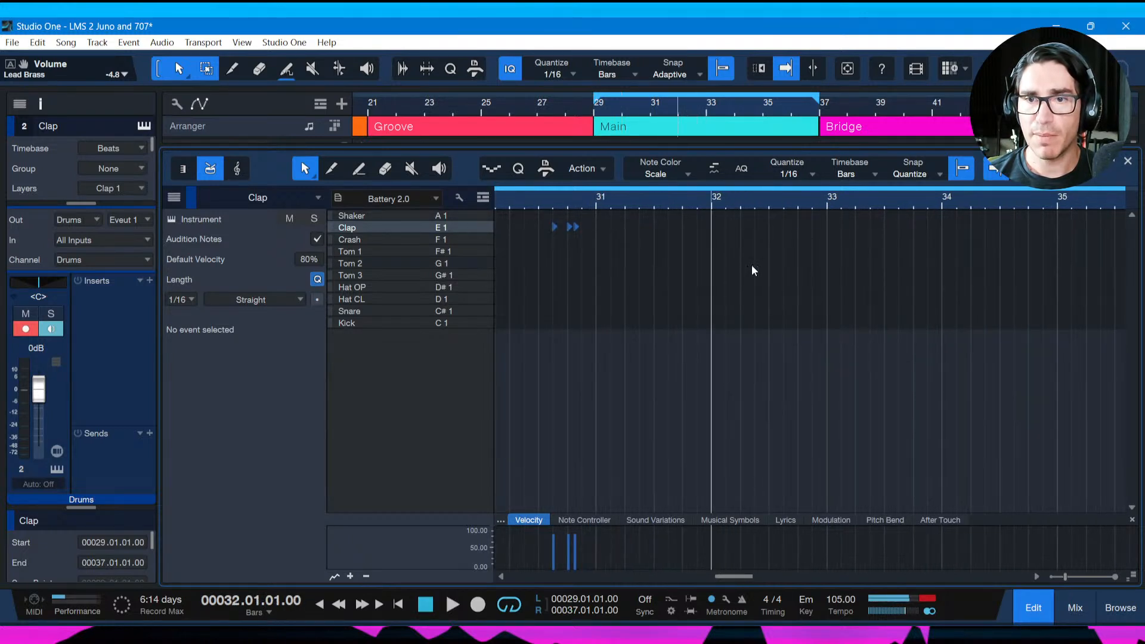
# Try two clap notes at 32.3.3 and 32.4.1, audition them against playback and remove them.
pyautogui.doubleClick(785, 228)
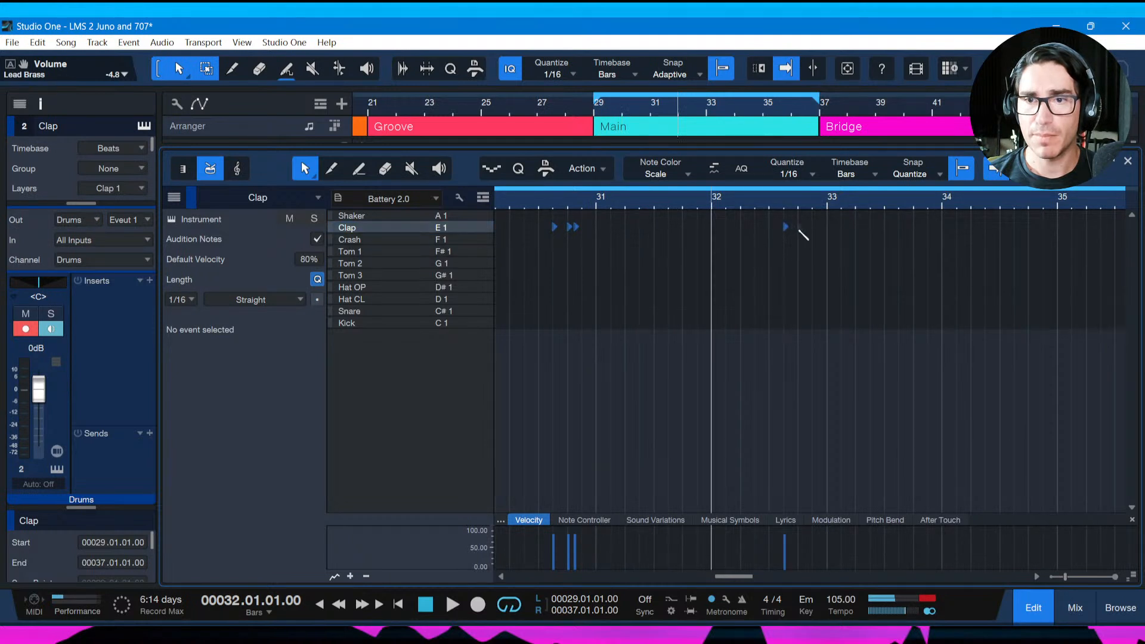
pyautogui.press('space')
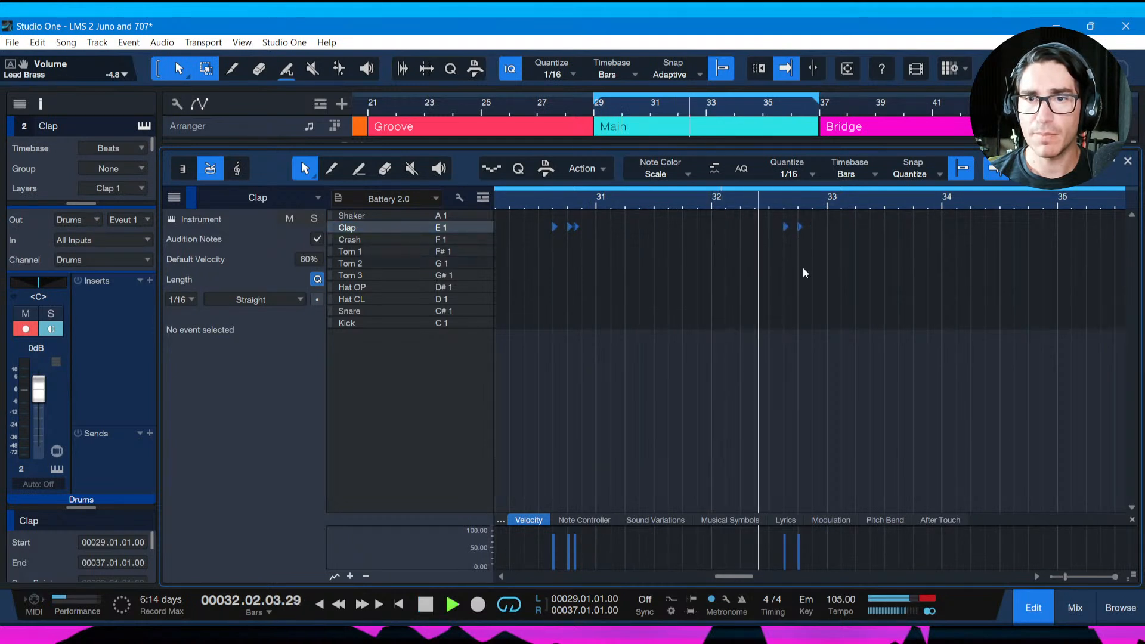
pyautogui.press('space')
pyautogui.scroll(3, 807, 213)
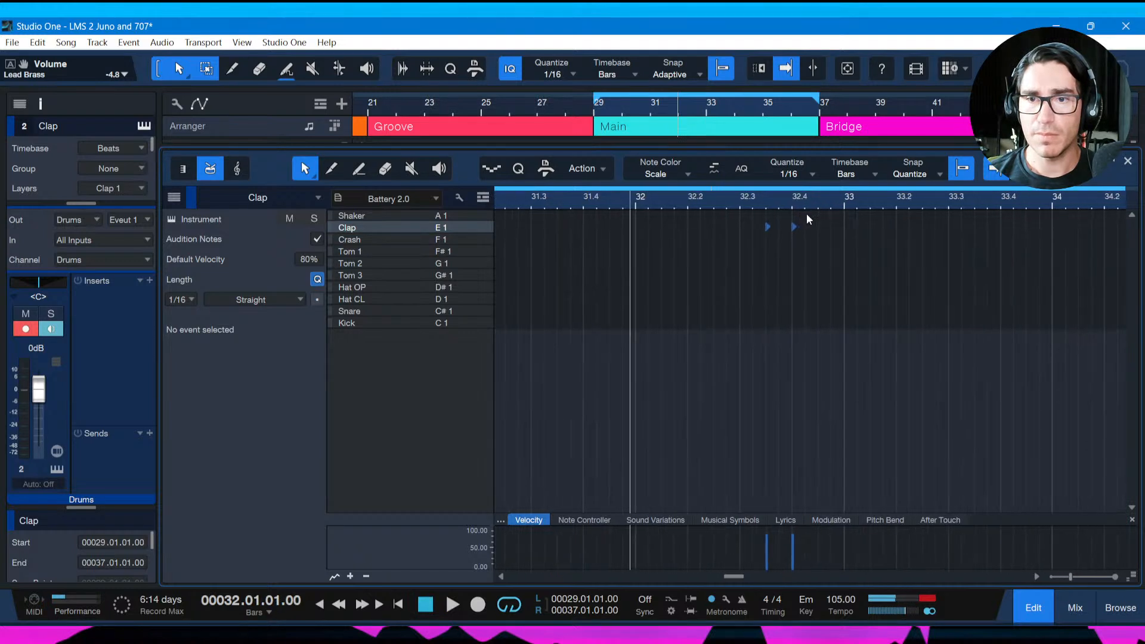
pyautogui.moveTo(797, 227); pyautogui.dragTo(799, 229)
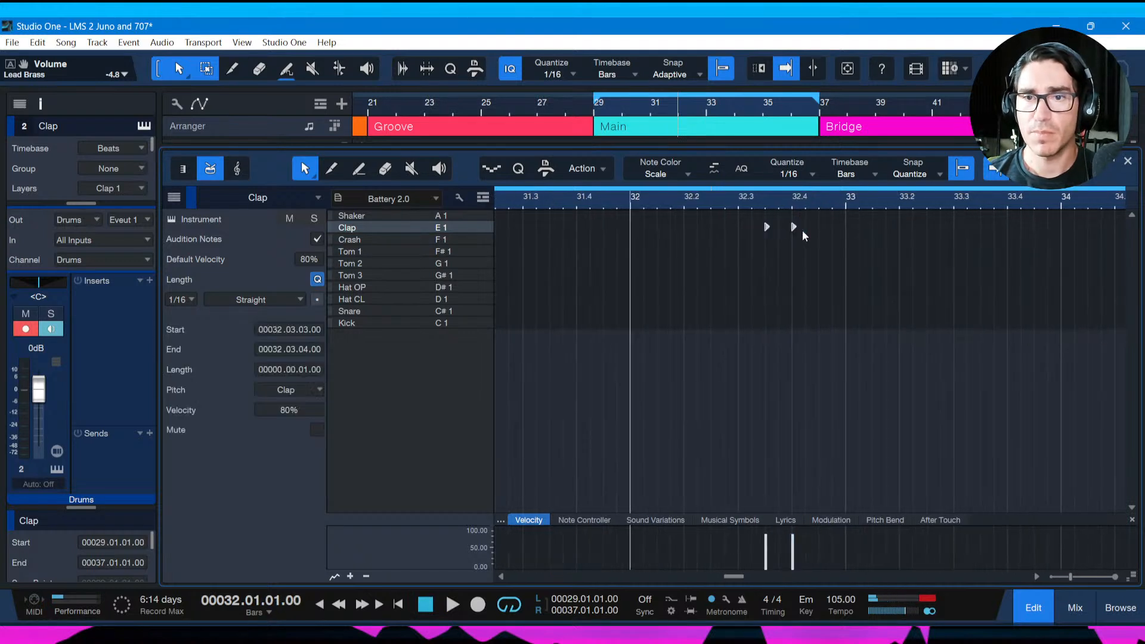
# Try a single clap note at 32.2.4, audition it from bar 32 and delete it.
pyautogui.click(726, 227)
pyautogui.press('space')
pyautogui.press('space')
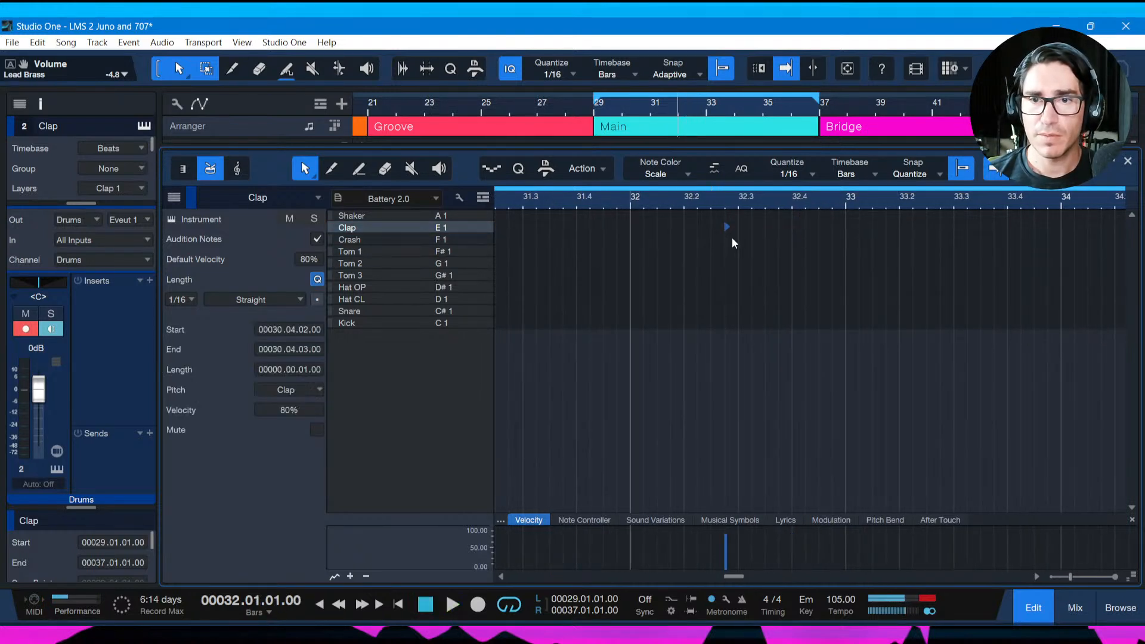
pyautogui.press('space')
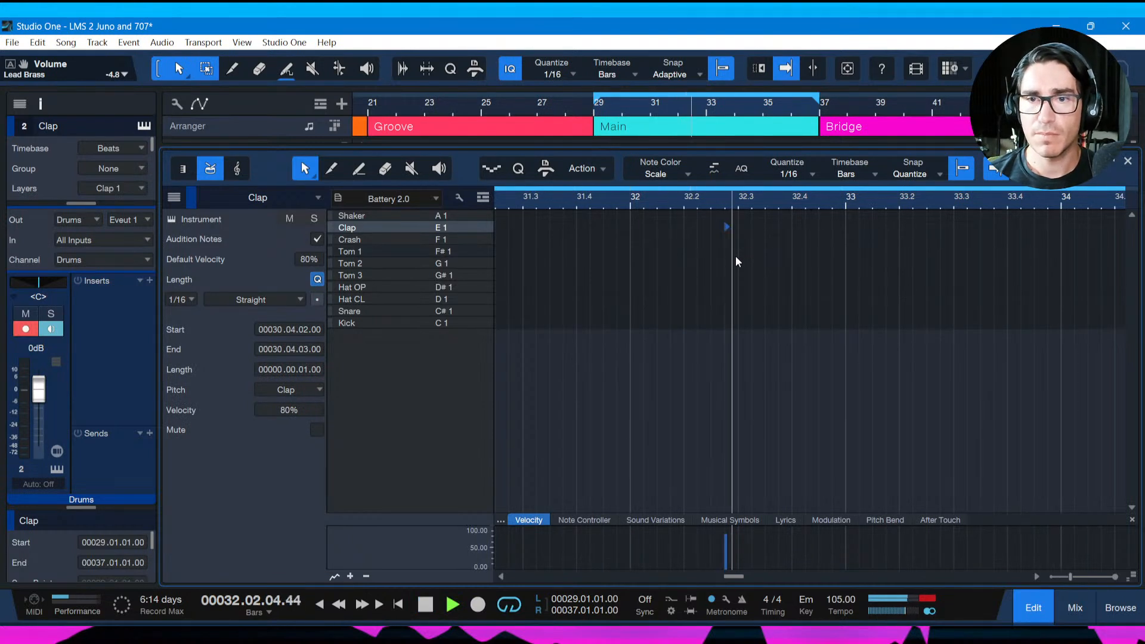
pyautogui.press('space')
pyautogui.click(729, 227)
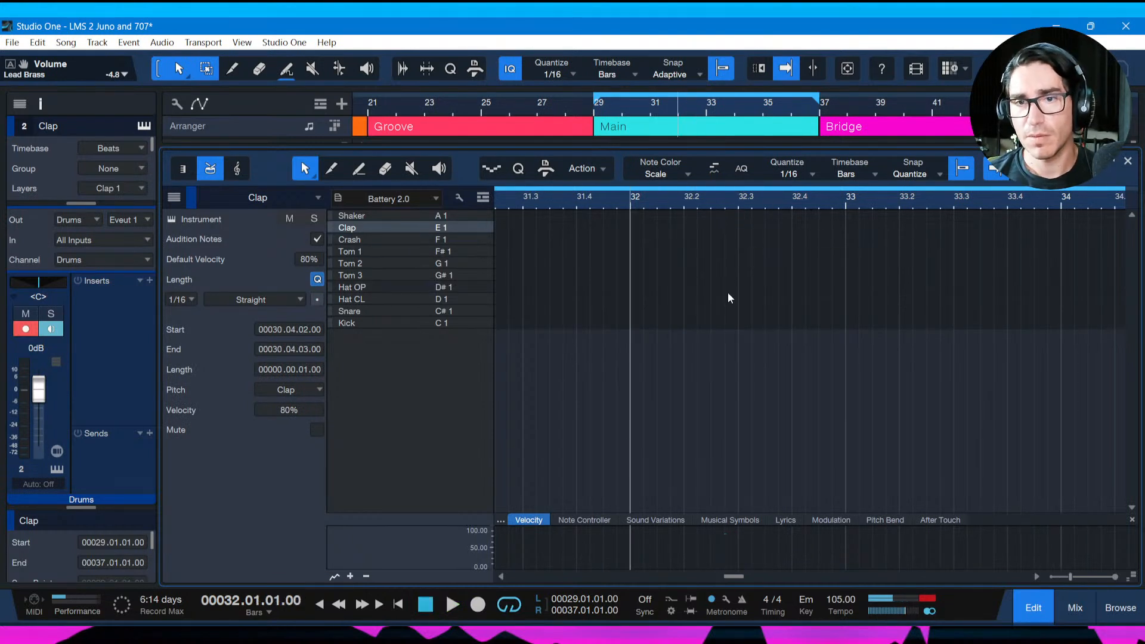
pyautogui.press('space')
pyautogui.press('space')
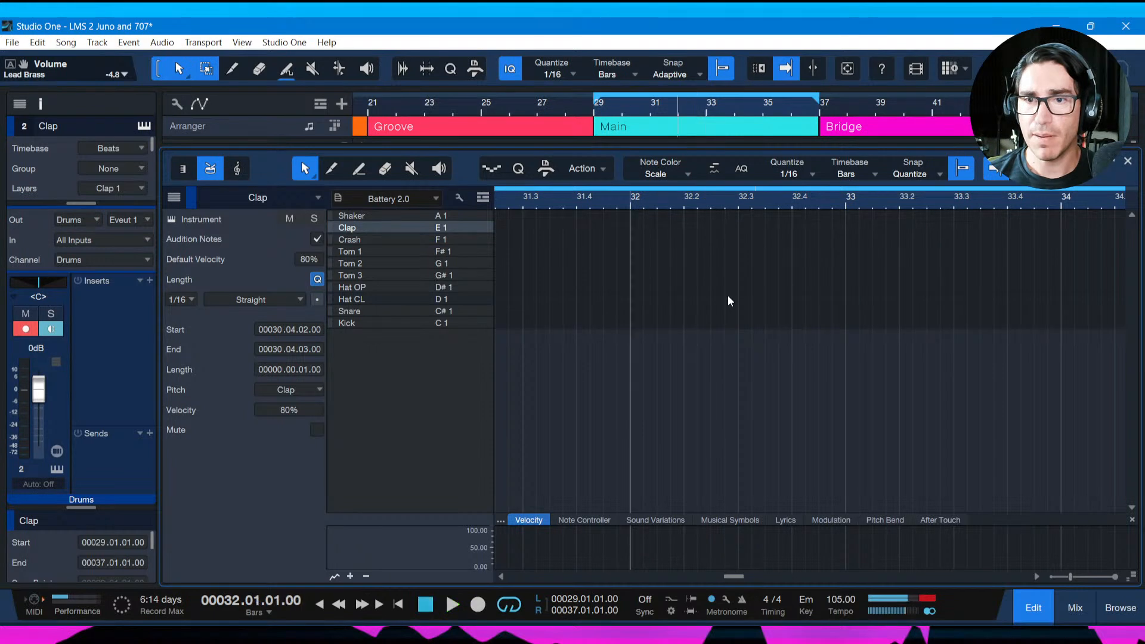
# Add two clap notes at 32.3.4 and 32.4.1, shift both one sixteenth earlier and play from bar 32.
pyautogui.click(780, 228)
pyautogui.click(794, 228)
pyautogui.press('space')
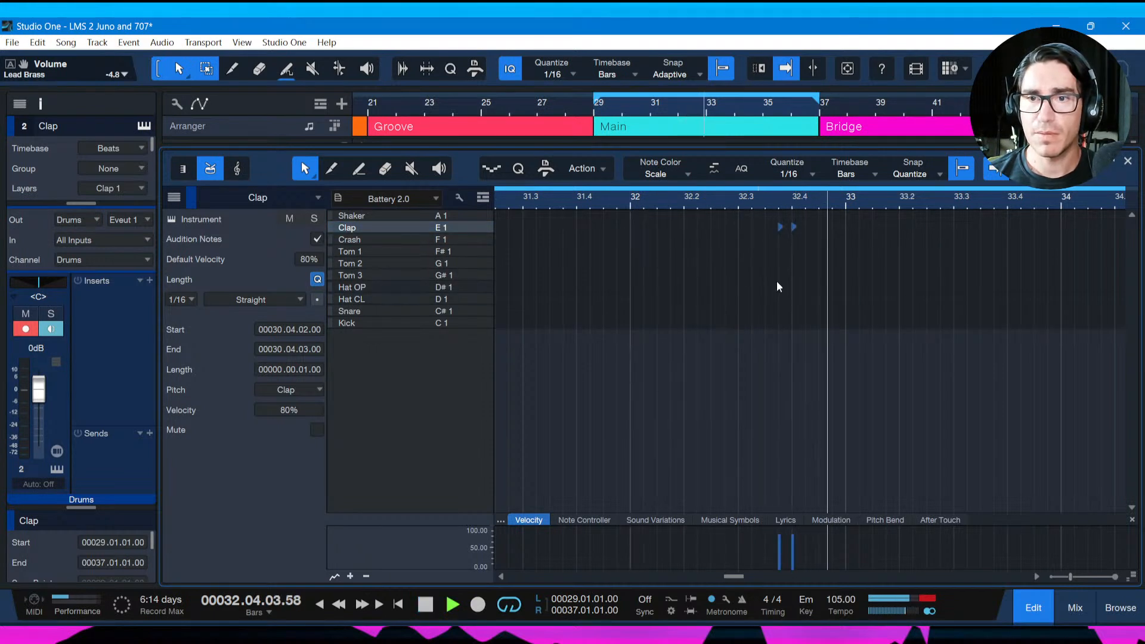
pyautogui.press('space')
pyautogui.moveTo(765, 213); pyautogui.dragTo(807, 237)
pyautogui.hotkey('alt', 'Left')
pyautogui.press('space')
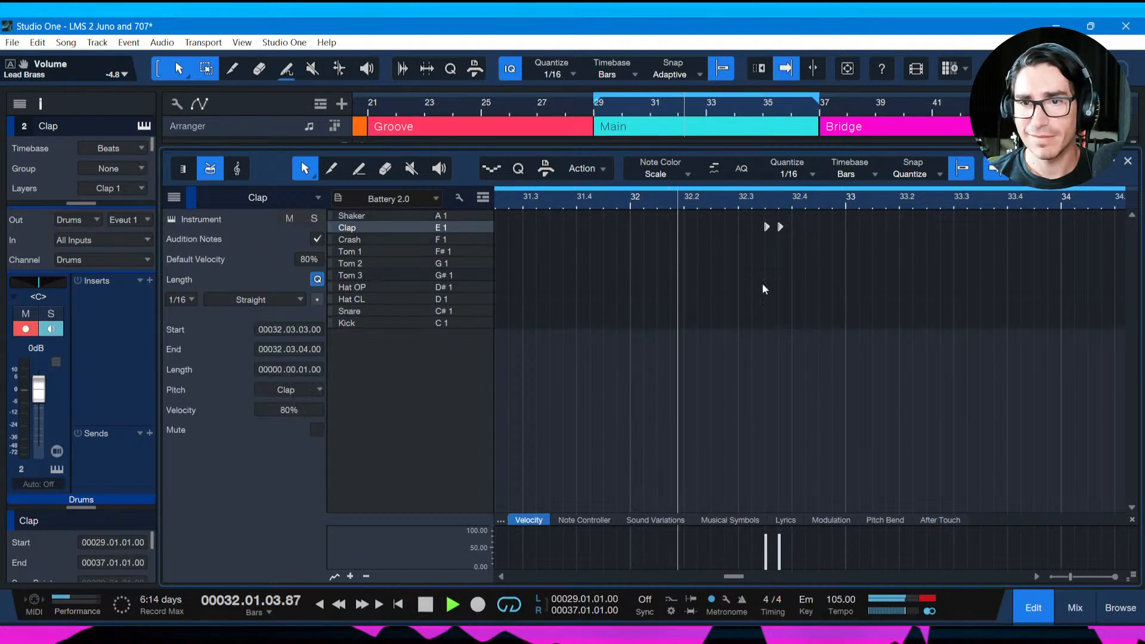
pyautogui.press('space')
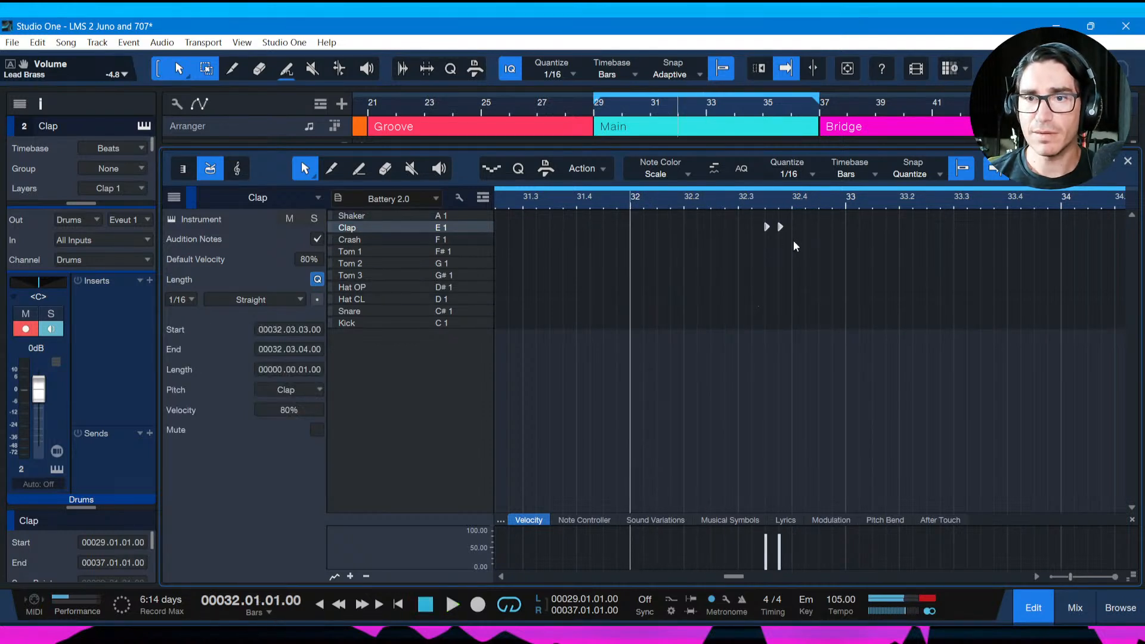
# Add a third clap note at 32.4.3, audition bar 32 and save the song.
pyautogui.press('space')
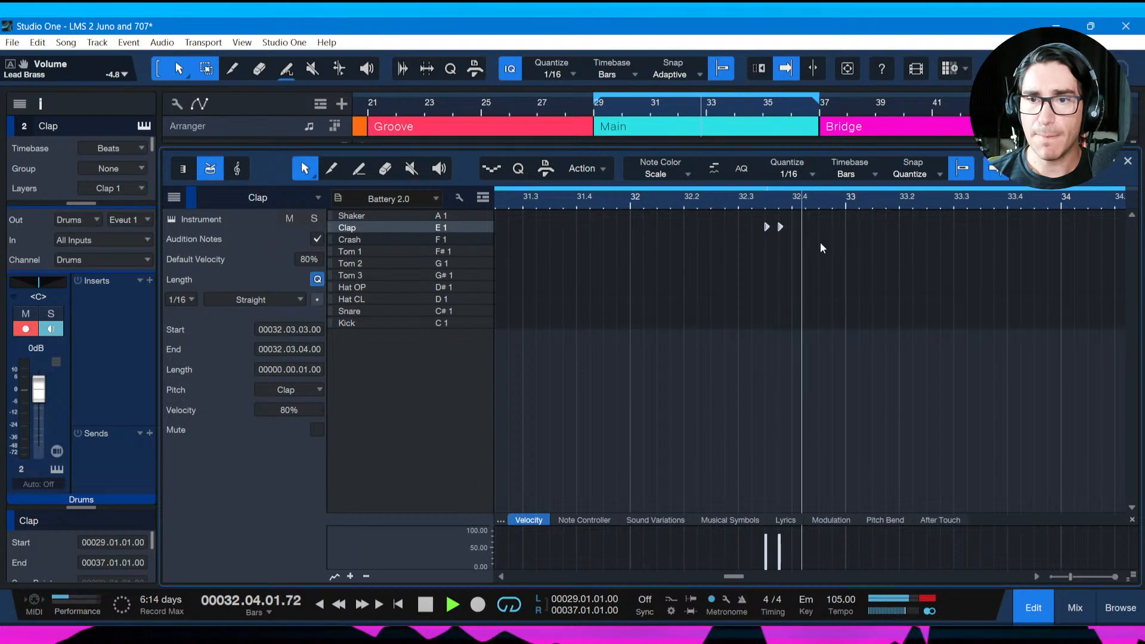
pyautogui.press('space')
pyautogui.click(820, 226)
pyautogui.press('space')
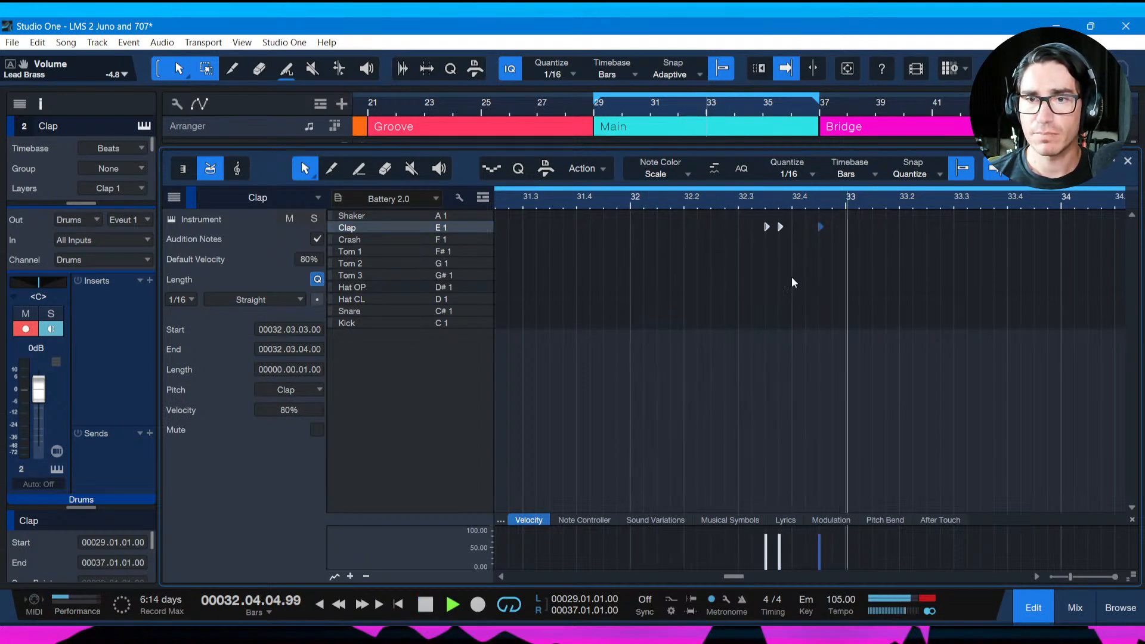
pyautogui.press('space')
pyautogui.press('z')
pyautogui.hotkey('ctrl', 's')
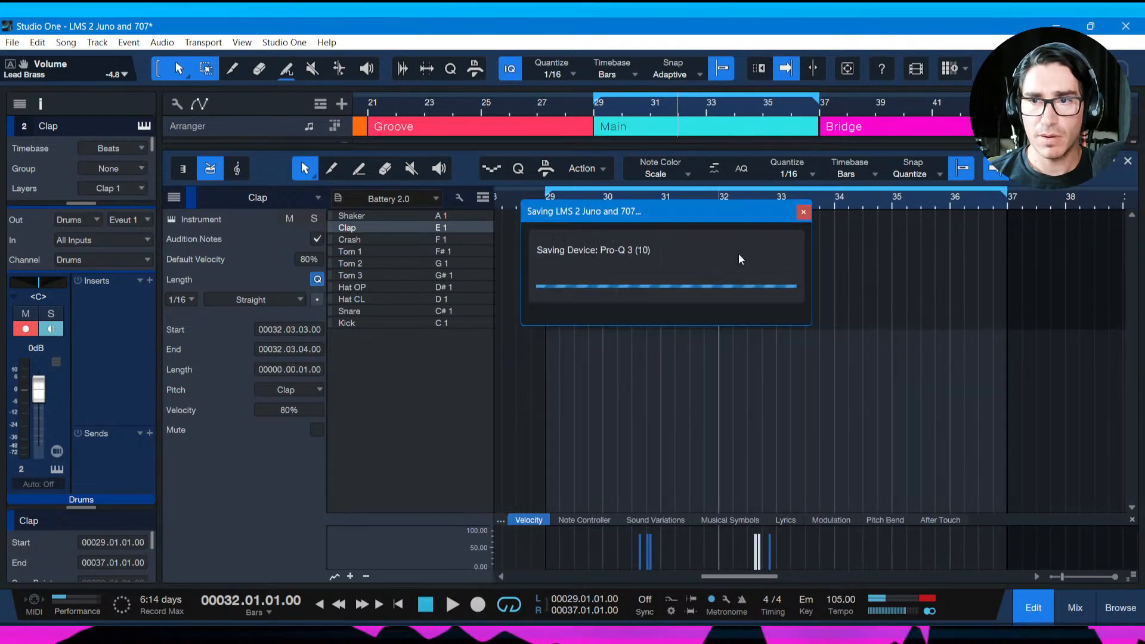
# Duplicate all clap notes of bars 29 to 32 and shift the copies right until the first starts at 34.03.03.
pyautogui.moveTo(549, 228); pyautogui.dragTo(761, 229)
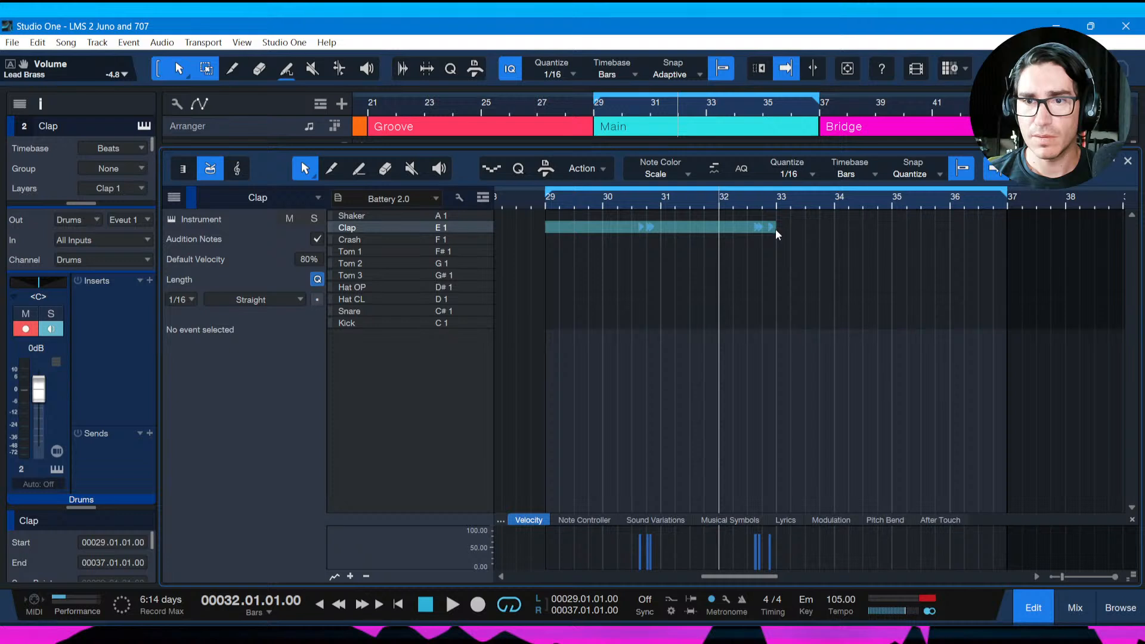
pyautogui.moveTo(776, 229); pyautogui.dragTo(776, 229)
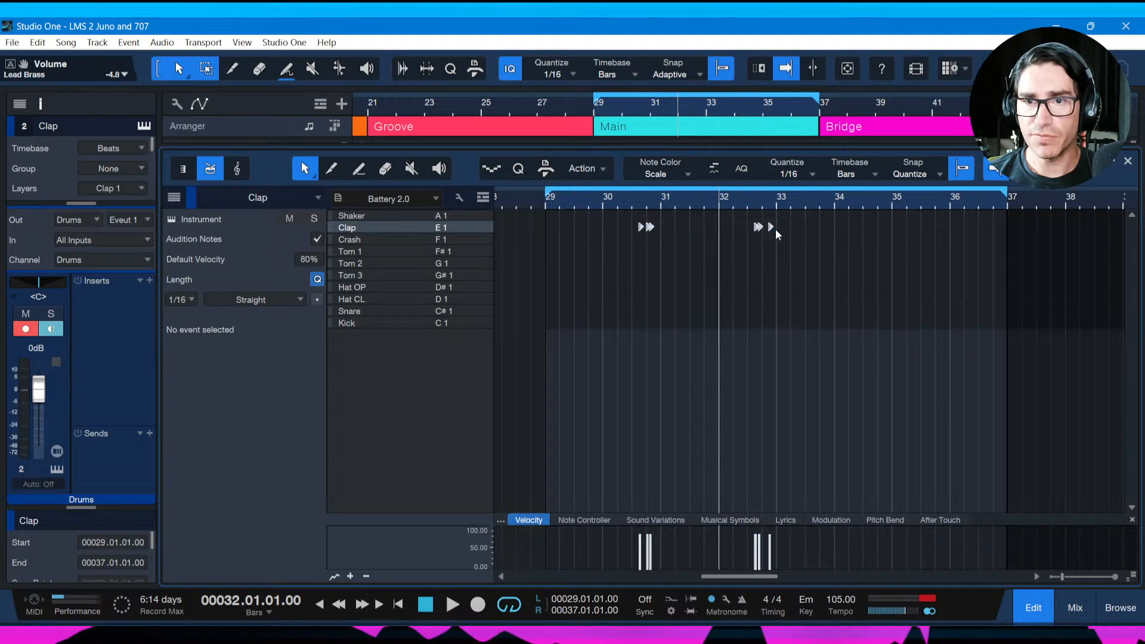
pyautogui.press('d')
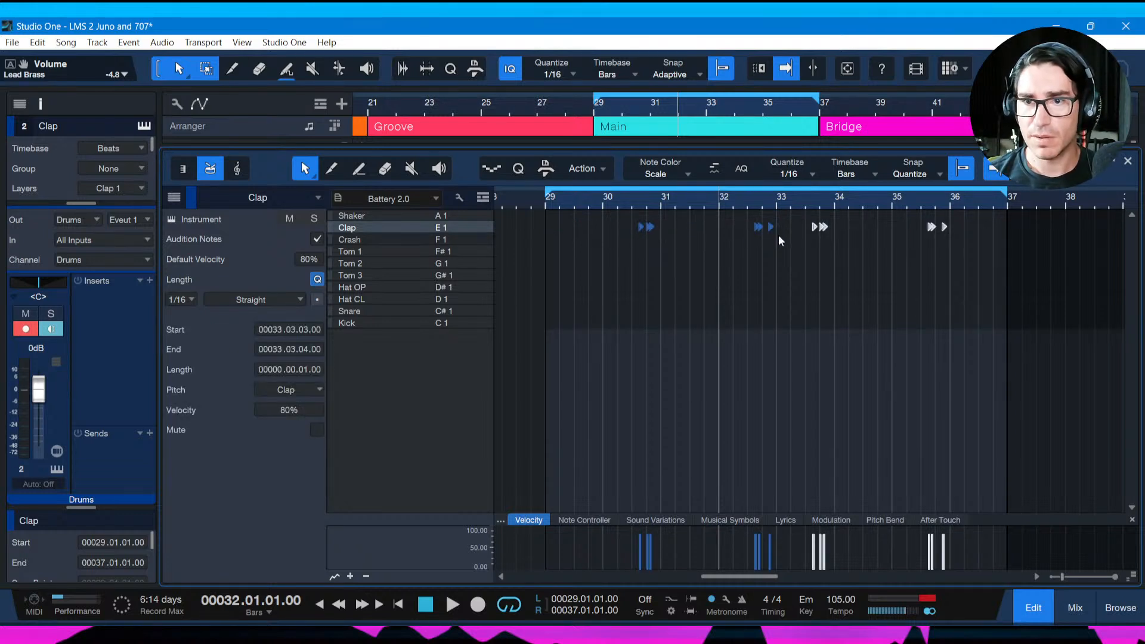
pyautogui.hotkey('alt', 'Right')
pyautogui.hotkey('alt', 'Right')
pyautogui.hotkey('alt', 'Right')
pyautogui.hotkey('alt', 'Right')
pyautogui.hotkey('alt', 'Right')
pyautogui.hotkey('alt', 'Right')
pyautogui.hotkey('alt', 'Right')
pyautogui.hotkey('alt', 'Right')
pyautogui.hotkey('alt', 'Right')
pyautogui.hotkey('alt', 'Right')
pyautogui.hotkey('alt', 'Right')
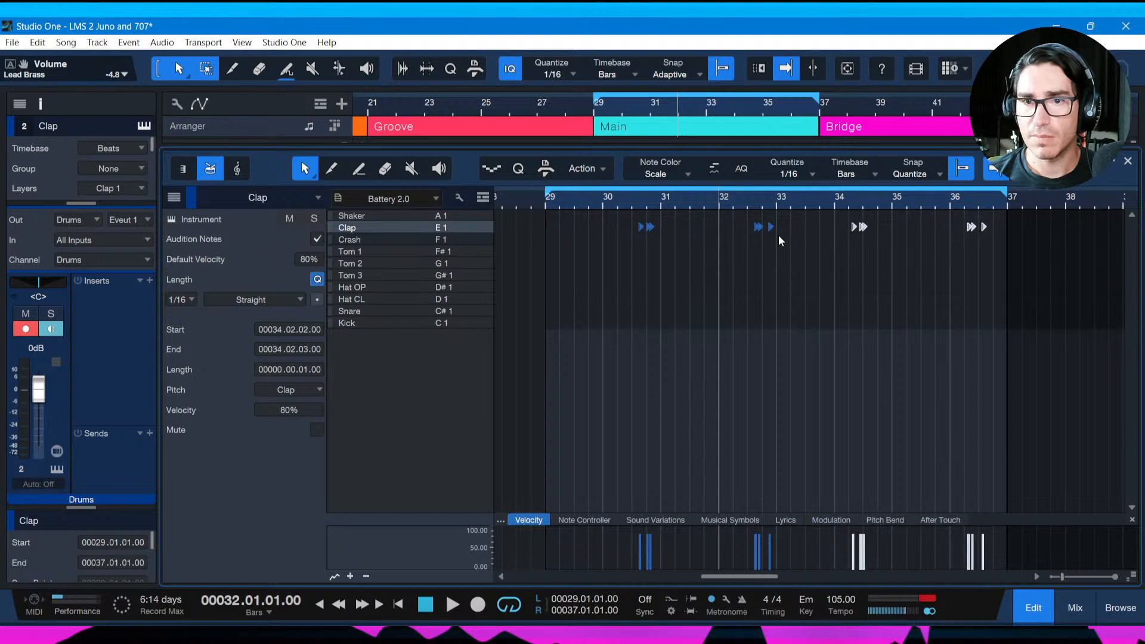
pyautogui.hotkey('alt', 'Right')
pyautogui.hotkey('alt', 'Right')
pyautogui.hotkey('alt', 'Right')
pyautogui.hotkey('alt', 'Right')
pyautogui.hotkey('alt', 'Right')
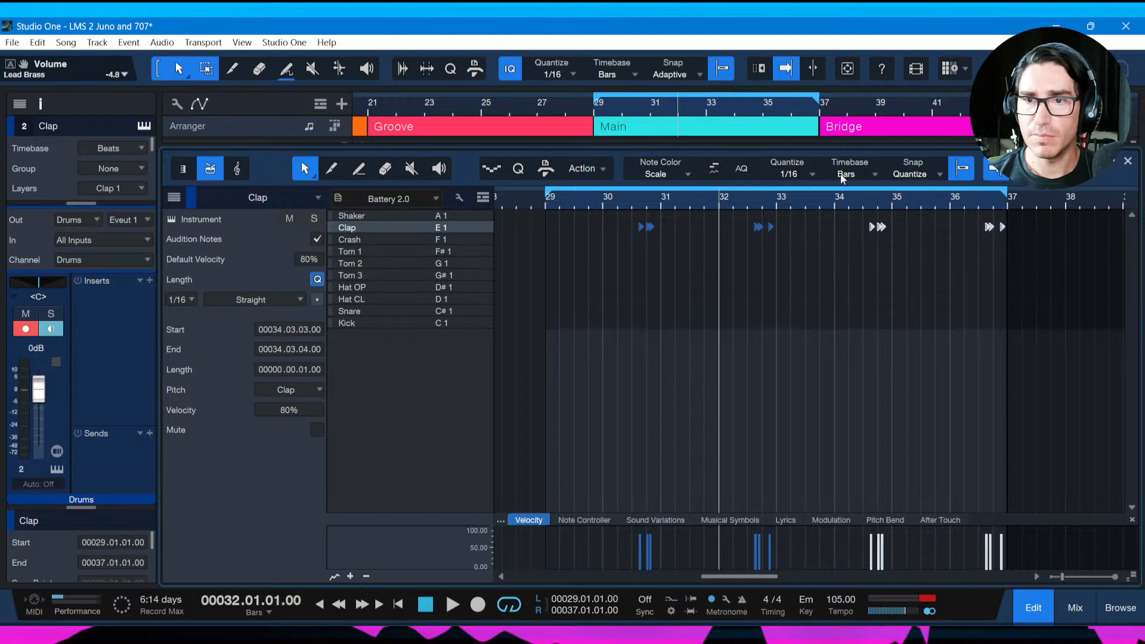
# Play back the duplicated claps from bar 34 and save the song.
pyautogui.click(834, 201)
pyautogui.press('space')
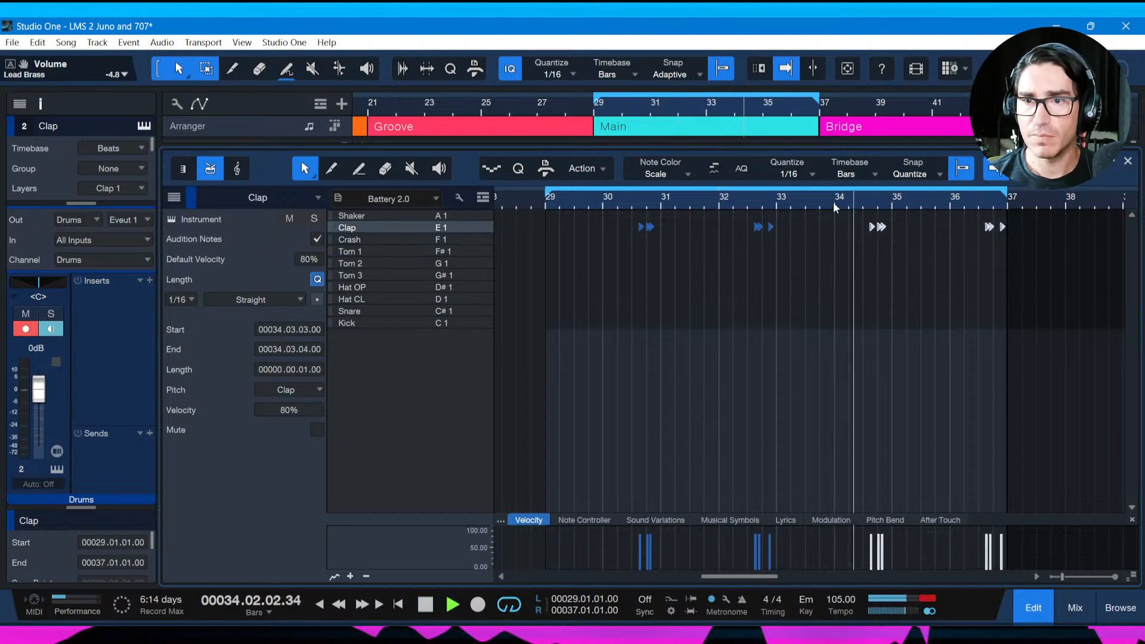
pyautogui.hotkey('ctrl', 's')
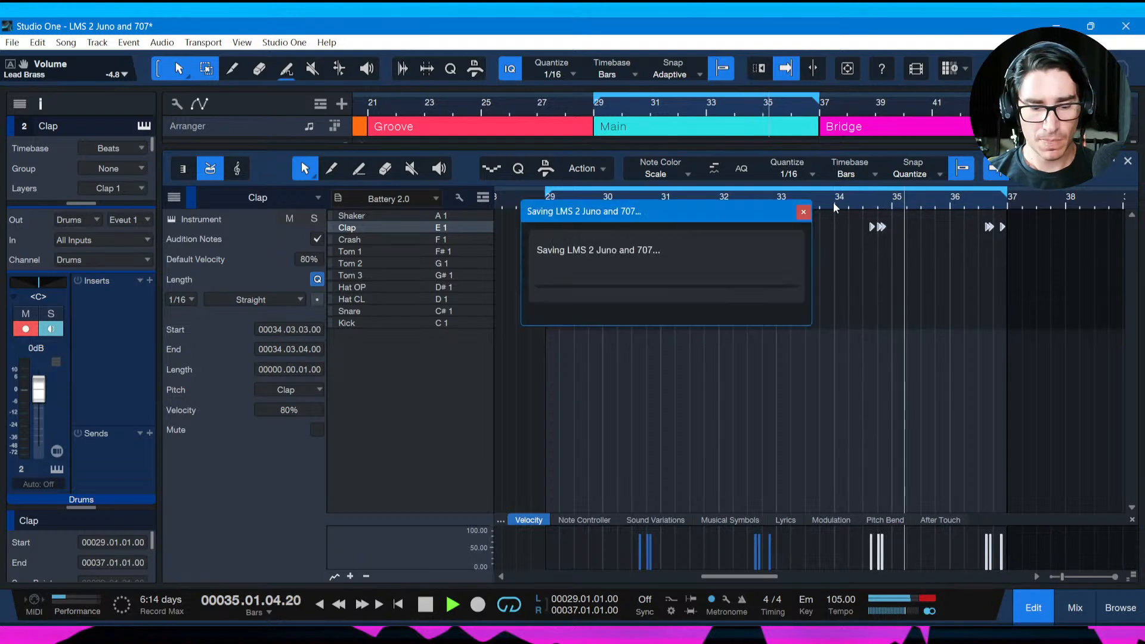
# Raise the Clap channel volume to -1.4 dB in the mixer and add a send to Room Verb.
pyautogui.press('F3')
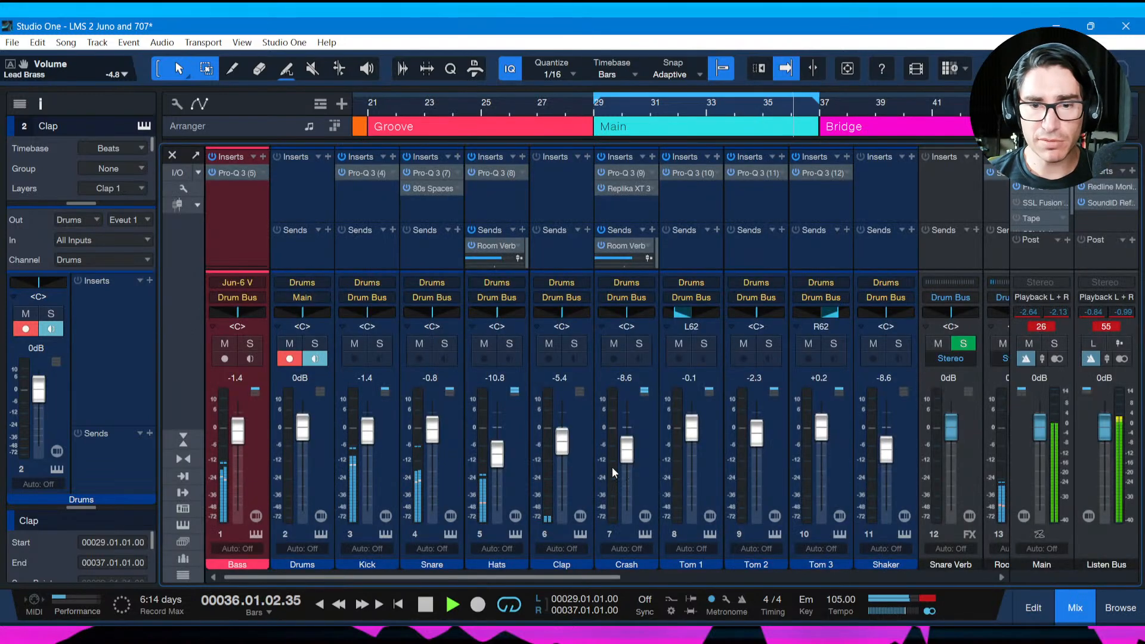
pyautogui.moveTo(563, 448); pyautogui.dragTo(563, 429)
pyautogui.click(588, 231)
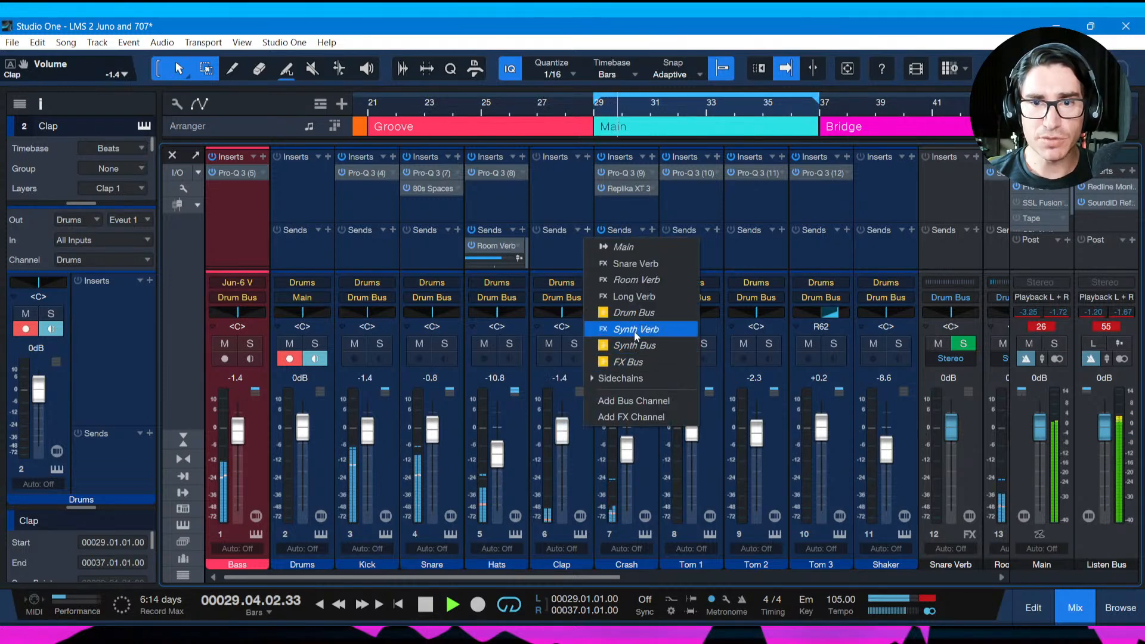
pyautogui.click(633, 281)
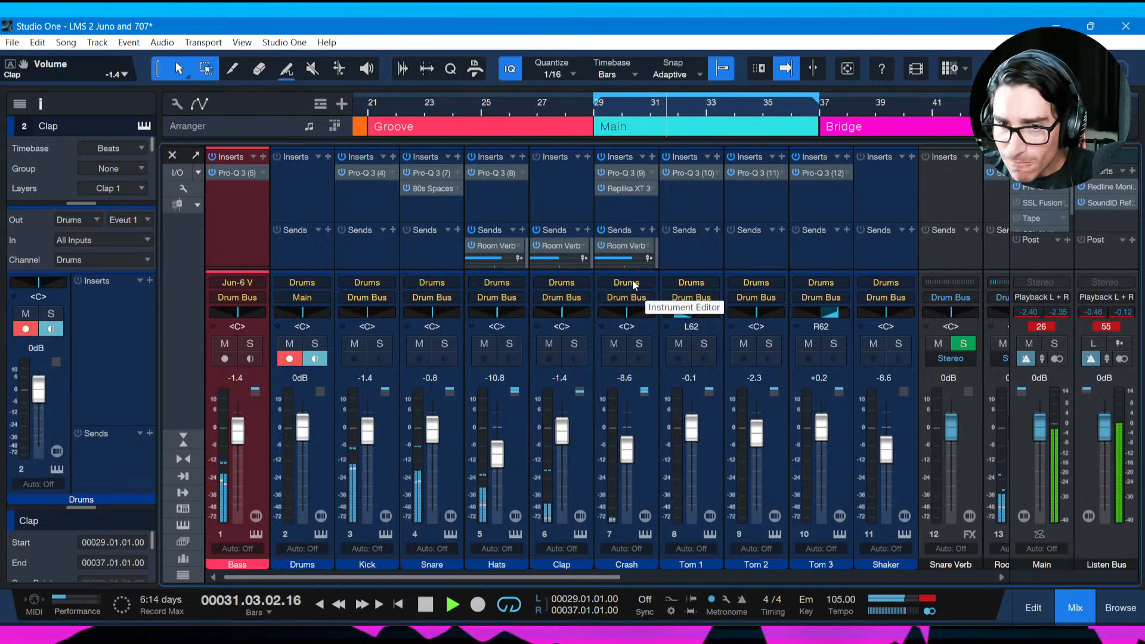
# Raise the Clap channel's Room Verb send level to +6.6 dB and lower the channel volume to -10.2 dB.
pyautogui.moveTo(554, 261); pyautogui.dragTo(570, 259)
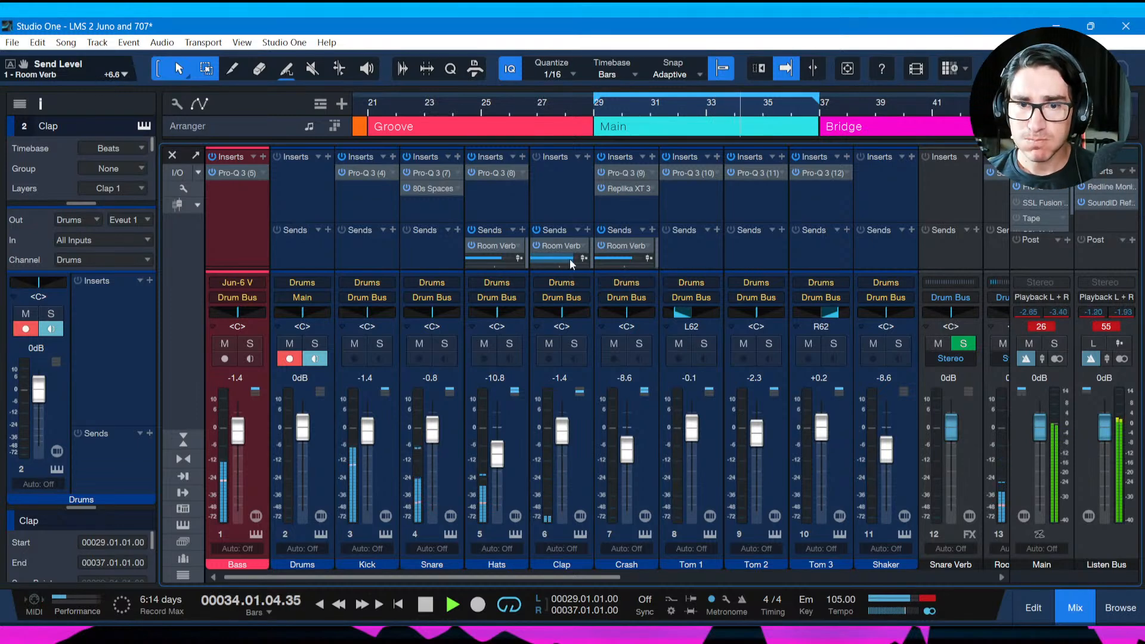
pyautogui.moveTo(565, 425); pyautogui.dragTo(567, 448)
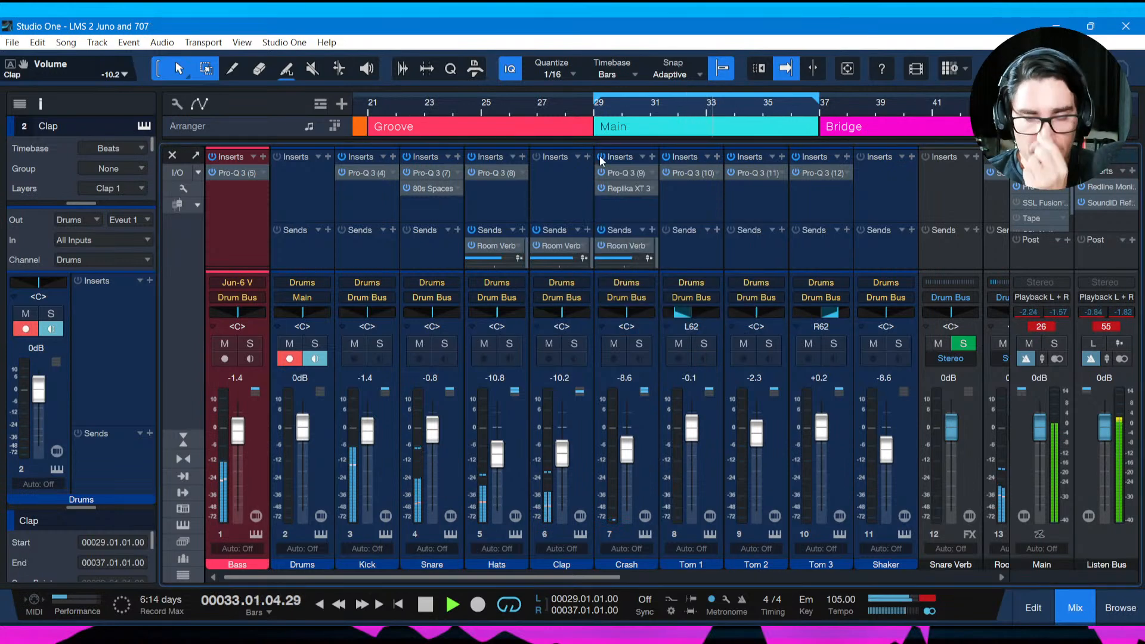
# Insert the Replika XT delay on the Clap channel and move its window clear of the mixer faders.
pyautogui.click(588, 157)
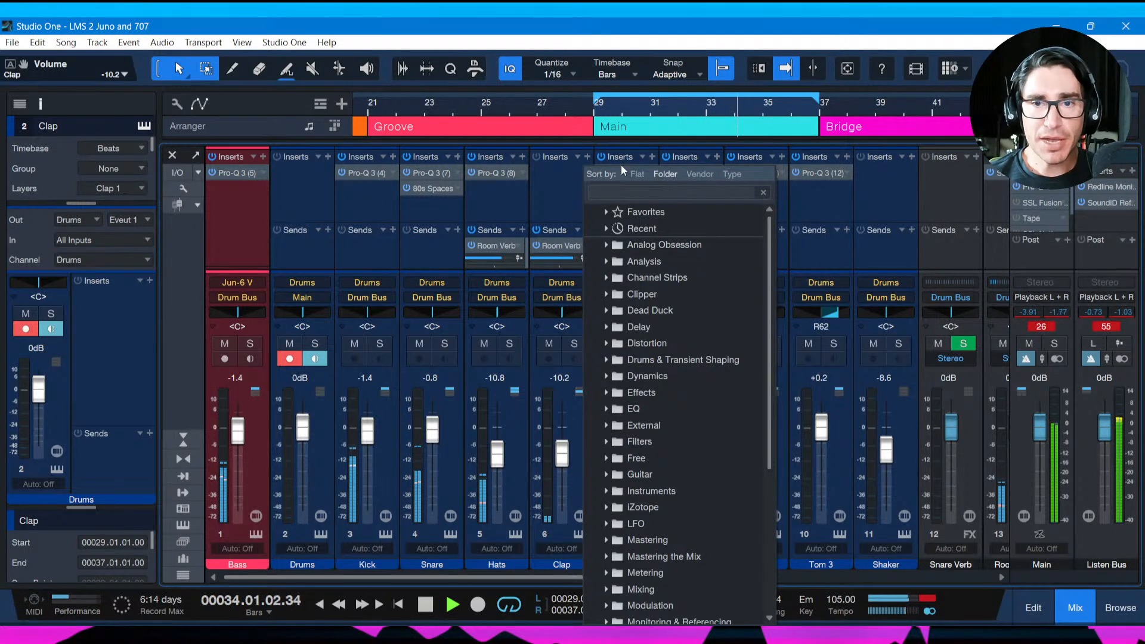
pyautogui.write('repli')
pyautogui.press('Return')
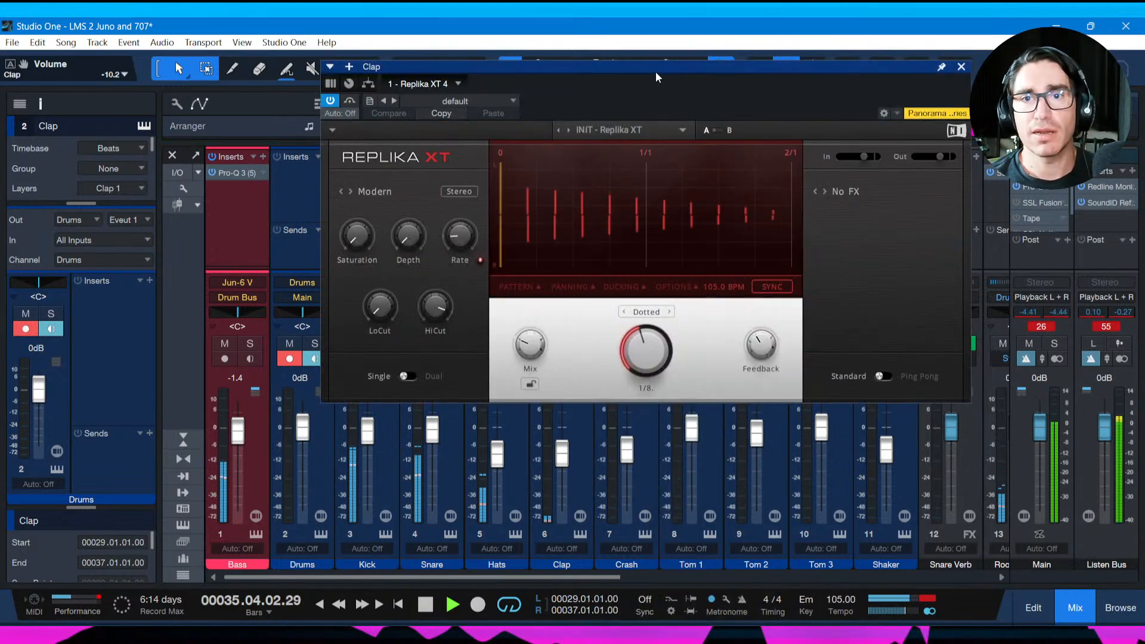
pyautogui.moveTo(656, 84); pyautogui.dragTo(585, 95)
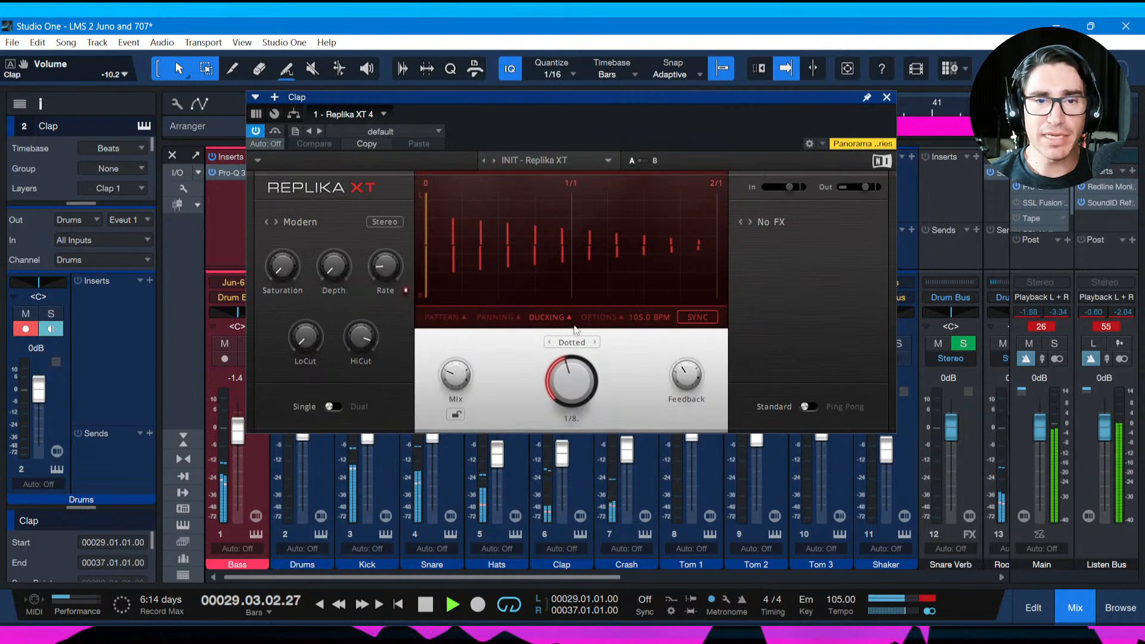
# Switch Replika XT to Ping Pong and set its LoCut to about 355 Hz and HiCut to 4378 Hz.
pyautogui.click(813, 406)
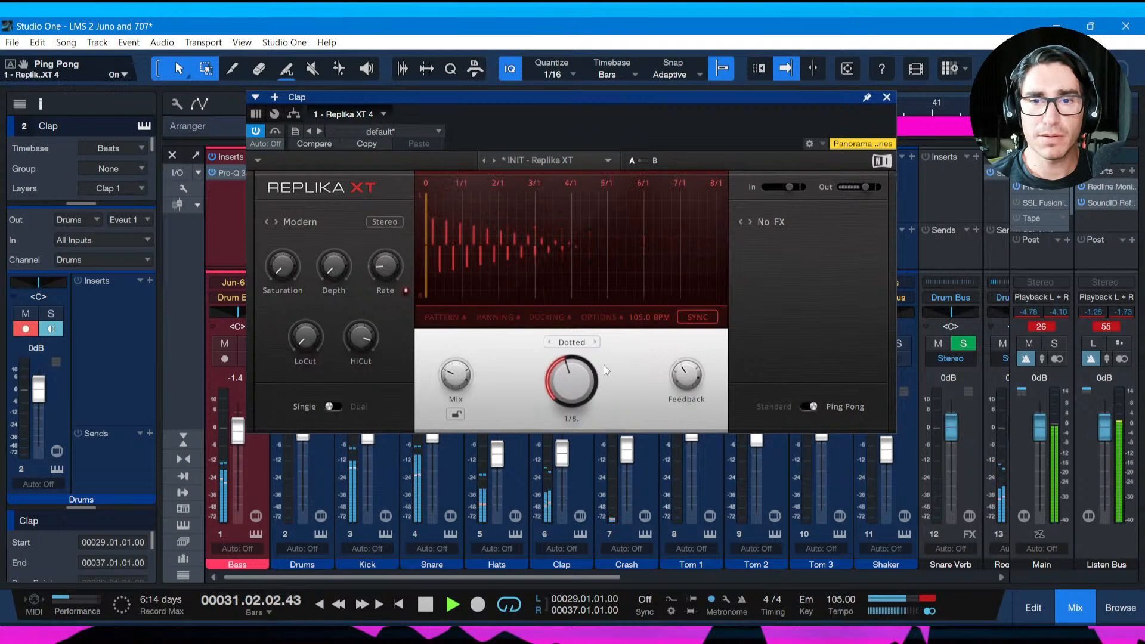
pyautogui.moveTo(361, 337); pyautogui.dragTo(361, 361)
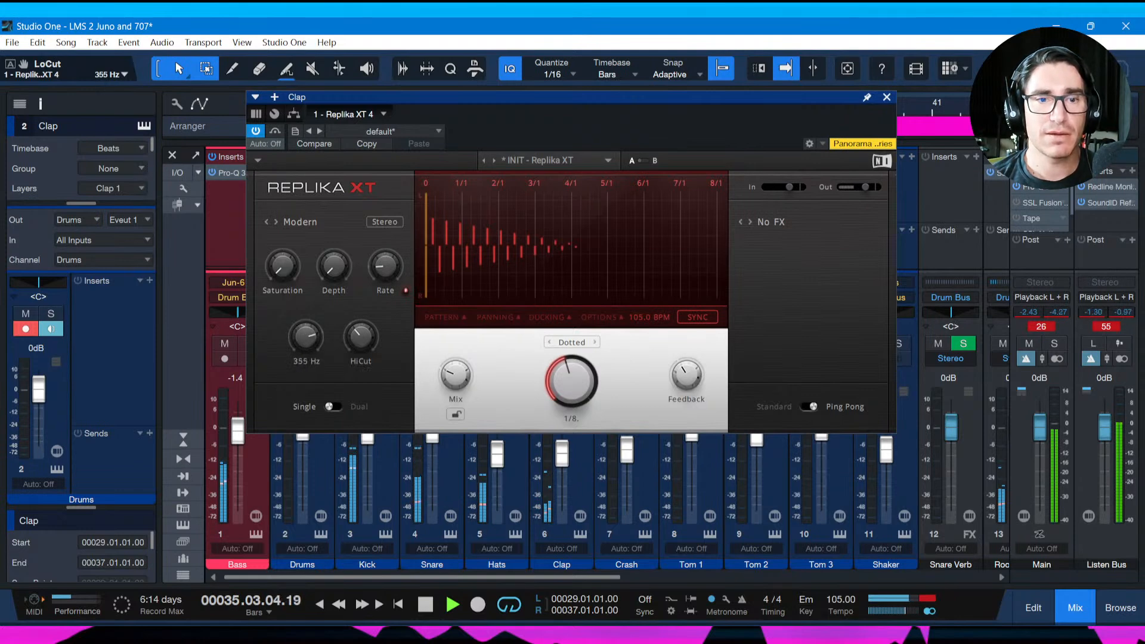
pyautogui.moveTo(362, 340)
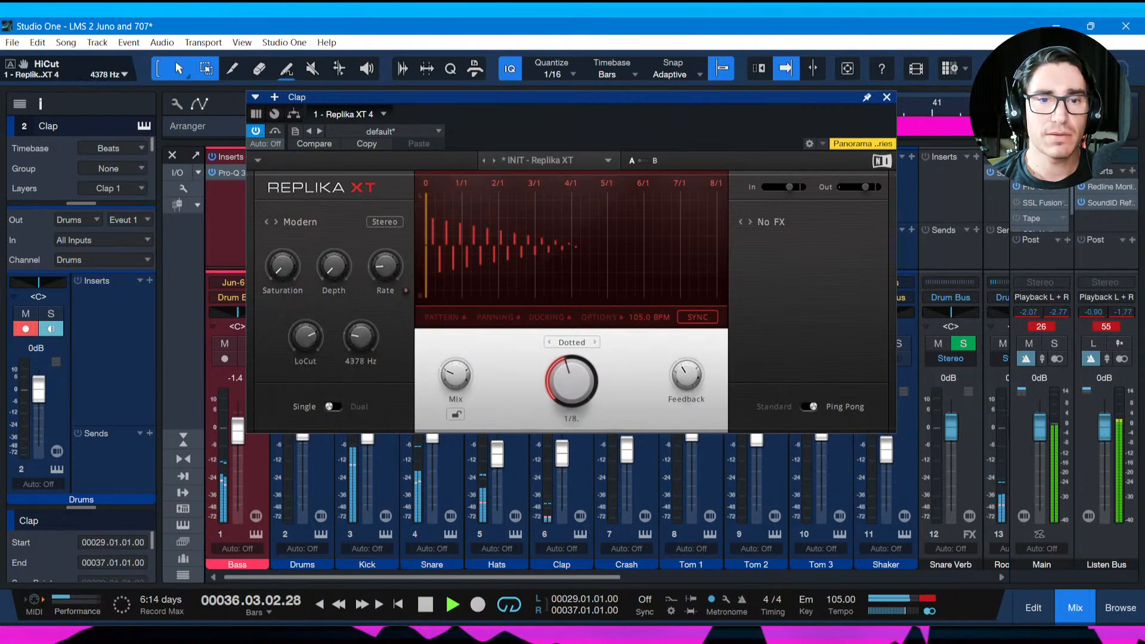
# Raise Replika XT's Saturation, Depth and Rate, then solo the Clap channel and set the delay Mix to 78% wet.
pyautogui.moveTo(283, 267)
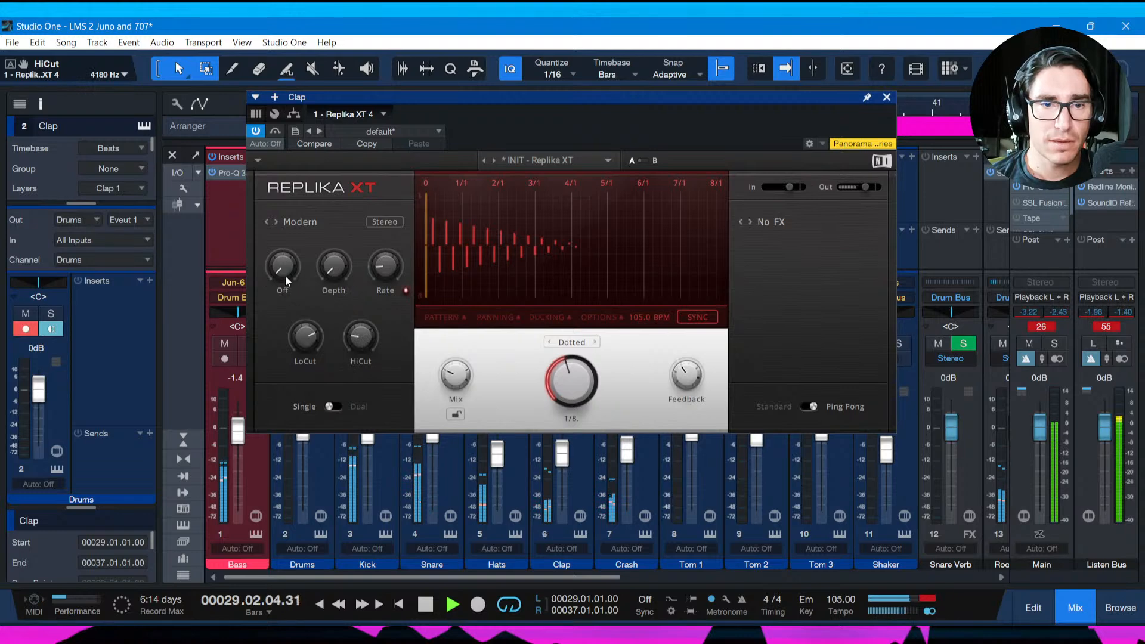
pyautogui.moveTo(385, 266); pyautogui.dragTo(386, 251)
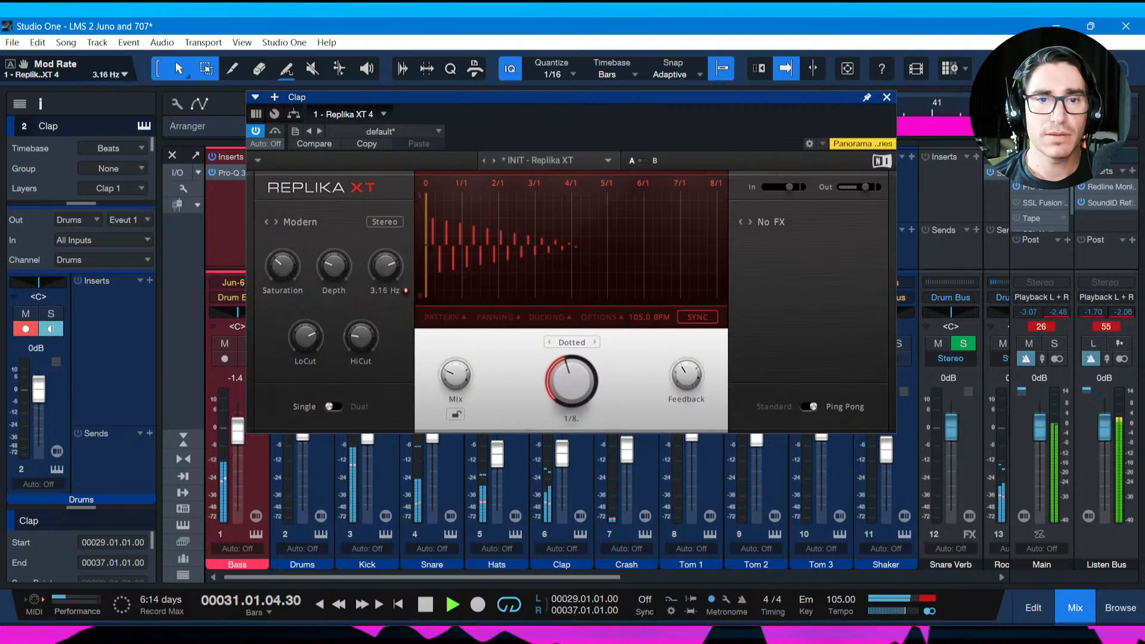
pyautogui.moveTo(455, 375)
pyautogui.press('s')
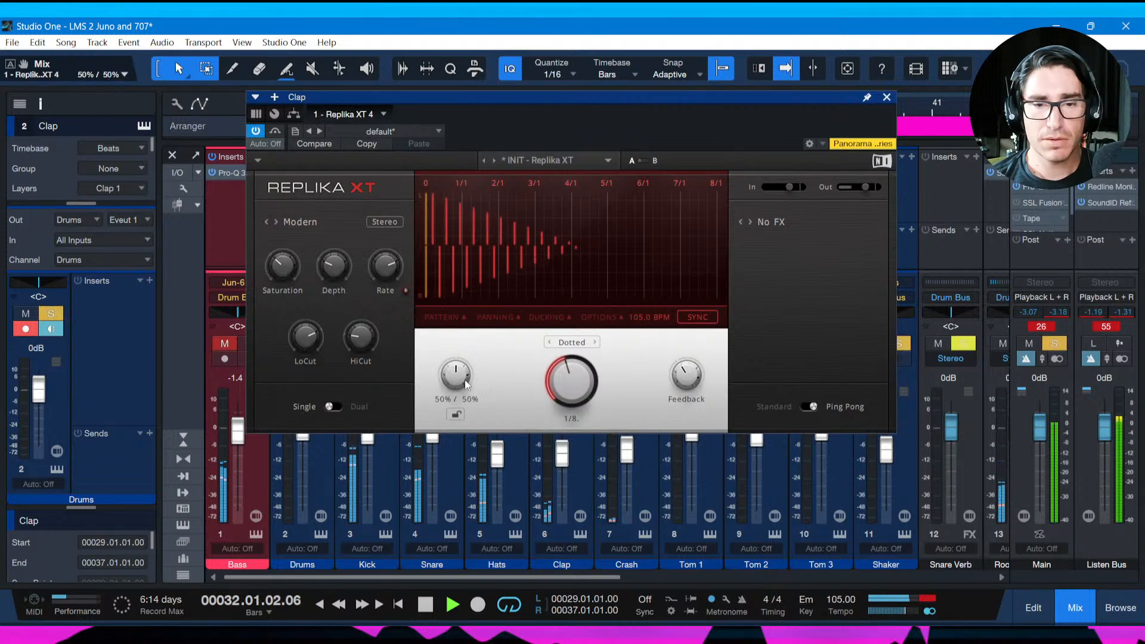
pyautogui.moveTo(459, 377); pyautogui.dragTo(459, 361)
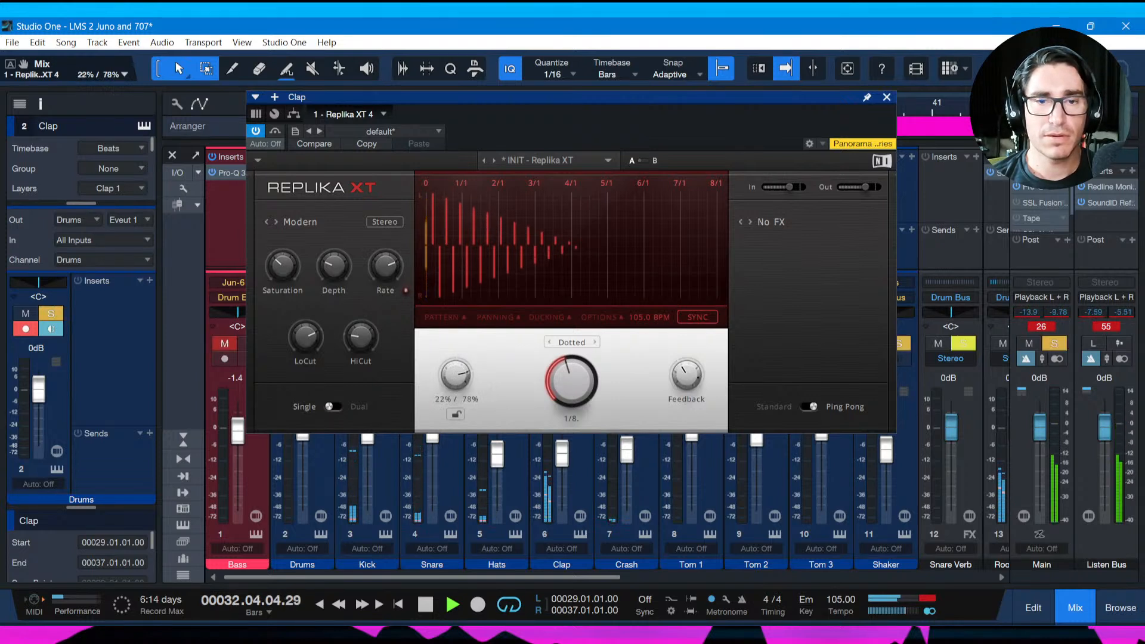
# Set Replika XT's Saturation to 5.30, fine-tune Depth and Rate, and return the Mix to 24% wet unsoloed, saving the song.
pyautogui.moveTo(386, 266); pyautogui.dragTo(333, 270)
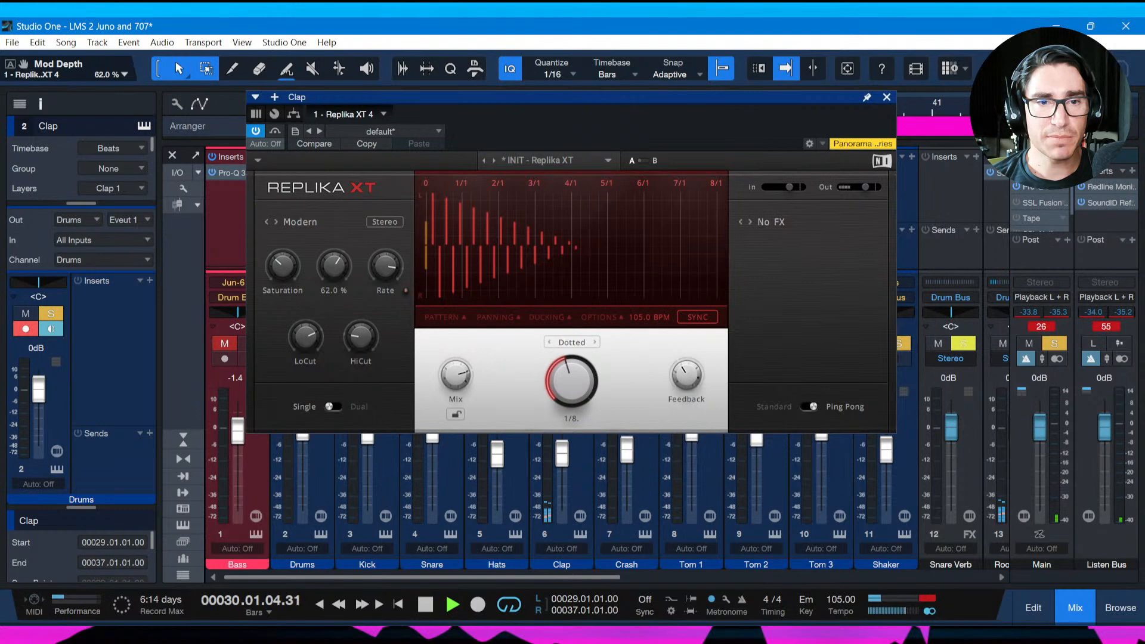
pyautogui.moveTo(281, 269); pyautogui.dragTo(281, 255)
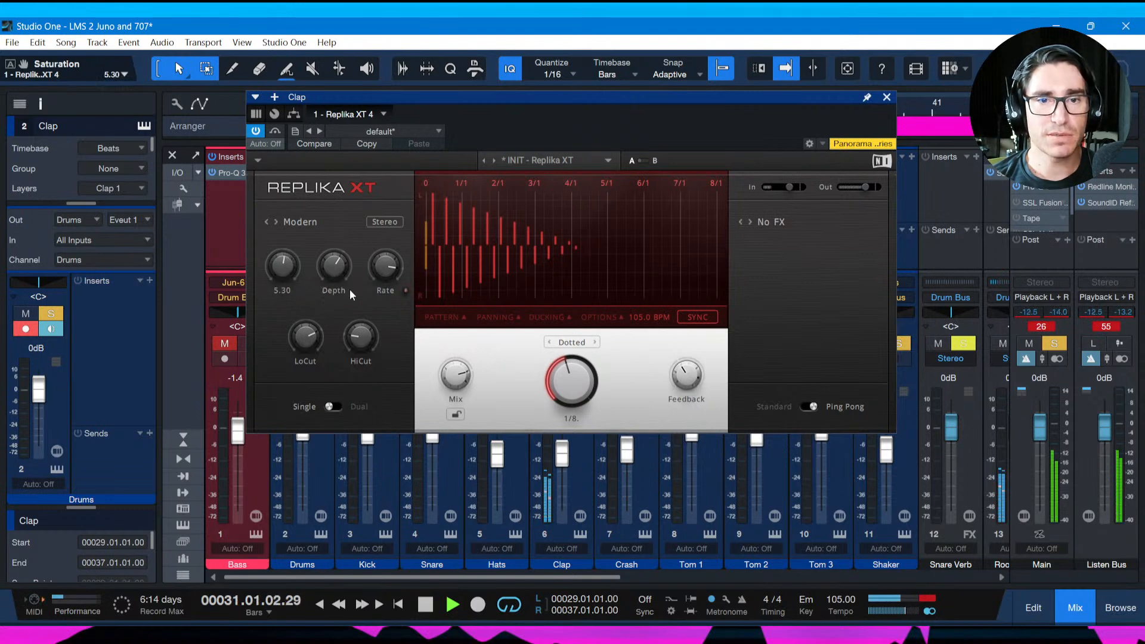
pyautogui.moveTo(384, 267); pyautogui.dragTo(337, 255)
pyautogui.moveTo(455, 375); pyautogui.dragTo(455, 390)
pyautogui.press('space')
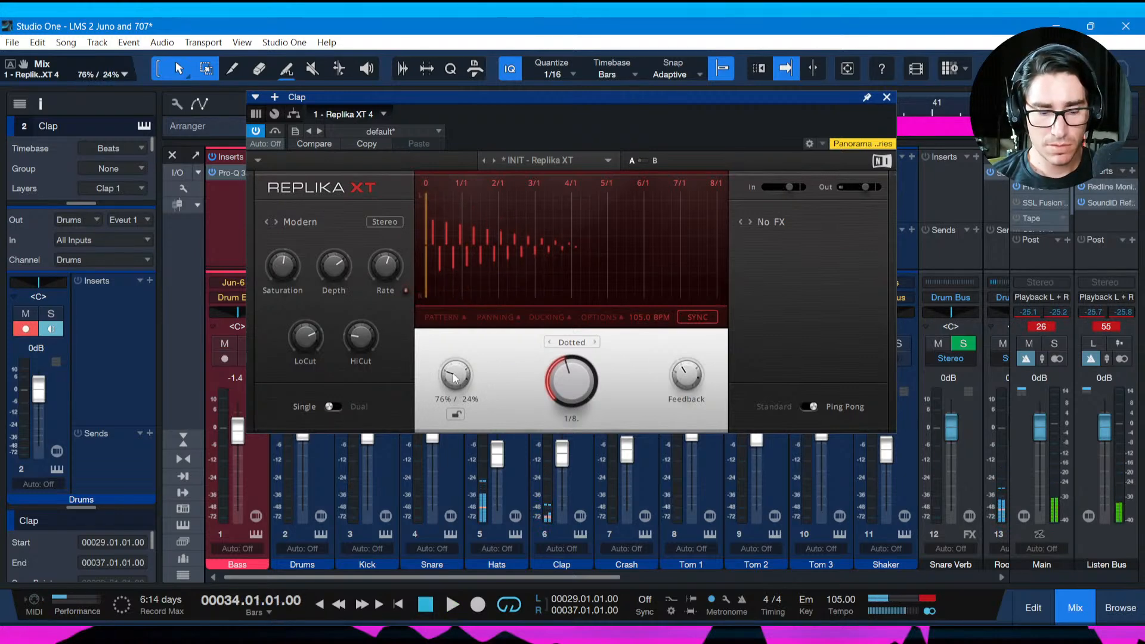
pyautogui.hotkey('ctrl', 's')
pyautogui.press('space')
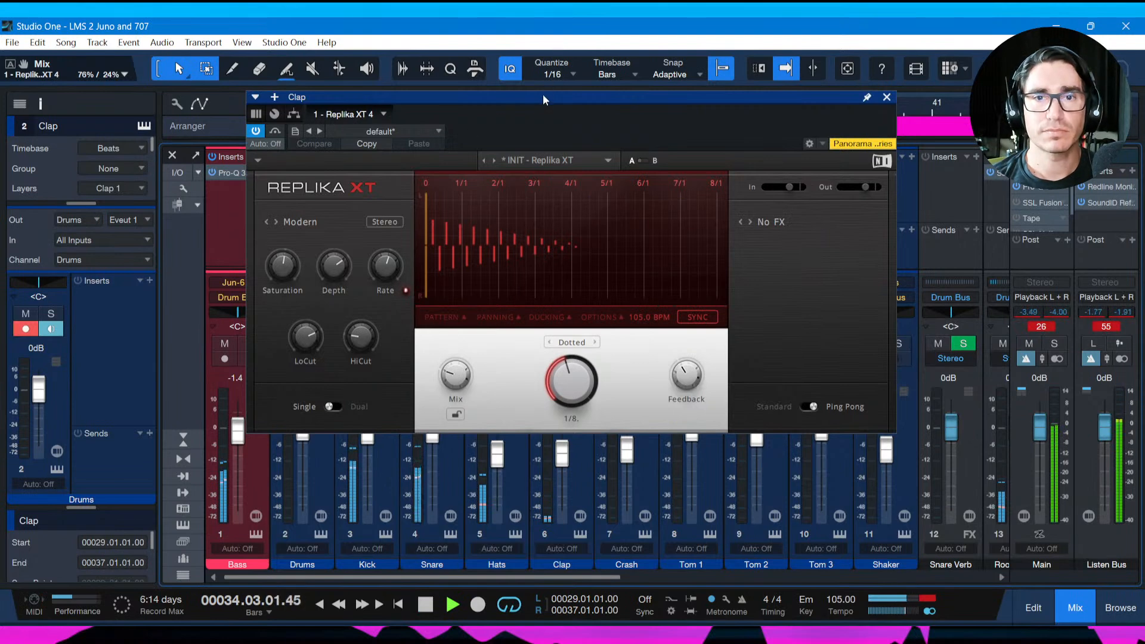
# Set the Replika XT Mix to 37% wet and close the delay window.
pyautogui.moveTo(543, 97); pyautogui.dragTo(503, 105)
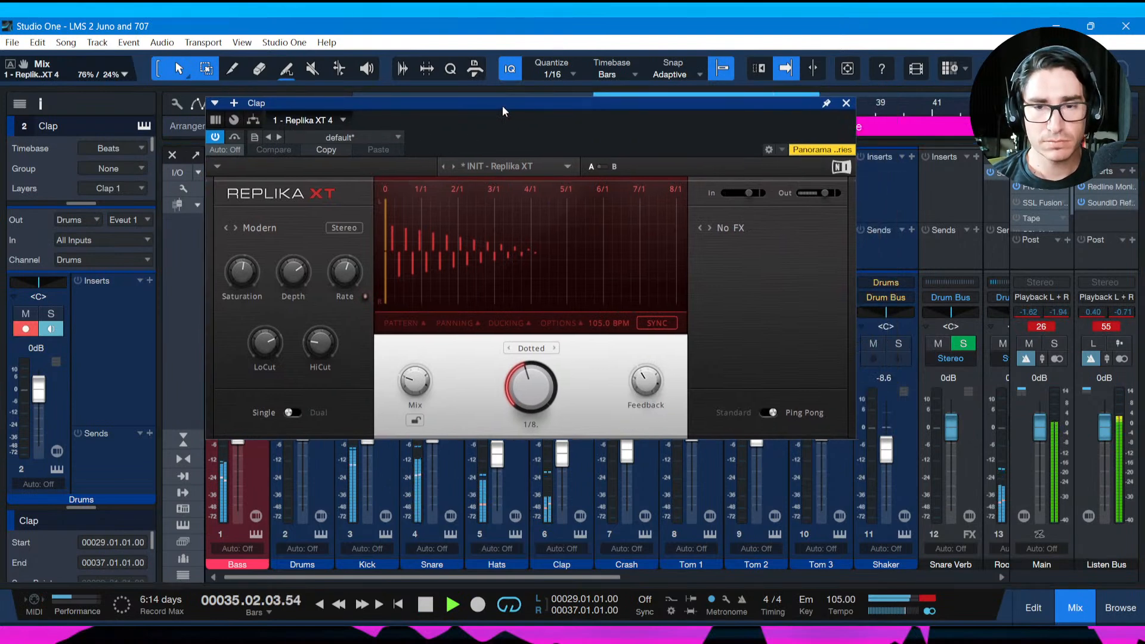
pyautogui.moveTo(414, 381); pyautogui.dragTo(415, 391)
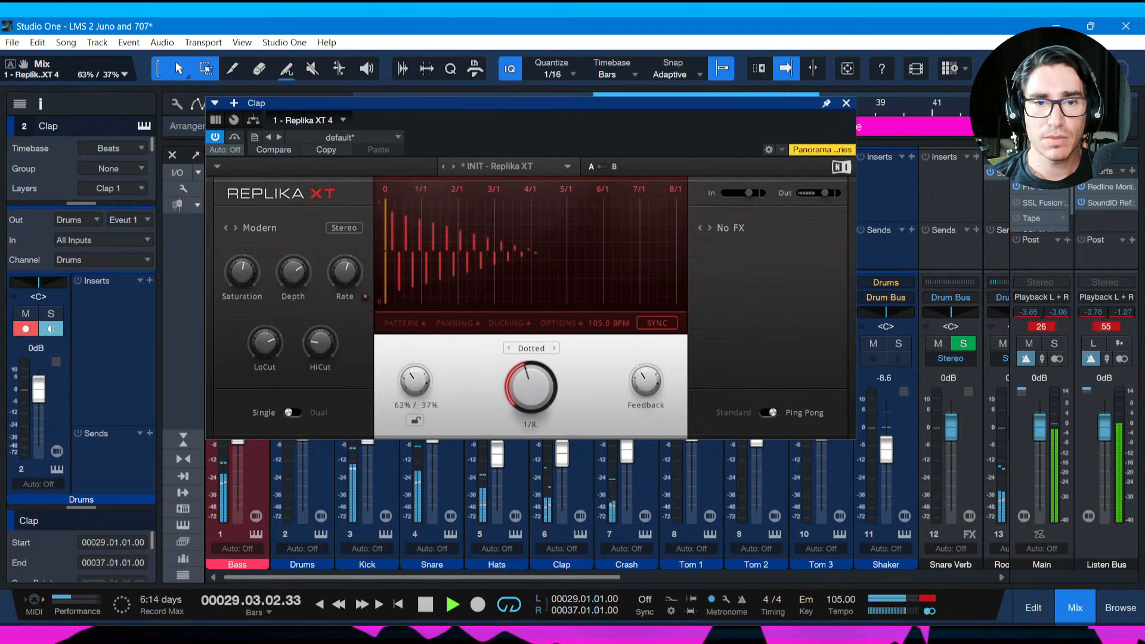
pyautogui.click(847, 103)
# Set the Clap channel volume to -14.3 dB in the mixer and save the song.
pyautogui.moveTo(563, 461); pyautogui.dragTo(564, 469)
pyautogui.hotkey('ctrl', 's')
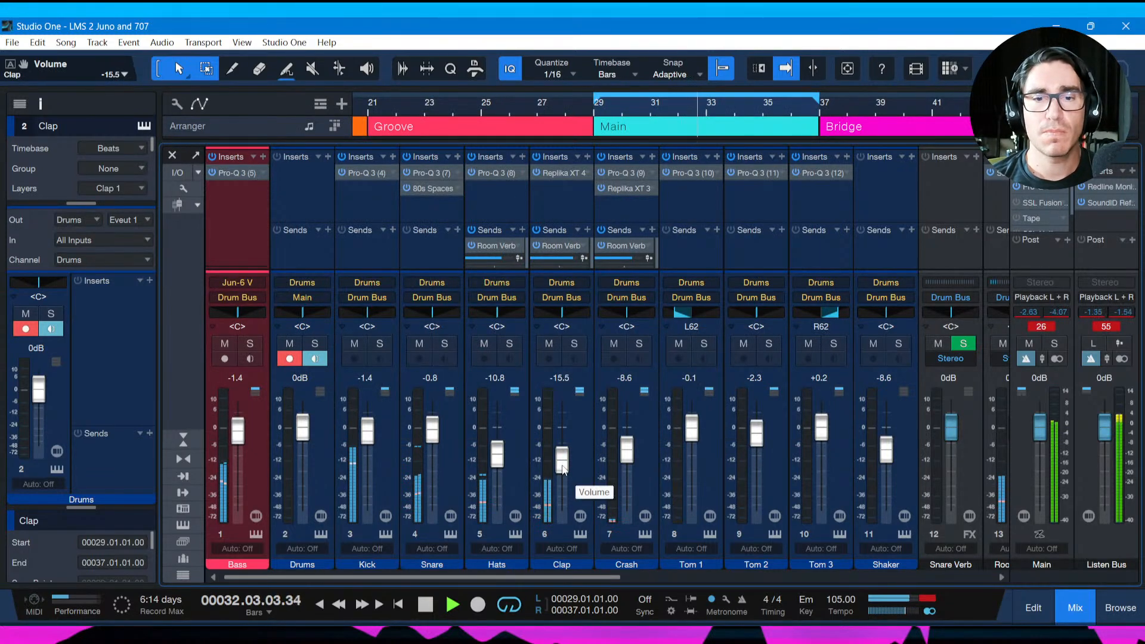
pyautogui.click(563, 470)
pyautogui.scroll(6, 563, 470)
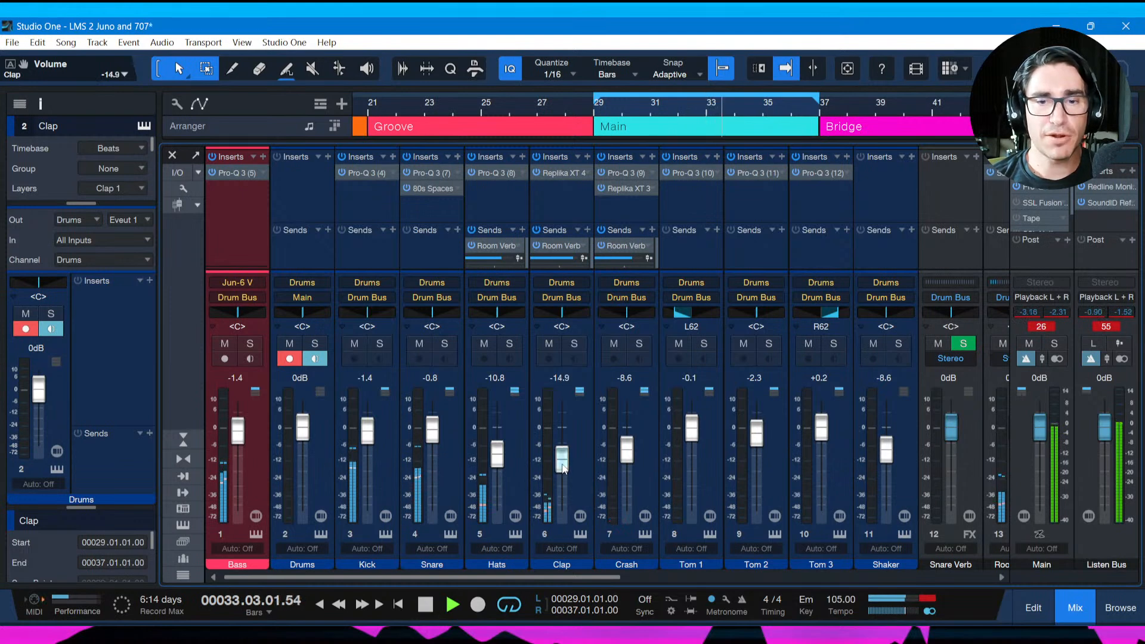
pyautogui.hotkey('ctrl', 's')
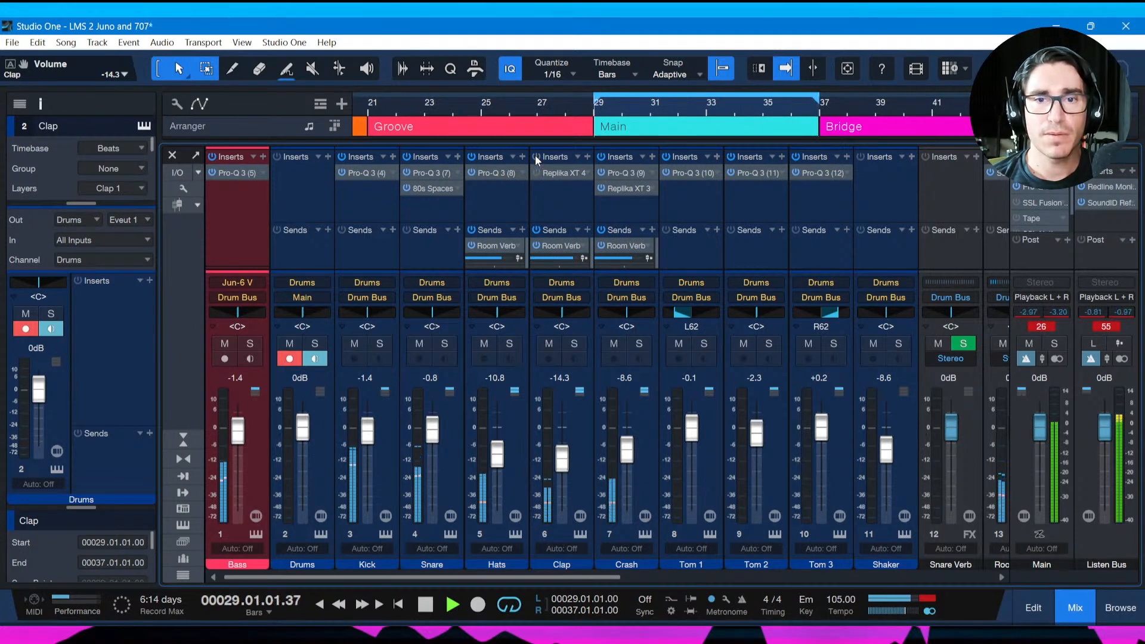
# Mute and unmute the Clap channel during playback to compare the groove with and without it, and save the song.
pyautogui.click(552, 340)
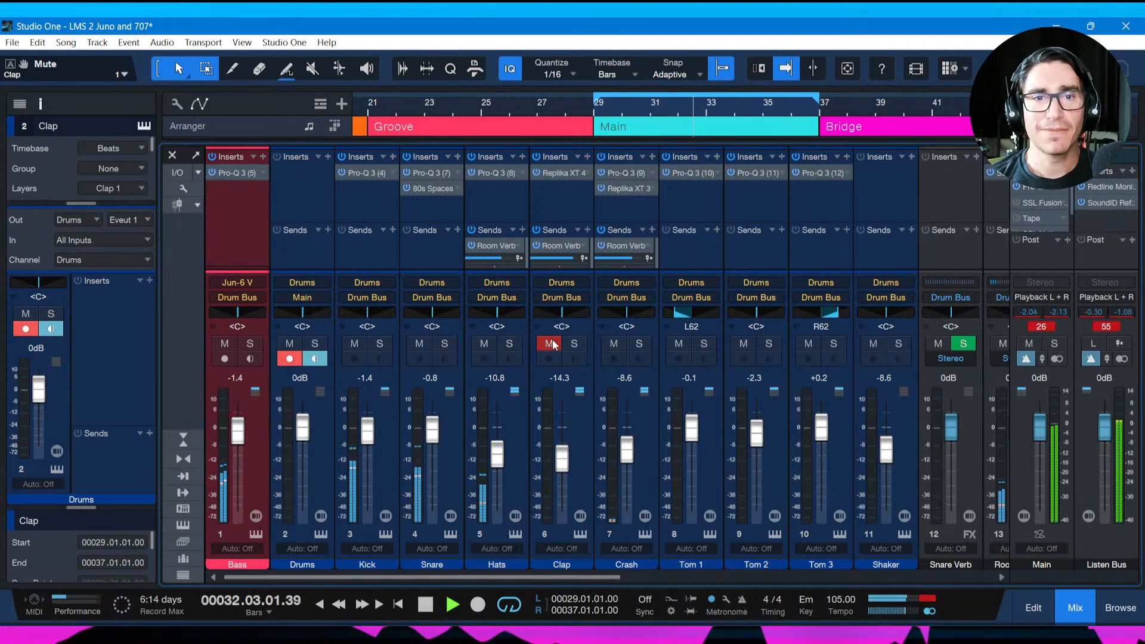
pyautogui.click(550, 344)
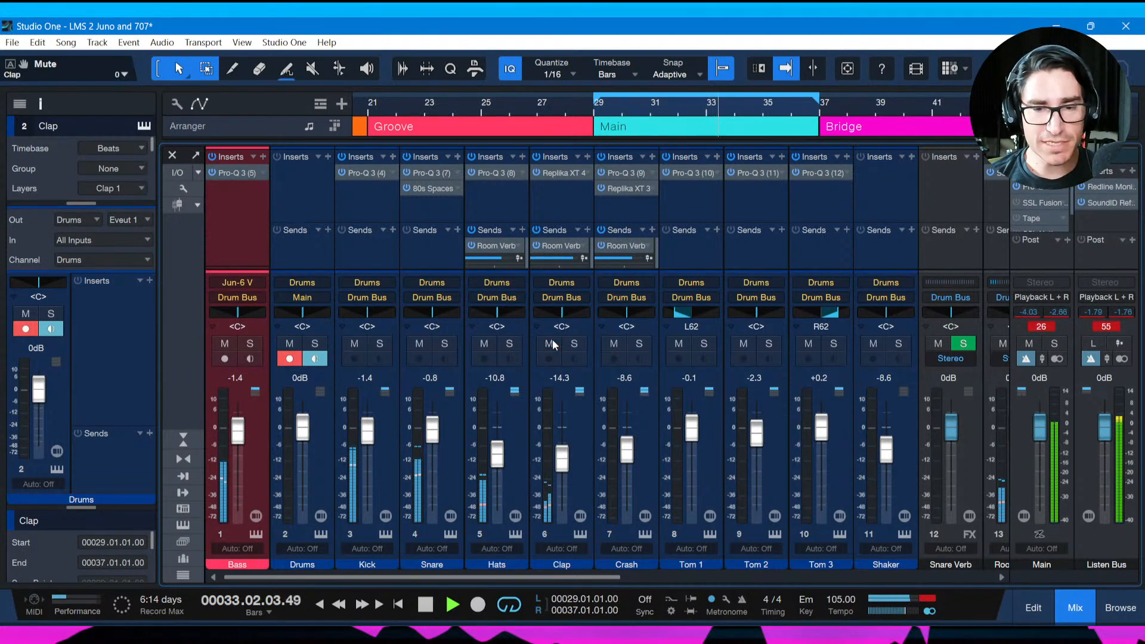
pyautogui.hotkey('ctrl', 's')
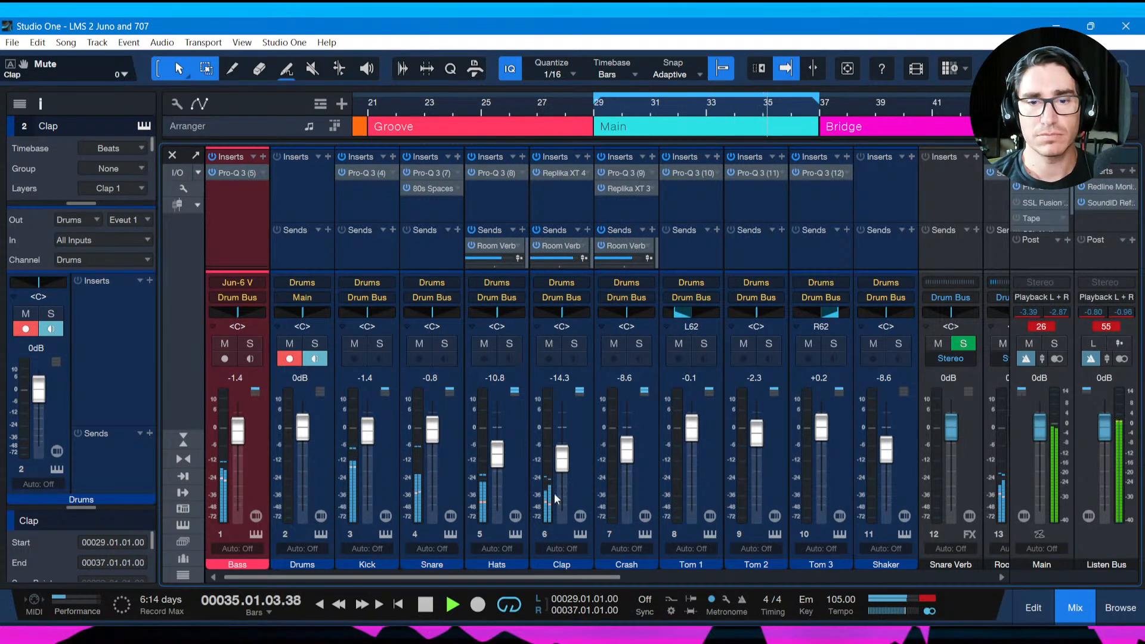
# Raise the Clap channel volume to -12.0 dB, close the mixer, save the song and stop playback.
pyautogui.moveTo(560, 473); pyautogui.dragTo(564, 472)
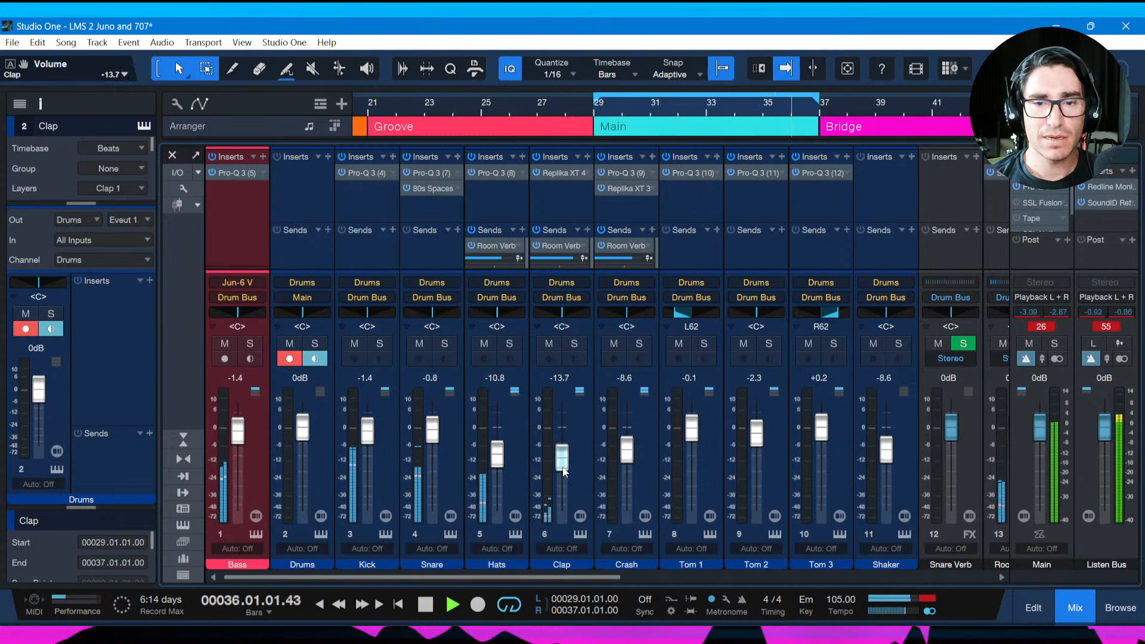
pyautogui.scroll(3, 564, 471)
pyautogui.press('F3')
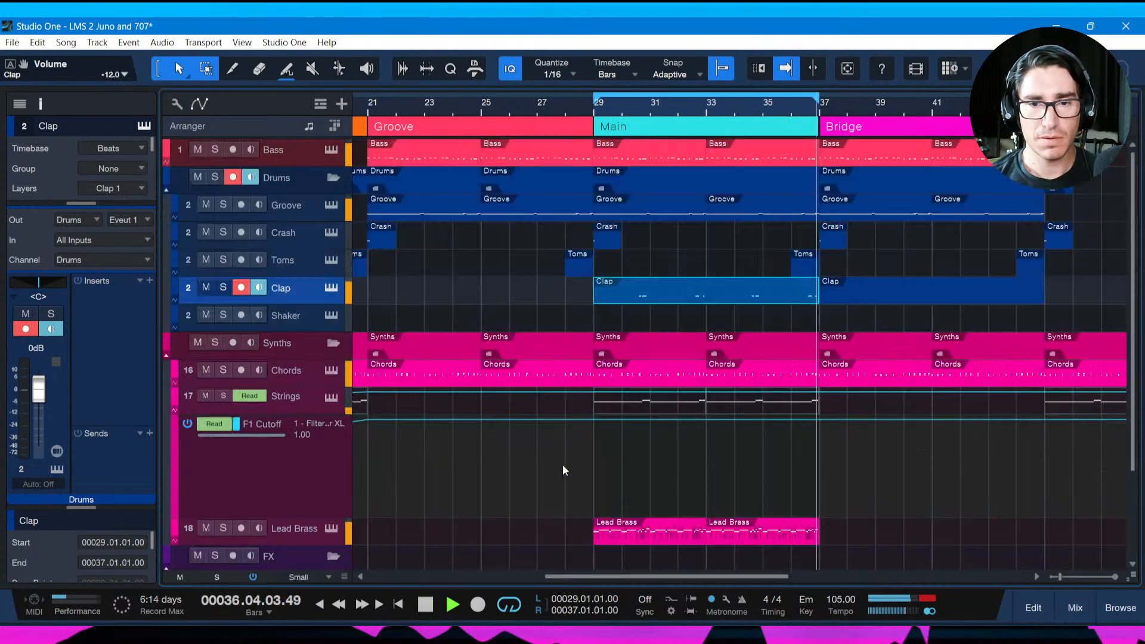
pyautogui.hotkey('ctrl', 's')
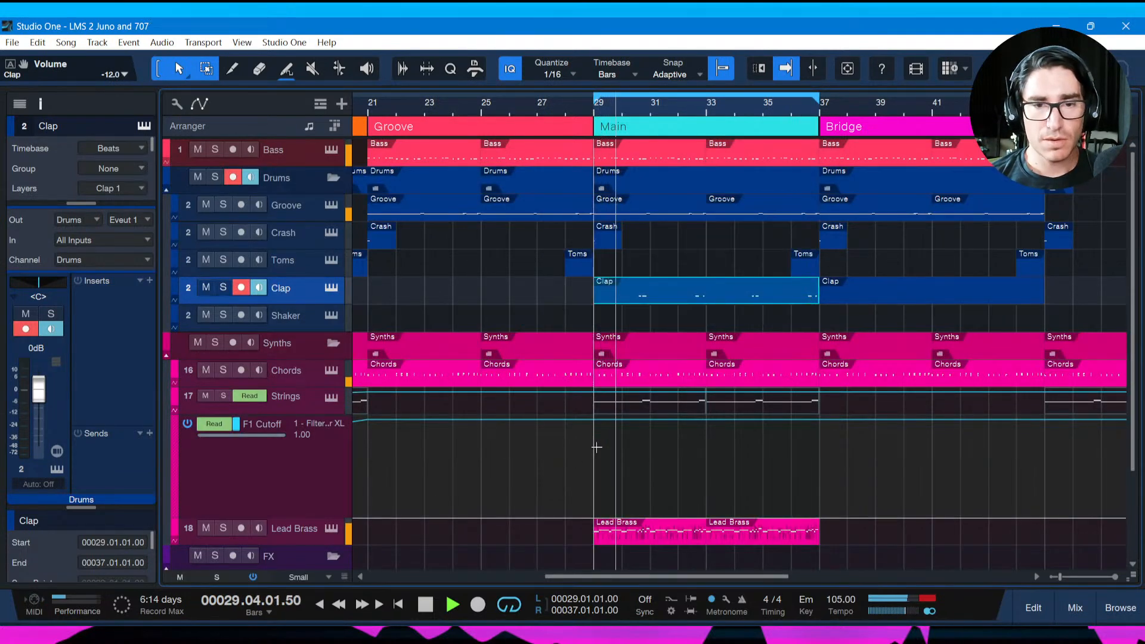
pyautogui.press('space')
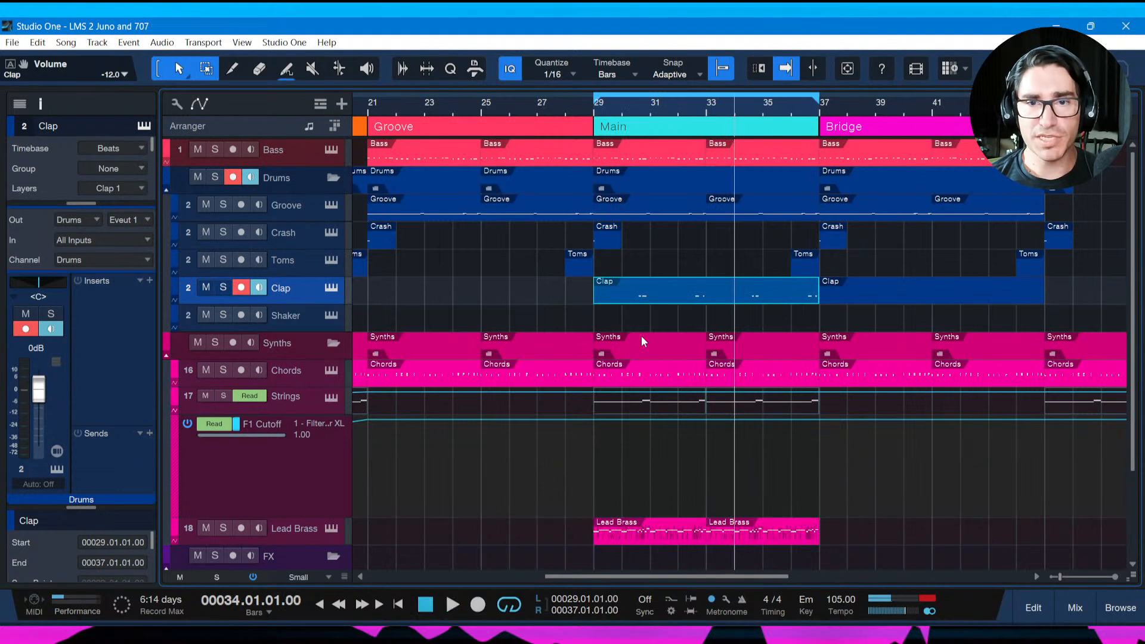
# Replace the Clap event in the Bridge section with a duplicate of the Main section's Clap event.
pyautogui.click(893, 289)
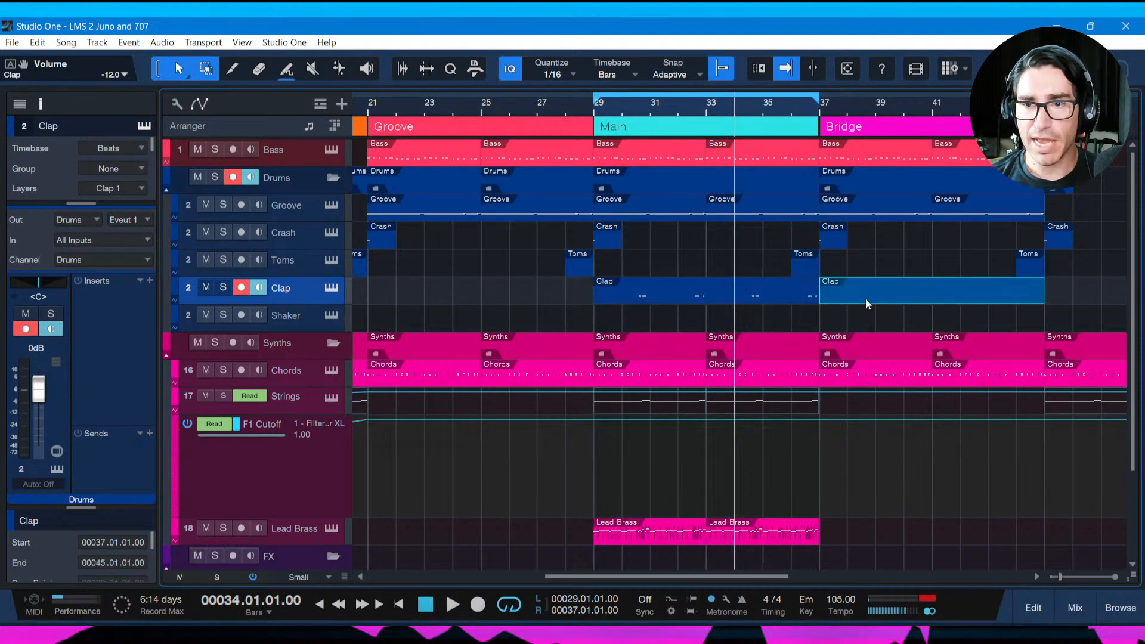
pyautogui.press('Delete')
pyautogui.click(760, 296)
pyautogui.press('d')
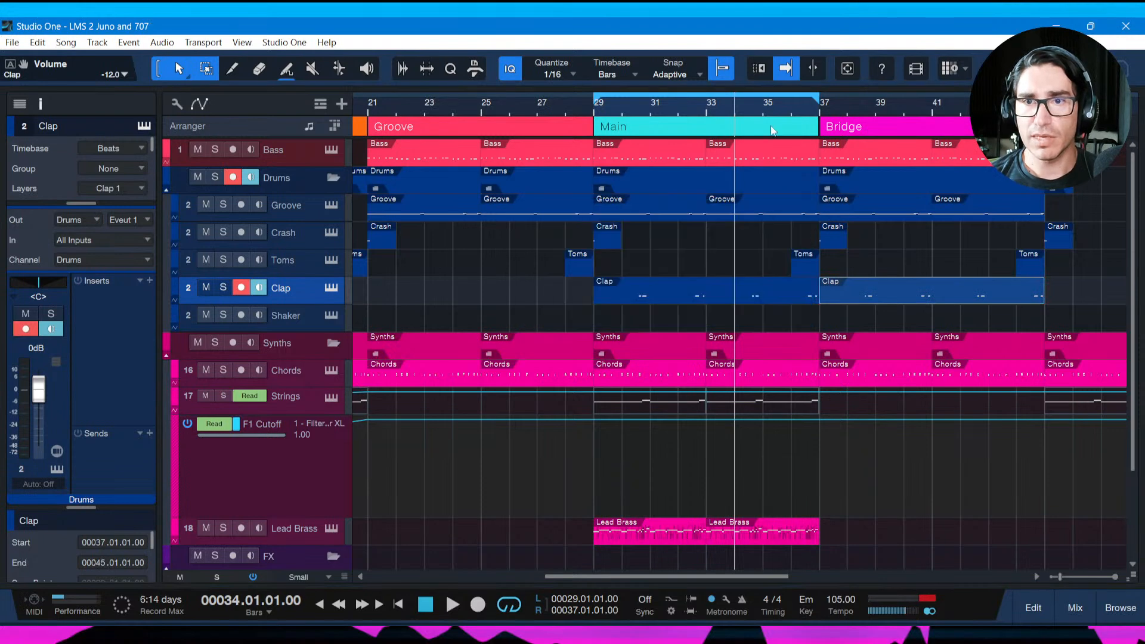
# Add F1 Cutoff automation points on the Strings track at bars 45 and 53, lowering the last one with a -1.63 curve.
pyautogui.hotkey('shift', 'f')
pyautogui.moveTo(743, 96); pyautogui.dragTo(703, 106)
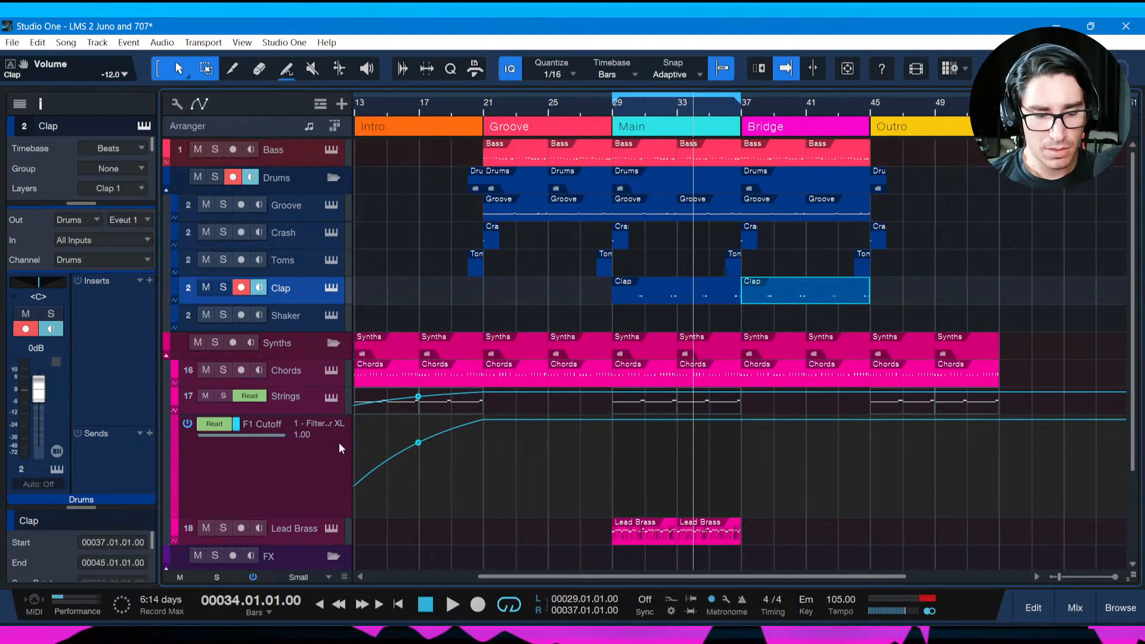
pyautogui.press('a')
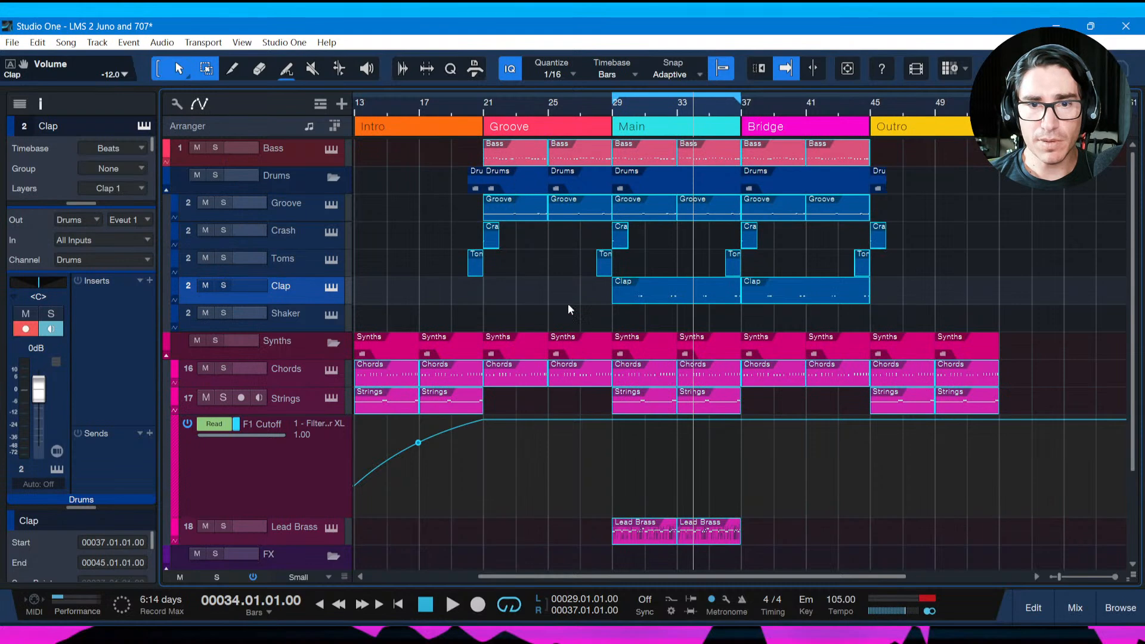
pyautogui.click(560, 296)
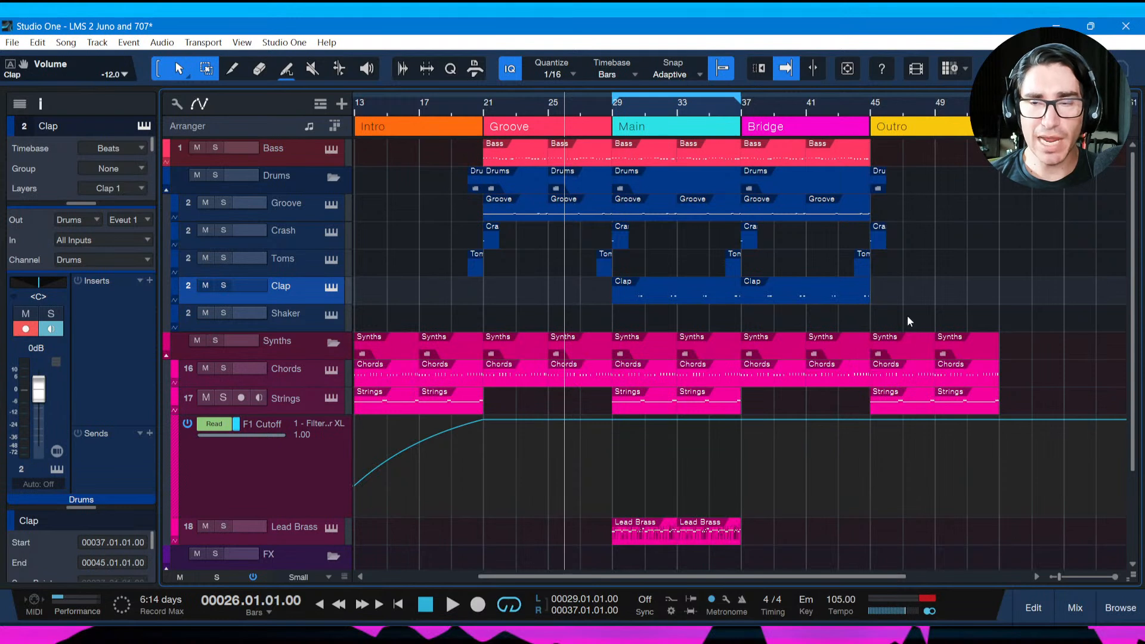
pyautogui.click(871, 426)
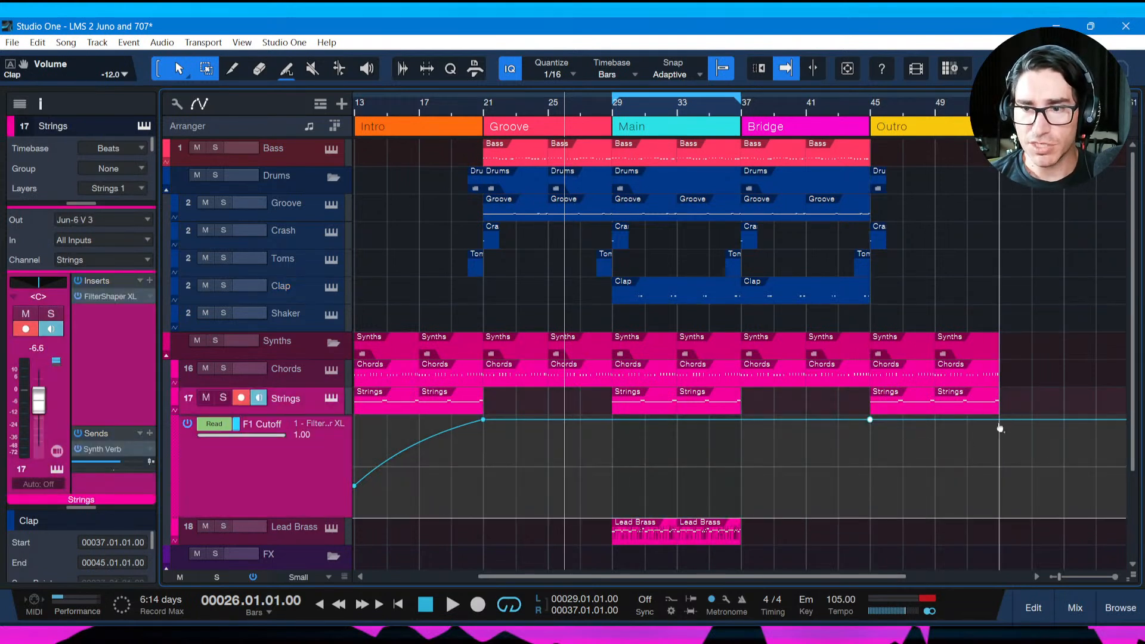
pyautogui.moveTo(1000, 424); pyautogui.dragTo(1002, 494)
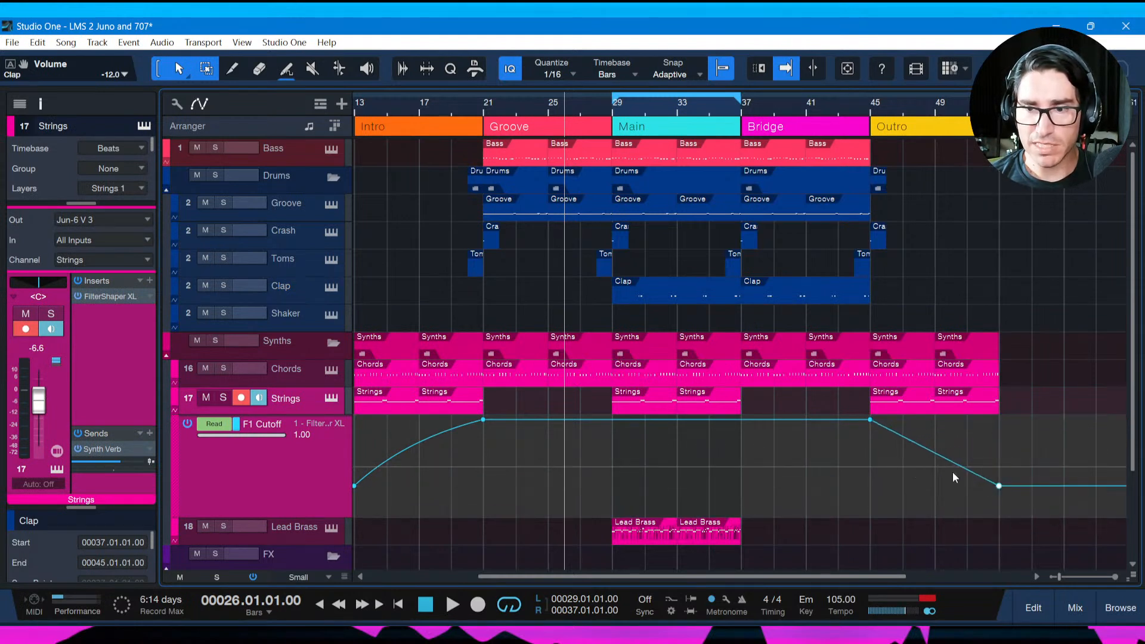
pyautogui.moveTo(935, 455); pyautogui.dragTo(934, 466)
# Play the transition into the Outro, reshape the Strings cutoff curve to 0.72, and save the song.
pyautogui.click(844, 105)
pyautogui.press('space')
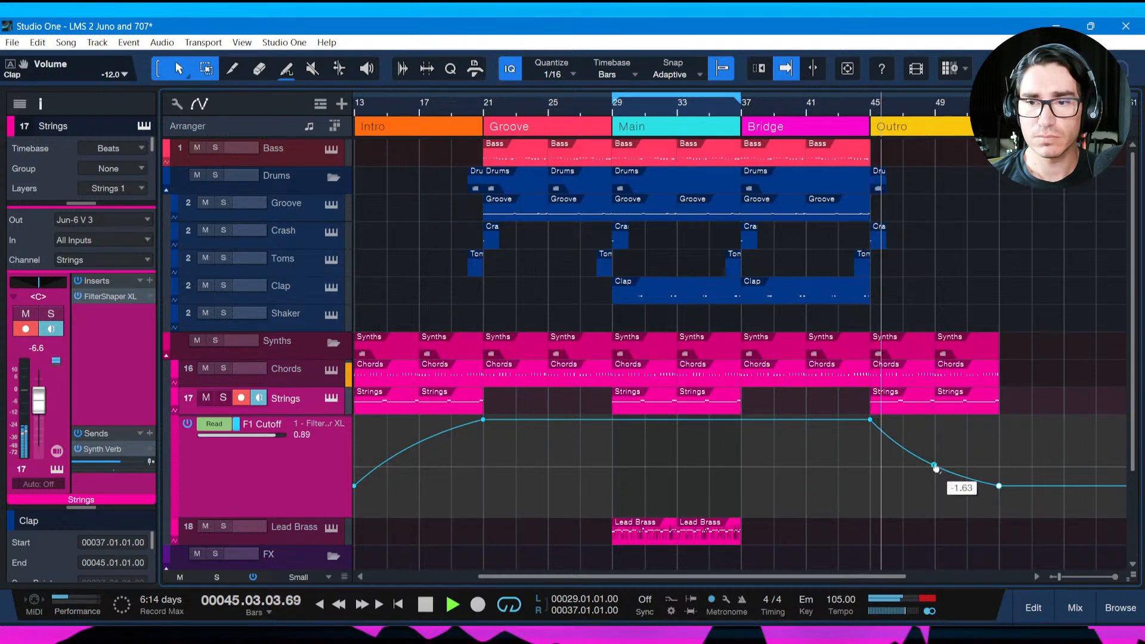
pyautogui.moveTo(936, 467); pyautogui.dragTo(942, 455)
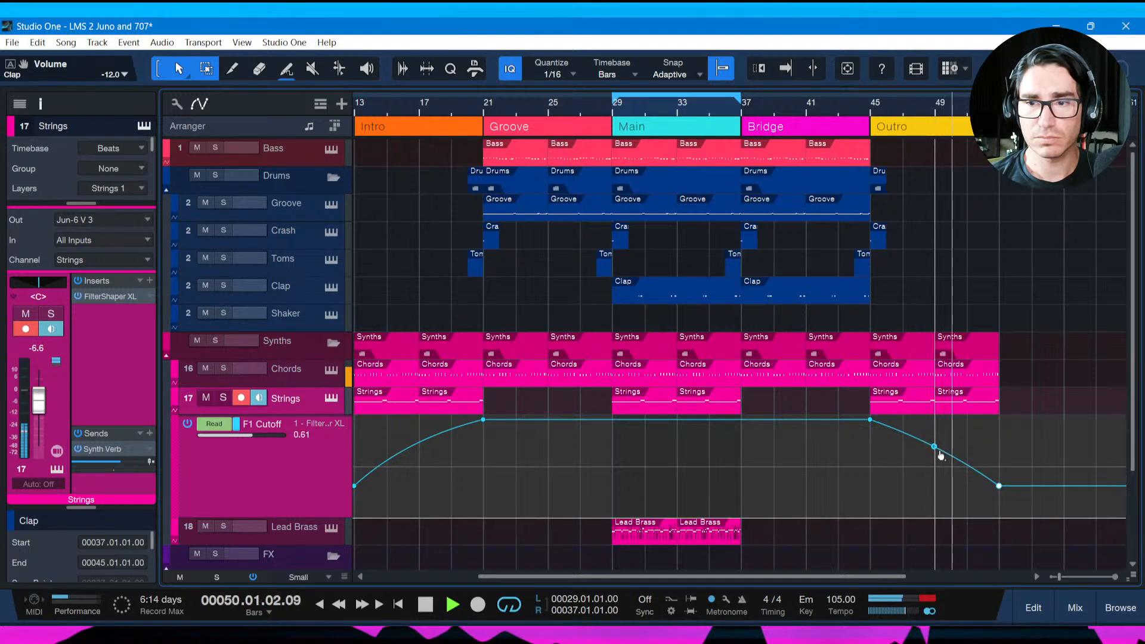
pyautogui.moveTo(938, 453)
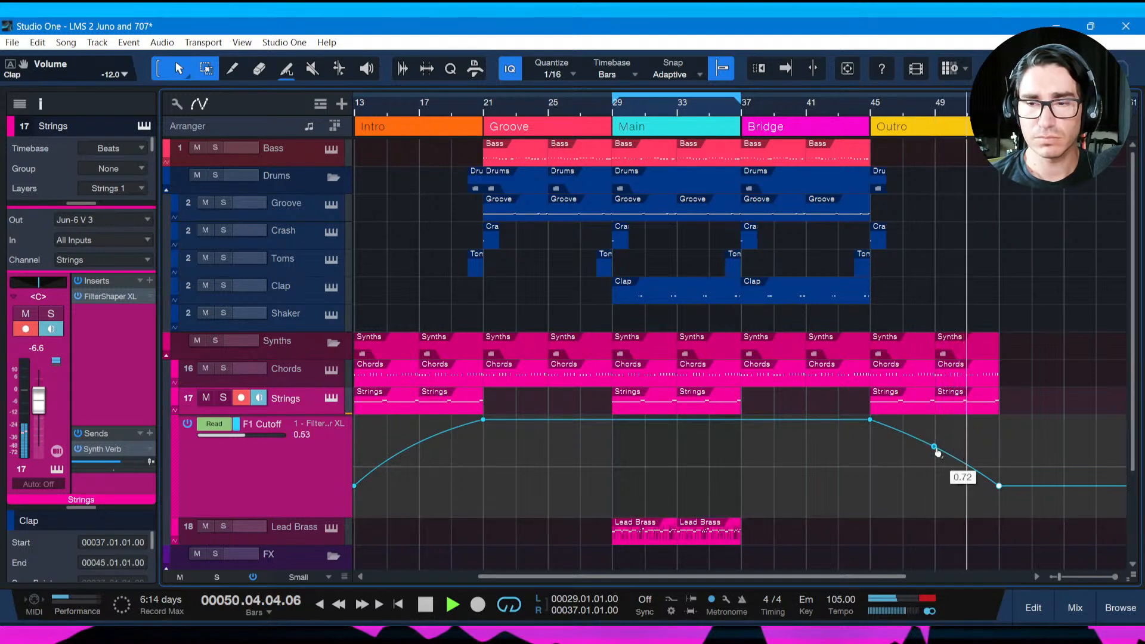
pyautogui.hotkey('ctrl', 's')
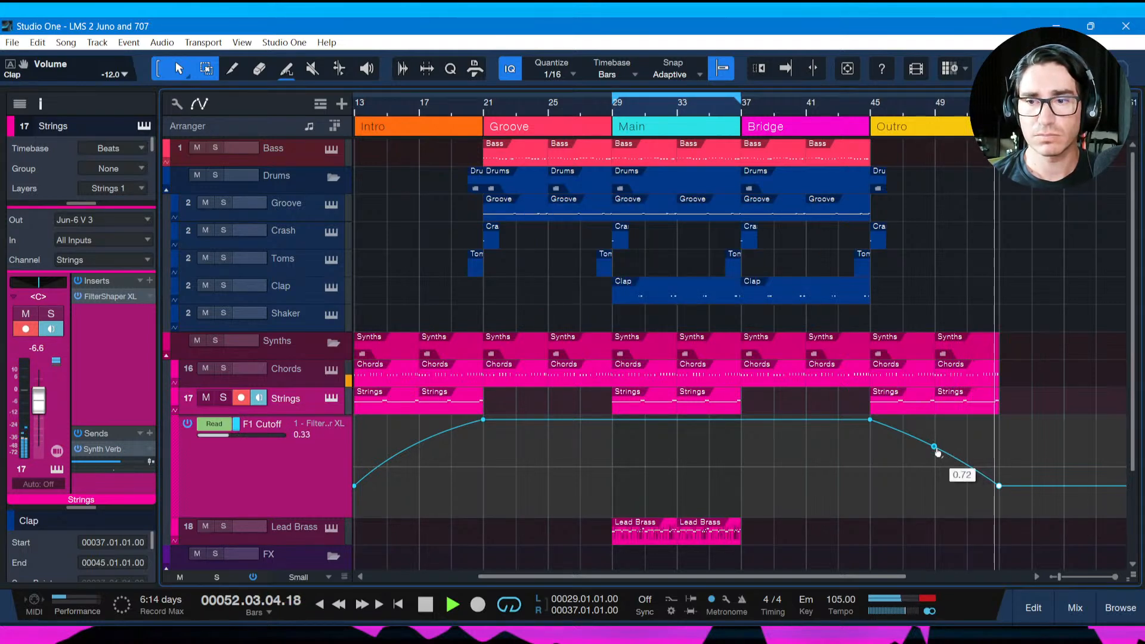
pyautogui.press('space')
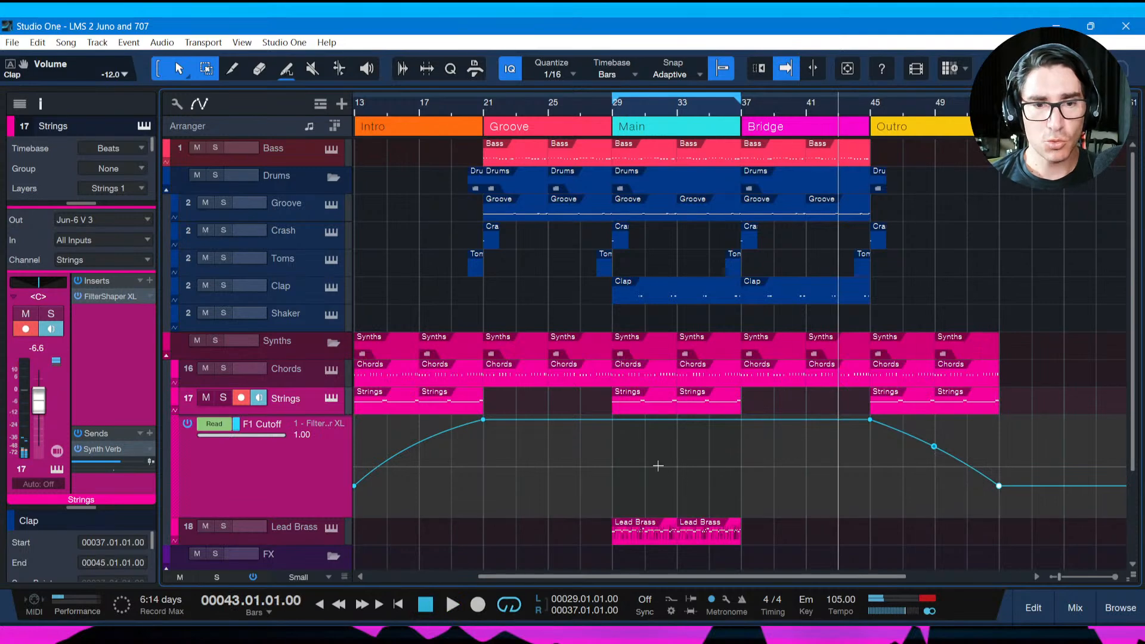
# Rename the FX 1 track as Rev Crash.
pyautogui.press('Delete')
pyautogui.click(419, 443)
pyautogui.scroll(-3, 334, 489)
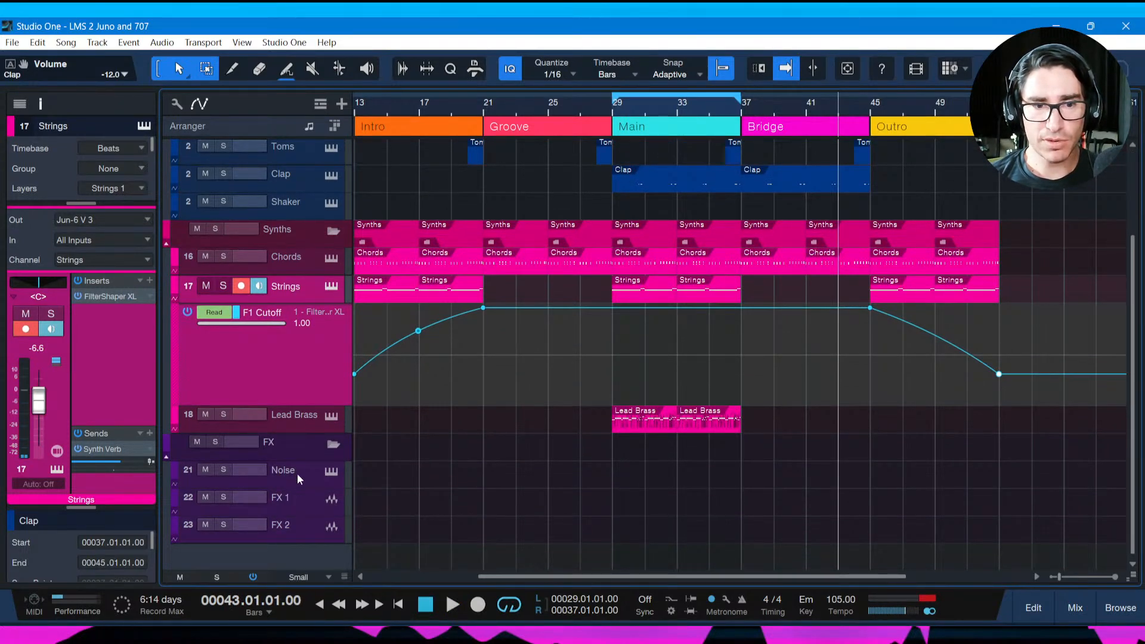
pyautogui.doubleClick(286, 501)
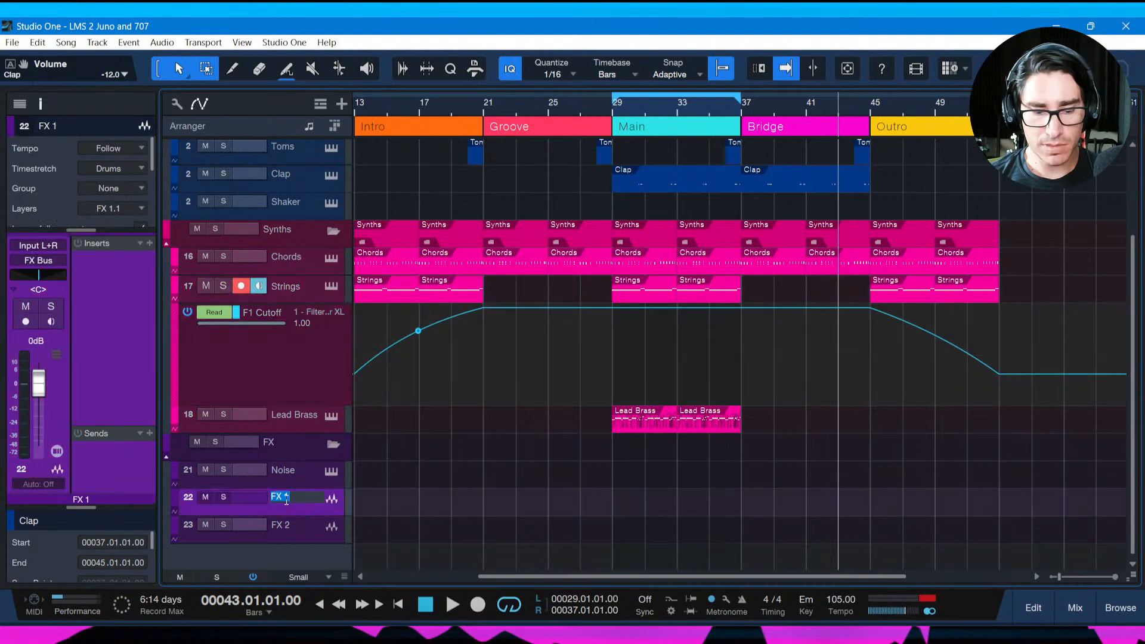
pyautogui.write('Rev Cras')
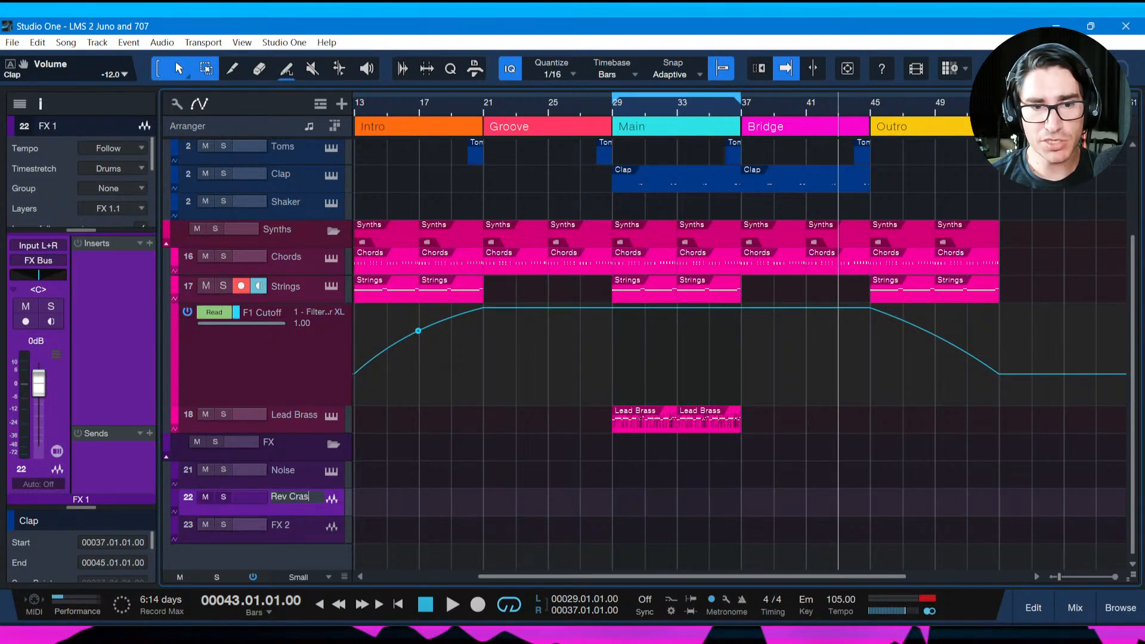
pyautogui.write('h')
pyautogui.press('Return')
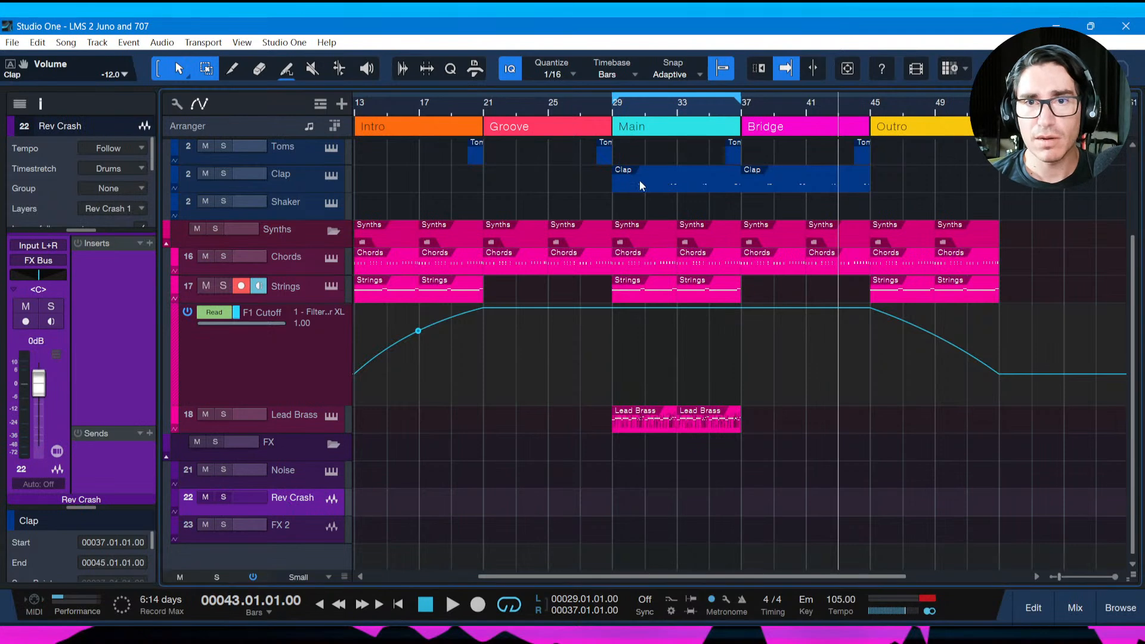
# Browse the samples to the Roland TR-707 Cymbals folder within Synthwave Dojo 80s Drum Machines, collapsing the Korg DDD-1 and Roland R8 folders.
pyautogui.scroll(3, 537, 307)
pyautogui.scroll(-4, 549, 334)
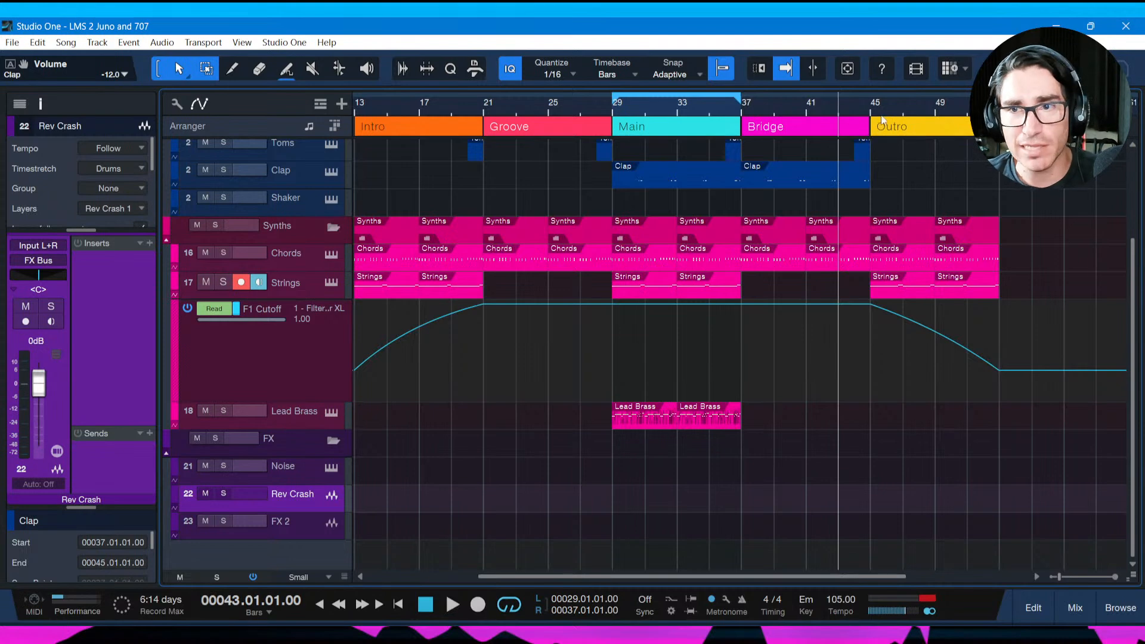
pyautogui.press('F5')
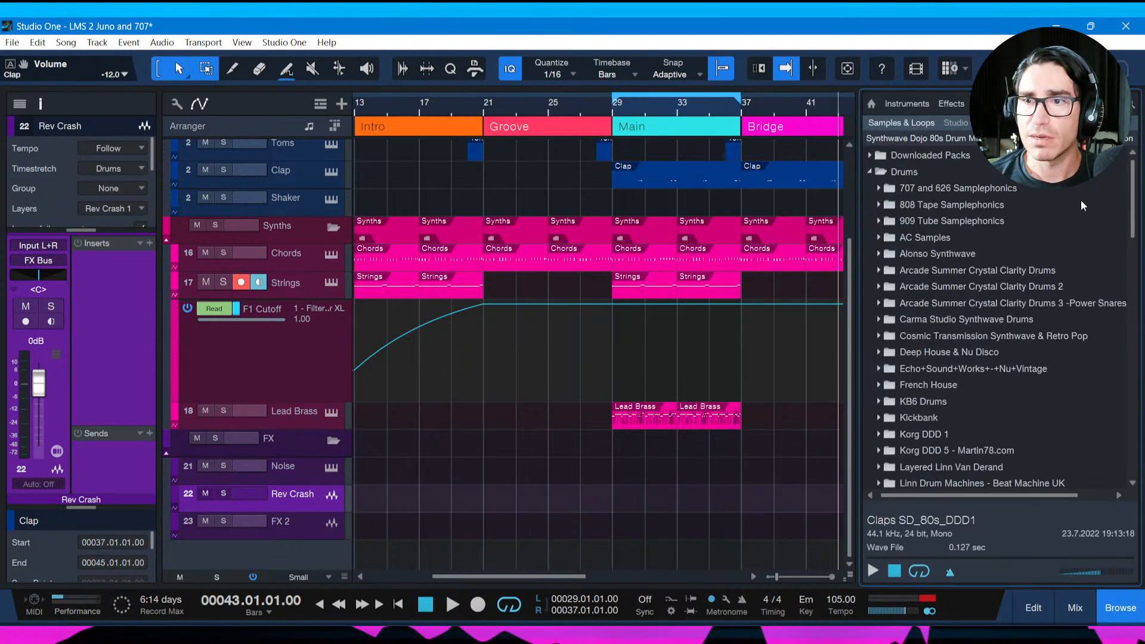
pyautogui.scroll(-3, 1127, 264)
pyautogui.moveTo(1127, 264); pyautogui.dragTo(1128, 369)
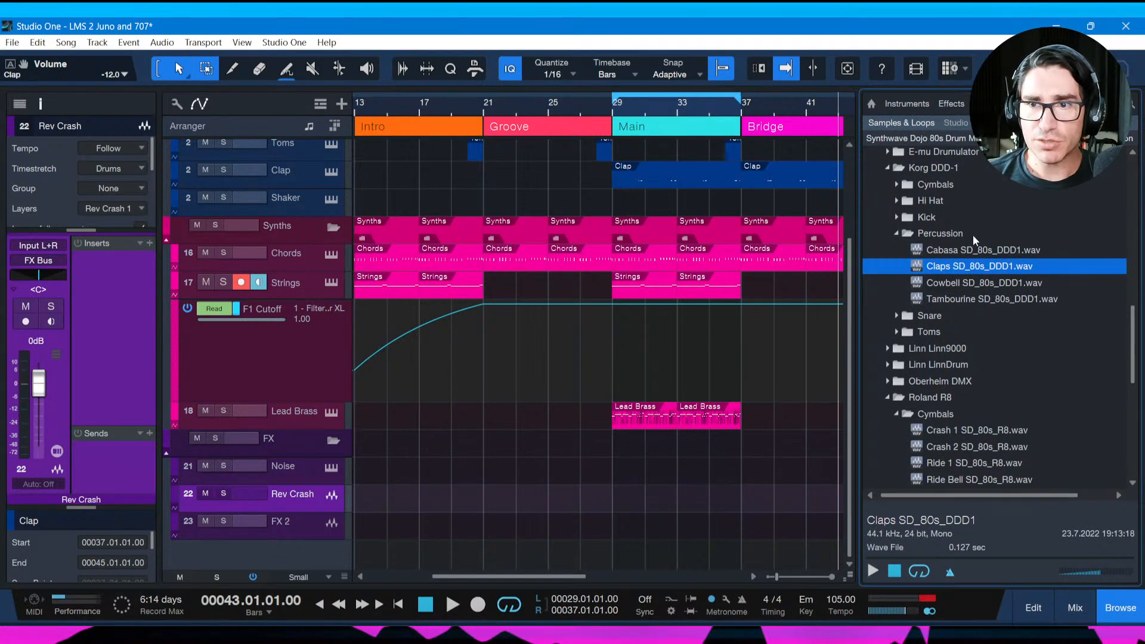
pyautogui.scroll(2, 973, 235)
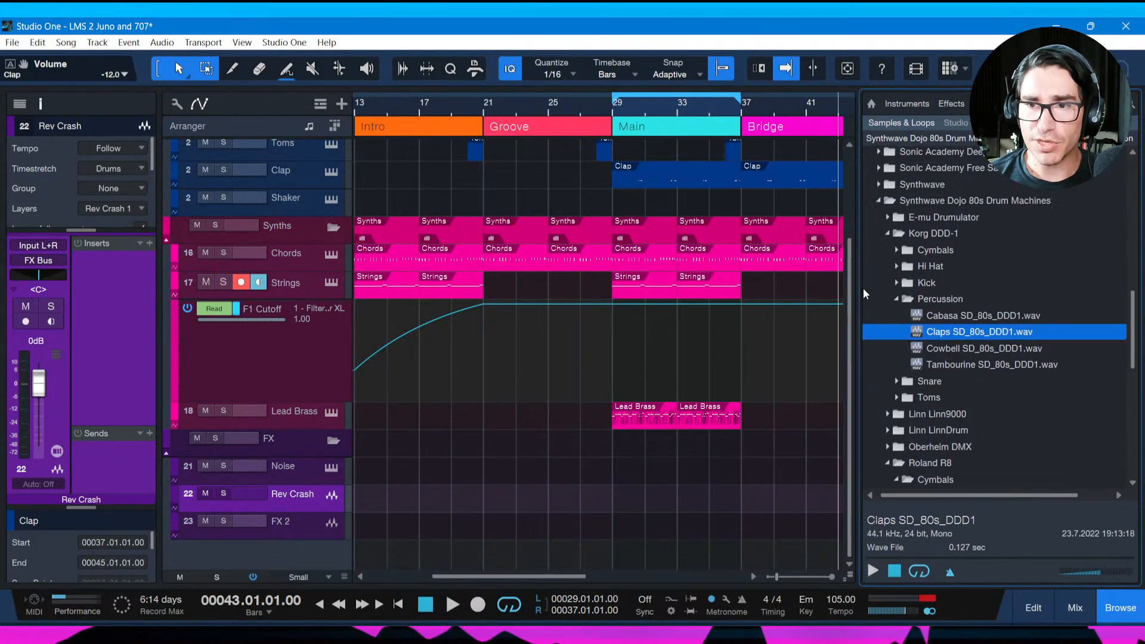
pyautogui.click(887, 234)
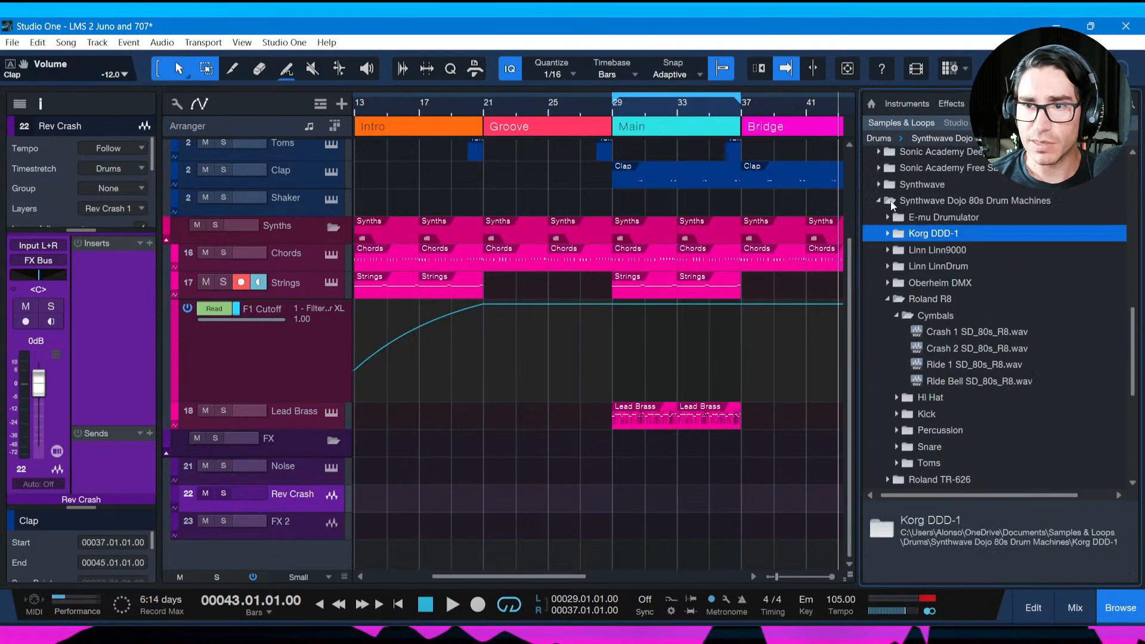
pyautogui.click(887, 299)
pyautogui.click(887, 331)
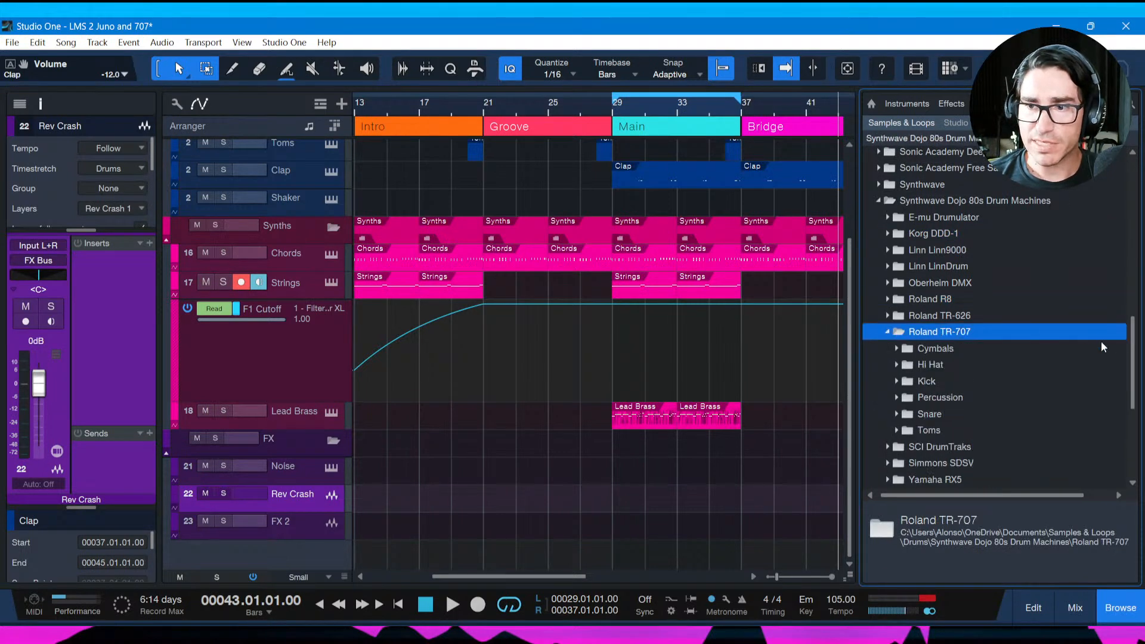
pyautogui.scroll(-1, 1135, 365)
pyautogui.scroll(-1, 1135, 365)
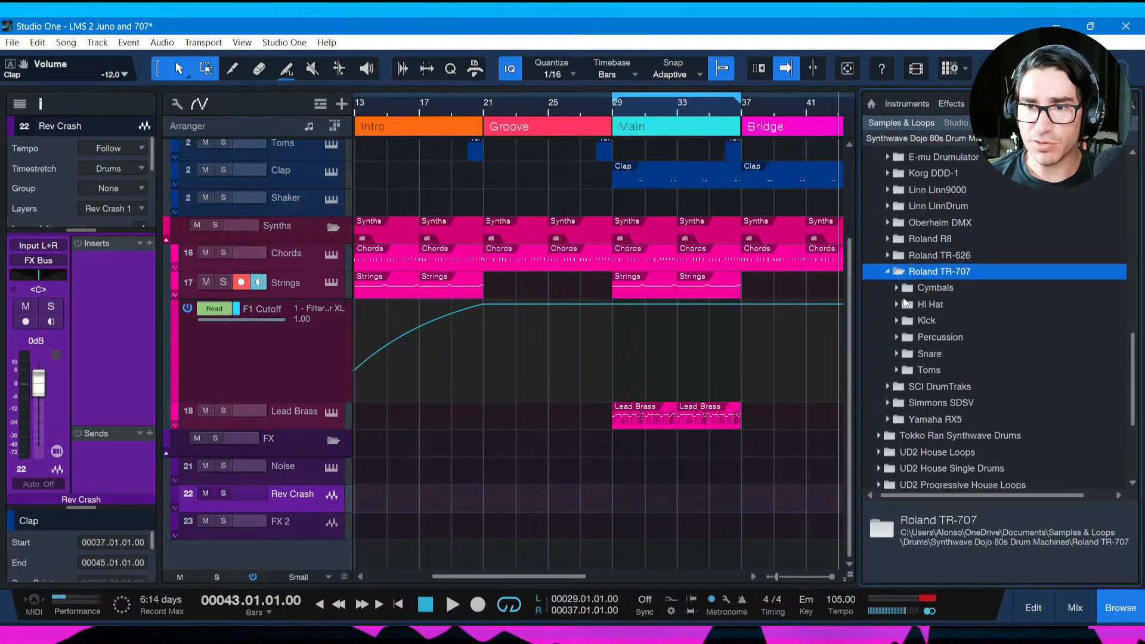
pyautogui.doubleClick(936, 288)
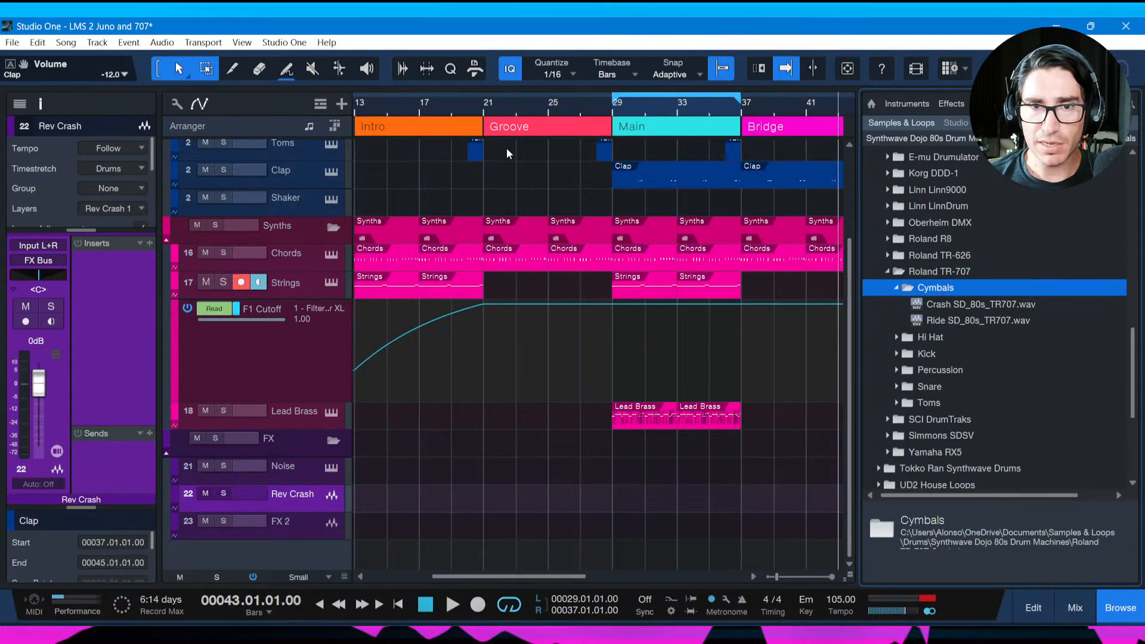
# Place the Crash SD_80s_TR707.wav sample on the Rev Crash track at bar 20.
pyautogui.scroll(4, 496, 130)
pyautogui.scroll(3, 496, 130)
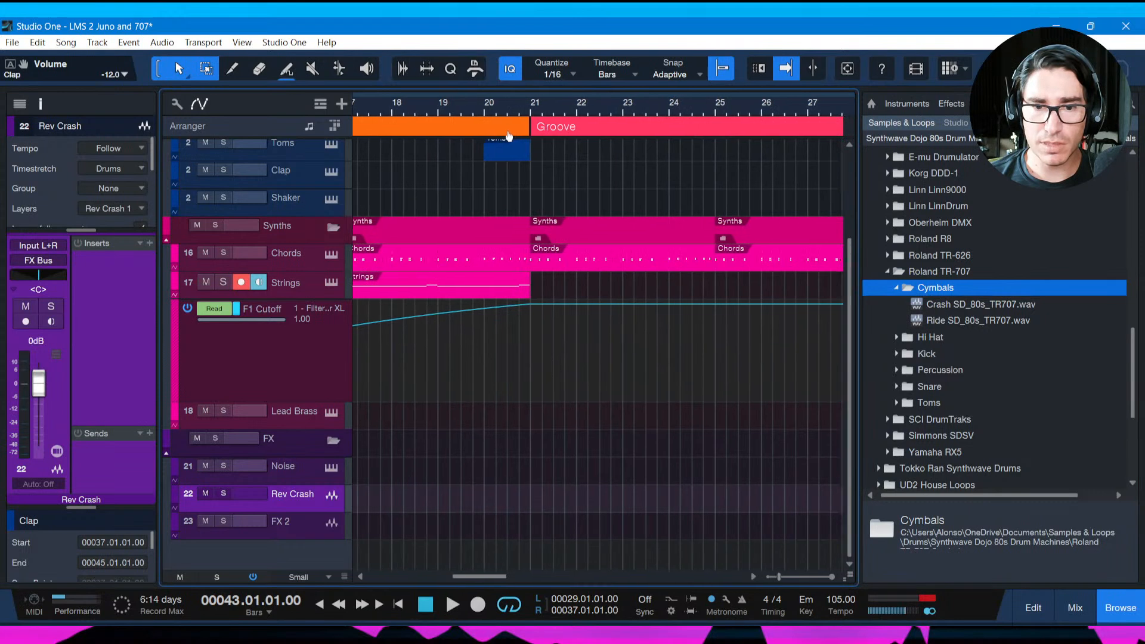
pyautogui.moveTo(940, 305); pyautogui.dragTo(499, 503)
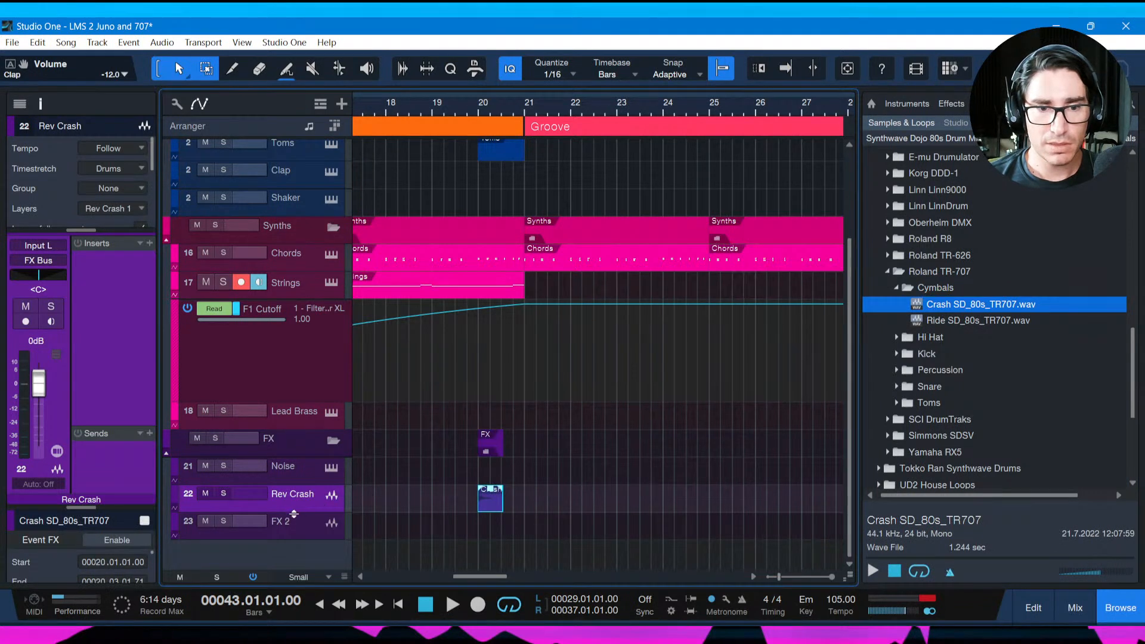
# Enlarge the Rev Crash track's height and set its channel format to Stereo.
pyautogui.moveTo(297, 514); pyautogui.dragTo(277, 573)
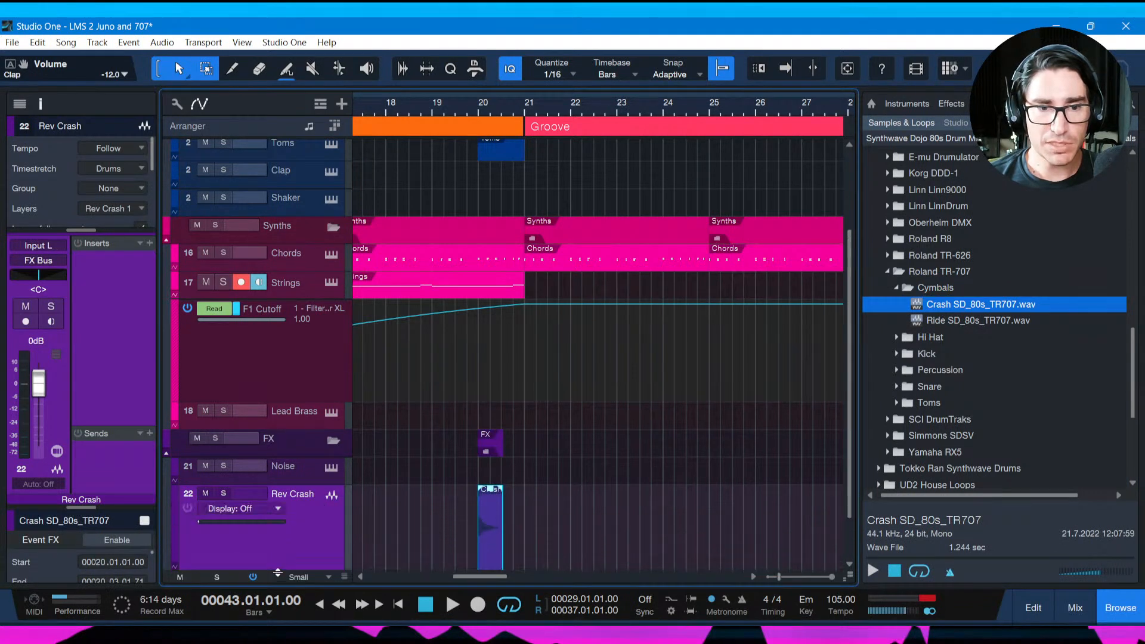
pyautogui.click(280, 507)
pyautogui.click(300, 508)
pyautogui.scroll(-2, 300, 508)
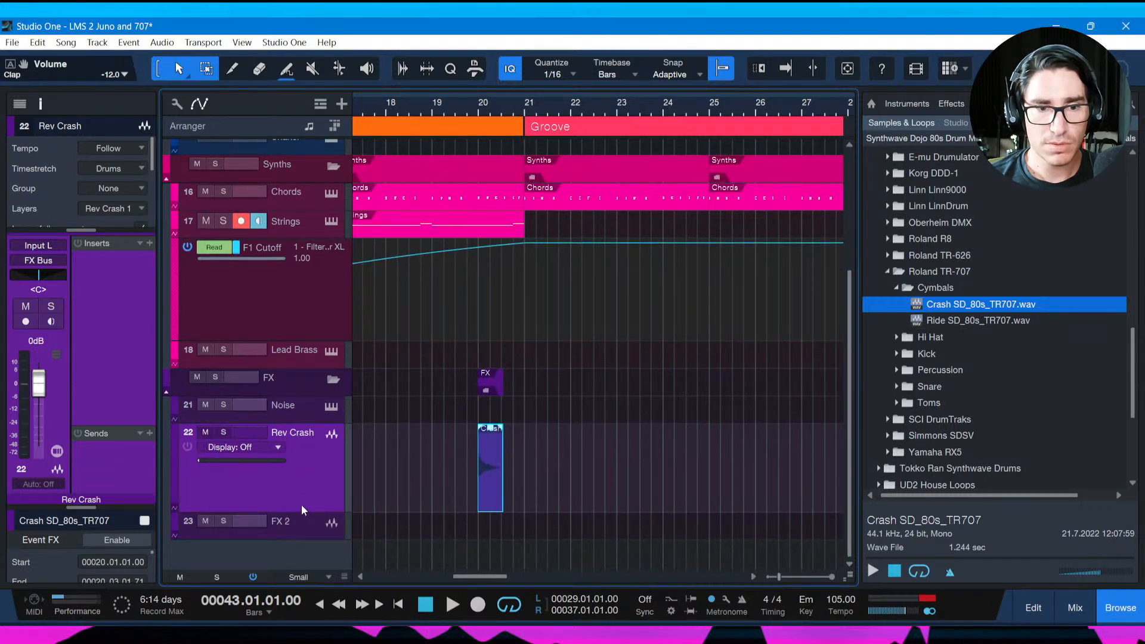
pyautogui.moveTo(301, 512)
pyautogui.mouseDown()
pyautogui.moveTo(300, 570)
pyautogui.moveTo(313, 524)
pyautogui.mouseUp()
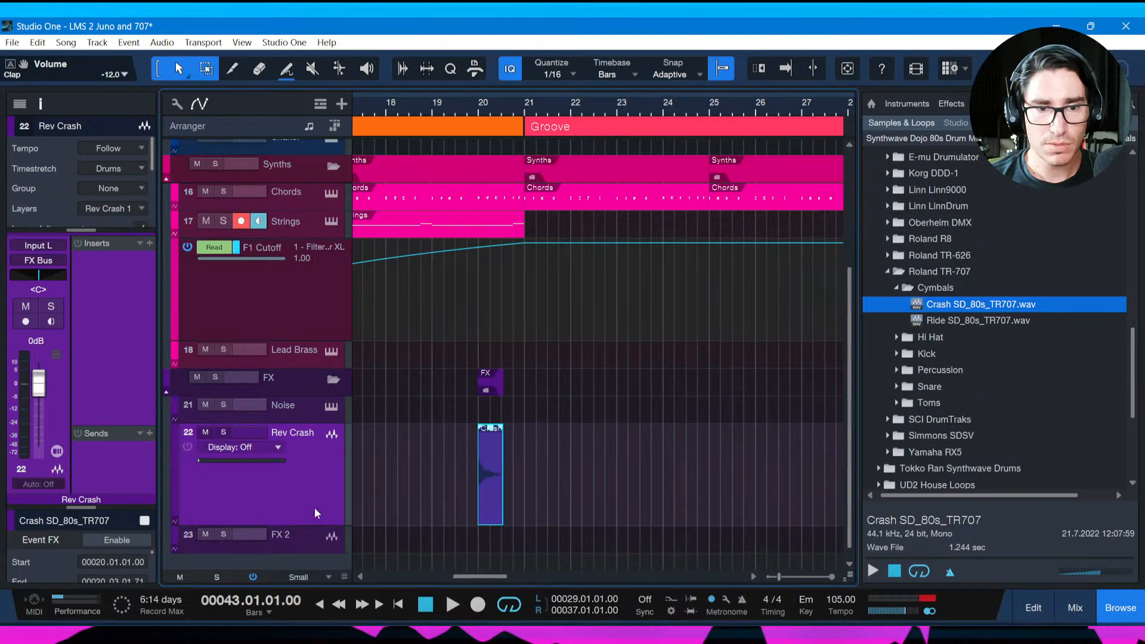
pyautogui.press('a')
pyautogui.click(242, 446)
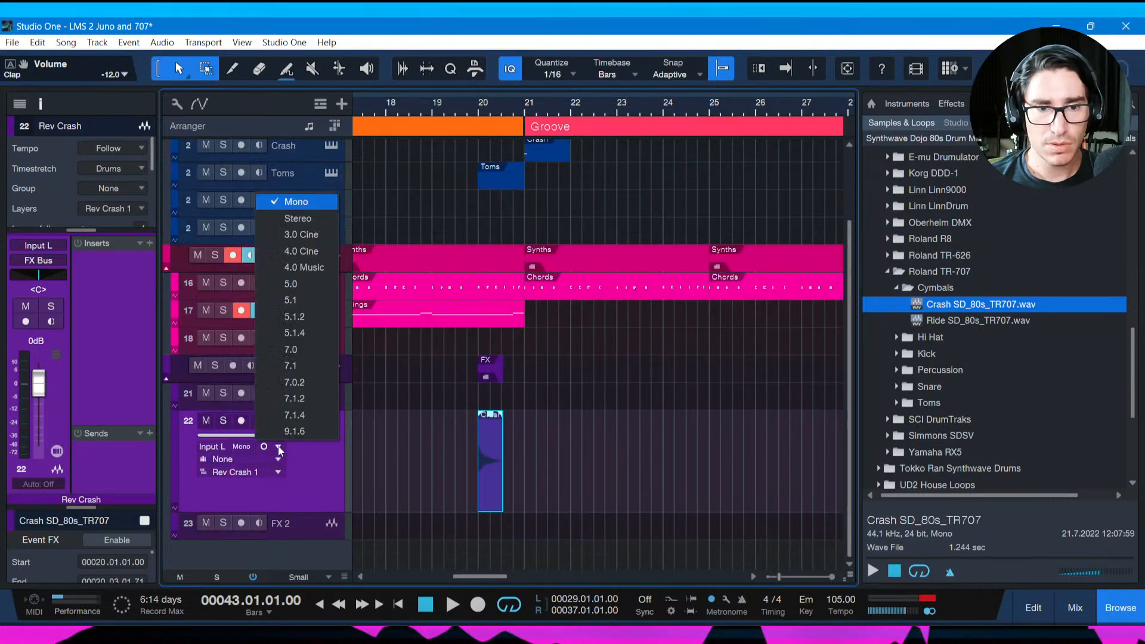
pyautogui.click(298, 218)
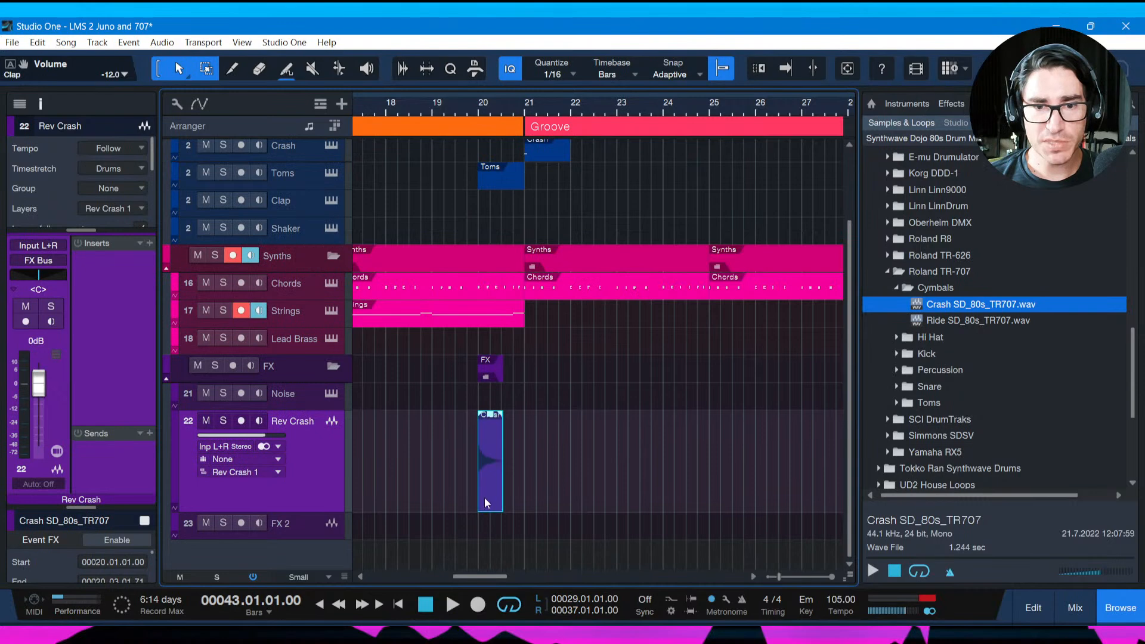
# Try to reverse the crash clip at bar 20 and switch the Rev Crash track back to Stereo.
pyautogui.moveTo(484, 101); pyautogui.dragTo(496, 131)
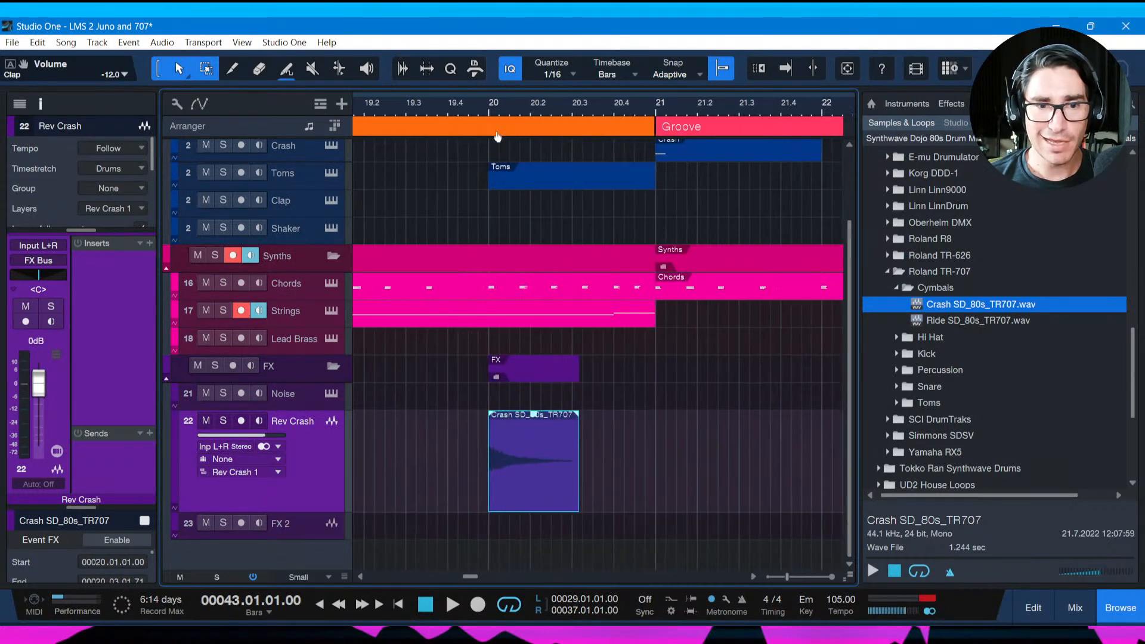
pyautogui.click(570, 429)
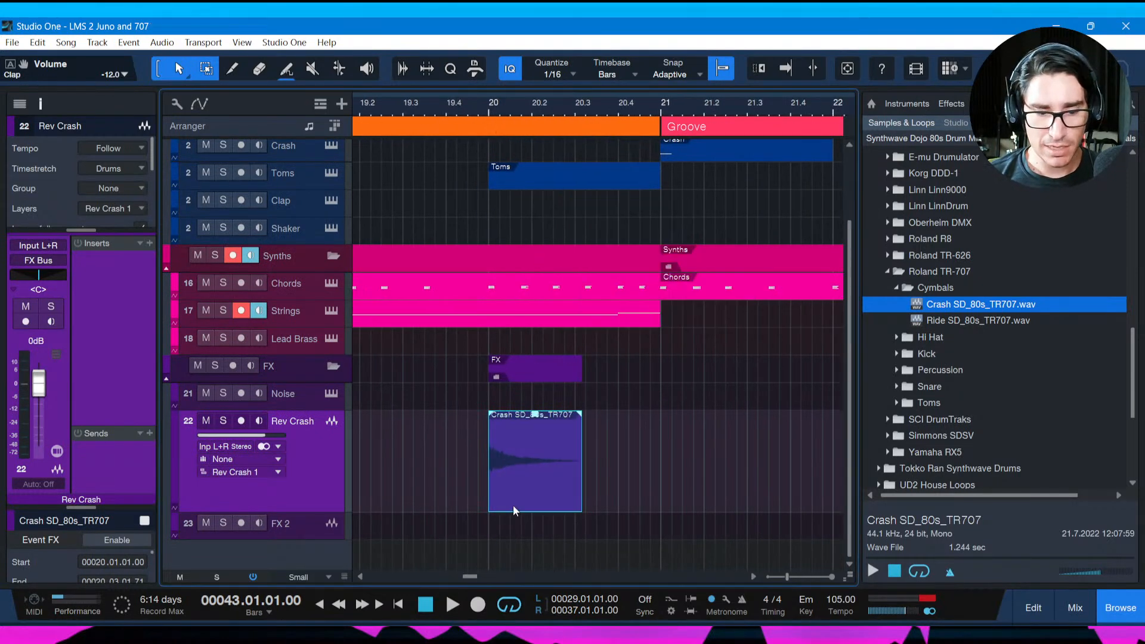
pyautogui.hotkey('ctrl', 'r')
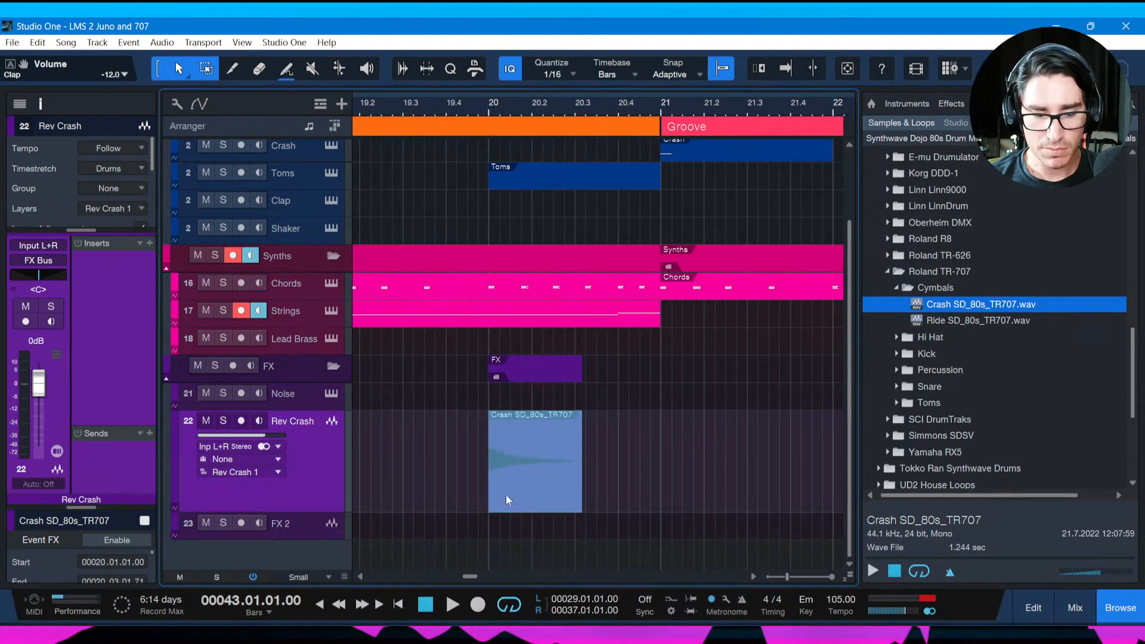
pyautogui.click(263, 446)
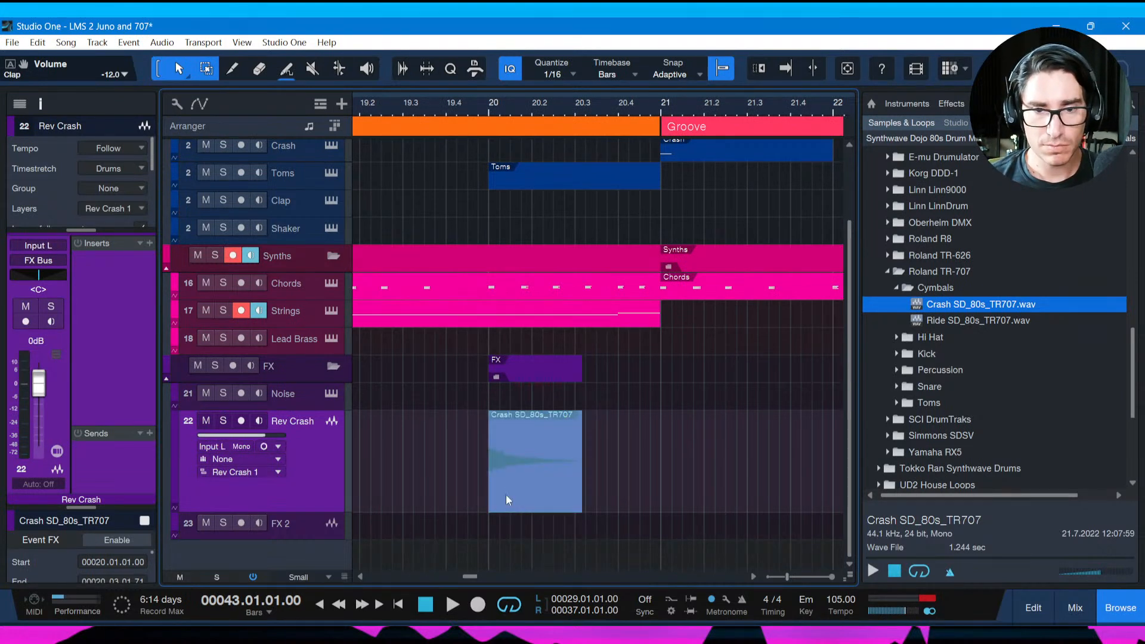
pyautogui.click(263, 446)
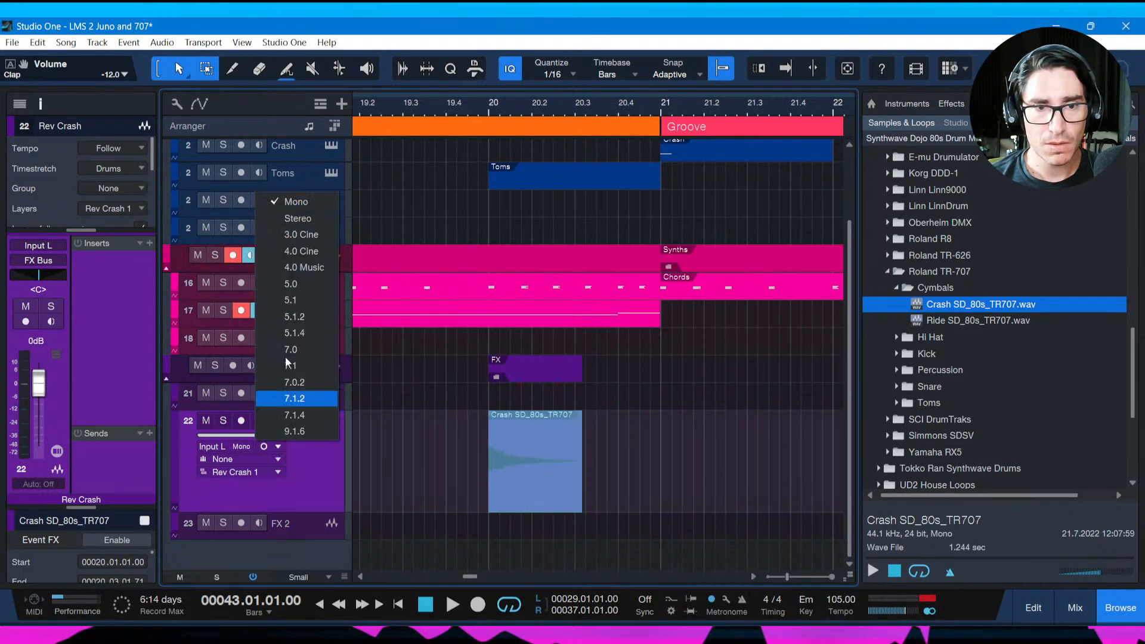
pyautogui.click(314, 226)
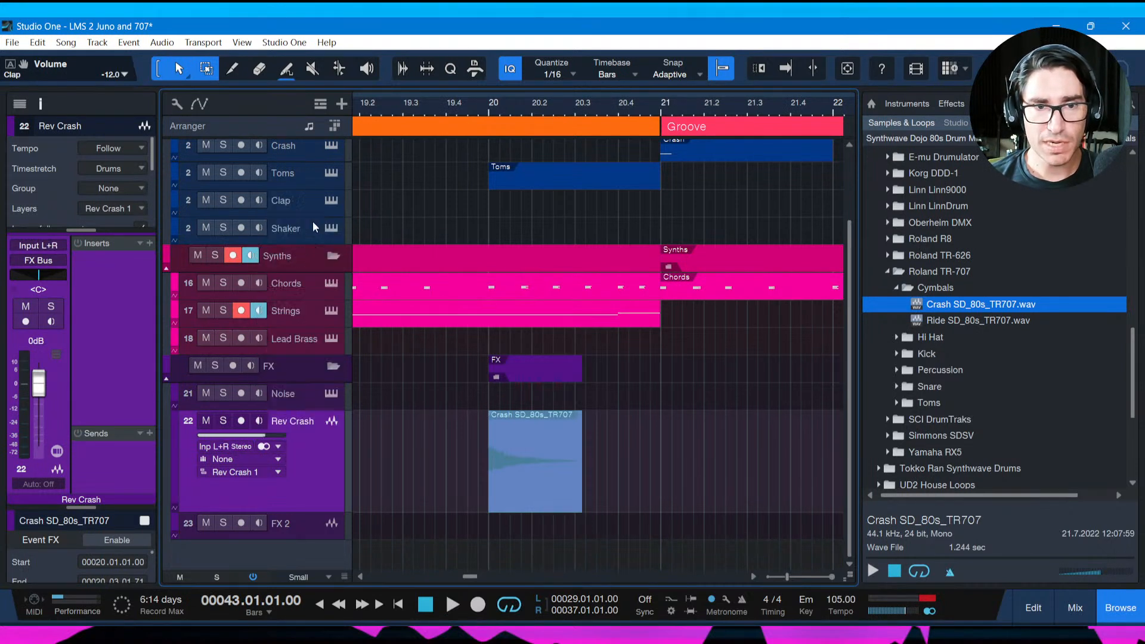
pyautogui.rightClick(524, 500)
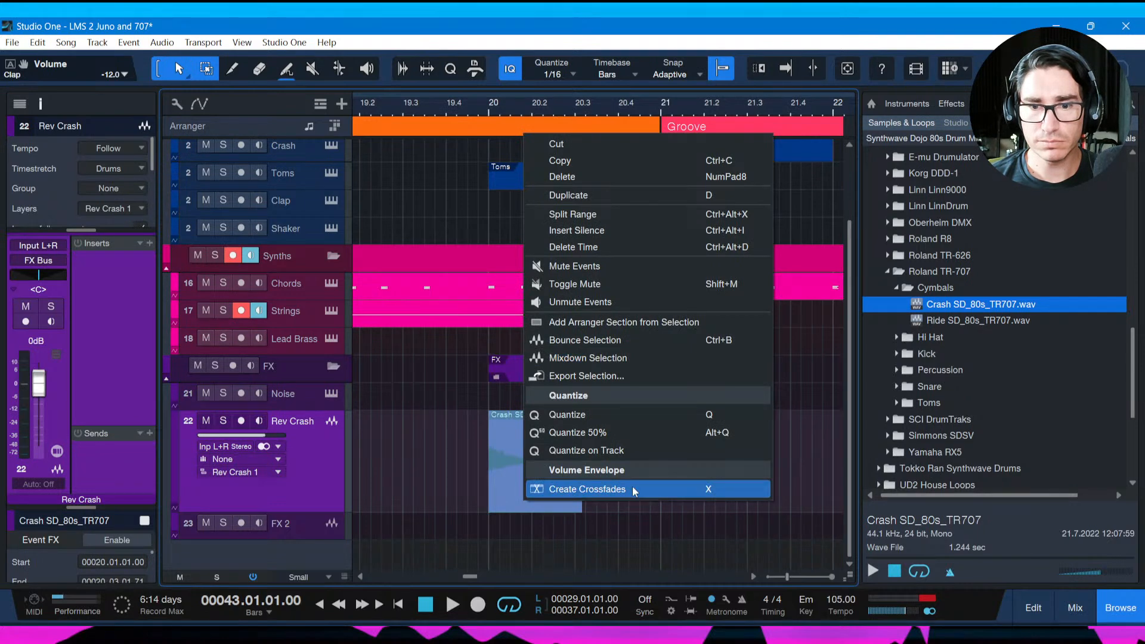
pyautogui.click(436, 494)
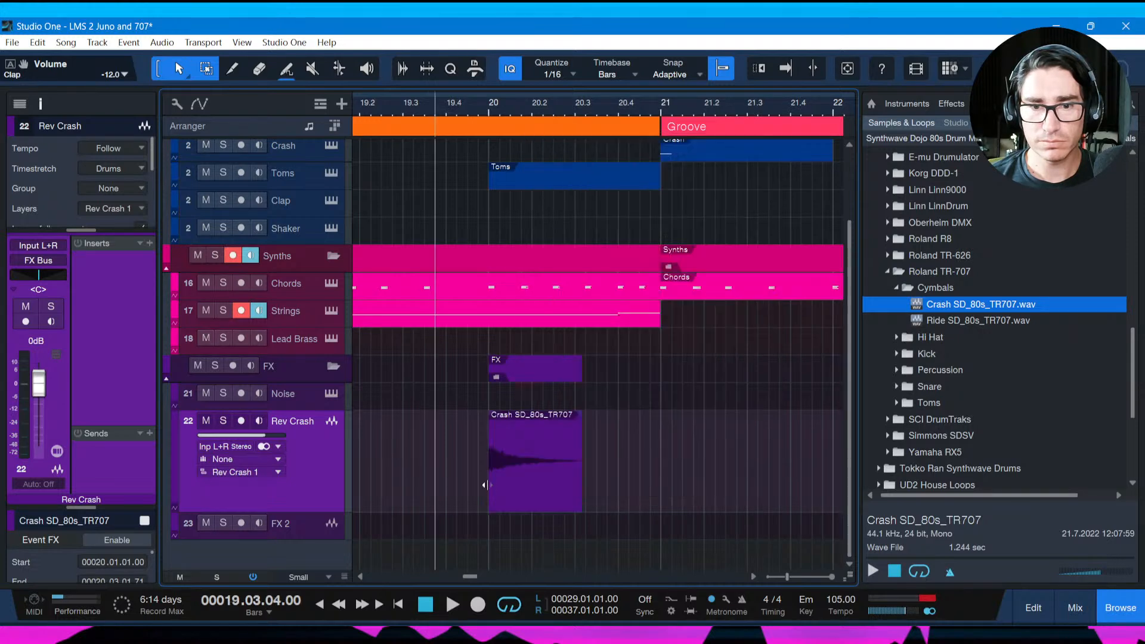
# Reverse the audio of the crash clip on the Rev Crash track.
pyautogui.click(502, 496)
pyautogui.rightClick(500, 492)
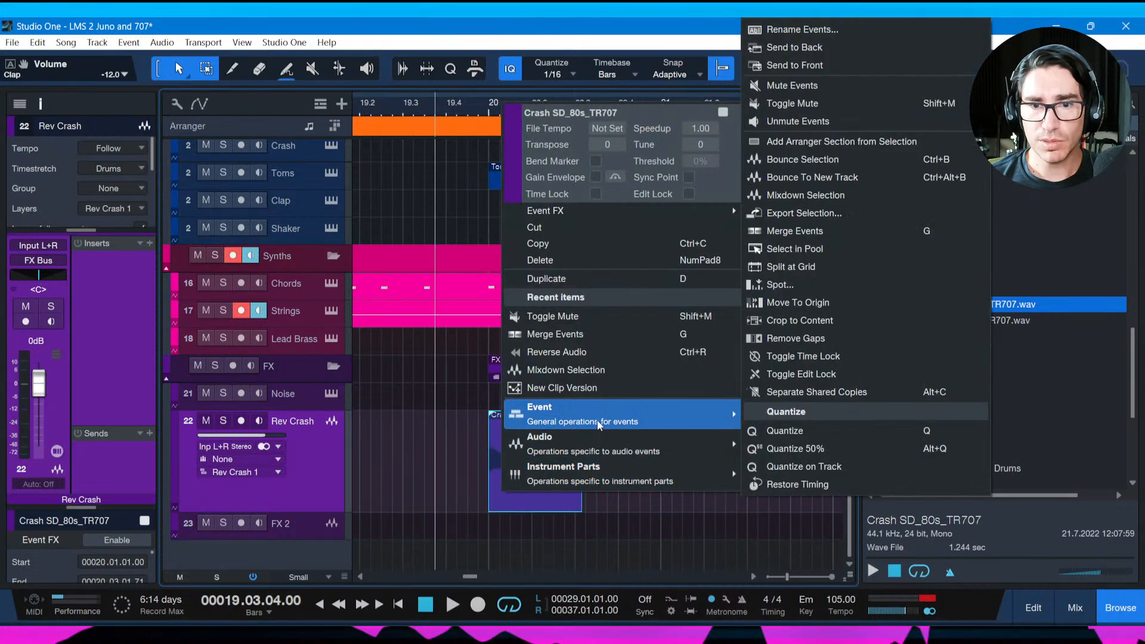
pyautogui.moveTo(602, 450)
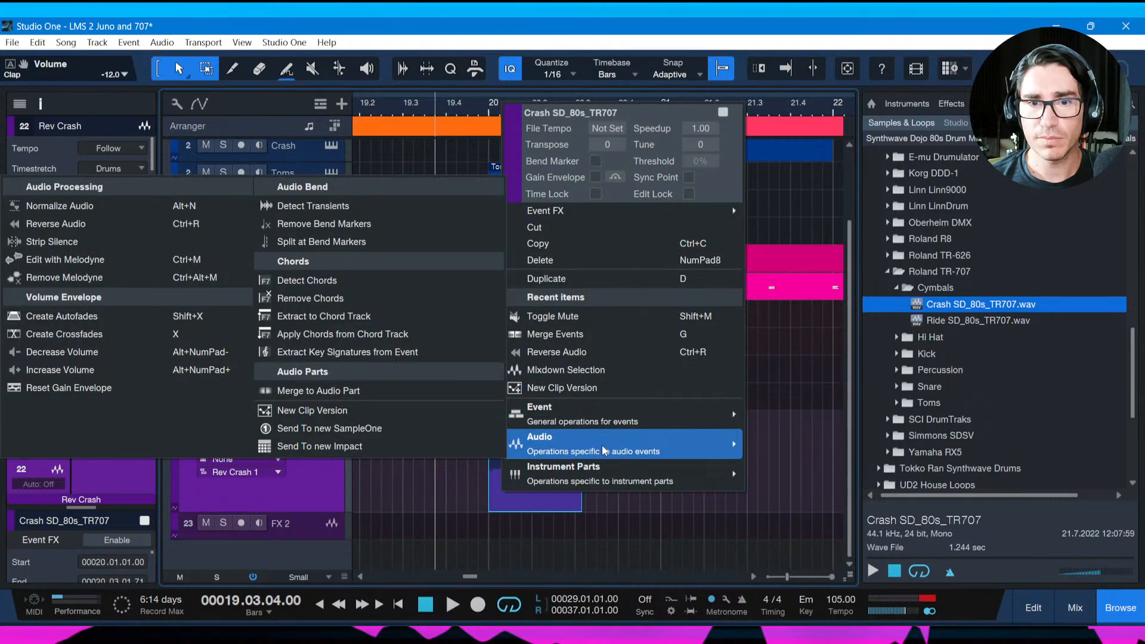
pyautogui.click(558, 352)
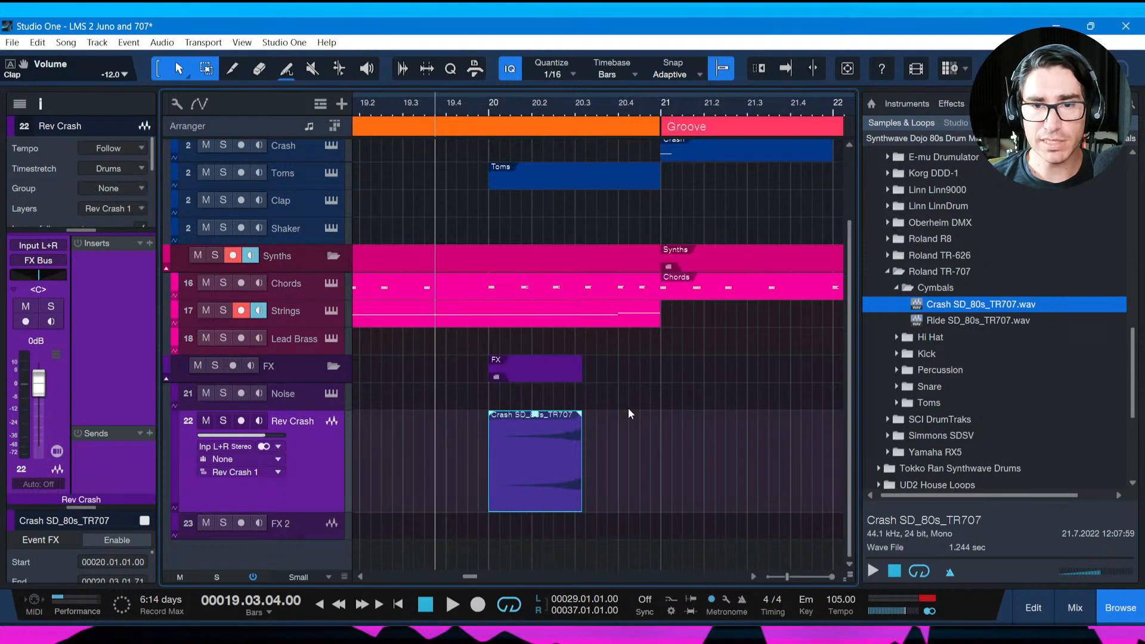
# Move the reversed crash clip to start at 20.01.04 and add a fade-in over about its first half.
pyautogui.scroll(3, 687, 120)
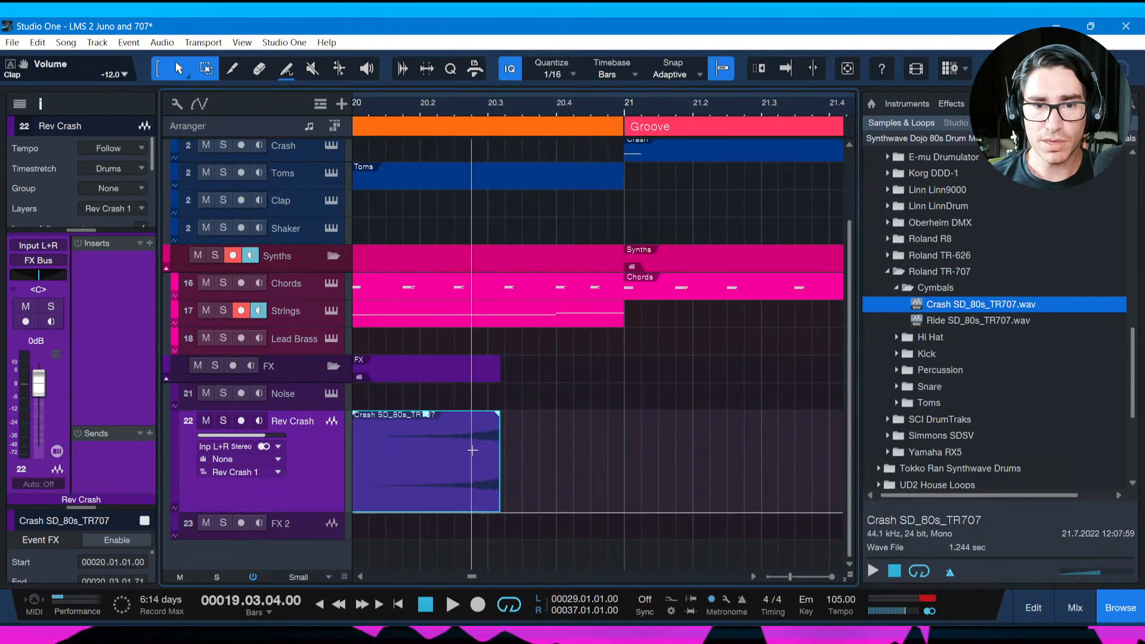
pyautogui.moveTo(478, 499); pyautogui.dragTo(530, 501)
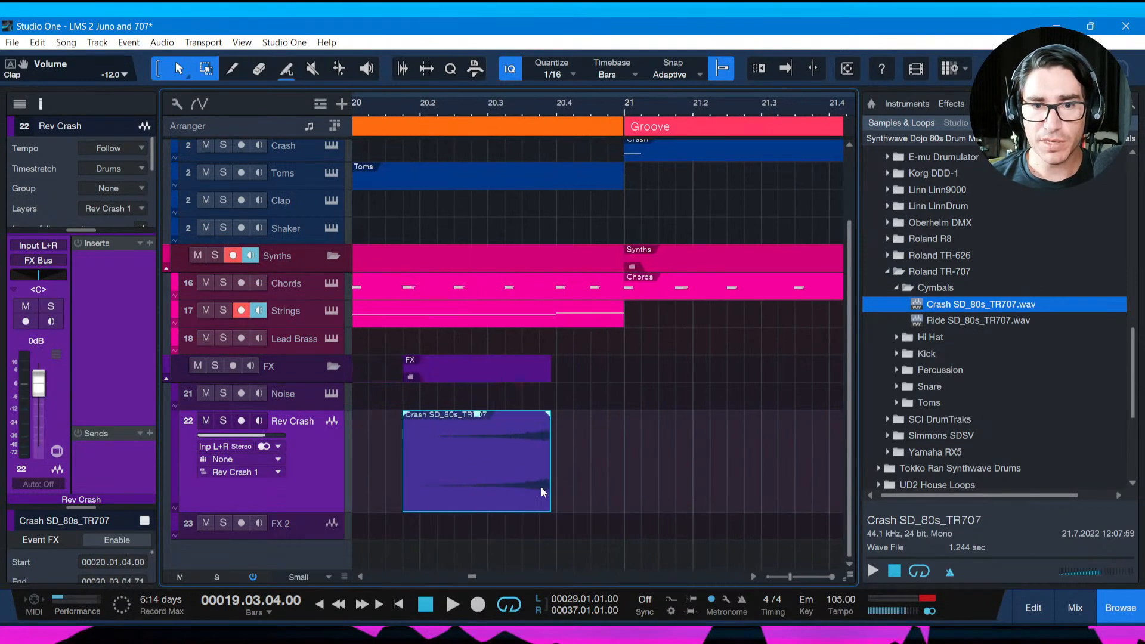
pyautogui.moveTo(407, 414); pyautogui.dragTo(483, 460)
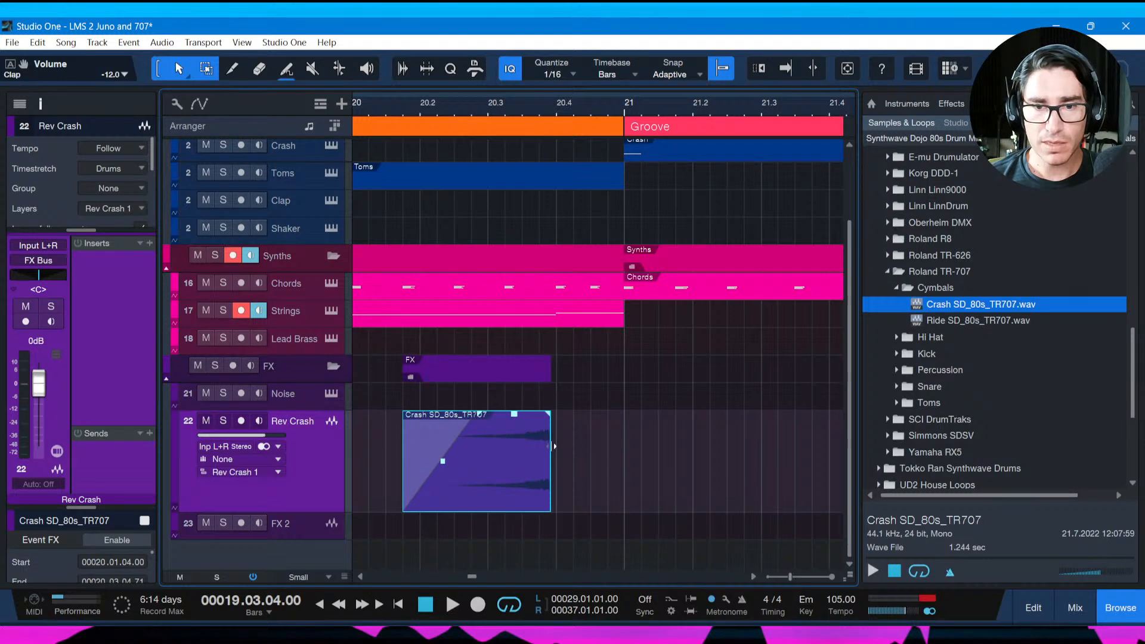
# Open the reversed crash clip in the audio editor, trim its end to 20.03.04.52, then solo the track and play it from 20.02.02.
pyautogui.doubleClick(526, 503)
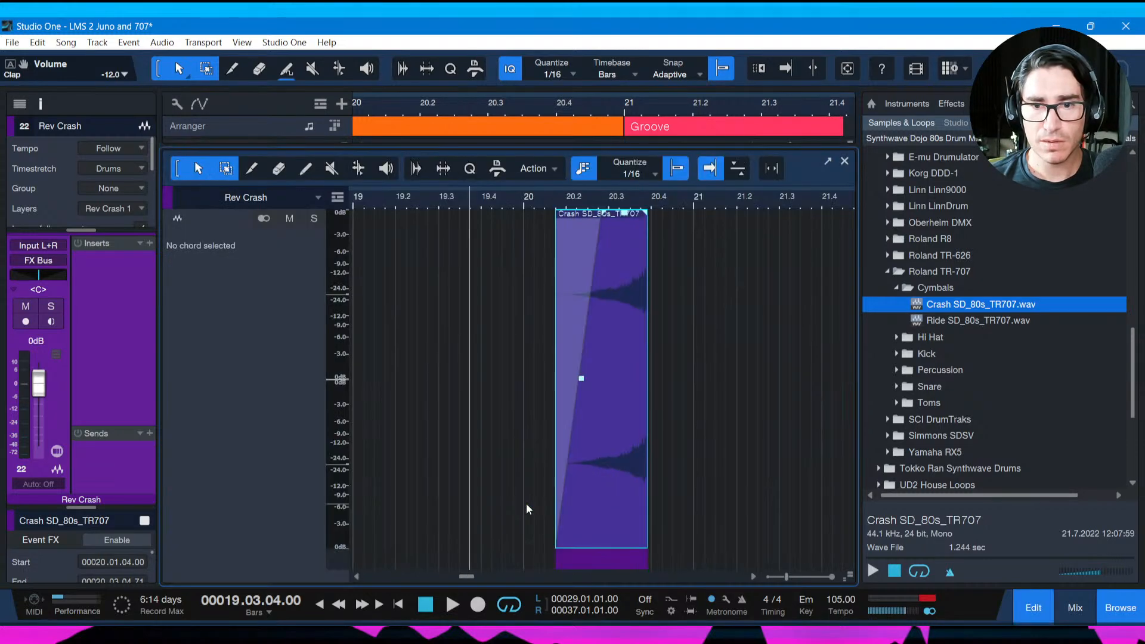
pyautogui.press('z')
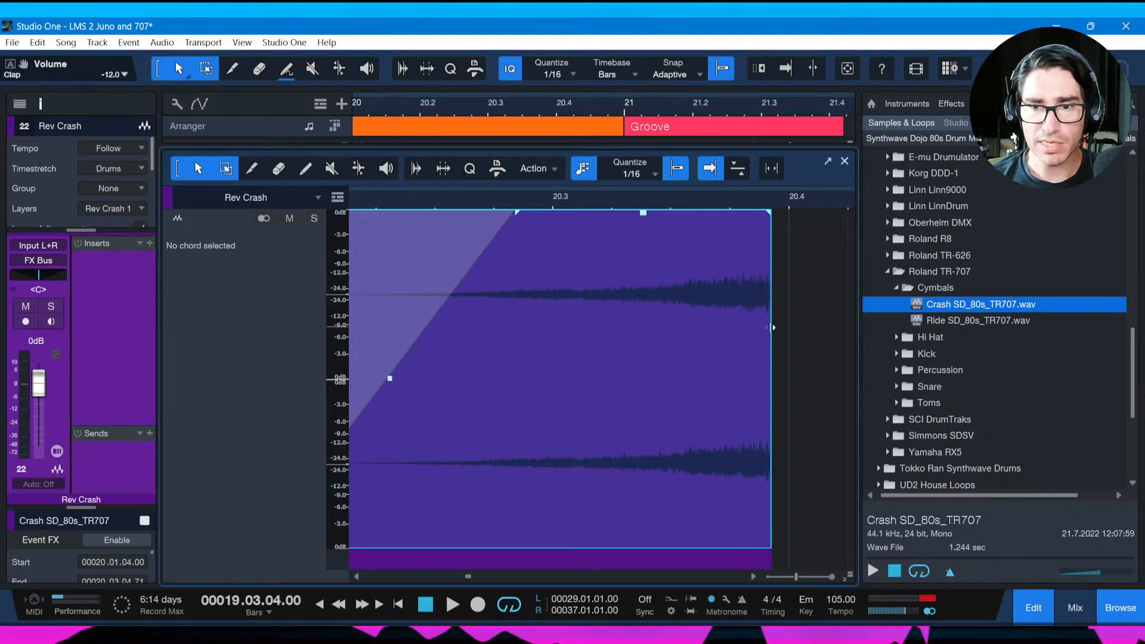
pyautogui.moveTo(772, 327); pyautogui.dragTo(760, 331)
pyautogui.moveTo(757, 213); pyautogui.dragTo(755, 222)
pyautogui.click(316, 219)
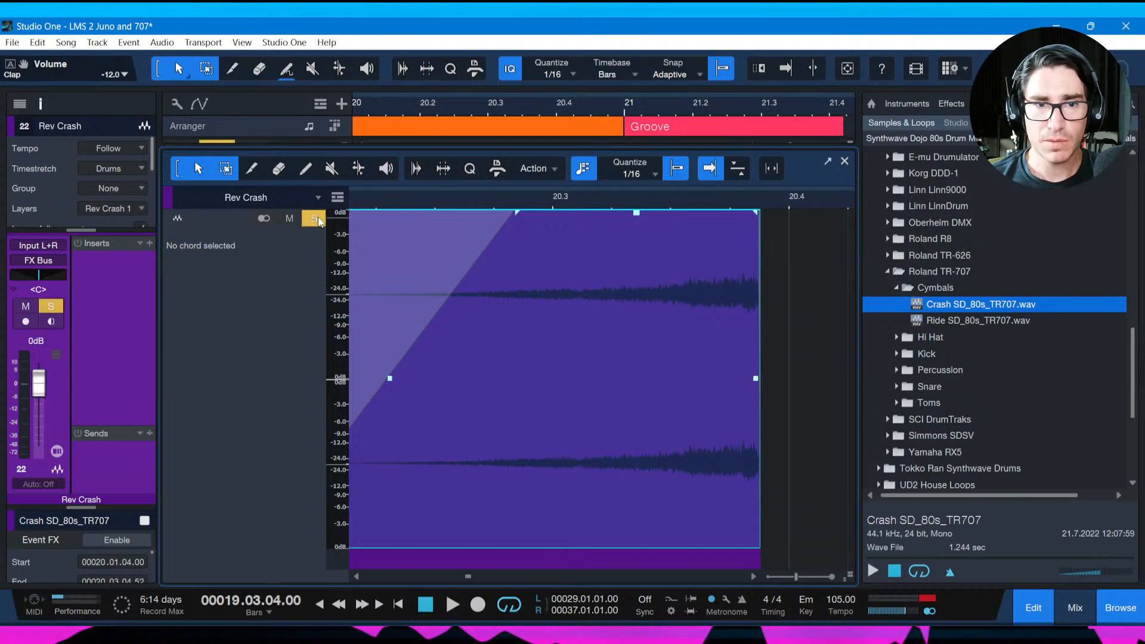
pyautogui.click(363, 202)
pyautogui.press('space')
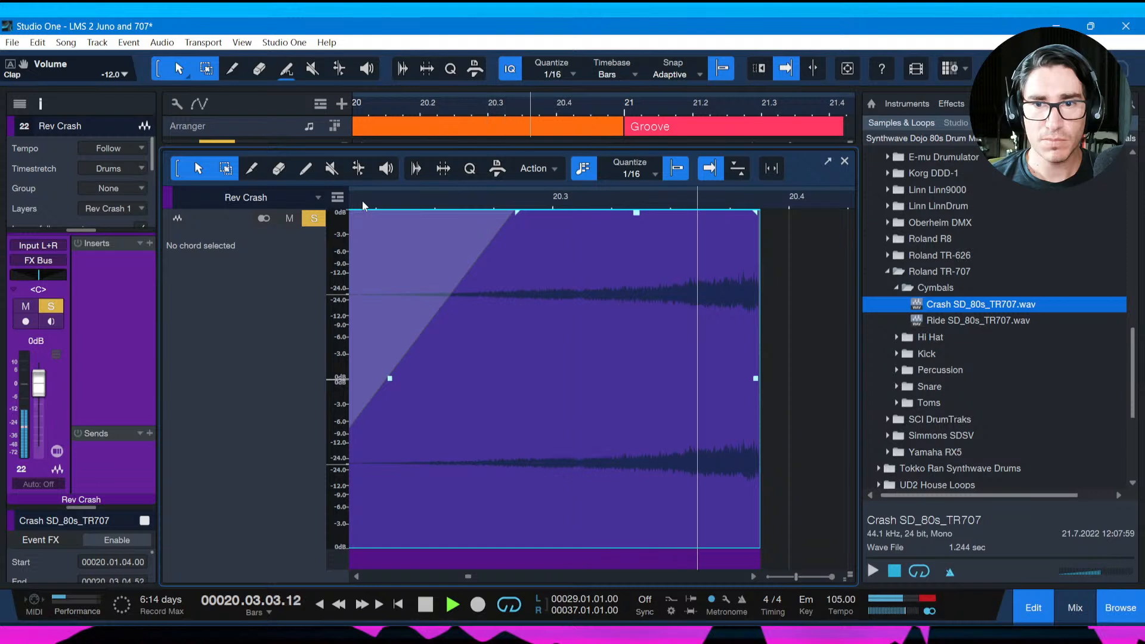
pyautogui.press('space')
pyautogui.press('space')
pyautogui.press('space')
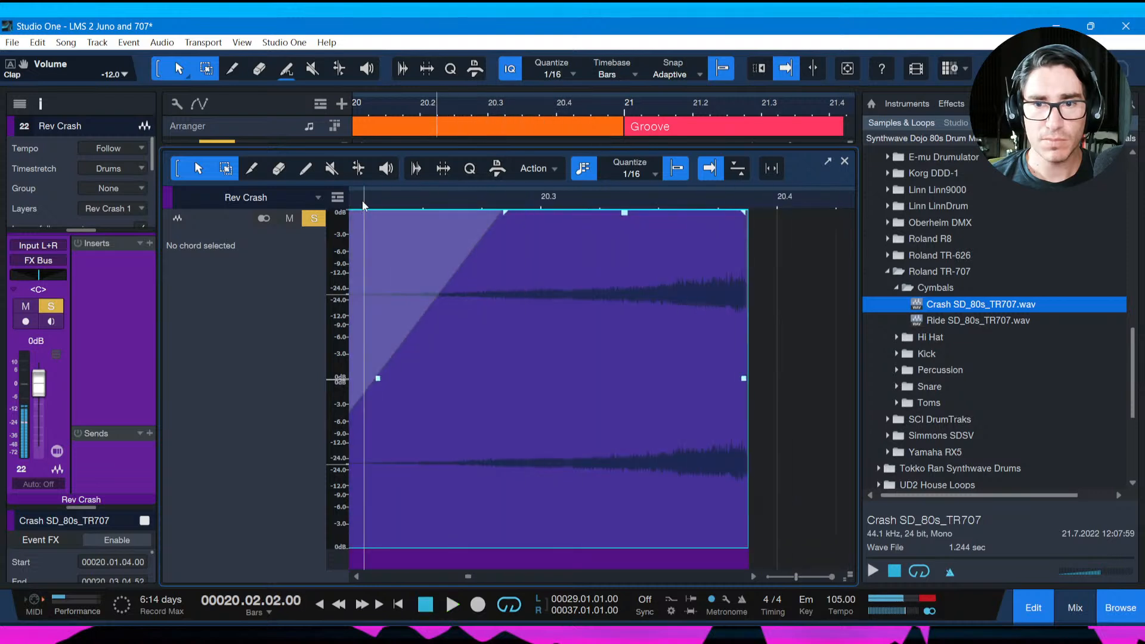
# Extend the crash clip's end slightly to 20.03.04.56, audition it, save the song and close the audio editor.
pyautogui.moveTo(745, 365)
pyautogui.mouseDown()
pyautogui.moveTo(722, 362)
pyautogui.moveTo(754, 363)
pyautogui.mouseUp()
pyautogui.press('space')
pyautogui.press('space')
pyautogui.press('space')
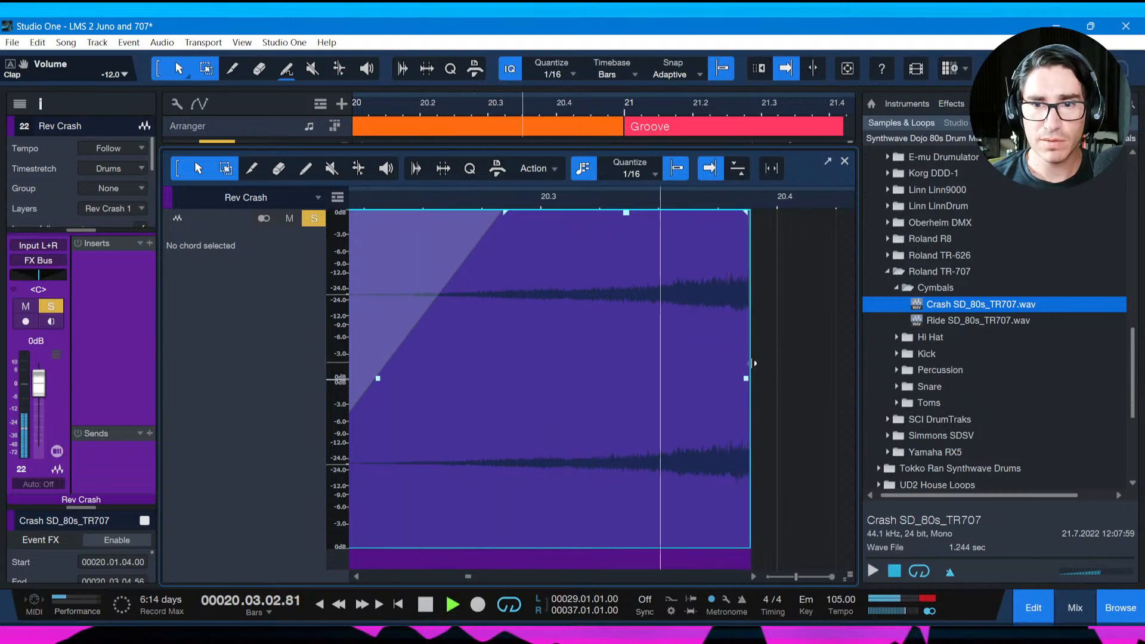
pyautogui.press('space')
pyautogui.hotkey('ctrl', 's')
pyautogui.press('F2')
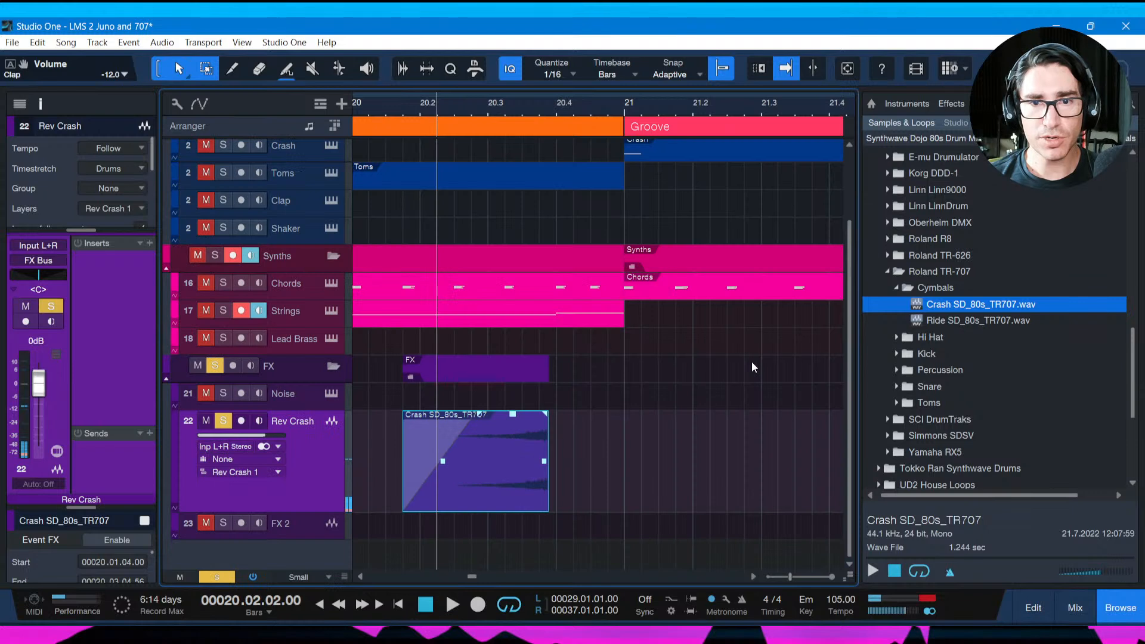
# Enable Snap Event End and move the reversed crash clip so it ends exactly at bar 21, where the Groove section begins.
pyautogui.click(701, 75)
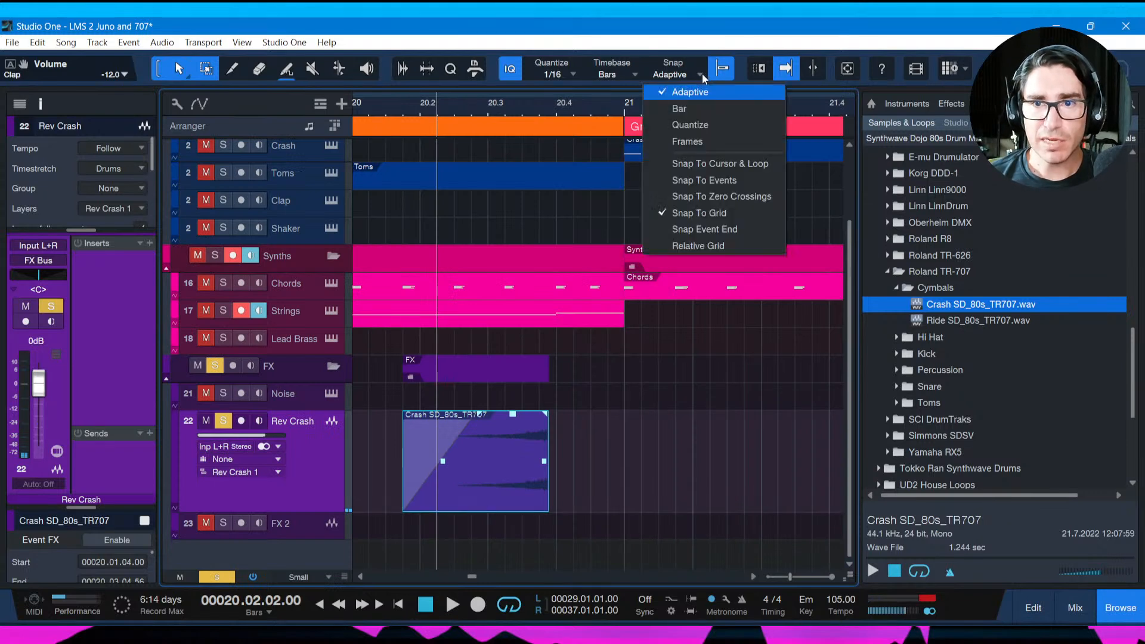
pyautogui.click(716, 230)
pyautogui.click(567, 502)
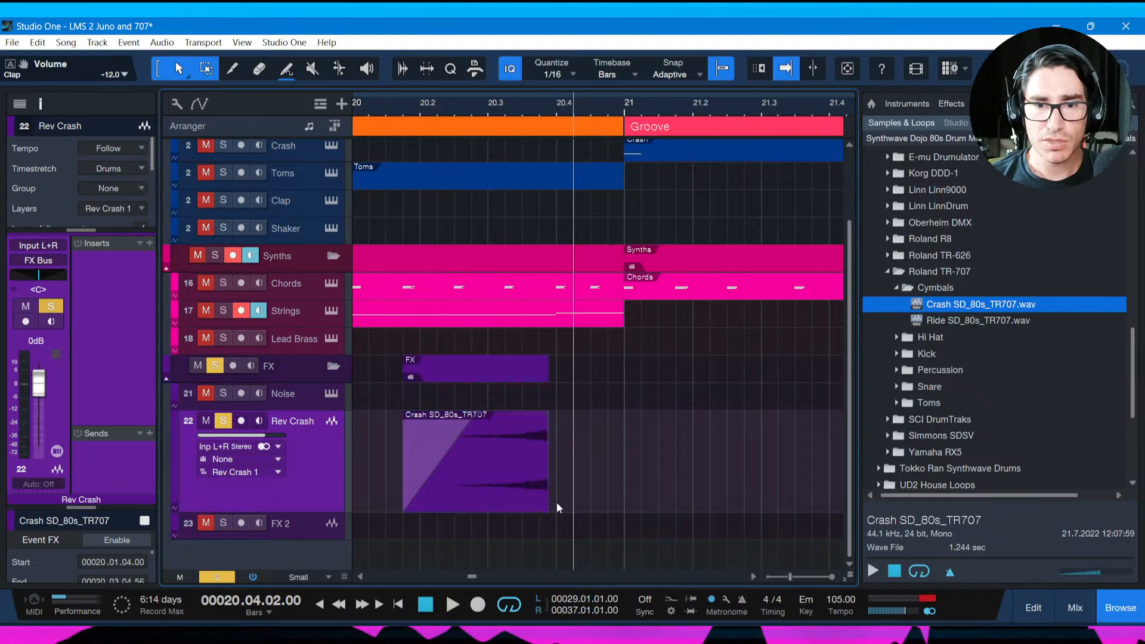
pyautogui.click(535, 500)
pyautogui.moveTo(531, 503); pyautogui.dragTo(606, 503)
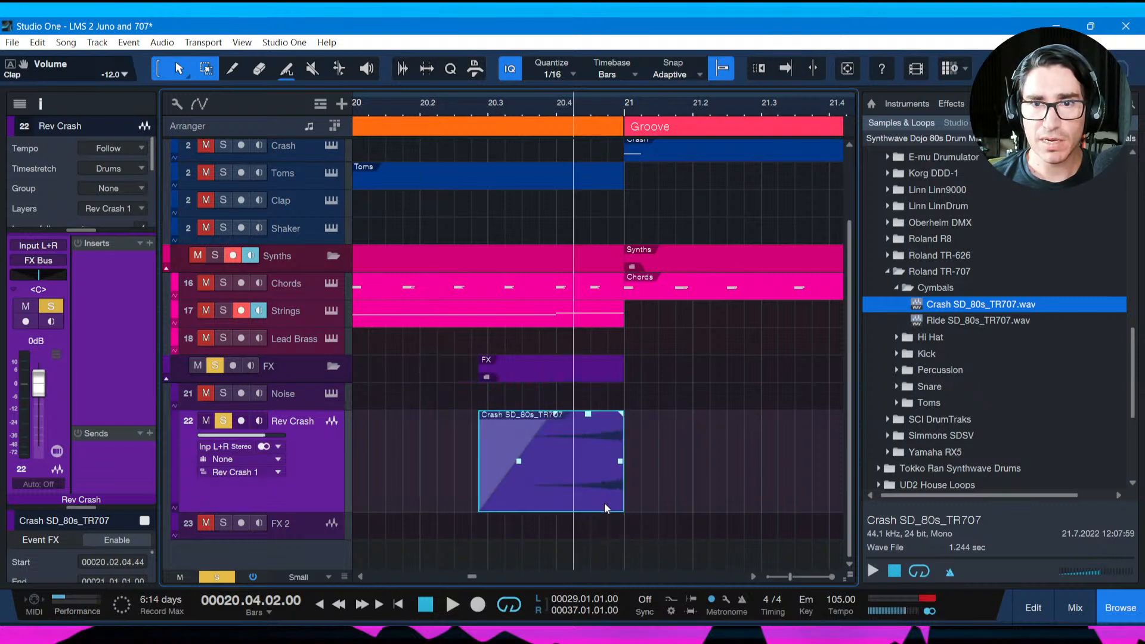
# Audition the soloed reversed crash from 20.03.04 and turn off the Rev Crash track's solo.
pyautogui.click(538, 110)
pyautogui.press('space')
pyautogui.press('space')
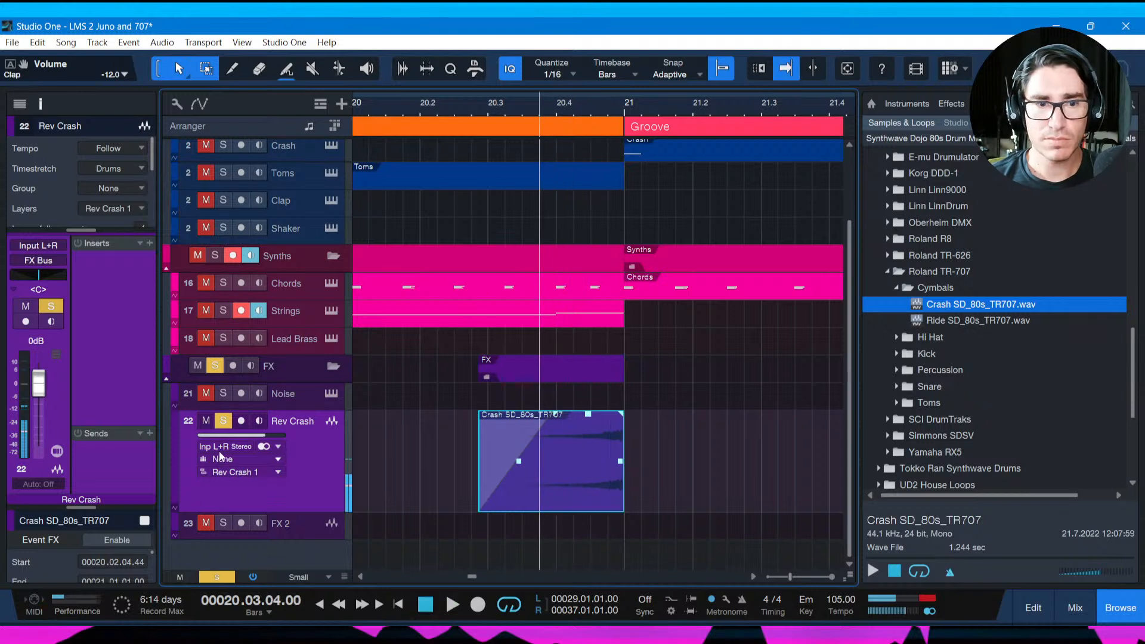
pyautogui.click(222, 421)
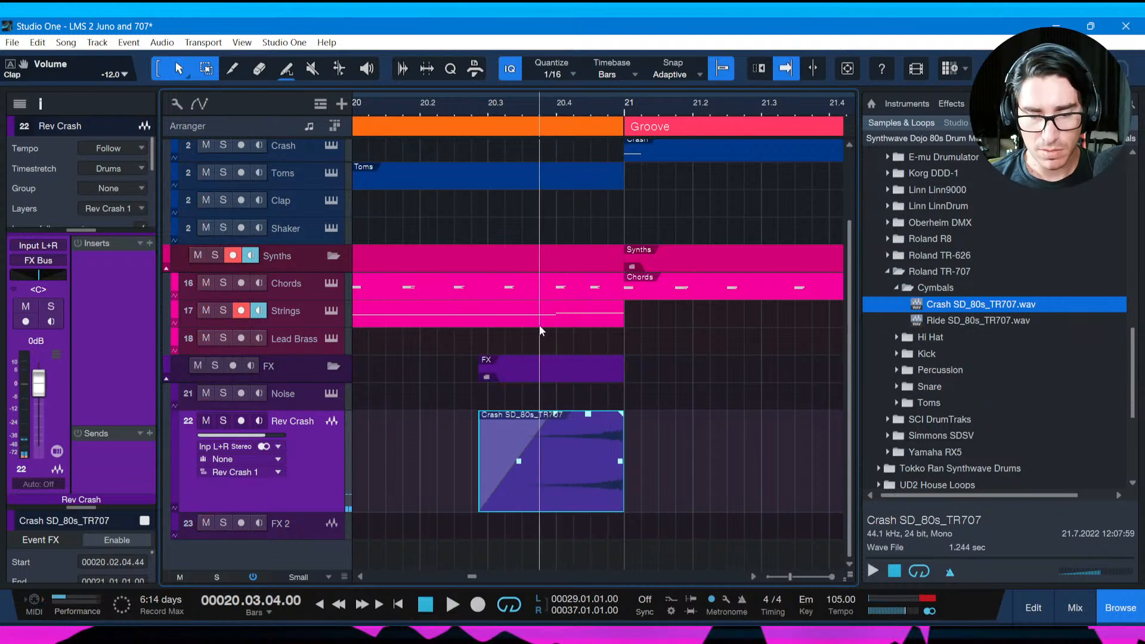
# Hide the browser and reduce the arrangement's track heights to Tiny.
pyautogui.press('F5')
pyautogui.hotkey('shift', 'e')
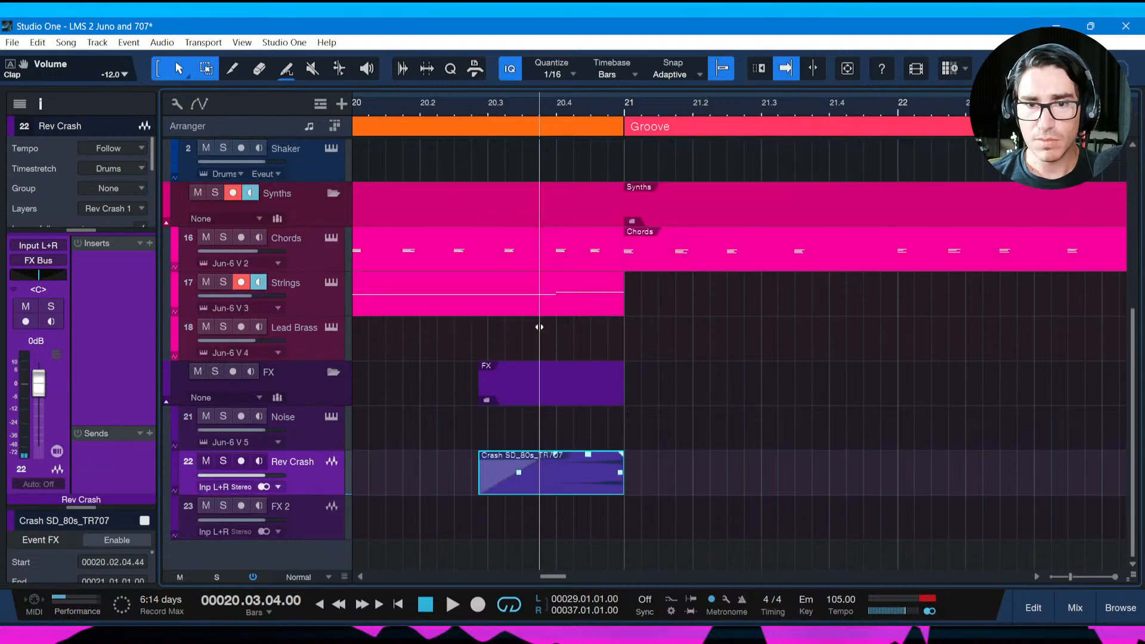
pyautogui.hotkey('shift', 'w')
pyautogui.hotkey('shift', 'w')
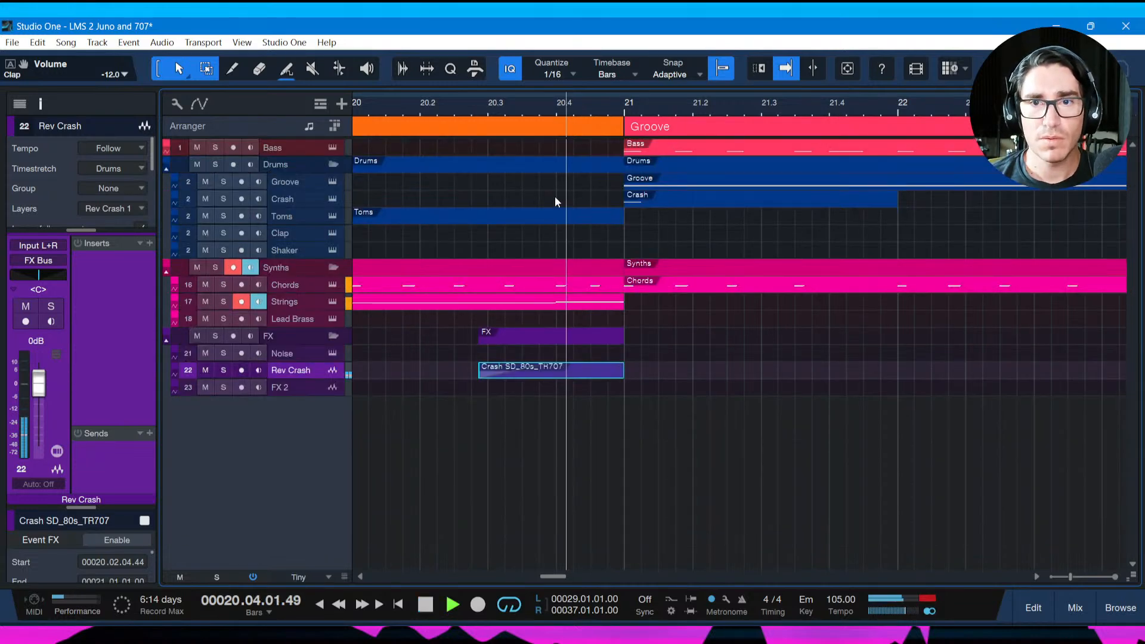
# Play the reversed crash in the full mix from bar 20 into the Groove section.
pyautogui.press('w')
pyautogui.click(525, 106)
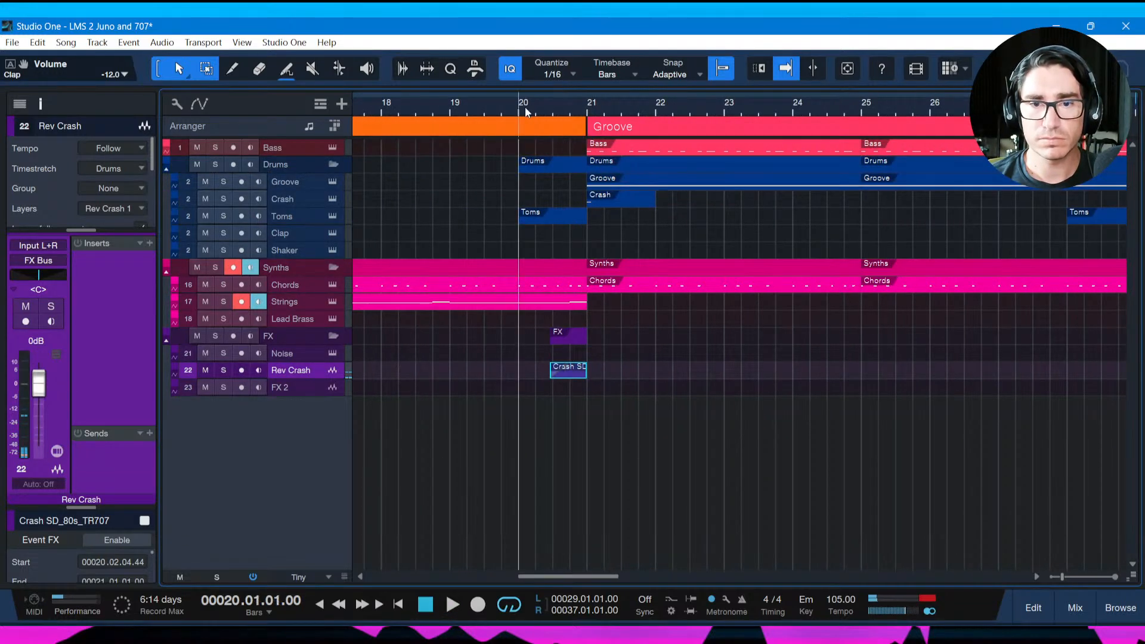
pyautogui.press('space')
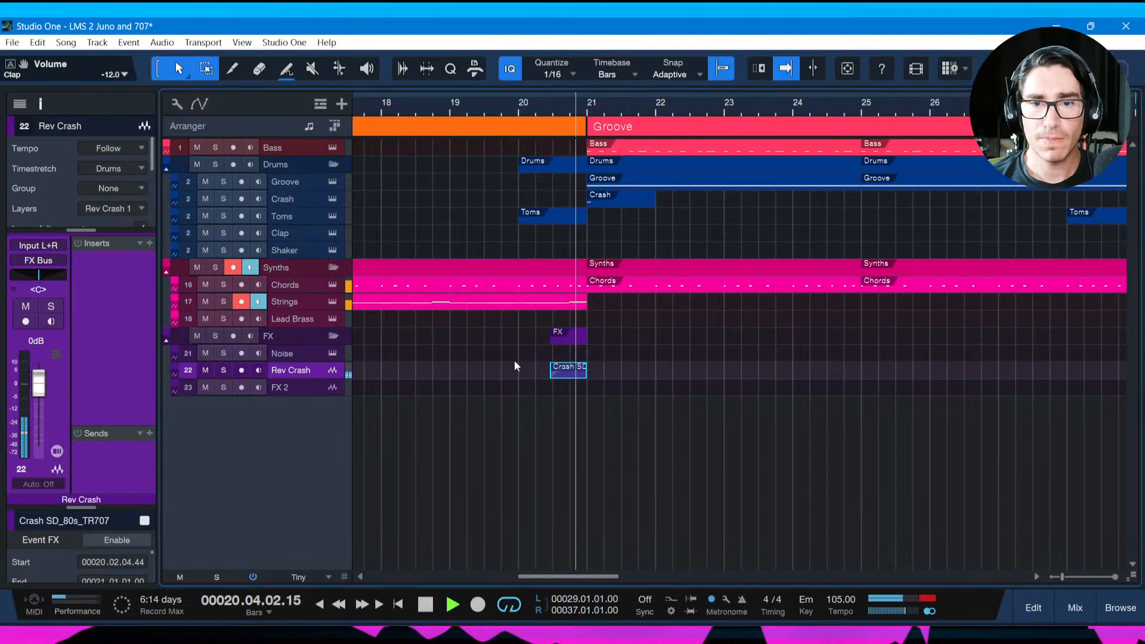
pyautogui.press('space')
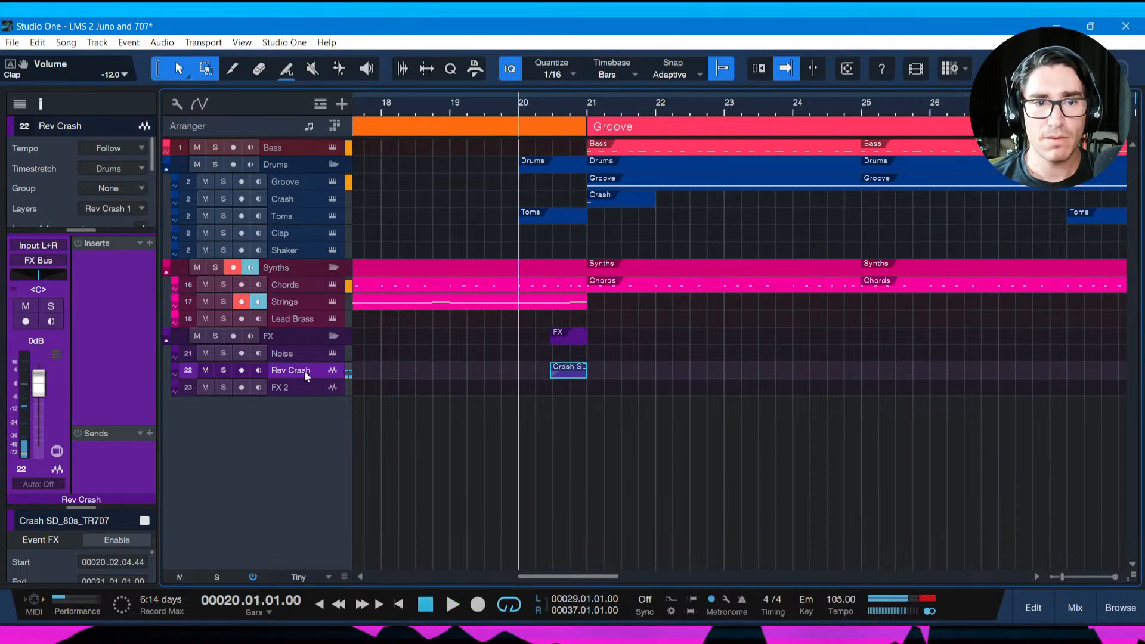
# Lower the Rev Crash track's volume to -11.7 dB, check it in the mix from bar 20 and save the song.
pyautogui.moveTo(35, 389); pyautogui.dragTo(39, 416)
pyautogui.press('space')
pyautogui.press('space')
pyautogui.press('space')
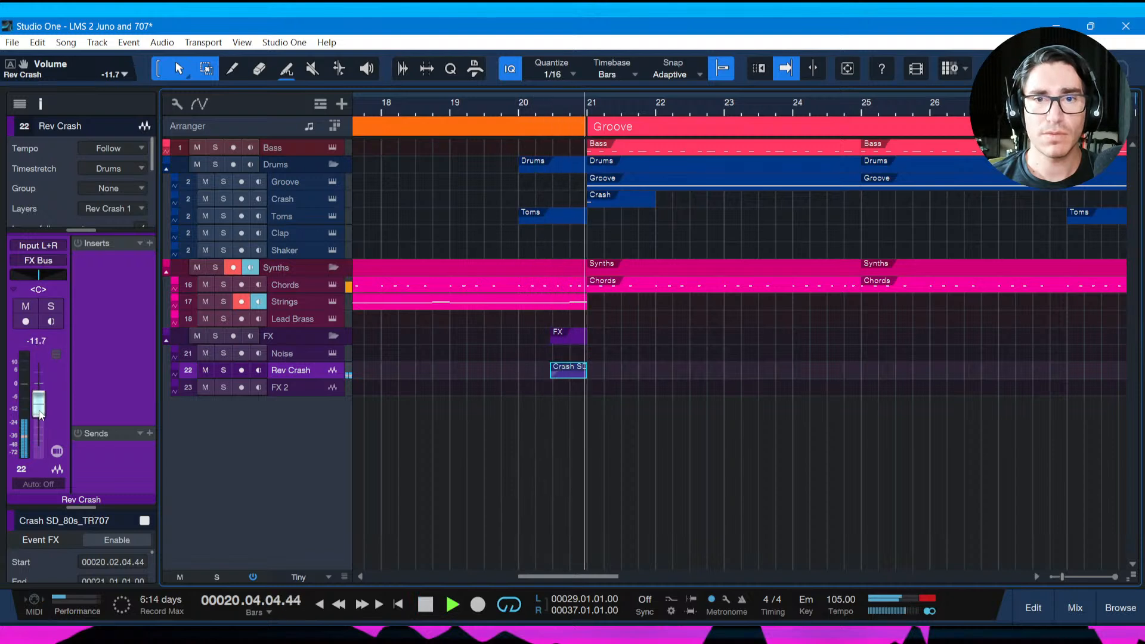
pyautogui.hotkey('ctrl', 's')
pyautogui.press('space')
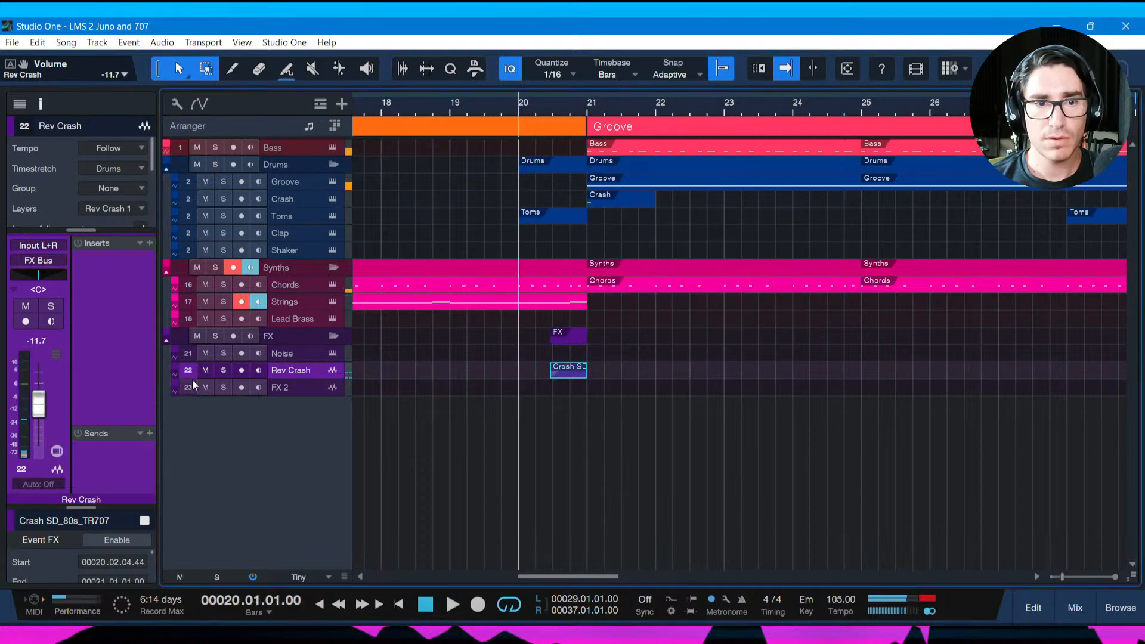
# Enlarge the Rev Crash track's height and lower its volume to -15.6 dB while playing from bar 20.
pyautogui.press('space')
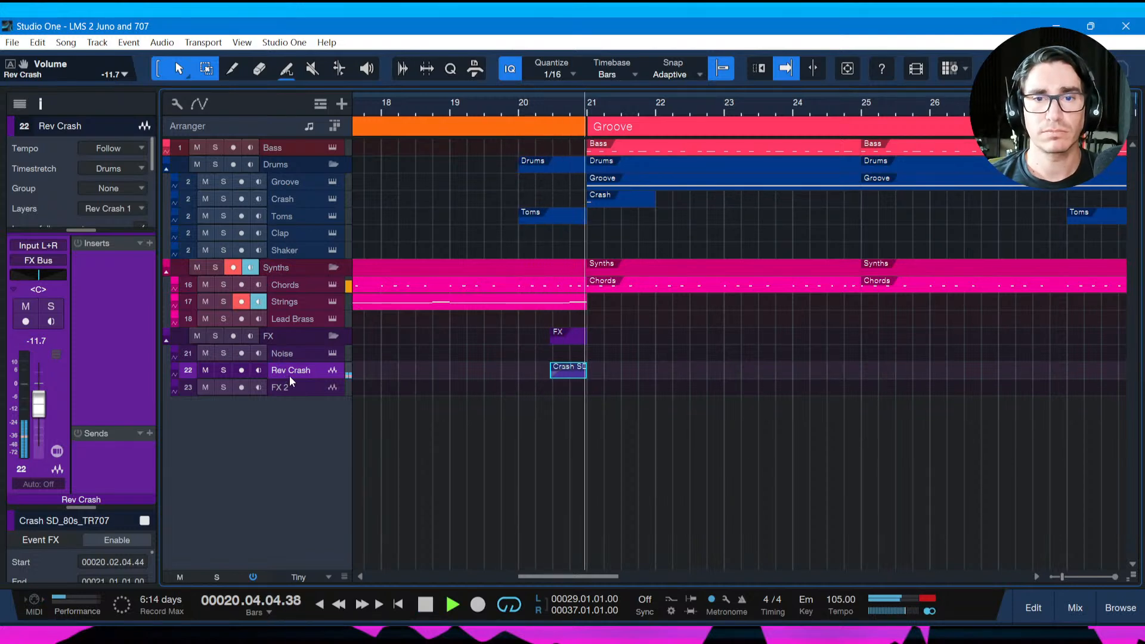
pyautogui.press('space')
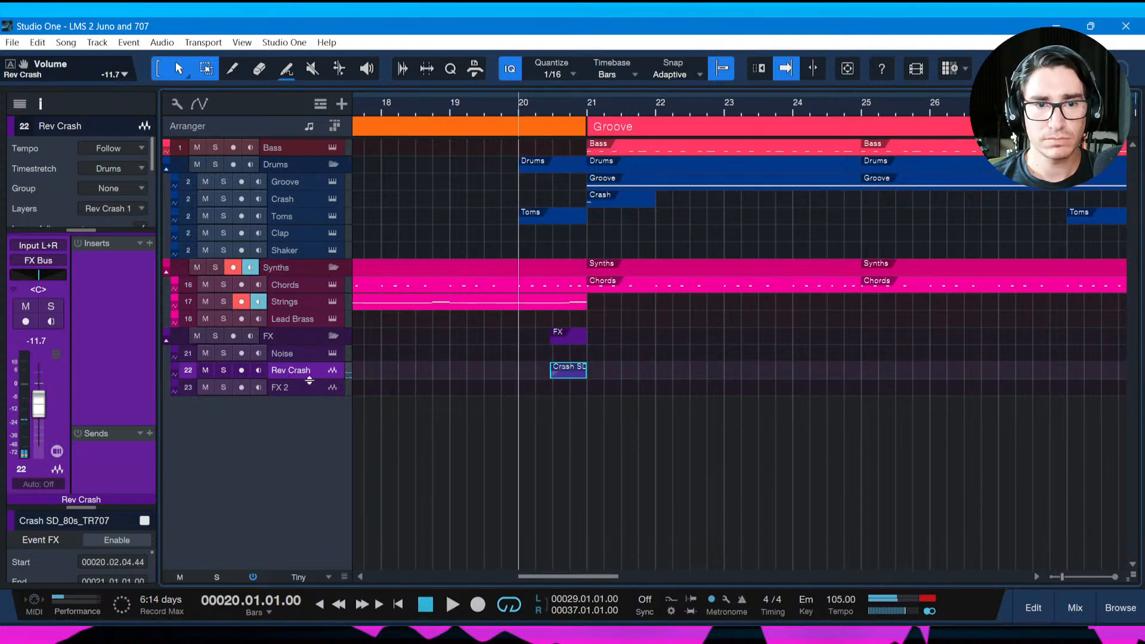
pyautogui.moveTo(310, 381)
pyautogui.mouseDown()
pyautogui.moveTo(311, 423)
pyautogui.moveTo(312, 402)
pyautogui.mouseUp()
pyautogui.press('space')
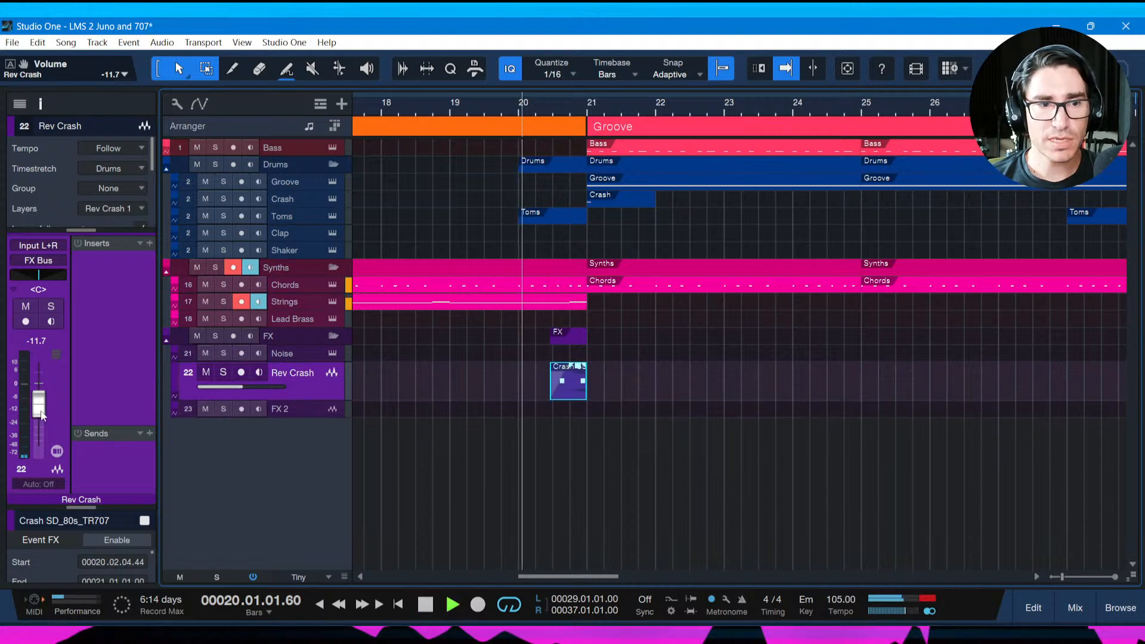
pyautogui.moveTo(39, 412); pyautogui.dragTo(41, 420)
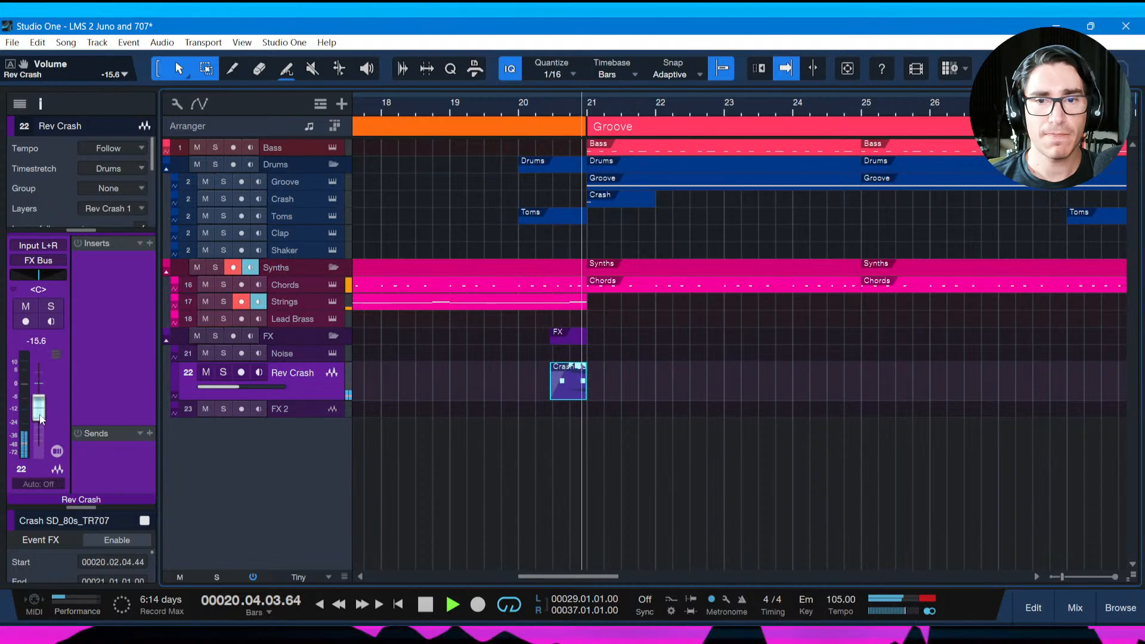
pyautogui.press('space')
# Solo the Rev Crash track, play it from bar 20 and save the song.
pyautogui.click(223, 373)
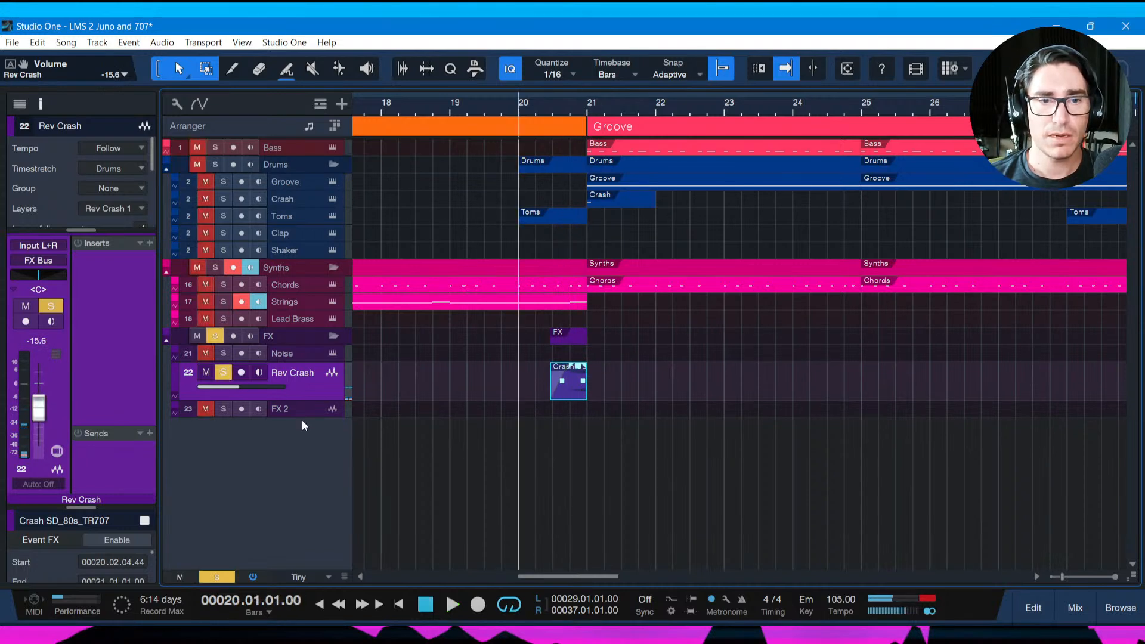
pyautogui.press('space')
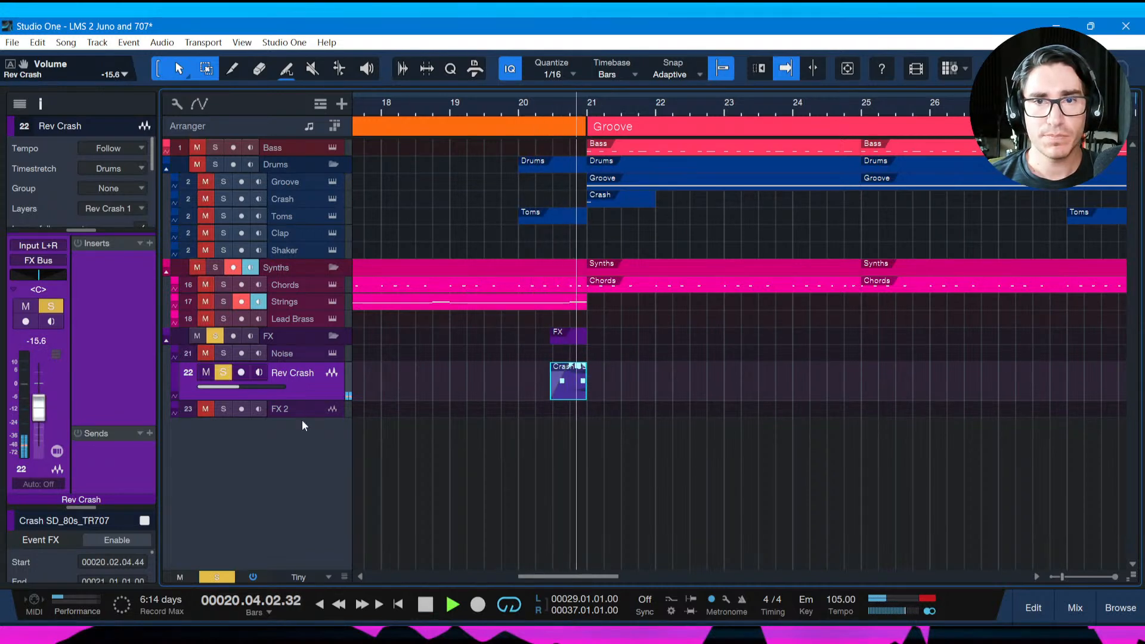
pyautogui.press('space')
pyautogui.hotkey('ctrl', 's')
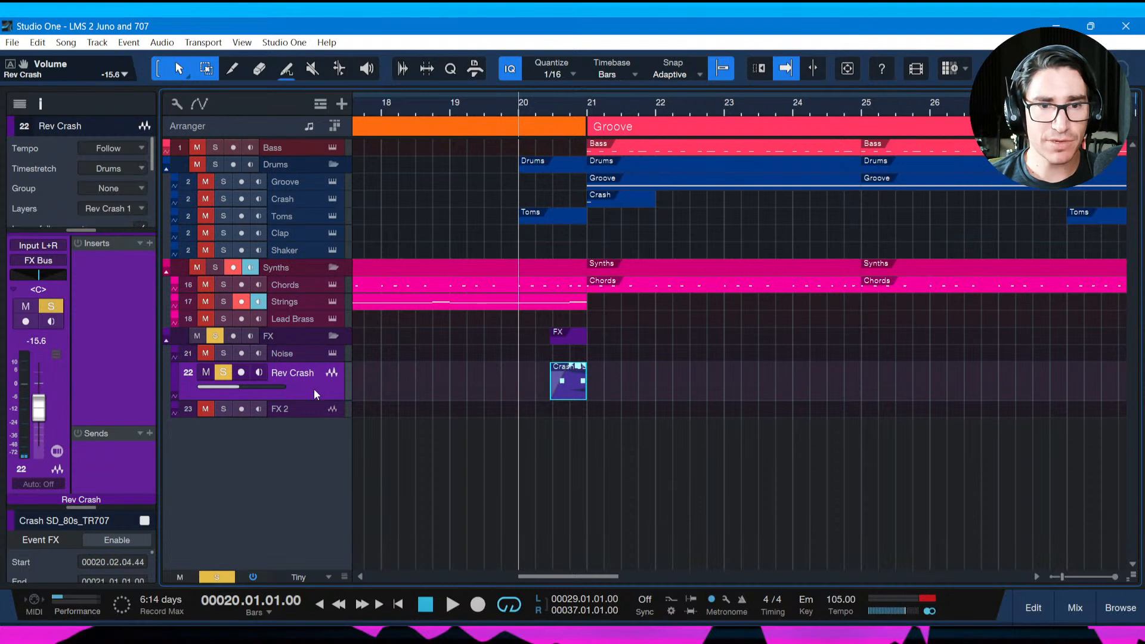
# Insert the ValhallaDelay plug-in on the Rev Crash track, finding it among the Valhalla effects with "valh".
pyautogui.click(149, 244)
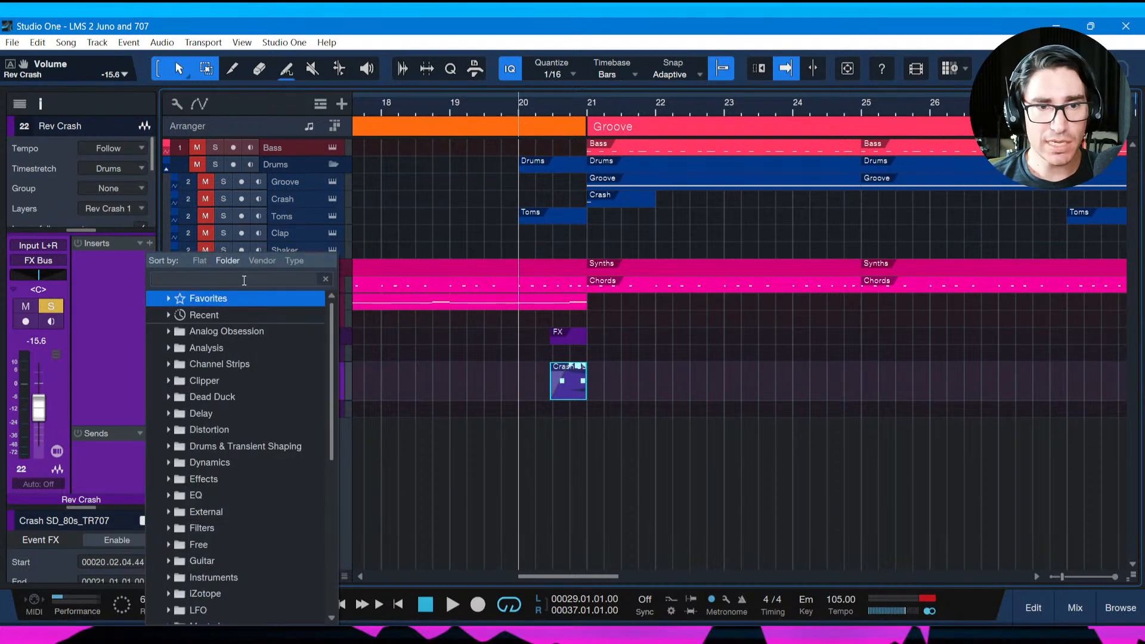
pyautogui.write('vl')
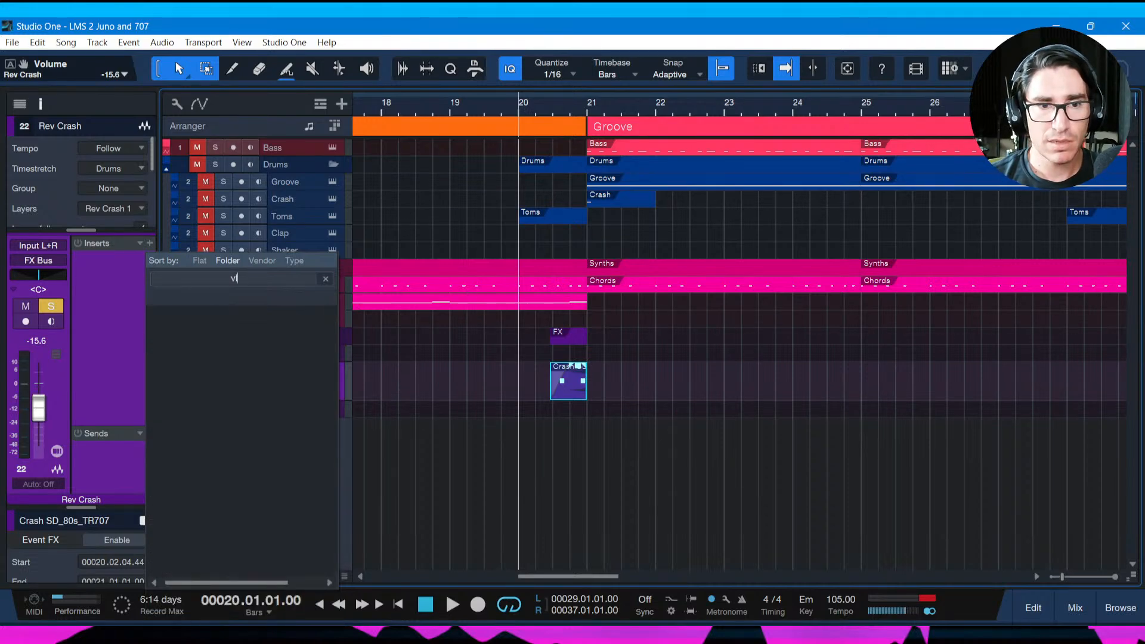
pyautogui.press('BackSpace')
pyautogui.write('l')
pyautogui.press('BackSpace')
pyautogui.write('alh')
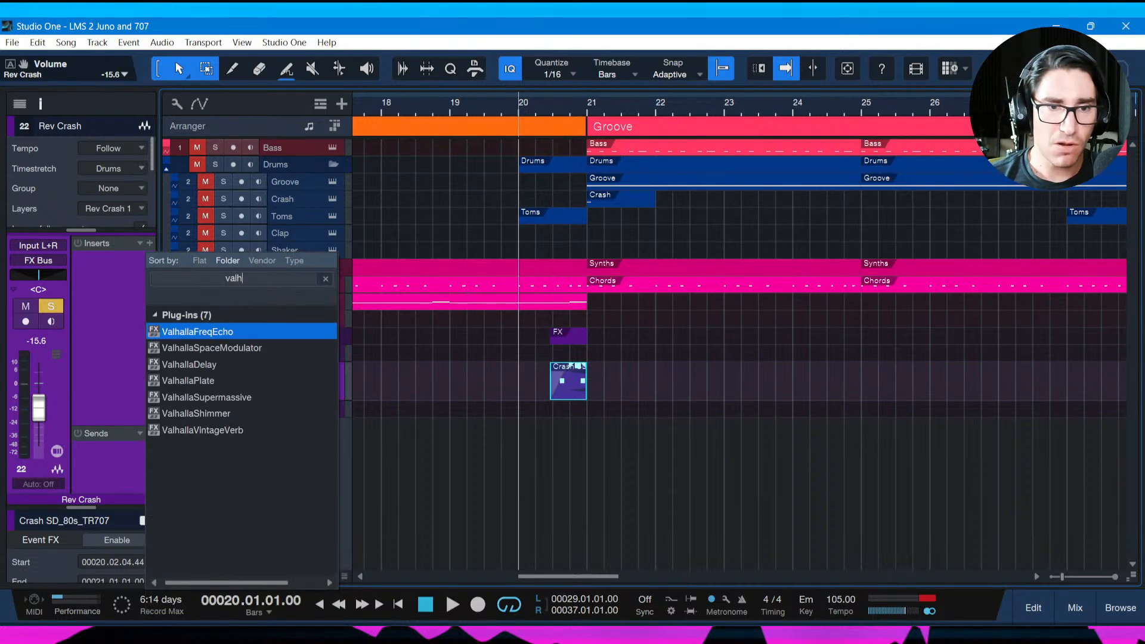
pyautogui.click(230, 396)
pyautogui.click(226, 365)
pyautogui.click(227, 332)
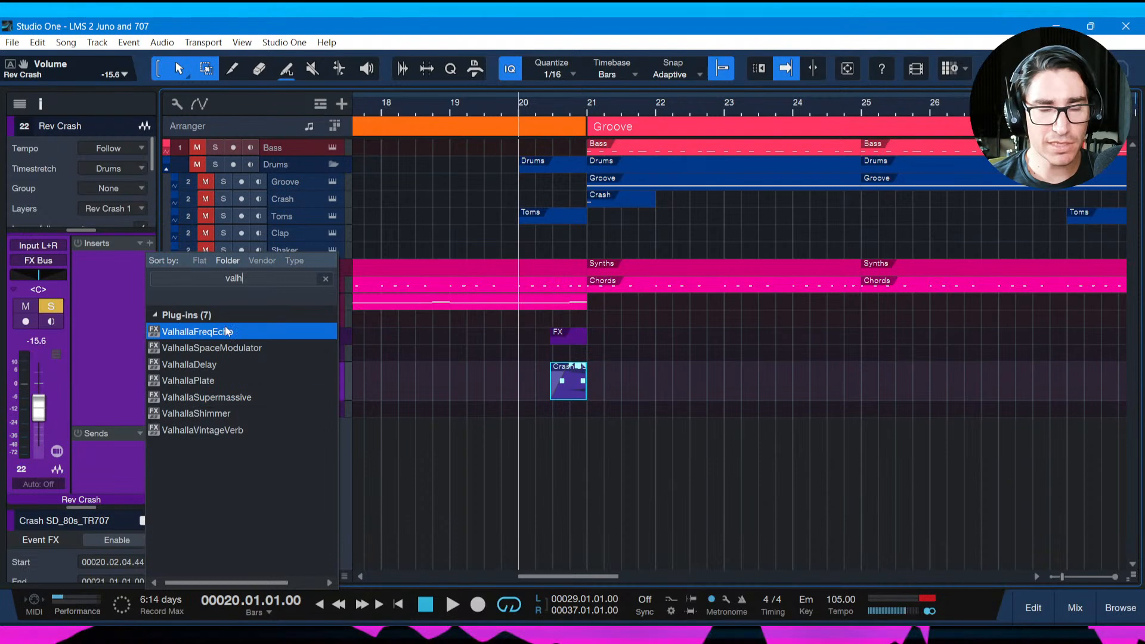
pyautogui.click(220, 430)
pyautogui.click(235, 348)
pyautogui.click(236, 334)
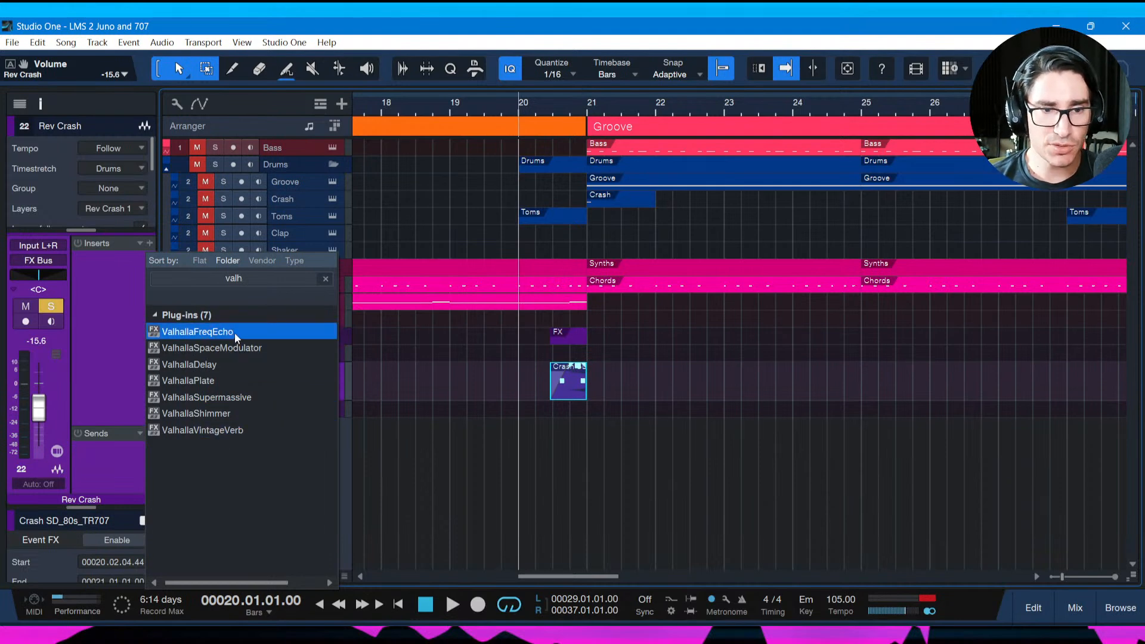
pyautogui.click(232, 381)
pyautogui.click(226, 430)
pyautogui.click(226, 397)
pyautogui.doubleClick(214, 364)
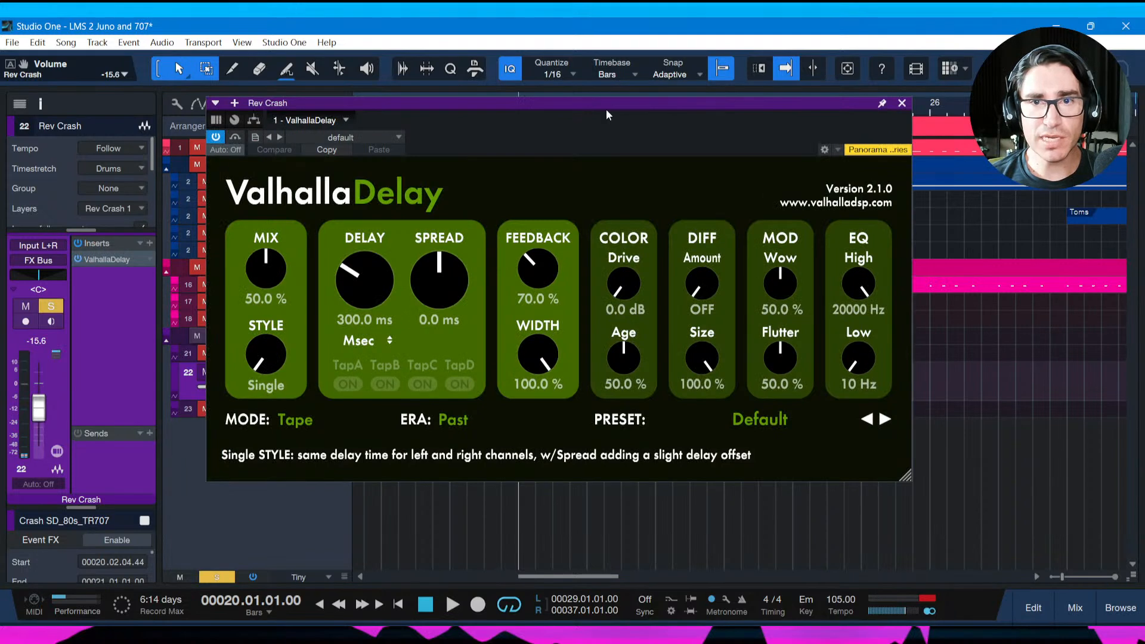
pyautogui.moveTo(607, 111); pyautogui.dragTo(584, 115)
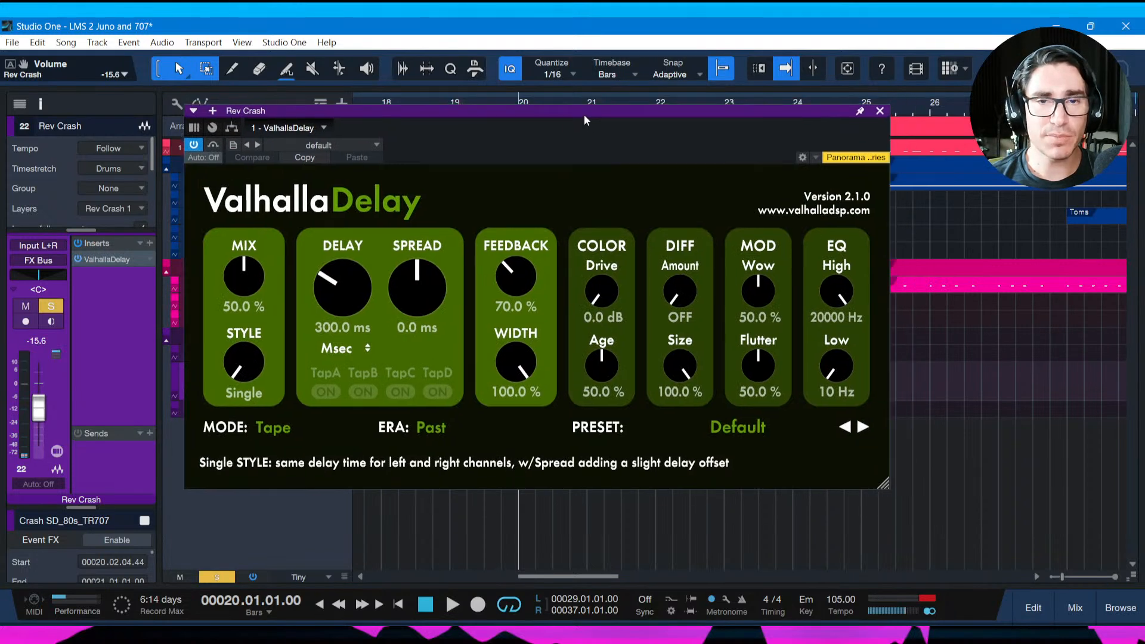
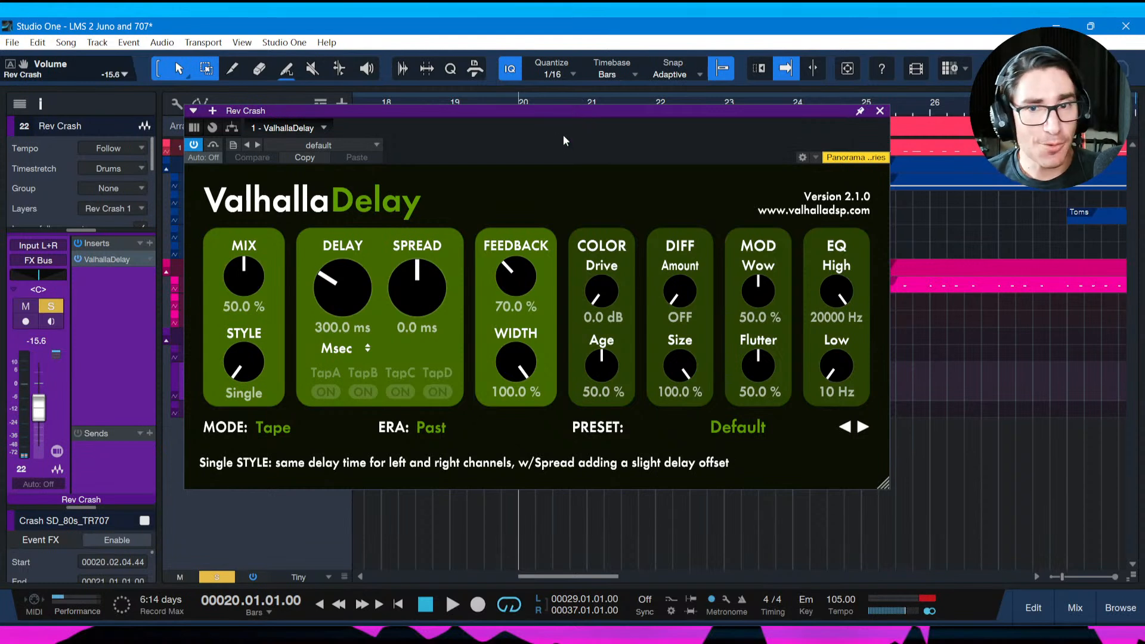
pyautogui.moveTo(556, 114); pyautogui.dragTo(552, 114)
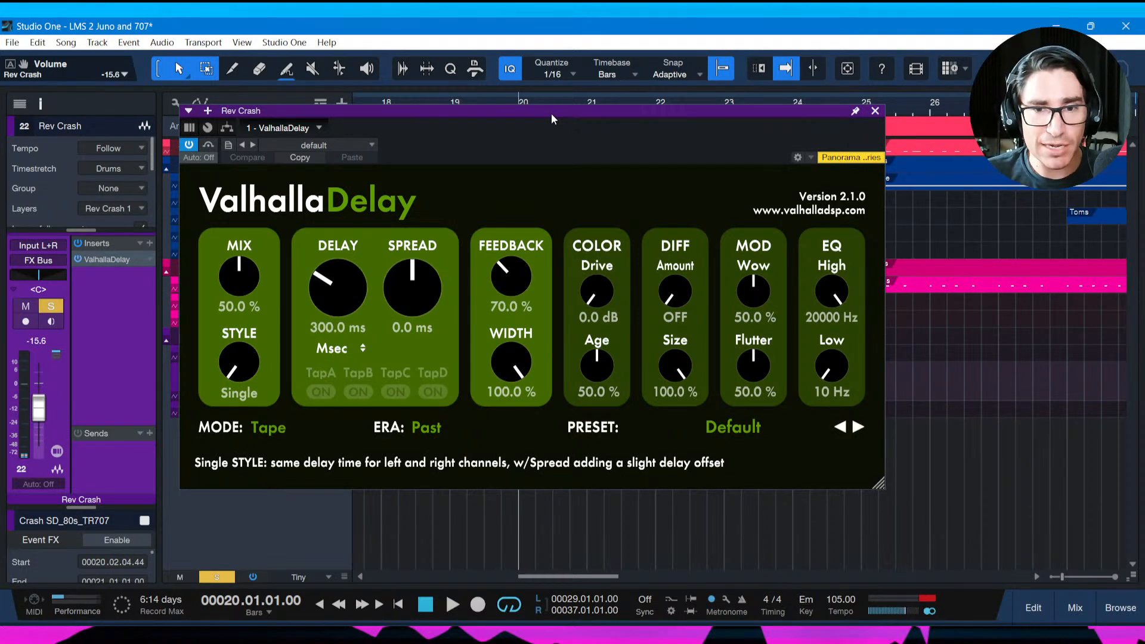
# Load the Stereoize 20ms user preset in ValhallaDelay and play the soloed Rev Crash from bar 20.
pyautogui.moveTo(551, 113)
pyautogui.mouseDown()
pyautogui.moveTo(551, 99)
pyautogui.moveTo(561, 105)
pyautogui.mouseUp()
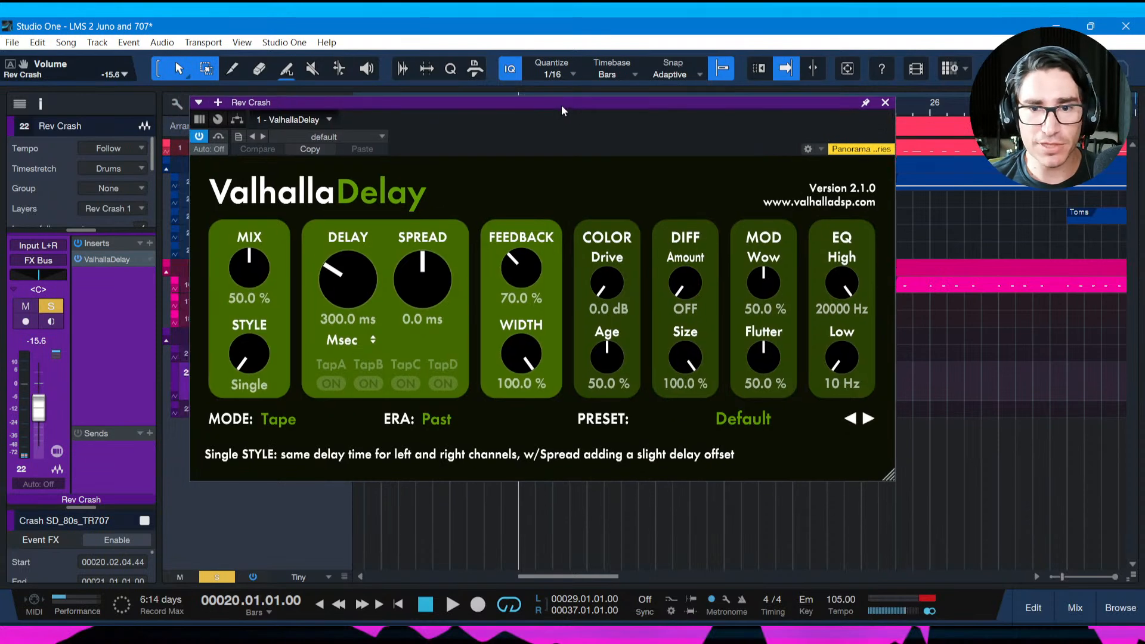
pyautogui.click(743, 419)
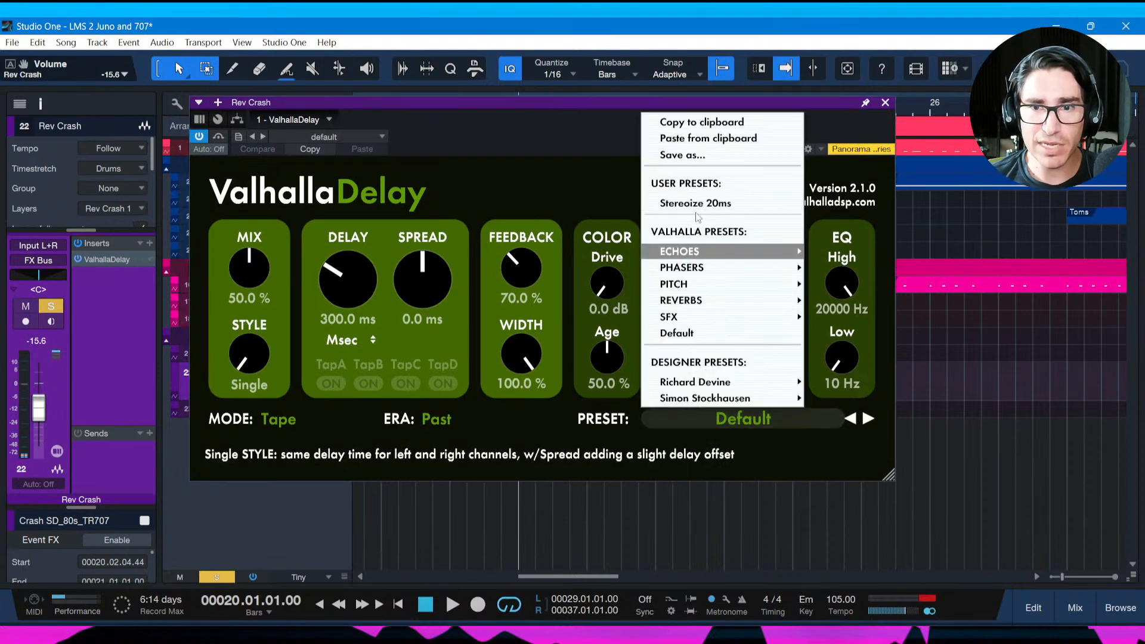
pyautogui.click(696, 204)
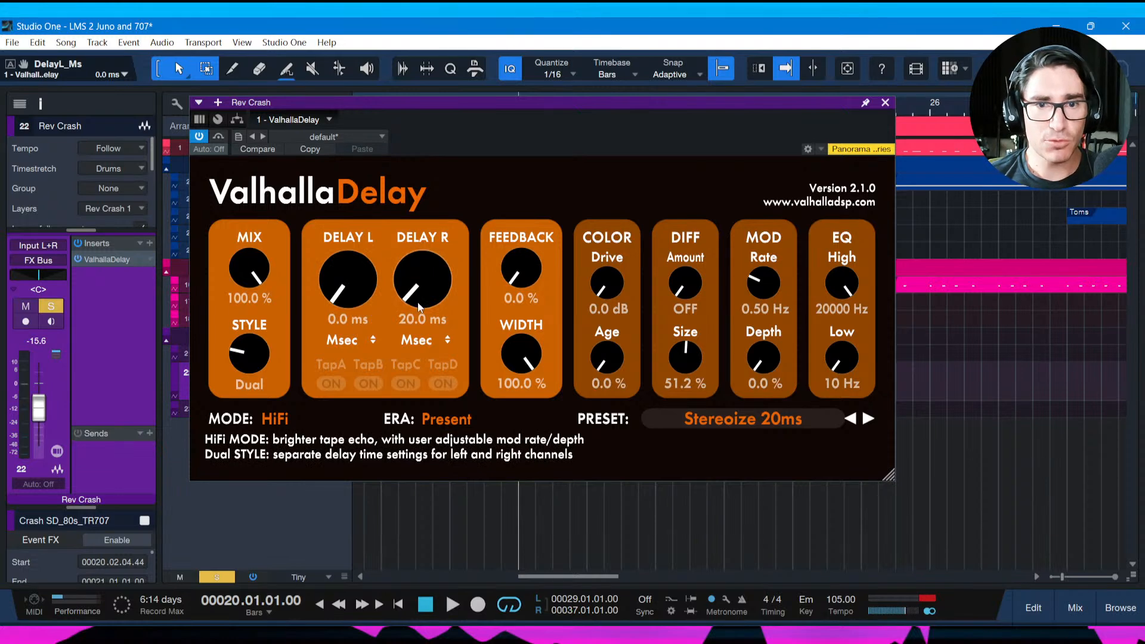
pyautogui.press('space')
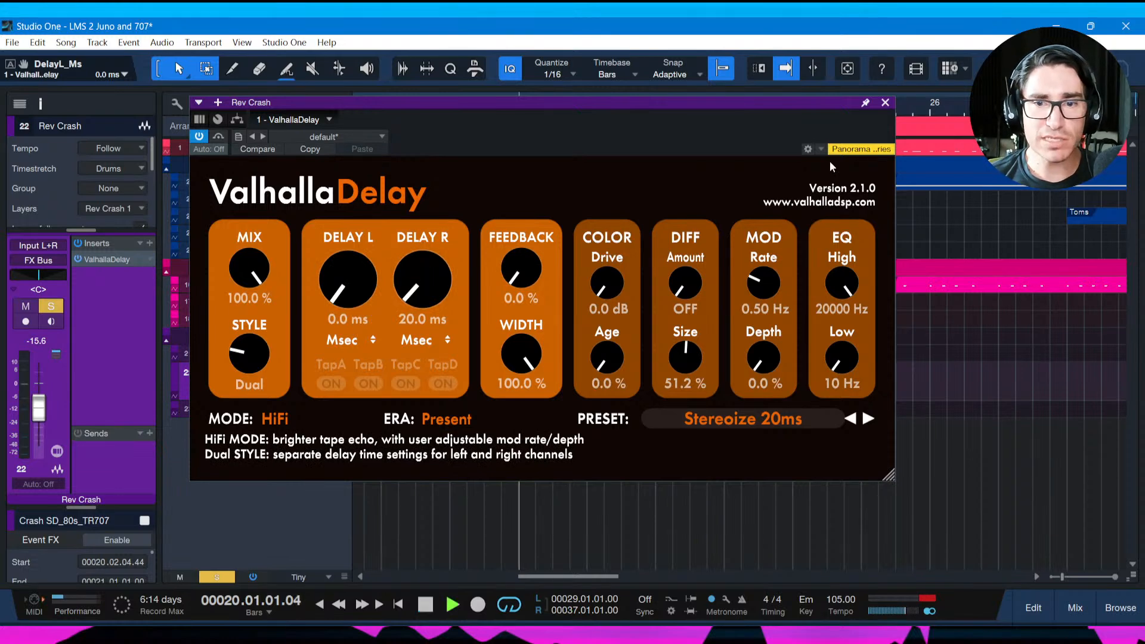
pyautogui.moveTo(740, 105); pyautogui.dragTo(808, 124)
pyautogui.press('space')
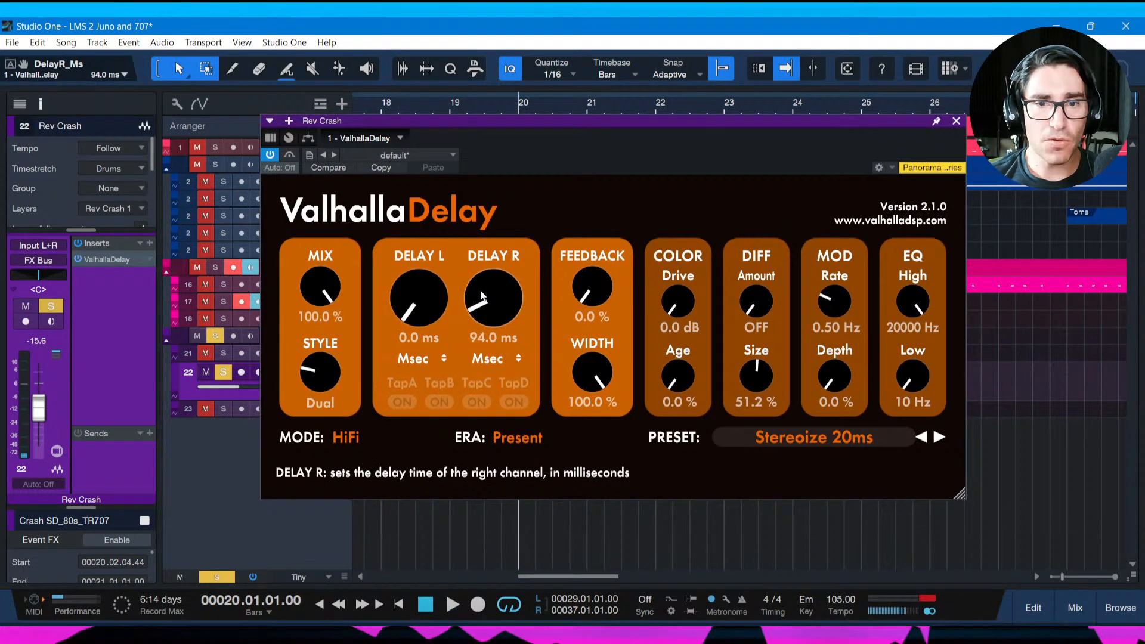
# Audition the right-channel delay at 52 ms and 10 ms while playing the soloed Rev Crash from bar 20.
pyautogui.press('space')
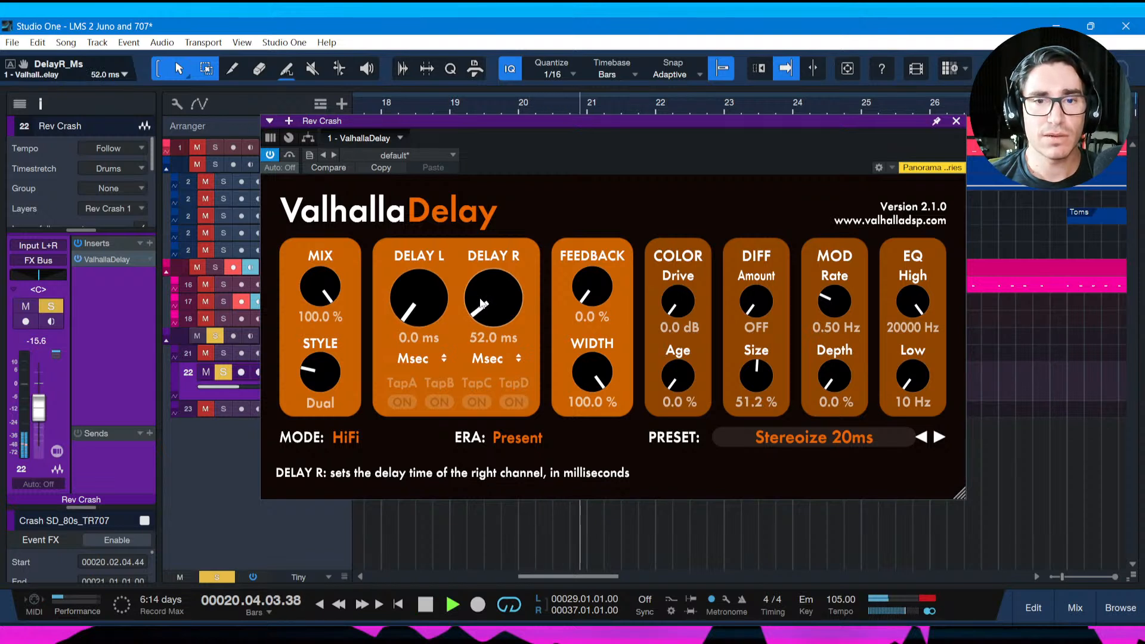
pyautogui.press('space')
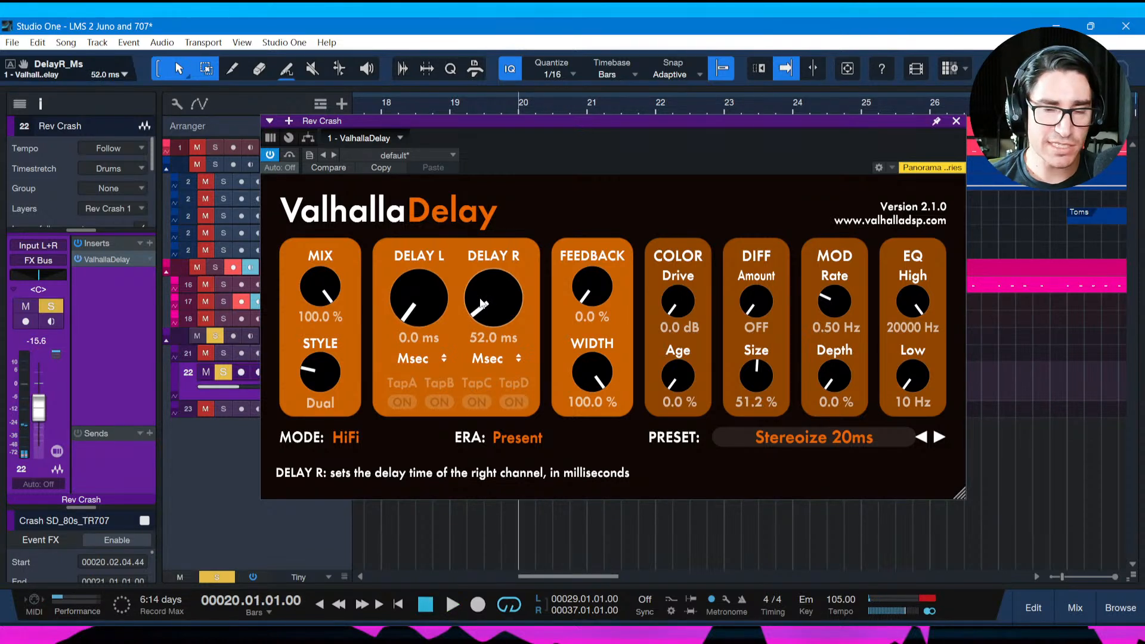
pyautogui.moveTo(486, 305); pyautogui.dragTo(486, 315)
pyautogui.press('space')
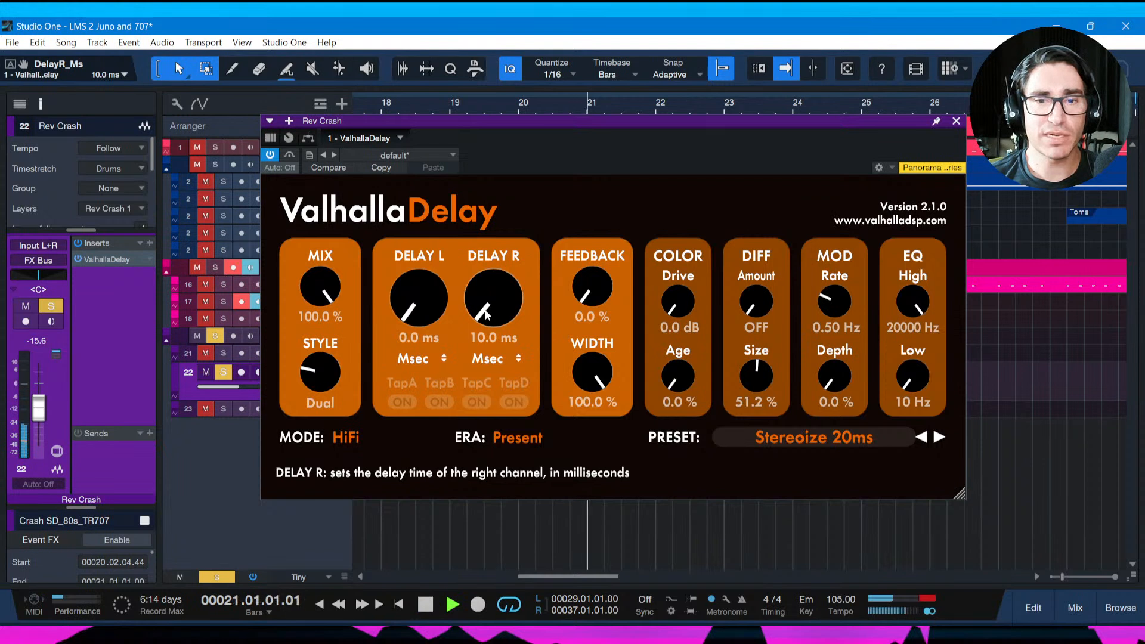
pyautogui.press('space')
# Set the right-channel delay to 20 ms, check it from bar 20, close the plug-in and save the song.
pyautogui.moveTo(495, 318); pyautogui.dragTo(493, 316)
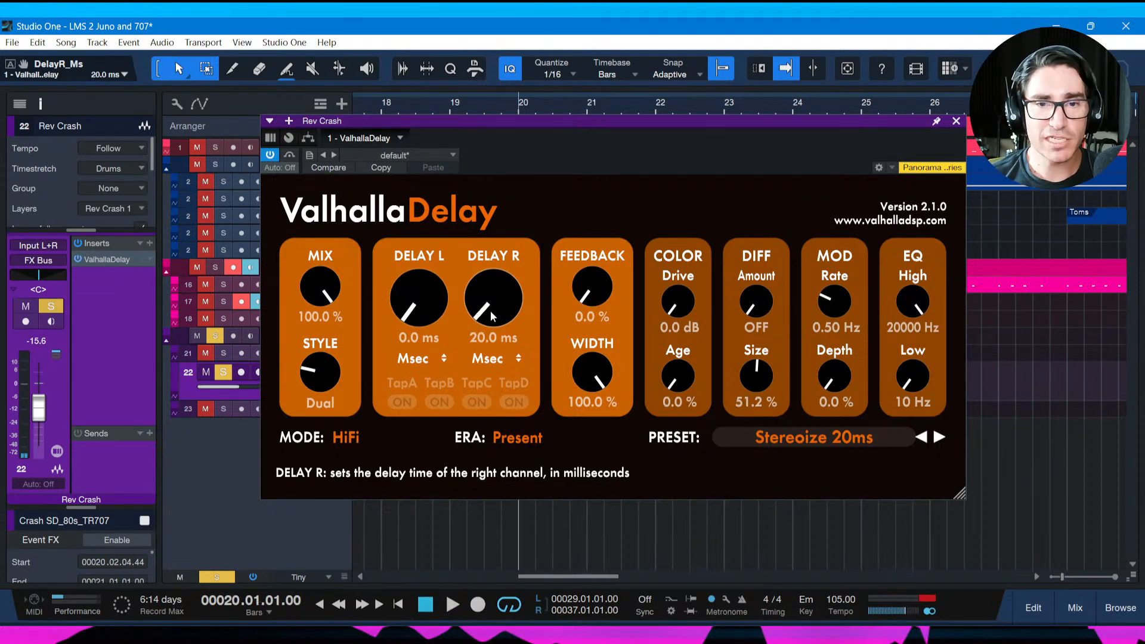
pyautogui.press('space')
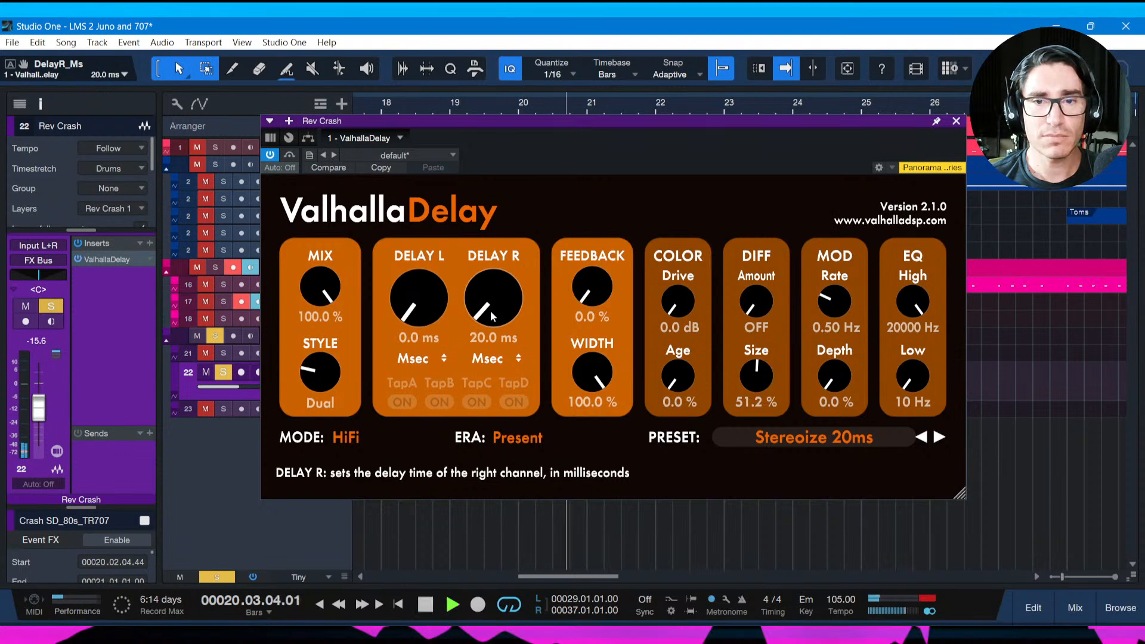
pyautogui.press('space')
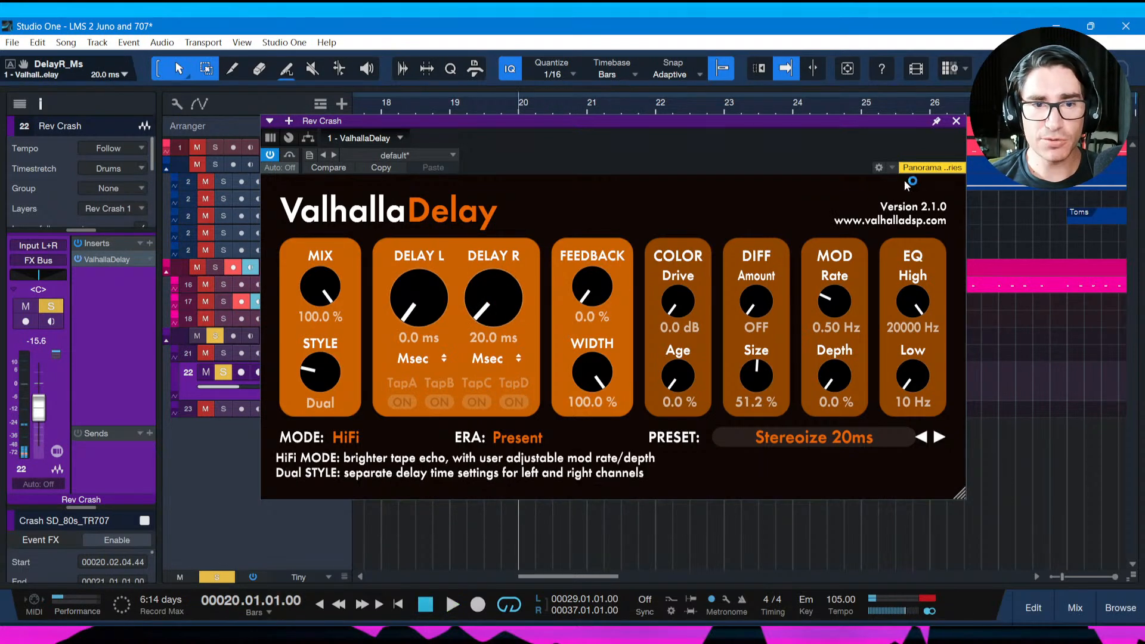
pyautogui.click(956, 121)
pyautogui.hotkey('ctrl', 's')
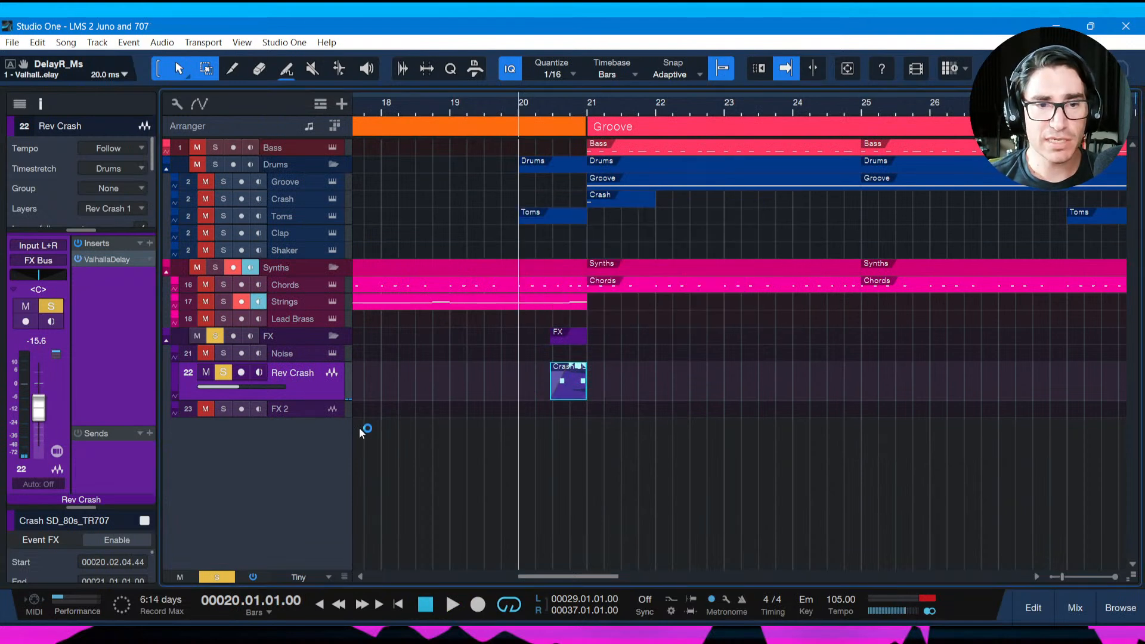
# Turn off the Rev Crash solo, save the song and play the full mix from bar 20.
pyautogui.press('s')
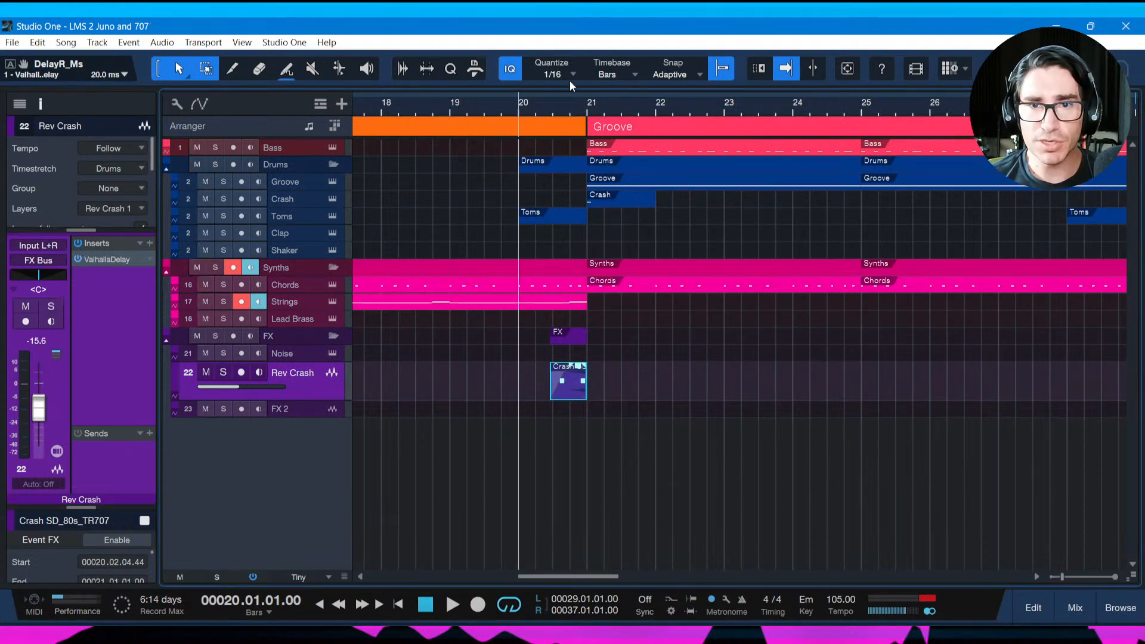
pyautogui.scroll(3, 563, 106)
pyautogui.scroll(1, 566, 131)
pyautogui.hotkey('ctrl', 's')
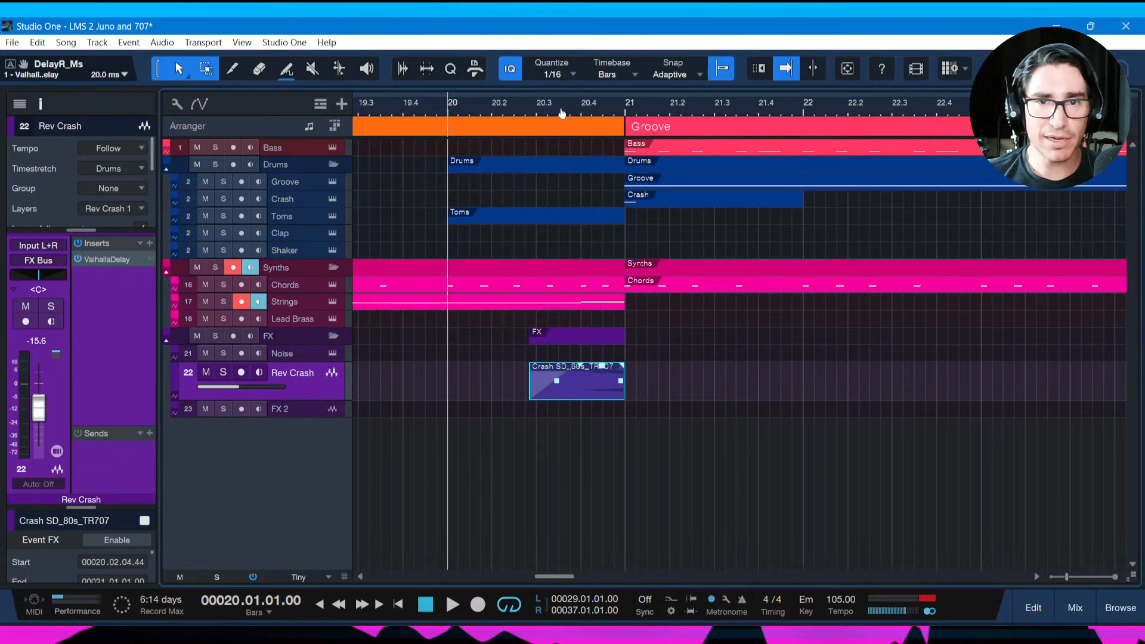
pyautogui.hscroll(1, 552, 115)
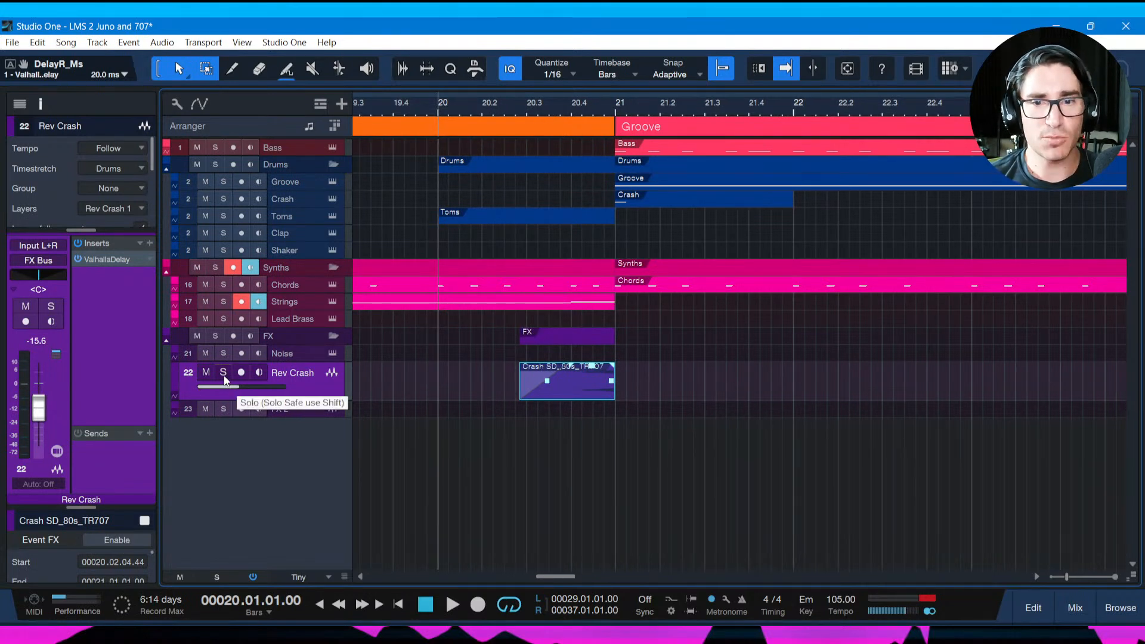
pyautogui.press('space')
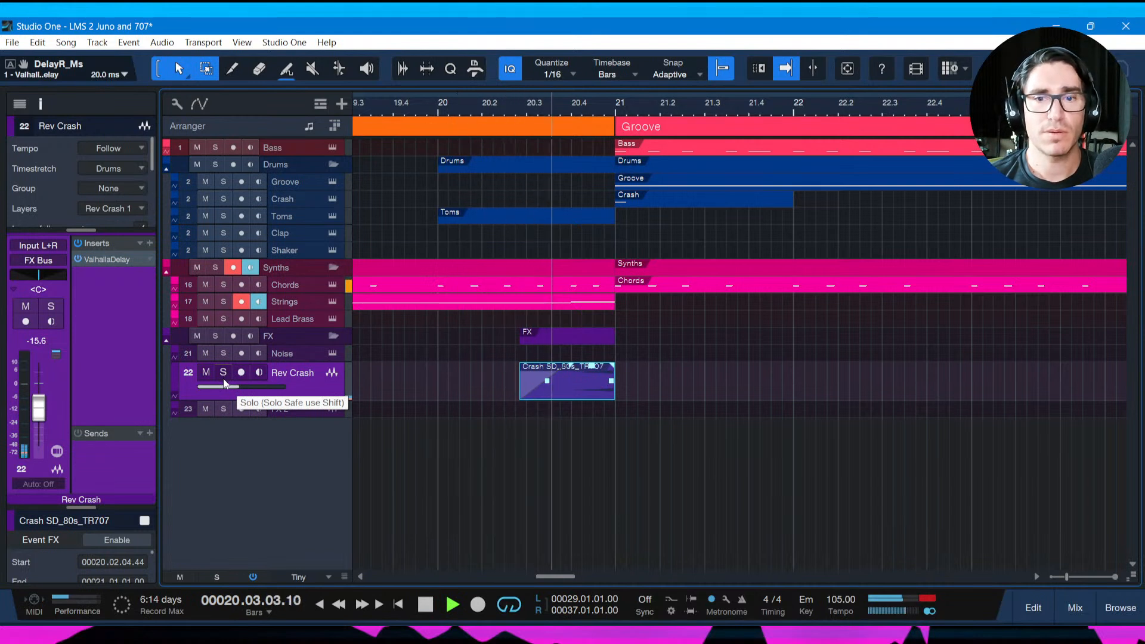
pyautogui.press('space')
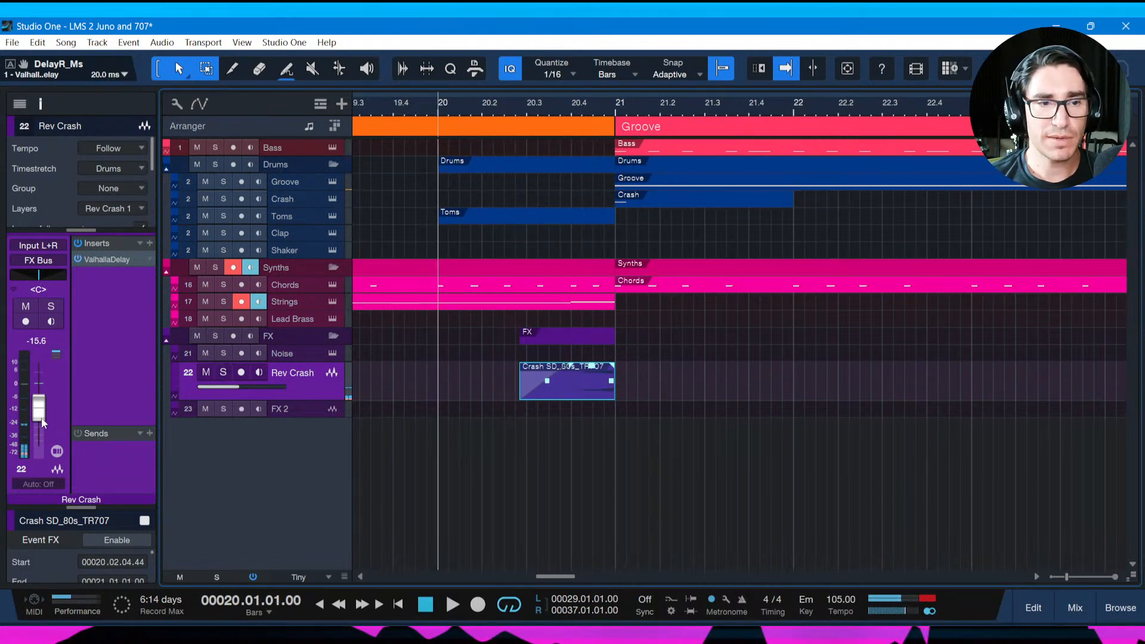
# Raise the Rev Crash track's volume to -10.9 dB, check it in the mix from bar 20 and save the song.
pyautogui.moveTo(44, 419); pyautogui.dragTo(44, 413)
pyautogui.press('space')
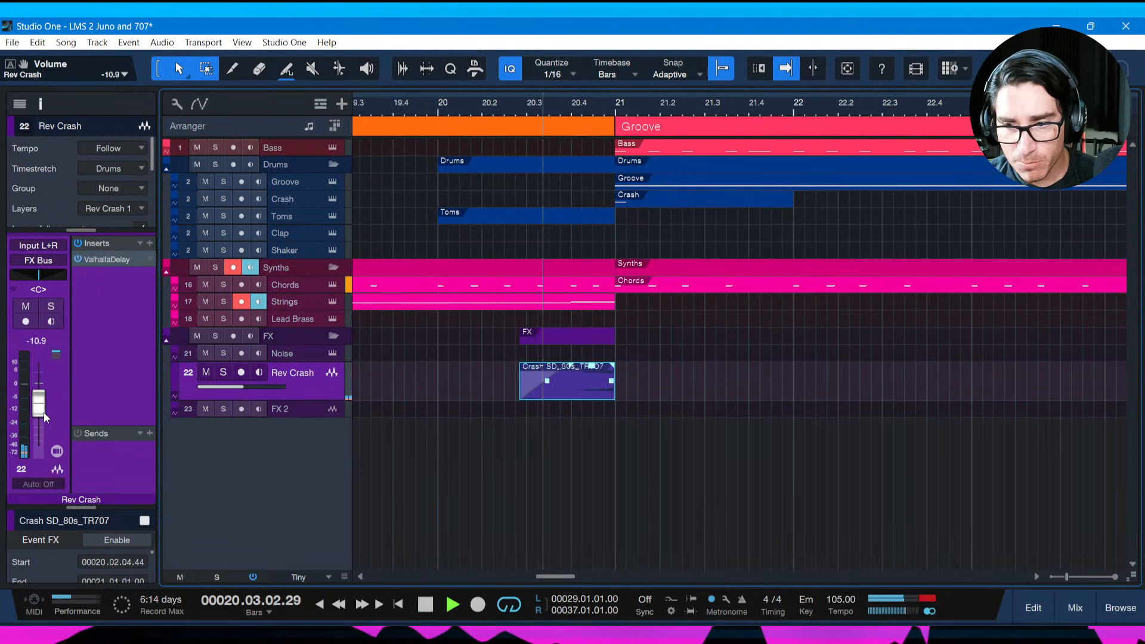
pyautogui.press('space')
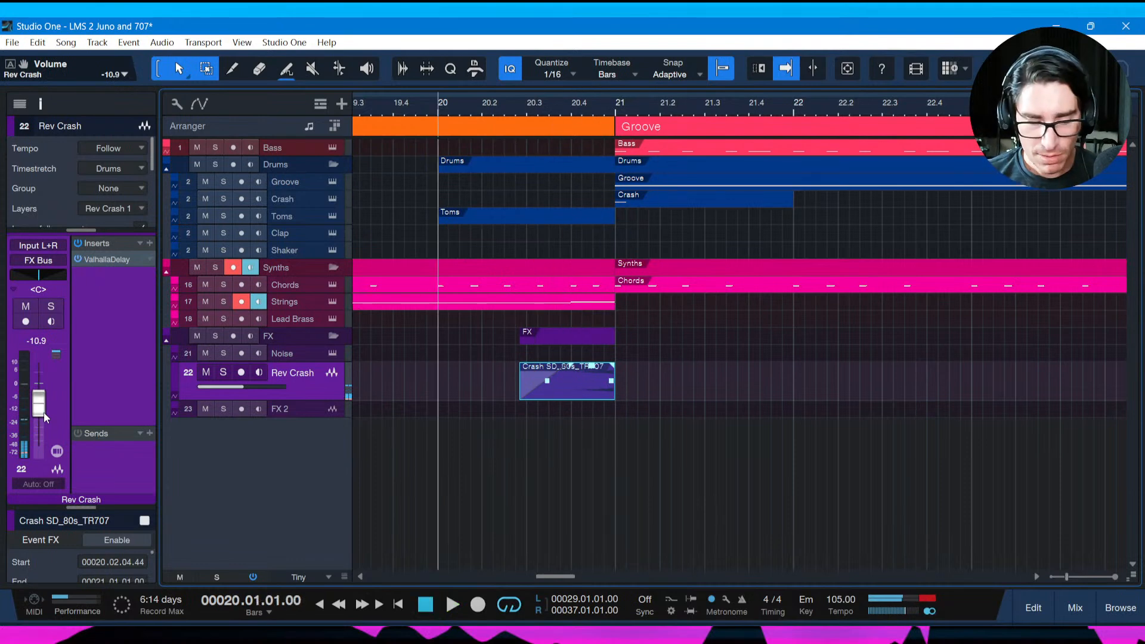
pyautogui.hotkey('ctrl', 's')
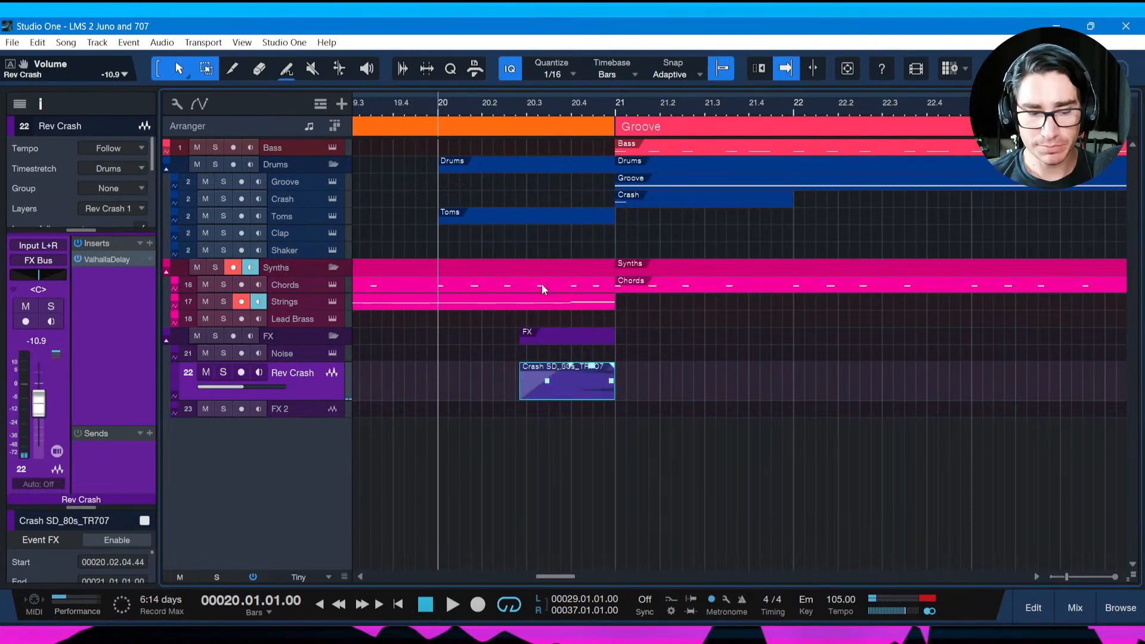
# Copy the reversed crash so that one leads up to the end of each of the Groove, Main, Bridge and Outro sections.
pyautogui.hotkey('shift', 'z')
pyautogui.hscroll(5, 581, 531)
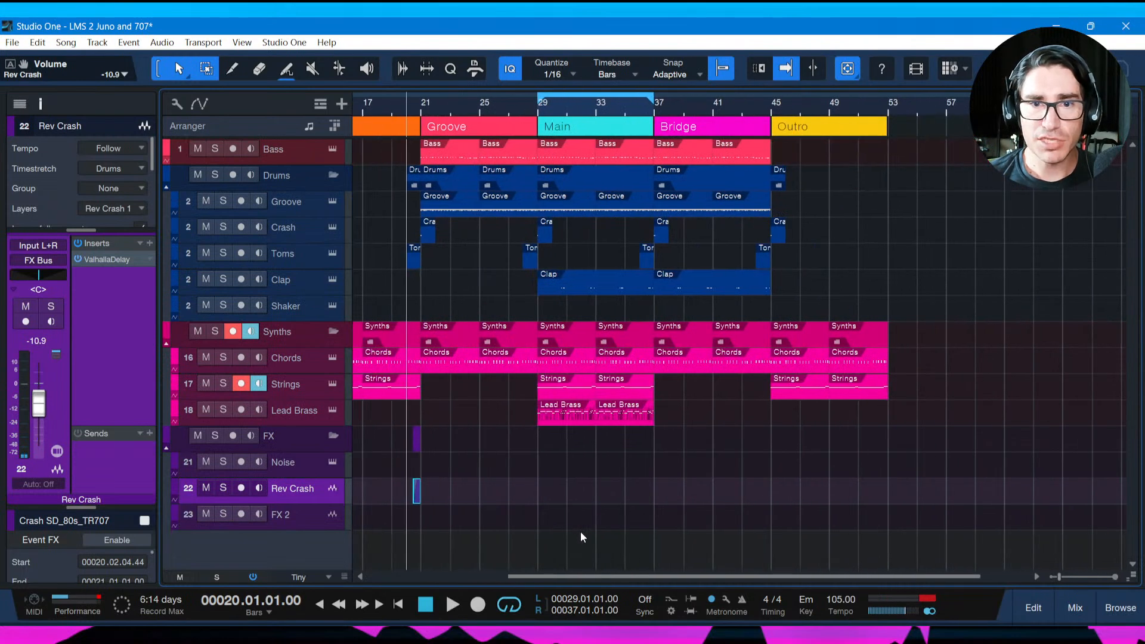
pyautogui.moveTo(465, 112); pyautogui.dragTo(530, 135)
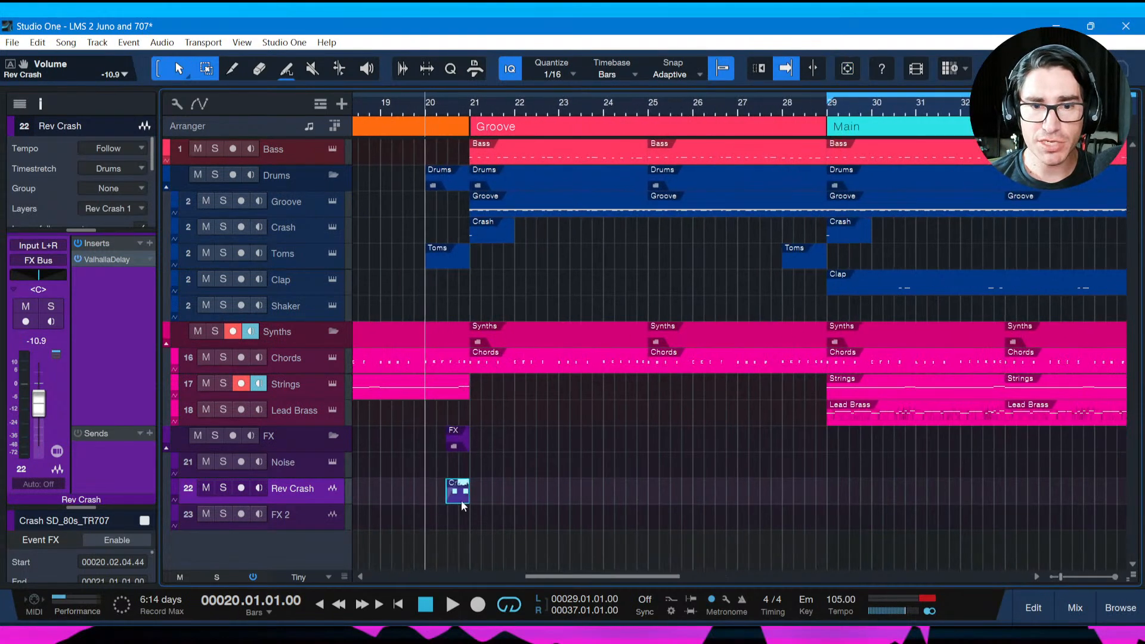
pyautogui.moveTo(462, 504); pyautogui.dragTo(817, 495)
pyautogui.hscroll(5, 902, 495)
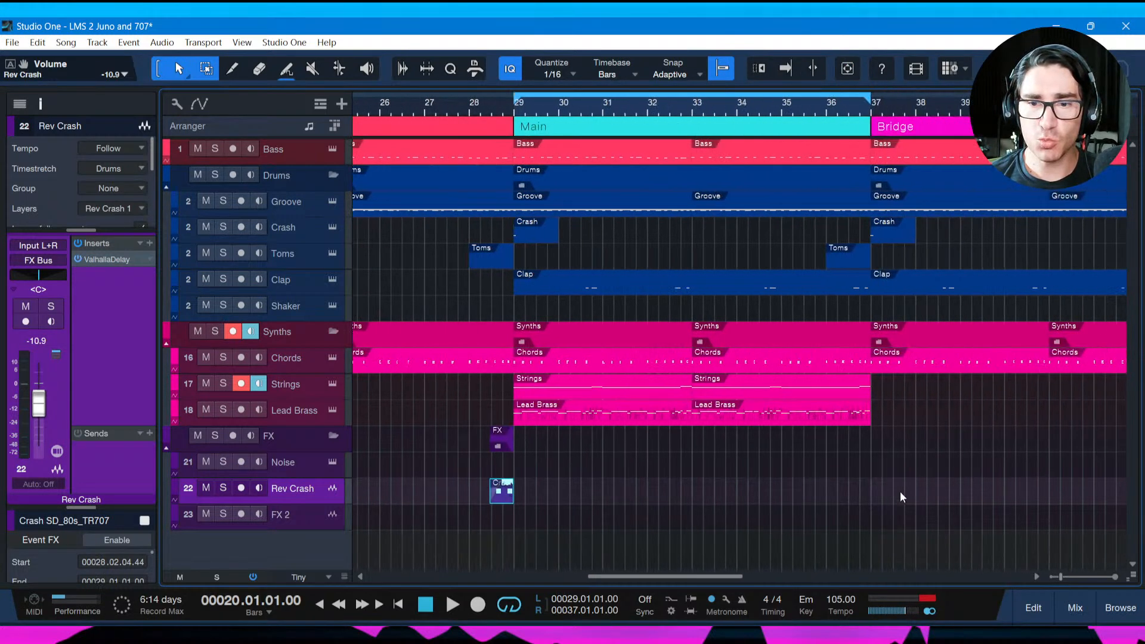
pyautogui.moveTo(504, 499); pyautogui.dragTo(864, 507)
pyautogui.hscroll(5, 883, 508)
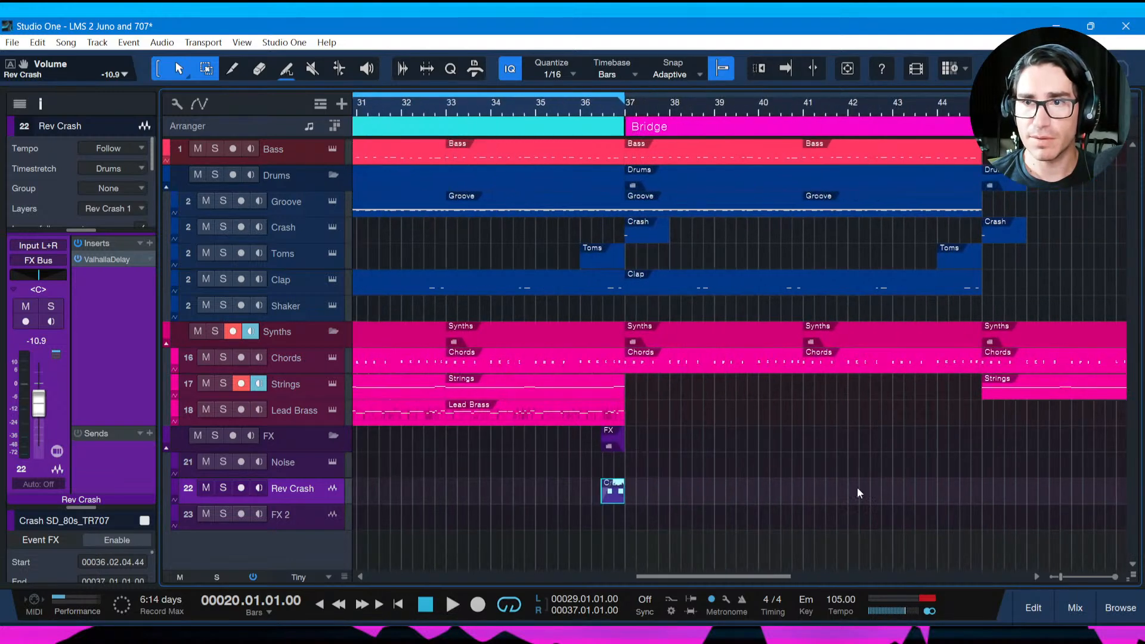
pyautogui.moveTo(618, 500); pyautogui.dragTo(973, 496)
pyautogui.hscroll(9, 983, 513)
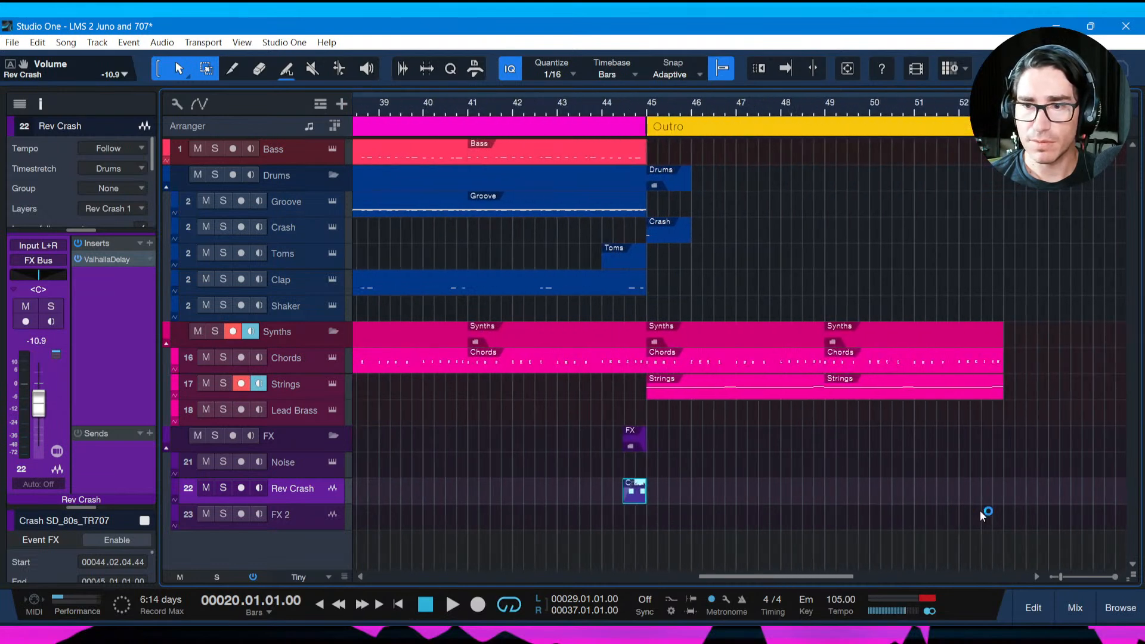
pyautogui.moveTo(569, 497); pyautogui.dragTo(930, 499)
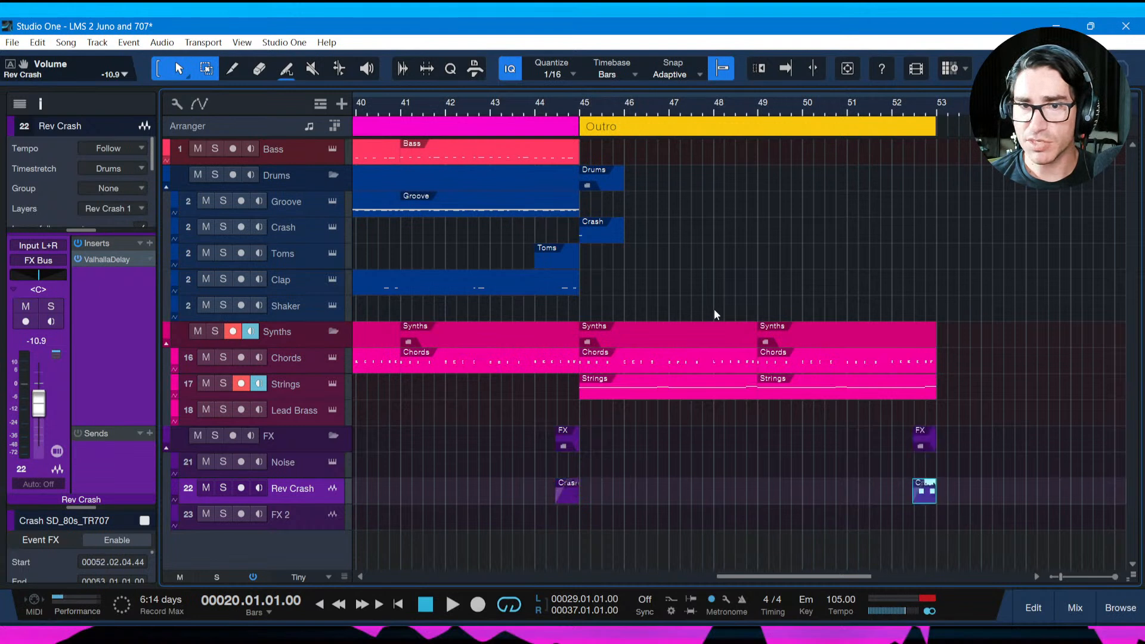
# Copy the Crash event from the start of the Outro to bar 53, just after the Outro, and save the song.
pyautogui.moveTo(604, 235); pyautogui.dragTo(964, 235)
pyautogui.hotkey('ctrl', 's')
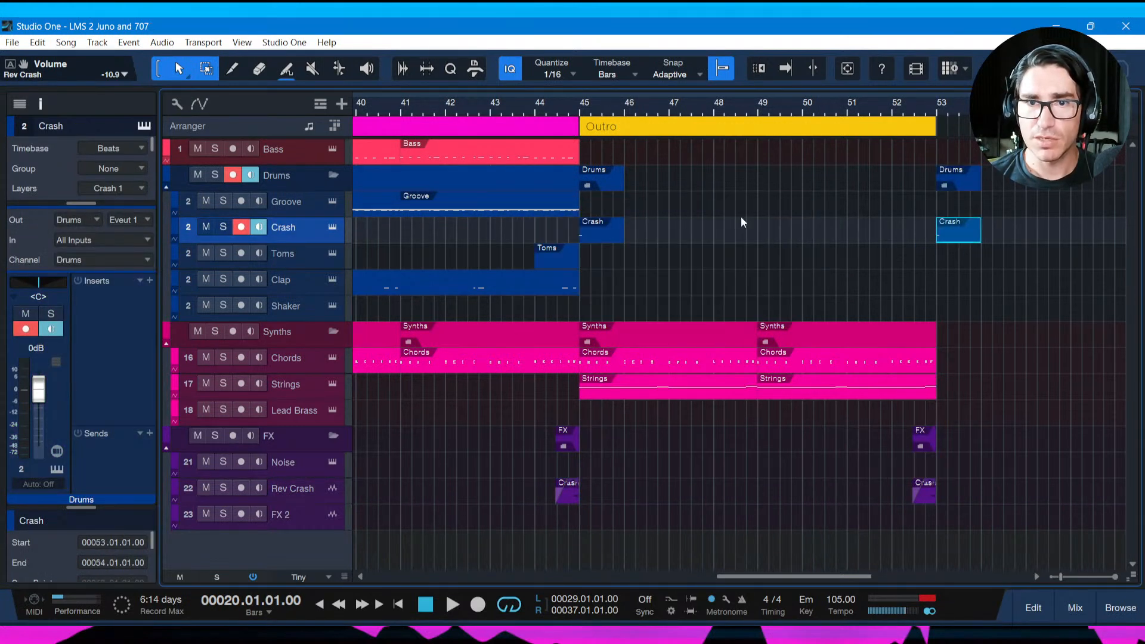
pyautogui.scroll(-8, 647, 120)
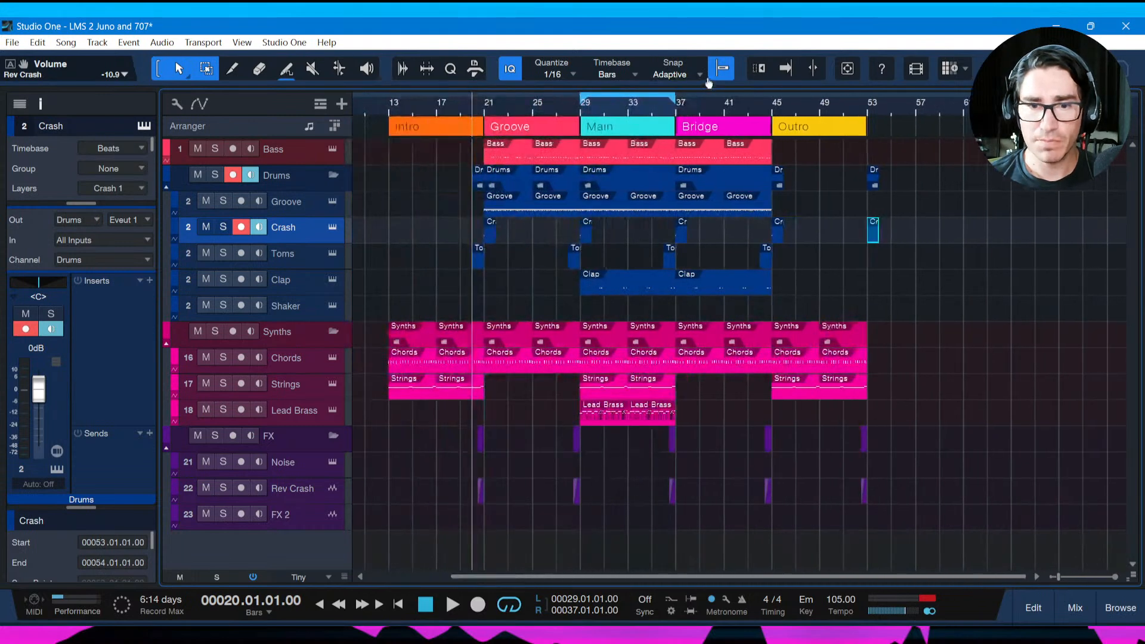
pyautogui.hotkey('ctrl', 's')
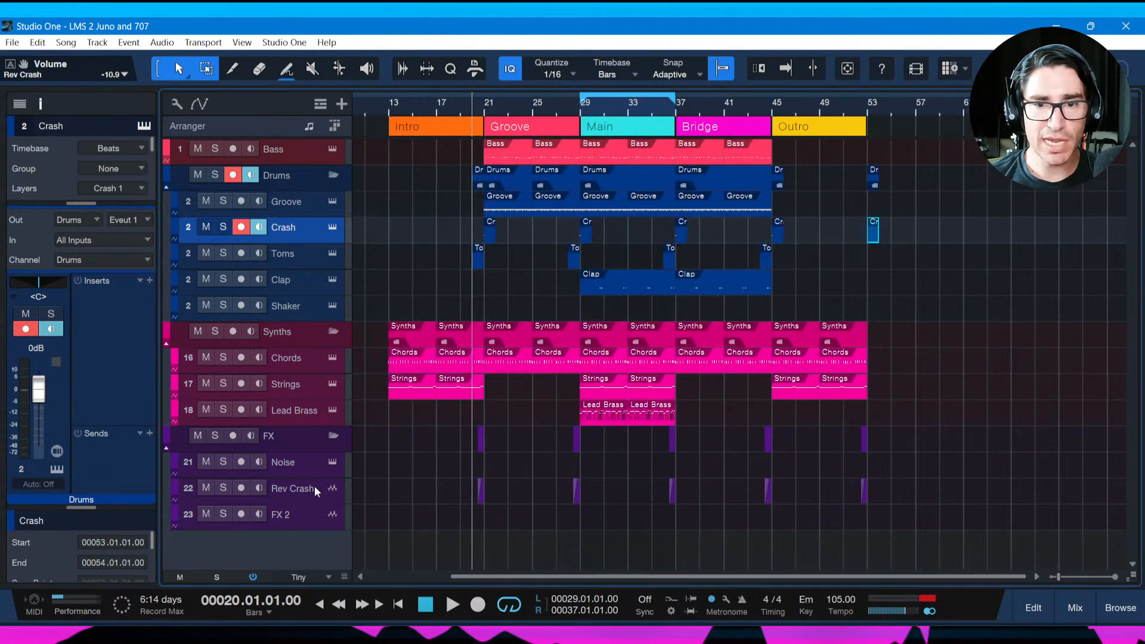
pyautogui.scroll(4, 477, 125)
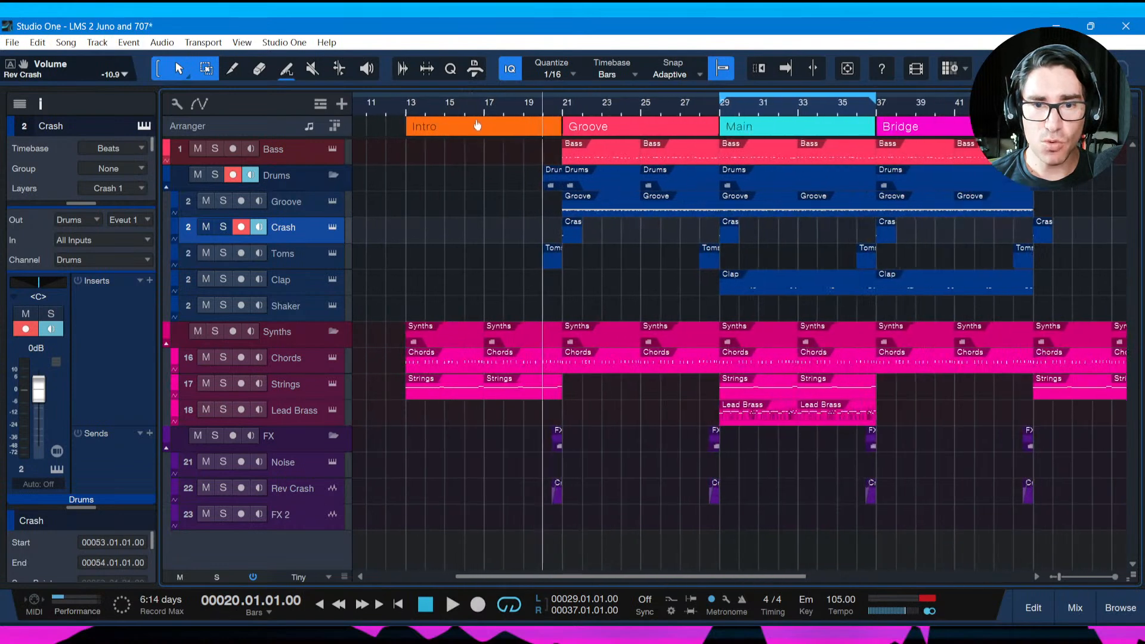
pyautogui.hotkey('ctrl', 's')
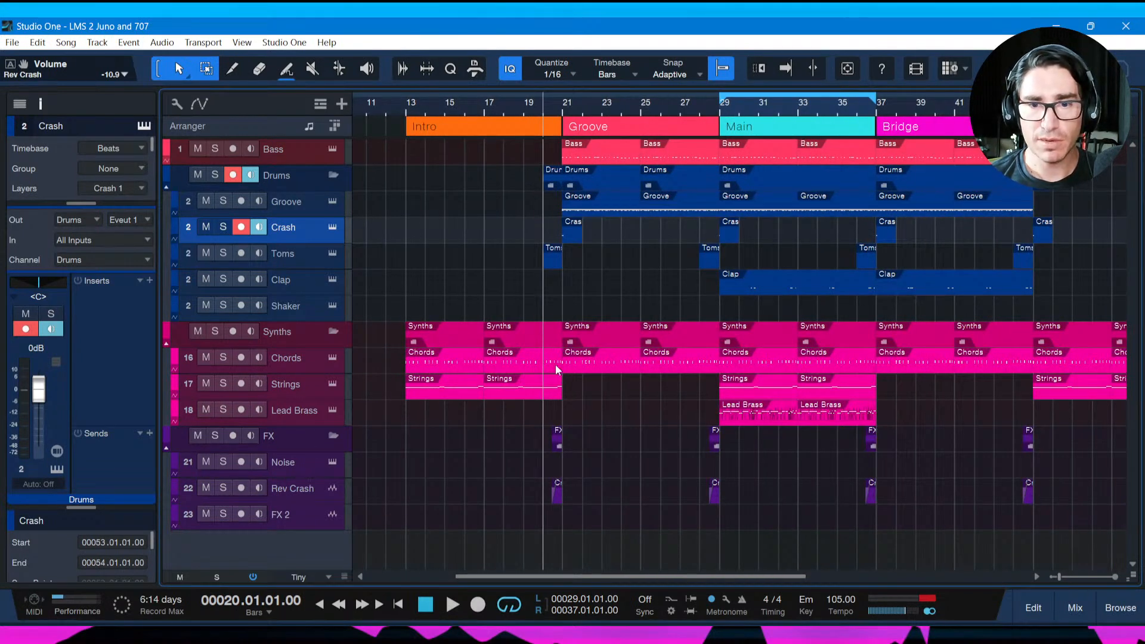
# Draw an empty one-bar event on the Noise track at bar 20, open it for note editing and audition C3.
pyautogui.scroll(3, 532, 117)
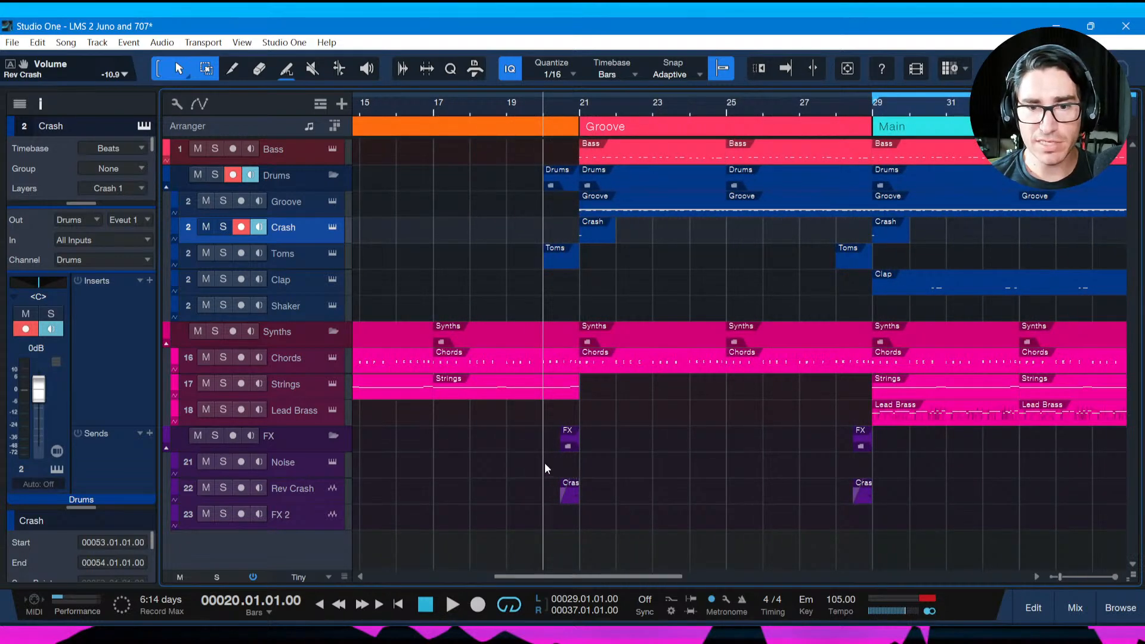
pyautogui.moveTo(545, 464)
pyautogui.mouseDown()
pyautogui.moveTo(584, 460)
pyautogui.moveTo(578, 452)
pyautogui.mouseUp()
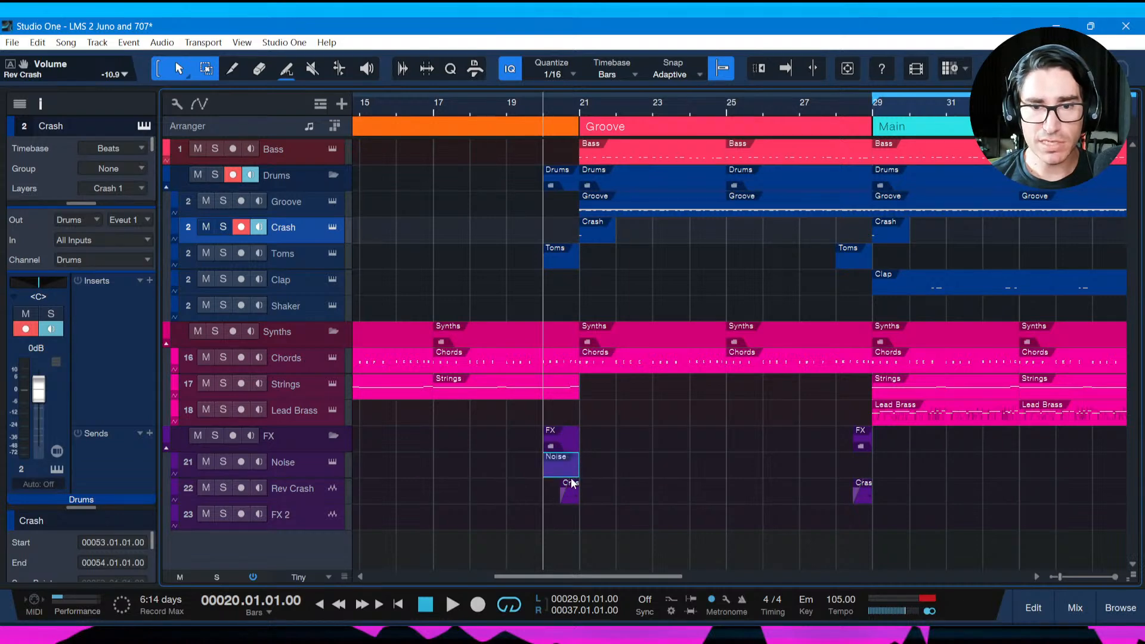
pyautogui.doubleClick(563, 467)
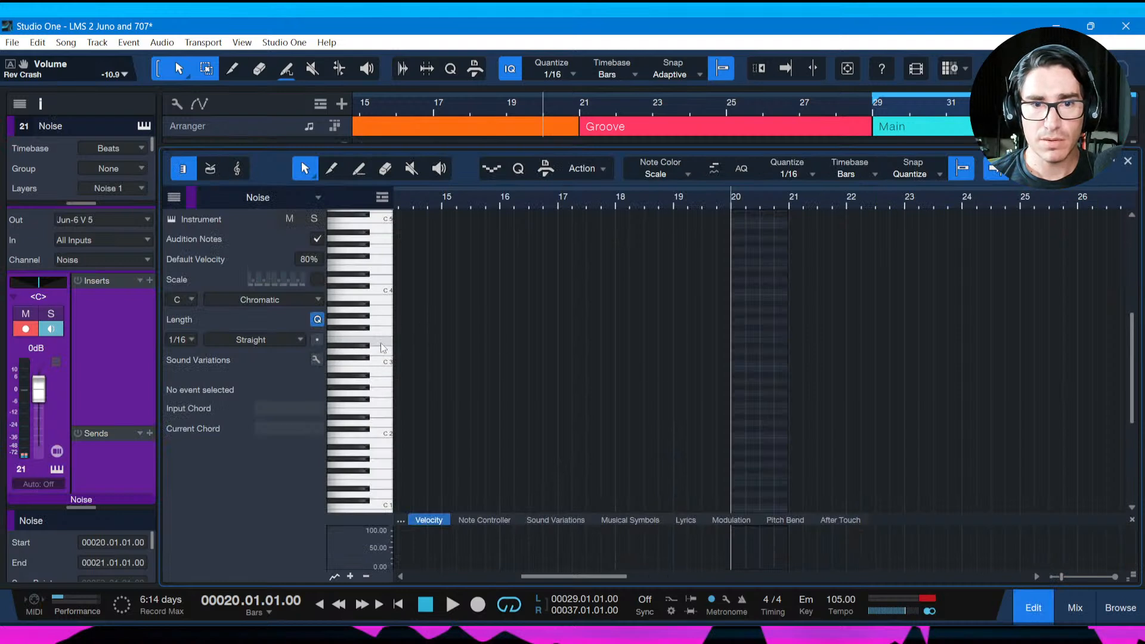
pyautogui.click(381, 362)
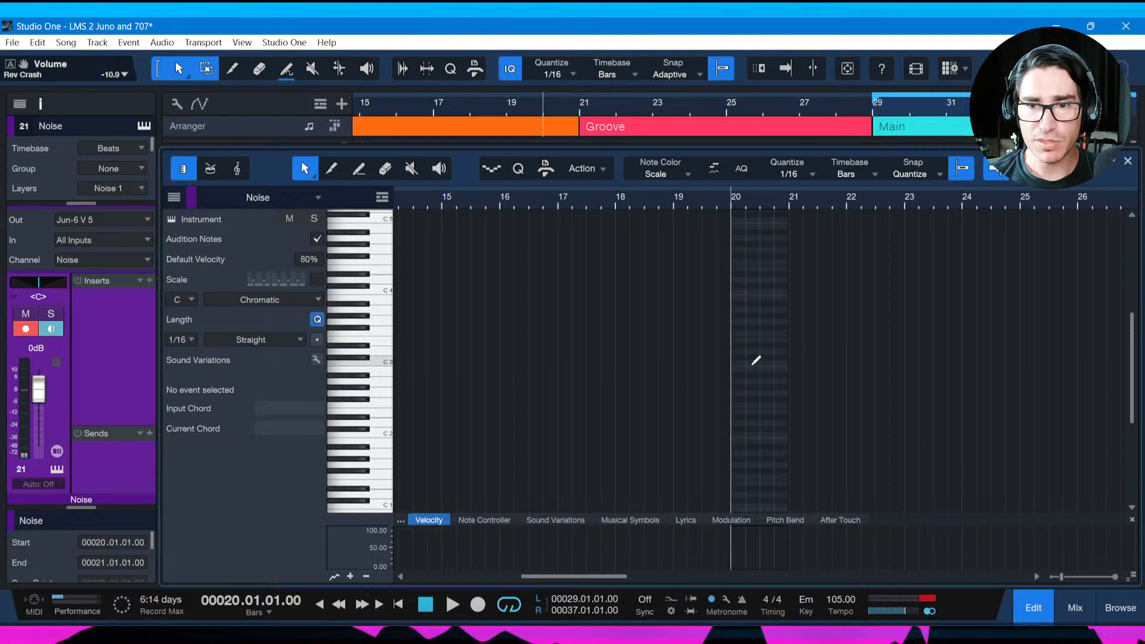
# Draw a C3 note spanning the whole one-bar Noise event at bar 20 and save the song.
pyautogui.moveTo(732, 362); pyautogui.dragTo(783, 373)
pyautogui.hotkey('ctrl', 's')
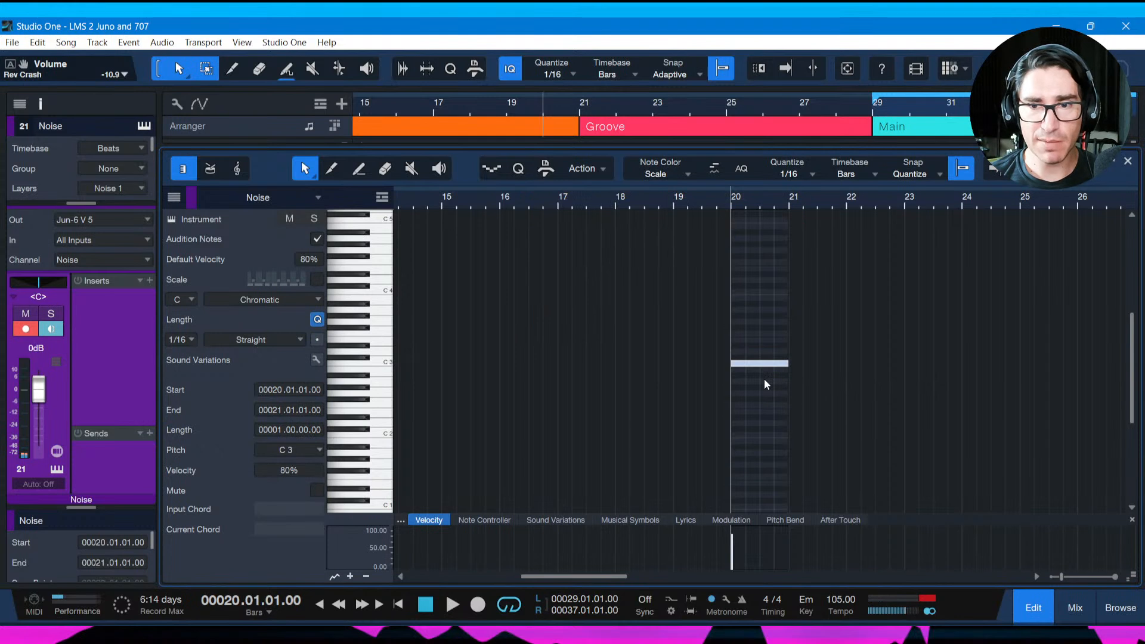
pyautogui.moveTo(754, 204); pyautogui.dragTo(549, 232)
pyautogui.hotkey('ctrl', 's')
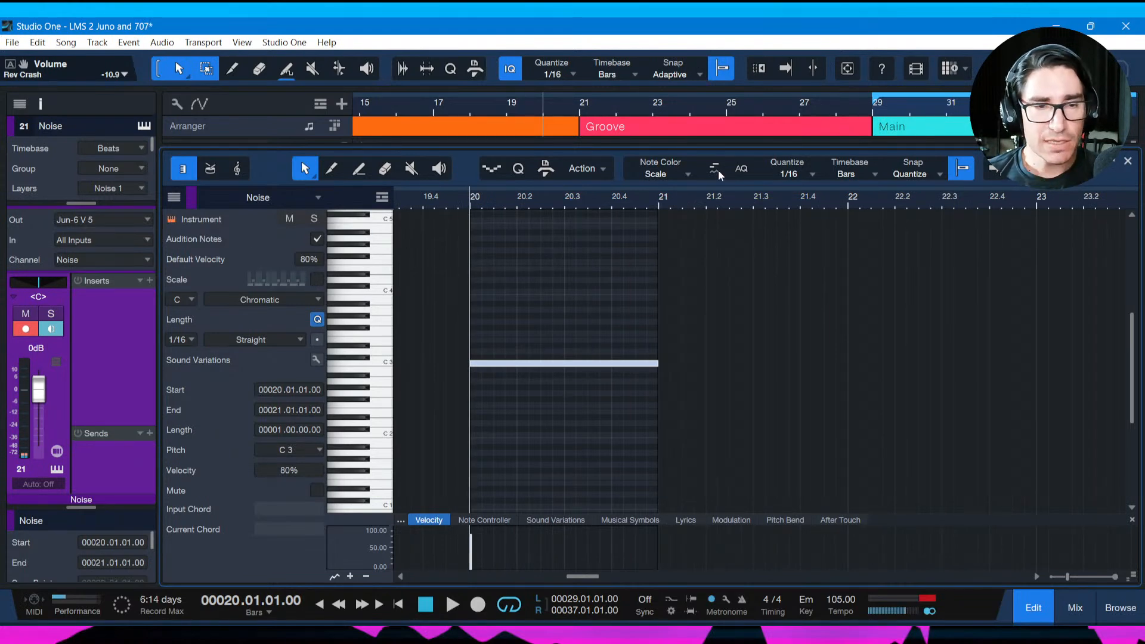
# Load the Default preset in the Noise track's Jun-6 V and switch off its DCO saw wave and Chorus Noise.
pyautogui.press('F11')
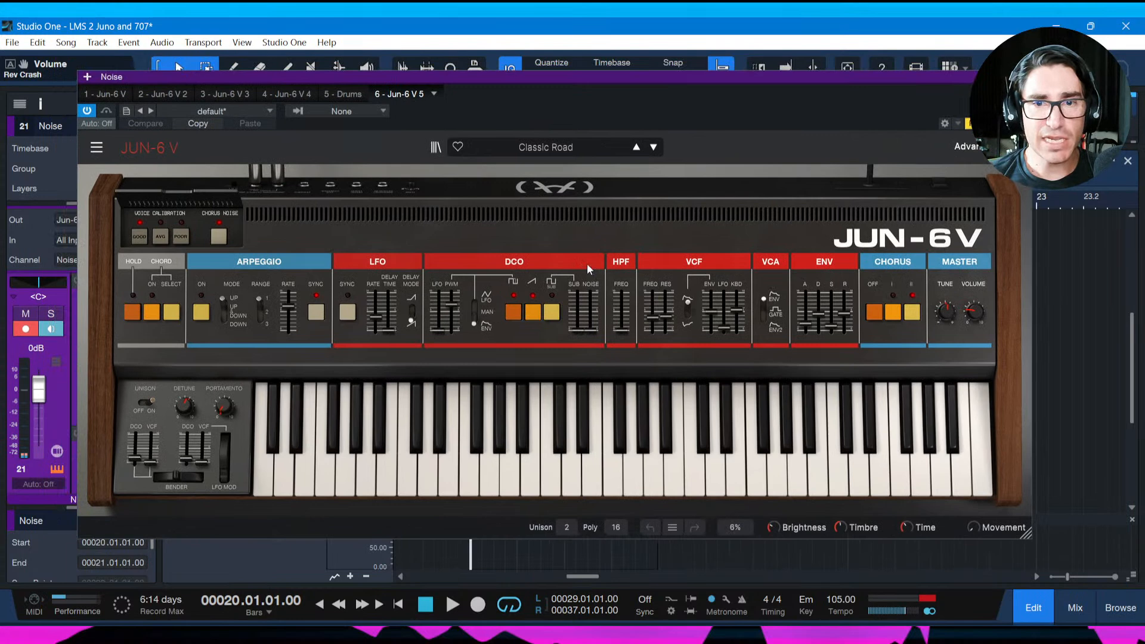
pyautogui.moveTo(689, 76); pyautogui.dragTo(676, 73)
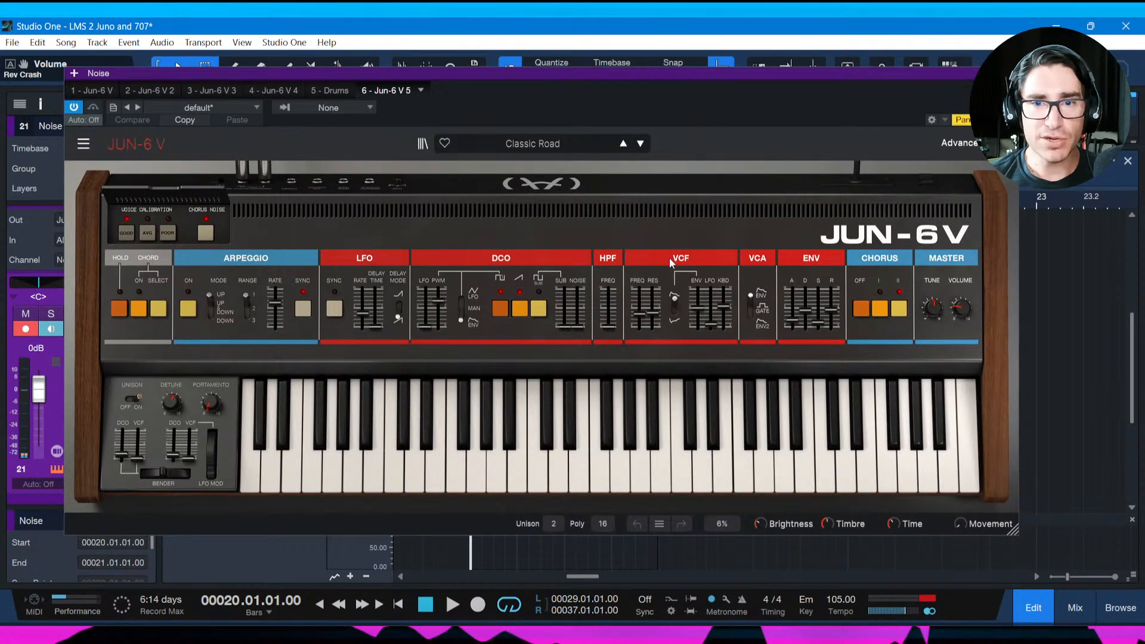
pyautogui.click(503, 307)
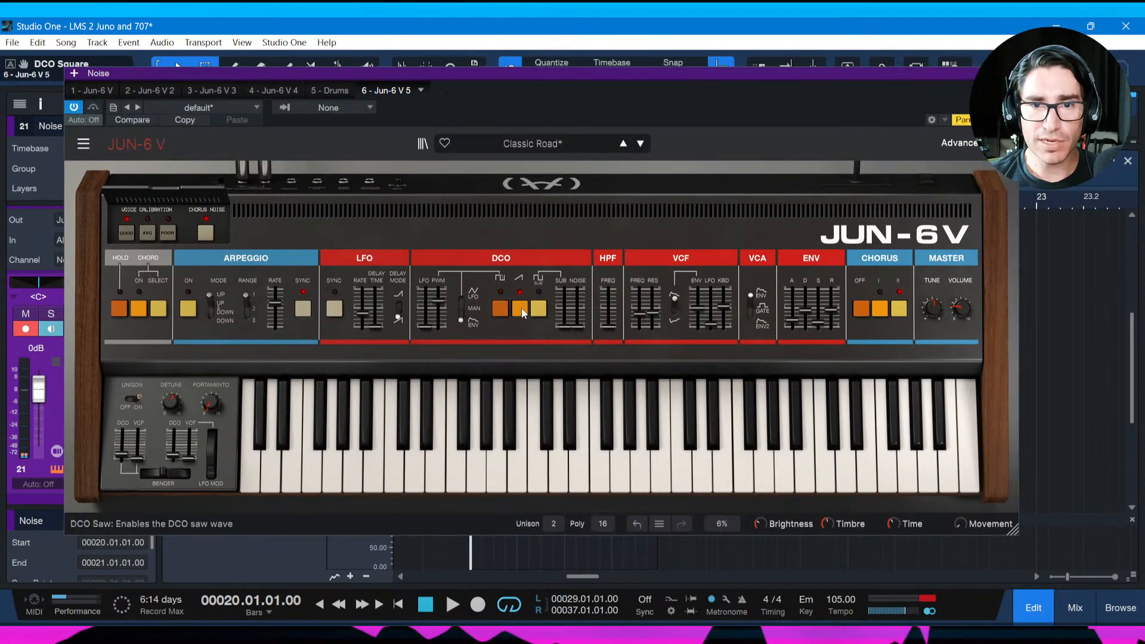
pyautogui.click(524, 147)
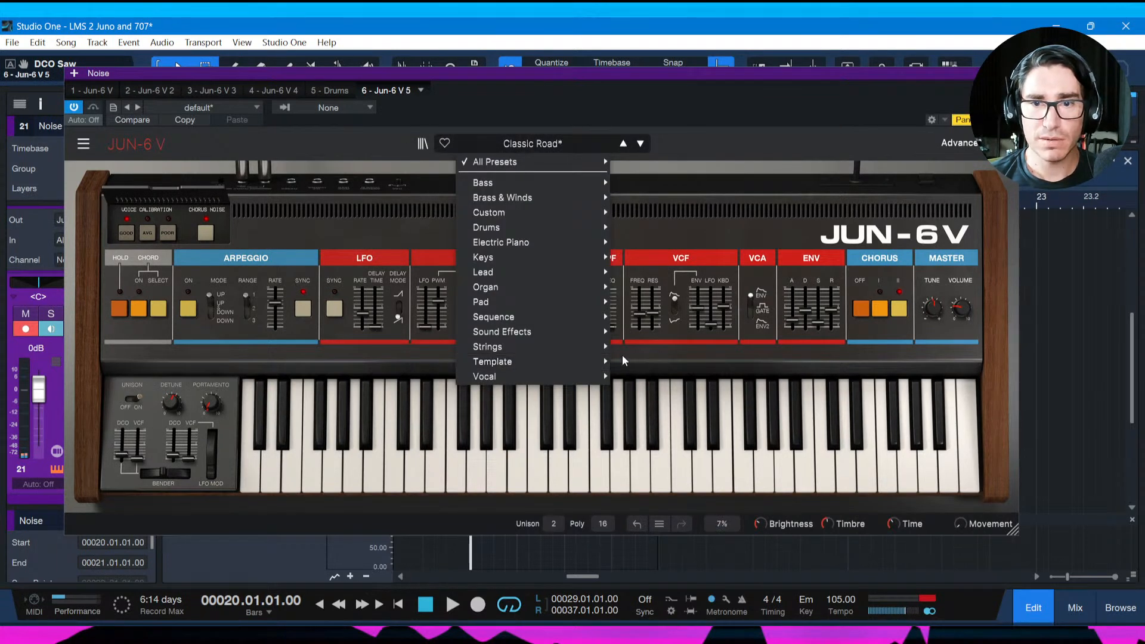
pyautogui.click(635, 366)
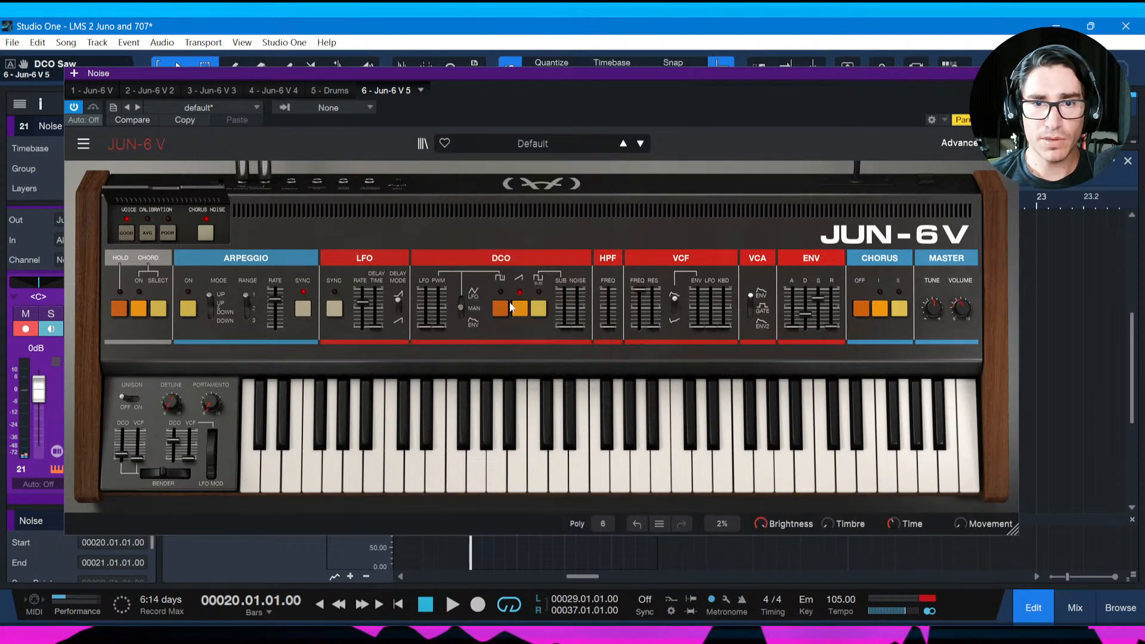
pyautogui.click(205, 233)
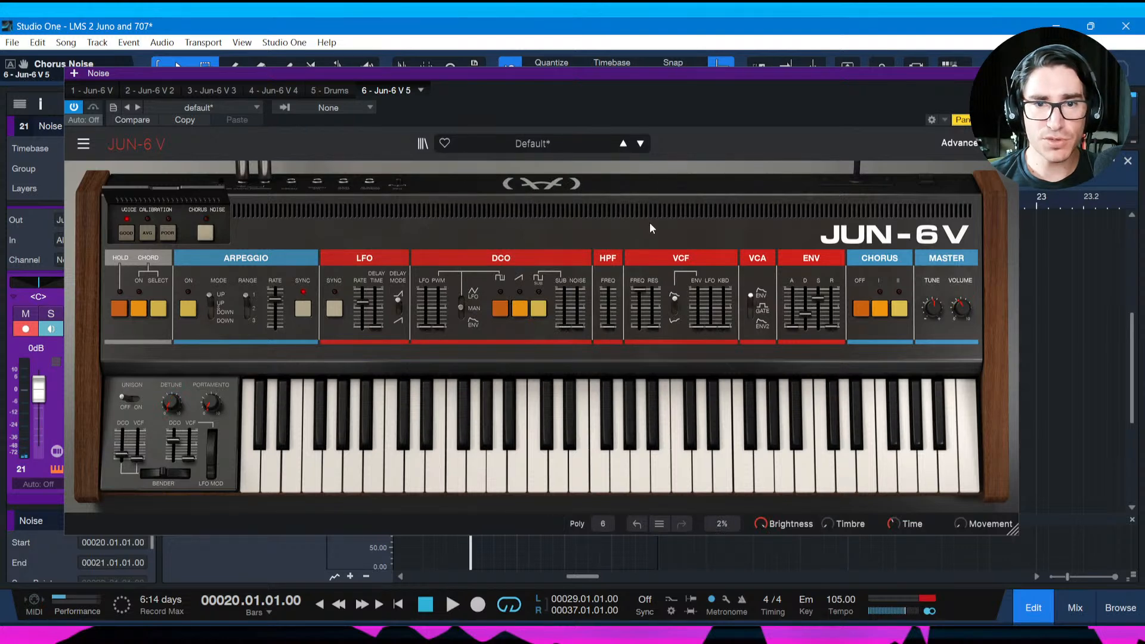
# Raise the synth's DCO noise volume to 1.00, close the instrument window, audition the noise and save the song.
pyautogui.moveTo(575, 325); pyautogui.dragTo(577, 290)
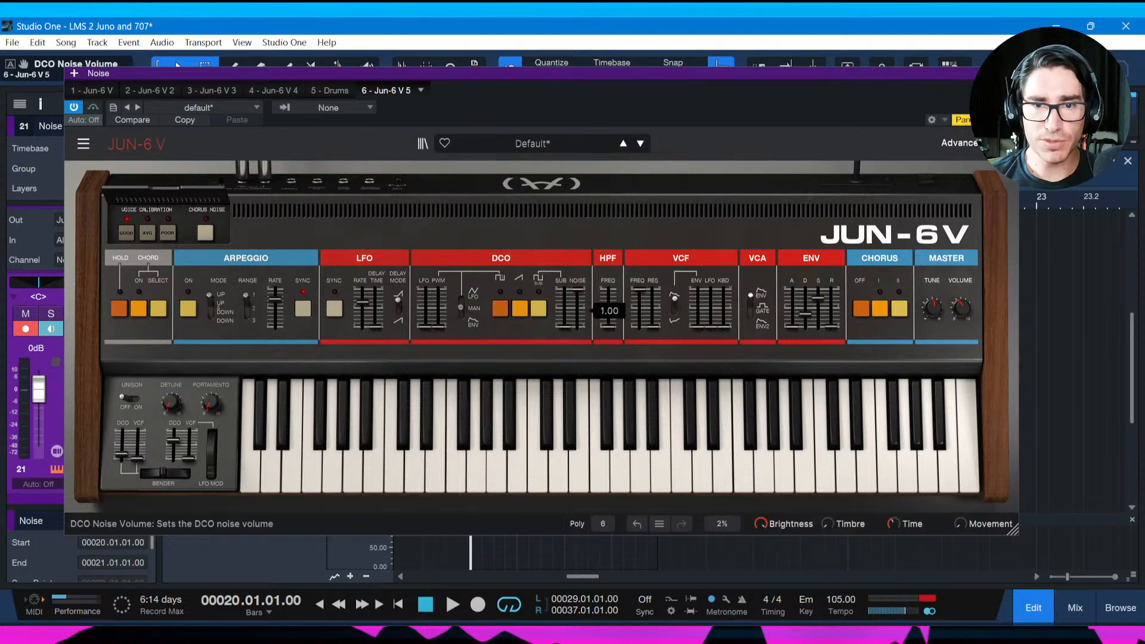
pyautogui.moveTo(999, 73); pyautogui.dragTo(955, 102)
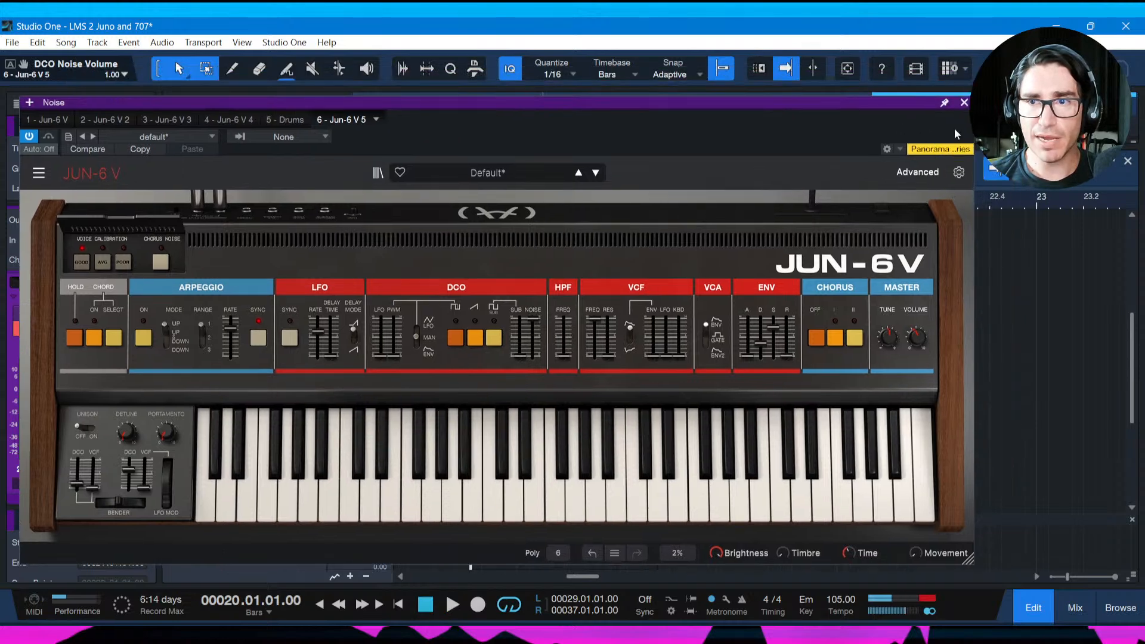
pyautogui.click(964, 102)
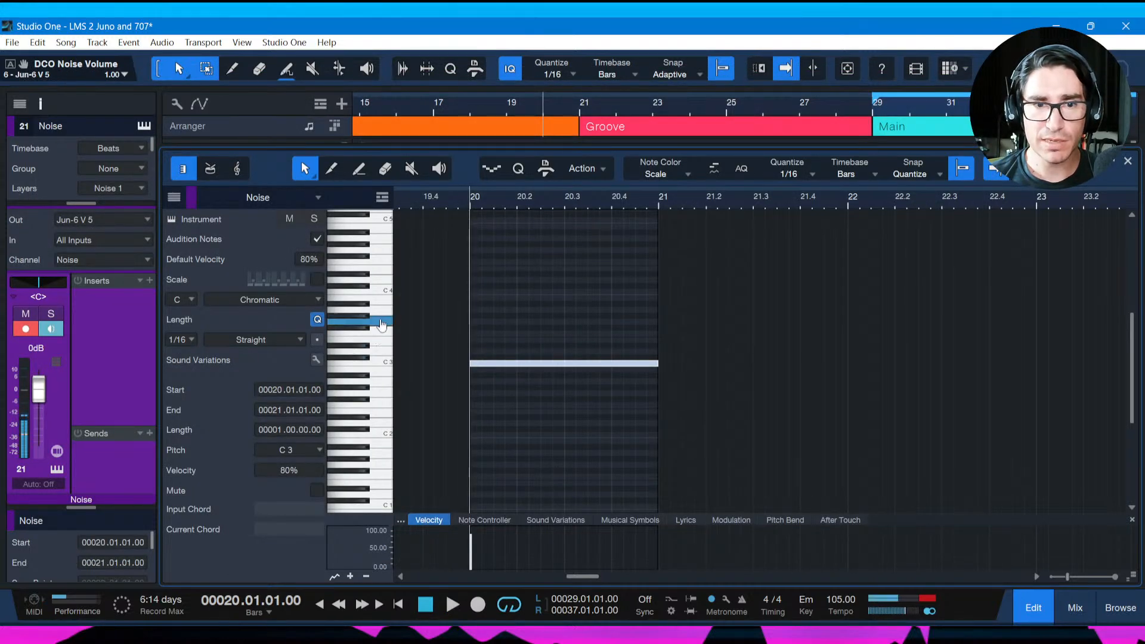
pyautogui.hotkey('ctrl', 's')
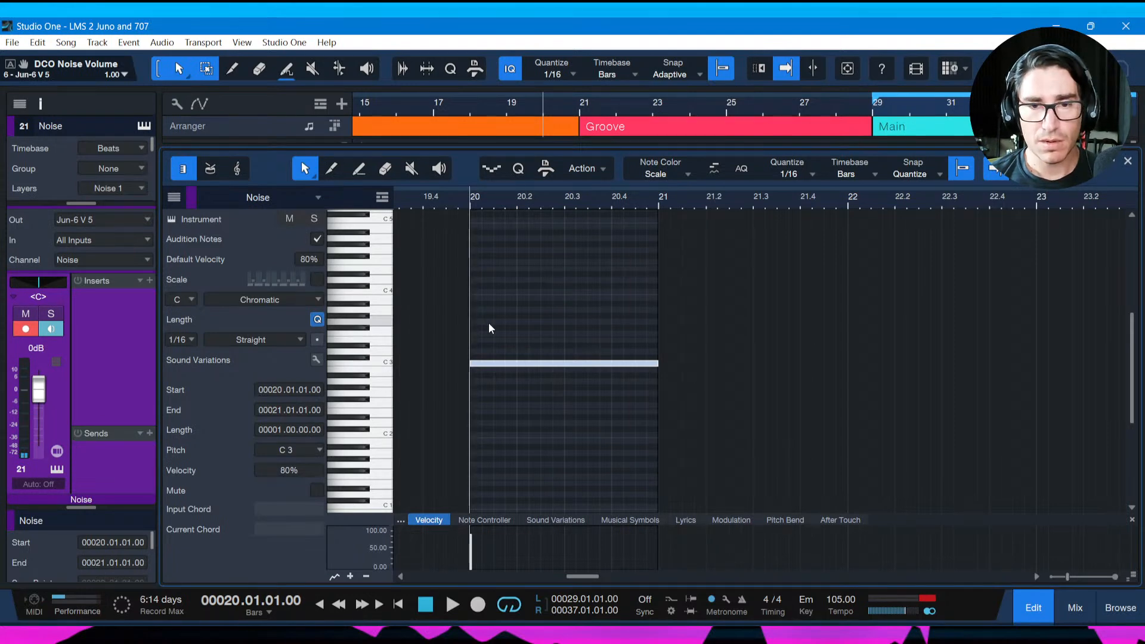
# Set the loop range from bar 19 to bar 22 beat 2, play the transition and lower the Noise track's volume to -5.2 dB.
pyautogui.press('F2')
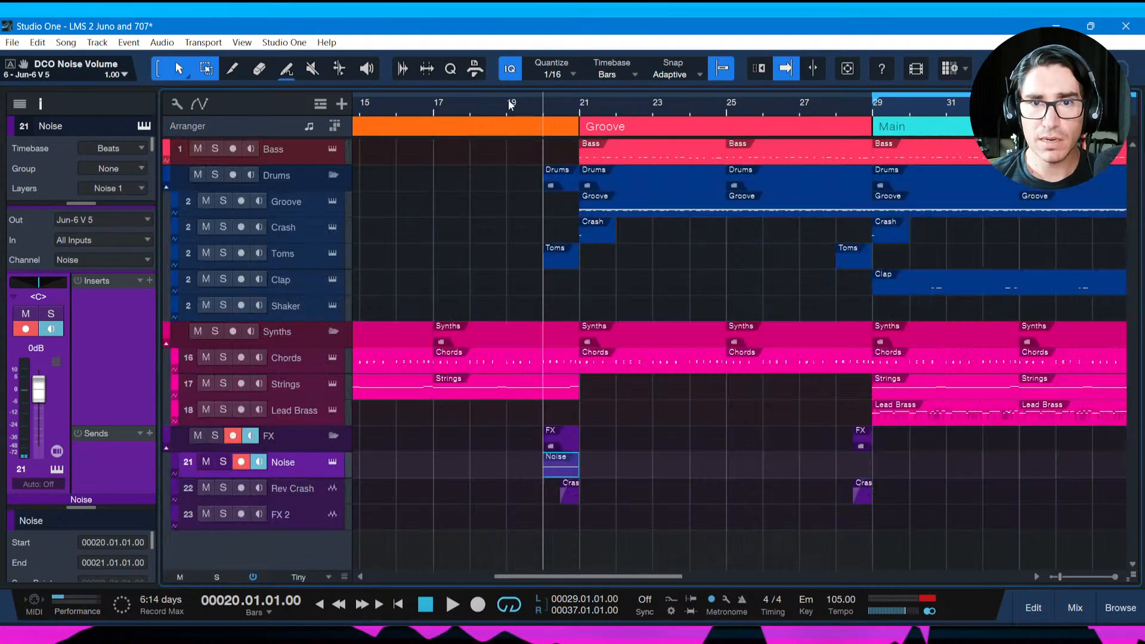
pyautogui.moveTo(511, 96); pyautogui.dragTo(624, 114)
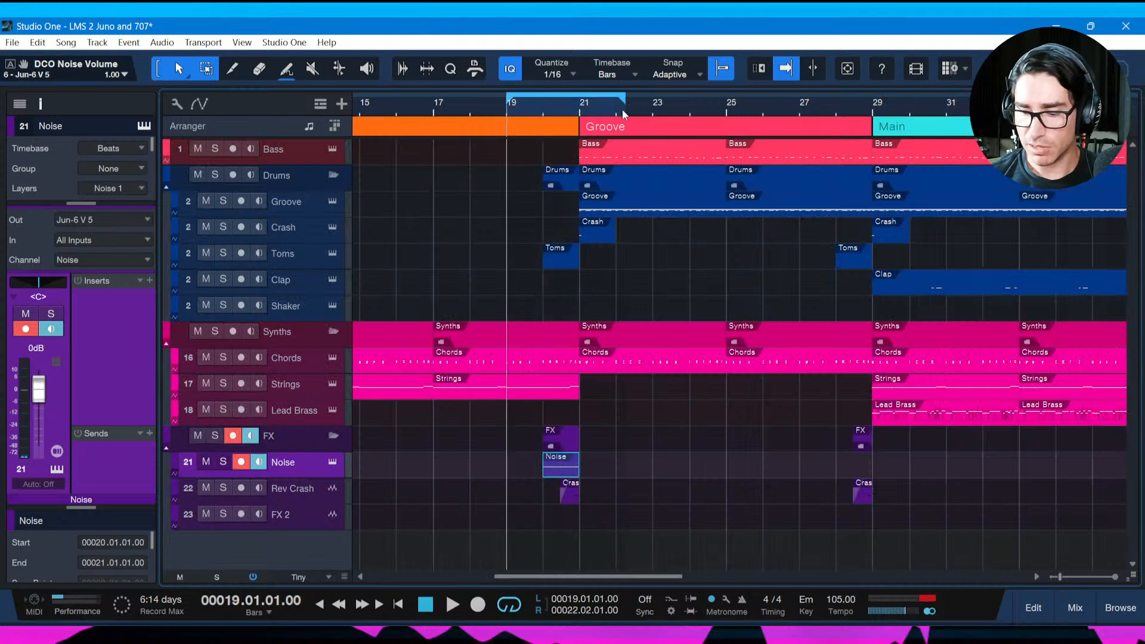
pyautogui.press('space')
pyautogui.hotkey('ctrl', 's')
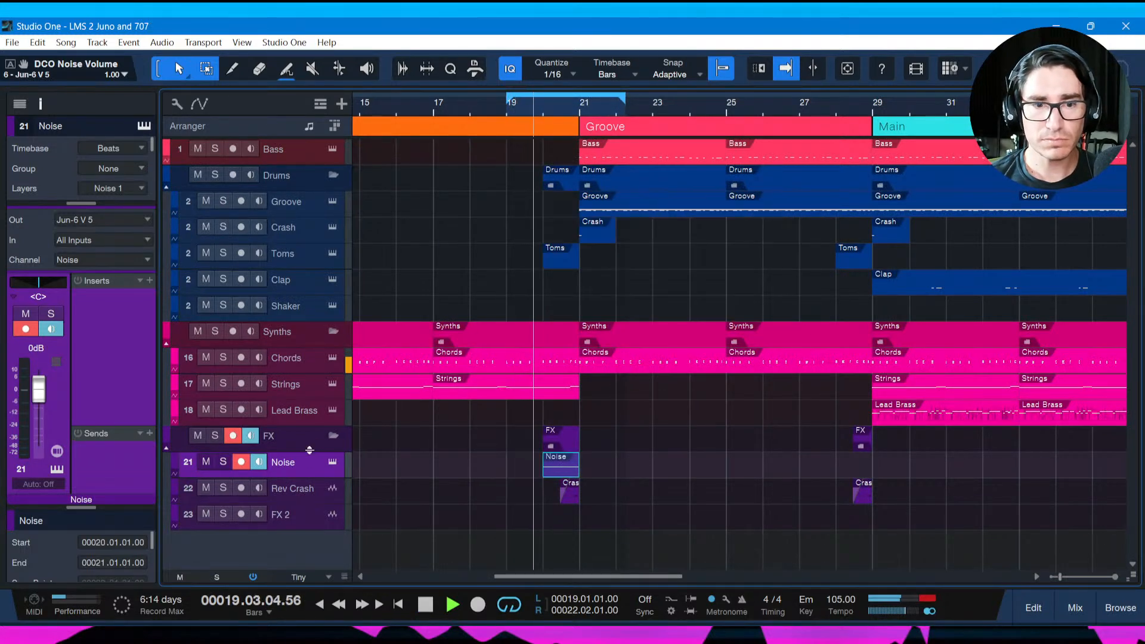
pyautogui.moveTo(38, 389); pyautogui.dragTo(45, 412)
pyautogui.hotkey('ctrl', 's')
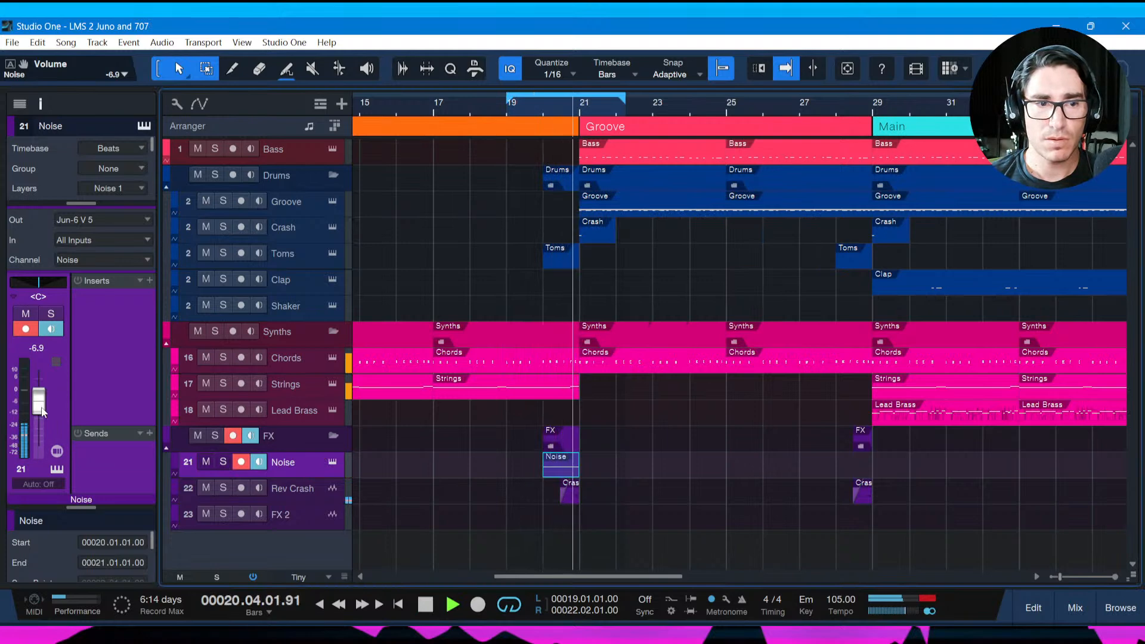
pyautogui.moveTo(48, 420); pyautogui.dragTo(50, 413)
pyautogui.press('space')
# Set the Jun-6 V's VCF Cutoff to 102600 Hz and show its automation in an enlarged lane under the Noise track.
pyautogui.click(57, 469)
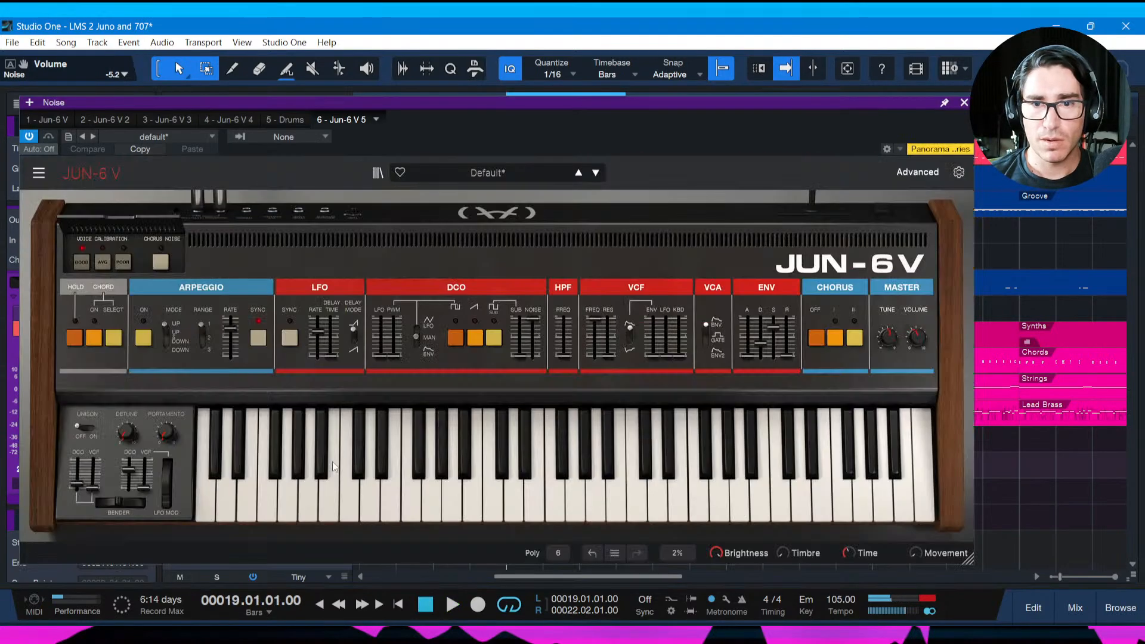
pyautogui.moveTo(881, 105); pyautogui.dragTo(865, 101)
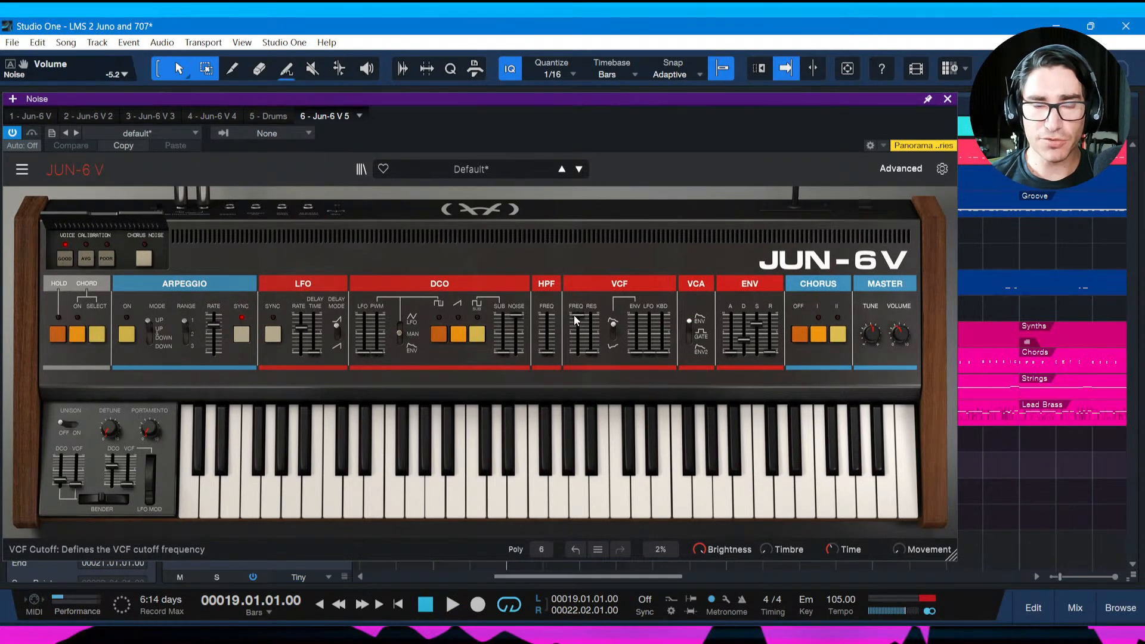
pyautogui.moveTo(574, 315)
pyautogui.mouseDown()
pyautogui.moveTo(566, 344)
pyautogui.moveTo(579, 311)
pyautogui.mouseUp()
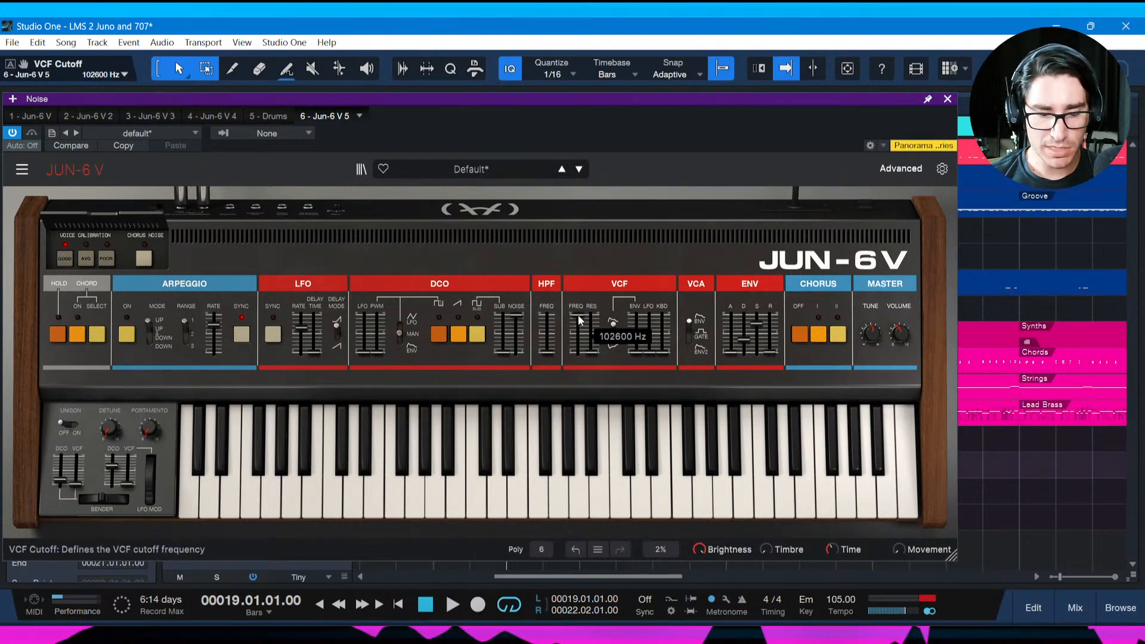
pyautogui.press('Escape')
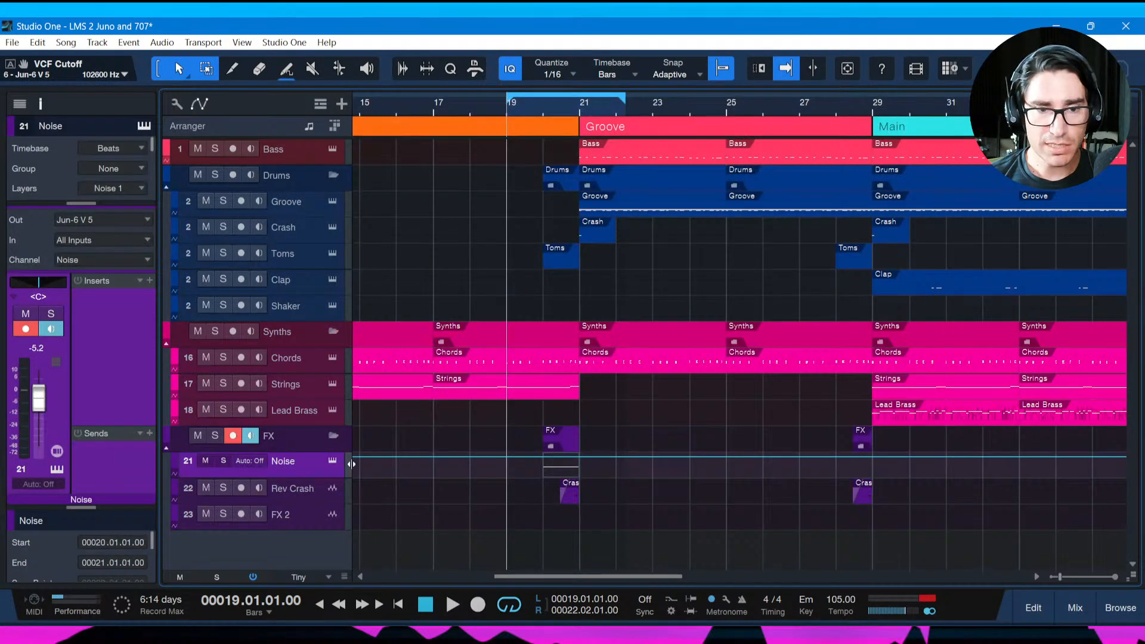
pyautogui.click(174, 472)
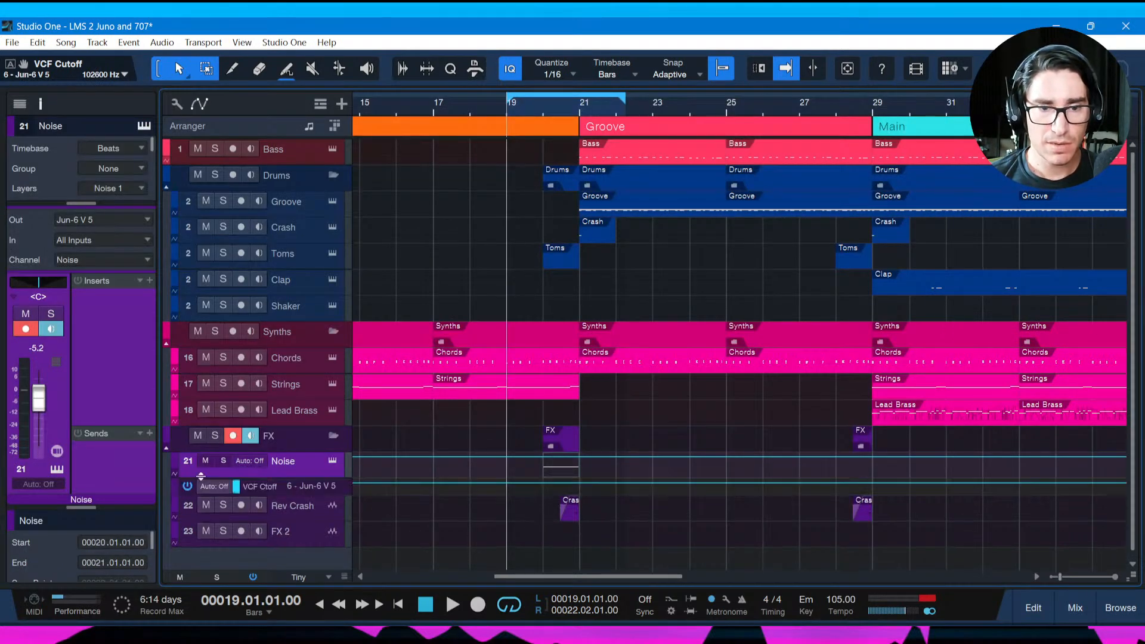
pyautogui.moveTo(306, 492); pyautogui.dragTo(303, 560)
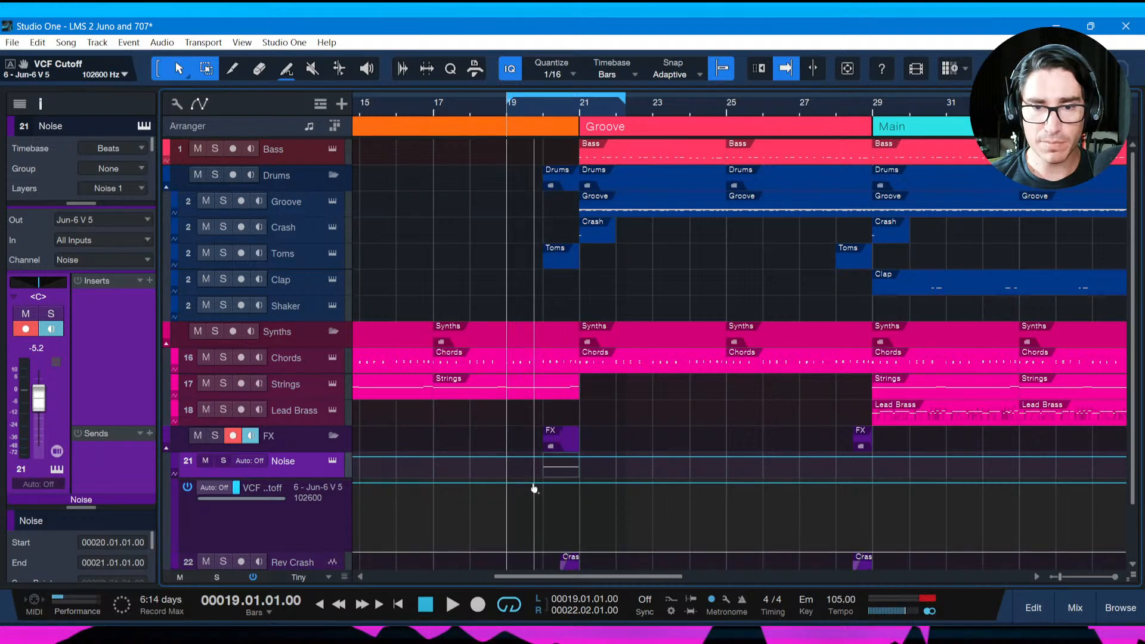
# Automate the VCF Cutoff to ramp from 0.299 Hz at bar 20 to maximum at bar 21, drop back to 0.299, and play it.
pyautogui.moveTo(534, 490); pyautogui.dragTo(533, 573)
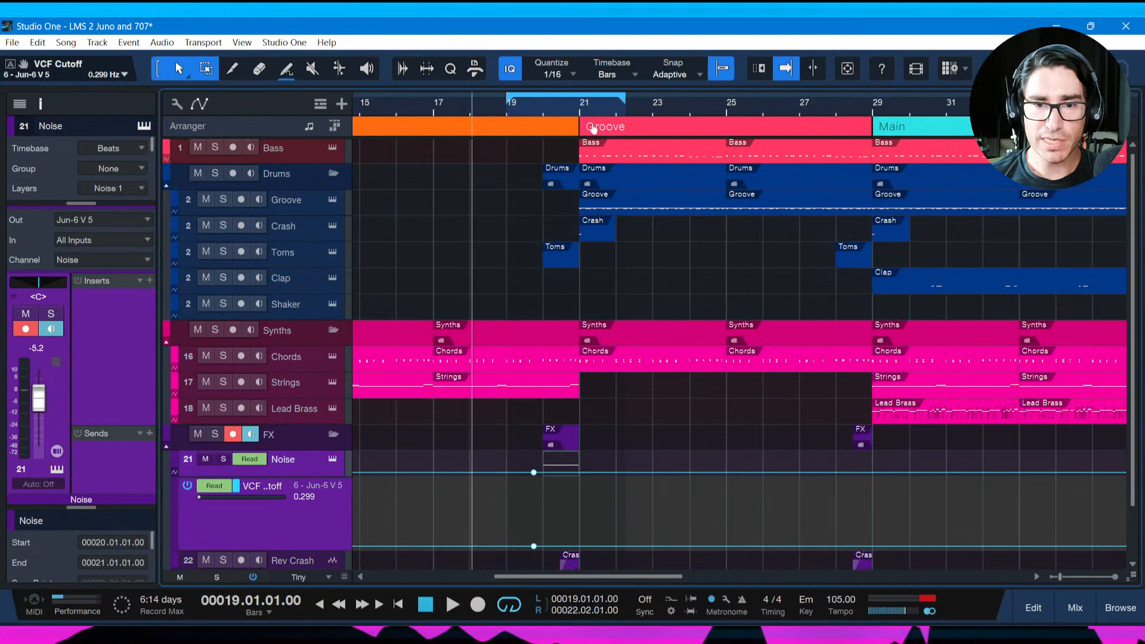
pyautogui.scroll(3, 591, 128)
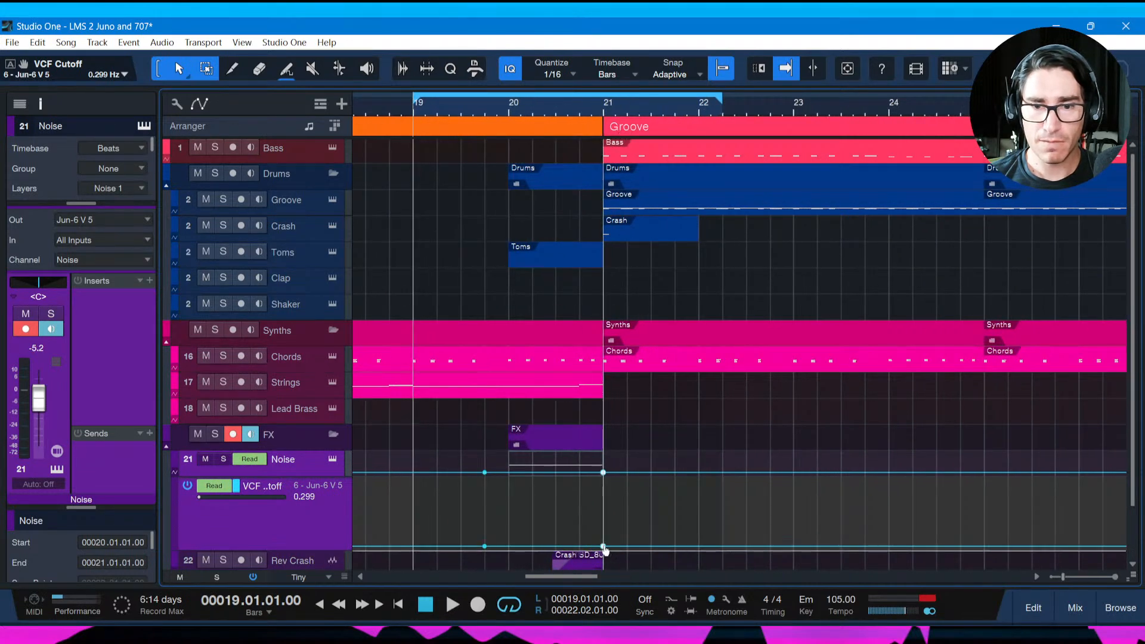
pyautogui.click(628, 548)
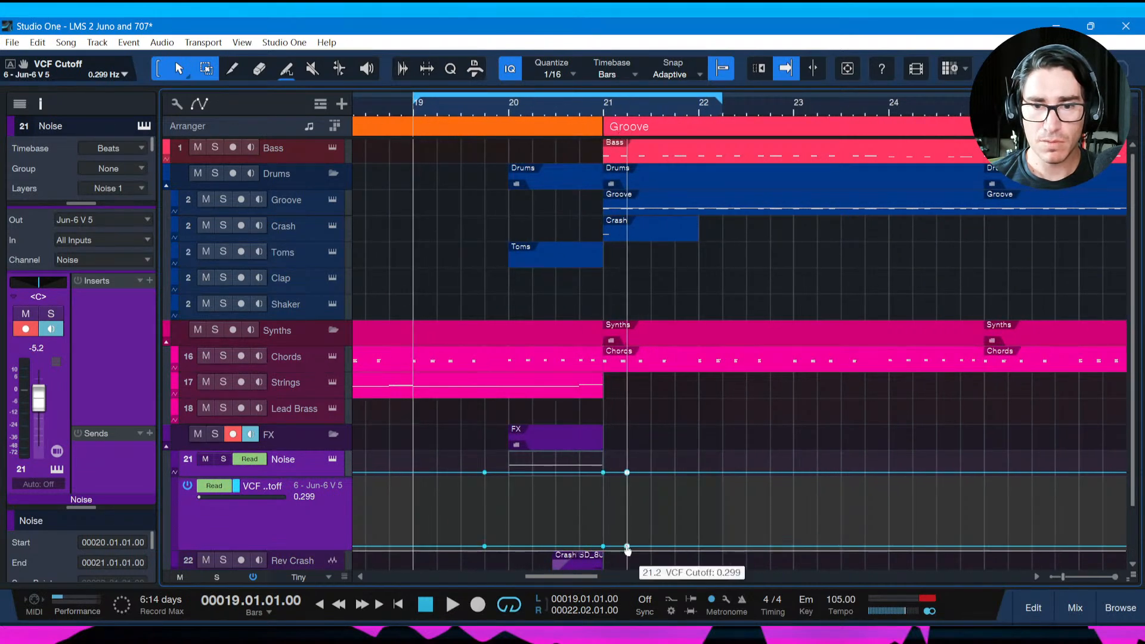
pyautogui.click(592, 546)
pyautogui.moveTo(595, 535); pyautogui.dragTo(605, 476)
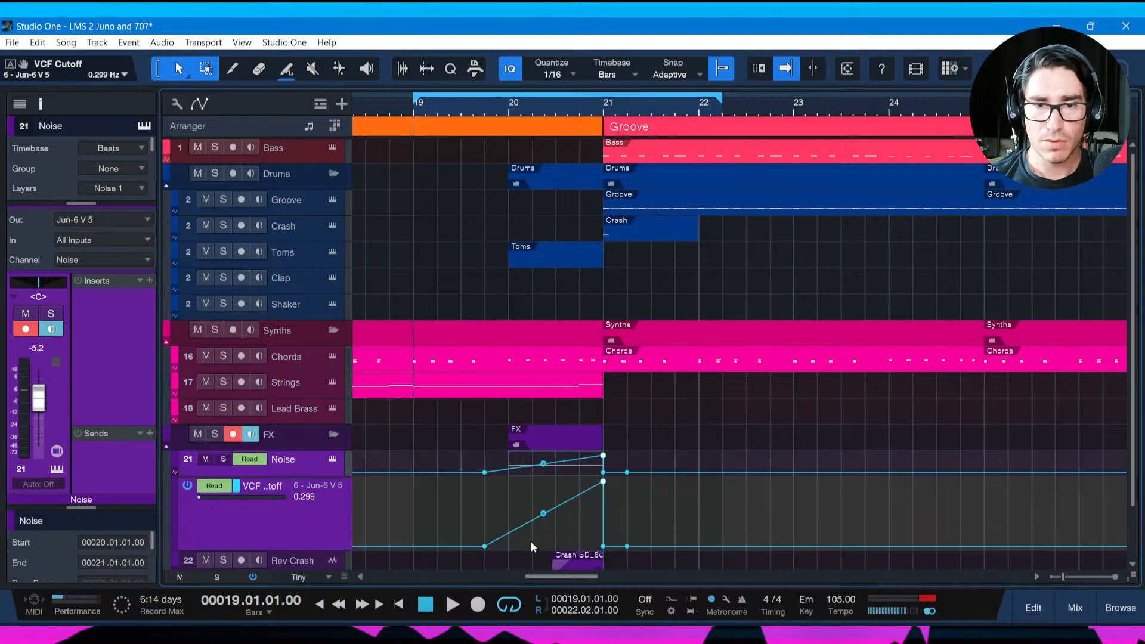
pyautogui.moveTo(488, 553); pyautogui.dragTo(507, 555)
pyautogui.press('space')
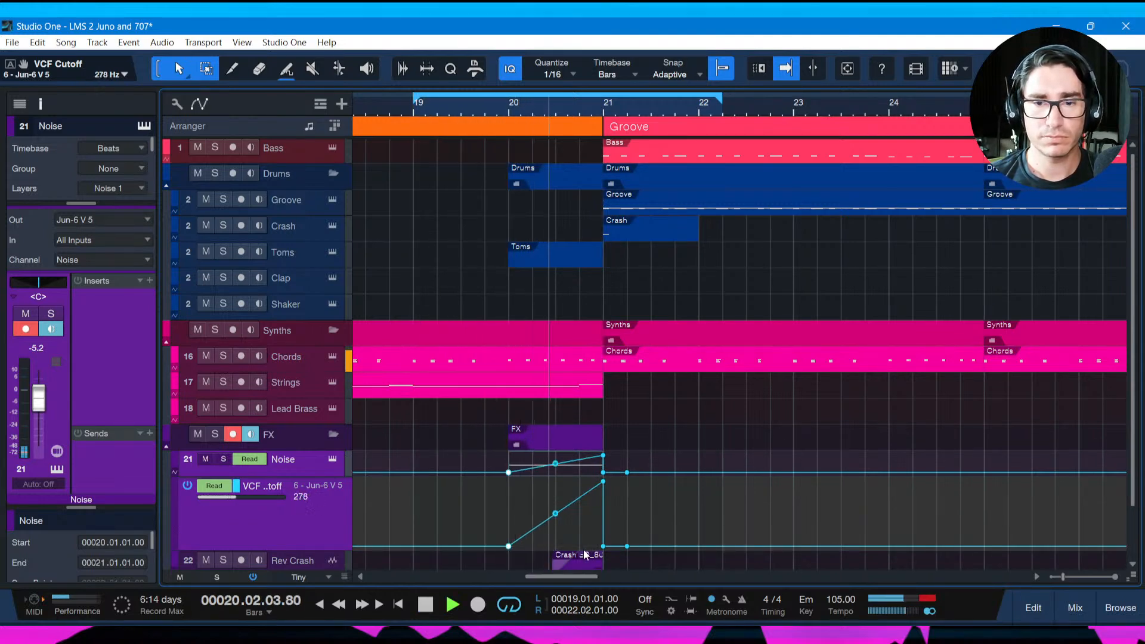
pyautogui.press('space')
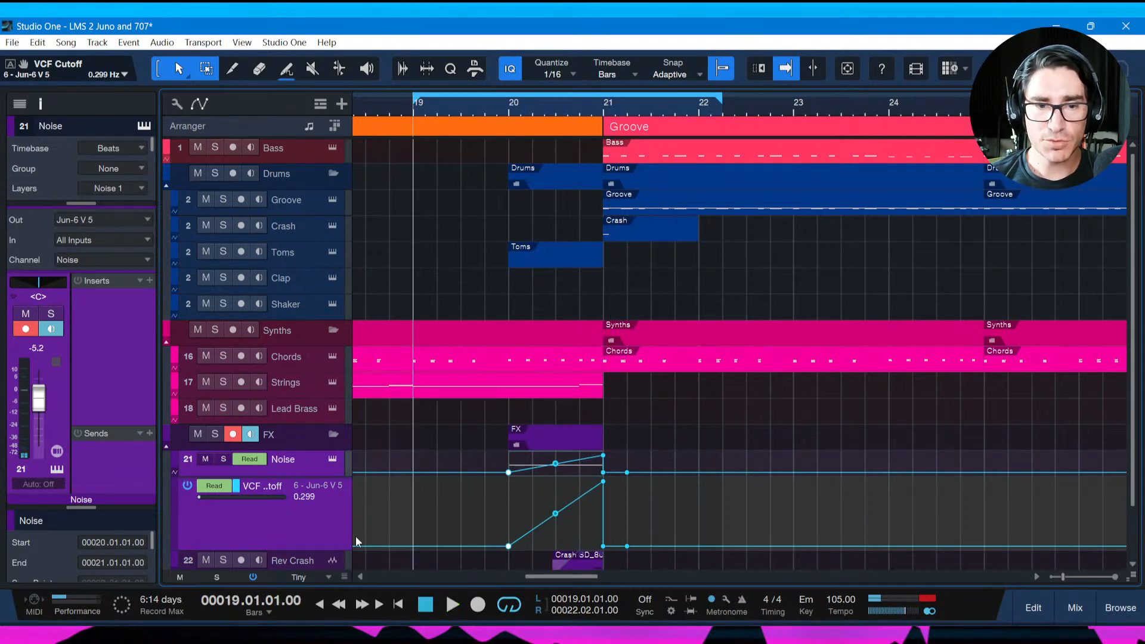
# Bend the VCF Cutoff ramp into a curve that rises slowly and steepens towards bar 21, and listen to the transition.
pyautogui.scroll(-1, 356, 535)
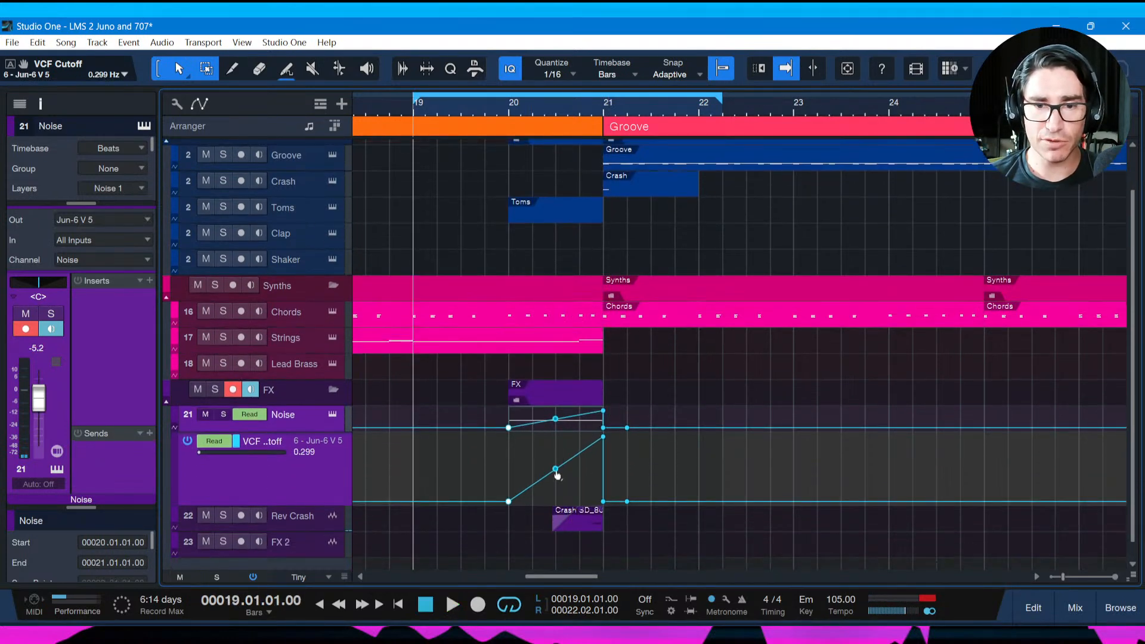
pyautogui.moveTo(559, 477); pyautogui.dragTo(553, 461)
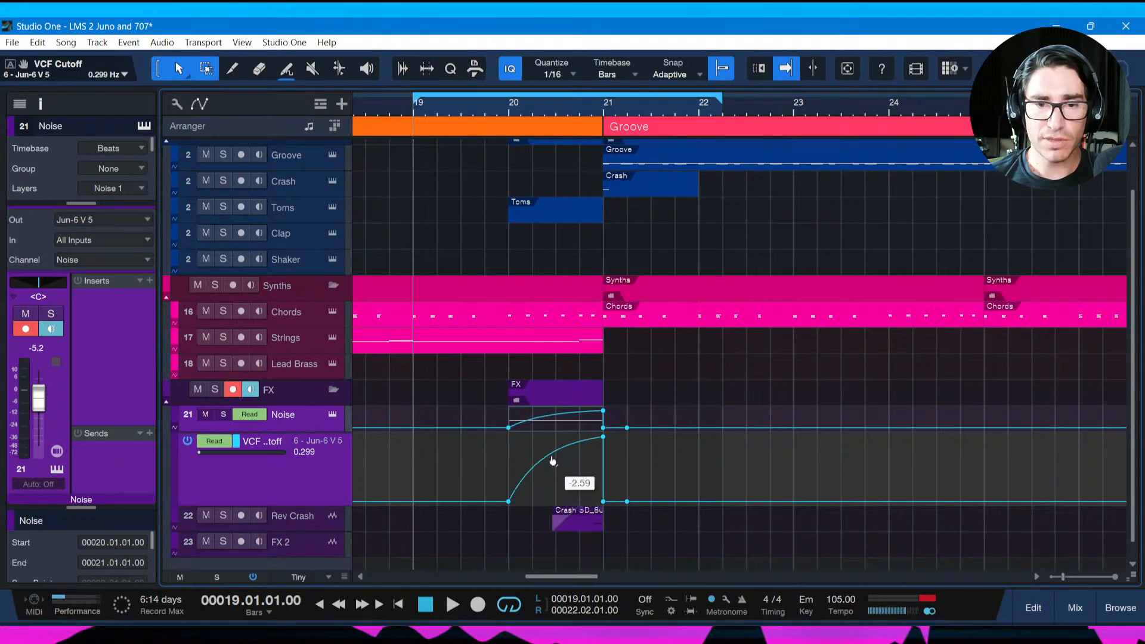
pyautogui.moveTo(555, 457)
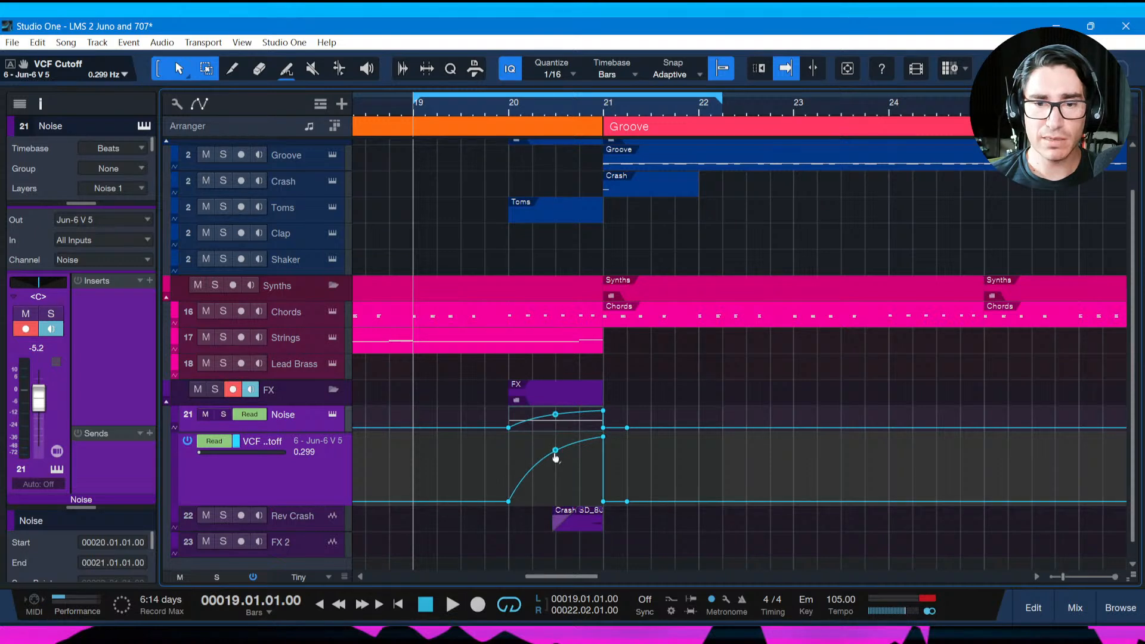
pyautogui.moveTo(555, 457); pyautogui.dragTo(566, 486)
pyautogui.press('space')
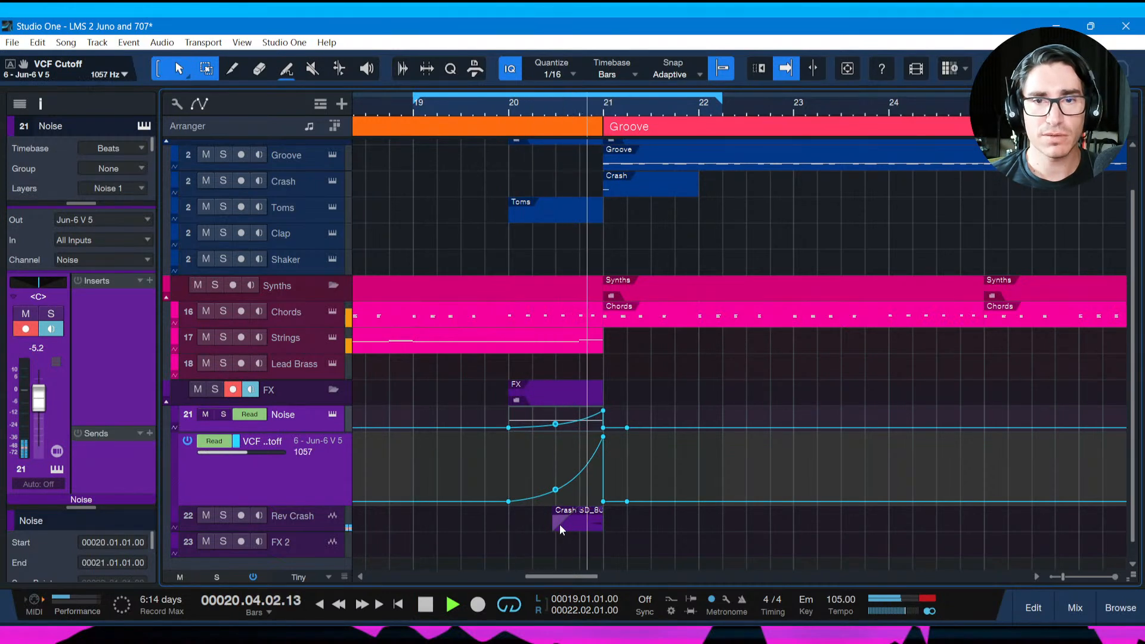
pyautogui.press('space')
# Make the bend of the VCF Cutoff curve slightly shallower and play the transition from bar 19 again.
pyautogui.moveTo(555, 491); pyautogui.dragTo(556, 489)
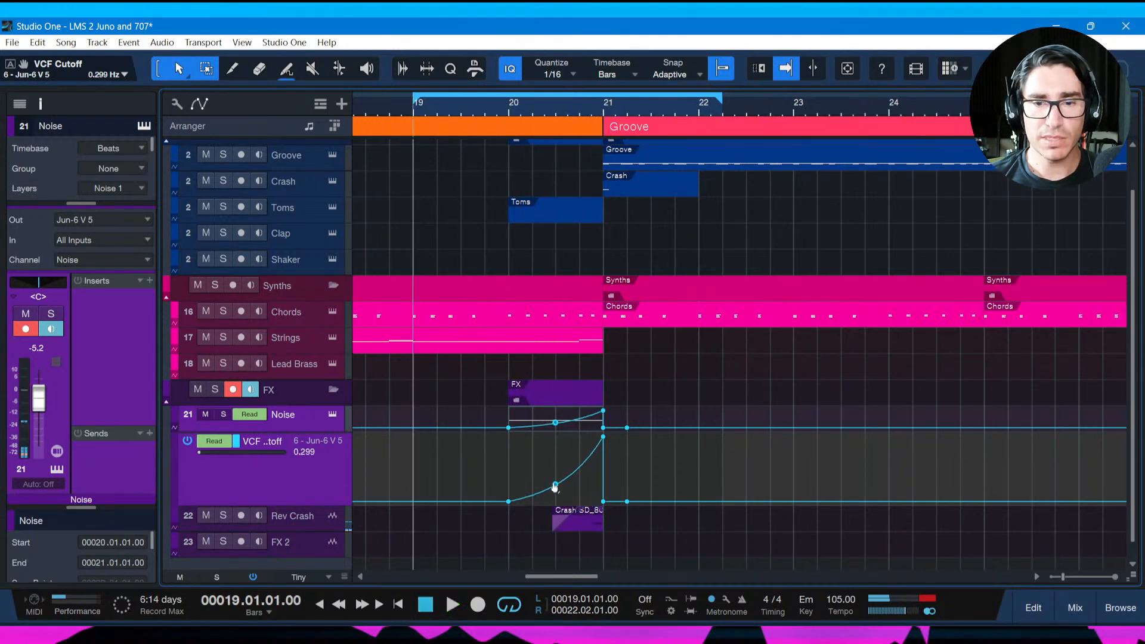
pyautogui.press('space')
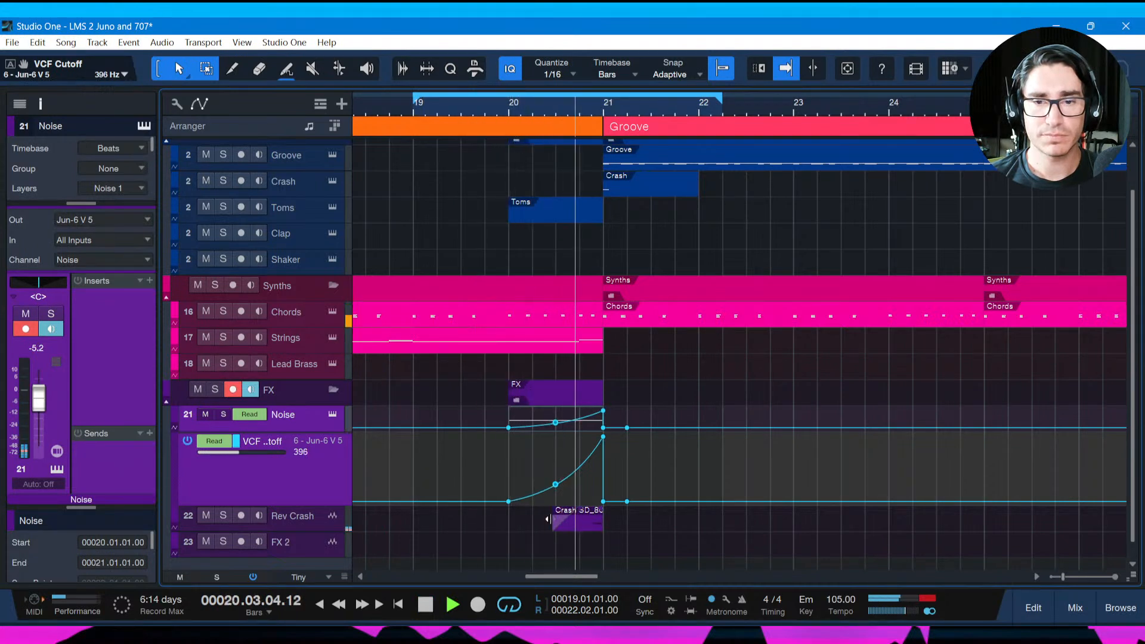
pyautogui.press('space')
pyautogui.moveTo(510, 504)
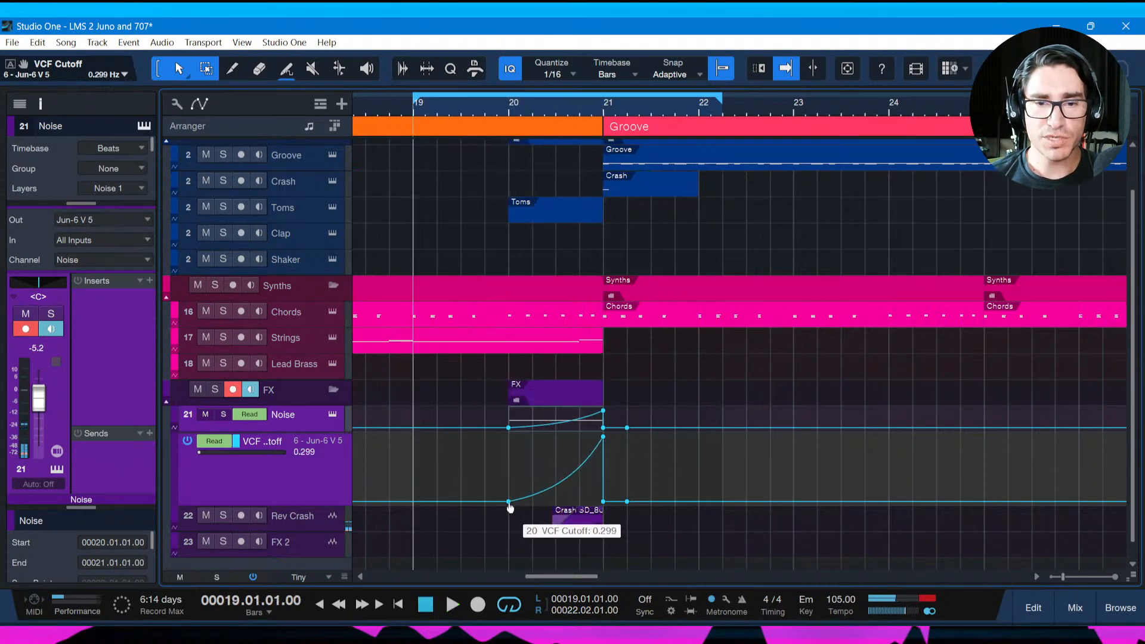
# Raise the start of the VCF Cutoff ramp at bar 20 to 107 Hz, playing the transition from bar 19 to judge it.
pyautogui.moveTo(509, 506); pyautogui.dragTo(511, 488)
pyautogui.press('space')
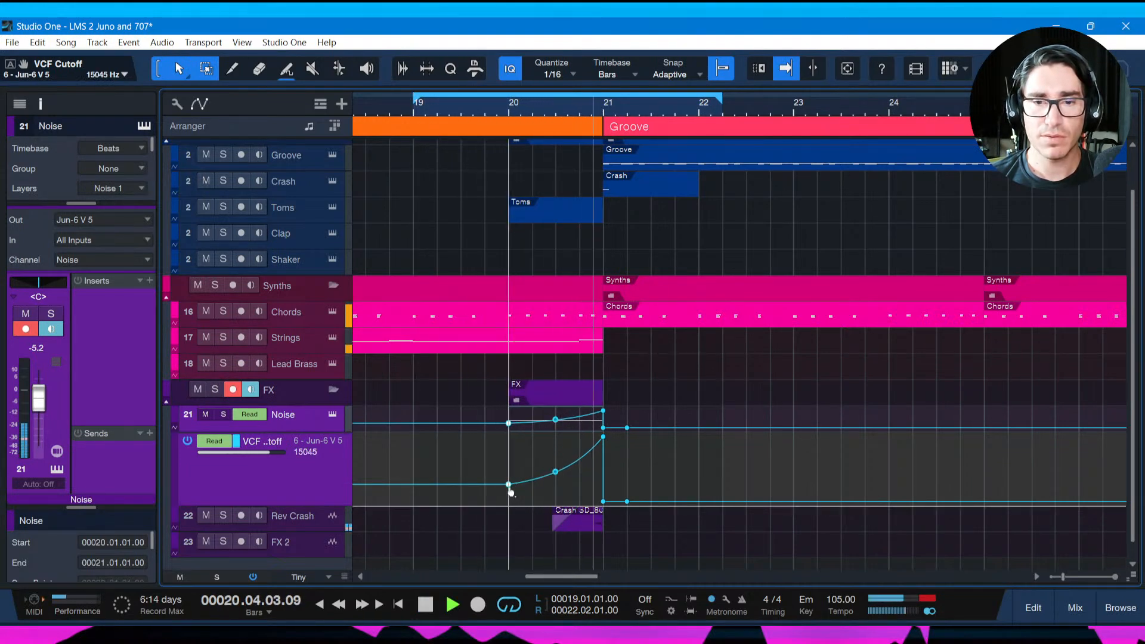
pyautogui.press('space')
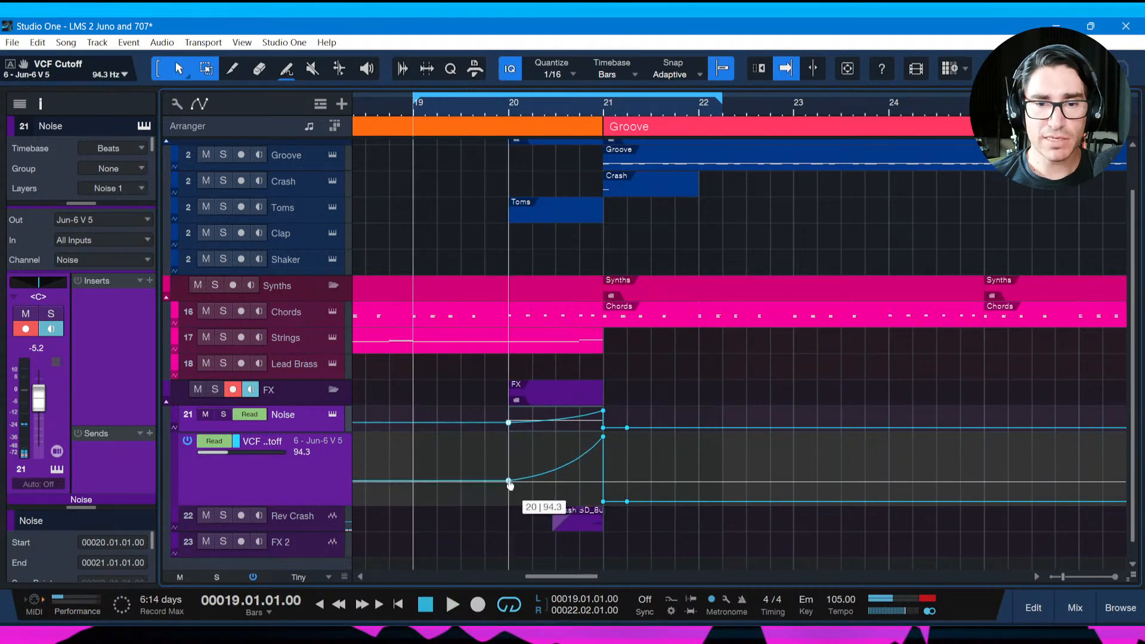
pyautogui.moveTo(510, 489); pyautogui.dragTo(510, 484)
pyautogui.press('space')
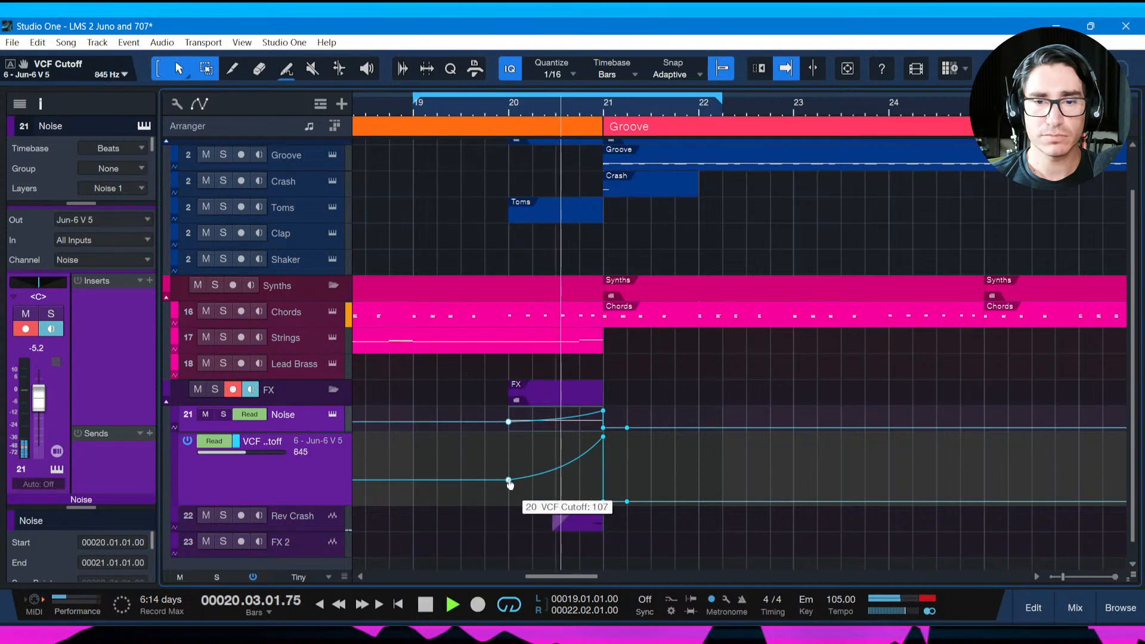
pyautogui.press('space')
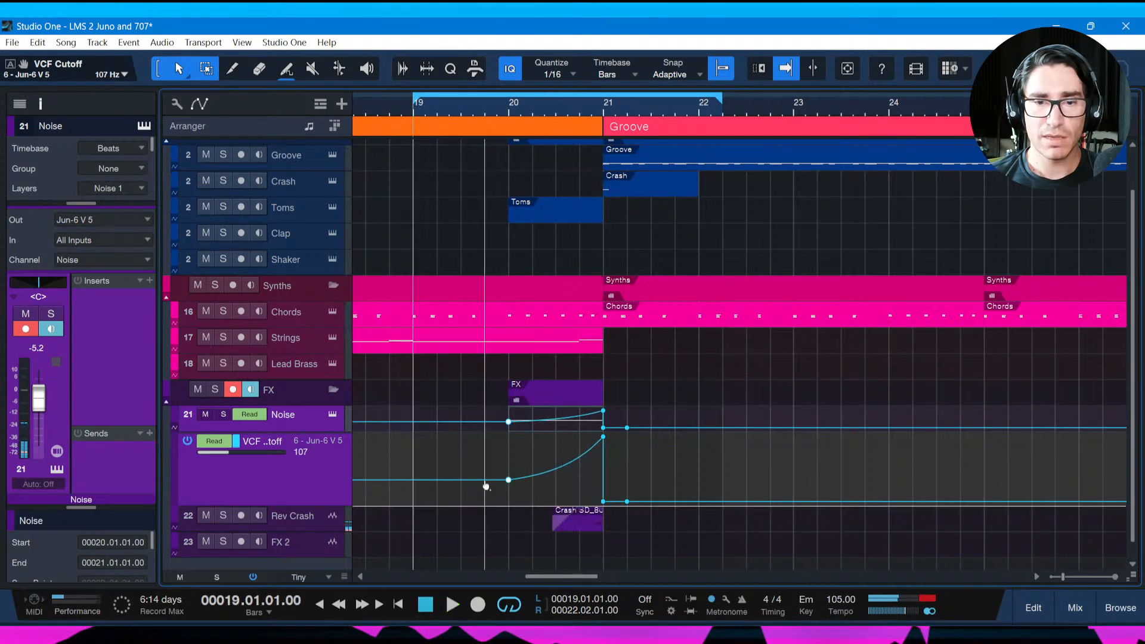
# Hold the VCF Cutoff at 0.299 Hz up to bar 20 so it jumps into the ramp, save the song and play it.
pyautogui.moveTo(485, 485); pyautogui.dragTo(509, 502)
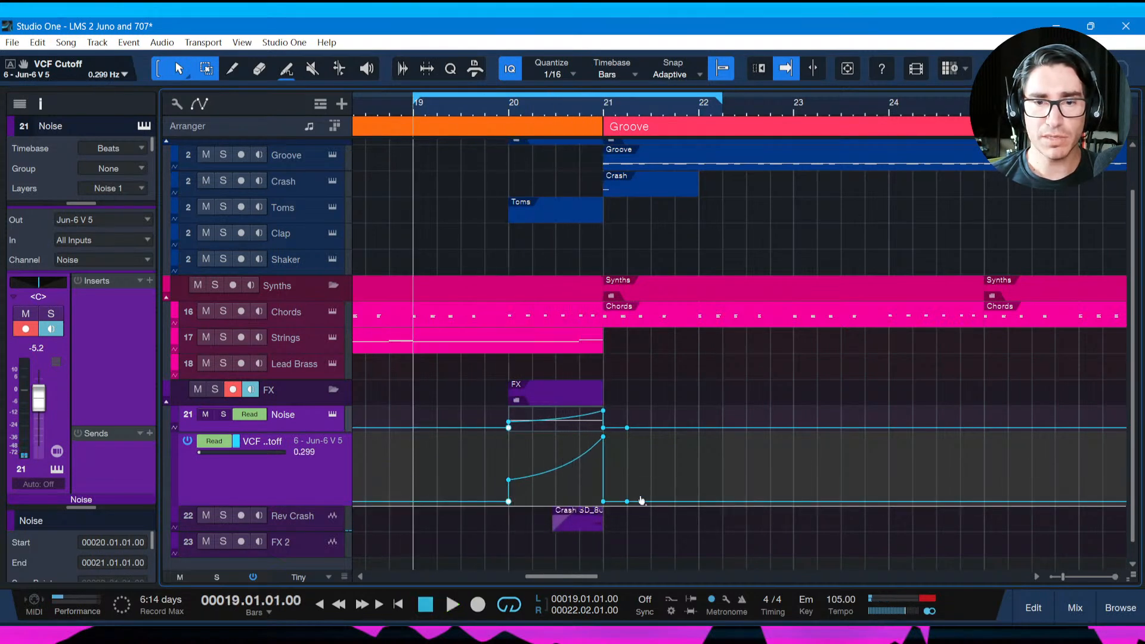
pyautogui.hotkey('ctrl', 's')
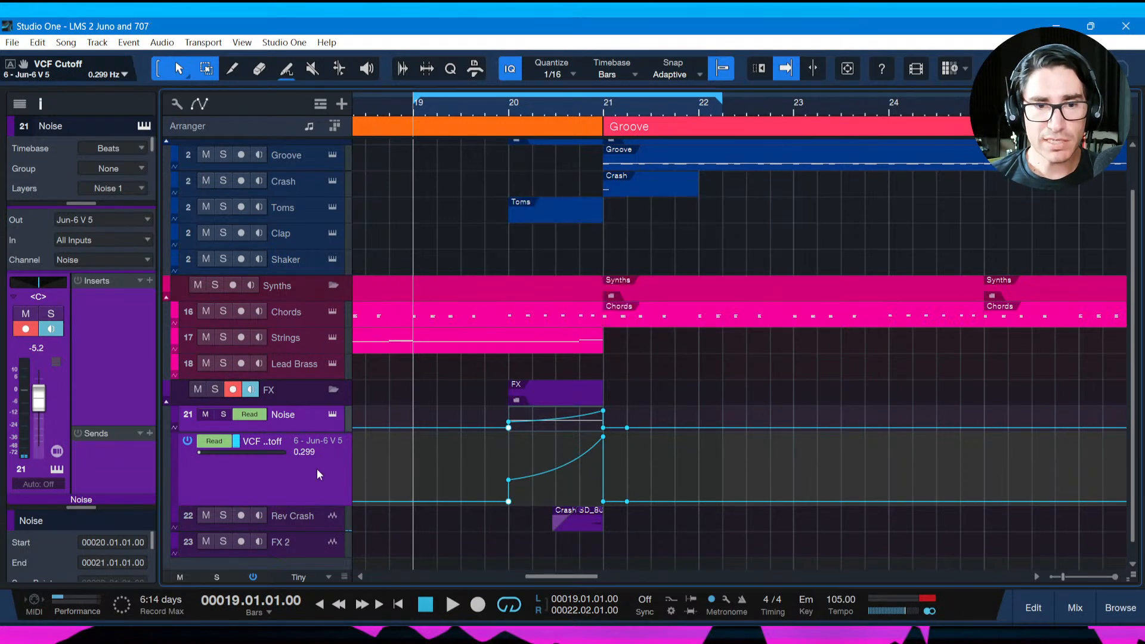
pyautogui.press('space')
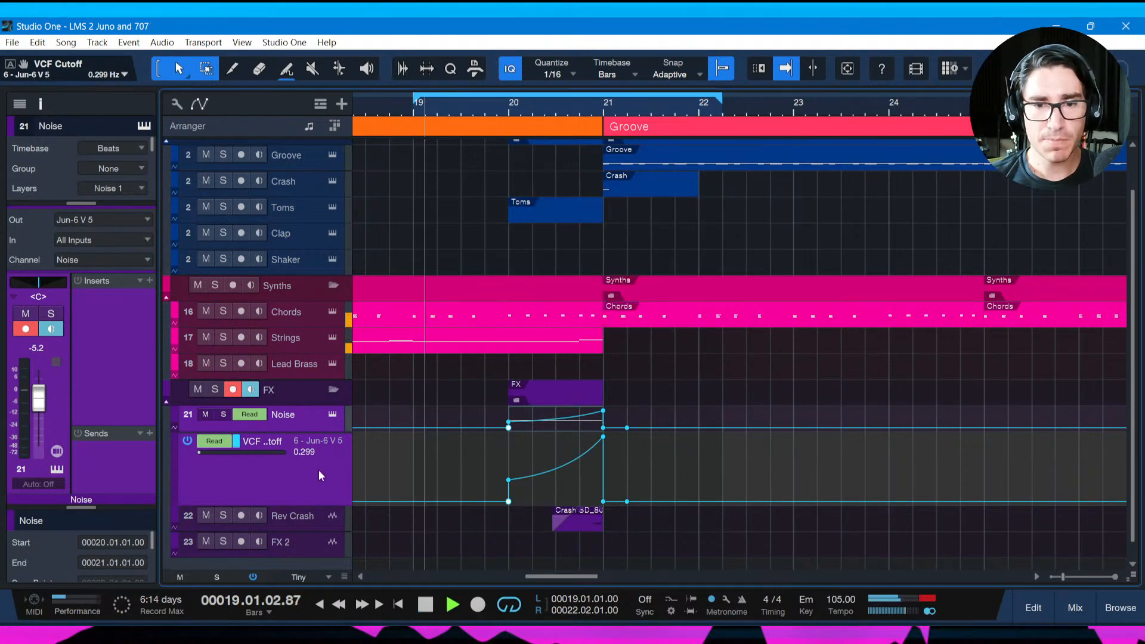
# Solo the Noise track, set its Jun-6 V's HPF Cutoff to 308 Hz during playback, and save the song.
pyautogui.press('s')
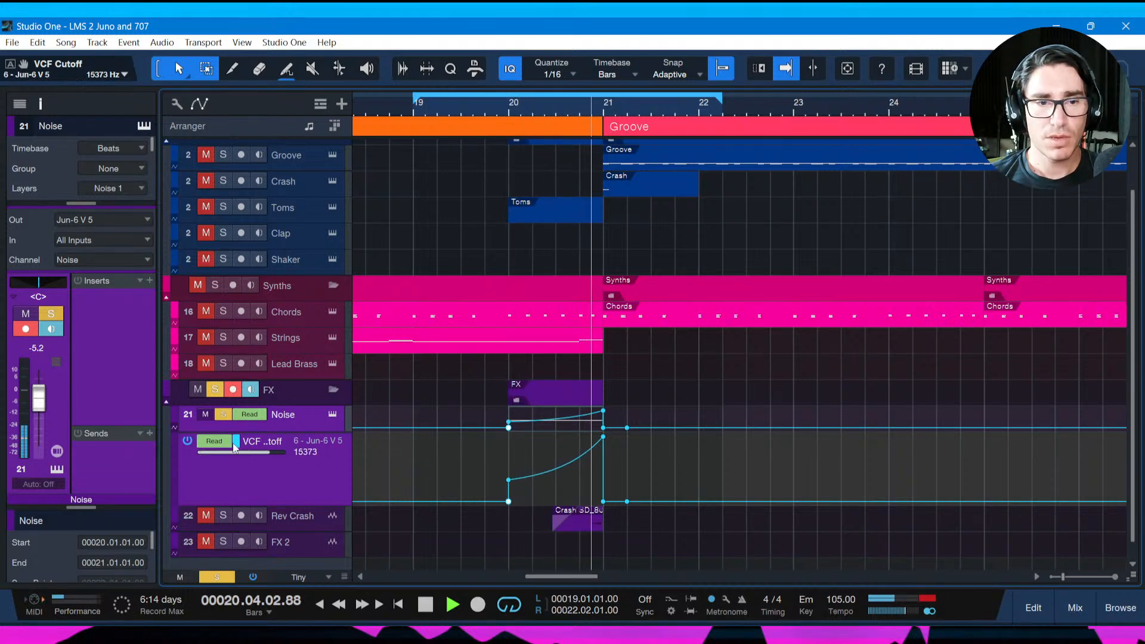
pyautogui.click(333, 415)
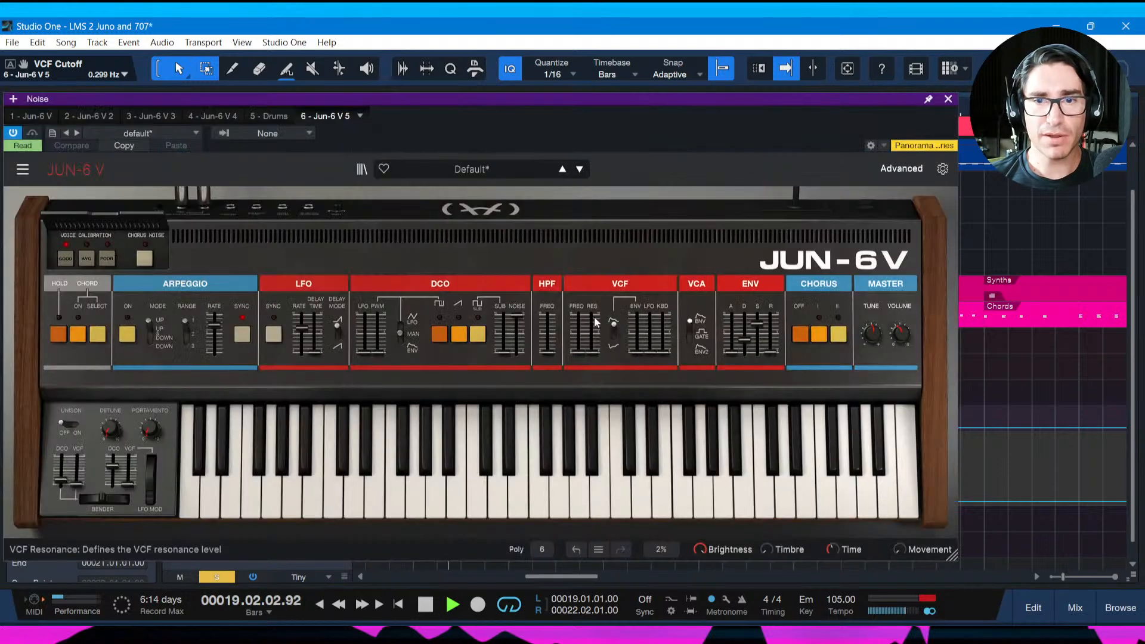
pyautogui.moveTo(547, 337)
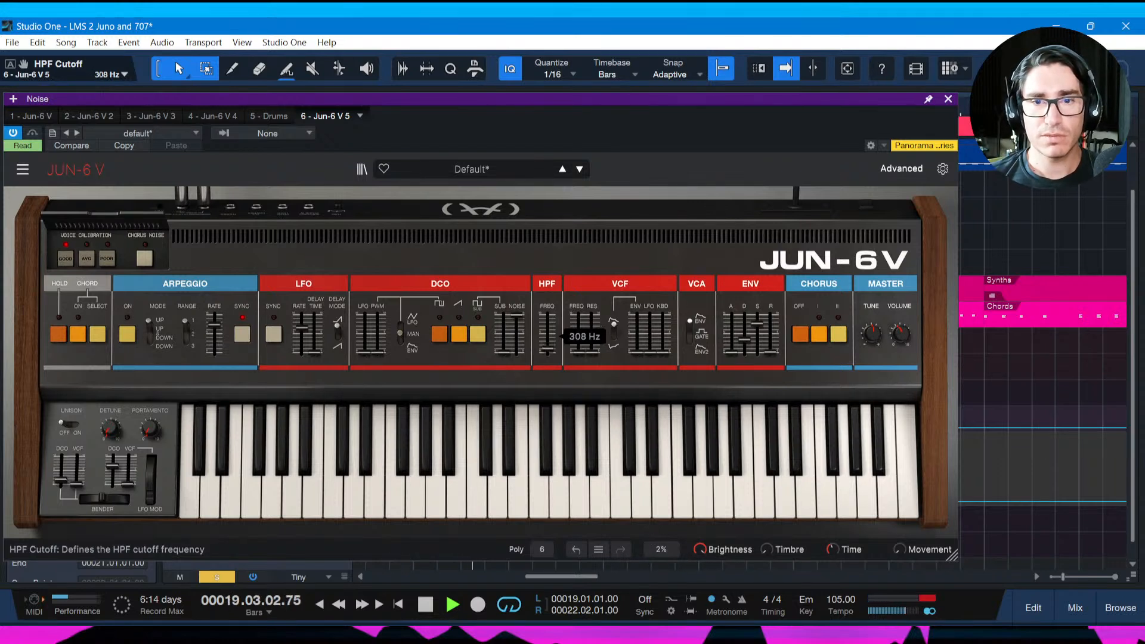
pyautogui.moveTo(797, 97); pyautogui.dragTo(795, 89)
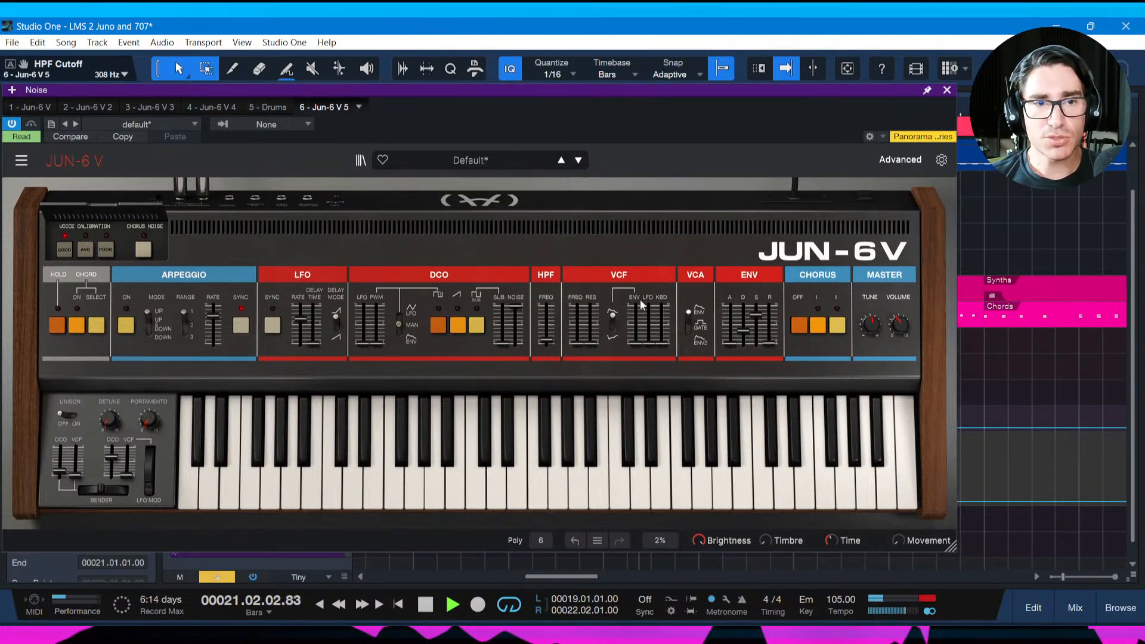
pyautogui.hotkey('ctrl', 's')
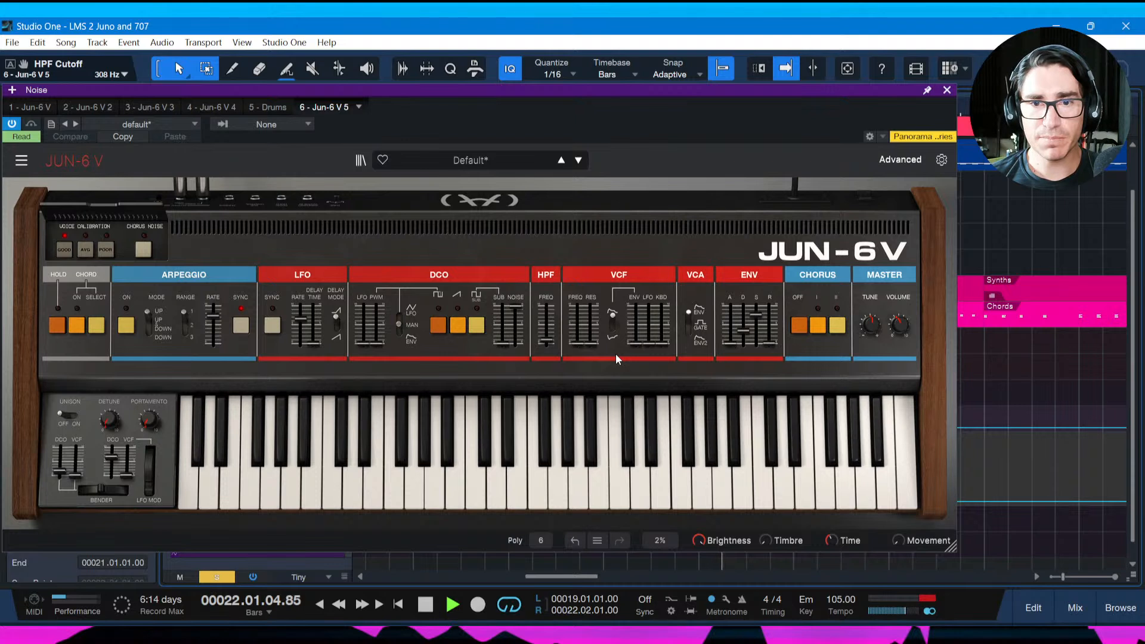
# Set the Jun-6 V's VCF Resonance to 0.732 and its chorus to Mode 2 while the riser plays.
pyautogui.moveTo(593, 337); pyautogui.dragTo(592, 327)
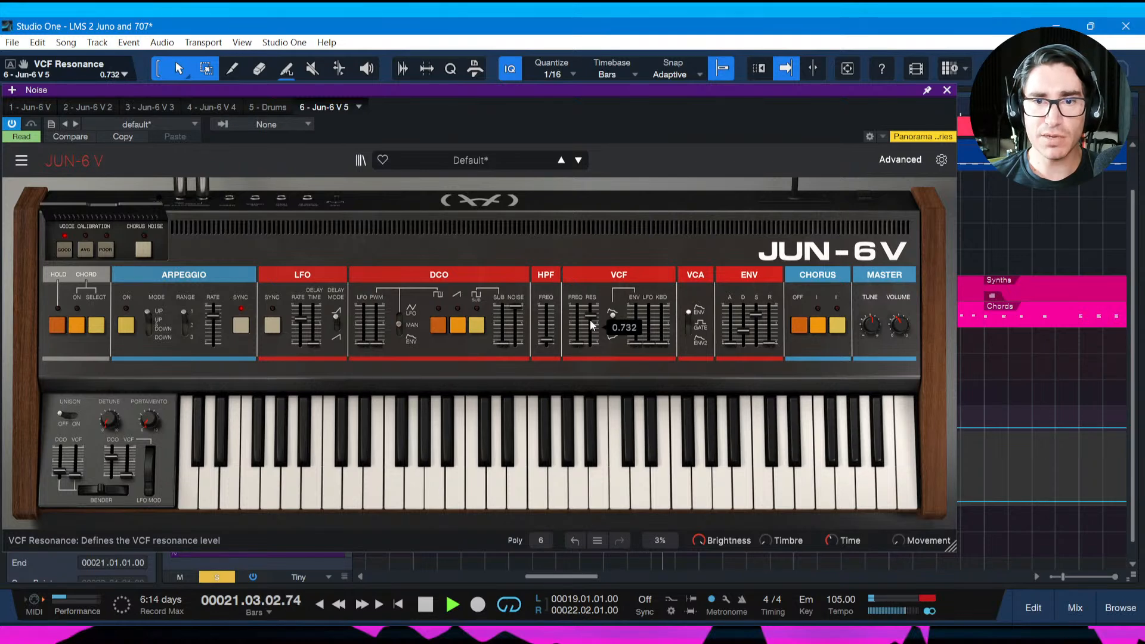
pyautogui.moveTo(854, 89); pyautogui.dragTo(882, 69)
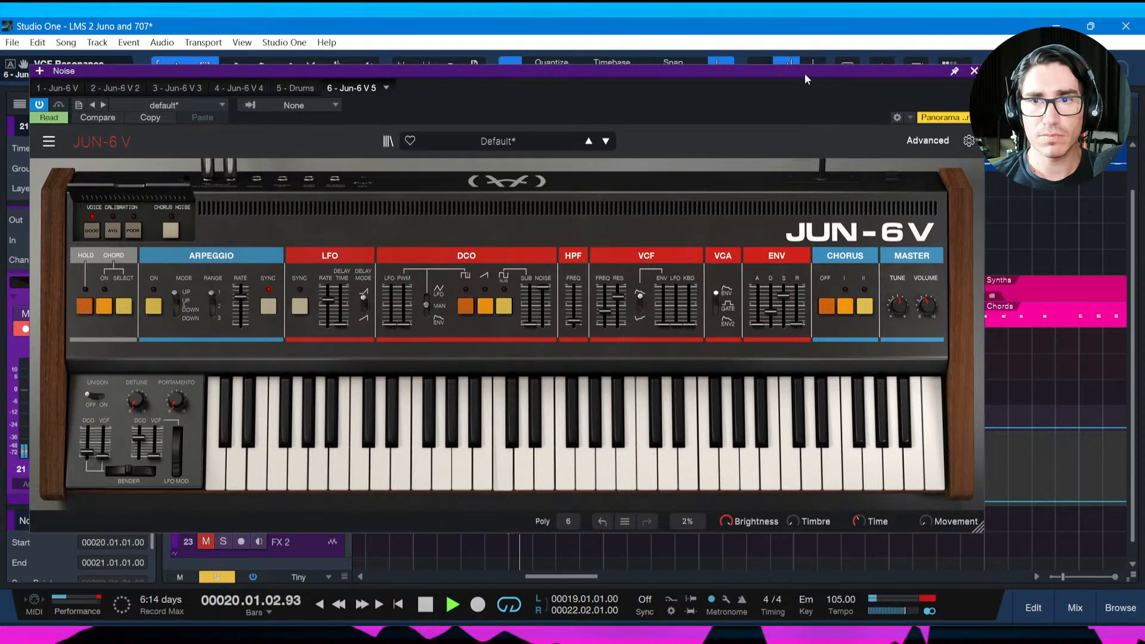
pyautogui.moveTo(804, 73); pyautogui.dragTo(808, 119)
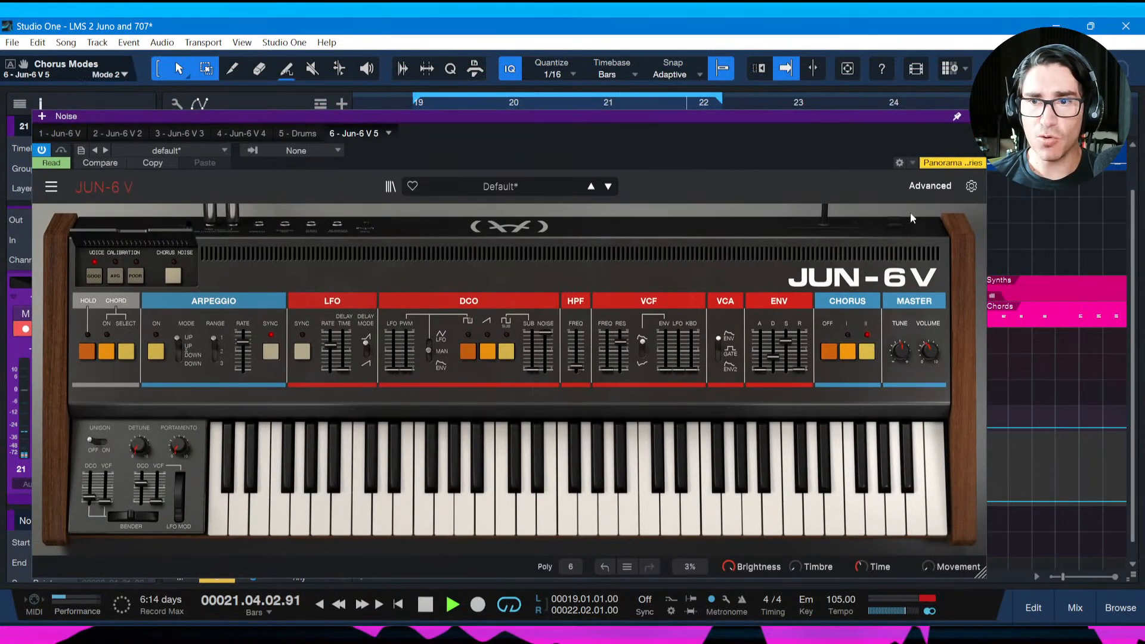
# Show the Jun-6 V's advanced controls, set the Delay Dry/Wet to 0.416 and stop playback.
pyautogui.click(930, 187)
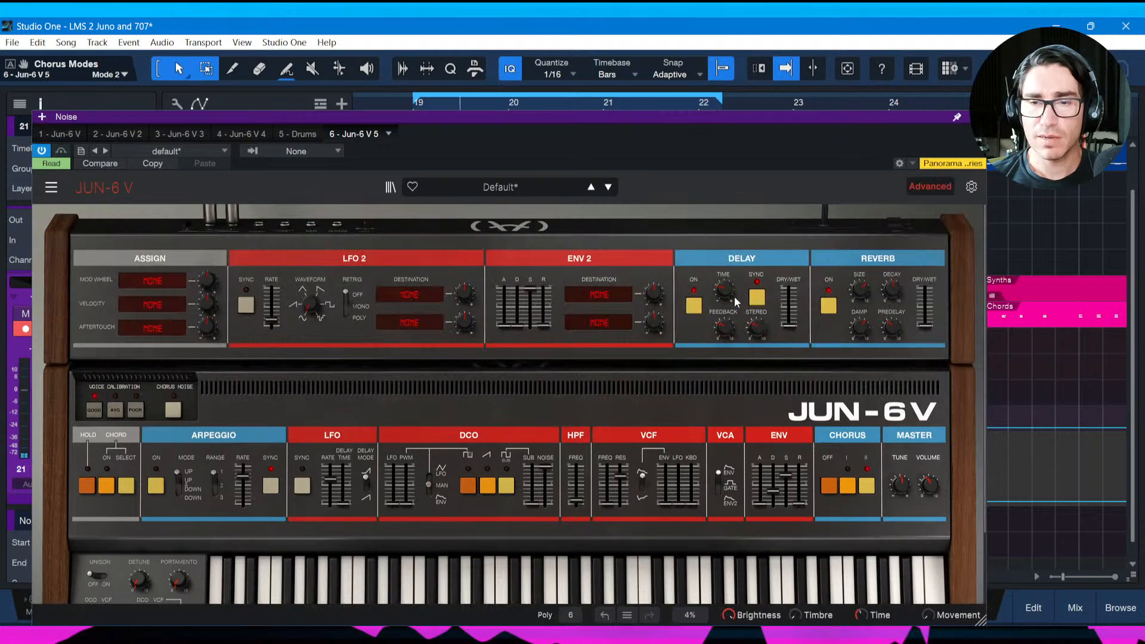
pyautogui.moveTo(790, 327); pyautogui.dragTo(789, 323)
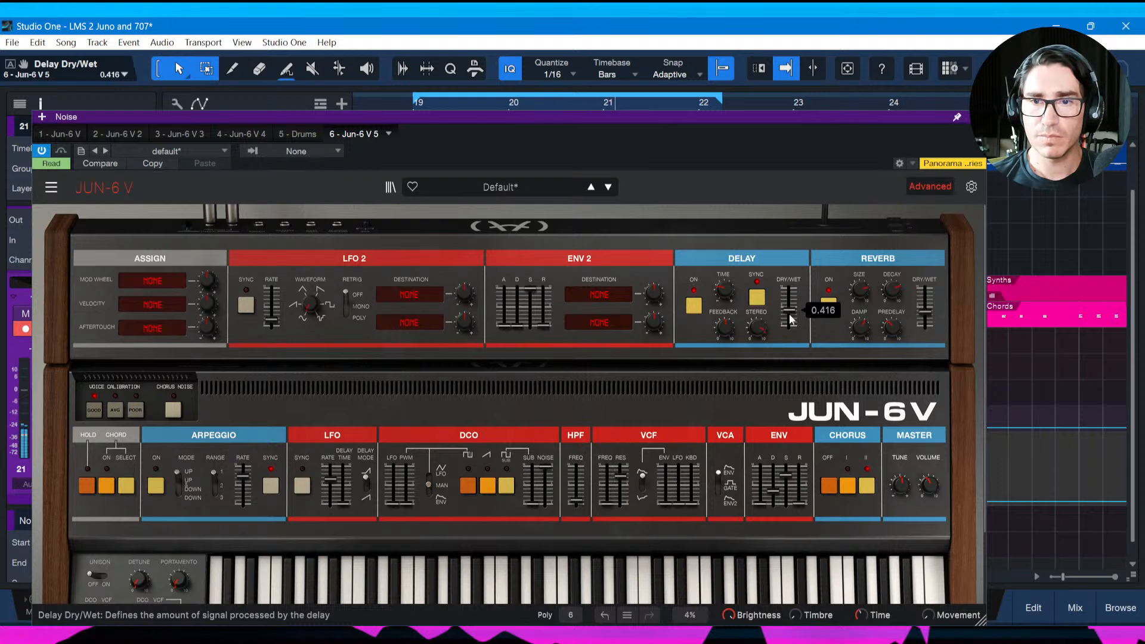
pyautogui.moveTo(726, 292)
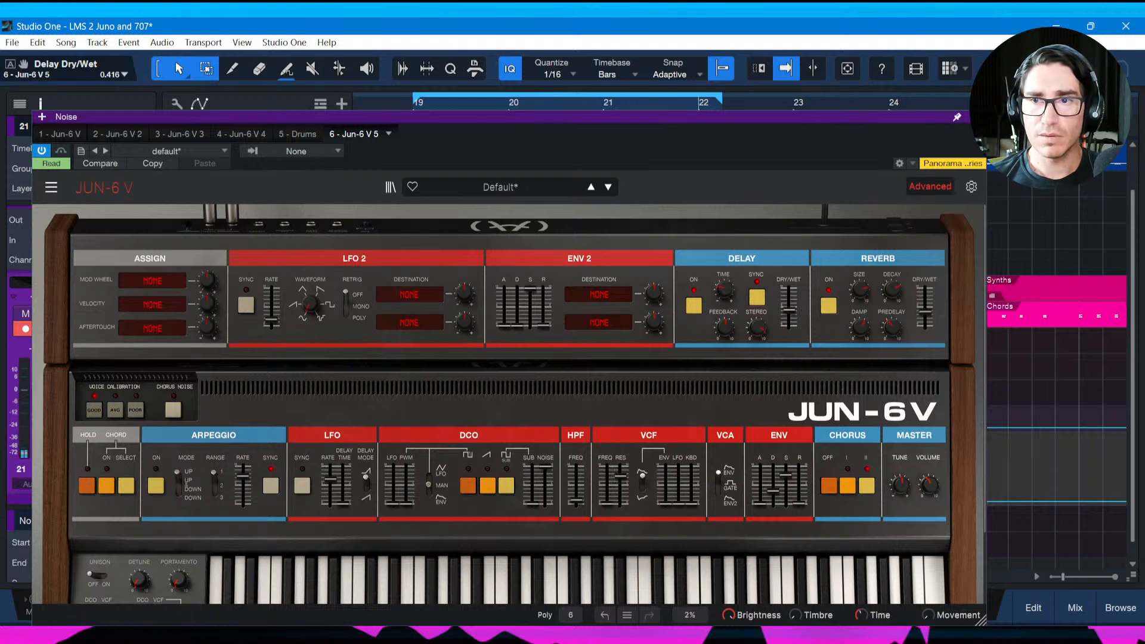
pyautogui.press('space')
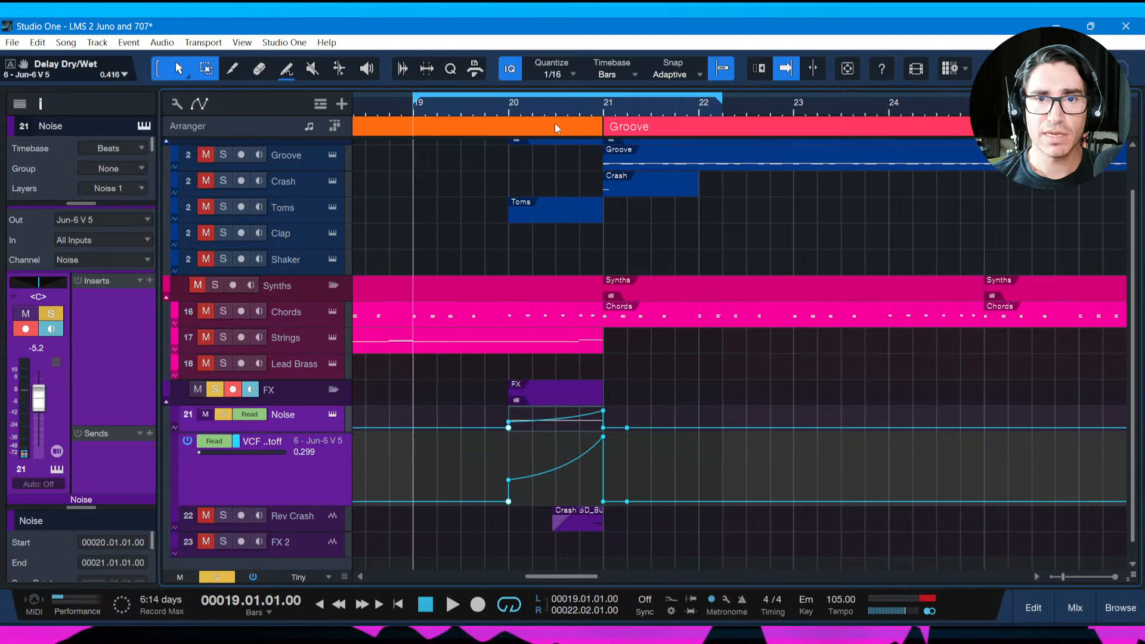
# Unsolo the Noise track, play the transition into the Groove from bar 19 in the full mix, and save the song.
pyautogui.moveTo(556, 109); pyautogui.dragTo(596, 104)
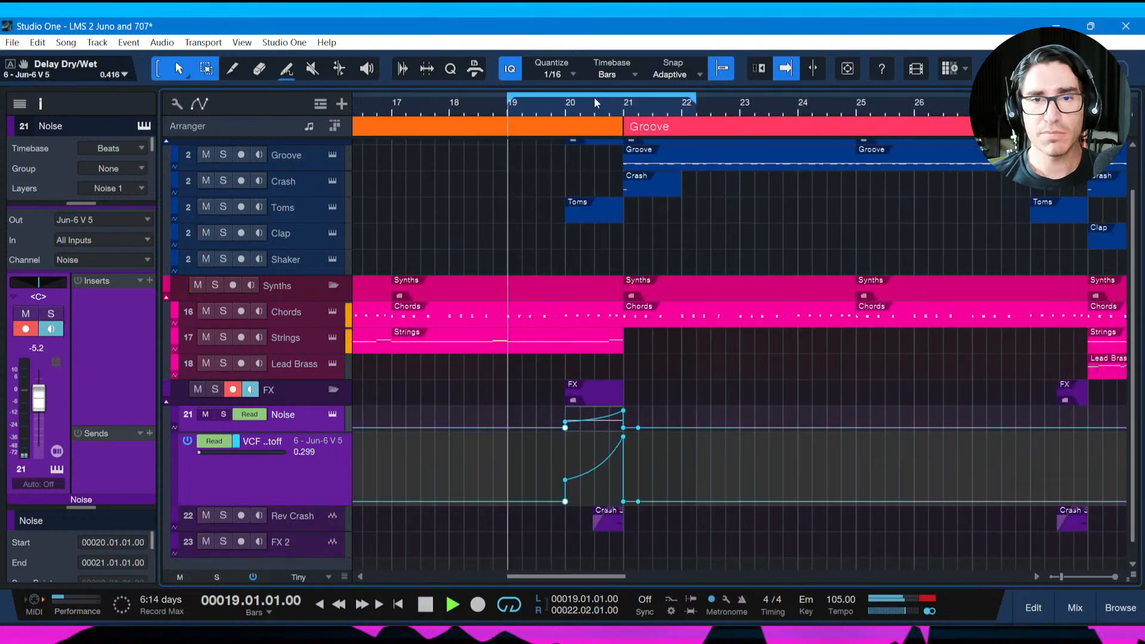
pyautogui.press('space')
pyautogui.hotkey('ctrl', 's')
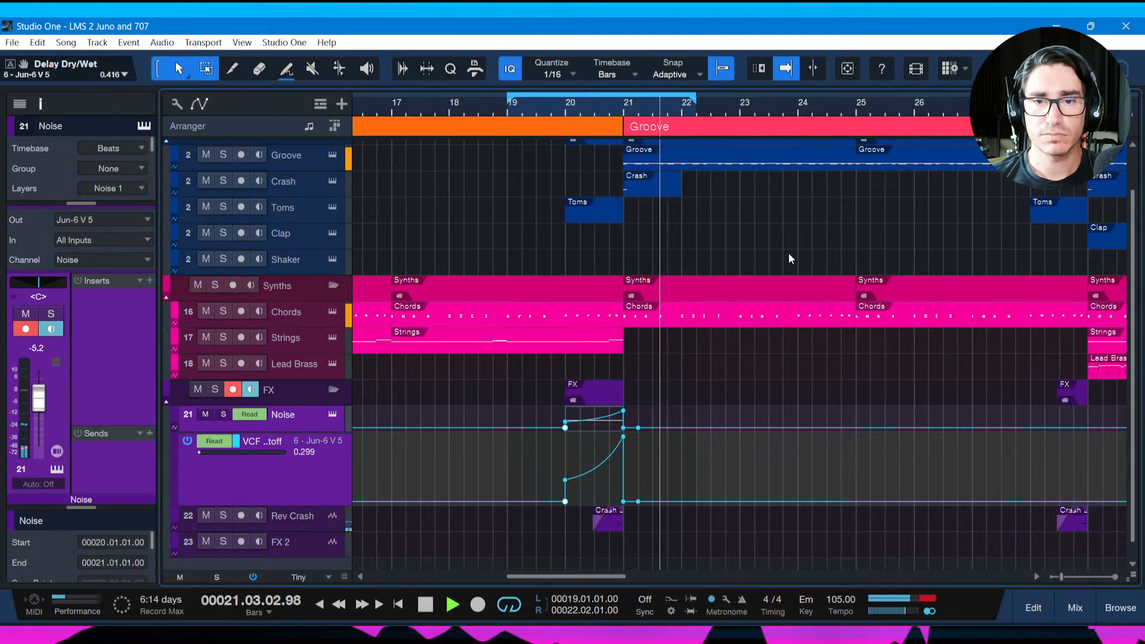
pyautogui.press('space')
pyautogui.press('space')
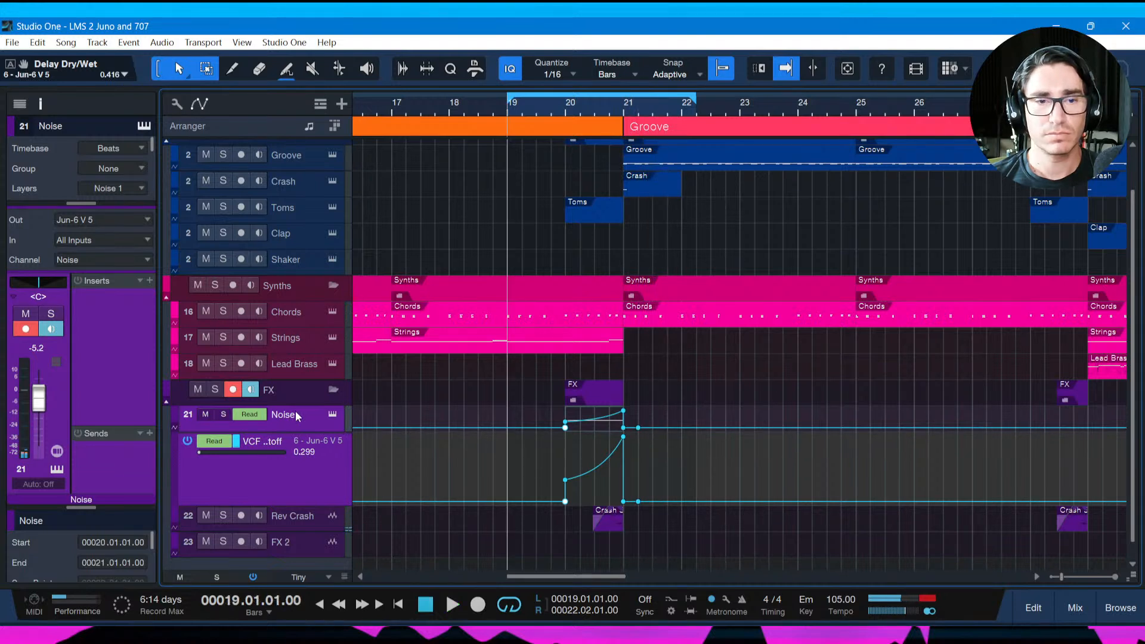
# Set the Noise channel's volume to -1.7 dB while the transition plays, save the song and stop playback.
pyautogui.moveTo(39, 422); pyautogui.dragTo(40, 400)
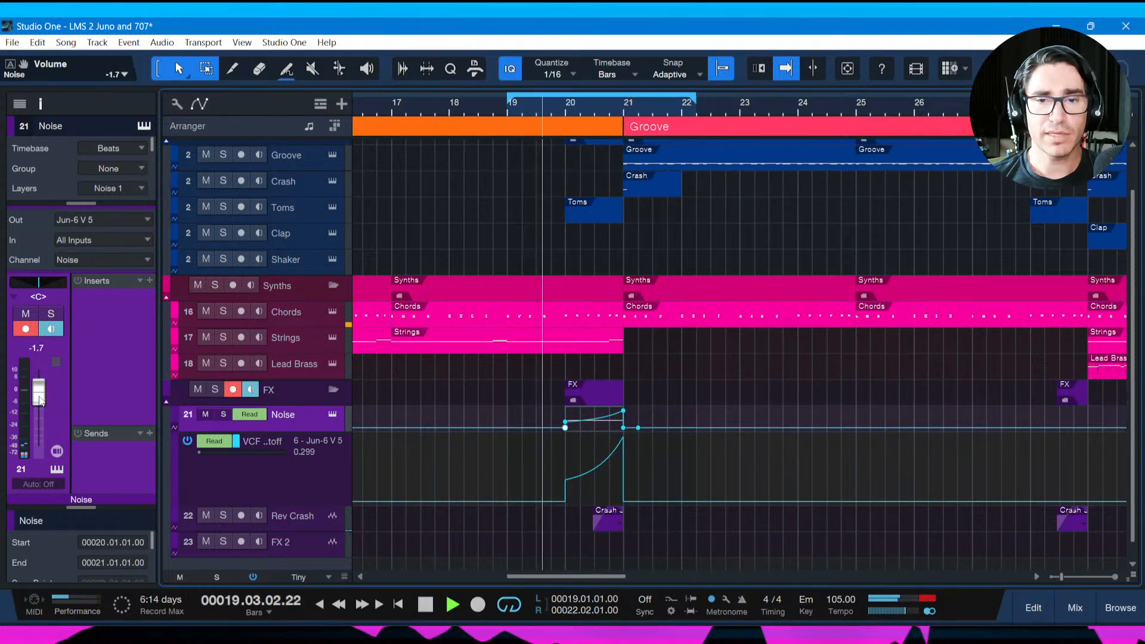
pyautogui.hotkey('ctrl', 's')
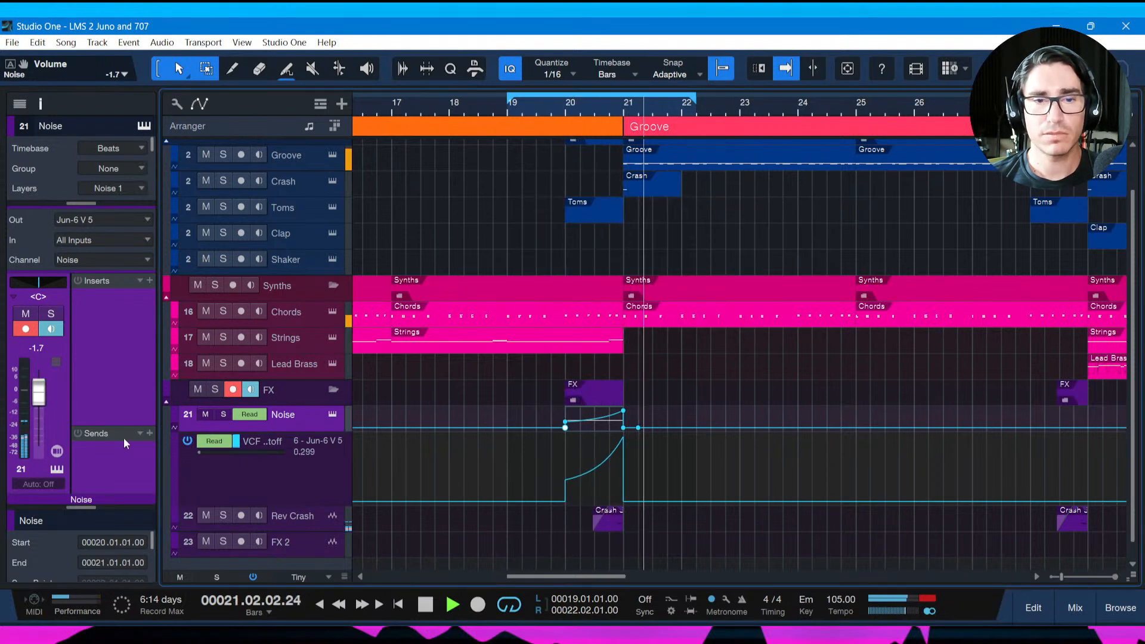
pyautogui.press('space')
# Expand the automation lanes and copy the bar 20 Noise clip with its VCF Cutoff ramp to bars 28 and 36.
pyautogui.press('a')
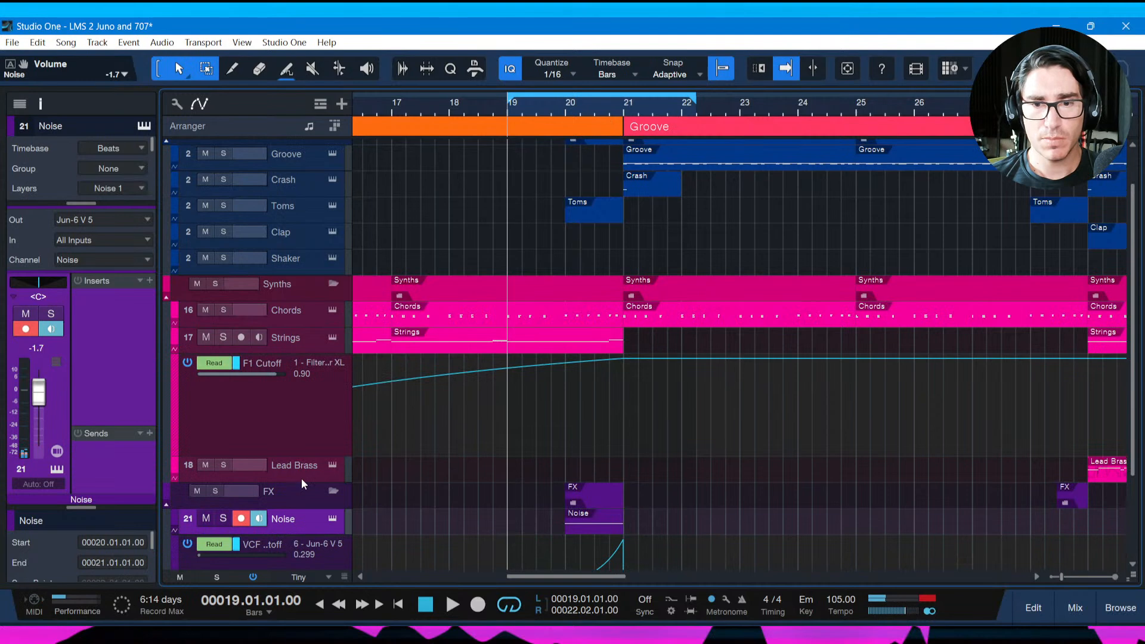
pyautogui.moveTo(774, 109); pyautogui.dragTo(396, 422)
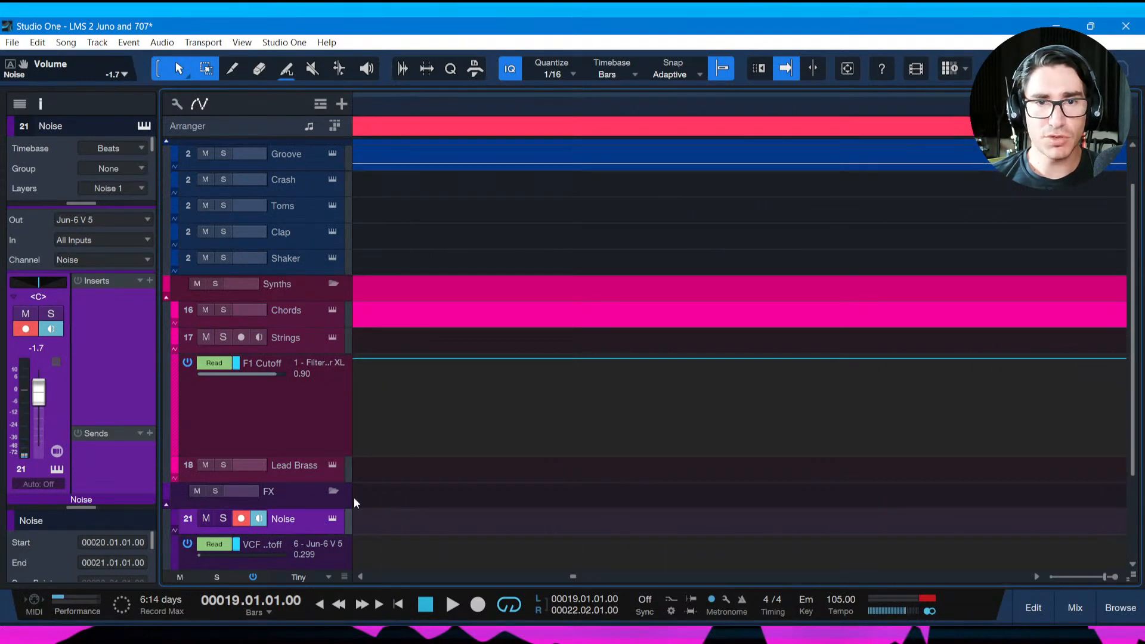
pyautogui.press('z')
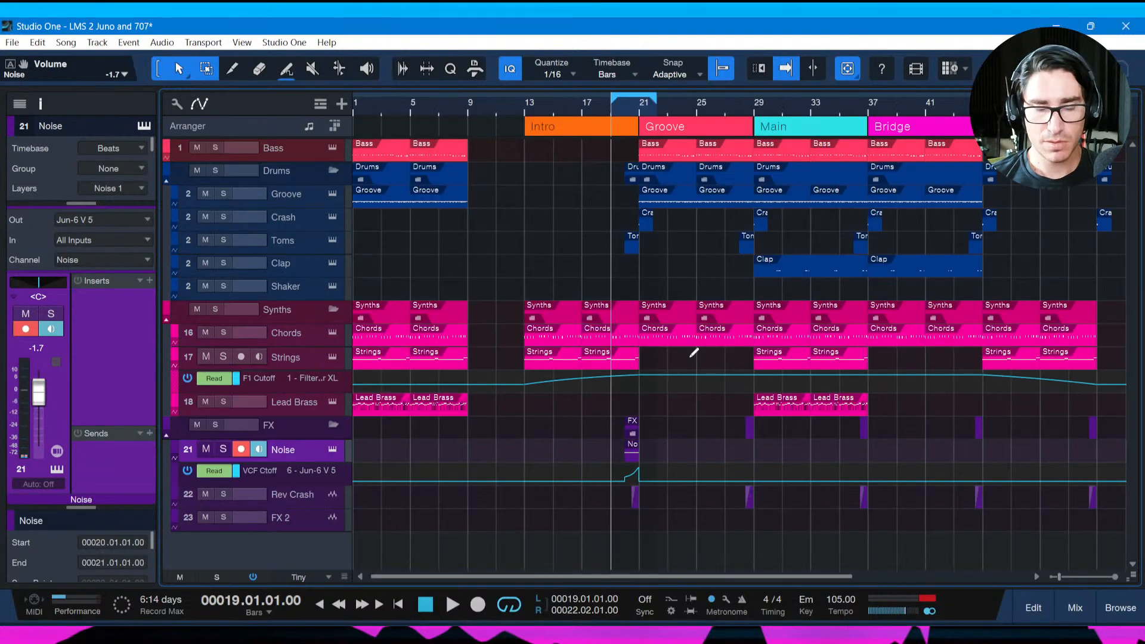
pyautogui.moveTo(740, 113); pyautogui.dragTo(440, 522)
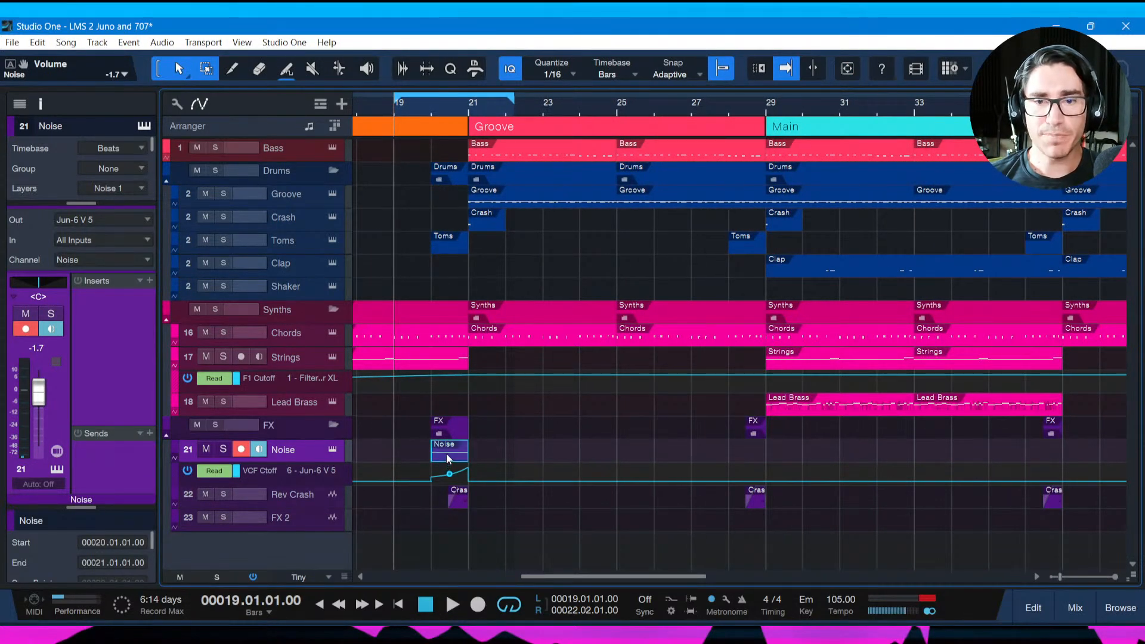
pyautogui.moveTo(447, 453); pyautogui.dragTo(745, 455)
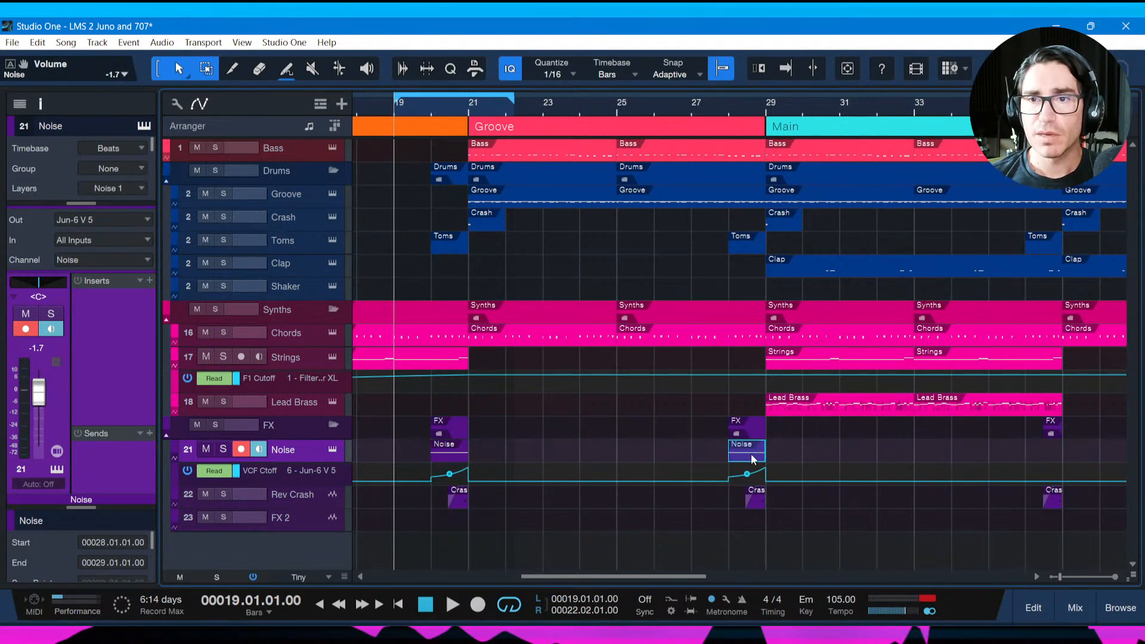
pyautogui.hscroll(2, 799, 456)
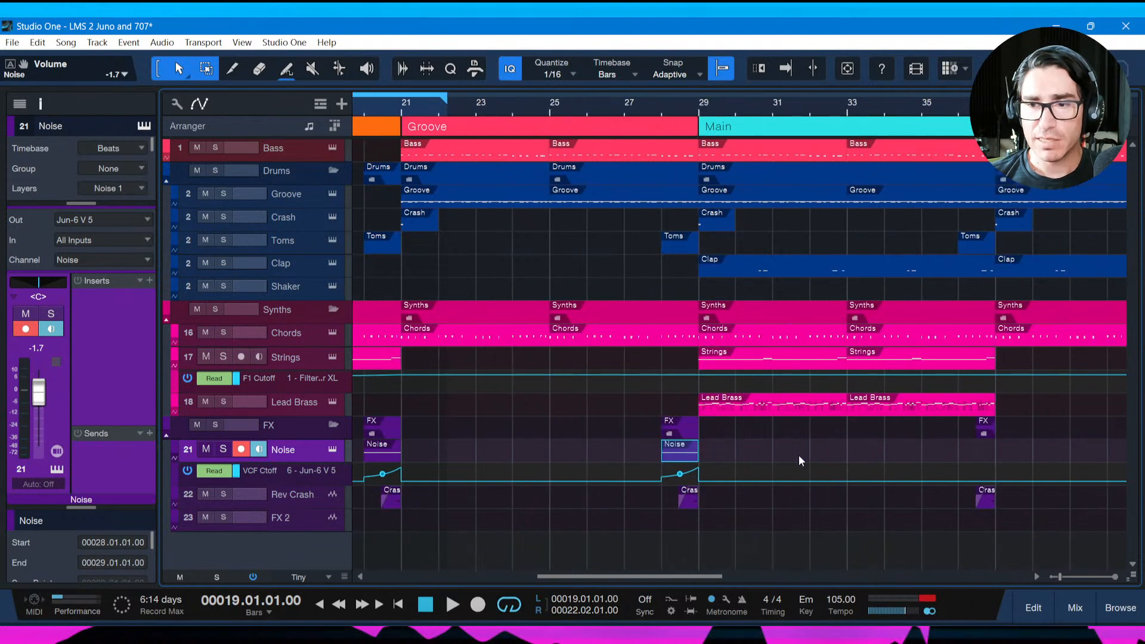
pyautogui.moveTo(673, 460); pyautogui.dragTo(970, 456)
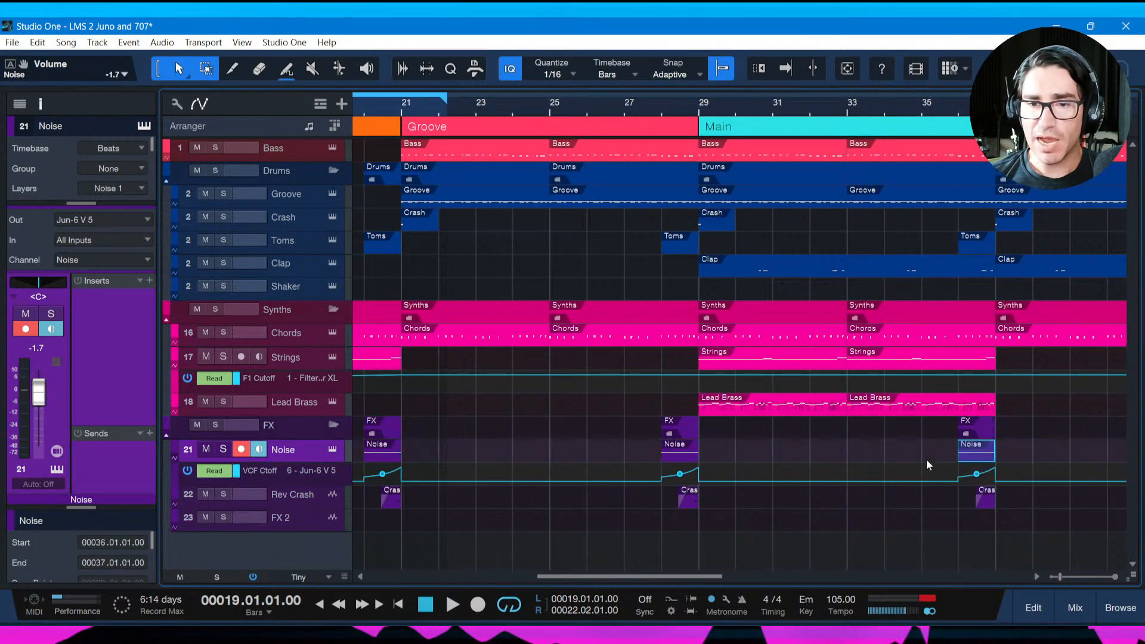
# Copy the Noise clip with its VCF Cutoff ramp to bar 44 before the Outro and to bar 52.
pyautogui.hscroll(5, 889, 470)
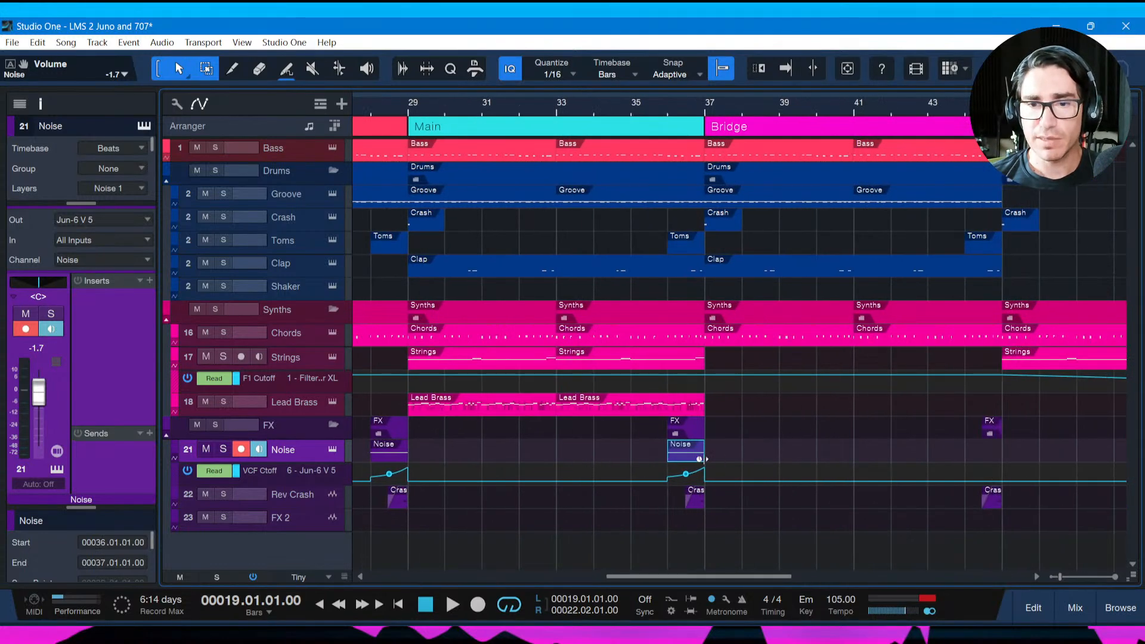
pyautogui.moveTo(695, 458); pyautogui.dragTo(988, 460)
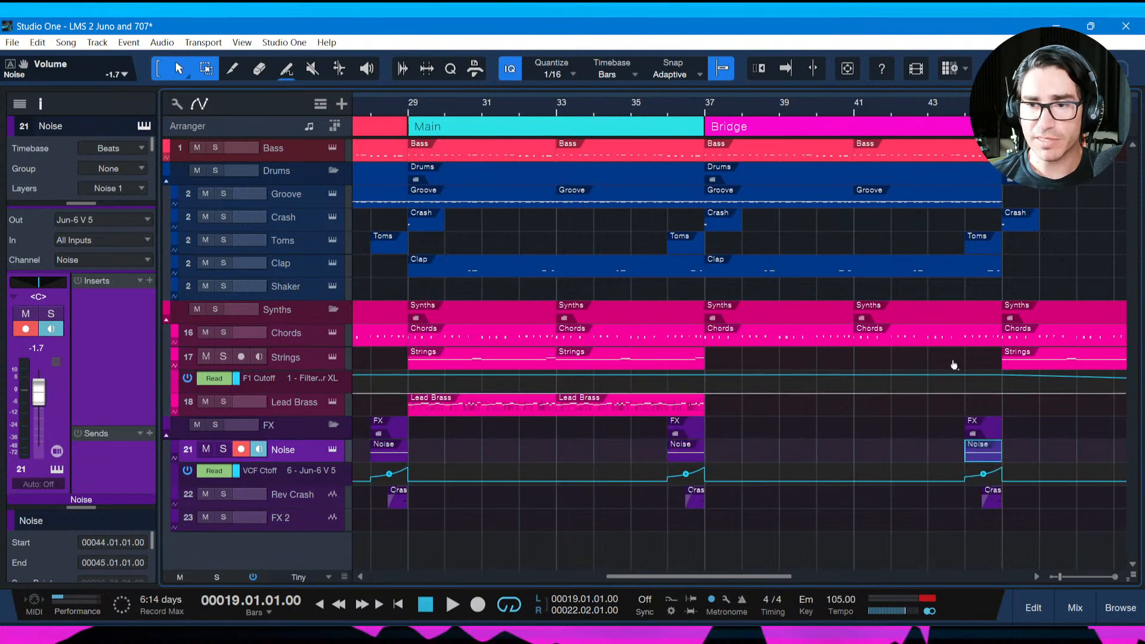
pyautogui.moveTo(788, 578); pyautogui.dragTo(858, 574)
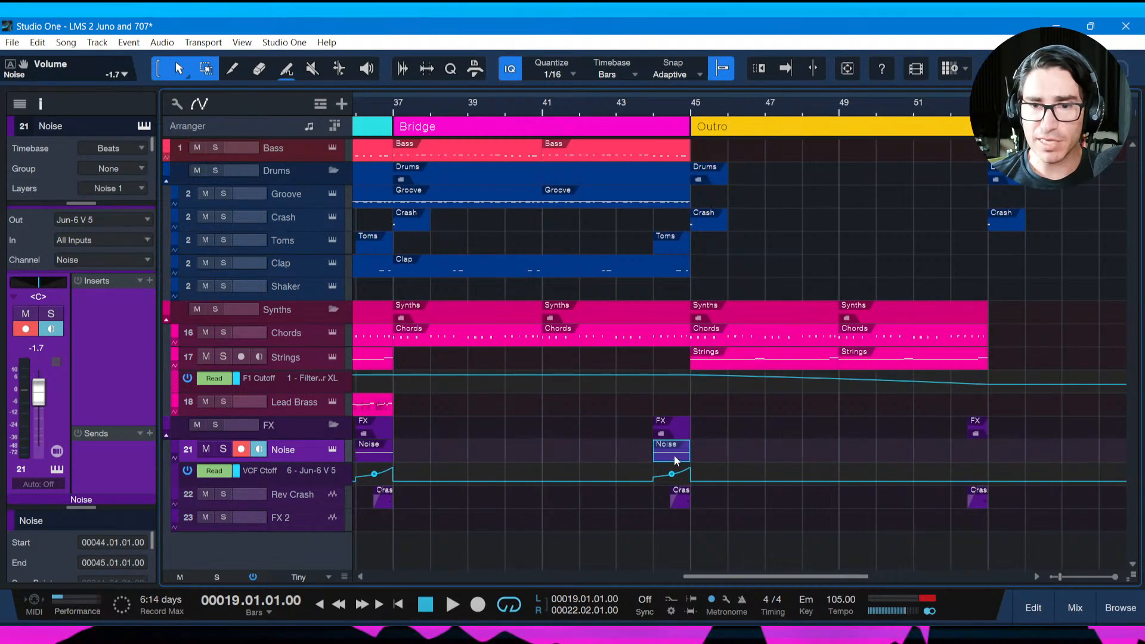
pyautogui.moveTo(675, 461); pyautogui.dragTo(971, 457)
pyautogui.hscroll(-5, 762, 551)
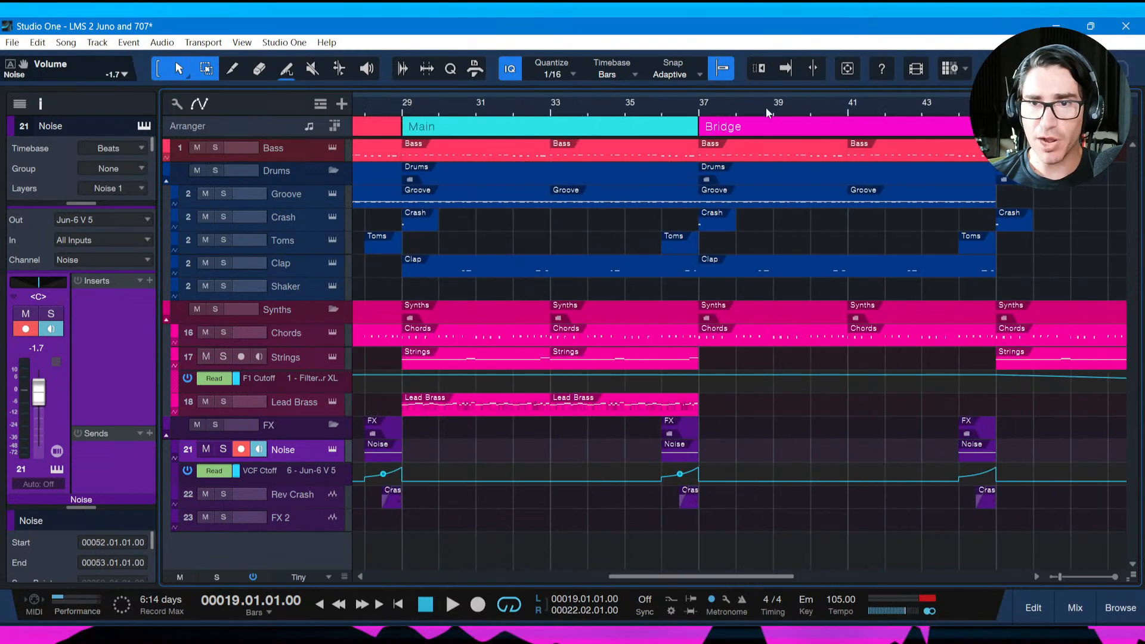
# Save the song with the Noise clips in place at every transition.
pyautogui.scroll(-3, 746, 106)
pyautogui.hotkey('ctrl', 's')
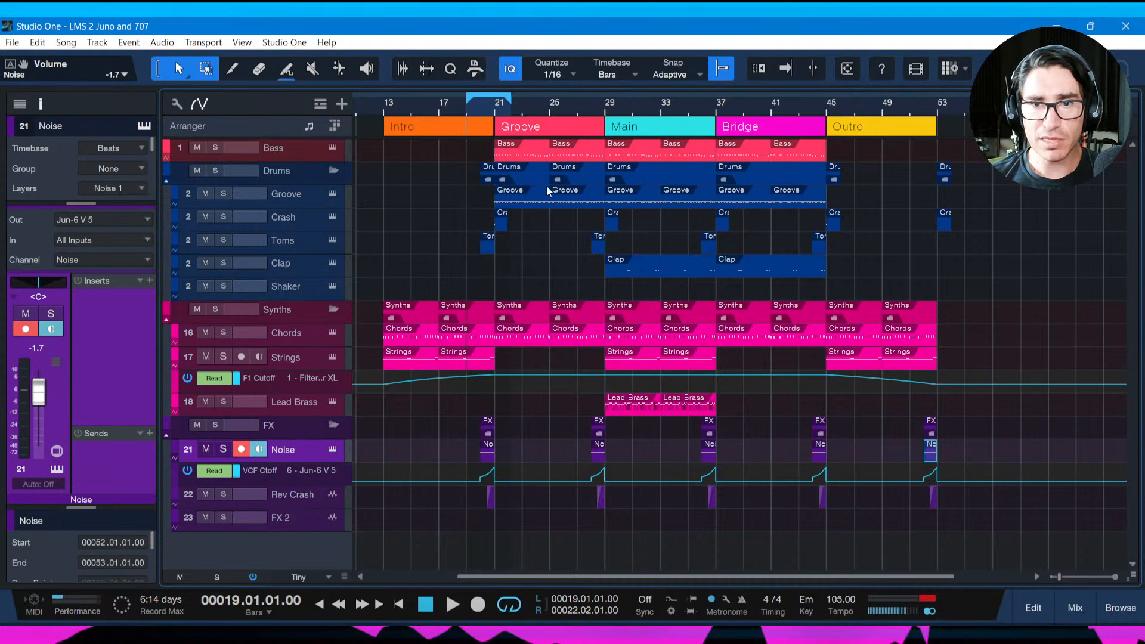
pyautogui.scroll(3, 532, 110)
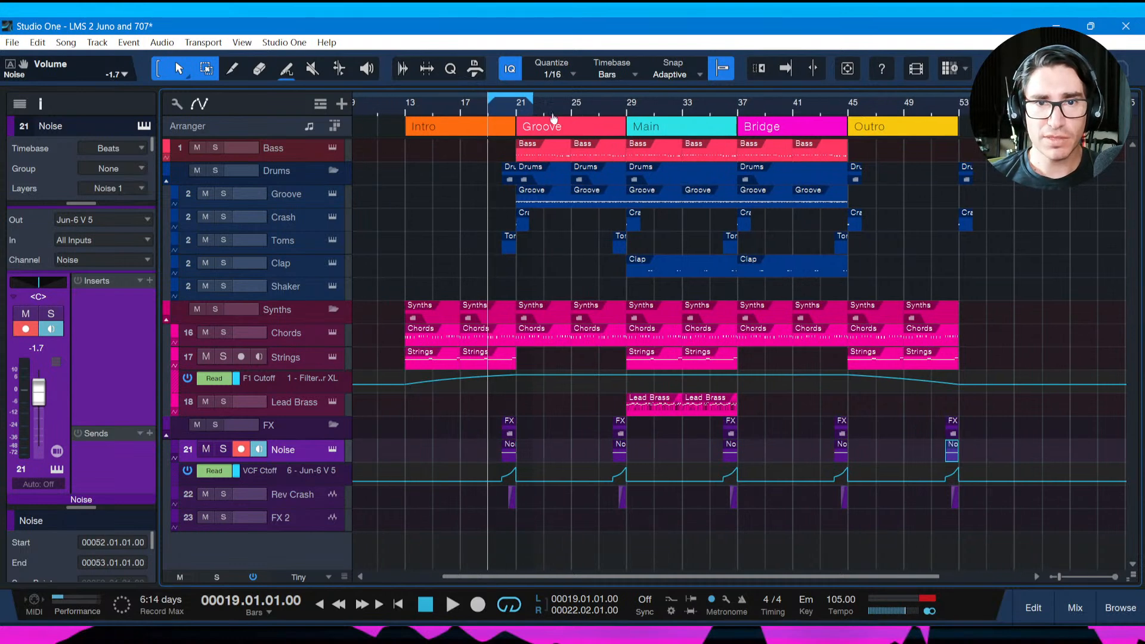
pyautogui.hotkey('ctrl', 's')
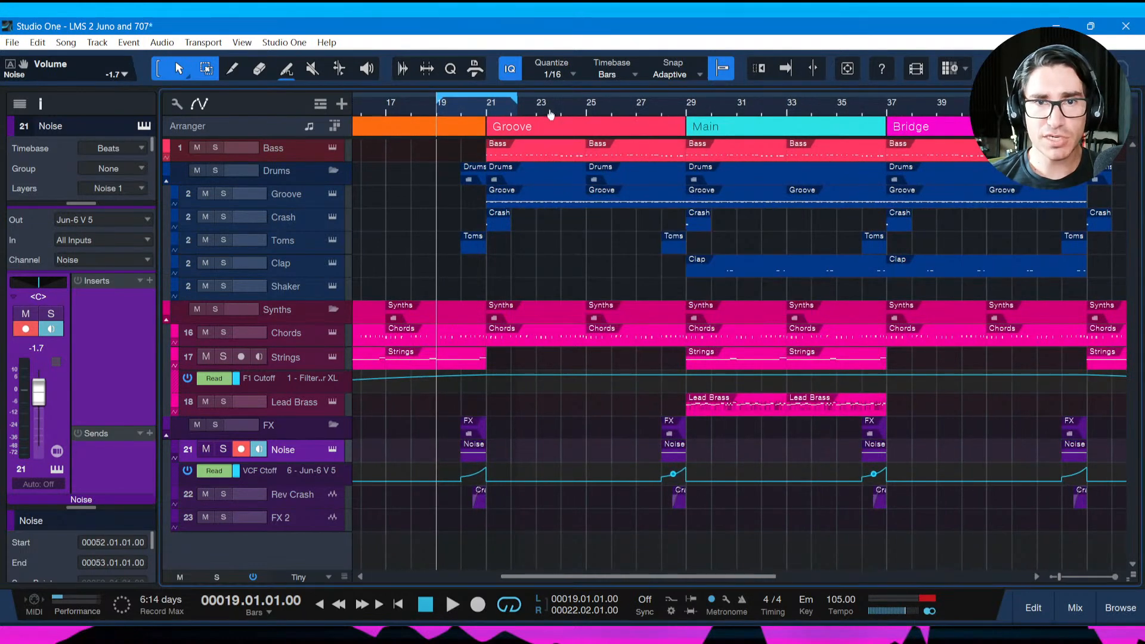
pyautogui.scroll(3, 547, 108)
pyautogui.scroll(-4, 544, 111)
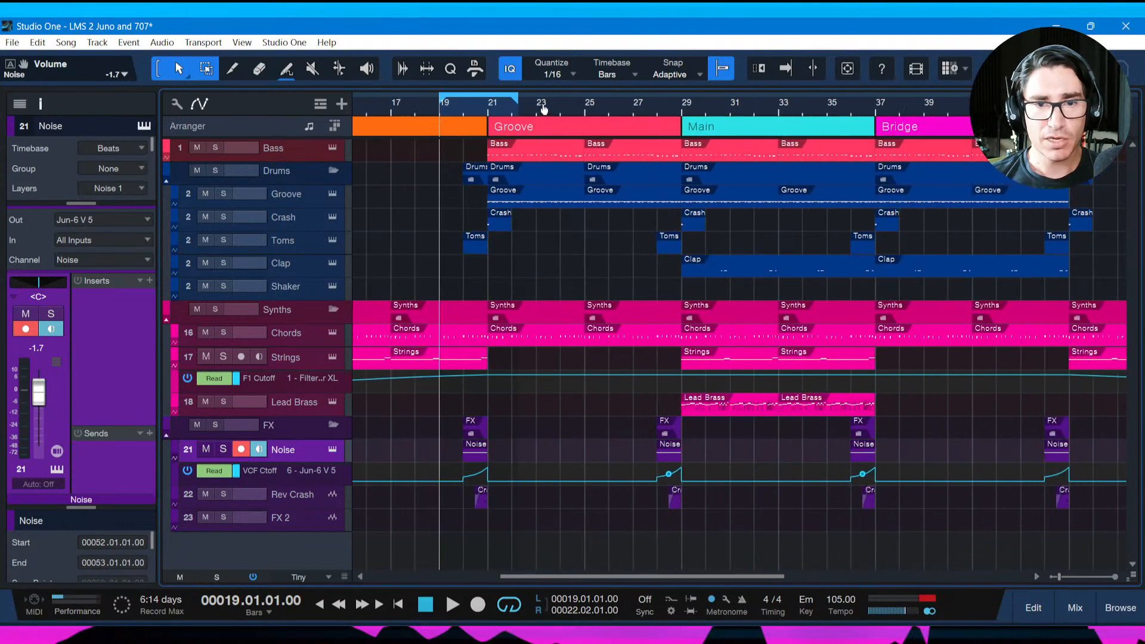
pyautogui.hotkey('ctrl', 's')
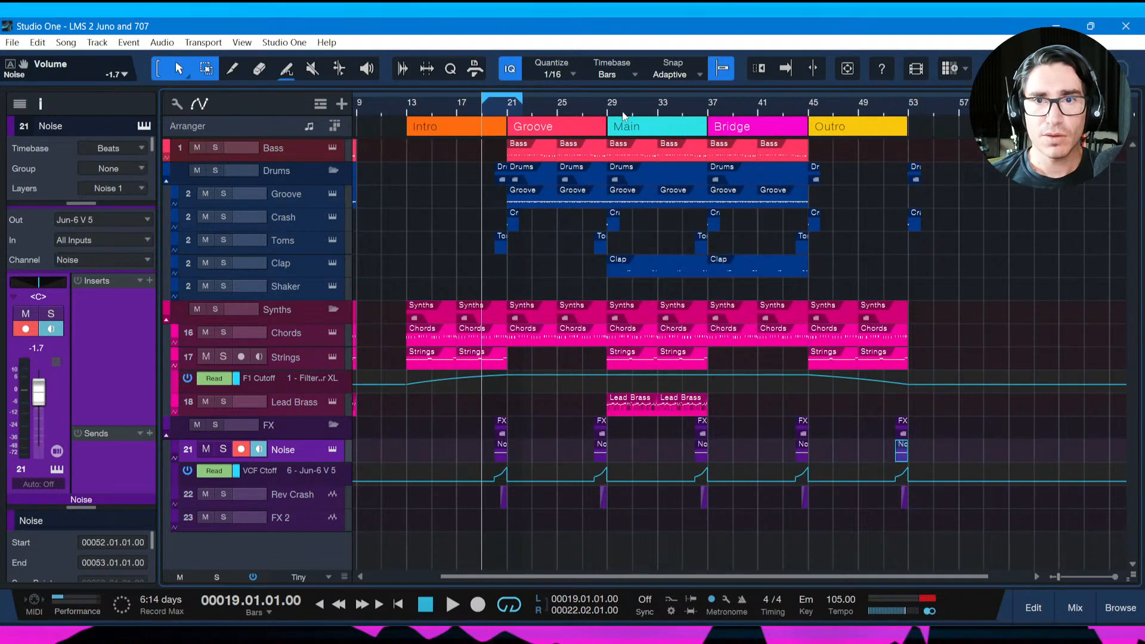
# Select the bar 25 Groove clip, play the transition into the Main section from bar 28, and turn on autoscroll.
pyautogui.scroll(2, 610, 108)
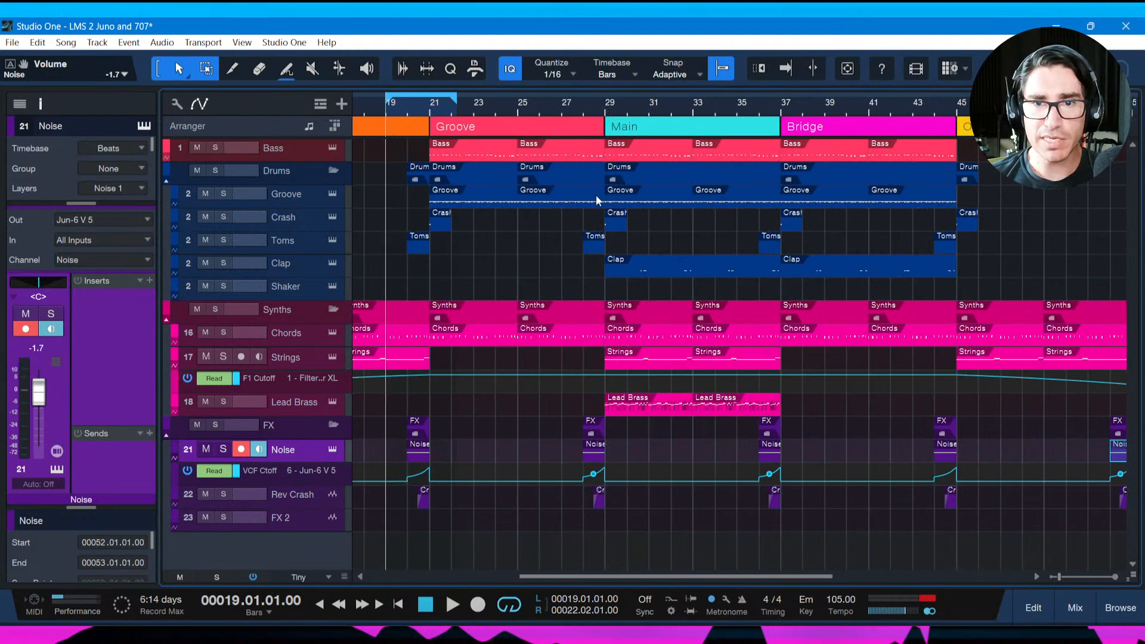
pyautogui.scroll(2, 621, 113)
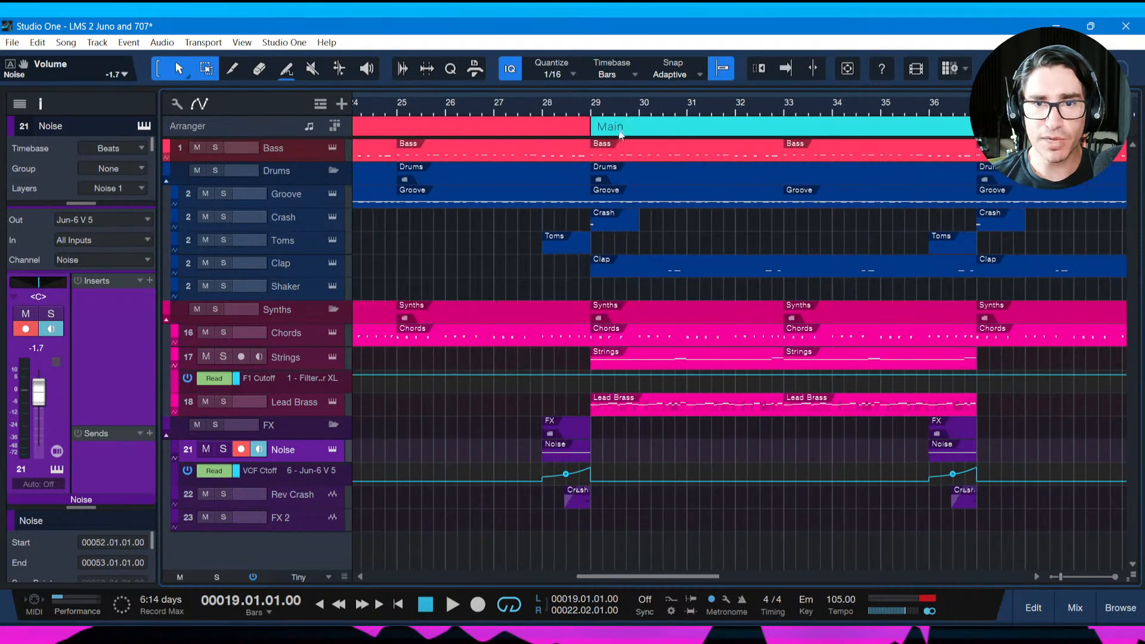
pyautogui.click(582, 194)
pyautogui.click(557, 103)
pyautogui.press('space')
pyautogui.scroll(2, 569, 122)
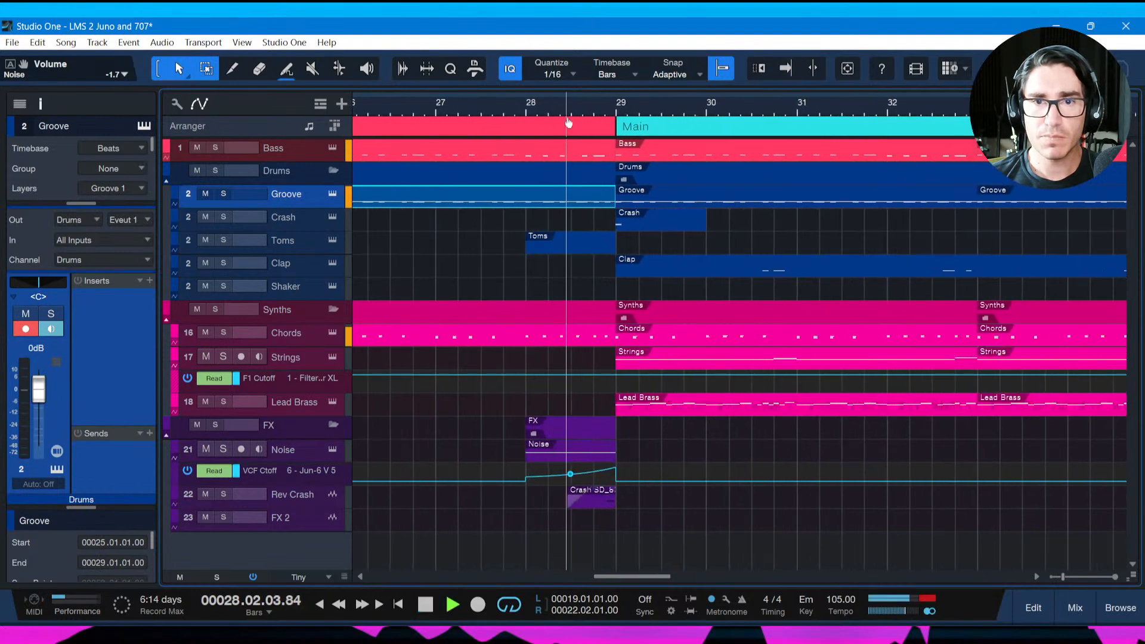
pyautogui.press('space')
pyautogui.press('f')
pyautogui.press('space')
pyautogui.press('space')
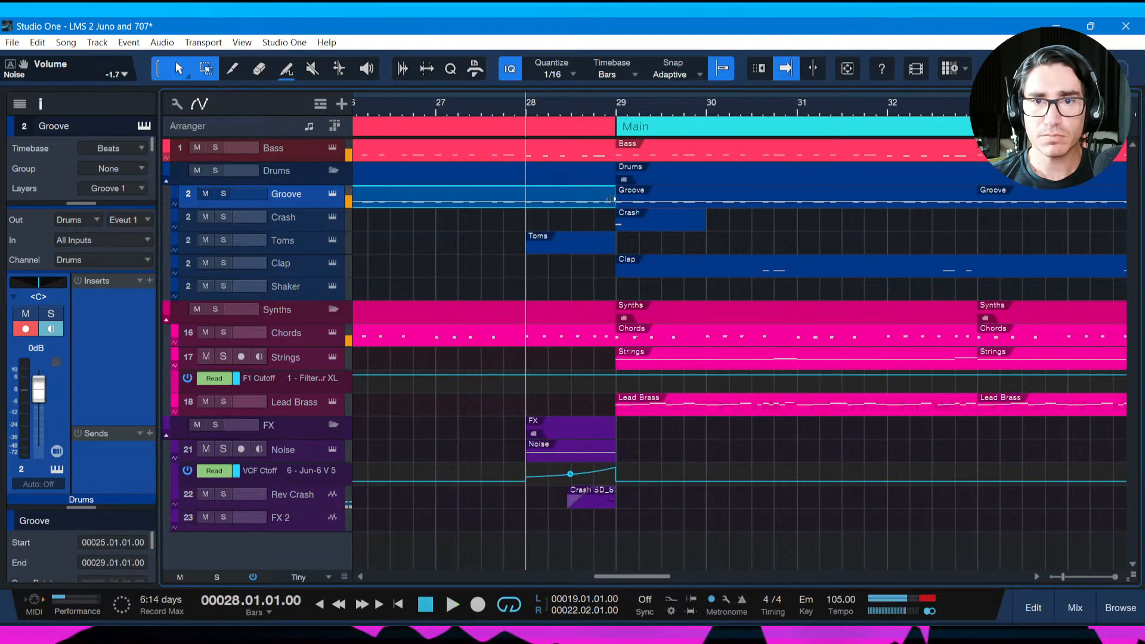
# Trim the end of the bar 25 Groove clip to 28.04.01.00 and audition the toms fill into the Main section.
pyautogui.moveTo(611, 199); pyautogui.dragTo(594, 199)
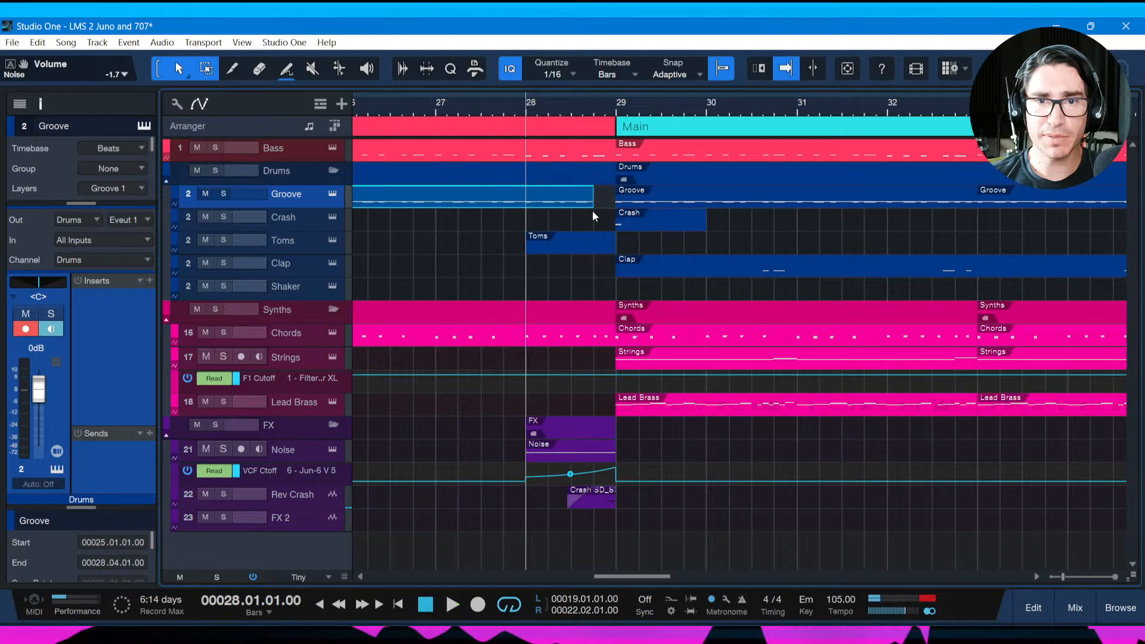
pyautogui.press('space')
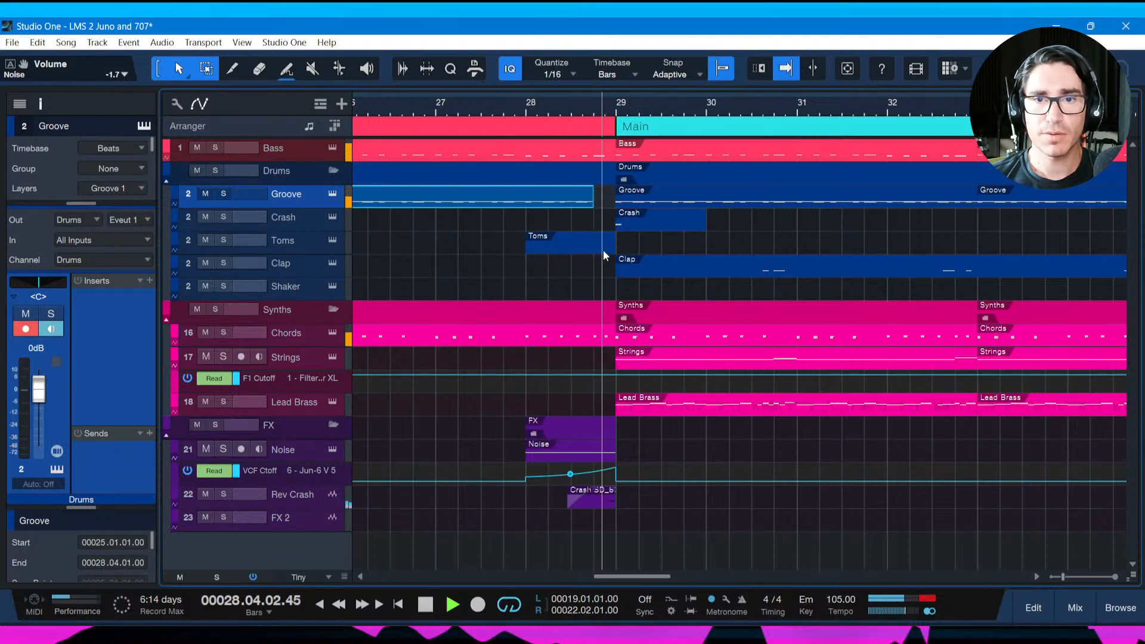
pyautogui.press('space')
pyautogui.press('space')
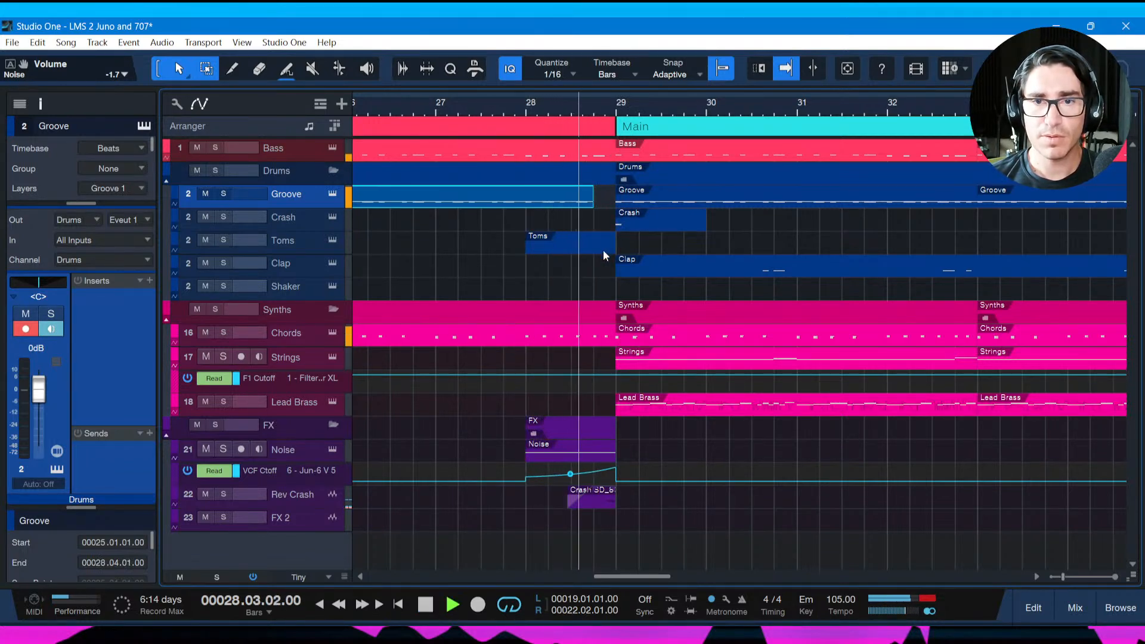
pyautogui.press('space')
pyautogui.press('space')
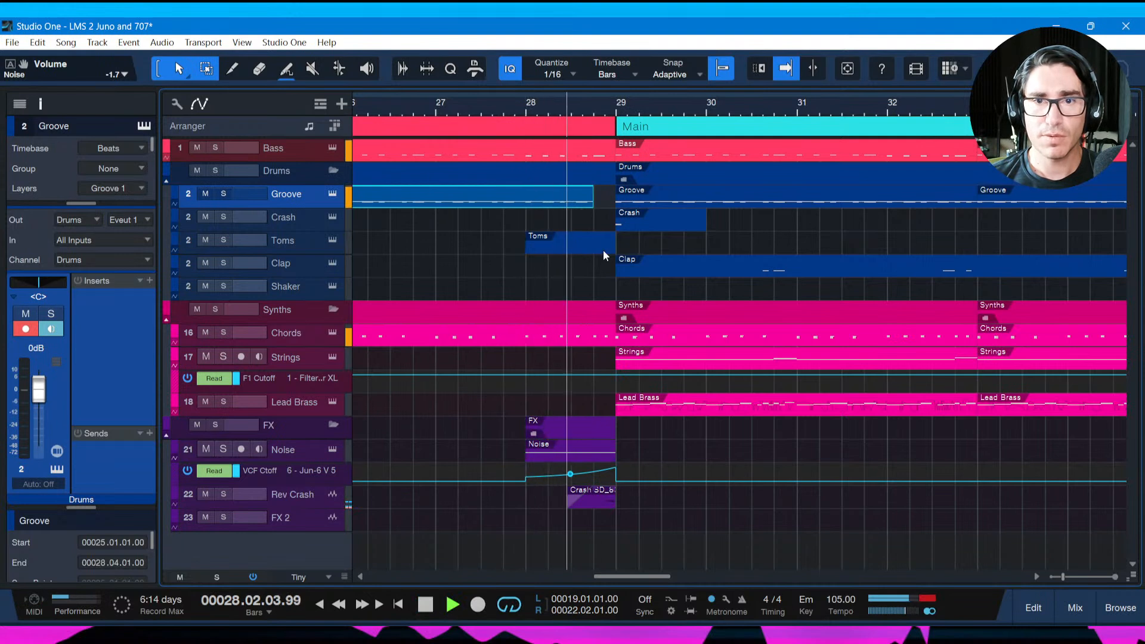
# Trim the bar 25 Groove clip's end to 28.03.01.00 and play the transition into the Main section from bar 28.
pyautogui.press('space')
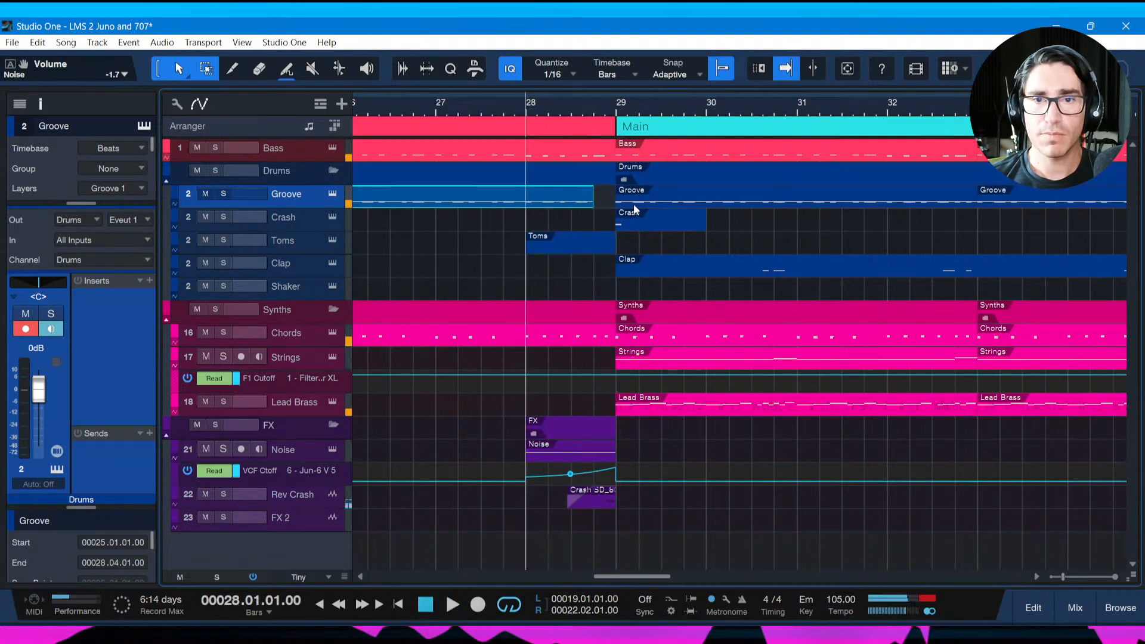
pyautogui.moveTo(599, 199); pyautogui.dragTo(571, 200)
pyautogui.press('space')
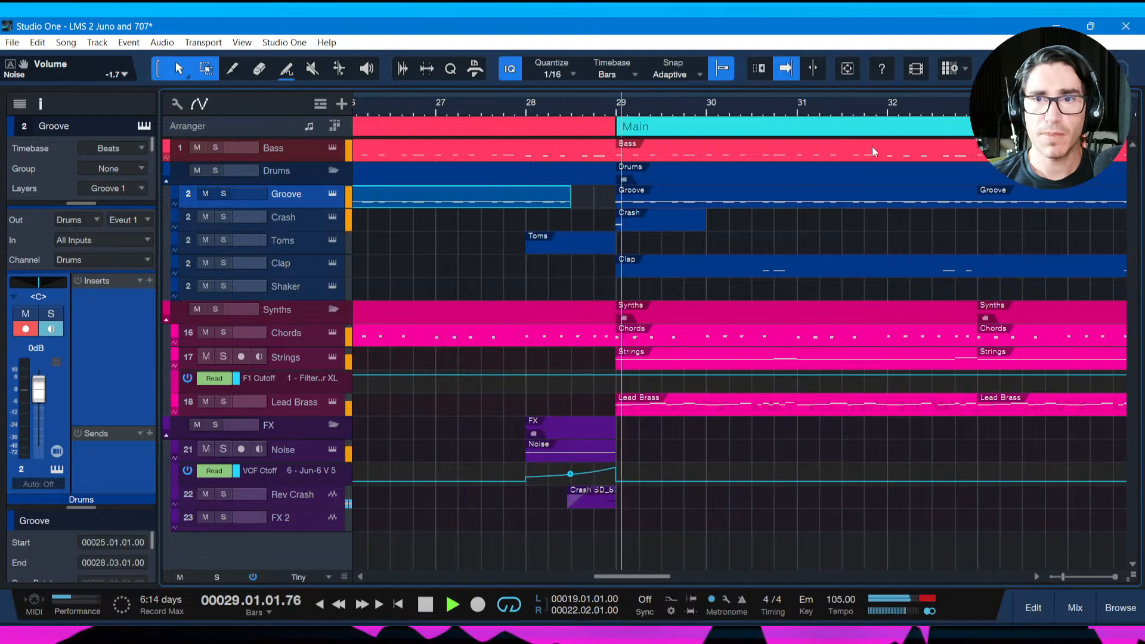
pyautogui.press('space')
# Trim the end of the bar 33 Groove clip to 36.03.01.00, before the Bridge.
pyautogui.moveTo(891, 111); pyautogui.dragTo(666, 80)
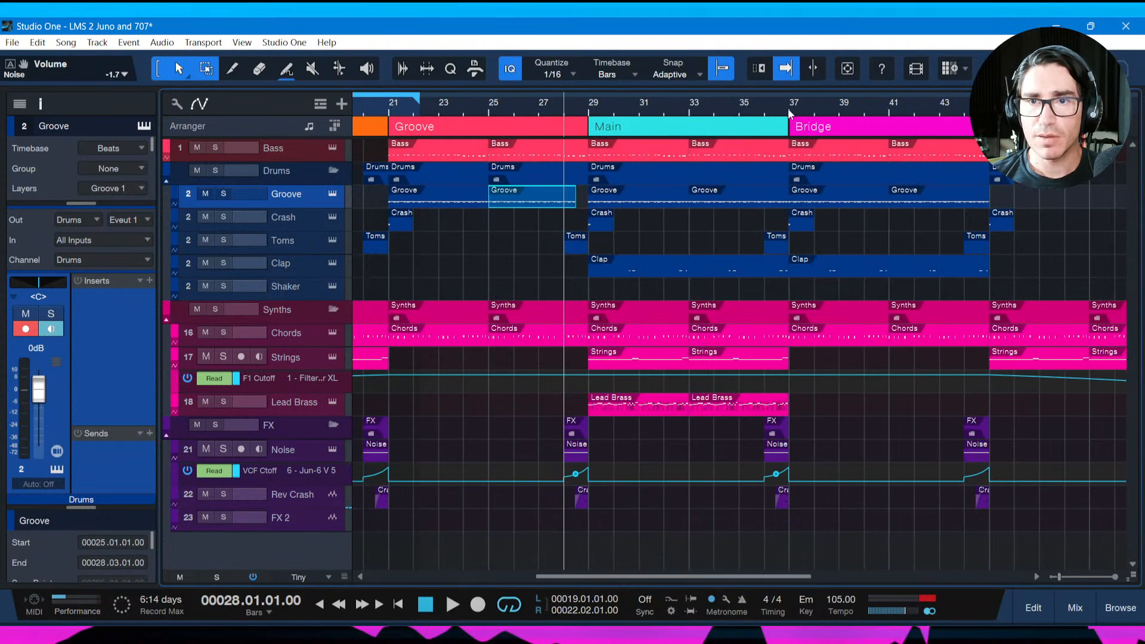
pyautogui.scroll(3, 784, 121)
pyautogui.click(775, 201)
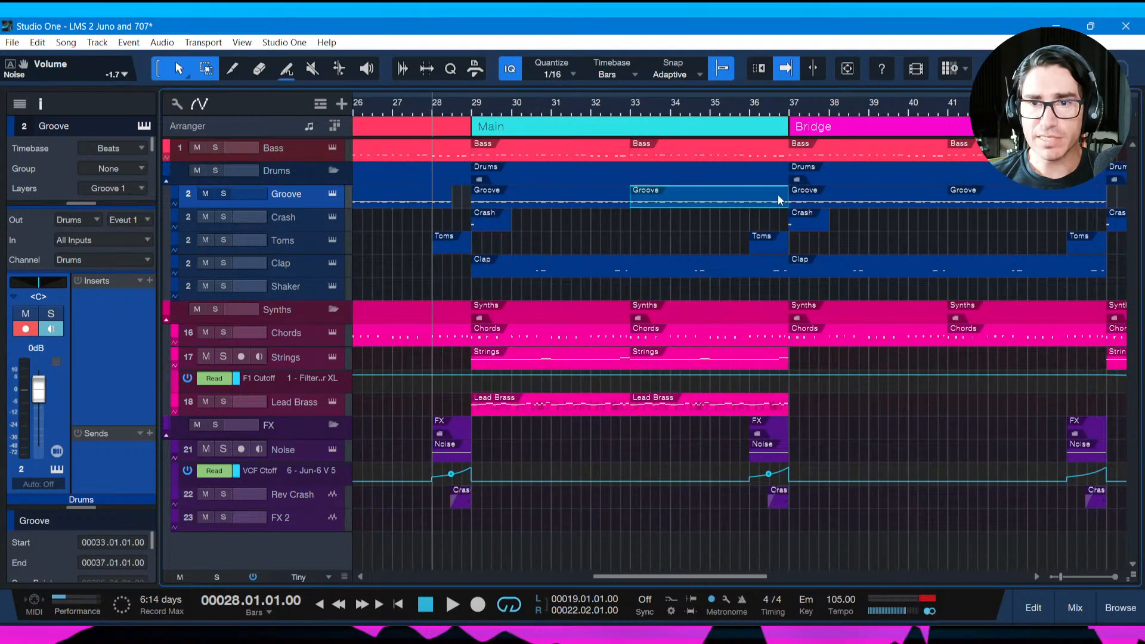
pyautogui.moveTo(785, 196); pyautogui.dragTo(770, 197)
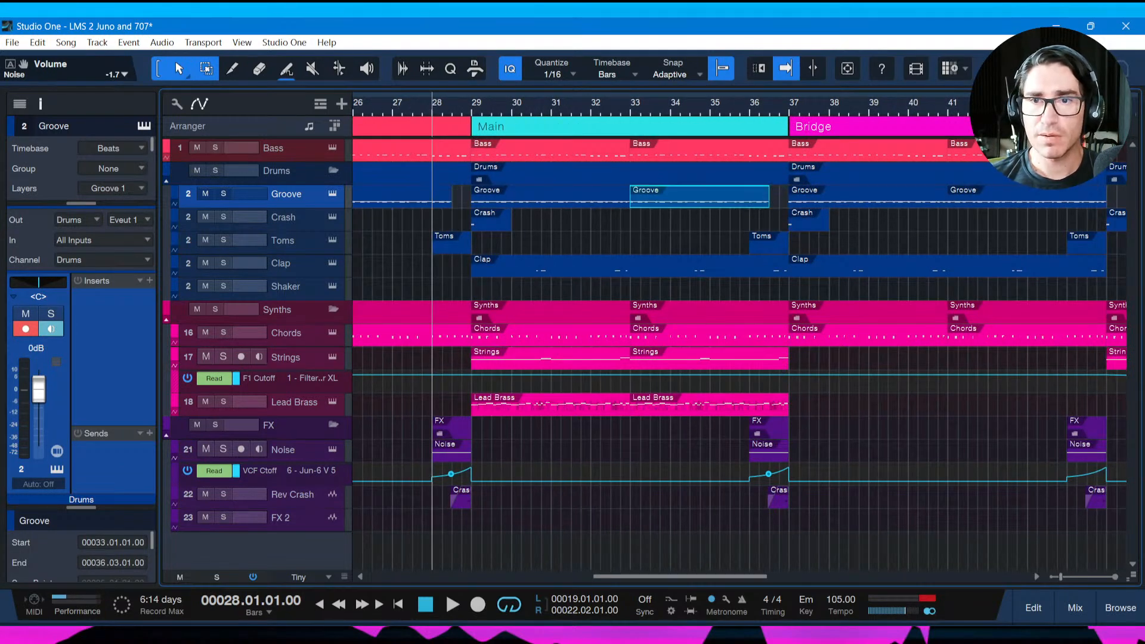
# Trim the end of the bar 41 Groove clip to 44.03.01.00, before the Outro, and save the song.
pyautogui.hscroll(5, 914, 104)
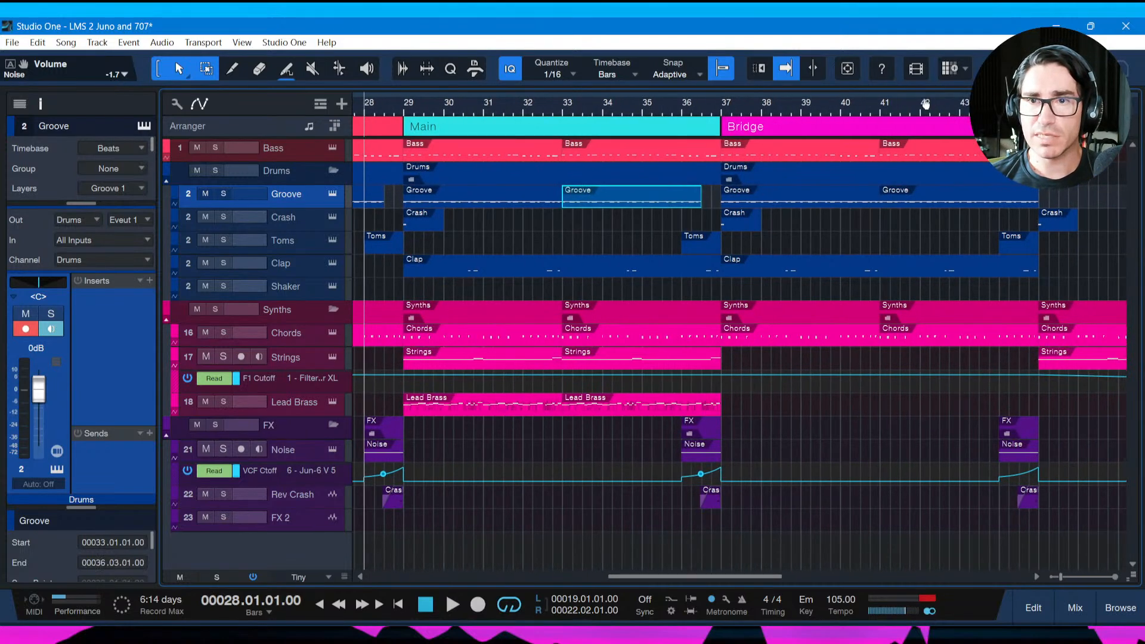
pyautogui.scroll(-2, 914, 105)
pyautogui.scroll(3, 905, 103)
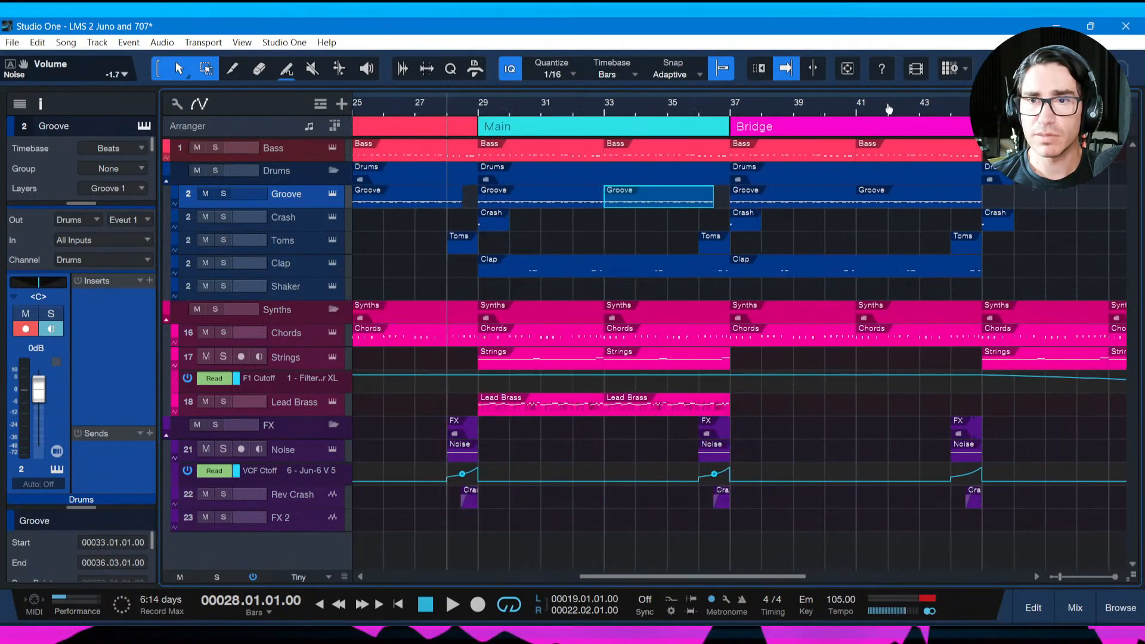
pyautogui.click(940, 198)
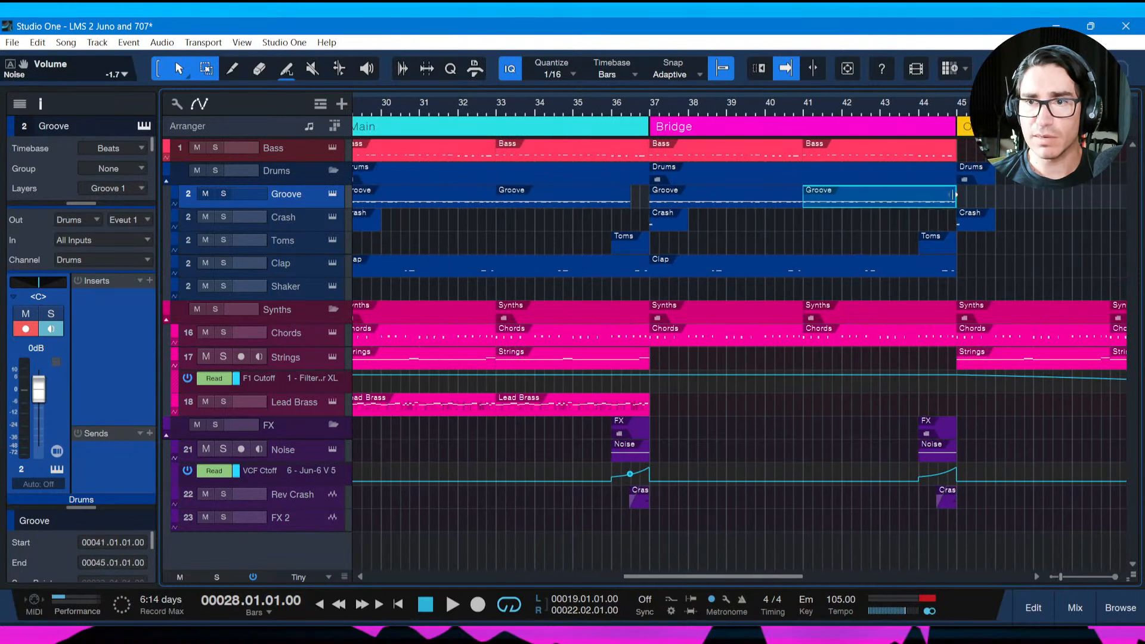
pyautogui.moveTo(956, 198); pyautogui.dragTo(937, 197)
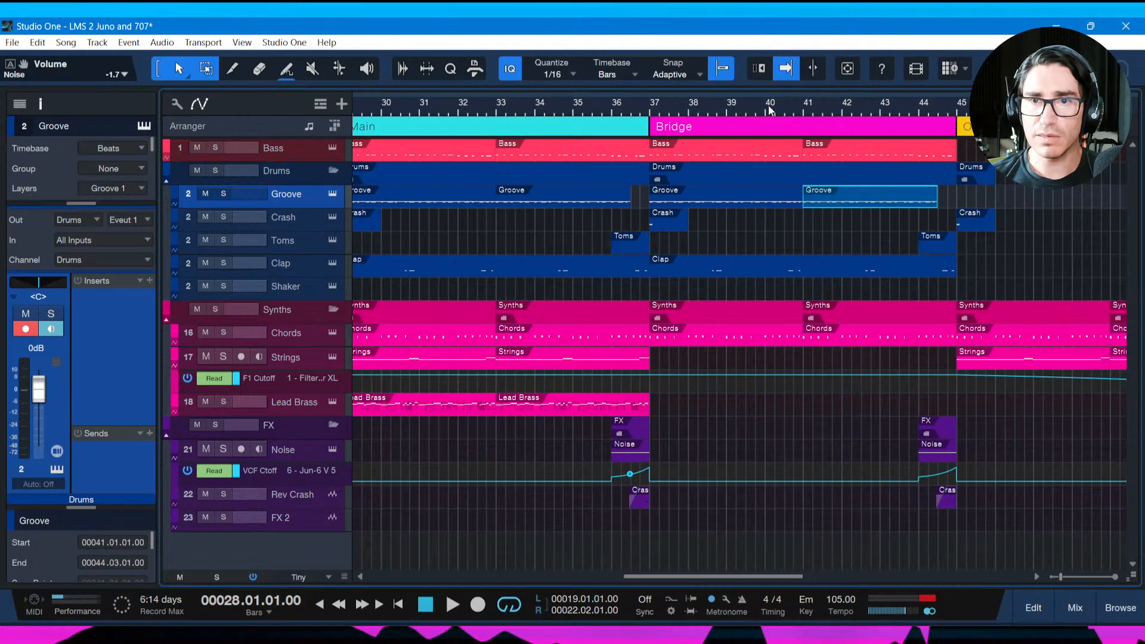
pyautogui.scroll(-4, 769, 105)
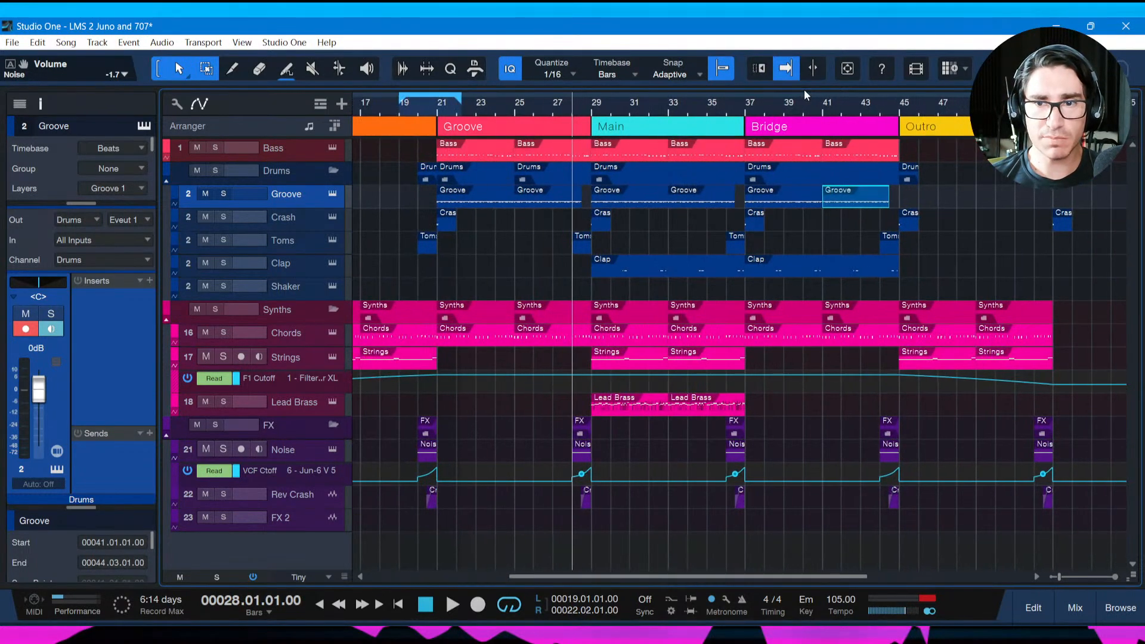
pyautogui.hotkey('ctrl', 's')
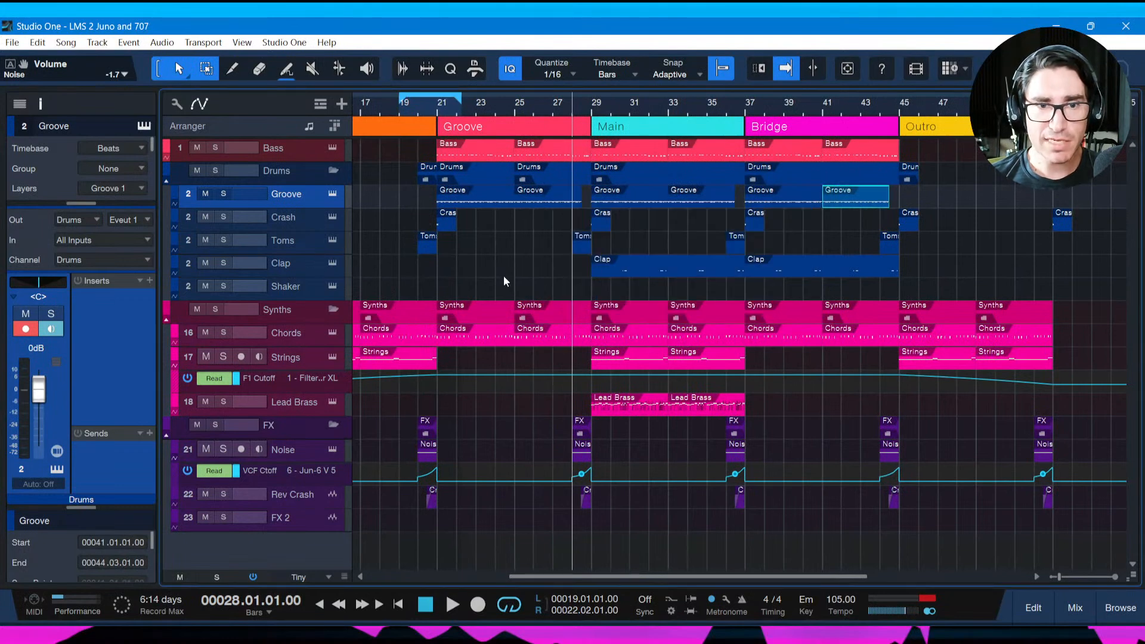
# Change the Toms track's colour to cyan and save the song.
pyautogui.click(308, 251)
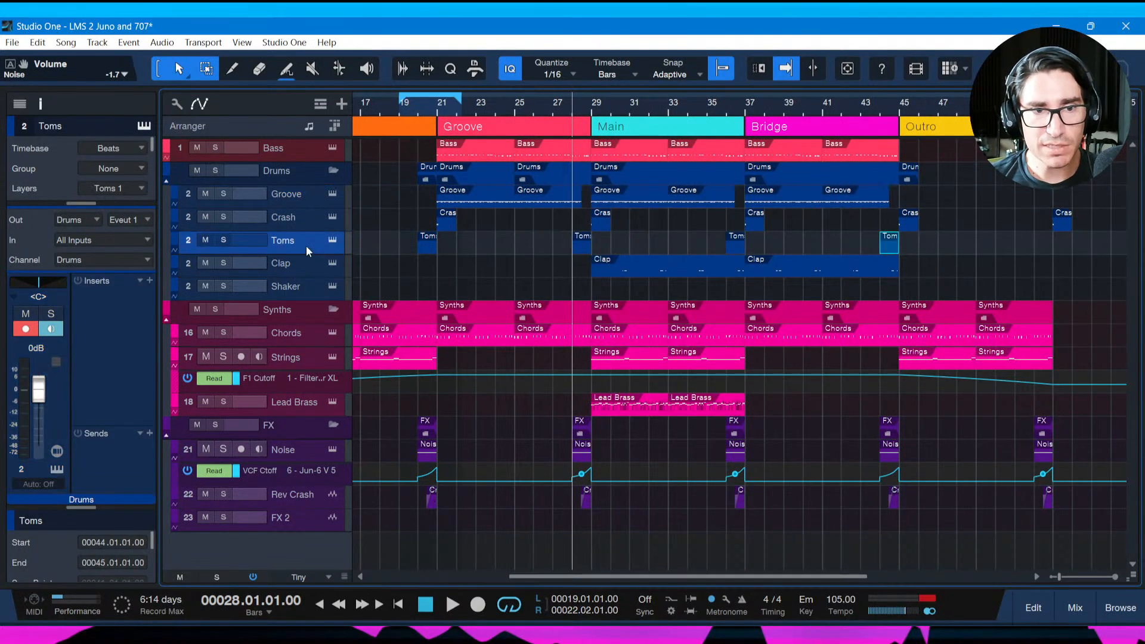
pyautogui.click(182, 246)
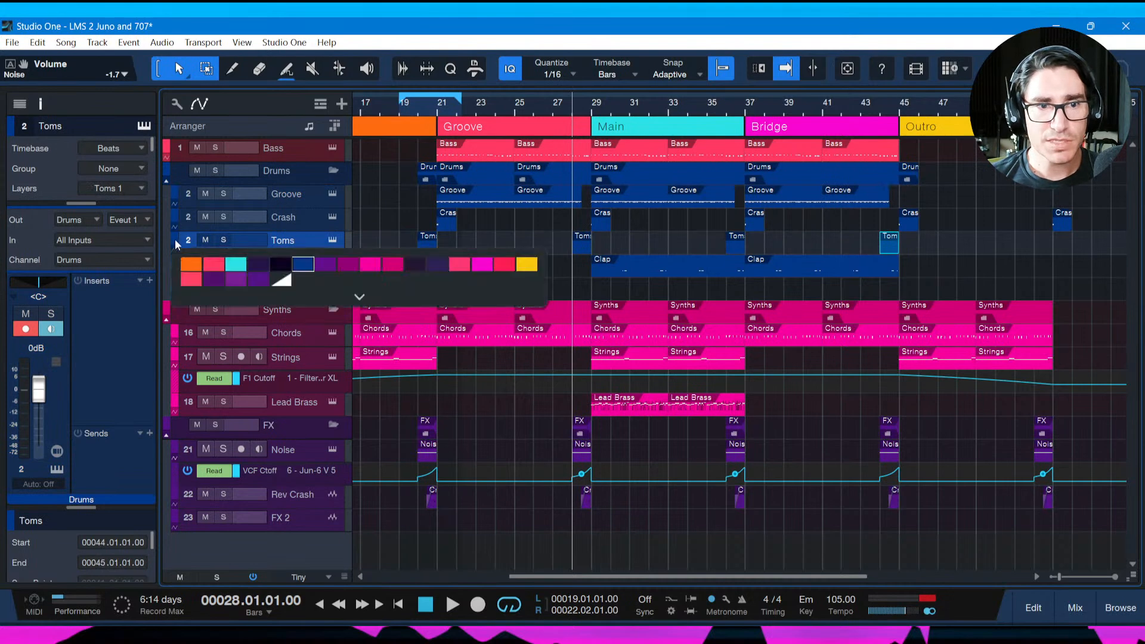
pyautogui.click(235, 267)
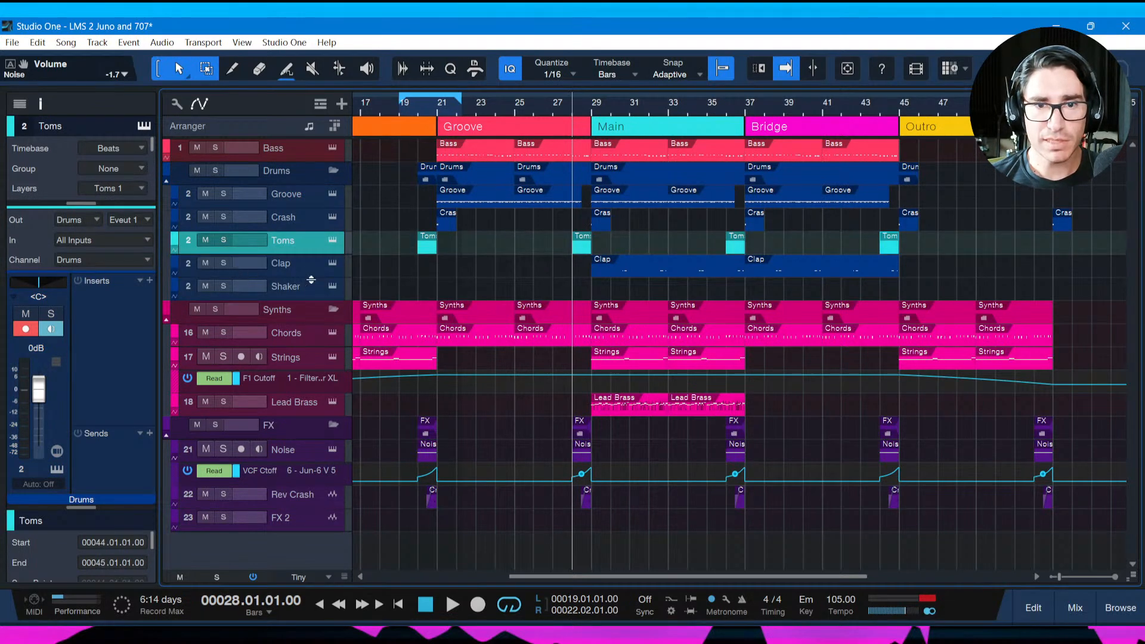
pyautogui.hotkey('ctrl', 's')
# Set the loop range to the Main section, bars 29 to 37, save the song, start playback and show the mixer.
pyautogui.moveTo(630, 105)
pyautogui.mouseDown()
pyautogui.moveTo(695, 97)
pyautogui.moveTo(637, 117)
pyautogui.mouseUp()
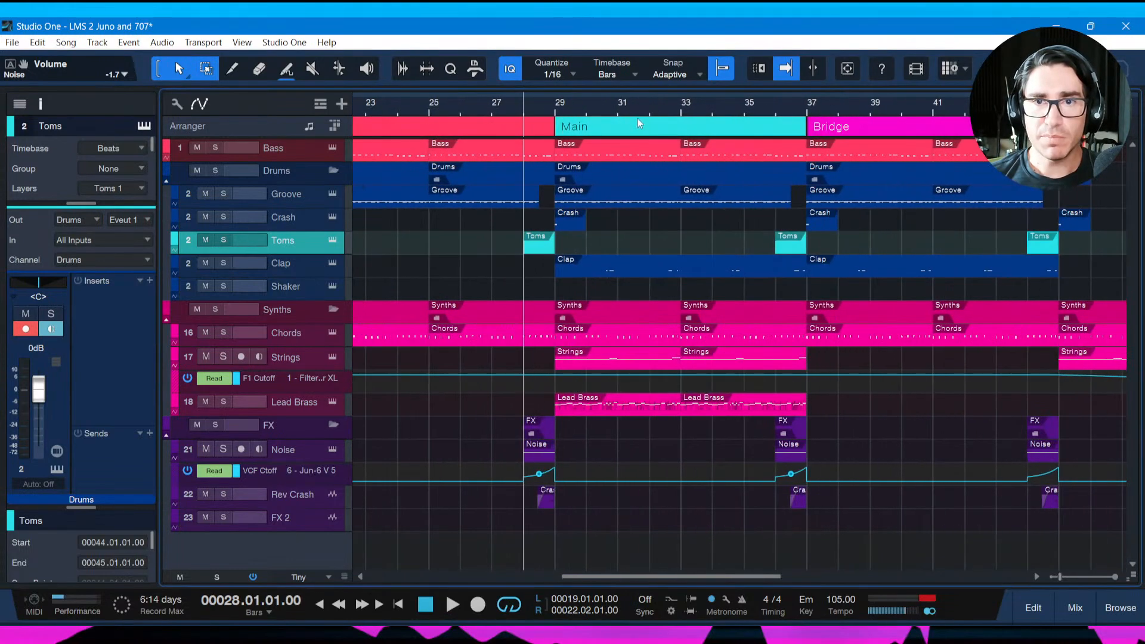
pyautogui.click(628, 130)
pyautogui.press('p')
pyautogui.hotkey('ctrl', 's')
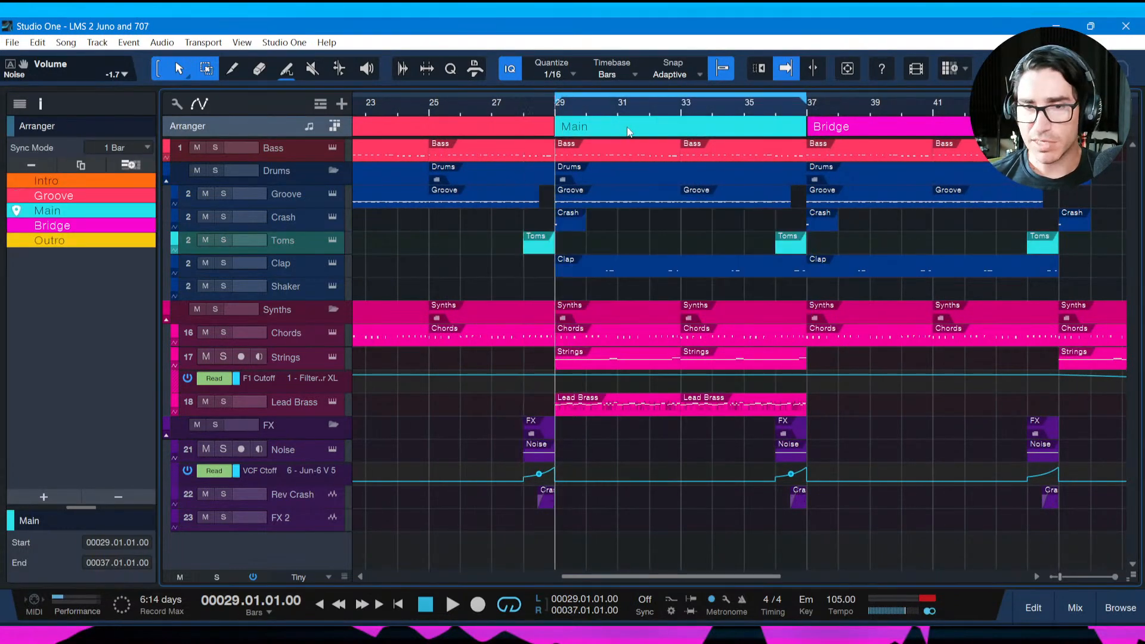
pyautogui.press('space')
pyautogui.press('F3')
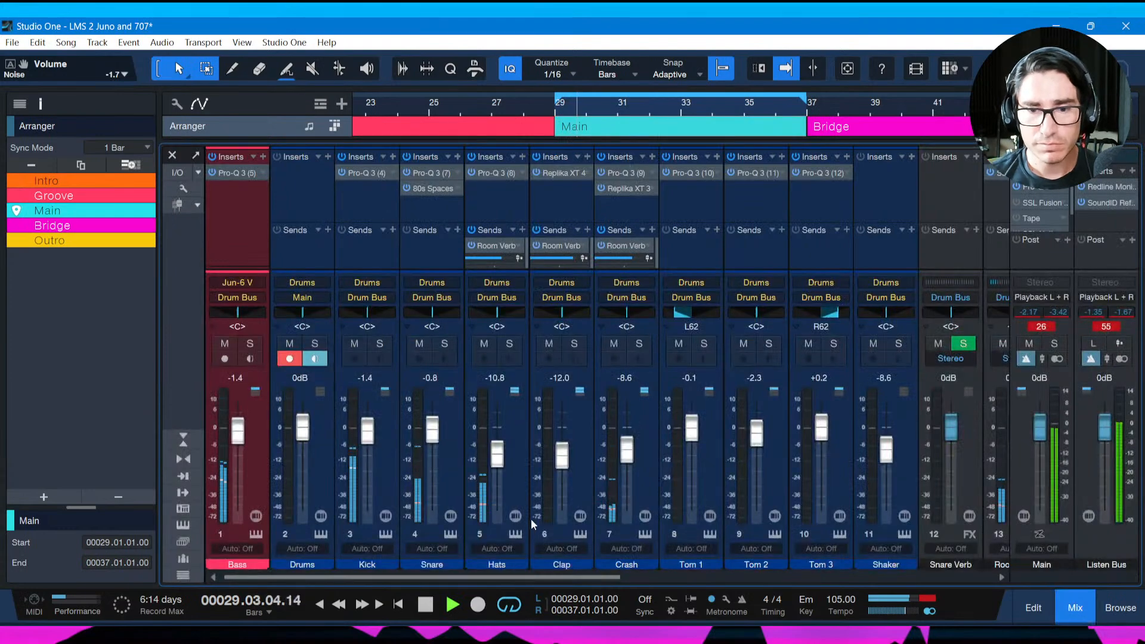
# Lower the Bass channel to -57.3 dB and the Strings, Lead Brass and Chords channels to -∞ while the Main section plays.
pyautogui.moveTo(495, 579)
pyautogui.mouseDown()
pyautogui.moveTo(632, 579)
pyautogui.moveTo(486, 583)
pyautogui.mouseUp()
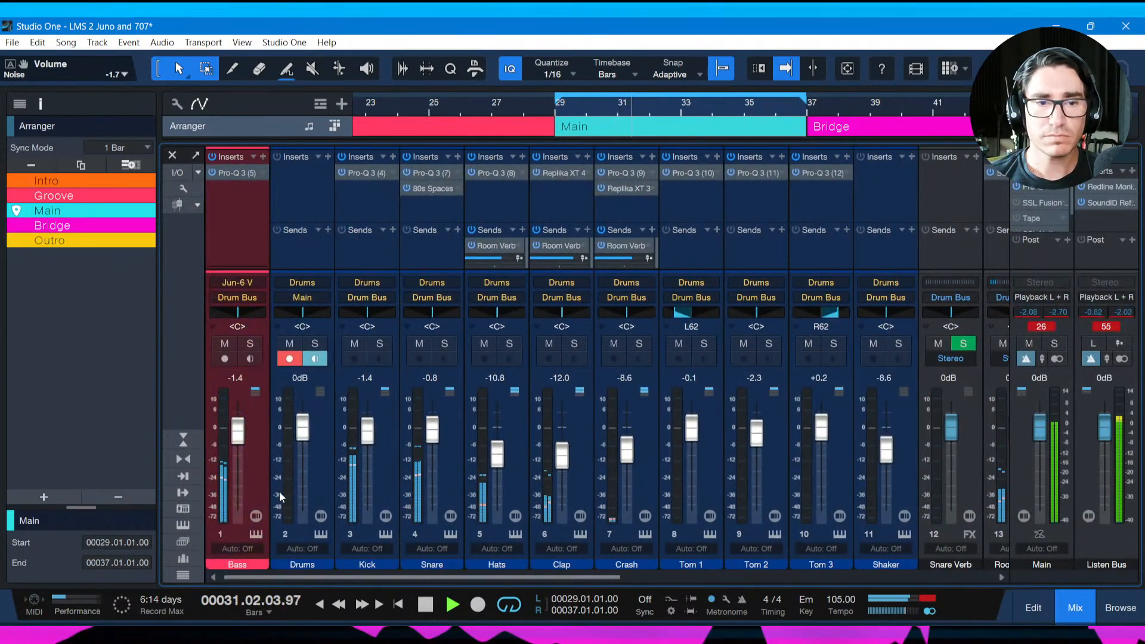
pyautogui.moveTo(238, 444); pyautogui.dragTo(239, 507)
pyautogui.moveTo(370, 578); pyautogui.dragTo(737, 576)
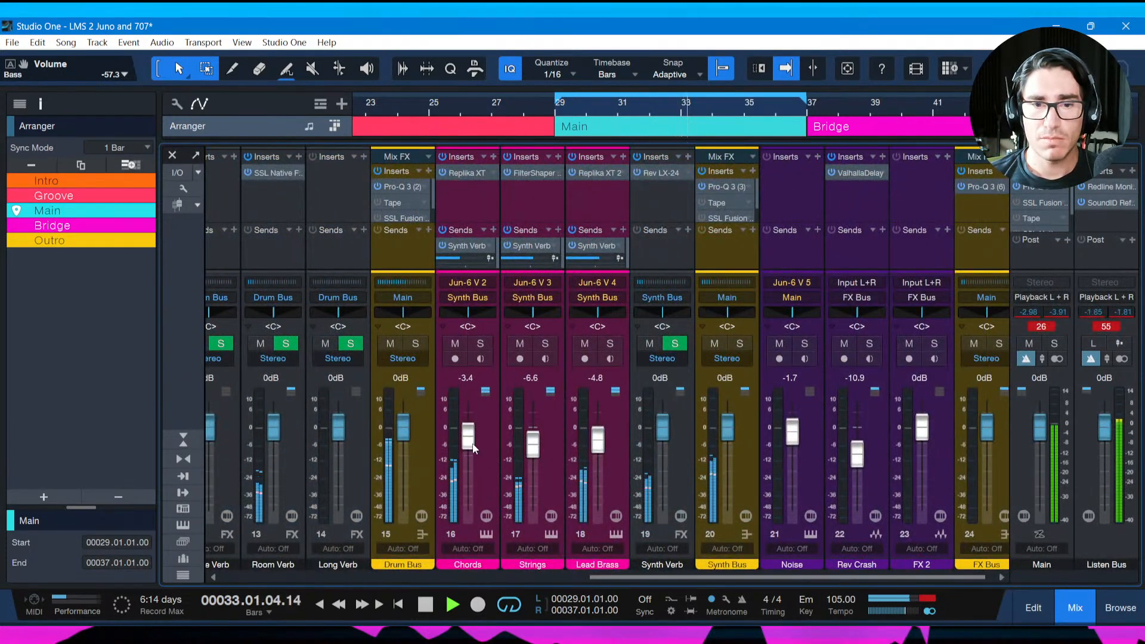
pyautogui.moveTo(540, 442); pyautogui.dragTo(556, 549)
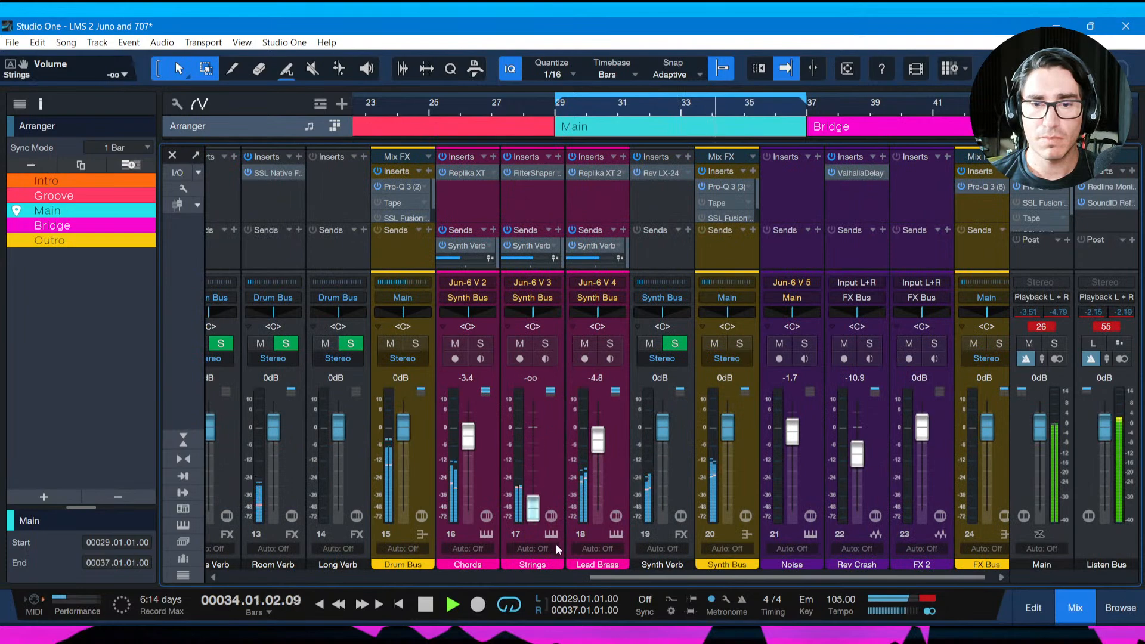
pyautogui.moveTo(597, 442); pyautogui.dragTo(597, 508)
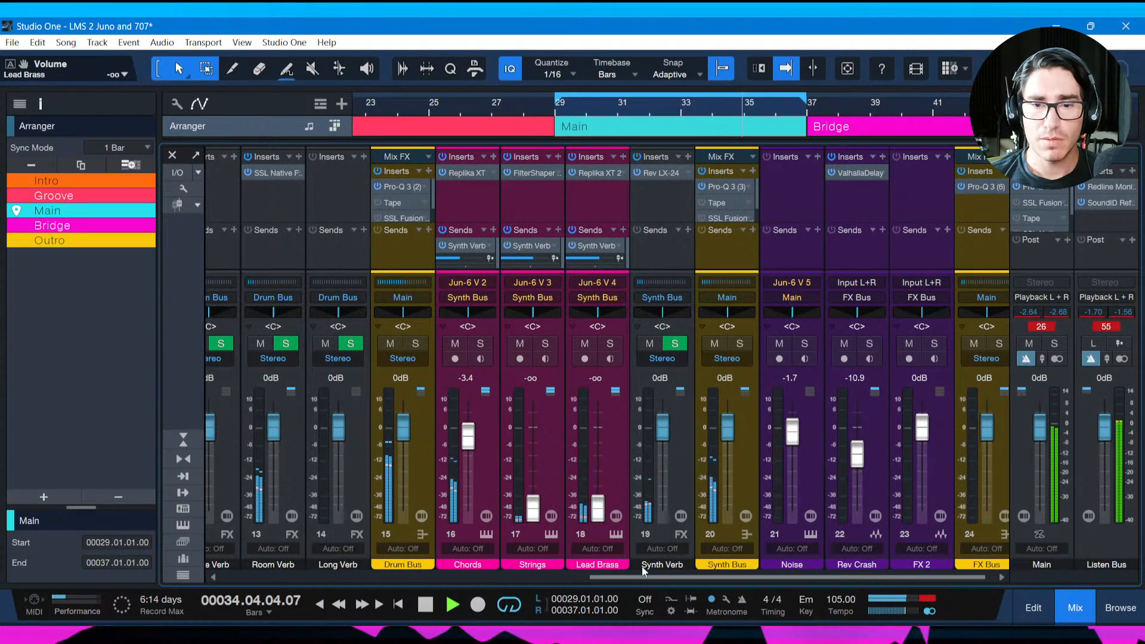
pyautogui.moveTo(469, 436); pyautogui.dragTo(469, 509)
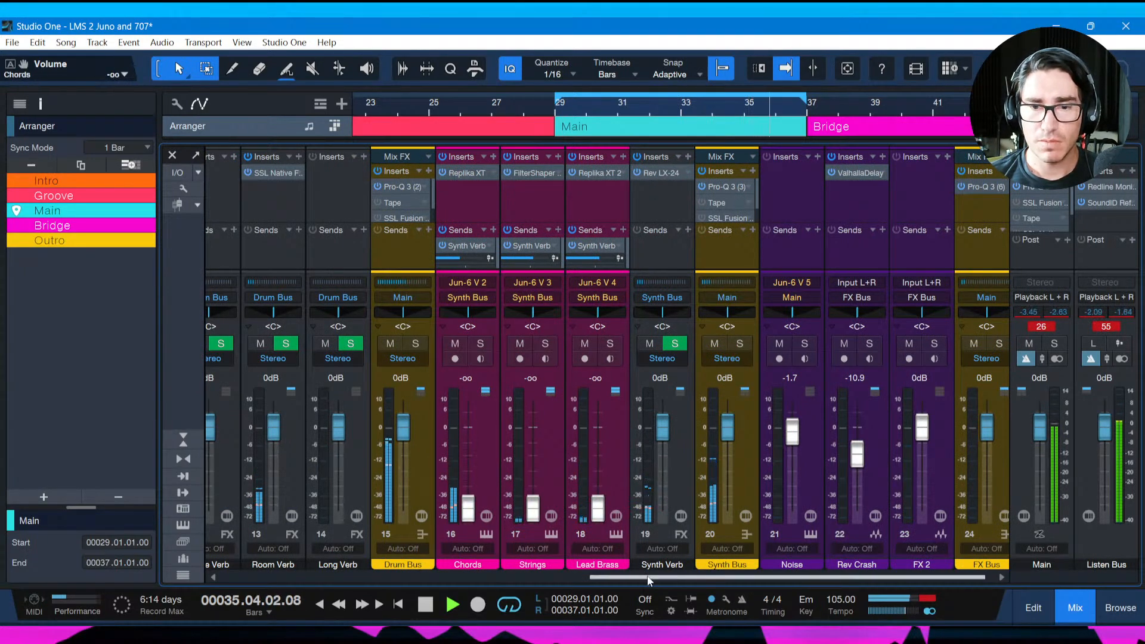
# Set the Bass channel to -0.2 dB and the Hats to -12.0 dB with their Room Verb send at -2.3 dB, and save.
pyautogui.moveTo(649, 579); pyautogui.dragTo(274, 579)
pyautogui.moveTo(237, 507); pyautogui.dragTo(237, 427)
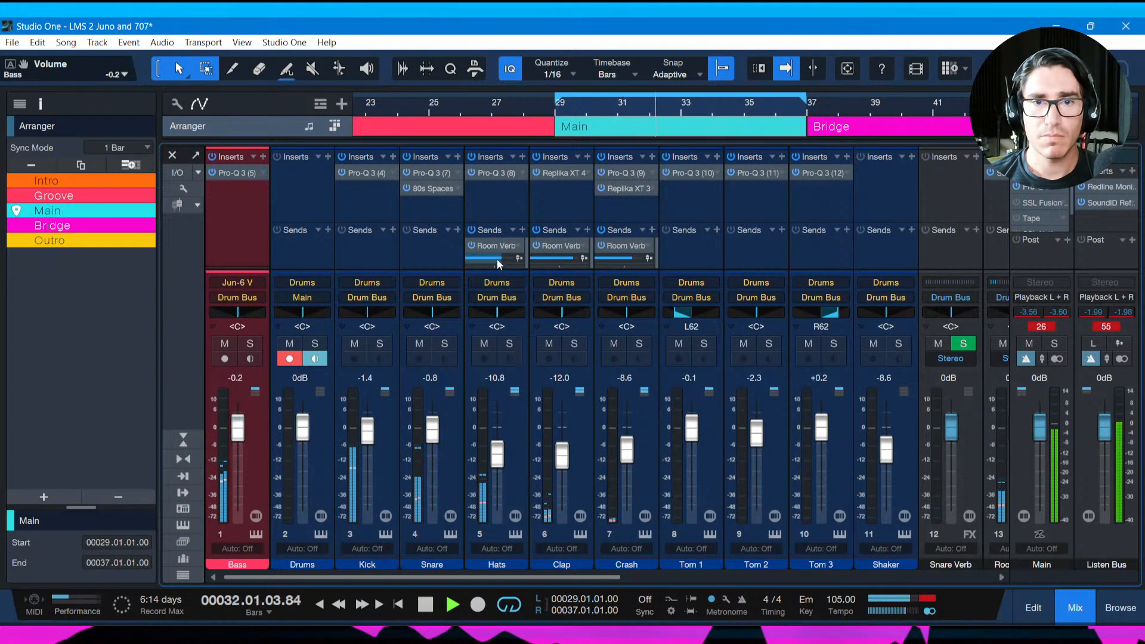
pyautogui.moveTo(499, 263); pyautogui.dragTo(498, 263)
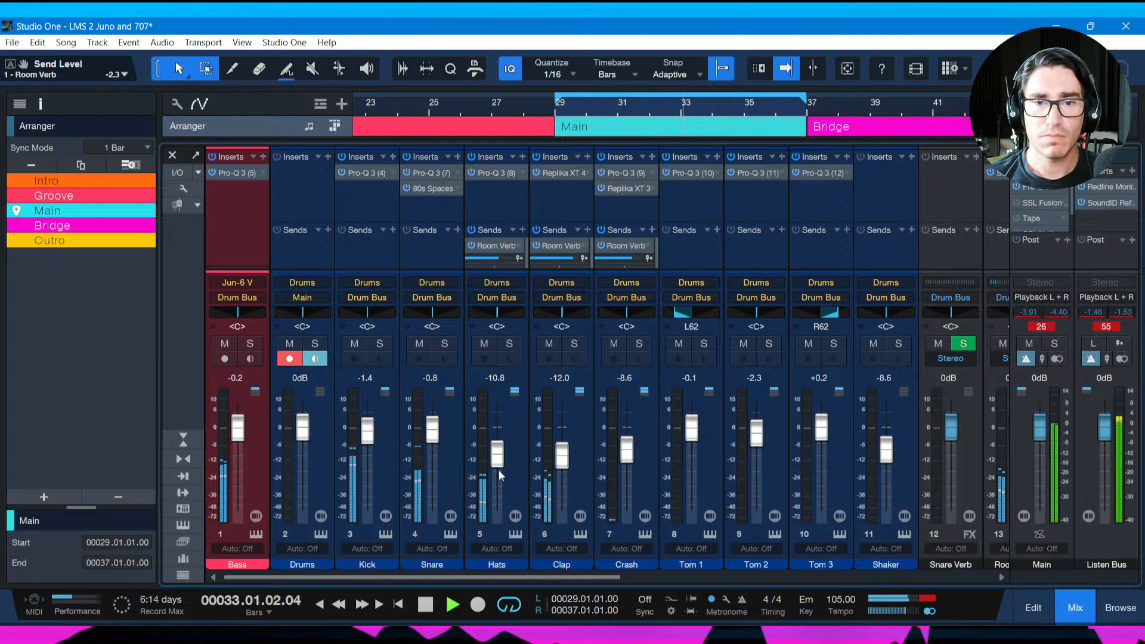
pyautogui.moveTo(500, 469); pyautogui.dragTo(498, 469)
pyautogui.hotkey('ctrl', 's')
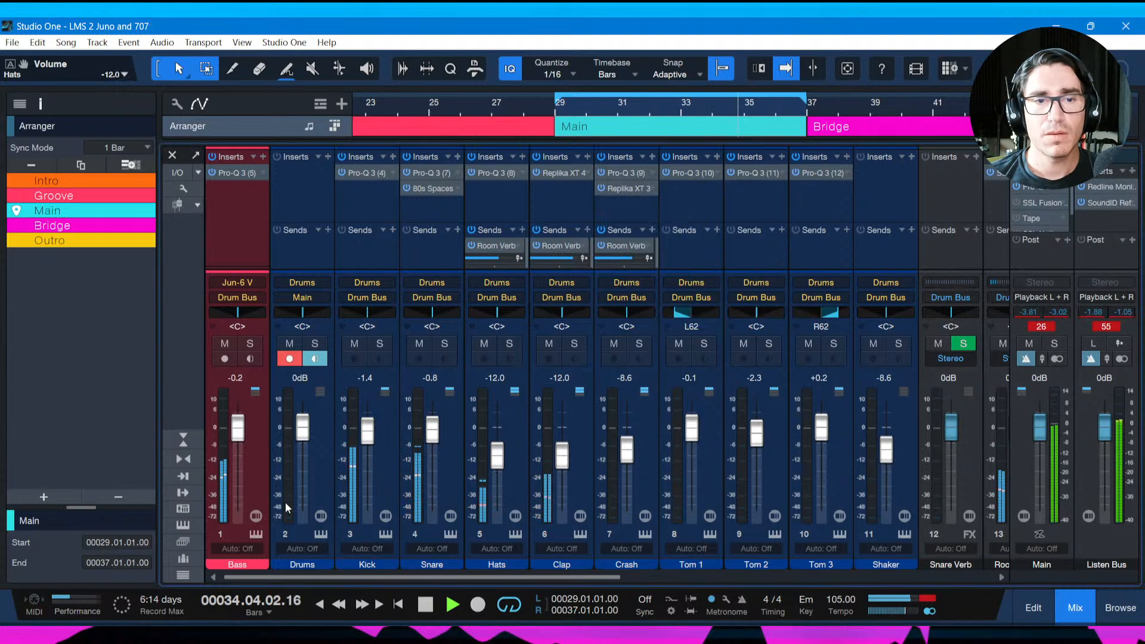
# Insert the TR5 White 2A compressor on the Bass channel after its Pro-Q 3.
pyautogui.click(236, 439)
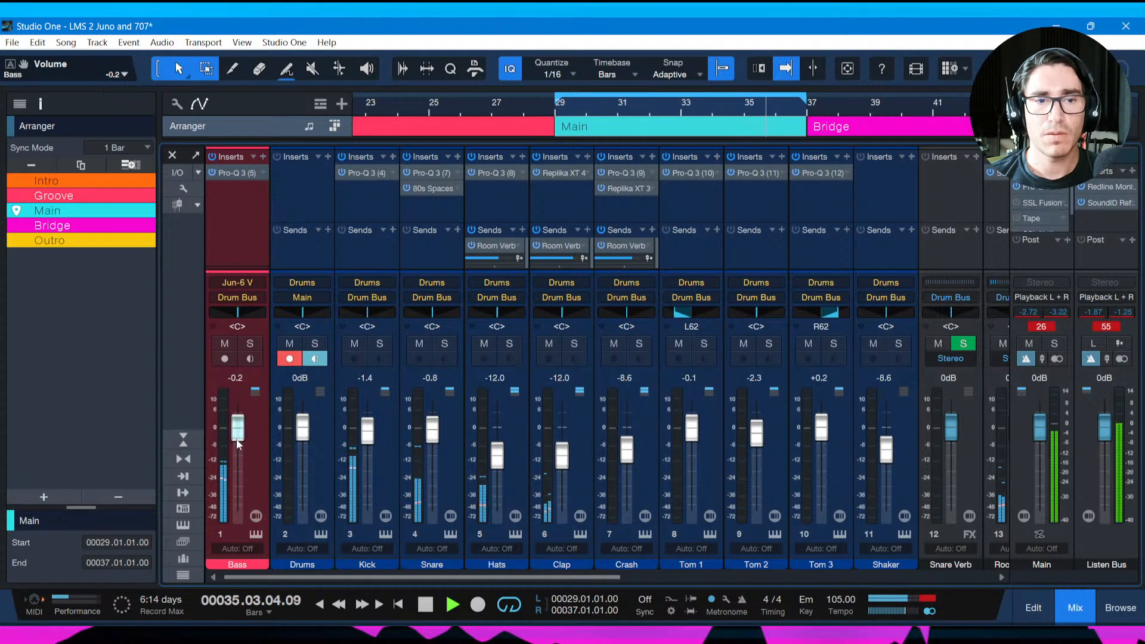
pyautogui.click(263, 158)
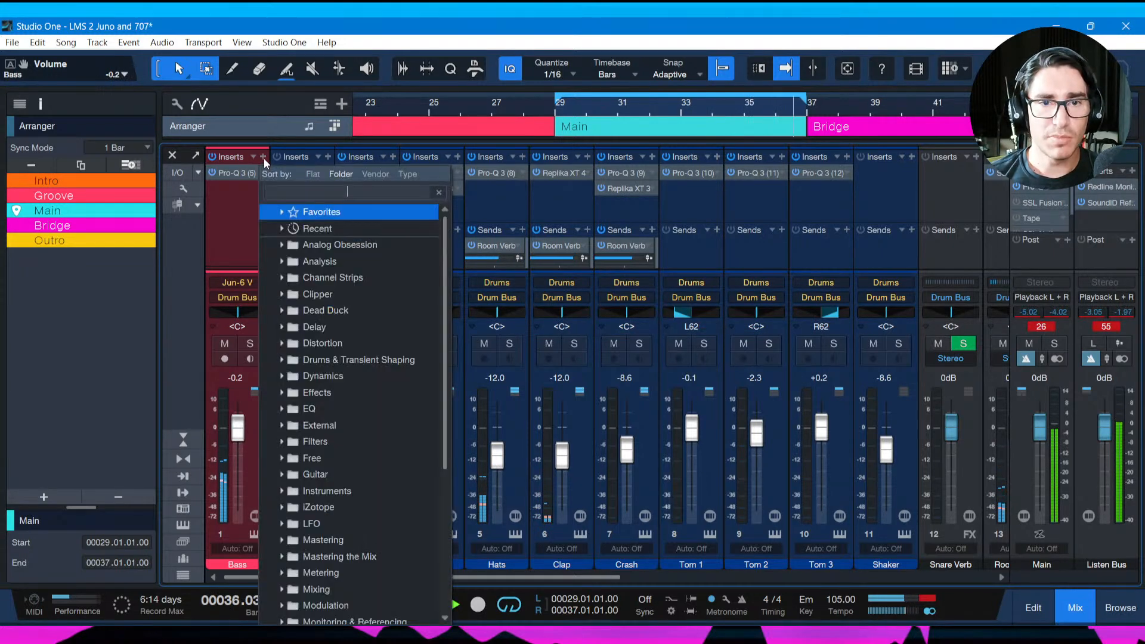
pyautogui.write('white')
pyautogui.click(263, 158)
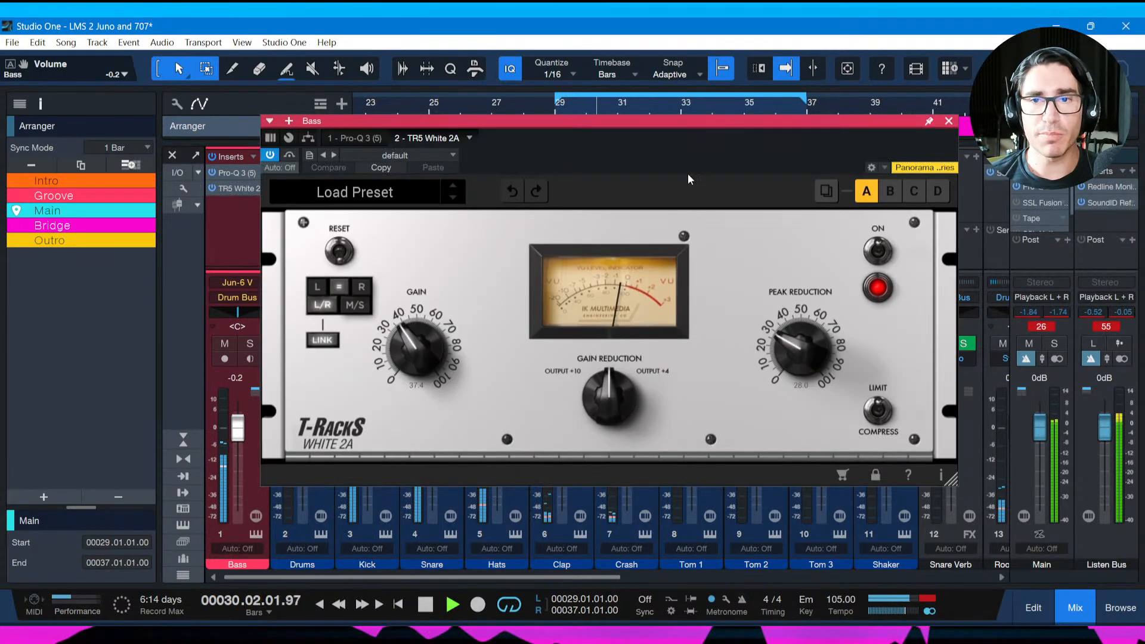
pyautogui.moveTo(708, 124); pyautogui.dragTo(677, 129)
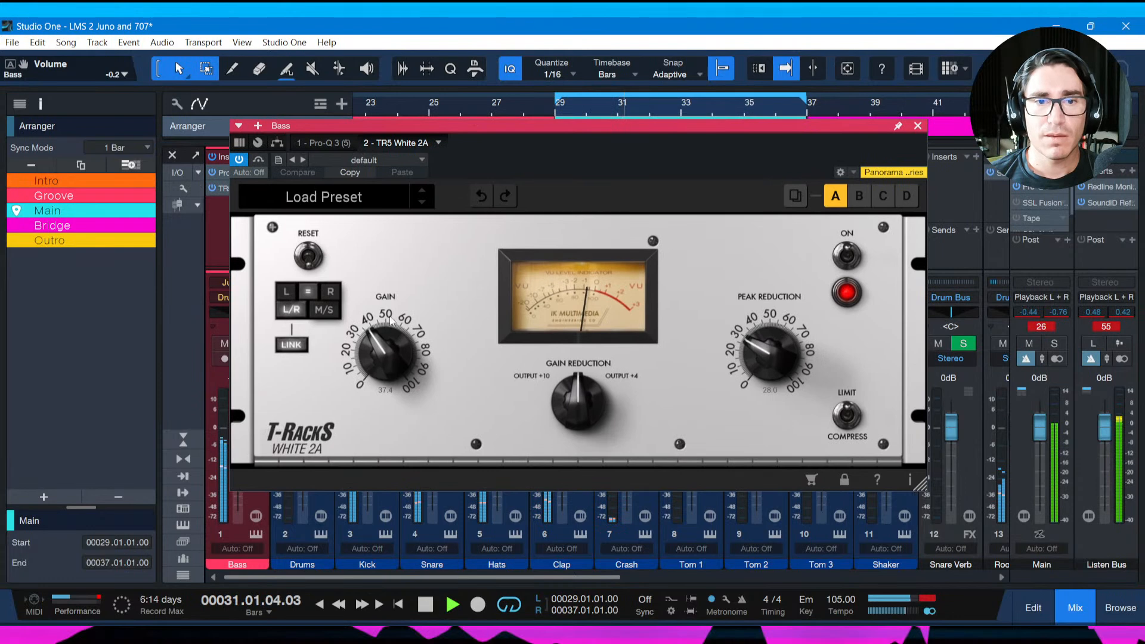
# Set the Bass compressor's Peak Reduction to 42.3 dB and Gain to 30.7 dB, comparing it with bypass, and save the song.
pyautogui.moveTo(386, 351); pyautogui.dragTo(385, 387)
pyautogui.moveTo(768, 350); pyautogui.dragTo(778, 325)
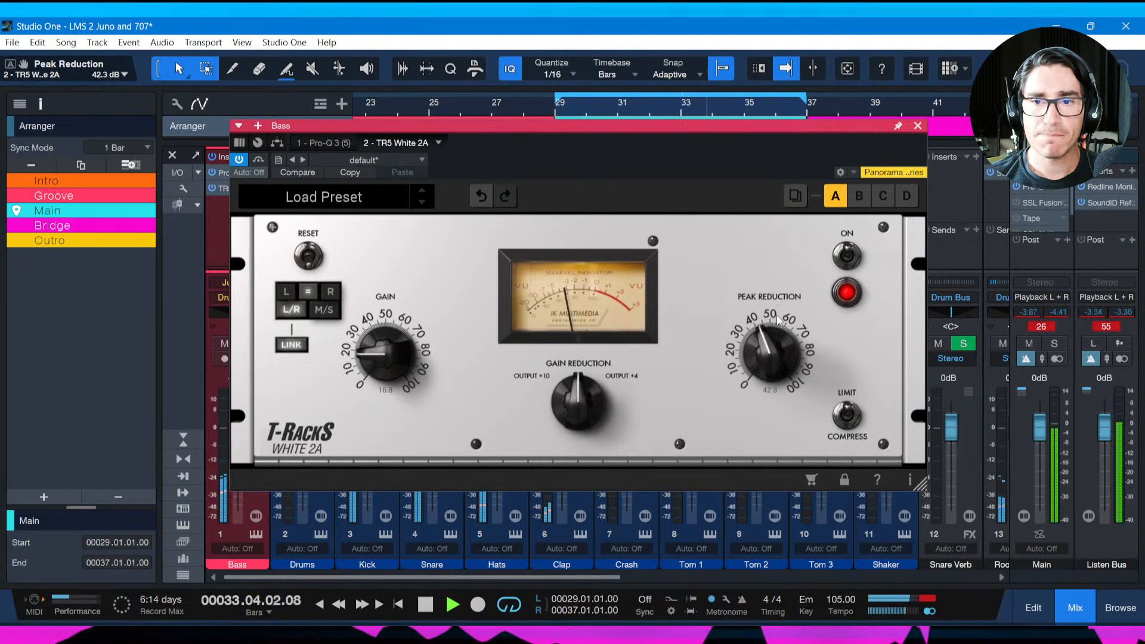
pyautogui.moveTo(374, 361); pyautogui.dragTo(377, 327)
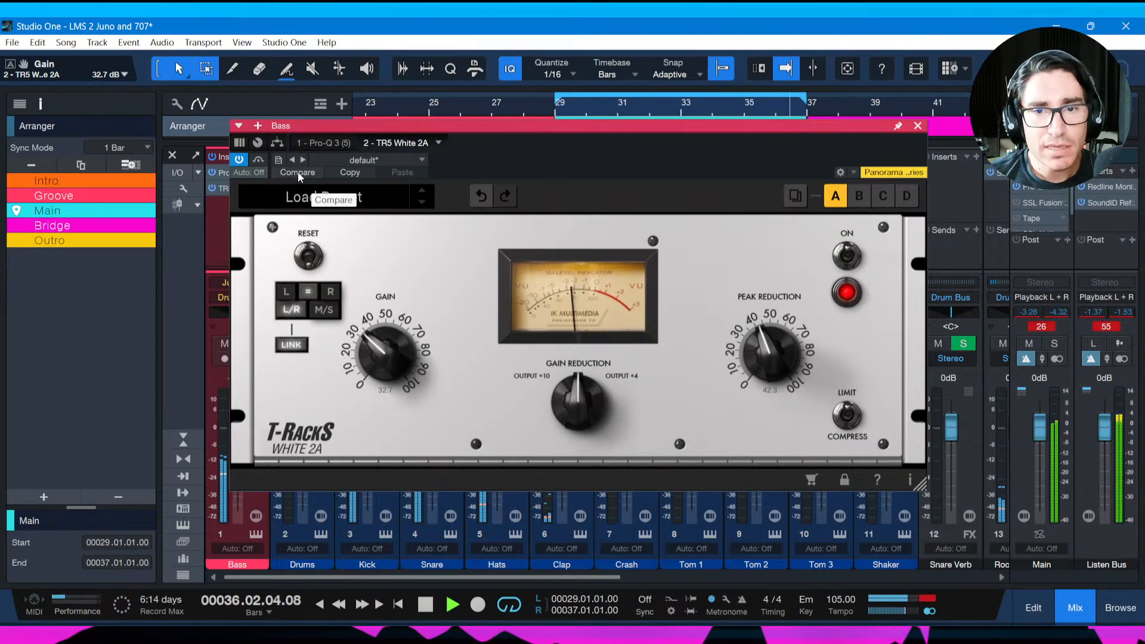
pyautogui.click(260, 163)
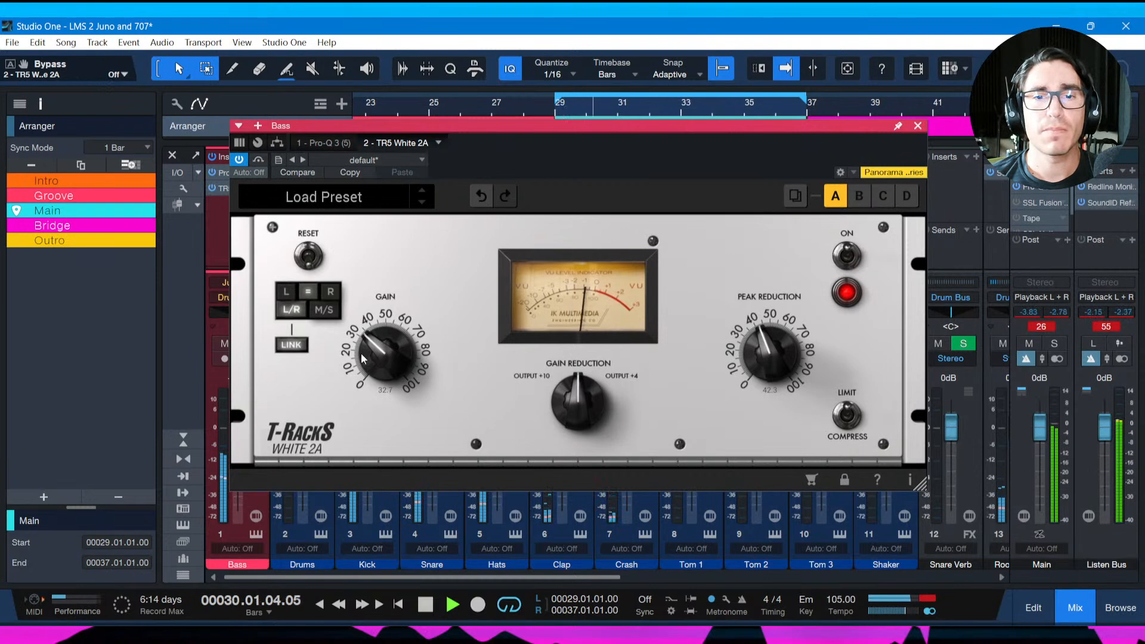
pyautogui.moveTo(383, 354); pyautogui.dragTo(381, 358)
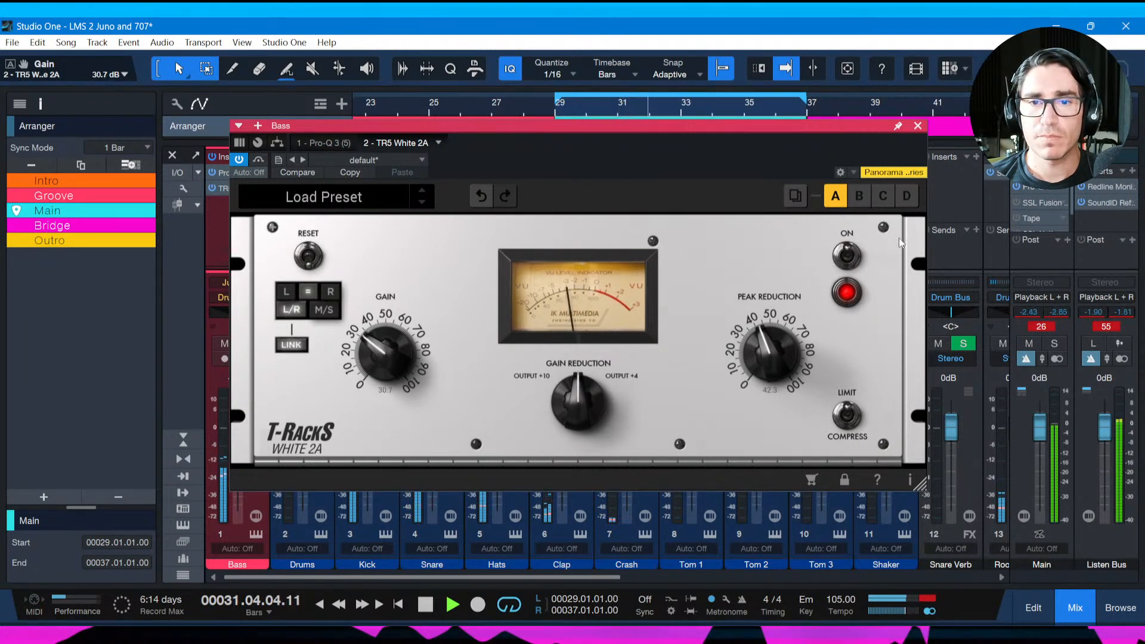
pyautogui.click(918, 126)
pyautogui.hotkey('ctrl', 's')
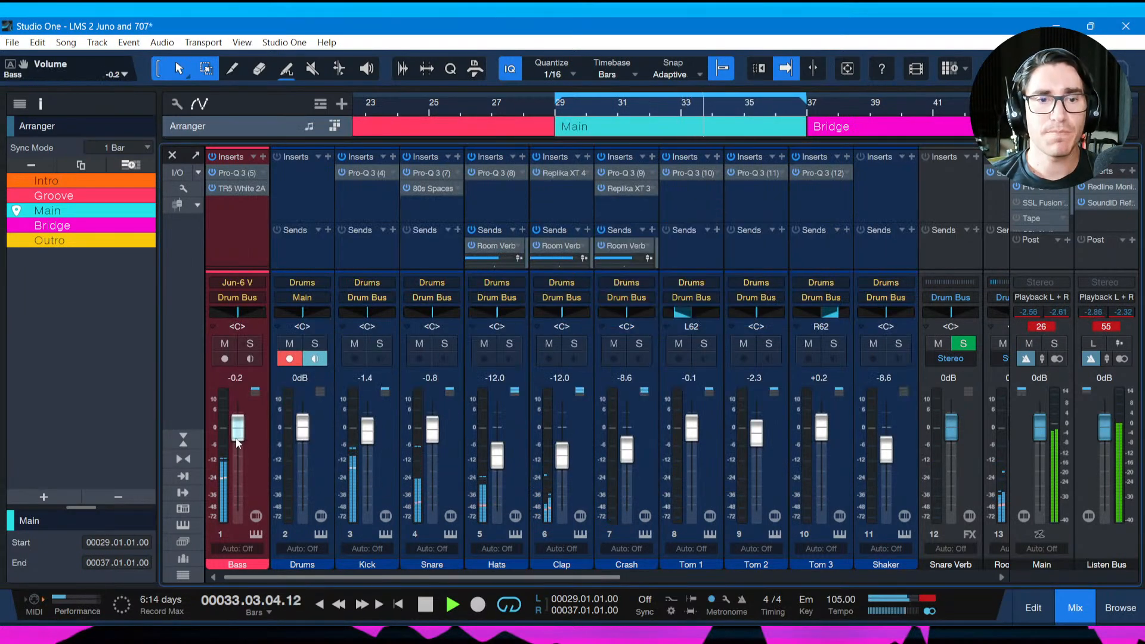
# Try the Bass channel at +1.0 dB, return it to -0.2 dB and save the song.
pyautogui.moveTo(240, 440)
pyautogui.mouseDown()
pyautogui.moveTo(240, 451)
pyautogui.moveTo(241, 431)
pyautogui.moveTo(240, 441)
pyautogui.mouseUp()
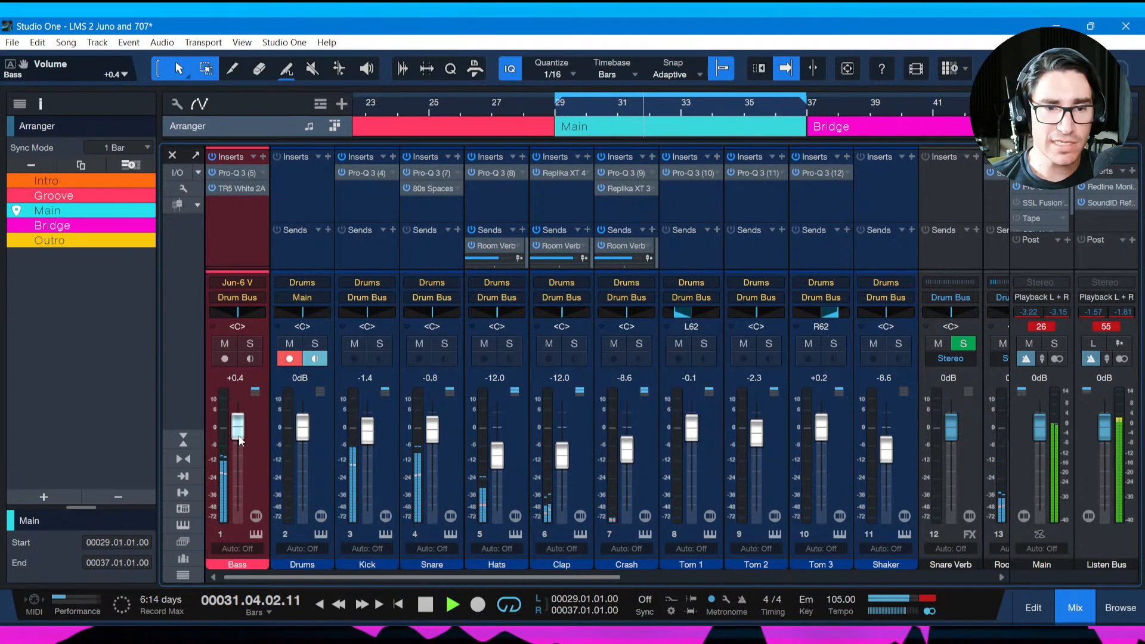
pyautogui.moveTo(240, 440); pyautogui.dragTo(239, 440)
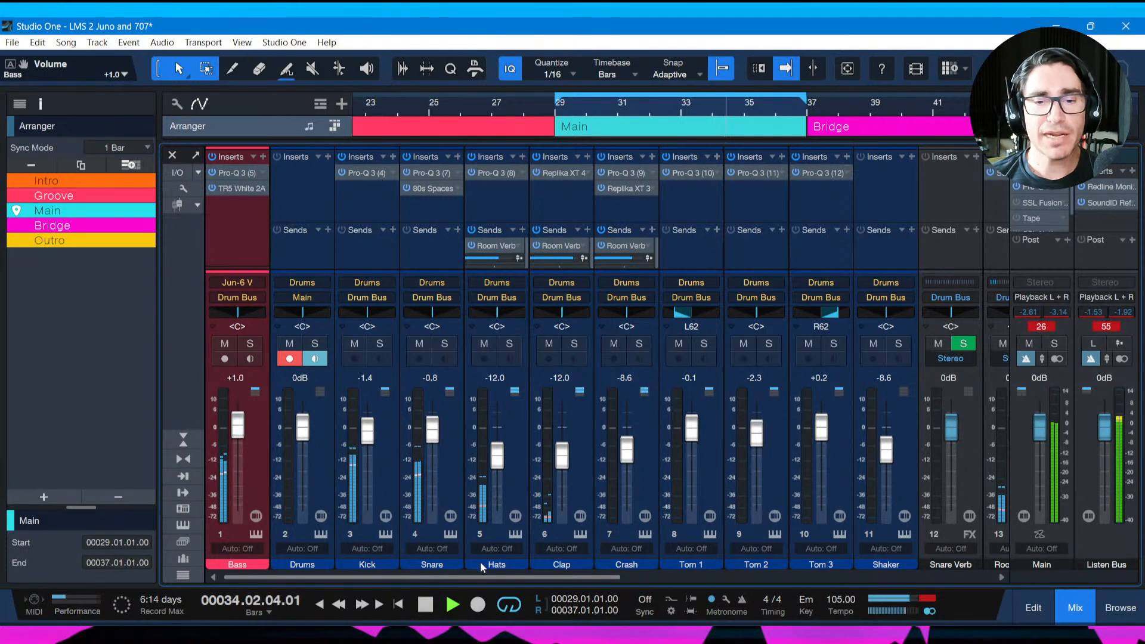
pyautogui.hotkey('ctrl', 's')
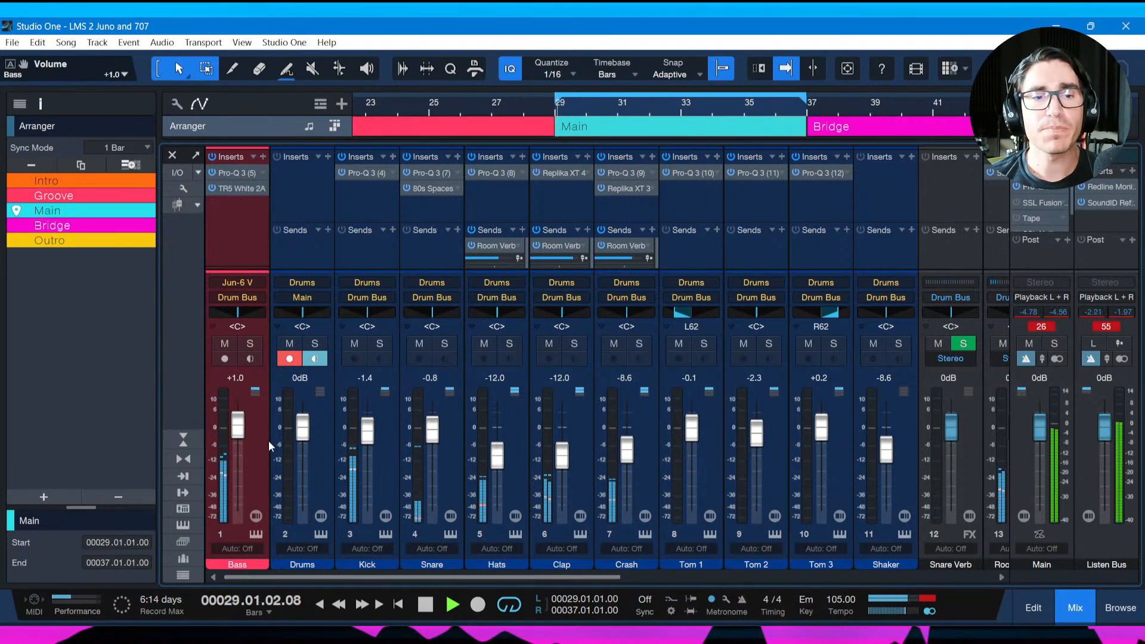
pyautogui.moveTo(242, 436); pyautogui.dragTo(242, 440)
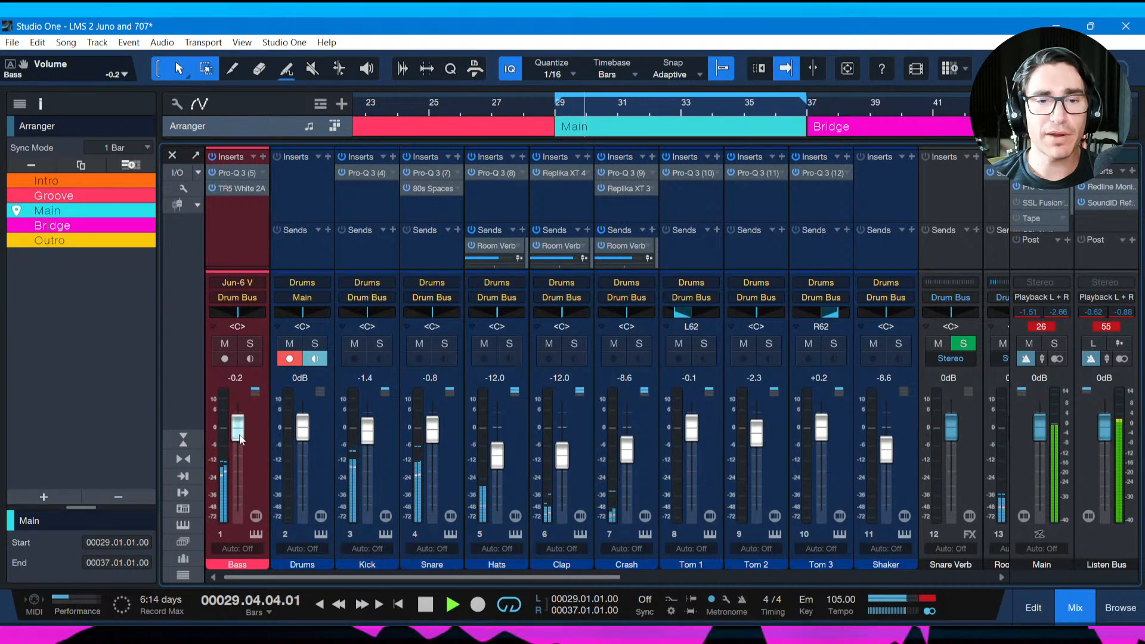
pyautogui.hotkey('ctrl', 's')
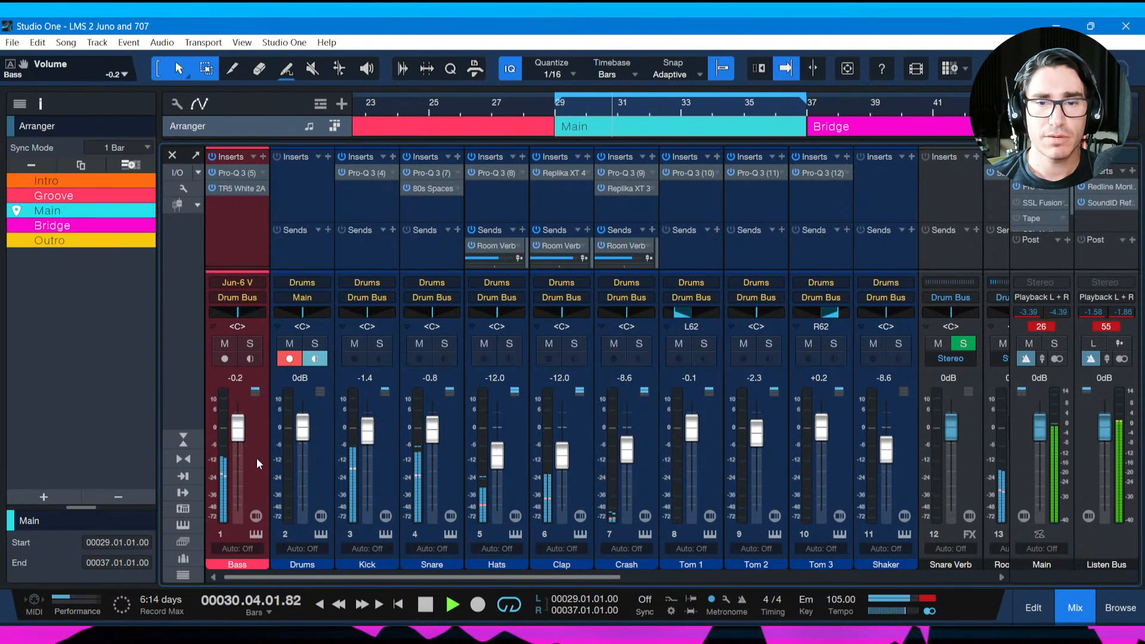
# Lower the Kick channel to -1.7 dB while the Main section loops.
pyautogui.moveTo(461, 579); pyautogui.dragTo(742, 572)
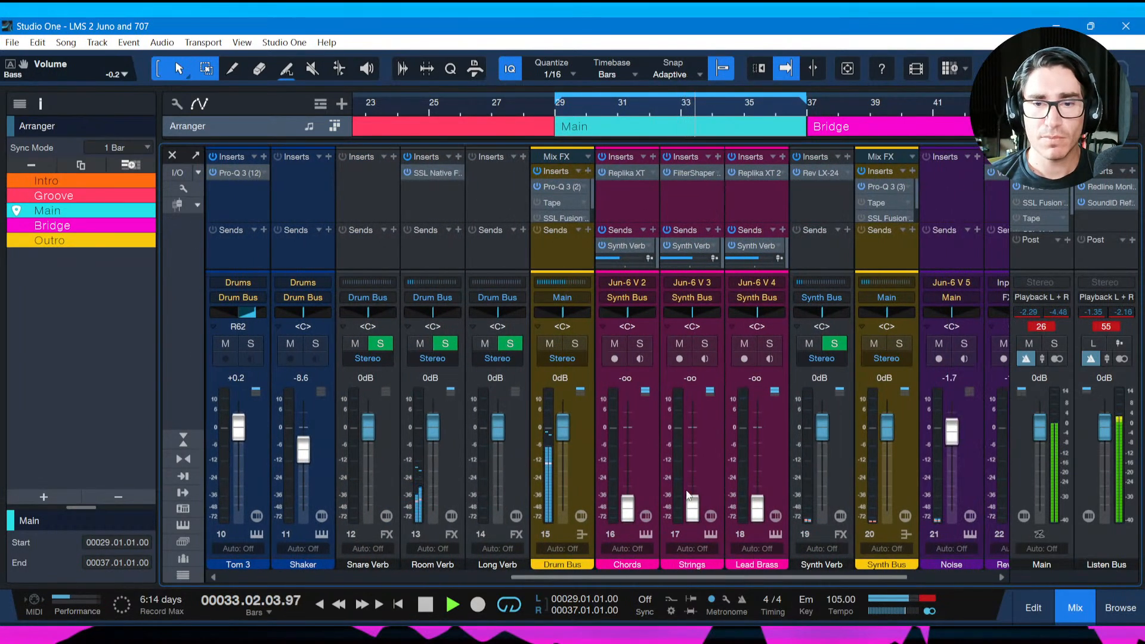
pyautogui.moveTo(670, 577); pyautogui.dragTo(384, 578)
pyautogui.click(358, 435)
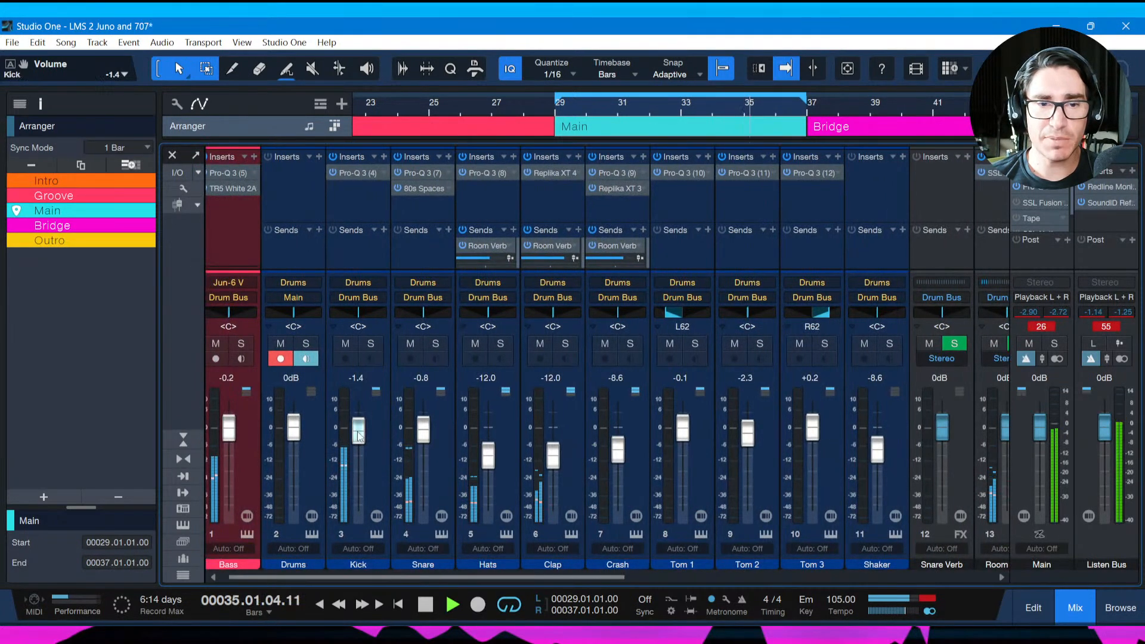
pyautogui.moveTo(358, 436); pyautogui.dragTo(359, 437)
# Raise the Lead Brass channel to -3.7 dB and lower the Bass channel to -0.8 dB.
pyautogui.moveTo(481, 576); pyautogui.dragTo(812, 572)
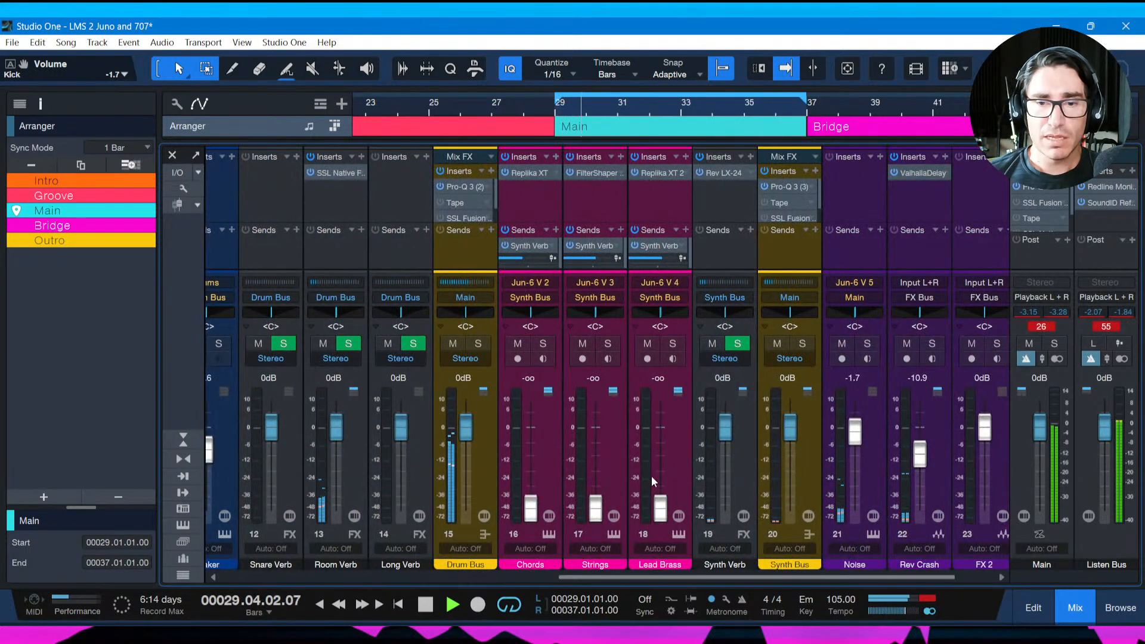
pyautogui.moveTo(663, 504); pyautogui.dragTo(660, 434)
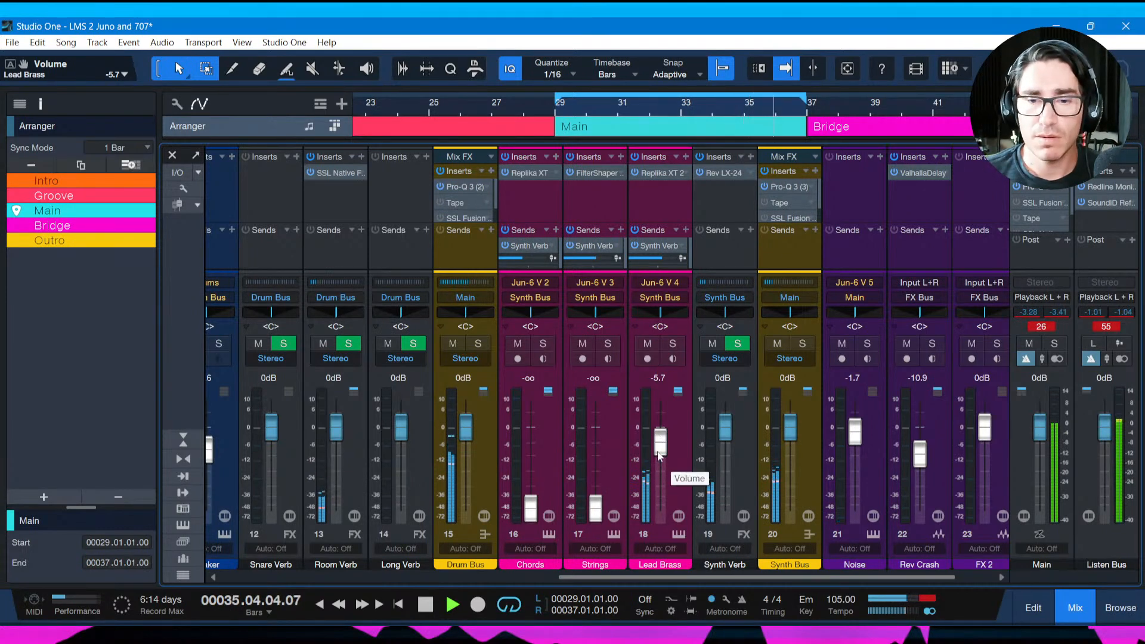
pyautogui.moveTo(659, 457); pyautogui.dragTo(658, 451)
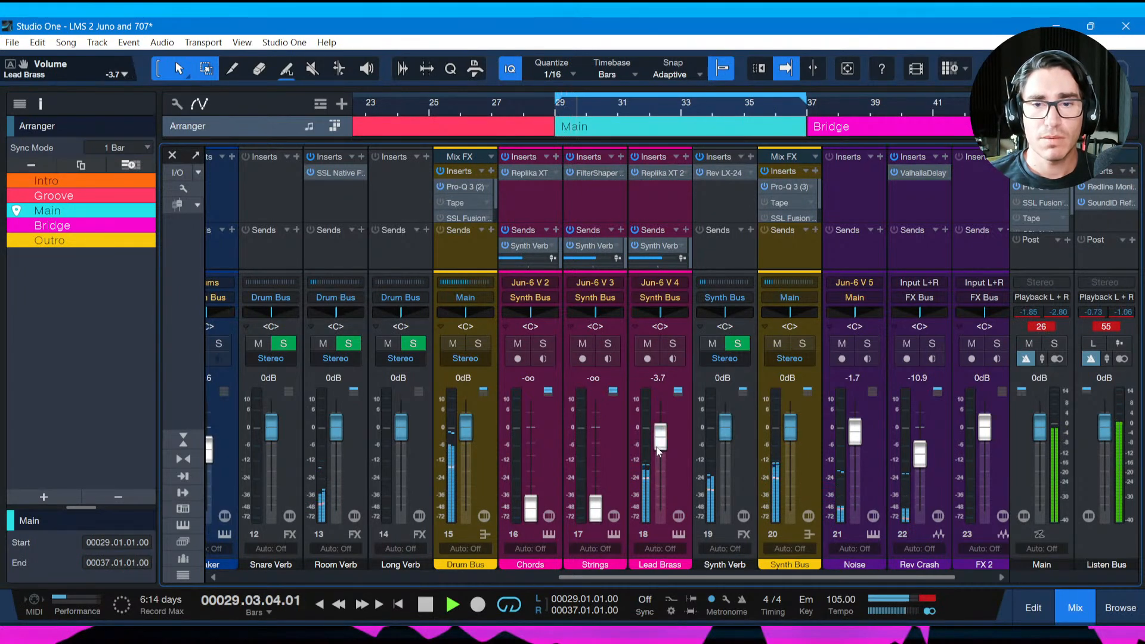
pyautogui.hscroll(-10, 233, 436)
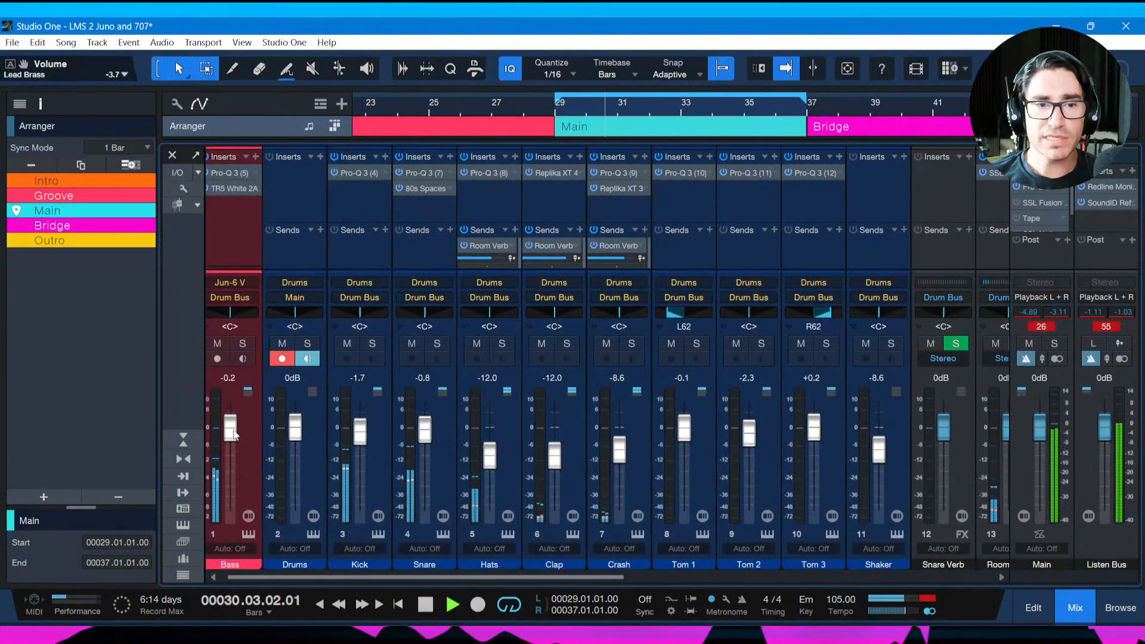
pyautogui.moveTo(234, 434); pyautogui.dragTo(234, 436)
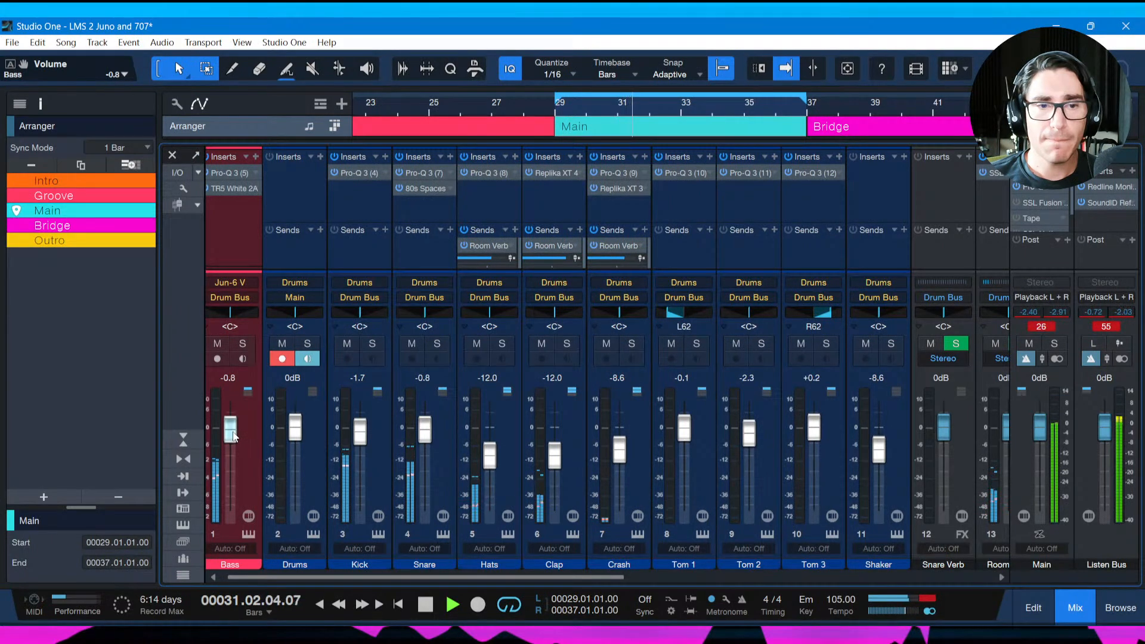
# Bring the Chords channel up to -0.2 dB and set both the Strings and Lead Brass channels to -5.2 dB.
pyautogui.moveTo(524, 578); pyautogui.dragTo(782, 578)
pyautogui.moveTo(678, 507); pyautogui.dragTo(678, 435)
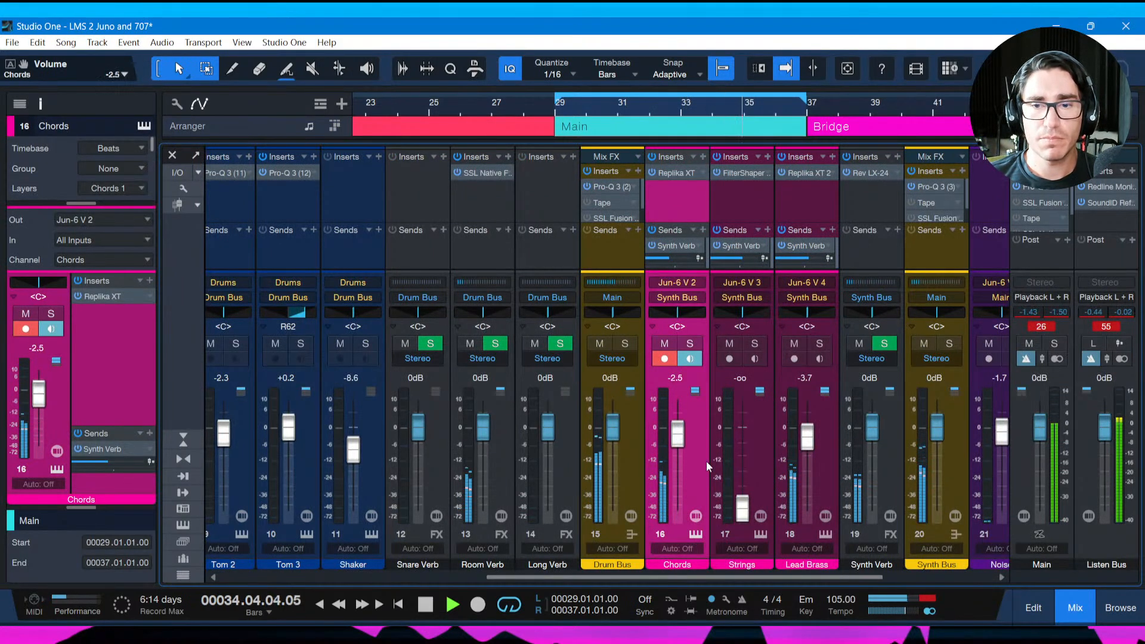
pyautogui.moveTo(745, 507); pyautogui.dragTo(679, 438)
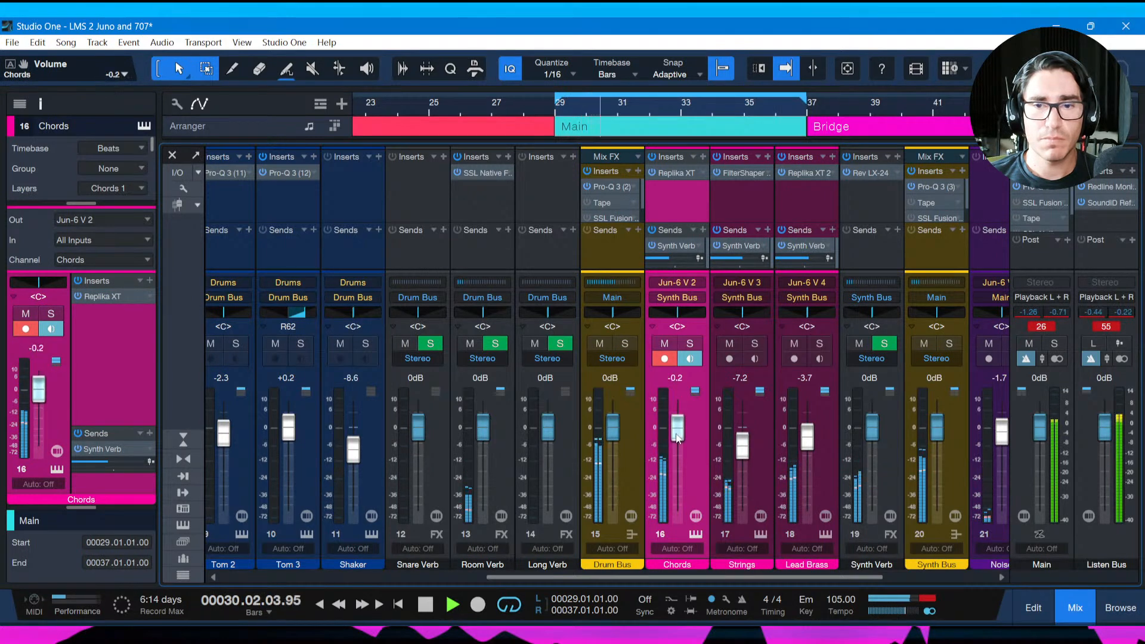
pyautogui.moveTo(809, 451); pyautogui.dragTo(743, 445)
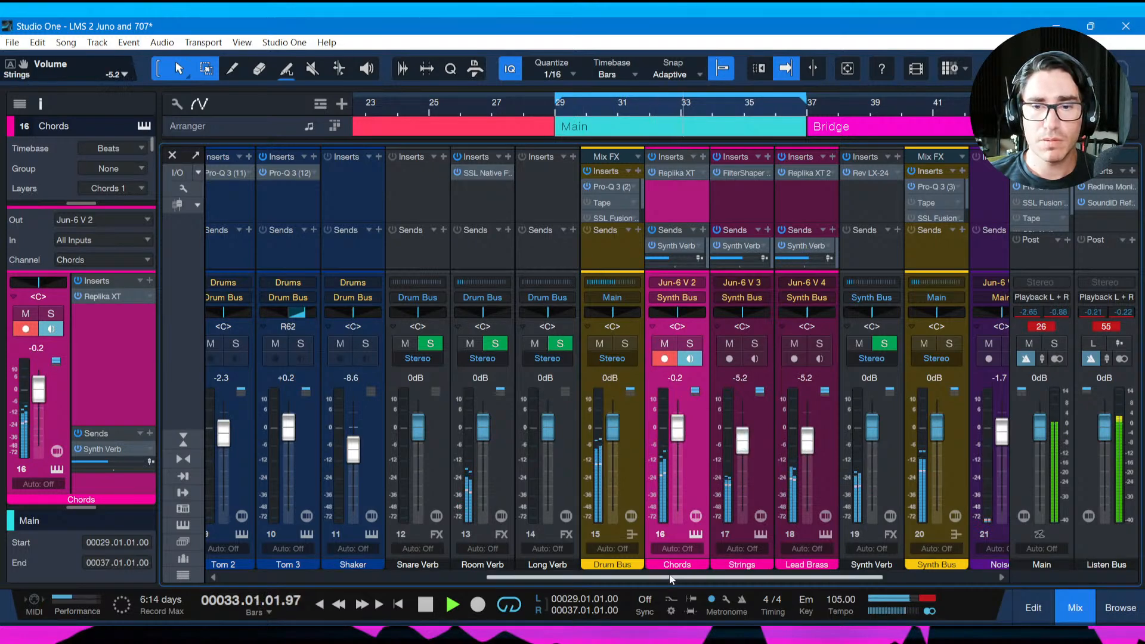
# Rebalance the Chords and Lead Brass against each other, settling on -0.2 dB and -4.6 dB, and save the song.
pyautogui.moveTo(670, 578); pyautogui.dragTo(683, 579)
pyautogui.moveTo(655, 434); pyautogui.dragTo(654, 439)
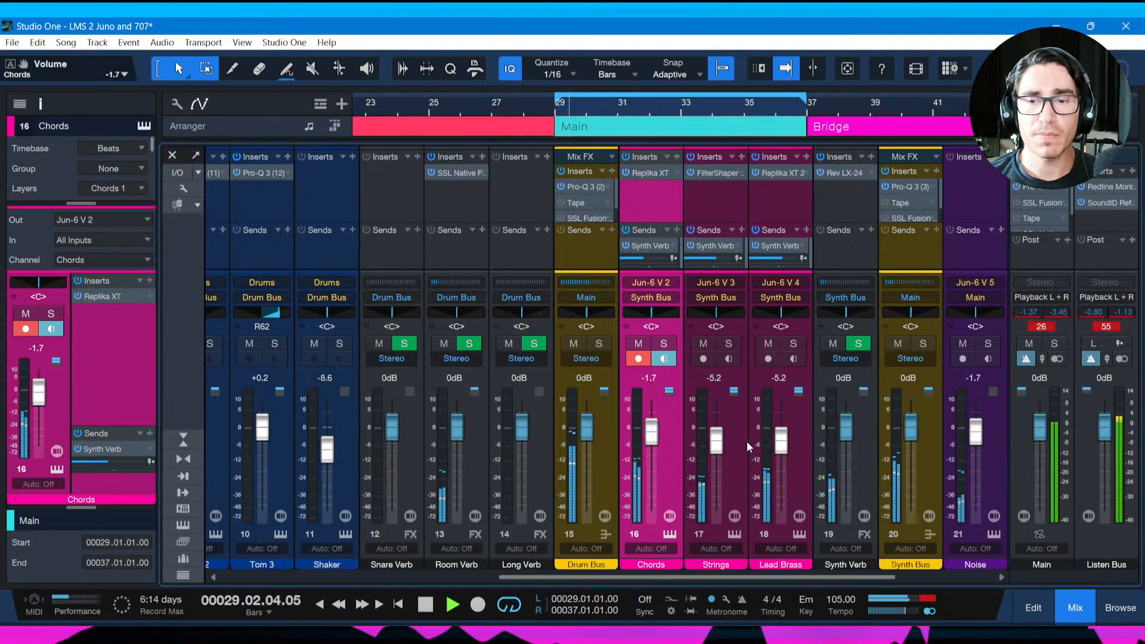
pyautogui.moveTo(781, 449)
pyautogui.mouseDown()
pyautogui.moveTo(783, 431)
pyautogui.moveTo(784, 450)
pyautogui.mouseUp()
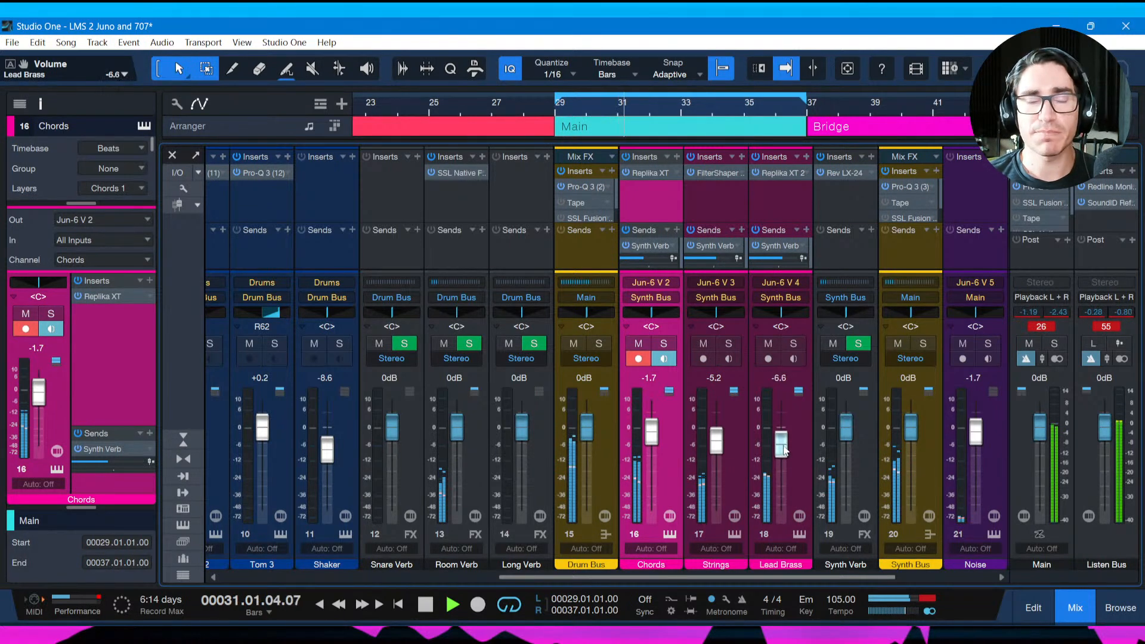
pyautogui.moveTo(654, 443); pyautogui.dragTo(655, 441)
pyautogui.moveTo(782, 452); pyautogui.dragTo(784, 445)
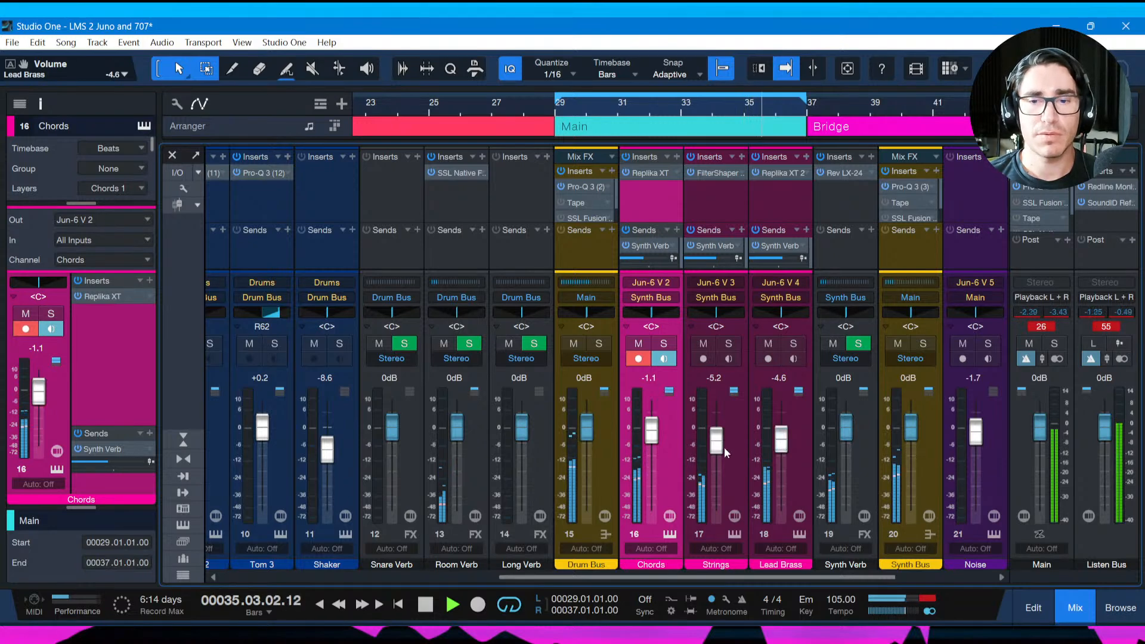
pyautogui.moveTo(657, 447); pyautogui.dragTo(653, 440)
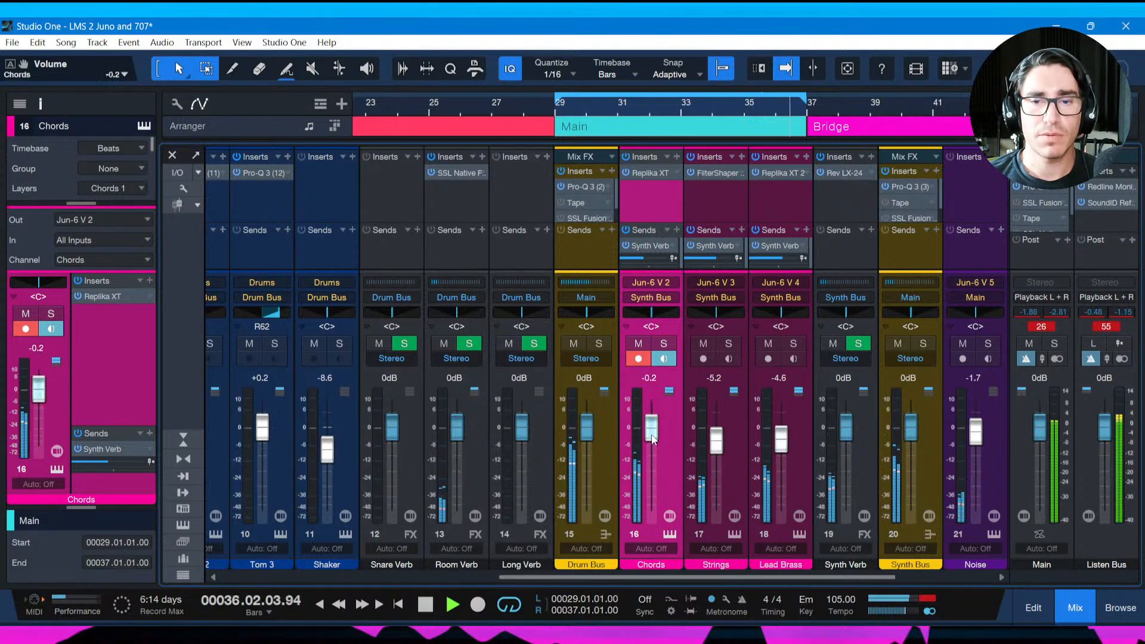
pyautogui.hotkey('ctrl', 's')
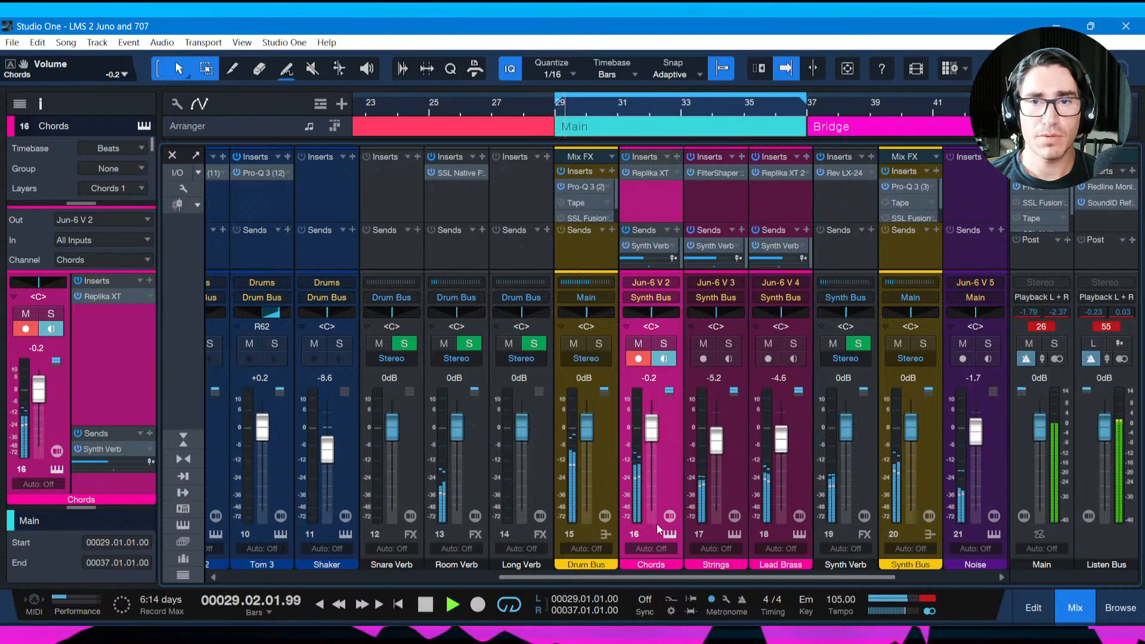
# Set the Chords to -0.5 dB and the Strings to -5.7 dB, briefly muting the Strings to compare.
pyautogui.moveTo(650, 437); pyautogui.dragTo(714, 450)
pyautogui.click(707, 345)
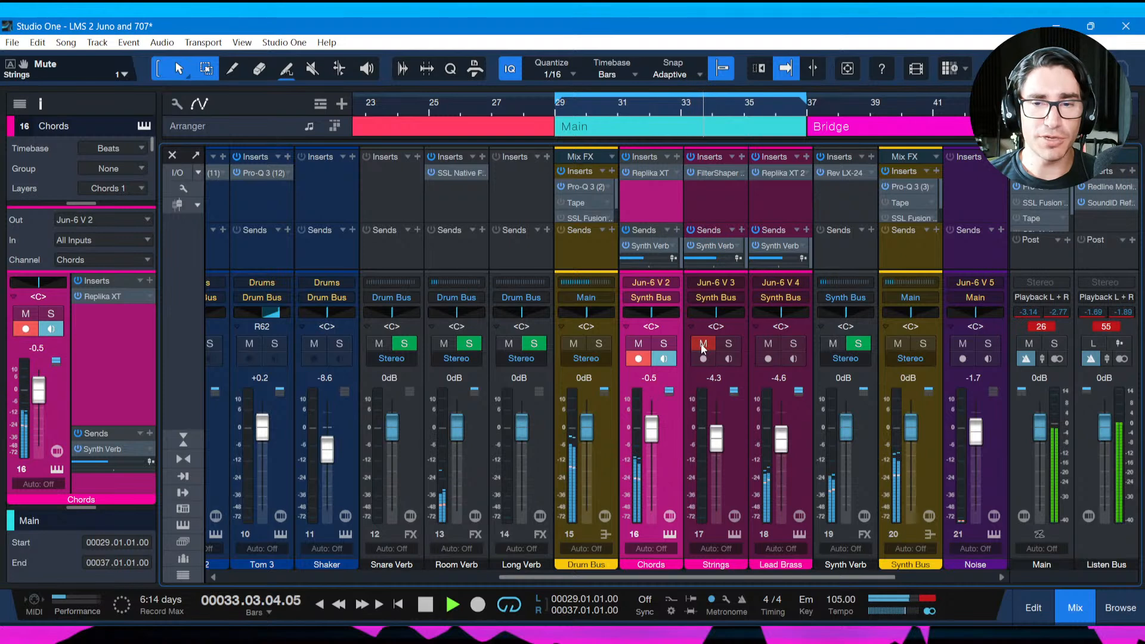
pyautogui.click(704, 346)
pyautogui.moveTo(716, 451); pyautogui.dragTo(715, 455)
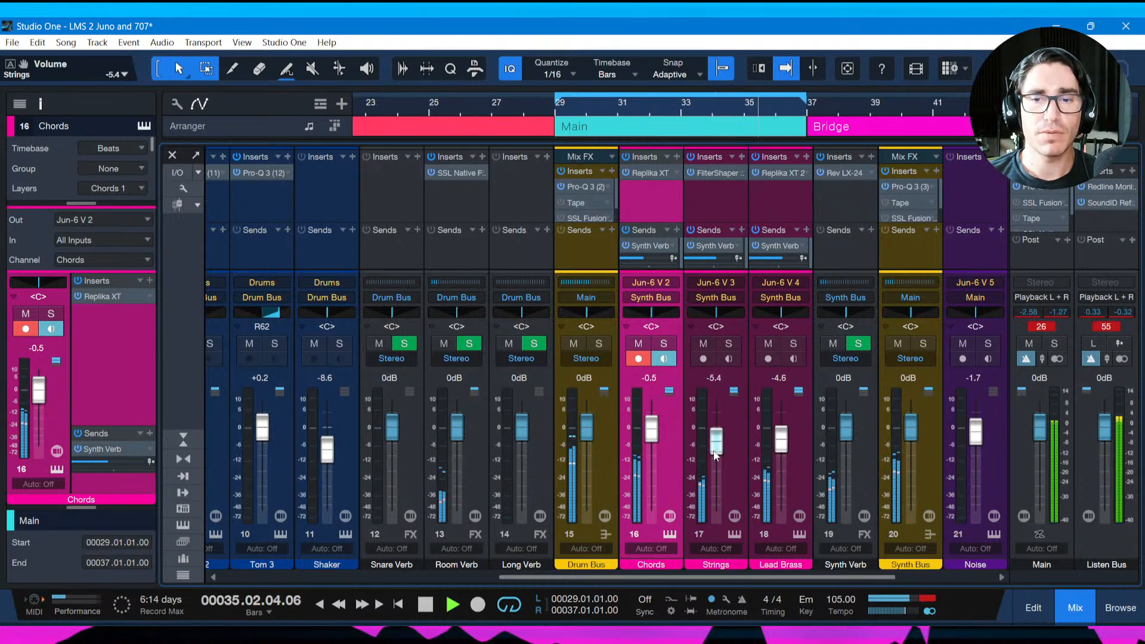
pyautogui.moveTo(716, 454); pyautogui.dragTo(716, 457)
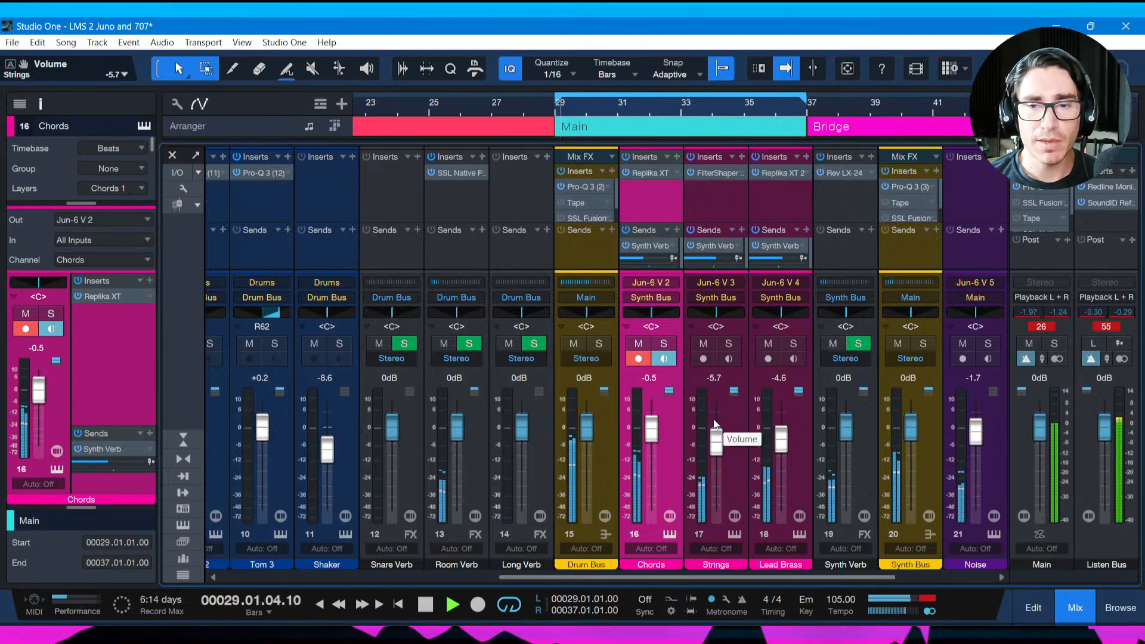
# Lower the Chords channel to -1.1 dB and the Bass channel to -1.7 dB, saving the song between adjustments.
pyautogui.moveTo(654, 438); pyautogui.dragTo(654, 440)
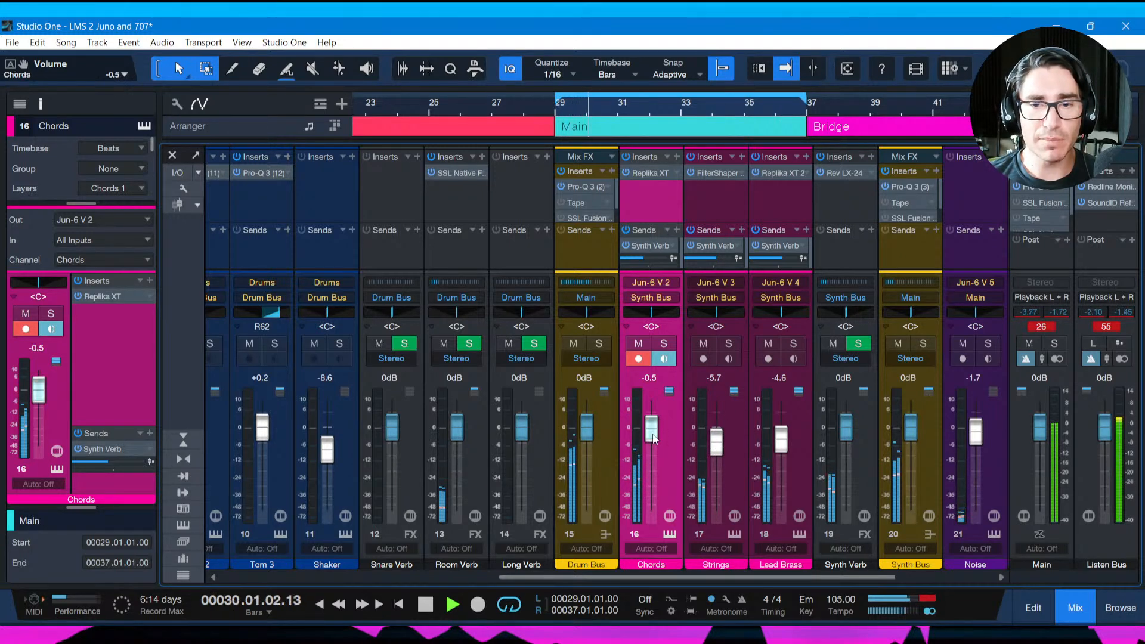
pyautogui.hotkey('ctrl', 's')
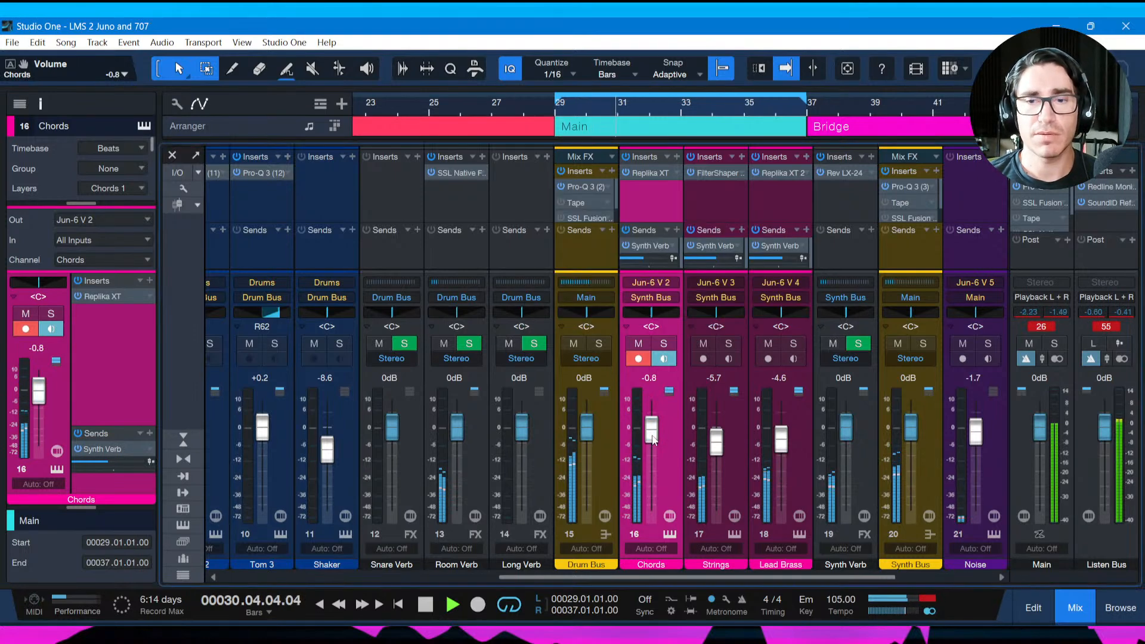
pyautogui.moveTo(653, 440); pyautogui.dragTo(654, 441)
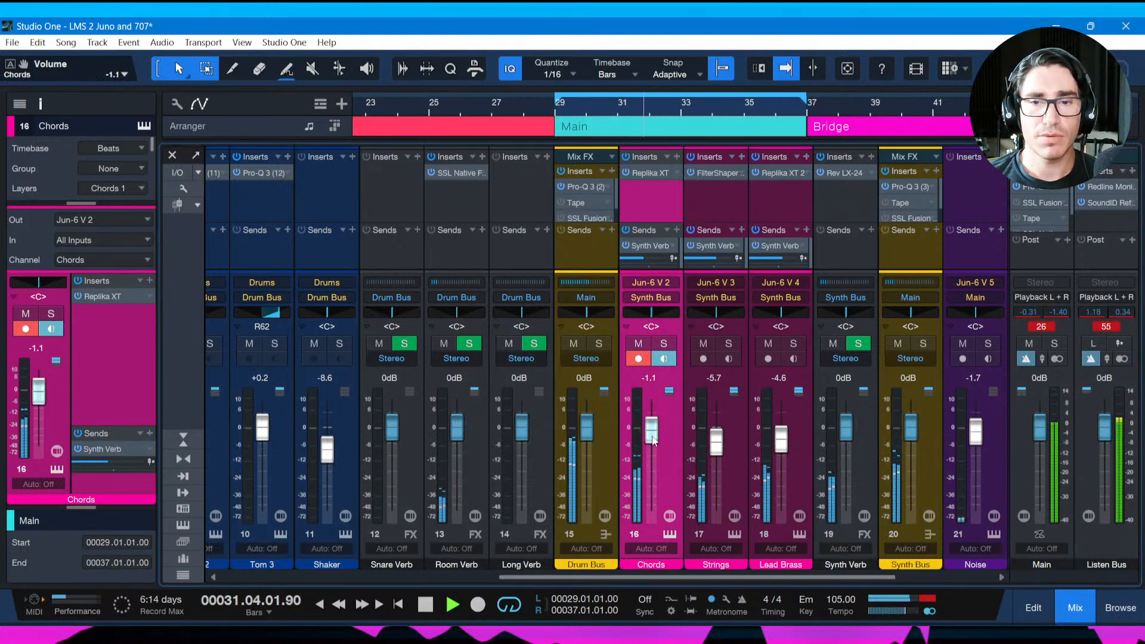
pyautogui.moveTo(614, 578); pyautogui.dragTo(328, 582)
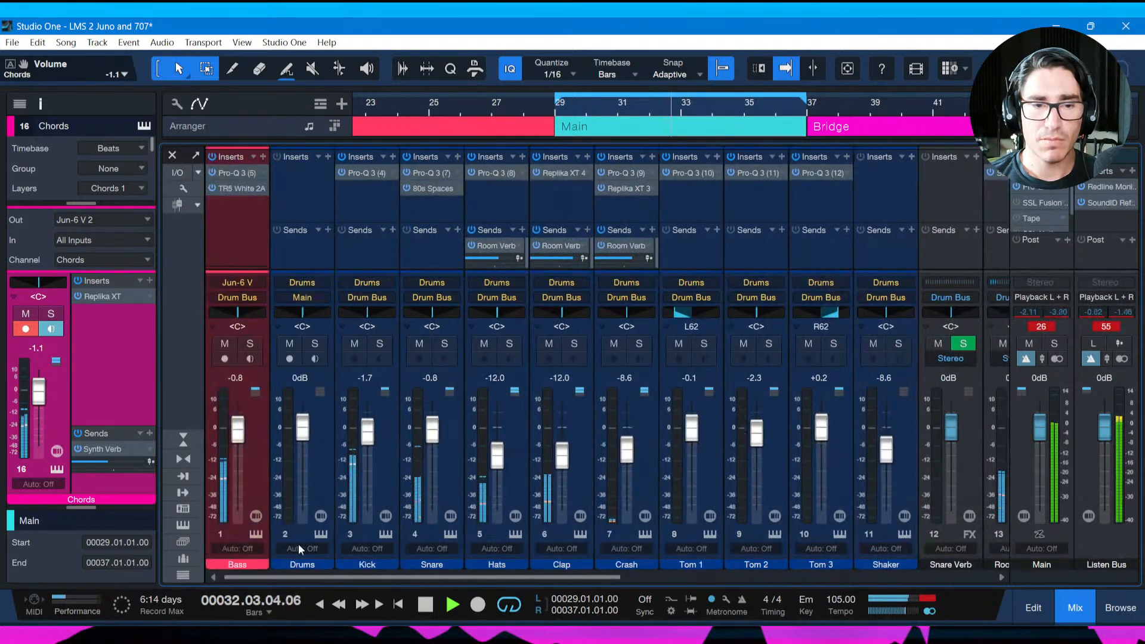
pyautogui.click(239, 440)
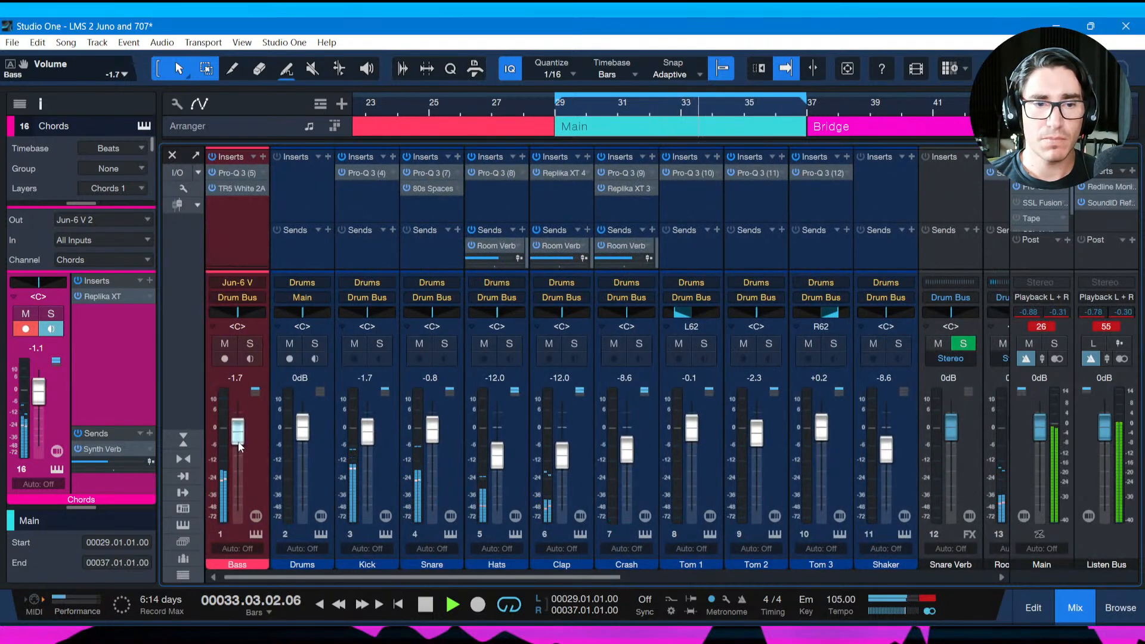
pyautogui.moveTo(239, 444); pyautogui.dragTo(241, 448)
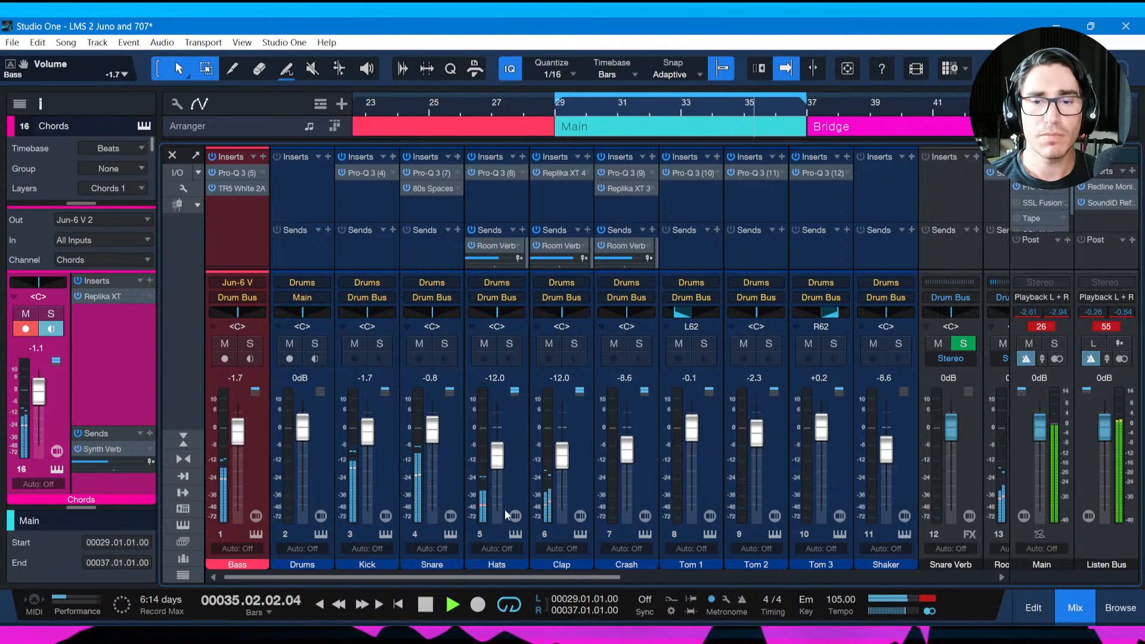
# Raise the Chords channel to -0.8 dB and the Lead Brass channel to -4.3 dB, and save the song.
pyautogui.moveTo(554, 578); pyautogui.dragTo(812, 582)
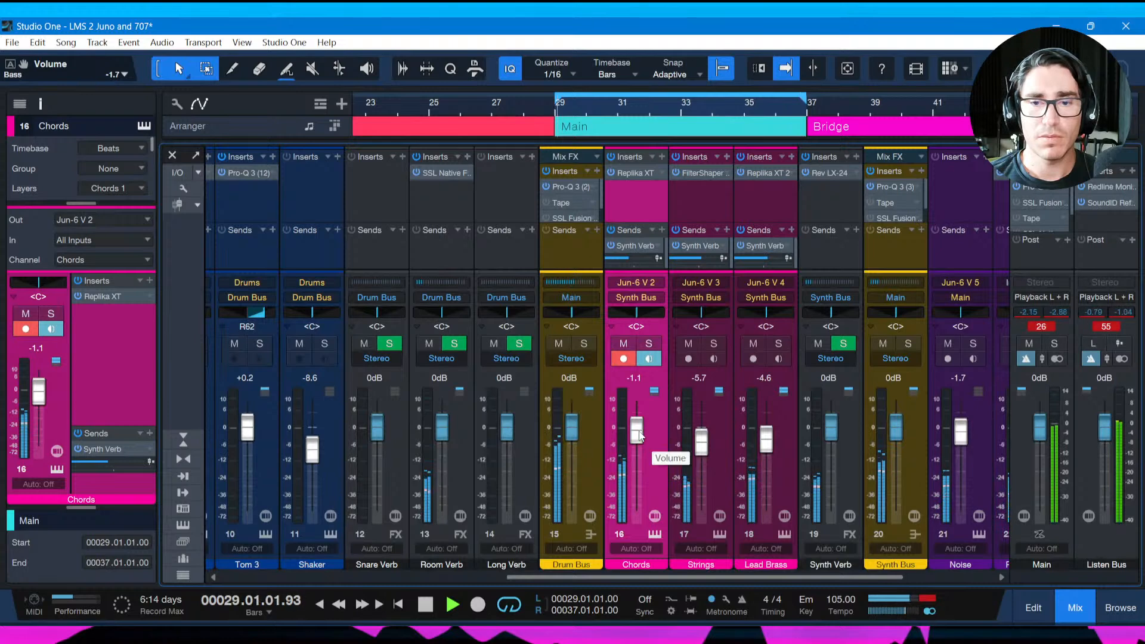
pyautogui.click(637, 430)
pyautogui.moveTo(640, 437); pyautogui.dragTo(639, 439)
pyautogui.click(706, 446)
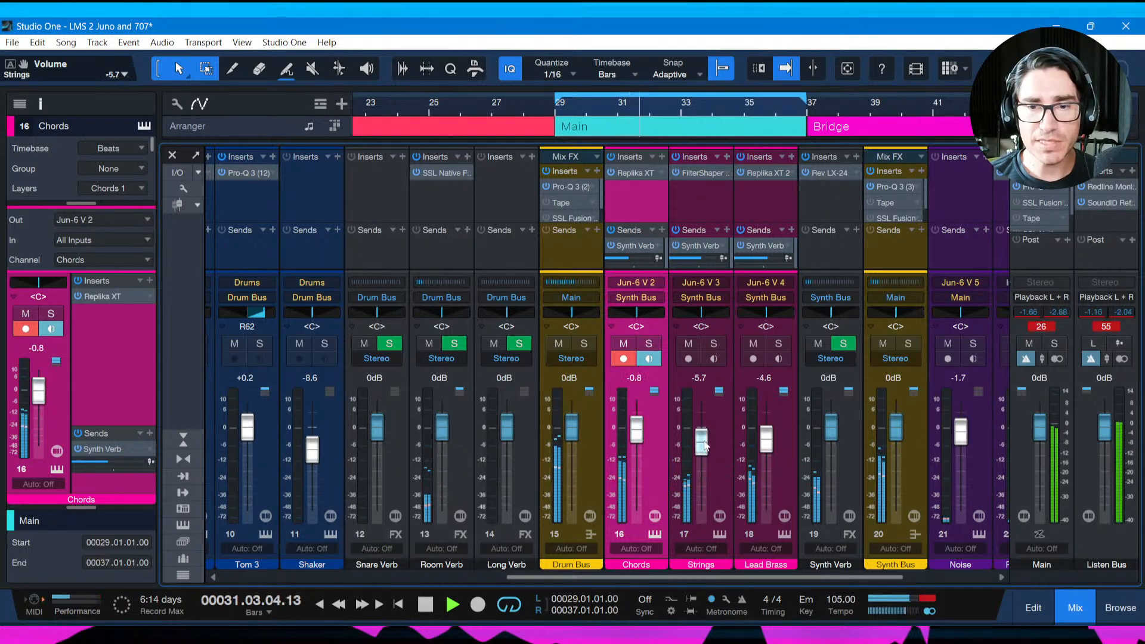
pyautogui.moveTo(767, 453); pyautogui.dragTo(768, 453)
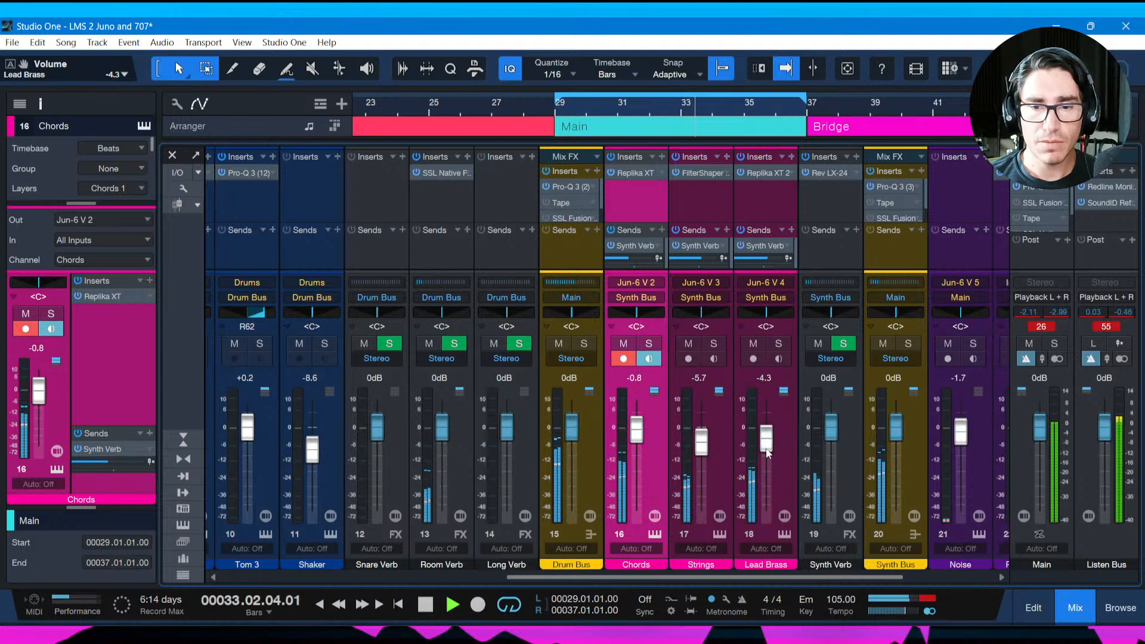
pyautogui.hotkey('ctrl', 's')
# Hide the mixer to show the arrangement and stop playback, returning to the start of the Main section.
pyautogui.press('F3')
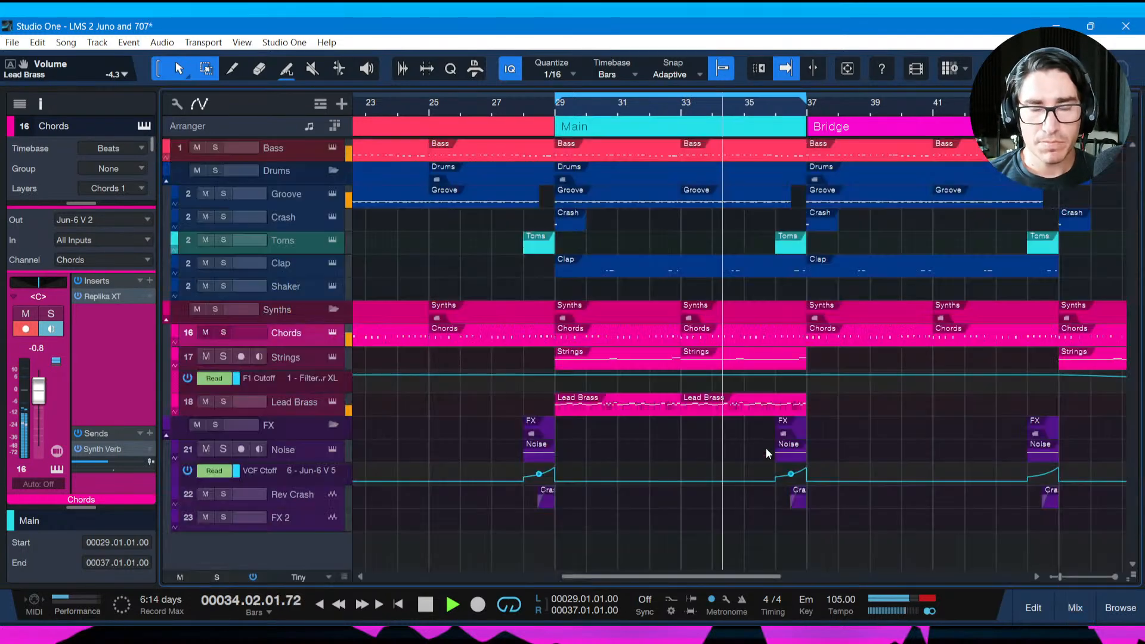
pyautogui.press('space')
pyautogui.press('w')
pyautogui.press('w')
pyautogui.press('w')
pyautogui.press('w')
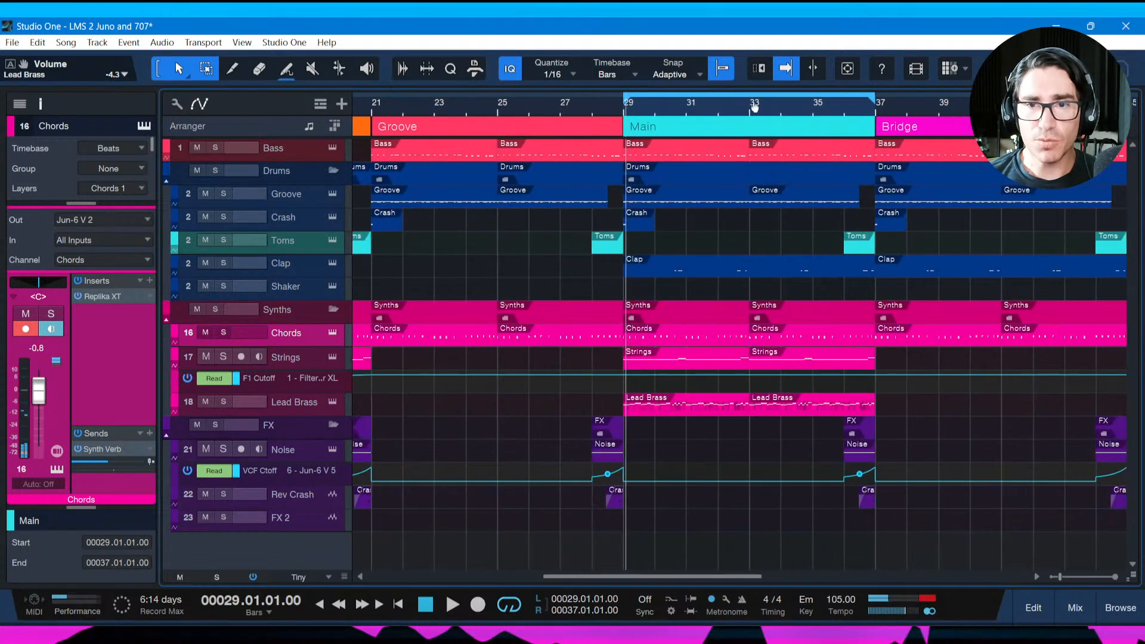
# Play the arrangement from around bar 18 to audition the transition into the Groove section, and save the song.
pyautogui.press('e')
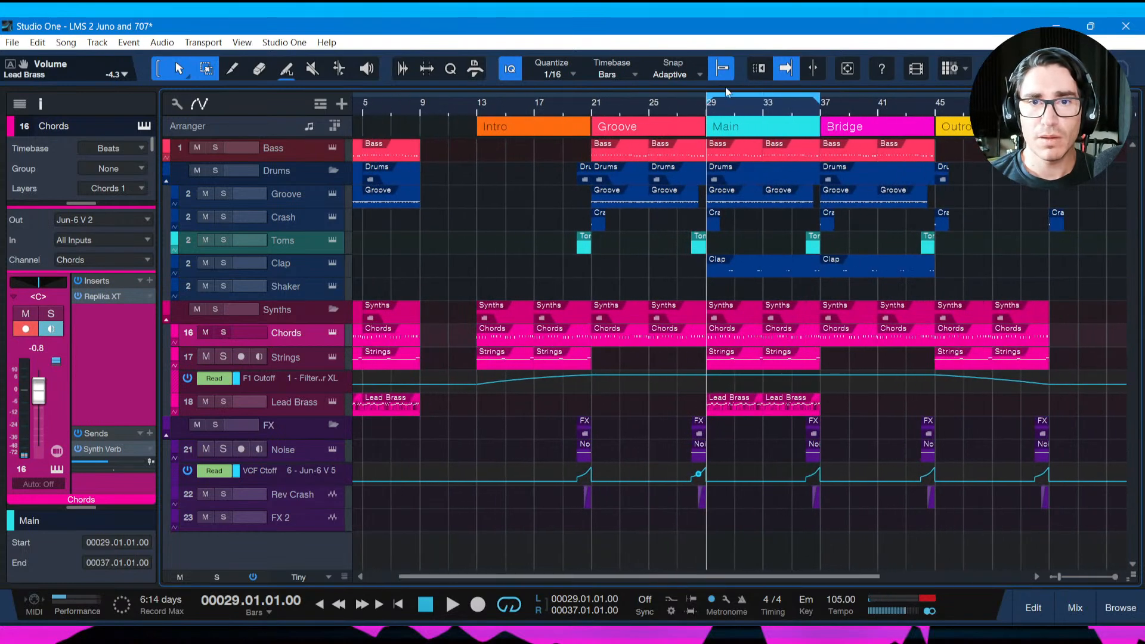
pyautogui.click(554, 102)
pyautogui.press('space')
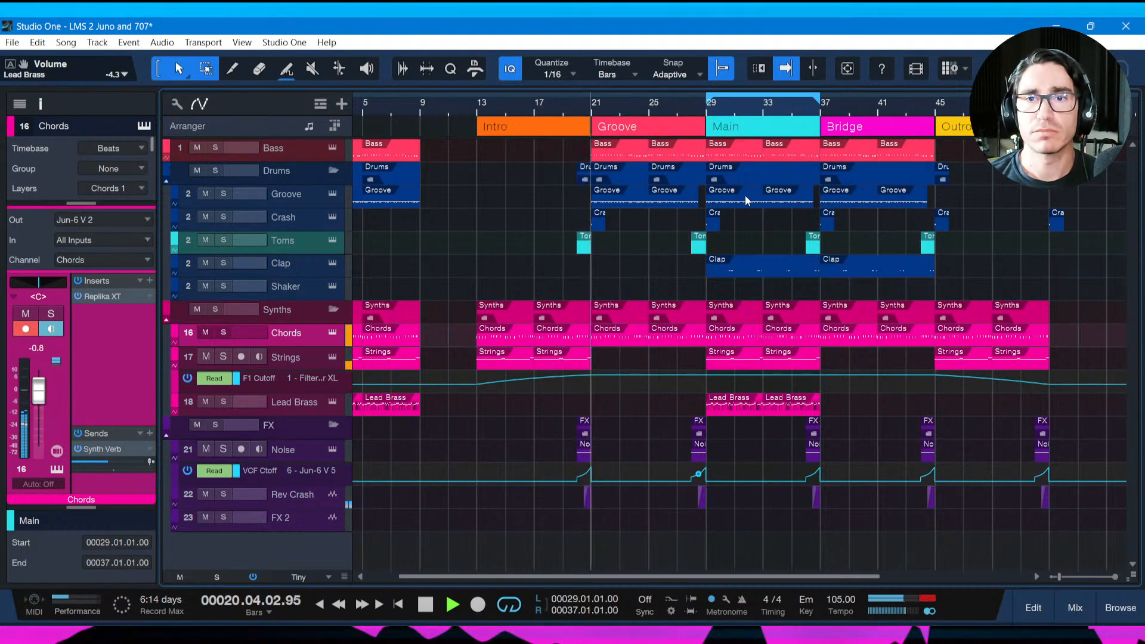
pyautogui.hotkey('ctrl', 's')
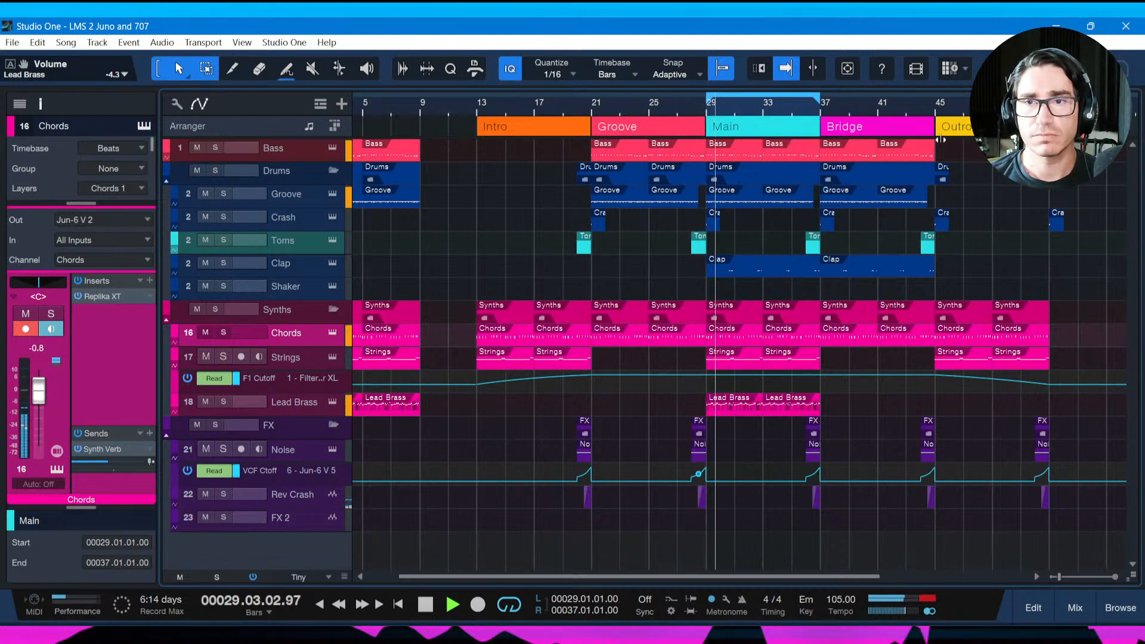
# Turn off loop playback around the Main section and save the song.
pyautogui.scroll(2, 901, 112)
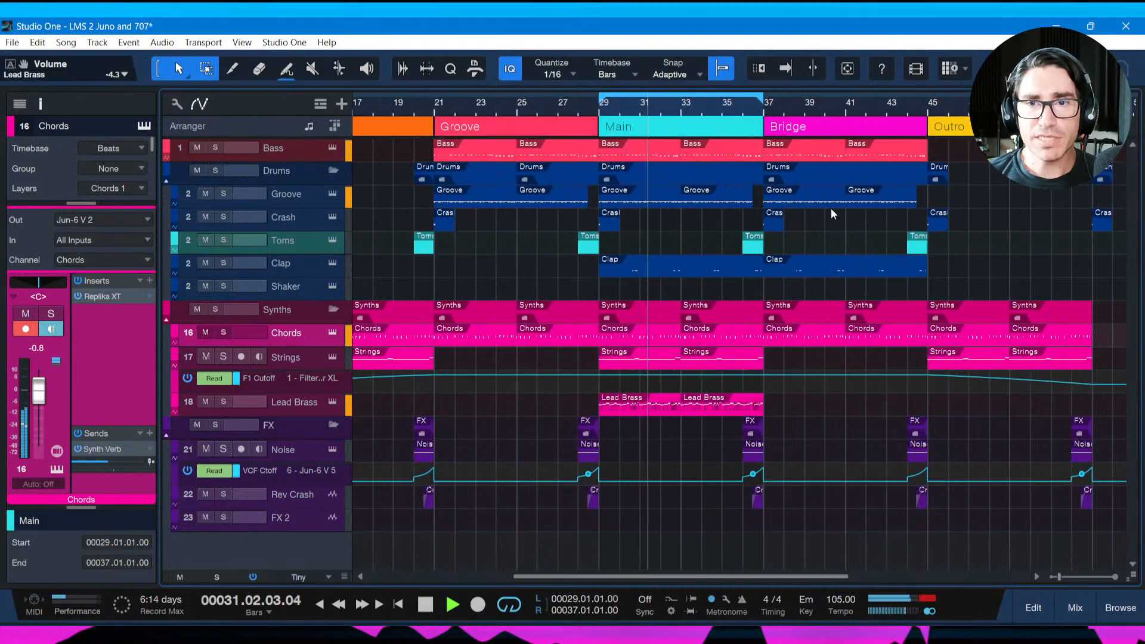
pyautogui.press('/')
pyautogui.hotkey('ctrl', 's')
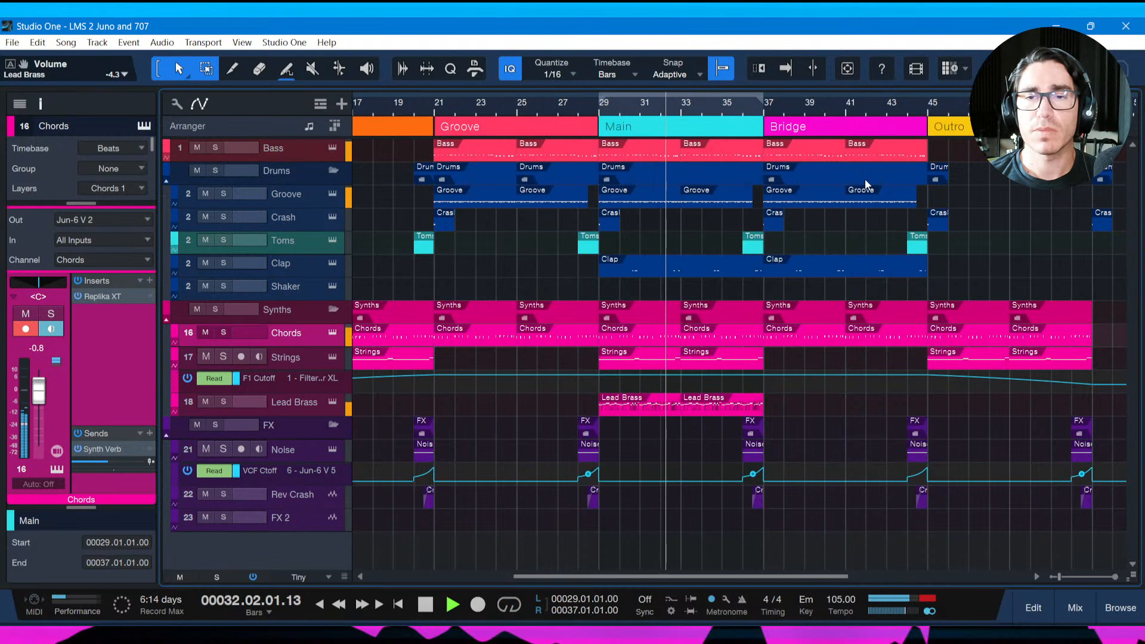
# Play from bar 36 to audition the transition from the Main section into the Bridge.
pyautogui.press('space')
pyautogui.press('f')
pyautogui.click(749, 114)
pyautogui.press('space')
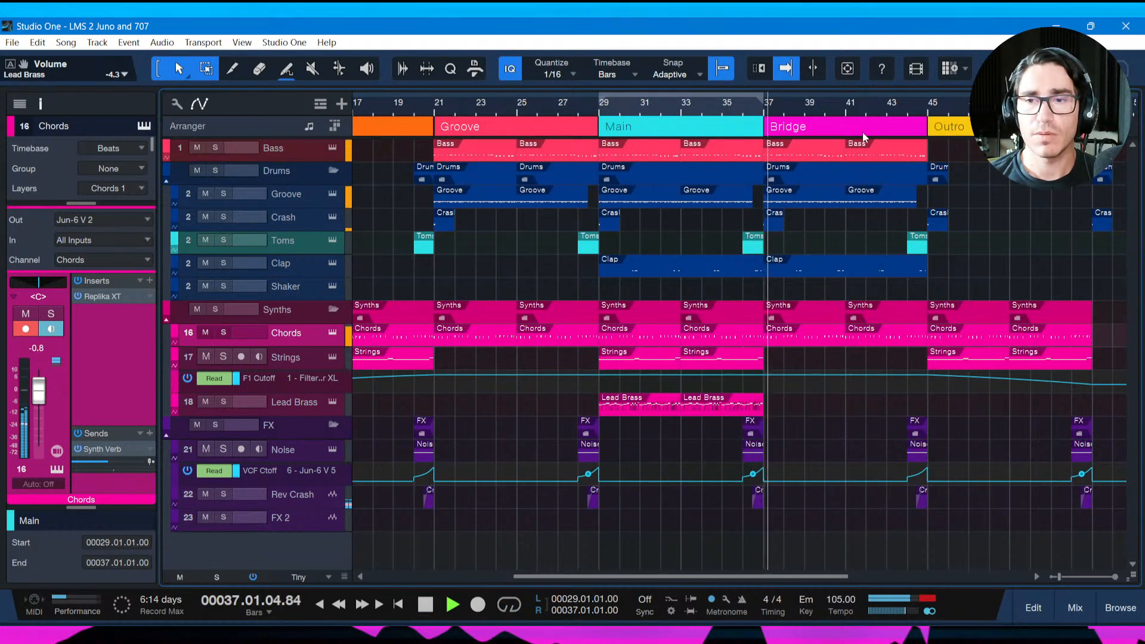
pyautogui.press('space')
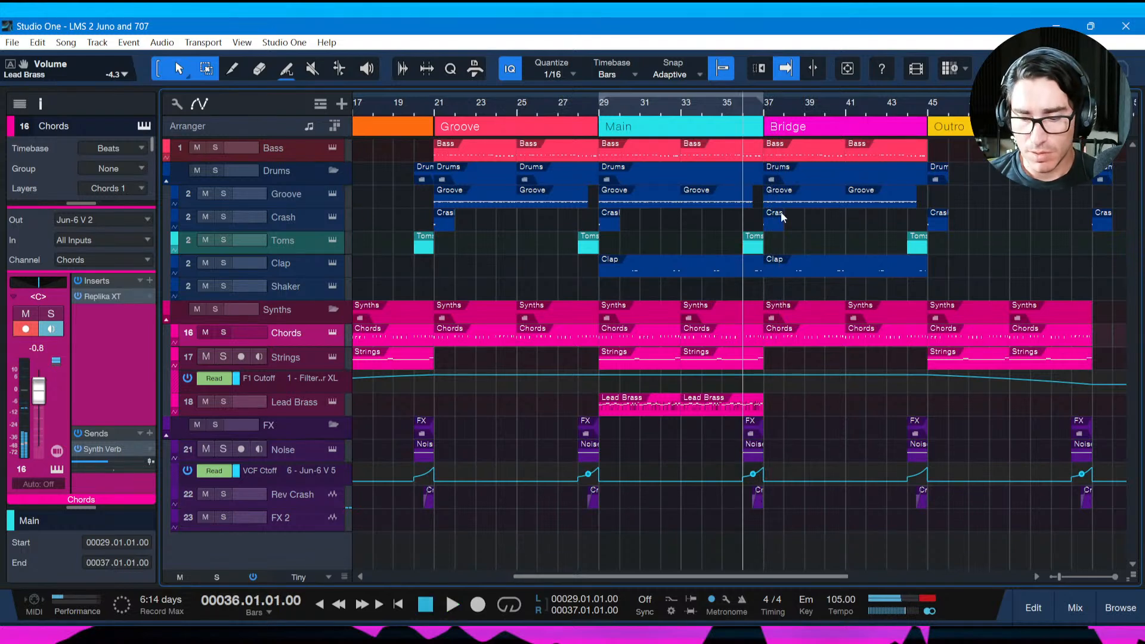
# Add the lines "Groove: melodic accent" and "Tom fills" below the chords in the song notes.
pyautogui.hotkey('ctrl', 'i')
pyautogui.click(583, 215)
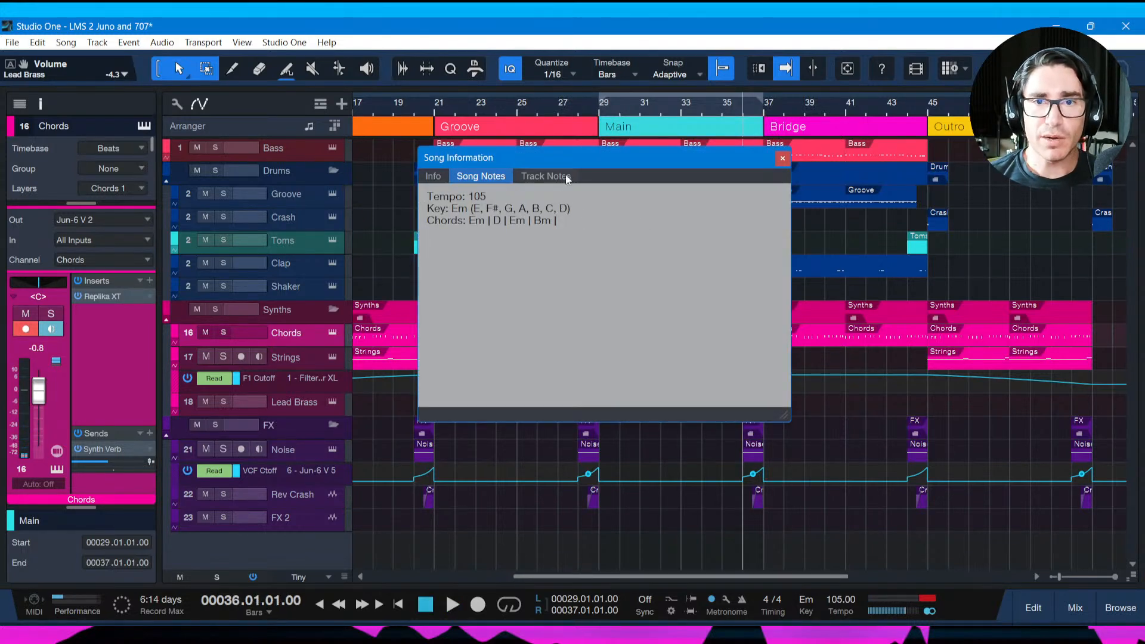
pyautogui.moveTo(565, 164); pyautogui.dragTo(730, 189)
pyautogui.click(597, 267)
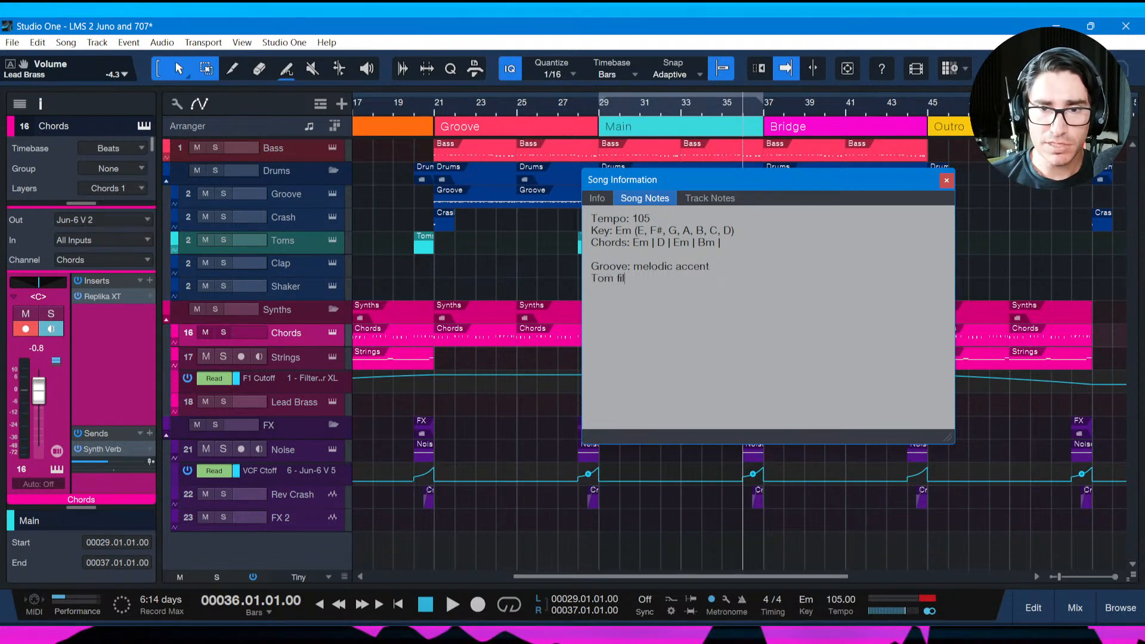
pyautogui.hotkey('alt', 'Tab')
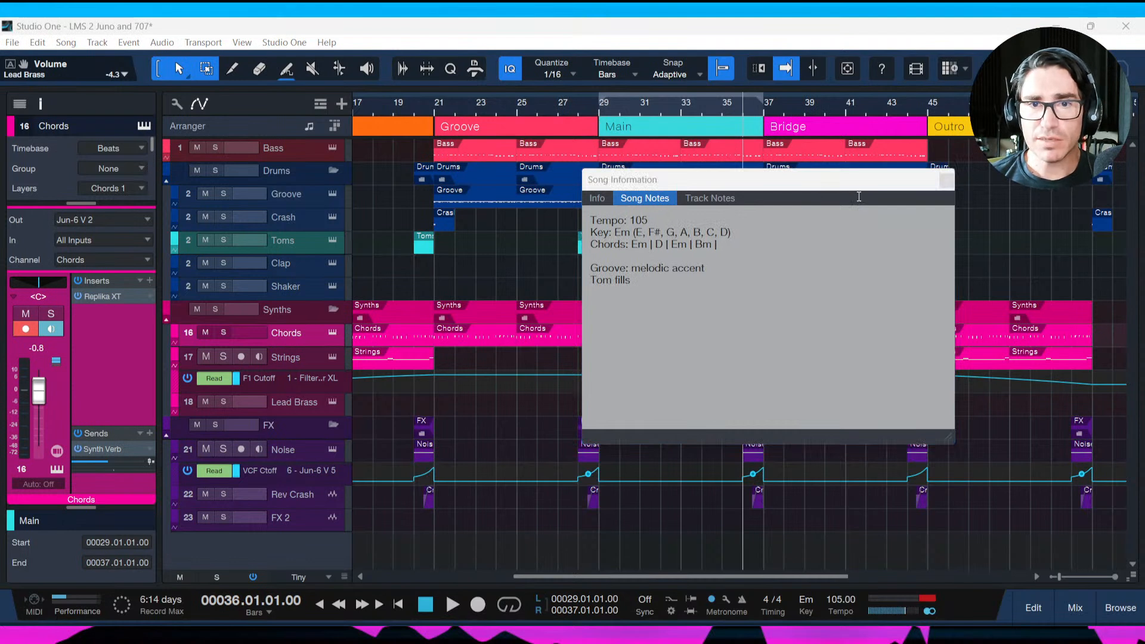
# Add the line "Arpeggio for the Bridge" to the song notes, close them, and save the song.
pyautogui.moveTo(851, 184); pyautogui.dragTo(698, 179)
pyautogui.moveTo(708, 181); pyautogui.dragTo(707, 184)
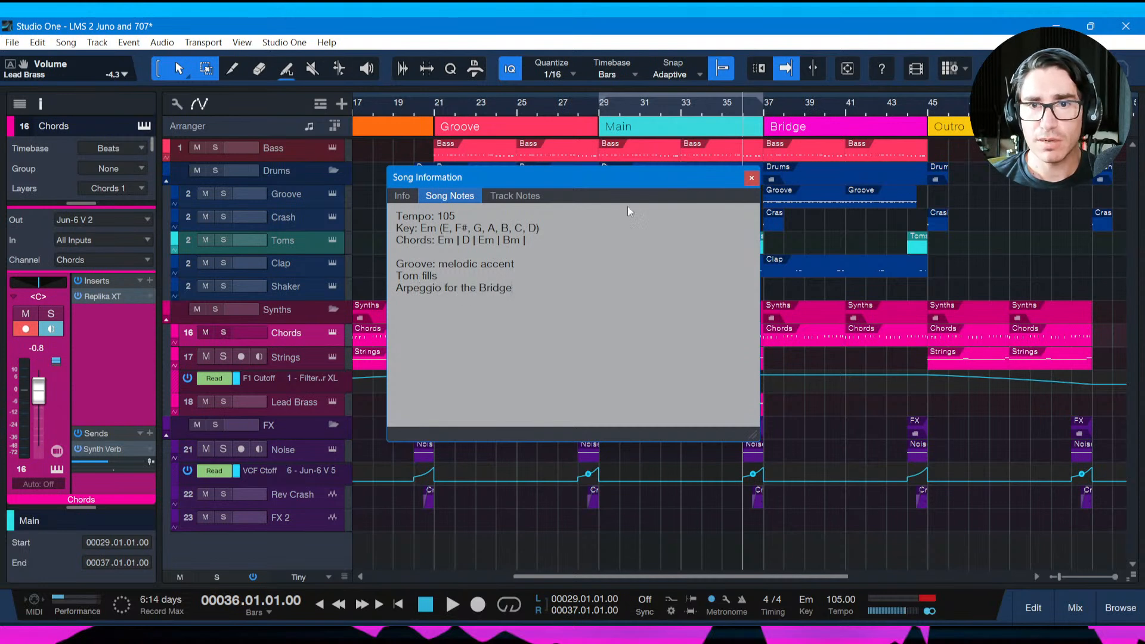
pyautogui.moveTo(635, 182); pyautogui.dragTo(669, 293)
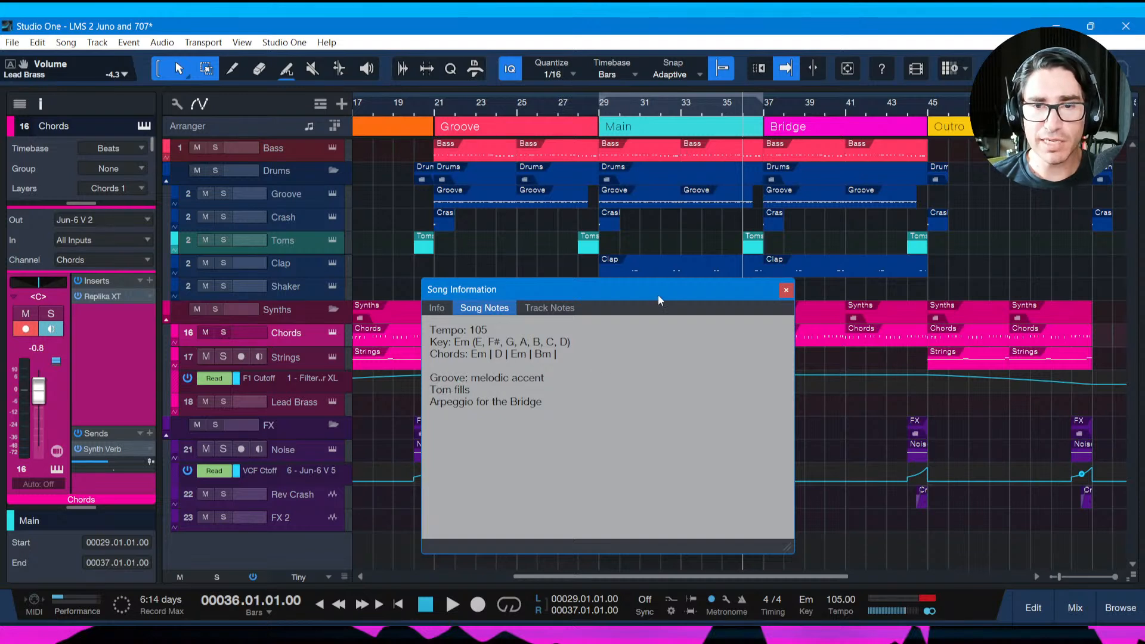
pyautogui.moveTo(659, 299); pyautogui.dragTo(662, 252)
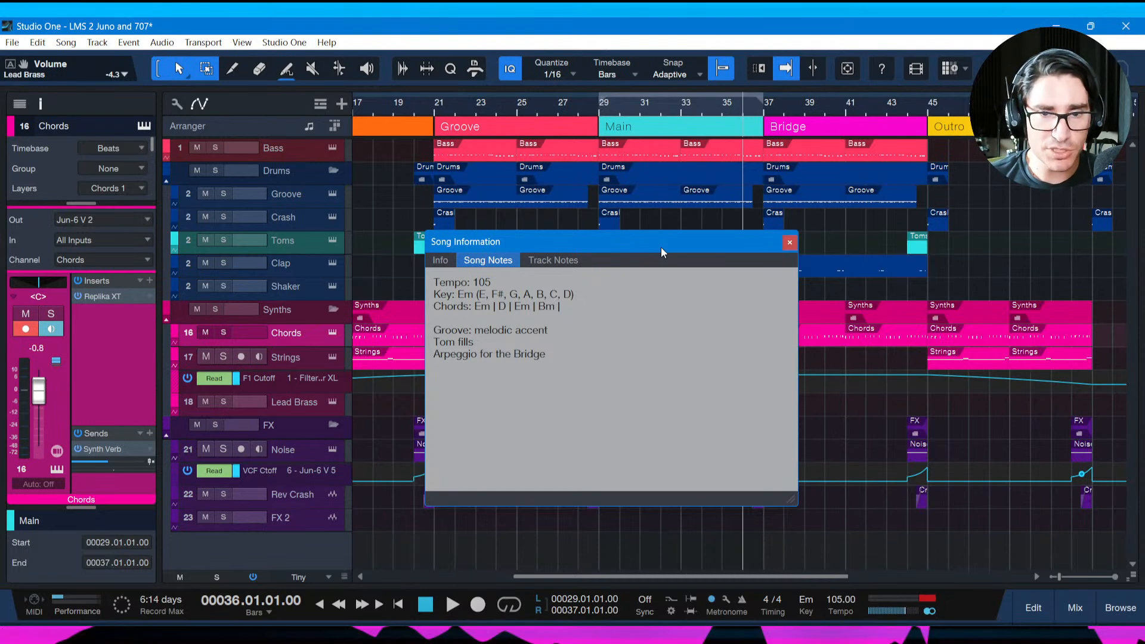
pyautogui.click(790, 243)
pyautogui.hotkey('ctrl', 's')
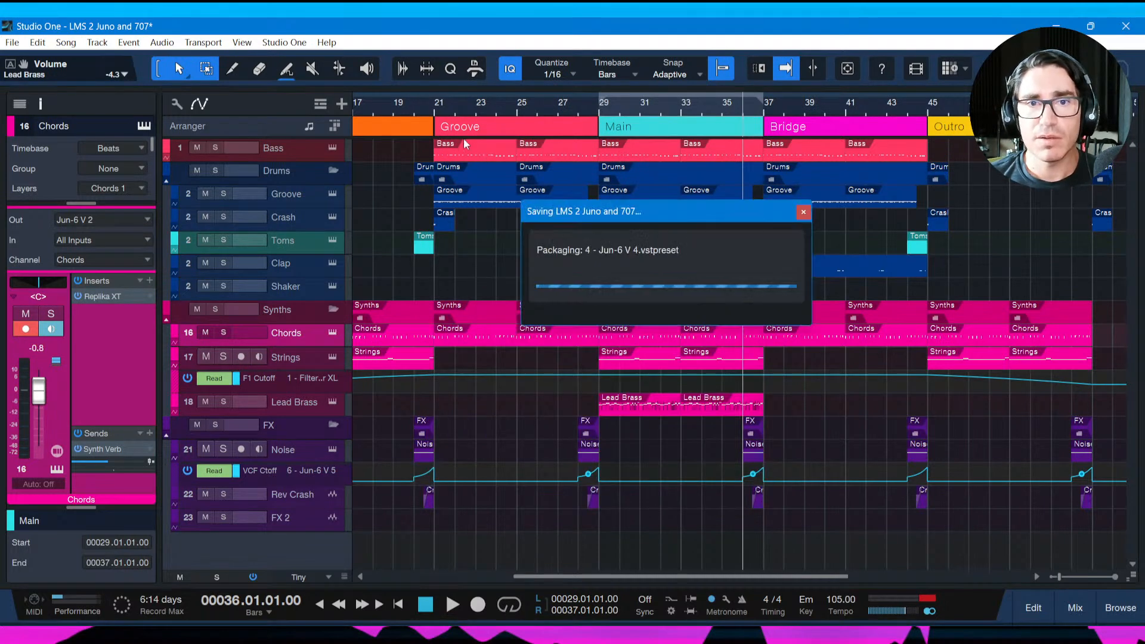
# Set the loop range to the Groove section, bars 21 to 29, and audition it from its start.
pyautogui.click(461, 130)
pyautogui.press('p')
pyautogui.press('space')
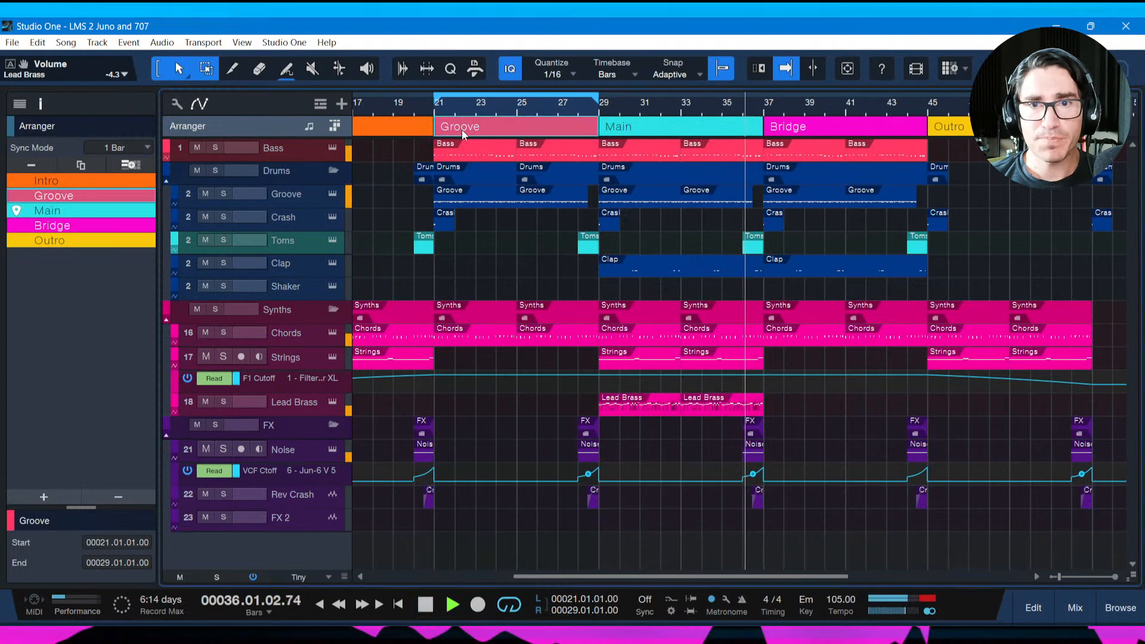
pyautogui.press('space')
pyautogui.press('l')
pyautogui.press('space')
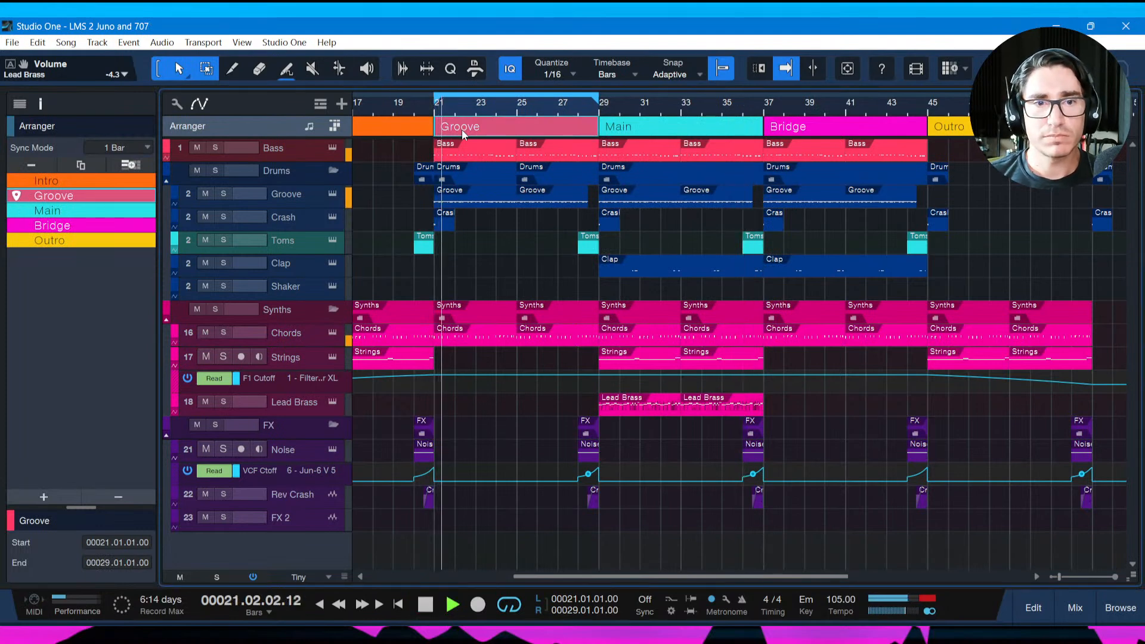
pyautogui.press('space')
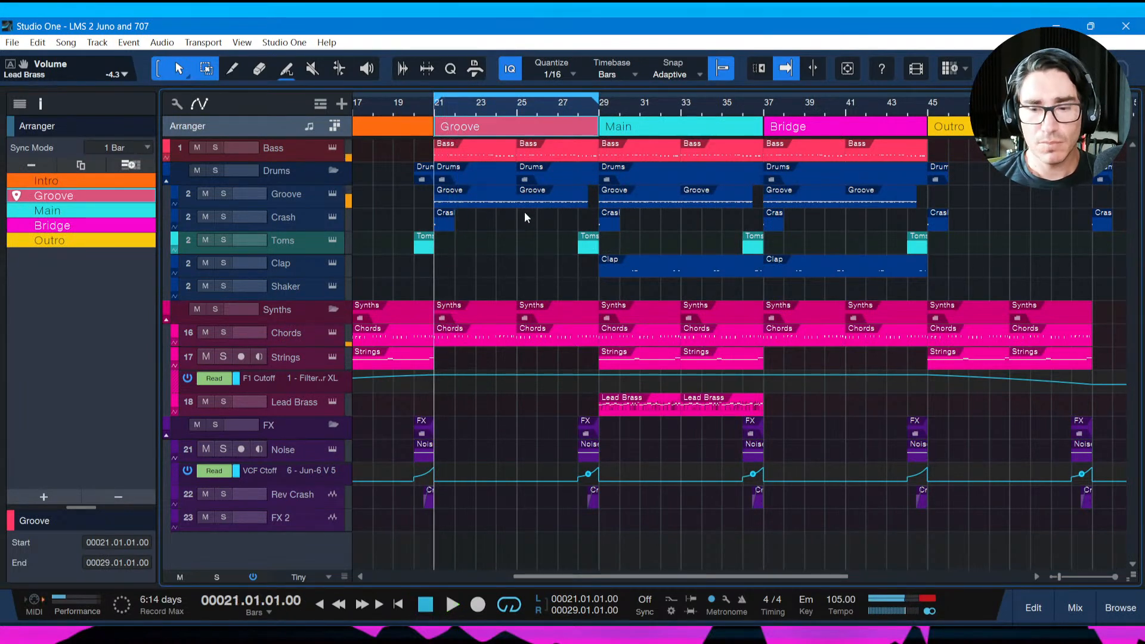
# Add the line "Chords: automate decay or filter cutoff here and there" to the song notes and close them.
pyautogui.hotkey('ctrl', 'i')
pyautogui.press('Return')
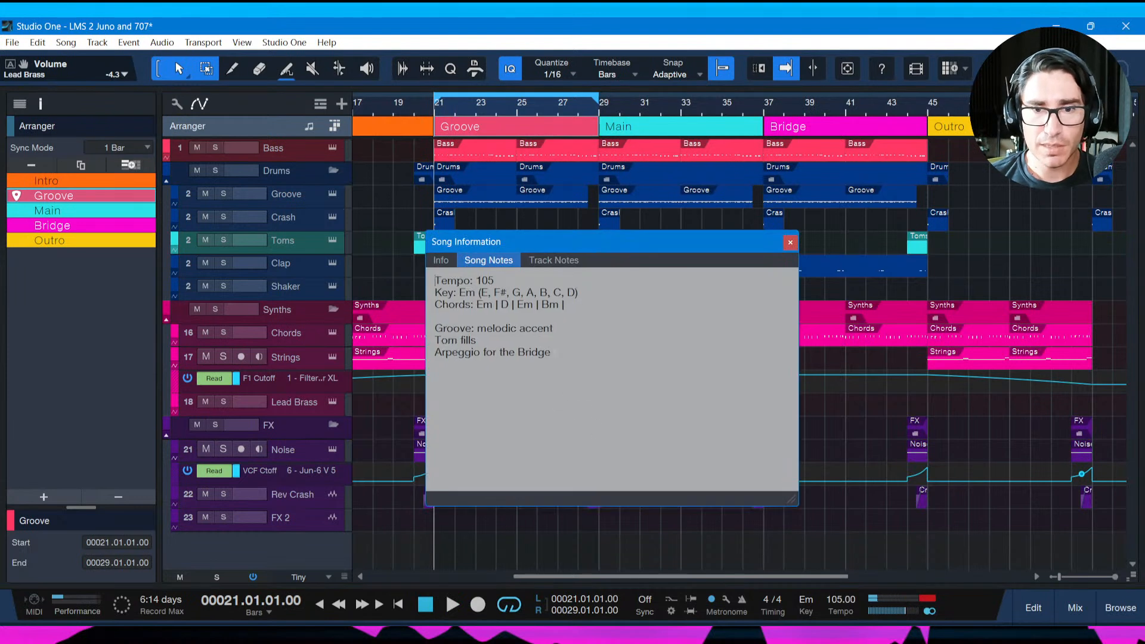
pyautogui.press('BackSpace')
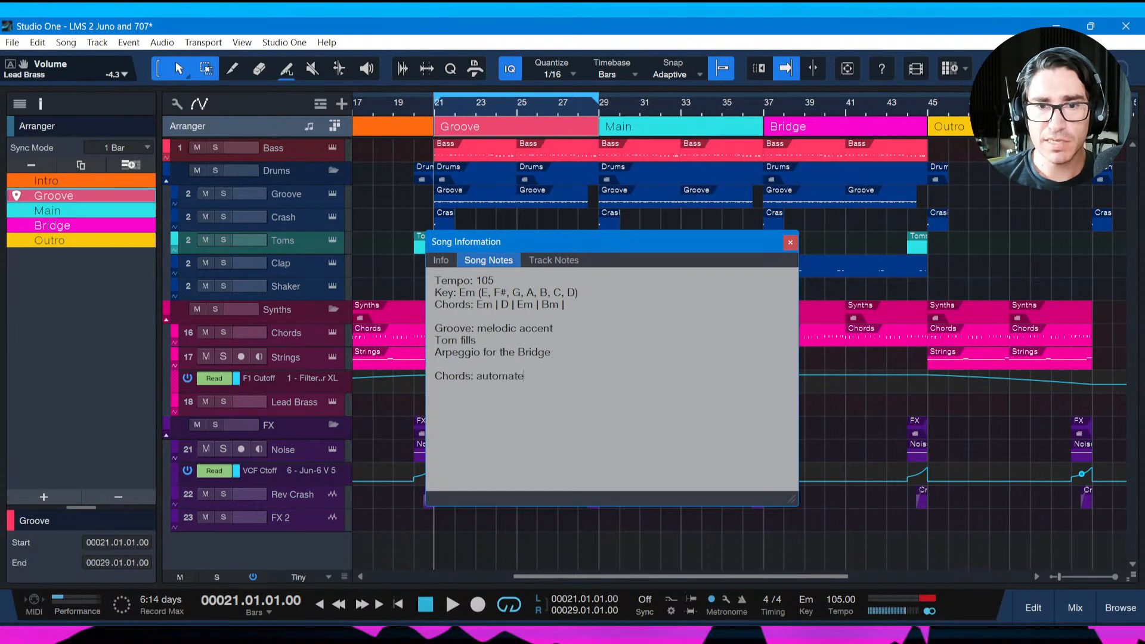
pyautogui.write('cayu')
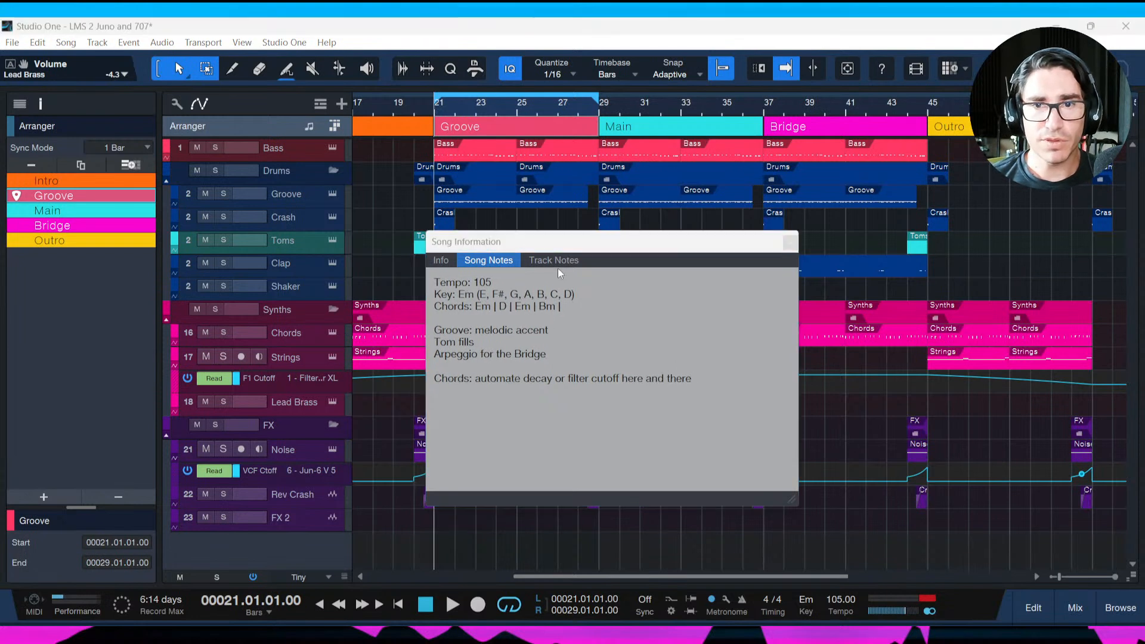
pyautogui.click(546, 244)
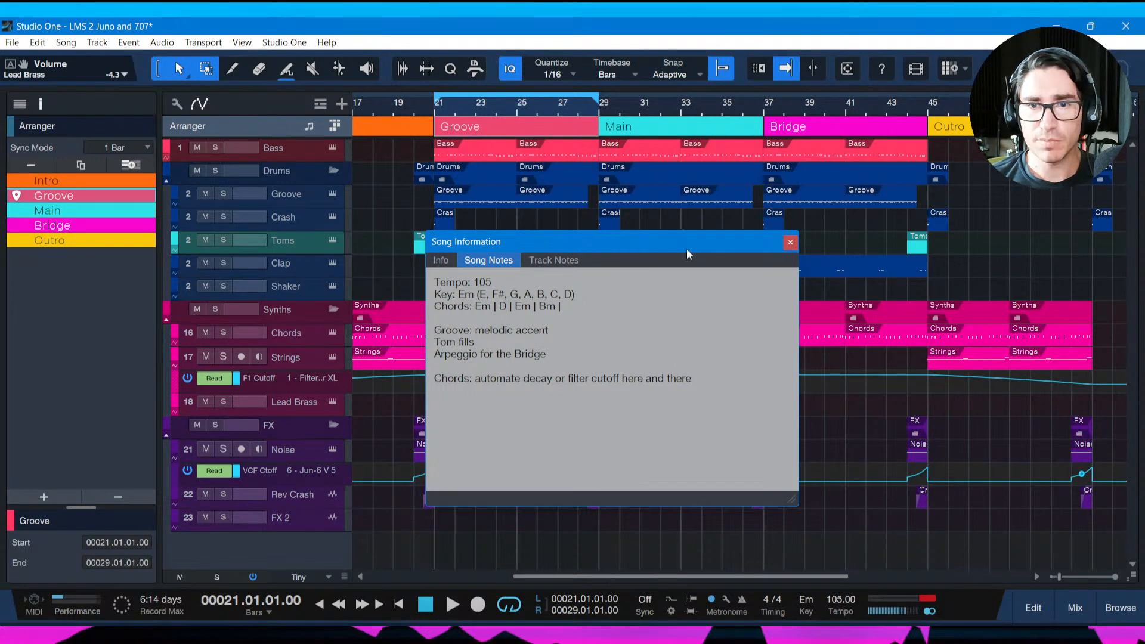
pyautogui.moveTo(687, 247)
pyautogui.mouseDown()
pyautogui.moveTo(673, 432)
pyautogui.moveTo(666, 304)
pyautogui.moveTo(680, 273)
pyautogui.moveTo(696, 283)
pyautogui.moveTo(739, 411)
pyautogui.moveTo(704, 262)
pyautogui.mouseUp()
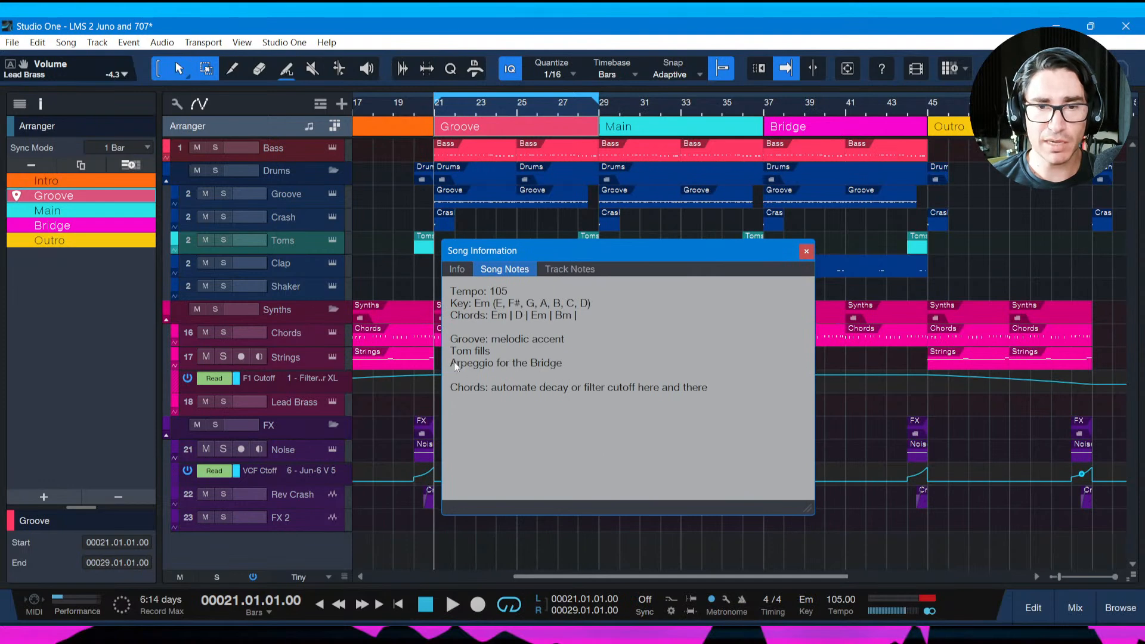
pyautogui.click(806, 252)
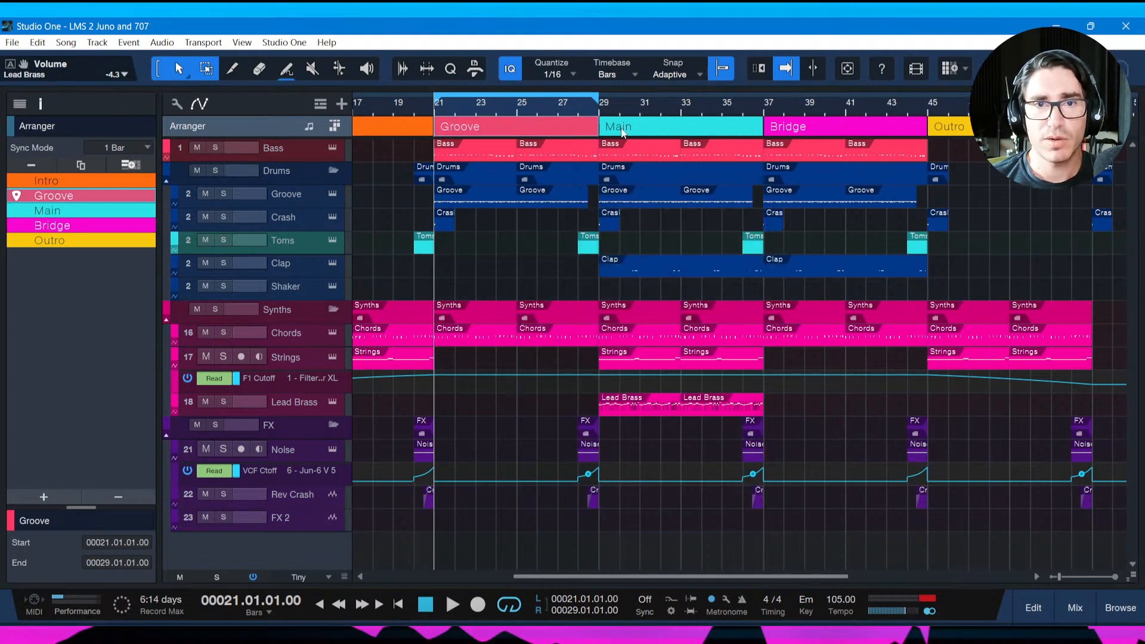
# Audition the looped Groove section with the Lead Brass track selected, saving the song between the two playbacks.
pyautogui.press('space')
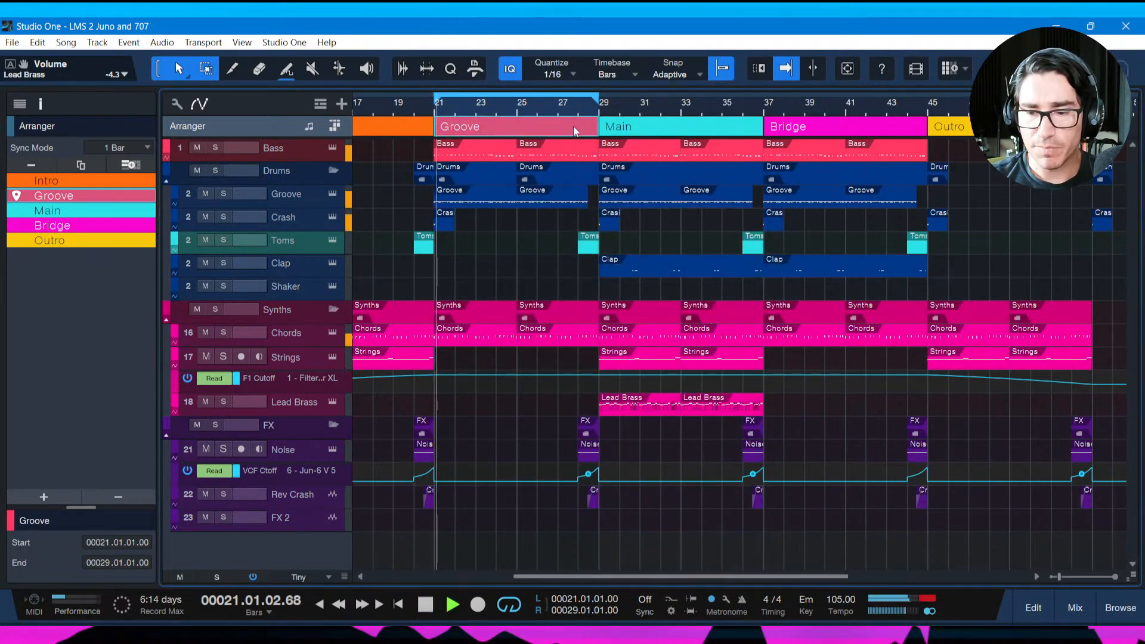
pyautogui.click(302, 405)
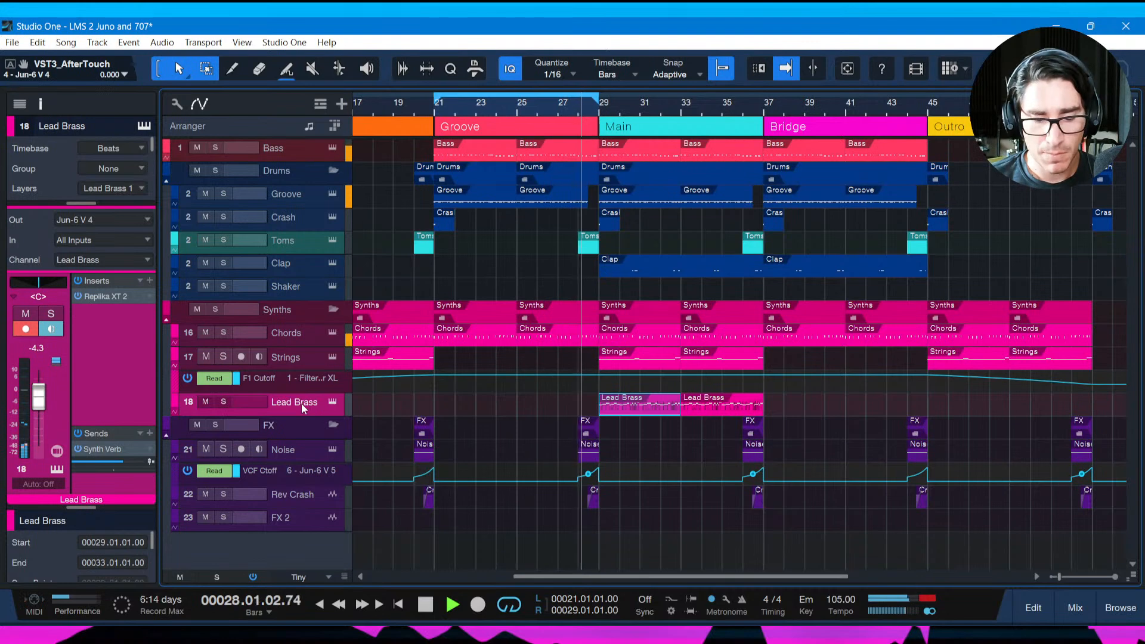
pyautogui.hotkey('ctrl', 's')
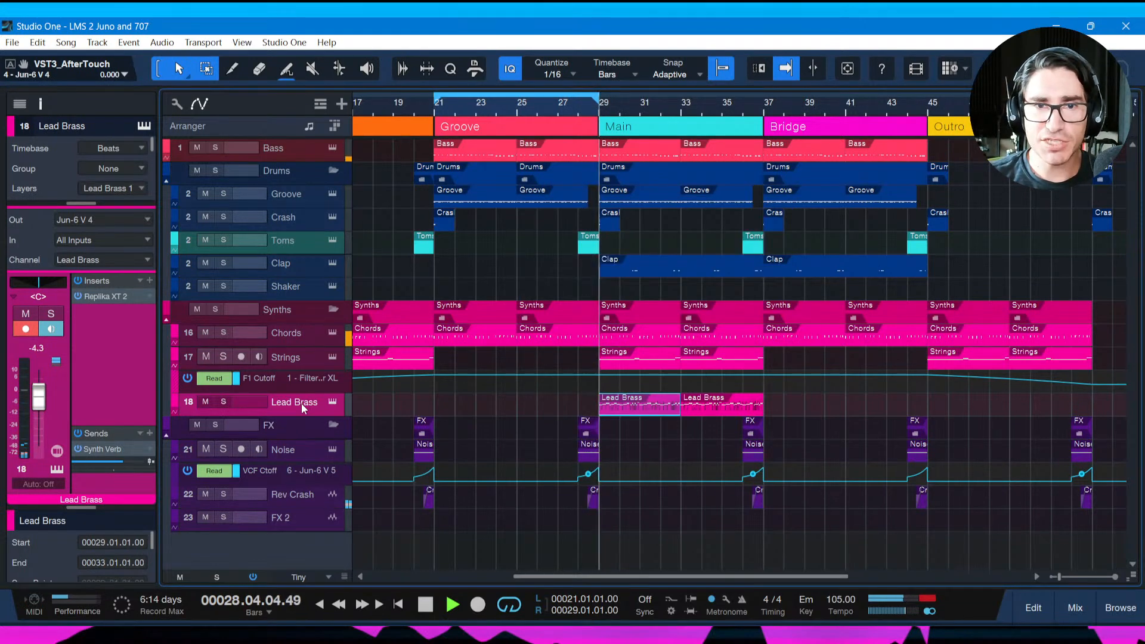
pyautogui.press('space')
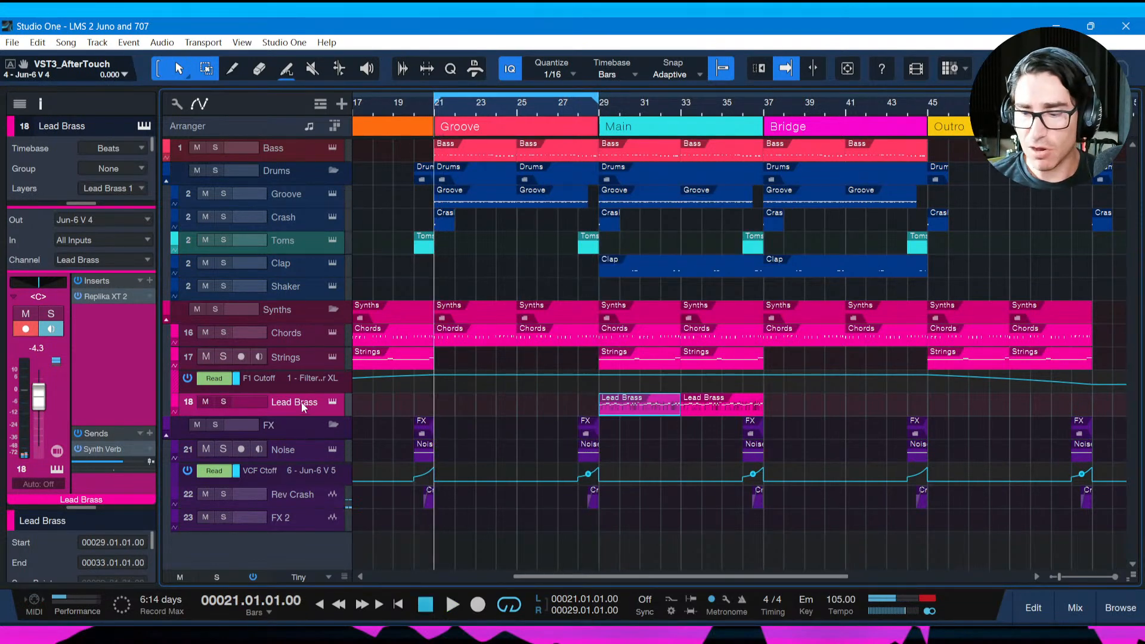
pyautogui.press('space')
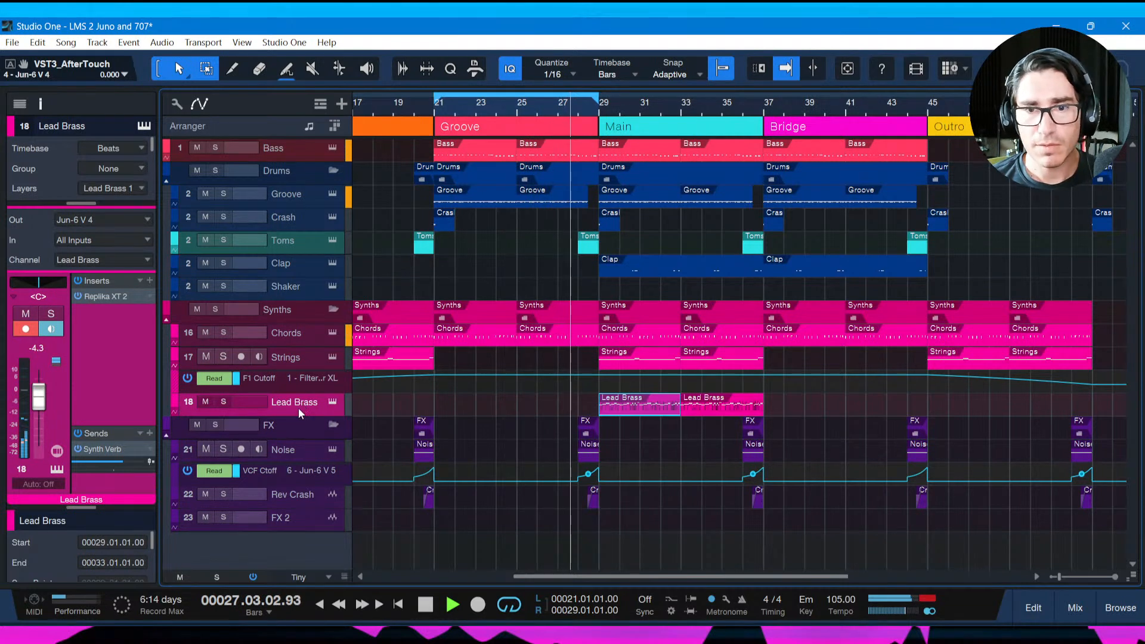
pyautogui.press('space')
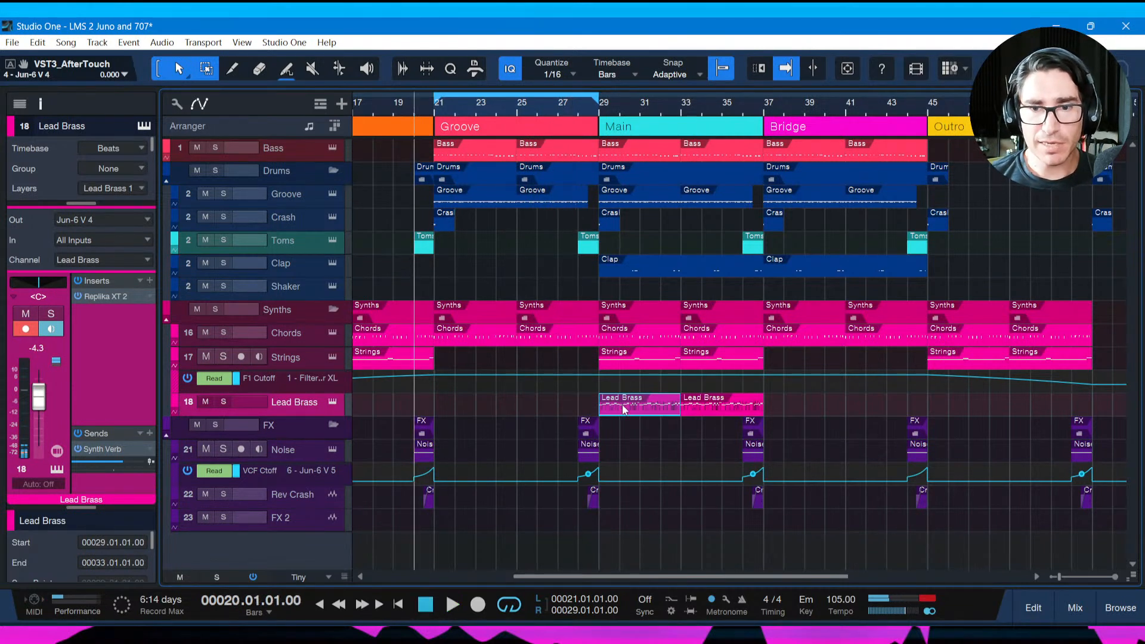
# Copy the Main section's first Lead Brass event to bar 21 of the Groove section, and open the copy's notes to audition them.
pyautogui.moveTo(621, 405); pyautogui.dragTo(454, 406)
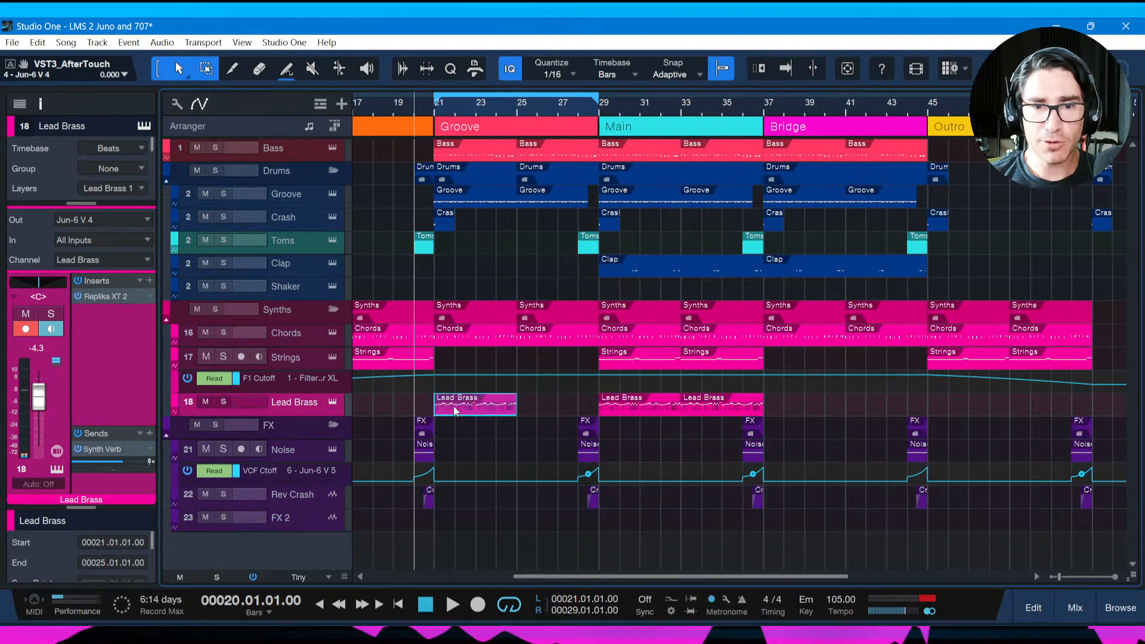
pyautogui.doubleClick(481, 409)
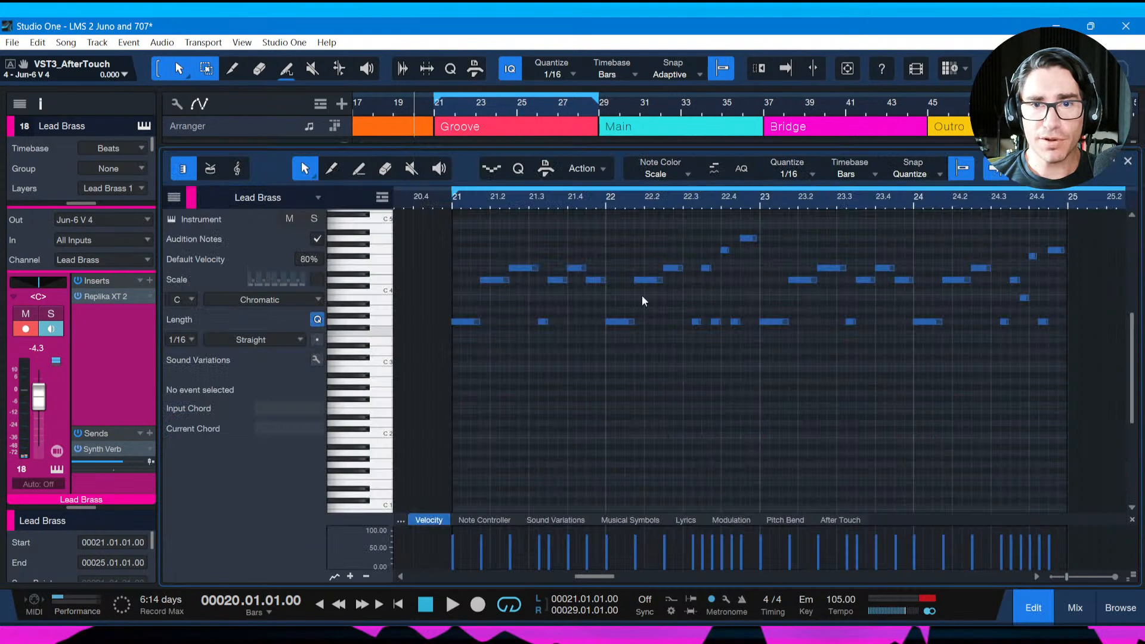
pyautogui.click(583, 365)
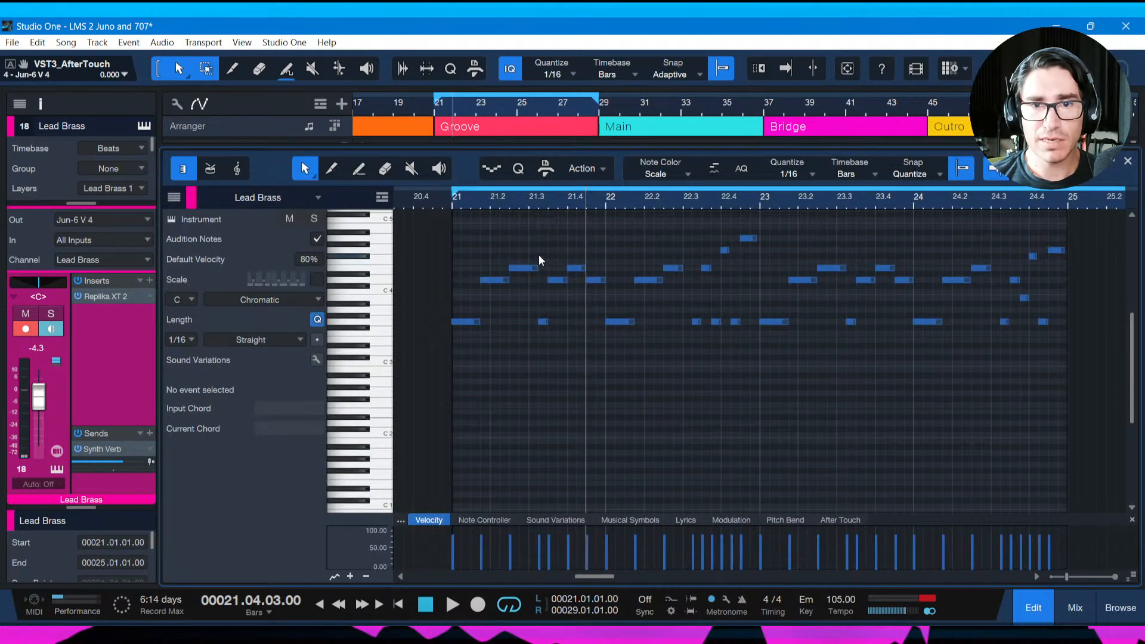
pyautogui.press('space')
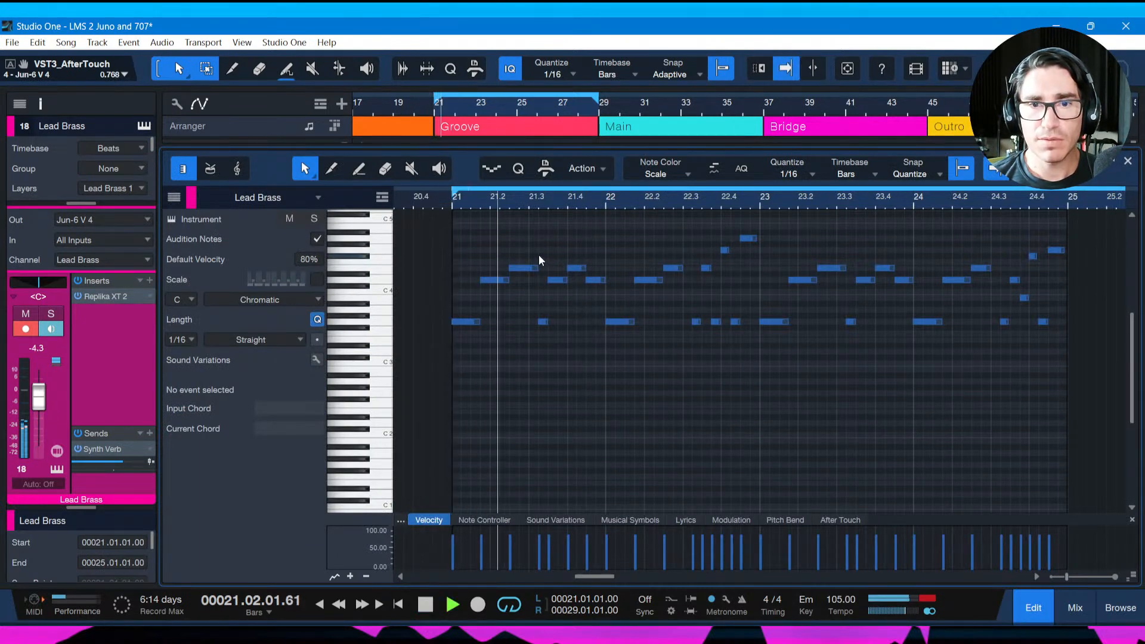
pyautogui.press('space')
# Trim the Groove section's Lead Brass part to the opening three notes of bars 21 and 23, audition it, save, and close the editor.
pyautogui.moveTo(536, 217); pyautogui.dragTo(756, 334)
pyautogui.press('Delete')
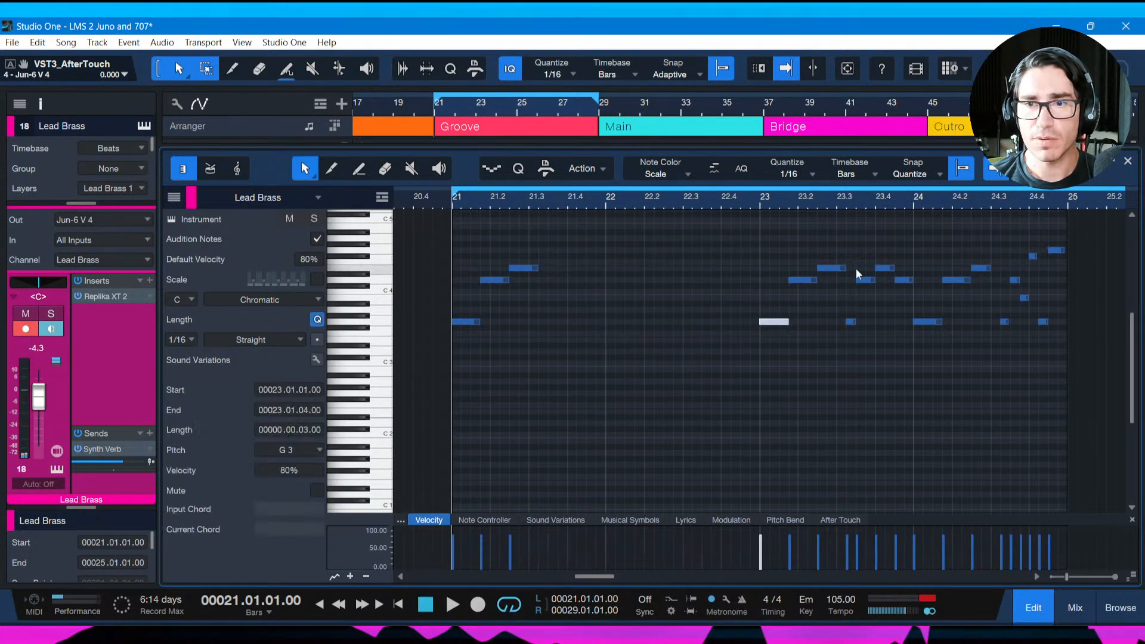
pyautogui.moveTo(866, 217); pyautogui.dragTo(1060, 342)
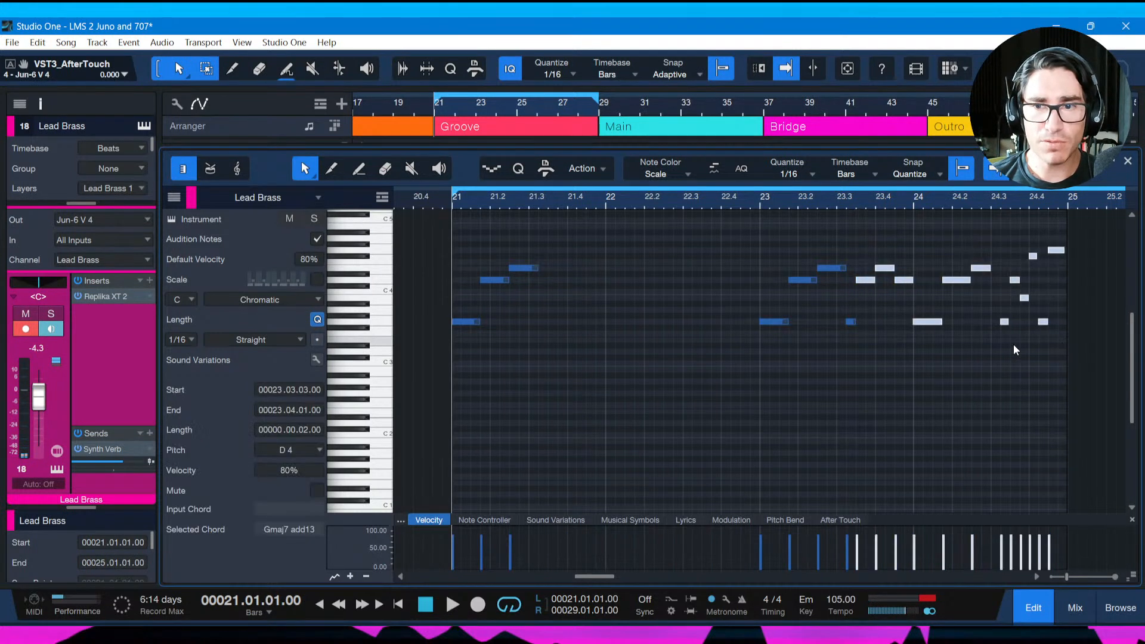
pyautogui.press('Delete')
pyautogui.press('space')
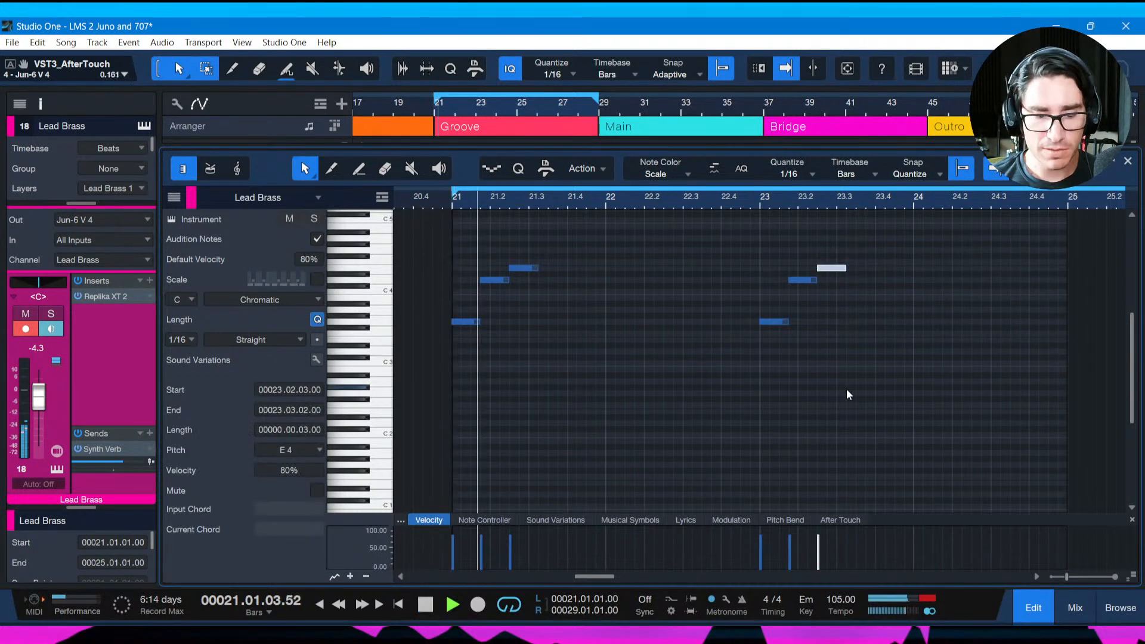
pyautogui.hotkey('ctrl', 's')
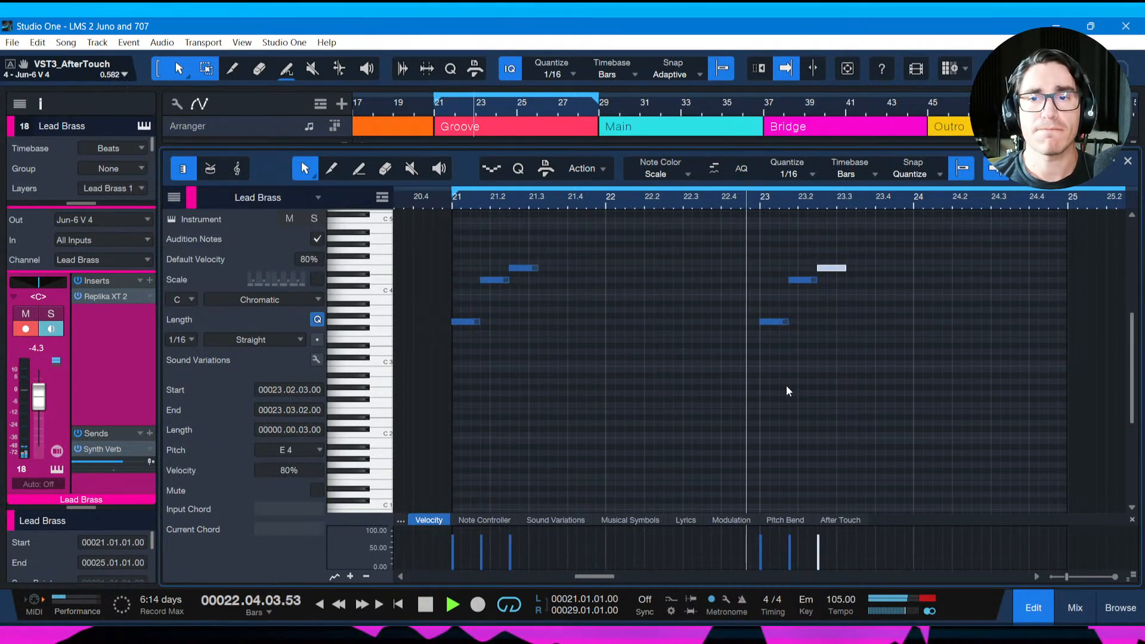
pyautogui.press('F2')
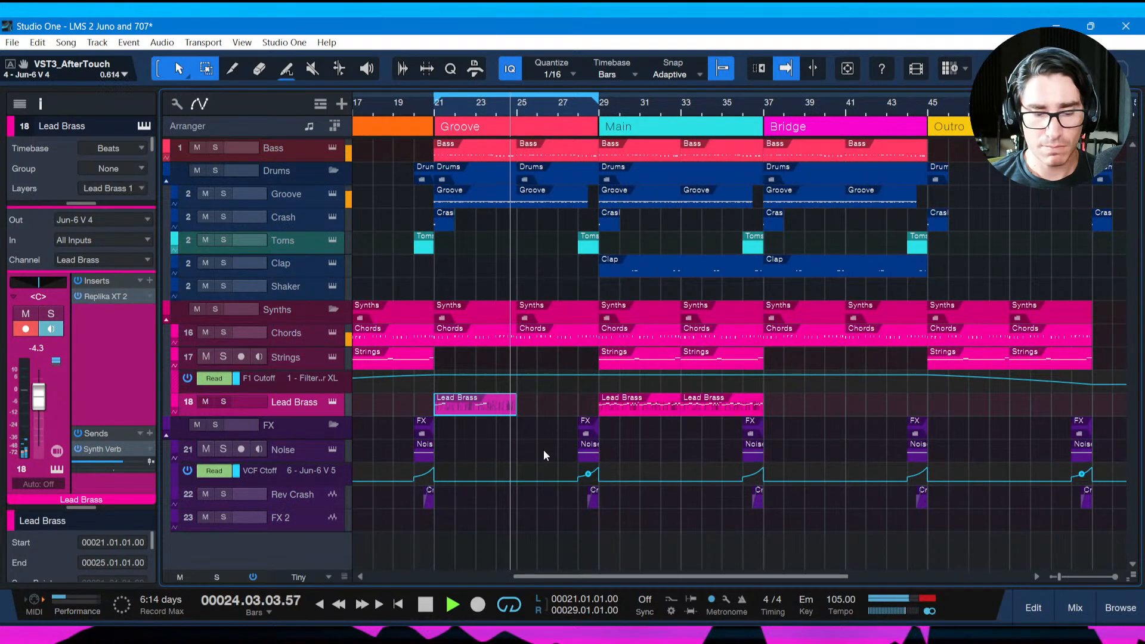
# Duplicate the trimmed Lead Brass event to bar 25, save the song, and stop playback.
pyautogui.press('d')
pyautogui.hotkey('ctrl', 's')
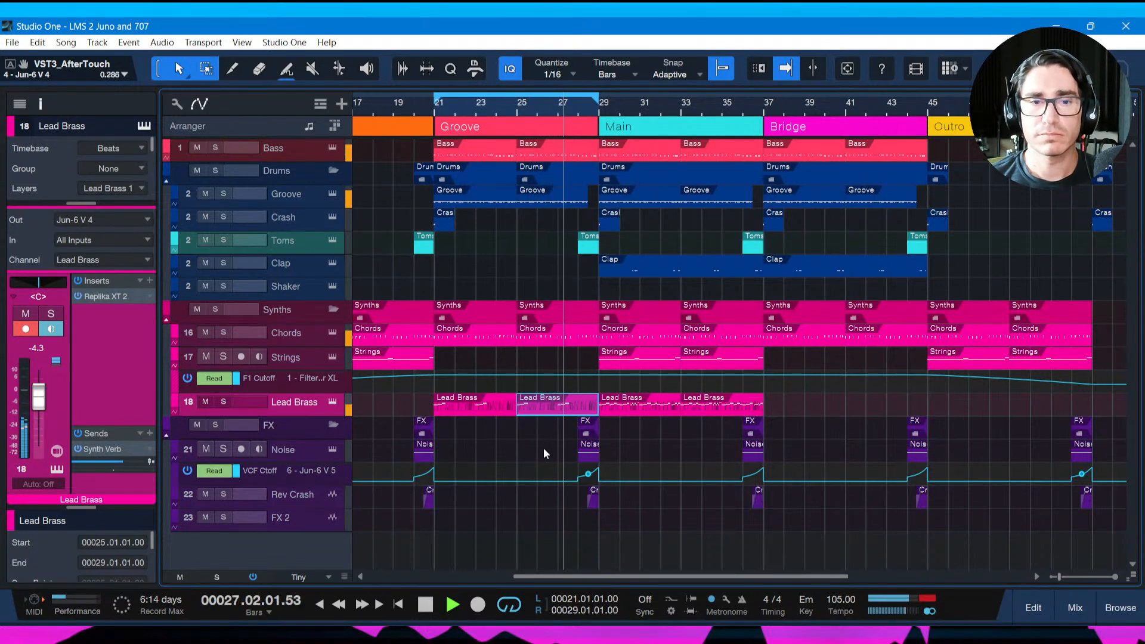
pyautogui.press('space')
# Rename the Lead Brass event at bar 21 as Foreshadow.
pyautogui.click(470, 403)
pyautogui.rightClick(470, 403)
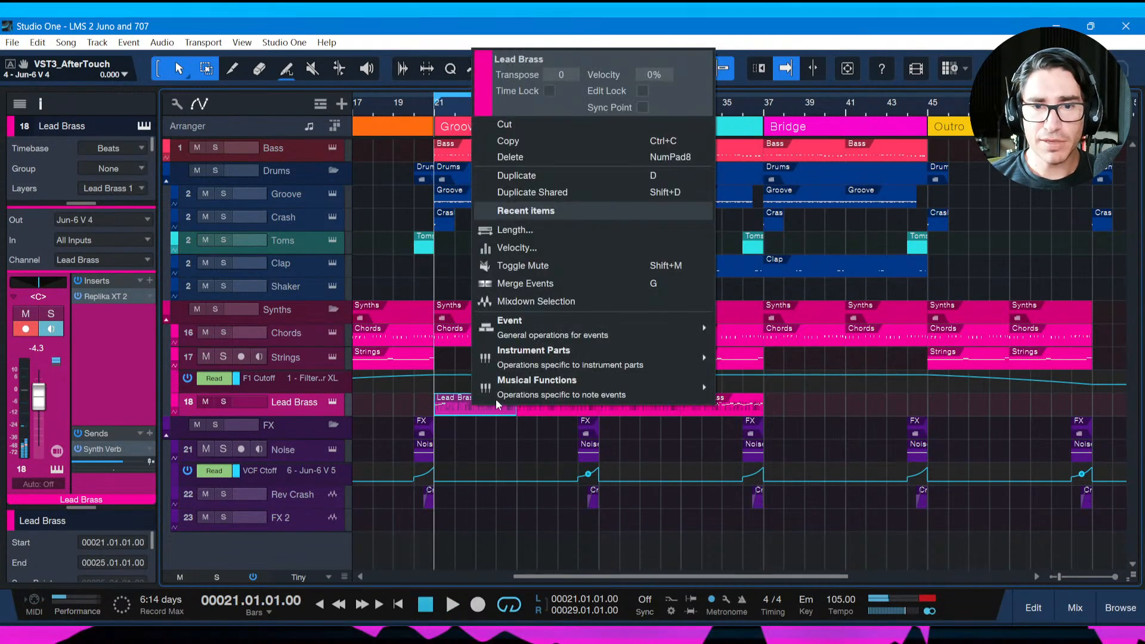
pyautogui.click(521, 57)
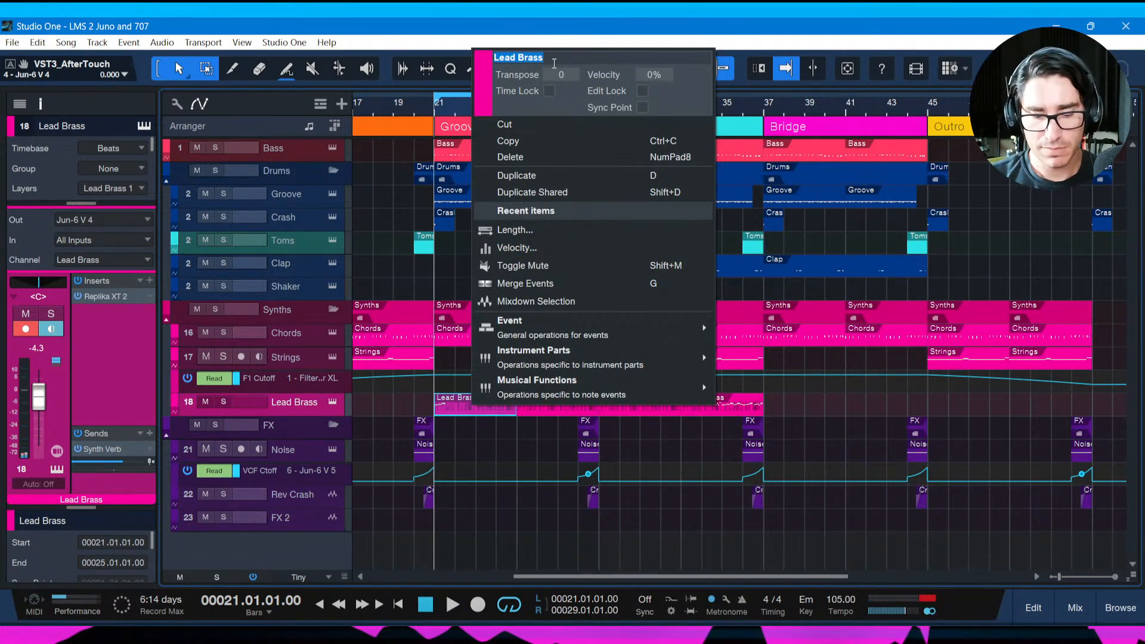
pyautogui.write('Gr')
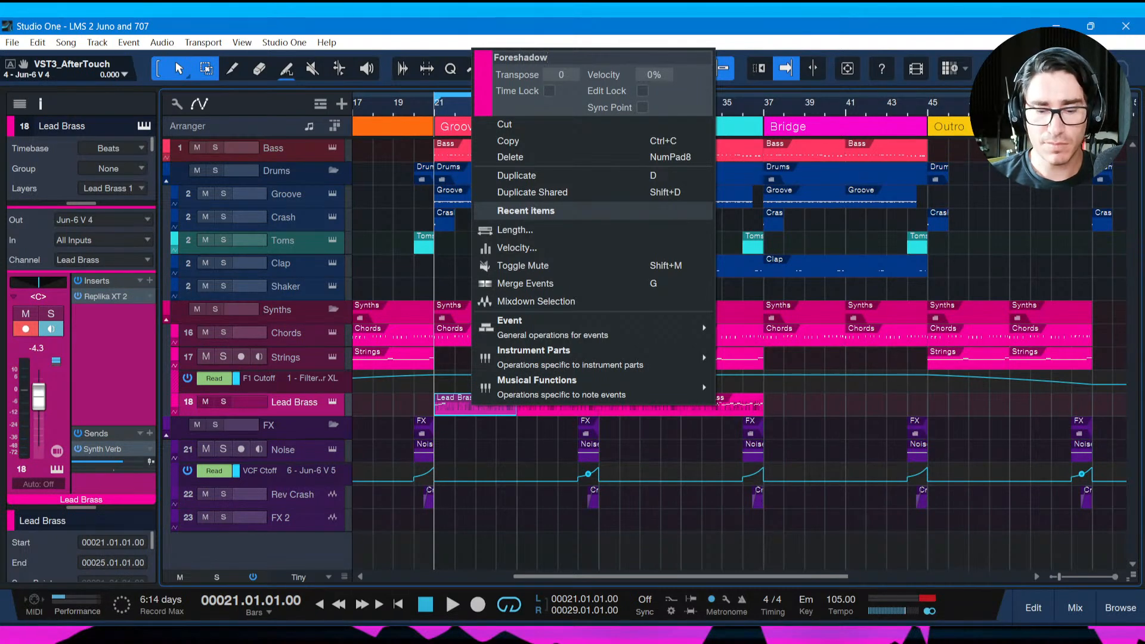
pyautogui.press('Return')
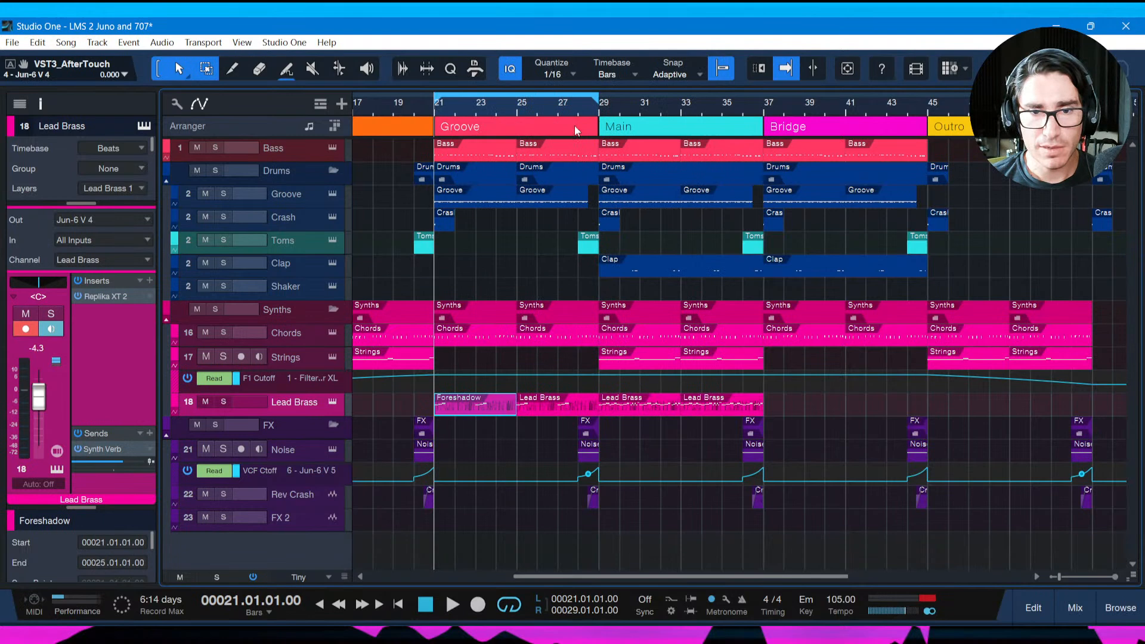
# Replace the Lead Brass event at bar 25 with a duplicate of the Foreshadow event, and save the song.
pyautogui.click(540, 406)
pyautogui.press('Delete')
pyautogui.click(502, 408)
pyautogui.press('d')
pyautogui.hotkey('ctrl', 's')
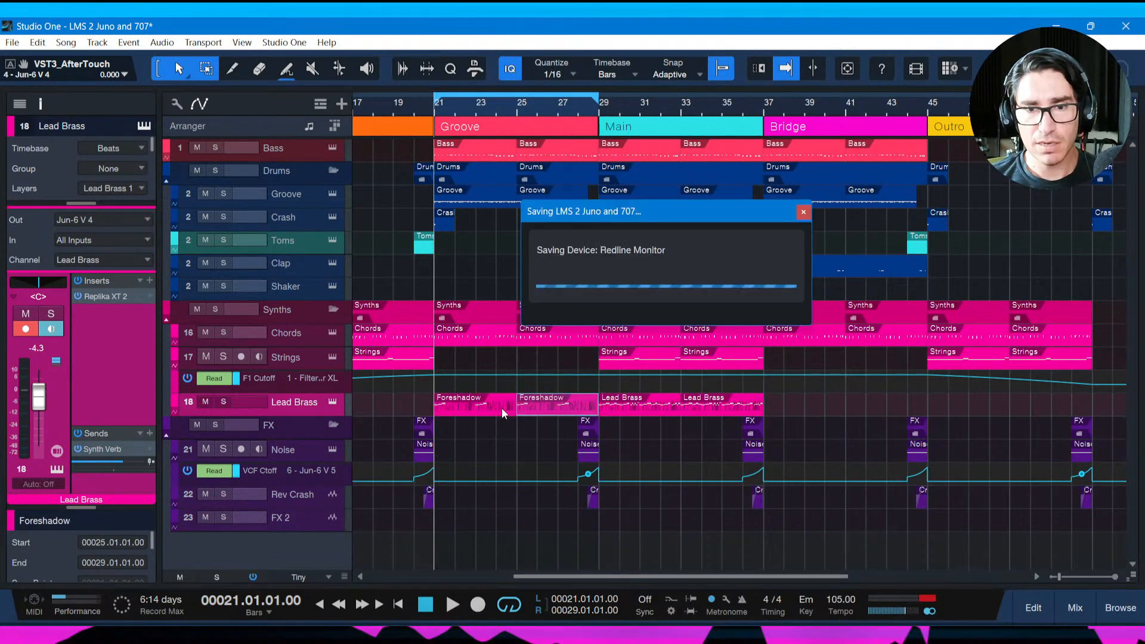
# Audition the transition into the Groove section from bar 19, stop near its end, and turn looping off.
pyautogui.press('space')
pyautogui.press('space')
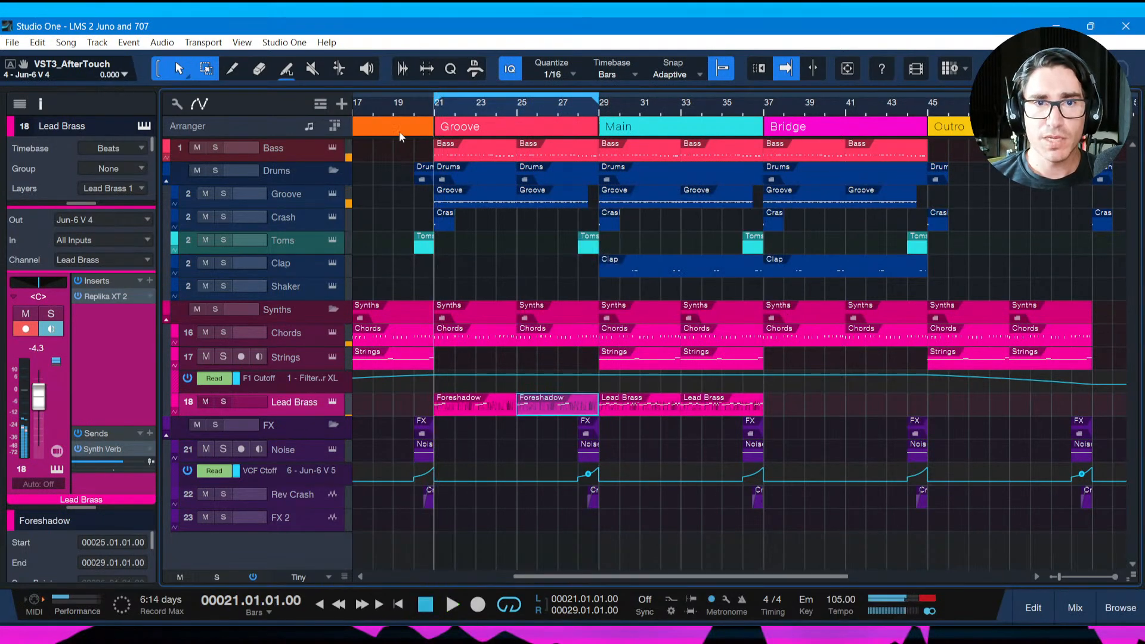
pyautogui.click(398, 112)
pyautogui.press('space')
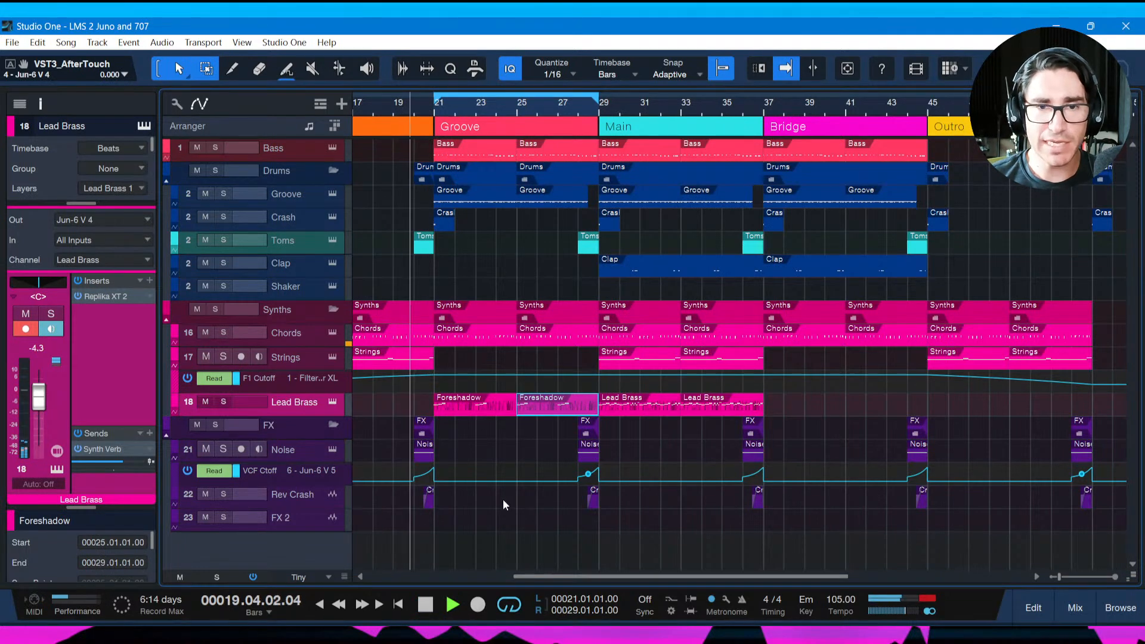
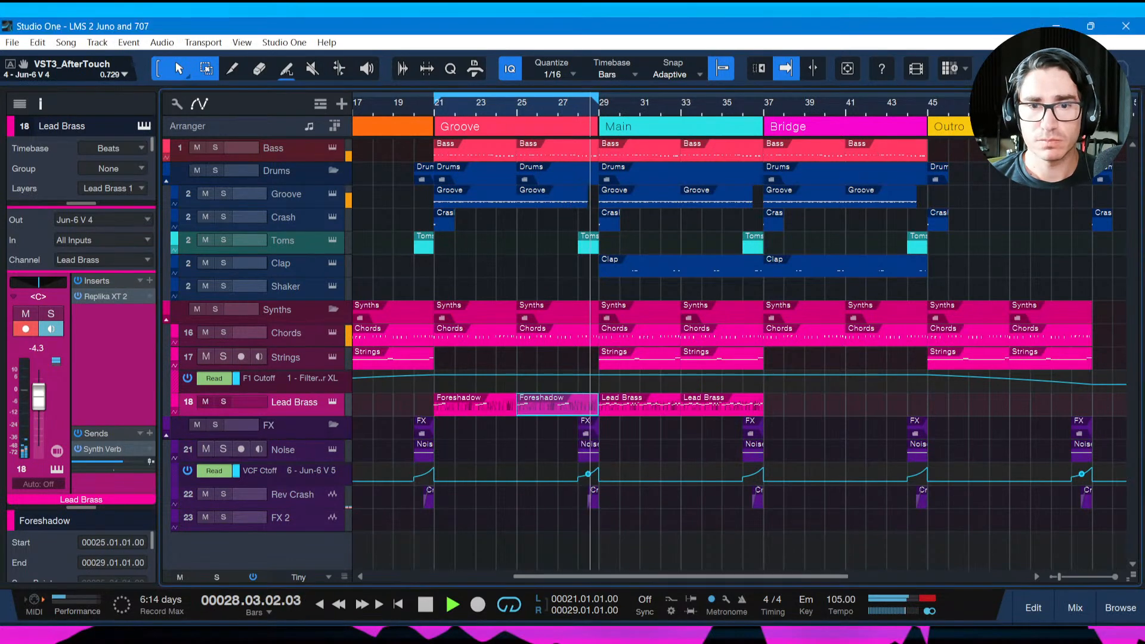
pyautogui.press('space')
pyautogui.press('/')
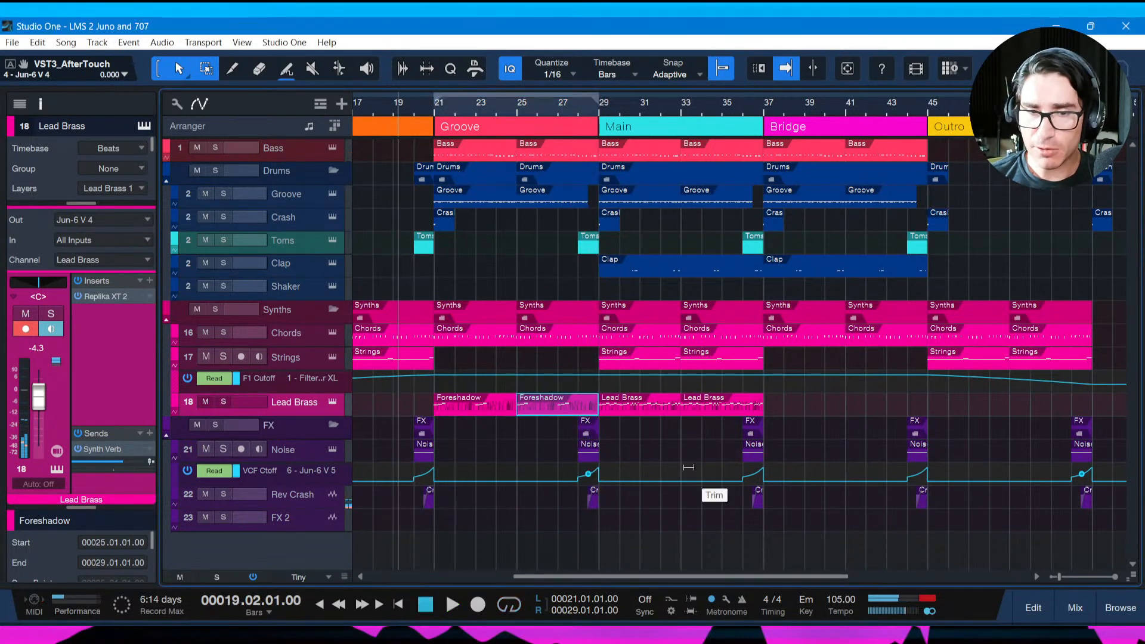
# Delete the line "Groove: melodic accent" and the blank line above the "Chords: automate decay" line from the song notes, and close them.
pyautogui.hotkey('ctrl', 'i')
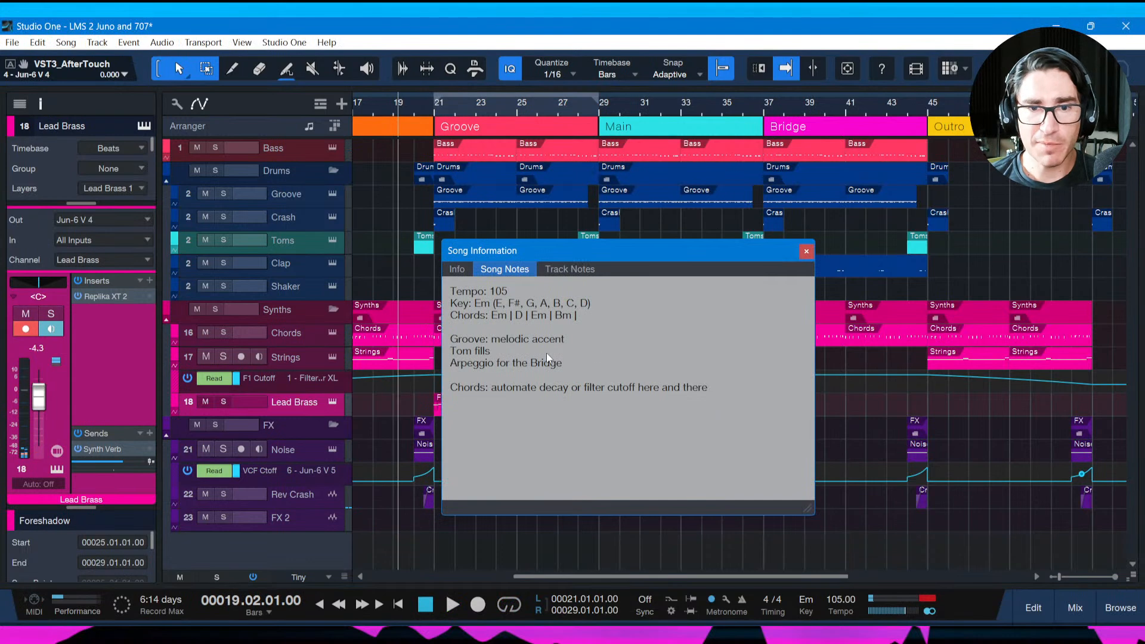
pyautogui.moveTo(571, 337); pyautogui.dragTo(435, 342)
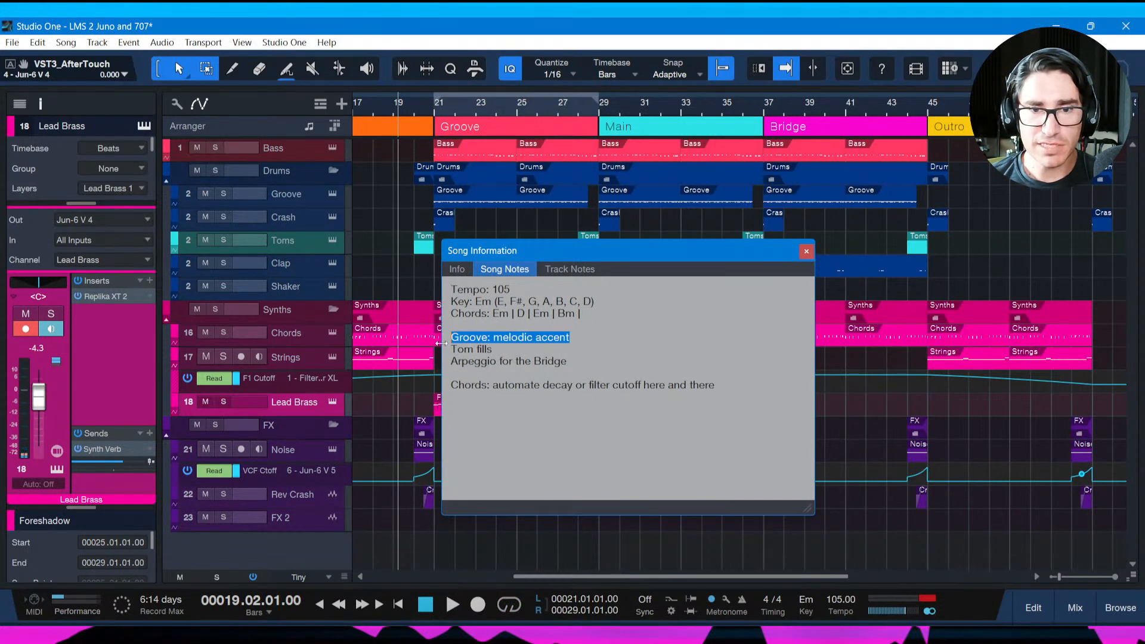
pyautogui.press('BackSpace')
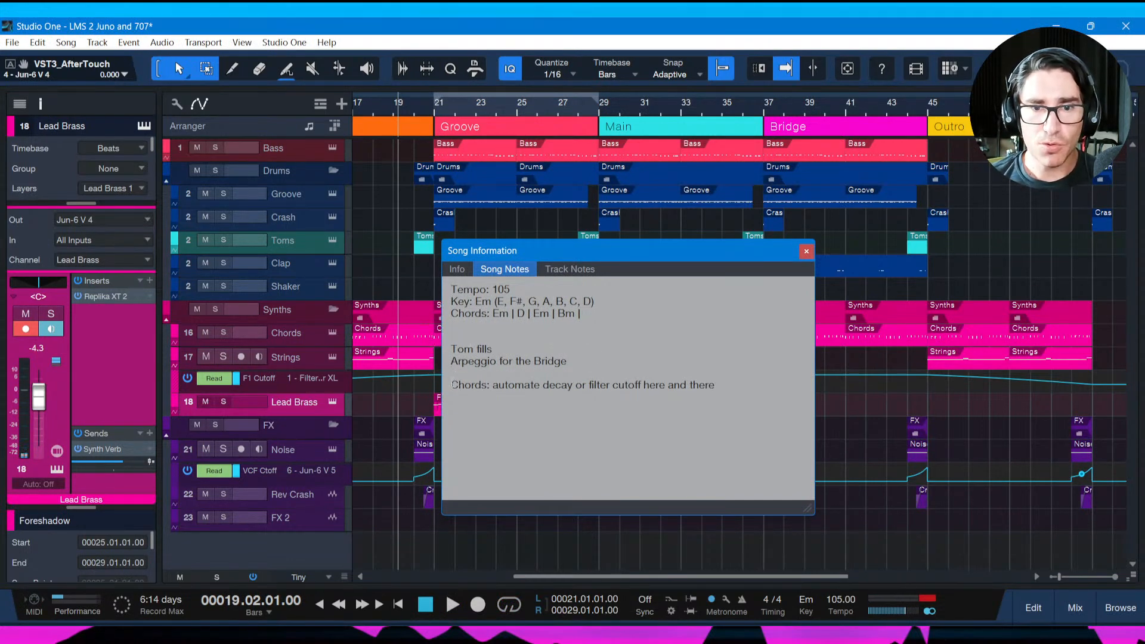
pyautogui.press('BackSpace')
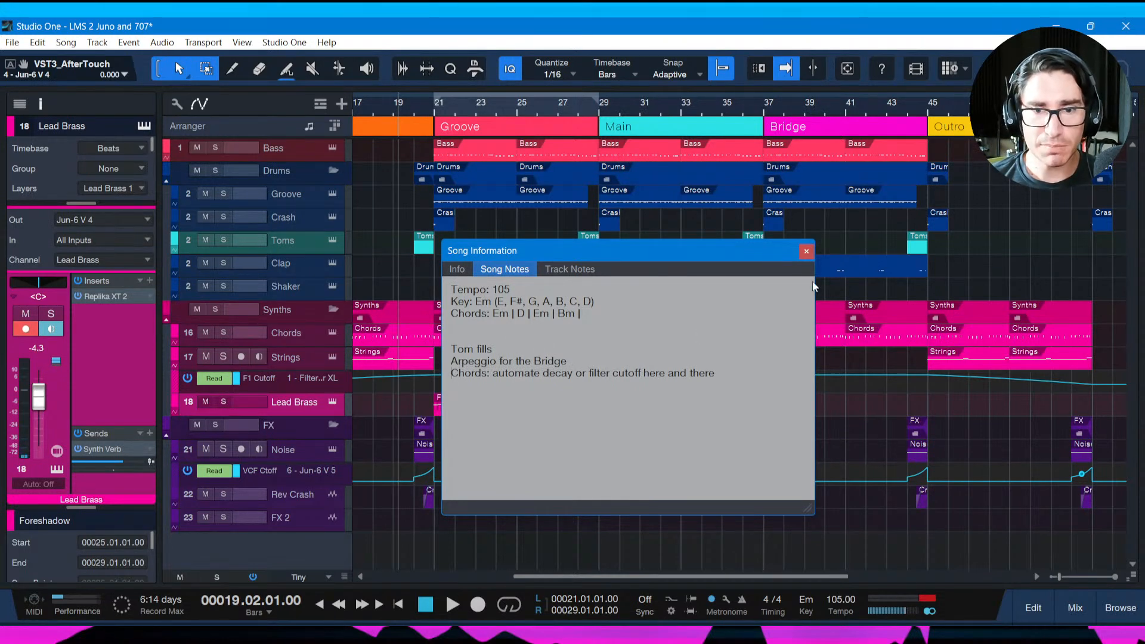
pyautogui.click(807, 252)
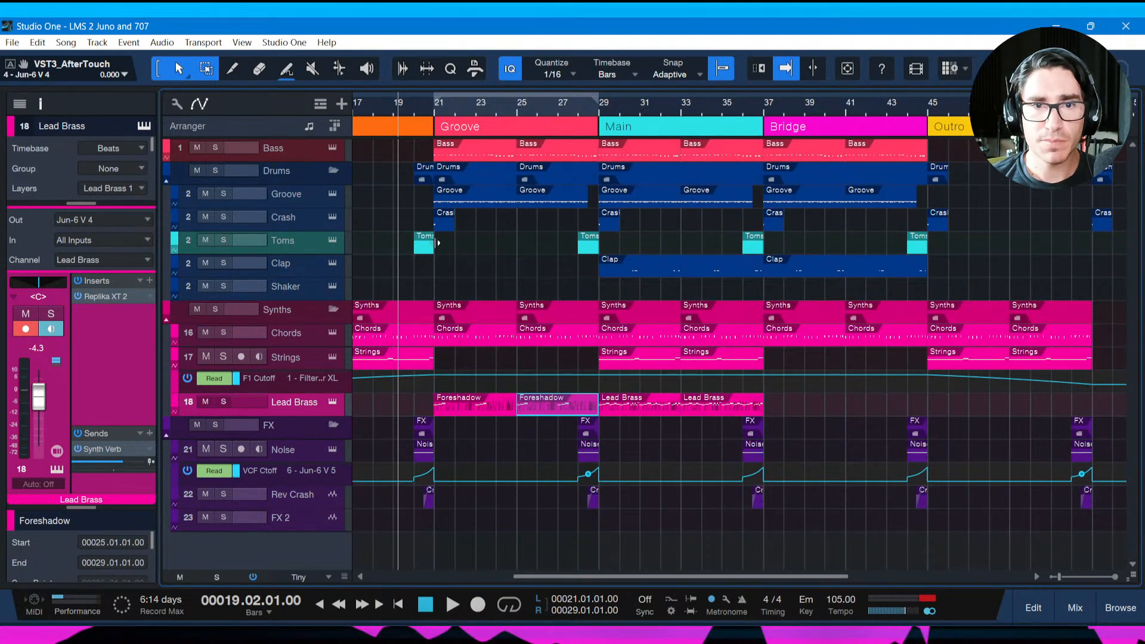
# Set the loop range from 19.3 to 21.3 around the first Toms event, turn looping on, and save the song.
pyautogui.moveTo(414, 112); pyautogui.dragTo(435, 166)
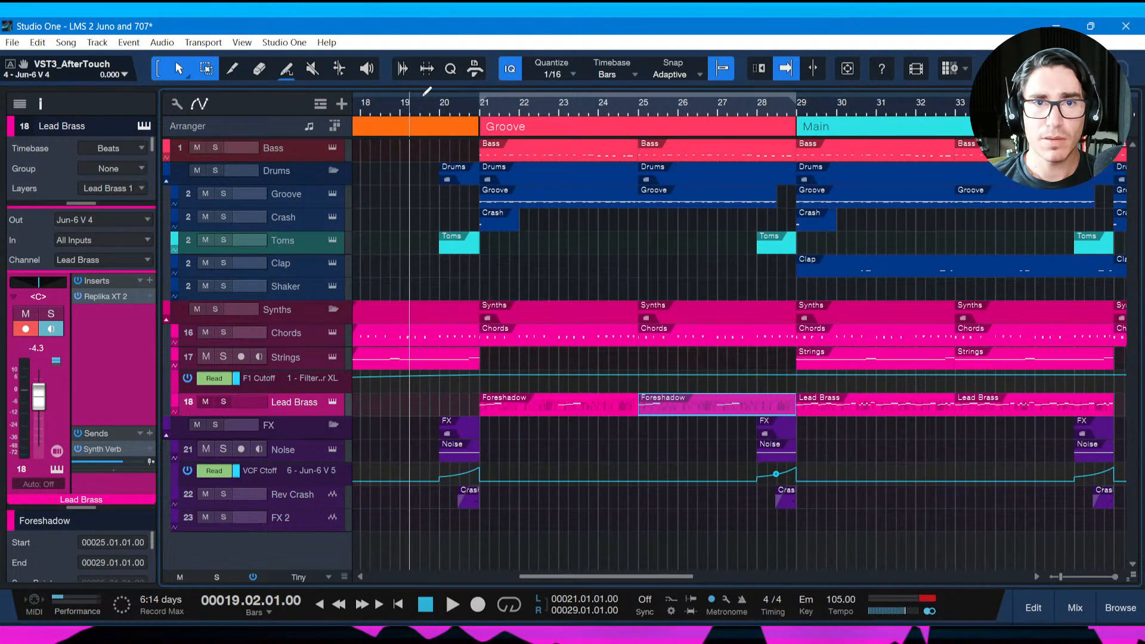
pyautogui.moveTo(421, 98); pyautogui.dragTo(498, 100)
pyautogui.press('/')
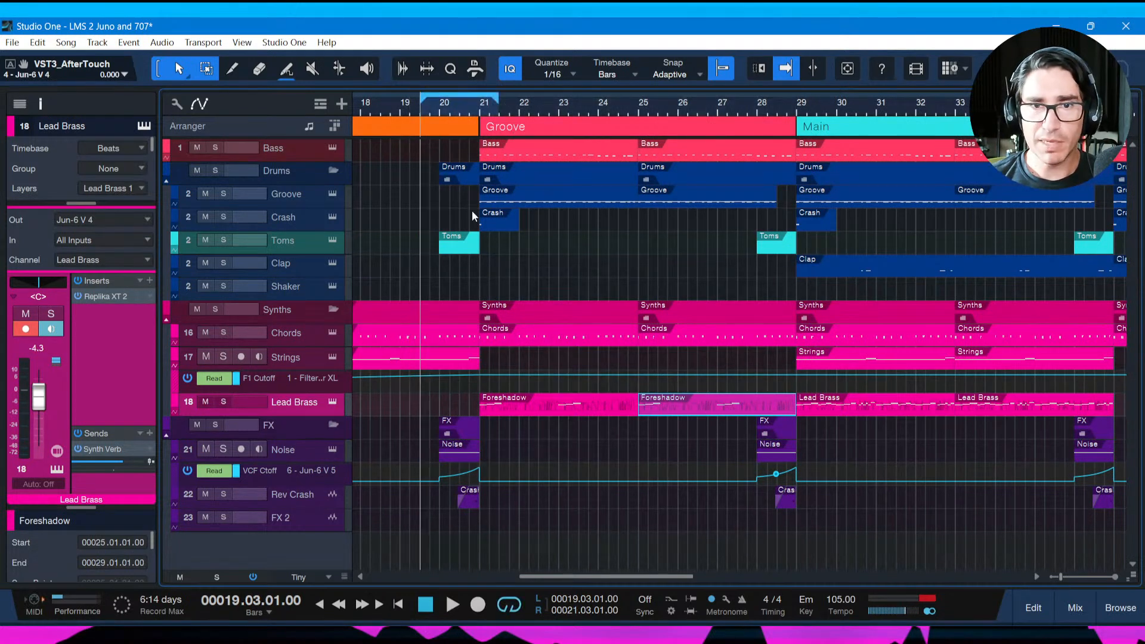
pyautogui.hotkey('ctrl', 's')
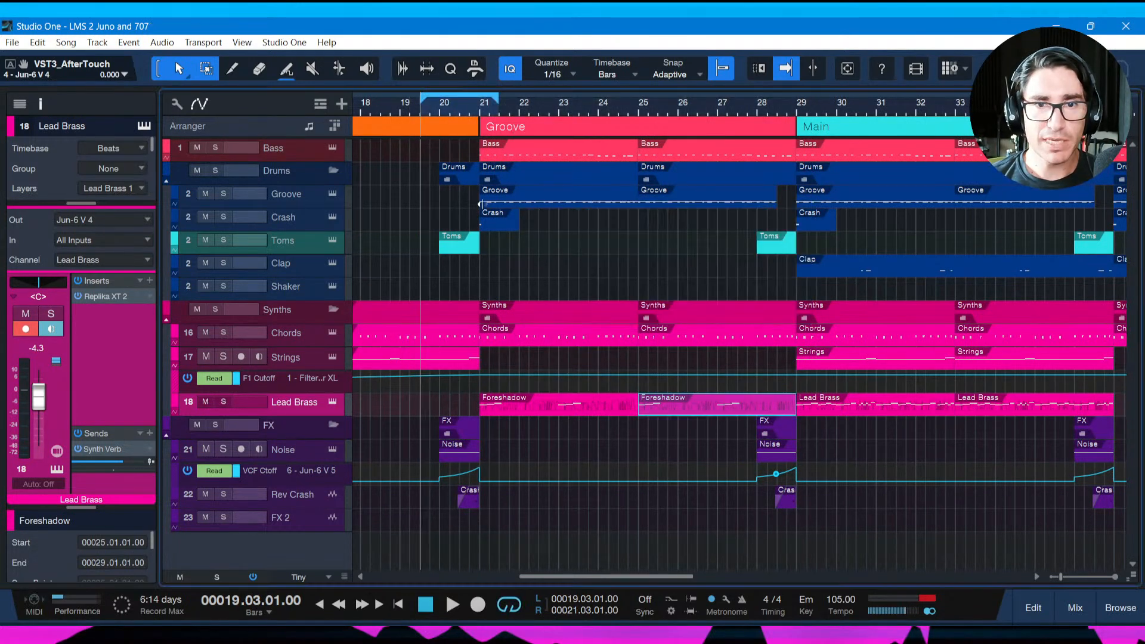
# Open the empty Toms event at bar 20 for editing, and audition the looped transition several times.
pyautogui.doubleClick(457, 255)
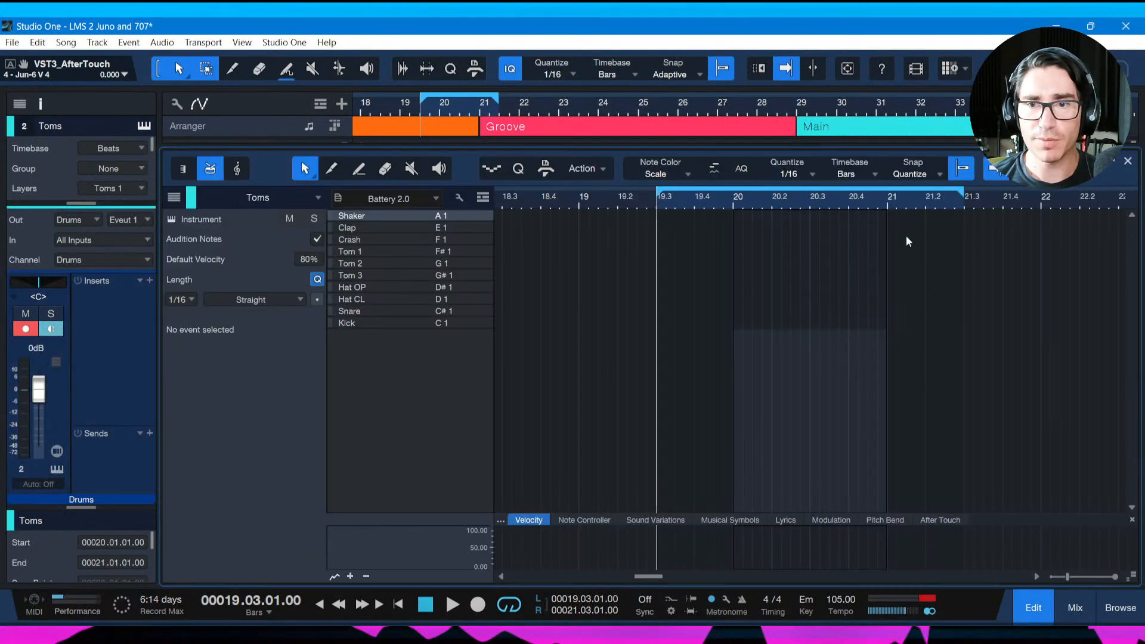
pyautogui.scroll(4, 764, 227)
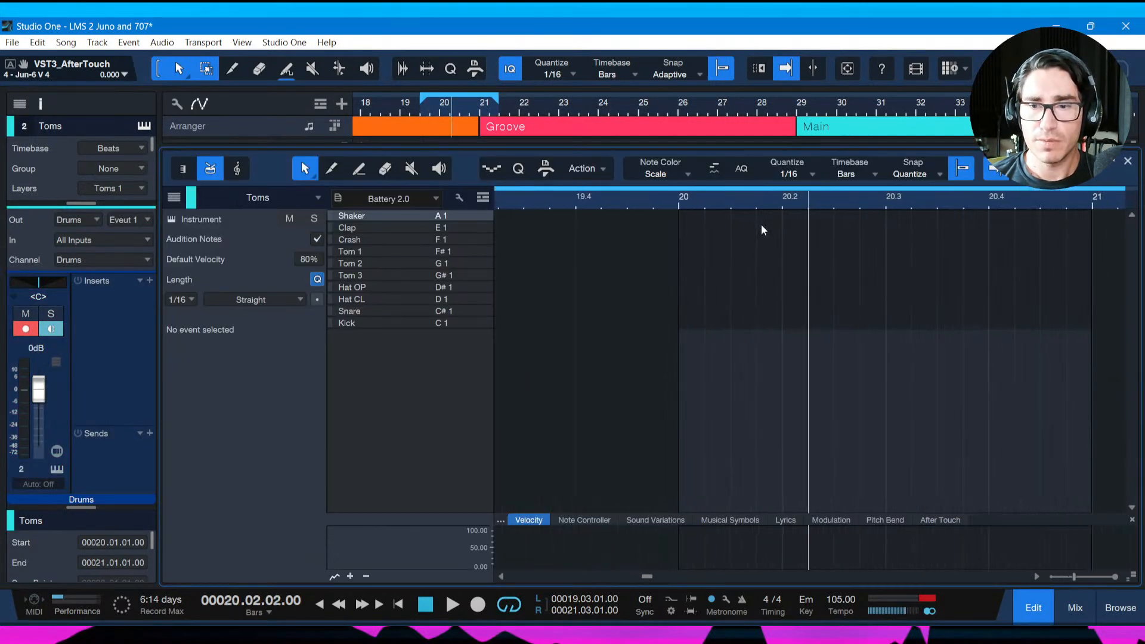
pyautogui.press('space')
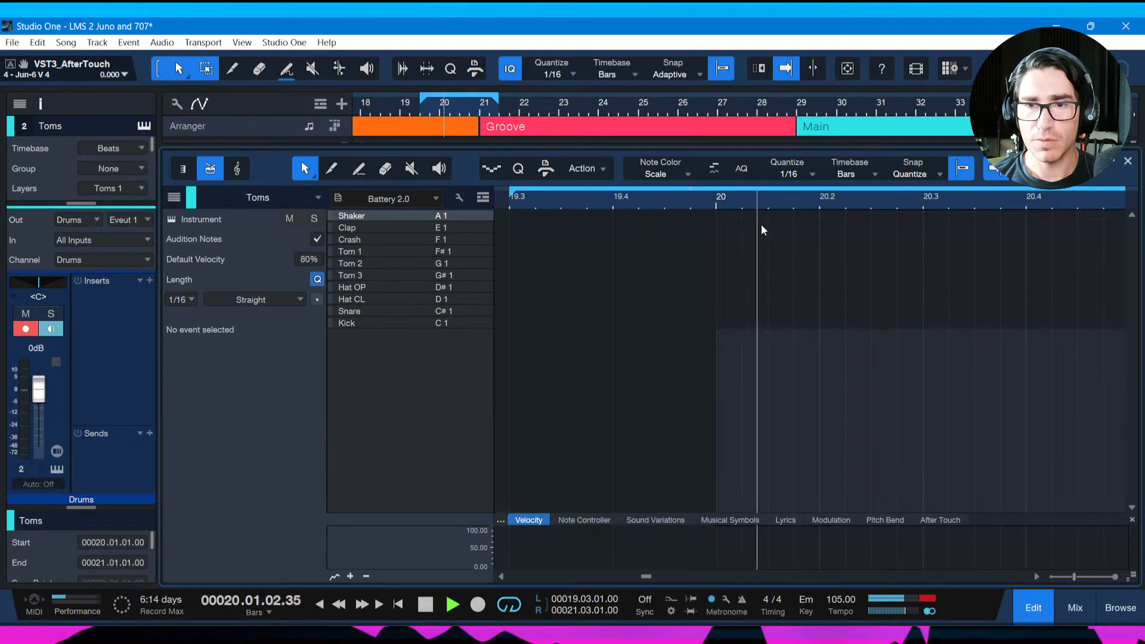
pyautogui.press('space')
pyautogui.scroll(-3, 746, 203)
pyautogui.press('space')
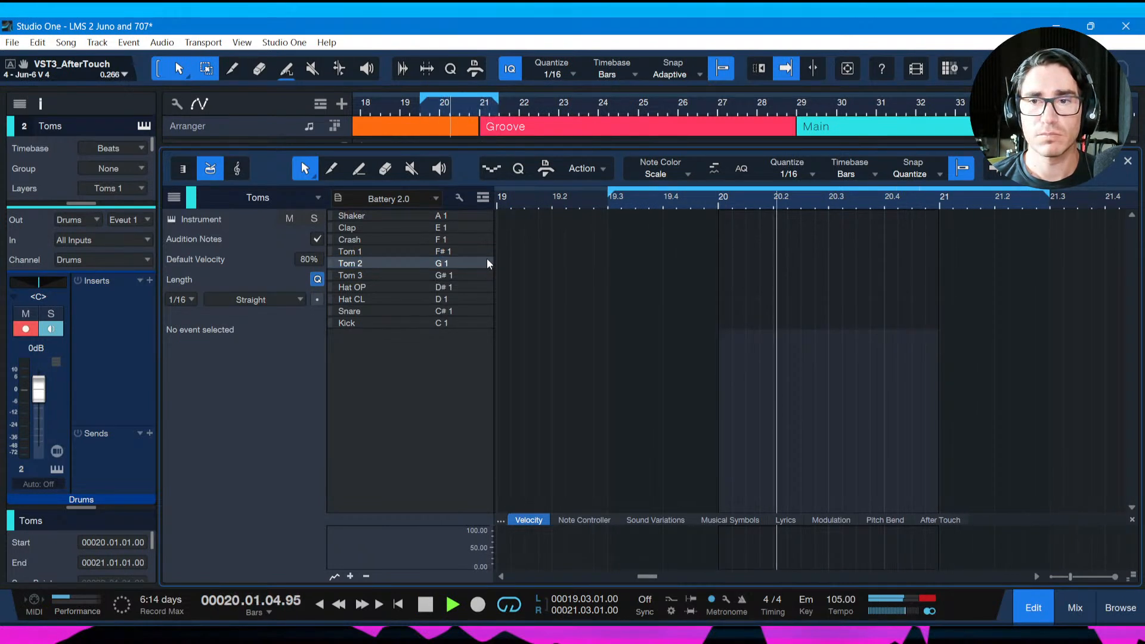
pyautogui.press('space')
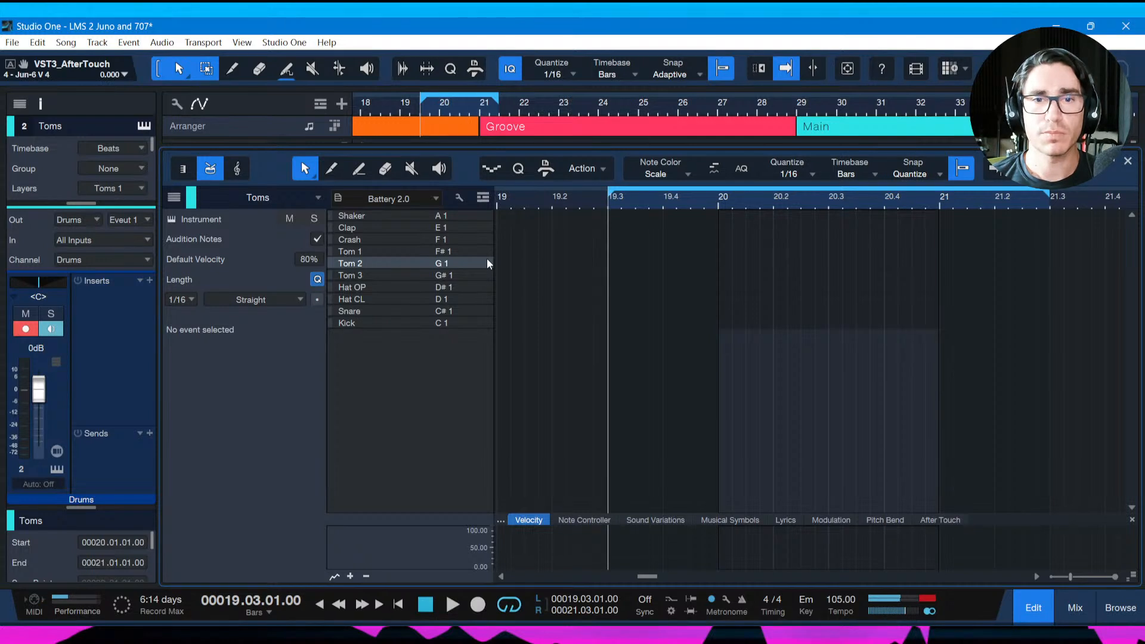
pyautogui.press('space')
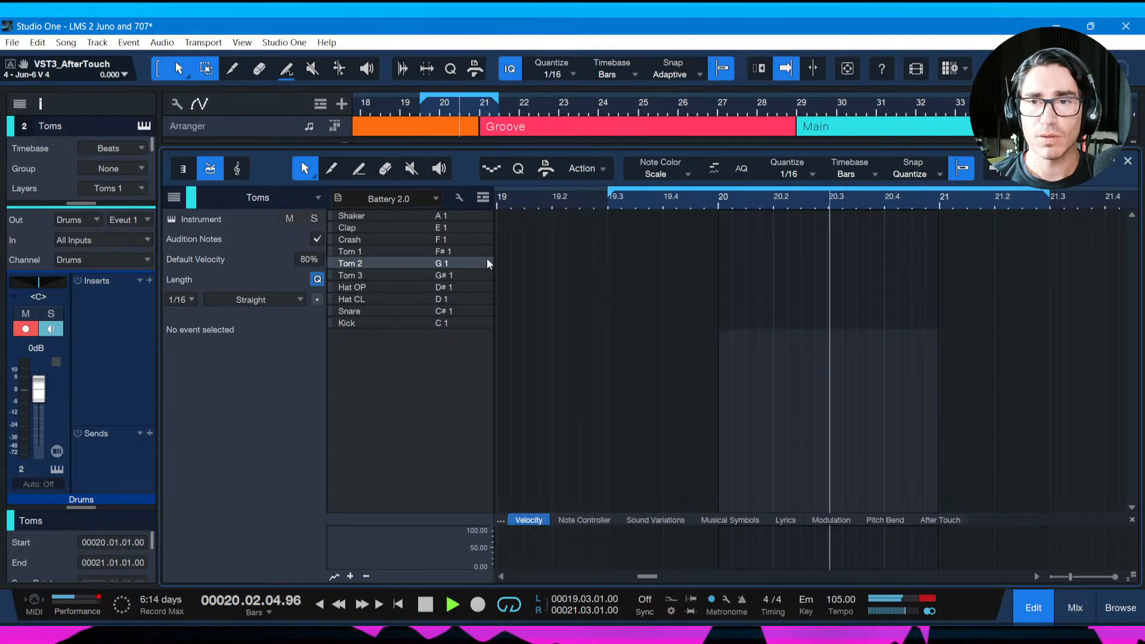
pyautogui.press('space')
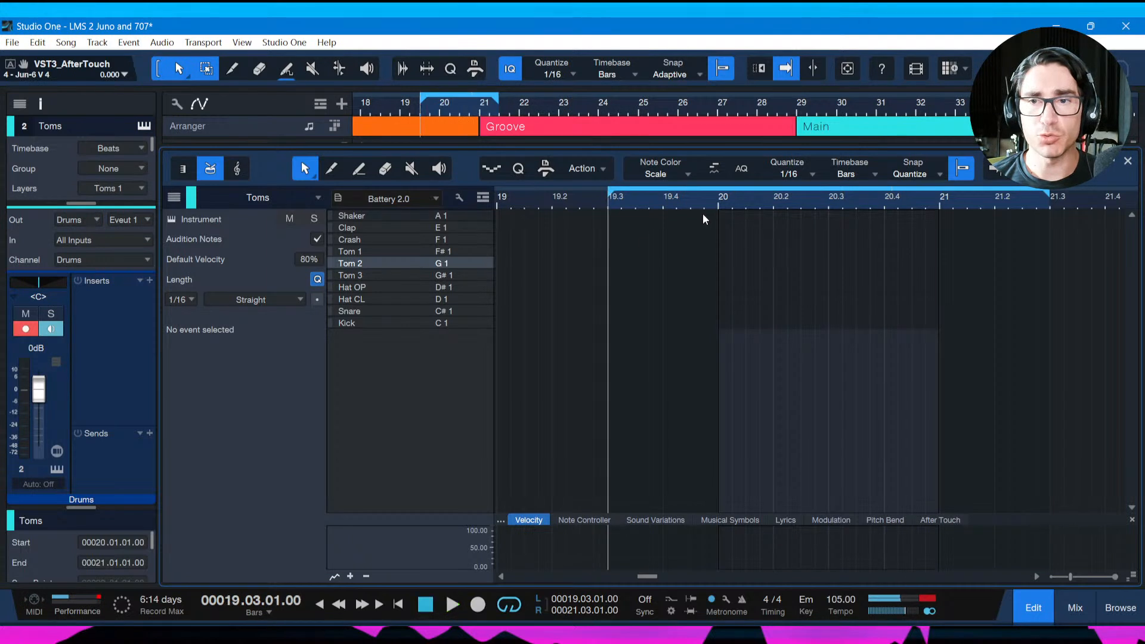
# Write a descending sixteenth-note fill from 20.3.3 to 20.4.3 with two Tom 1 hits, two Tom 2 hits and one Tom 3 hit.
pyautogui.keyDown('alt'); pyautogui.click(858, 251); pyautogui.keyUp('alt')
pyautogui.keyDown('alt'); pyautogui.click(872, 251); pyautogui.keyUp('alt')
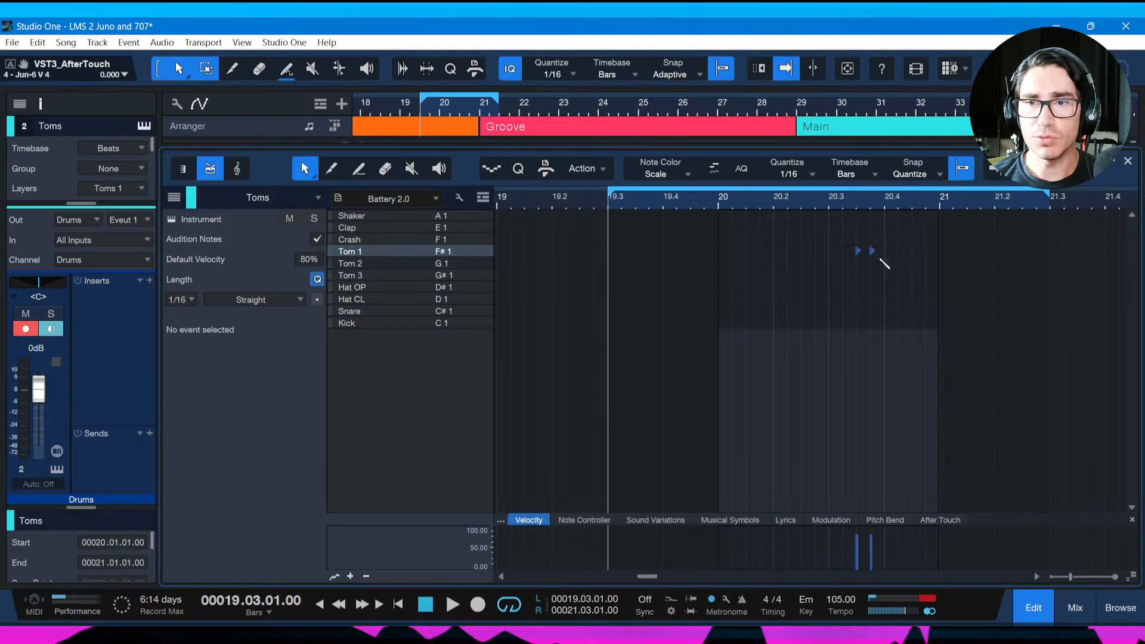
pyautogui.moveTo(875, 253); pyautogui.dragTo(875, 259)
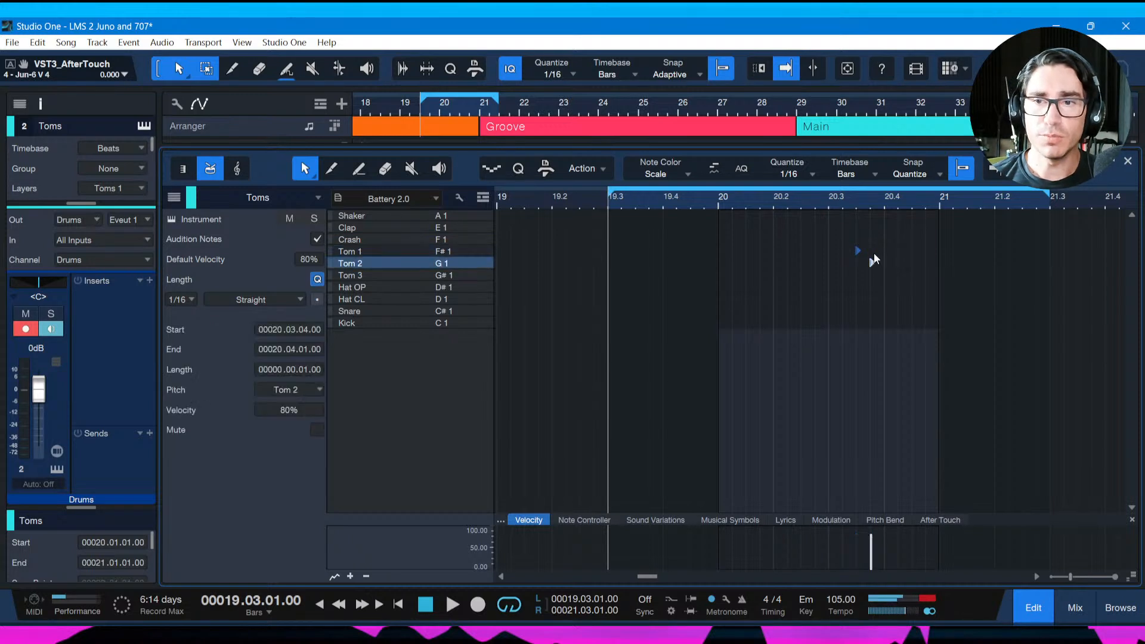
pyautogui.keyDown('alt'); pyautogui.click(887, 262); pyautogui.keyUp('alt')
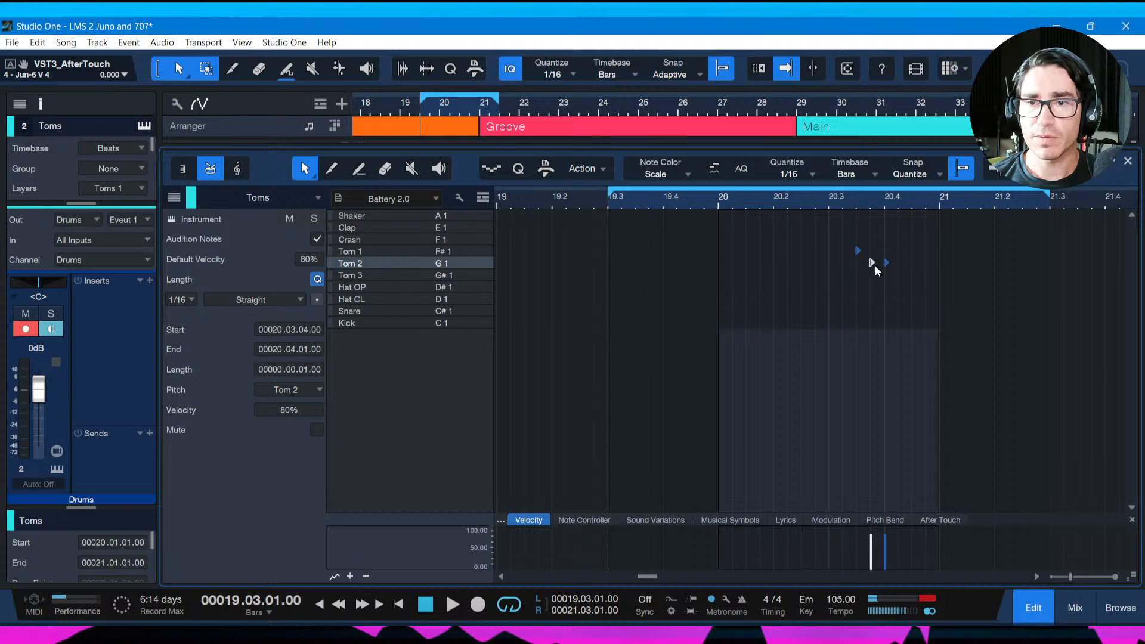
pyautogui.press('Up')
pyautogui.press('Right')
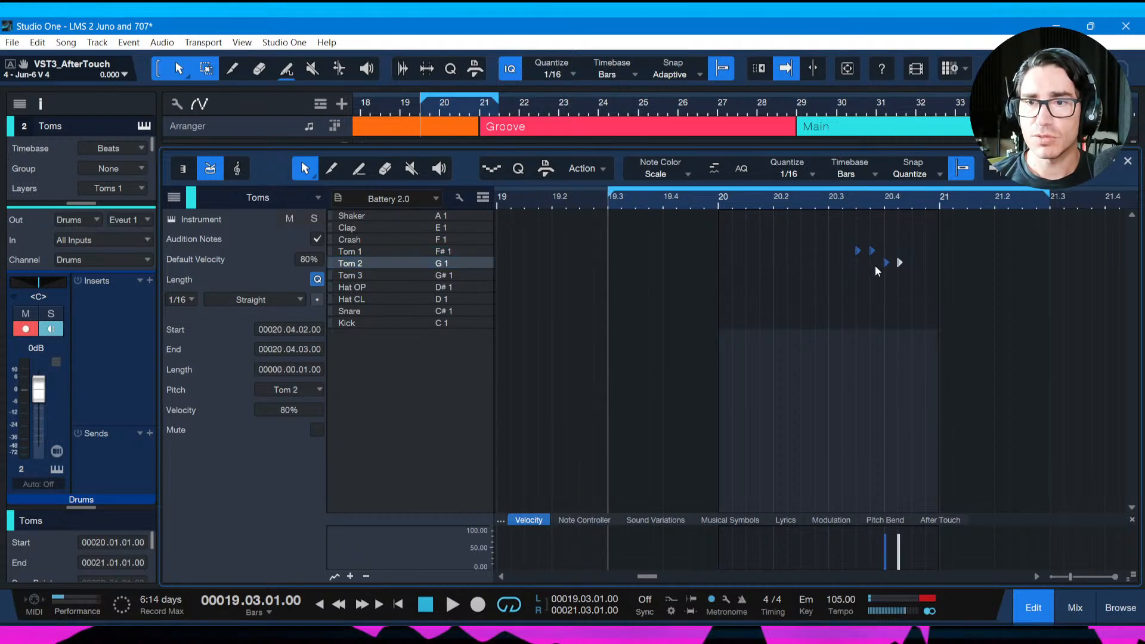
pyautogui.press('d')
pyautogui.press('Down')
# Audition the looped tom fill while checking the tom channels in the mixer, and save the song.
pyautogui.press('space')
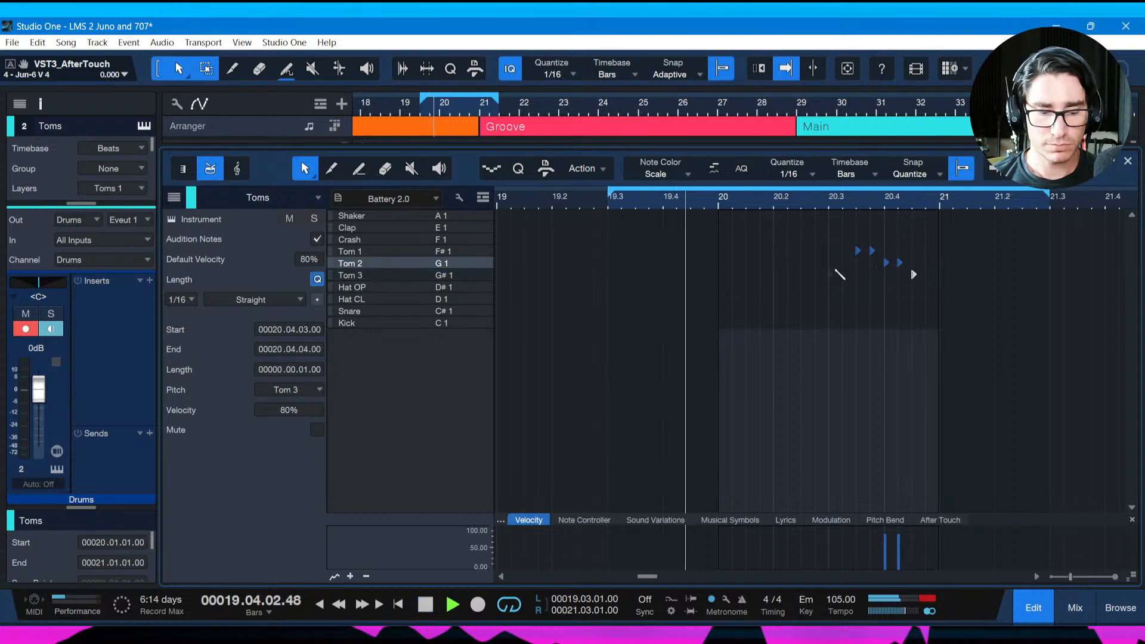
pyautogui.hotkey('ctrl', 's')
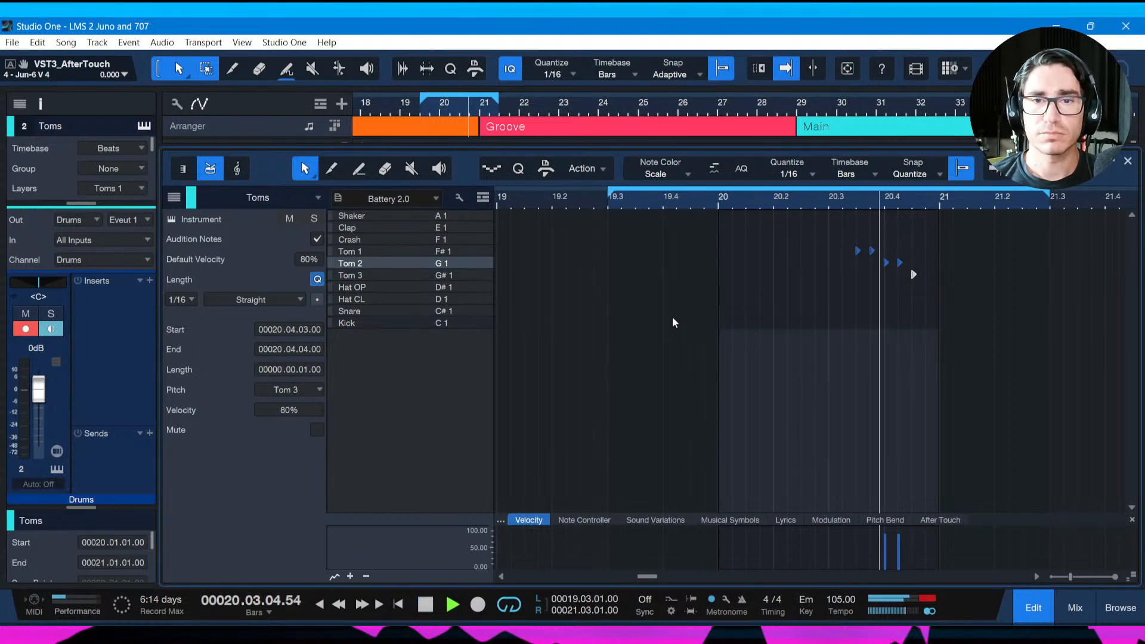
pyautogui.press('space')
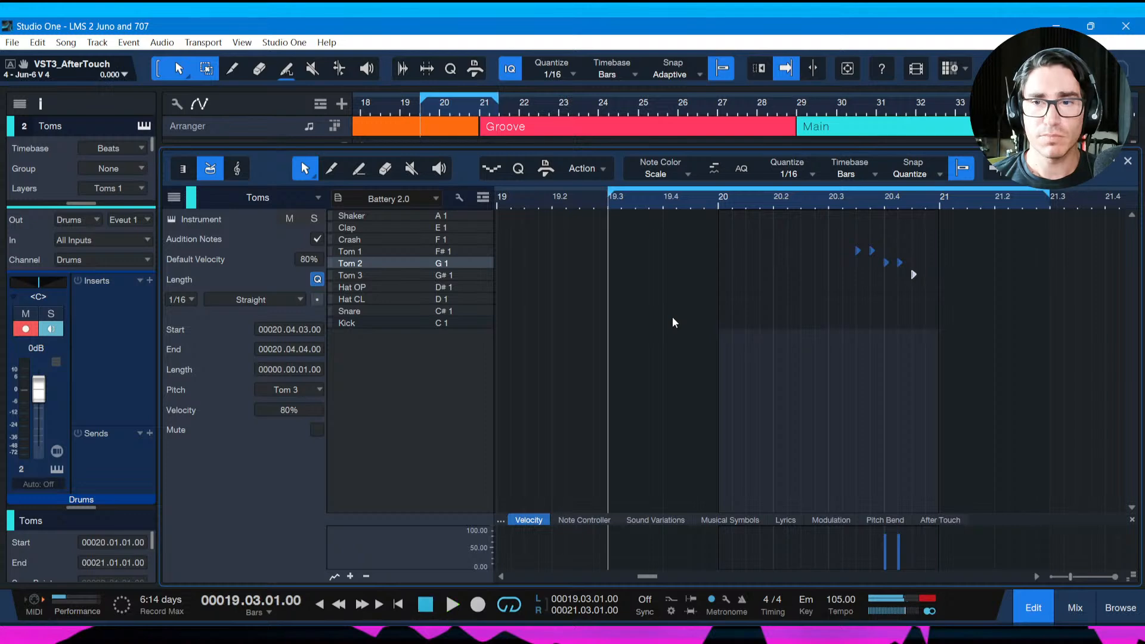
pyautogui.press('F3')
pyautogui.press('space')
pyautogui.hotkey('ctrl', 's')
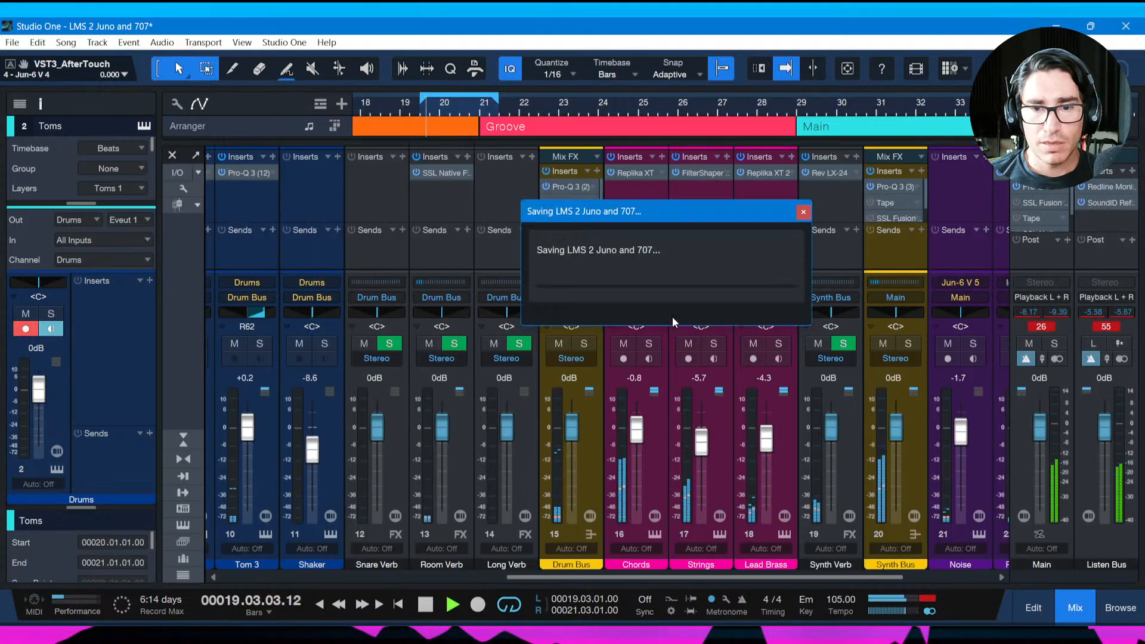
pyautogui.moveTo(637, 576); pyautogui.dragTo(464, 571)
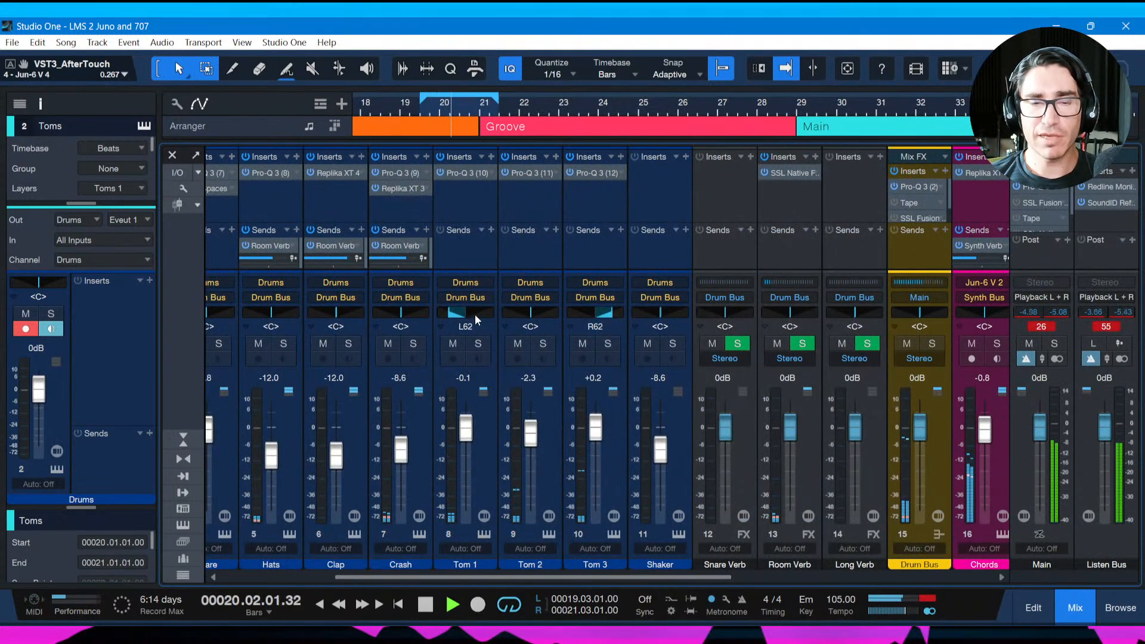
pyautogui.moveTo(459, 310)
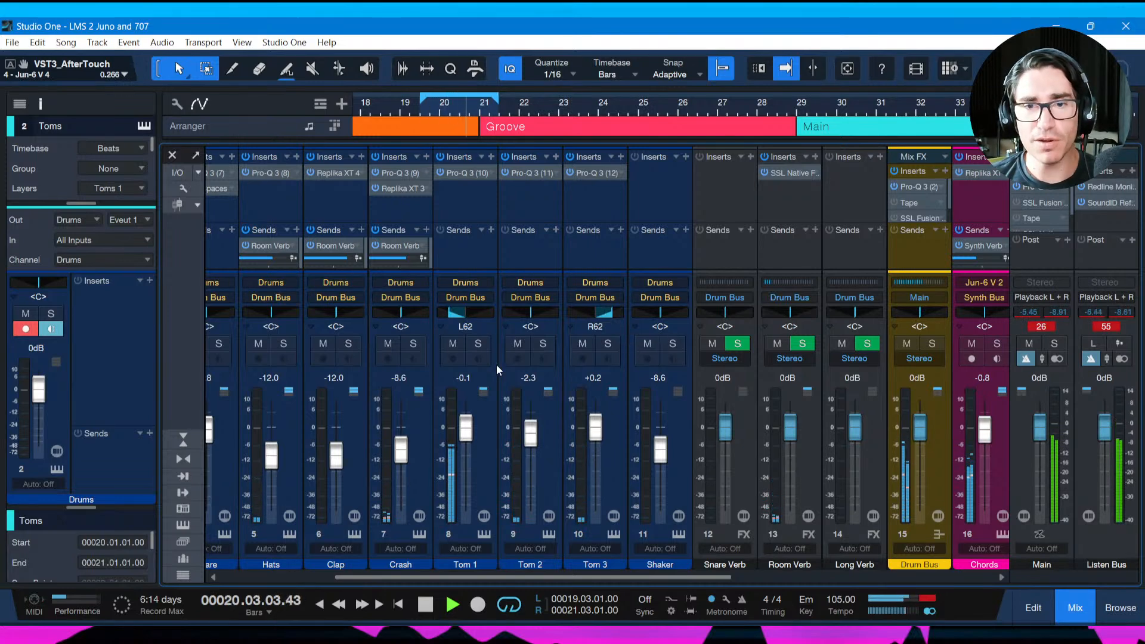
pyautogui.press('space')
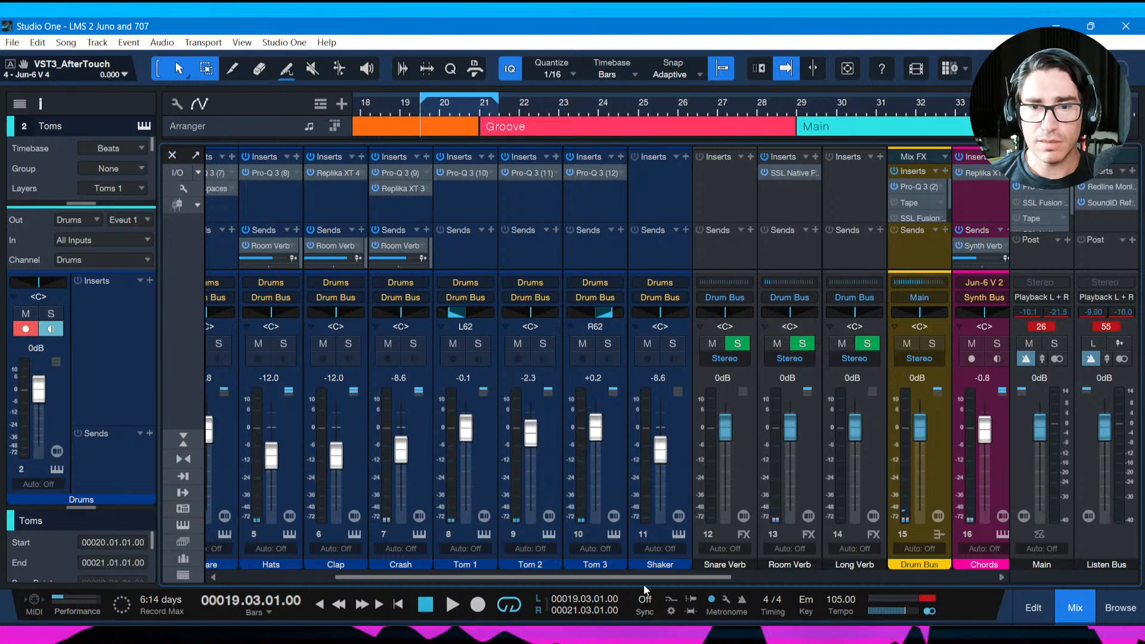
# Add a VCA channel controlling the Tom 1, Tom 2 and Tom 3 channels.
pyautogui.click(490, 472)
pyautogui.keyDown('shift'); pyautogui.click(537, 467); pyautogui.keyUp('shift')
pyautogui.keyDown('shift'); pyautogui.click(615, 453); pyautogui.keyUp('shift')
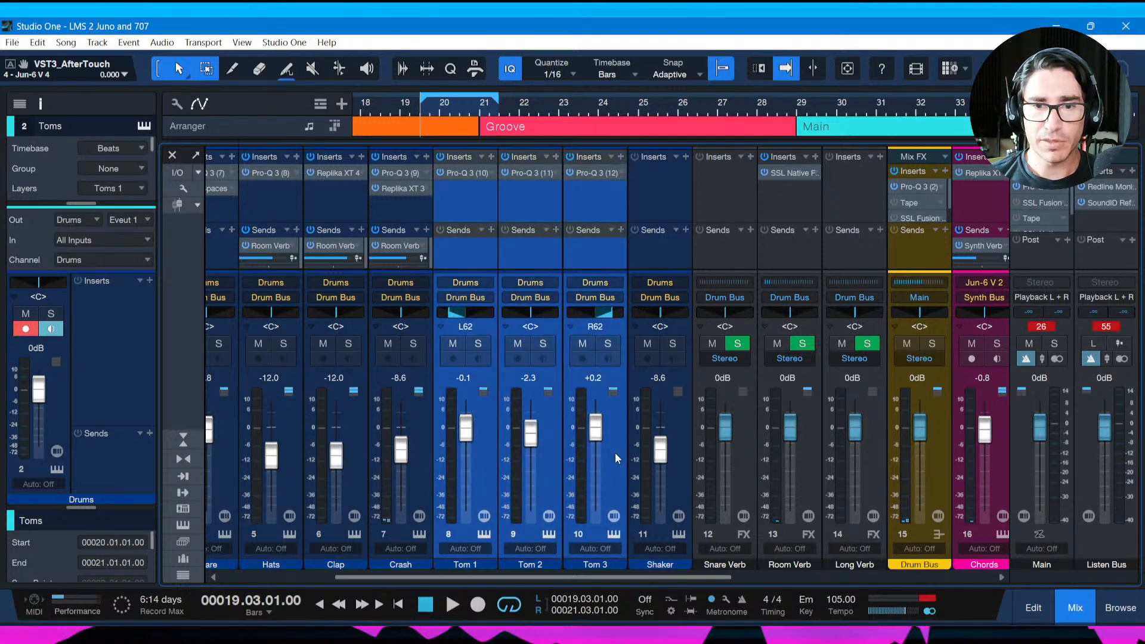
pyautogui.rightClick(615, 453)
pyautogui.click(689, 321)
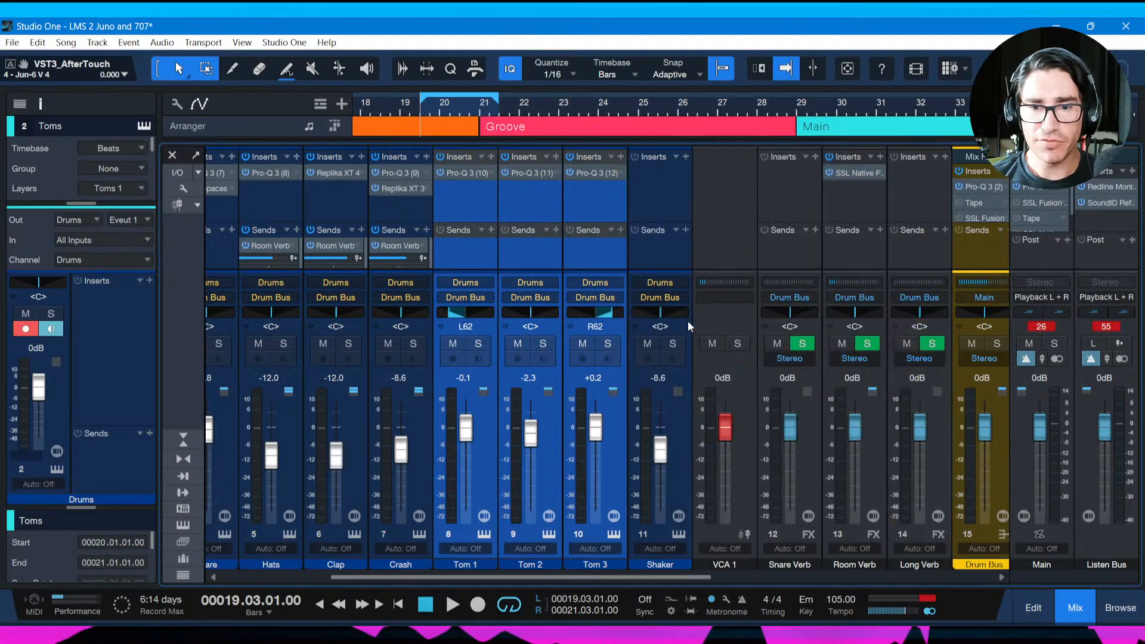
# Rename the new VCA channel to TOMS VCA and lower its level to -1.8 dB.
pyautogui.doubleClick(720, 565)
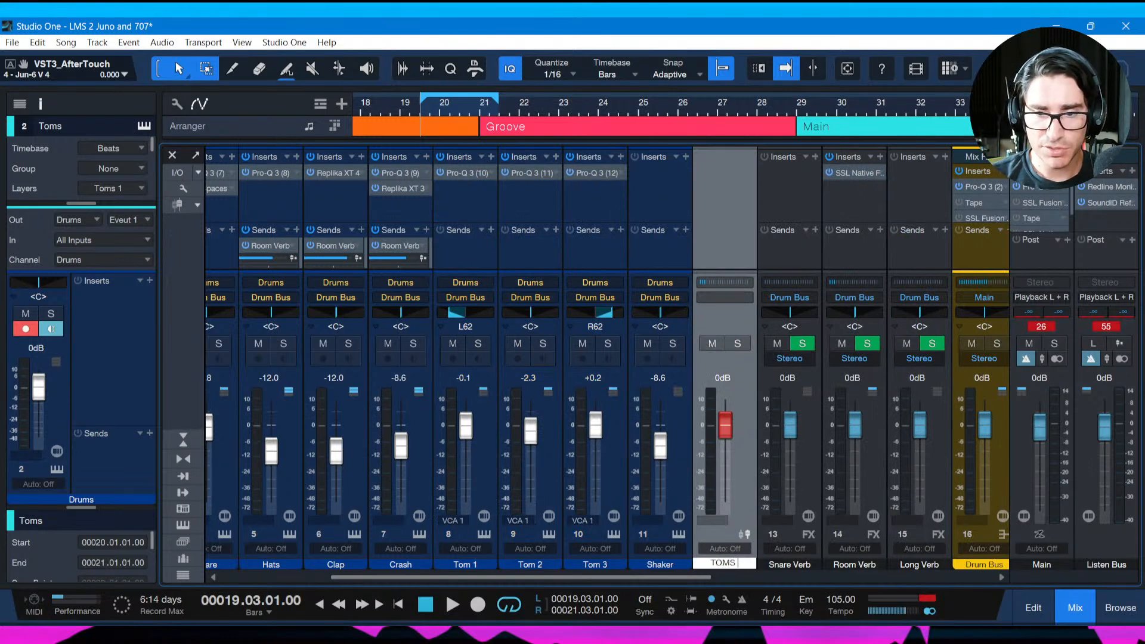
pyautogui.write('TOMS VCA')
pyautogui.press('Return')
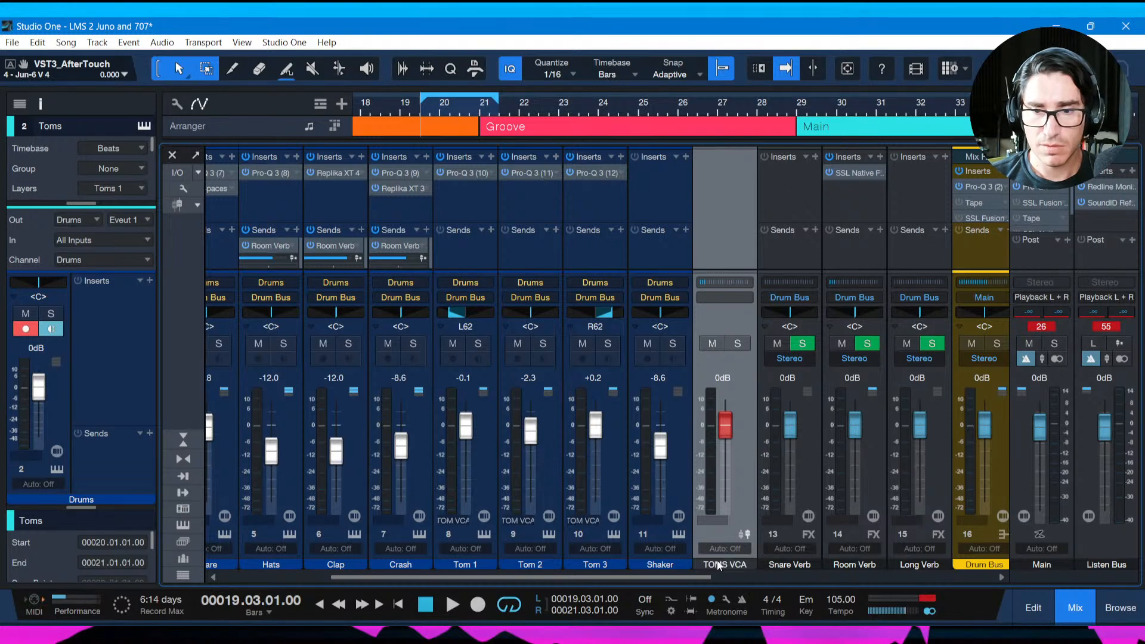
pyautogui.moveTo(725, 425); pyautogui.dragTo(724, 436)
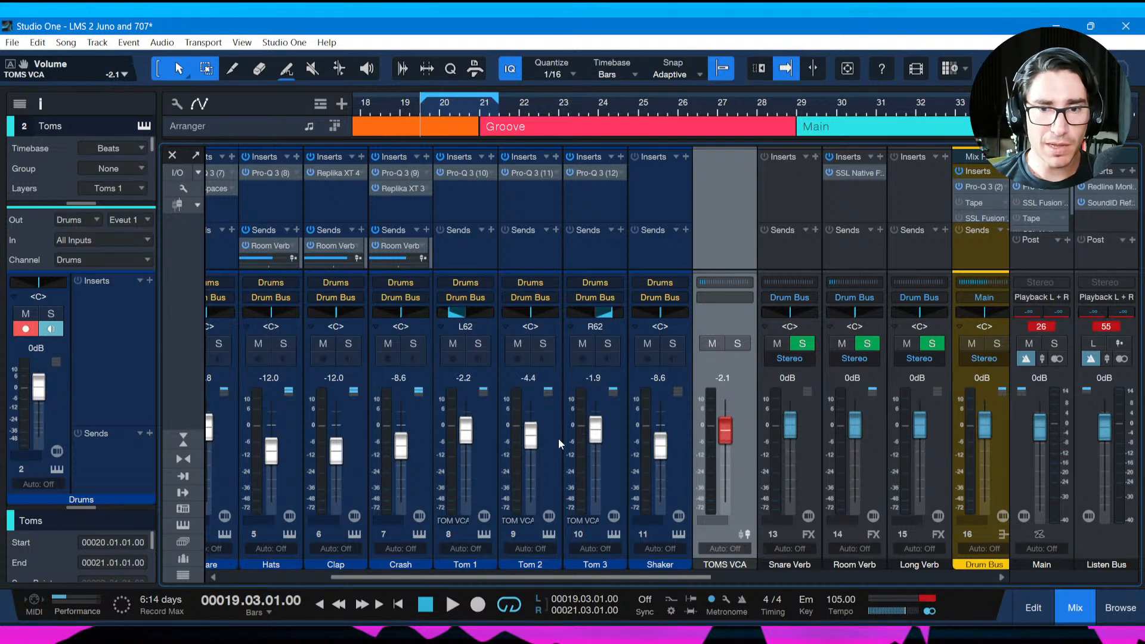
pyautogui.moveTo(725, 441); pyautogui.dragTo(728, 439)
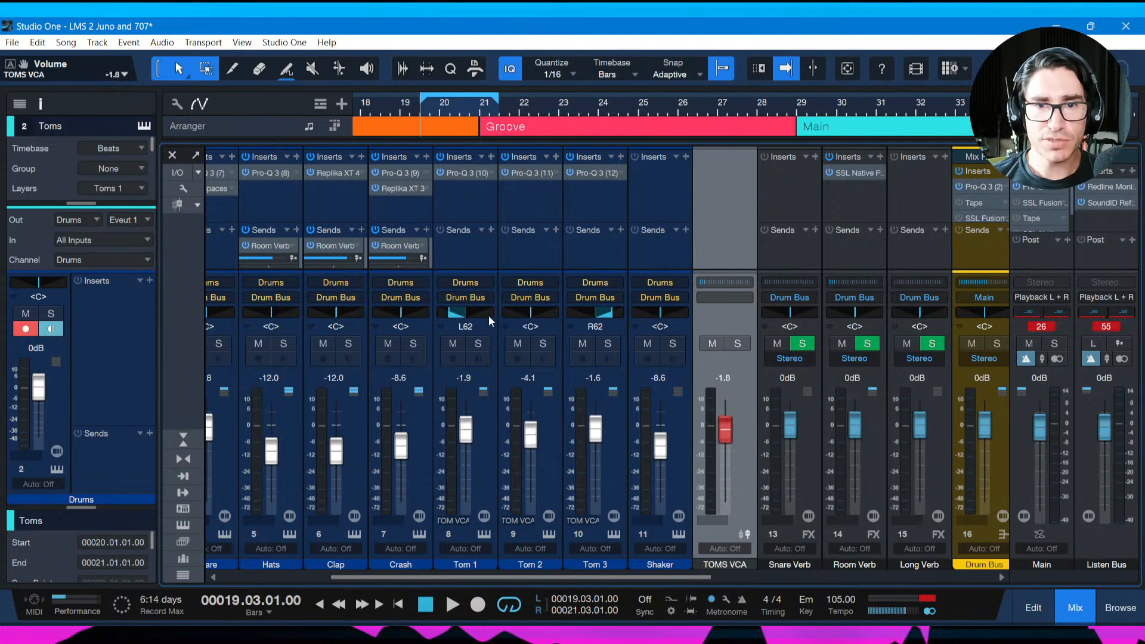
# Add an FX channel beside Snare Verb and name it Toms Verb.
pyautogui.rightClick(778, 250)
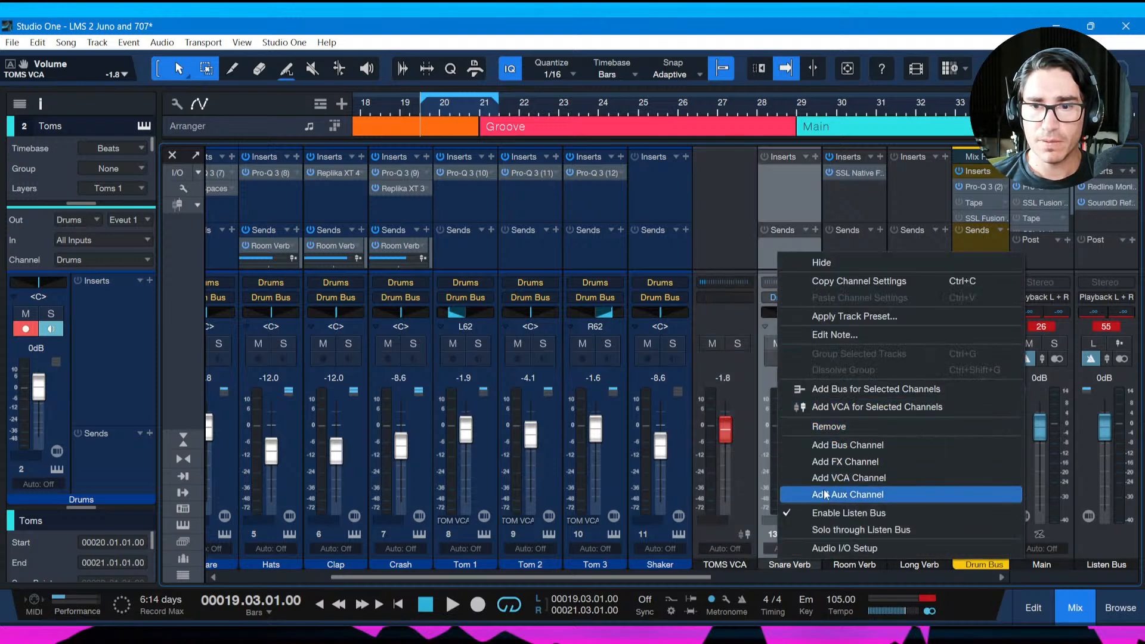
pyautogui.click(829, 464)
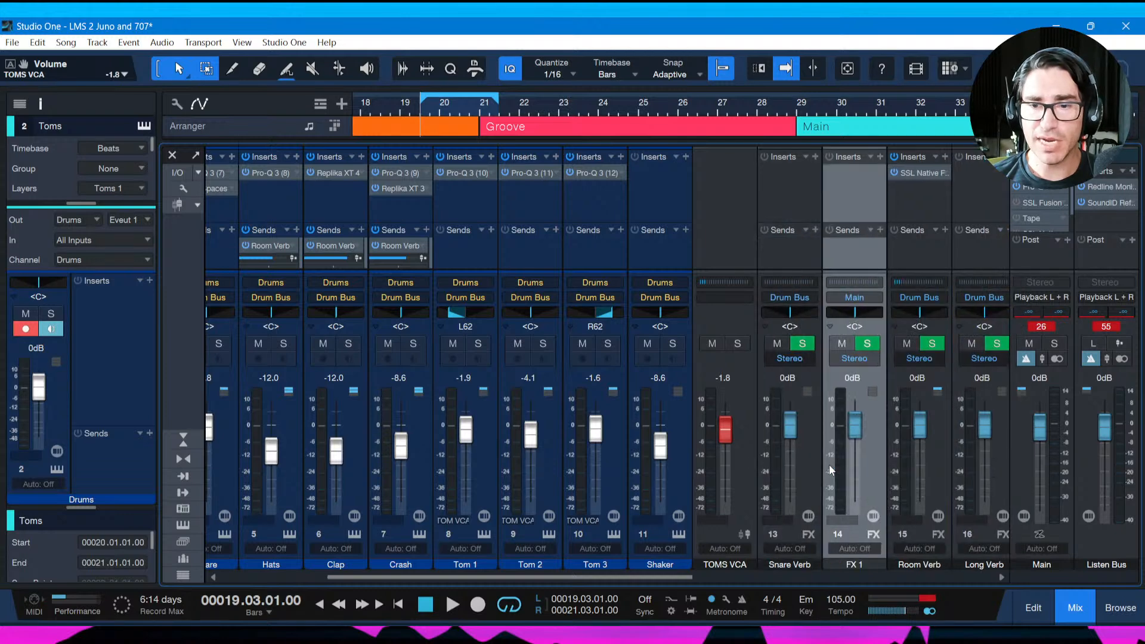
pyautogui.write('Toms Verb')
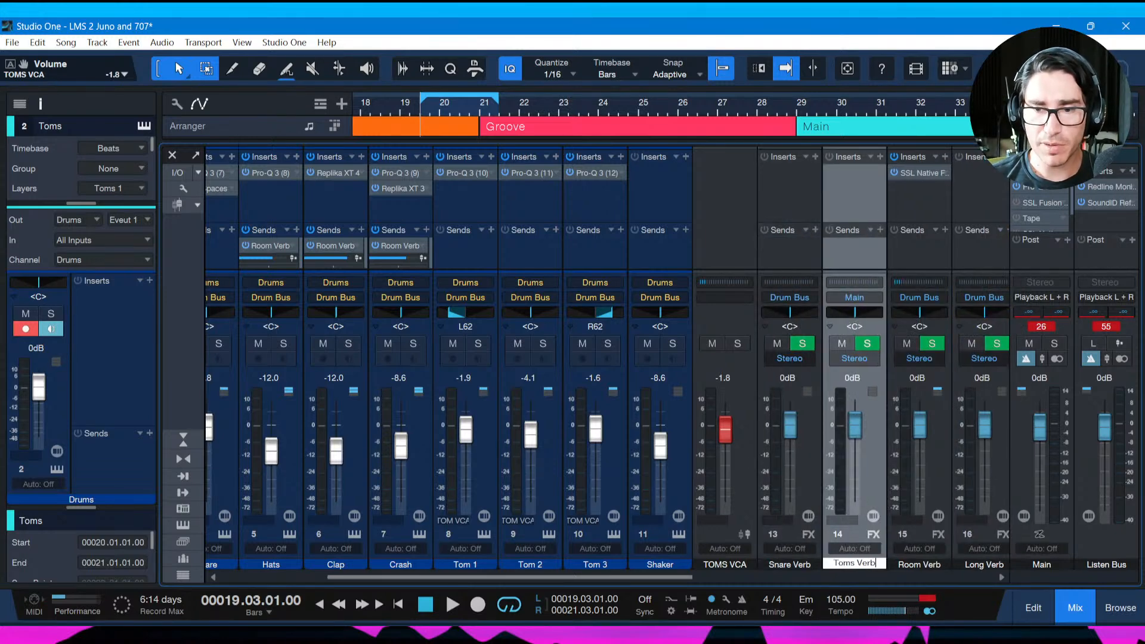
pyautogui.press('Return')
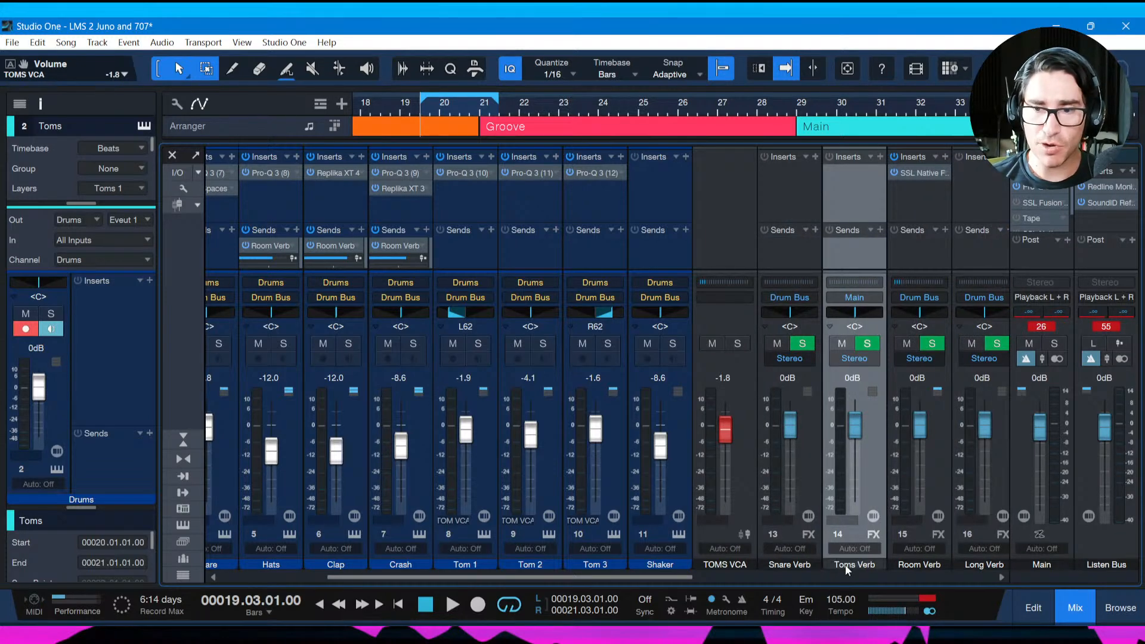
# Insert the 80s Spaces reverb on the Toms Verb channel, close its window, and save the song.
pyautogui.click(881, 157)
pyautogui.write('80s')
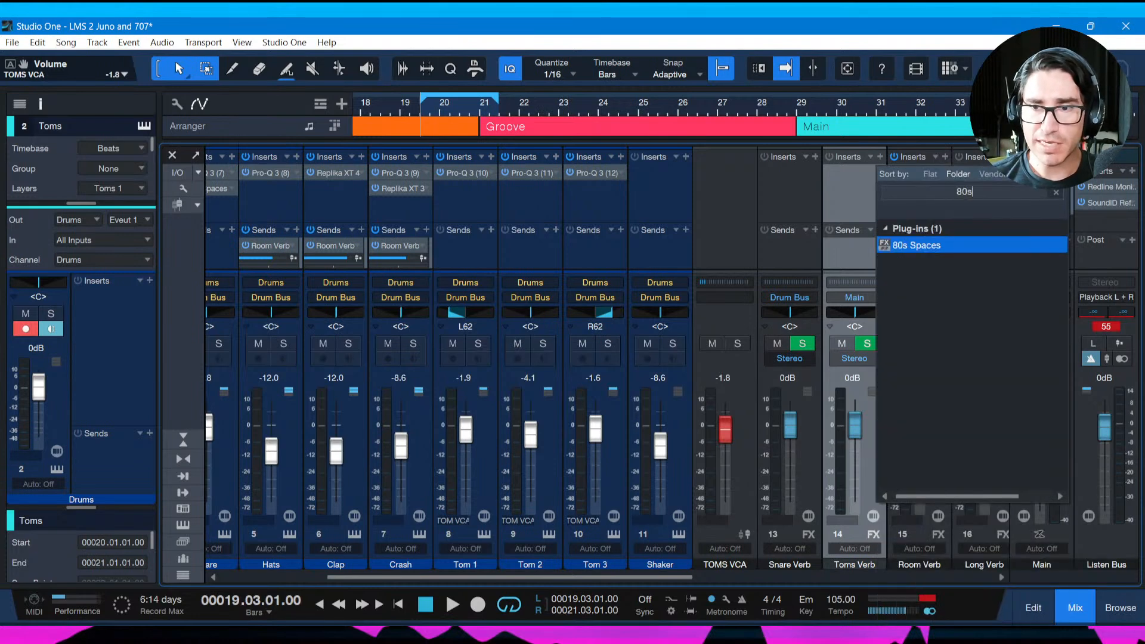
pyautogui.press('Return')
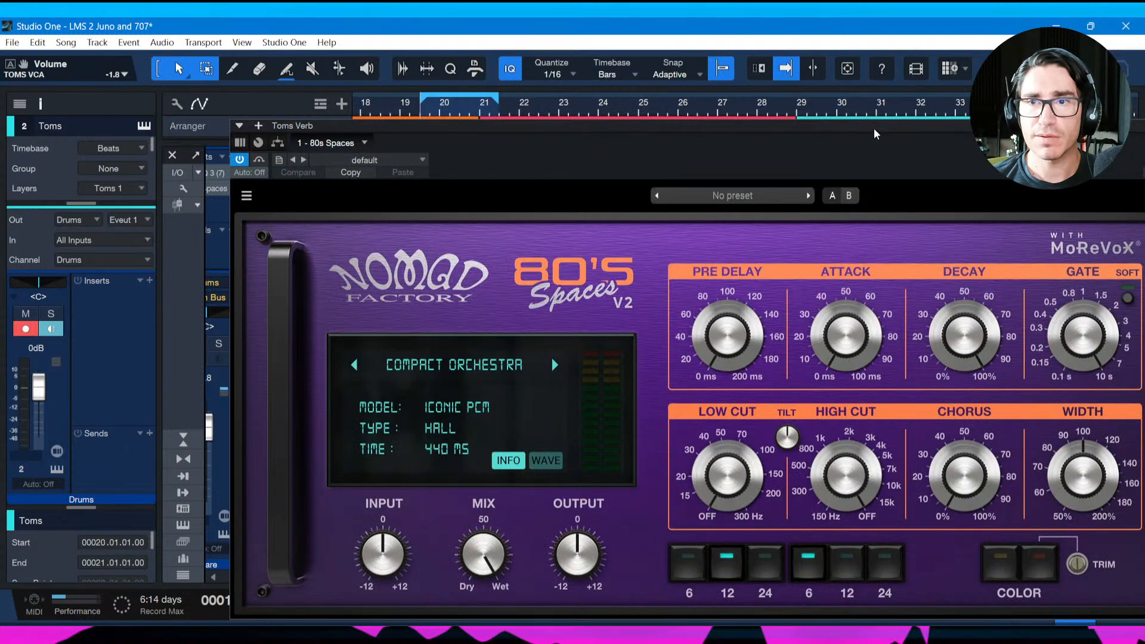
pyautogui.moveTo(877, 136); pyautogui.dragTo(710, 92)
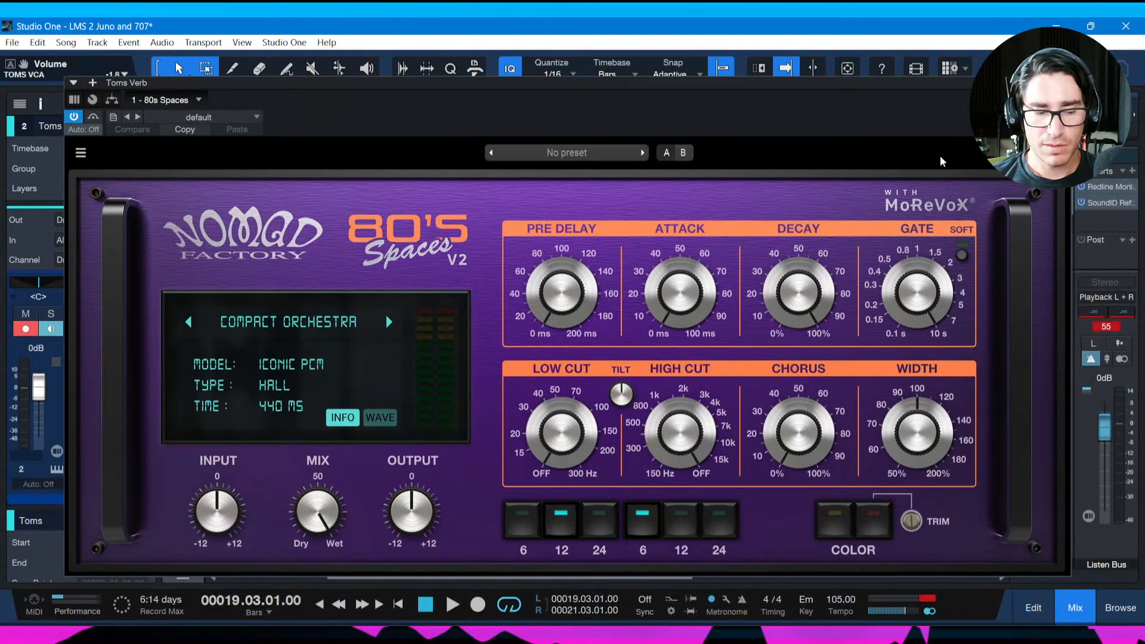
pyautogui.click(1064, 83)
pyautogui.hotkey('ctrl', 's')
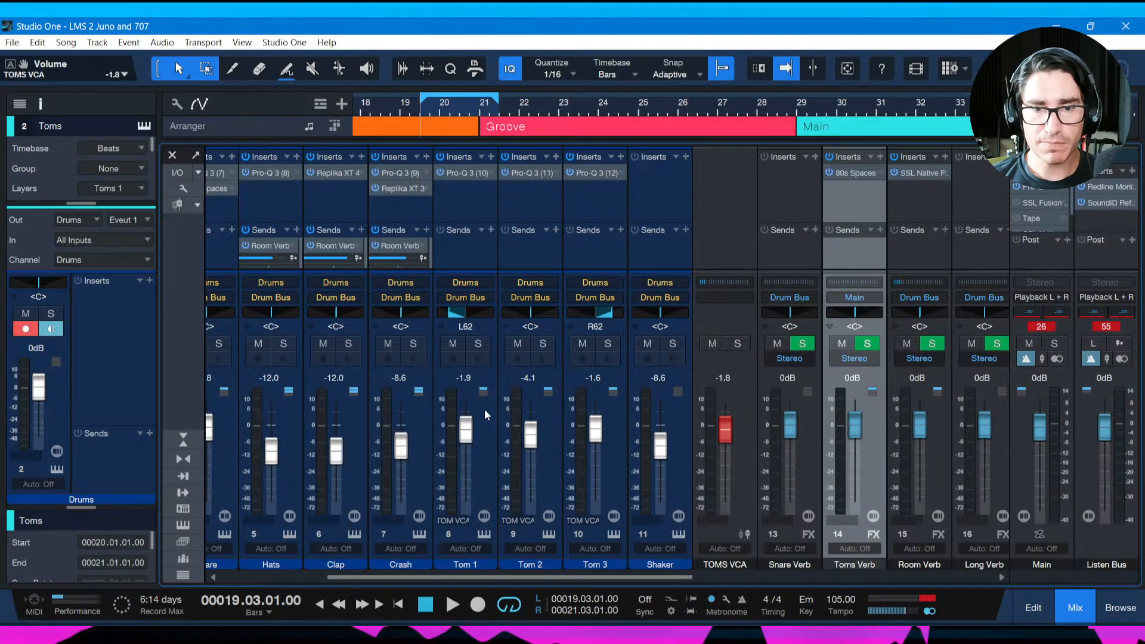
# Add a send to Toms Verb on the Tom 1, Tom 2 and Tom 3 channels together.
pyautogui.click(484, 409)
pyautogui.keyDown('ctrl'); pyautogui.click(545, 410); pyautogui.keyUp('ctrl')
pyautogui.keyDown('ctrl'); pyautogui.click(610, 420); pyautogui.keyUp('ctrl')
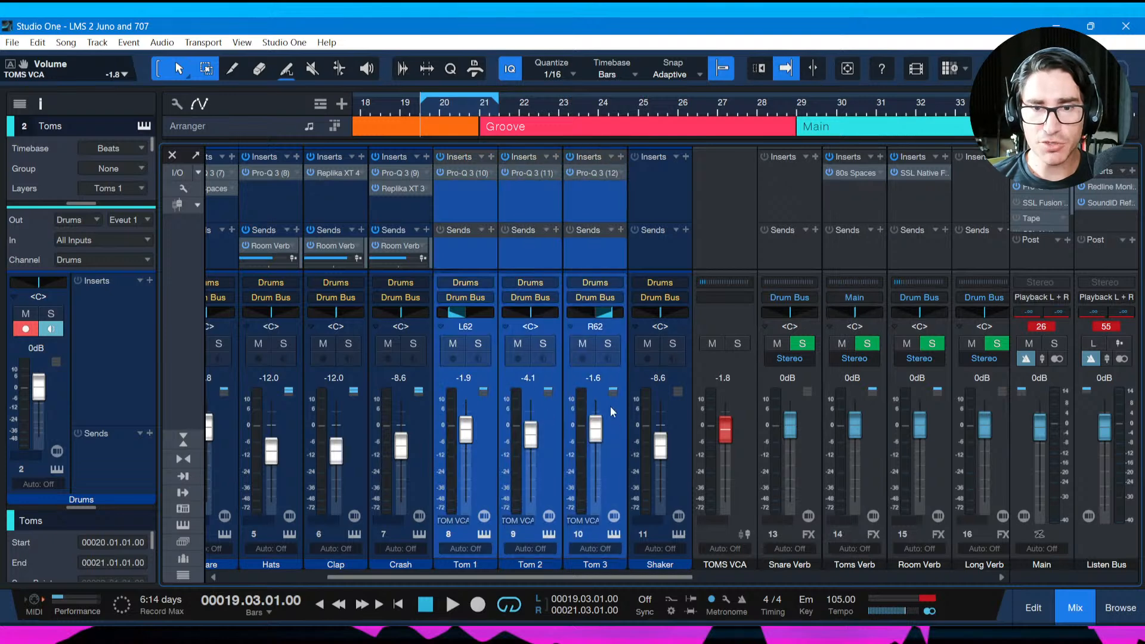
pyautogui.click(556, 231)
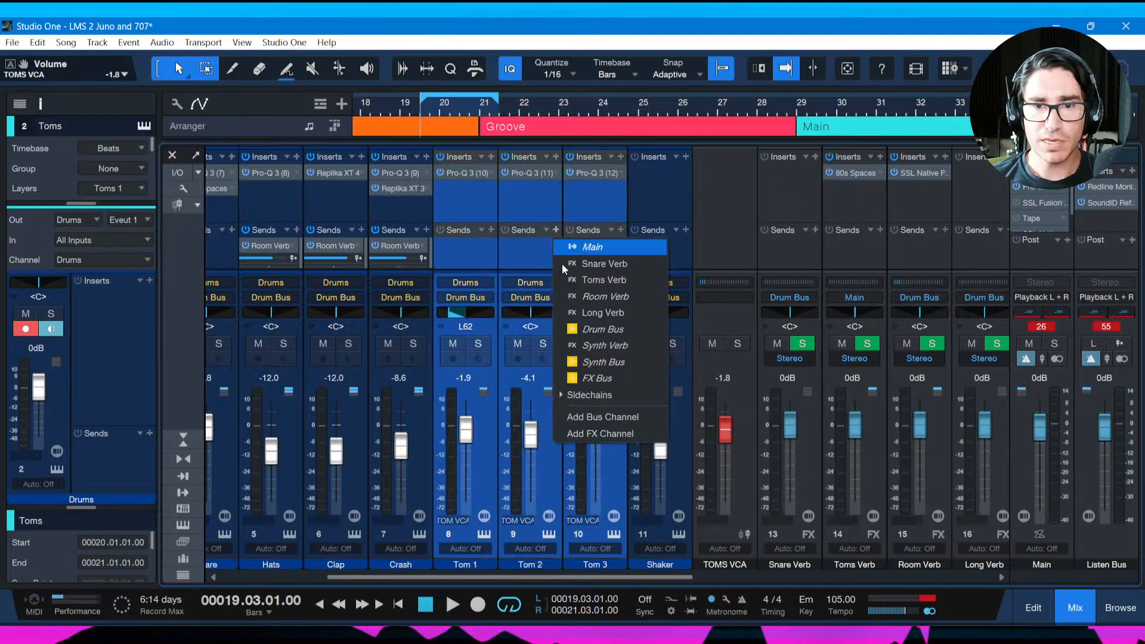
pyautogui.click(589, 280)
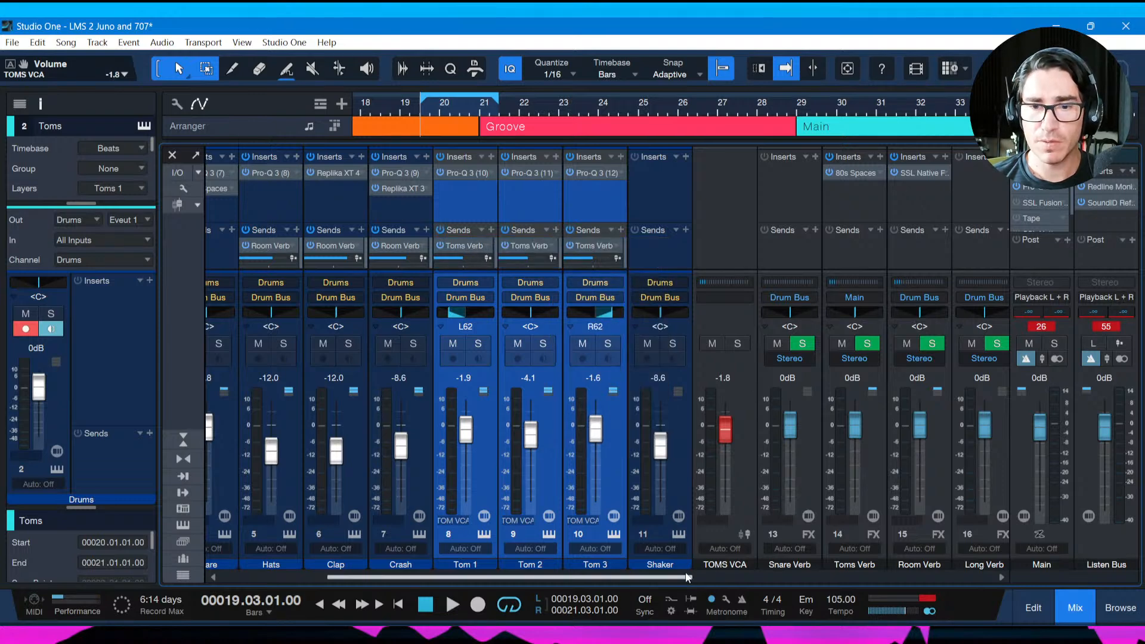
# Play the looped fill and load the drums preset 18-80sToms in 80s Spaces on the Toms Verb channel, closing the plug-in when done.
pyautogui.moveTo(682, 576); pyautogui.dragTo(726, 577)
pyautogui.press('space')
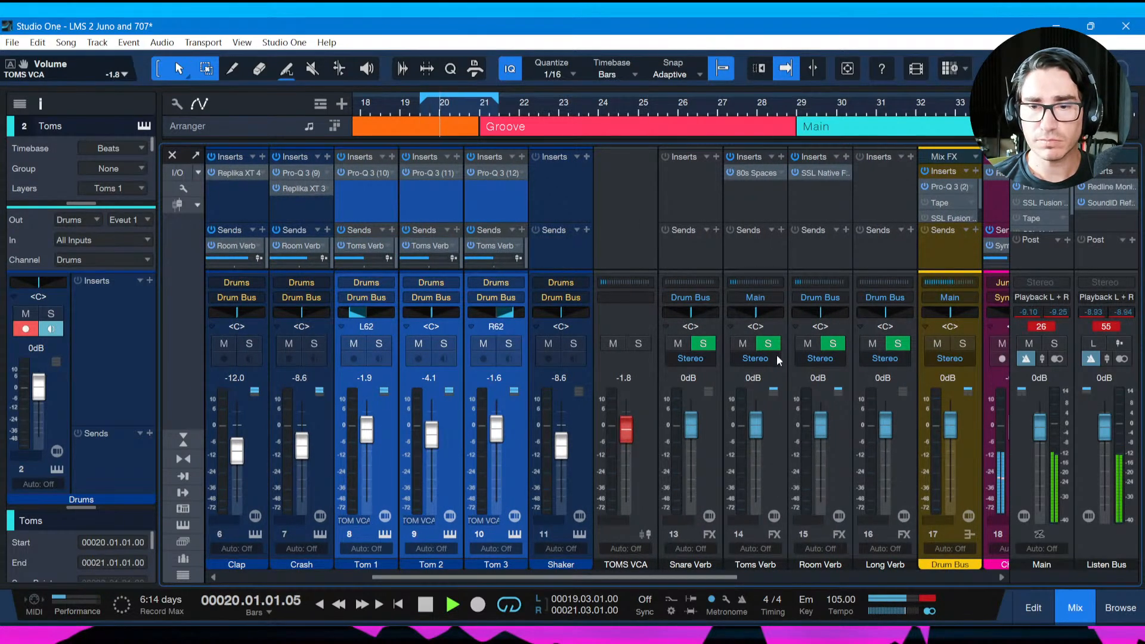
pyautogui.click(751, 209)
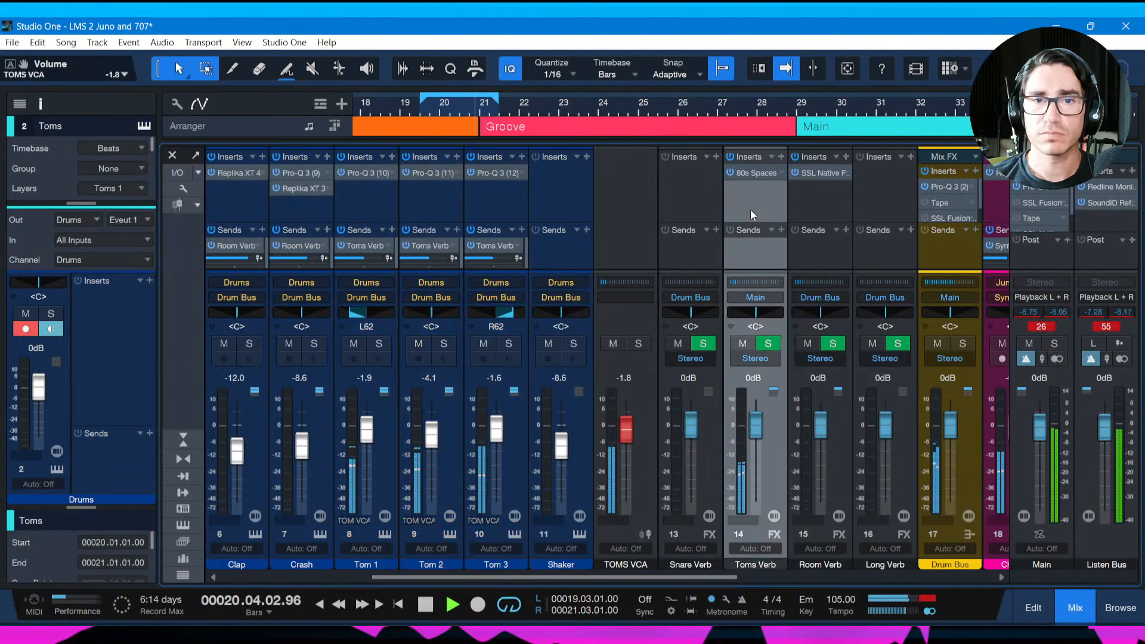
pyautogui.click(754, 172)
pyautogui.click(568, 154)
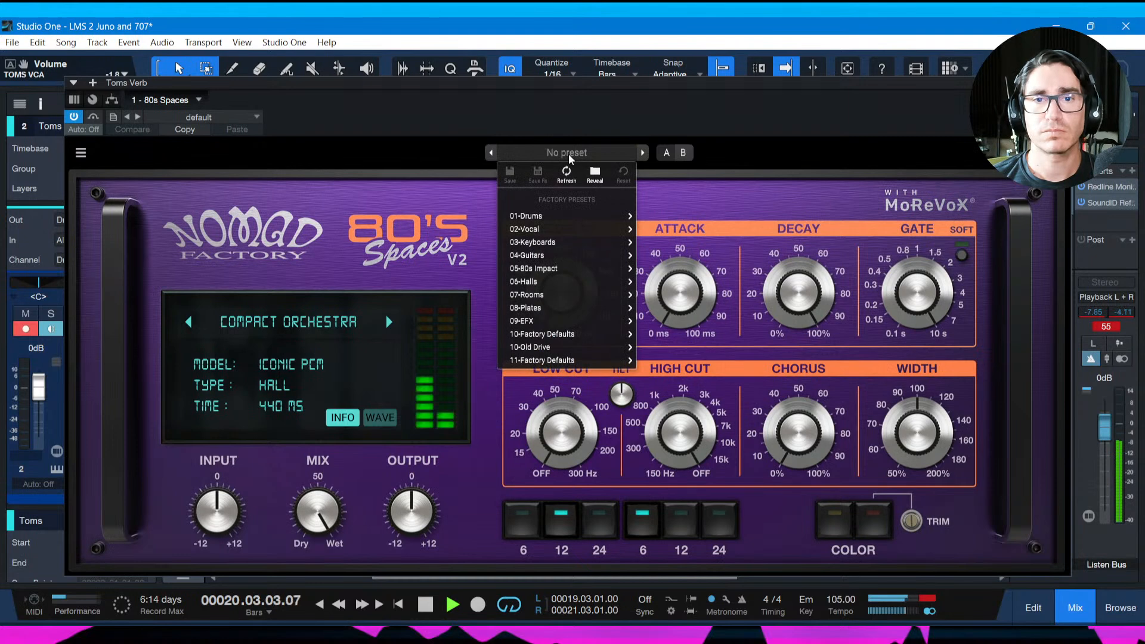
pyautogui.moveTo(607, 217)
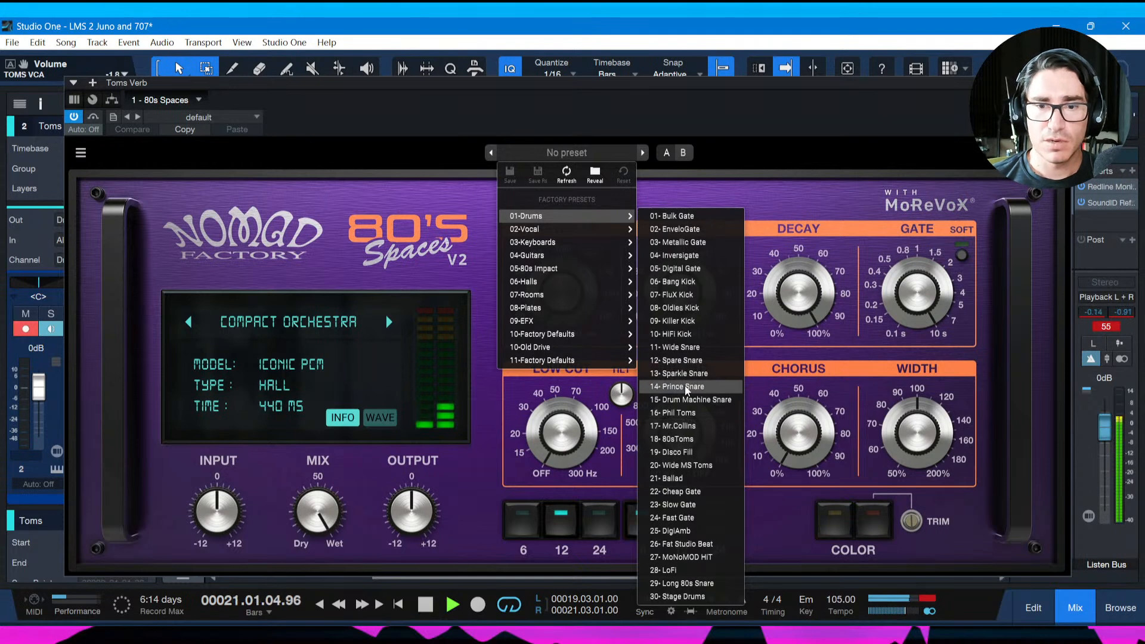
pyautogui.click(686, 442)
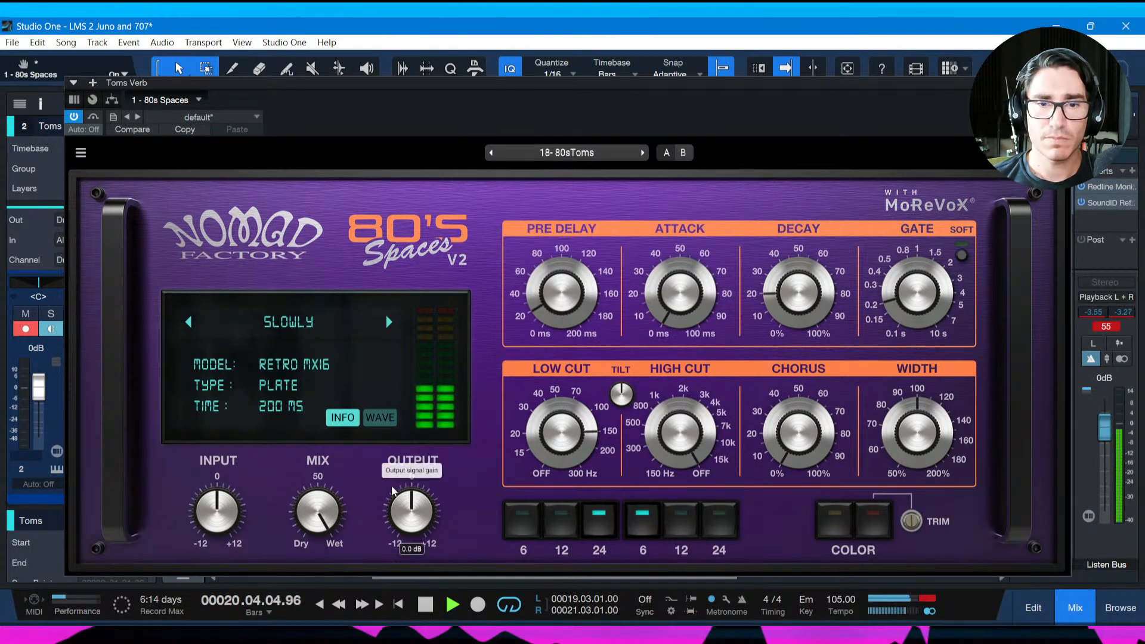
pyautogui.moveTo(892, 106); pyautogui.dragTo(887, 80)
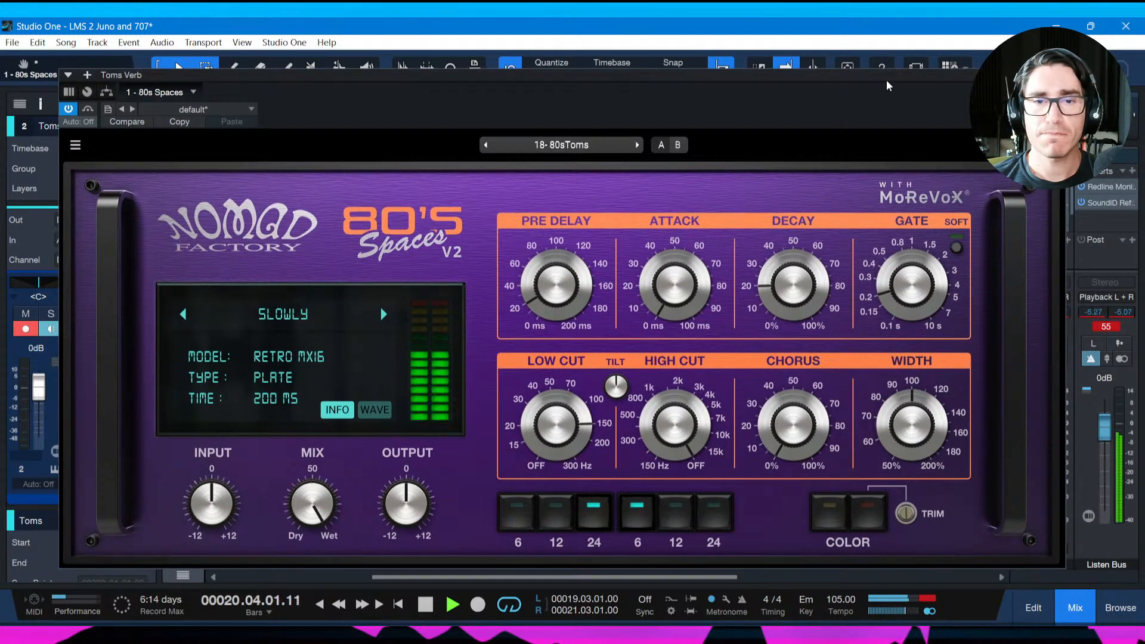
pyautogui.click(1056, 75)
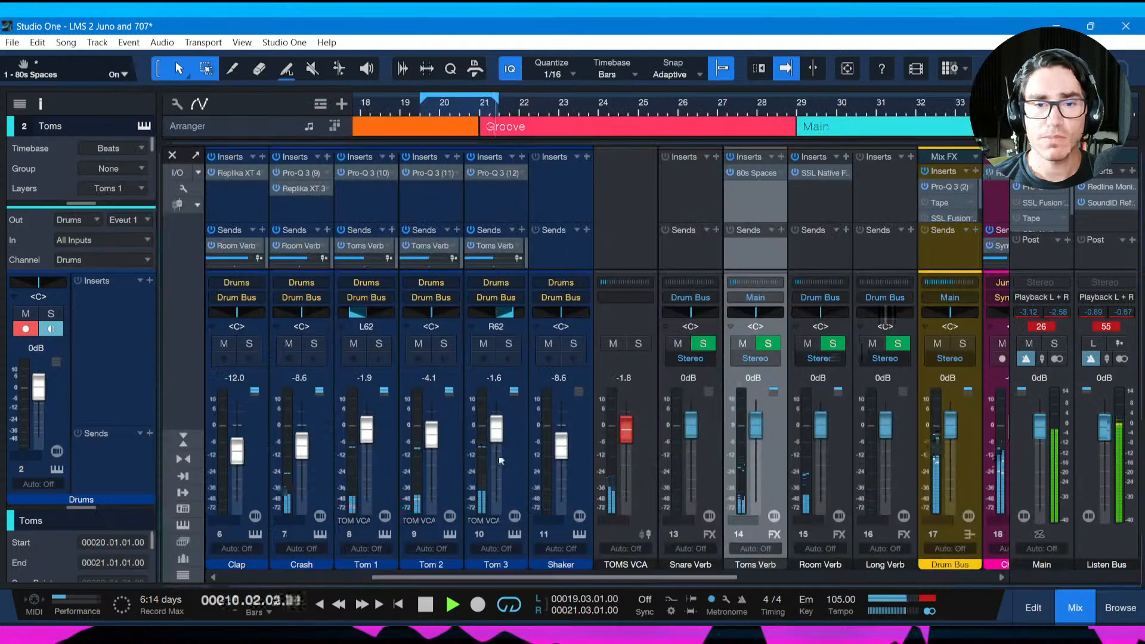
# Raise the TOMS VCA fader to -0.8 dB and the Toms Verb fader to +4.3 dB, then check the 80s Spaces settings.
pyautogui.moveTo(630, 441)
pyautogui.mouseDown()
pyautogui.moveTo(628, 421)
pyautogui.moveTo(627, 432)
pyautogui.mouseUp()
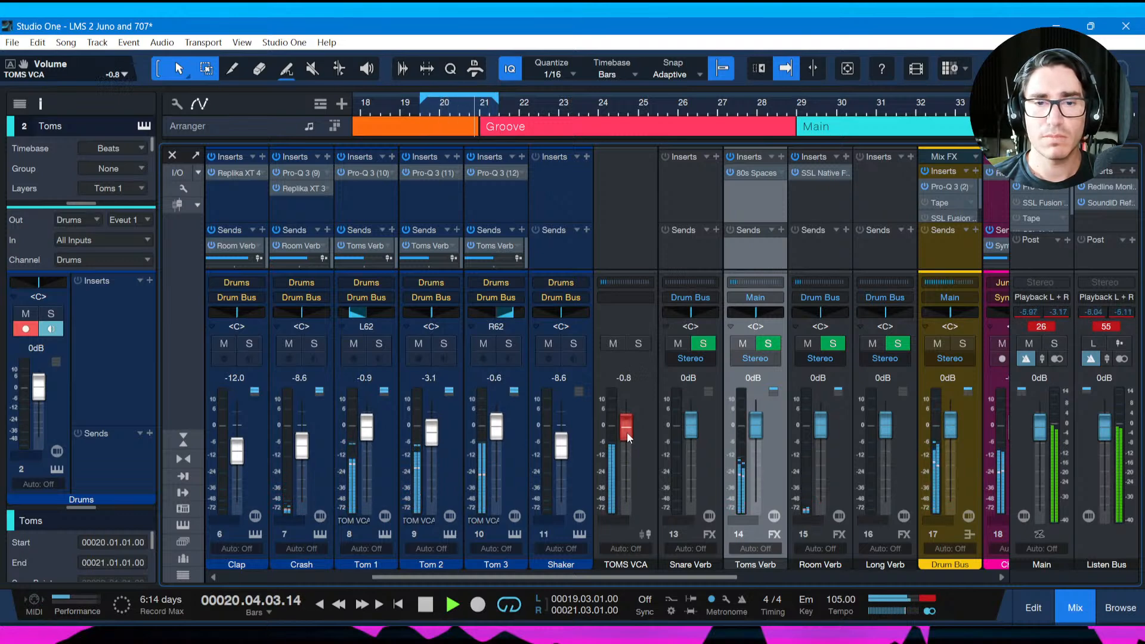
pyautogui.press('space')
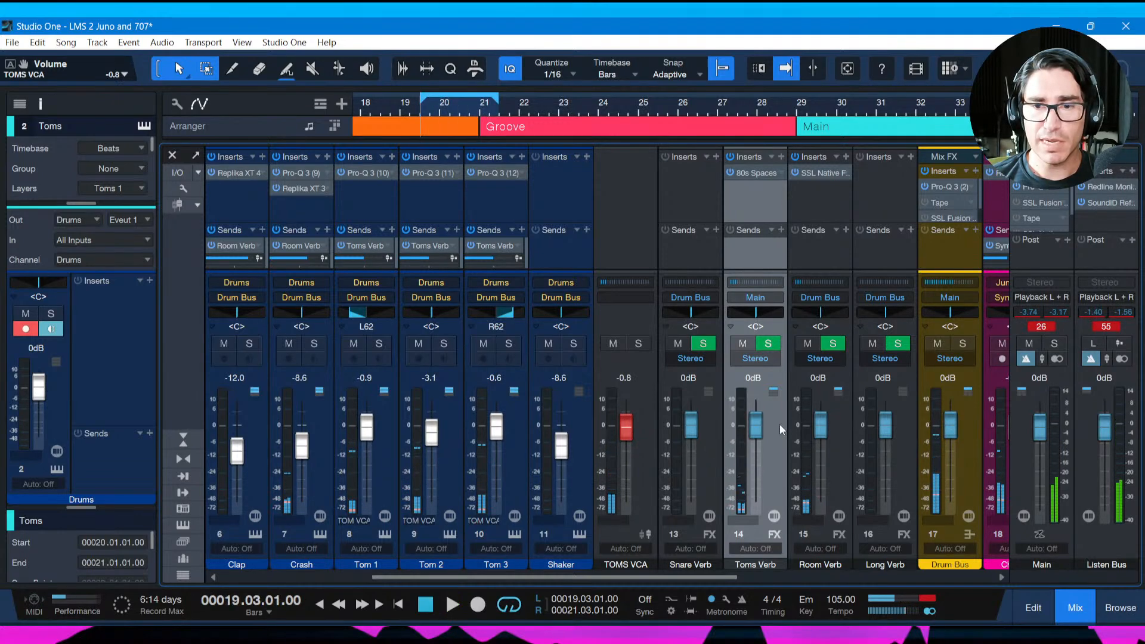
pyautogui.moveTo(761, 428); pyautogui.dragTo(760, 420)
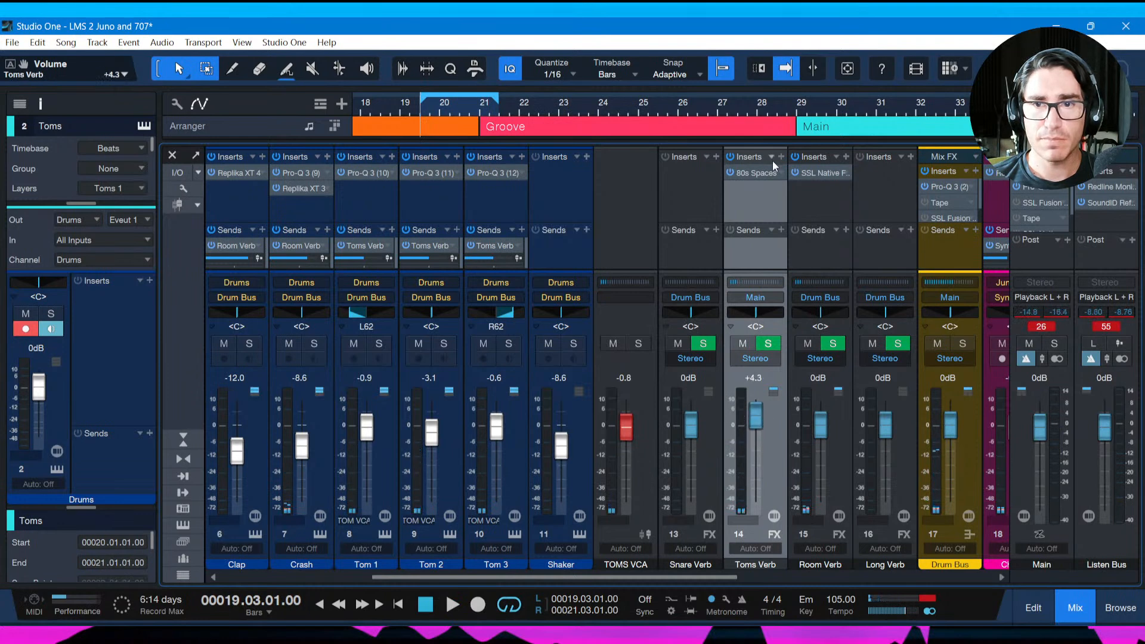
pyautogui.click(759, 173)
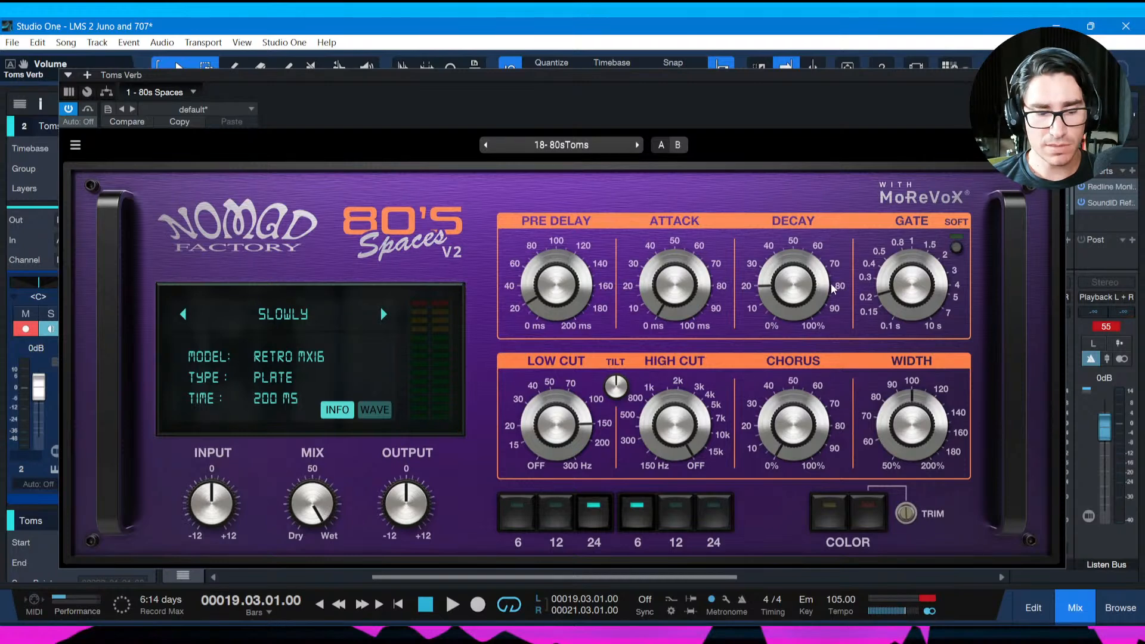
pyautogui.press('Escape')
# Set the Toms Verb fader to +4.0 dB and the TOMS VCA to -2.4 dB during playback, then close the mixer and save.
pyautogui.press('space')
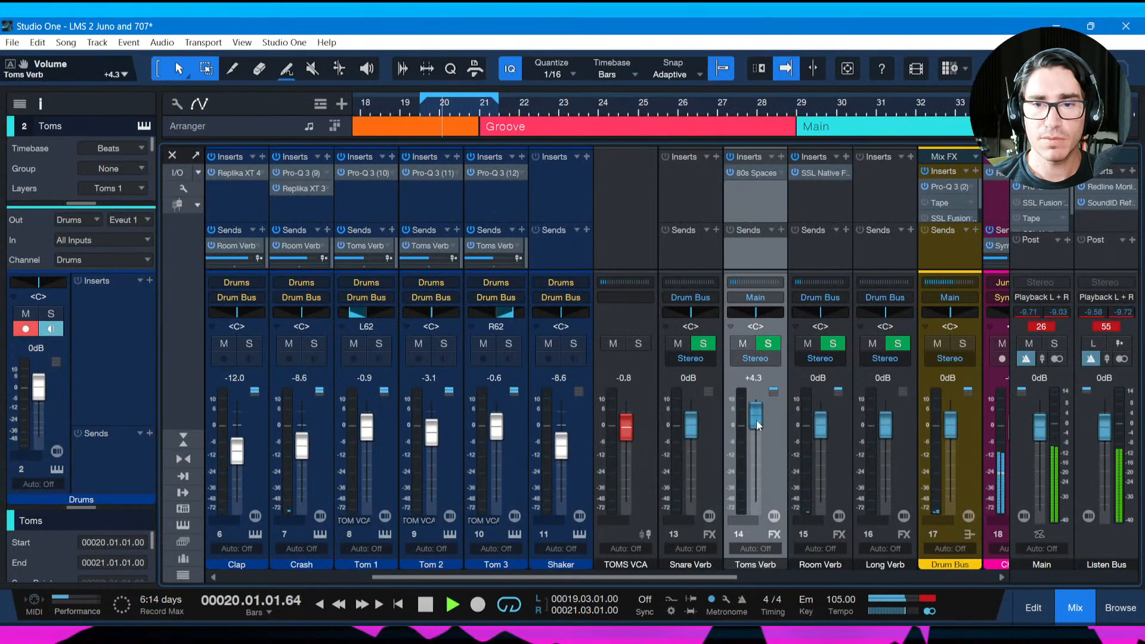
pyautogui.moveTo(756, 417); pyautogui.dragTo(756, 421)
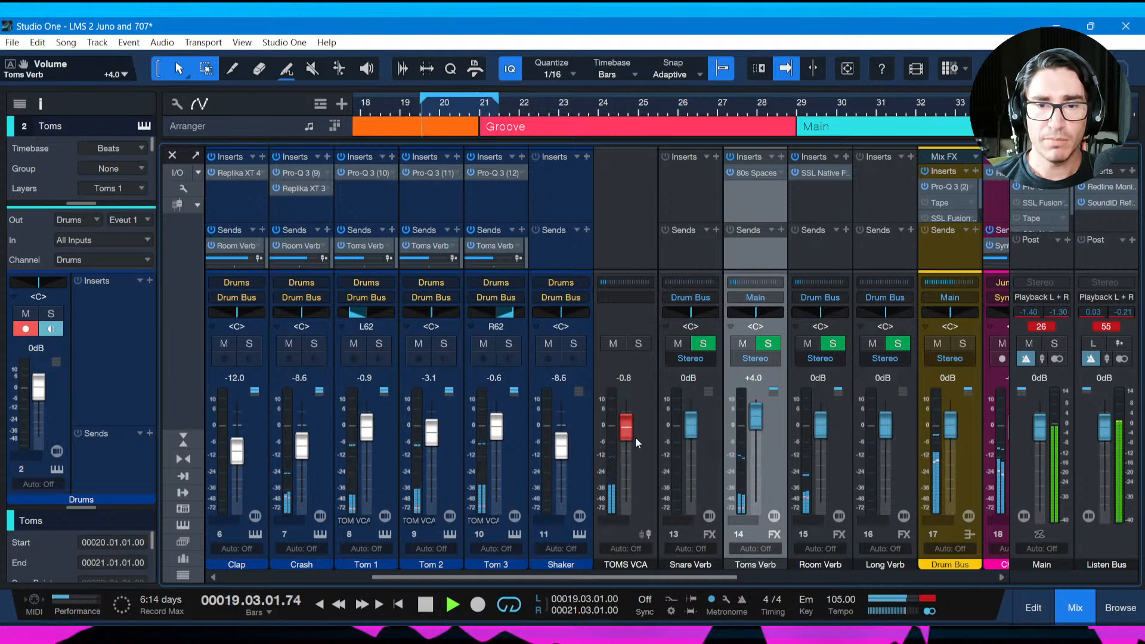
pyautogui.moveTo(629, 434); pyautogui.dragTo(629, 437)
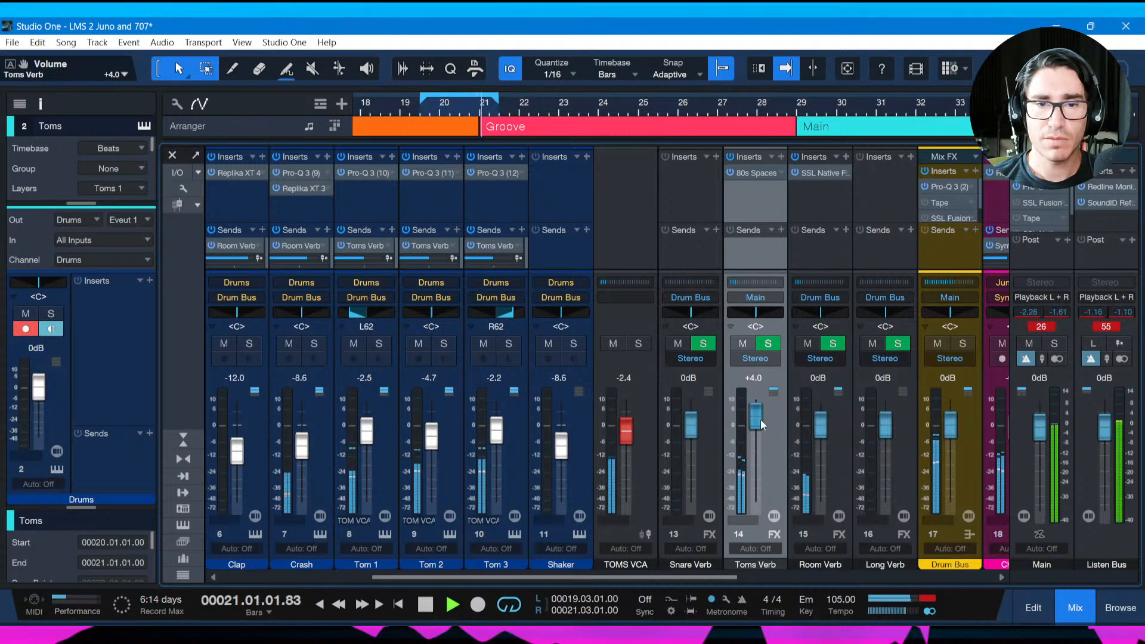
pyautogui.press('space')
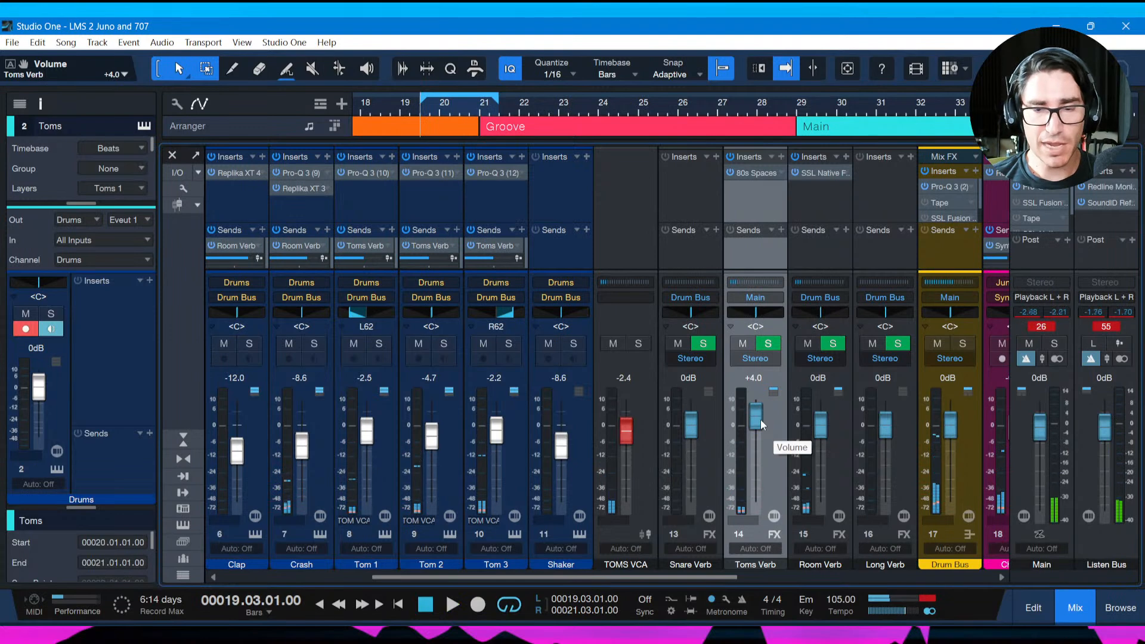
pyautogui.press('F3')
pyautogui.hotkey('ctrl', 's')
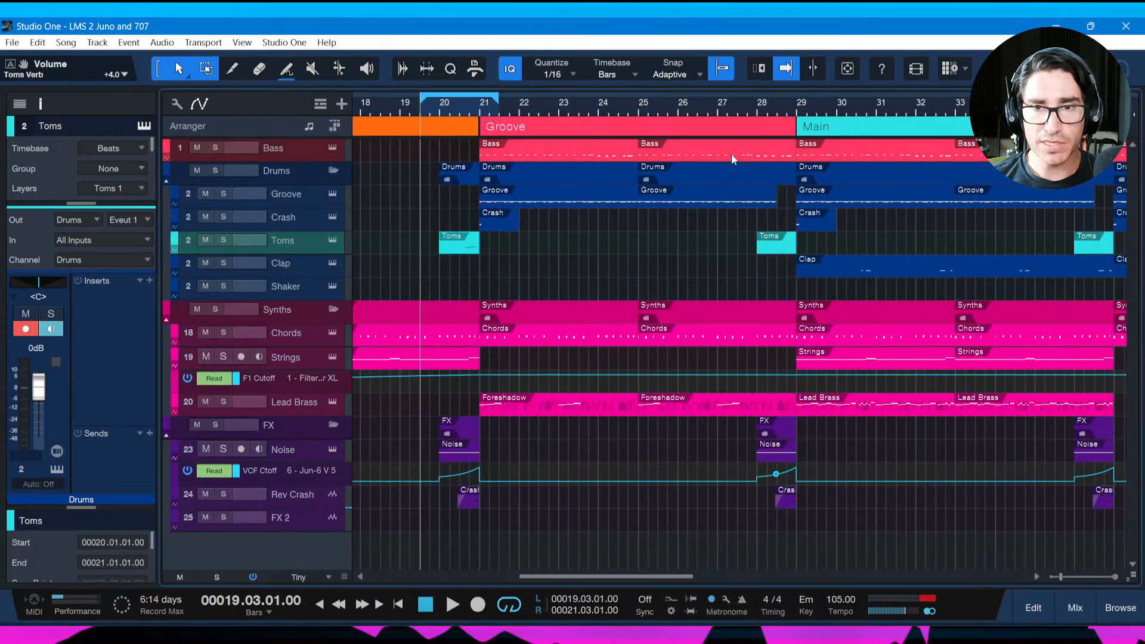
# Replace the Toms clip at bar 36, before the Bridge, with a copy of the fill from bar 20.
pyautogui.moveTo(718, 109); pyautogui.dragTo(605, 96)
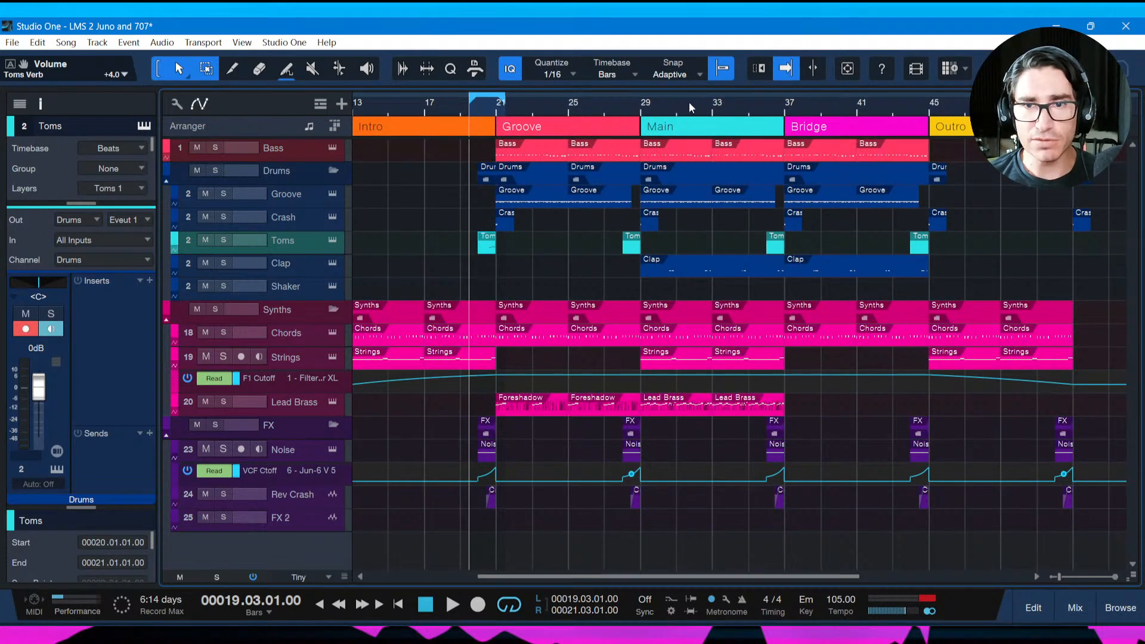
pyautogui.moveTo(685, 107); pyautogui.dragTo(714, 99)
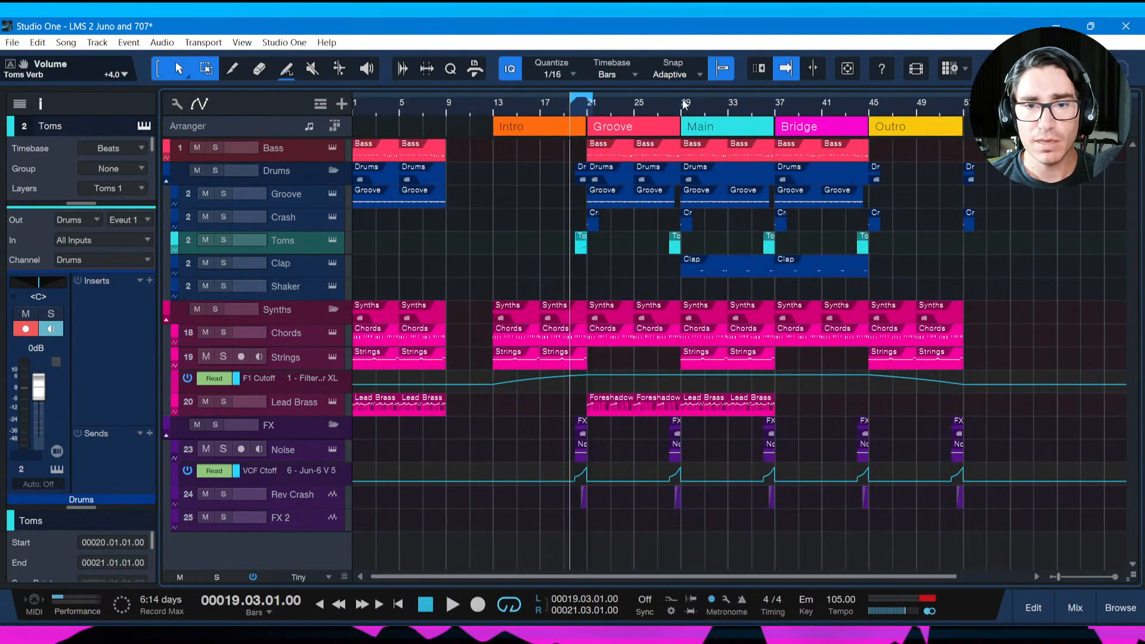
pyautogui.moveTo(680, 99); pyautogui.dragTo(674, 124)
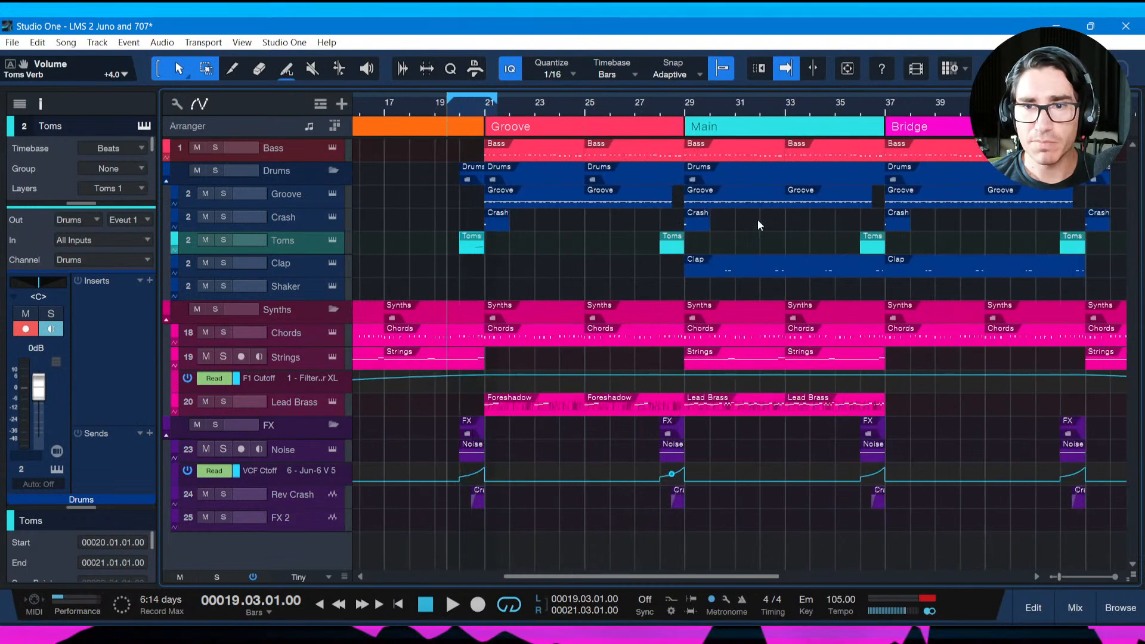
pyautogui.click(871, 249)
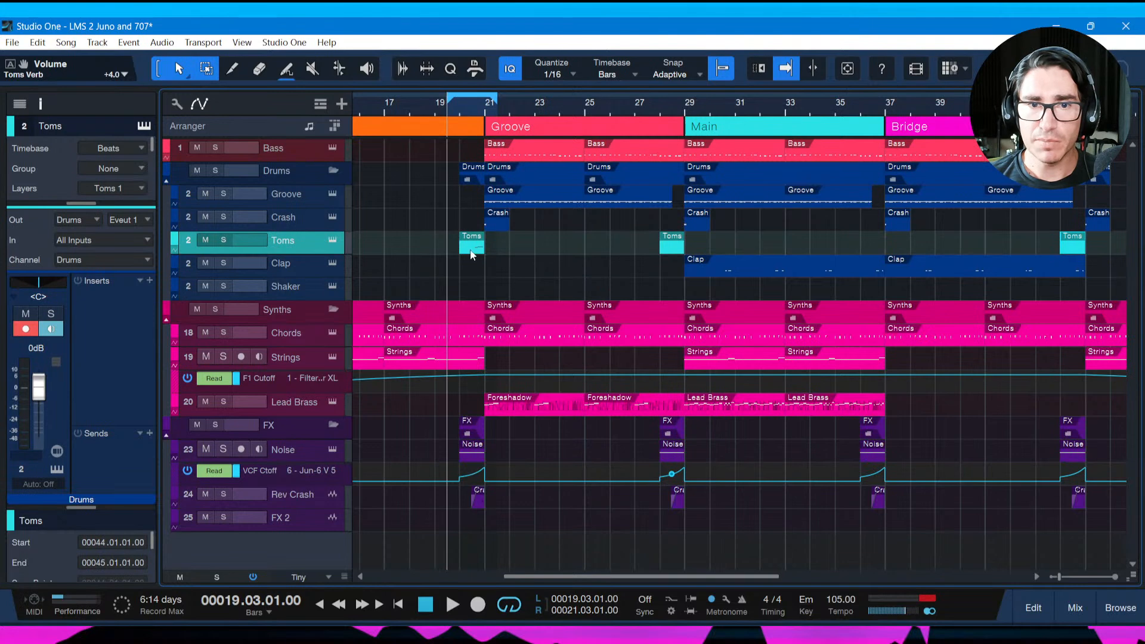
pyautogui.moveTo(472, 254); pyautogui.dragTo(873, 254)
pyautogui.hscroll(3, 965, 106)
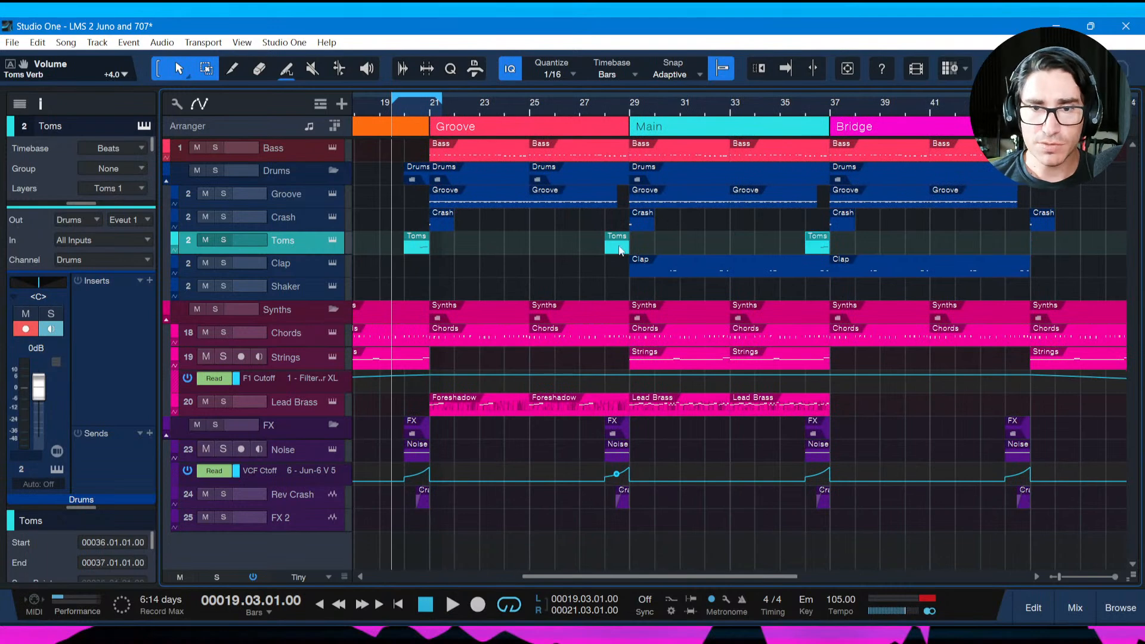
# Colour the Toms clip at bar 28, before the Main section, orange.
pyautogui.rightClick(621, 251)
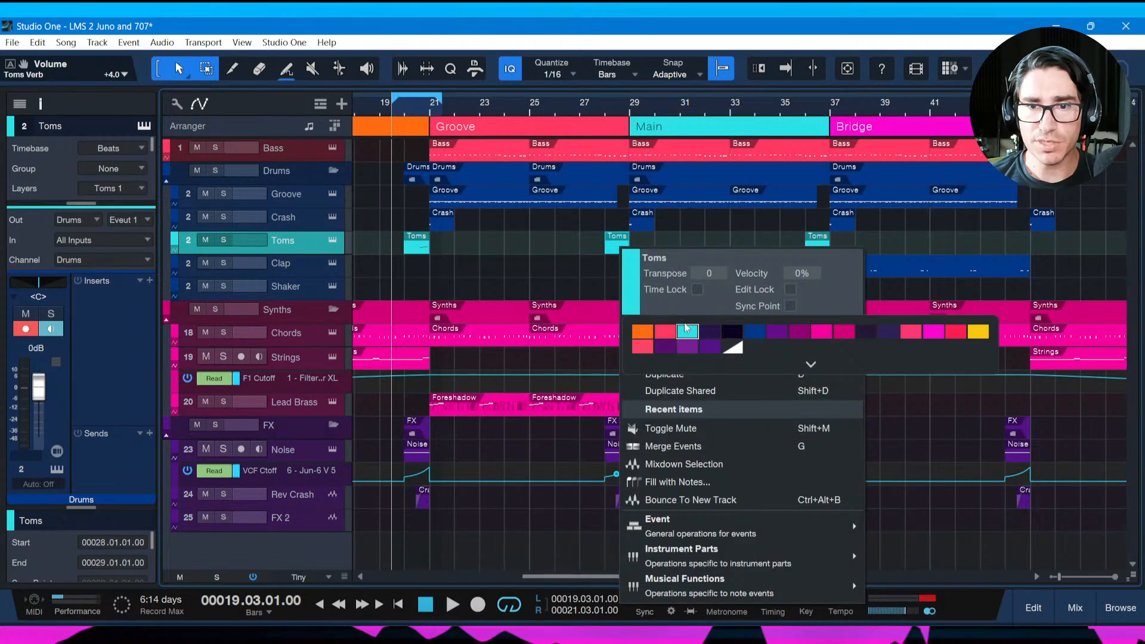
pyautogui.click(643, 331)
pyautogui.click(618, 245)
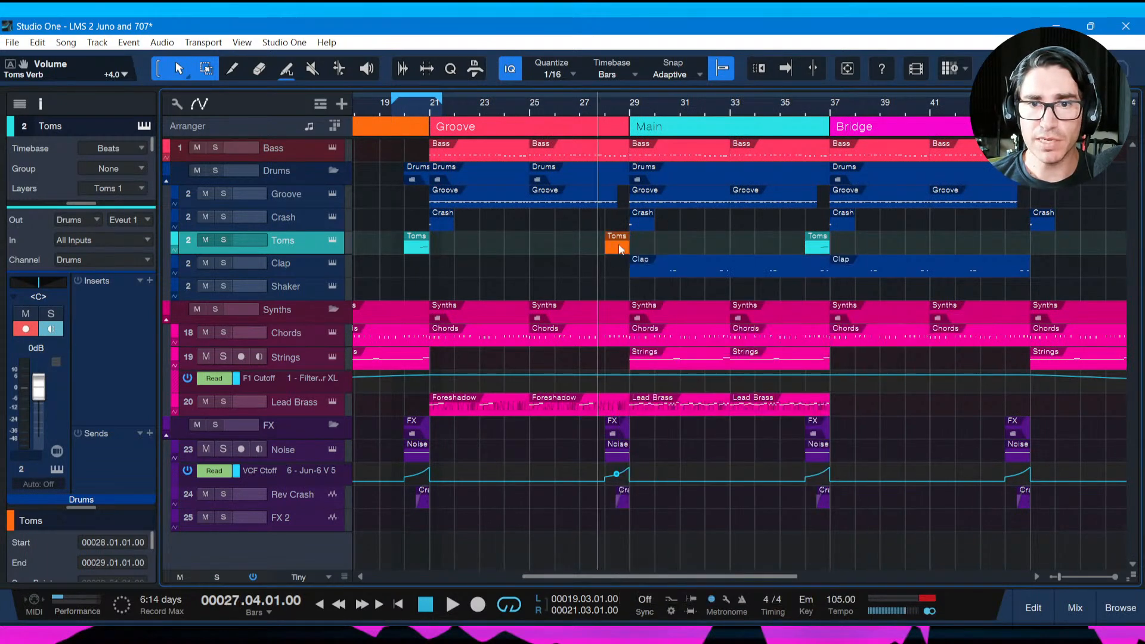
# Loop playback from 27.04.01.00 to 29.03.01.00 and open the orange Toms clip in the drum editor.
pyautogui.moveTo(626, 104); pyautogui.dragTo(652, 101)
pyautogui.press('f')
pyautogui.press('space')
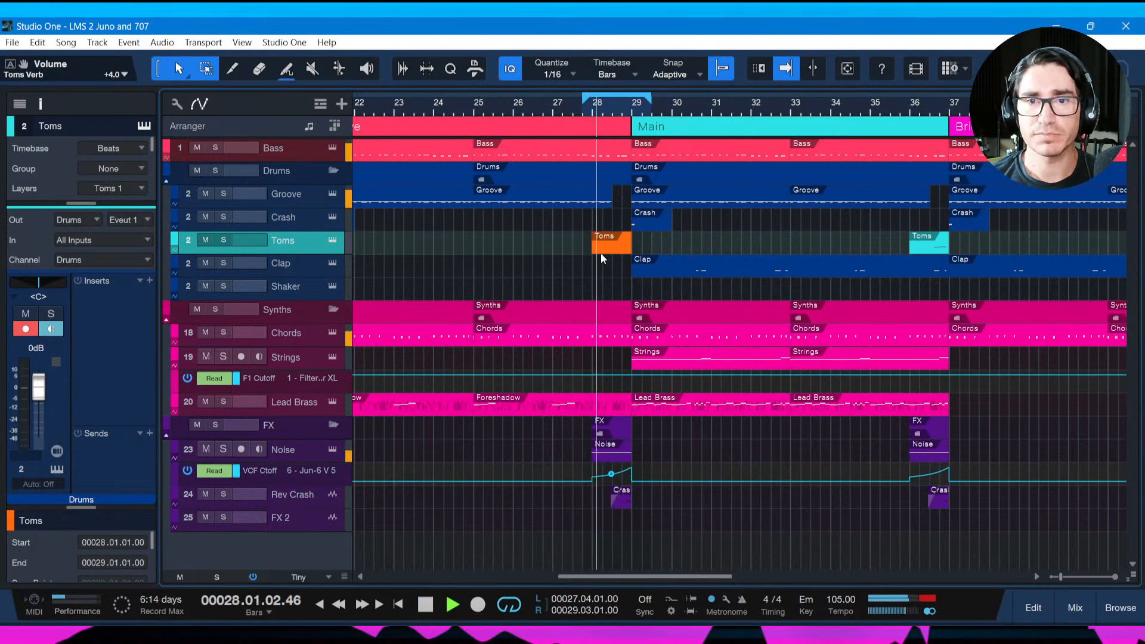
pyautogui.doubleClick(606, 248)
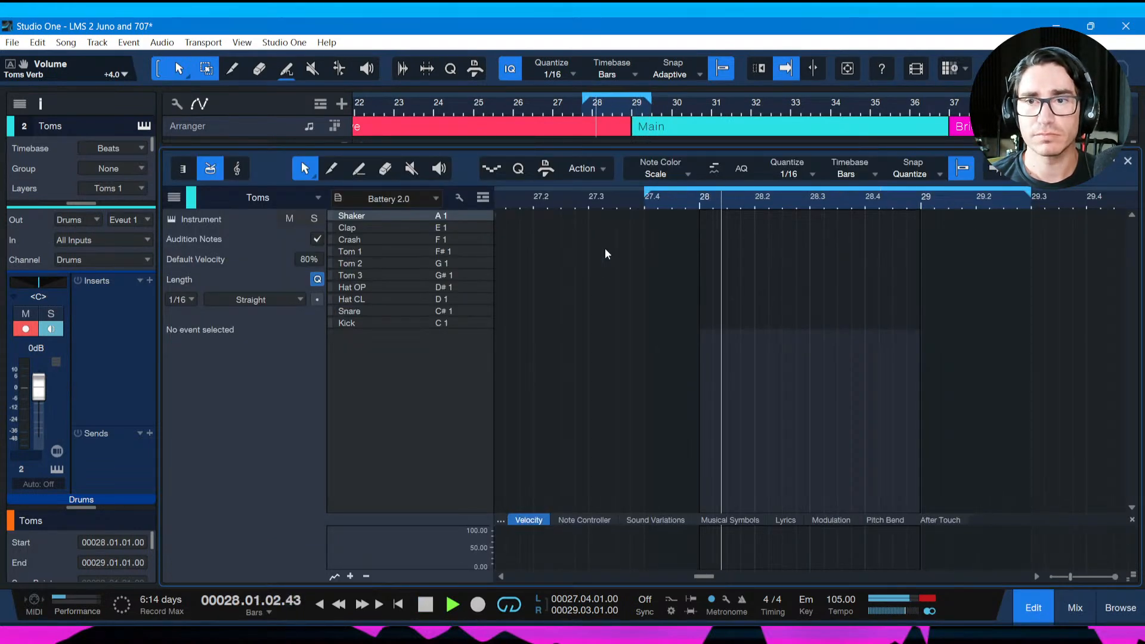
pyautogui.press('space')
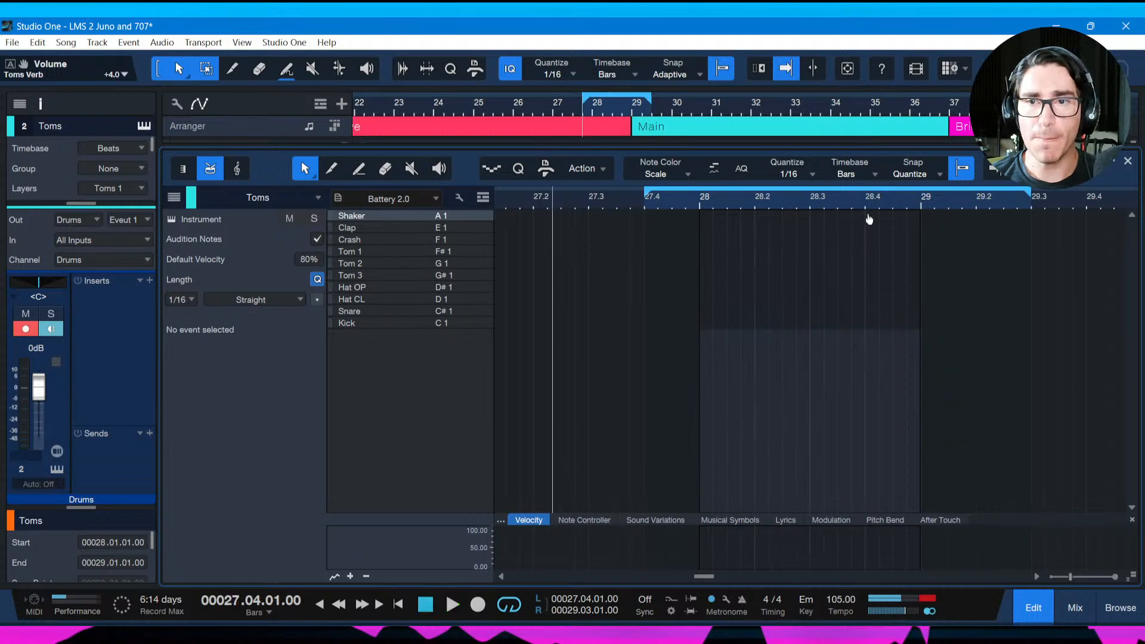
# Audition the looped transition into the Main section repeatedly to plan the tom fill.
pyautogui.moveTo(867, 202); pyautogui.dragTo(870, 216)
pyautogui.press('space')
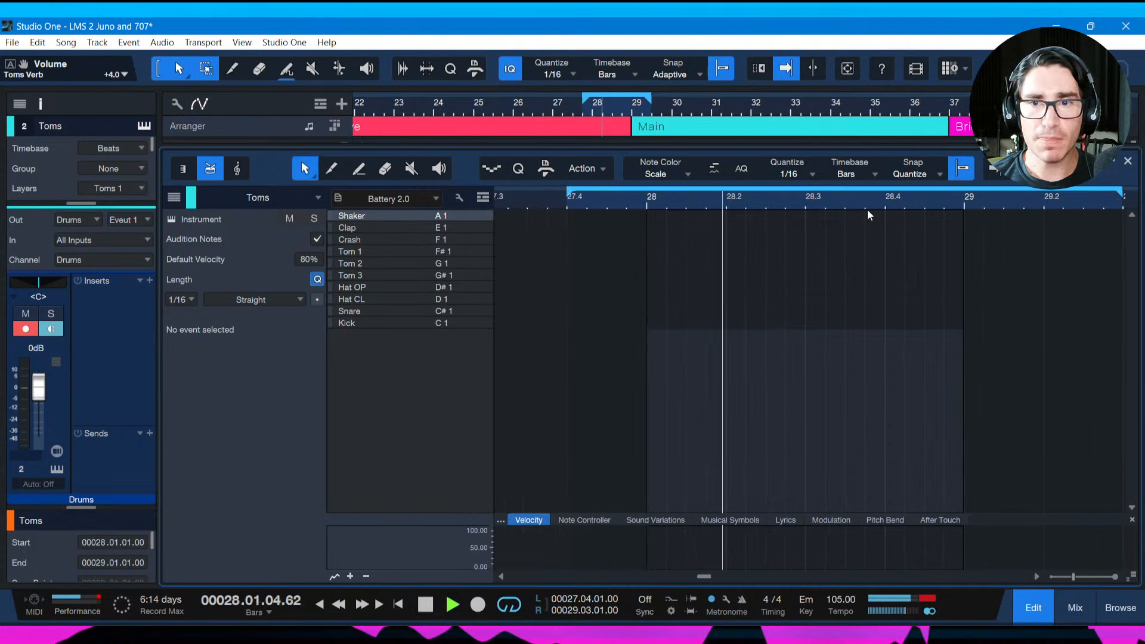
pyautogui.press('space')
pyautogui.press('space')
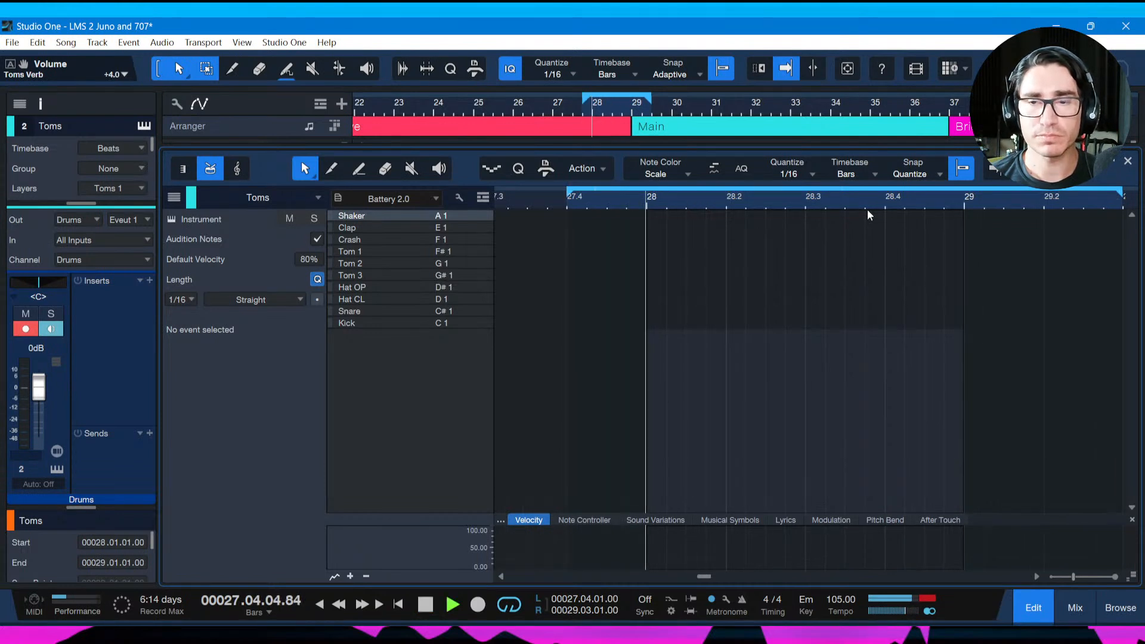
pyautogui.press('space')
pyautogui.press('space')
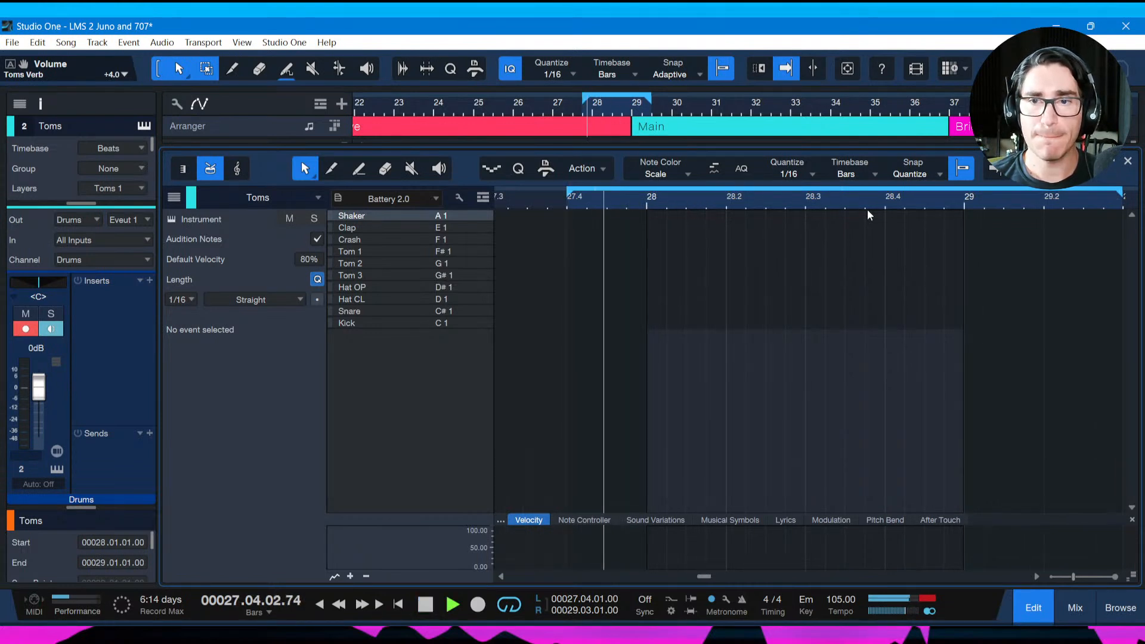
pyautogui.press('space')
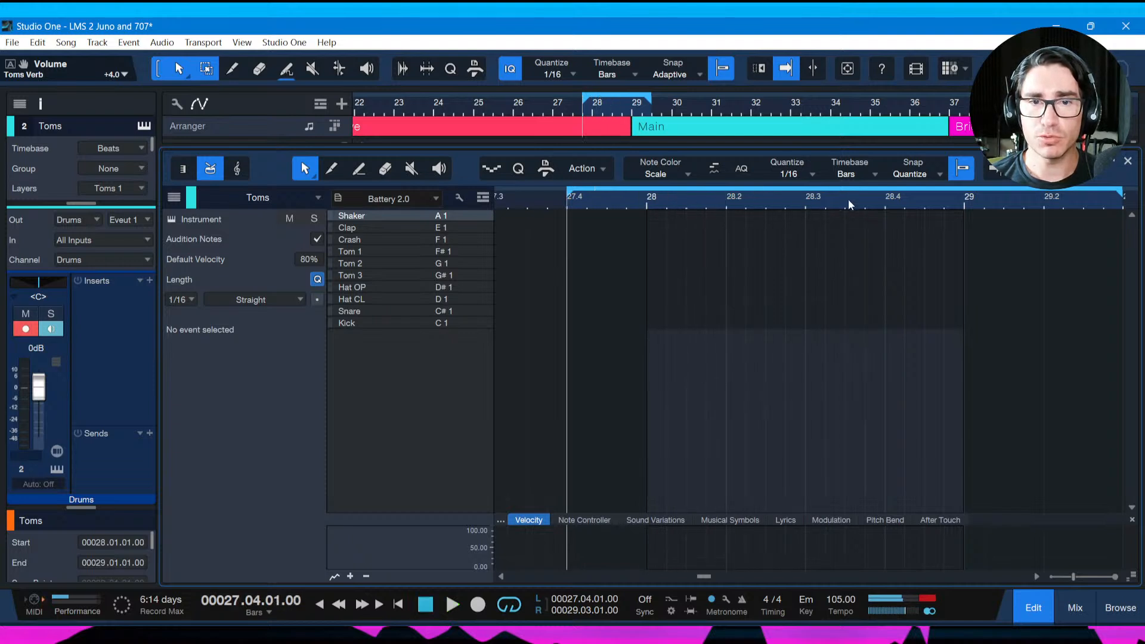
# Add two consecutive sixteenth-note Tom 1 hits starting on beat 28.3 and audition them in the loop.
pyautogui.click(477, 252)
pyautogui.press('space')
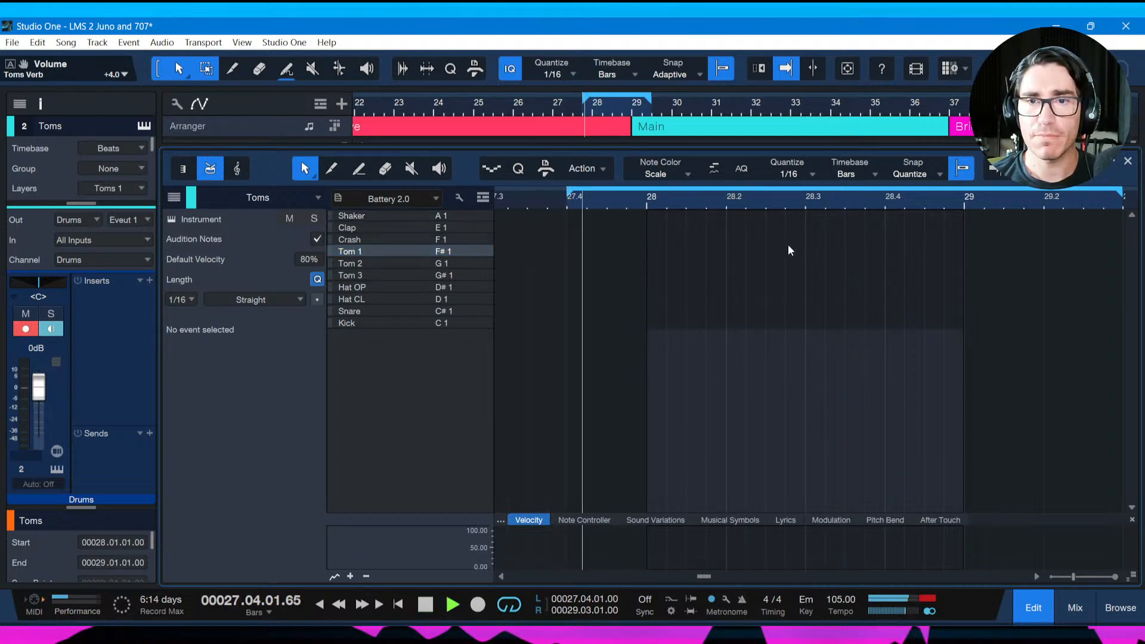
pyautogui.press('space')
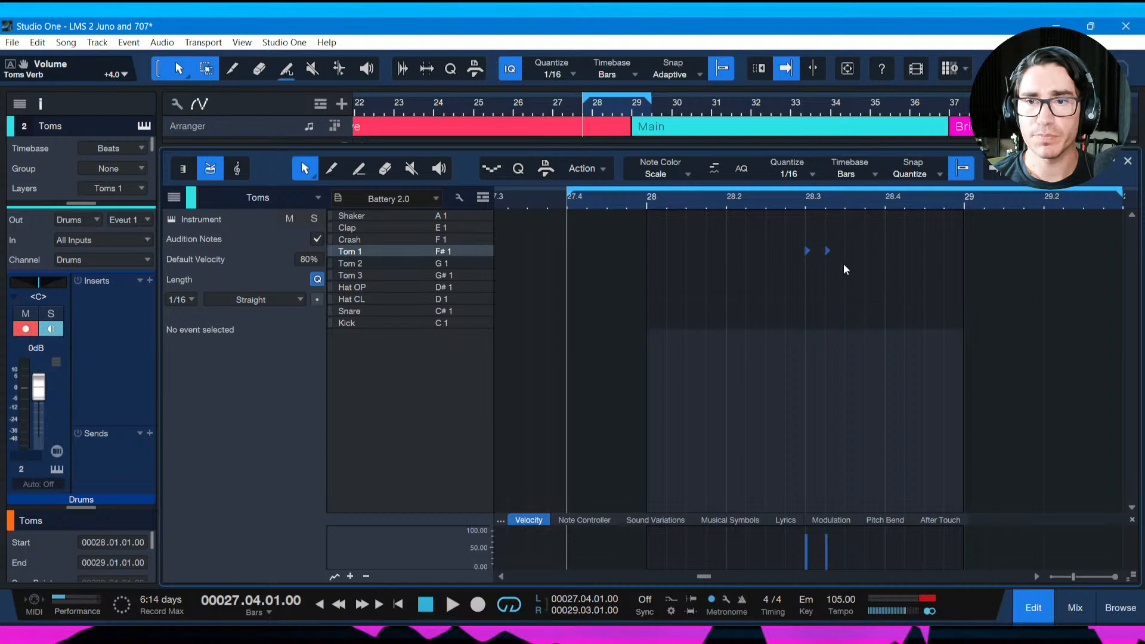
pyautogui.press('space')
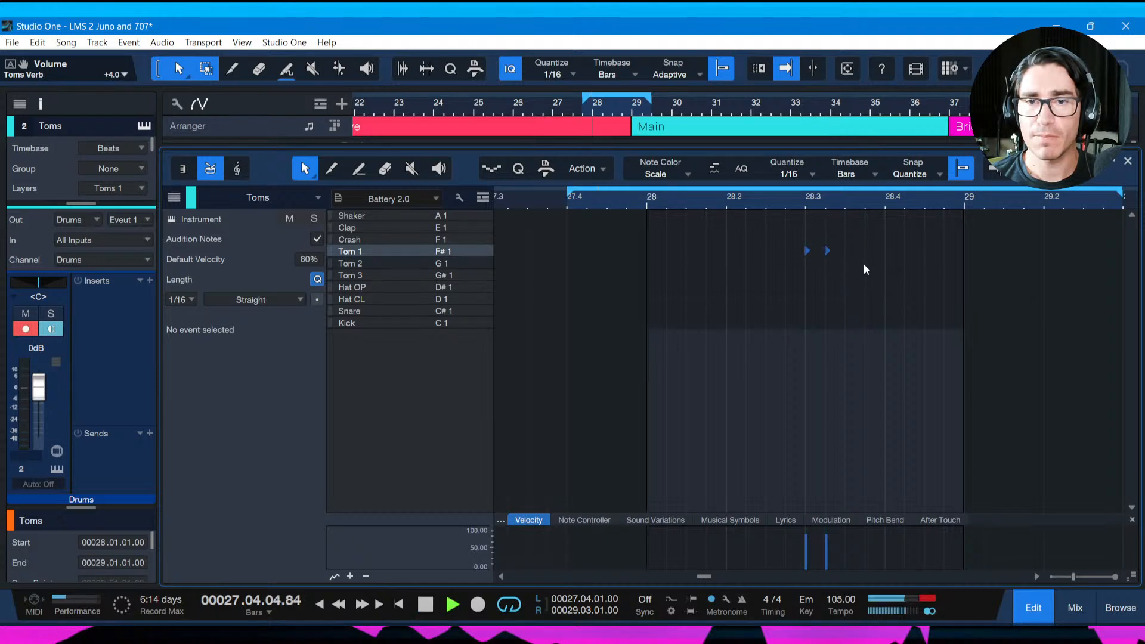
pyautogui.press('space')
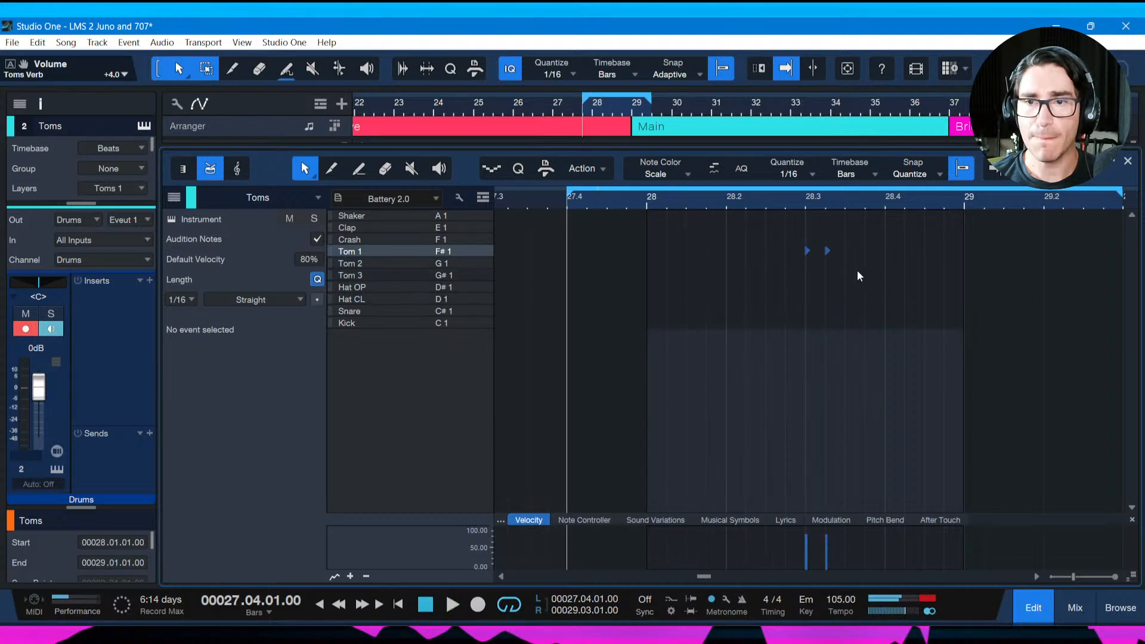
# Add two Tom 2 hits at 28.3.4 and 28.4 and two Tom 3 hits on the bar's last two sixteenths, then audition the fill.
pyautogui.click(868, 263)
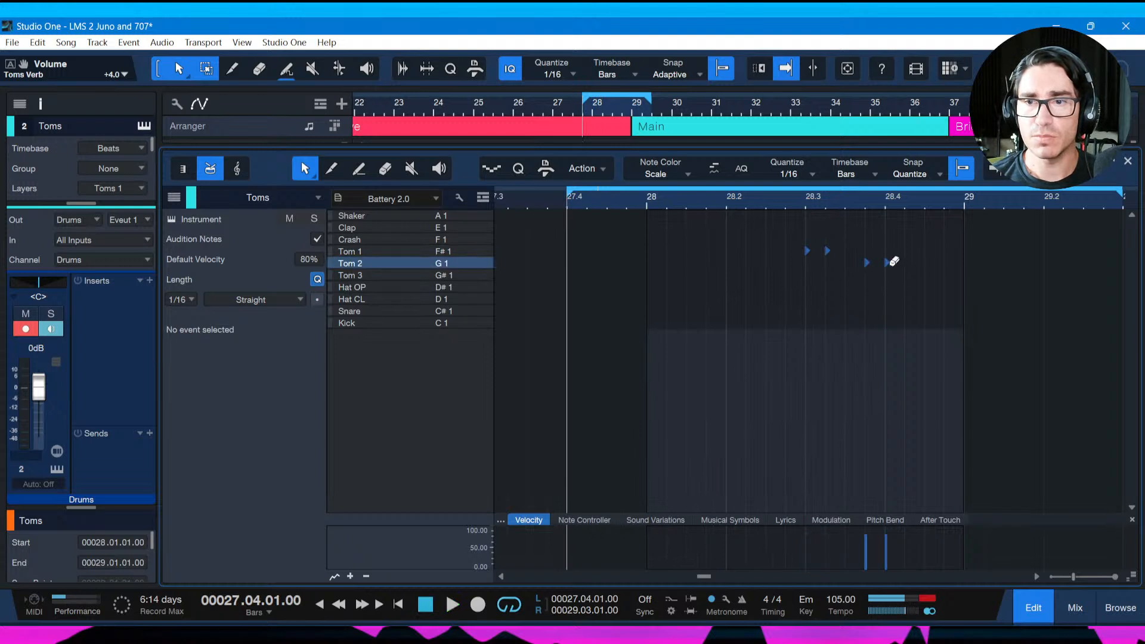
pyautogui.click(927, 275)
pyautogui.press('space')
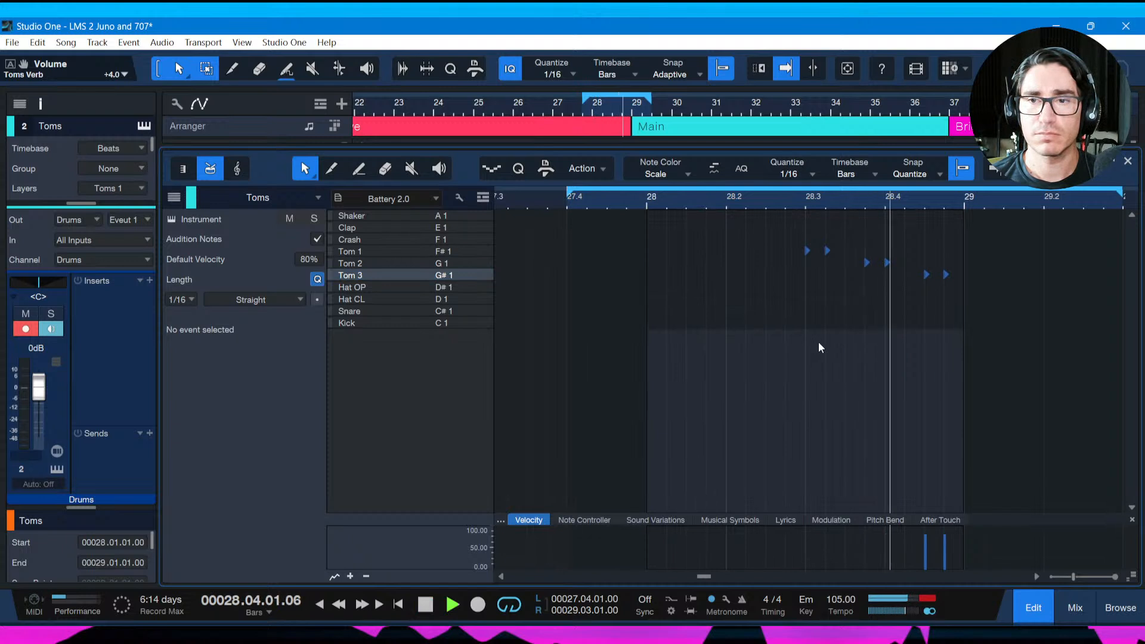
pyautogui.press('space')
pyautogui.scroll(4, 842, 212)
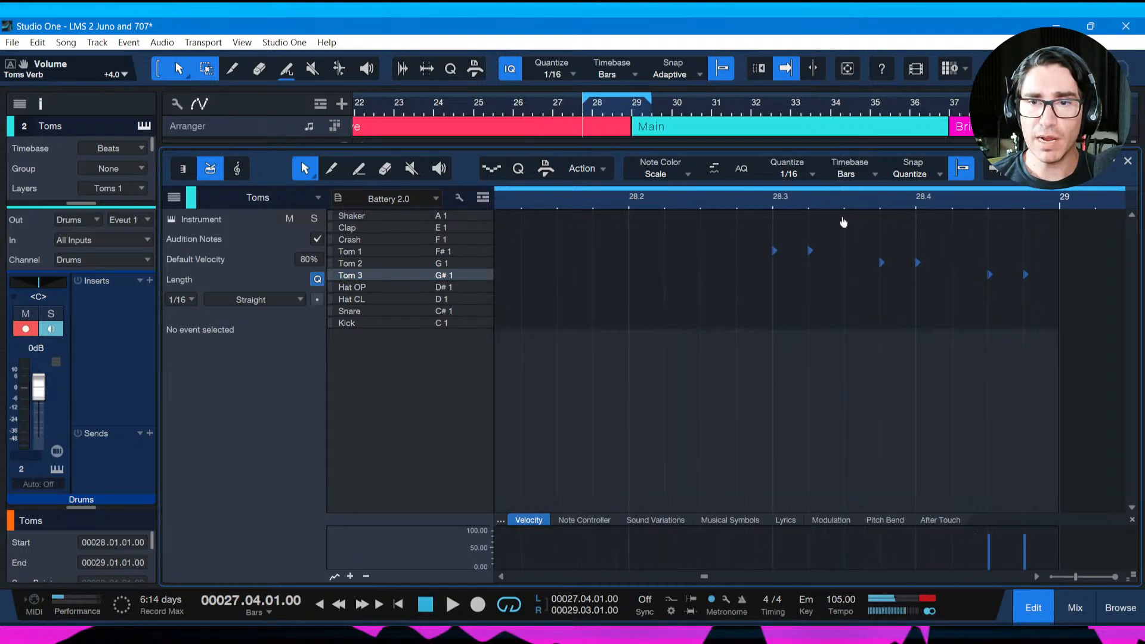
pyautogui.scroll(-1, 778, 229)
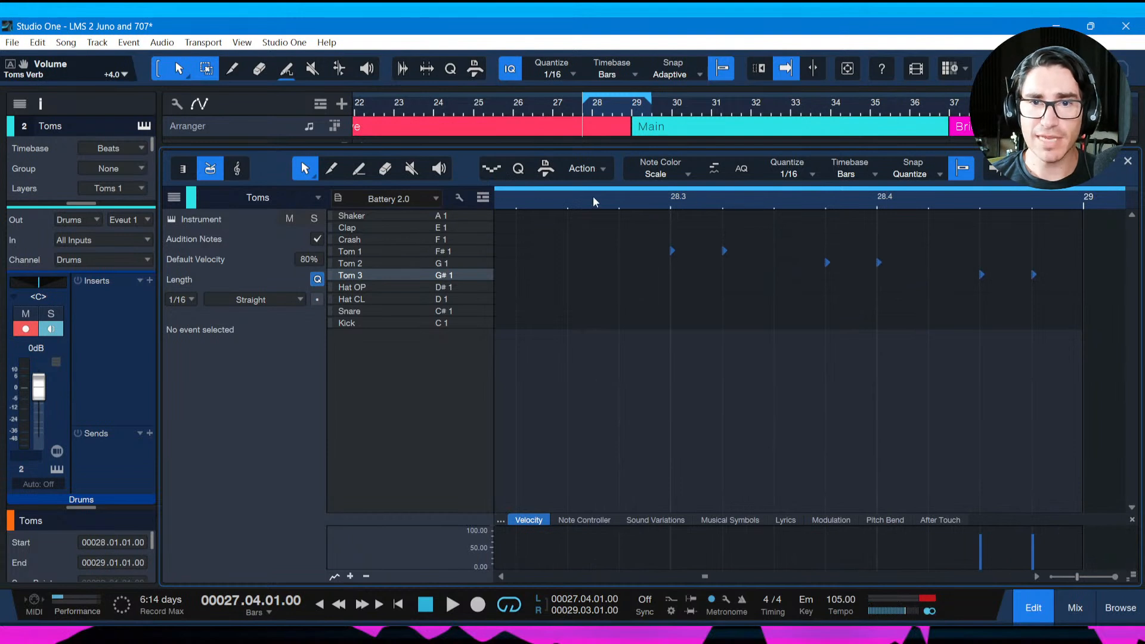
pyautogui.click(568, 203)
pyautogui.press('space')
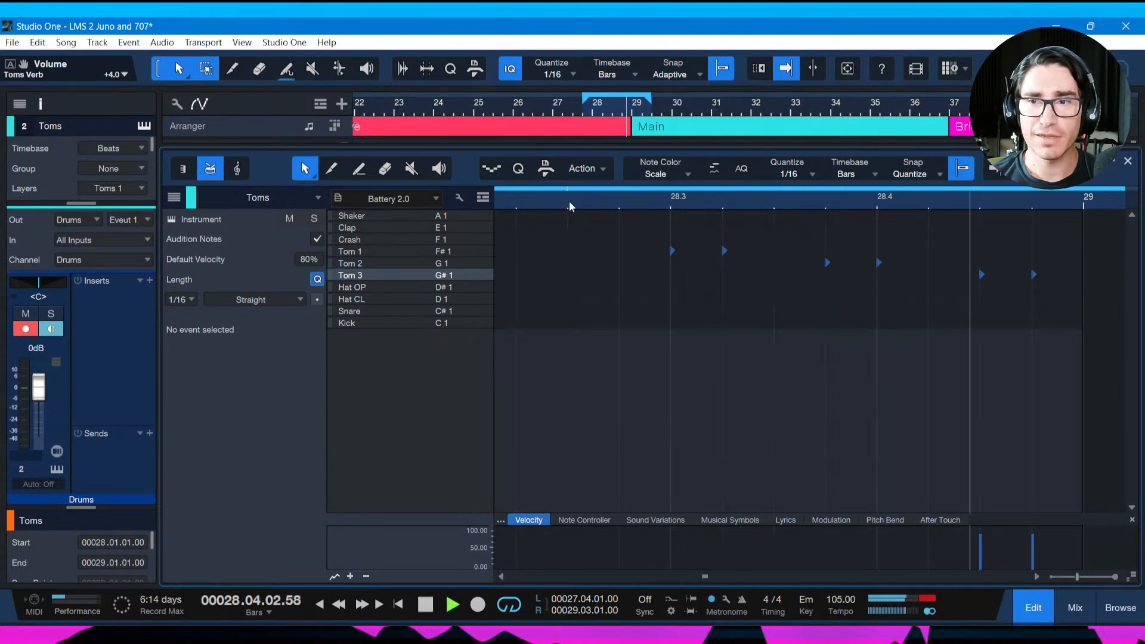
pyautogui.press('space')
# Set the note grid to 1/32, add two Tom 1 hits on the thirty-seconds just before 28.3 and audition the fill.
pyautogui.moveTo(643, 205); pyautogui.dragTo(650, 207)
pyautogui.click(811, 174)
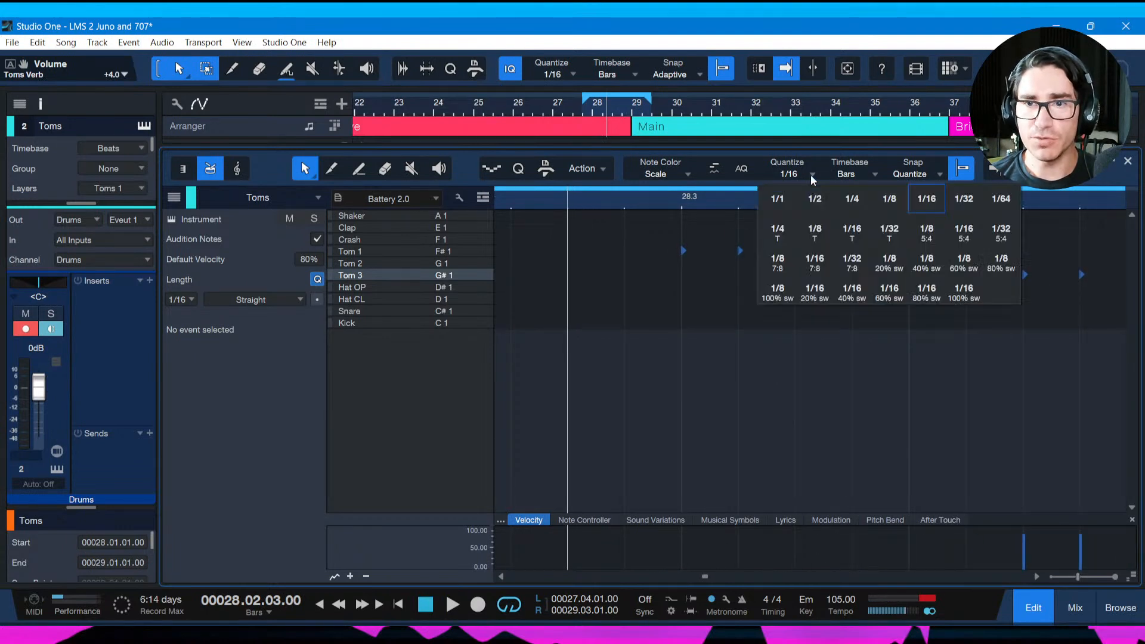
pyautogui.click(965, 203)
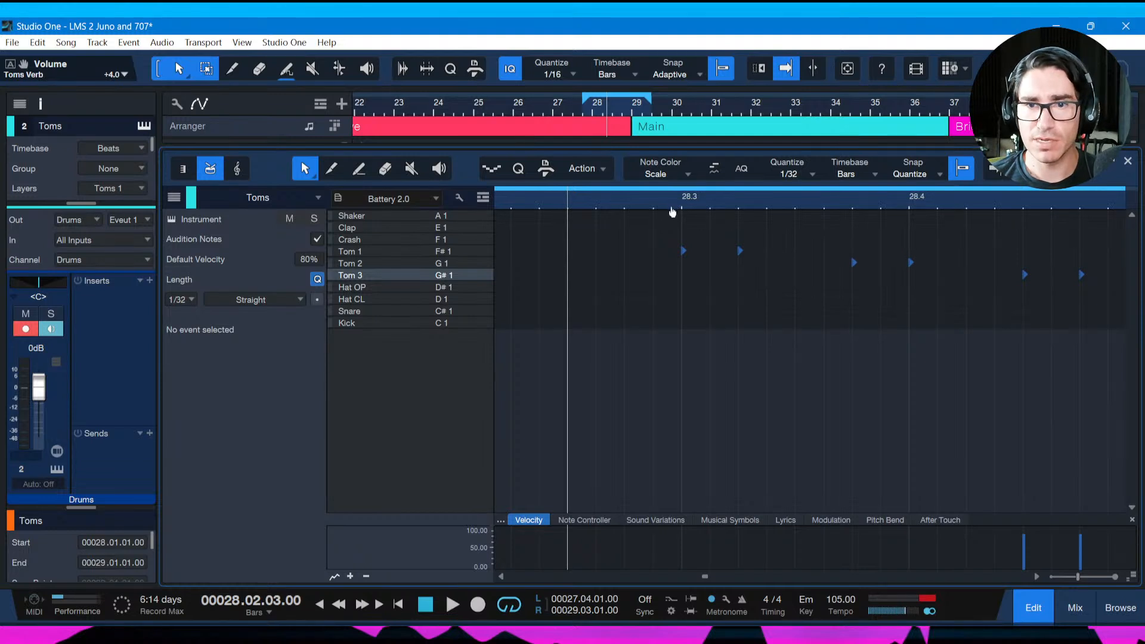
pyautogui.click(626, 252)
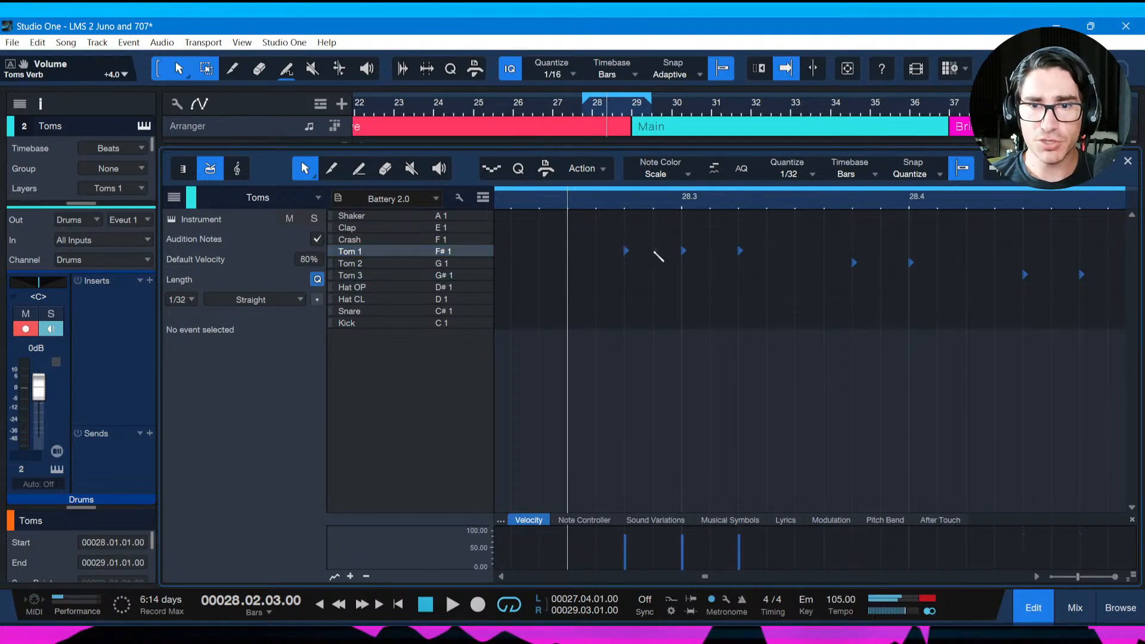
pyautogui.press('e')
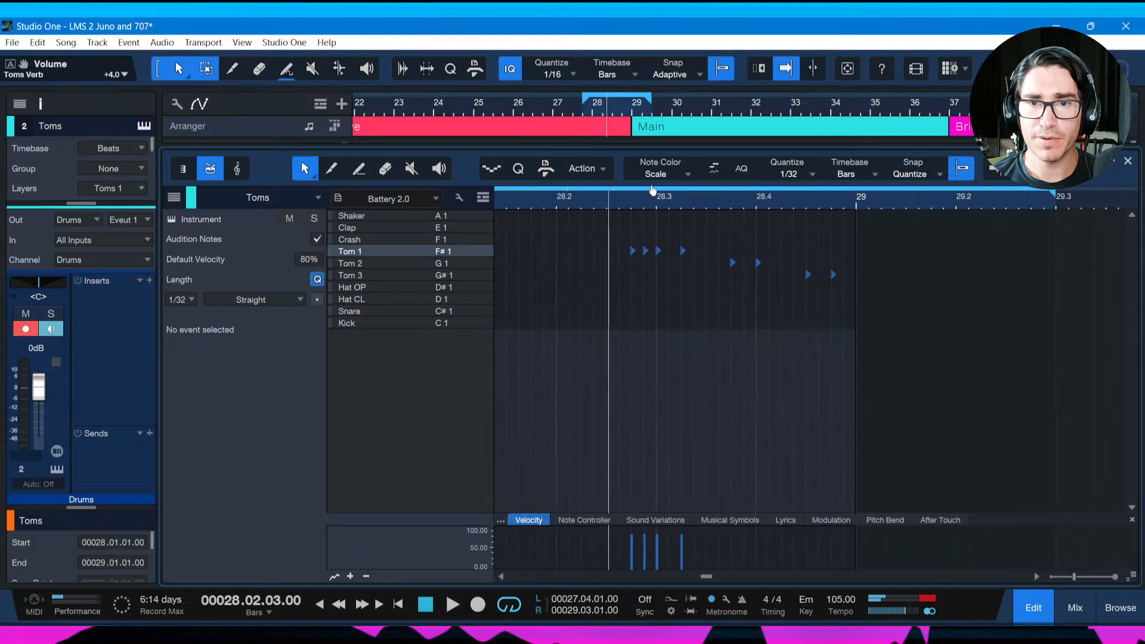
pyautogui.press('space')
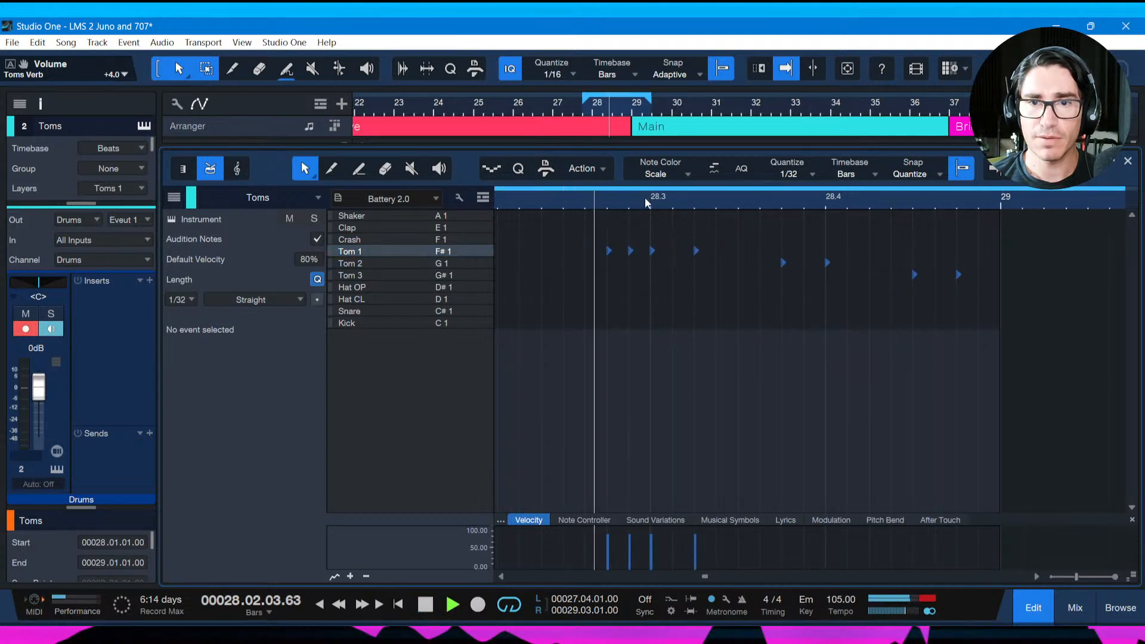
pyautogui.press('space')
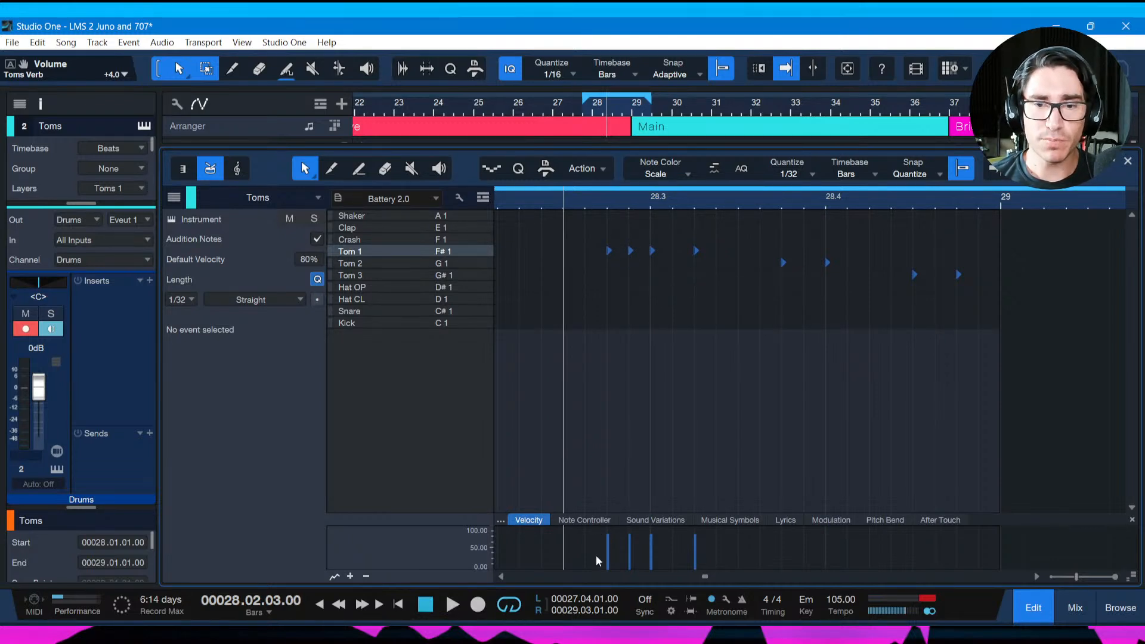
# Try the two Tom 1 hits before 28.3 at 63% and 67% velocity, auditioning the fill with each setting.
pyautogui.moveTo(591, 241); pyautogui.dragTo(635, 267)
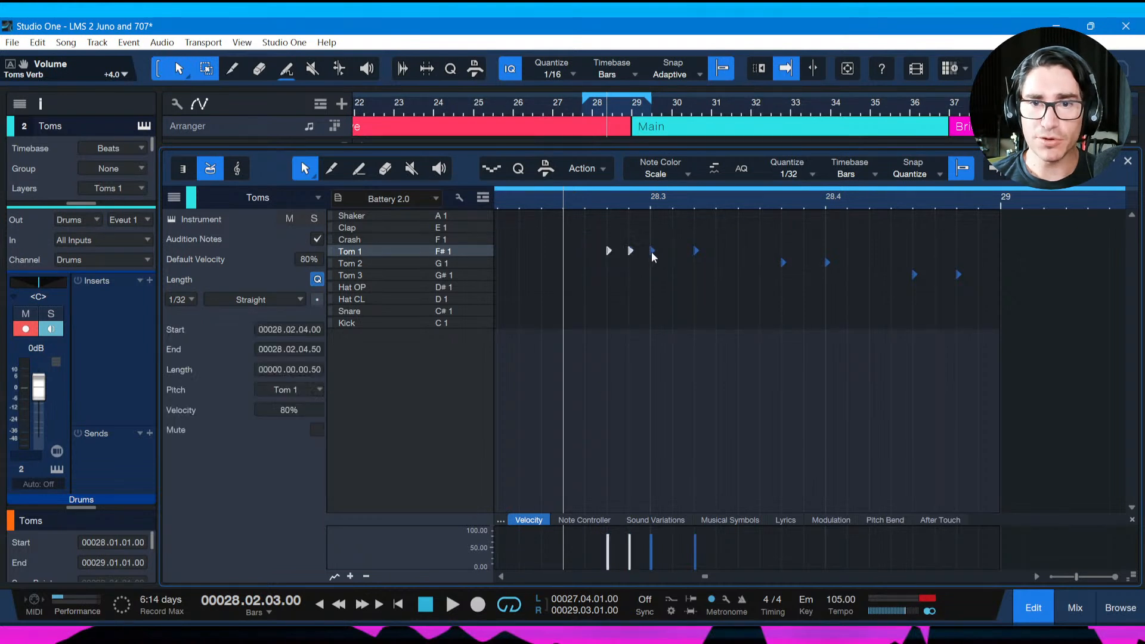
pyautogui.moveTo(606, 539); pyautogui.dragTo(608, 553)
pyautogui.press('space')
pyautogui.press('space')
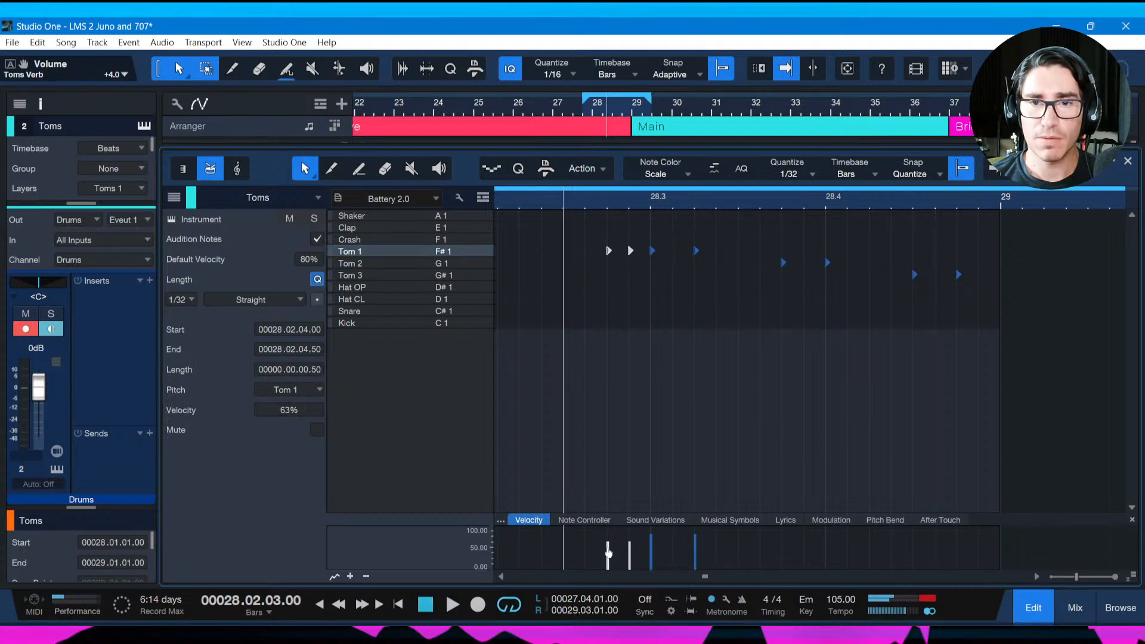
pyautogui.press('space')
pyautogui.press('space')
pyautogui.press('space')
pyautogui.press('space')
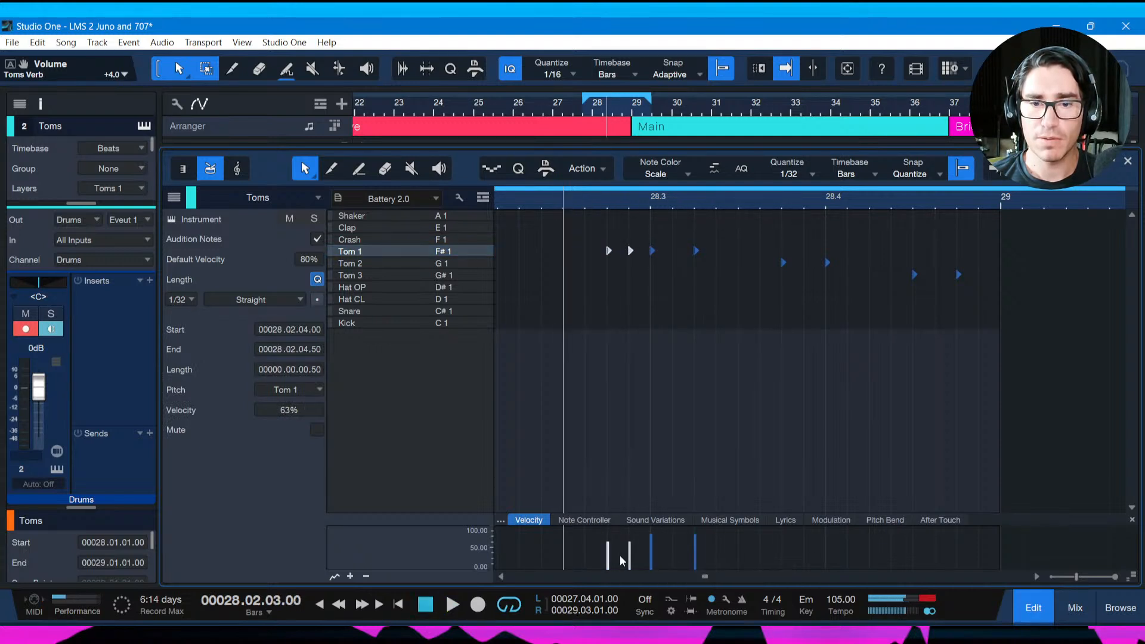
pyautogui.moveTo(609, 559); pyautogui.dragTo(609, 558)
pyautogui.press('space')
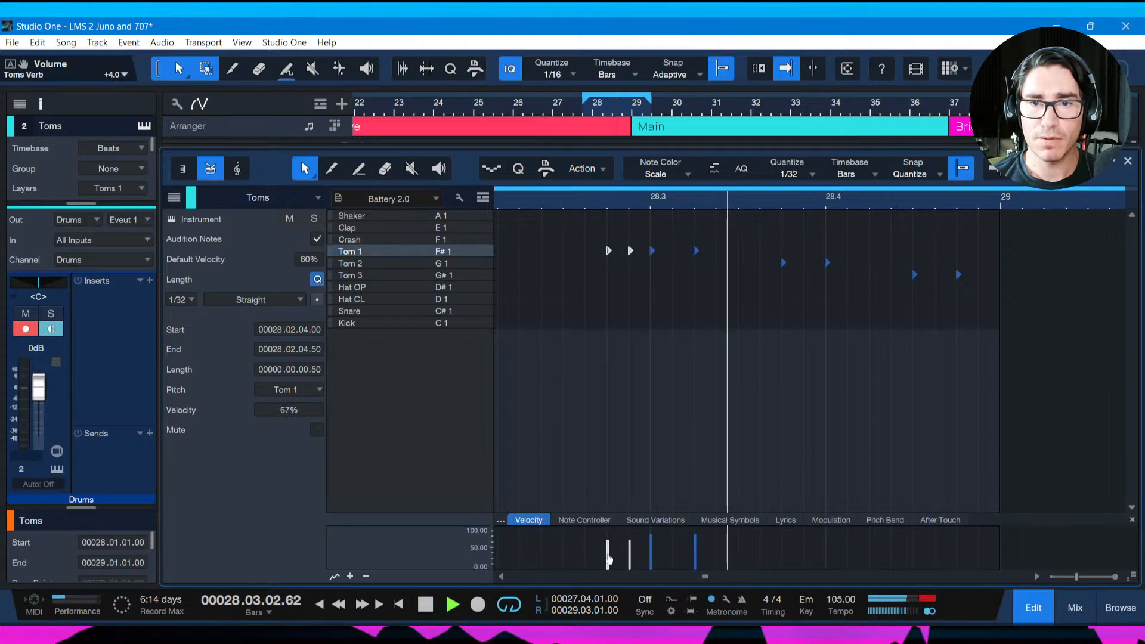
pyautogui.press('space')
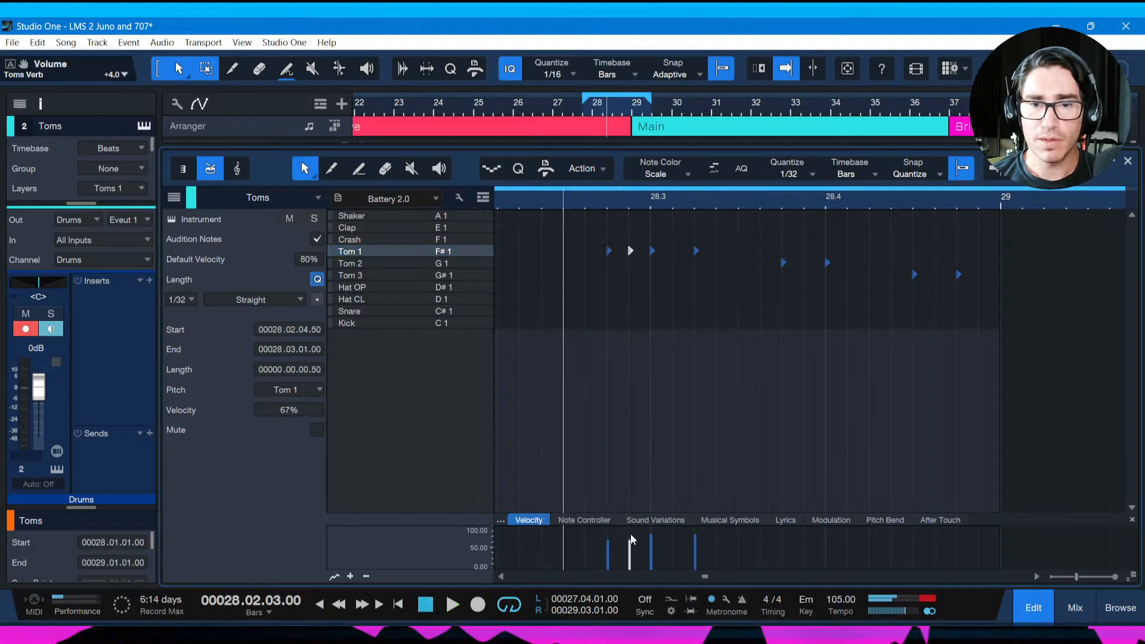
# Set the two Tom 1 hits before 28.3 to rising velocities of 55% and 70%, and audition the fill repeatedly.
pyautogui.moveTo(630, 548); pyautogui.dragTo(630, 546)
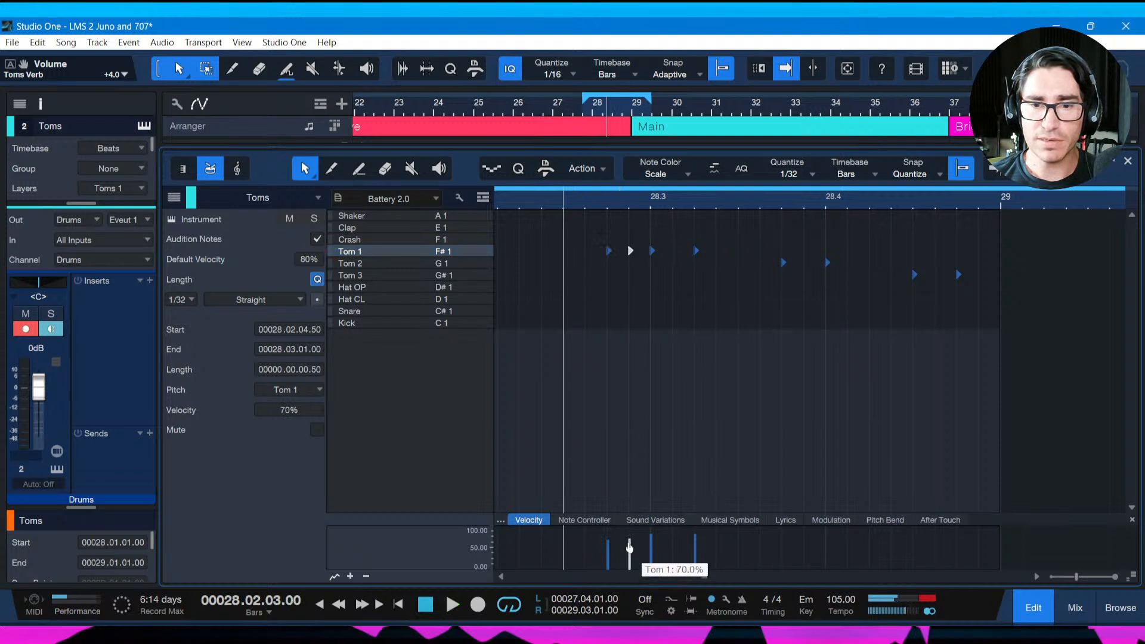
pyautogui.moveTo(609, 558)
pyautogui.press('space')
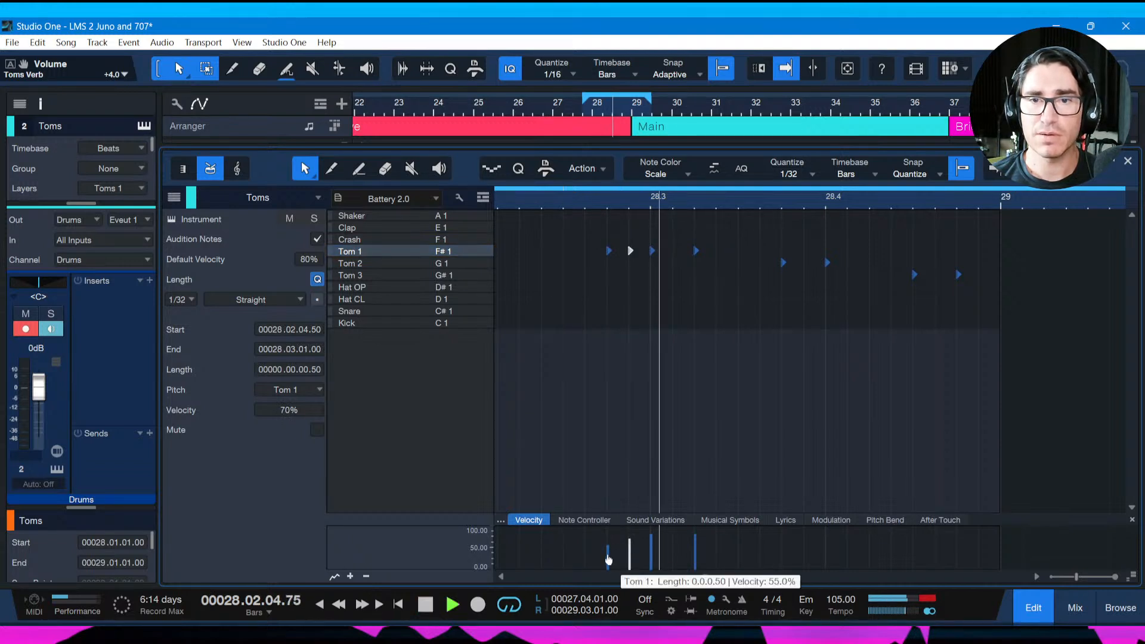
pyautogui.press('space')
pyautogui.press('space')
pyautogui.press('space')
pyautogui.press('space')
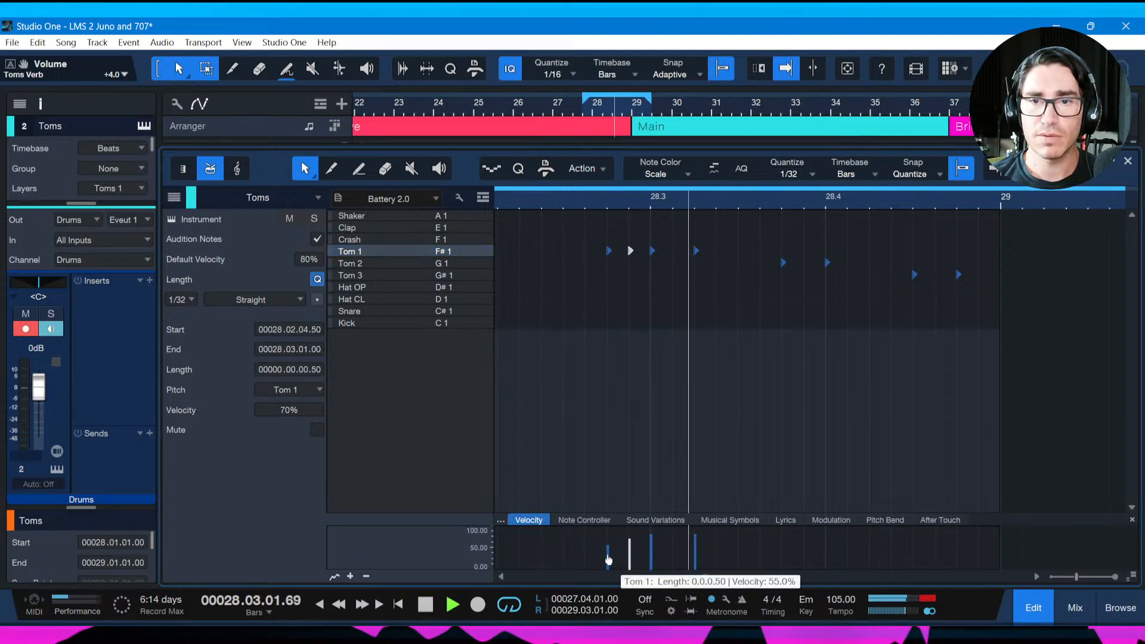
pyautogui.press('space')
pyautogui.press('space')
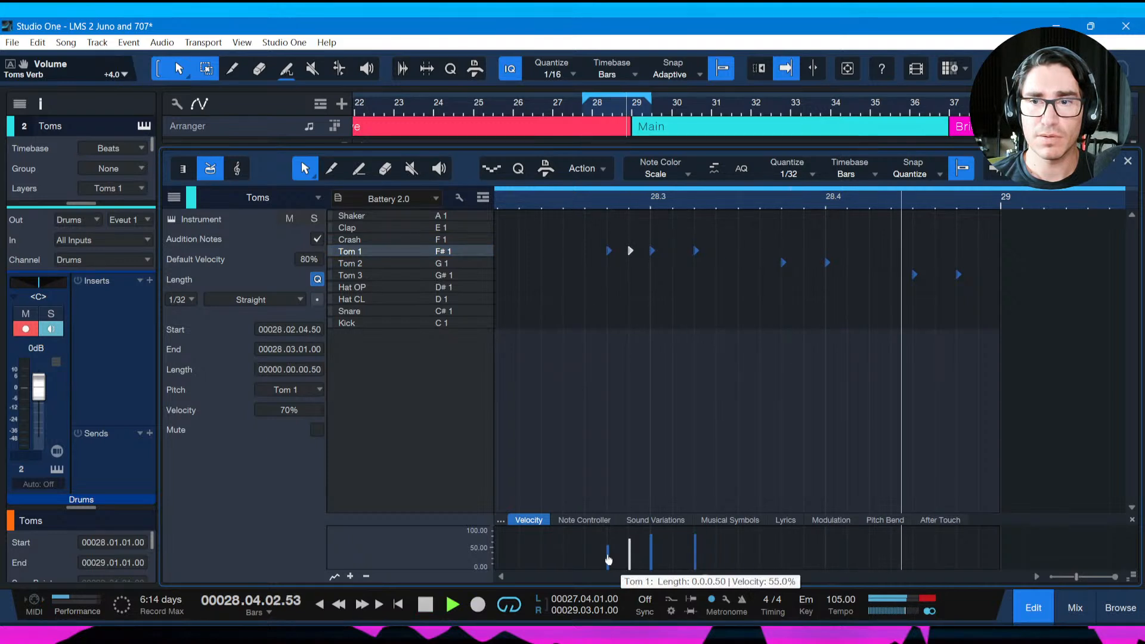
pyautogui.press('space')
pyautogui.press('space')
pyautogui.press('space')
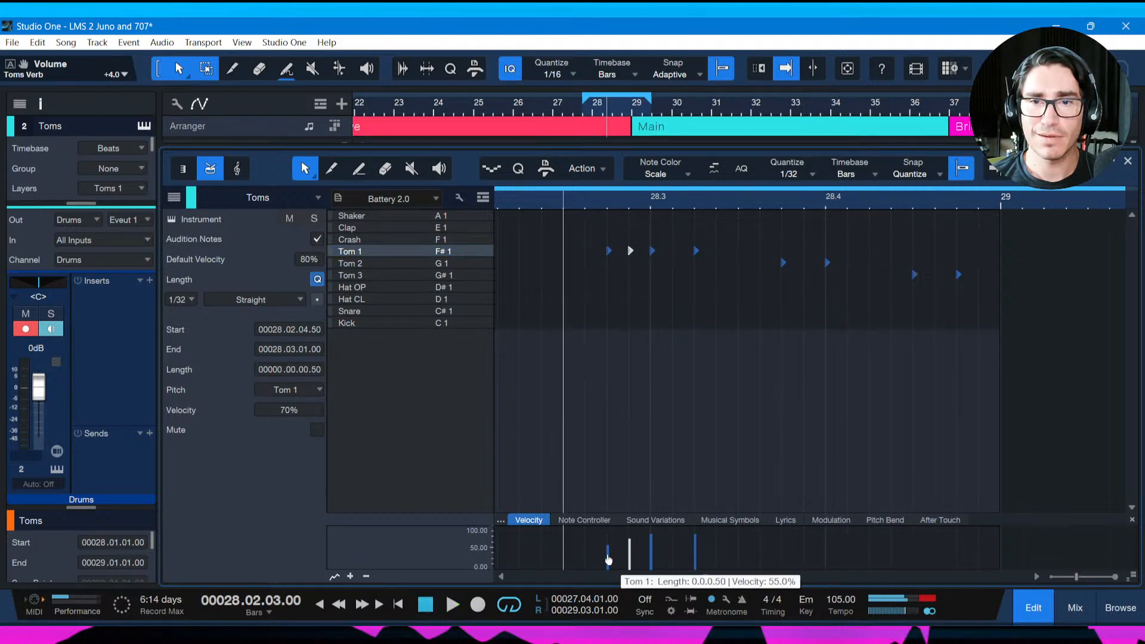
pyautogui.press('space')
pyautogui.press('space')
# Return the note grid to 1/16, close the drum editor and save the song.
pyautogui.hotkey('ctrl', 's')
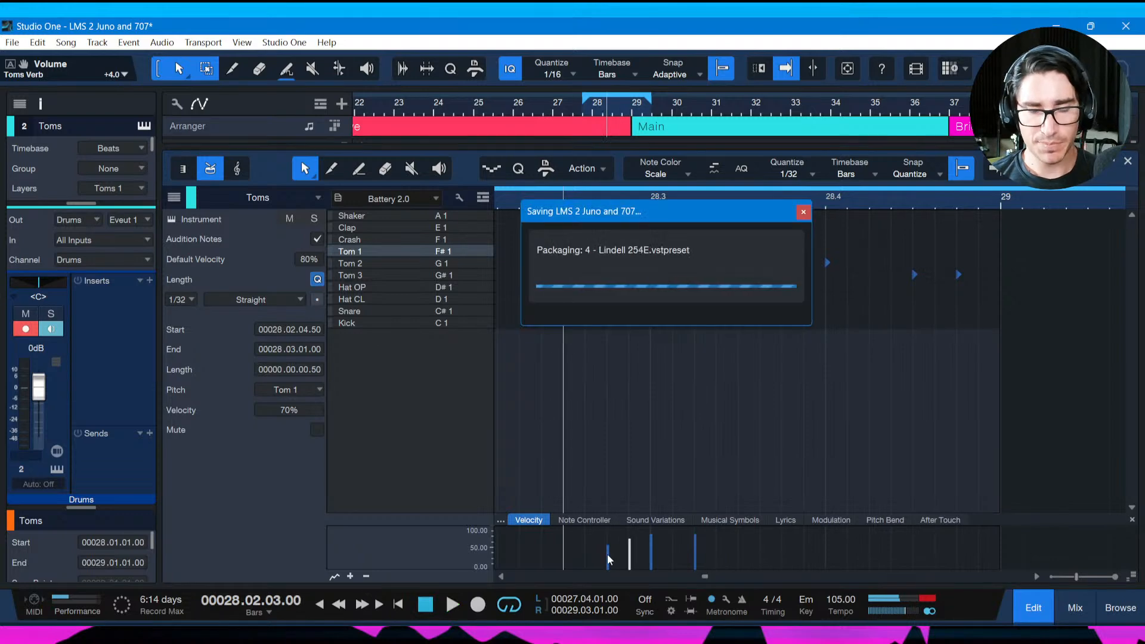
pyautogui.click(801, 171)
pyautogui.click(926, 199)
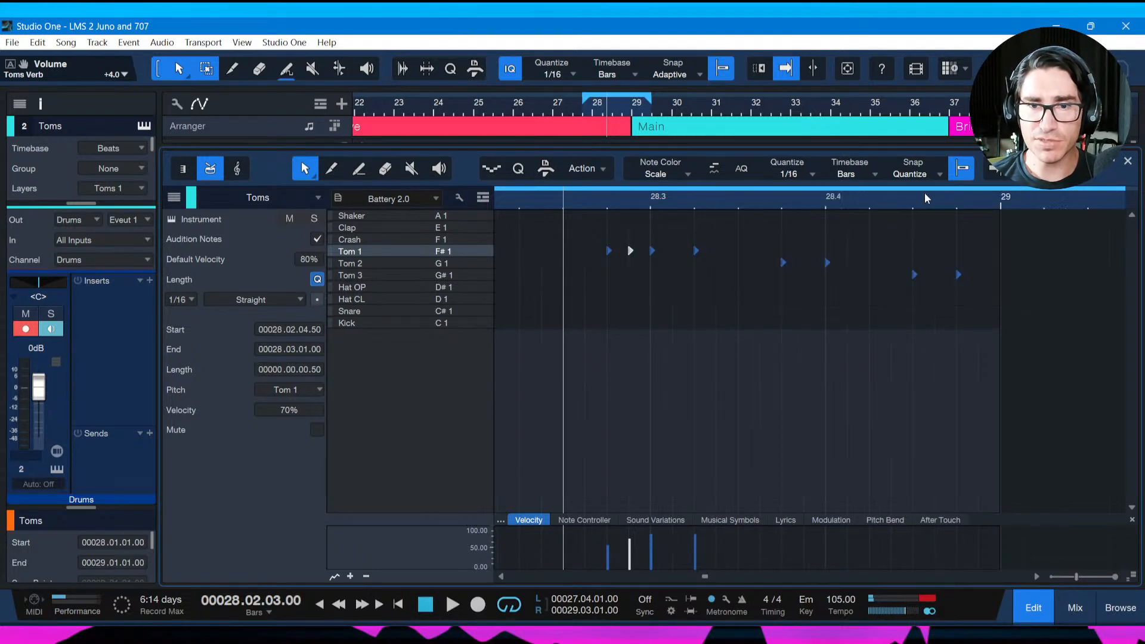
pyautogui.press('F2')
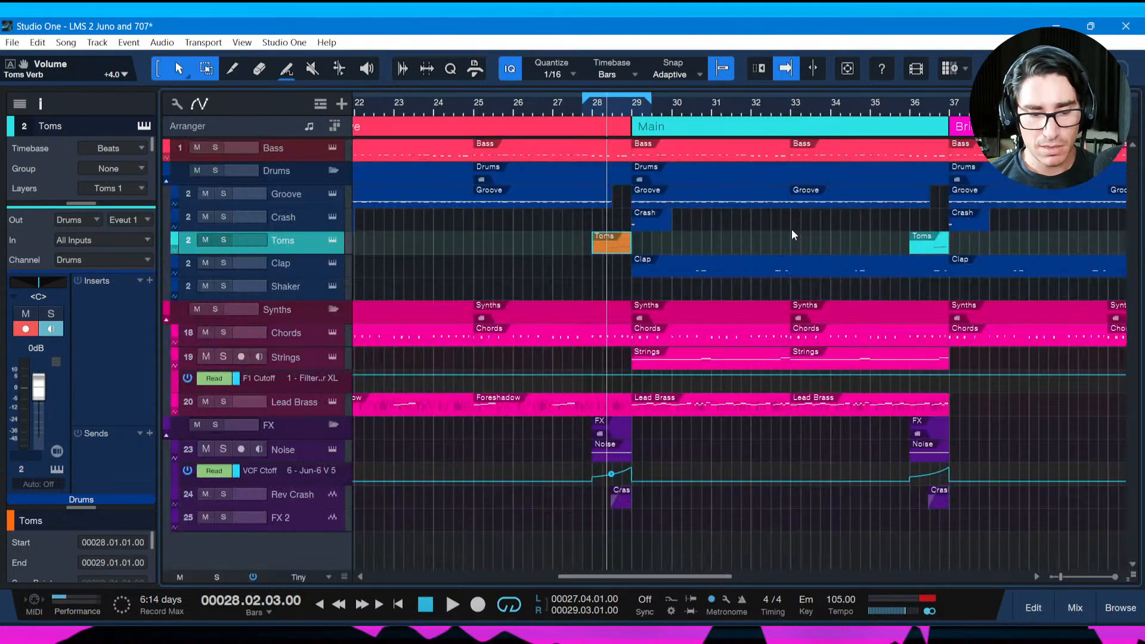
pyautogui.hotkey('ctrl', 's')
# Play from bar 27 into the Main section with looping off to hear the fill in context, and save the song.
pyautogui.hscroll(1, 738, 124)
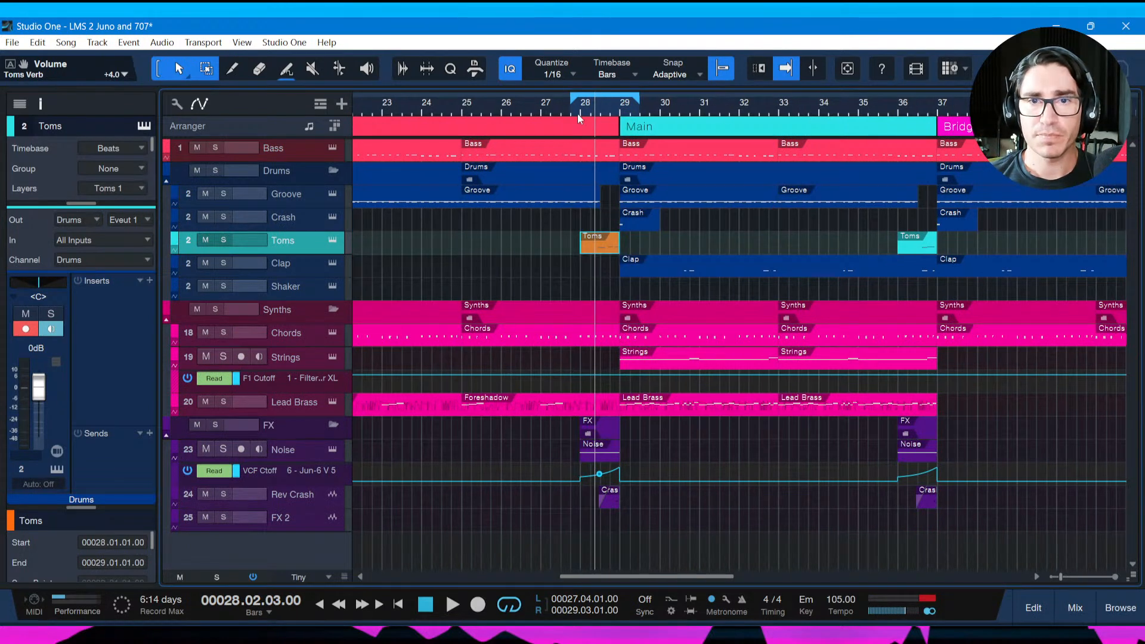
pyautogui.click(543, 114)
pyautogui.press('space')
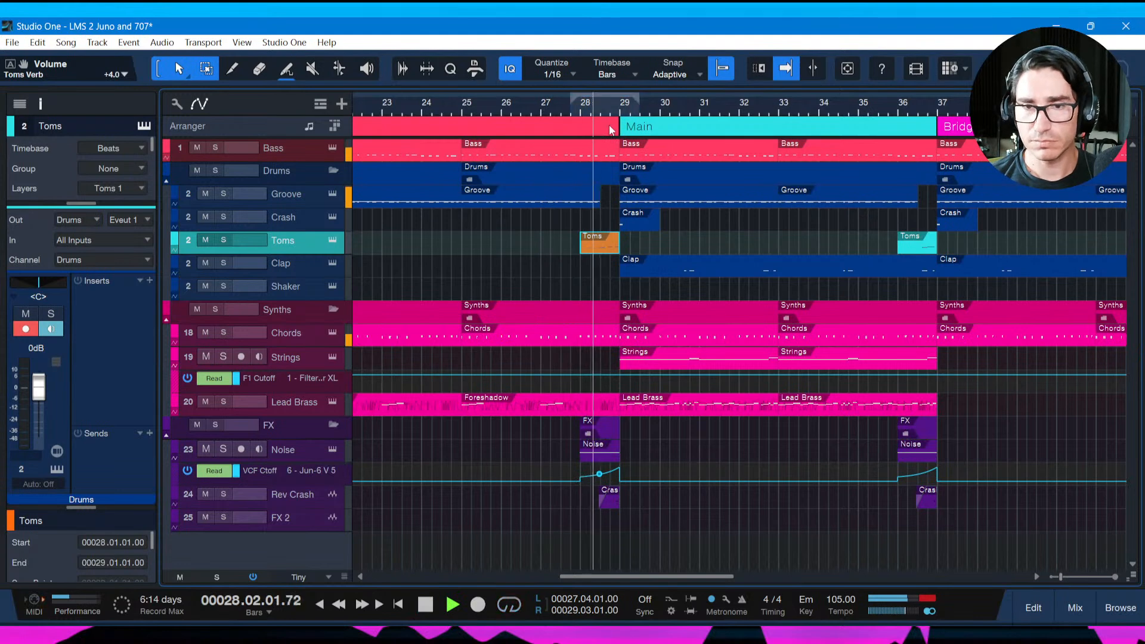
pyautogui.hotkey('ctrl', 's')
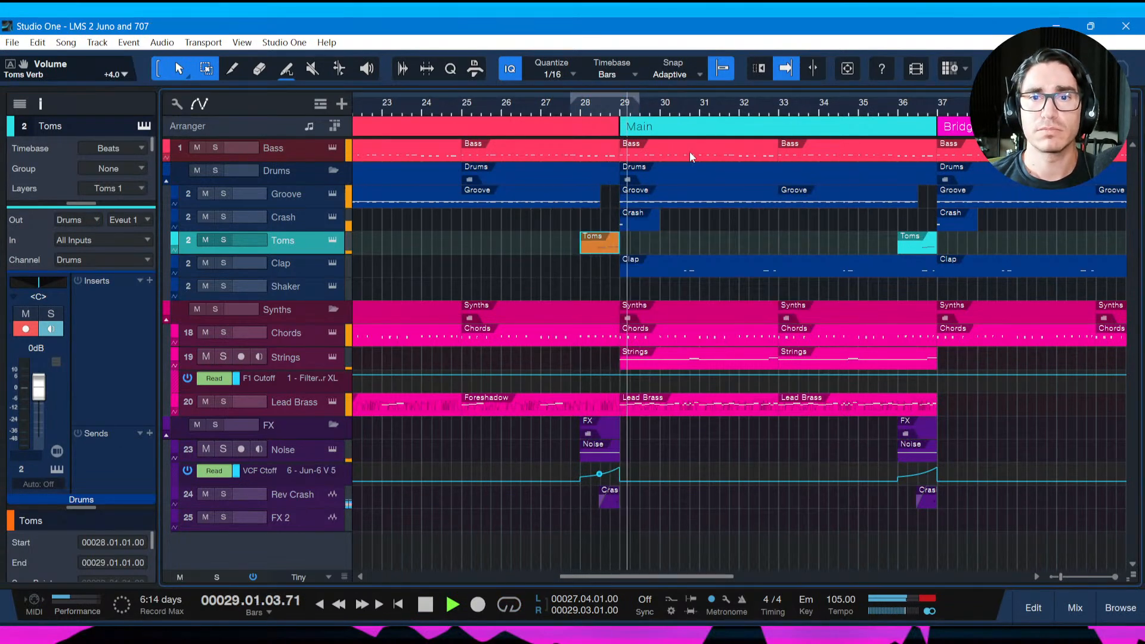
# Copy the orange Toms clip from bar 28 to bar 44 at the end of the Bridge and save the song.
pyautogui.moveTo(714, 111); pyautogui.dragTo(638, 108)
pyautogui.press('space')
pyautogui.moveTo(565, 251); pyautogui.dragTo(967, 247)
pyautogui.hotkey('ctrl', 's')
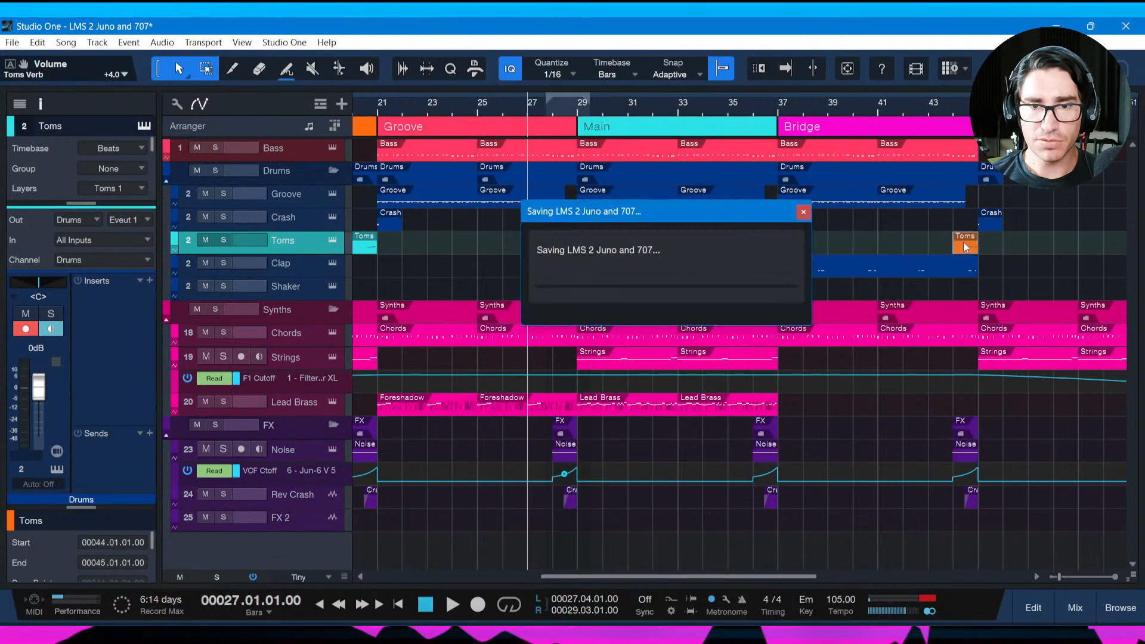
# Check the song notes for the remaining arrangement tasks and save the song.
pyautogui.hotkey('ctrl', 'i')
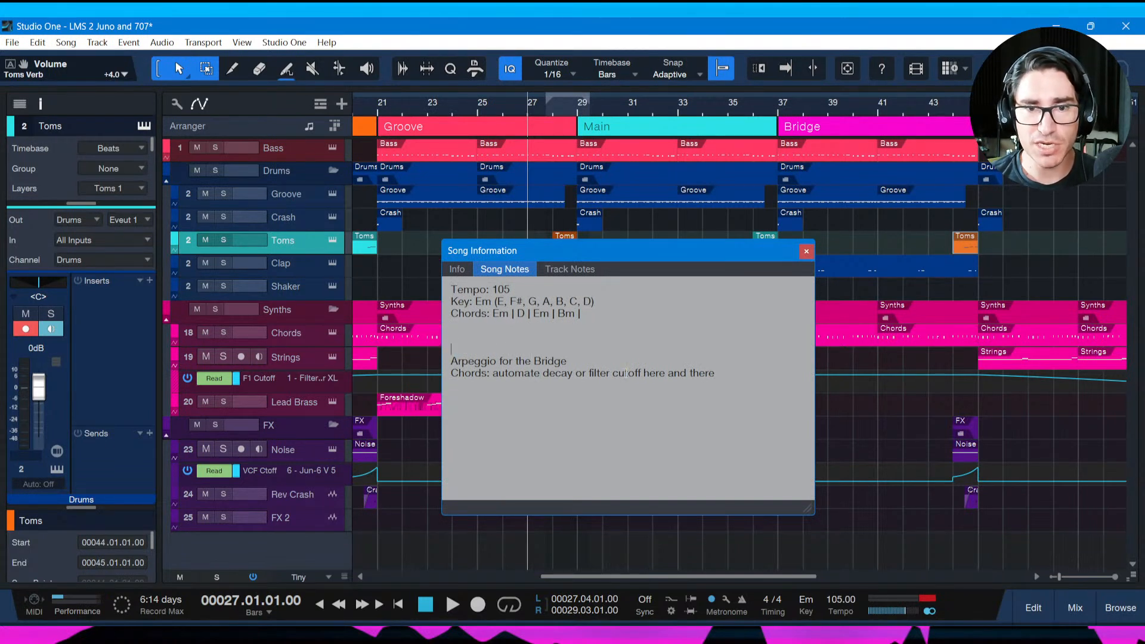
pyautogui.click(806, 251)
pyautogui.hotkey('ctrl', 's')
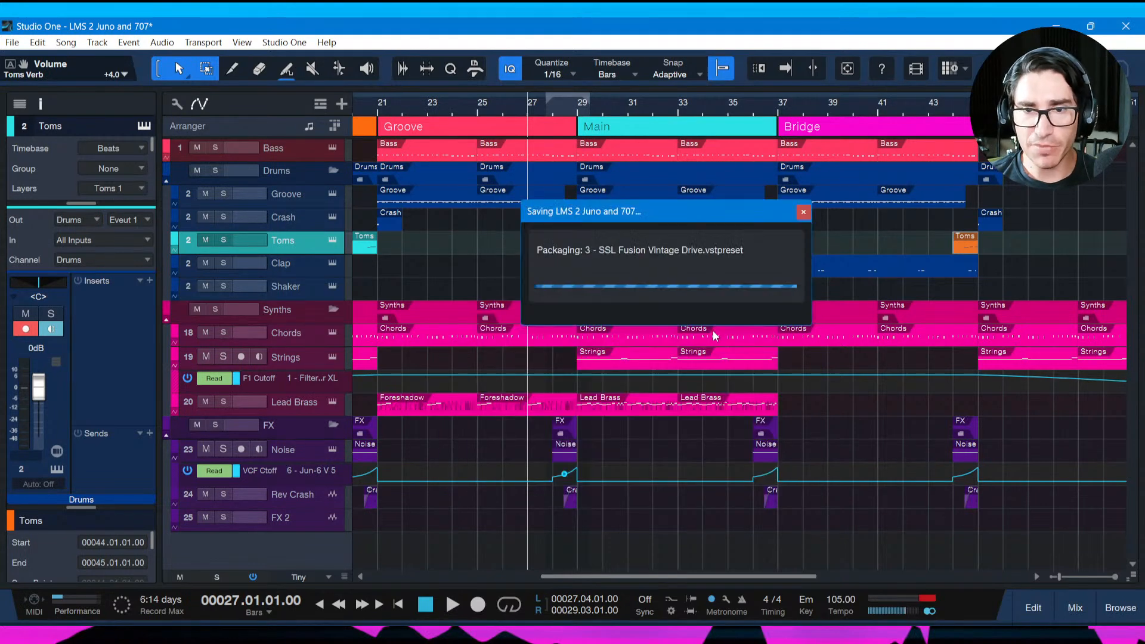
pyautogui.moveTo(654, 105); pyautogui.dragTo(617, 101)
pyautogui.hotkey('ctrl', 's')
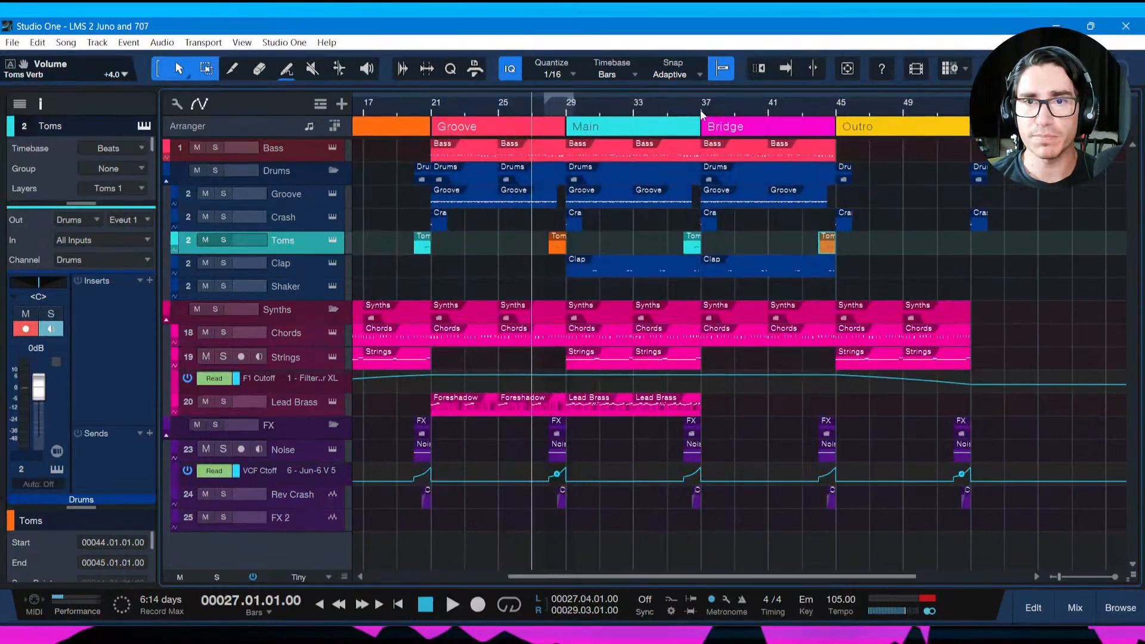
# Loop and play the Bridge section from bar 37 to 45, hide the automation lanes and save the song.
pyautogui.click(706, 112)
pyautogui.moveTo(727, 106); pyautogui.dragTo(703, 115)
pyautogui.click(698, 128)
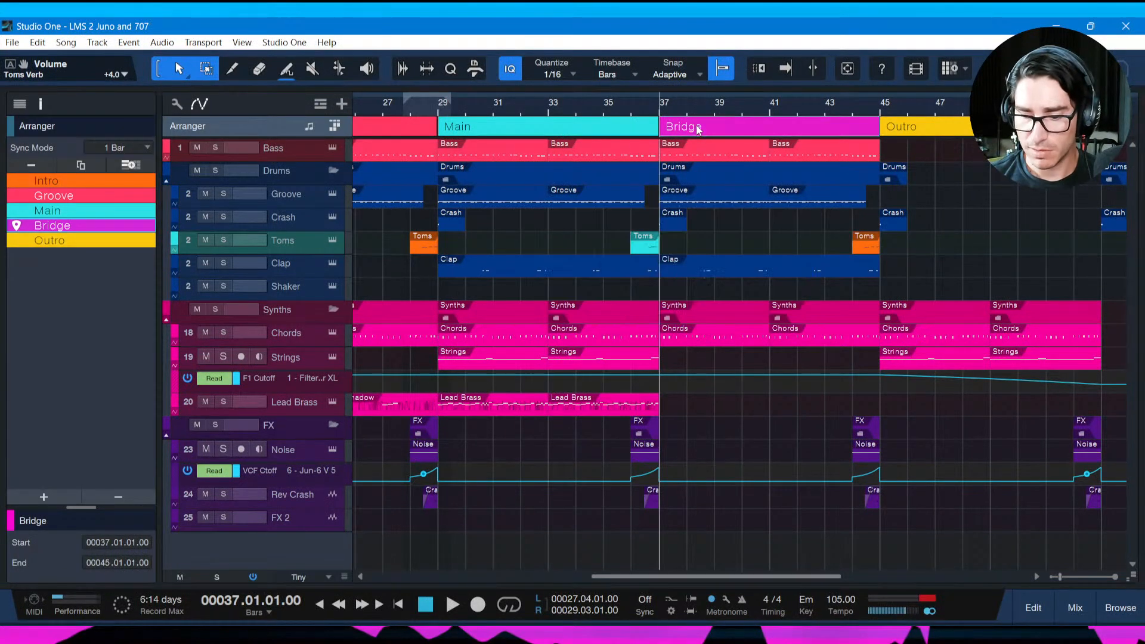
pyautogui.hotkey('ctrl', 'shift', 'p')
pyautogui.hotkey('ctrl', 's')
pyautogui.press('space')
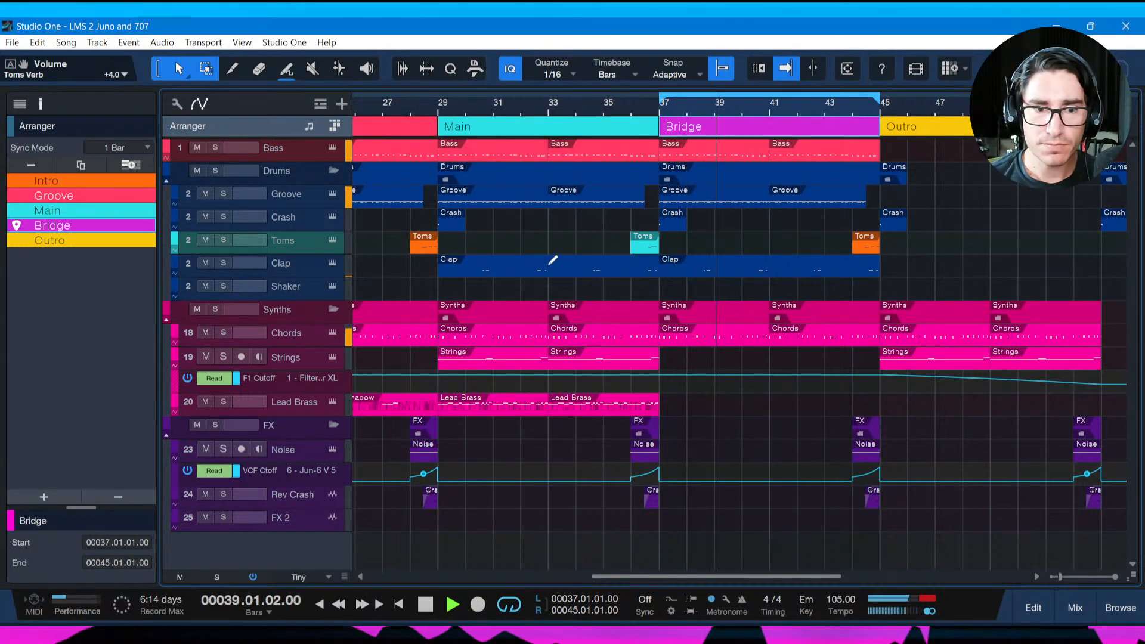
pyautogui.press('a')
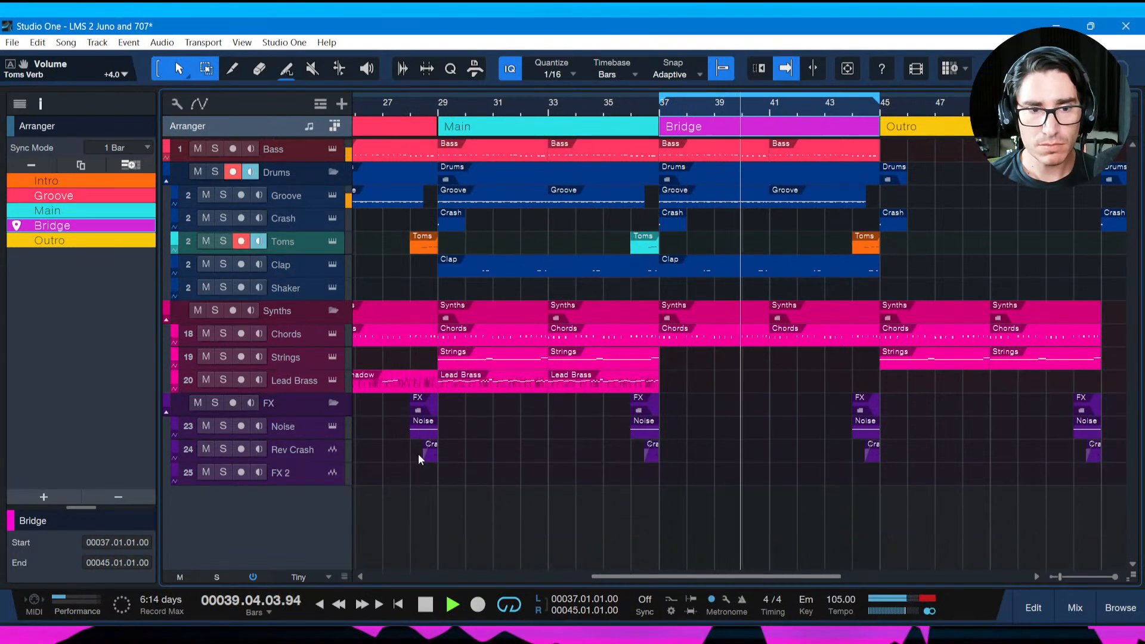
pyautogui.hotkey('ctrl', 's')
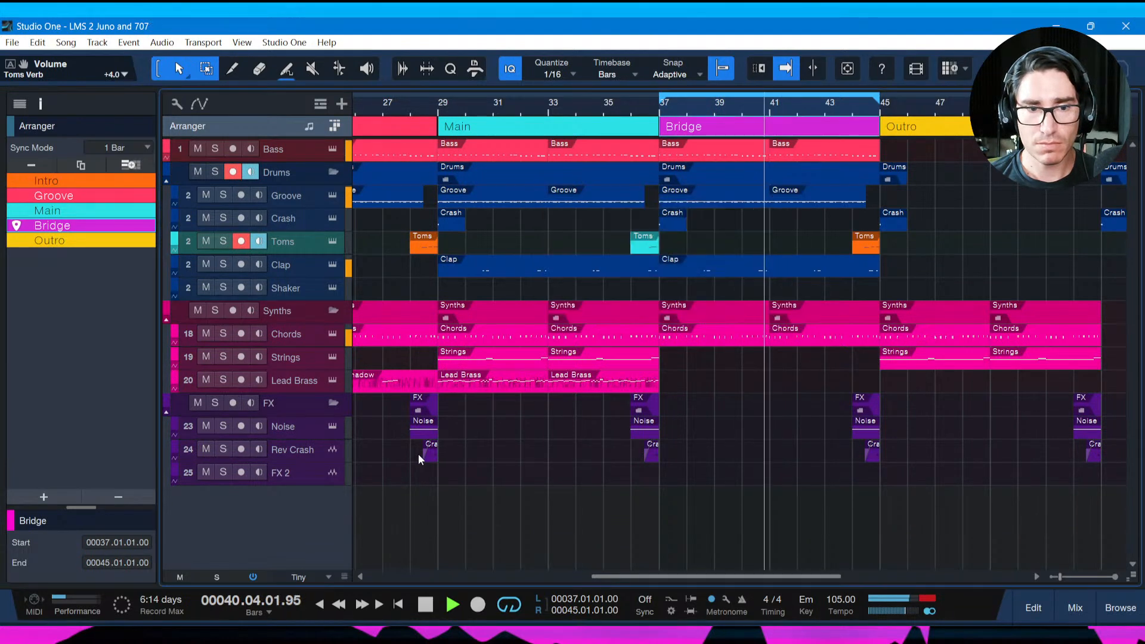
# Add a Jun-6 V instrument track from the Arturia synths below Lead Brass, and move its plug-in window clear of the track list.
pyautogui.press('F5')
pyautogui.press('space')
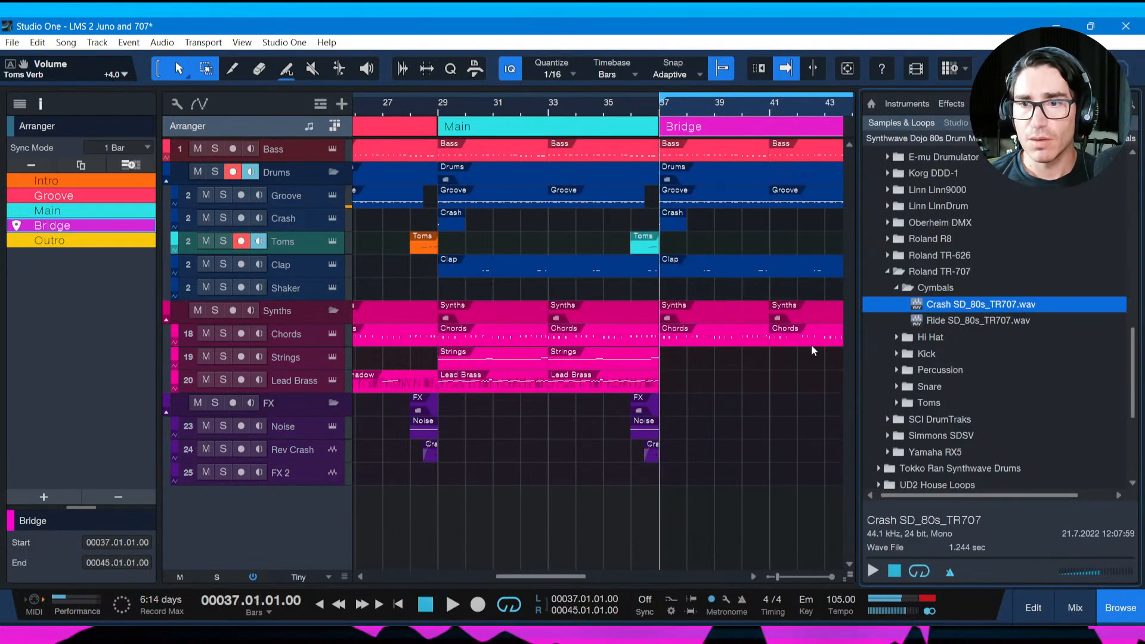
pyautogui.click(908, 104)
pyautogui.scroll(-2, 959, 377)
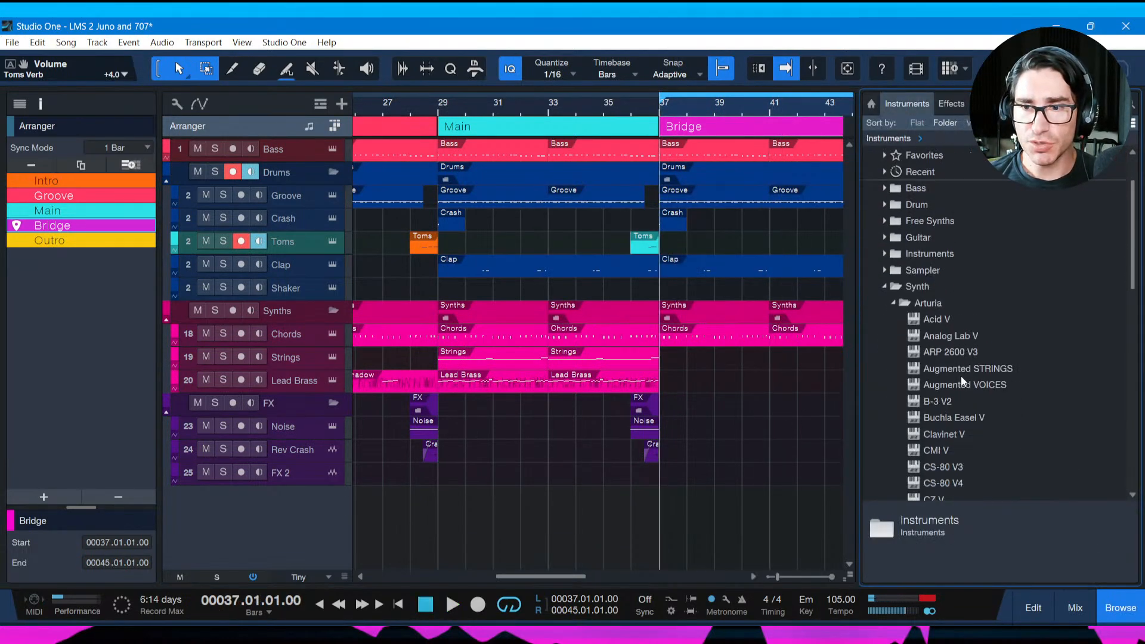
pyautogui.scroll(-8, 962, 381)
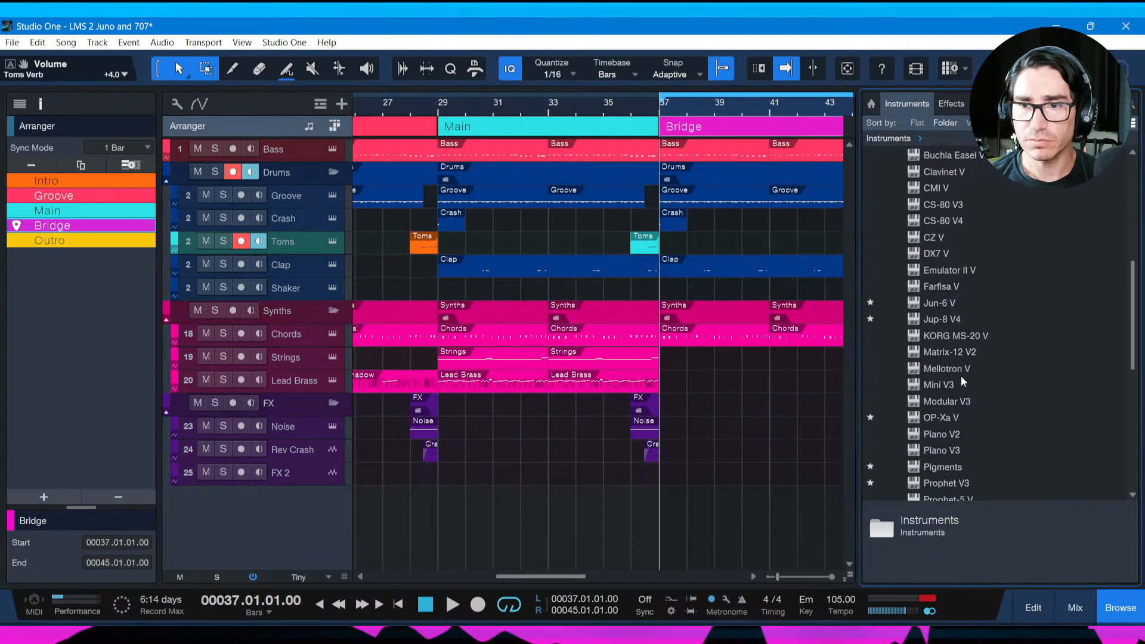
pyautogui.moveTo(929, 308); pyautogui.dragTo(302, 397)
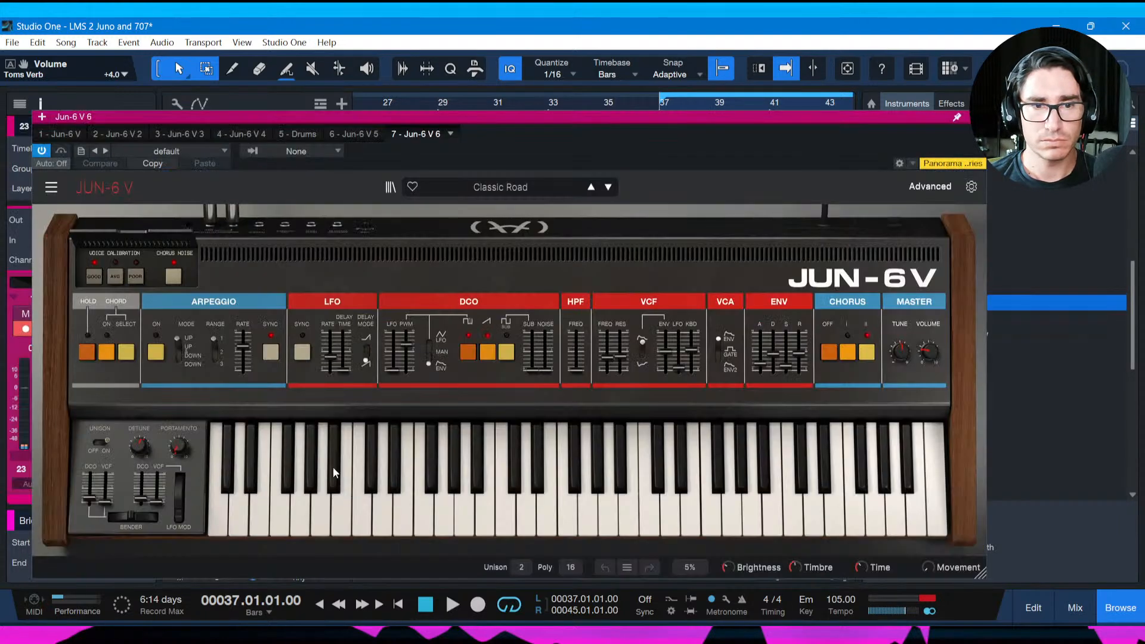
pyautogui.moveTo(374, 120); pyautogui.dragTo(686, 132)
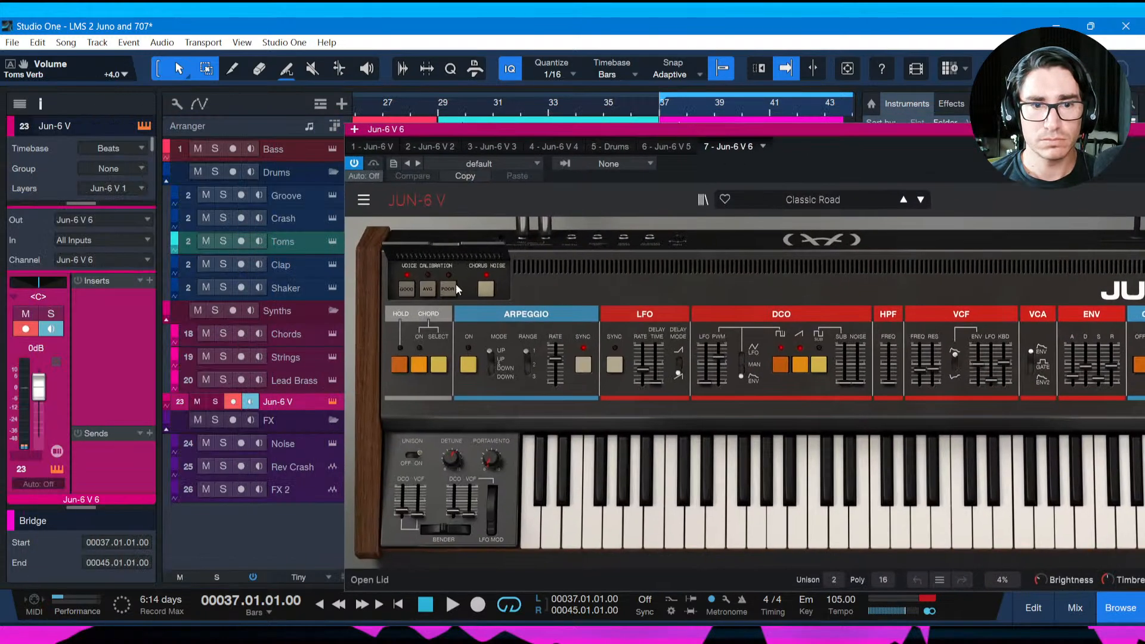
# Rename the new Jun-6 V track Arp, move it into the Synths folder and close its plug-in window.
pyautogui.doubleClick(279, 403)
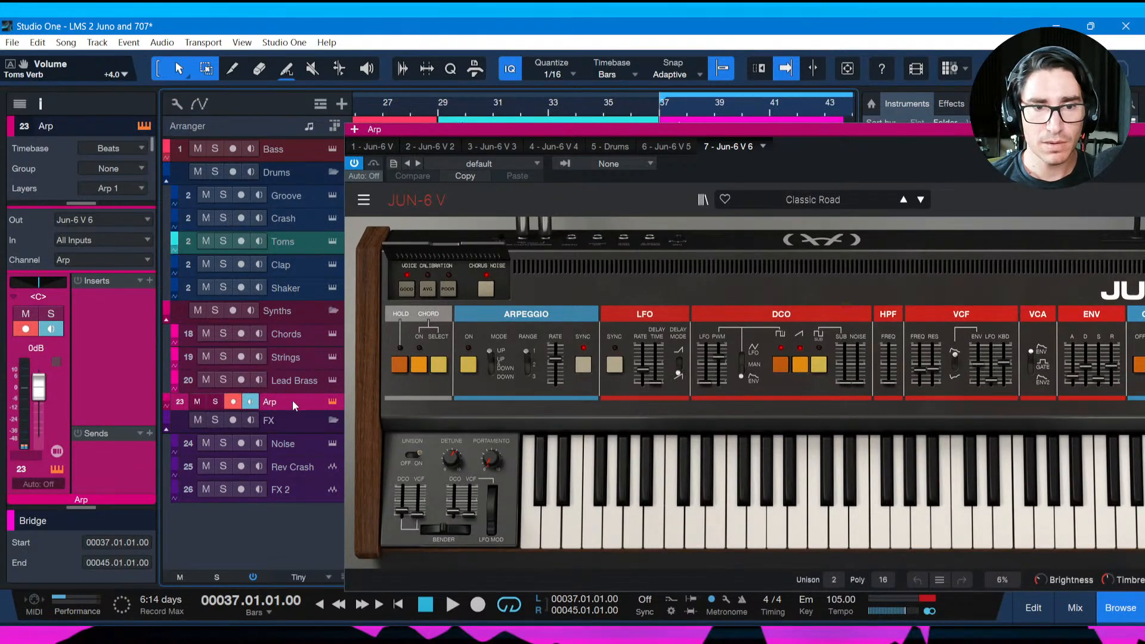
pyautogui.moveTo(292, 400); pyautogui.dragTo(287, 389)
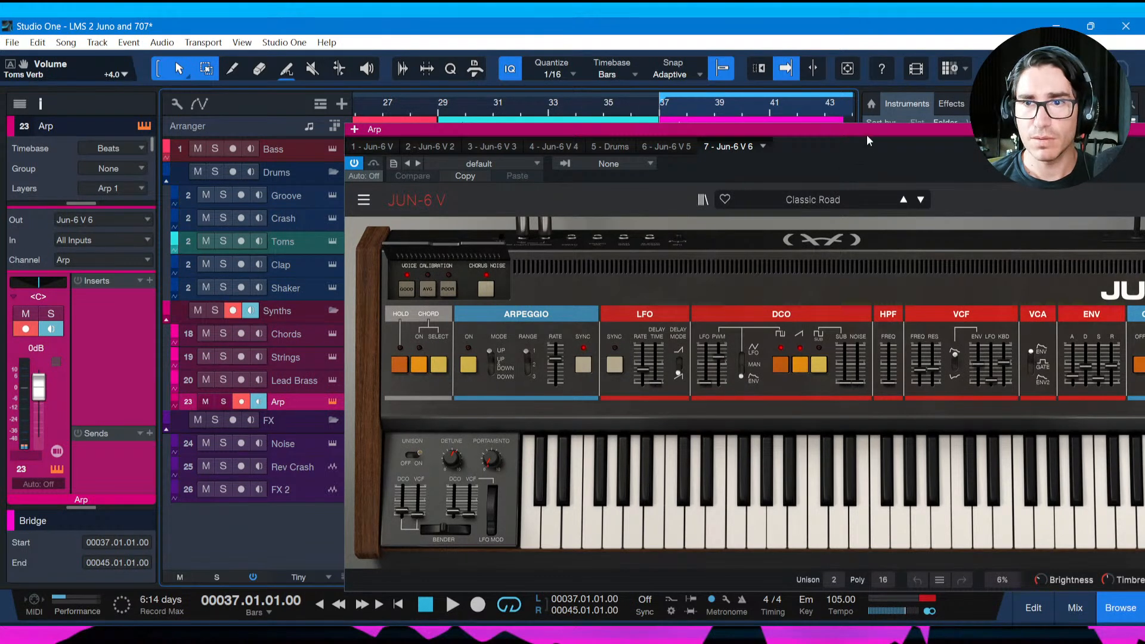
pyautogui.moveTo(867, 136); pyautogui.dragTo(664, 128)
pyautogui.press('Escape')
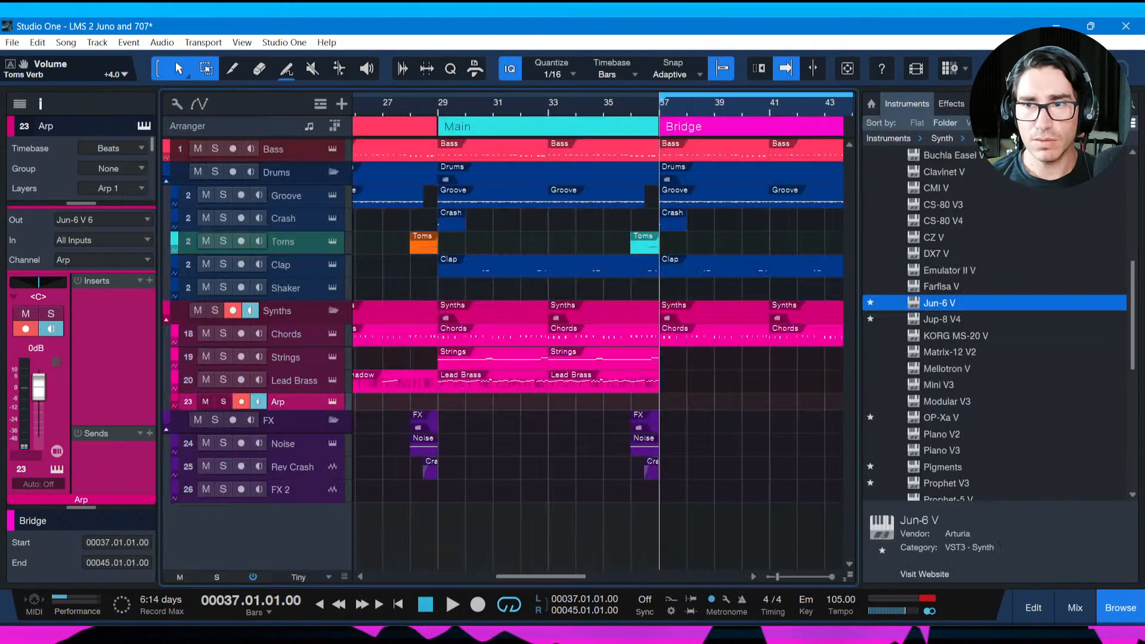
# In the mixer, place the Arp channel between Lead Brass and Synth Verb and route its output to Synth Bus.
pyautogui.press('F3')
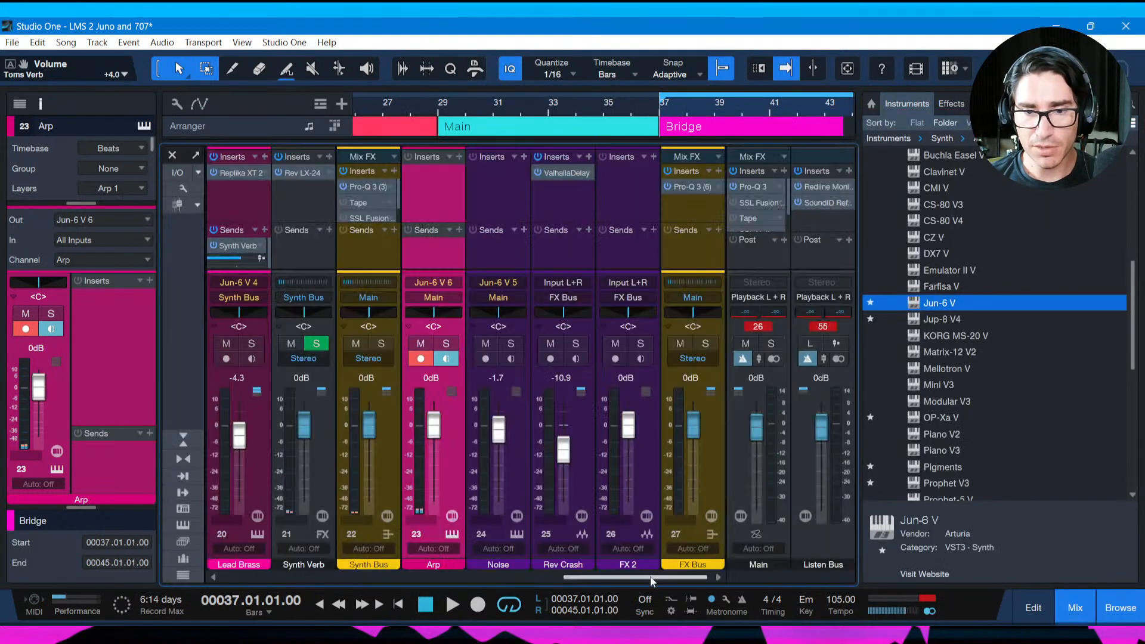
pyautogui.moveTo(655, 577); pyautogui.dragTo(619, 577)
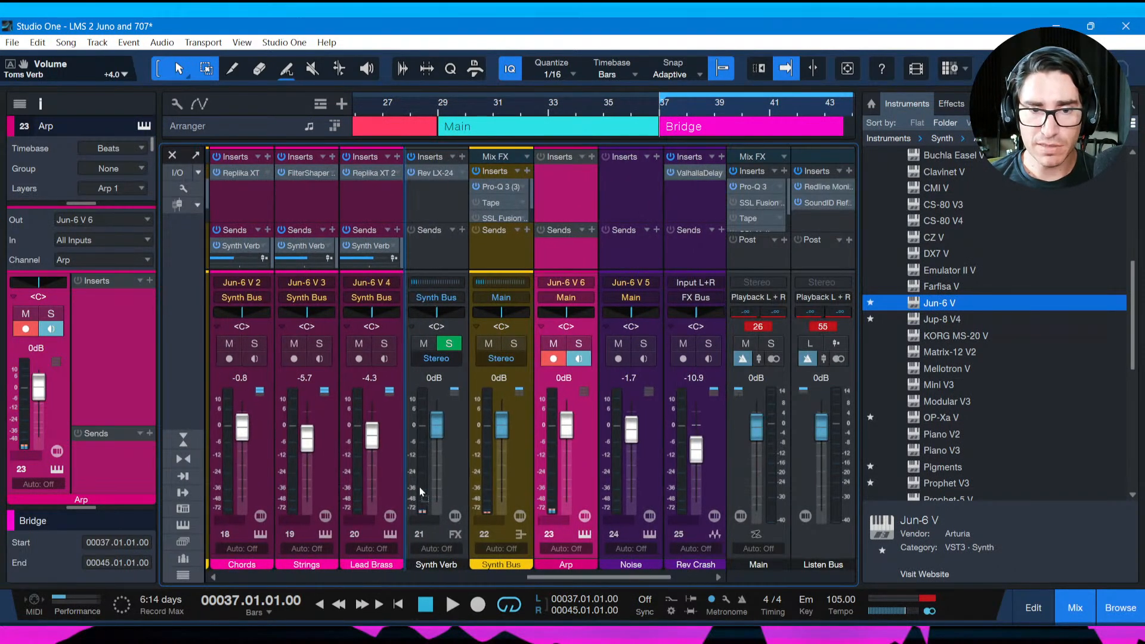
pyautogui.moveTo(555, 576); pyautogui.dragTo(521, 576)
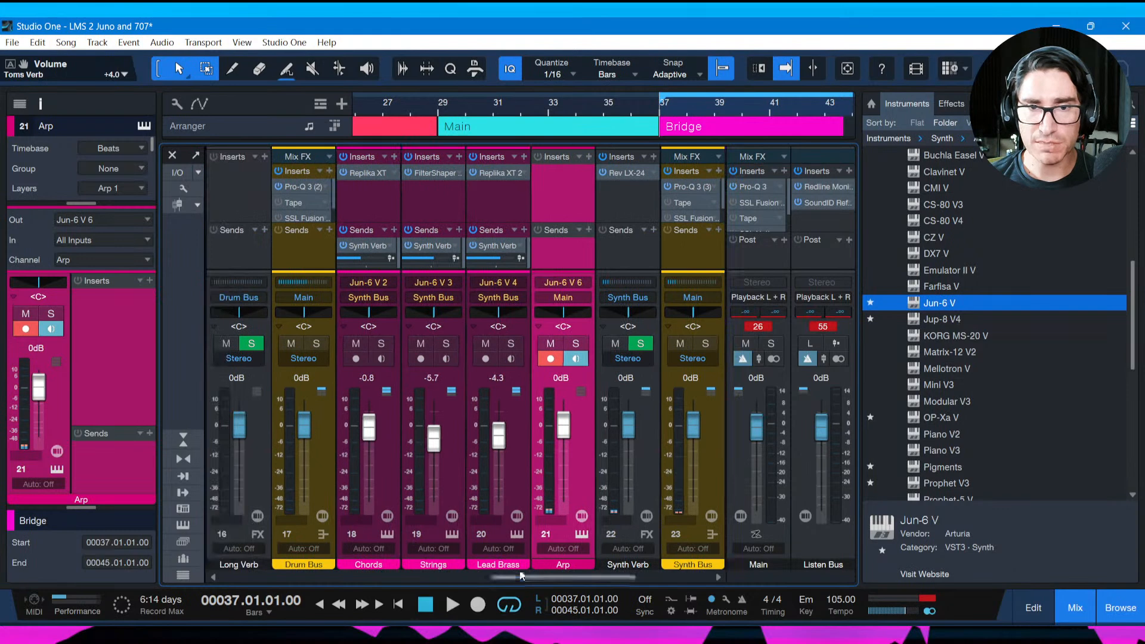
pyautogui.click(564, 298)
pyautogui.click(592, 430)
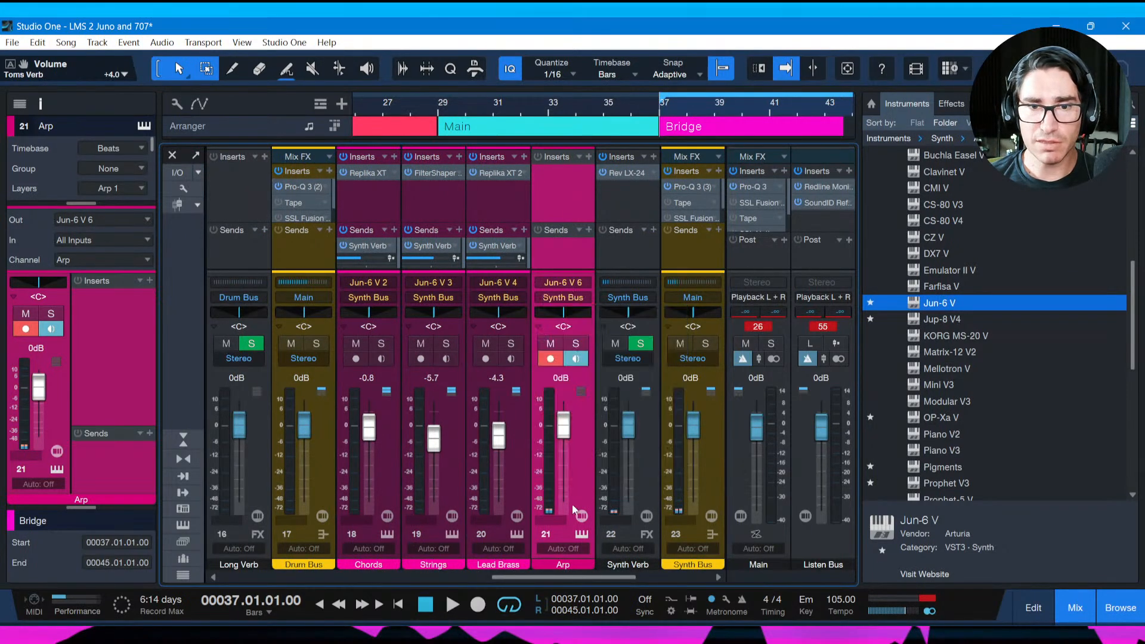
# Route the output of the Toms Verb effect channel to Drum Bus.
pyautogui.moveTo(546, 577); pyautogui.dragTo(479, 577)
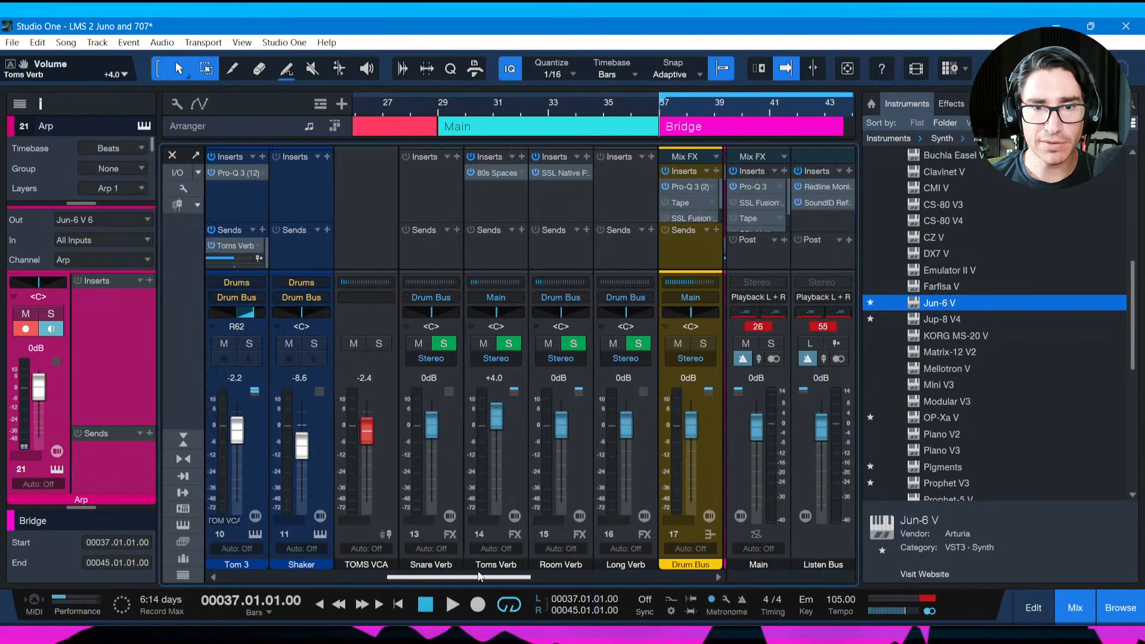
pyautogui.click(501, 300)
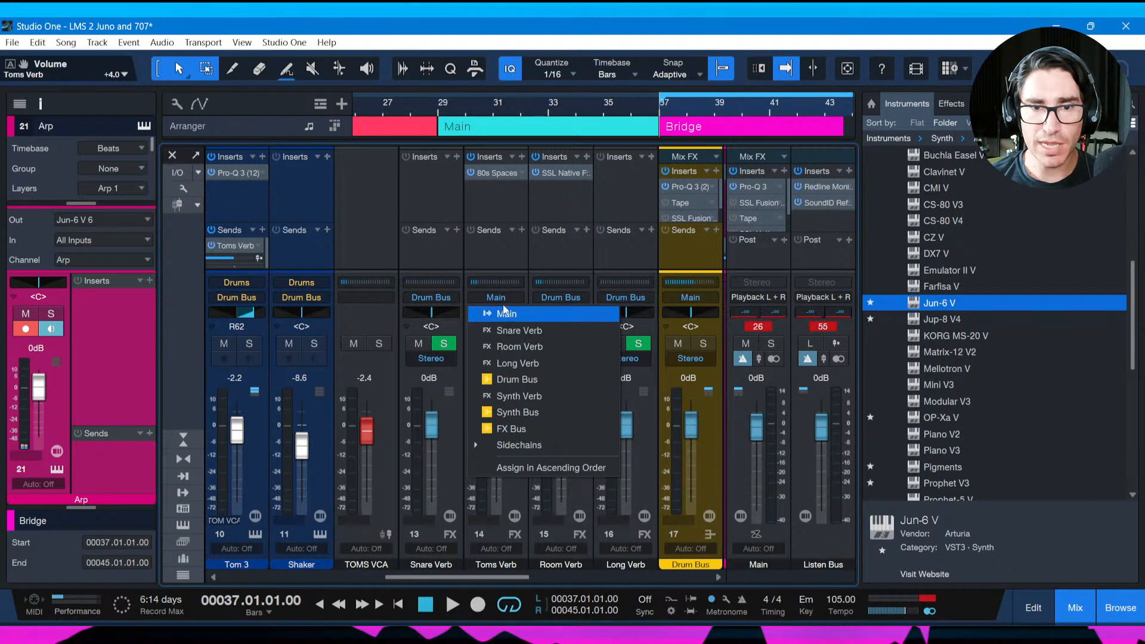
pyautogui.click(511, 379)
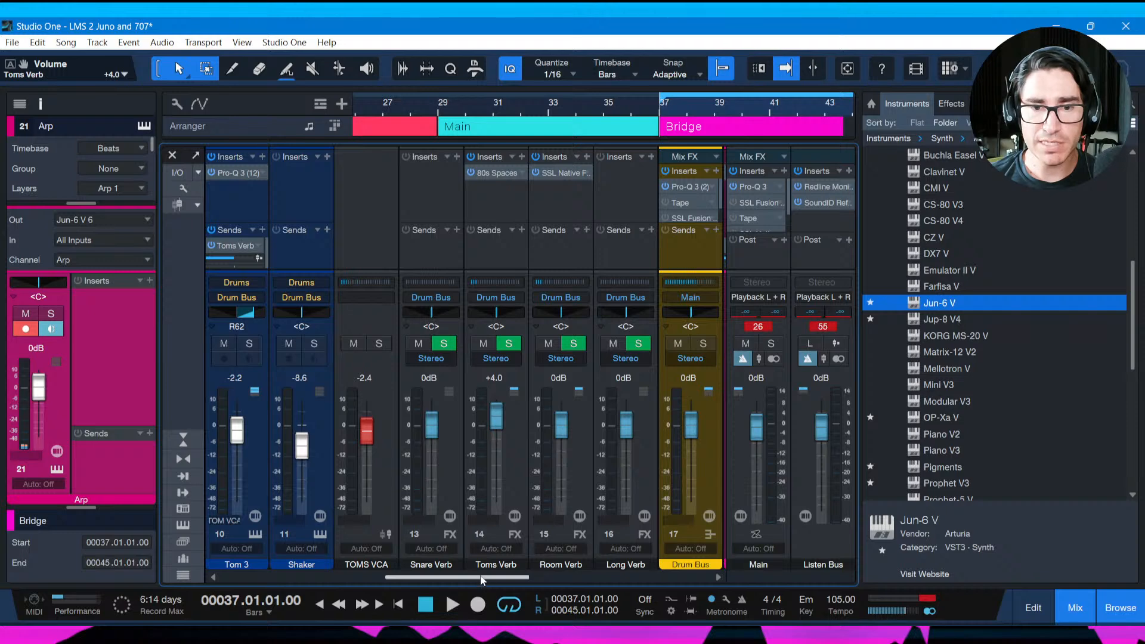
# Check the output routing of the remaining mixer channels and route the Noise channel to FX Bus.
pyautogui.moveTo(482, 579); pyautogui.dragTo(521, 578)
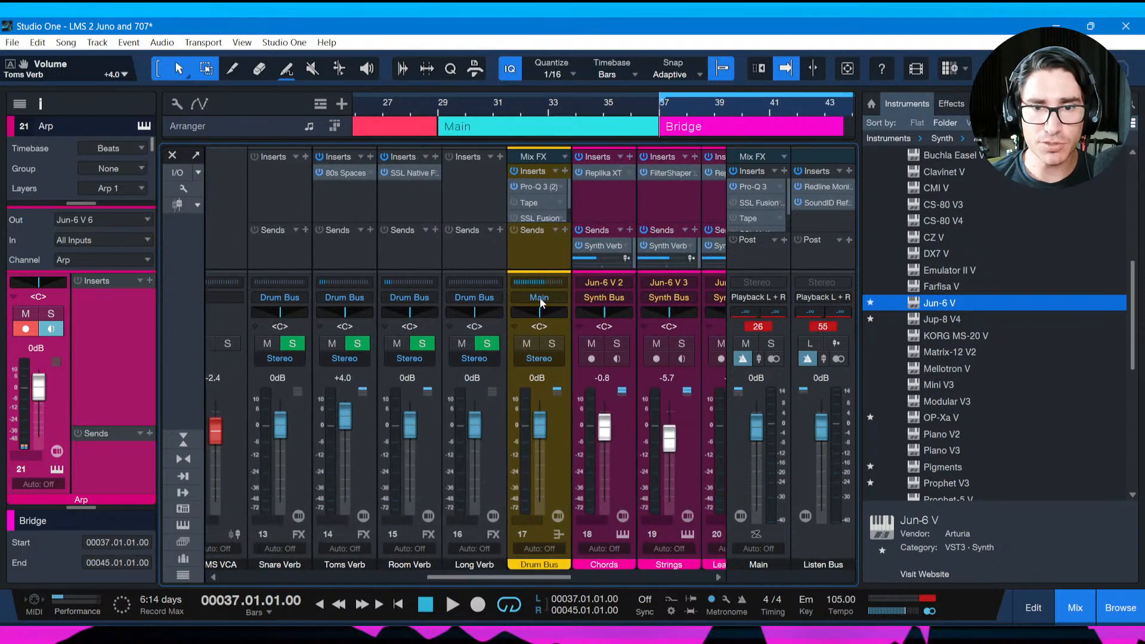
pyautogui.moveTo(550, 574); pyautogui.dragTo(608, 584)
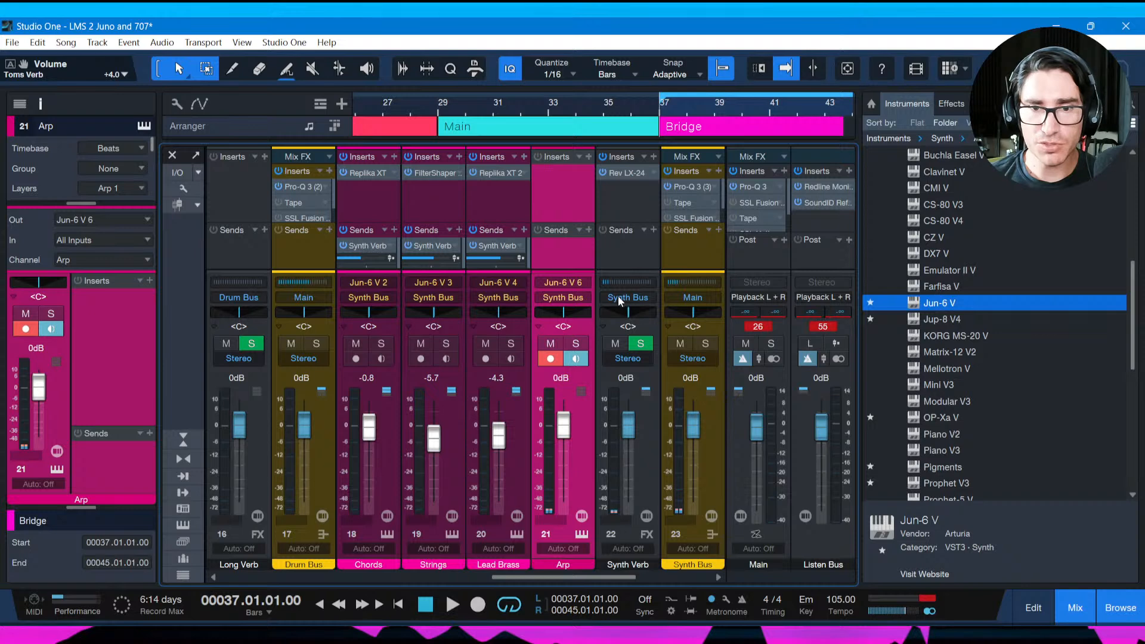
pyautogui.moveTo(607, 578); pyautogui.dragTo(681, 580)
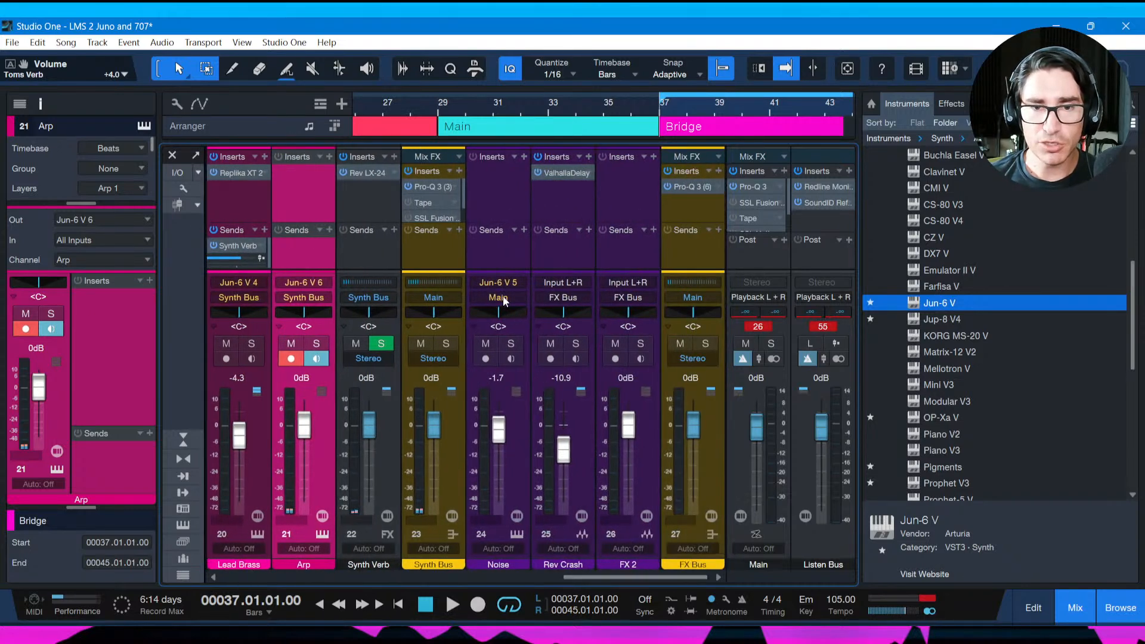
pyautogui.click(495, 302)
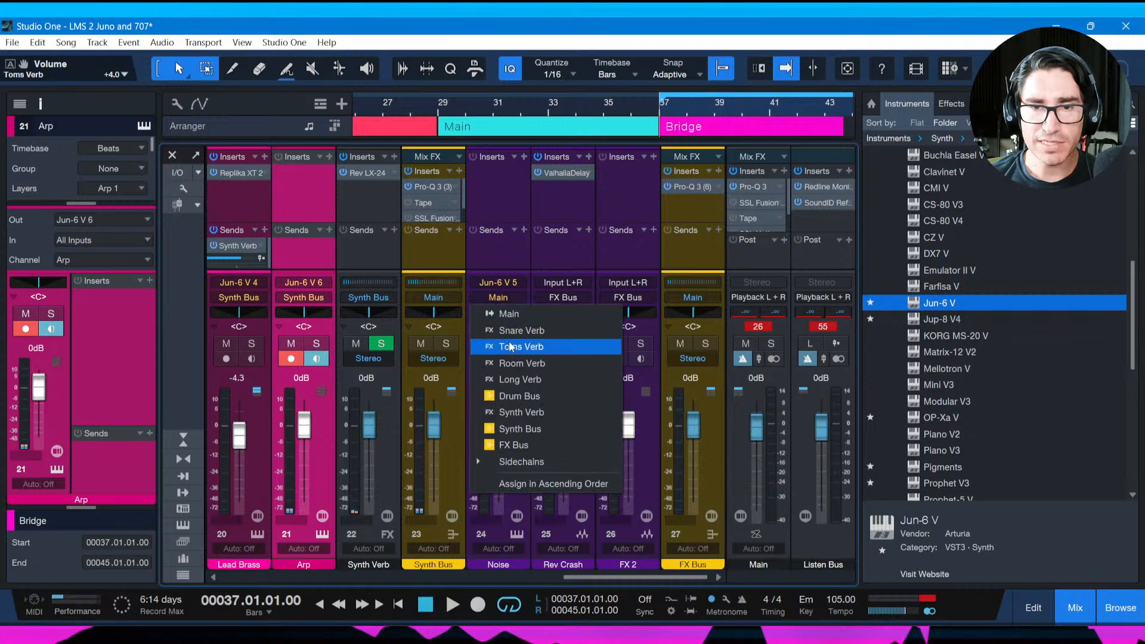
pyautogui.click(516, 444)
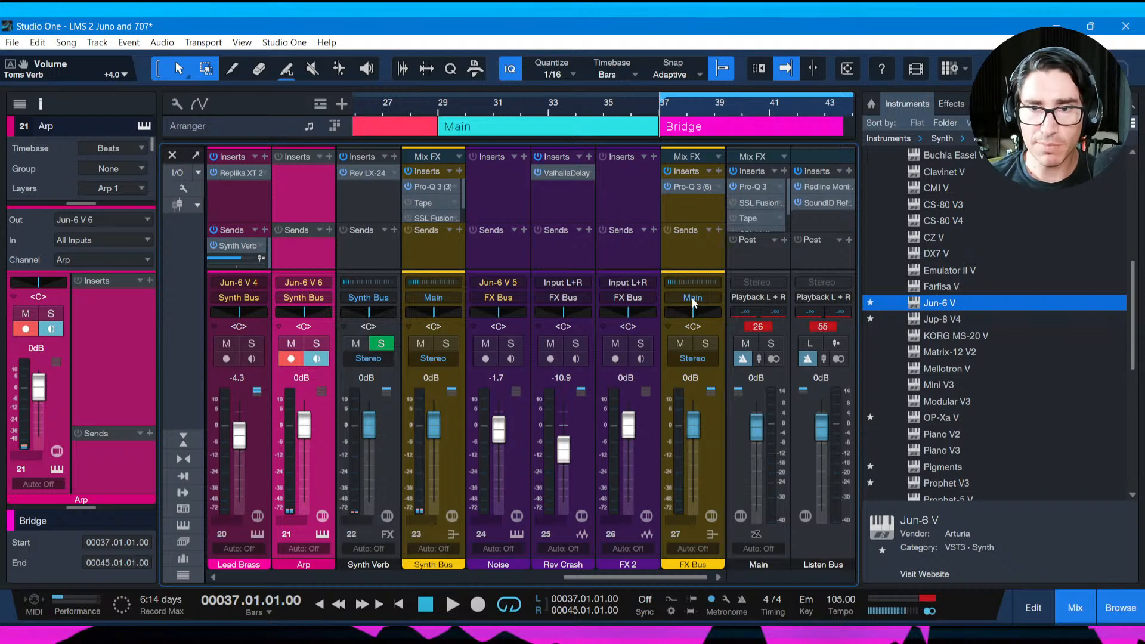
# Hide the mixer and the browser and save the song.
pyautogui.press('F3')
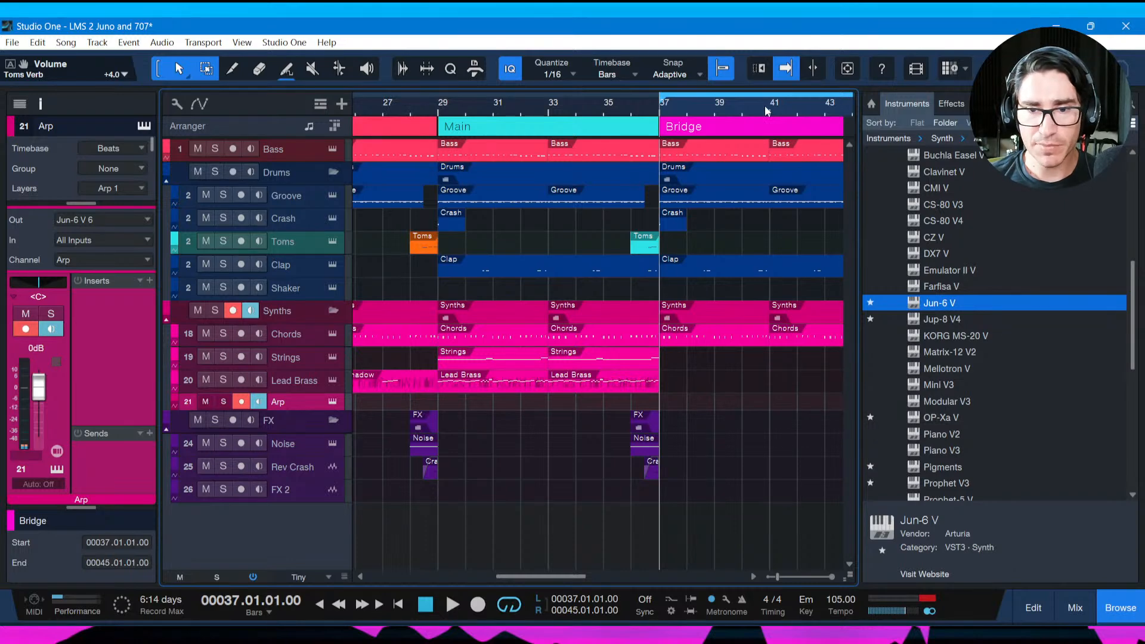
pyautogui.press('F5')
pyautogui.hotkey('ctrl', 's')
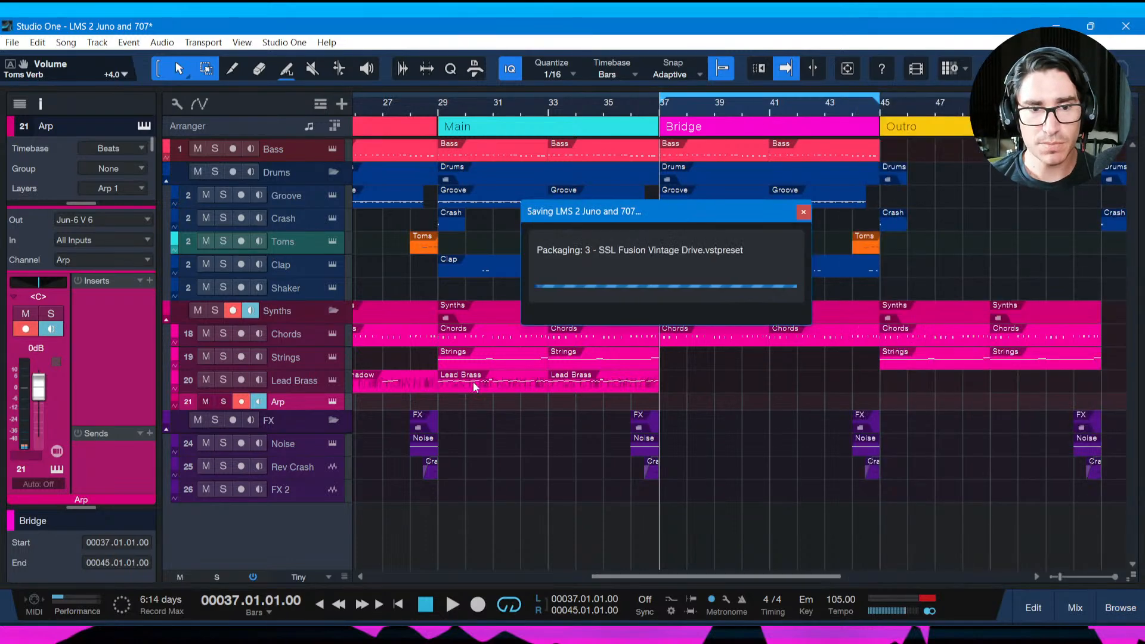
# Open the Arp track's Jun-6 V, start playback of the Bridge loop and show the Vintage Factory bank's presets.
pyautogui.click(332, 401)
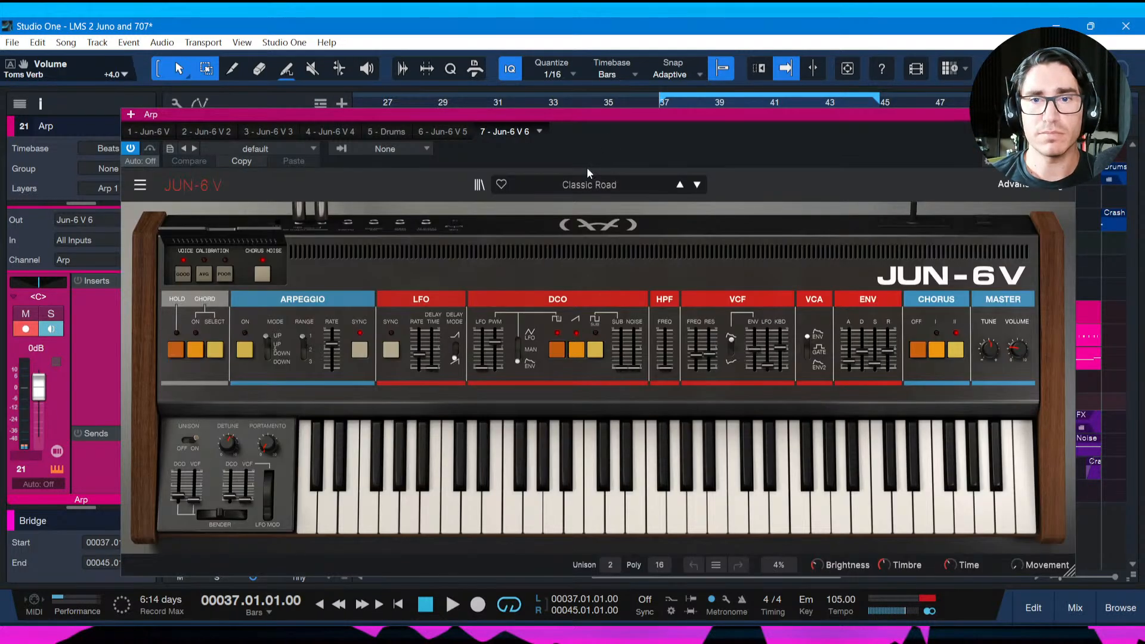
pyautogui.press('space')
pyautogui.moveTo(651, 108); pyautogui.dragTo(609, 109)
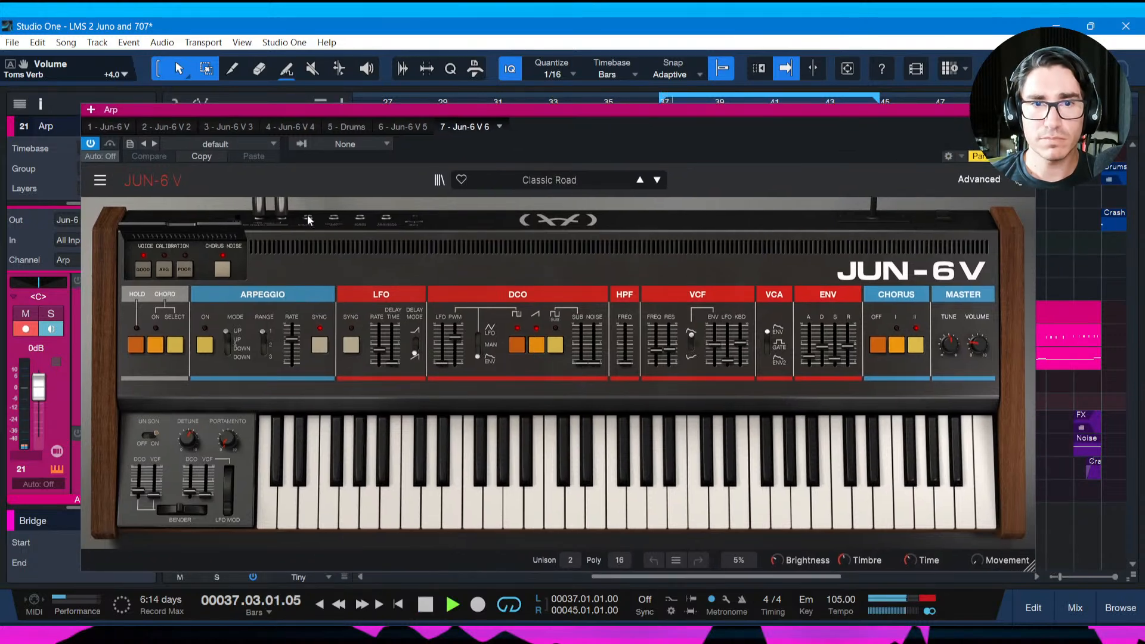
pyautogui.click(438, 180)
pyautogui.click(162, 271)
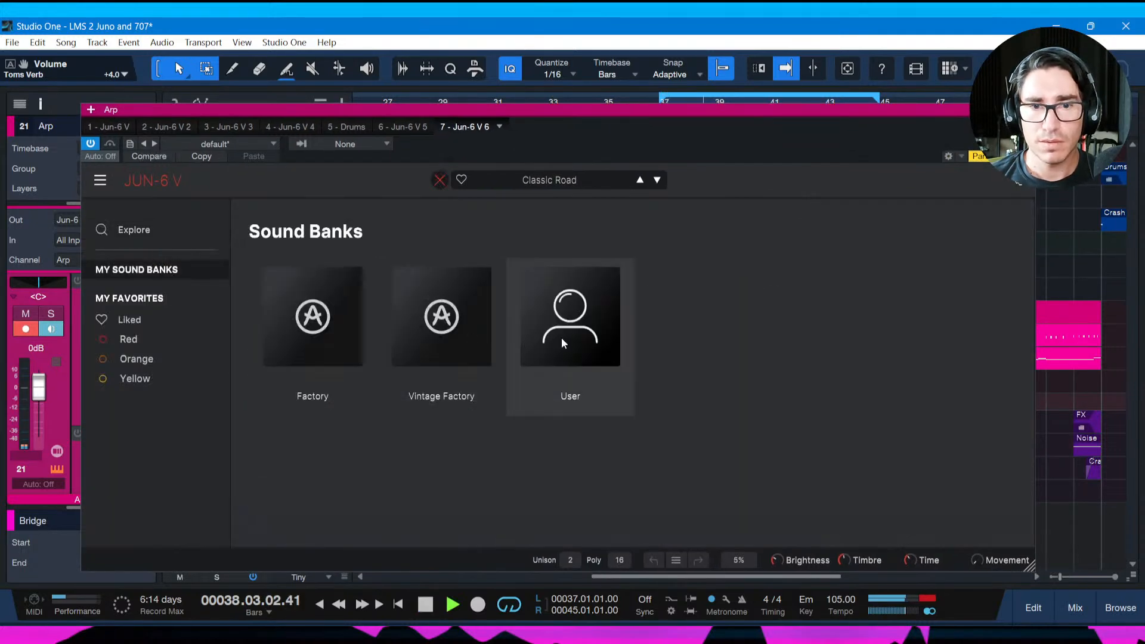
pyautogui.click(438, 329)
pyautogui.moveTo(576, 145); pyautogui.dragTo(619, 134)
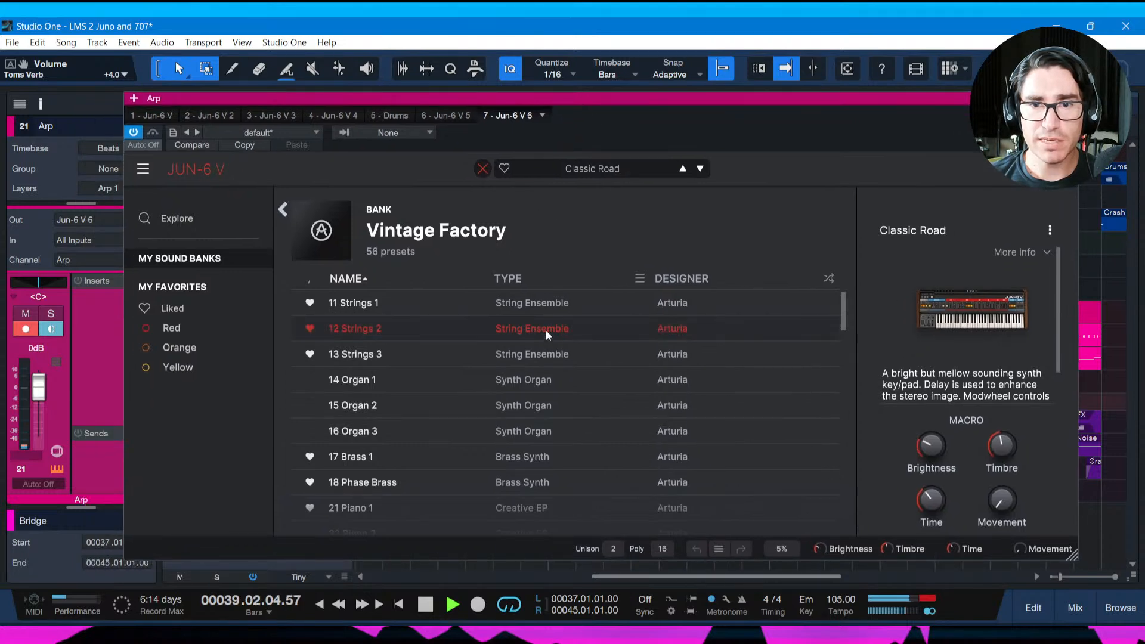
# Audition the 33 Clavichord 1, 25 Harpsichord and 26 Harpsichord 2 presets over the looping Bridge.
pyautogui.moveTo(847, 313); pyautogui.dragTo(842, 362)
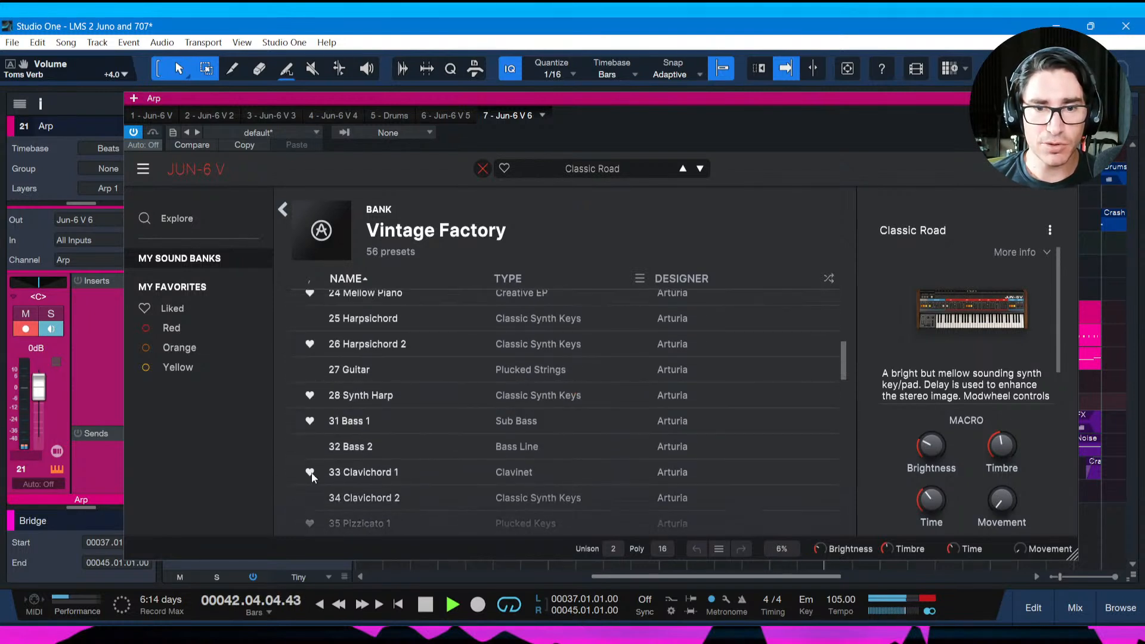
pyautogui.click(357, 474)
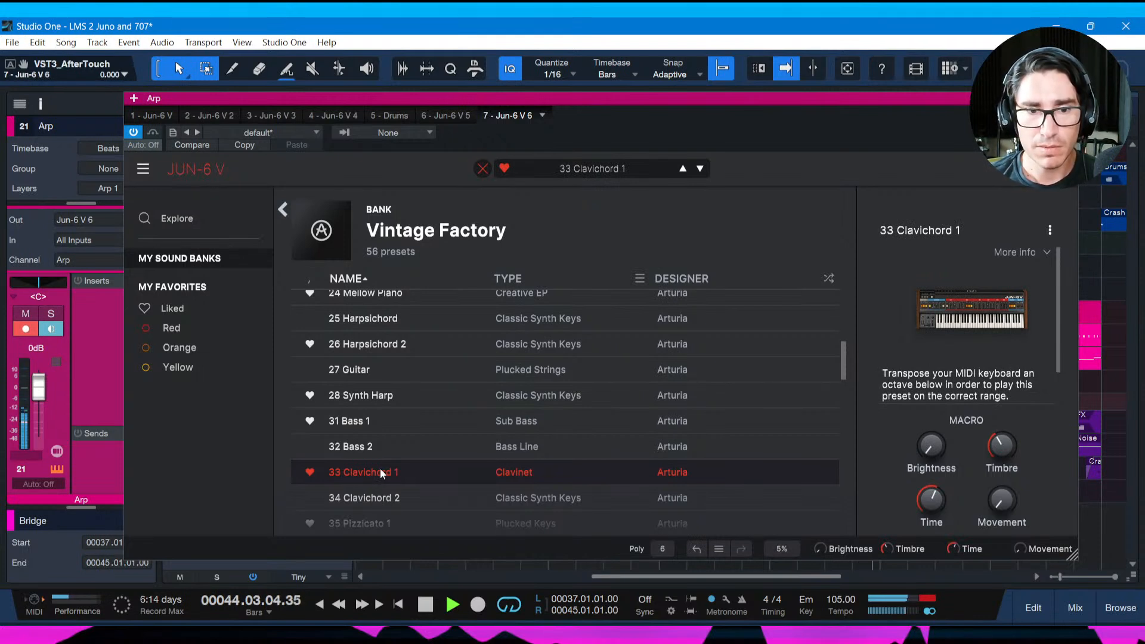
pyautogui.click(389, 321)
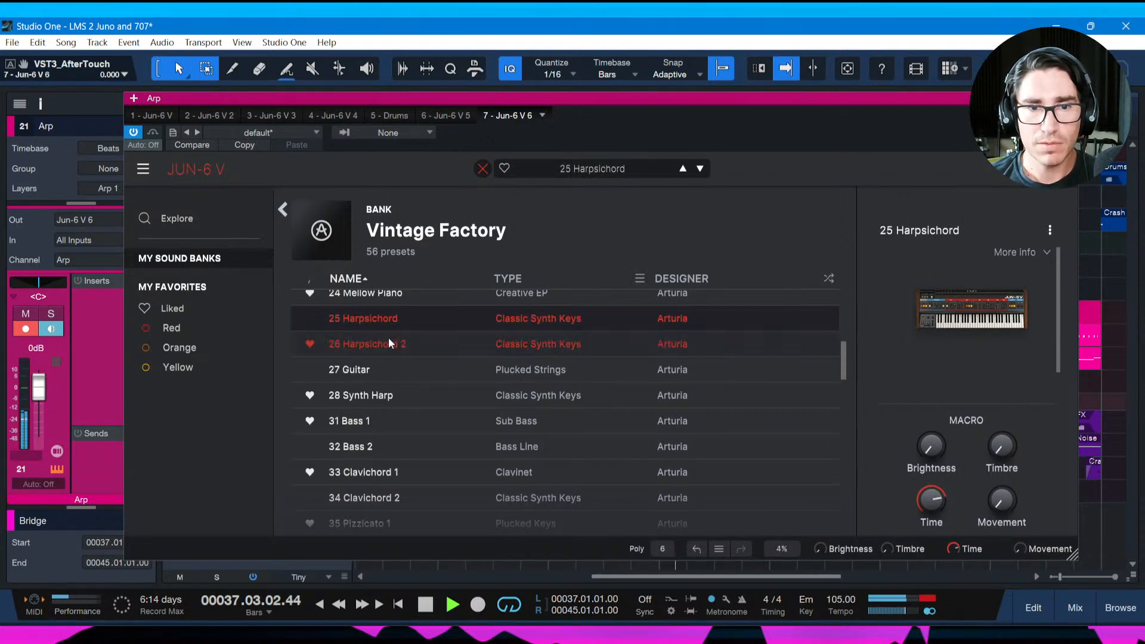
pyautogui.click(388, 340)
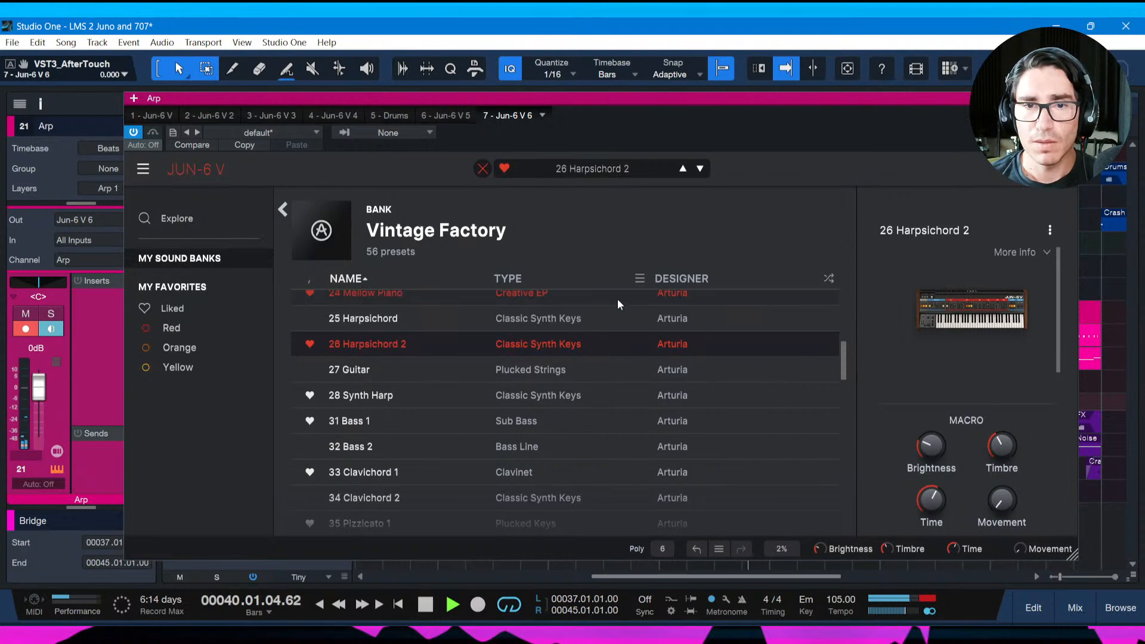
# Sort the presets by type and audition 65 Funk and 51 Funny Cat for the arpeggio.
pyautogui.click(515, 279)
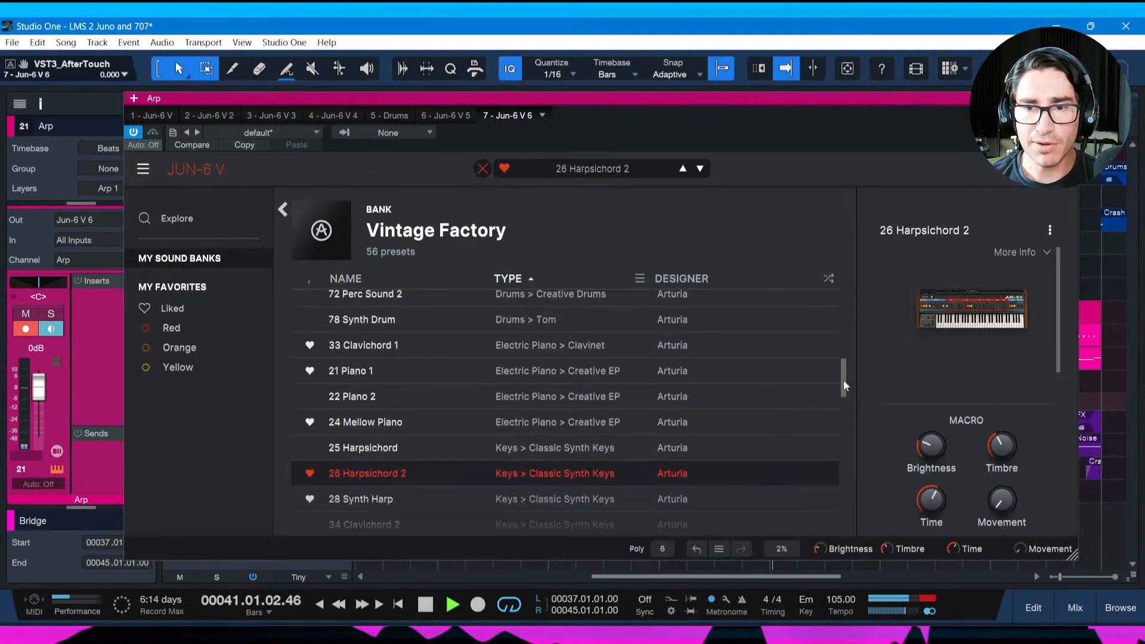
pyautogui.moveTo(843, 380); pyautogui.dragTo(854, 458)
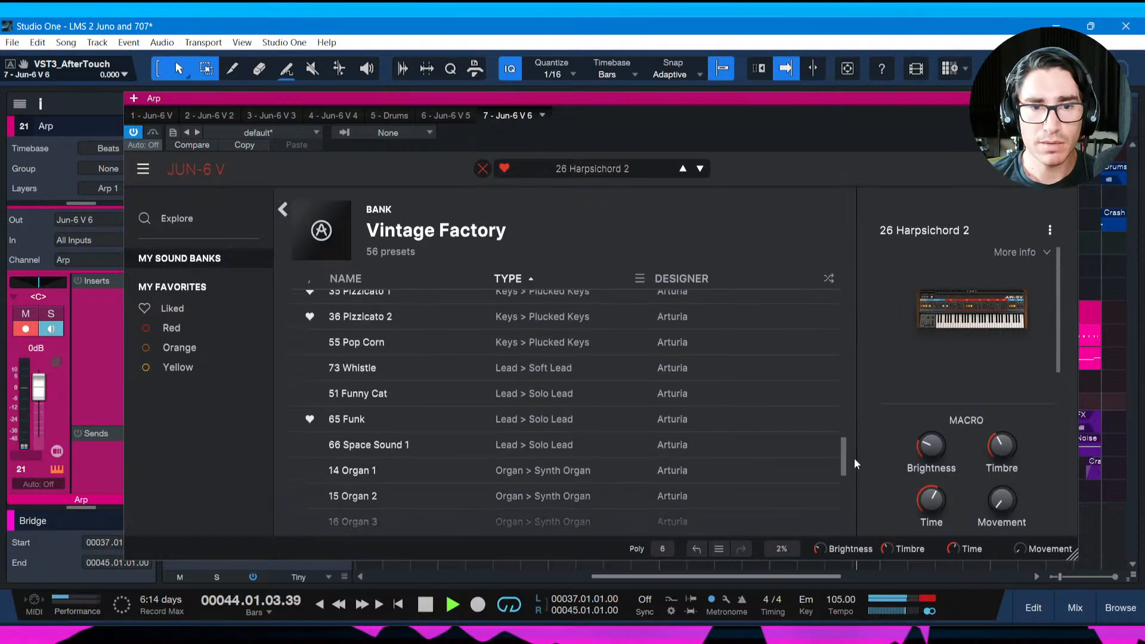
pyautogui.click(564, 420)
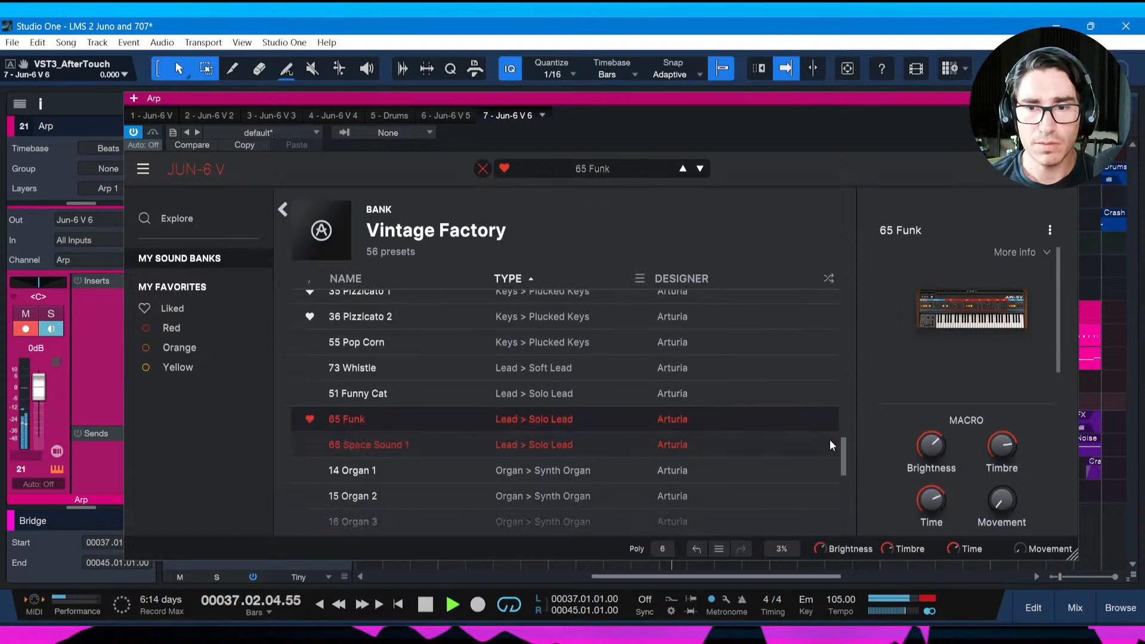
pyautogui.moveTo(844, 449); pyautogui.dragTo(844, 435)
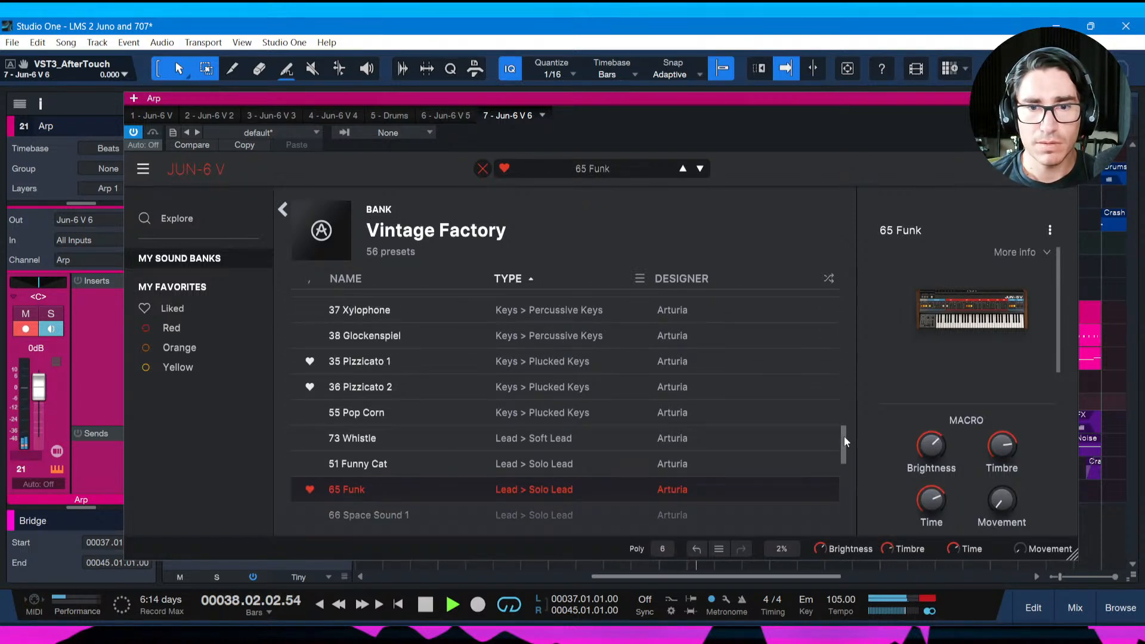
pyautogui.click(607, 465)
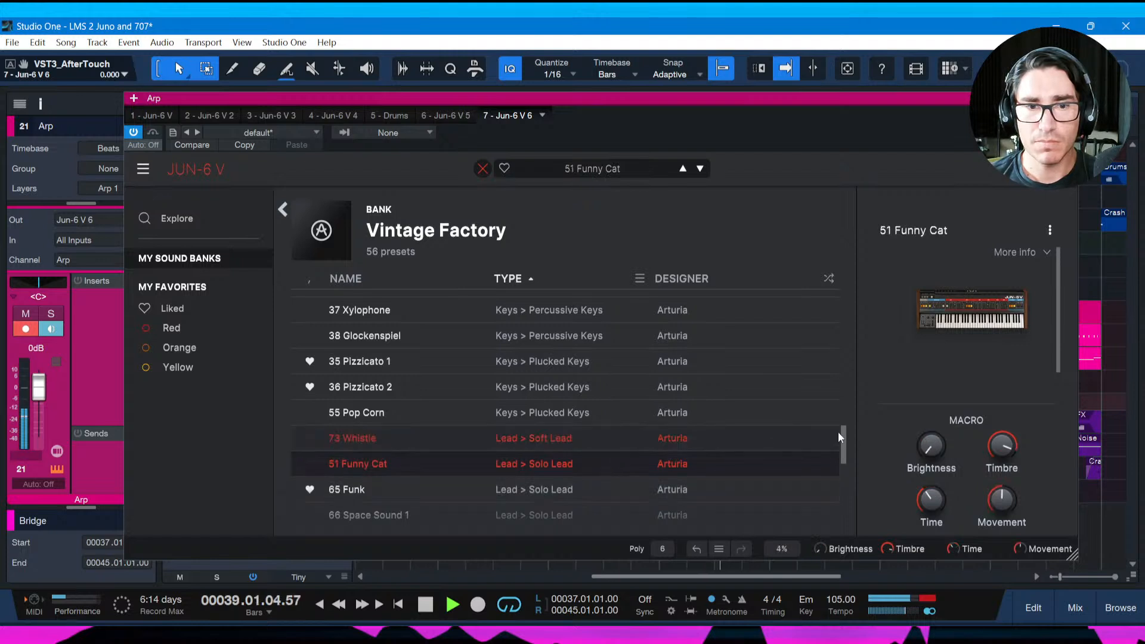
pyautogui.moveTo(843, 434); pyautogui.dragTo(846, 419)
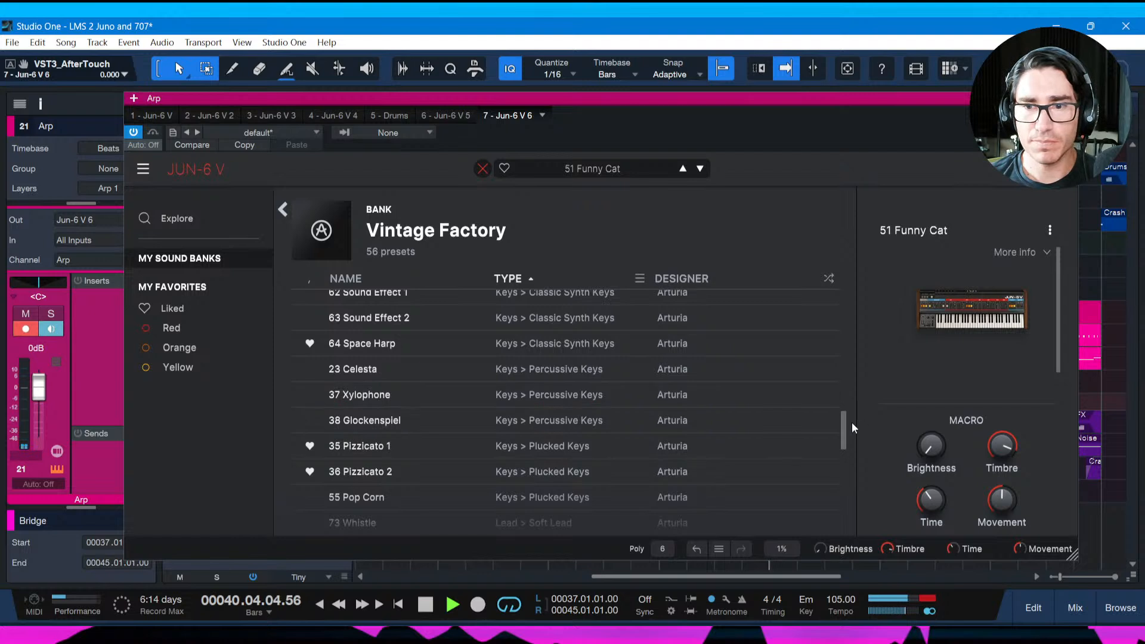
pyautogui.moveTo(846, 423); pyautogui.dragTo(846, 379)
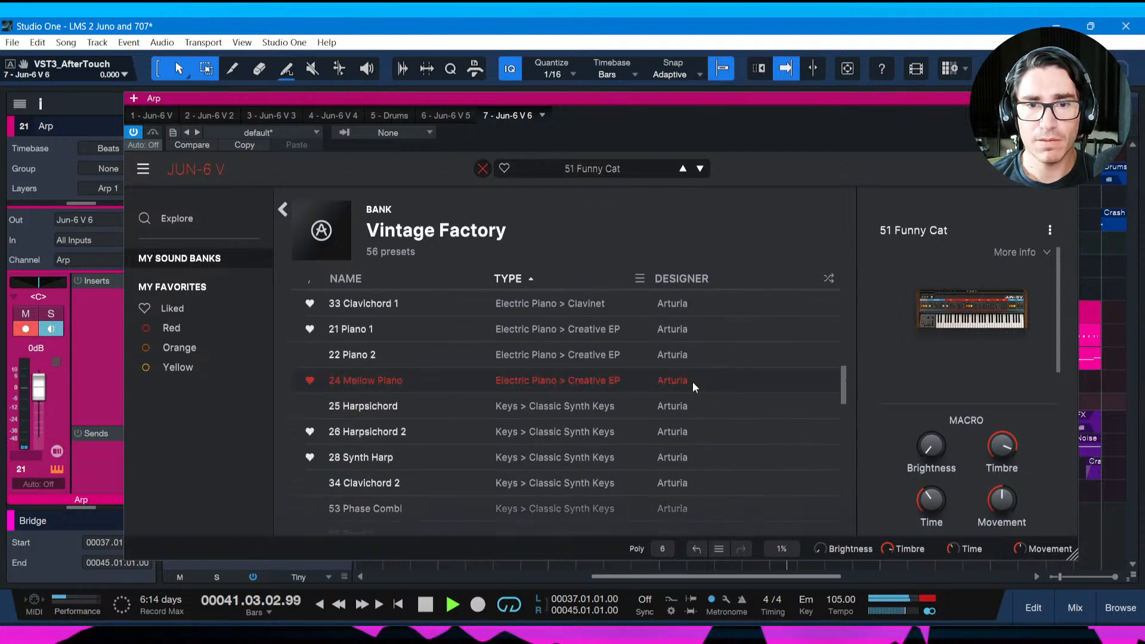
# Compare 25 Harpsichord with 26 Harpsichord 2, keep 26 Harpsichord 2 loaded and return to the synth panel.
pyautogui.click(605, 408)
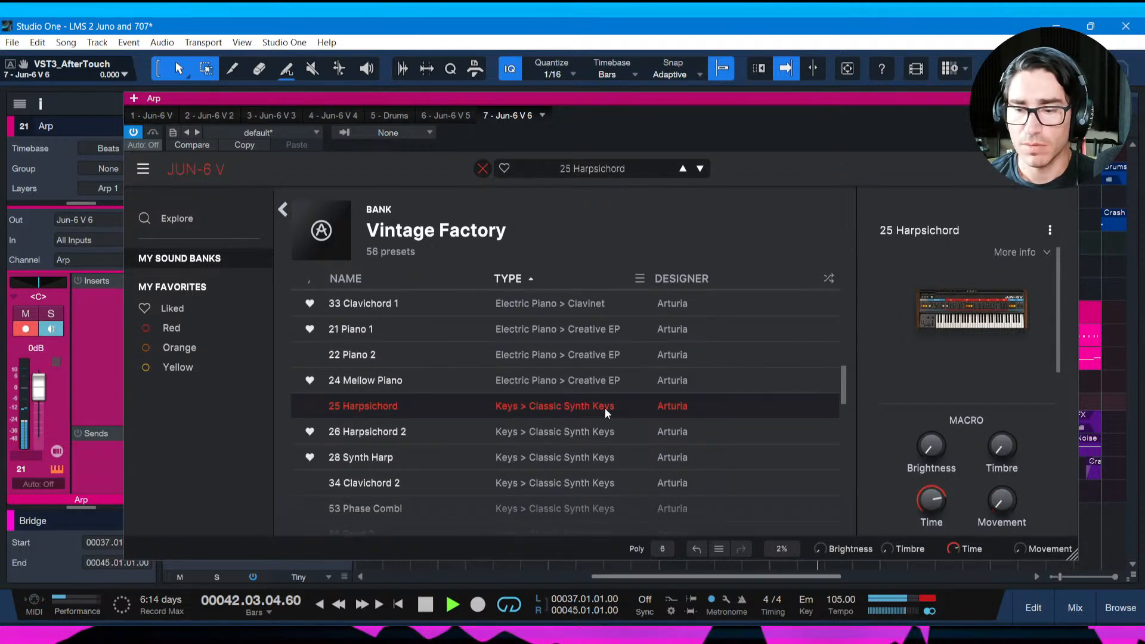
pyautogui.click(552, 431)
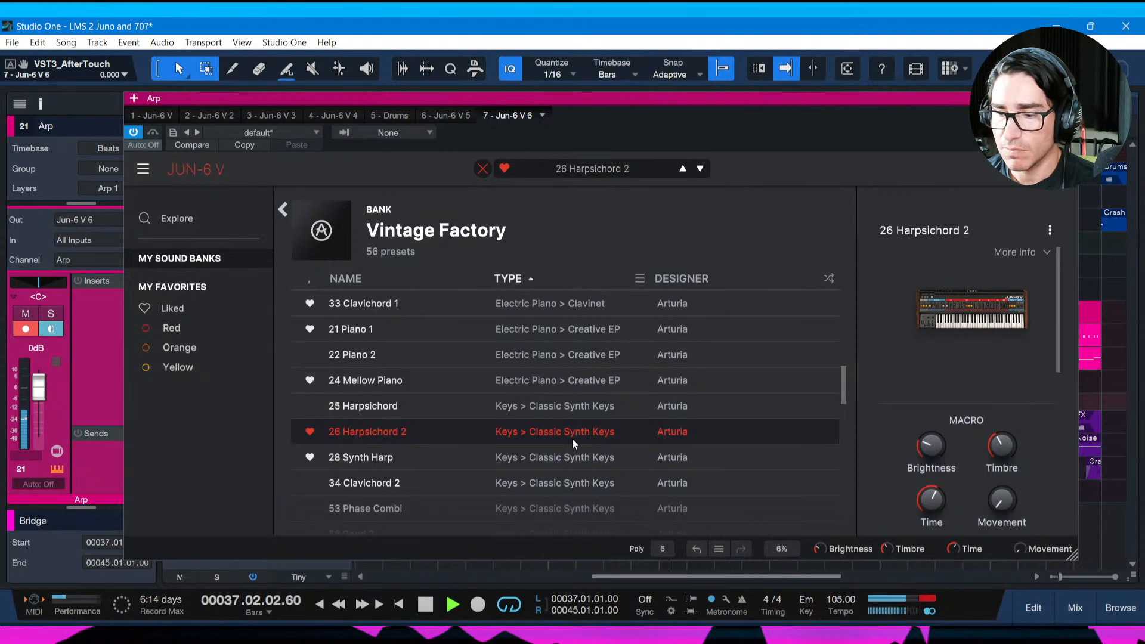
pyautogui.click(483, 169)
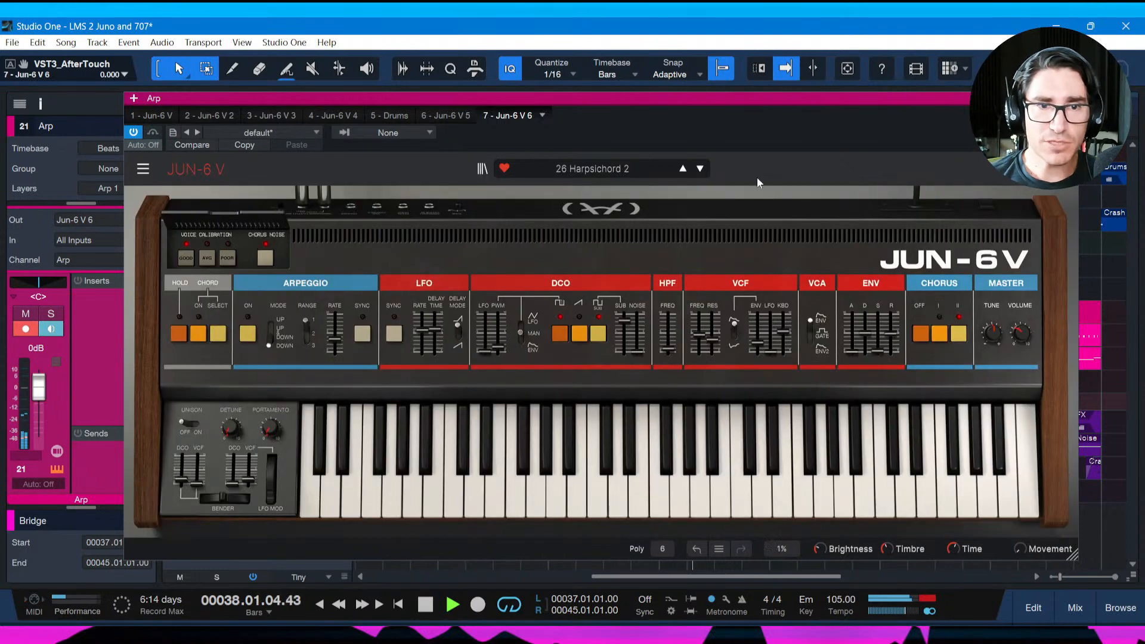
# Turn off the Arp synth's Chorus Noise, enable its arpeggiator in Up mode with tempo sync, and save the song.
pyautogui.click(273, 255)
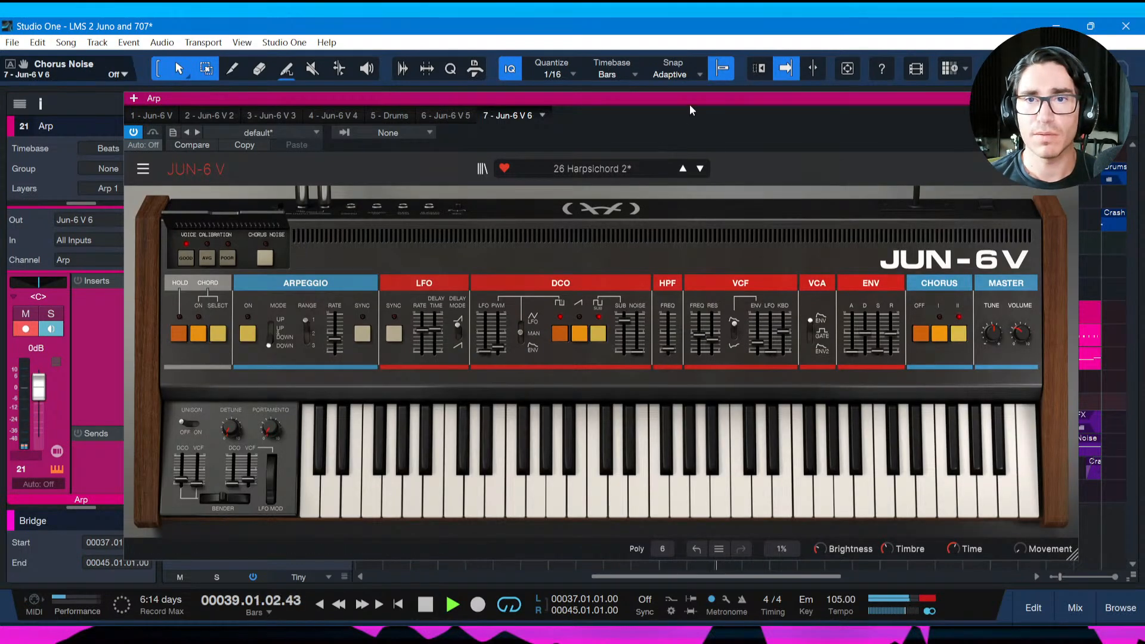
pyautogui.moveTo(689, 103); pyautogui.dragTo(649, 91)
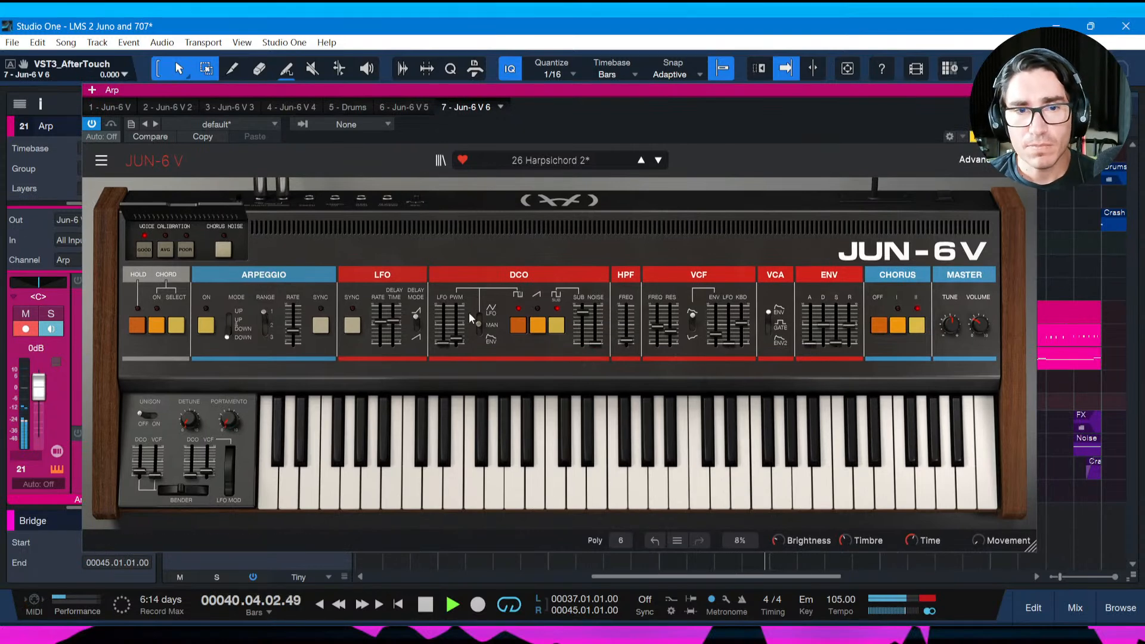
pyautogui.click(206, 325)
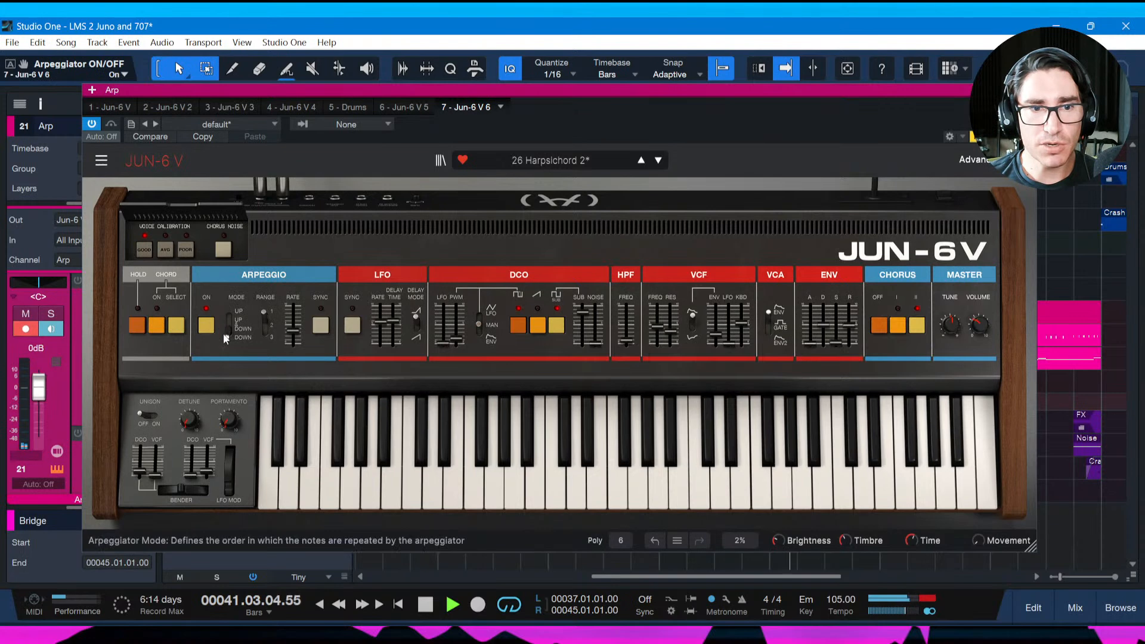
pyautogui.moveTo(225, 339); pyautogui.dragTo(293, 311)
pyautogui.click(320, 325)
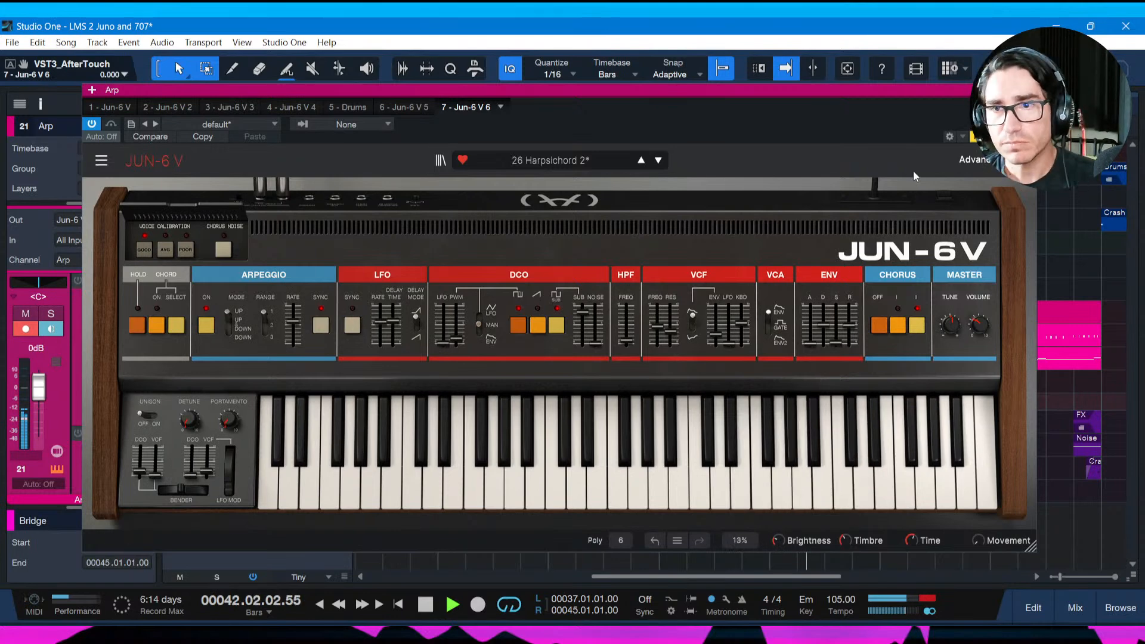
pyautogui.click(1028, 90)
pyautogui.press('space')
pyautogui.hotkey('ctrl', 's')
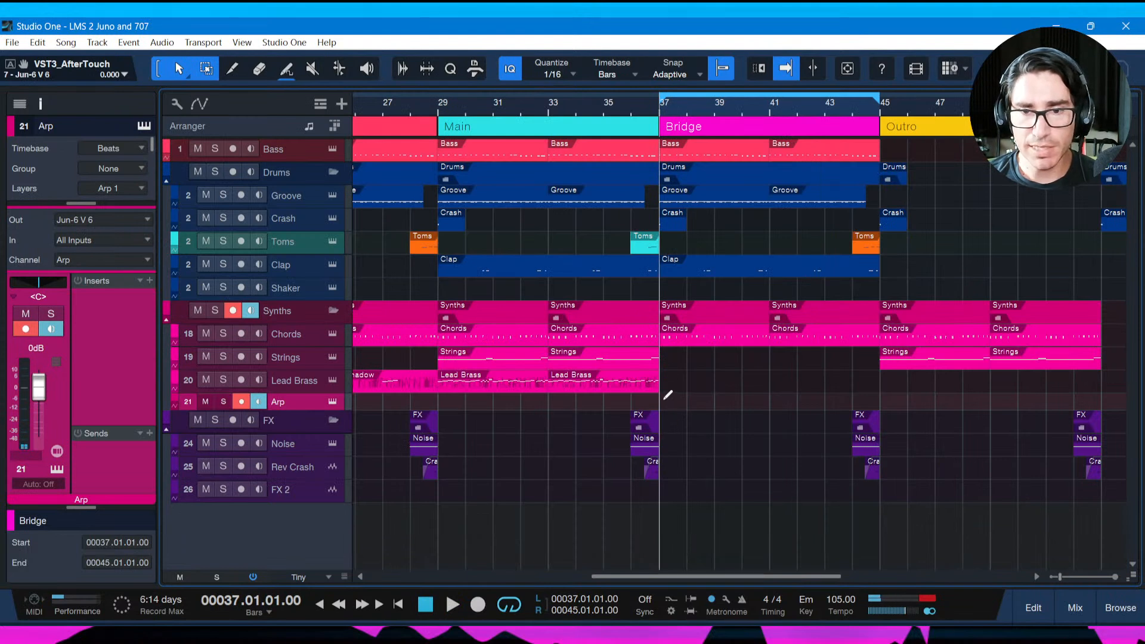
# Create an empty Arp part spanning the Bridge from bar 37 to 45 and open it in the note editor, fitted to view.
pyautogui.moveTo(664, 399); pyautogui.dragTo(881, 395)
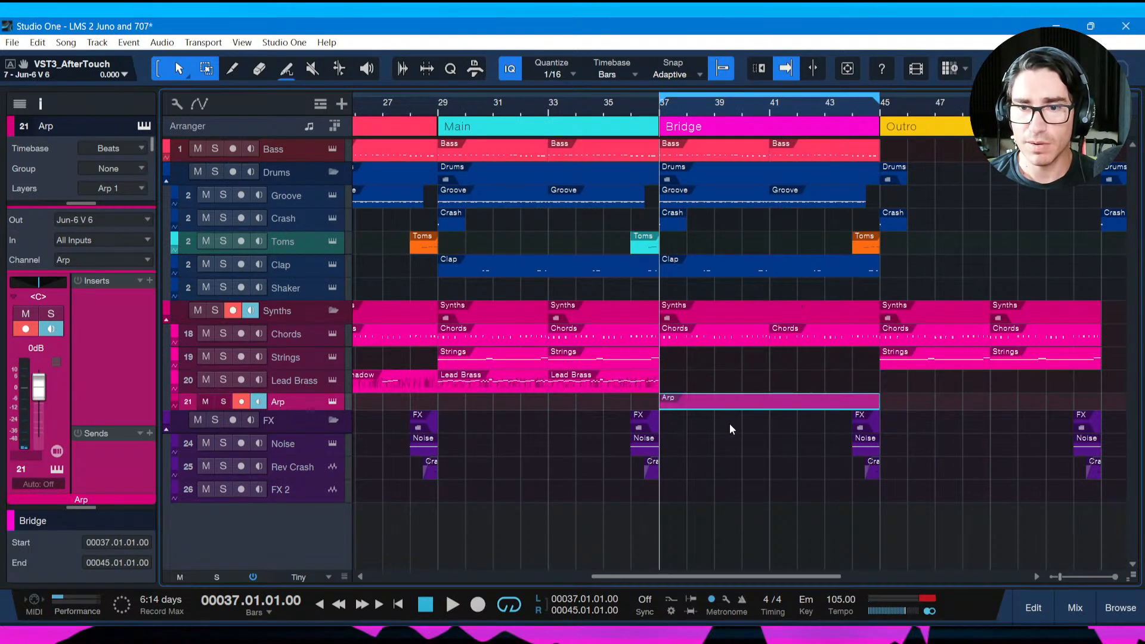
pyautogui.doubleClick(696, 405)
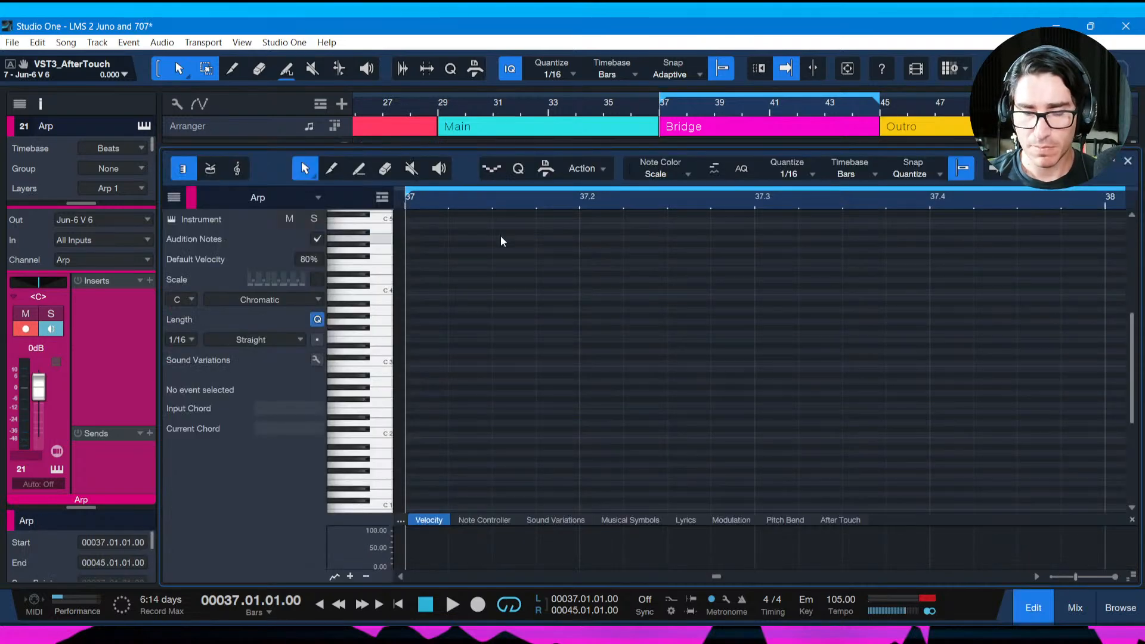
pyautogui.press('z')
pyautogui.hotkey('ctrl', 's')
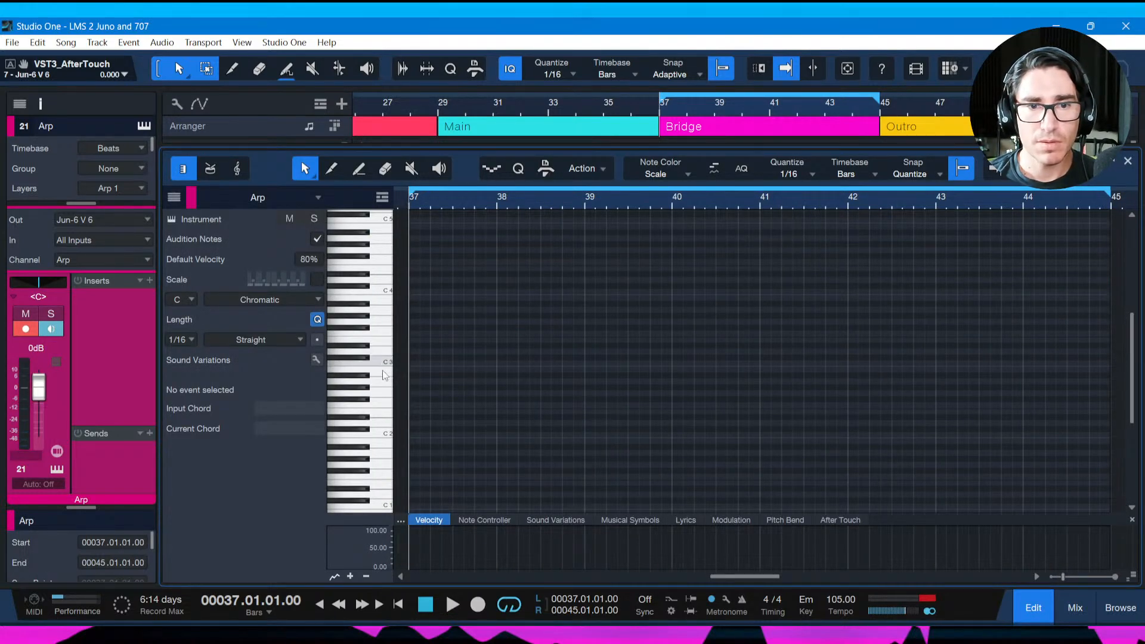
# Enter a one-bar chord of E4, G4, A4 and D5 at bar 37, save and play it back.
pyautogui.click(382, 391)
pyautogui.scroll(1, 385, 361)
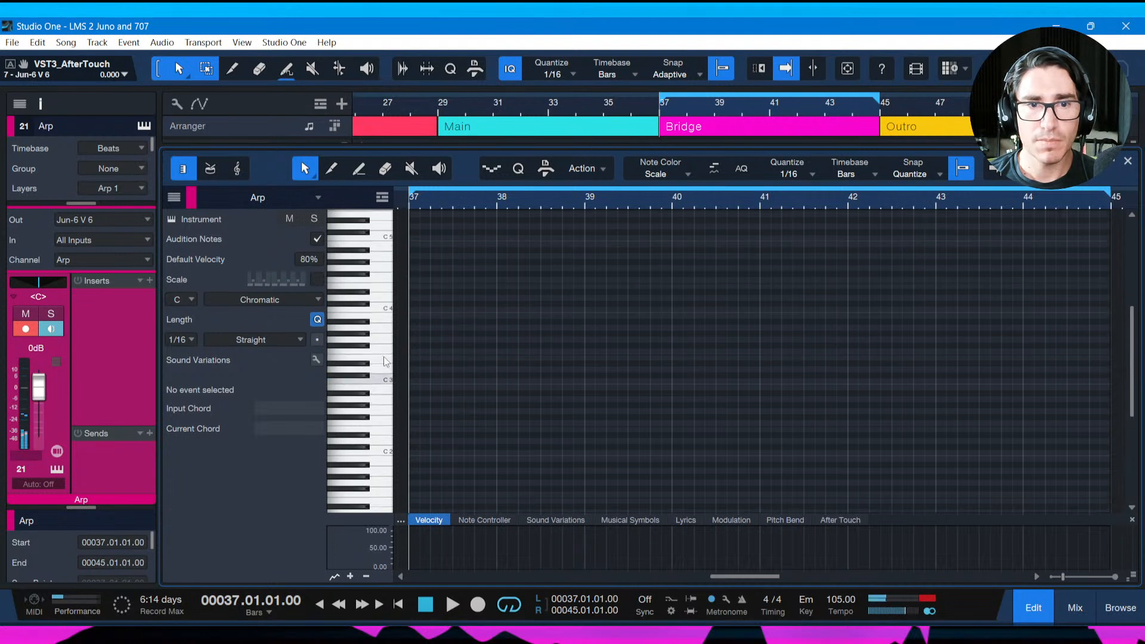
pyautogui.scroll(1, 388, 325)
pyautogui.click(385, 303)
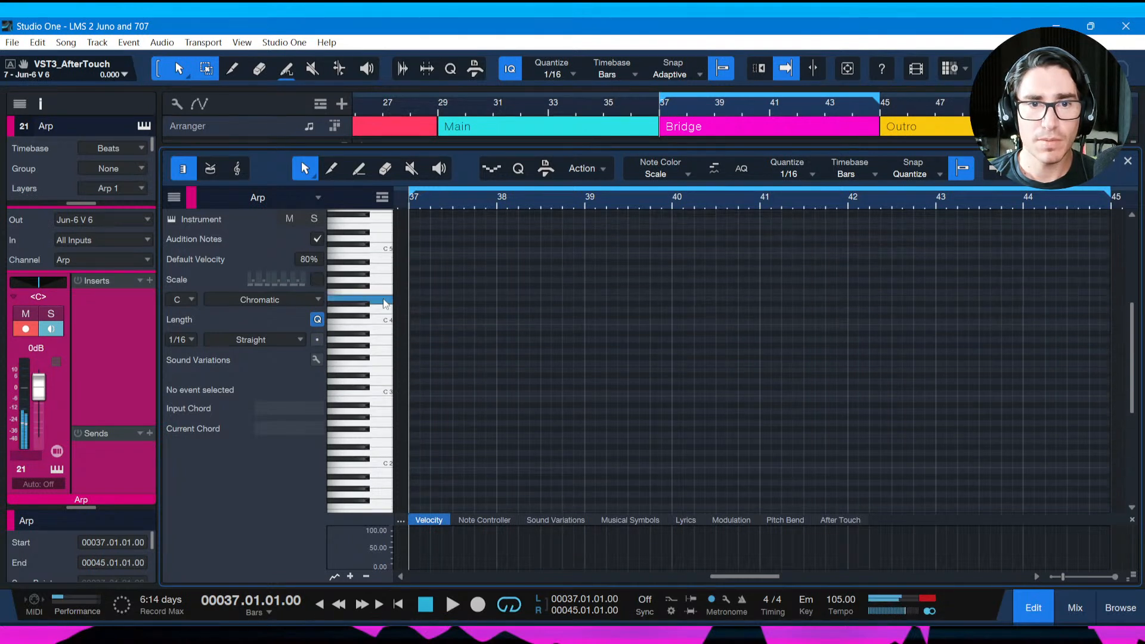
pyautogui.scroll(2, 421, 338)
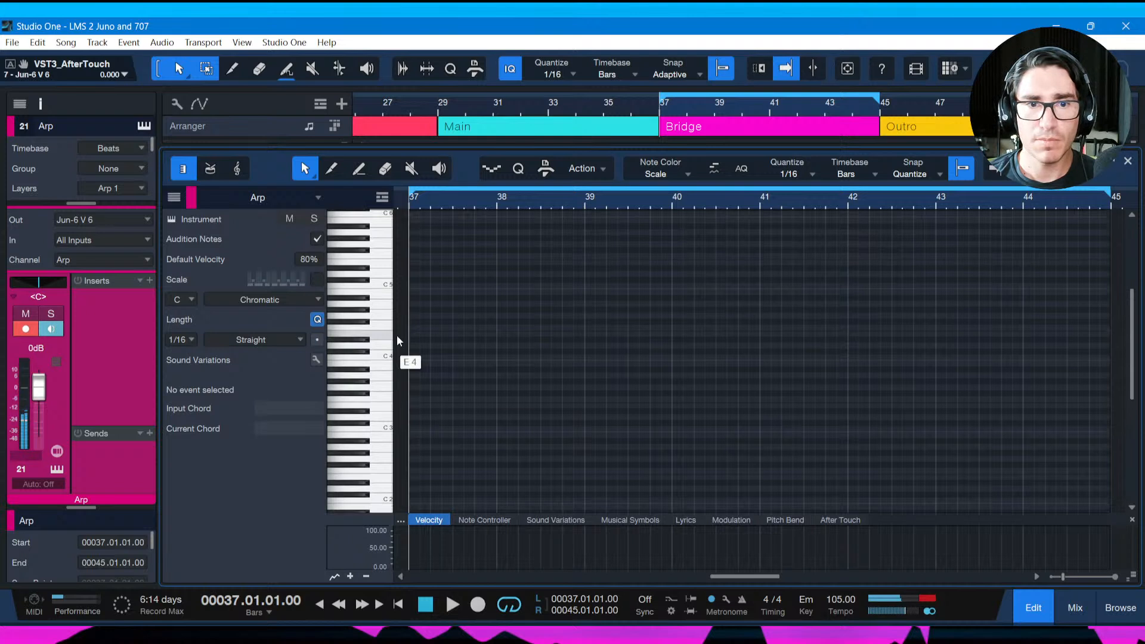
pyautogui.moveTo(412, 334)
pyautogui.mouseDown()
pyautogui.moveTo(499, 334)
pyautogui.moveTo(449, 316)
pyautogui.moveTo(449, 276)
pyautogui.mouseUp()
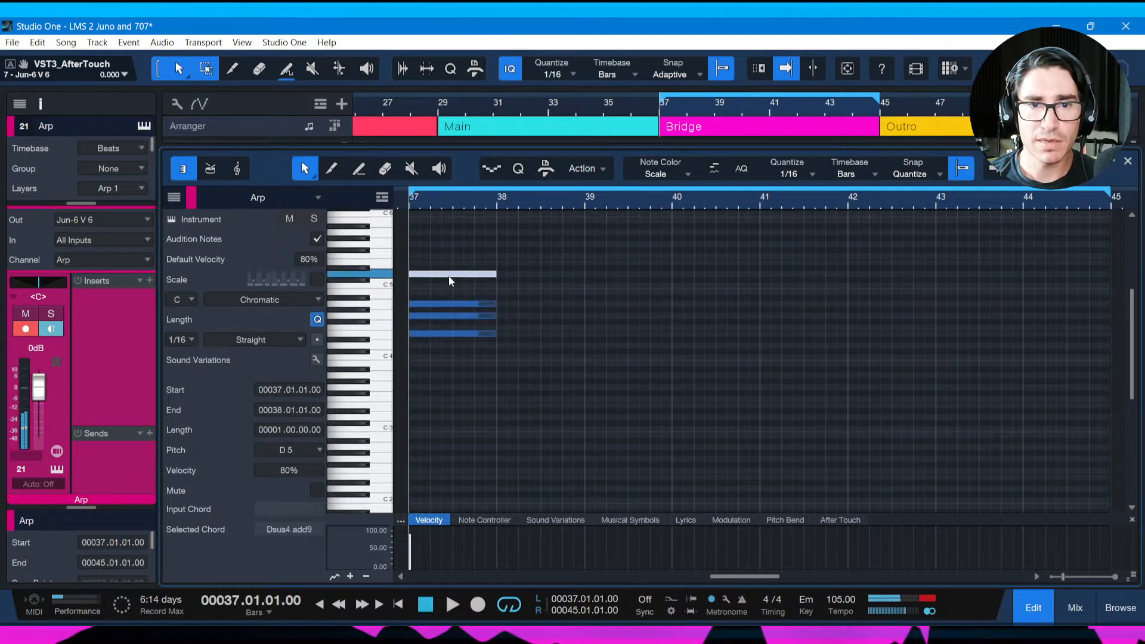
pyautogui.click(460, 198)
pyautogui.hotkey('ctrl', 's')
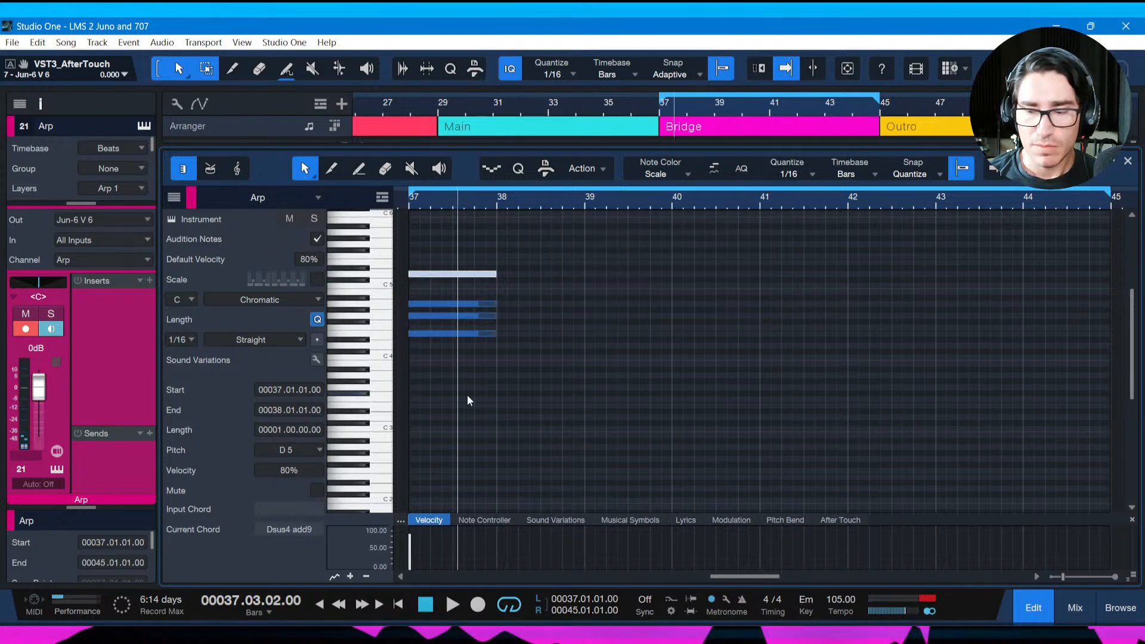
pyautogui.press(',')
pyautogui.press('space')
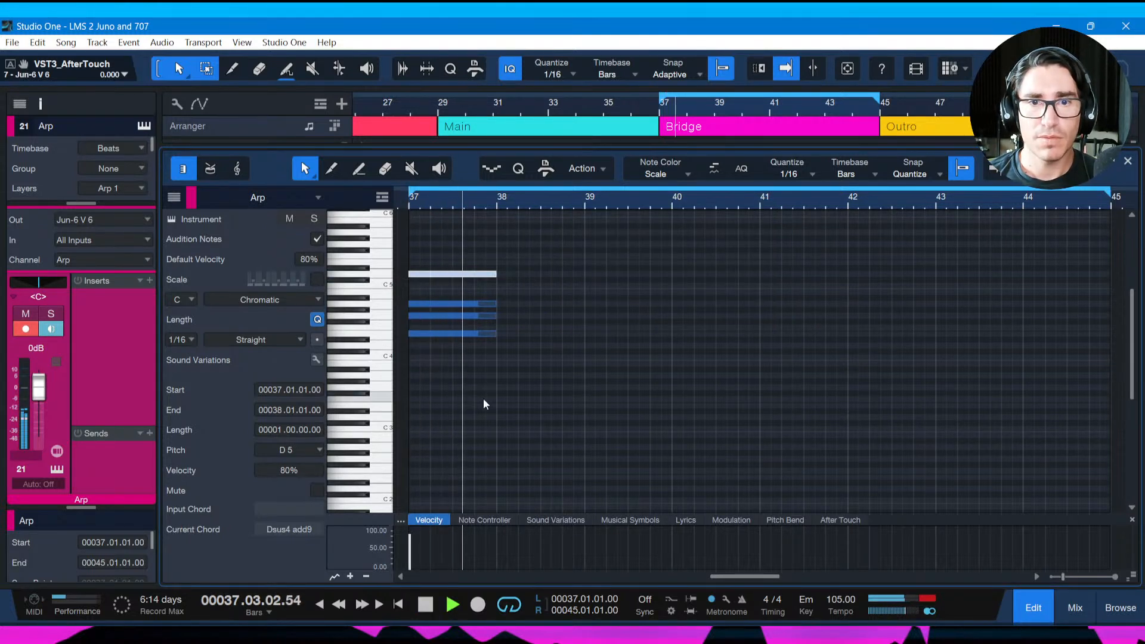
pyautogui.press('space')
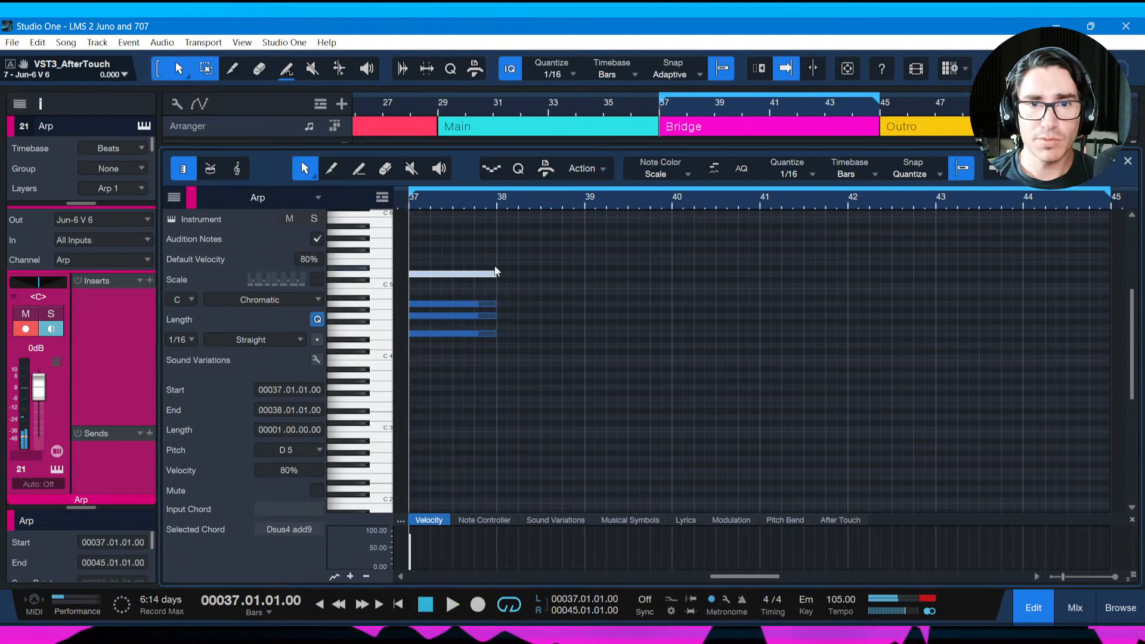
# Extend all four chord notes to two bars and duplicate the chord at bar 39.
pyautogui.moveTo(481, 253); pyautogui.dragTo(584, 332)
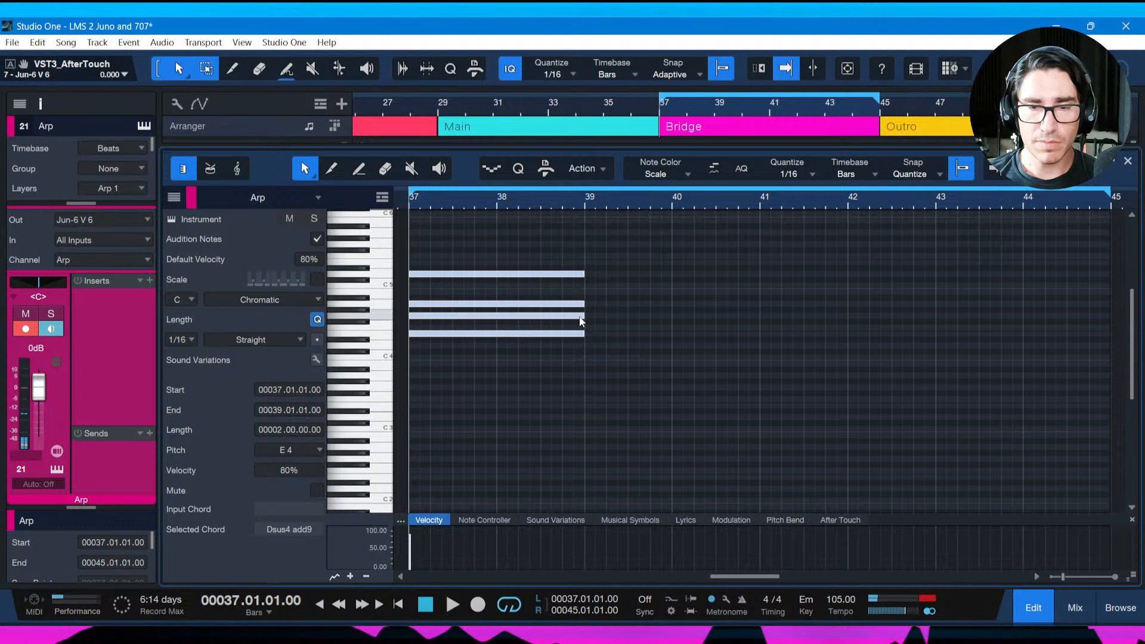
pyautogui.press('d')
pyautogui.click(711, 365)
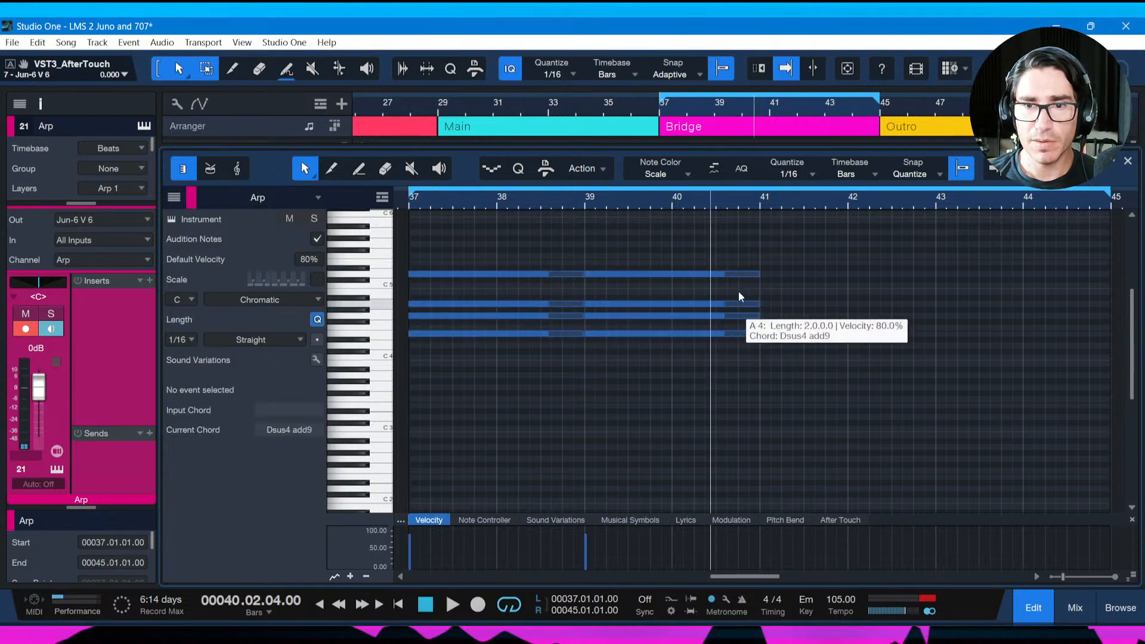
# Lower the second chord's top note three semitones to B4, play the part and save the song.
pyautogui.click(744, 275)
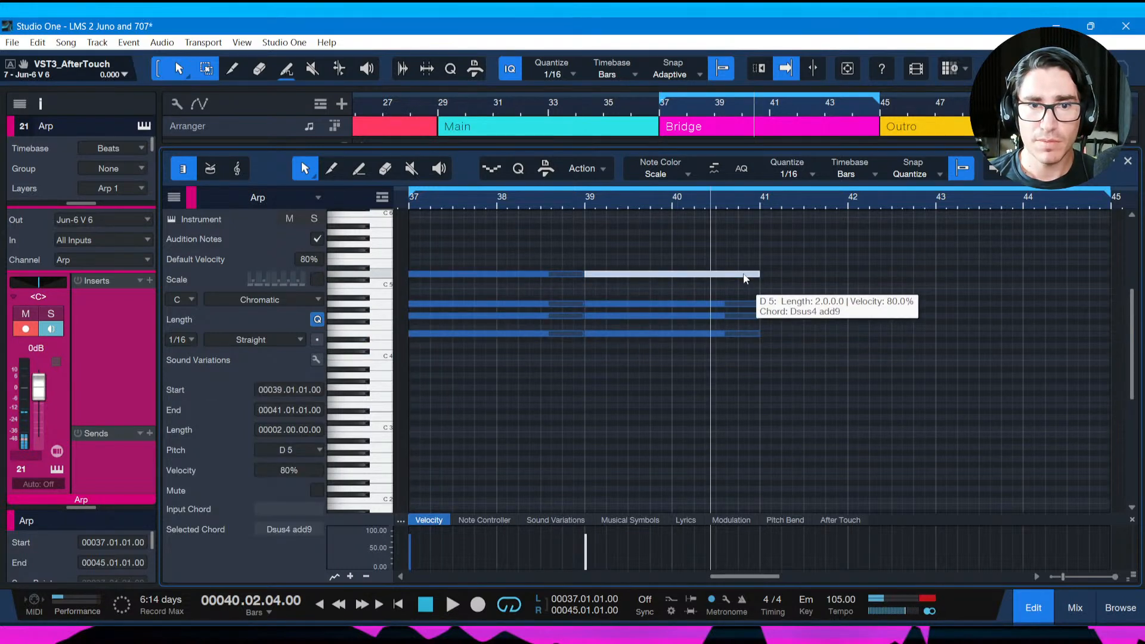
pyautogui.hotkey('alt', 'Down')
pyautogui.hotkey('alt', 'Down')
pyautogui.hotkey('alt', 'Down')
pyautogui.press('space')
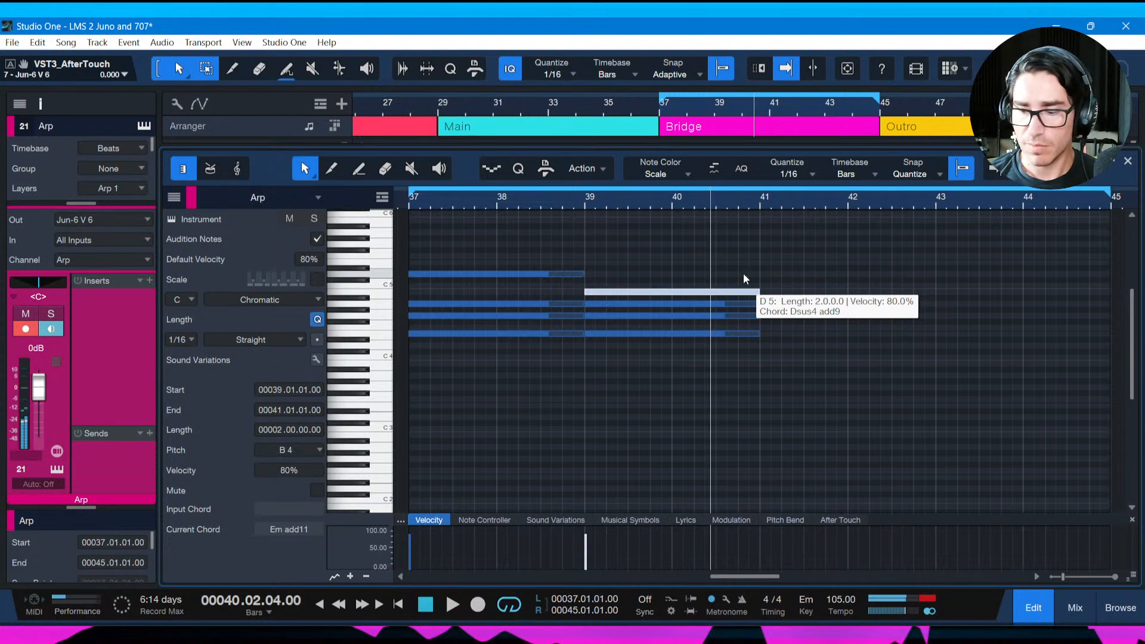
pyautogui.press('space')
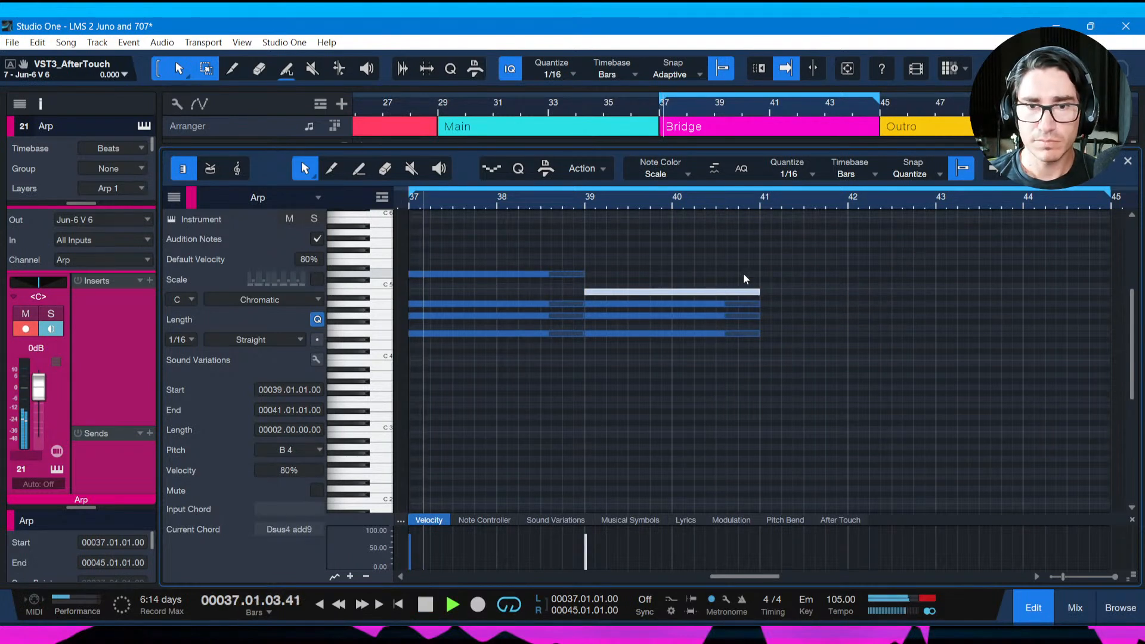
pyautogui.hotkey('ctrl', 's')
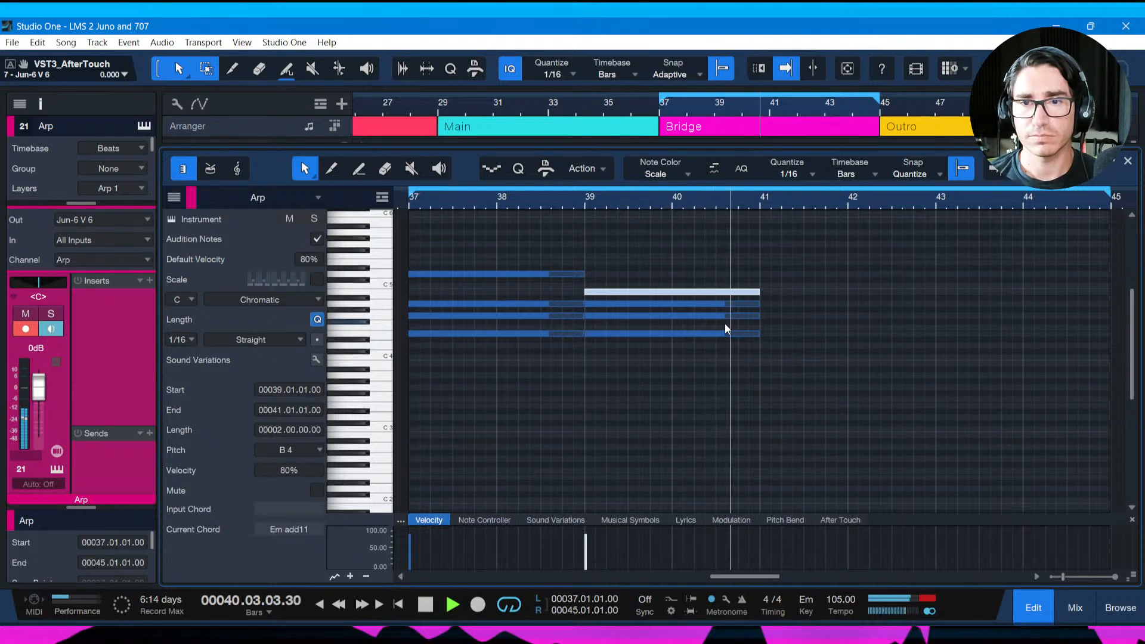
# Duplicate both chords to fill bars 41 to 45 of the Arp part, and save the song.
pyautogui.press('space')
pyautogui.hotkey('ctrl', 'a')
pyautogui.hotkey('ctrl', 'd')
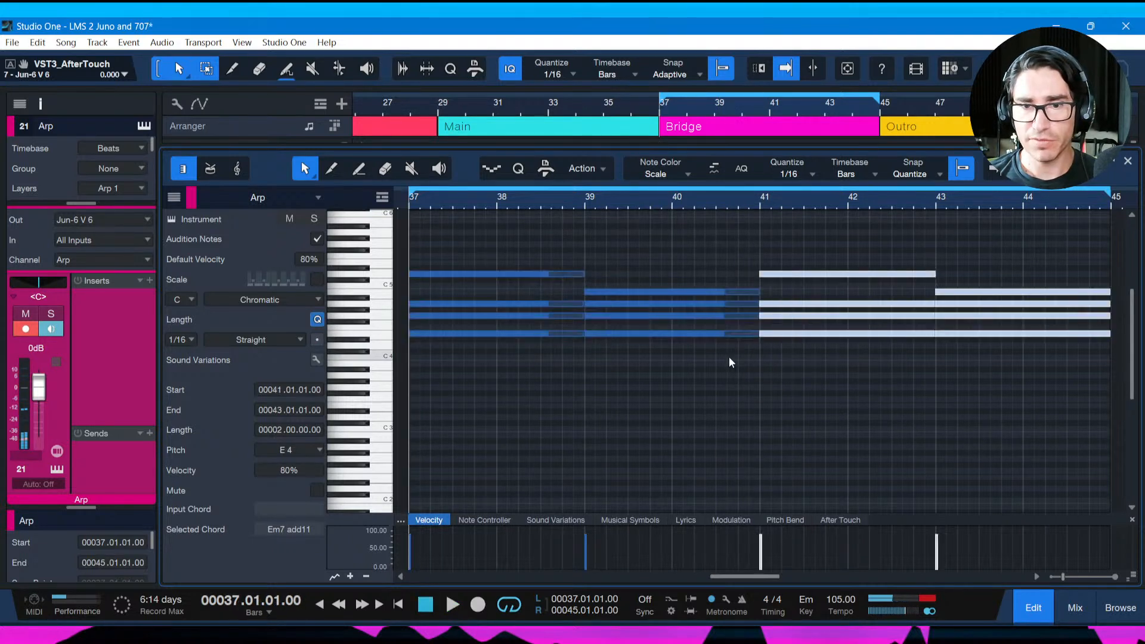
pyautogui.hotkey('ctrl', 's')
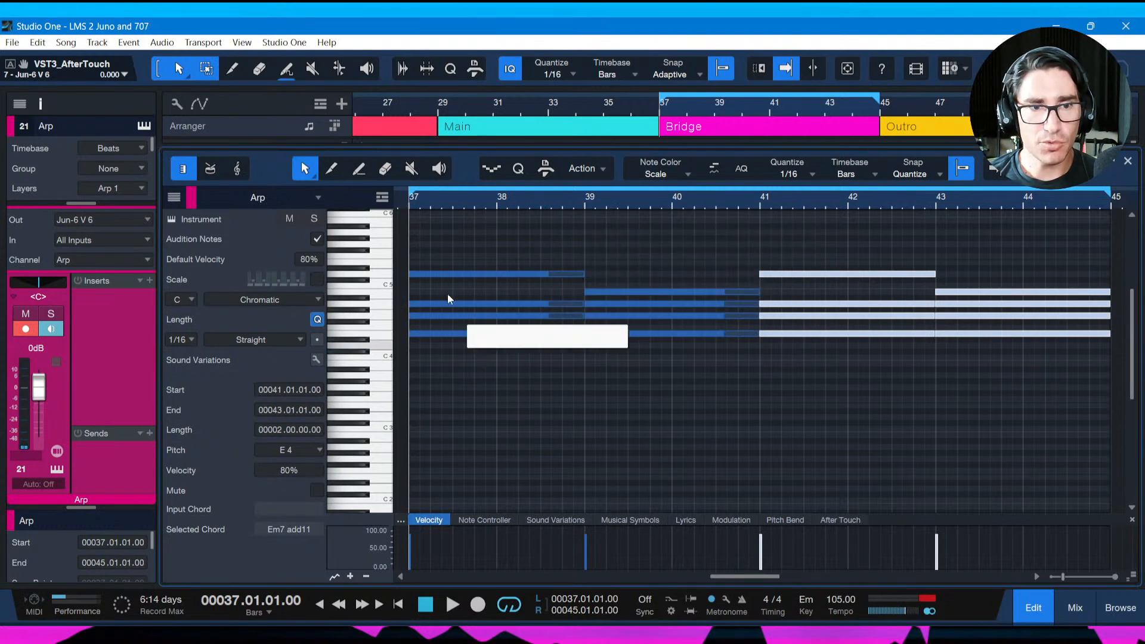
# Reopen the Arp synth during Bridge playback and set its envelope release to about 2.08 s.
pyautogui.click(172, 220)
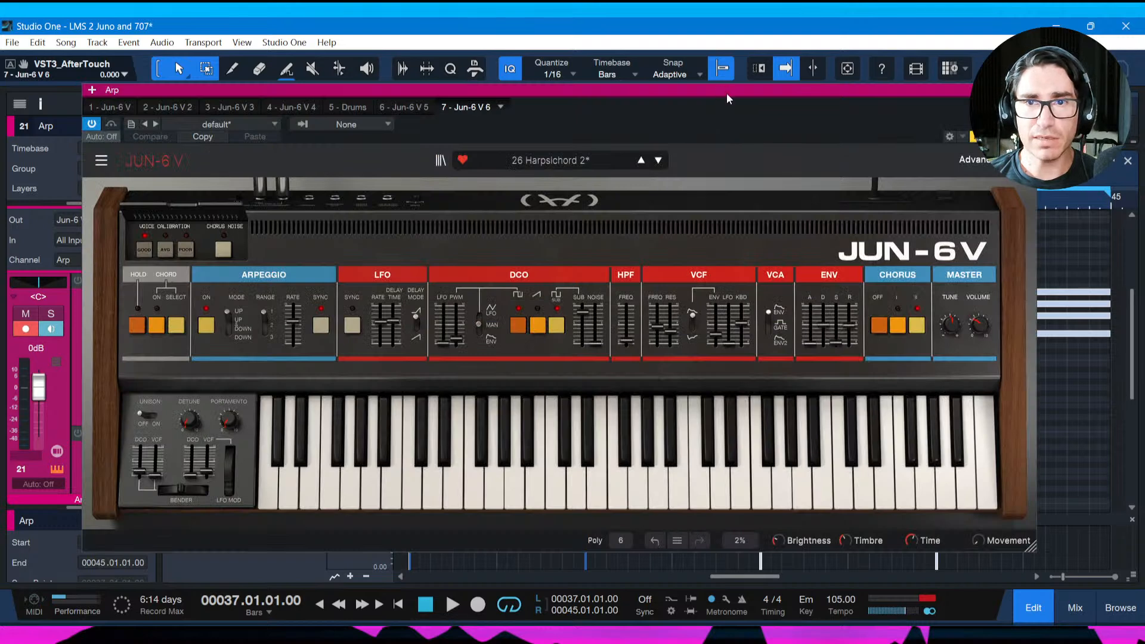
pyautogui.moveTo(726, 93); pyautogui.dragTo(762, 83)
pyautogui.press('space')
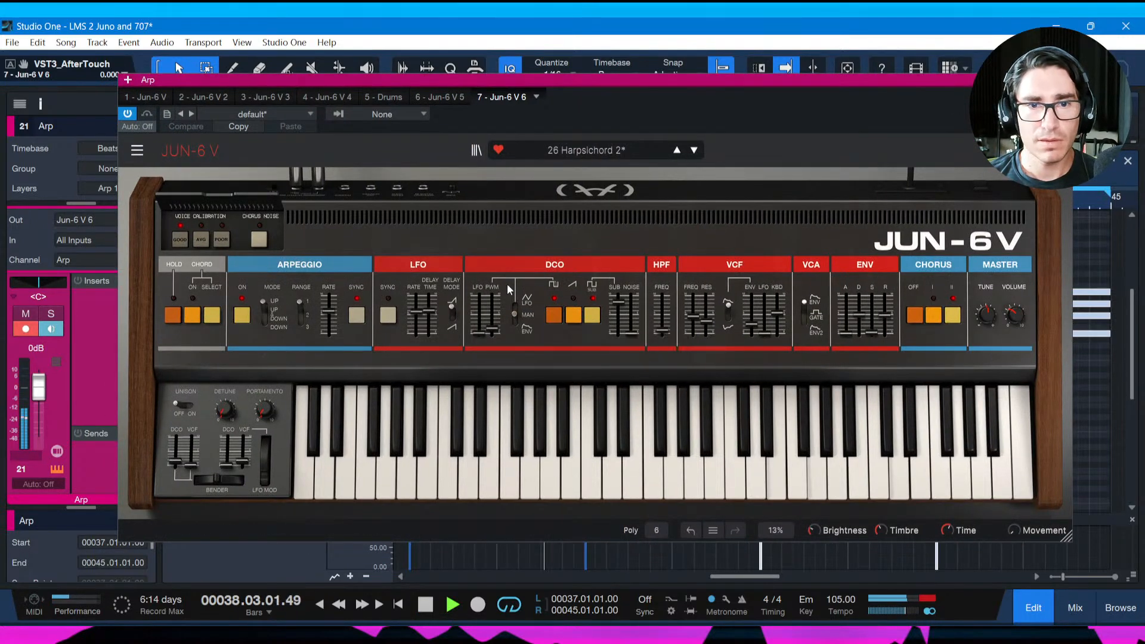
pyautogui.click(884, 314)
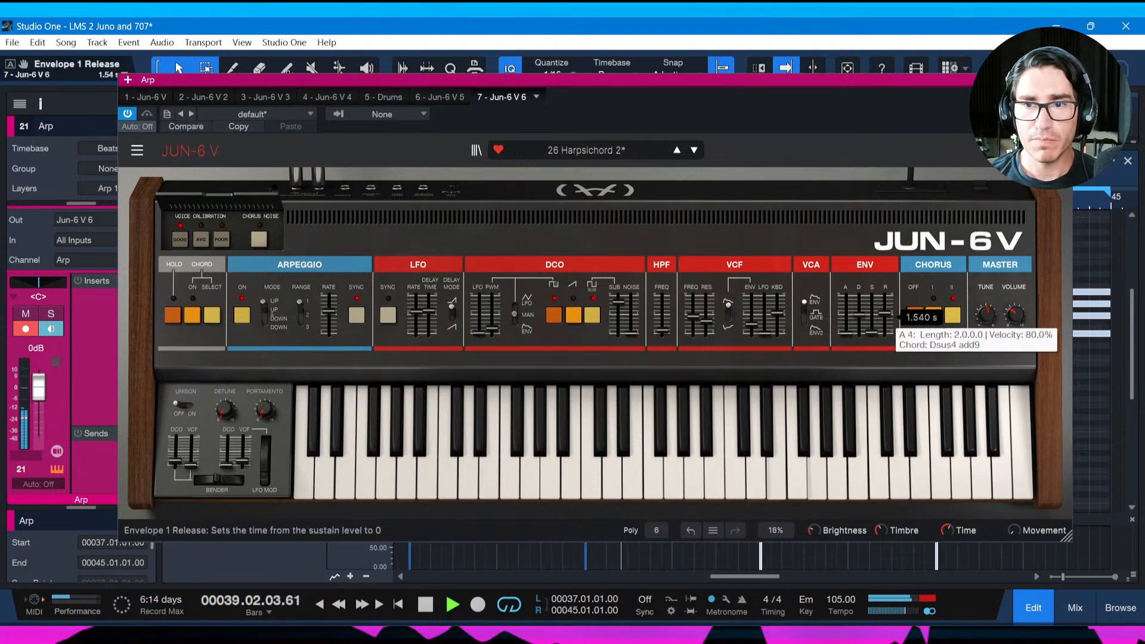
pyautogui.moveTo(885, 314); pyautogui.dragTo(885, 311)
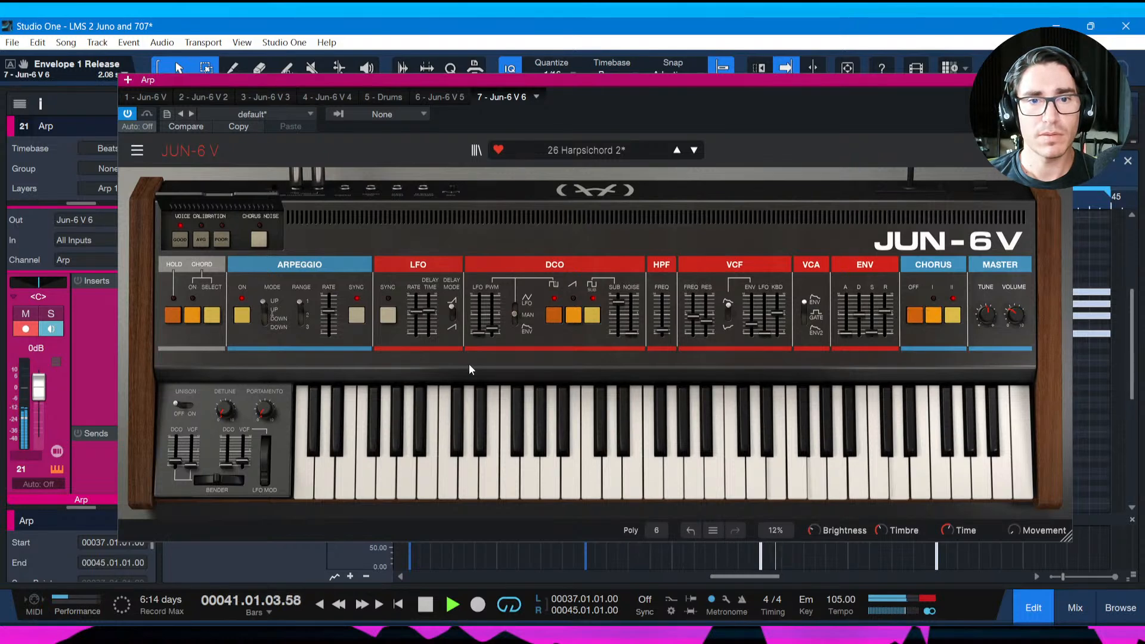
# Set the Arp synth's envelope decay to 2.850 s and its VCF envelope modulation to 0.280.
pyautogui.click(859, 314)
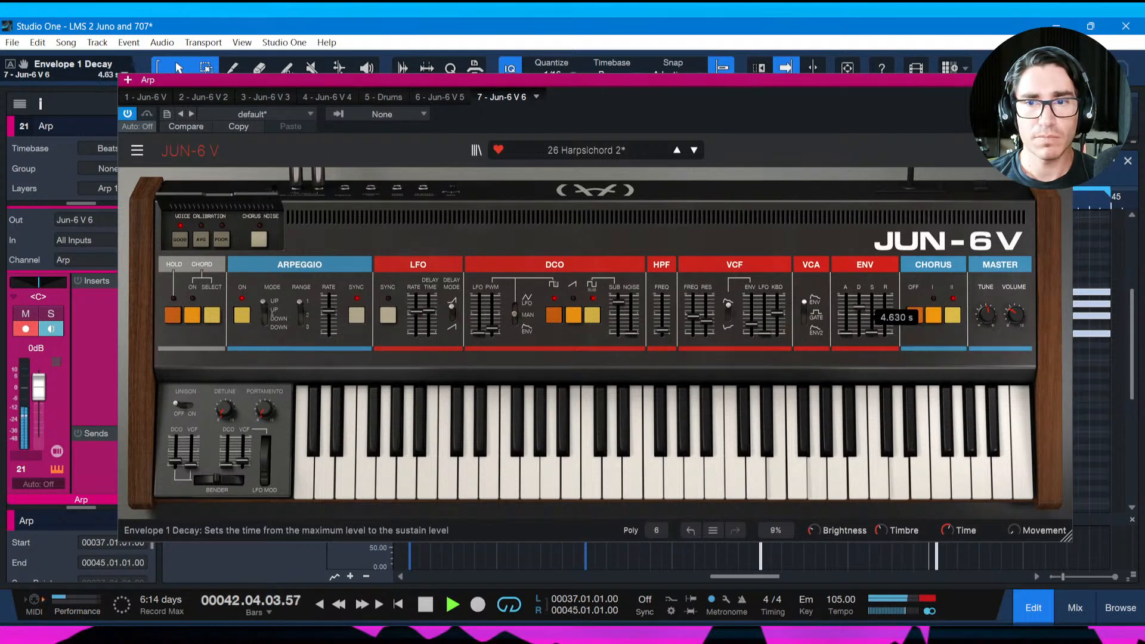
pyautogui.moveTo(859, 307); pyautogui.dragTo(859, 308)
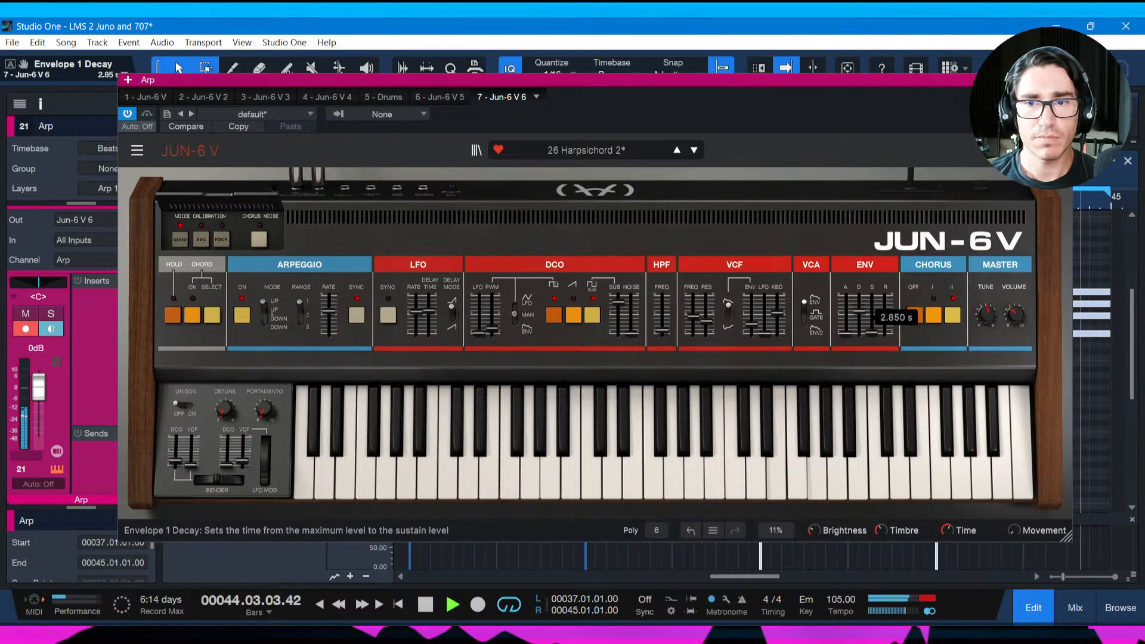
pyautogui.moveTo(692, 318)
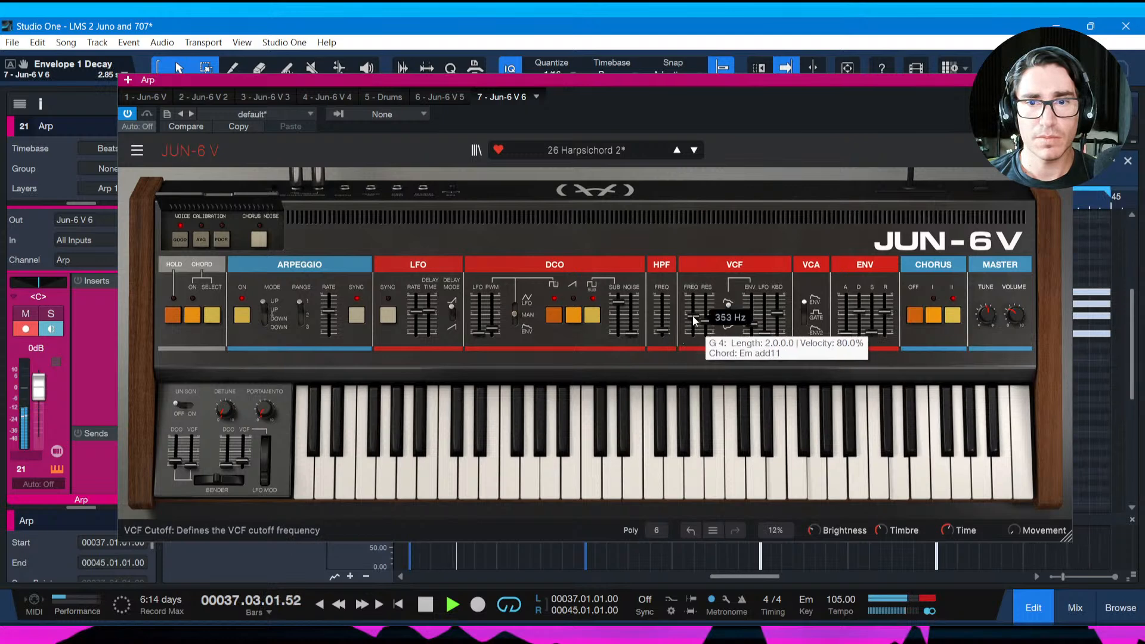
pyautogui.moveTo(750, 322); pyautogui.dragTo(752, 326)
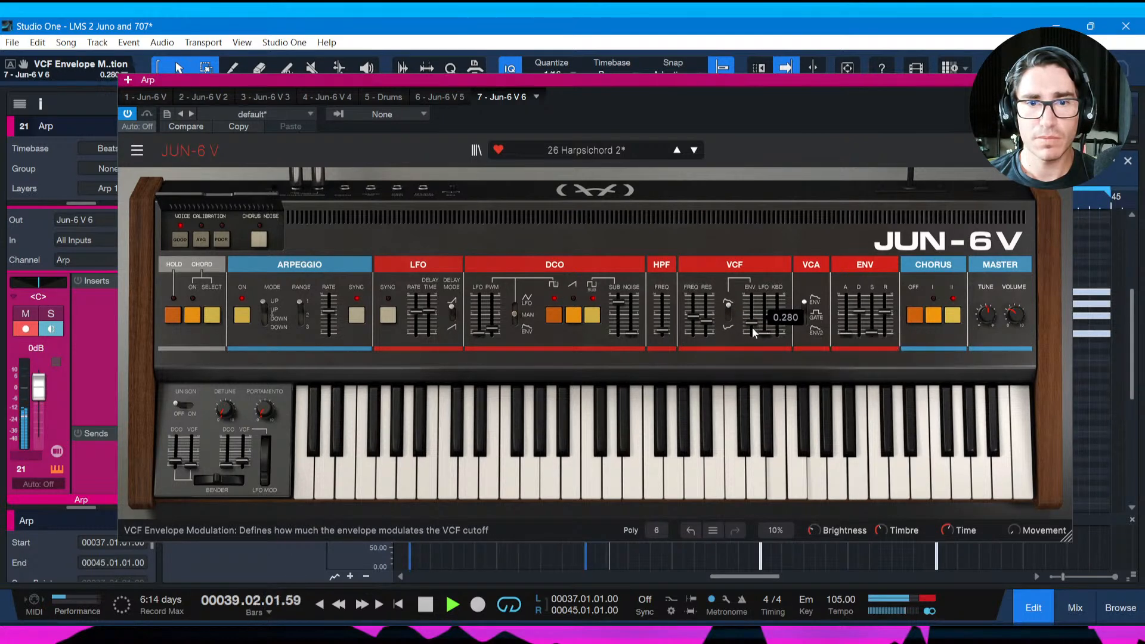
# Set the synced arpeggiator rate to 1/6, save the song and restart Bridge playback.
pyautogui.moveTo(330, 318)
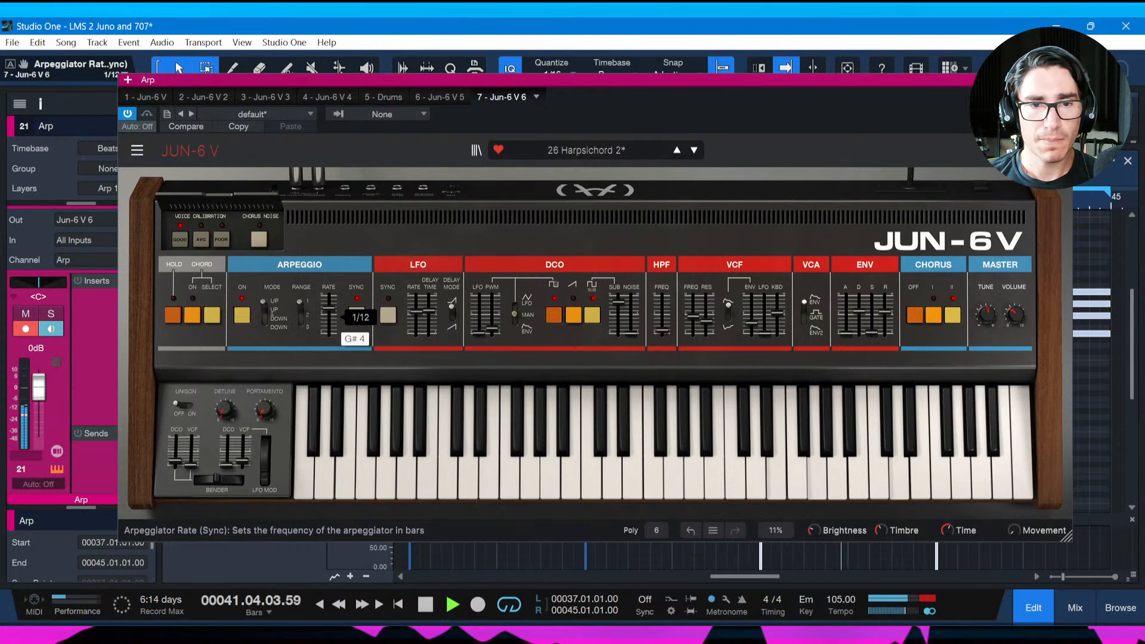
pyautogui.moveTo(329, 309); pyautogui.dragTo(329, 312)
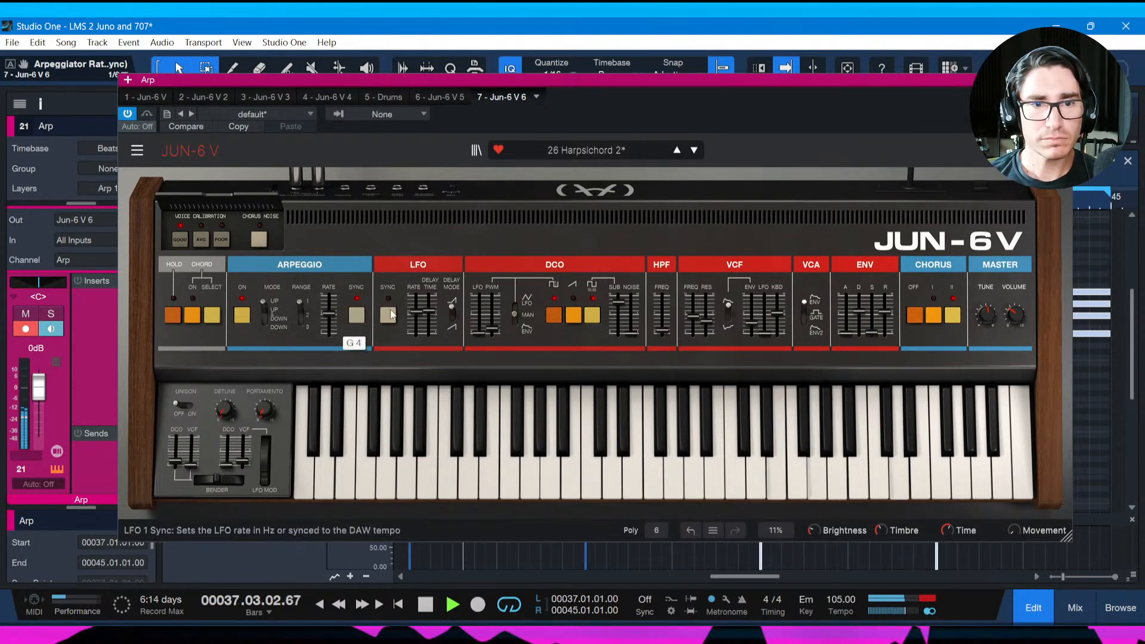
pyautogui.press('space')
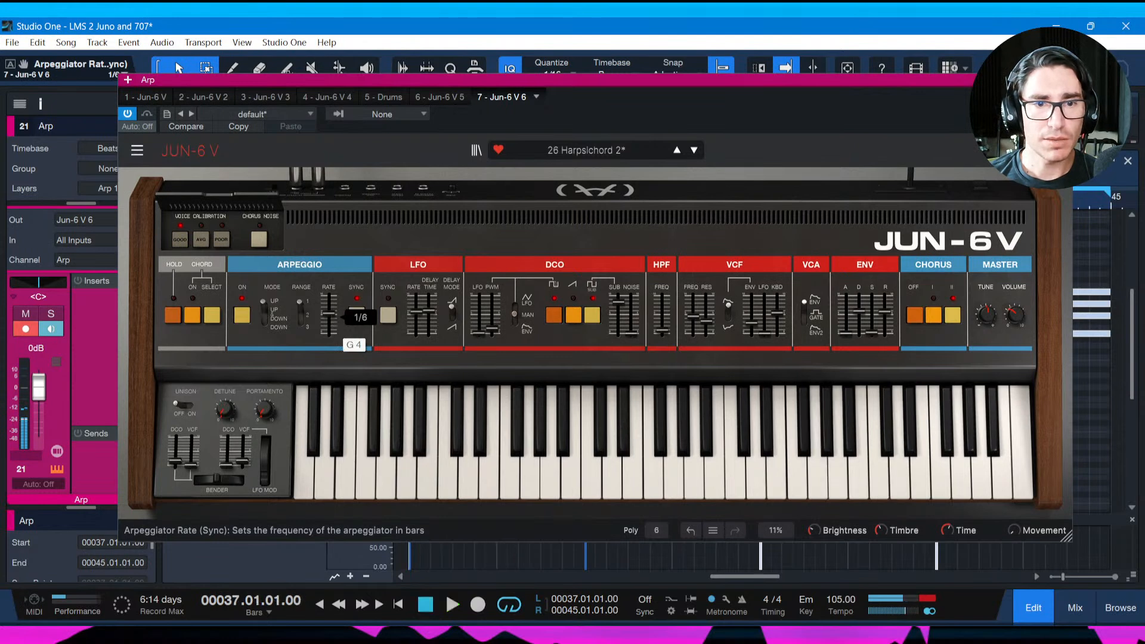
pyautogui.hotkey('ctrl', 's')
pyautogui.press('space')
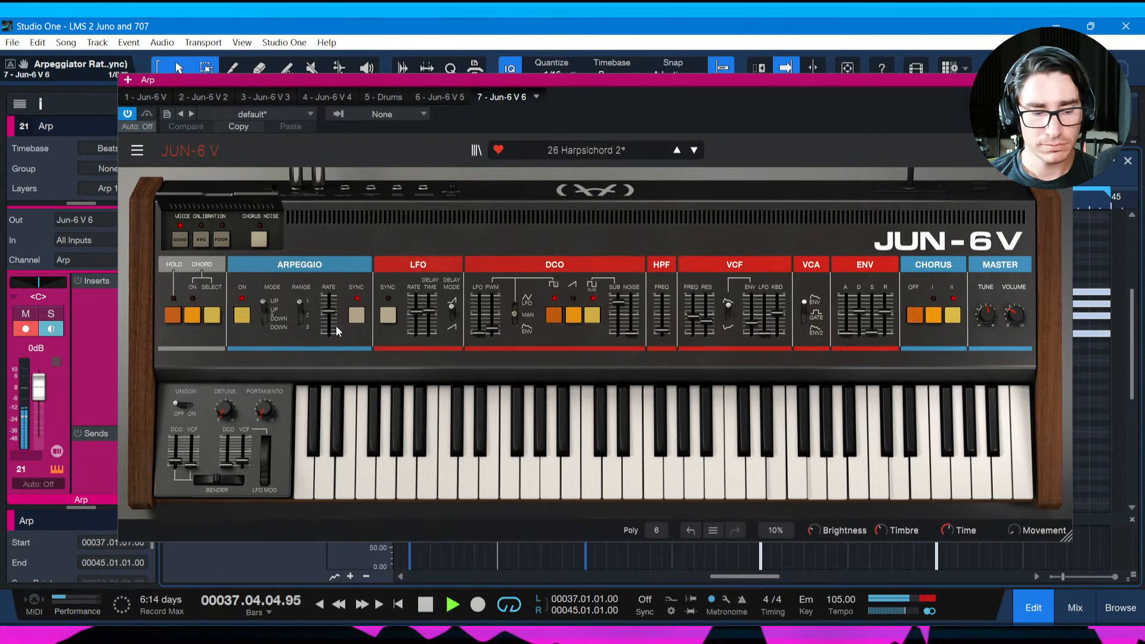
# Close the Arp synth, lower the Arp channel volume to -2.4 dB, save the song and stop playback.
pyautogui.press('Escape')
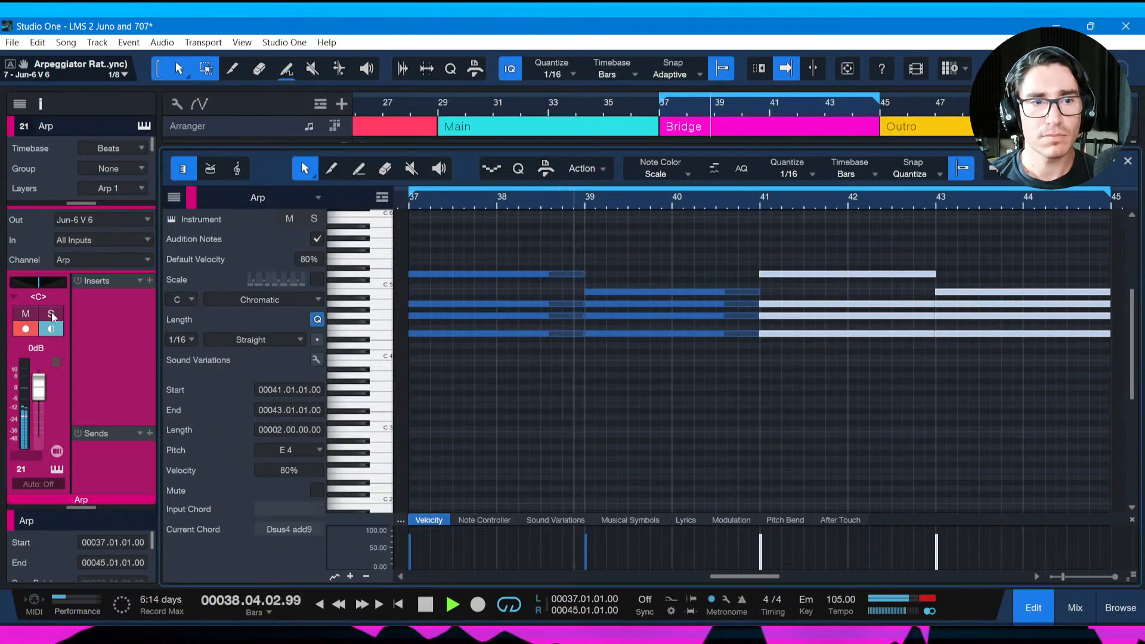
pyautogui.moveTo(39, 386); pyautogui.dragTo(41, 389)
pyautogui.hotkey('ctrl', 's')
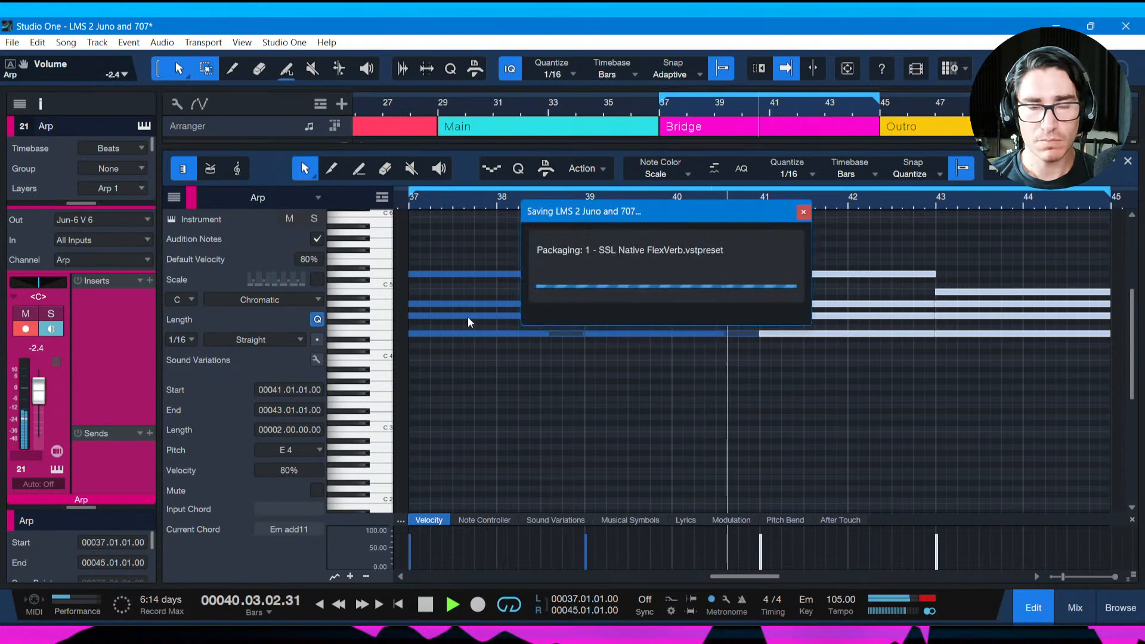
pyautogui.press('space')
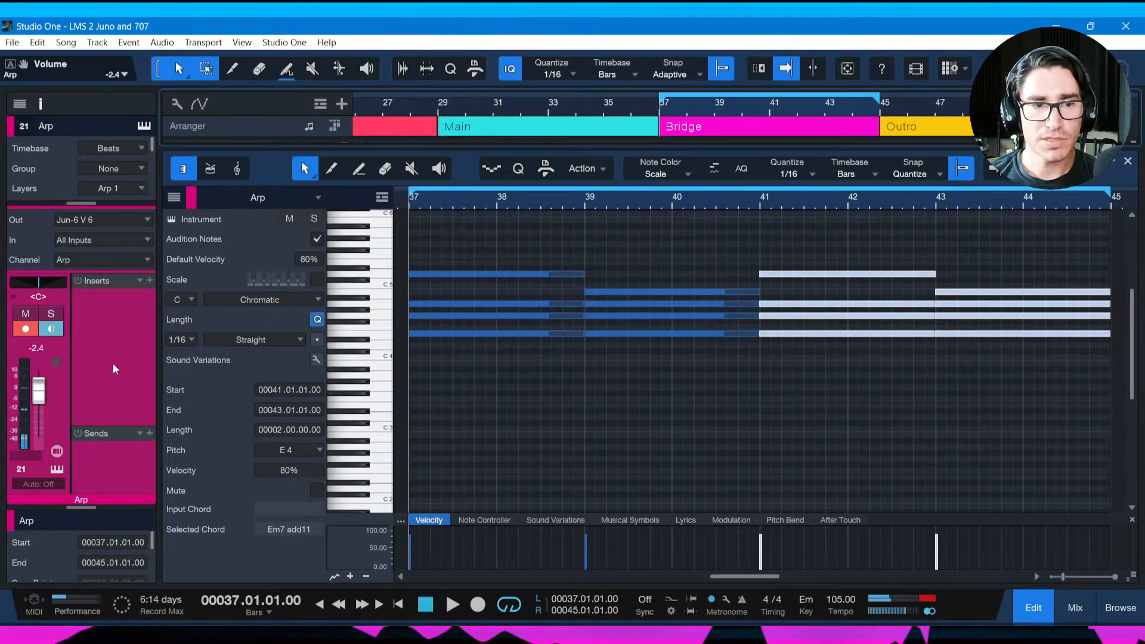
# Check the Arp synth's extended section with its built-in delay and reverb controls.
pyautogui.click(57, 470)
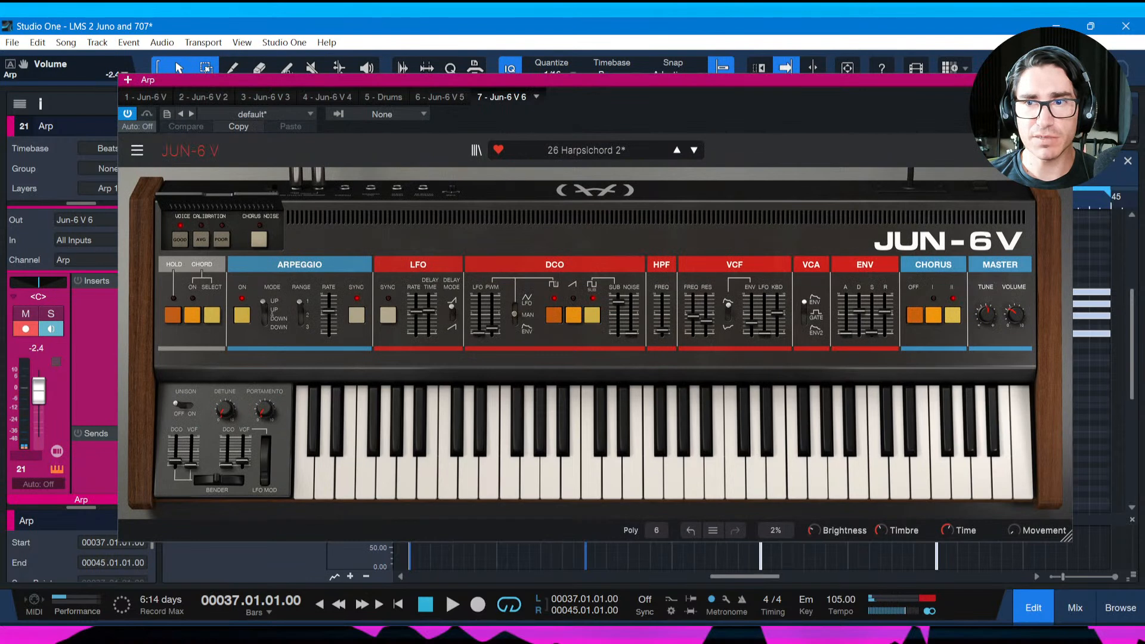
pyautogui.click(1051, 150)
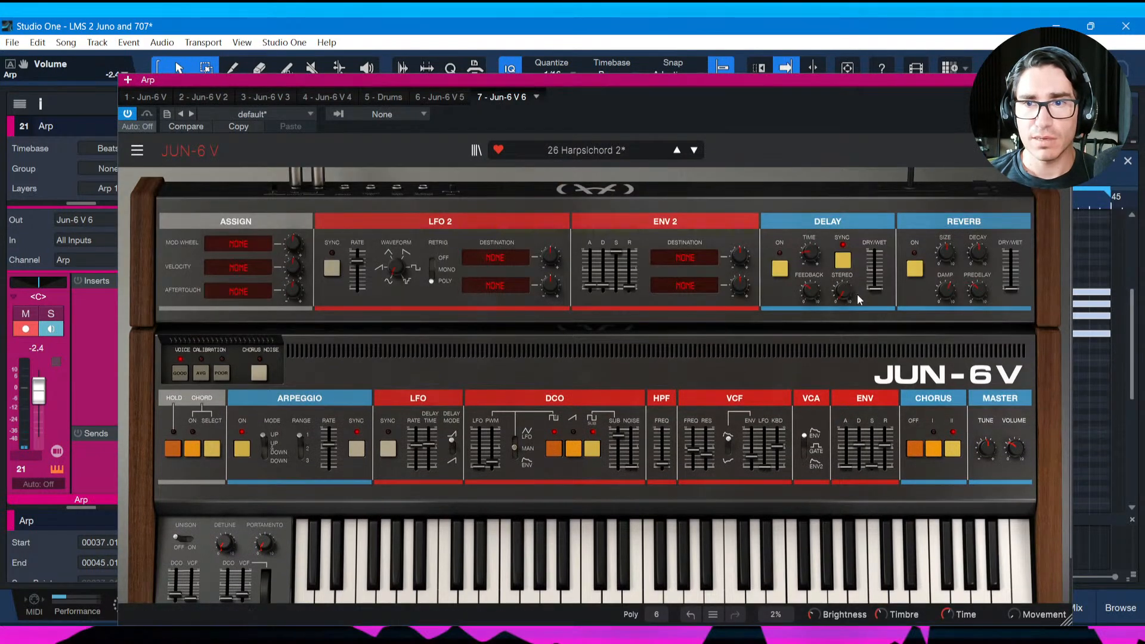
pyautogui.click(1062, 80)
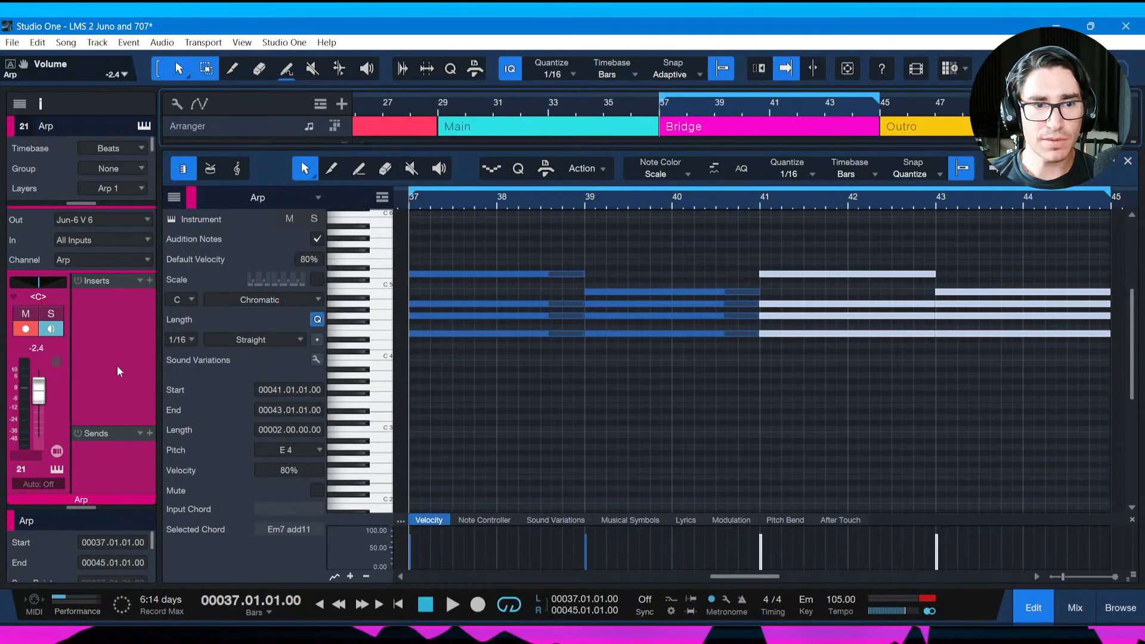
# During Bridge playback, add a Synth Verb send to the Arp channel at +0.9 dB and save the song.
pyautogui.press('space')
pyautogui.click(148, 435)
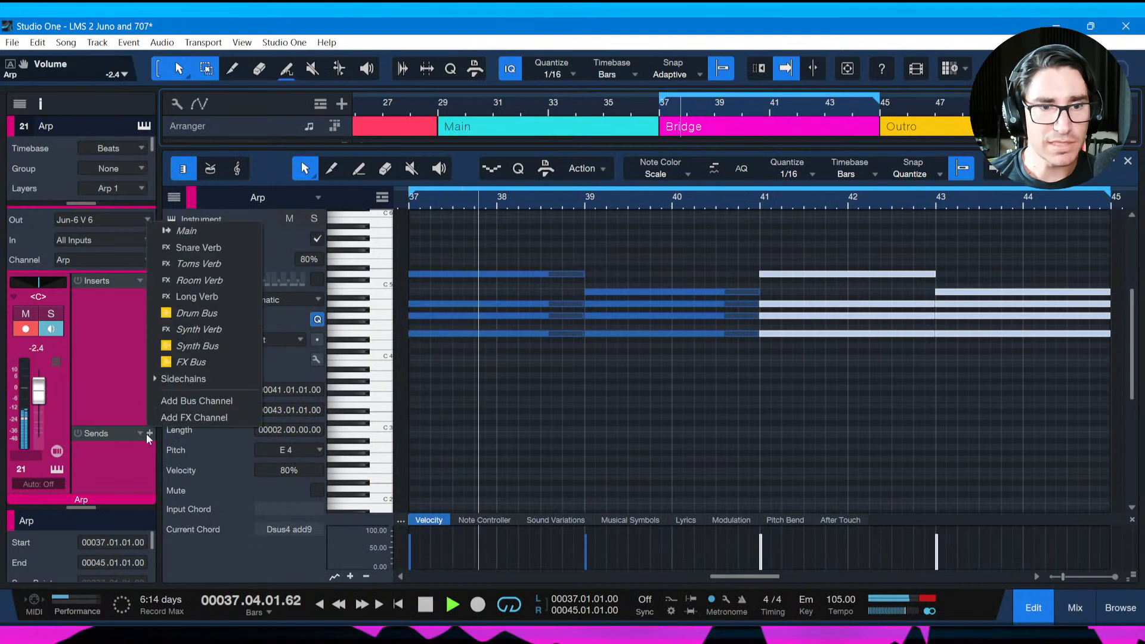
pyautogui.click(197, 330)
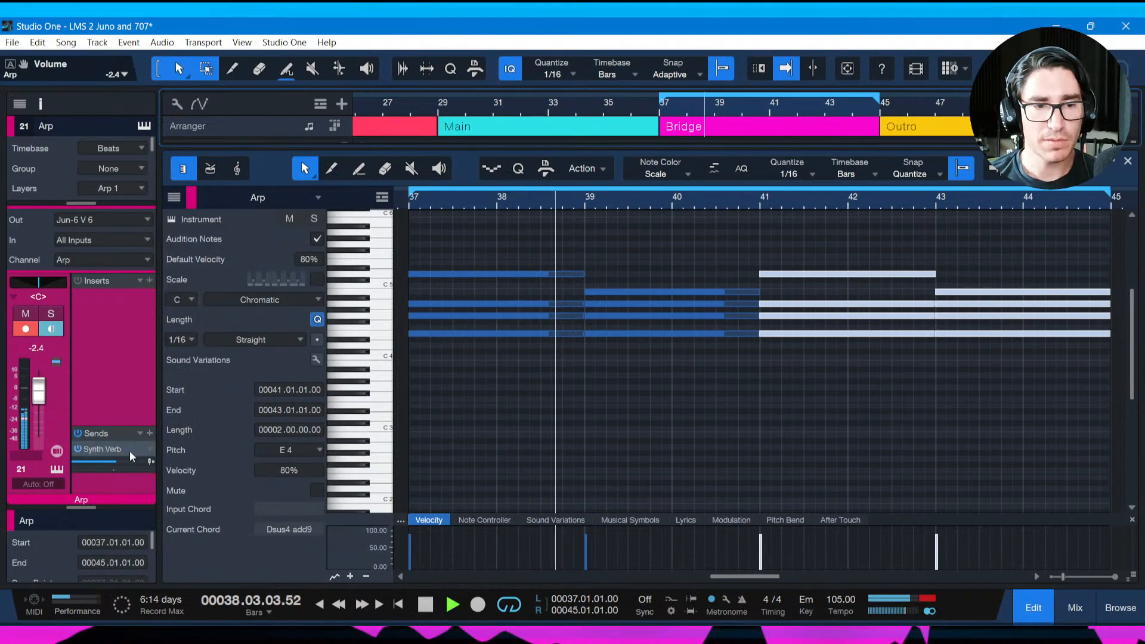
pyautogui.moveTo(120, 462)
pyautogui.mouseDown()
pyautogui.moveTo(136, 466)
pyautogui.moveTo(126, 465)
pyautogui.mouseUp()
pyautogui.hotkey('ctrl', 's')
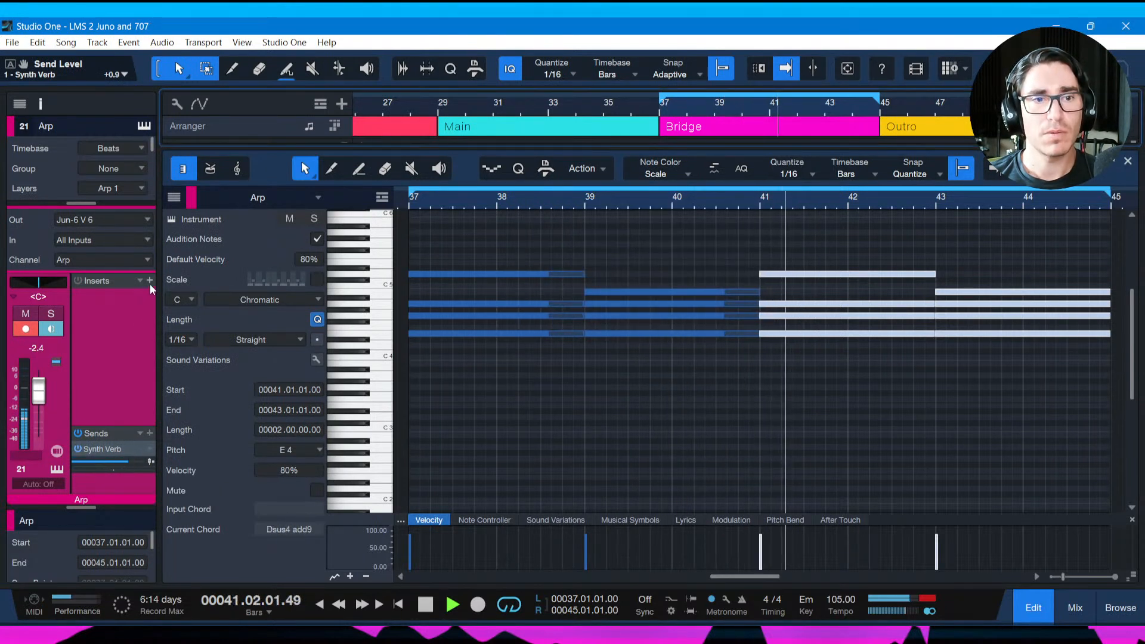
# Insert Replika XT on the Arp channel, raise its low cut, set high cut to 5764 Hz and mix to 68% / 32%, and save.
pyautogui.click(149, 284)
pyautogui.write('repli')
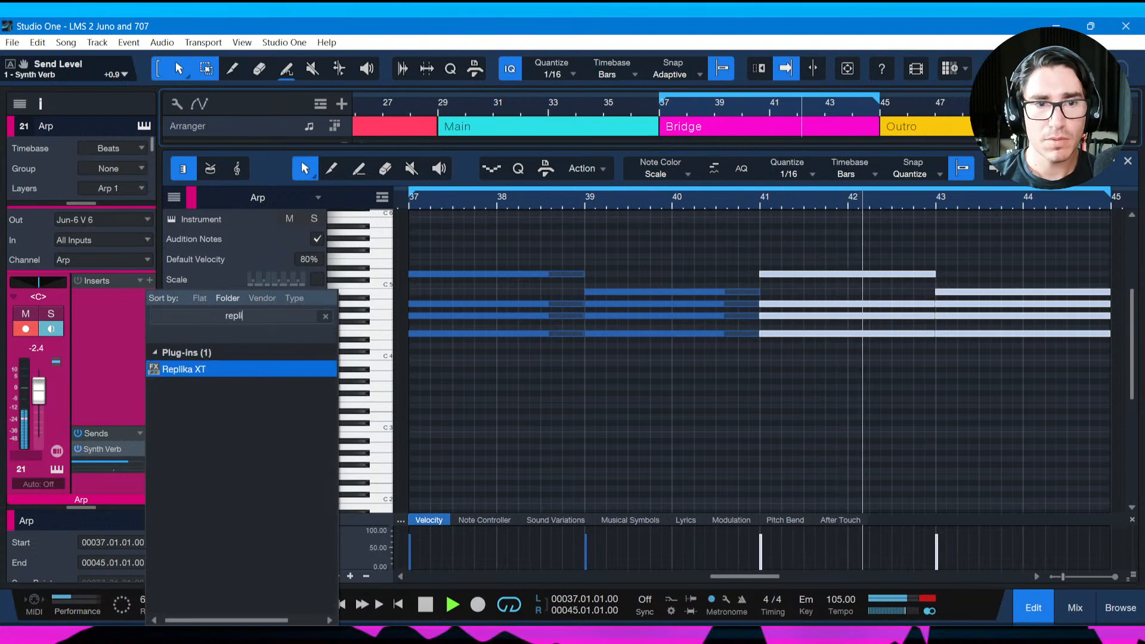
pyautogui.press('Return')
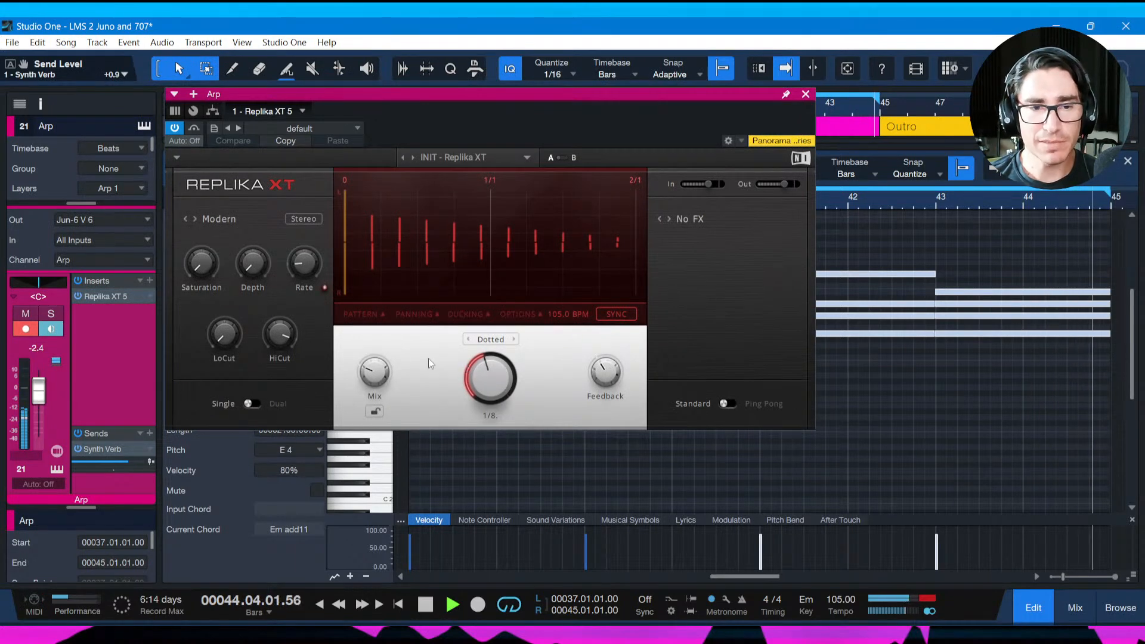
pyautogui.moveTo(288, 348)
pyautogui.moveTo(278, 343); pyautogui.dragTo(278, 364)
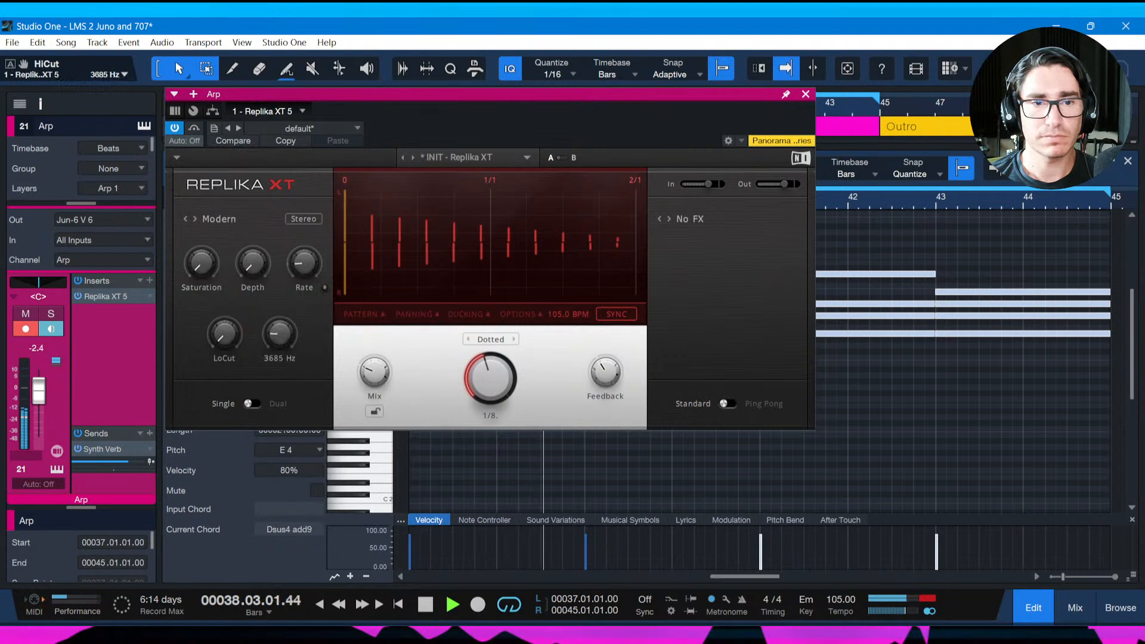
pyautogui.moveTo(231, 348); pyautogui.dragTo(231, 342)
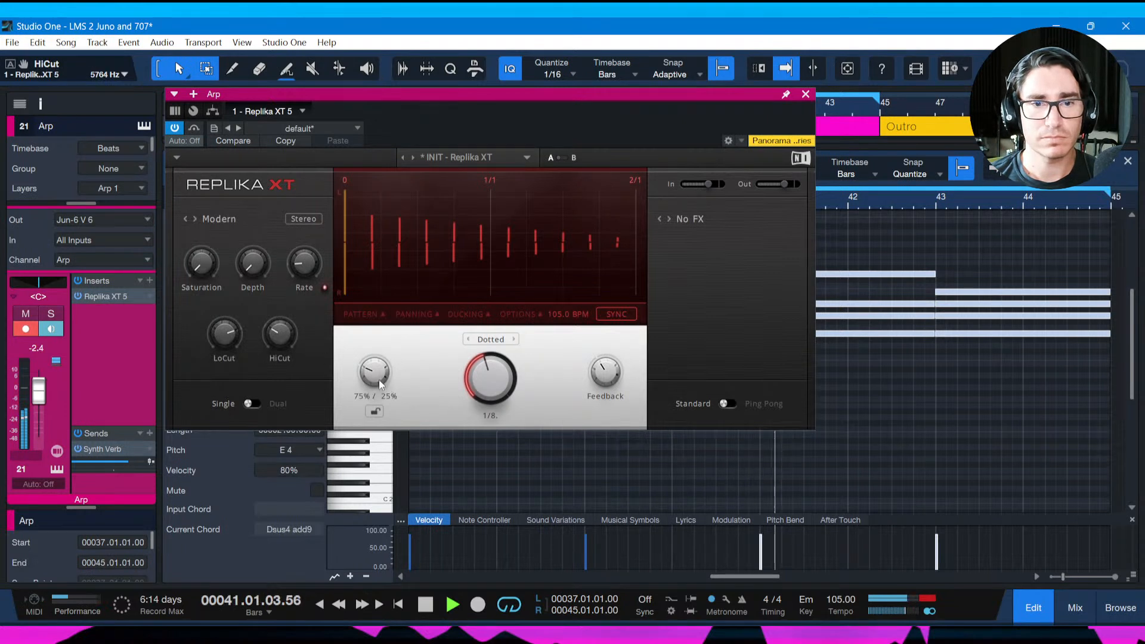
pyautogui.moveTo(374, 373); pyautogui.dragTo(374, 372)
pyautogui.hotkey('ctrl', 's')
pyautogui.click(806, 94)
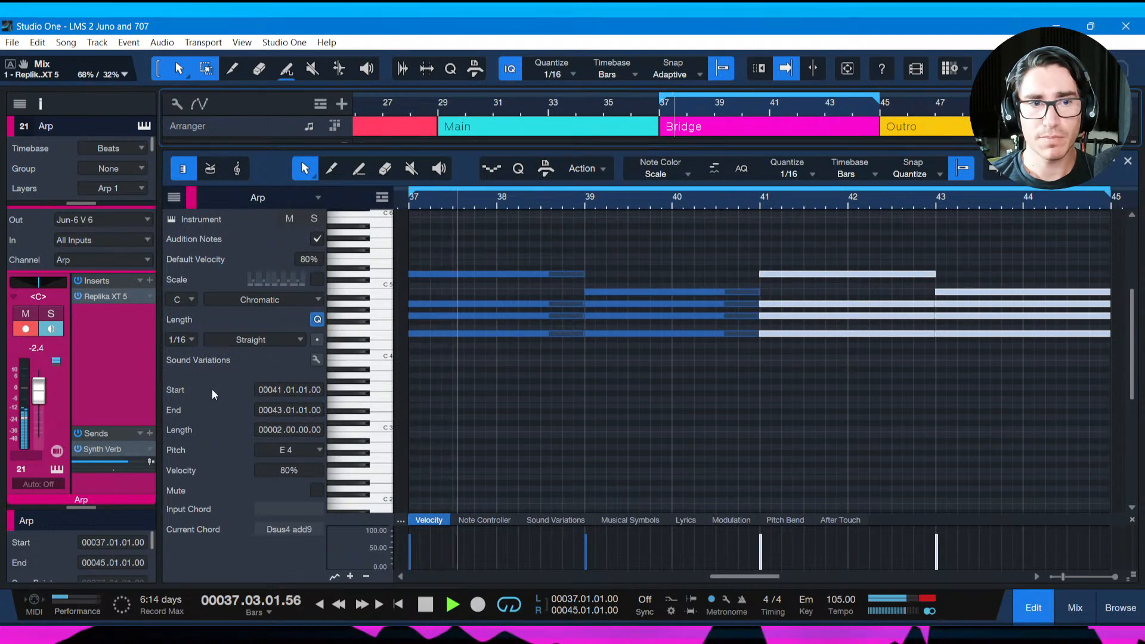
# Lower the Arp channel volume to -4.4 dB, stop playback and save the song.
pyautogui.moveTo(43, 398); pyautogui.dragTo(40, 406)
pyautogui.press('space')
pyautogui.hotkey('ctrl', 's')
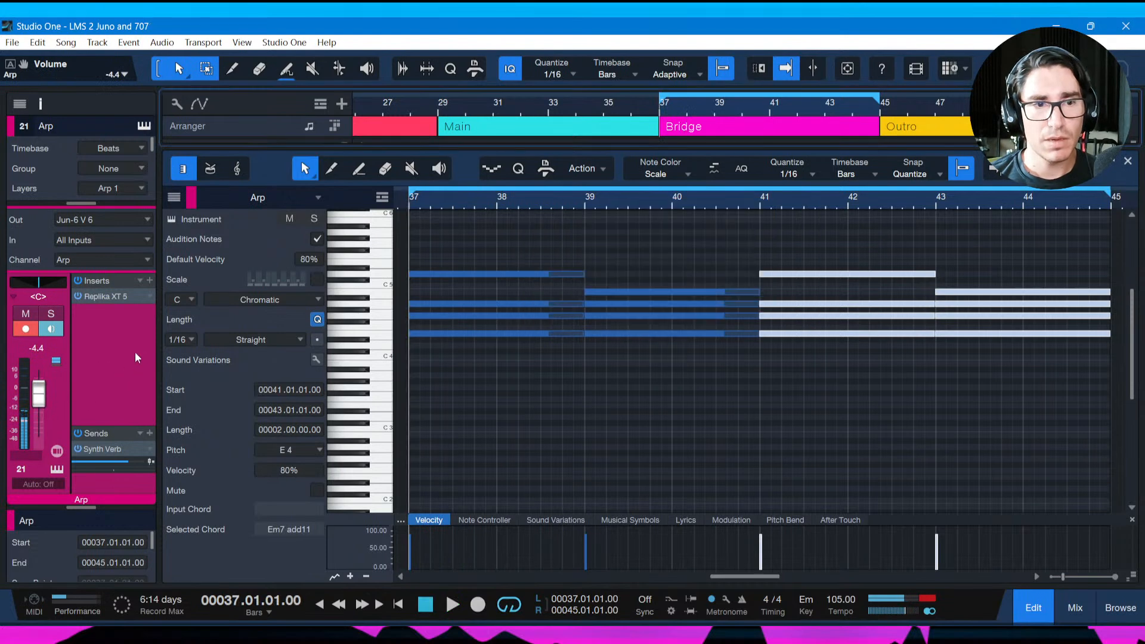
# Insert the Phasis phaser from the Modulation plug-ins after Replika XT on the Arp channel.
pyautogui.click(149, 281)
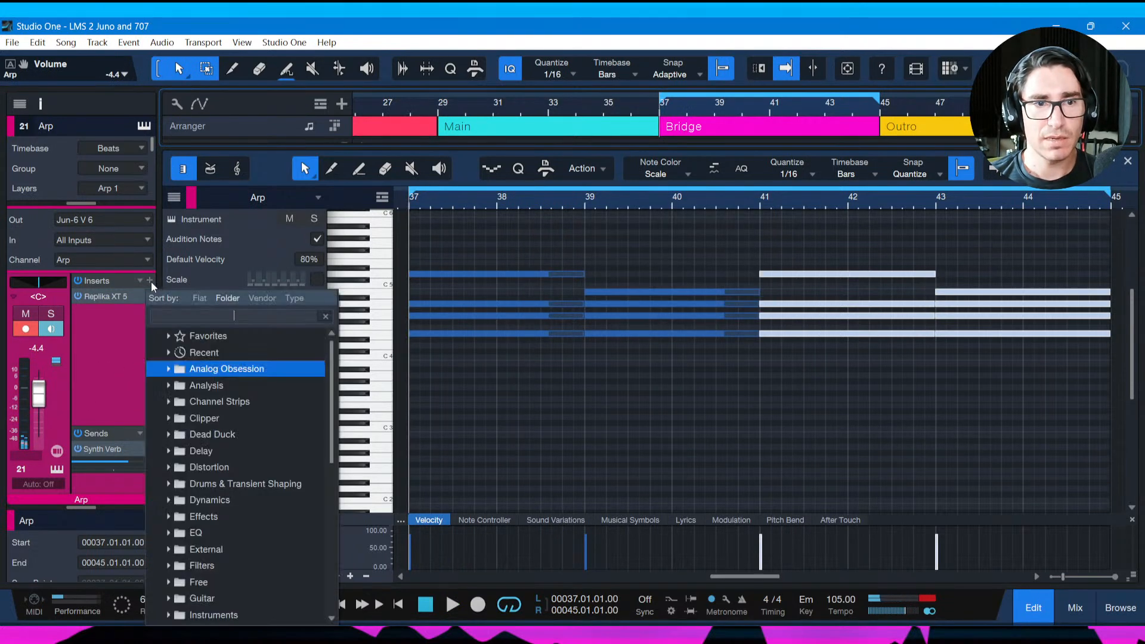
pyautogui.scroll(-3, 245, 448)
pyautogui.scroll(-4, 226, 417)
pyautogui.scroll(2, 263, 441)
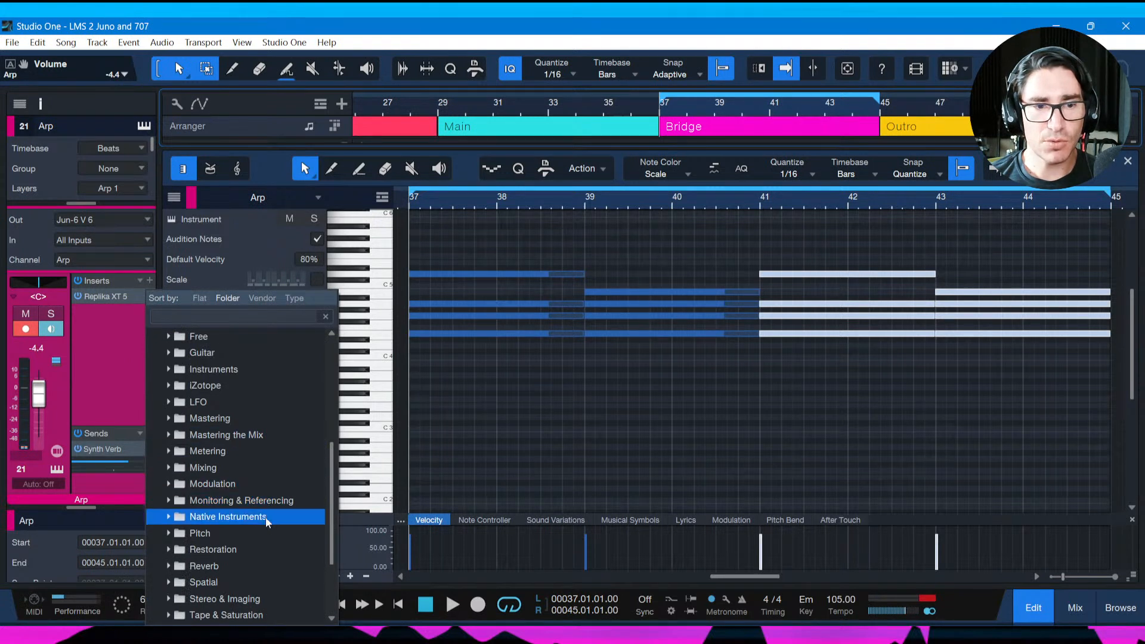
pyautogui.scroll(-2, 265, 521)
pyautogui.click(171, 455)
pyautogui.click(172, 454)
pyautogui.click(256, 501)
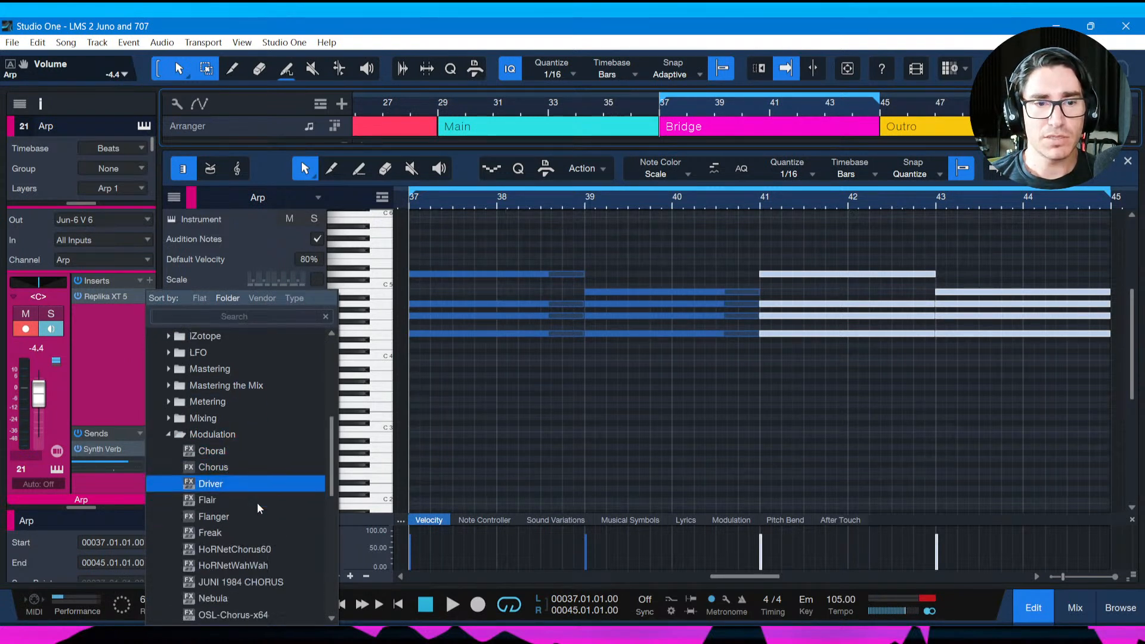
pyautogui.scroll(-4, 257, 504)
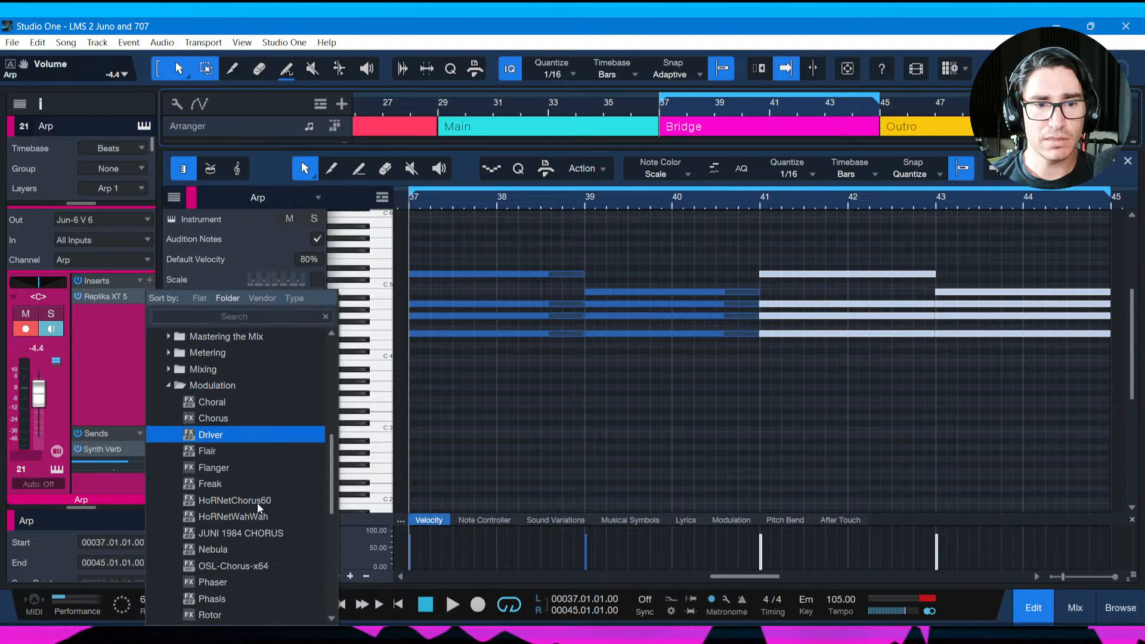
pyautogui.scroll(-4, 257, 505)
pyautogui.click(238, 402)
pyautogui.click(238, 416)
pyautogui.click(240, 432)
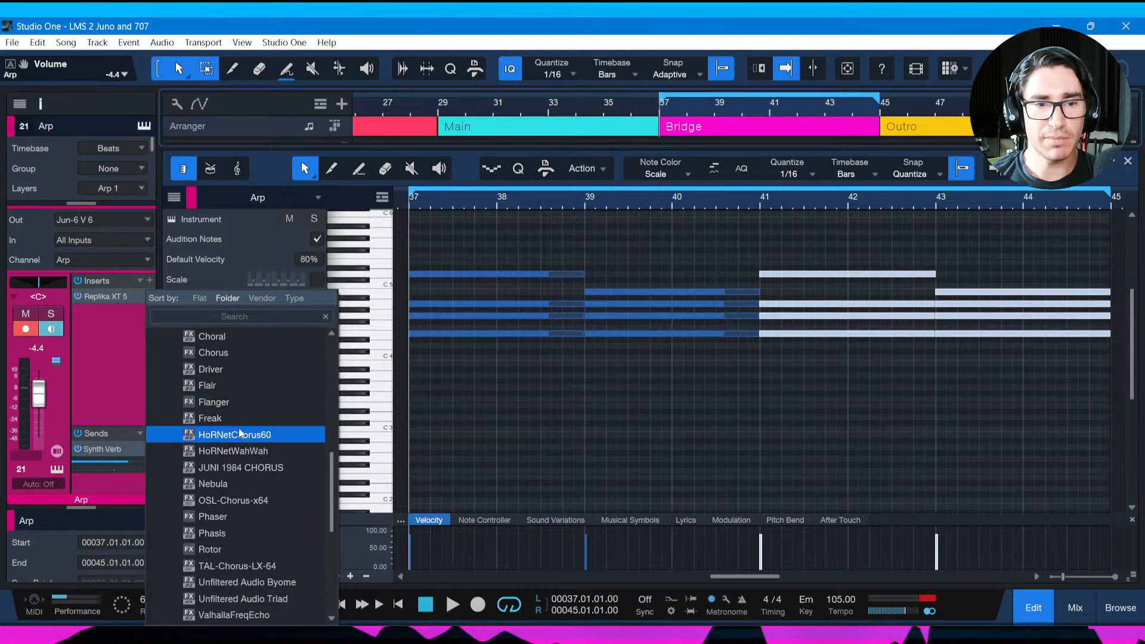
pyautogui.click(244, 531)
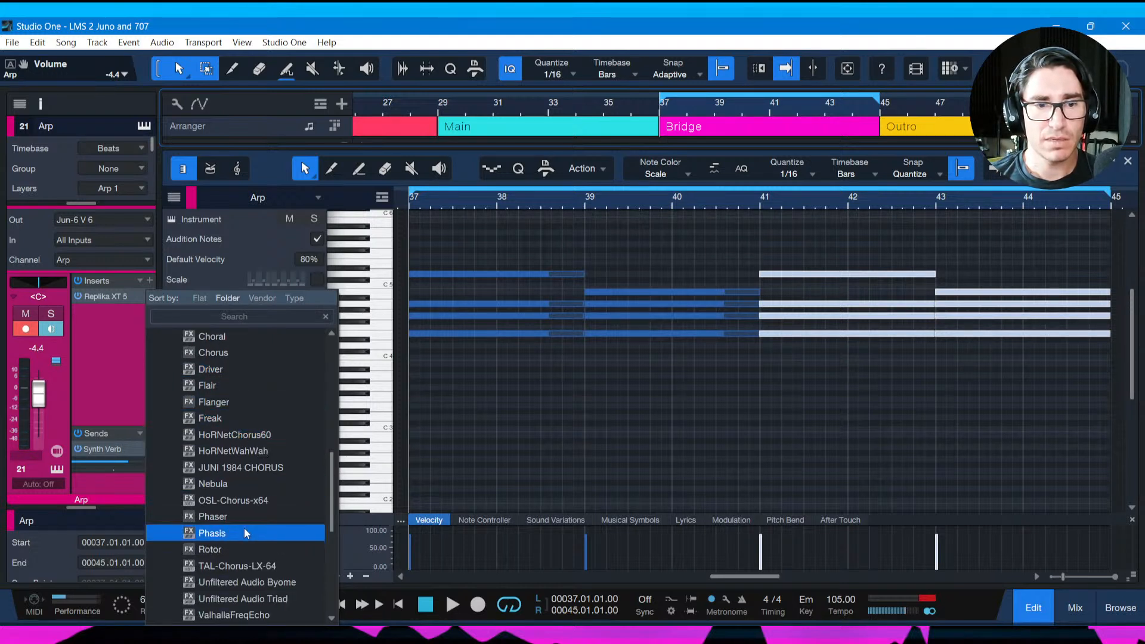
pyautogui.doubleClick(244, 529)
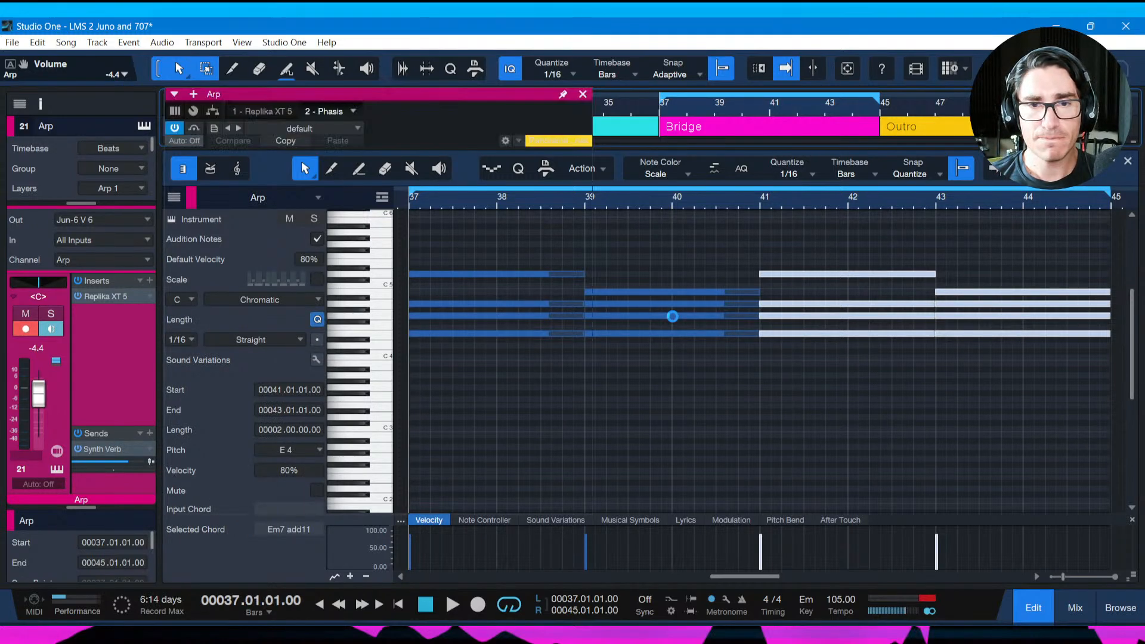
# Play the Bridge and load the Classic Stereo preset in Phasis.
pyautogui.press('space')
pyautogui.moveTo(485, 101); pyautogui.dragTo(623, 96)
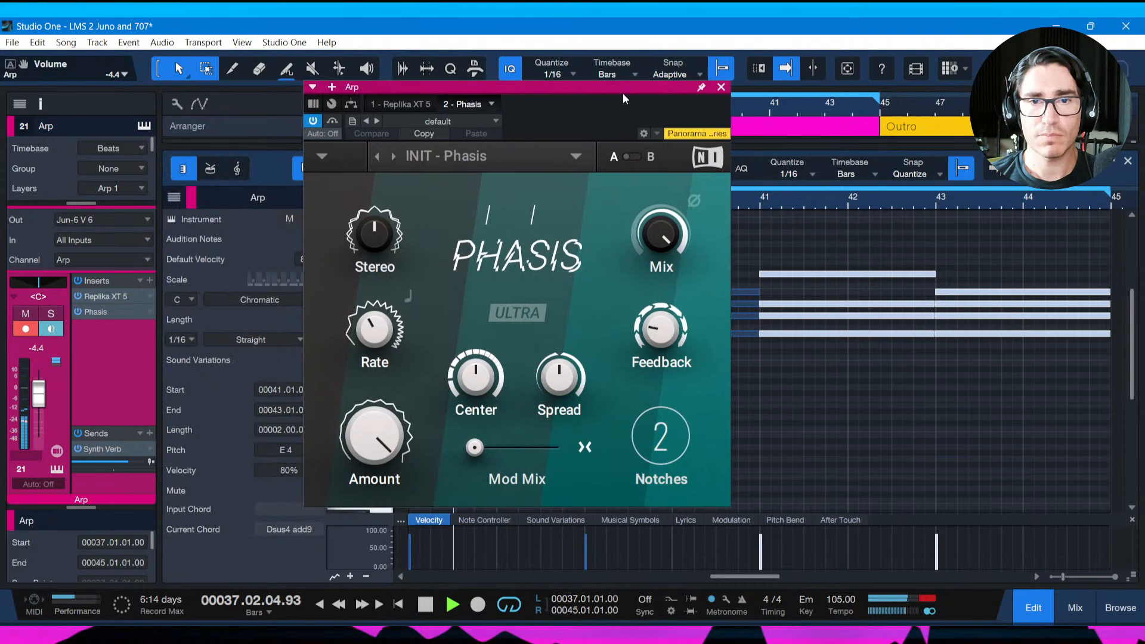
pyautogui.click(468, 166)
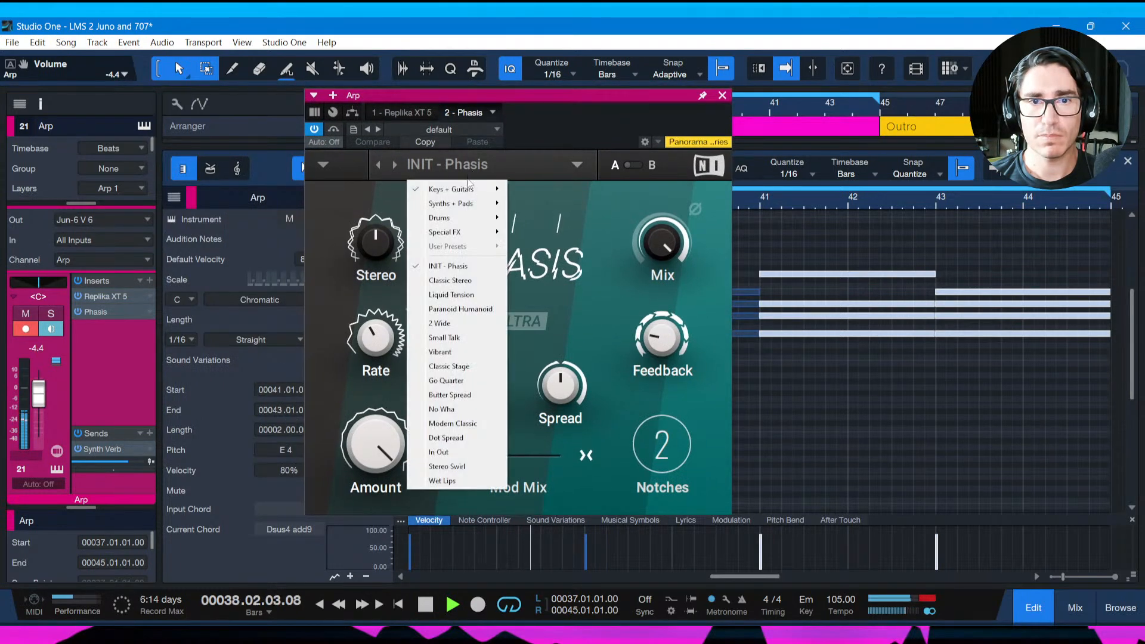
pyautogui.moveTo(489, 187)
pyautogui.click(565, 203)
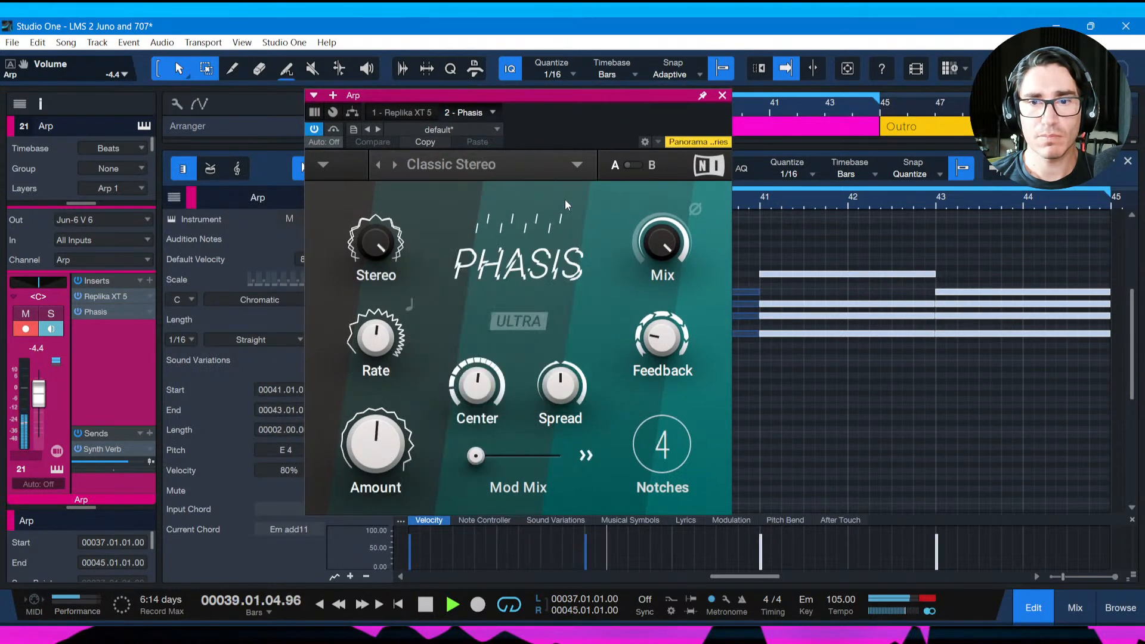
# Reduce the Phasis mix to 69.5%, close the plug-in and save the song.
pyautogui.moveTo(662, 244)
pyautogui.moveTo(662, 245); pyautogui.dragTo(663, 213)
pyautogui.hotkey('ctrl', 's')
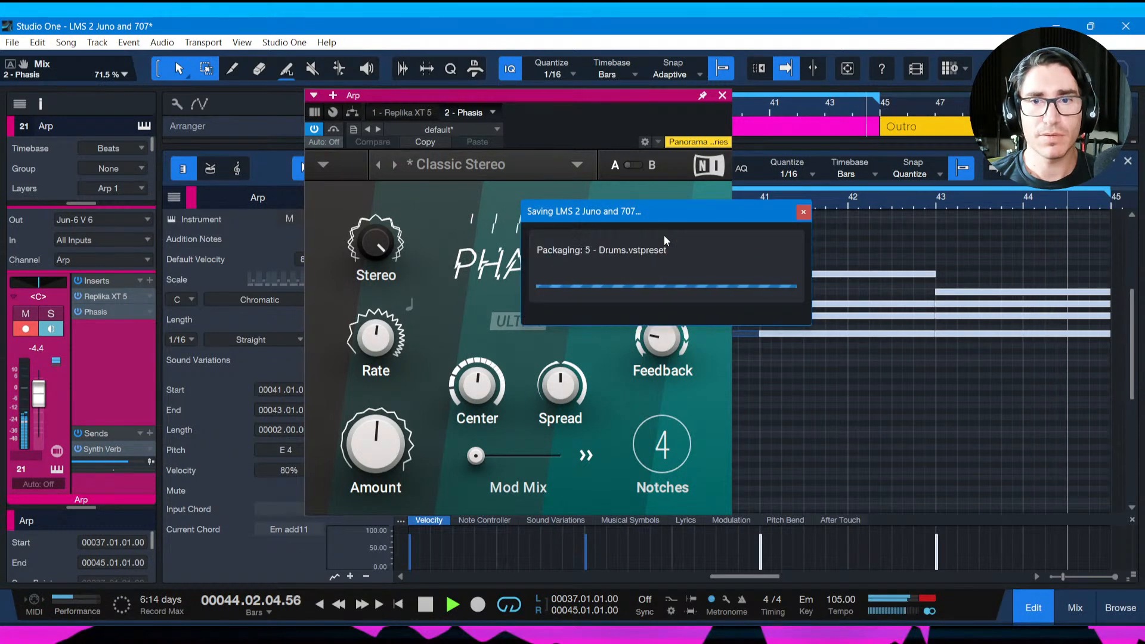
pyautogui.click(722, 94)
pyautogui.hotkey('ctrl', 's')
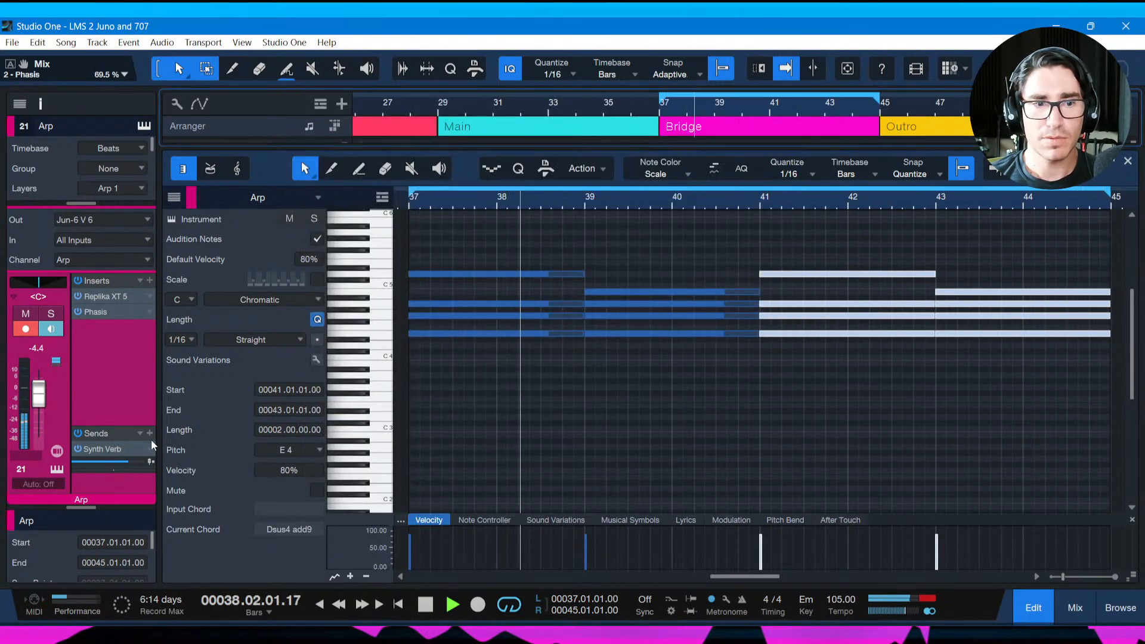
# Set both the Arp channel's Synth Verb send and its volume to -3.9 dB, stop playback and save.
pyautogui.moveTo(124, 461); pyautogui.dragTo(122, 467)
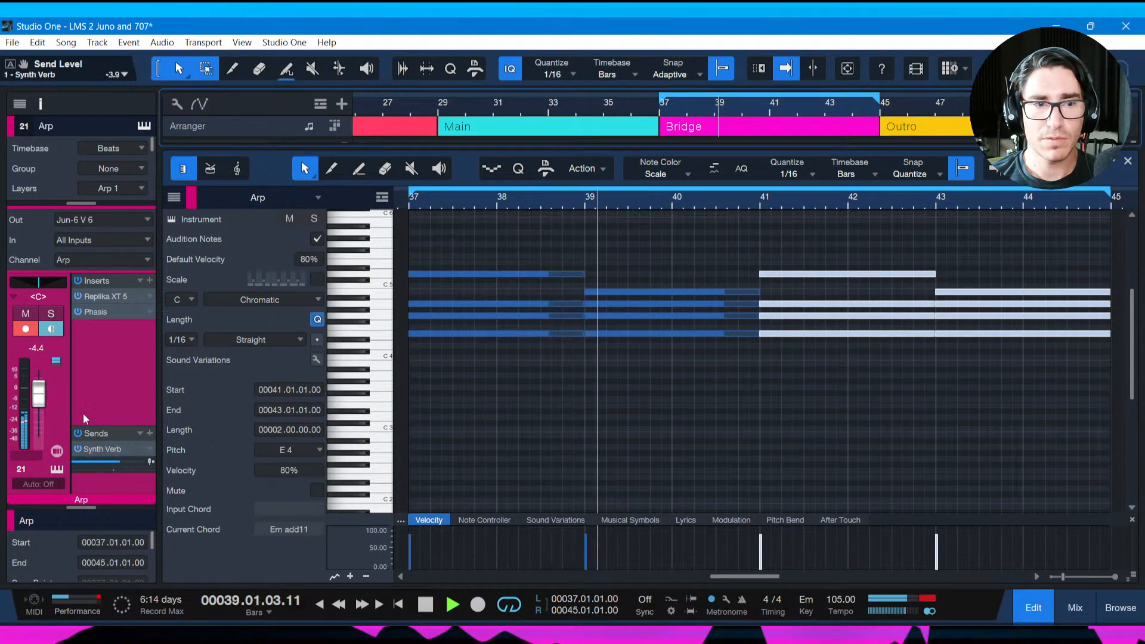
pyautogui.moveTo(39, 398); pyautogui.dragTo(38, 395)
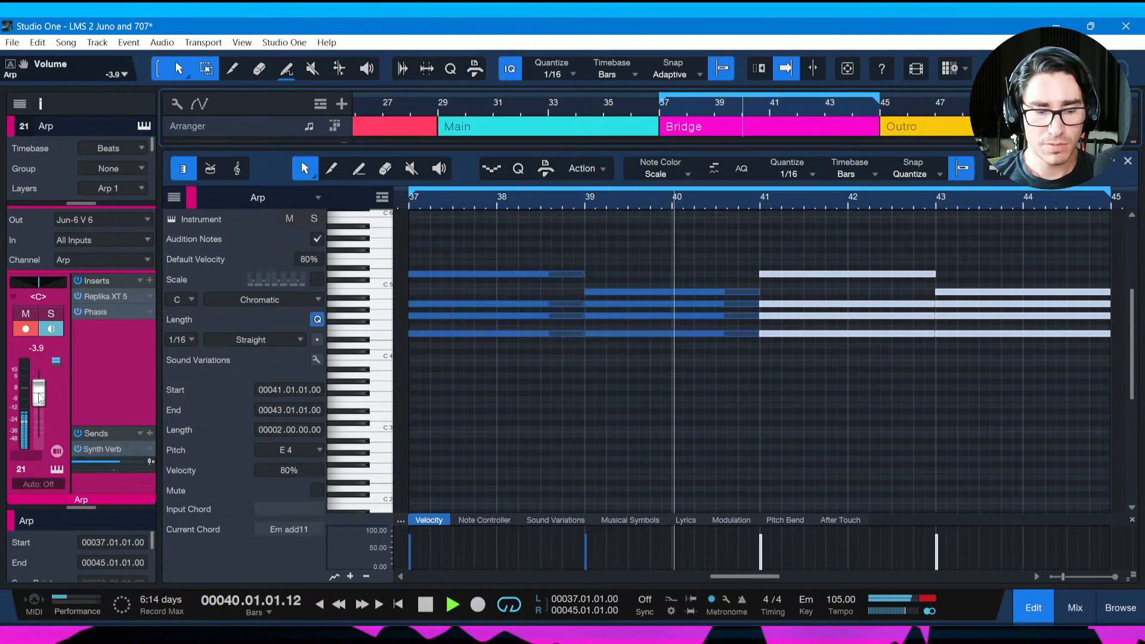
pyautogui.press('space')
pyautogui.hotkey('ctrl', 's')
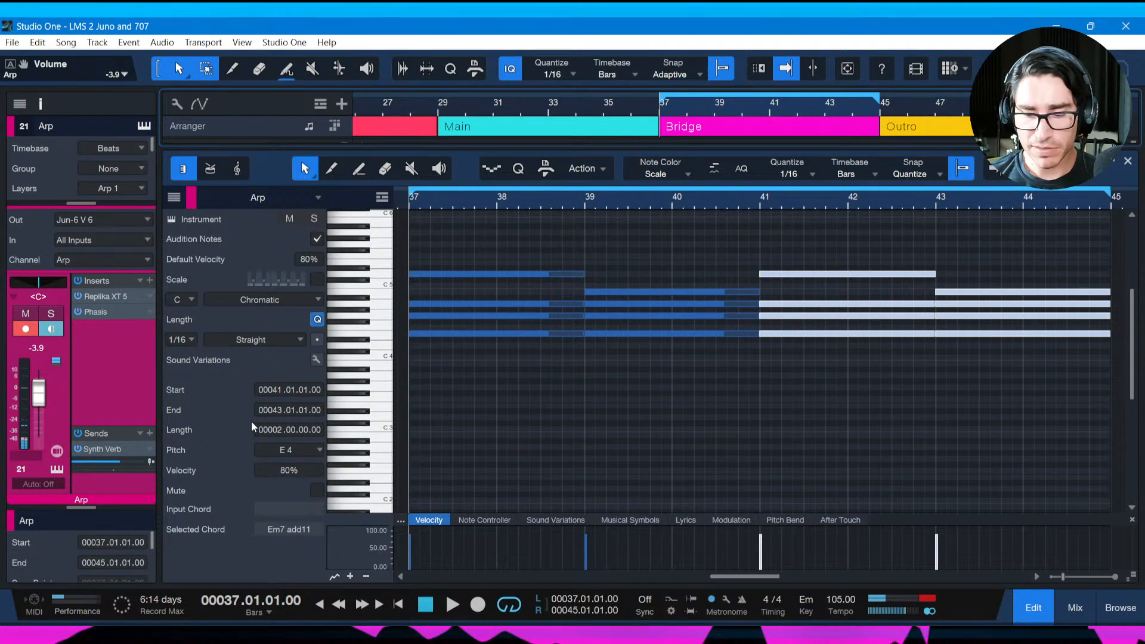
# Remove the line "Arpeggio for the Bridge" from the song notes and save the song.
pyautogui.hotkey('ctrl', 'alt', 'n')
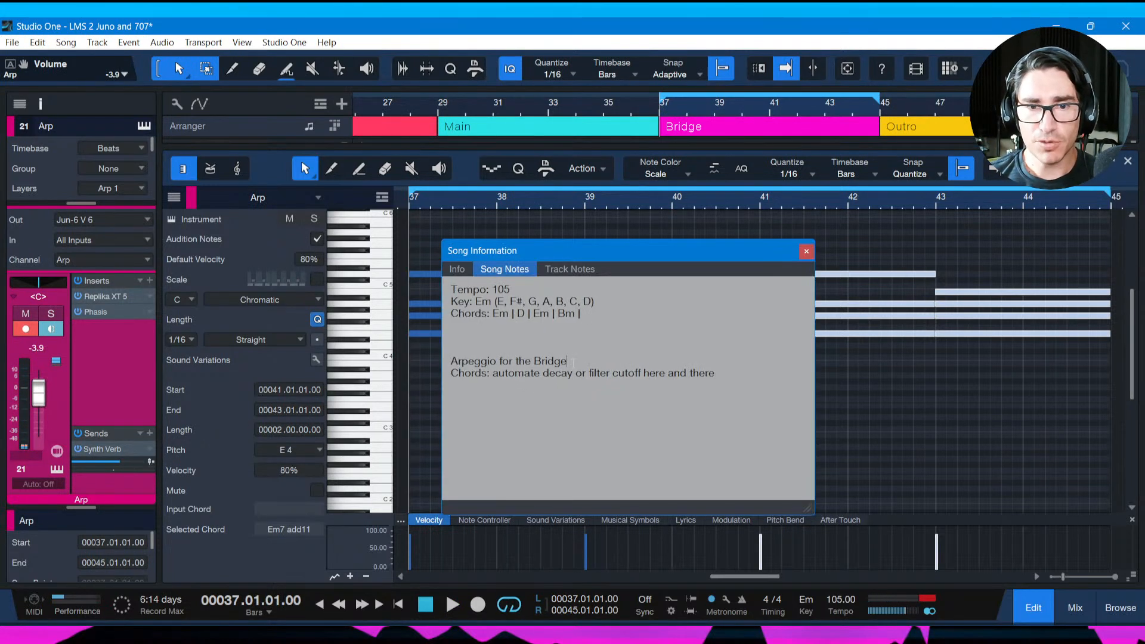
pyautogui.moveTo(567, 361); pyautogui.dragTo(451, 361)
pyautogui.press('BackSpace')
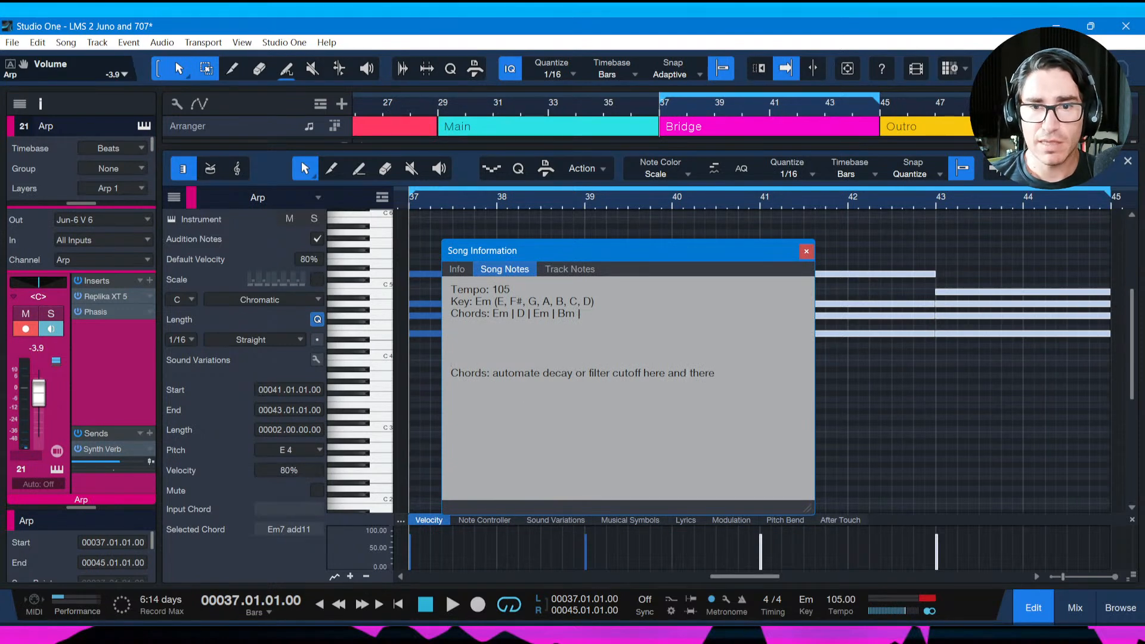
pyautogui.click(806, 251)
pyautogui.hotkey('ctrl', 's')
# Close the note editor and select the Intro section in the arranger track.
pyautogui.press('F2')
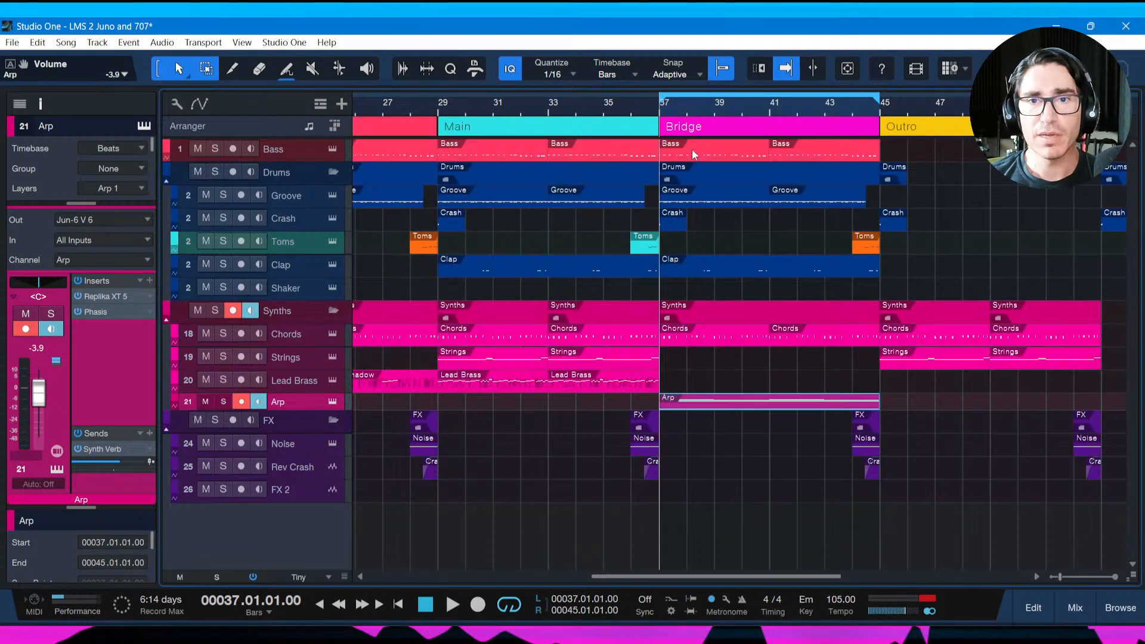
pyautogui.moveTo(642, 114); pyautogui.dragTo(551, 117)
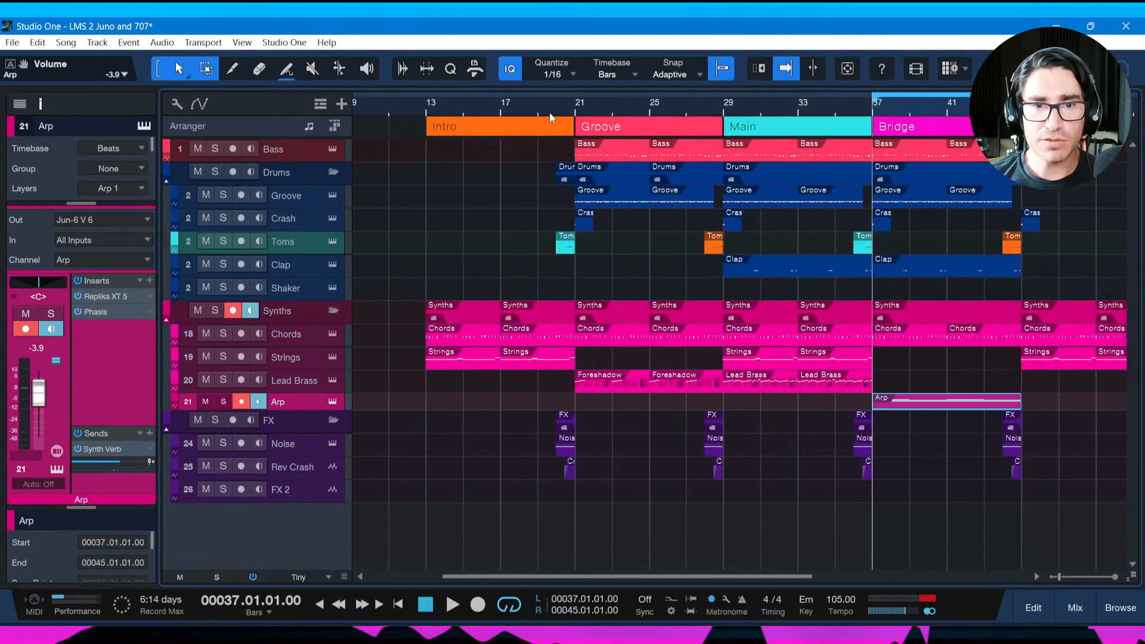
pyautogui.click(446, 128)
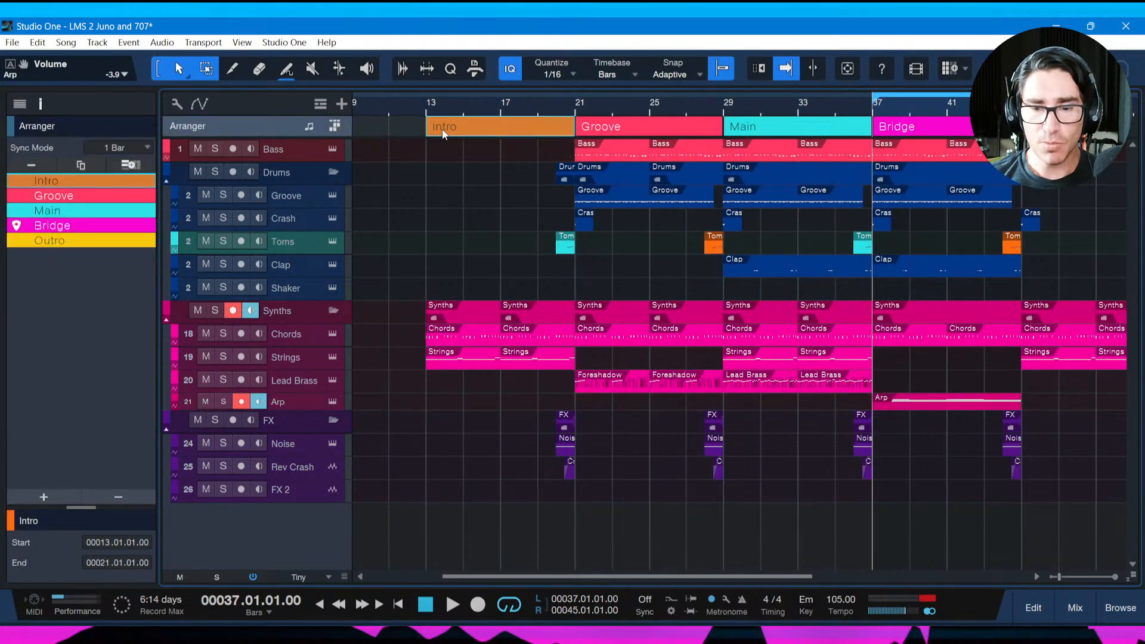
# Set the loop range to the Intro section and audition its opening briefly.
pyautogui.press('p')
pyautogui.press('space')
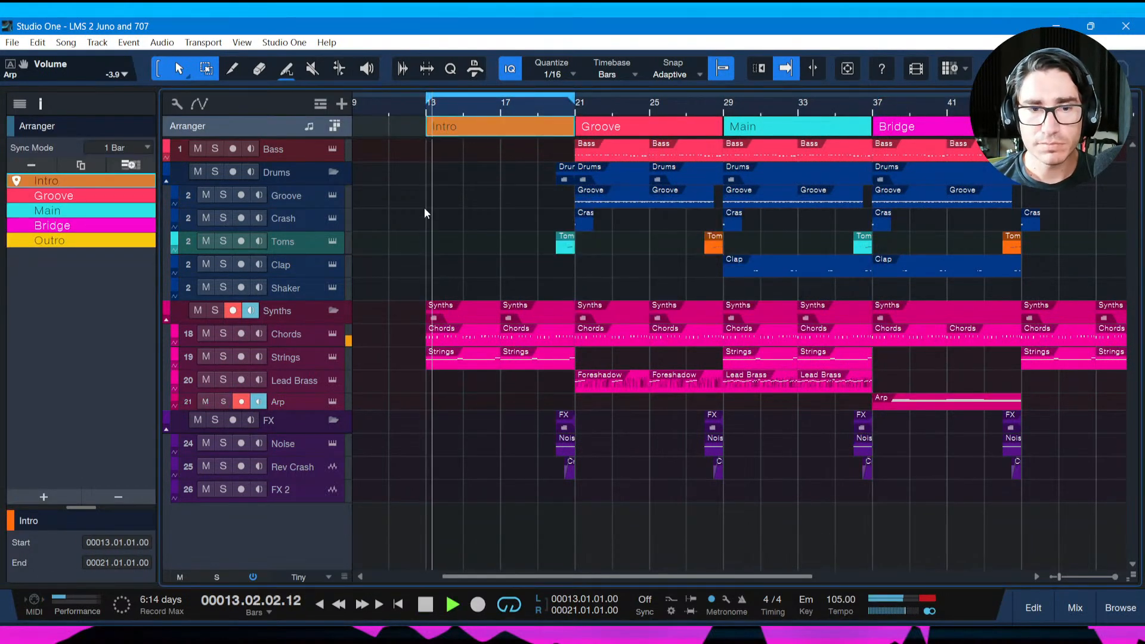
pyautogui.press('space')
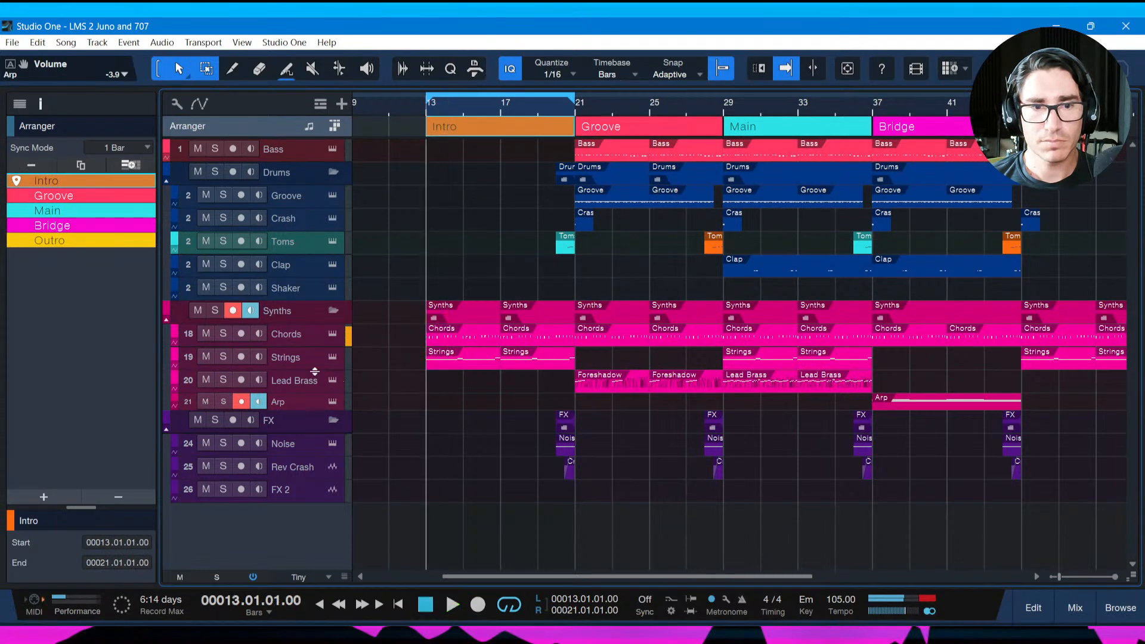
# Open the Chords track's JUN-6 V, set Envelope 1 Decay to 383 ms and close the plug-in.
pyautogui.click(311, 341)
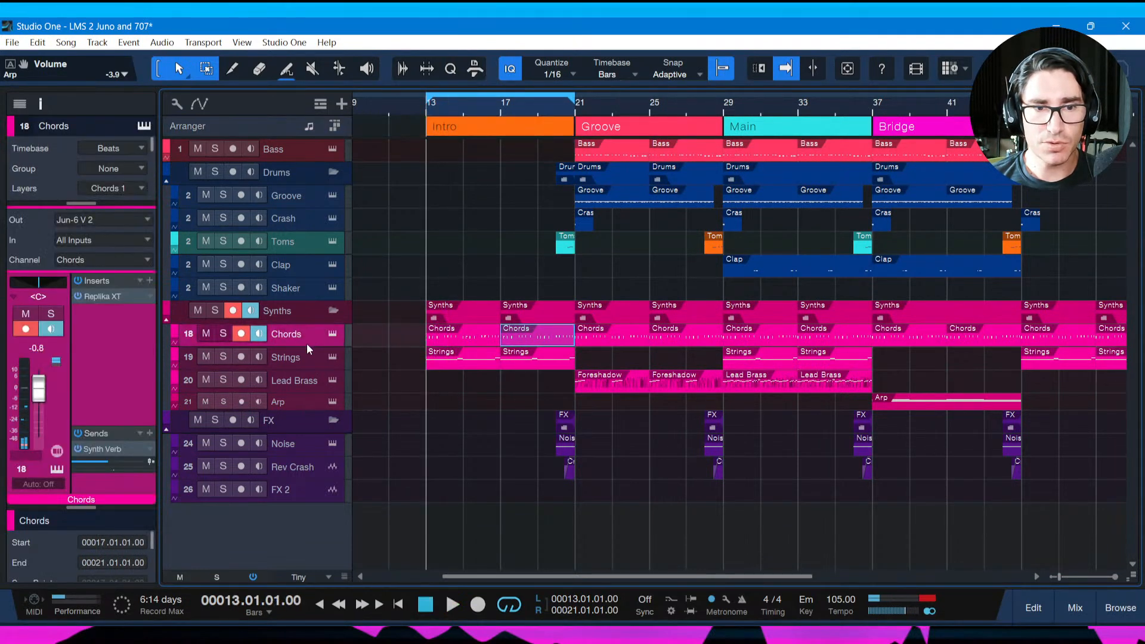
pyautogui.click(333, 336)
pyautogui.hotkey('ctrl', 's')
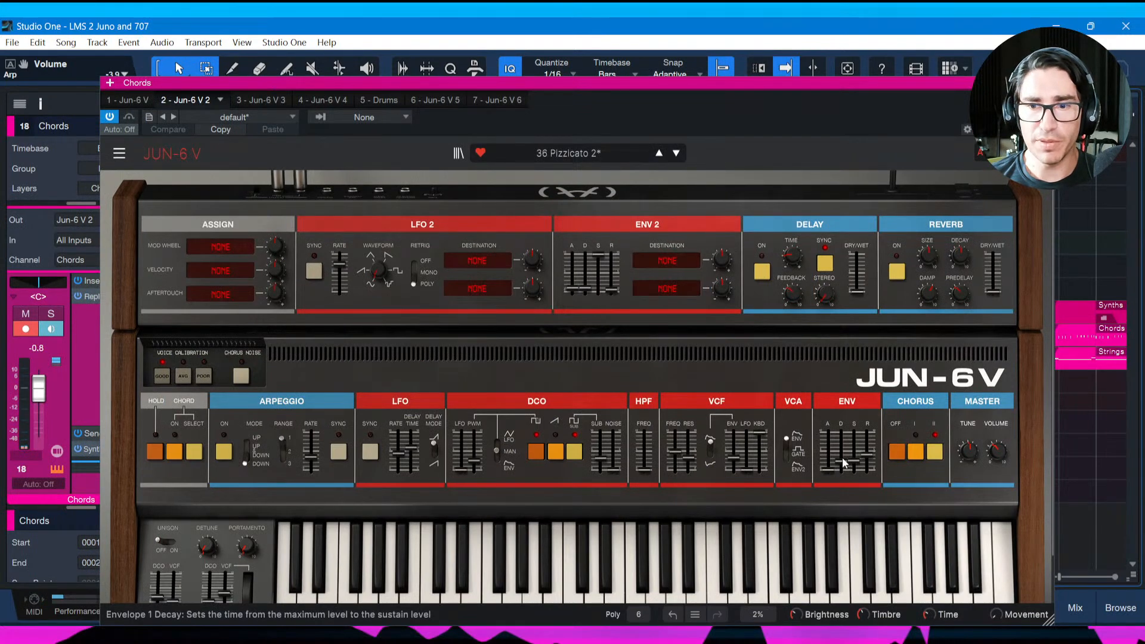
pyautogui.moveTo(841, 465); pyautogui.dragTo(840, 453)
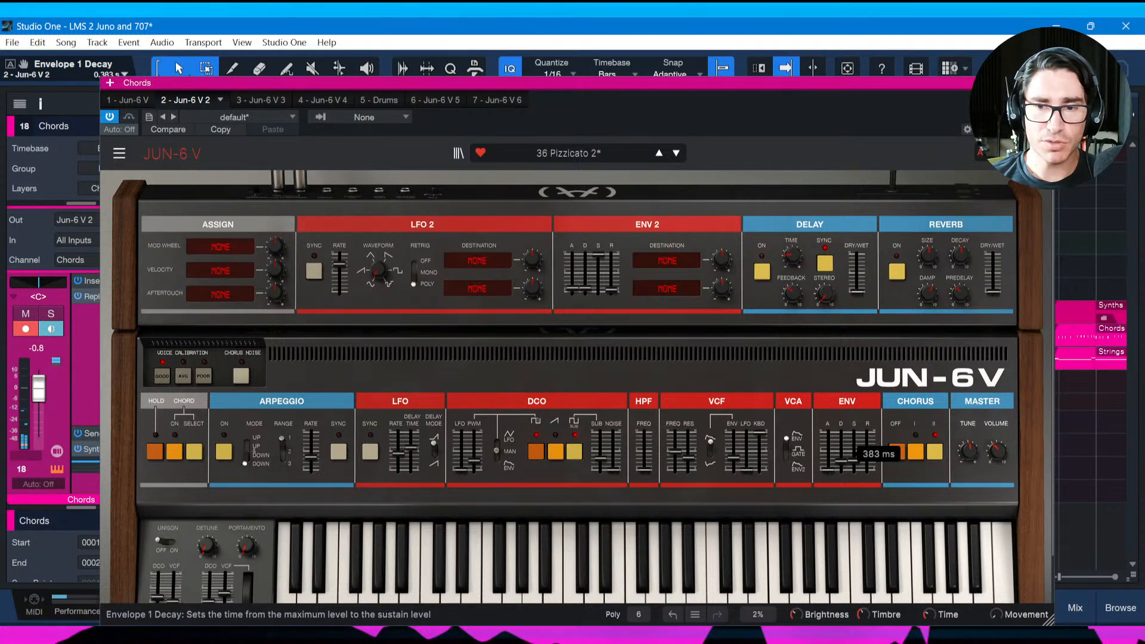
pyautogui.hotkey('ctrl', 'w')
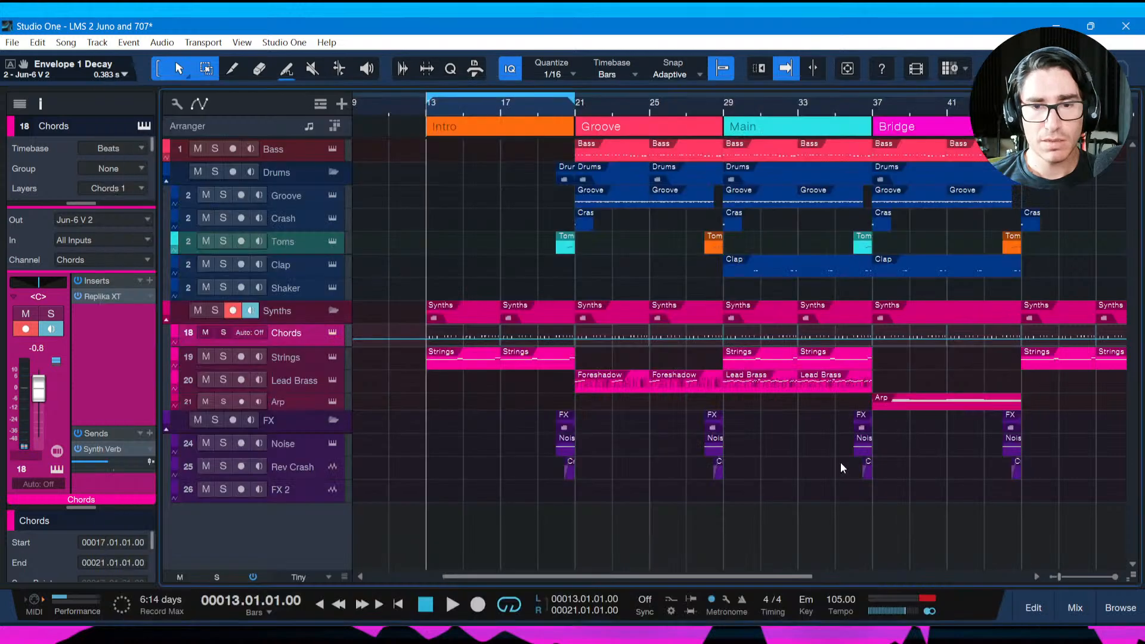
# Show the Envelope 1 Decay automation lane beneath the Chords track and make the lane taller.
pyautogui.click(175, 343)
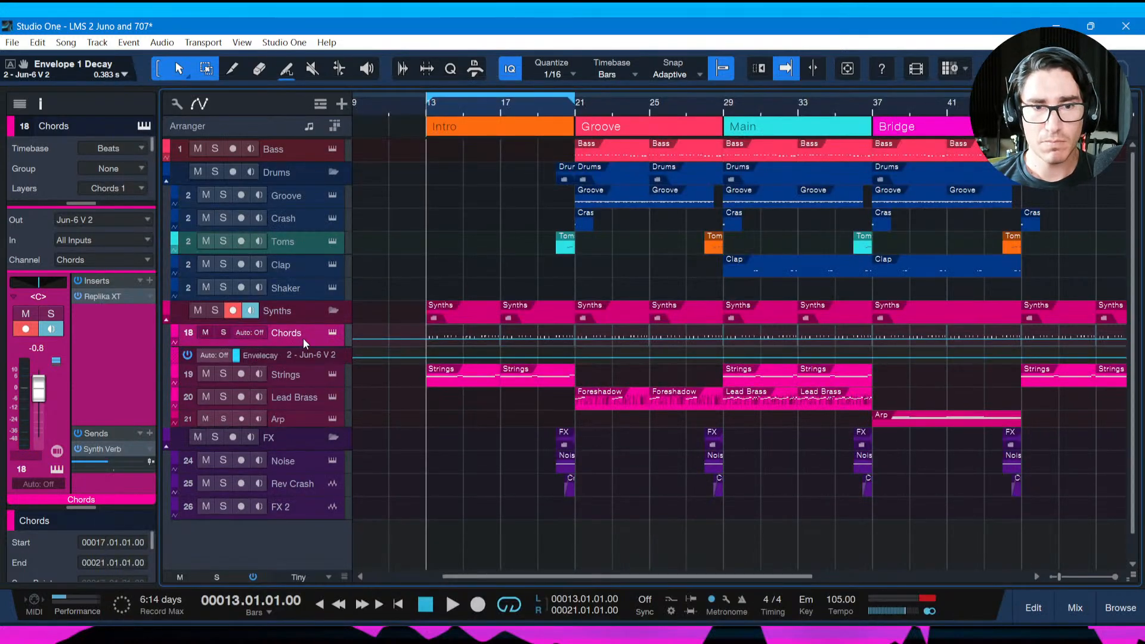
pyautogui.press('a')
pyautogui.moveTo(310, 370); pyautogui.dragTo(308, 467)
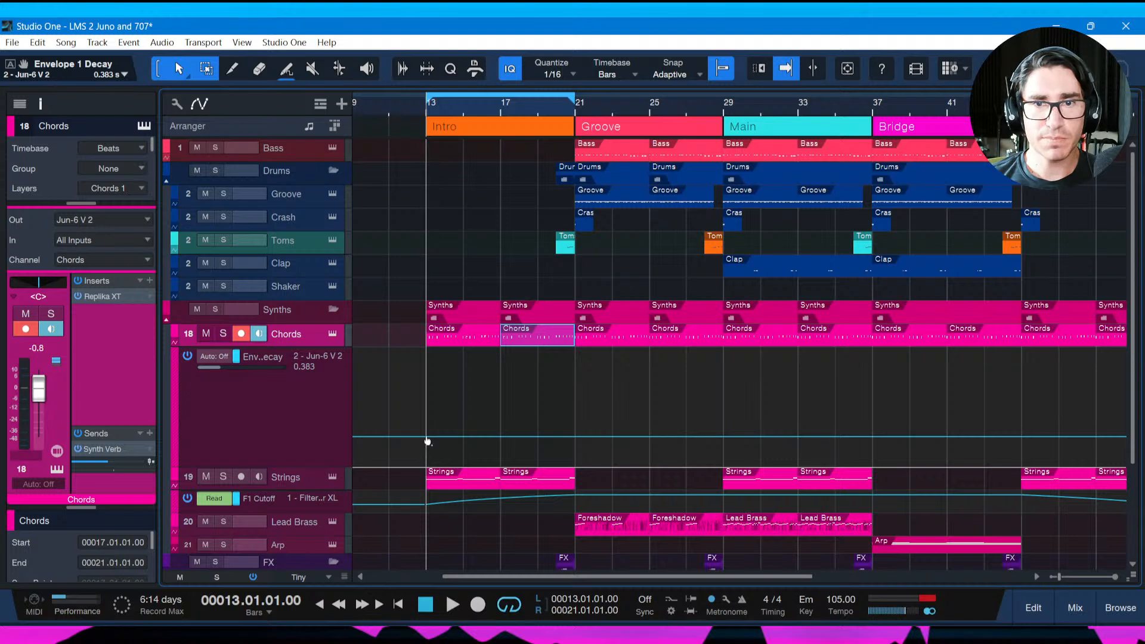
# Add Envelope 1 Decay automation points at the section boundaries, bars 13, 21, 29, 37, 45 and 53.
pyautogui.click(575, 438)
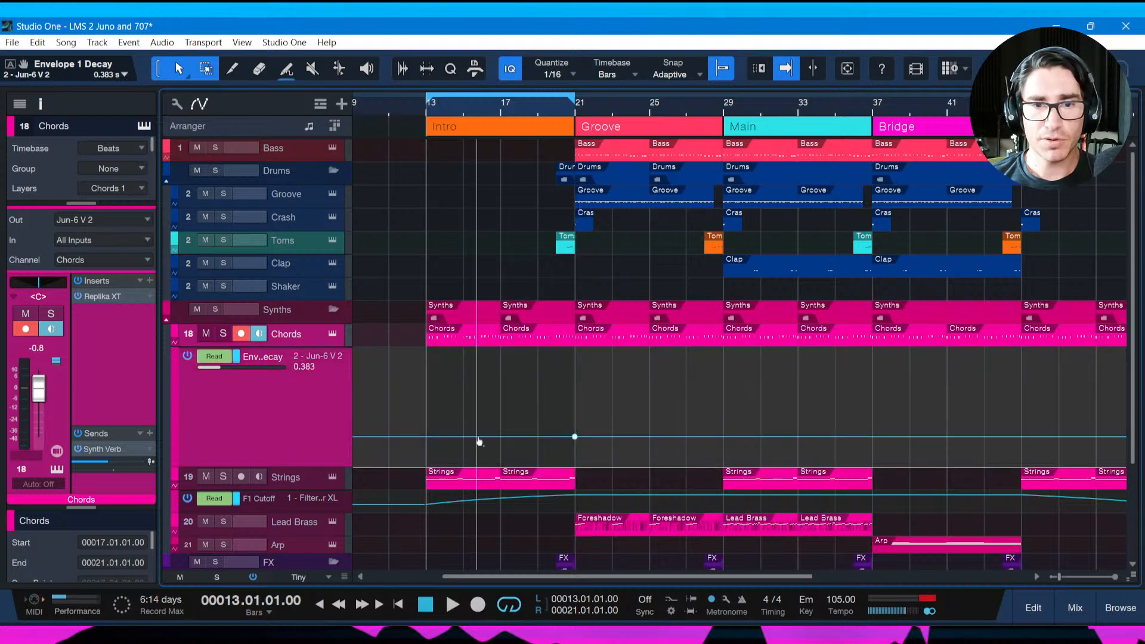
pyautogui.click(428, 442)
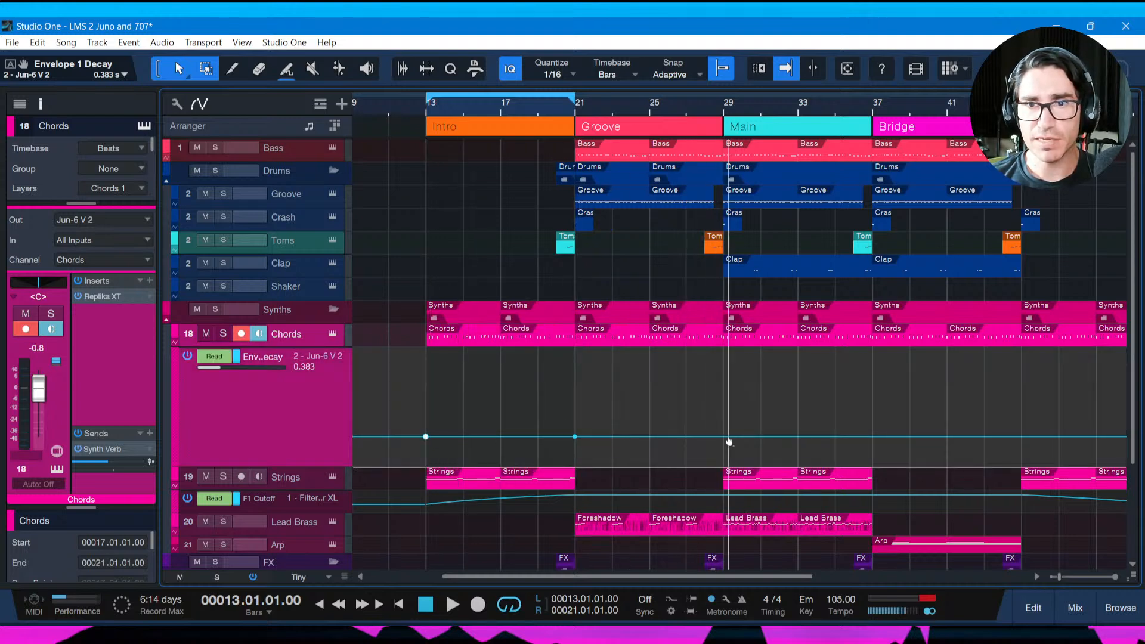
pyautogui.click(873, 442)
pyautogui.click(1021, 442)
pyautogui.hscroll(4, 1053, 441)
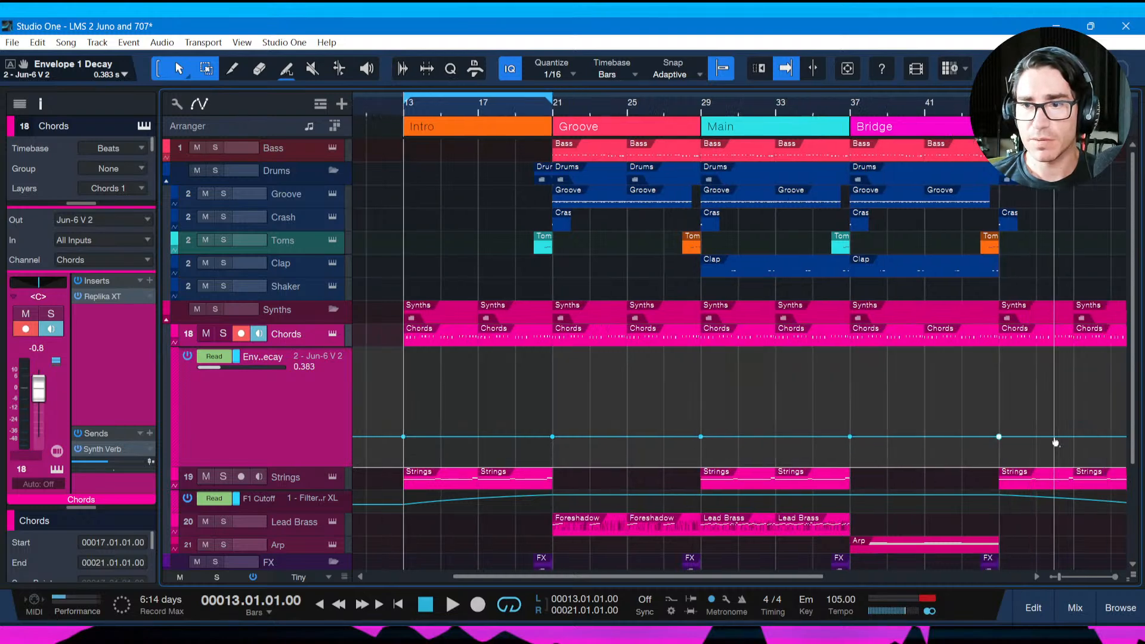
pyautogui.hscroll(-8, 801, 437)
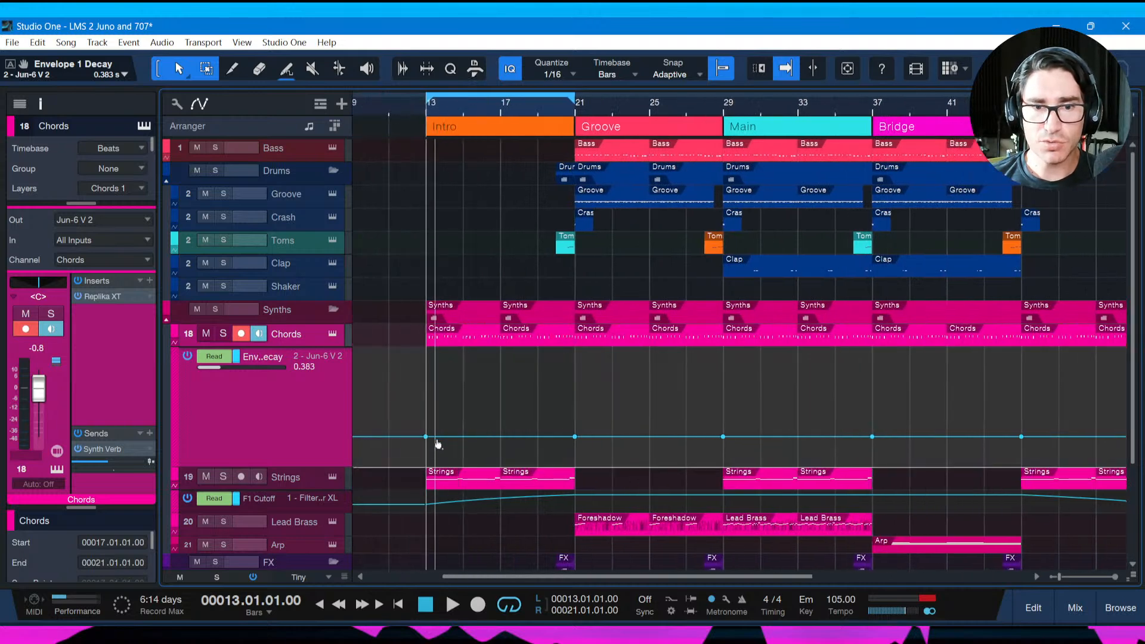
# Enlarge the decay lane, raise the value at bar 21 into a ramp across the Intro and audition it.
pyautogui.moveTo(310, 467); pyautogui.dragTo(309, 504)
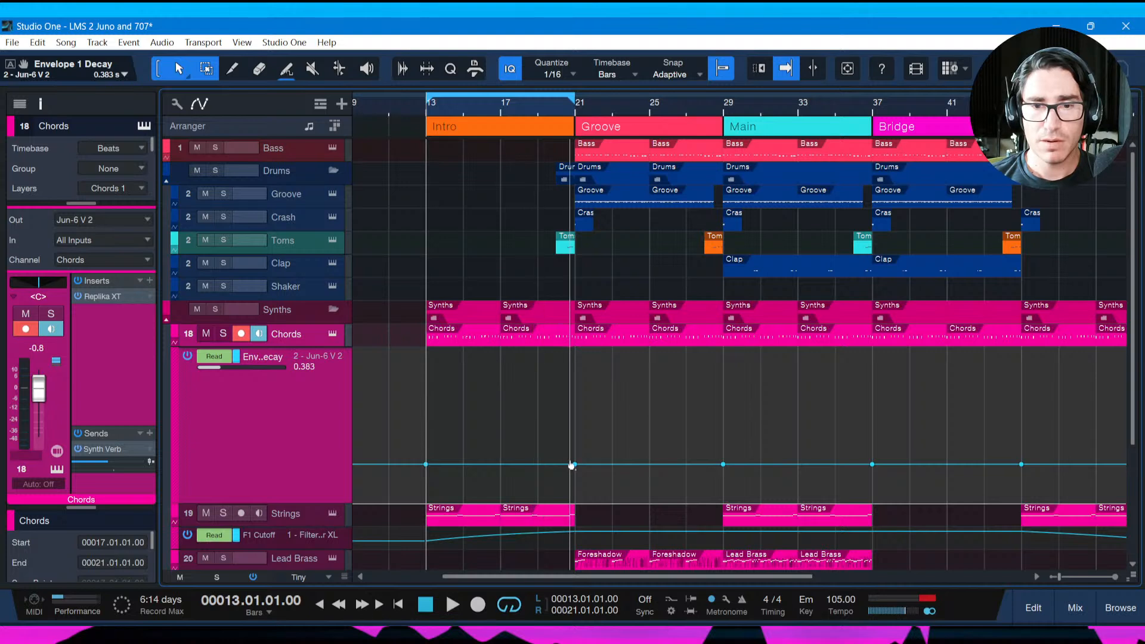
pyautogui.moveTo(570, 468); pyautogui.dragTo(575, 443)
pyautogui.press('space')
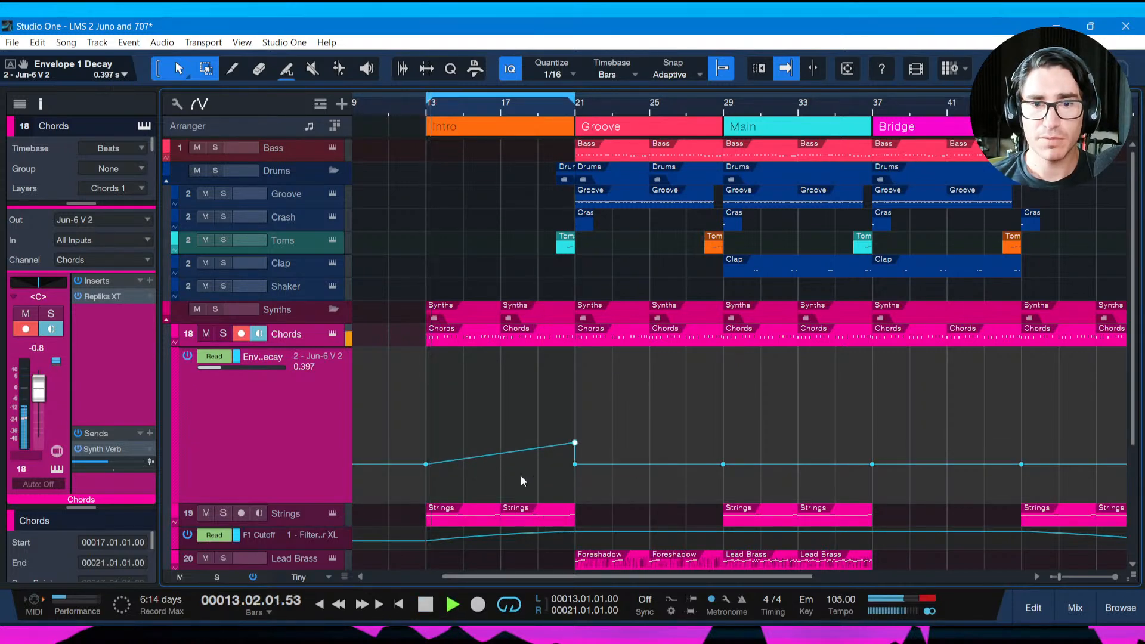
pyautogui.press('space')
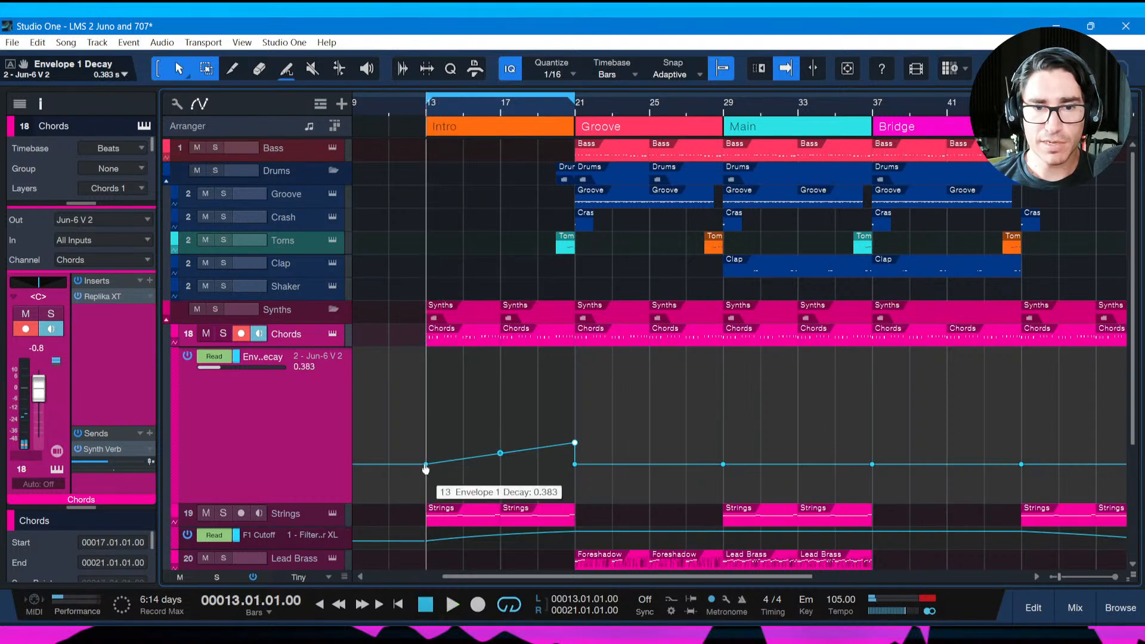
# Add an extra decay automation point just before bar 13 and audition the start of the Intro.
pyautogui.click(427, 467)
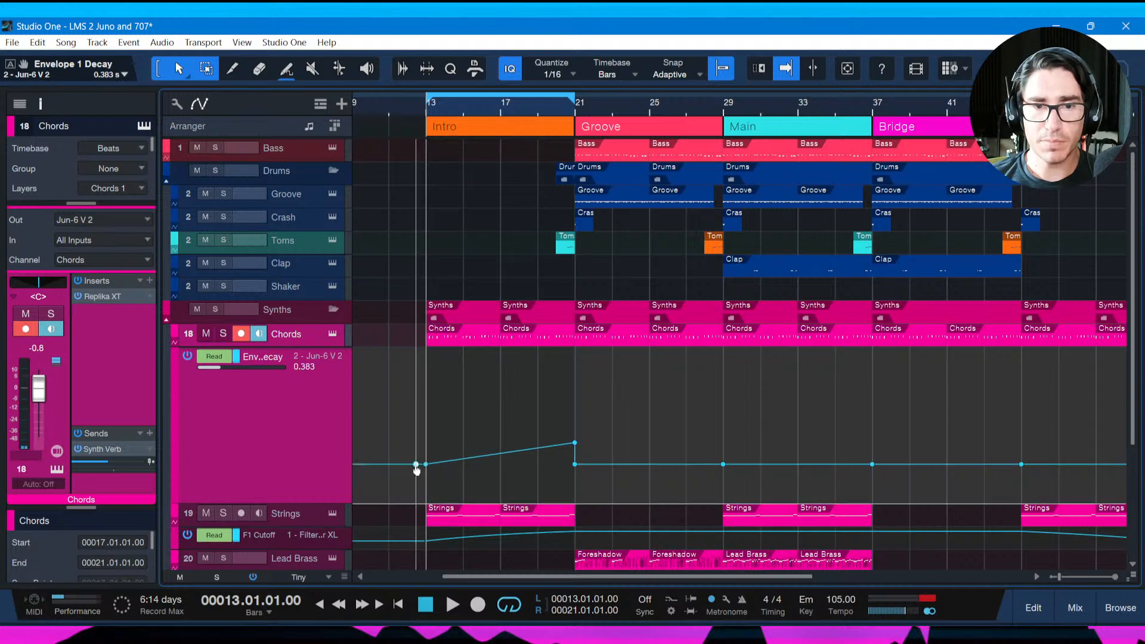
pyautogui.moveTo(426, 465)
pyautogui.mouseDown()
pyautogui.moveTo(427, 492)
pyautogui.moveTo(428, 470)
pyautogui.mouseUp()
pyautogui.press('space')
pyautogui.press('space')
pyautogui.press('space')
pyautogui.press('space')
pyautogui.press('space')
pyautogui.press('space')
pyautogui.press('f')
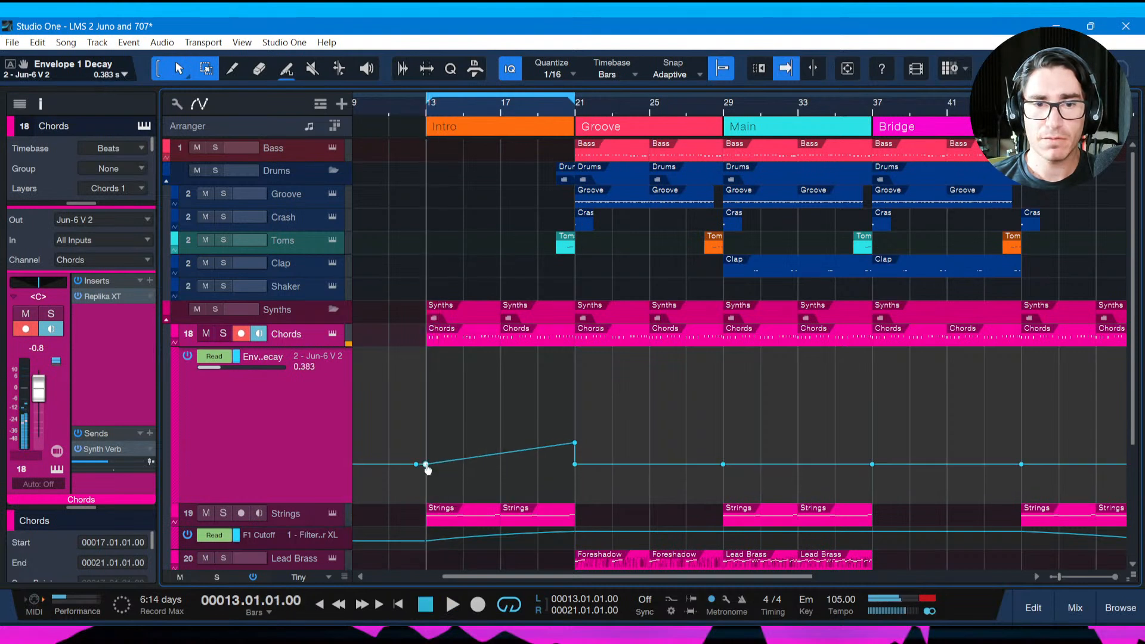
# Bend the Intro's decay ramp into a curve that rises slowly at first while it plays, and save the song.
pyautogui.click(500, 453)
pyautogui.press('space')
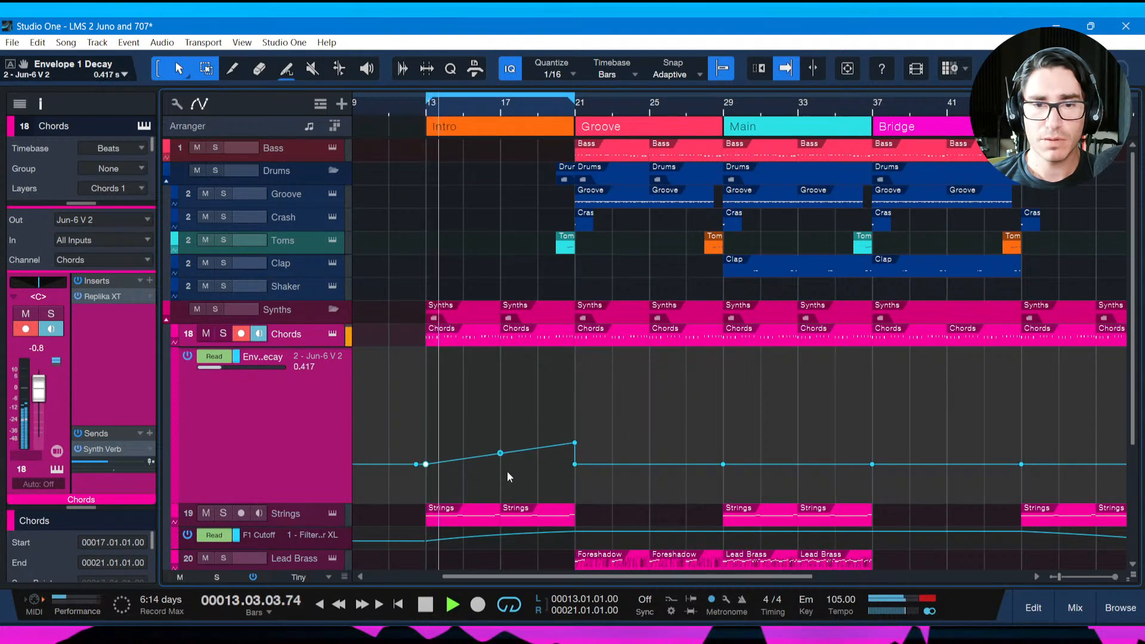
pyautogui.press('f')
pyautogui.moveTo(502, 458); pyautogui.dragTo(506, 464)
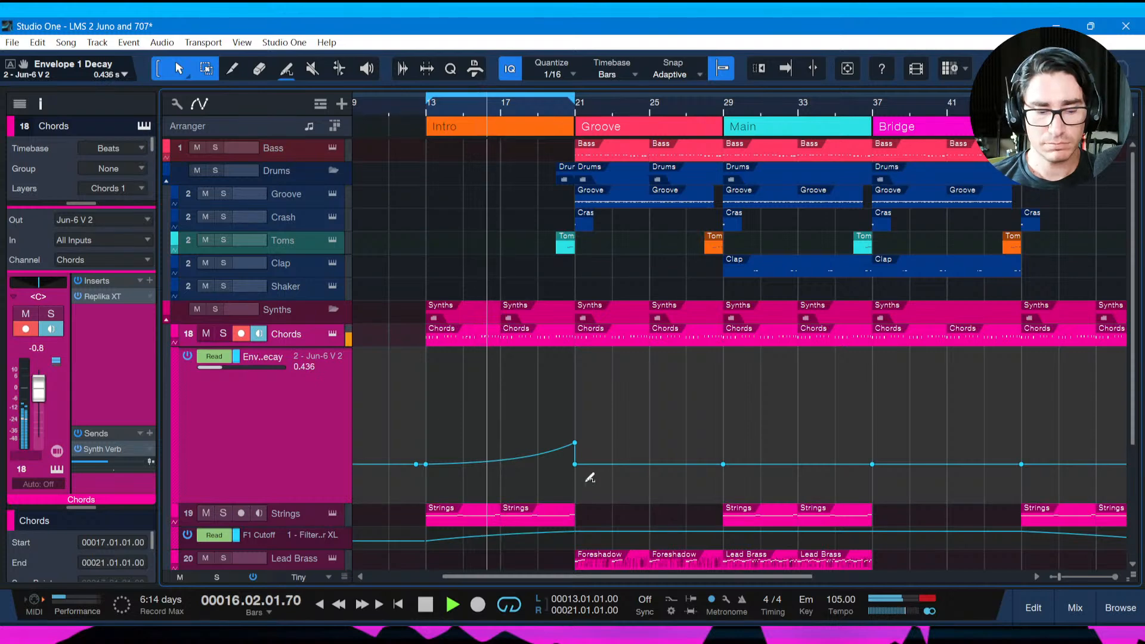
pyautogui.hotkey('ctrl', 's')
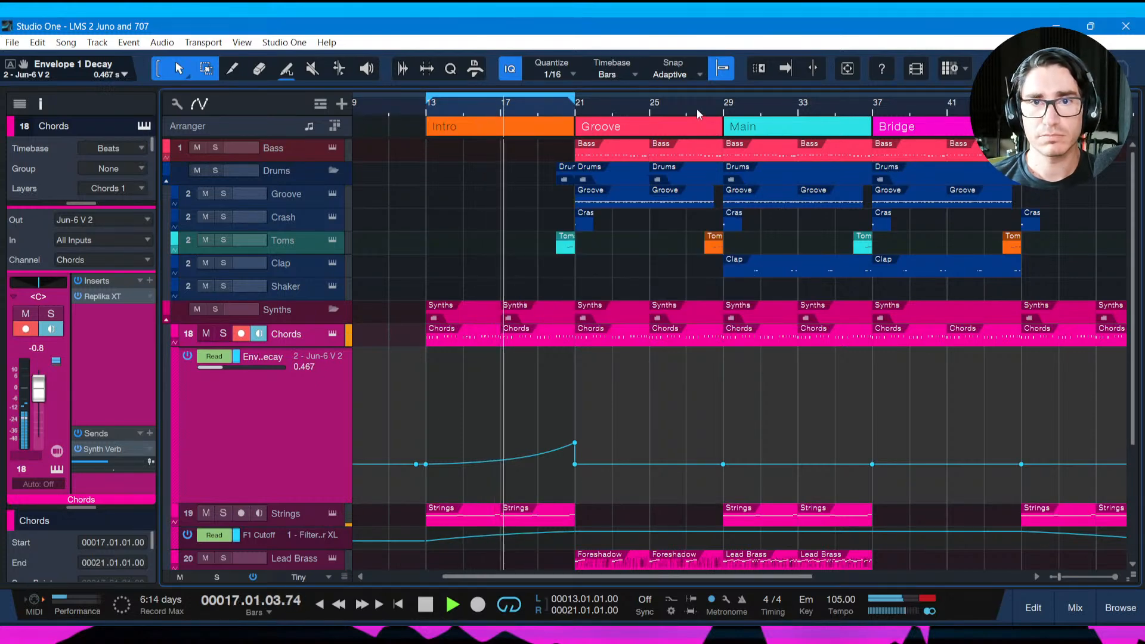
# Raise the Intro ramp's decay peak at bar 21 to 1.92 while auditioning it, and save the song.
pyautogui.moveTo(697, 108); pyautogui.dragTo(686, 113)
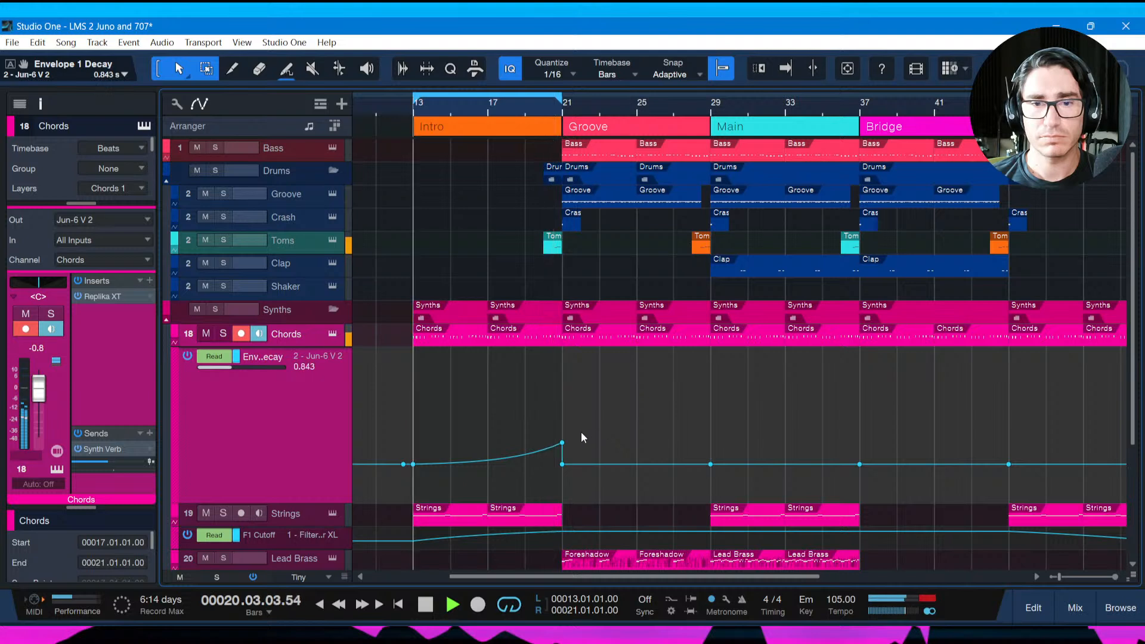
pyautogui.press('space')
pyautogui.moveTo(562, 443); pyautogui.dragTo(563, 434)
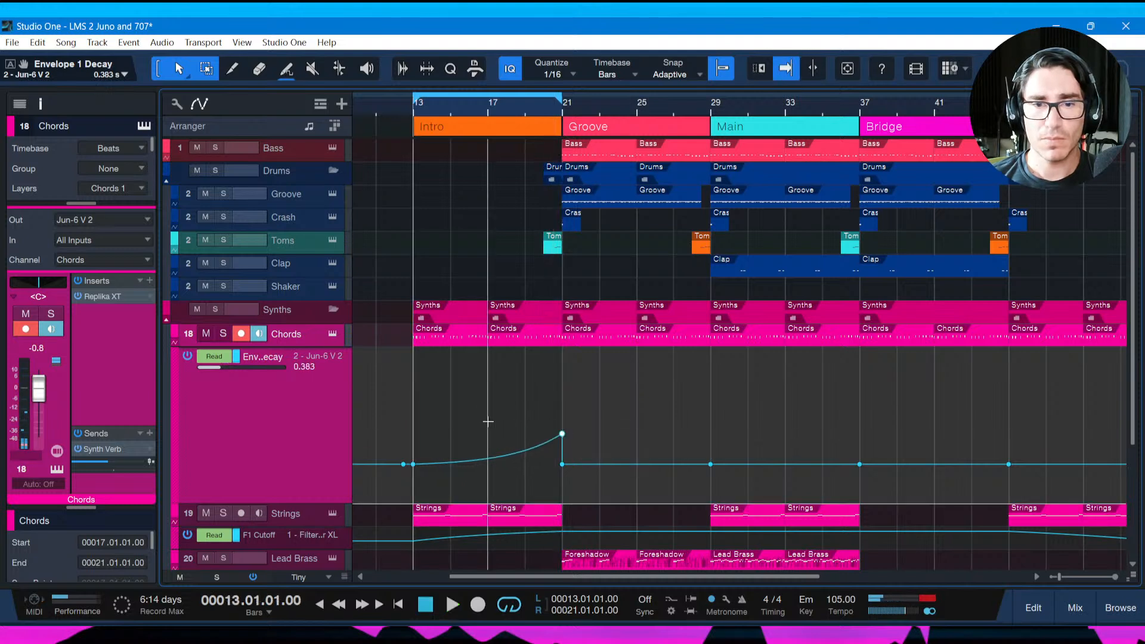
pyautogui.press('space')
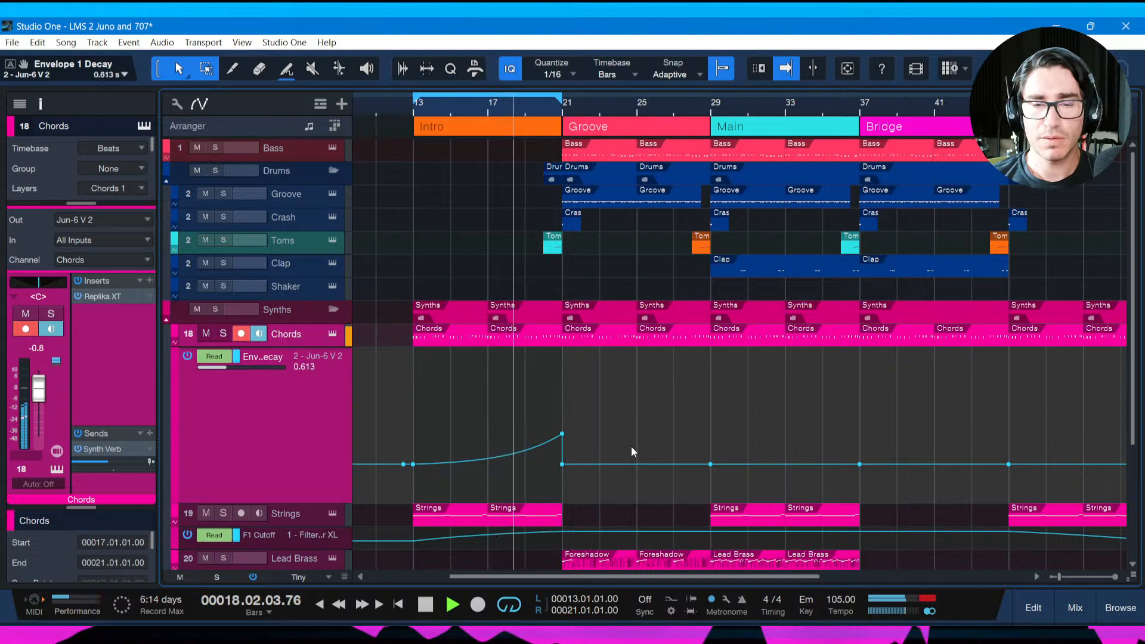
pyautogui.press('space')
pyautogui.moveTo(563, 434); pyautogui.dragTo(563, 426)
pyautogui.press('space')
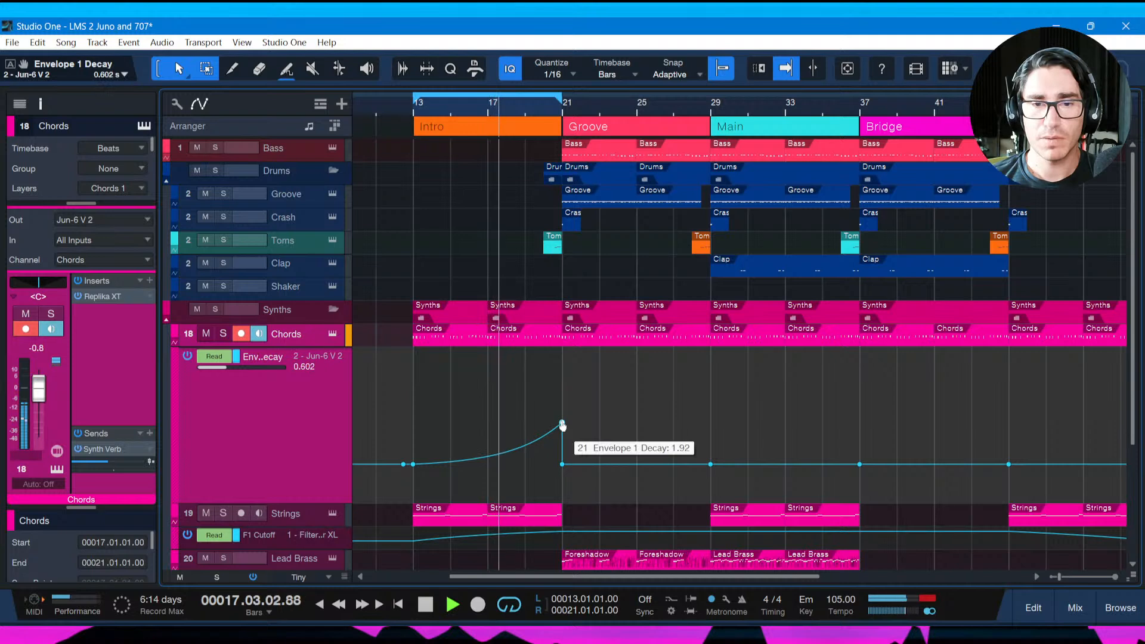
pyautogui.hotkey('ctrl', 's')
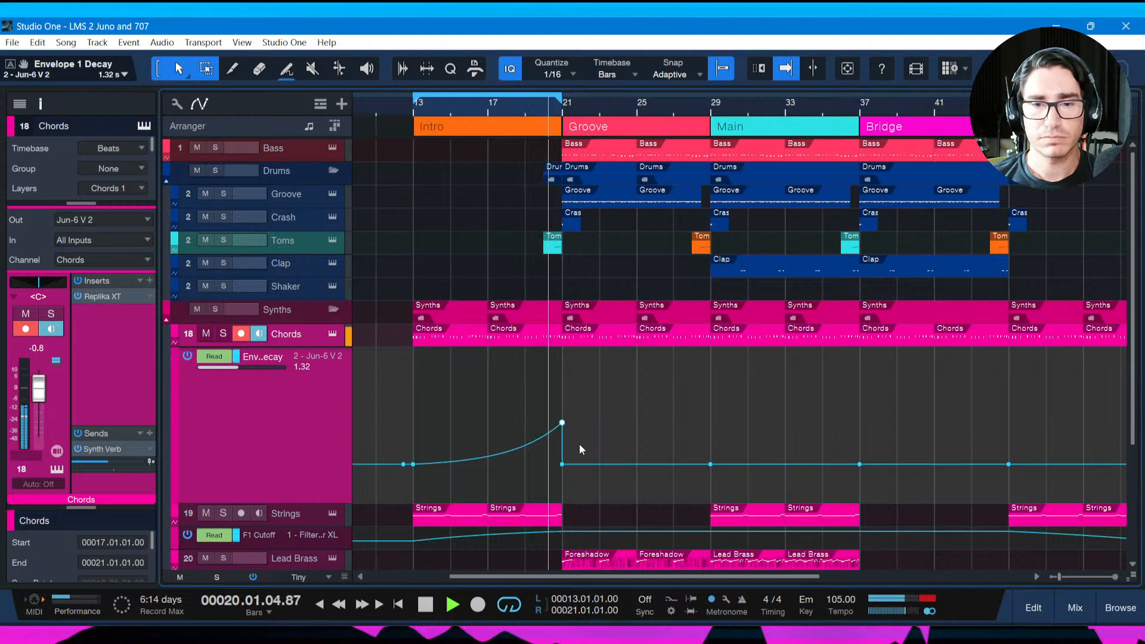
# Stop playback, lower the decay peak at bar 21 slightly and save the song.
pyautogui.press('space')
pyautogui.moveTo(562, 423)
pyautogui.mouseDown()
pyautogui.moveTo(562, 448)
pyautogui.moveTo(563, 435)
pyautogui.mouseUp()
pyautogui.hotkey('ctrl', 's')
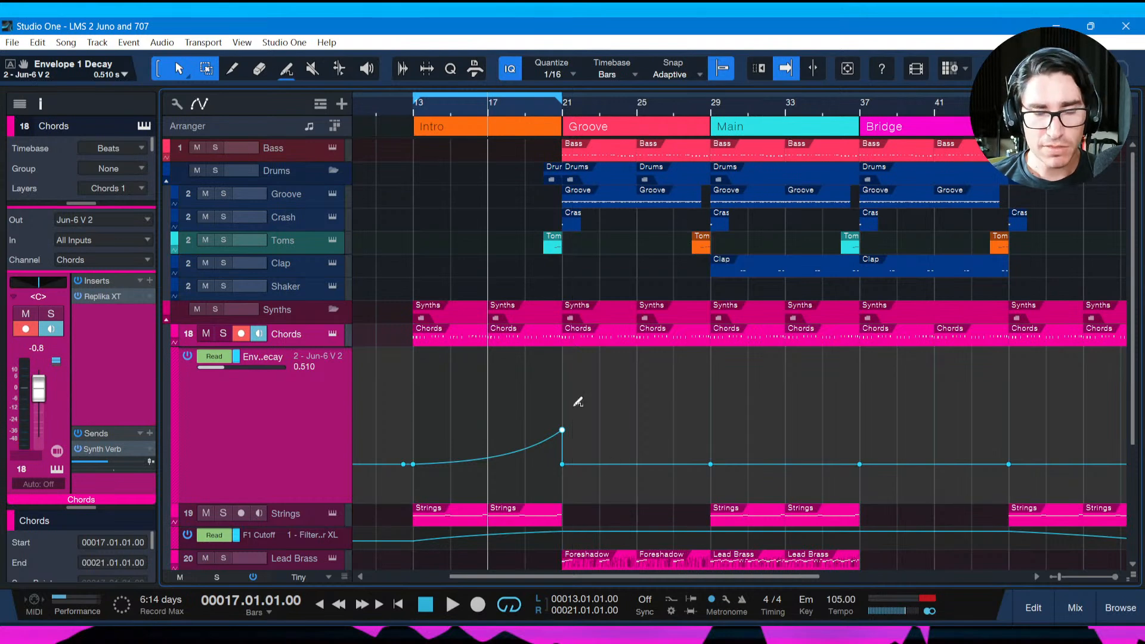
# Raise the decay just before the Outro to the Intro's peak height and curve its fall toward bar 53.
pyautogui.scroll(4, 757, 115)
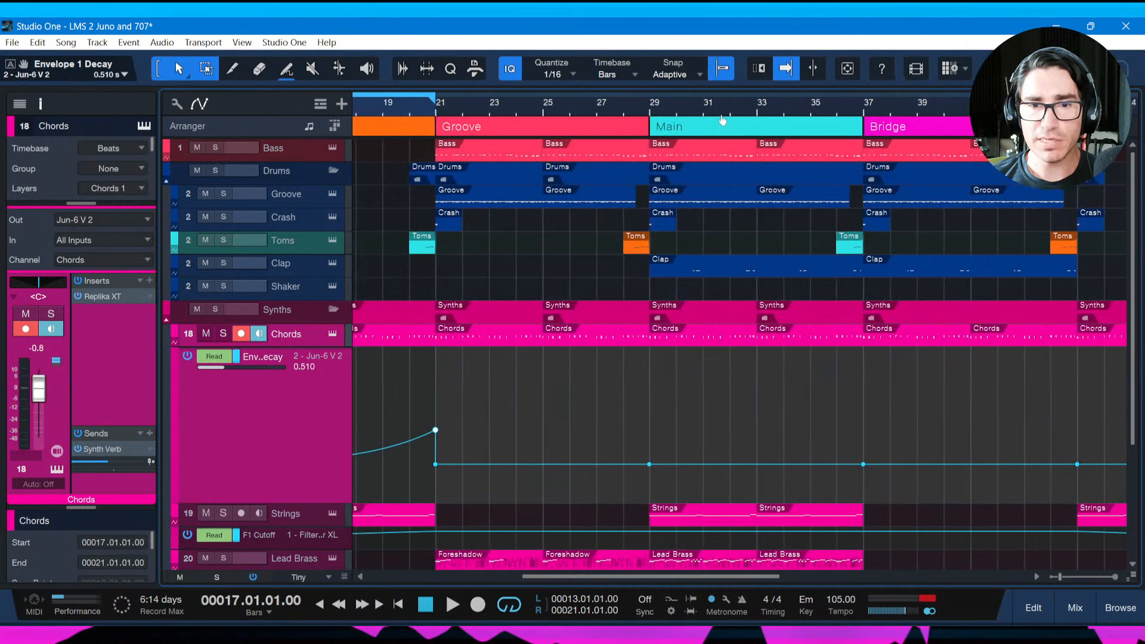
pyautogui.moveTo(745, 120); pyautogui.dragTo(746, 115)
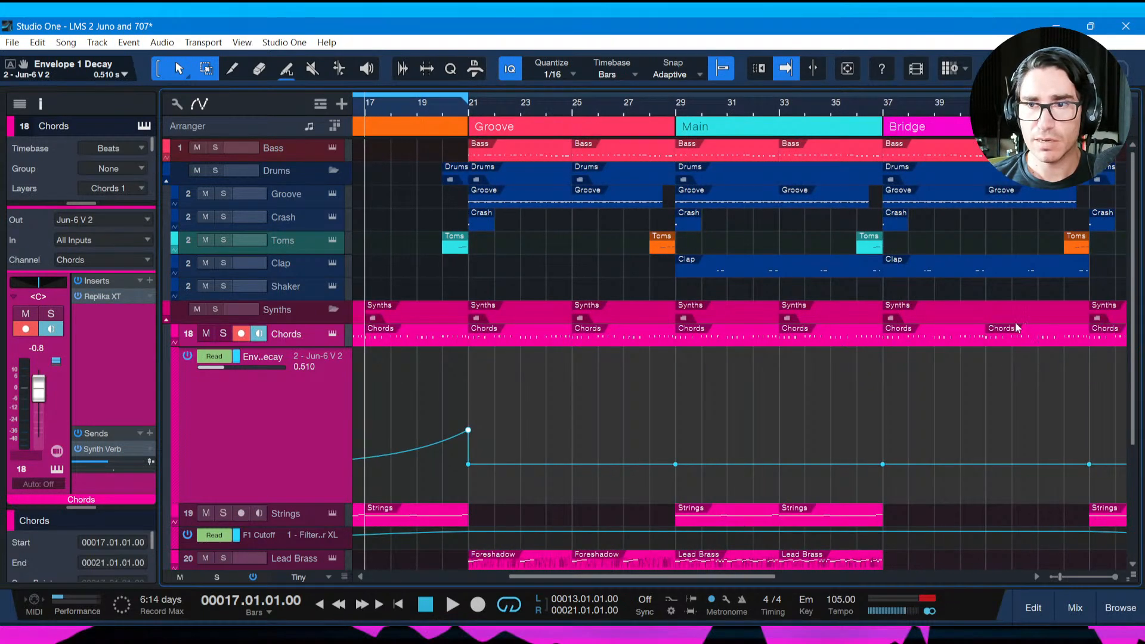
pyautogui.scroll(-3, 866, 115)
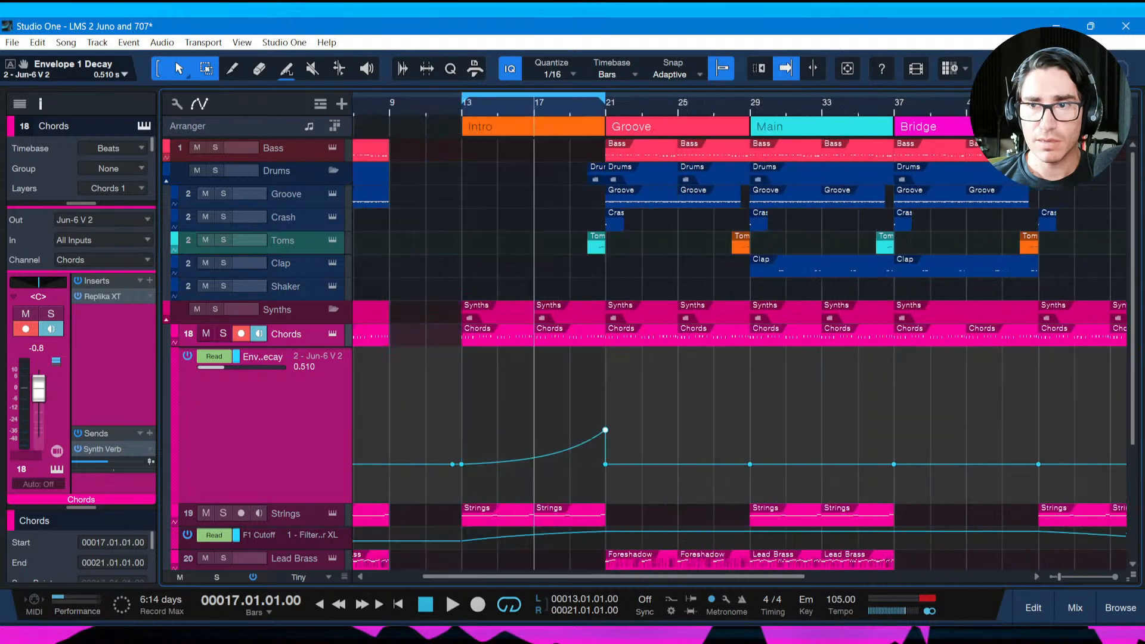
pyautogui.scroll(-3, 971, 314)
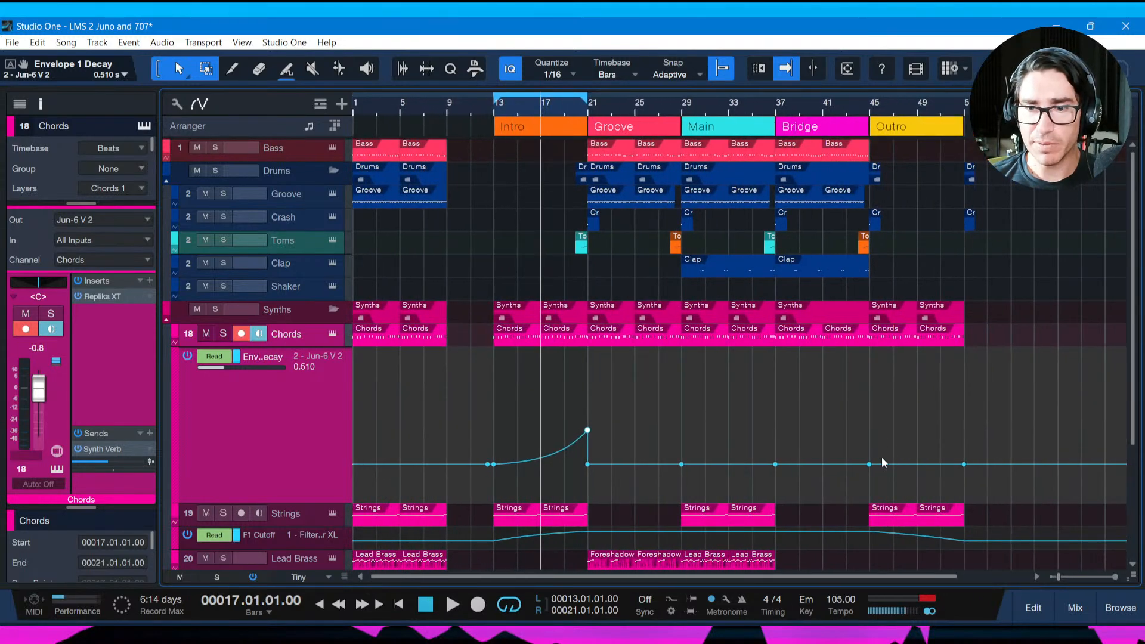
pyautogui.moveTo(870, 465); pyautogui.dragTo(865, 430)
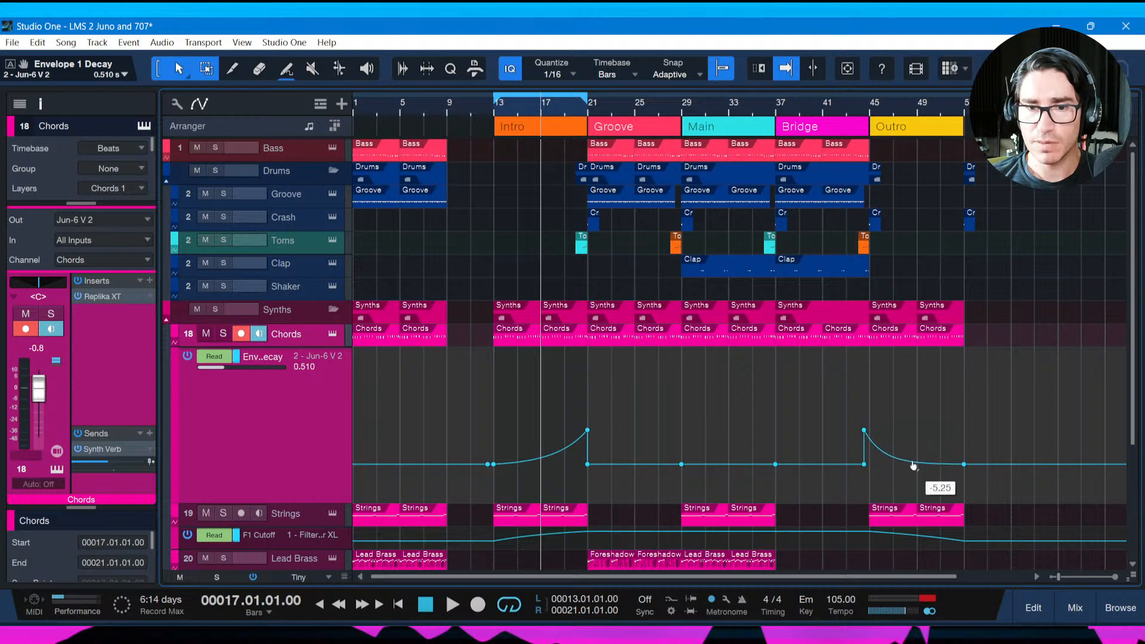
# Play the Outro from bar 44, lower the end of its decay curve at bar 53 and save the song.
pyautogui.click(859, 113)
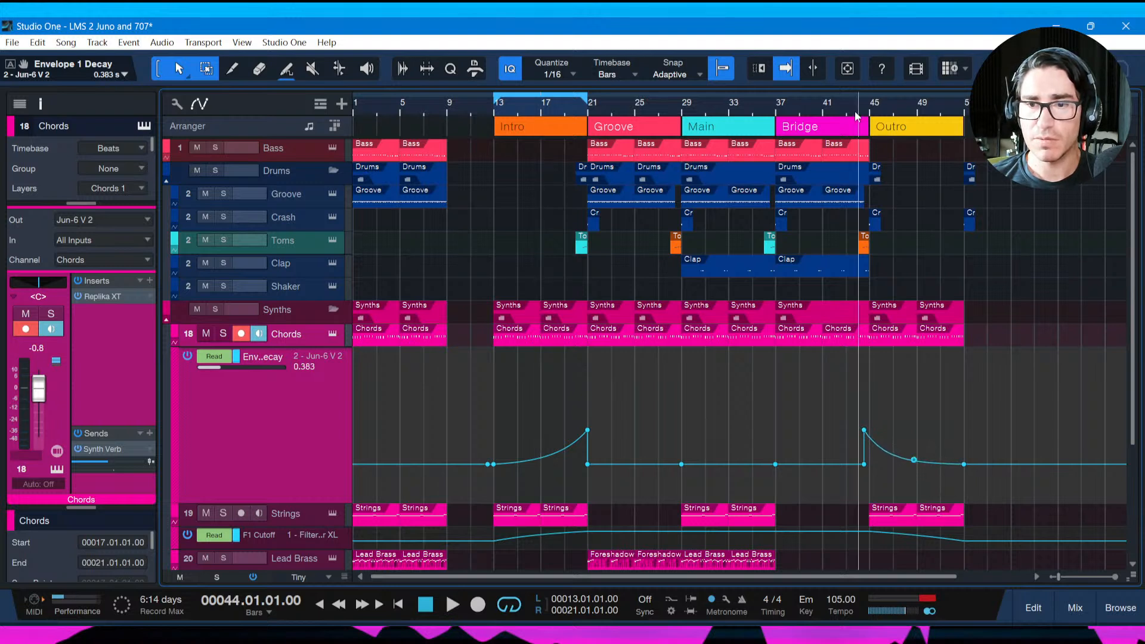
pyautogui.press('space')
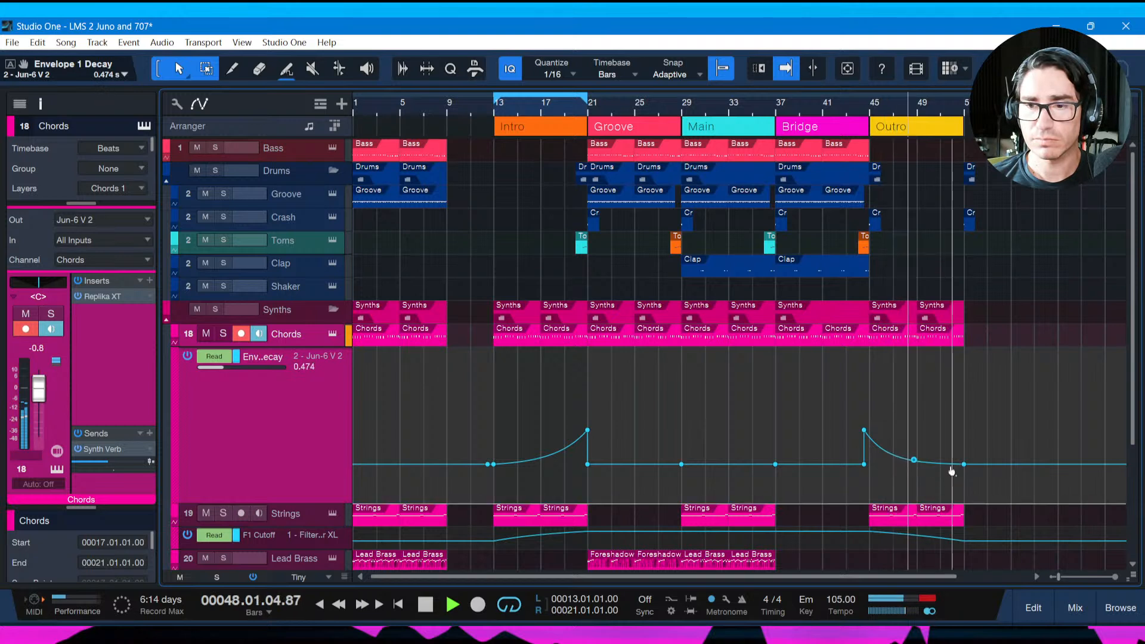
pyautogui.moveTo(964, 465); pyautogui.dragTo(964, 478)
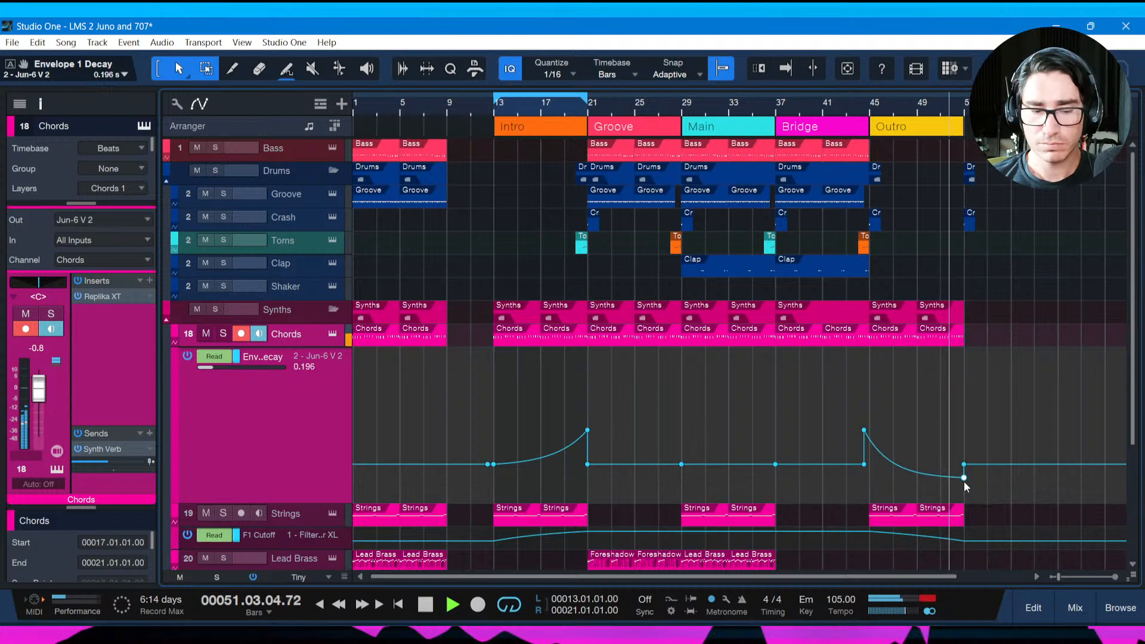
pyautogui.hotkey('ctrl', 's')
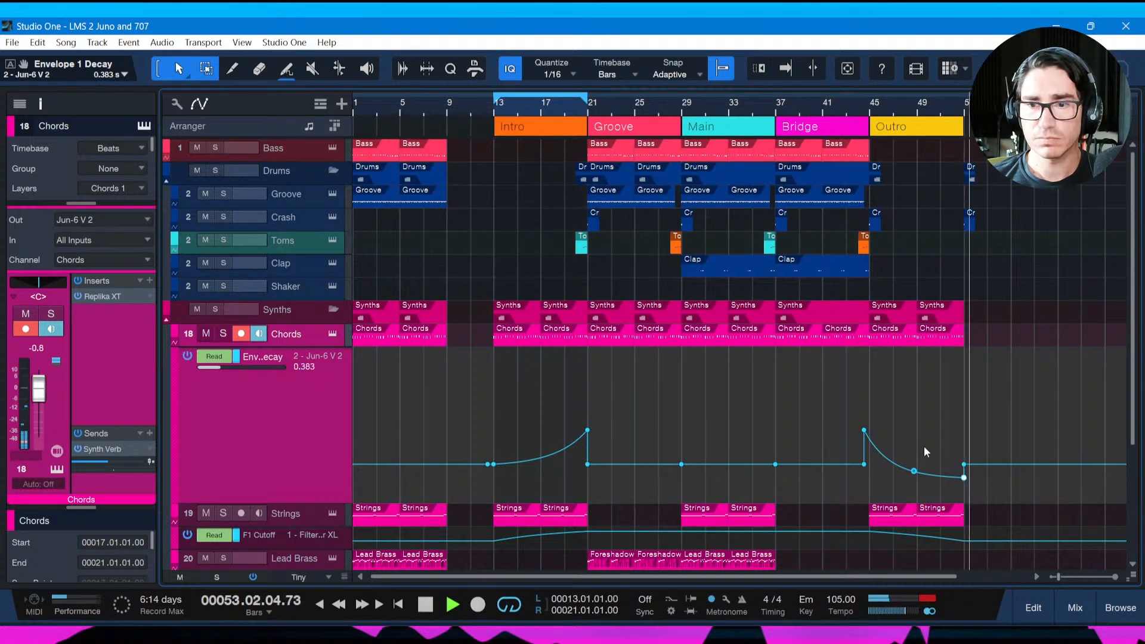
# Stop playback and add slight decay peaks at bars 25 and 41 and a slight dip at bar 33.
pyautogui.press('space')
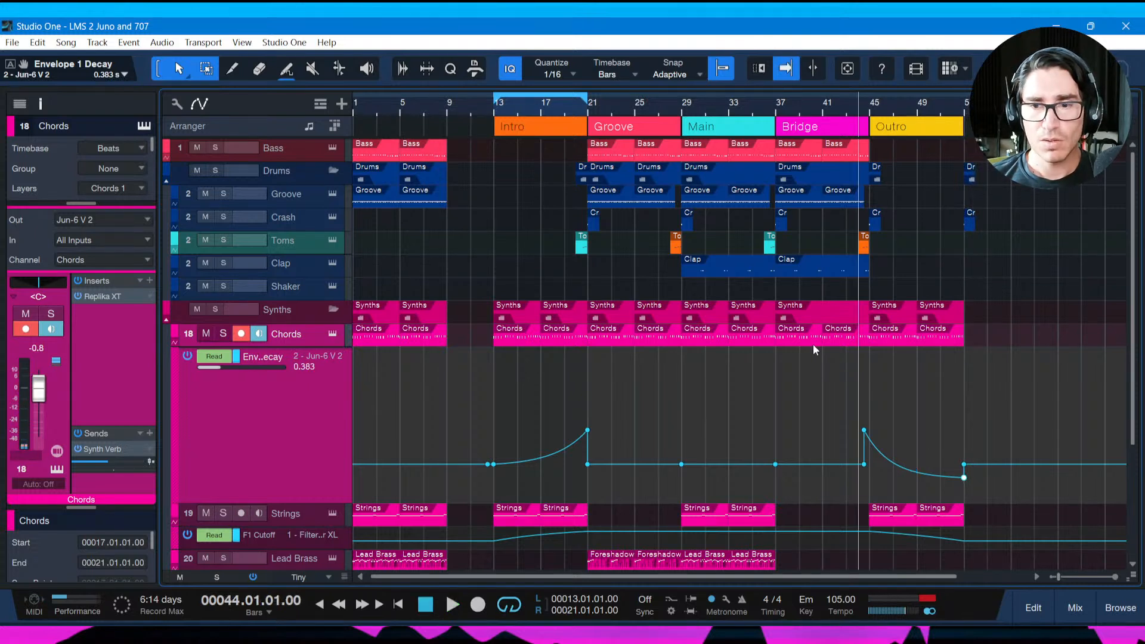
pyautogui.click(636, 465)
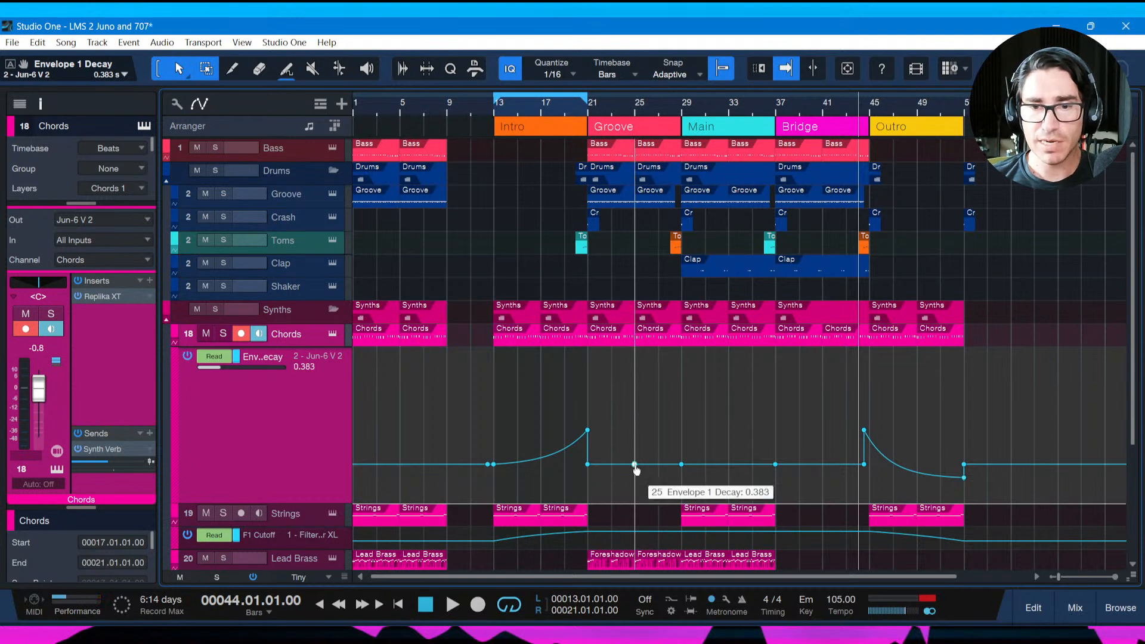
pyautogui.moveTo(635, 465); pyautogui.dragTo(634, 453)
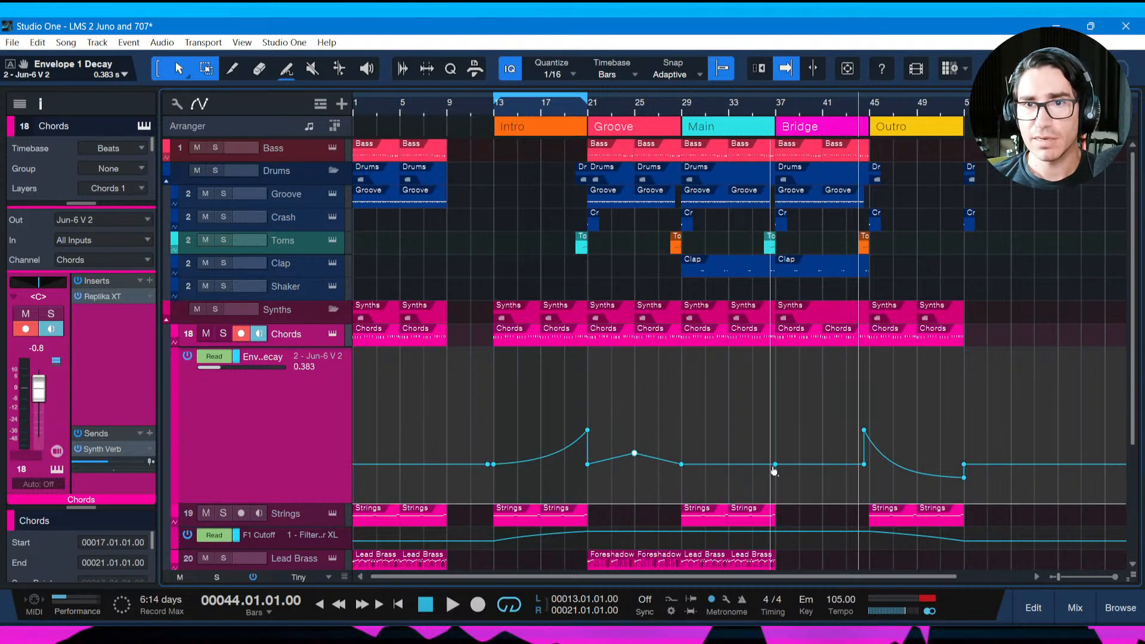
pyautogui.click(728, 465)
pyautogui.moveTo(728, 466); pyautogui.dragTo(729, 480)
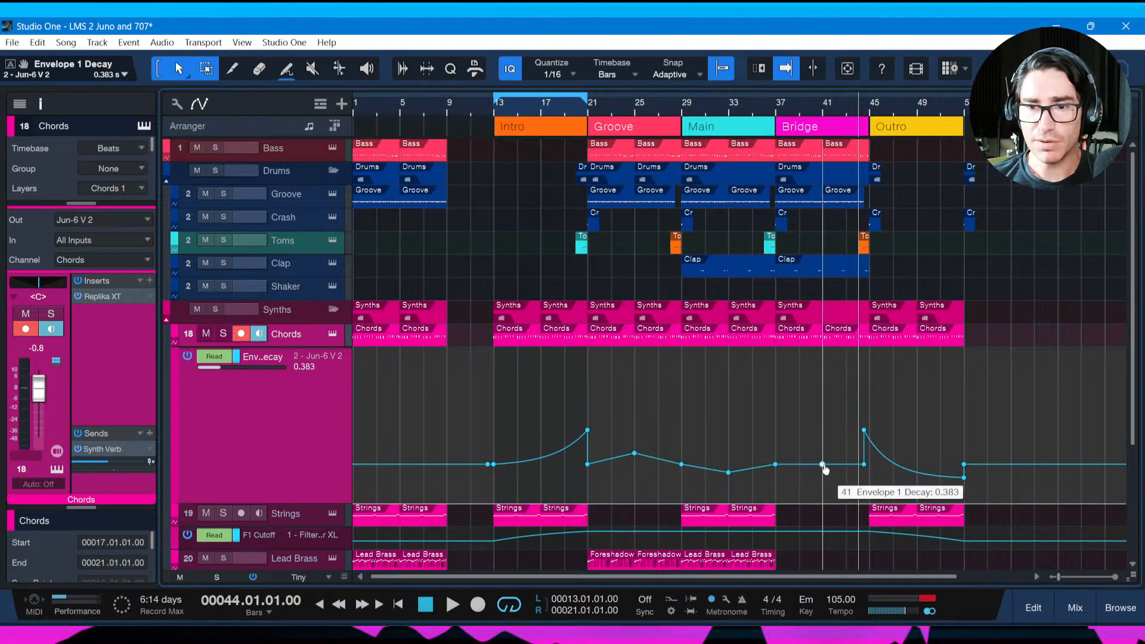
pyautogui.moveTo(824, 464); pyautogui.dragTo(825, 458)
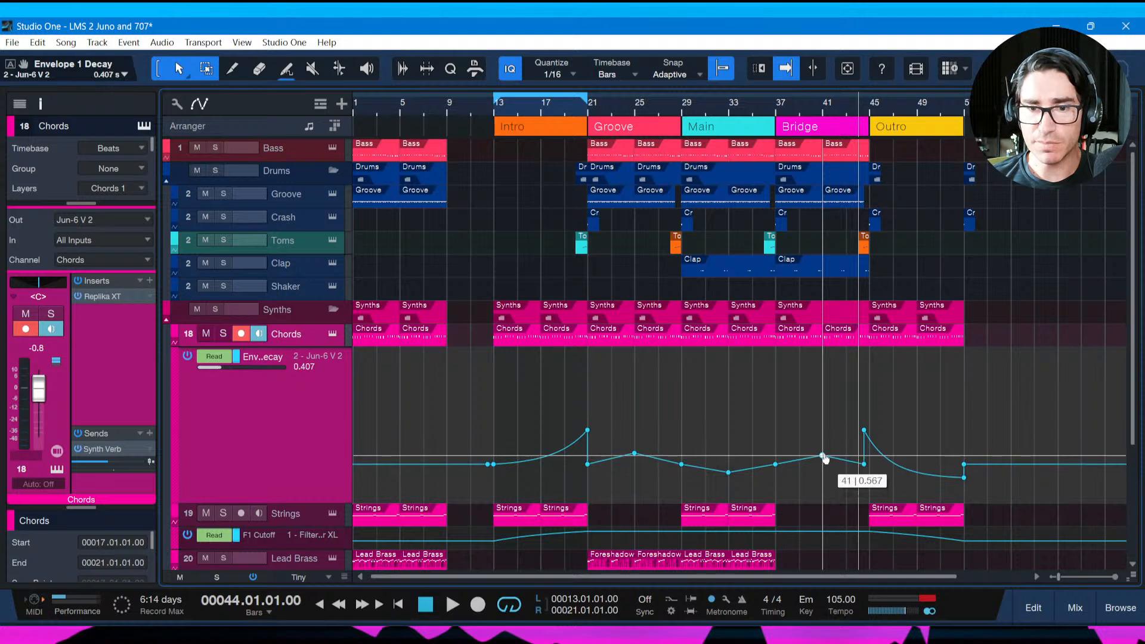
# Play the song from bar 22 to audition the new decay movement, and save the song.
pyautogui.click(601, 107)
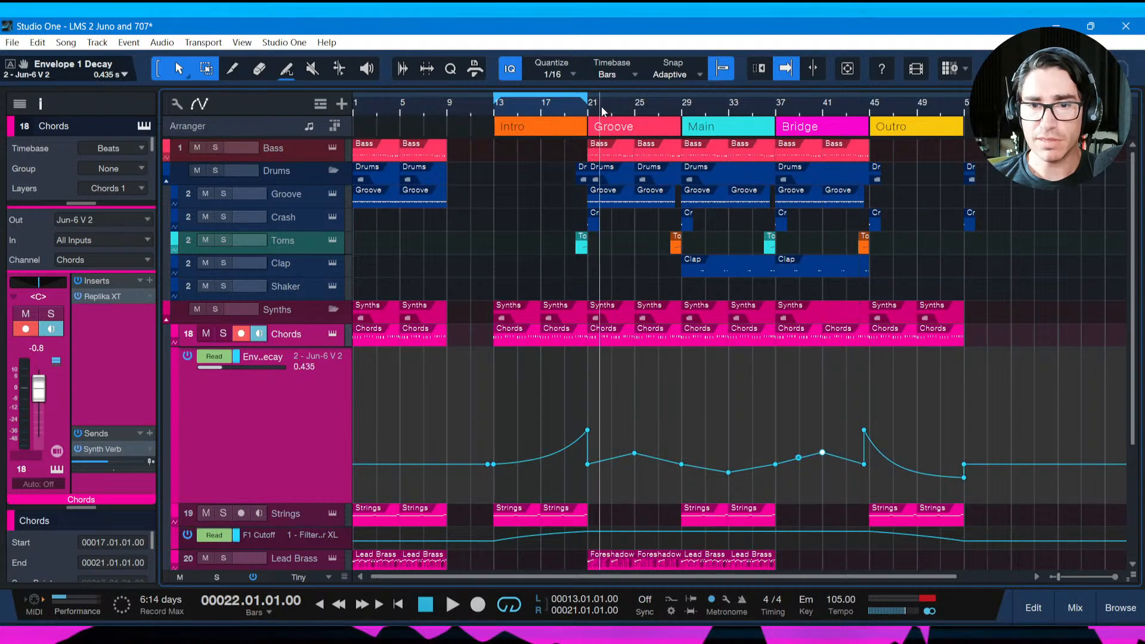
pyautogui.press('space')
pyautogui.hotkey('ctrl', 's')
# Remove the line about automating the Chords decay or filter cutoff from the song notes and close them.
pyautogui.hotkey('ctrl', 'i')
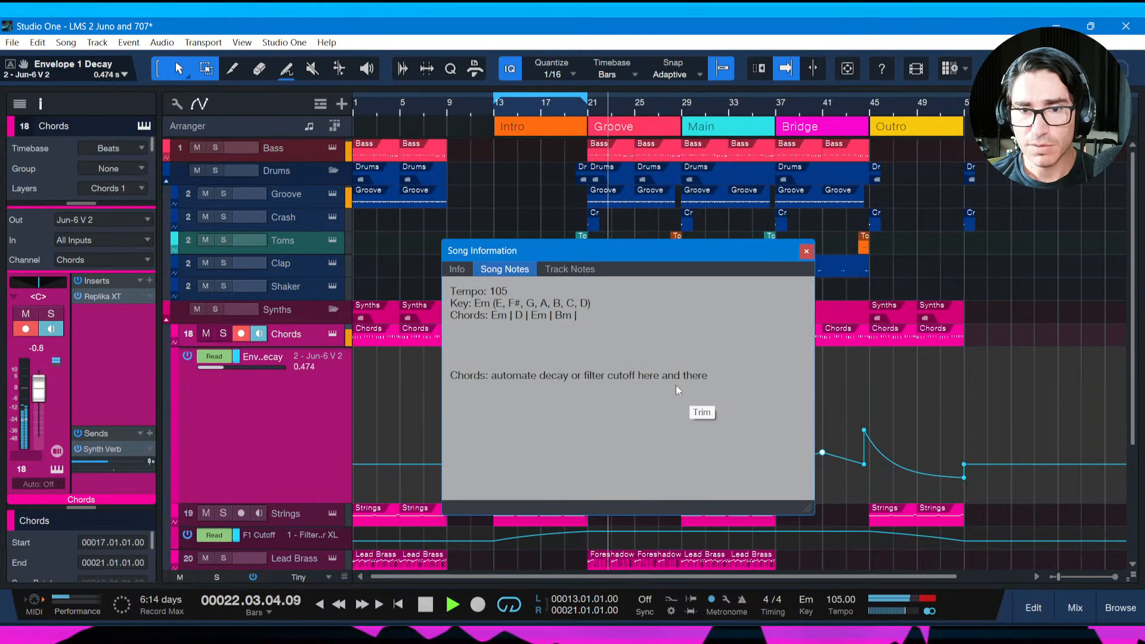
pyautogui.hotkey('shift', 'Home')
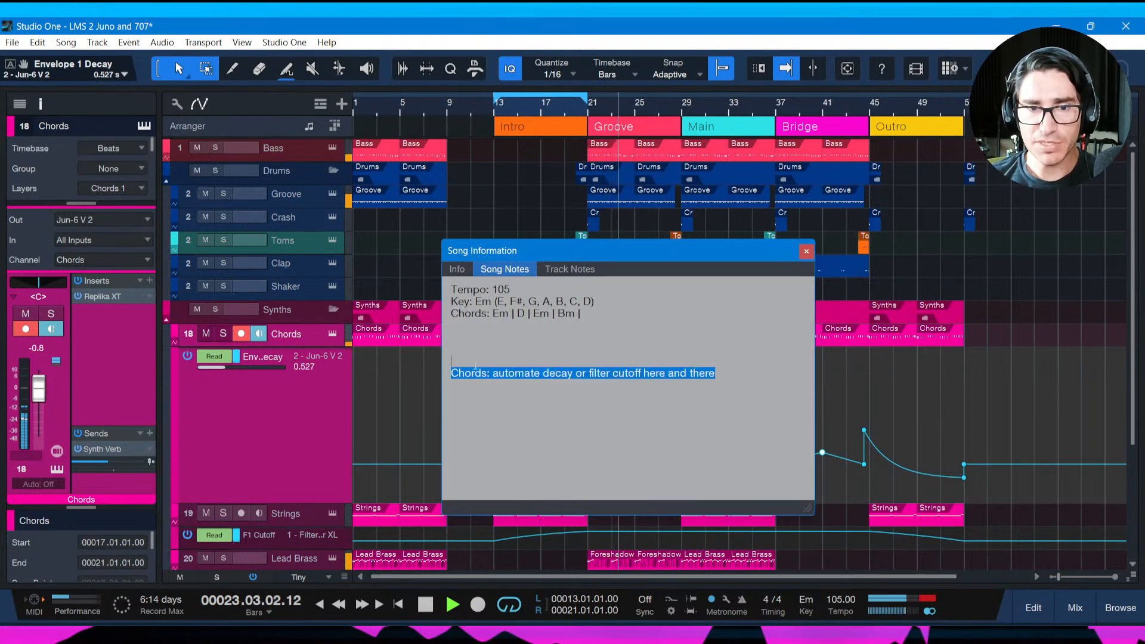
pyautogui.write('Cho')
pyautogui.click(806, 251)
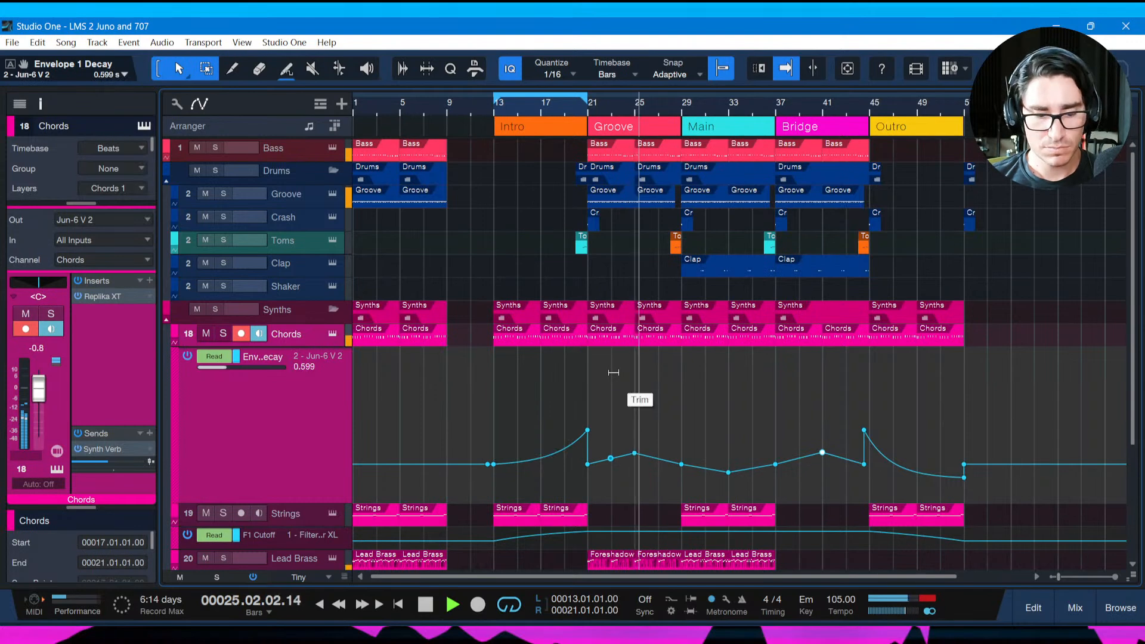
# Stop playback, hide the automation lanes, set the tracks to Tiny height and save the song.
pyautogui.hotkey('shift', 'e')
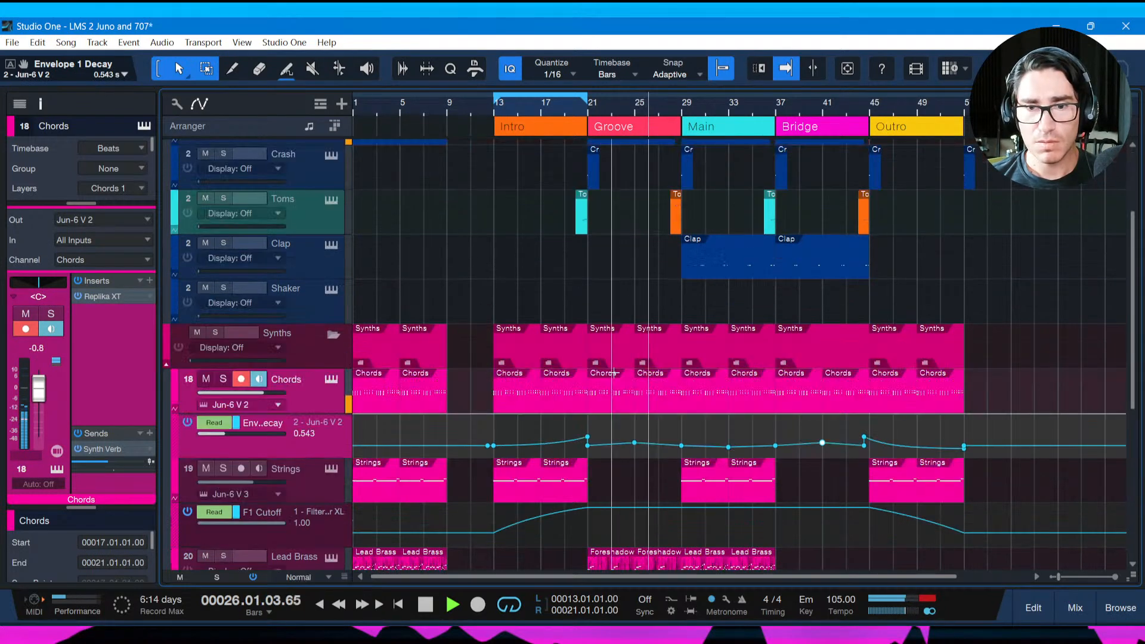
pyautogui.hotkey('ctrl', 's')
pyautogui.press('space')
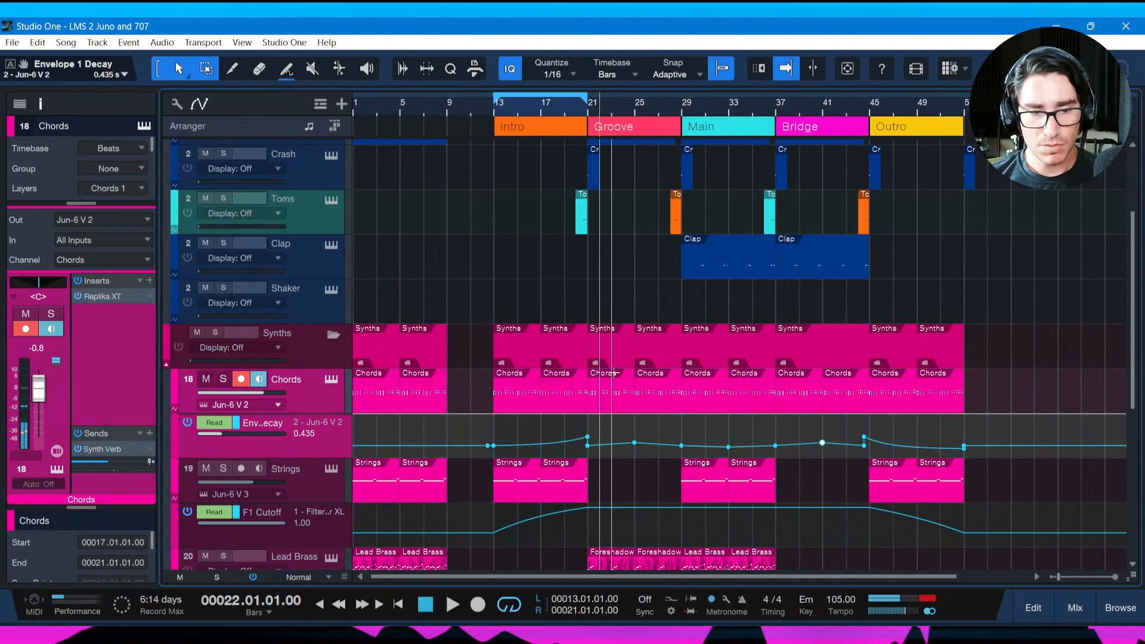
pyautogui.hotkey('shift', 'e')
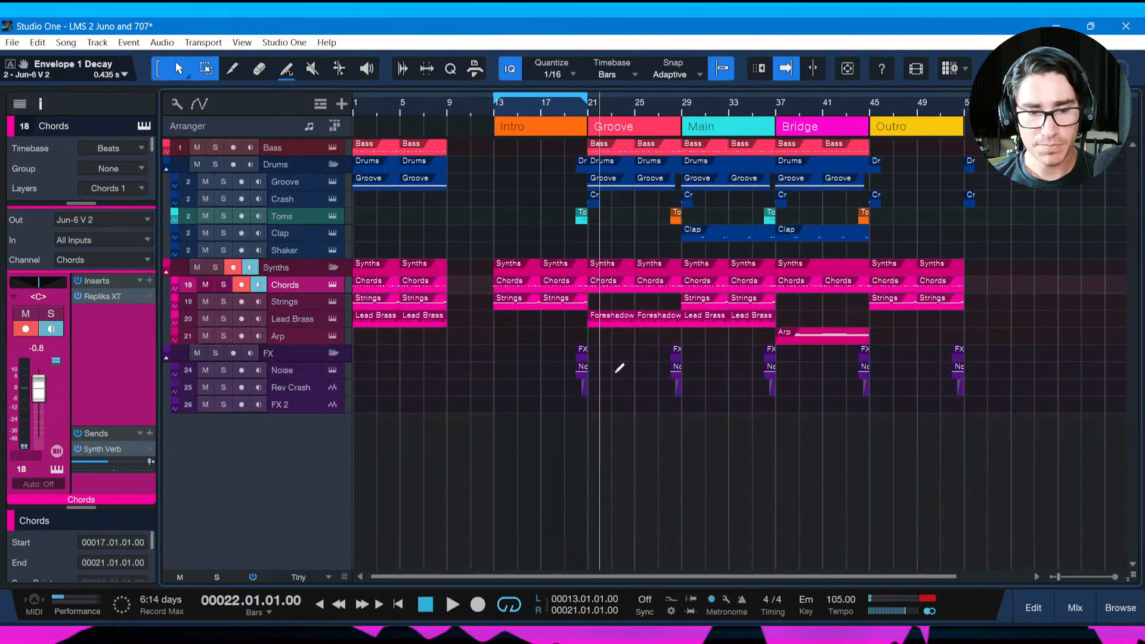
pyautogui.hotkey('ctrl', 's')
pyautogui.scroll(-2, 609, 104)
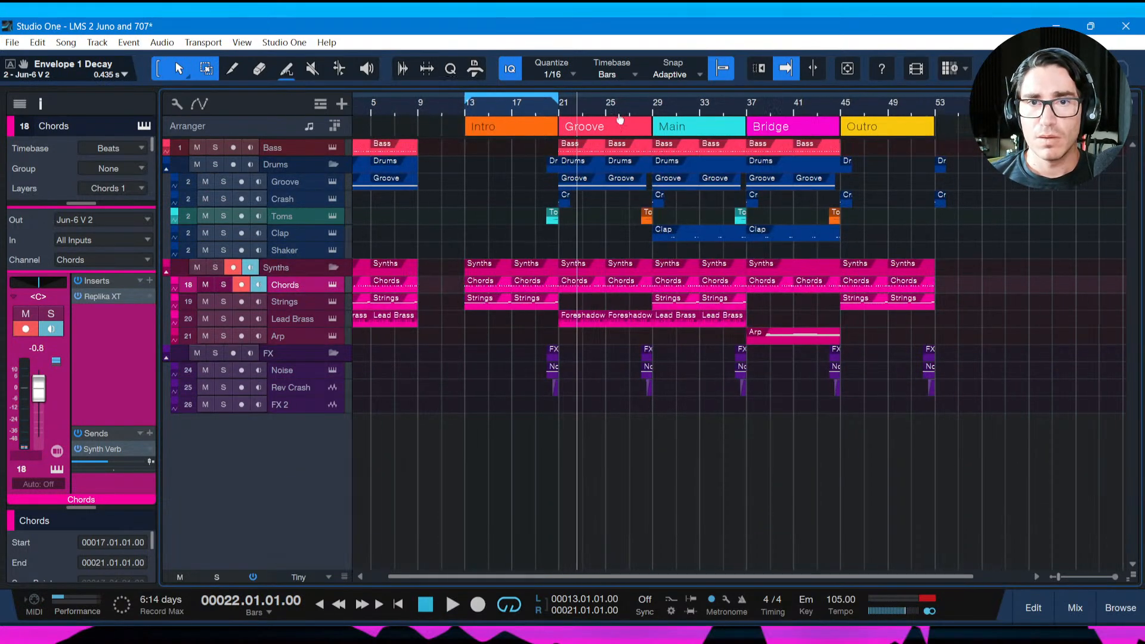
pyautogui.scroll(3, 612, 108)
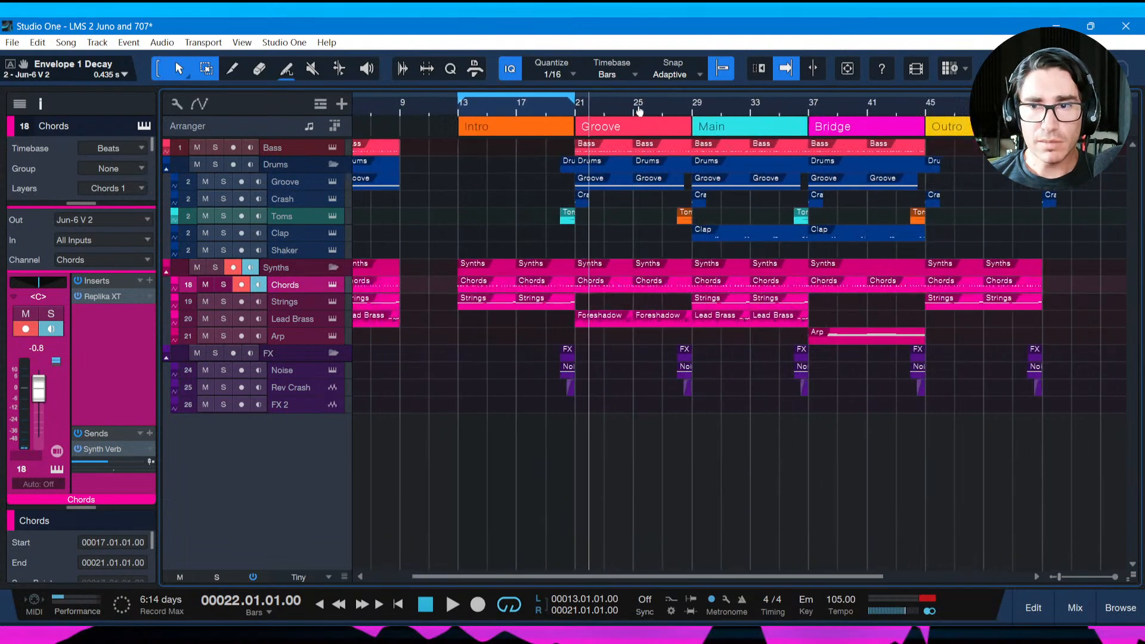
pyautogui.scroll(-1, 622, 114)
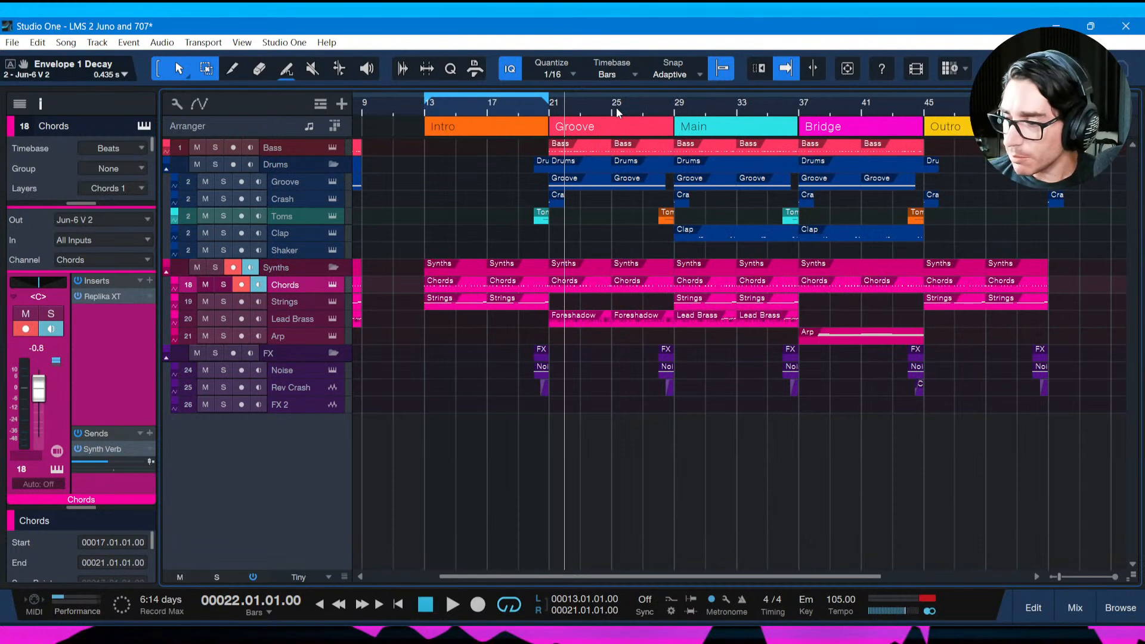
pyautogui.hotkey('ctrl', 's')
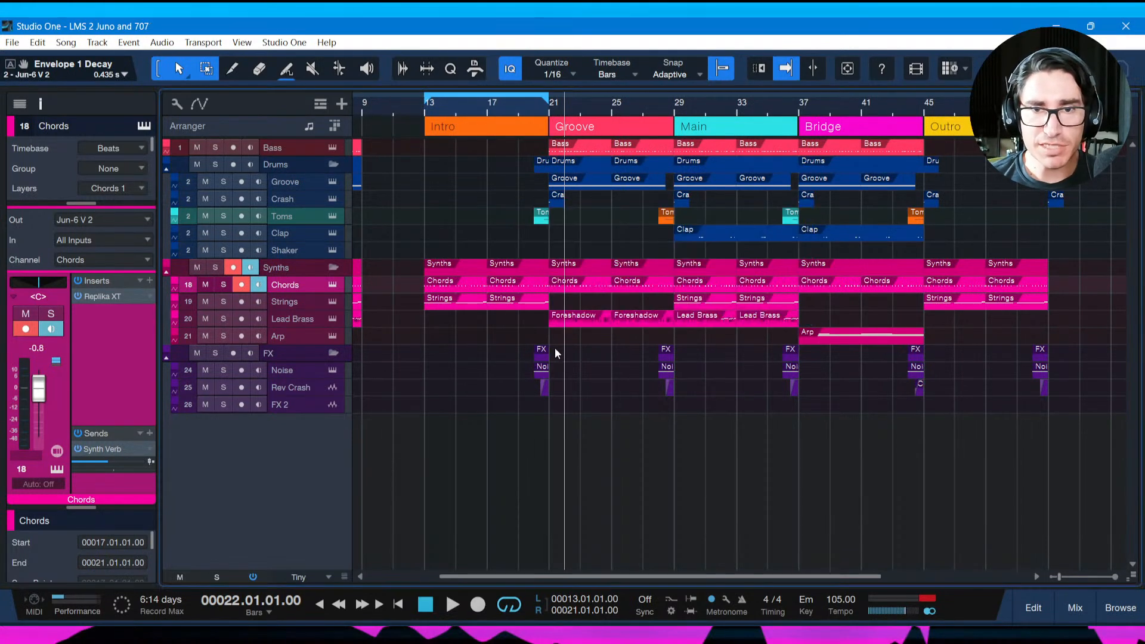
pyautogui.click(319, 632)
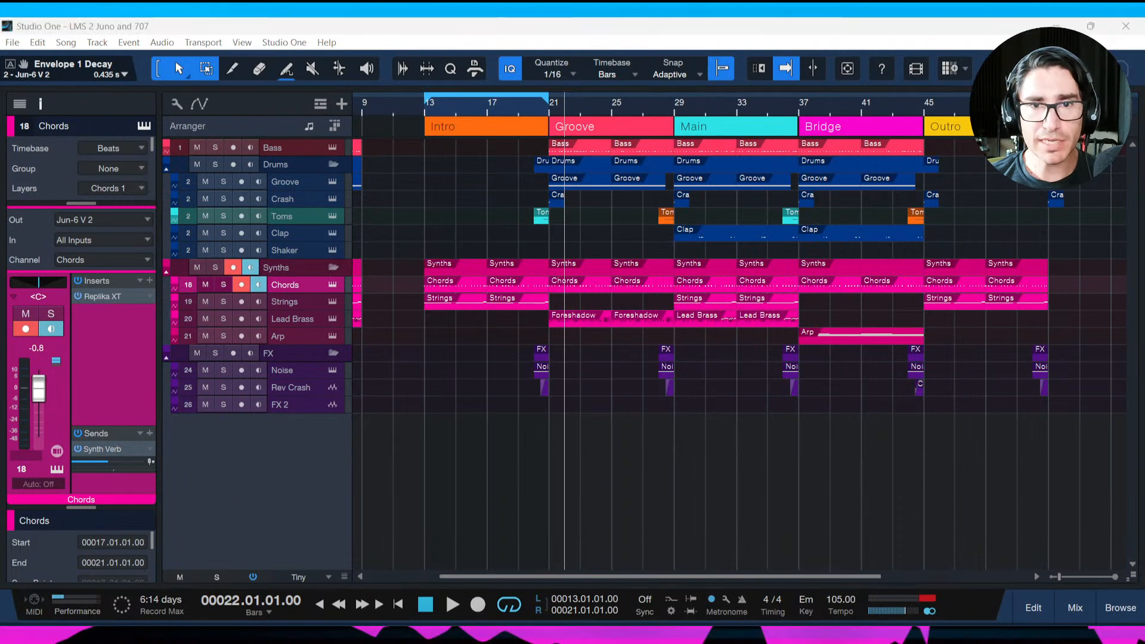
pyautogui.click(591, 559)
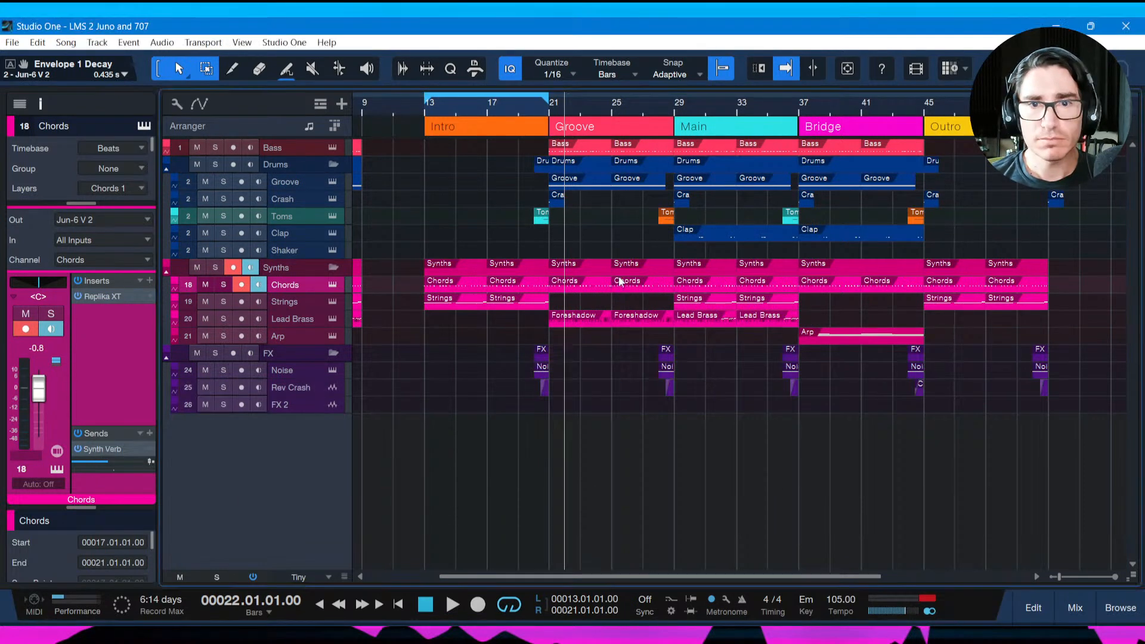
# Turn off looping and audition the Intro from bar 13 and its last bars into the Groove.
pyautogui.click(442, 112)
pyautogui.click(426, 105)
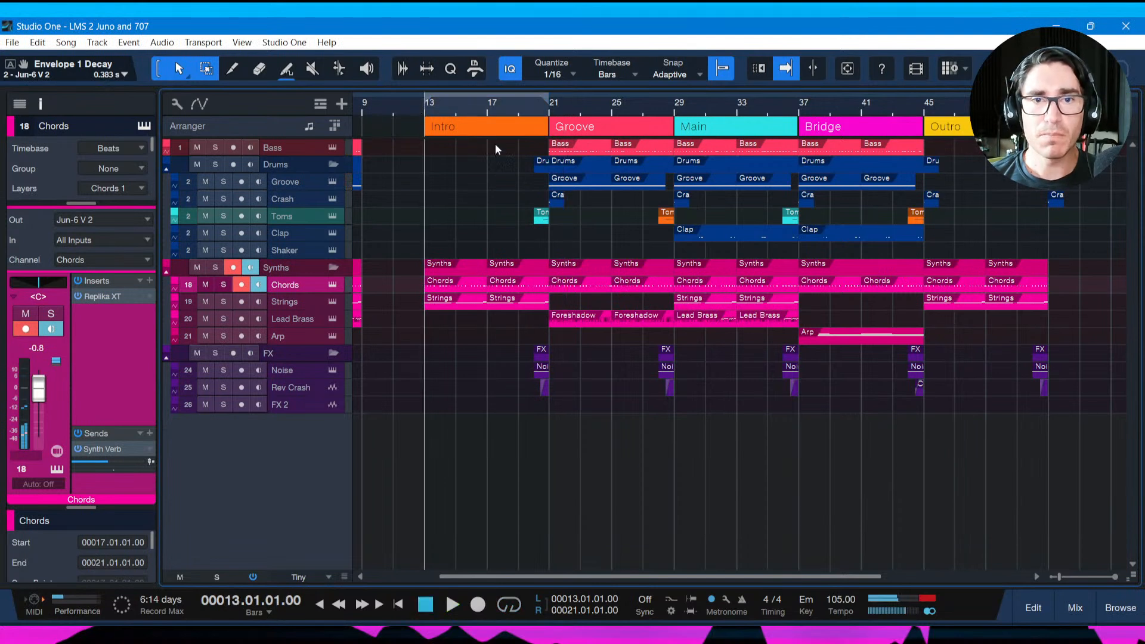
pyautogui.press('space')
pyautogui.click(518, 109)
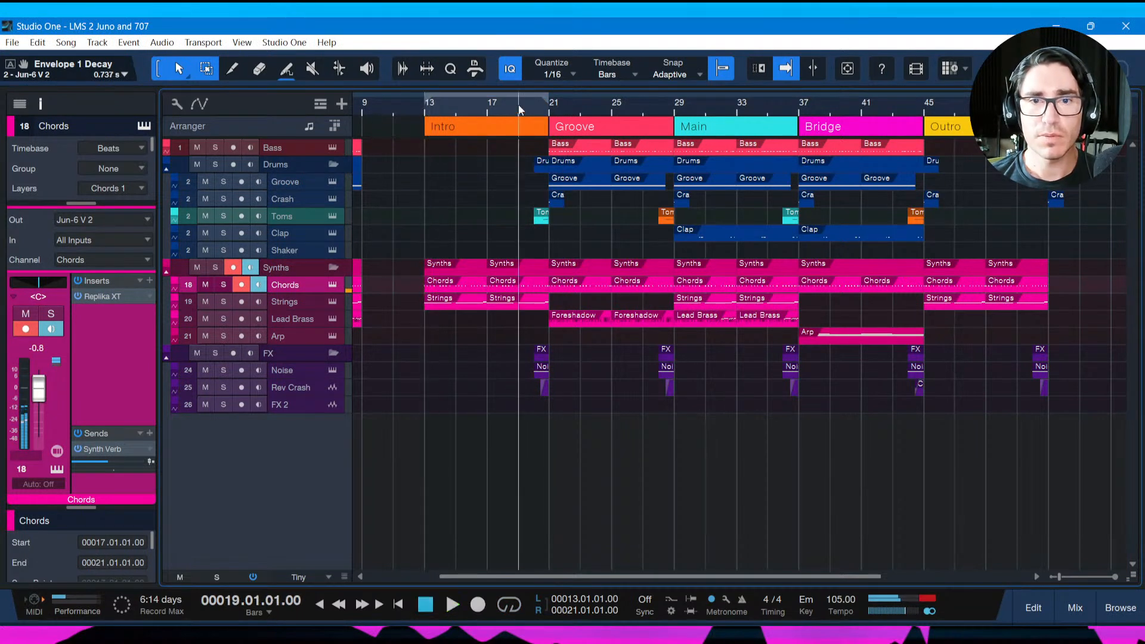
pyautogui.press('space')
pyautogui.click(535, 106)
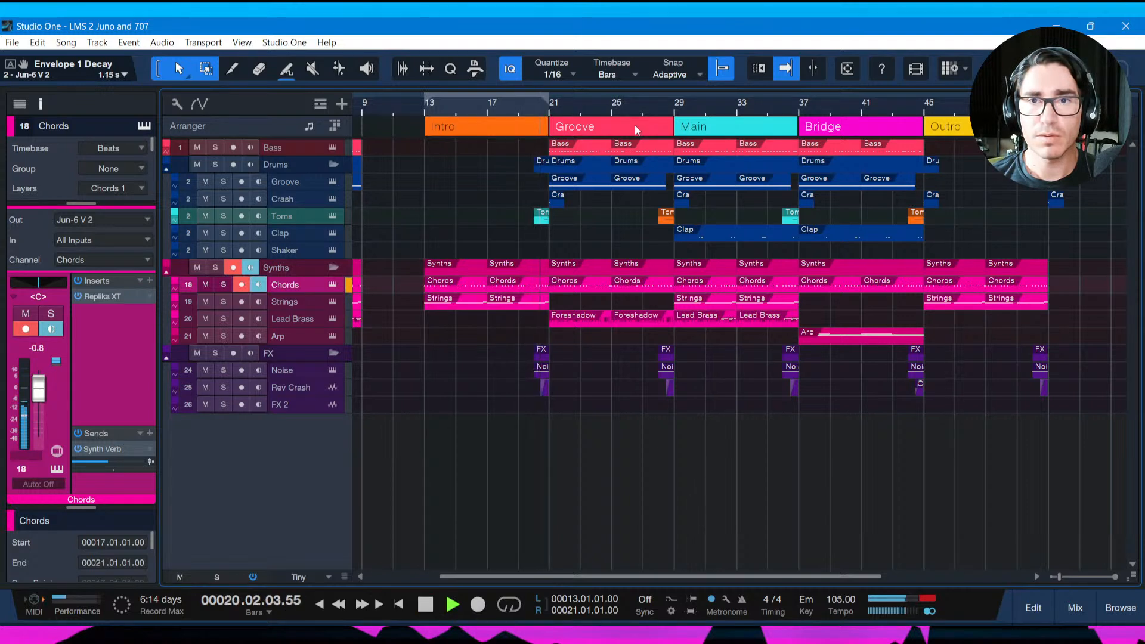
# Skip playback through the ends of the Groove, Main and Bridge to check each section transition.
pyautogui.click(658, 105)
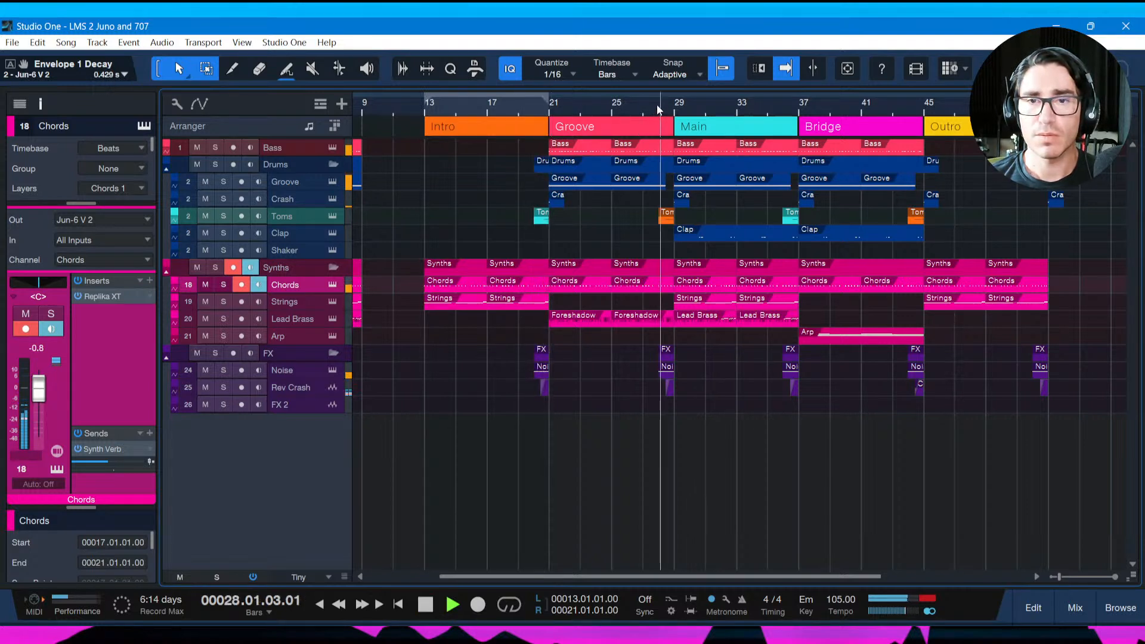
pyautogui.click(727, 107)
pyautogui.click(794, 104)
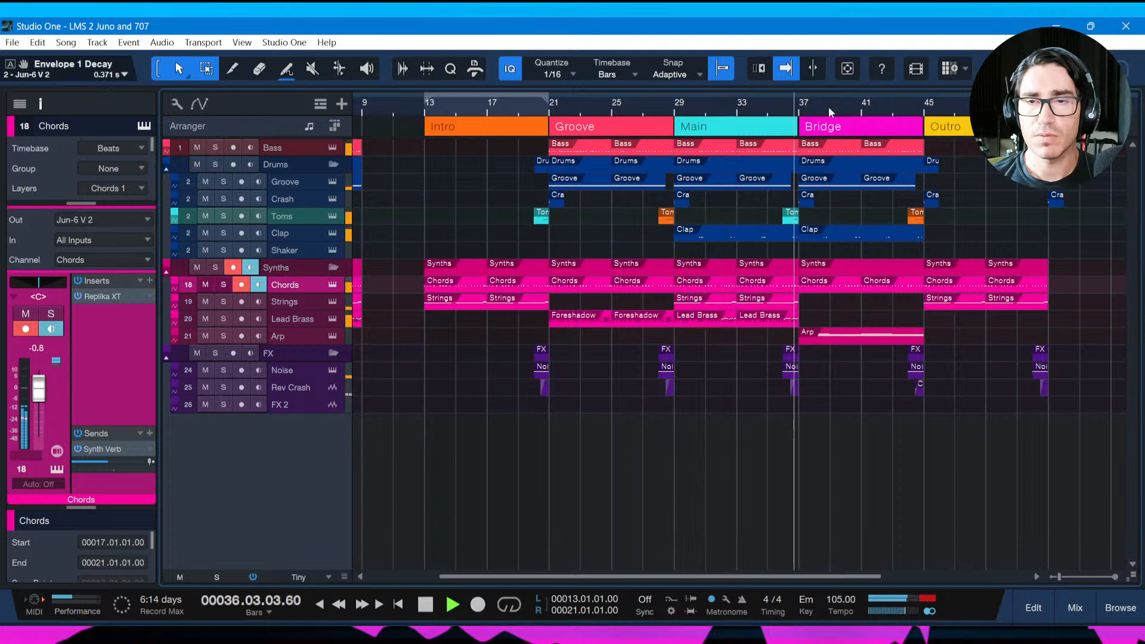
pyautogui.moveTo(828, 106); pyautogui.dragTo(826, 115)
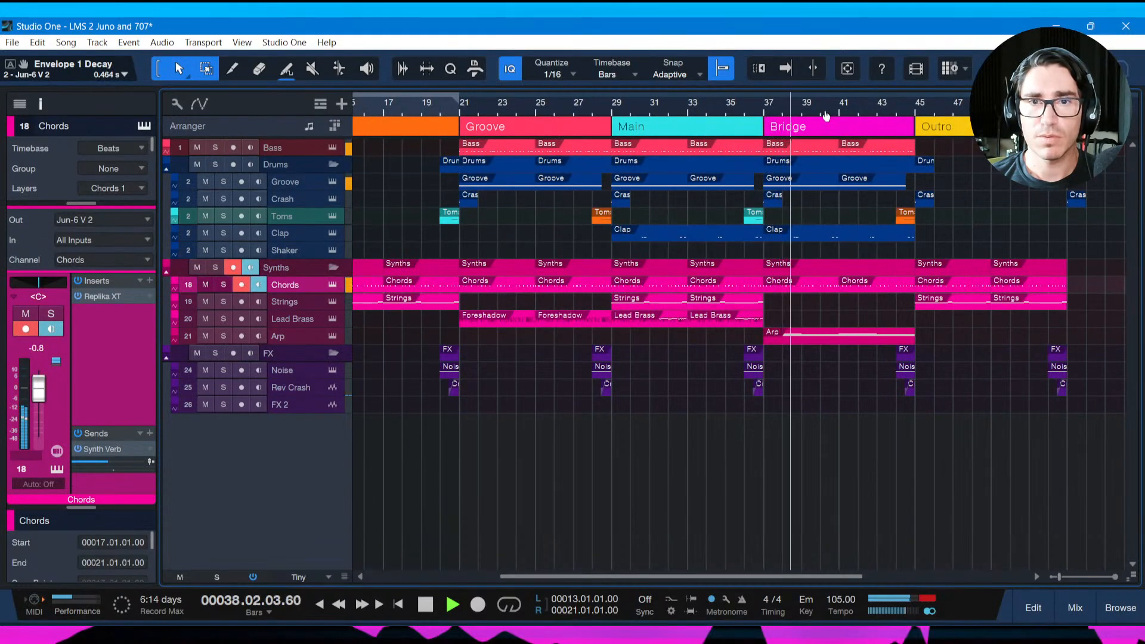
pyautogui.click(900, 106)
pyautogui.press('f')
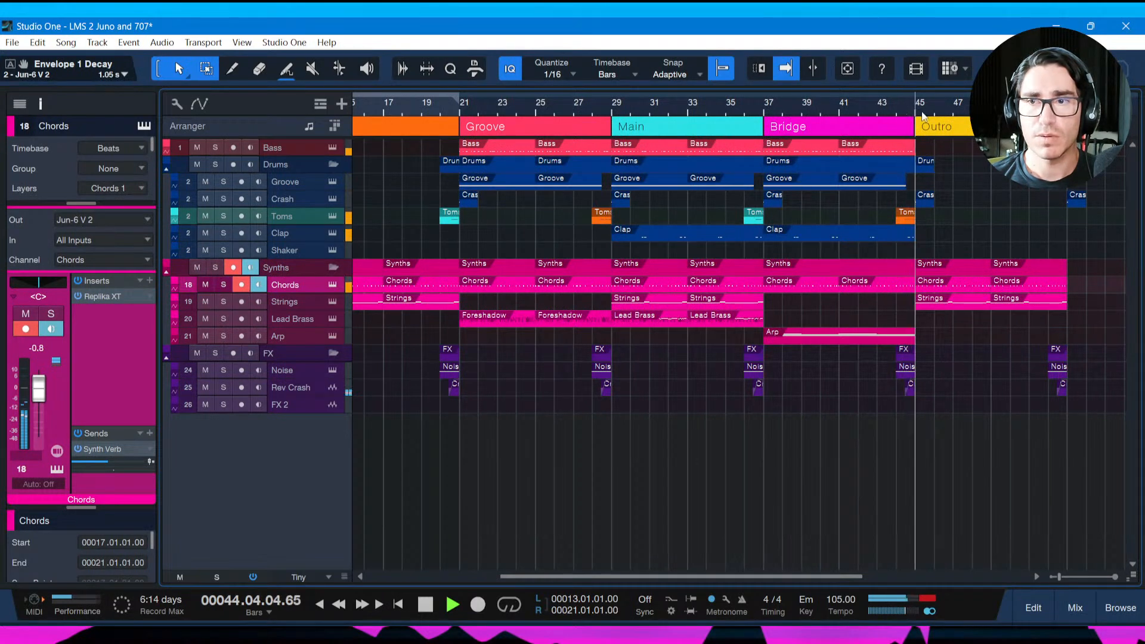
# Audition the Outro's ending from bar 52 with and without the final crash at bar 53.
pyautogui.moveTo(1081, 106); pyautogui.dragTo(943, 124)
pyautogui.press('space')
pyautogui.press('f')
pyautogui.click(928, 199)
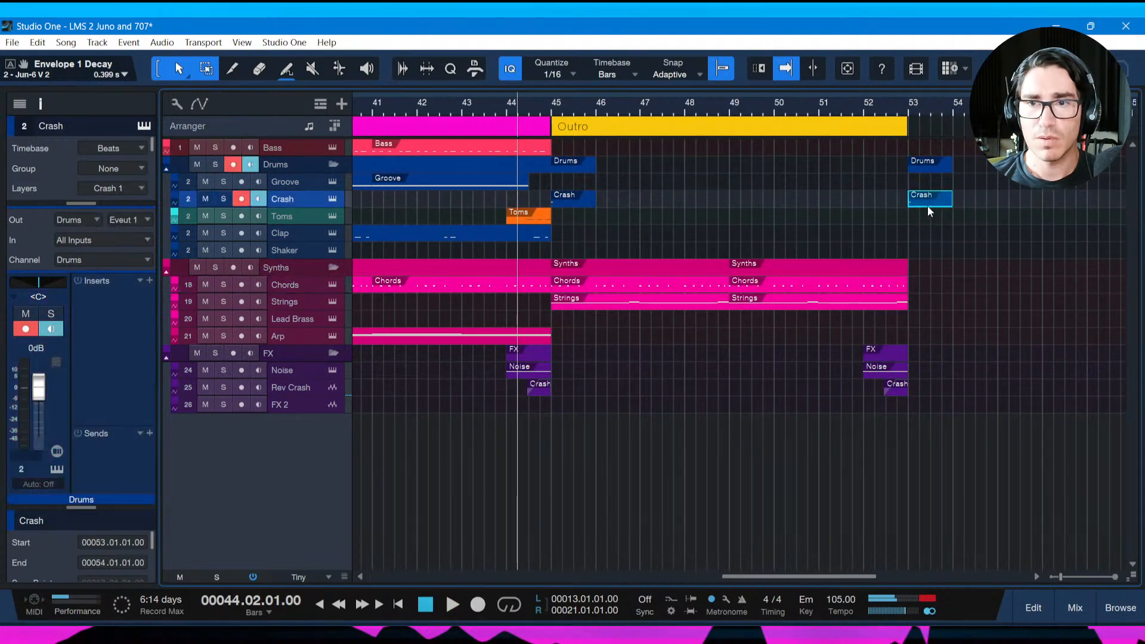
pyautogui.click(868, 110)
pyautogui.press('space')
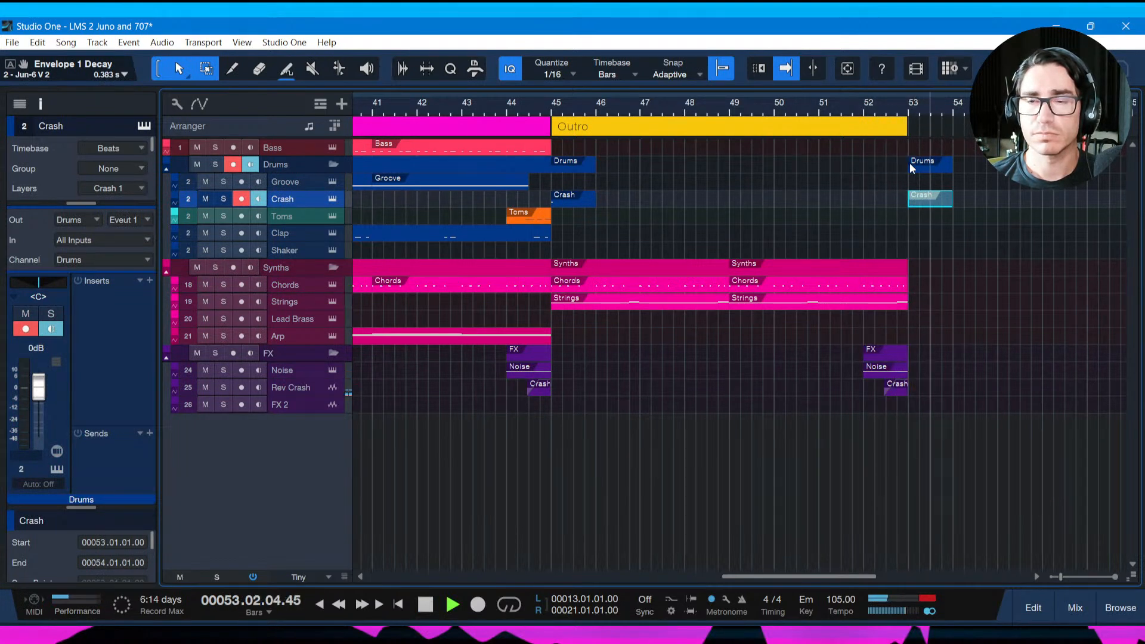
pyautogui.press('space')
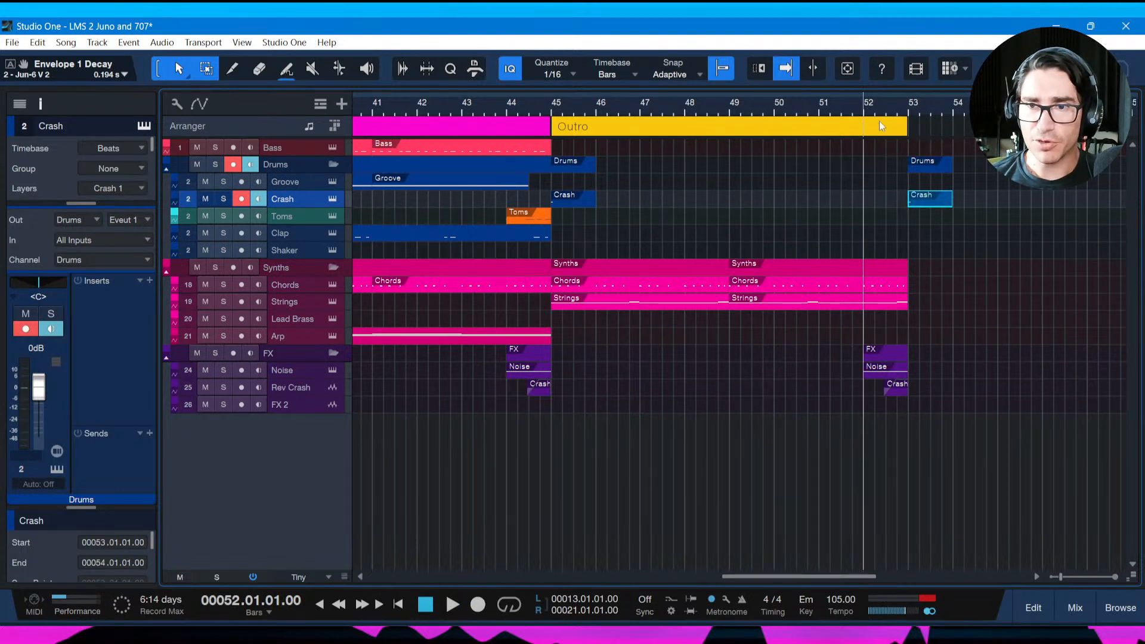
pyautogui.press('space')
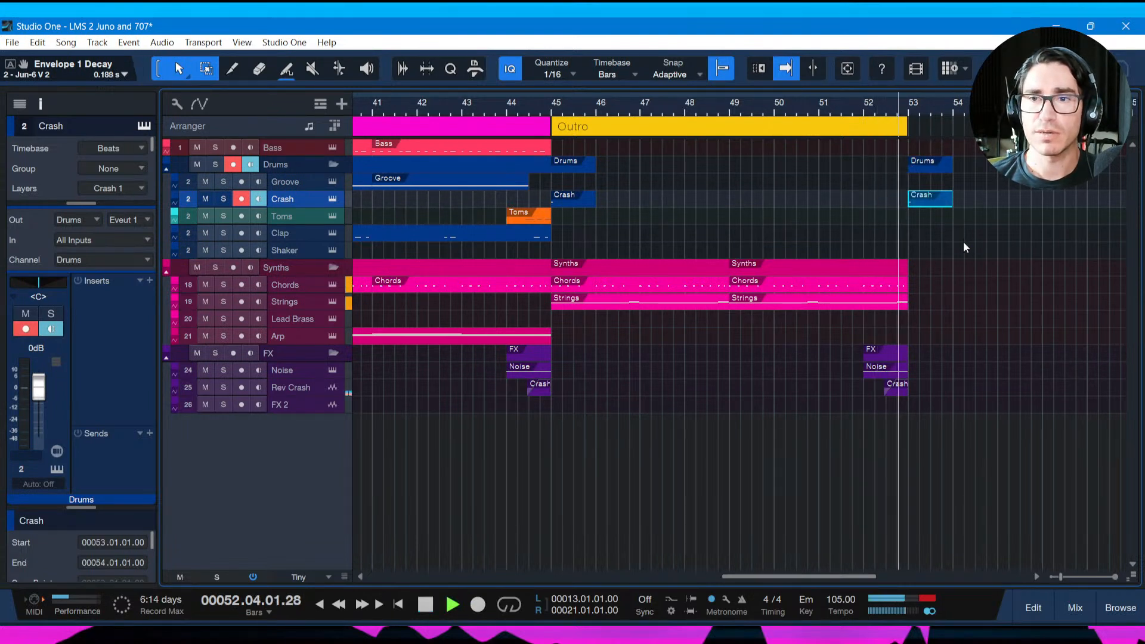
pyautogui.press('space')
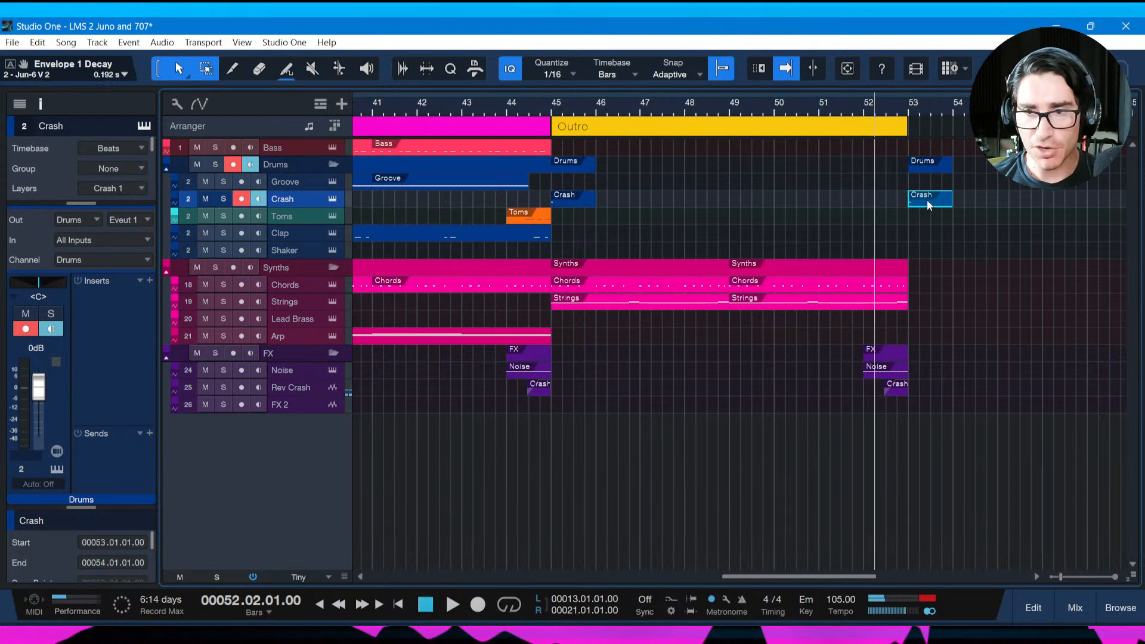
# Remove the crash event at bar 53, replay the ending without it and save the song.
pyautogui.hotkey('ctrl', 'z')
pyautogui.press('space')
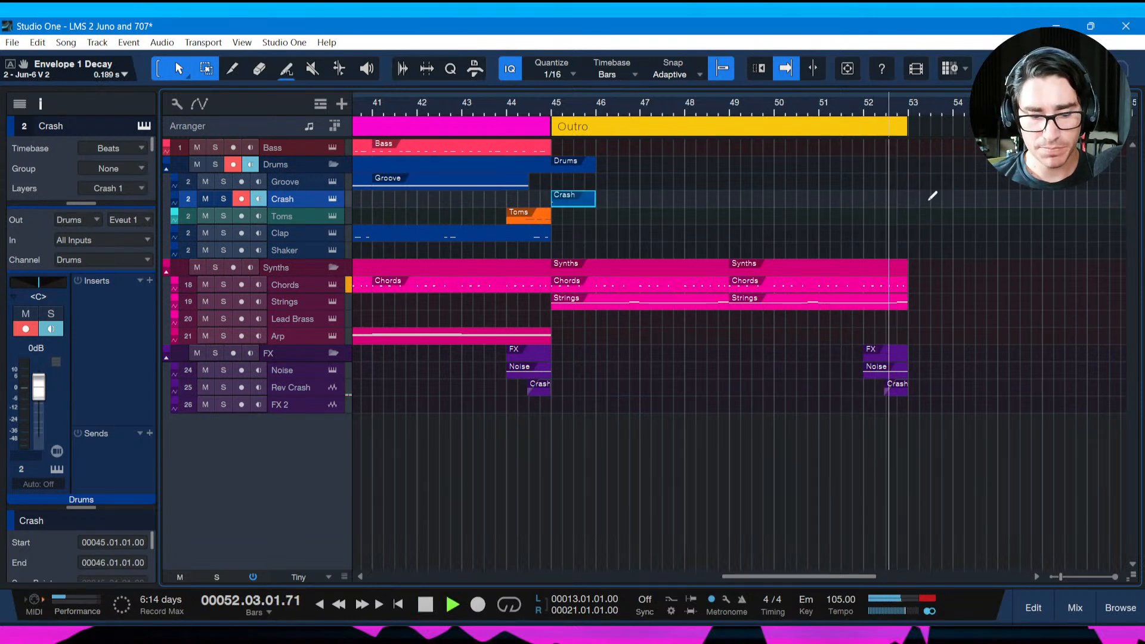
pyautogui.hotkey('ctrl', 's')
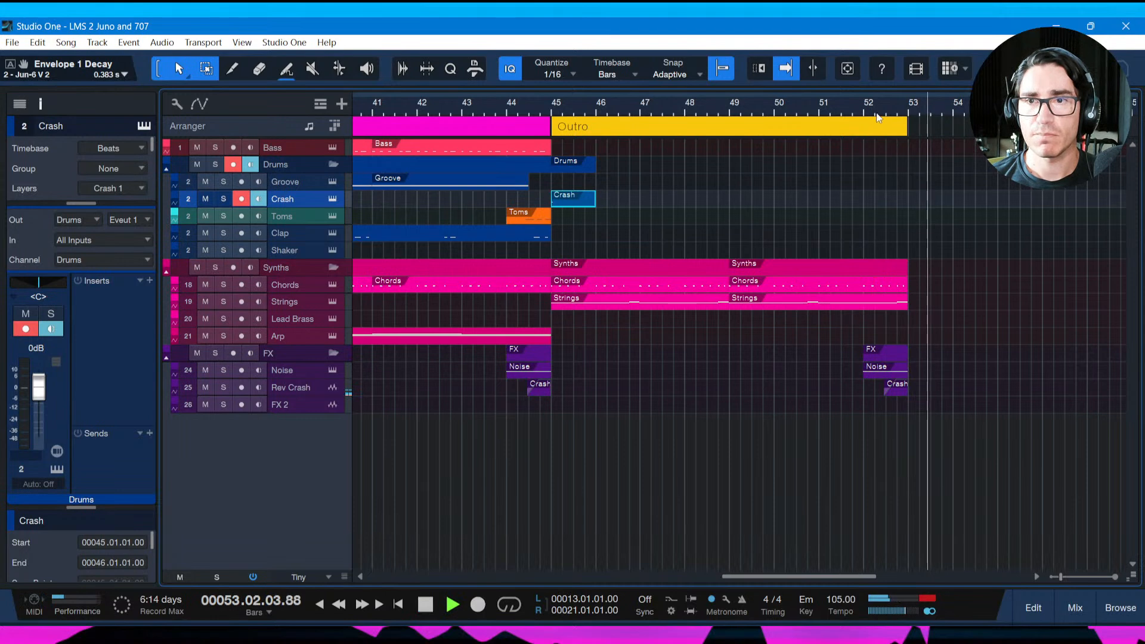
pyautogui.press('space')
# Save the song and select all the events in the arrangement.
pyautogui.press('w')
pyautogui.press('w')
pyautogui.press('w')
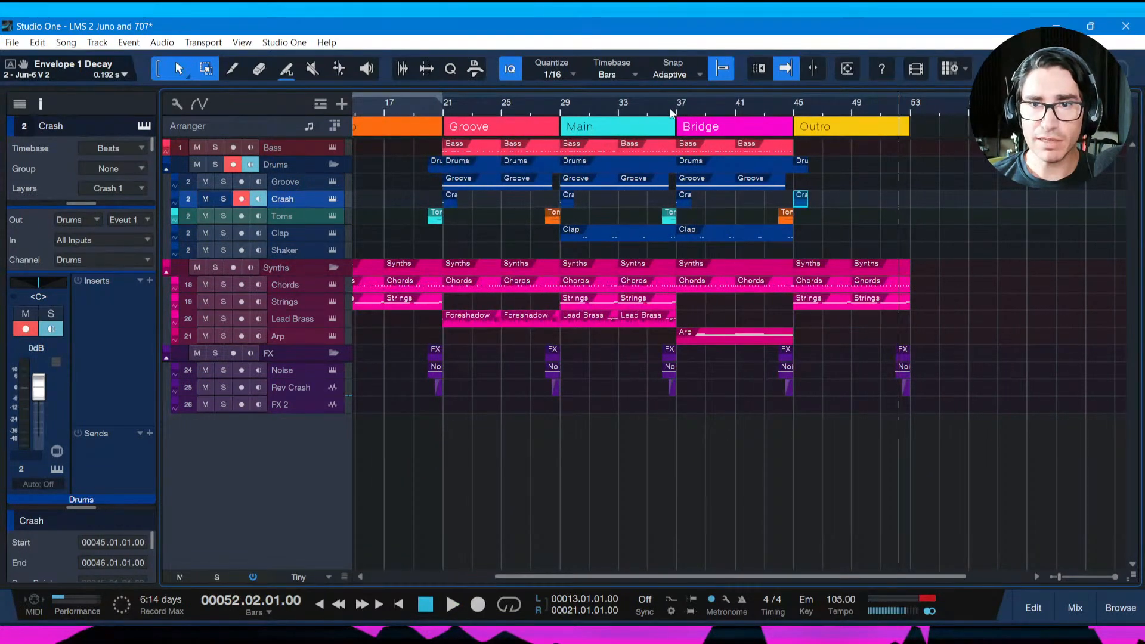
pyautogui.press('w')
pyautogui.press('w')
pyautogui.hotkey('ctrl', 's')
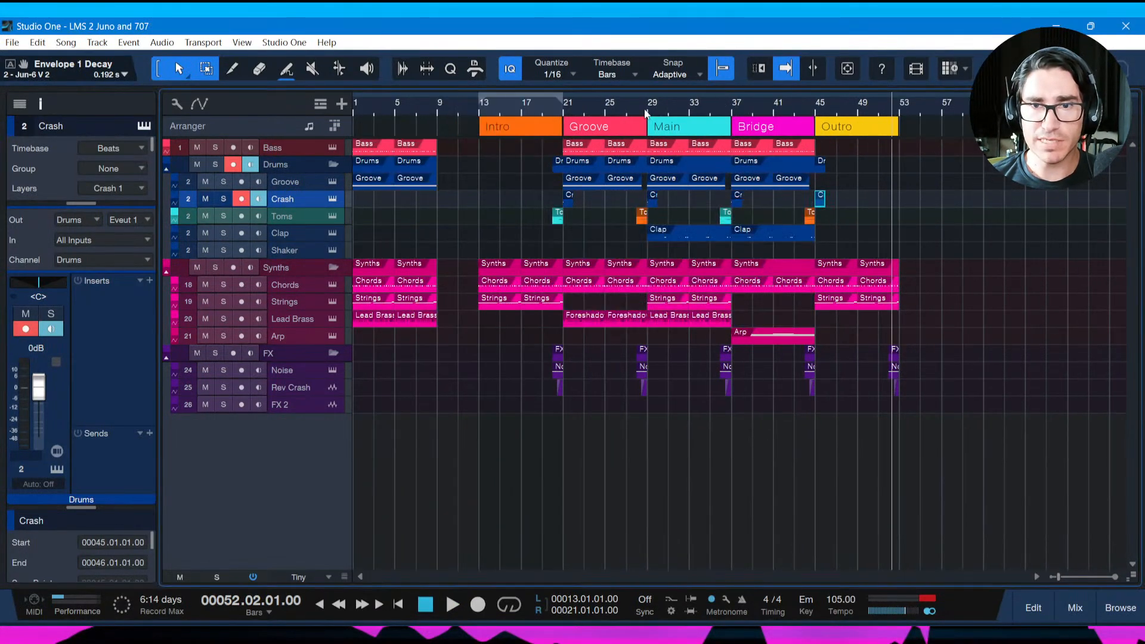
pyautogui.moveTo(645, 114)
pyautogui.mouseDown()
pyautogui.moveTo(660, 122)
pyautogui.moveTo(639, 124)
pyautogui.moveTo(641, 113)
pyautogui.mouseUp()
pyautogui.hotkey('ctrl', 's')
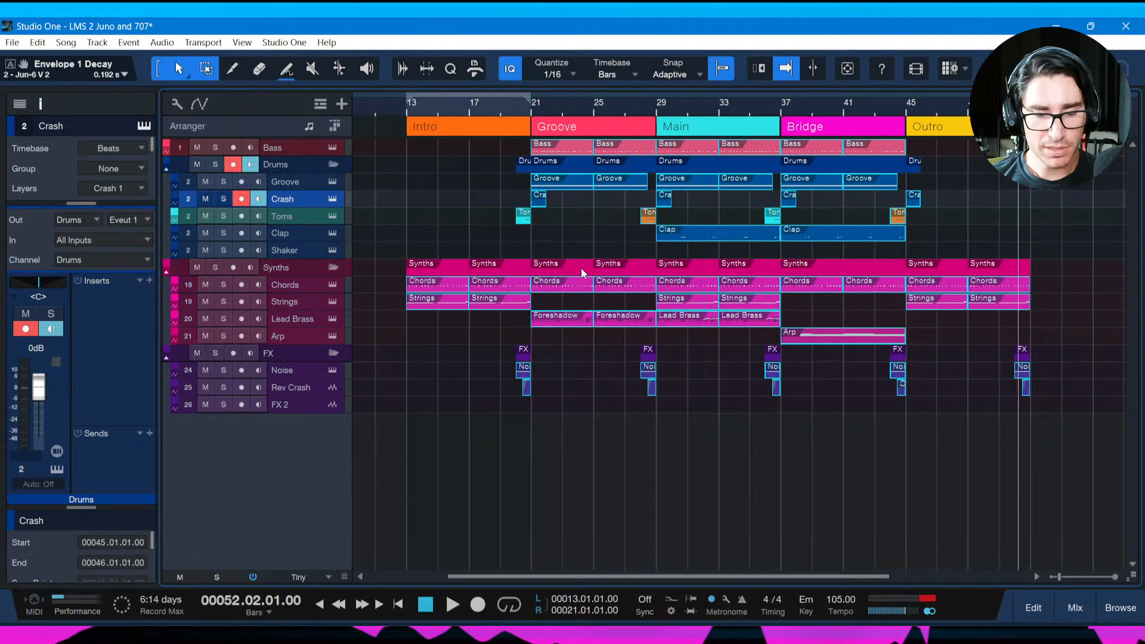
# Deselect all the events, show the automation lanes beneath their tracks and save the song.
pyautogui.click(473, 383)
pyautogui.press('a')
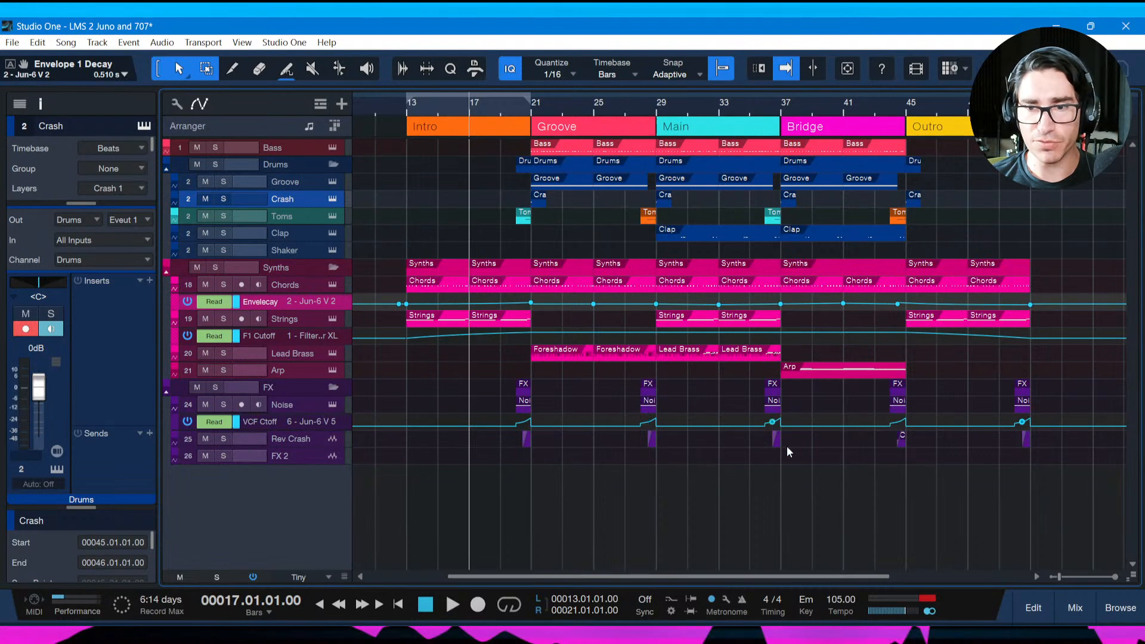
pyautogui.hotkey('ctrl', 's')
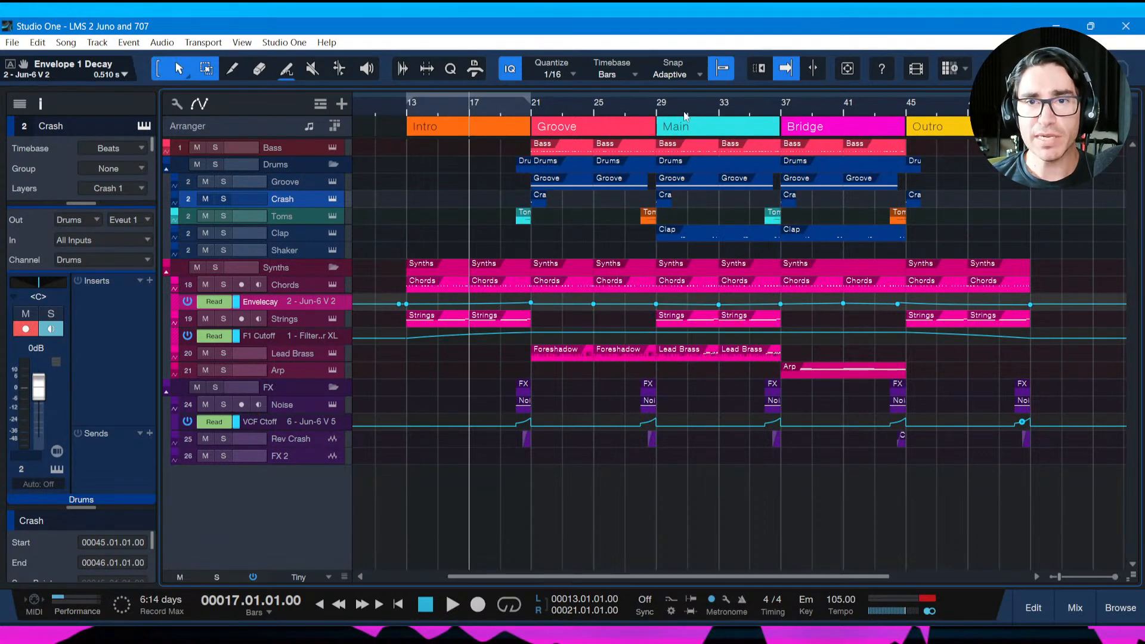
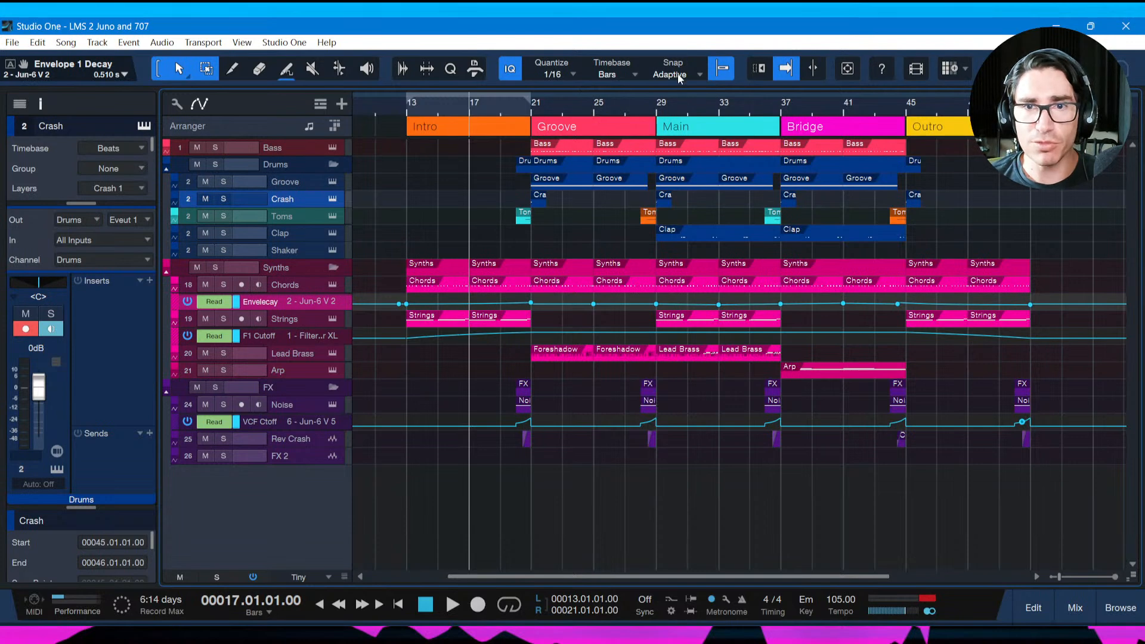
pyautogui.click(337, 625)
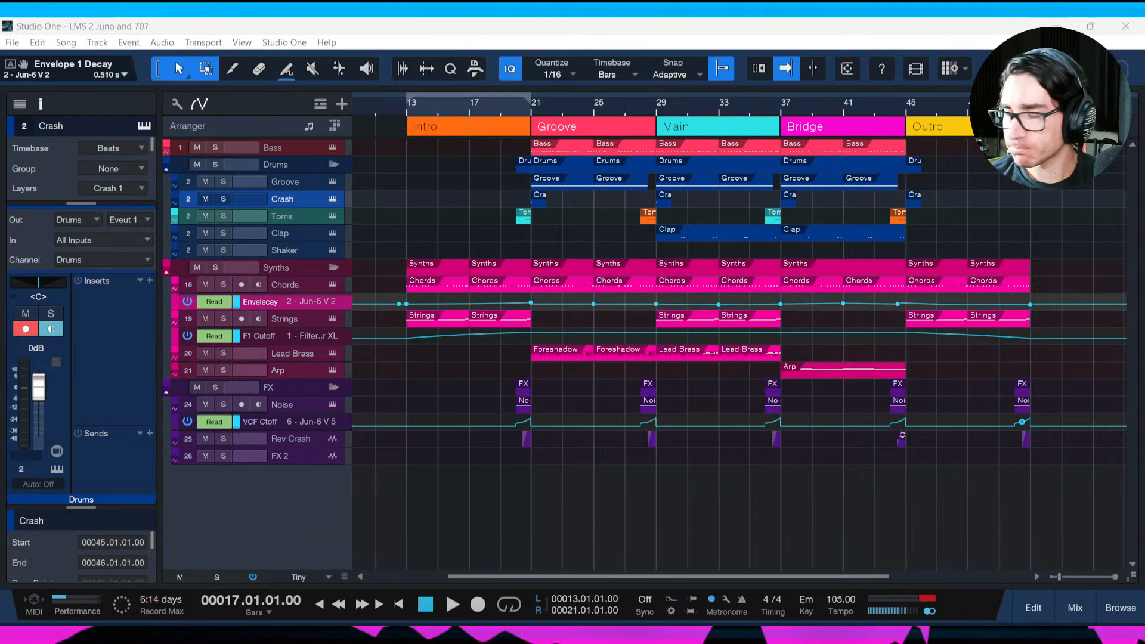
pyautogui.click(409, 571)
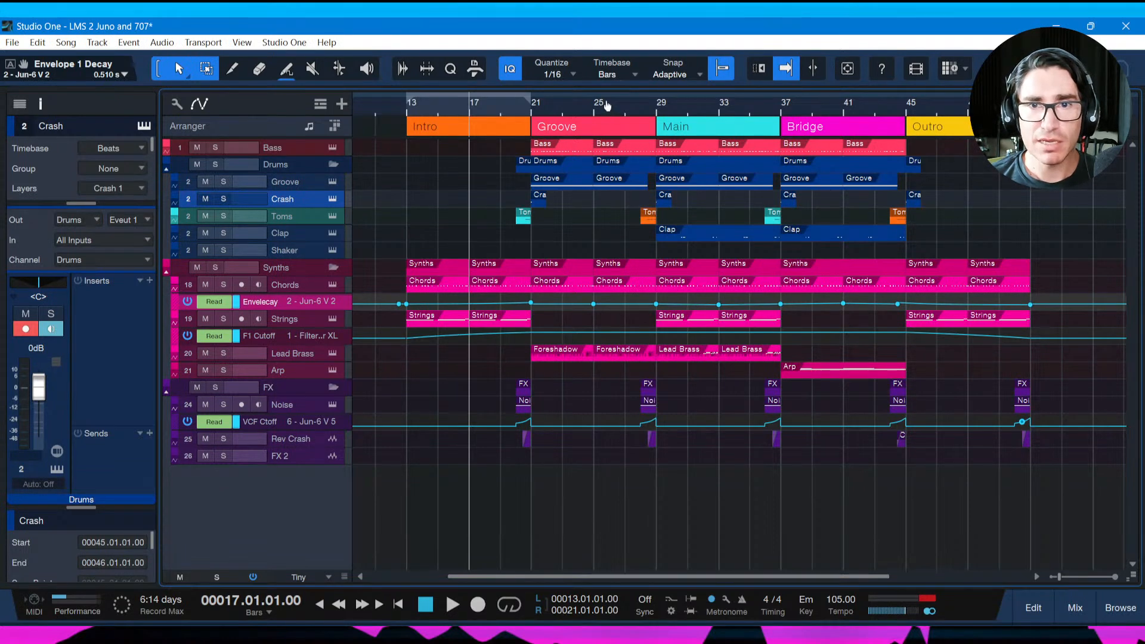
# Save the song and start playing the full arrangement from bar 12.
pyautogui.moveTo(607, 105); pyautogui.dragTo(607, 115)
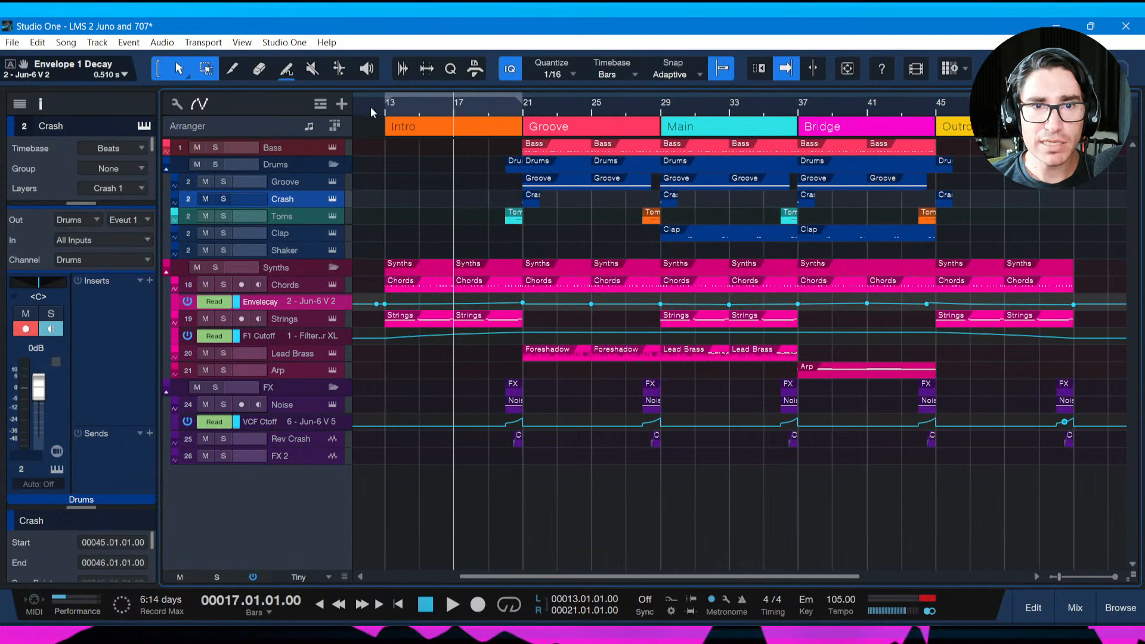
pyautogui.hotkey('ctrl', 's')
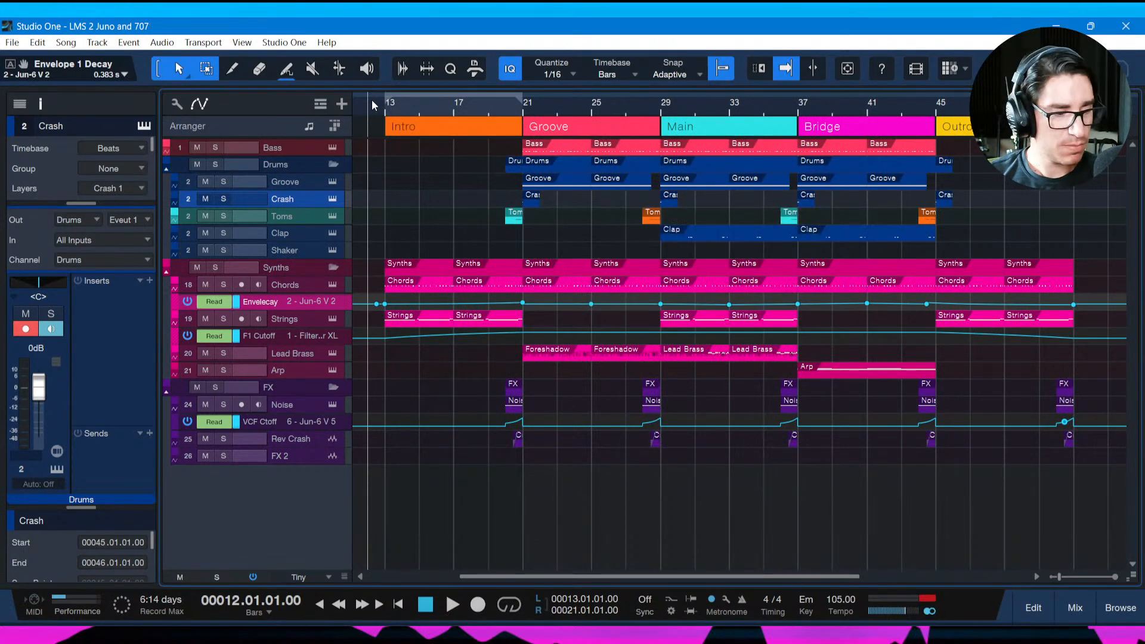
pyautogui.press('space')
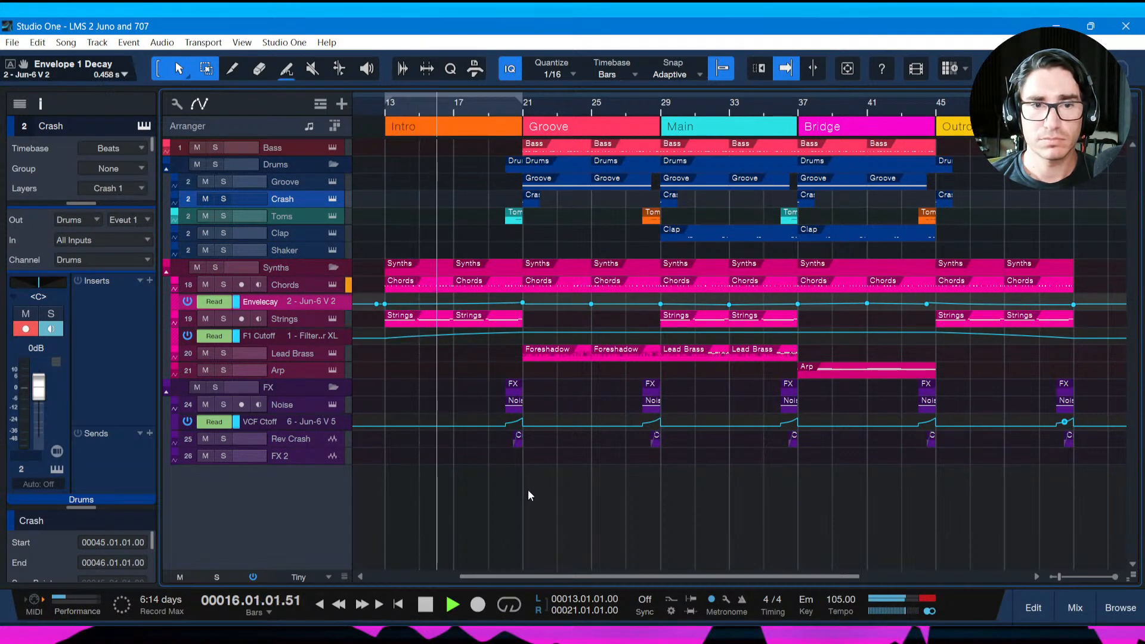
# During playback, set the Strings track volume to -4.4 dB and the Chords track volume to -2.9 dB.
pyautogui.click(285, 320)
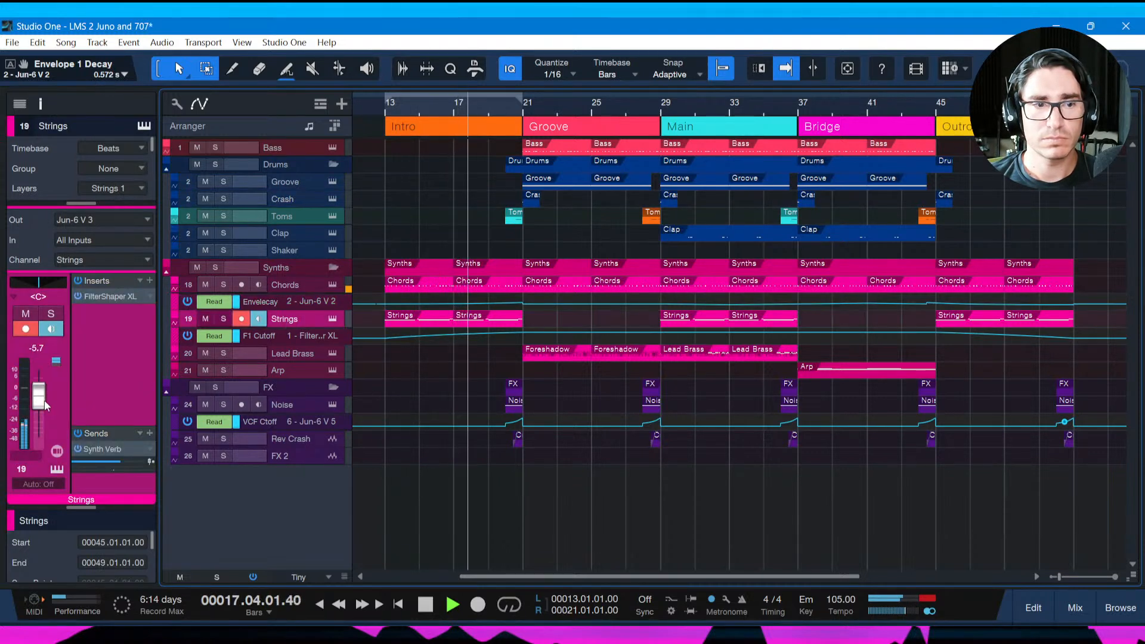
pyautogui.moveTo(41, 405); pyautogui.dragTo(41, 403)
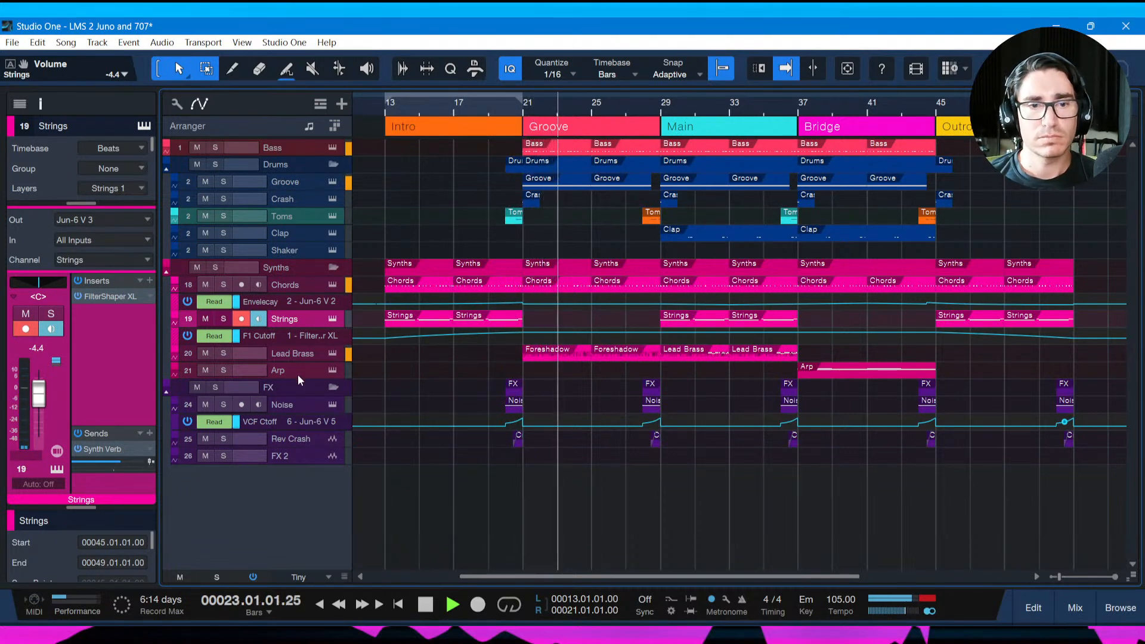
pyautogui.click(284, 287)
pyautogui.moveTo(38, 386); pyautogui.dragTo(43, 394)
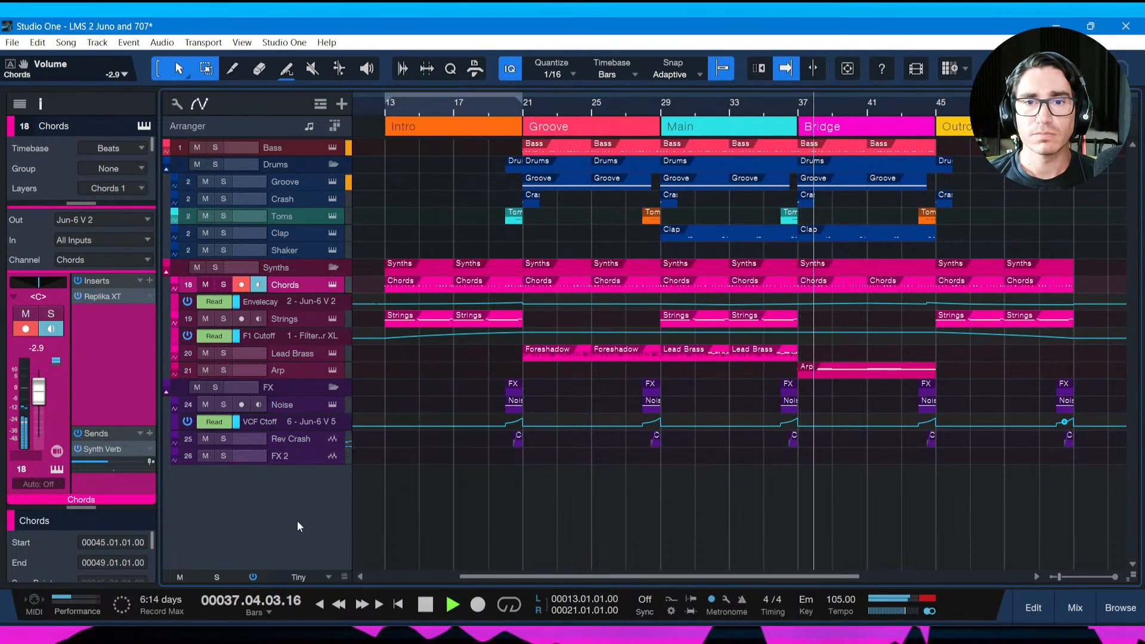
# Set the Arp track volume to -3 dB while the Bridge plays.
pyautogui.click(288, 374)
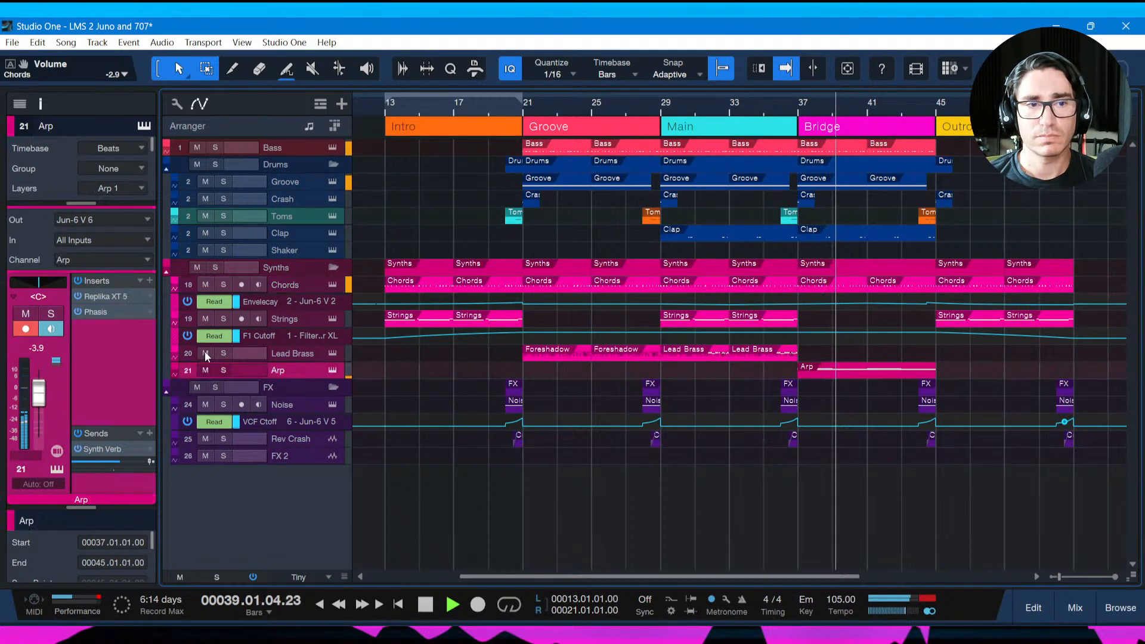
pyautogui.click(39, 347)
pyautogui.write('-3')
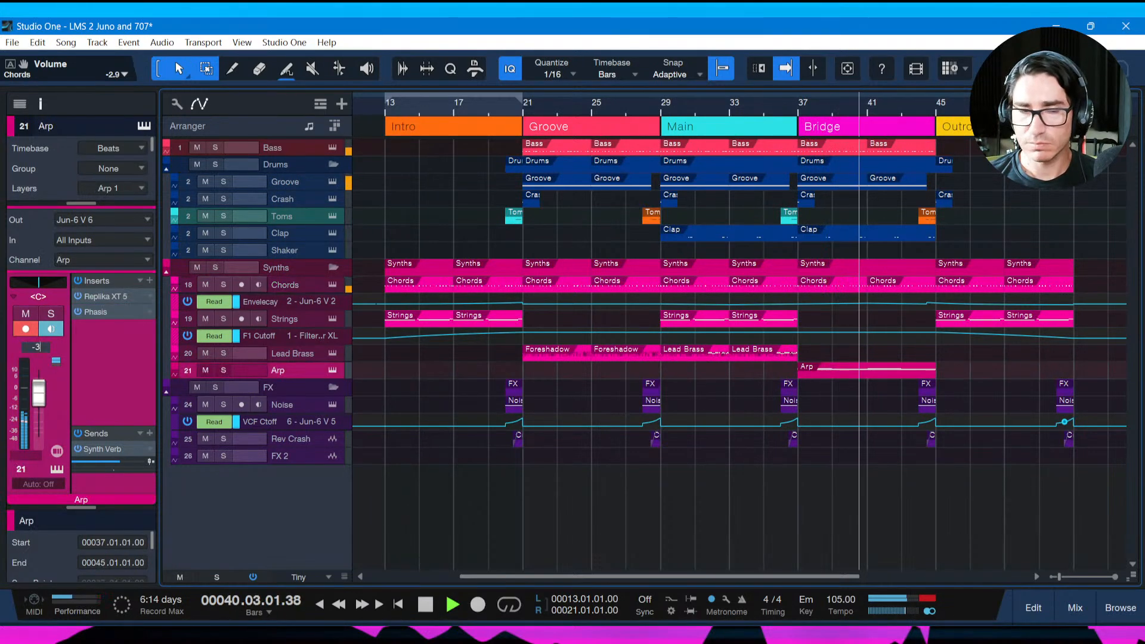
pyautogui.press('Return')
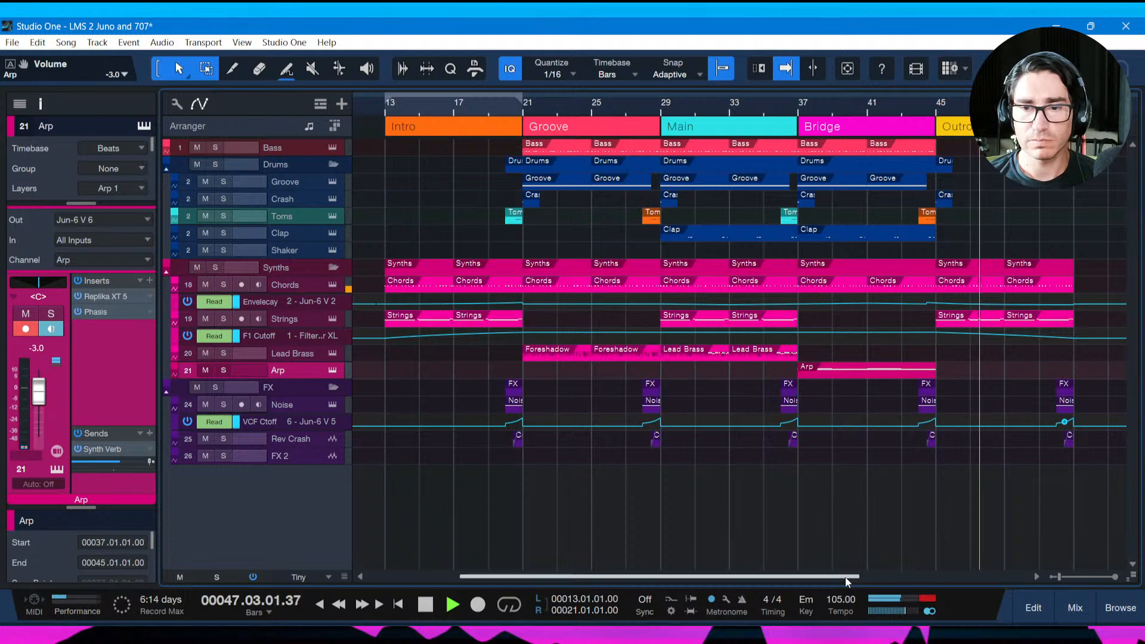
# Follow playback through the end of the Outro, save the song and stop playback.
pyautogui.moveTo(846, 578); pyautogui.dragTo(992, 577)
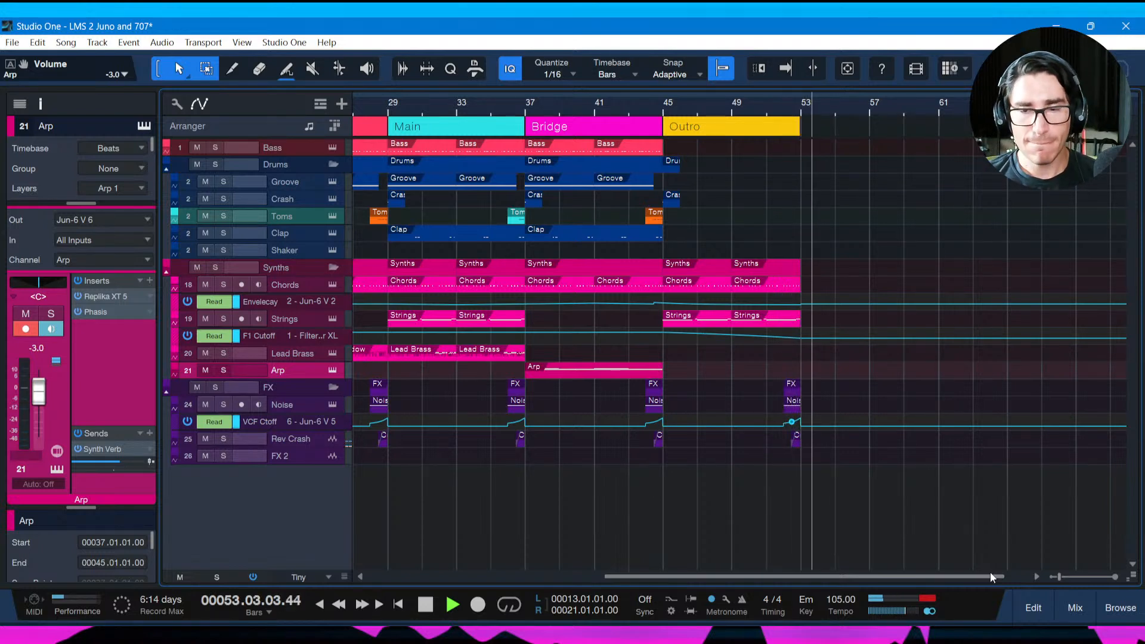
pyautogui.hotkey('ctrl', 's')
pyautogui.press('space')
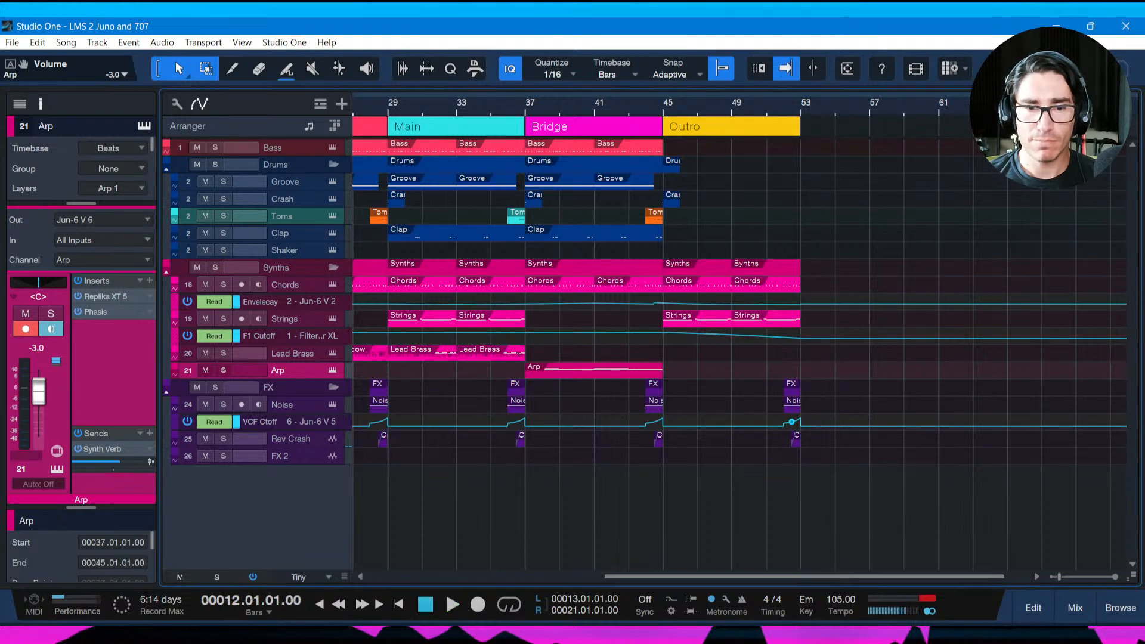